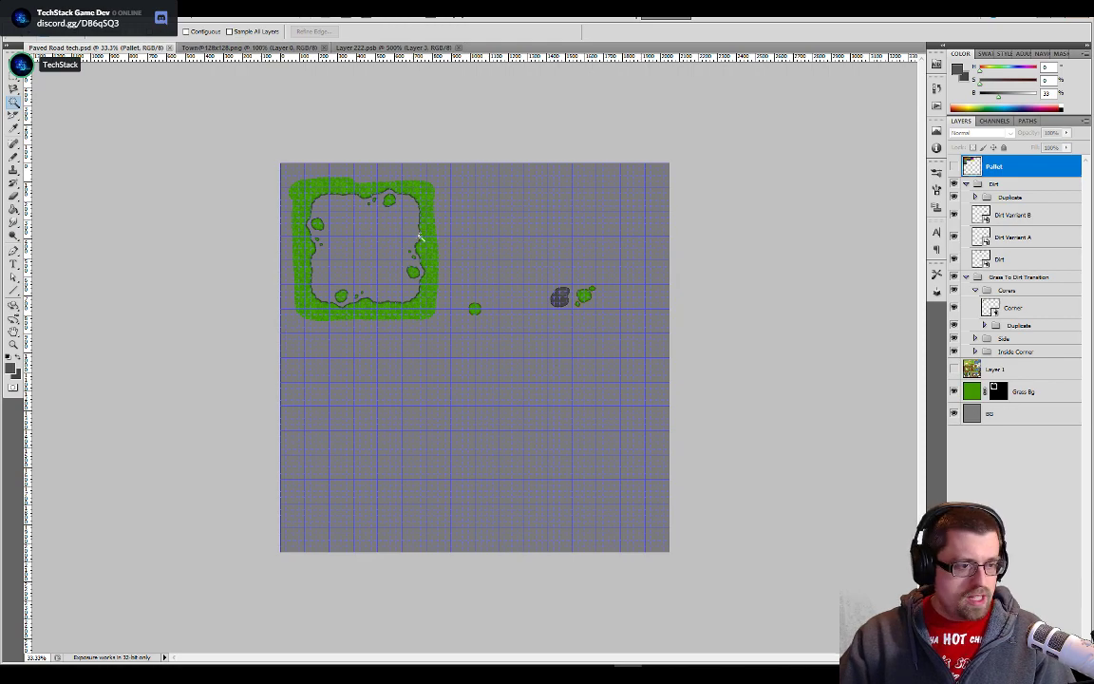
- Switch to Unity and examine the paved road, stone tiles and grass edges around the houses in the Overworld scene
{"action": "key", "text": "alt+Tab"}
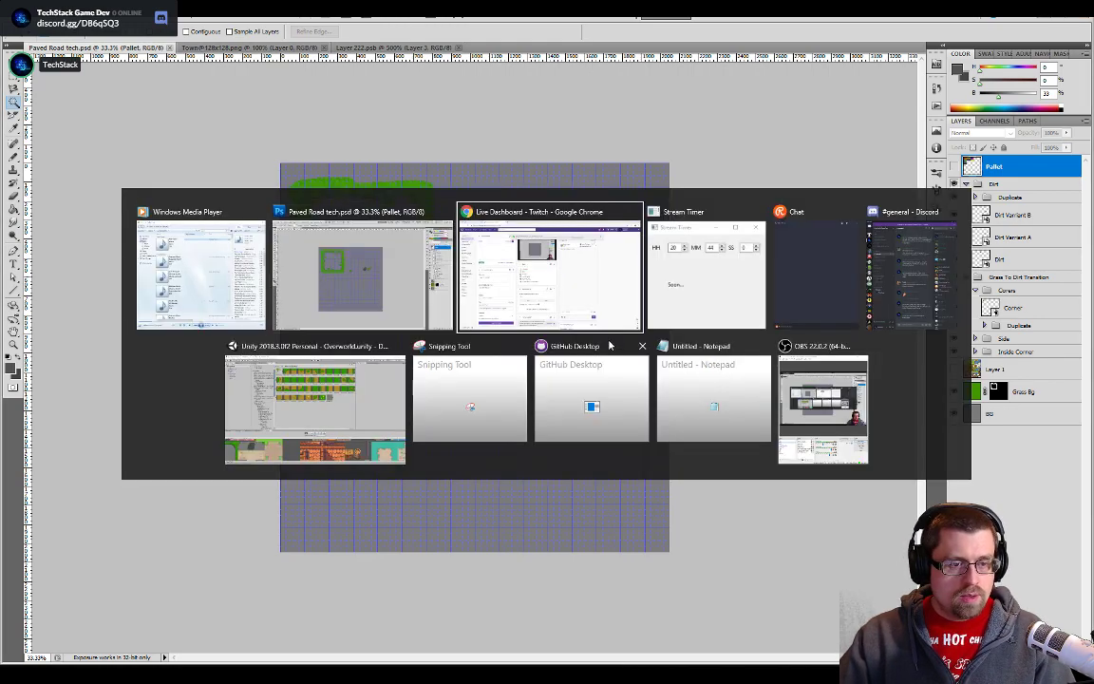
{"action": "left_click", "coordinate": [301, 364]}
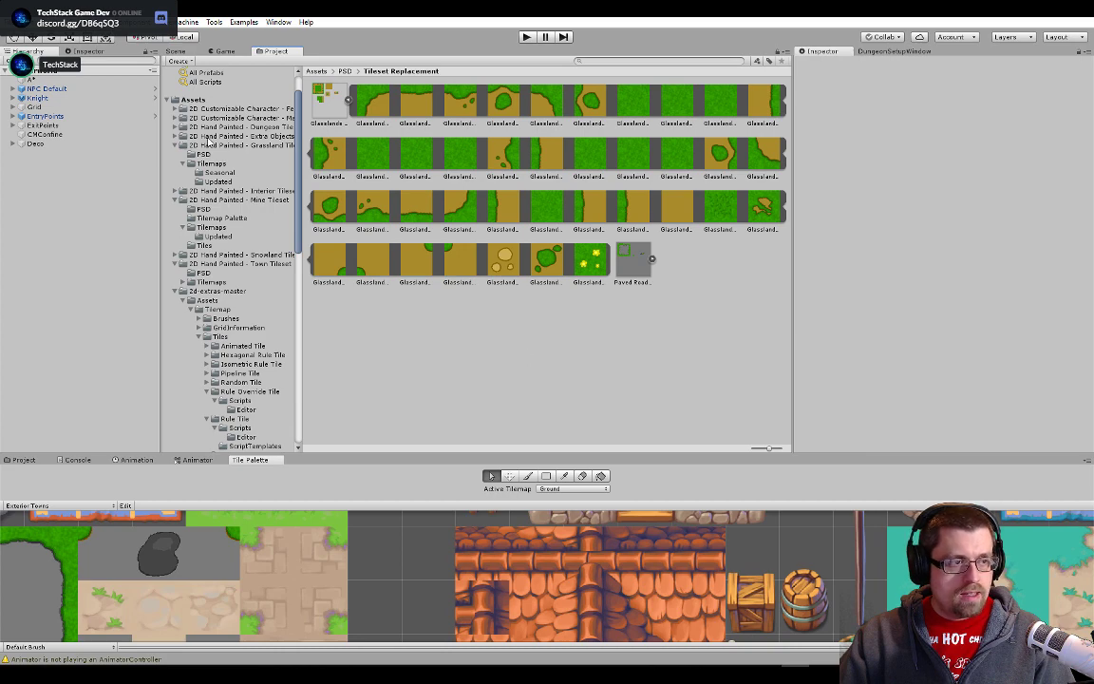
{"action": "left_click", "coordinate": [177, 51]}
{"action": "scroll", "coordinate": [495, 328], "scroll_direction": "up", "scroll_amount": 5}
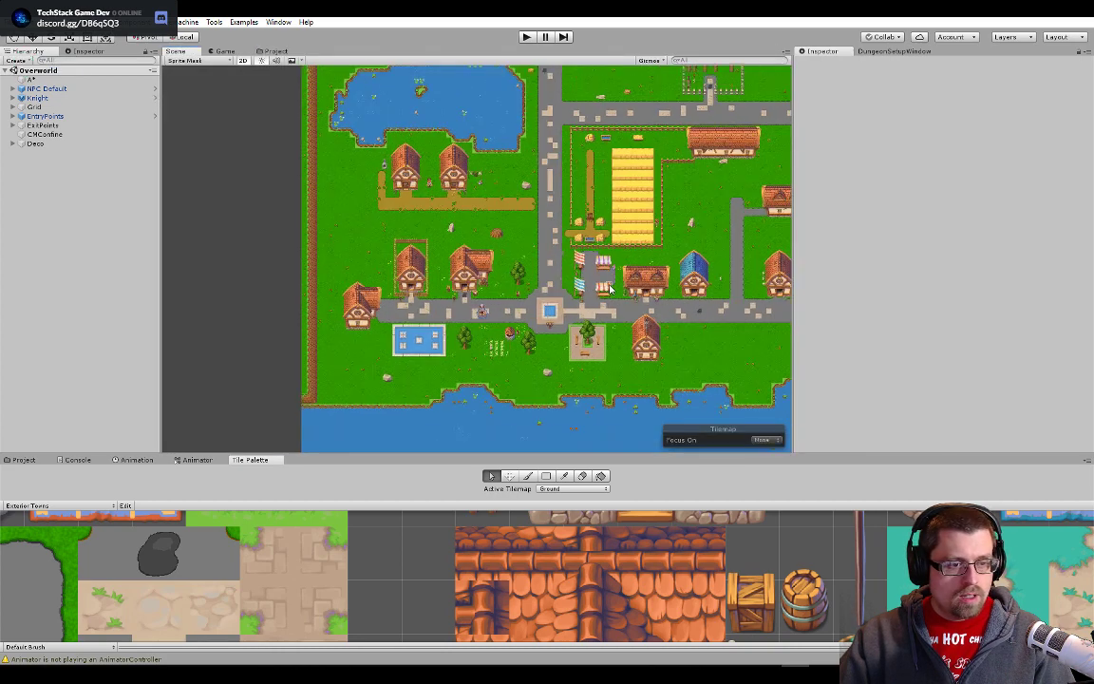
{"action": "scroll", "coordinate": [495, 328], "scroll_direction": "up", "scroll_amount": 6}
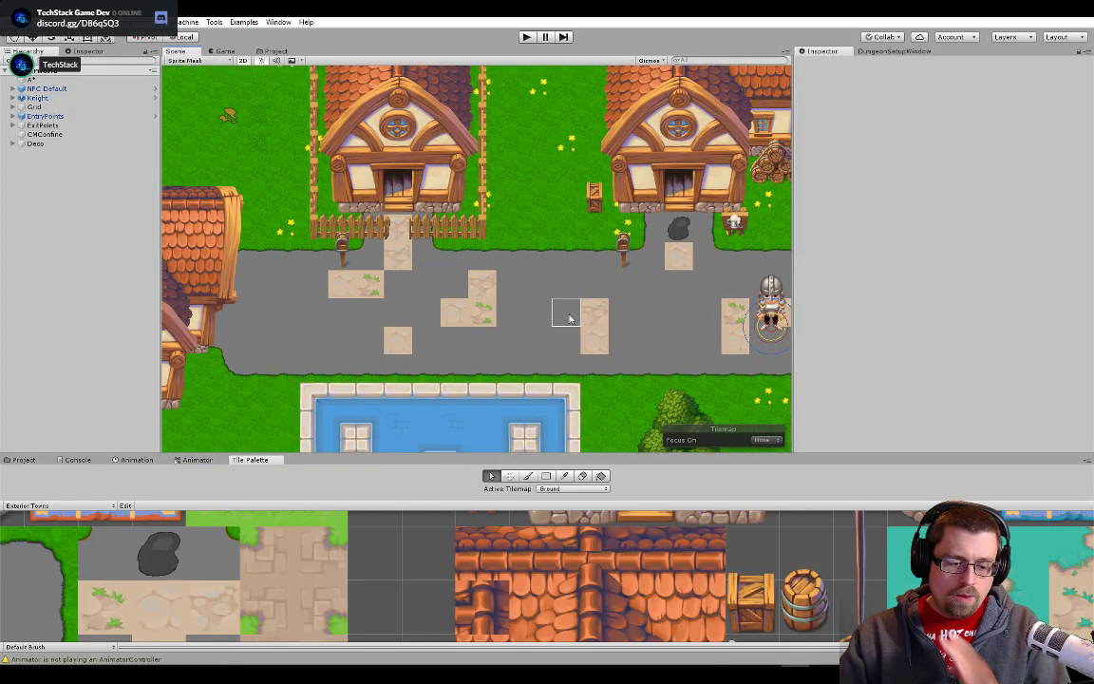
{"action": "left_click_drag", "start_coordinate": [567, 319], "coordinate": [501, 317]}
{"action": "scroll", "coordinate": [500, 320], "scroll_direction": "up", "scroll_amount": 1}
{"action": "scroll", "coordinate": [635, 312], "scroll_direction": "up", "scroll_amount": 2}
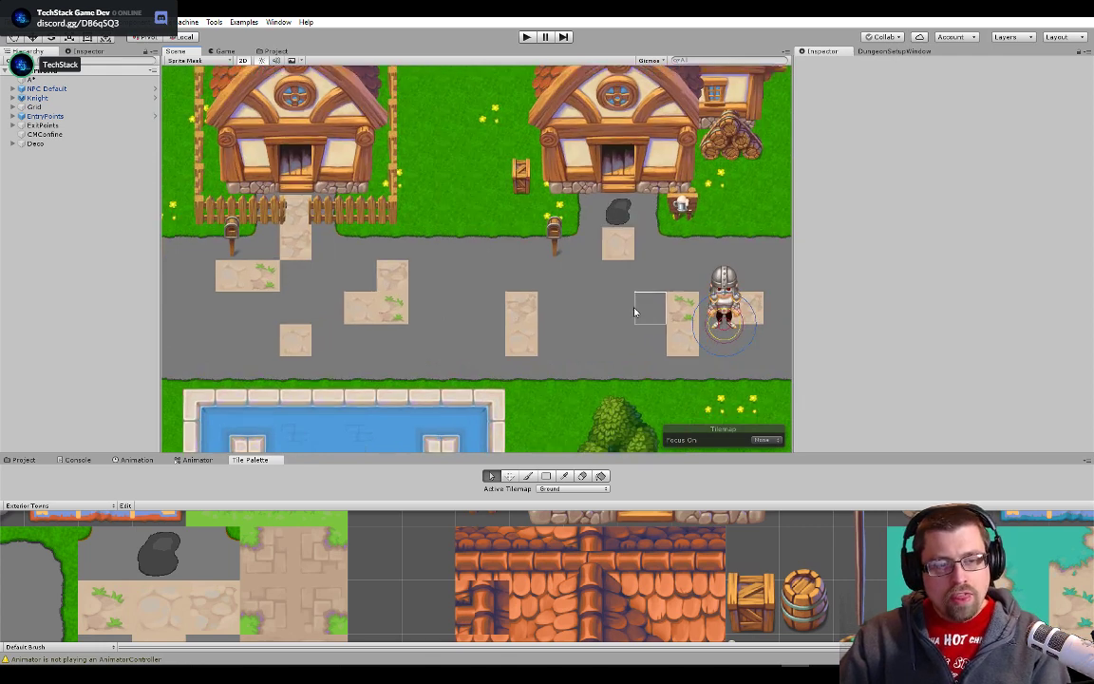
{"action": "left_click_drag", "start_coordinate": [635, 311], "coordinate": [470, 346]}
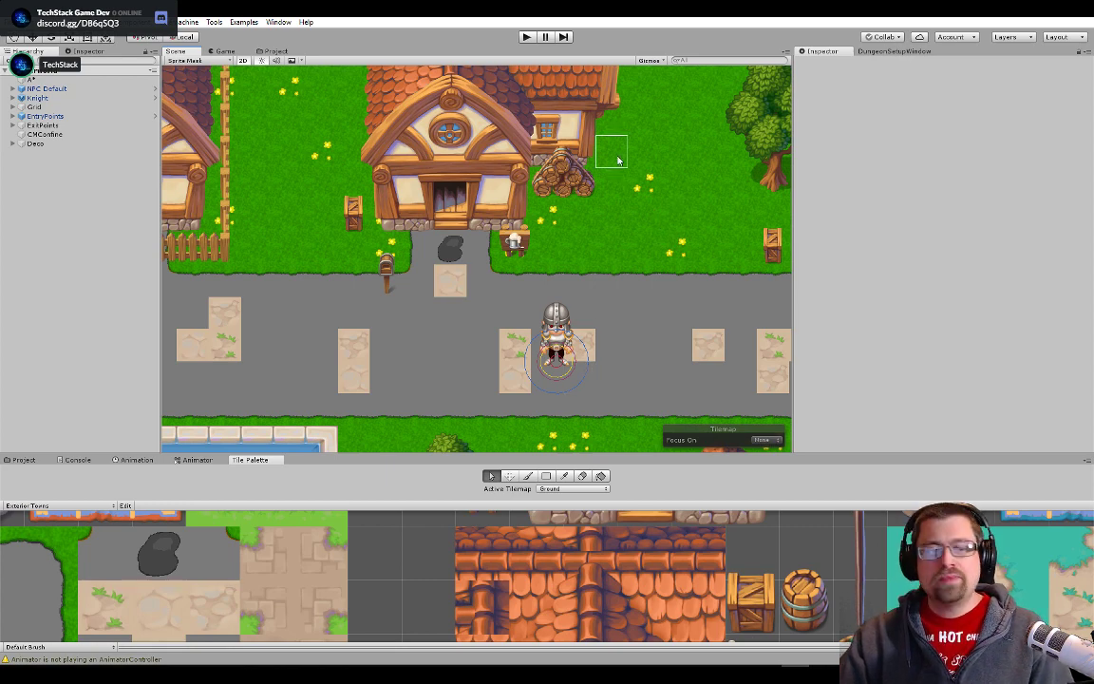
{"action": "scroll", "coordinate": [617, 159], "scroll_direction": "up", "scroll_amount": 8}
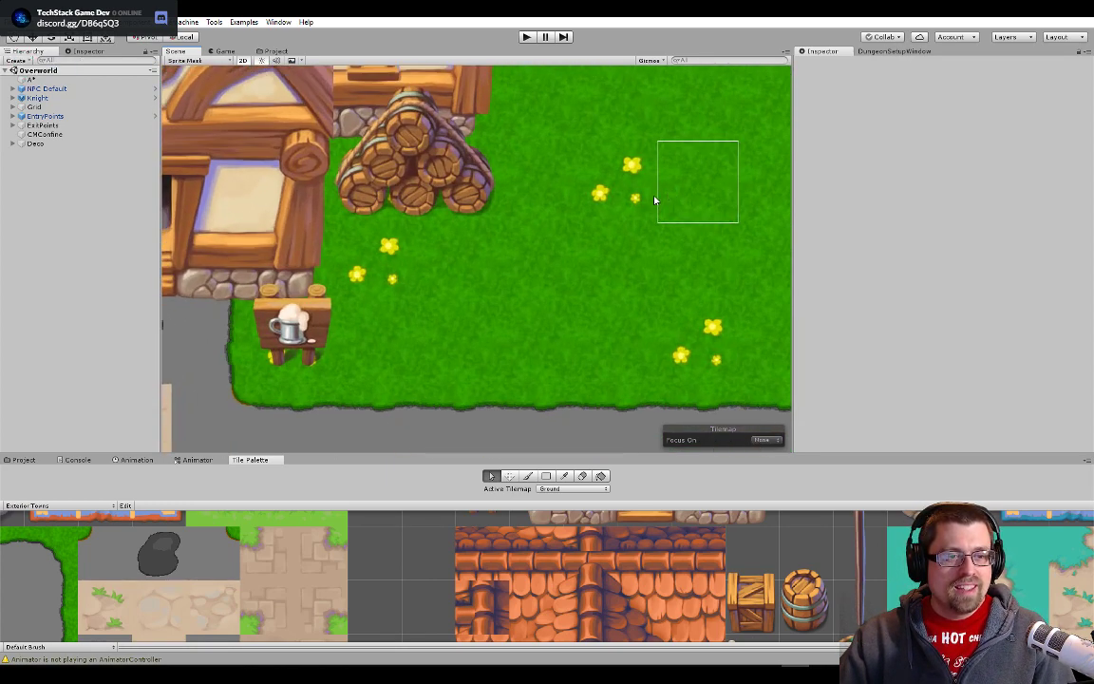
{"action": "scroll", "coordinate": [664, 276], "scroll_direction": "down", "scroll_amount": 5}
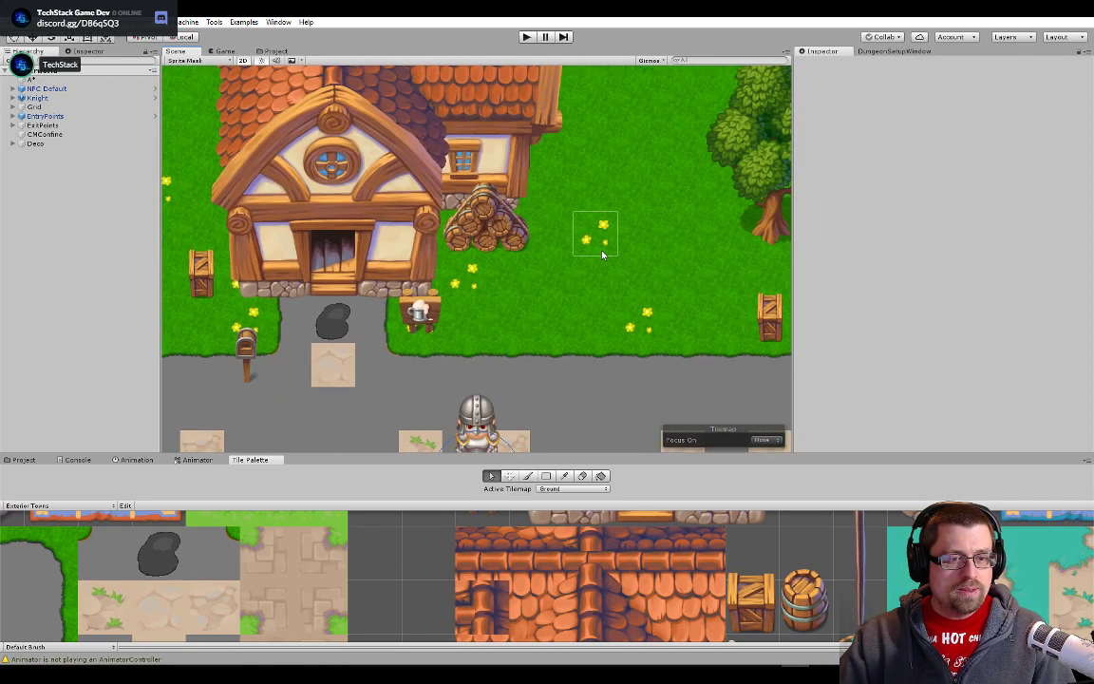
{"action": "scroll", "coordinate": [602, 254], "scroll_direction": "down", "scroll_amount": 6}
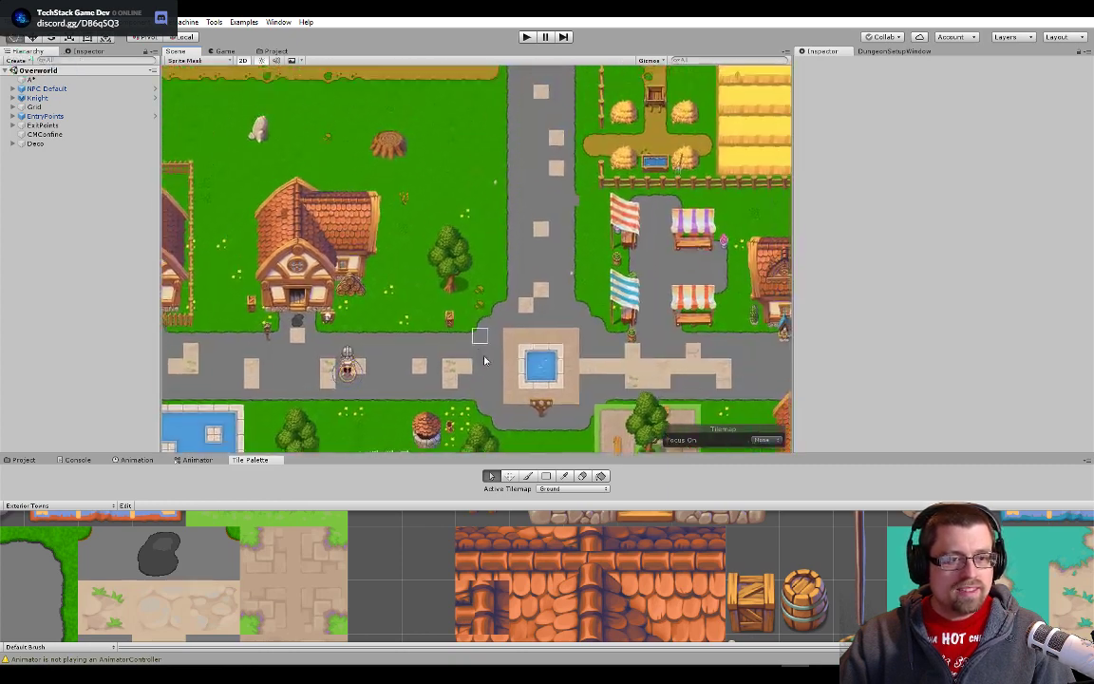
- Examine the dirt path's grass edges and the paved road running north past the lake in the Overworld scene
{"action": "left_click_drag", "start_coordinate": [542, 203], "coordinate": [612, 384]}
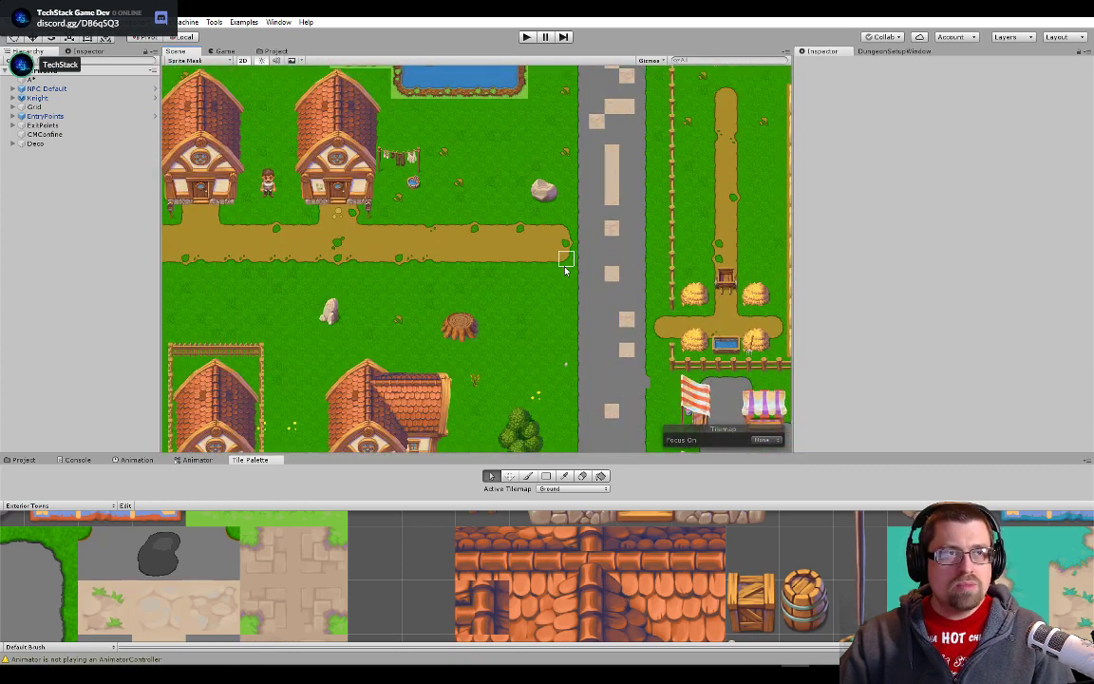
{"action": "scroll", "coordinate": [475, 238], "scroll_direction": "up", "scroll_amount": 5}
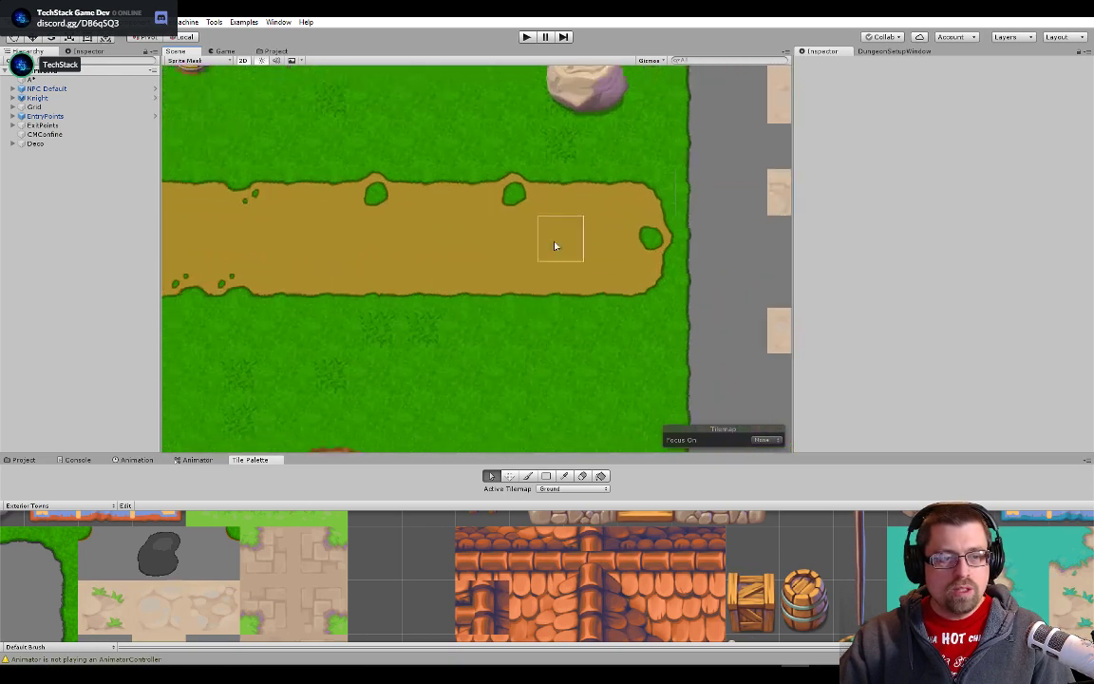
{"action": "scroll", "coordinate": [555, 249], "scroll_direction": "up", "scroll_amount": 3}
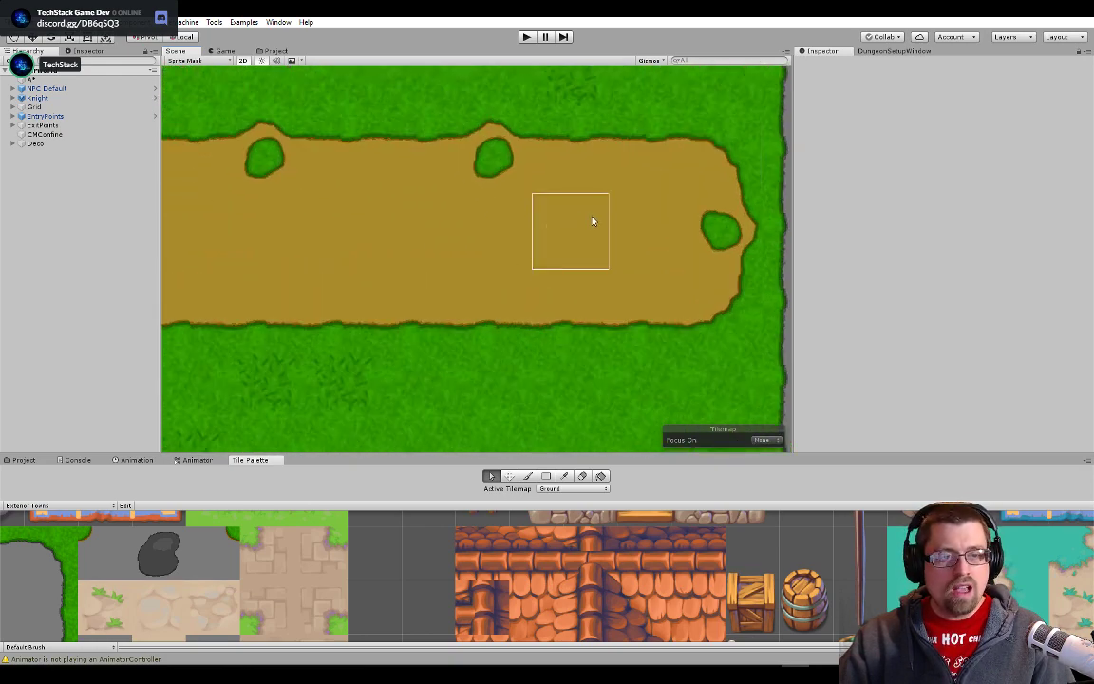
{"action": "scroll", "coordinate": [608, 228], "scroll_direction": "down", "scroll_amount": 5}
{"action": "left_click_drag", "start_coordinate": [769, 181], "coordinate": [456, 384]}
{"action": "left_click_drag", "start_coordinate": [497, 112], "coordinate": [497, 349]}
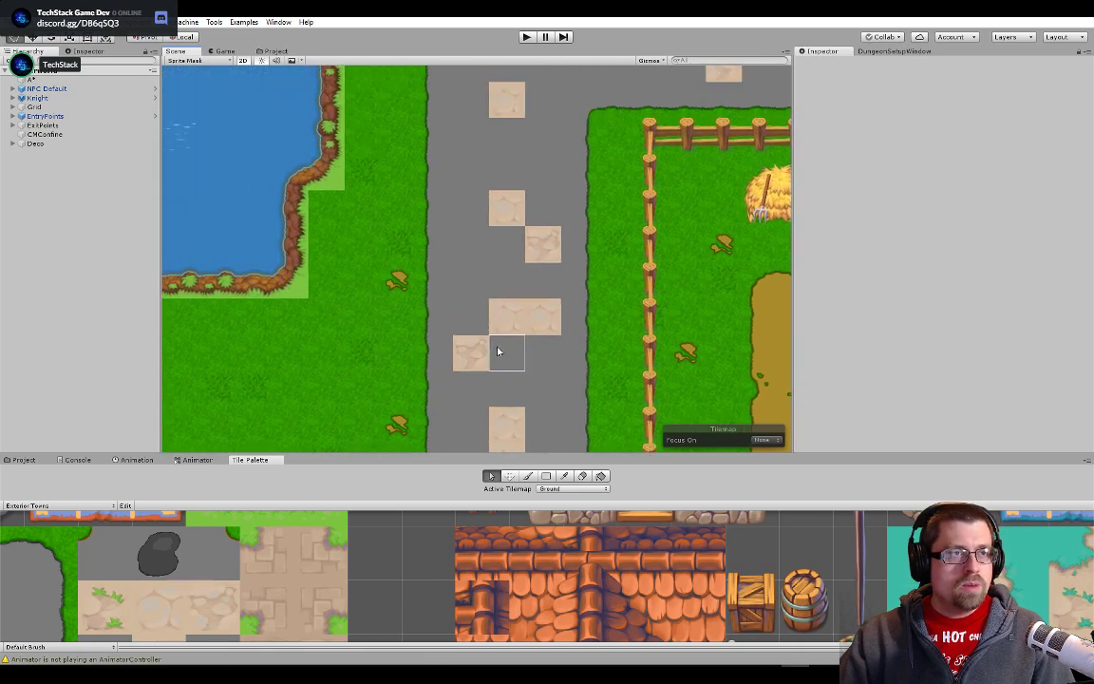
{"action": "left_click_drag", "start_coordinate": [508, 104], "coordinate": [479, 290]}
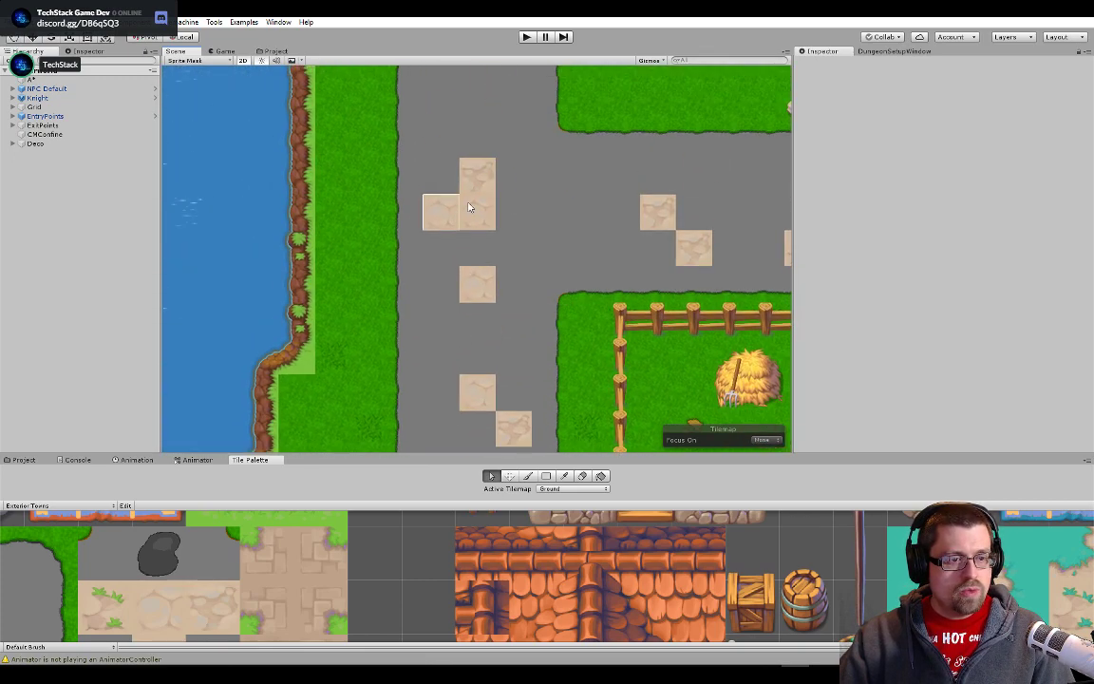
{"action": "scroll", "coordinate": [639, 249], "scroll_direction": "down", "scroll_amount": 15}
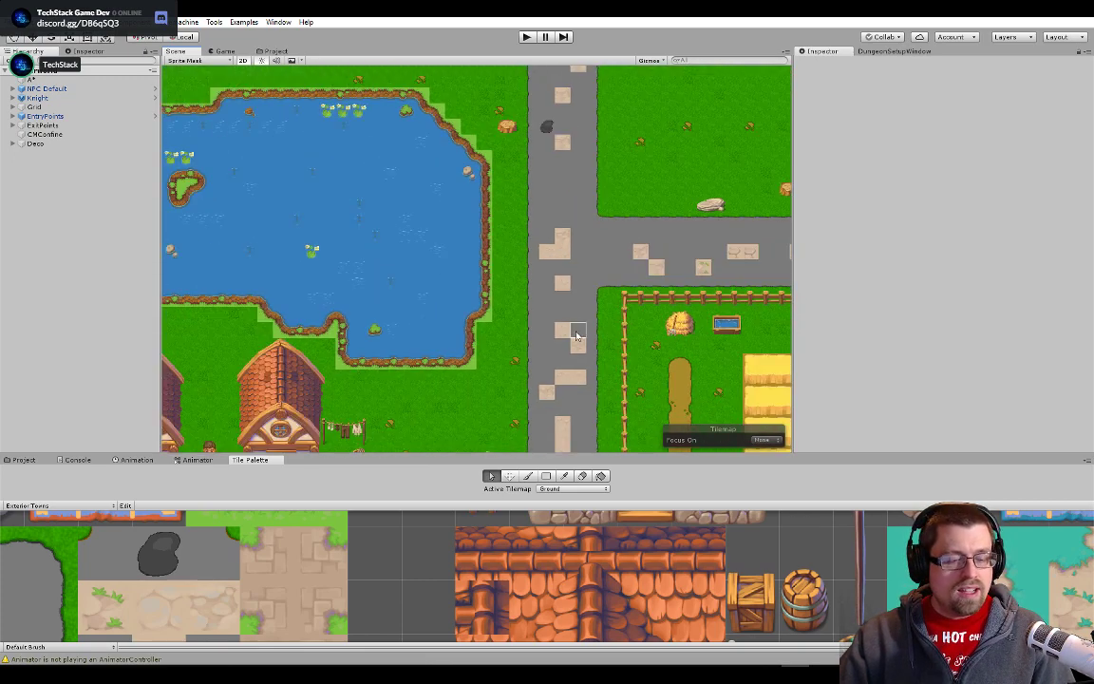
- Review the main town road near the knight and the grass area out to the map's western cliff edge
{"action": "left_click_drag", "start_coordinate": [559, 369], "coordinate": [594, 140]}
{"action": "left_click_drag", "start_coordinate": [598, 439], "coordinate": [628, 270]}
{"action": "scroll", "coordinate": [446, 294], "scroll_direction": "up", "scroll_amount": 8}
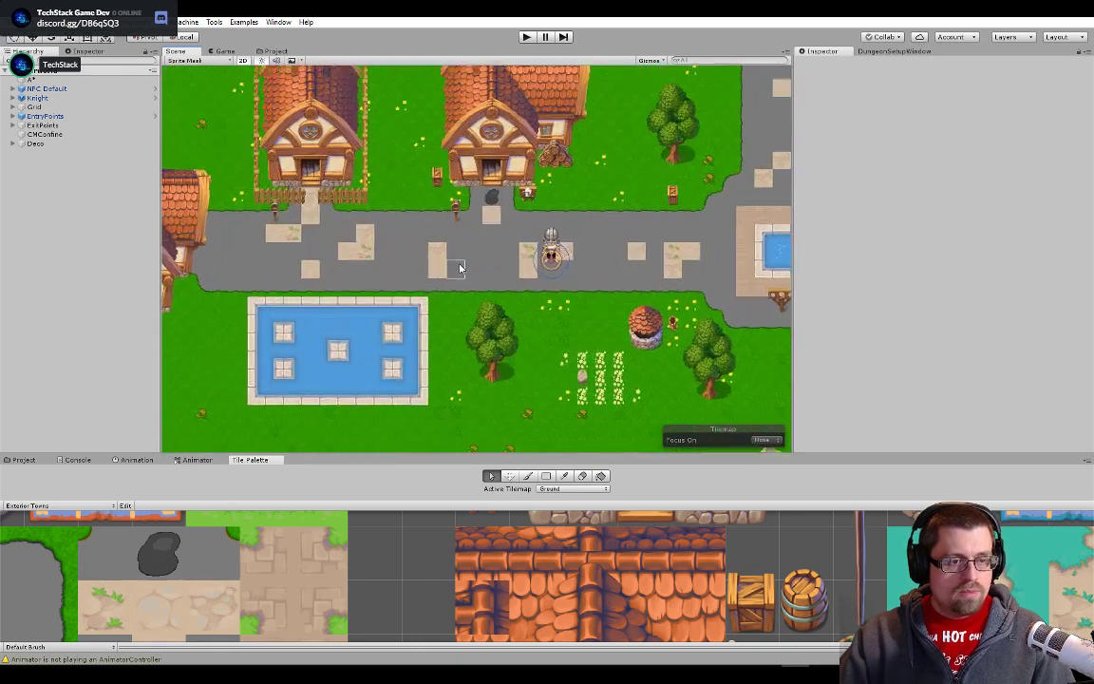
{"action": "key", "text": "alt+Tab"}
{"action": "key", "text": "alt+shift+Tab"}
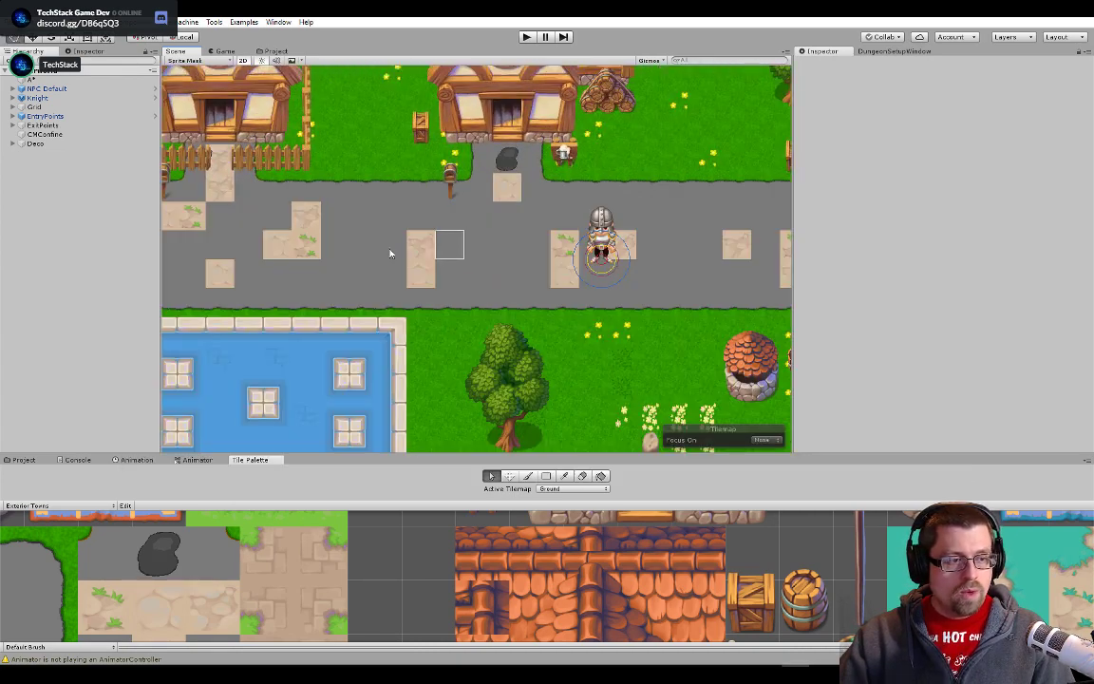
{"action": "scroll", "coordinate": [391, 242], "scroll_direction": "down", "scroll_amount": 4}
{"action": "left_click_drag", "start_coordinate": [361, 231], "coordinate": [351, 408]}
{"action": "left_click_drag", "start_coordinate": [571, 258], "coordinate": [606, 217]}
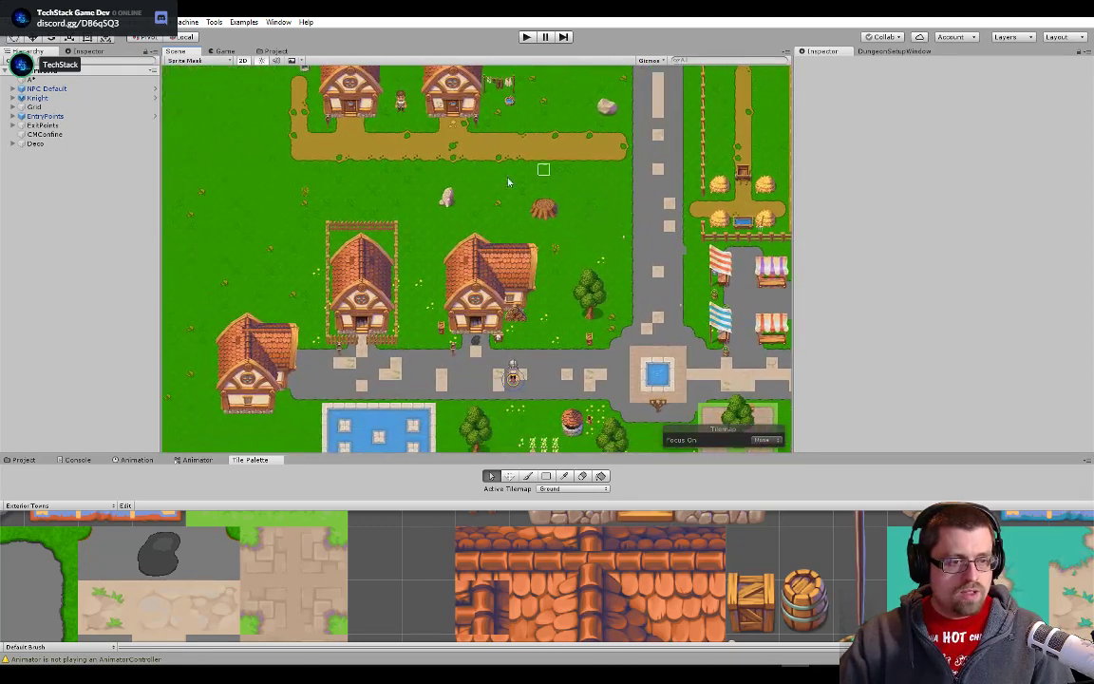
{"action": "left_click_drag", "start_coordinate": [450, 206], "coordinate": [589, 195]}
{"action": "left_click_drag", "start_coordinate": [315, 228], "coordinate": [328, 227]}
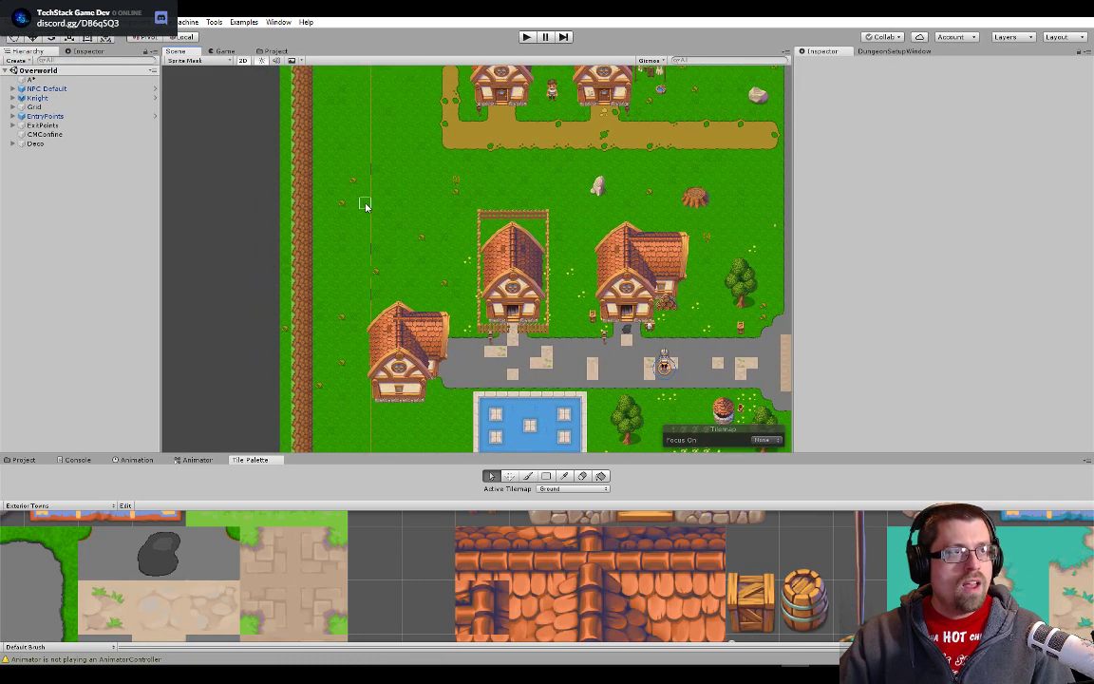
- Switch to Photoshop and inspect the paved road tiles by temporarily hiding the Grass Bg and BG layers, restoring both
{"action": "key", "text": "alt+Tab"}
{"action": "left_click", "coordinate": [534, 276]}
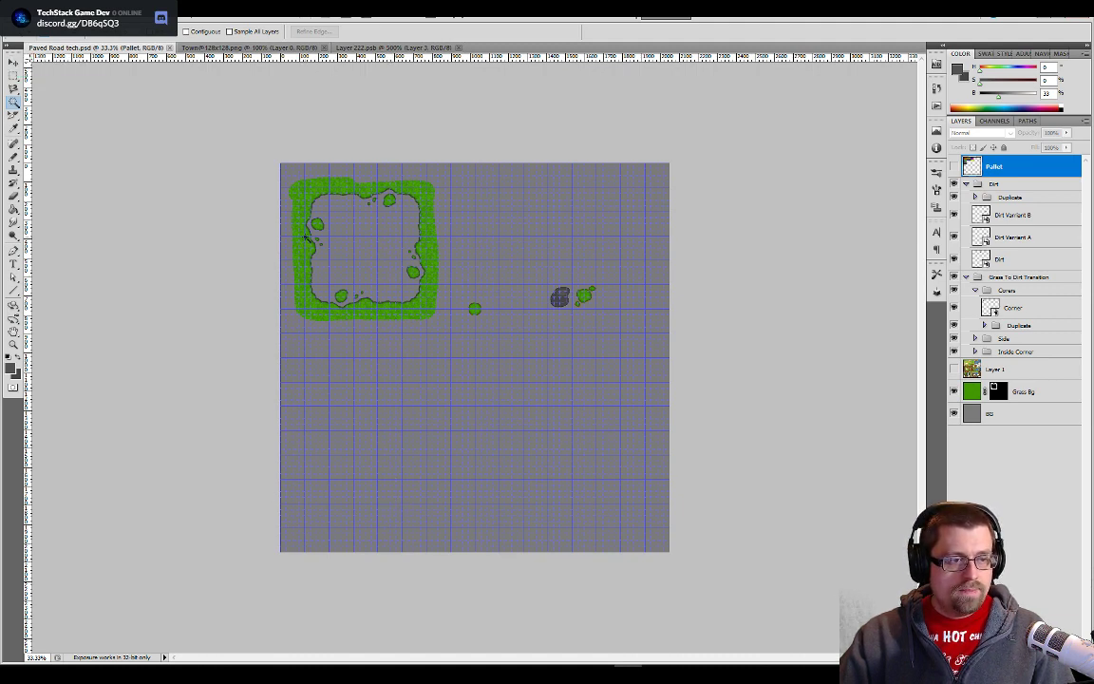
{"action": "left_click", "coordinate": [954, 391]}
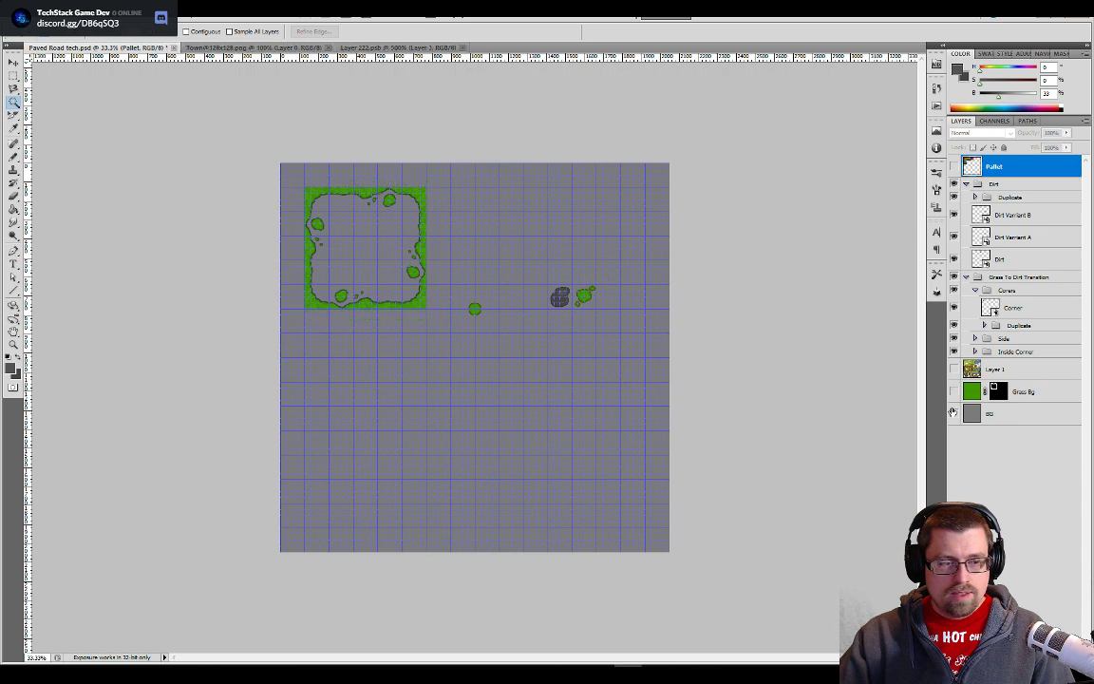
{"action": "left_click", "coordinate": [953, 413]}
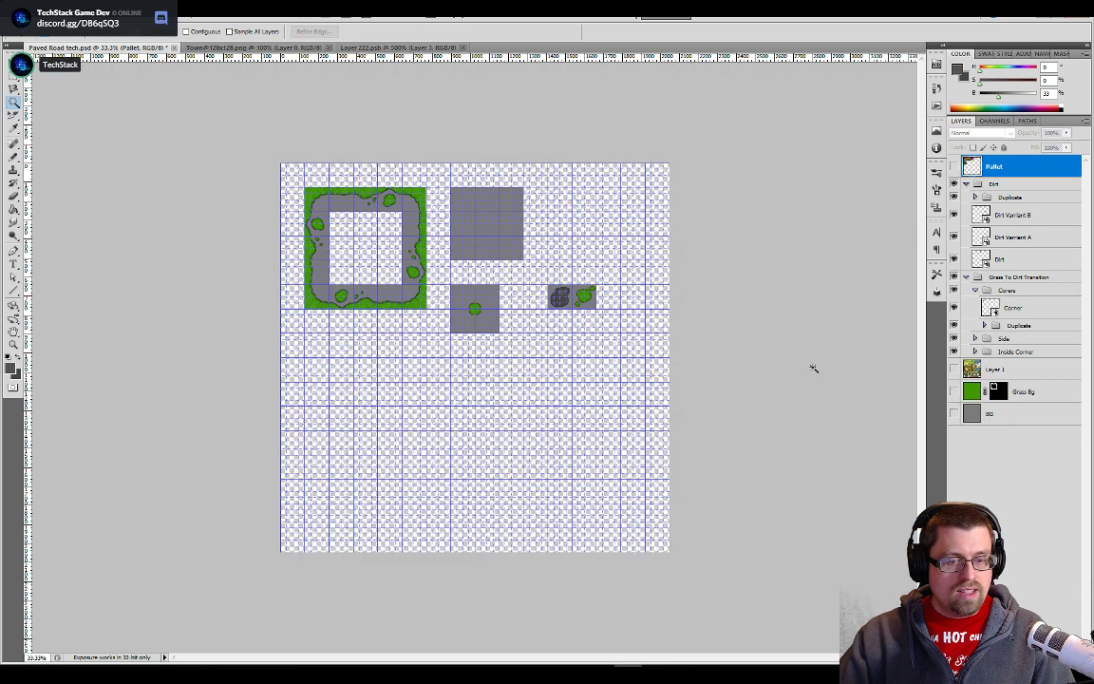
{"action": "left_click", "coordinate": [954, 391]}
{"action": "left_click", "coordinate": [954, 414]}
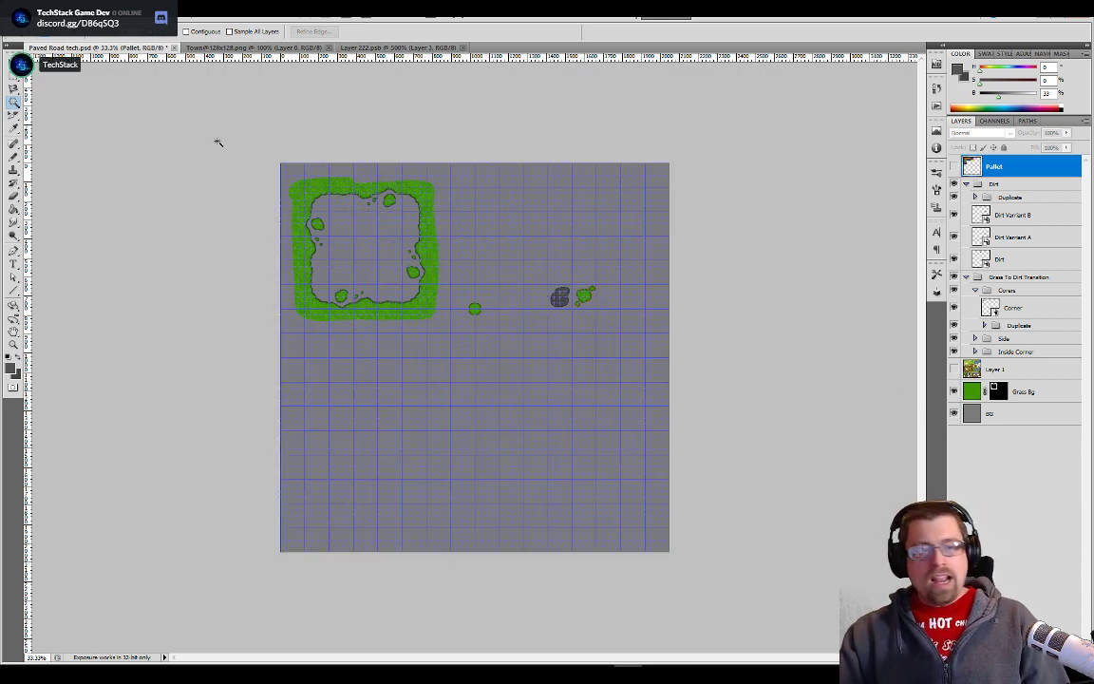
- Switch to Unity and open the Glasslands tileset from the Tileset Replacement folder in Photoshop
{"action": "key", "text": "alt+Tab"}
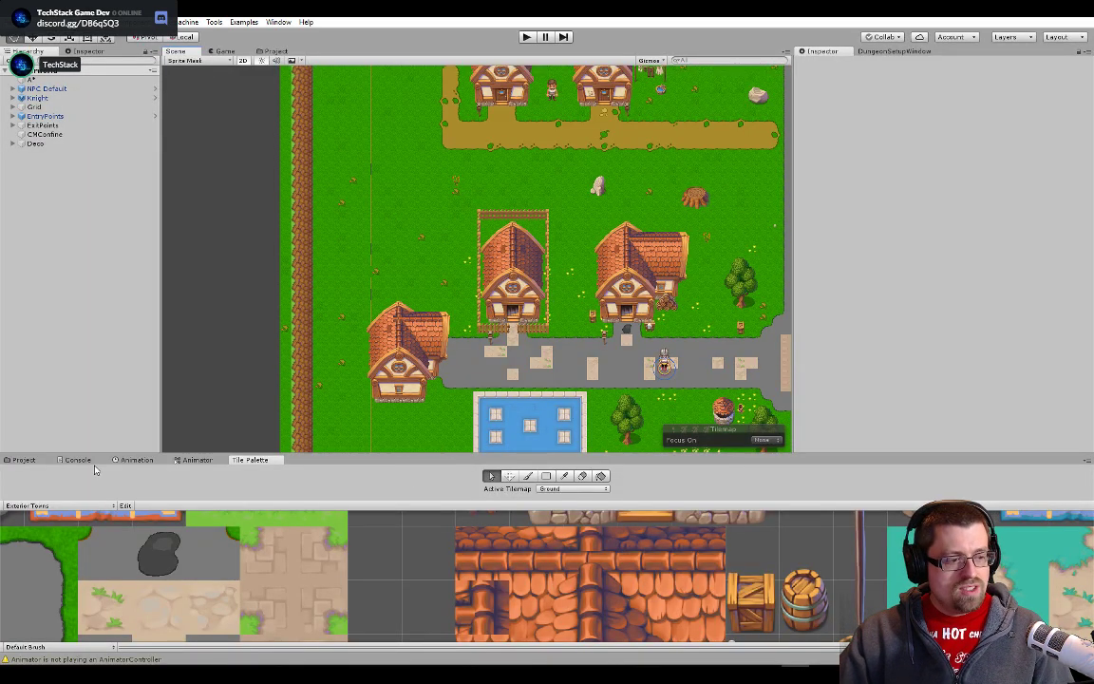
{"action": "left_click", "coordinate": [266, 51]}
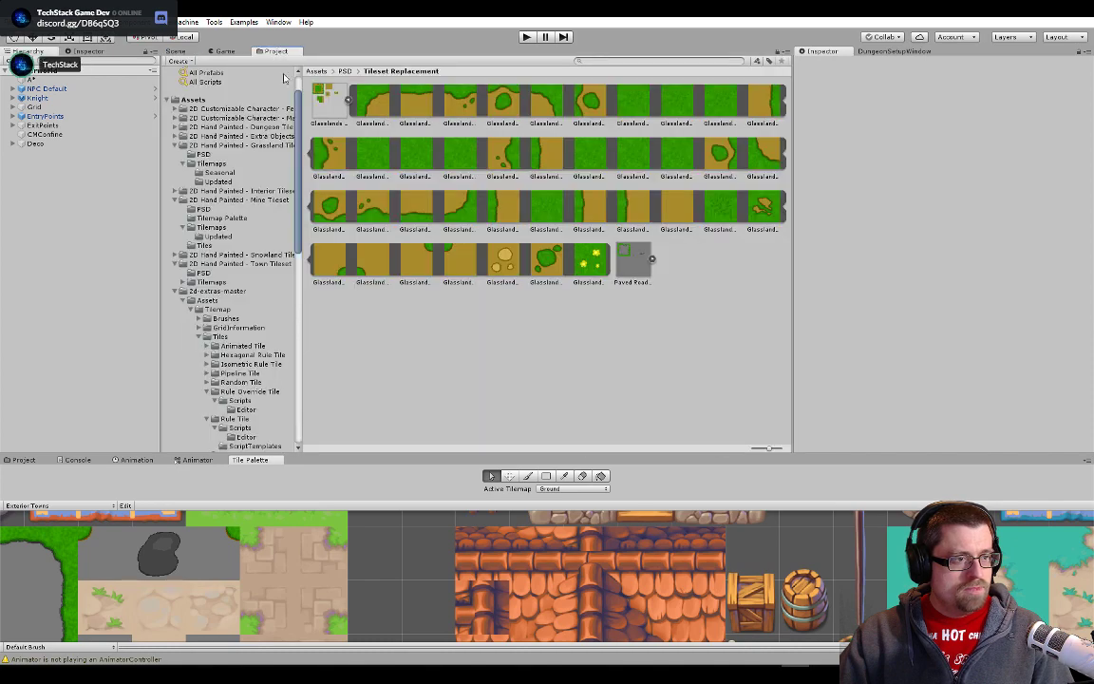
{"action": "left_click", "coordinate": [328, 109]}
{"action": "key", "text": "alt+Tab"}
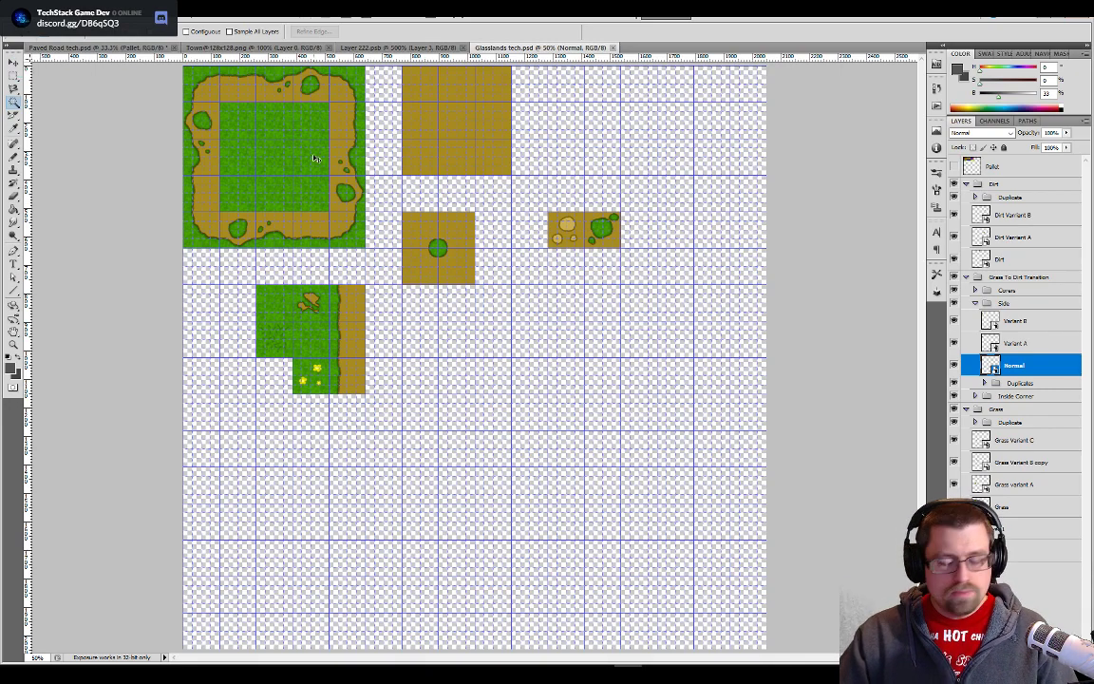
- Select the Dirt, Grass To Dirt Transition and Grass groups with their layers and move all tiles one grid cell right and down
{"action": "key", "text": "ctrl+plus"}
{"action": "left_click_drag", "start_coordinate": [323, 157], "coordinate": [439, 292]}
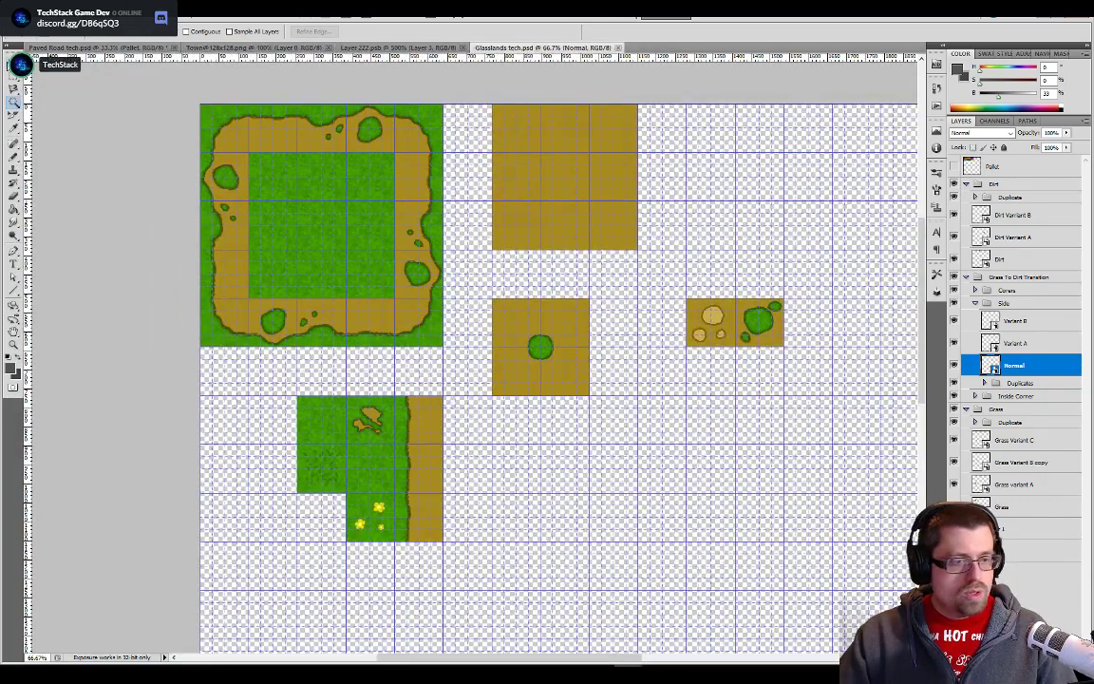
{"action": "left_click", "coordinate": [14, 62]}
{"action": "left_click", "coordinate": [1015, 510]}
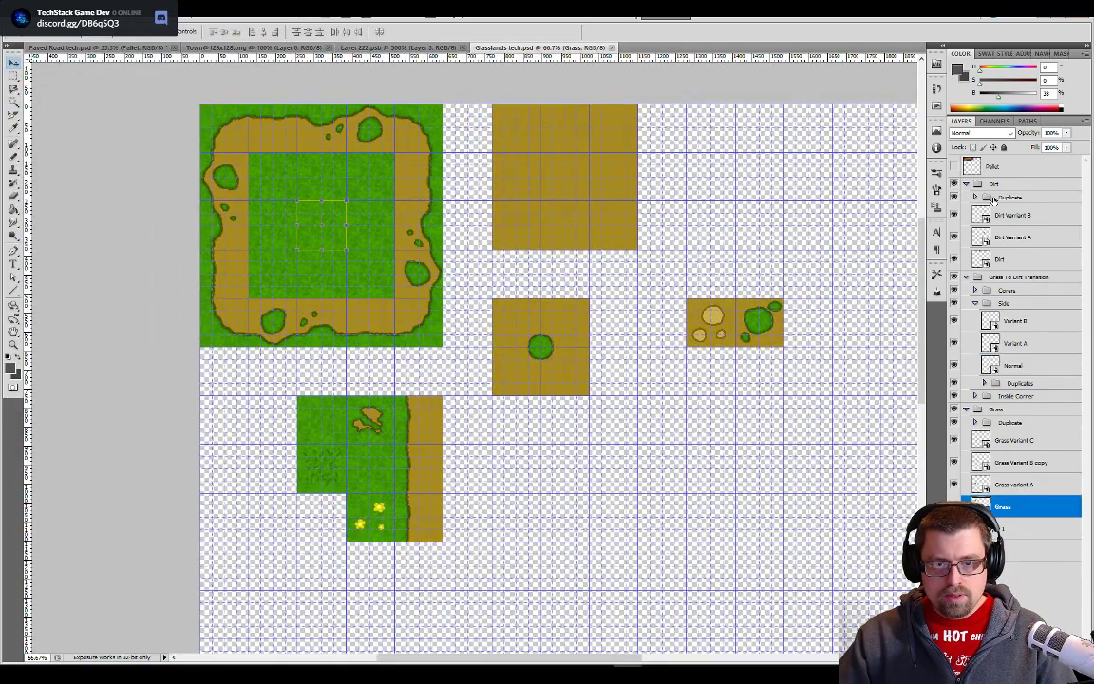
{"action": "left_click", "coordinate": [996, 183], "text": "shift"}
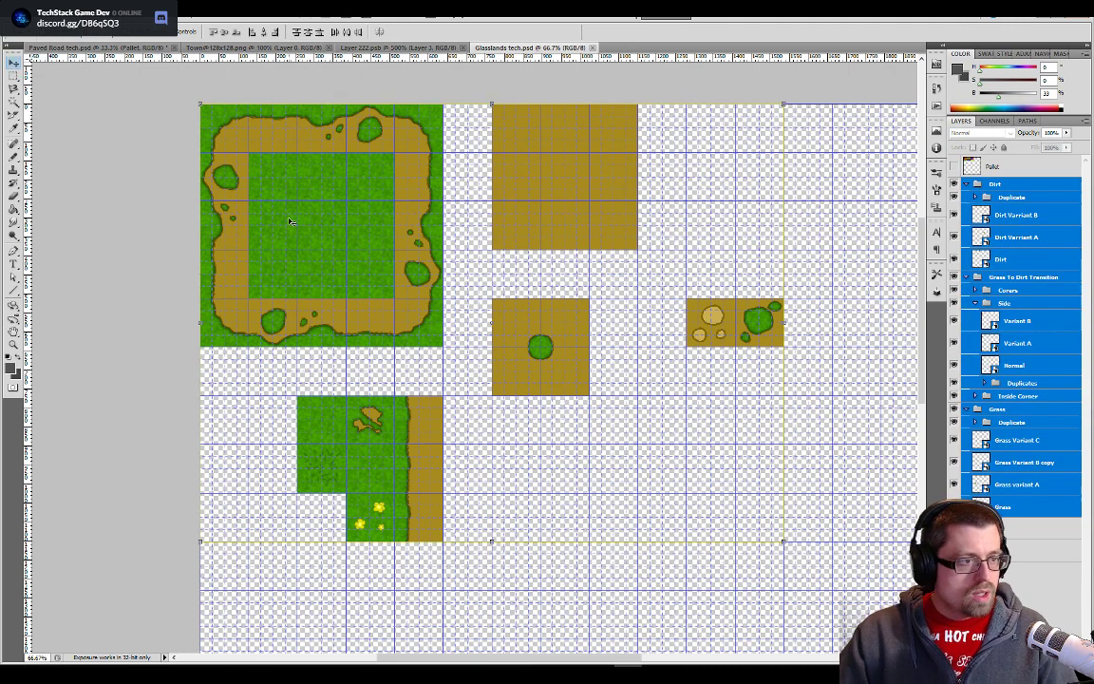
{"action": "left_click_drag", "start_coordinate": [291, 220], "coordinate": [317, 275]}
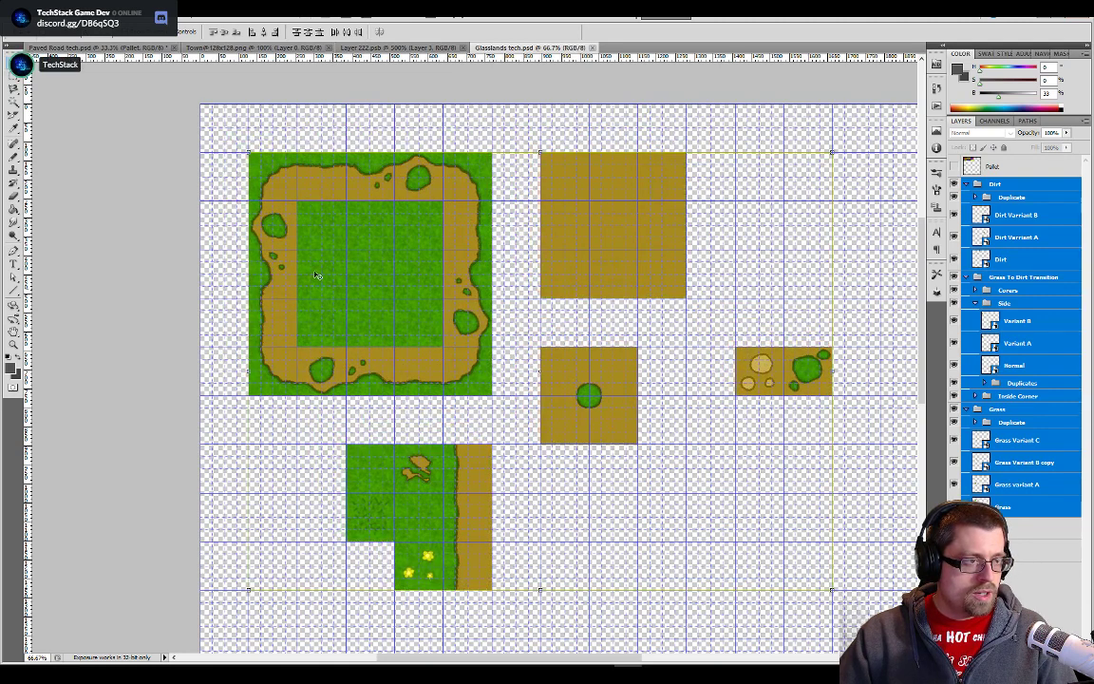
- Inspect at high magnification whether the upper-left corner of the grass-and-dirt tile block lines up exactly with the grid
{"action": "scroll", "coordinate": [244, 206], "scroll_direction": "left", "scroll_amount": 2}
{"action": "scroll", "coordinate": [244, 206], "scroll_direction": "up", "scroll_amount": 4}
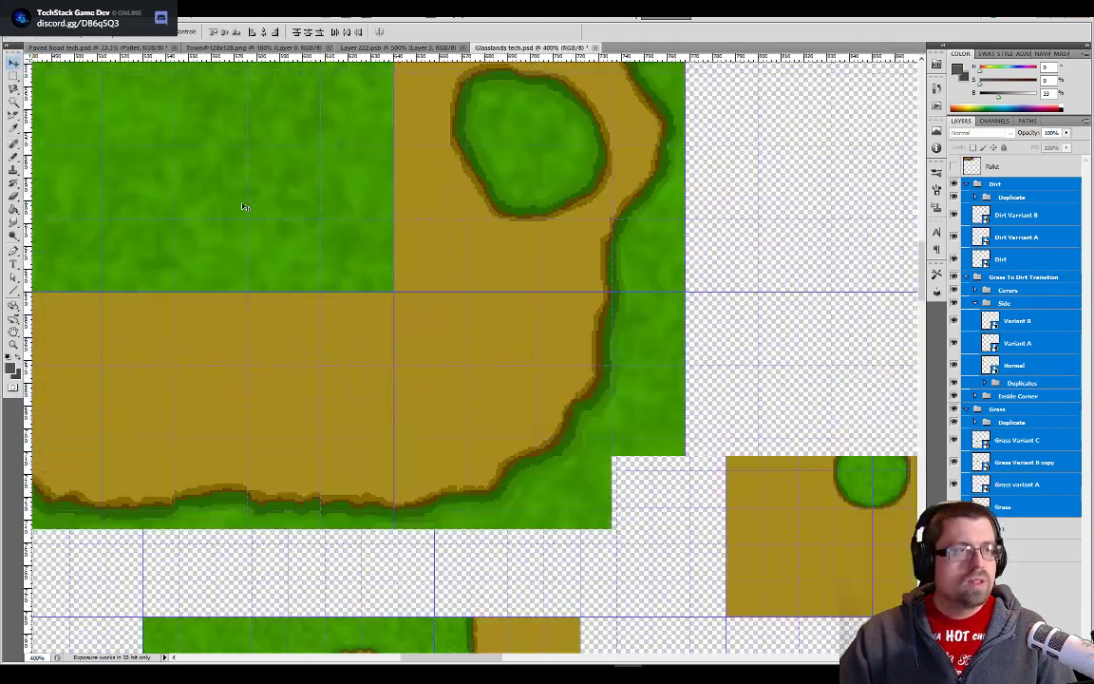
{"action": "left_click_drag", "start_coordinate": [244, 206], "coordinate": [476, 487]}
{"action": "left_click_drag", "start_coordinate": [401, 260], "coordinate": [672, 498]}
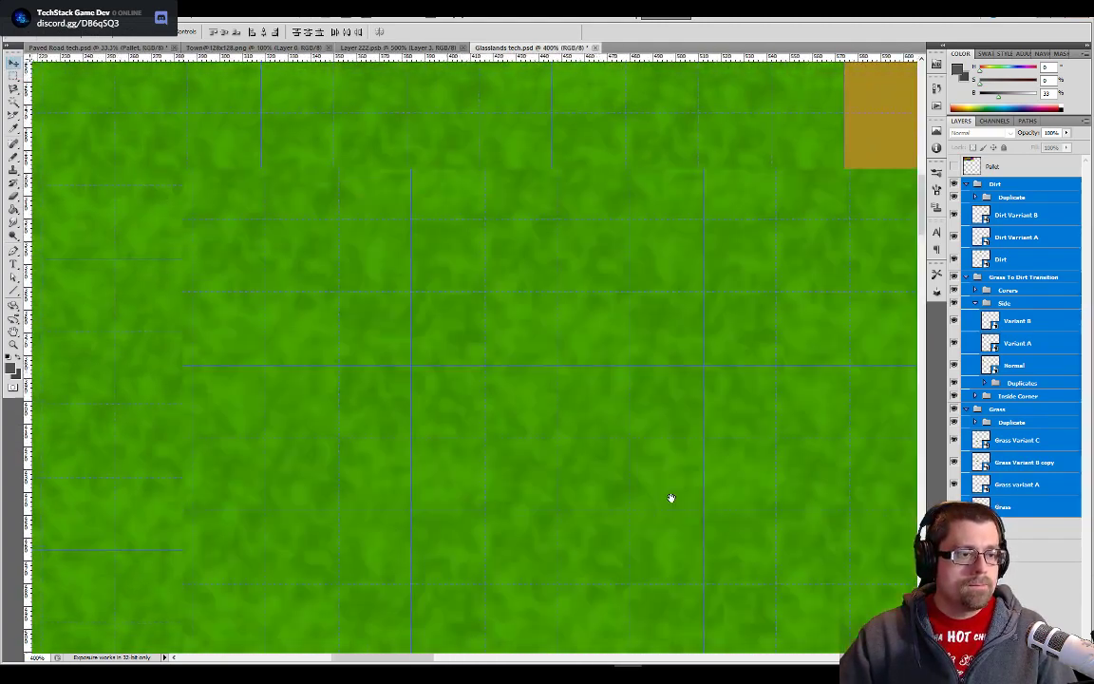
{"action": "left_click_drag", "start_coordinate": [314, 366], "coordinate": [602, 555]}
{"action": "left_click_drag", "start_coordinate": [273, 203], "coordinate": [459, 459]}
{"action": "scroll", "coordinate": [368, 279], "scroll_direction": "up", "scroll_amount": 1}
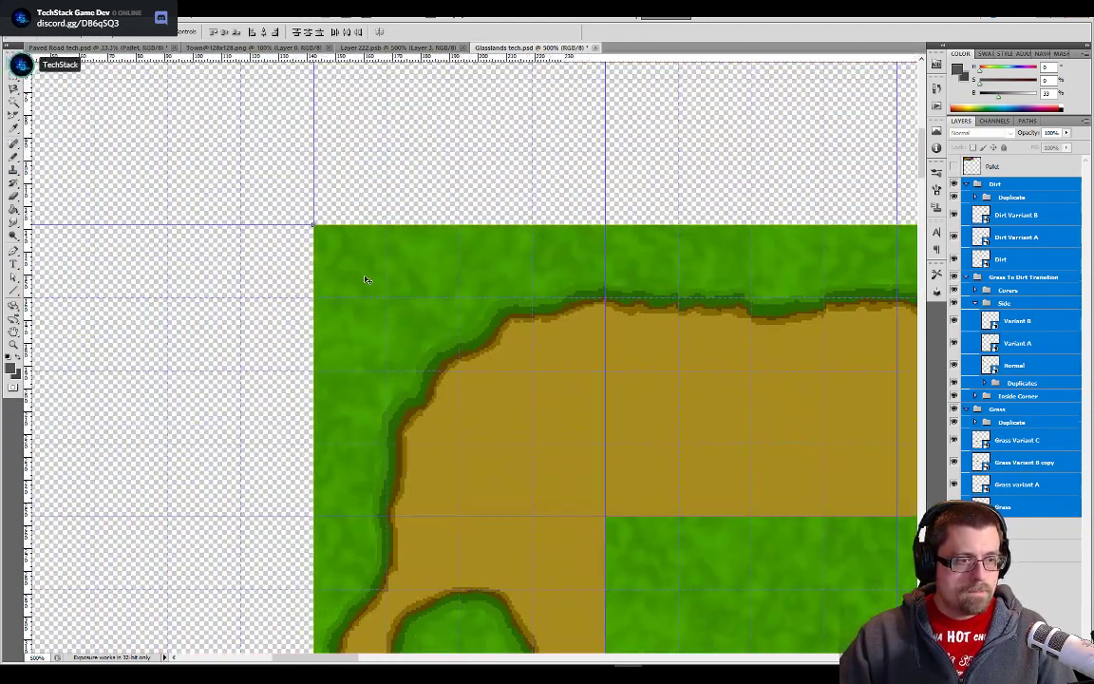
{"action": "scroll", "coordinate": [366, 280], "scroll_direction": "up", "scroll_amount": 3}
{"action": "left_click_drag", "start_coordinate": [366, 280], "coordinate": [699, 596]}
{"action": "scroll", "coordinate": [581, 445], "scroll_direction": "up", "scroll_amount": 4}
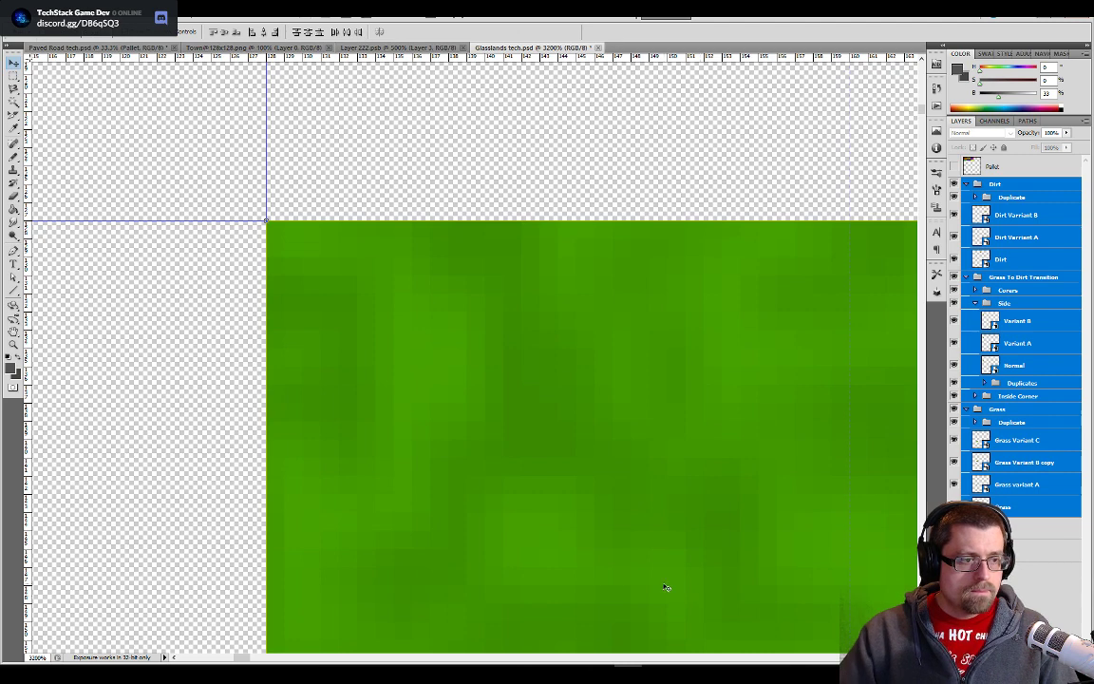
{"action": "key", "text": "m"}
{"action": "scroll", "coordinate": [384, 245], "scroll_direction": "down", "scroll_amount": 2}
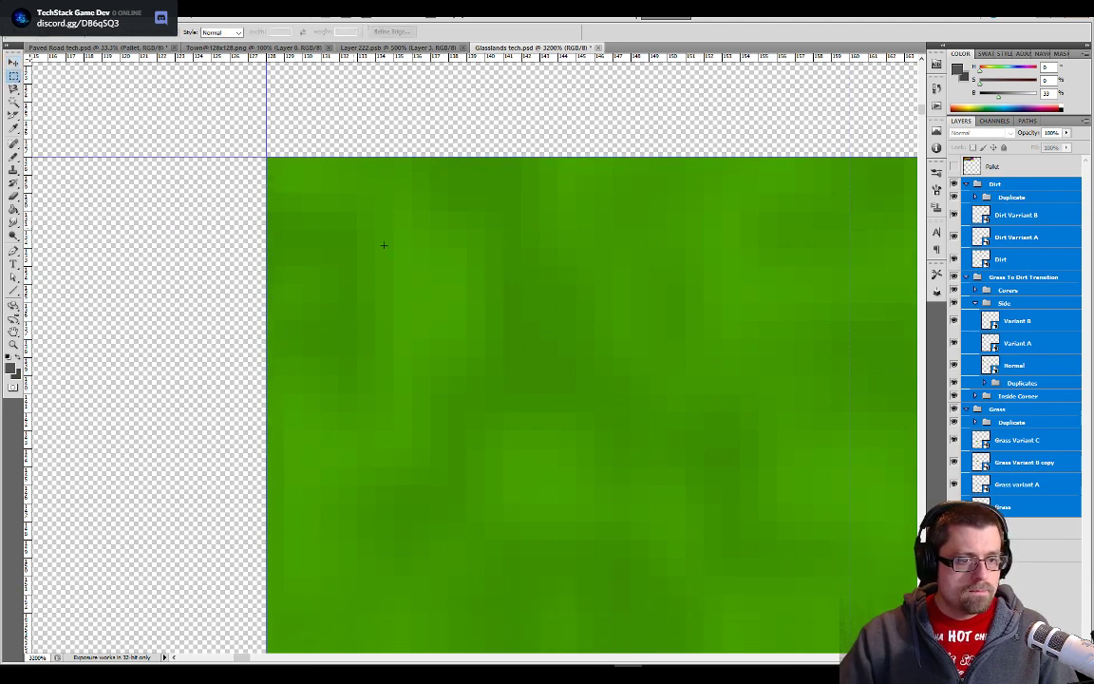
- Review the left side and lower edge of the grass-and-dirt tile block against the grid lines
{"action": "key", "text": "ctrl+minus"}
{"action": "key", "text": "ctrl+minus"}
{"action": "key", "text": "ctrl+minus"}
{"action": "key", "text": "ctrl+minus"}
{"action": "key", "text": "ctrl+minus"}
{"action": "key", "text": "ctrl+minus"}
{"action": "key", "text": "ctrl+minus"}
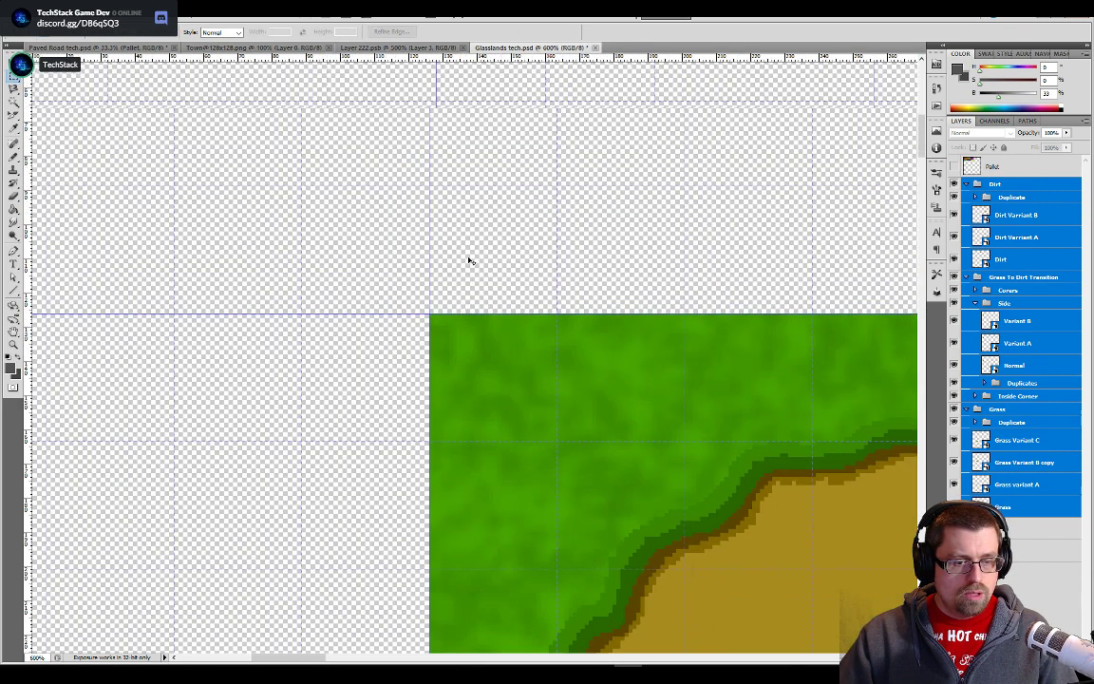
{"action": "key", "text": "ctrl+minus"}
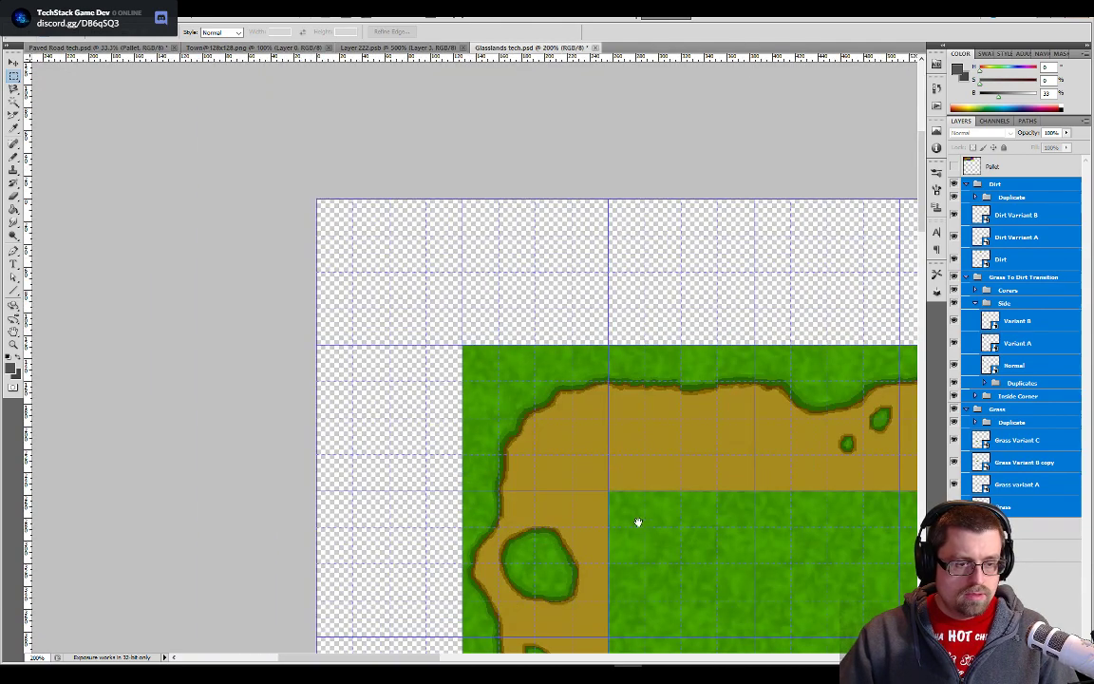
{"action": "left_click_drag", "start_coordinate": [638, 522], "coordinate": [566, 335]}
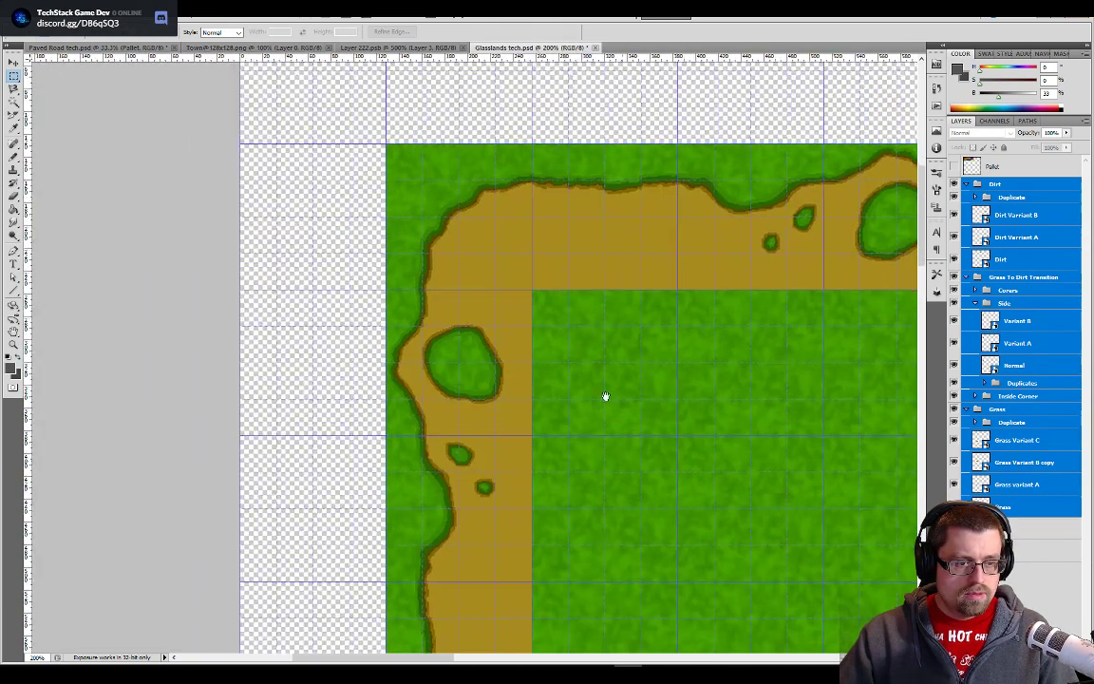
{"action": "left_click_drag", "start_coordinate": [603, 396], "coordinate": [574, 293]}
{"action": "left_click_drag", "start_coordinate": [681, 566], "coordinate": [651, 370]}
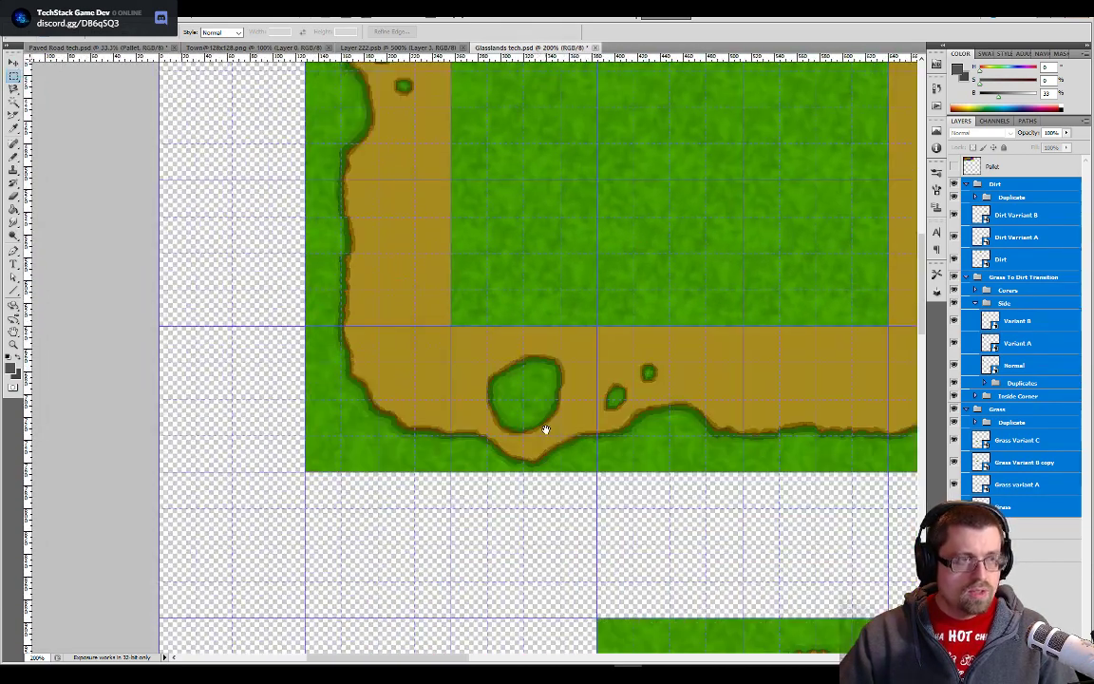
{"action": "key", "text": "ctrl+plus"}
{"action": "key", "text": "ctrl+minus"}
{"action": "key", "text": "ctrl+minus"}
{"action": "key", "text": "ctrl+minus"}
{"action": "key", "text": "ctrl+minus"}
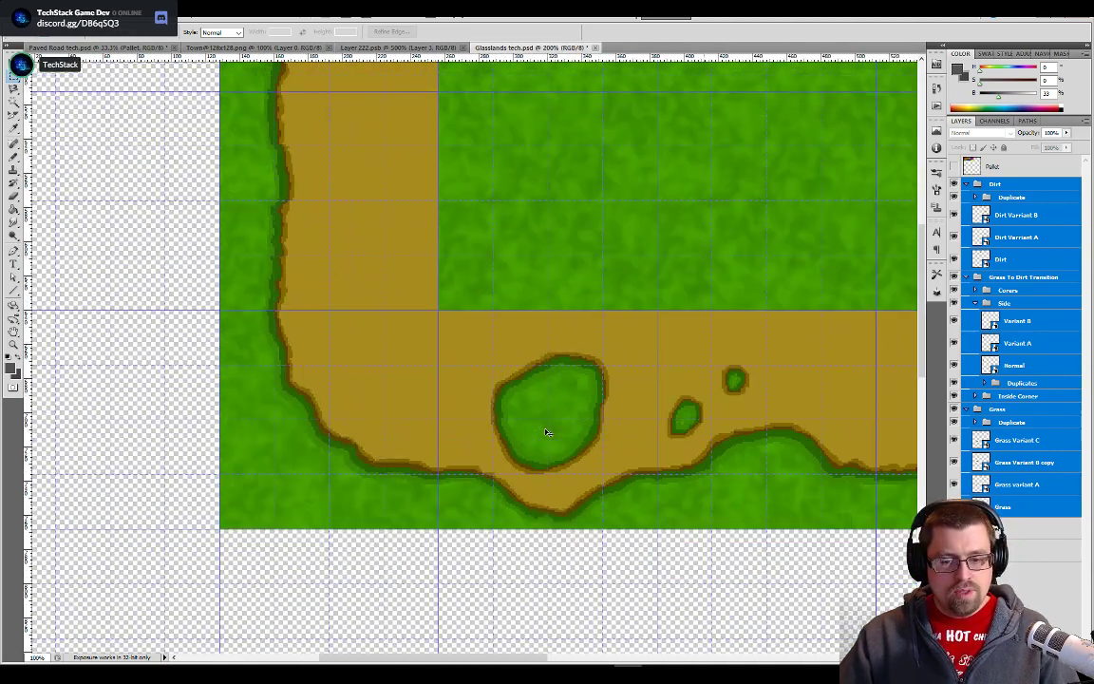
- Sample the dirt tile's colour, fill the whole BG layer with dirt using the Paint Bucket, and hide that layer
{"action": "left_click", "coordinate": [1012, 551]}
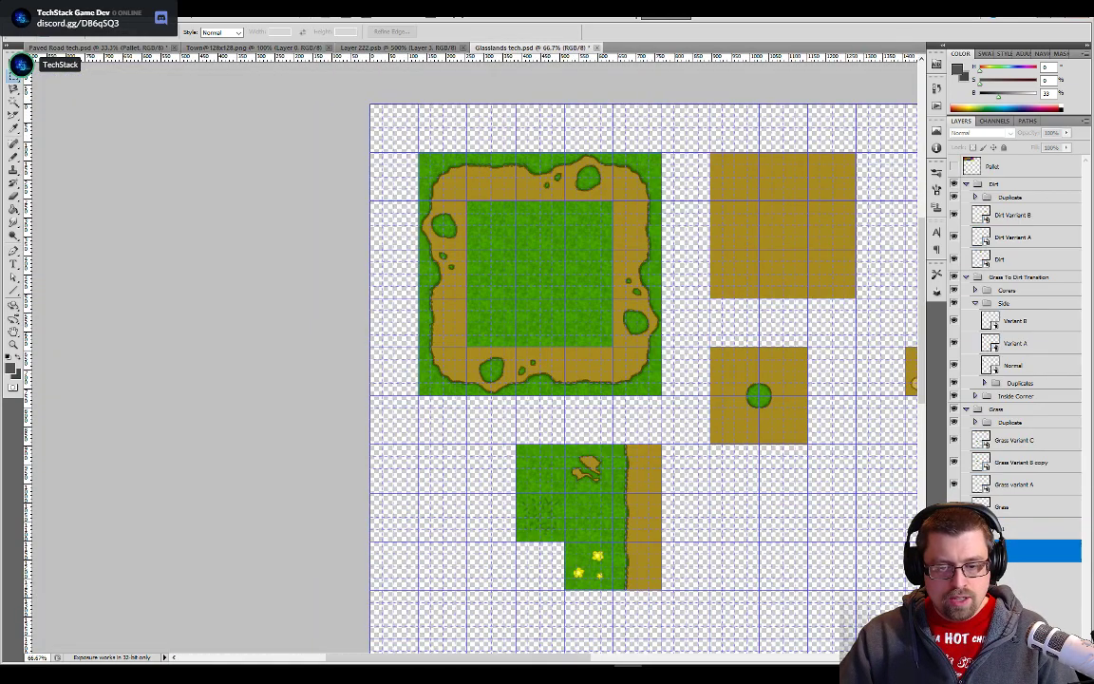
{"action": "left_click_drag", "start_coordinate": [745, 400], "coordinate": [606, 365]}
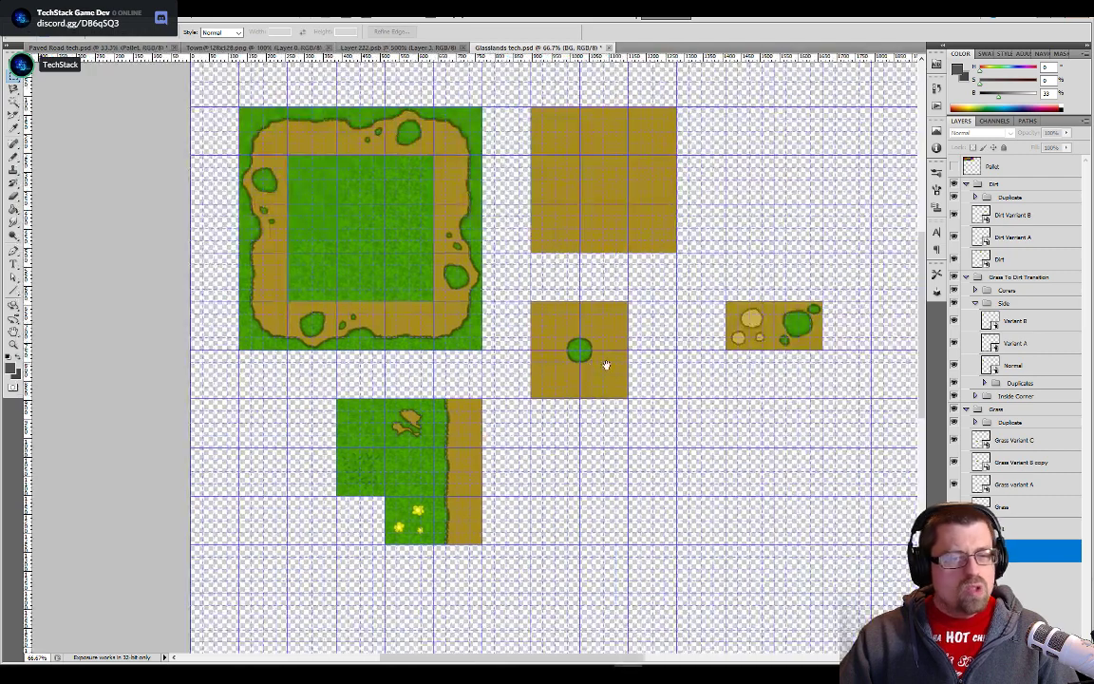
{"action": "key", "text": "b"}
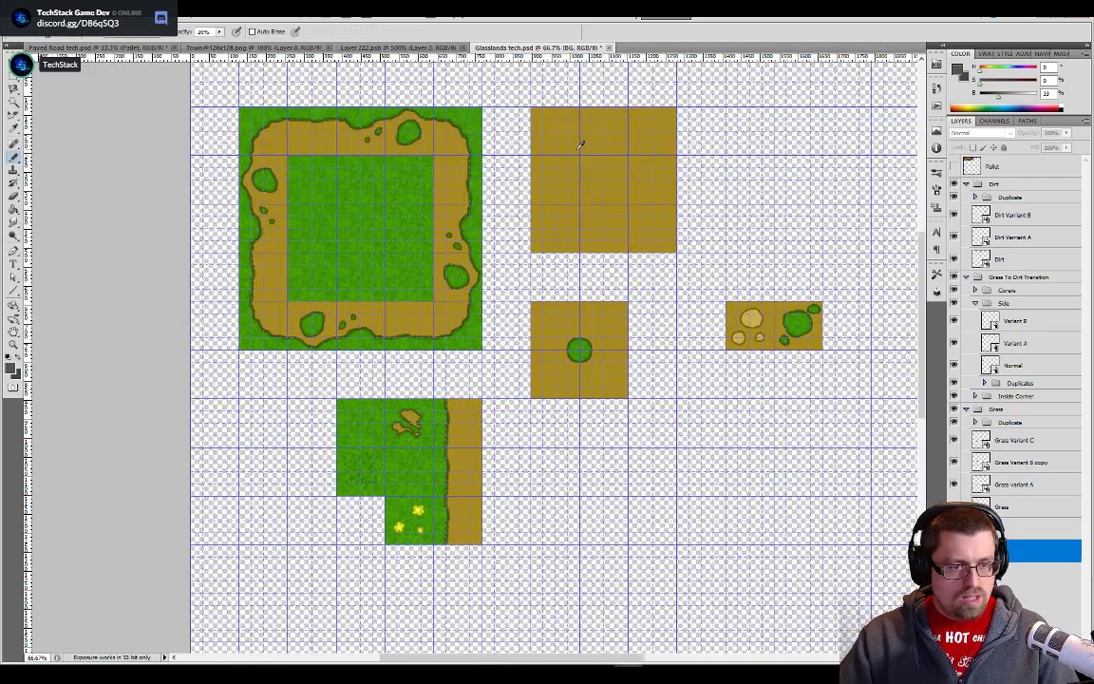
{"action": "left_click", "coordinate": [587, 150], "text": "alt"}
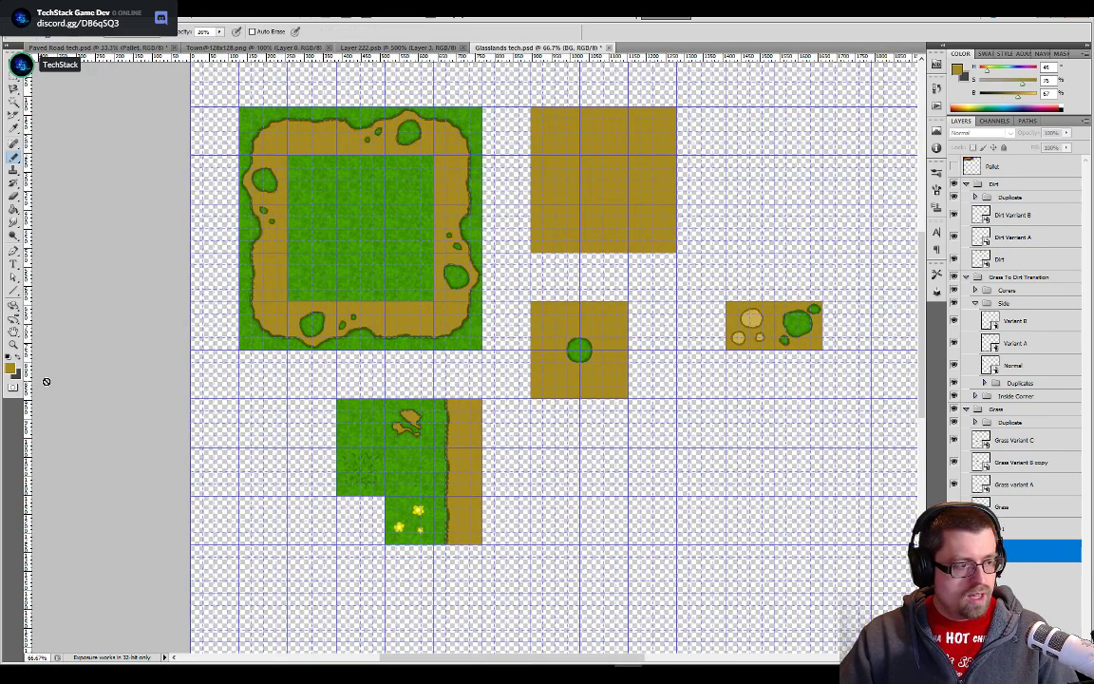
{"action": "key", "text": "m"}
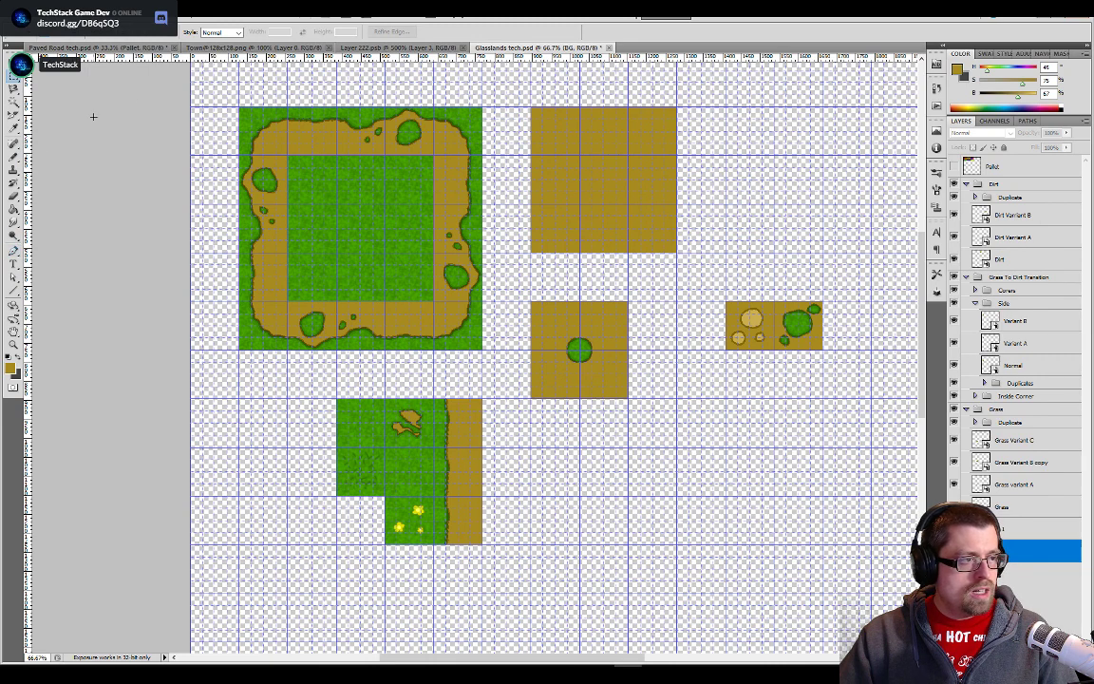
{"action": "key", "text": "g"}
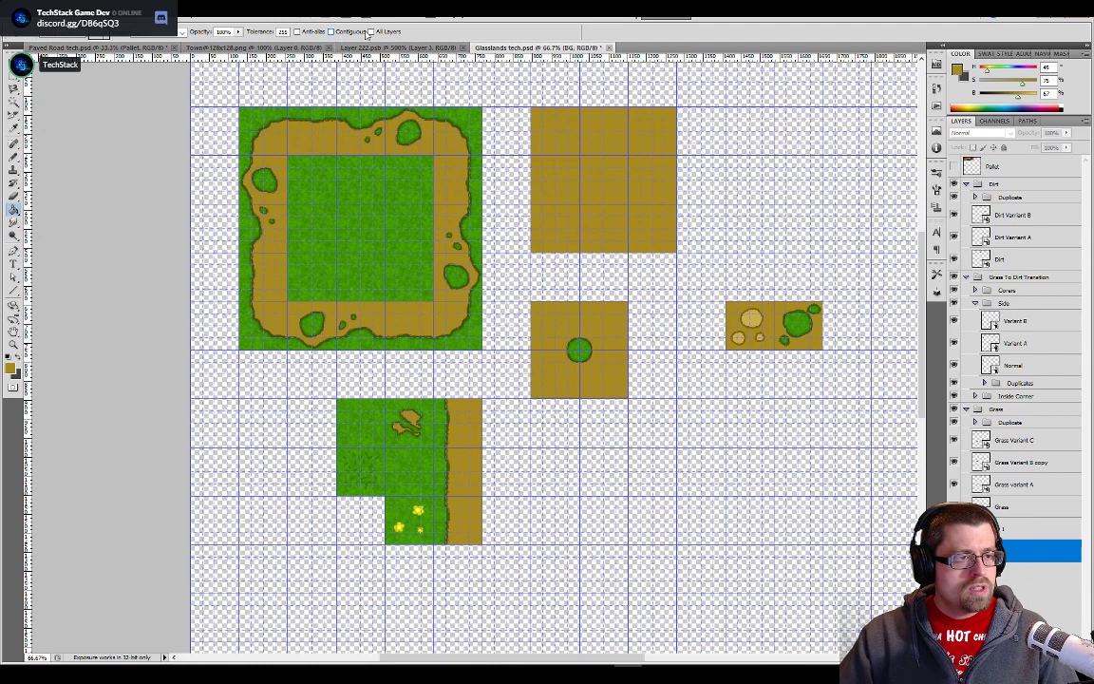
{"action": "left_click", "coordinate": [786, 486]}
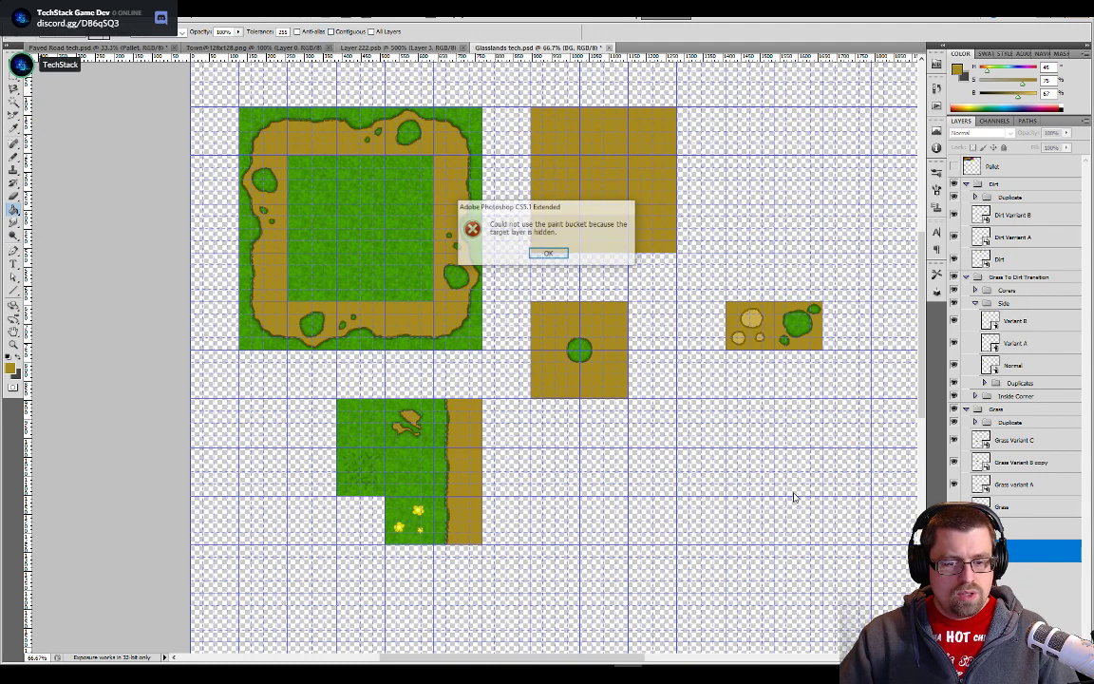
{"action": "key", "text": "Return"}
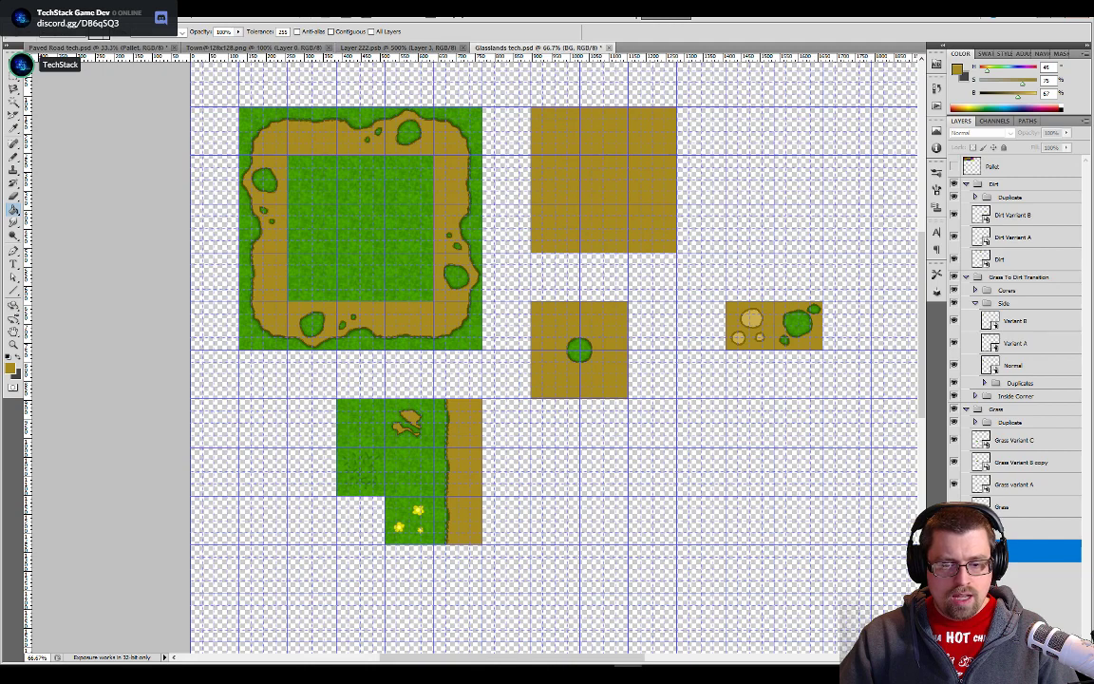
{"action": "left_click", "coordinate": [617, 427]}
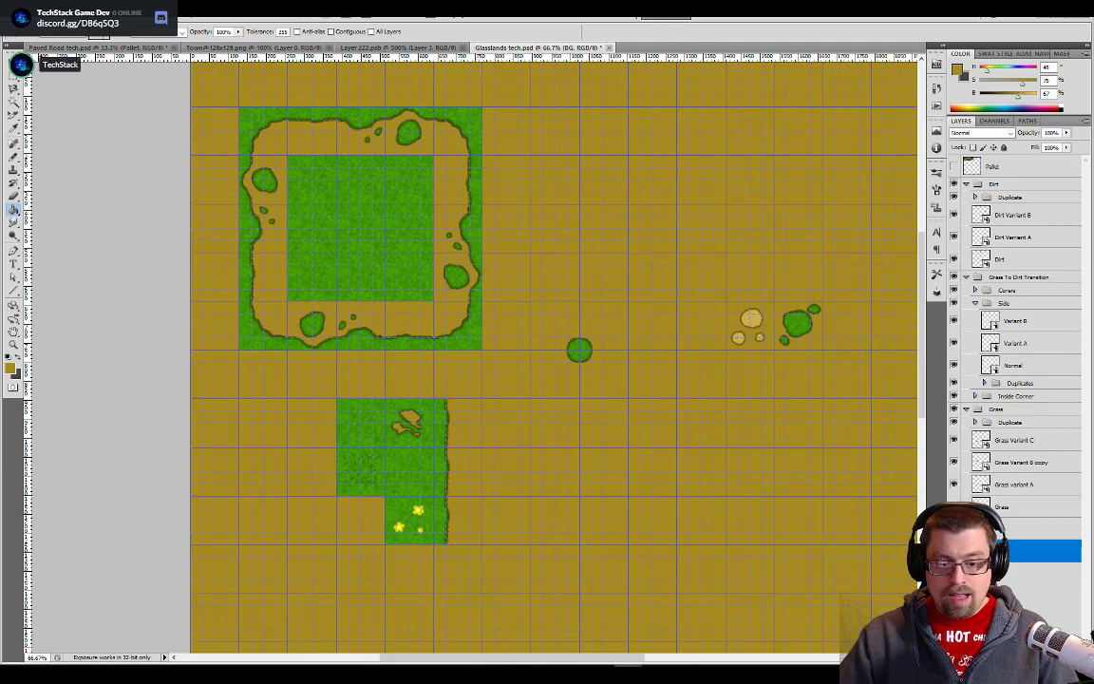
{"action": "key", "text": "ctrl+z"}
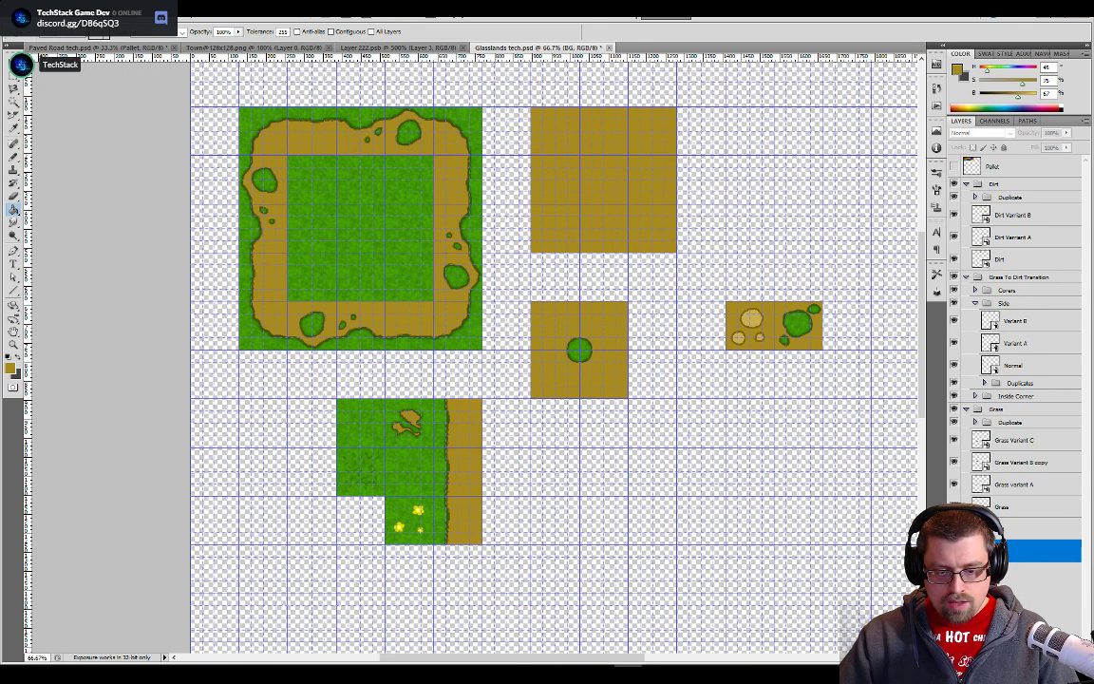
- Create a new layer above BG filled with the grass texture and give it a layer mask filled entirely with black
{"action": "left_click", "coordinate": [1053, 657]}
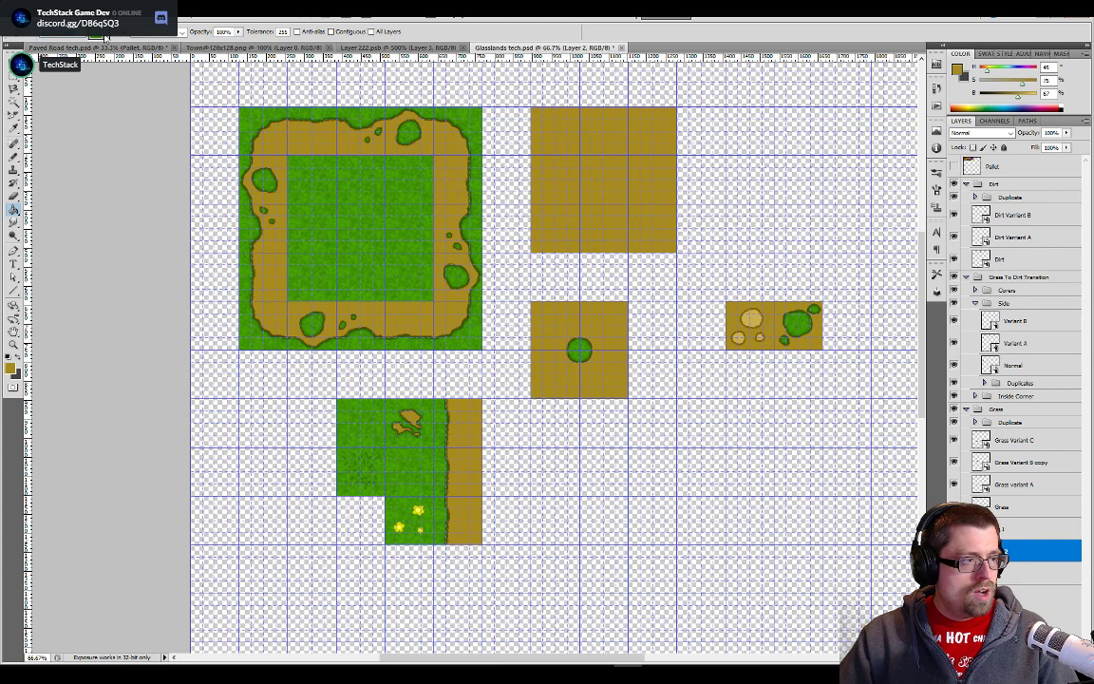
{"action": "left_click", "coordinate": [736, 505]}
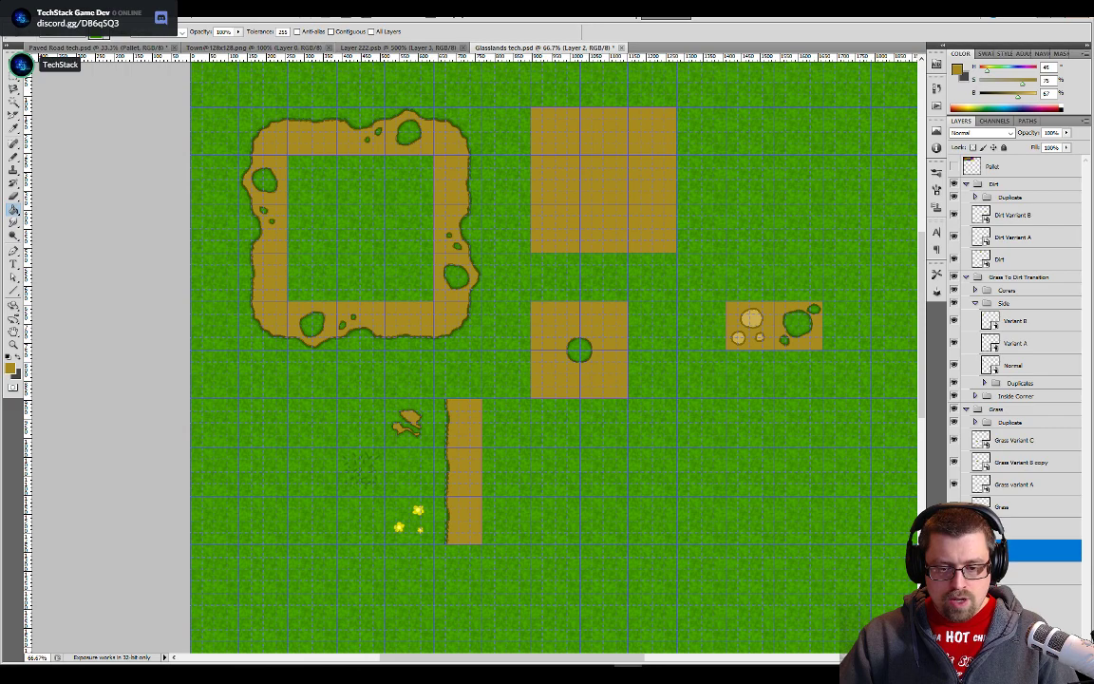
{"action": "left_click", "coordinate": [1005, 657]}
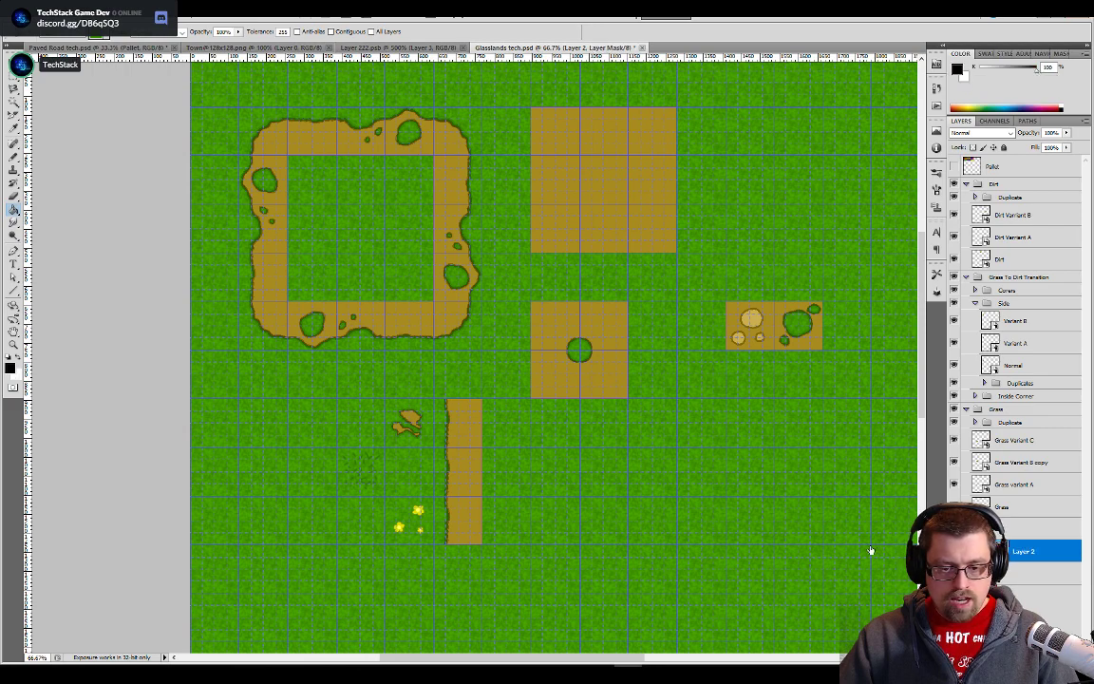
{"action": "left_click", "coordinate": [274, 413]}
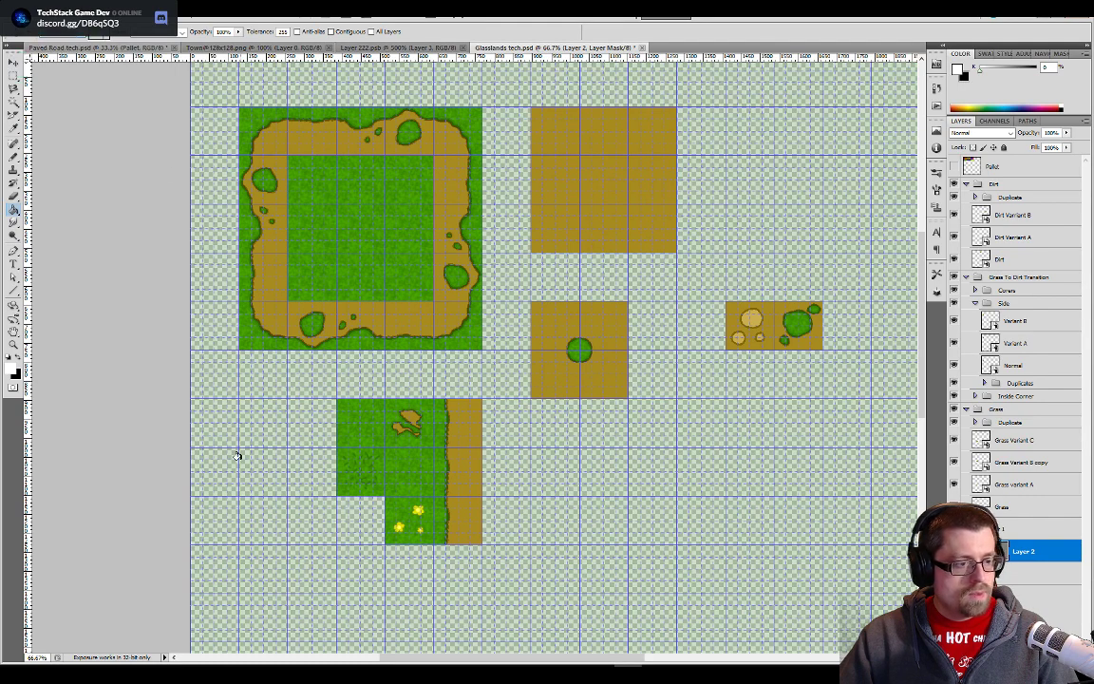
{"action": "left_click", "coordinate": [238, 456]}
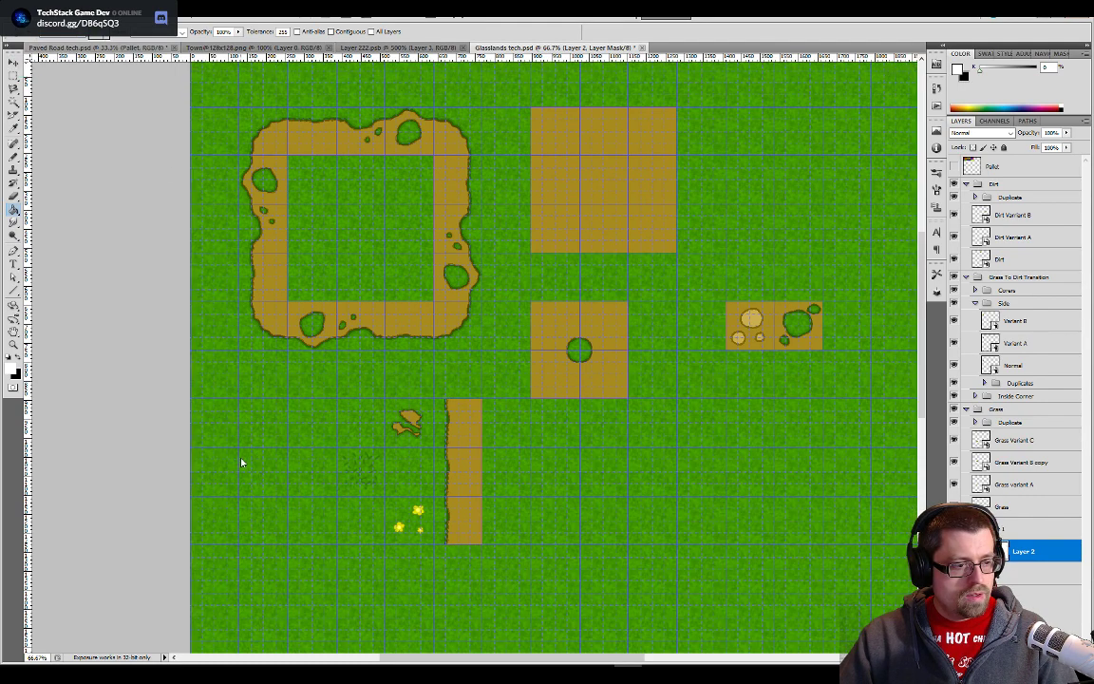
{"action": "key", "text": "x"}
{"action": "left_click", "coordinate": [238, 456]}
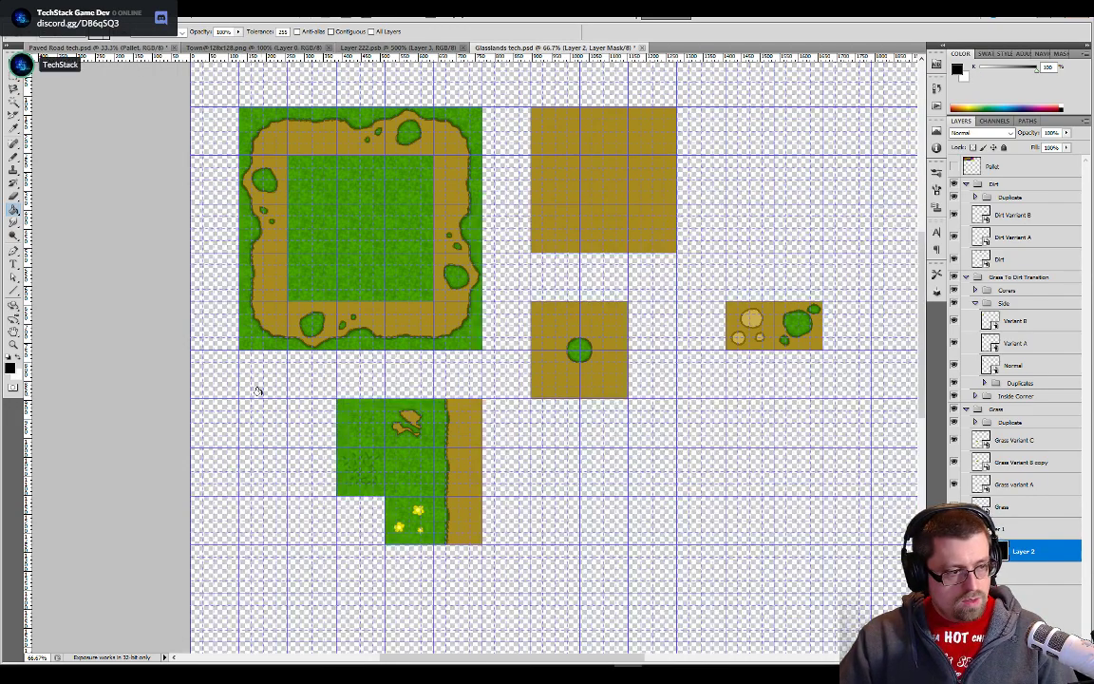
- Paint white on the Layer 2 mask with the Pencil at 100% opacity around the square tile block, and show the BG layer
{"action": "key", "text": "b"}
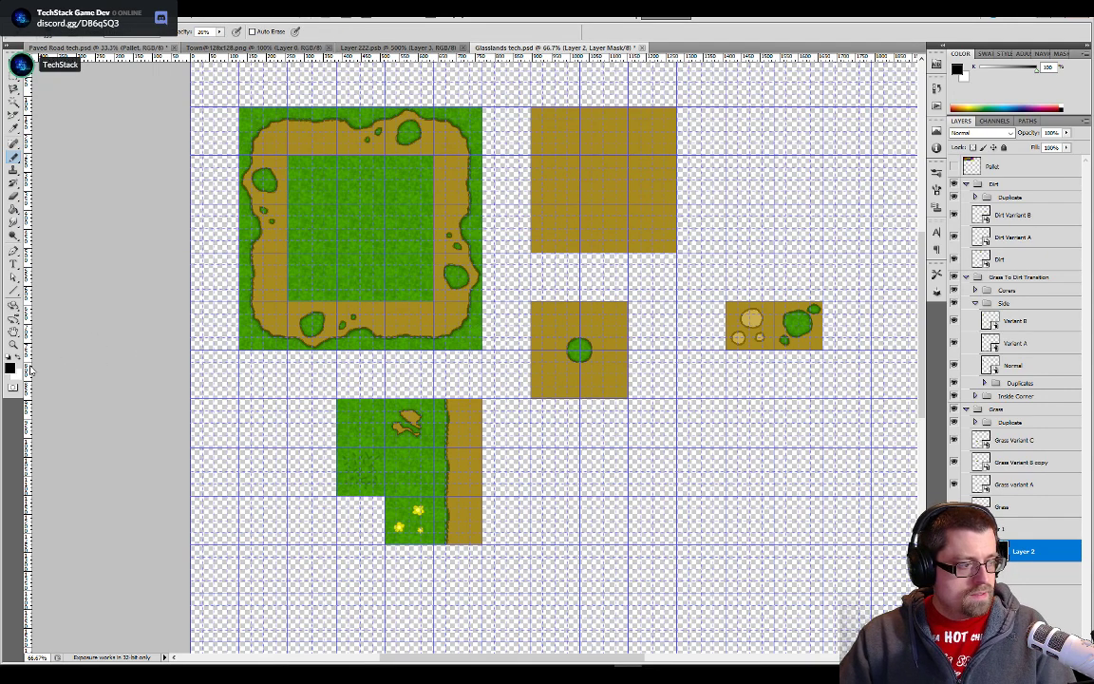
{"action": "left_click", "coordinate": [21, 363]}
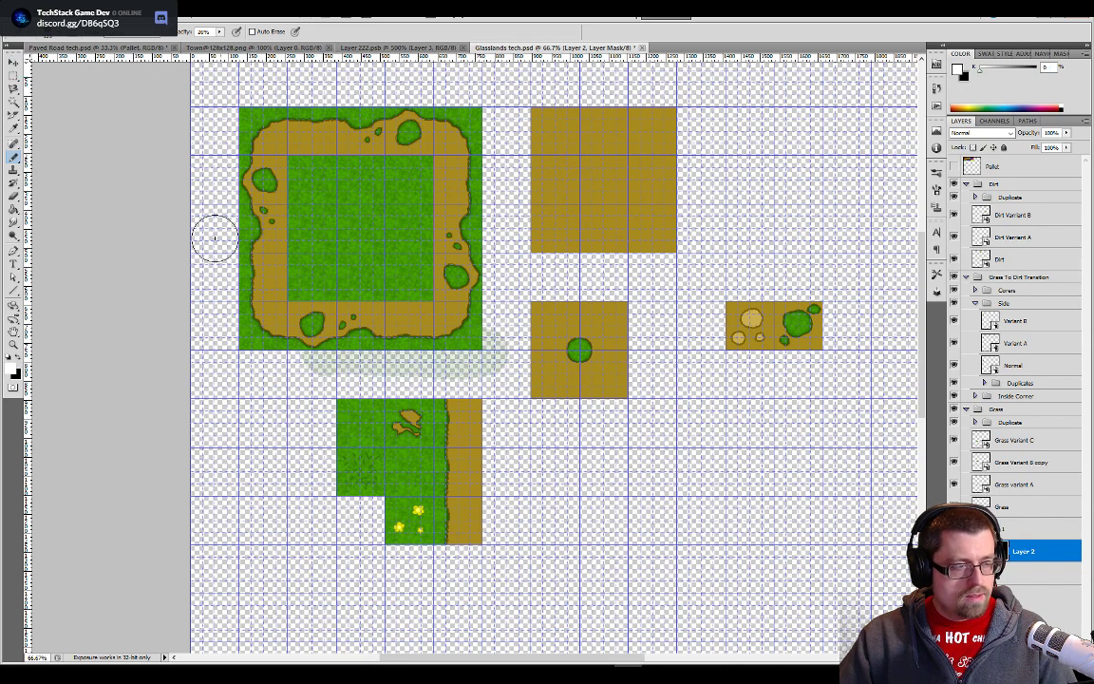
{"action": "left_click", "coordinate": [219, 33]}
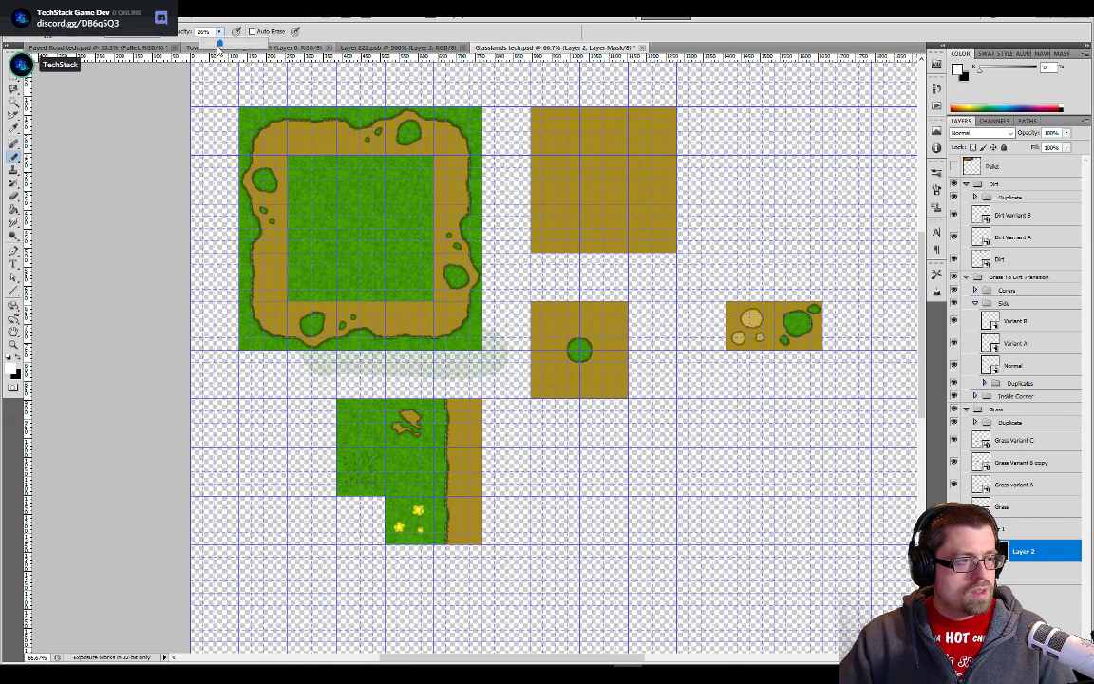
{"action": "mouse_move", "coordinate": [489, 337]}
{"action": "left_mouse_down"}
{"action": "mouse_move", "coordinate": [418, 354]}
{"action": "mouse_move", "coordinate": [297, 353]}
{"action": "mouse_move", "coordinate": [217, 318]}
{"action": "mouse_move", "coordinate": [226, 118]}
{"action": "mouse_move", "coordinate": [245, 98]}
{"action": "mouse_move", "coordinate": [446, 90]}
{"action": "mouse_move", "coordinate": [478, 144]}
{"action": "mouse_move", "coordinate": [468, 330]}
{"action": "left_mouse_up"}
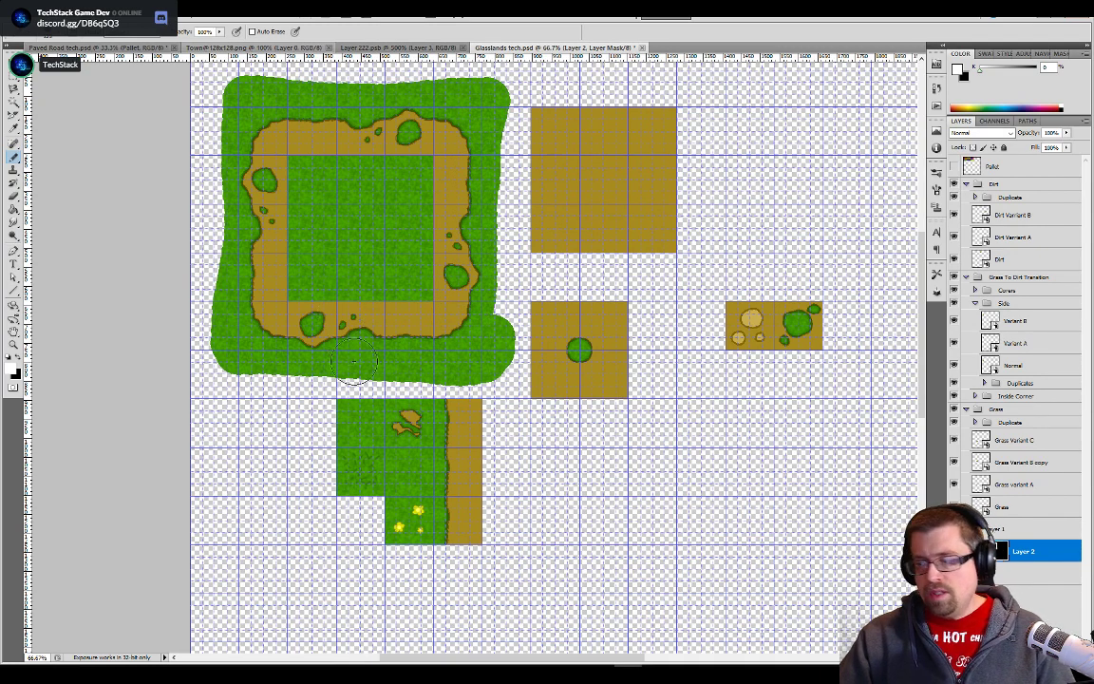
{"action": "left_click", "coordinate": [954, 573]}
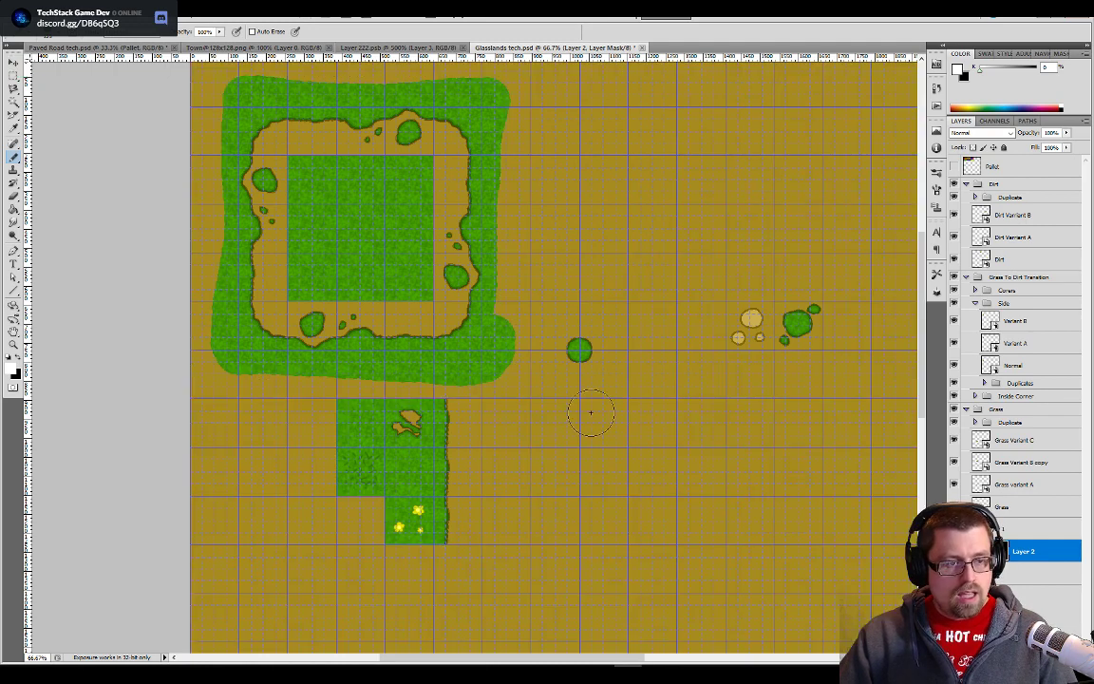
- Switch to Unity and review the grass and dirt tiles around the houses, main road and fountain in the town scene
{"action": "key", "text": "alt+Tab"}
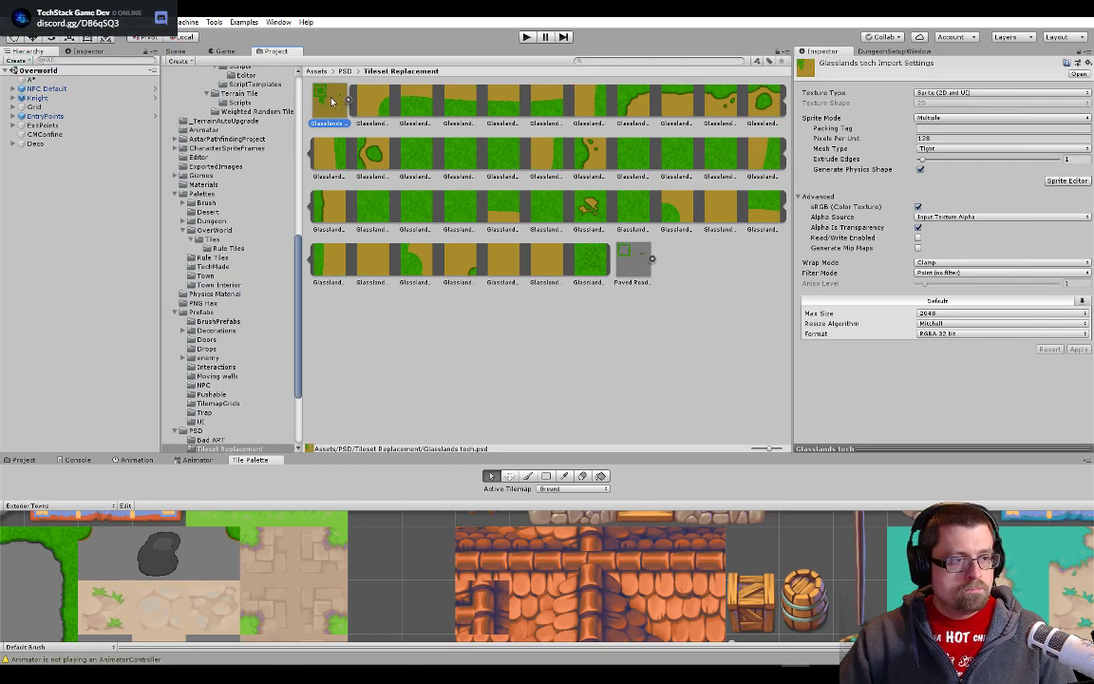
{"action": "left_click", "coordinate": [175, 51]}
{"action": "left_click_drag", "start_coordinate": [594, 250], "coordinate": [719, 220]}
{"action": "scroll", "coordinate": [719, 220], "scroll_direction": "up", "scroll_amount": 1}
{"action": "scroll", "coordinate": [717, 221], "scroll_direction": "up", "scroll_amount": 6}
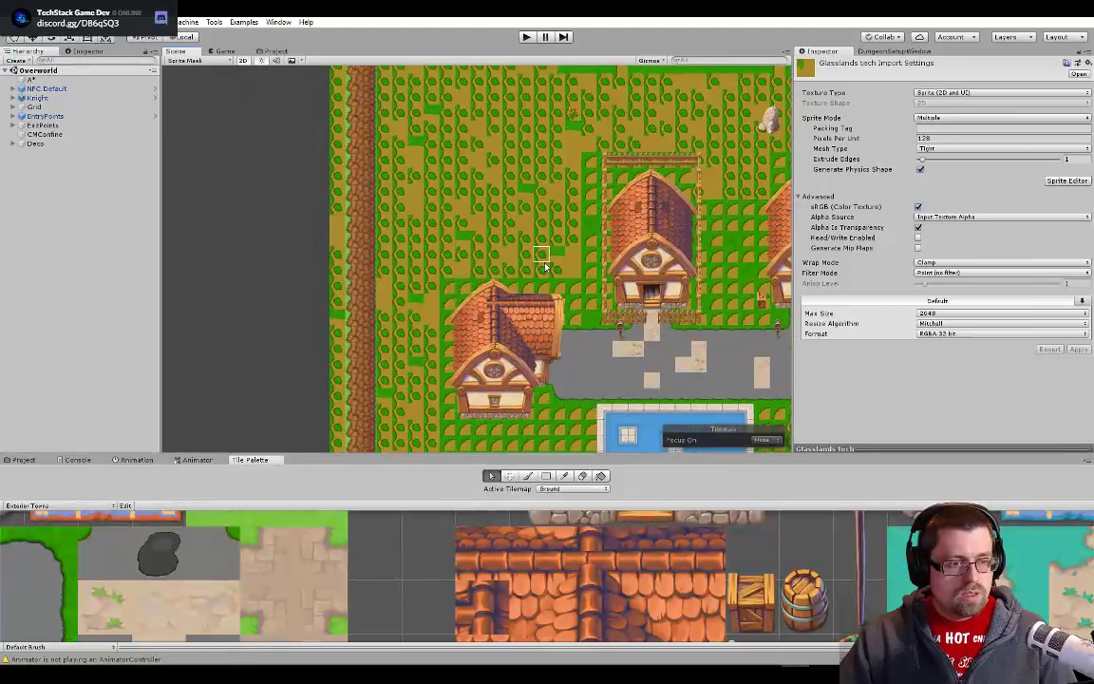
{"action": "left_click_drag", "start_coordinate": [353, 374], "coordinate": [257, 121]}
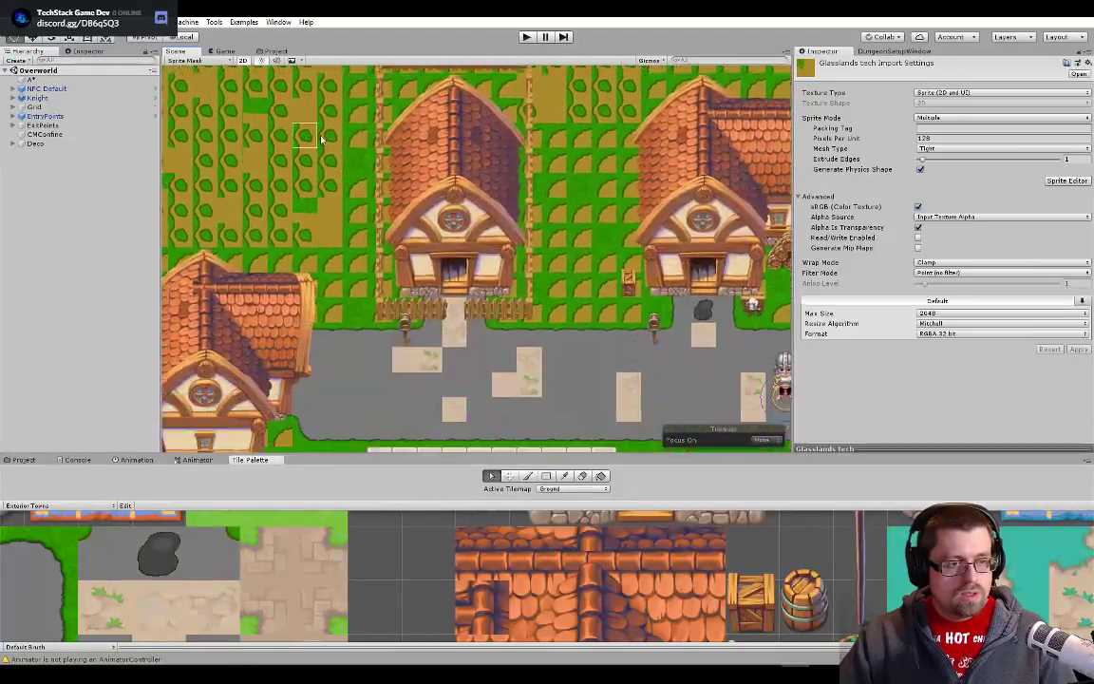
{"action": "left_click_drag", "start_coordinate": [738, 358], "coordinate": [408, 313]}
{"action": "left_click_drag", "start_coordinate": [682, 312], "coordinate": [471, 326]}
{"action": "scroll", "coordinate": [471, 326], "scroll_direction": "down", "scroll_amount": 8}
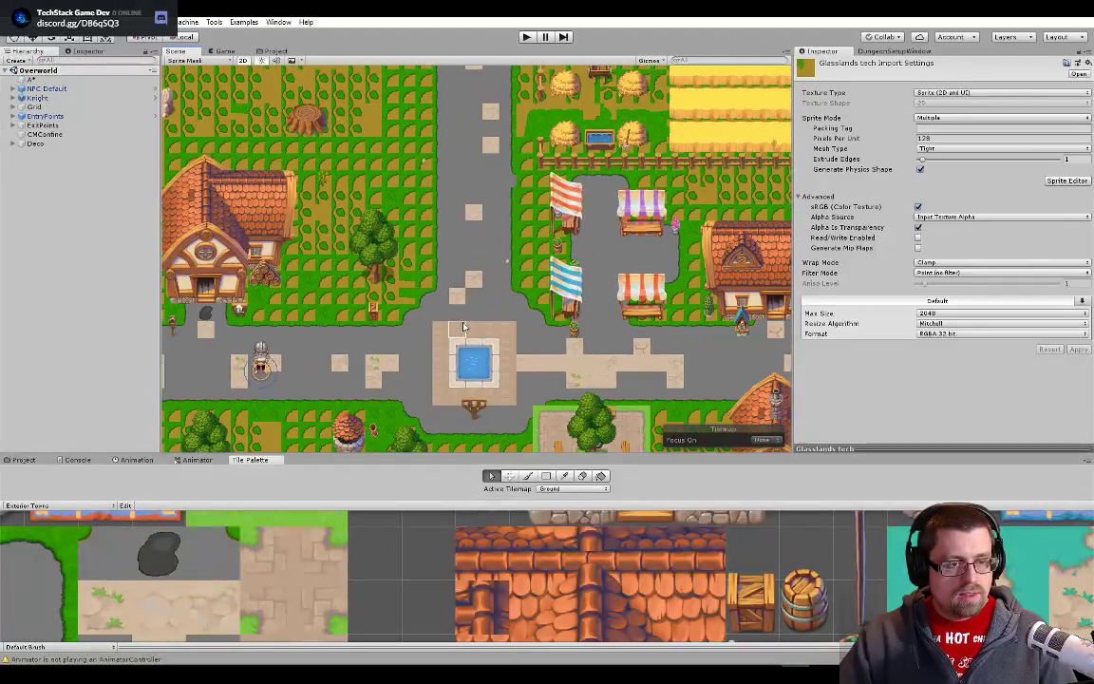
- Open the Glasslands tech tileset in the Sprite Editor and inspect how its slices line up with the artwork
{"action": "scroll", "coordinate": [465, 334], "scroll_direction": "down", "scroll_amount": 2}
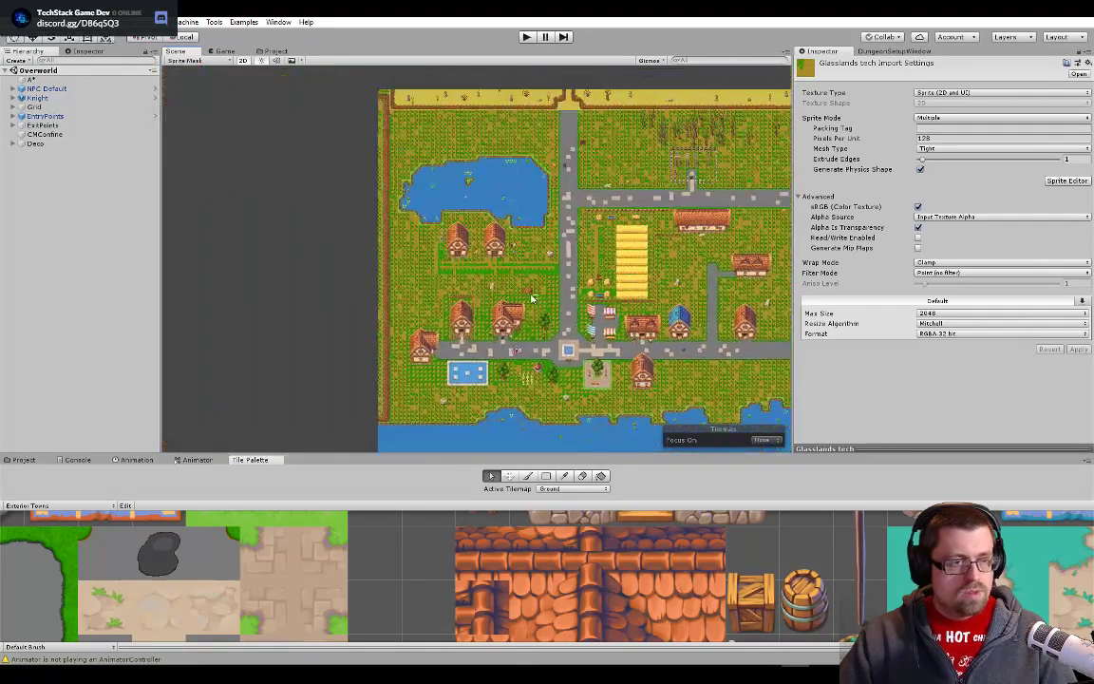
{"action": "left_click", "coordinate": [268, 52]}
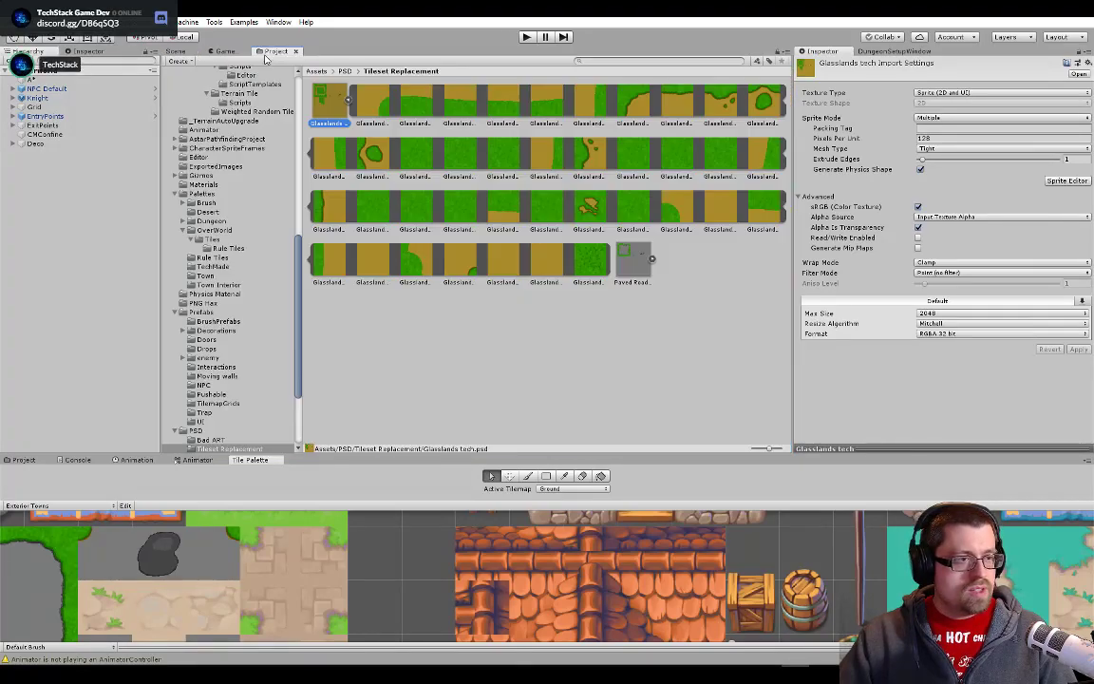
{"action": "double_click", "coordinate": [328, 107]}
{"action": "key", "text": "alt+Tab"}
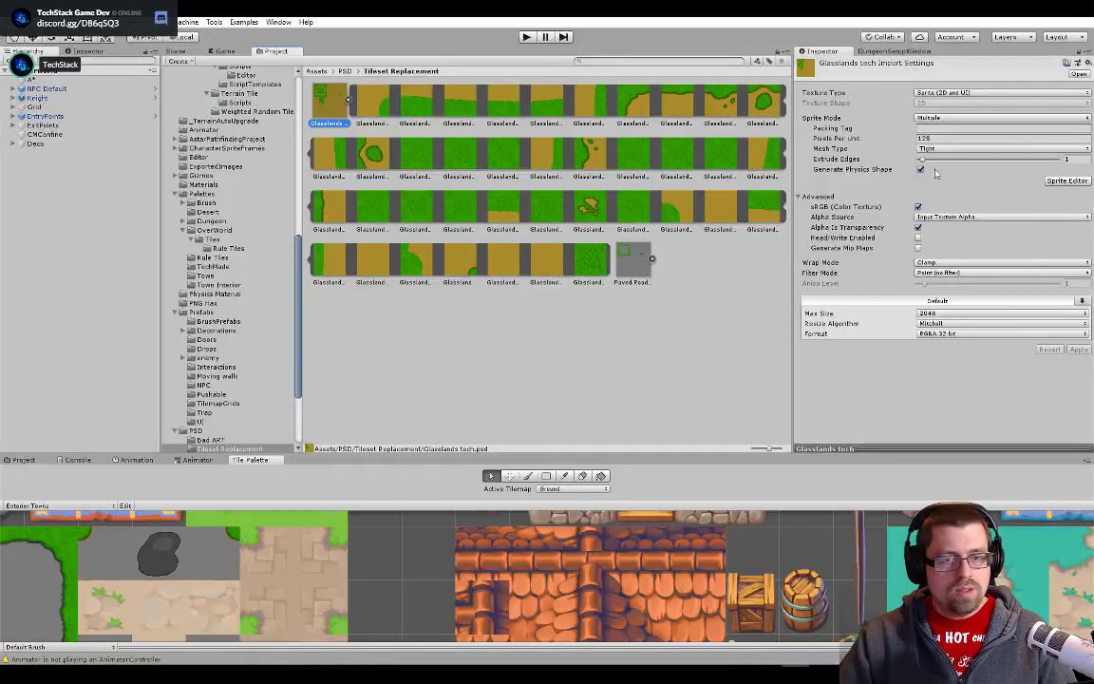
{"action": "left_click", "coordinate": [1068, 181]}
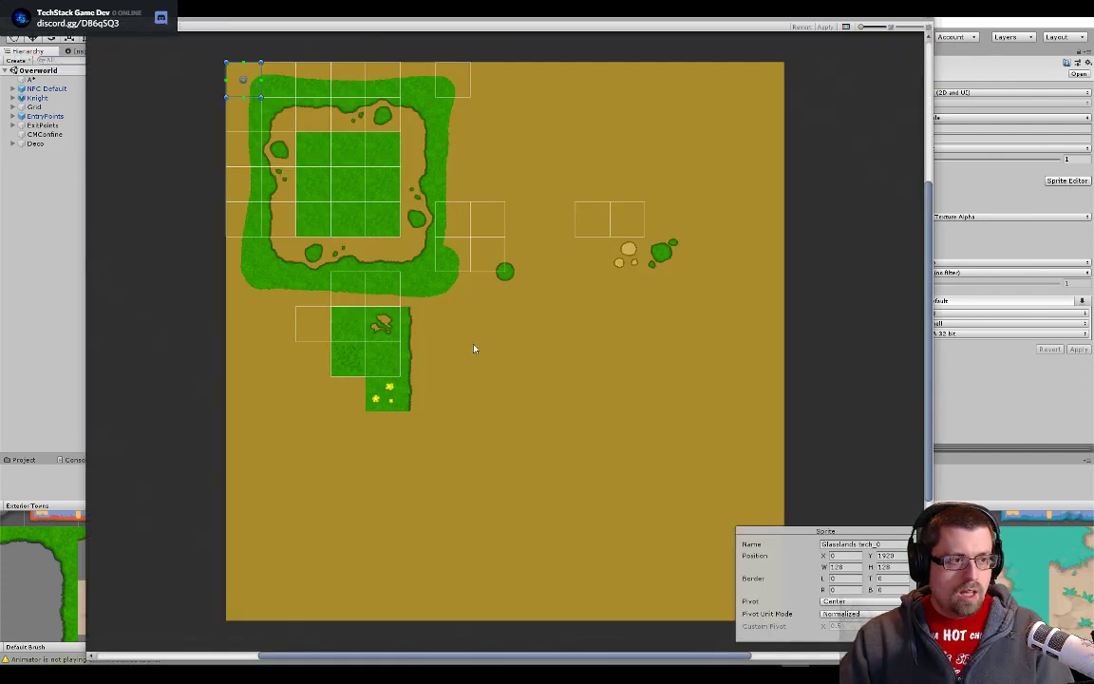
{"action": "left_click_drag", "start_coordinate": [512, 410], "coordinate": [606, 410]}
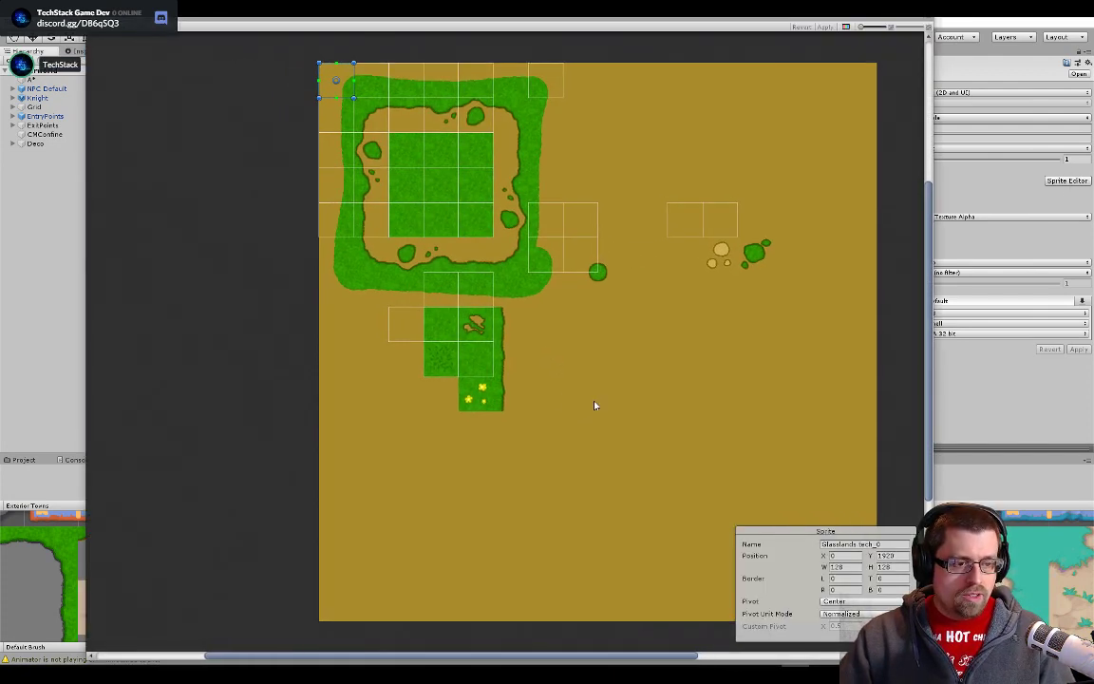
{"action": "scroll", "coordinate": [512, 409], "scroll_direction": "up", "scroll_amount": 3}
{"action": "scroll", "coordinate": [513, 410], "scroll_direction": "down", "scroll_amount": 1}
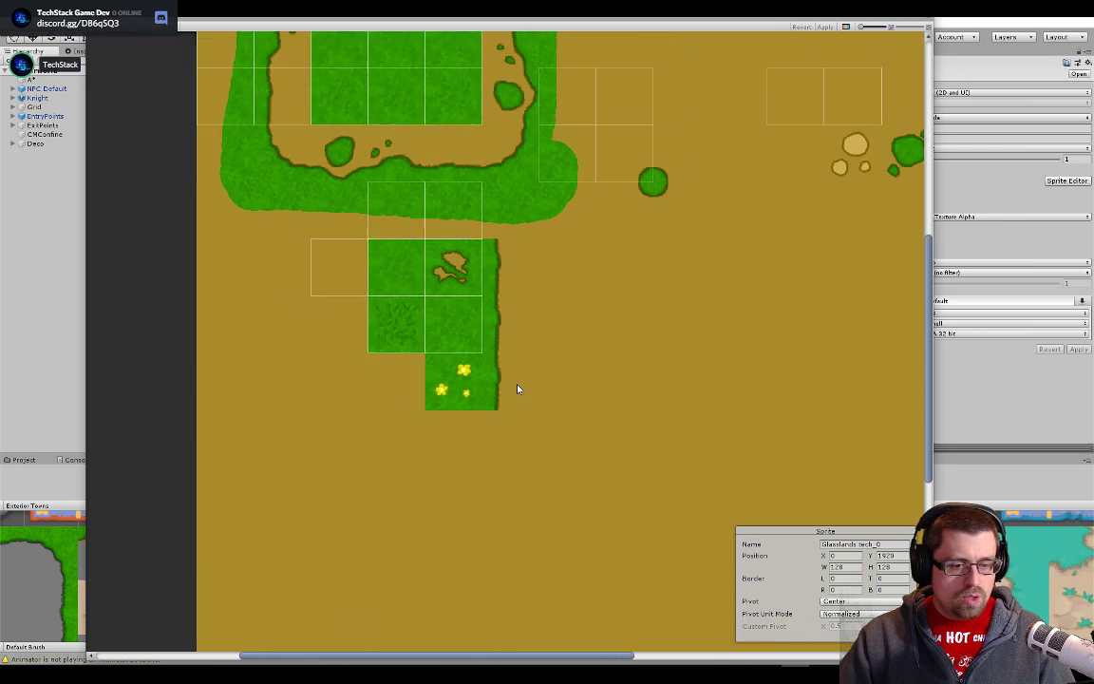
{"action": "left_click_drag", "start_coordinate": [518, 386], "coordinate": [557, 411]}
- Switch to Photoshop, hide the BG layer and Layer 2 of the tileset file, and return to Unity's Sprite Editor
{"action": "key", "text": "alt+Tab"}
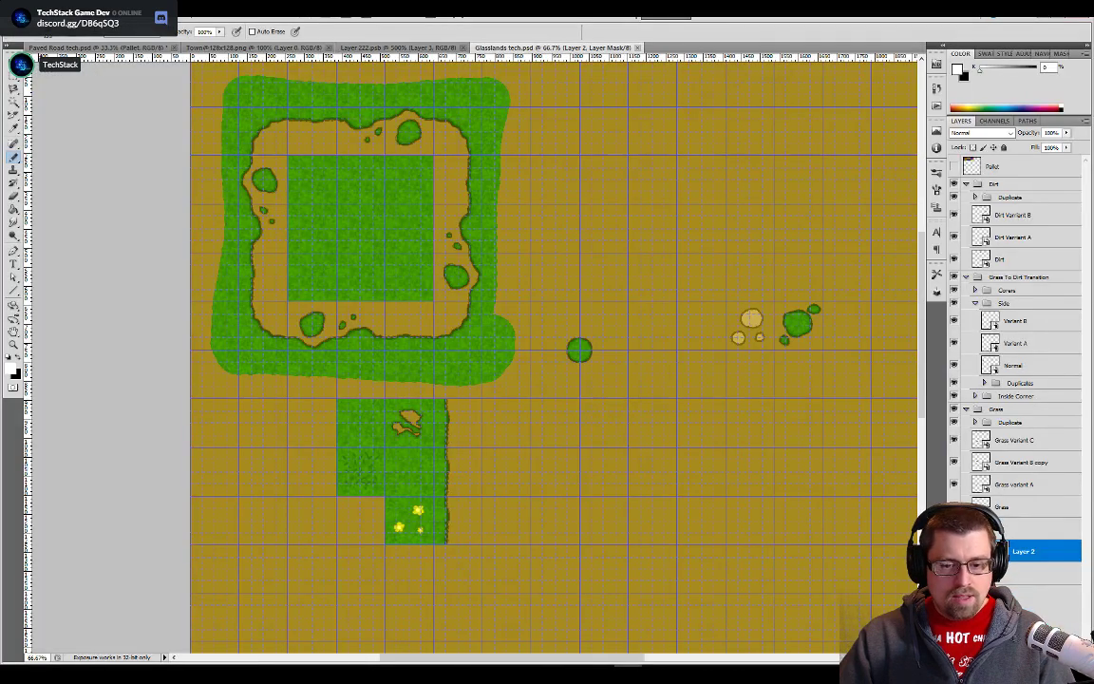
{"action": "left_click", "coordinate": [954, 574]}
{"action": "left_click", "coordinate": [954, 551]}
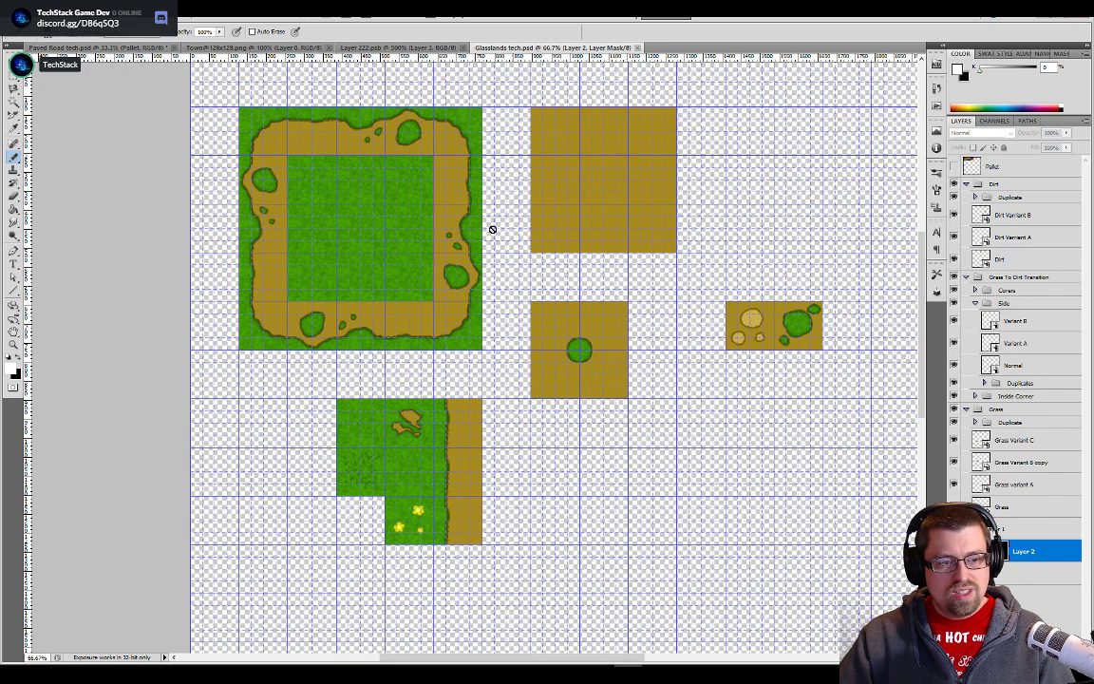
{"action": "key", "text": "alt+Tab"}
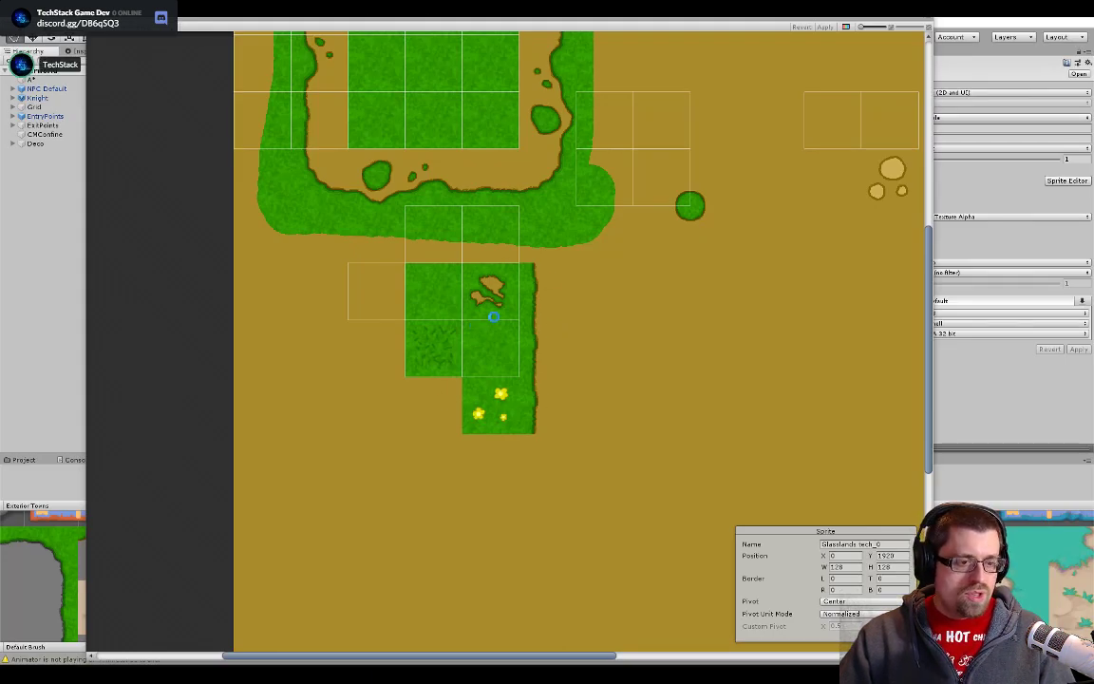
- Move slice Glasslands tech_28 onto the lowest grass-to-dirt edge tile beside the flowers, aligned exactly with the tile's borders
{"action": "scroll", "coordinate": [450, 389], "scroll_direction": "up", "scroll_amount": 2}
{"action": "scroll", "coordinate": [361, 415], "scroll_direction": "up", "scroll_amount": 3}
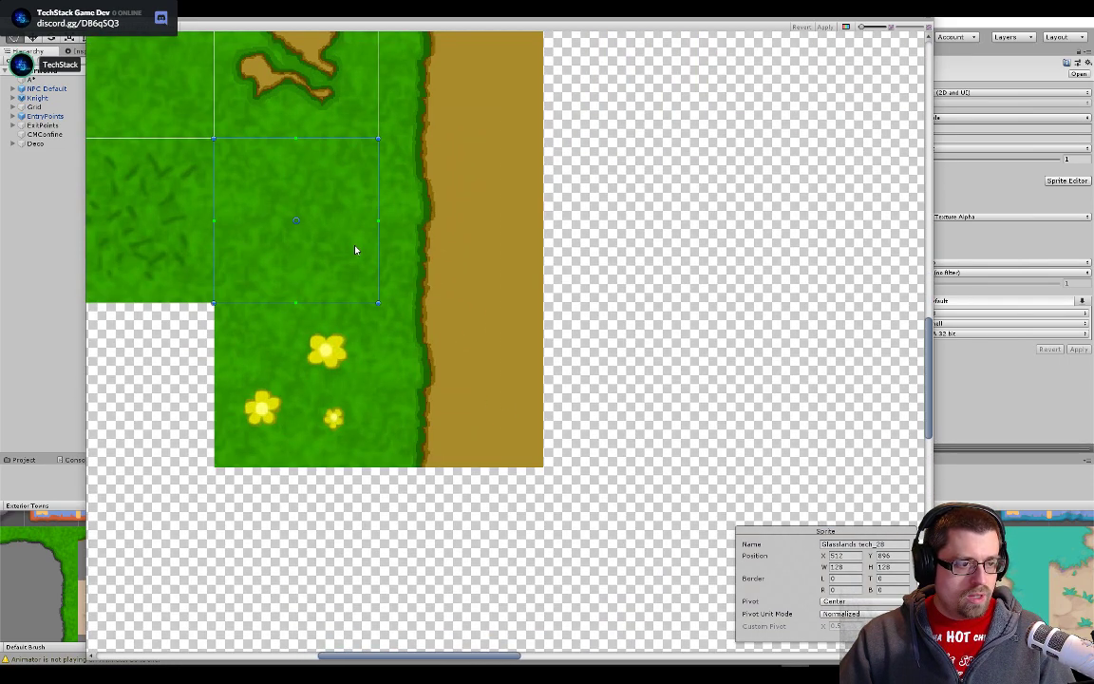
{"action": "left_click_drag", "start_coordinate": [321, 224], "coordinate": [454, 361]}
{"action": "left_click_drag", "start_coordinate": [499, 395], "coordinate": [525, 415]}
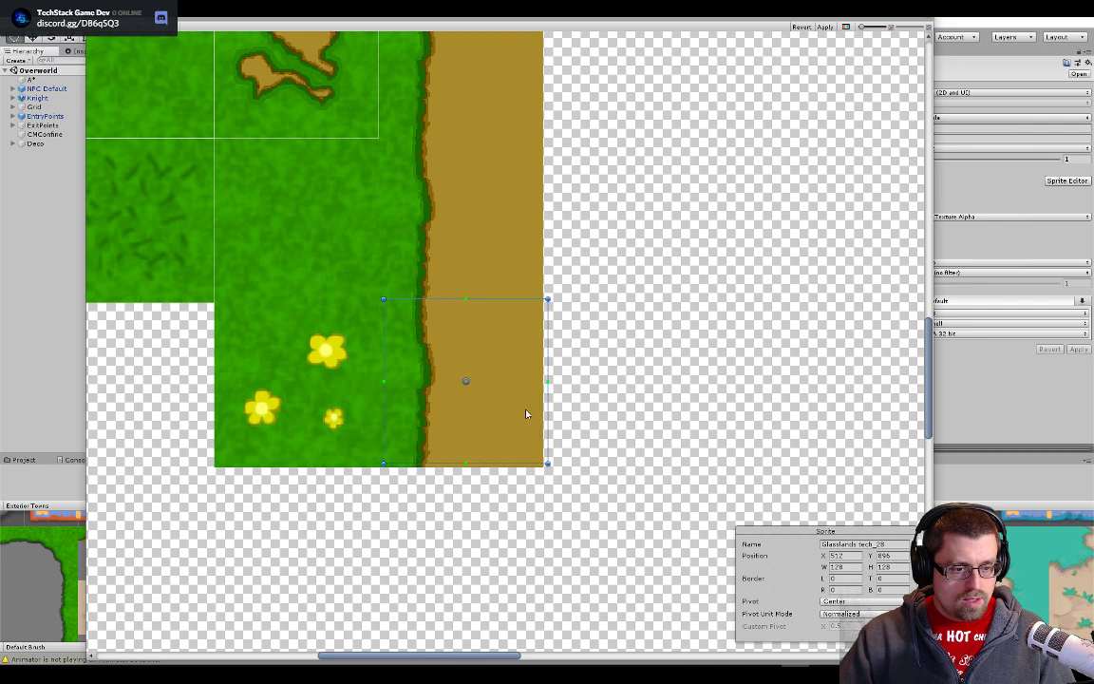
{"action": "scroll", "coordinate": [520, 416], "scroll_direction": "up", "scroll_amount": 6}
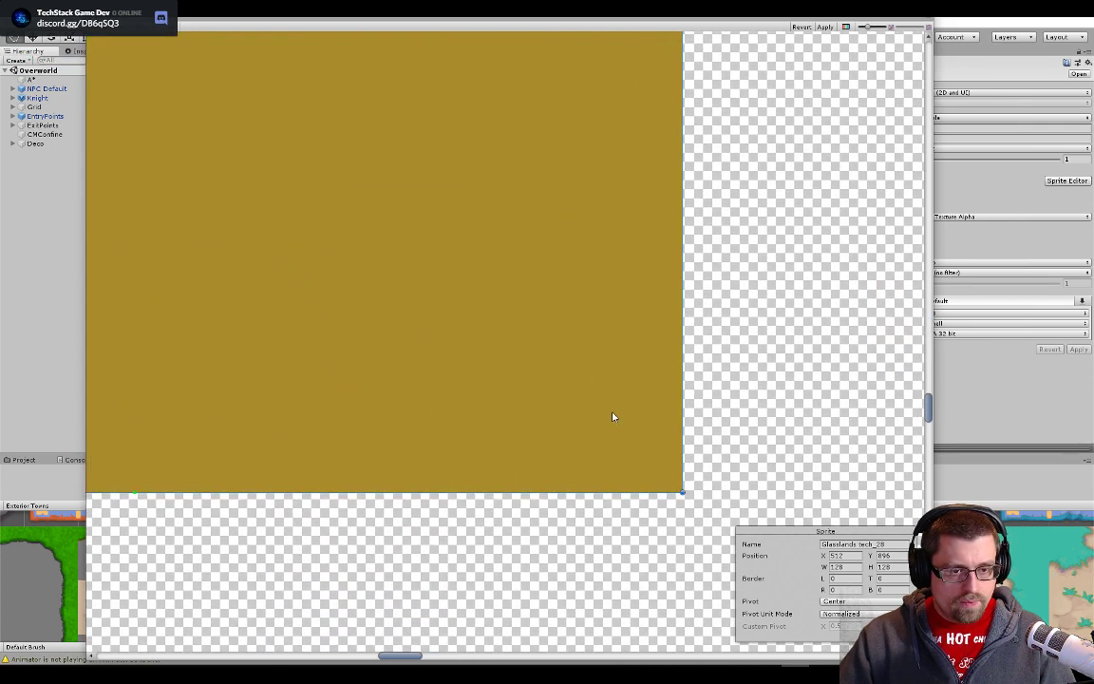
{"action": "left_click_drag", "start_coordinate": [611, 417], "coordinate": [596, 418]}
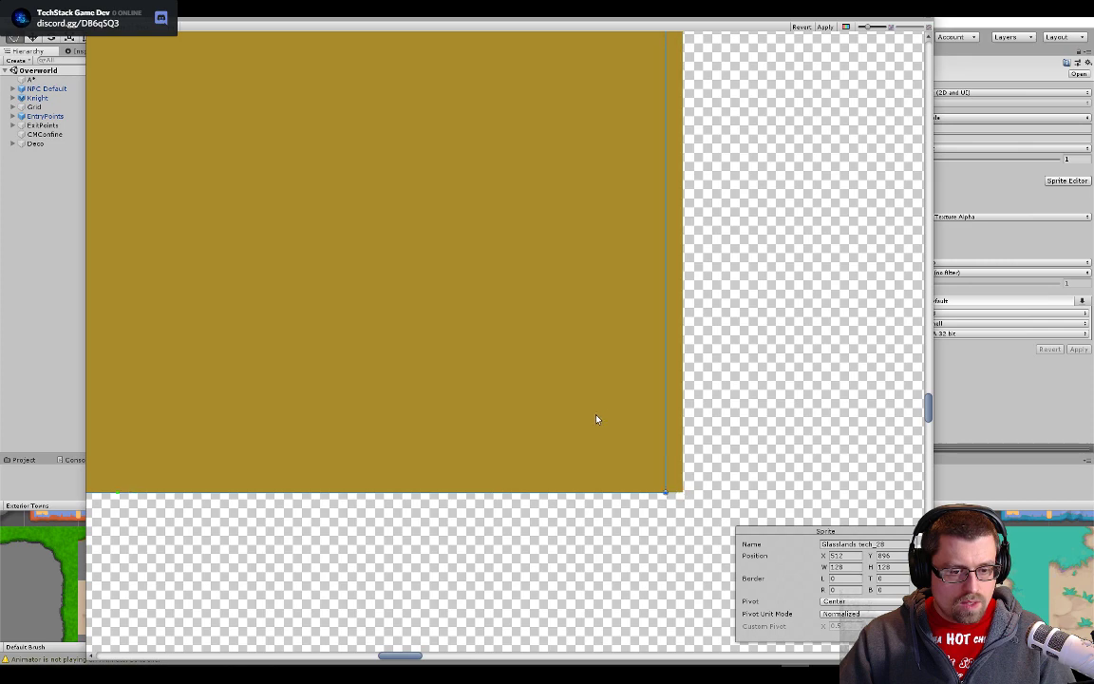
{"action": "scroll", "coordinate": [605, 419], "scroll_direction": "down", "scroll_amount": 5}
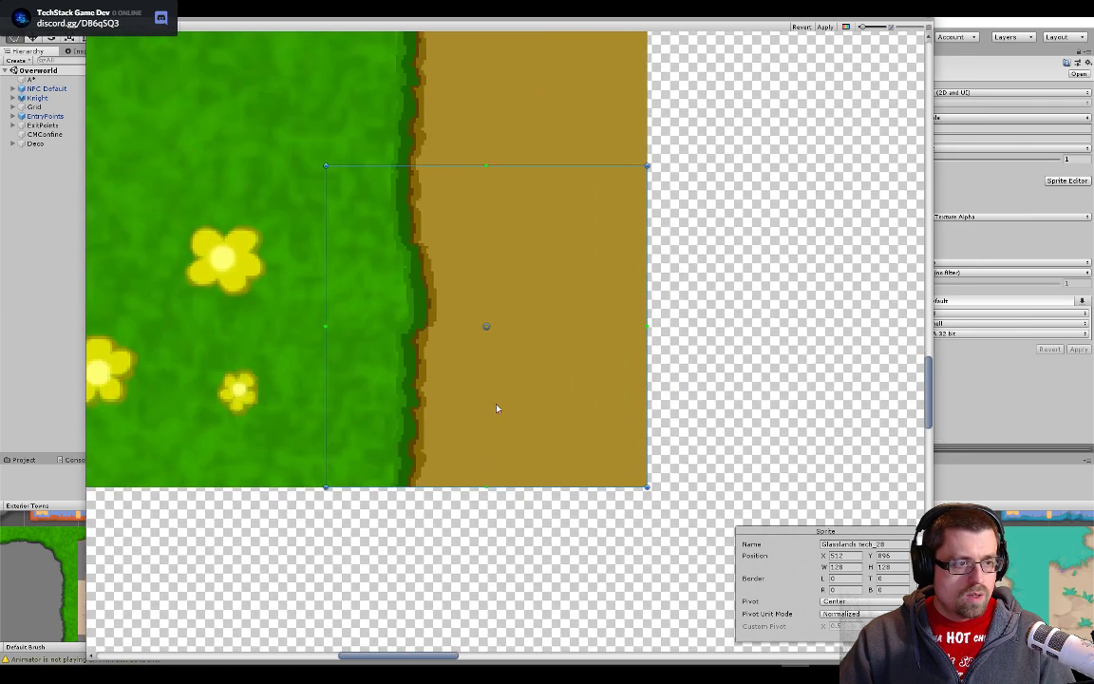
{"action": "scroll", "coordinate": [514, 375], "scroll_direction": "down", "scroll_amount": 8}
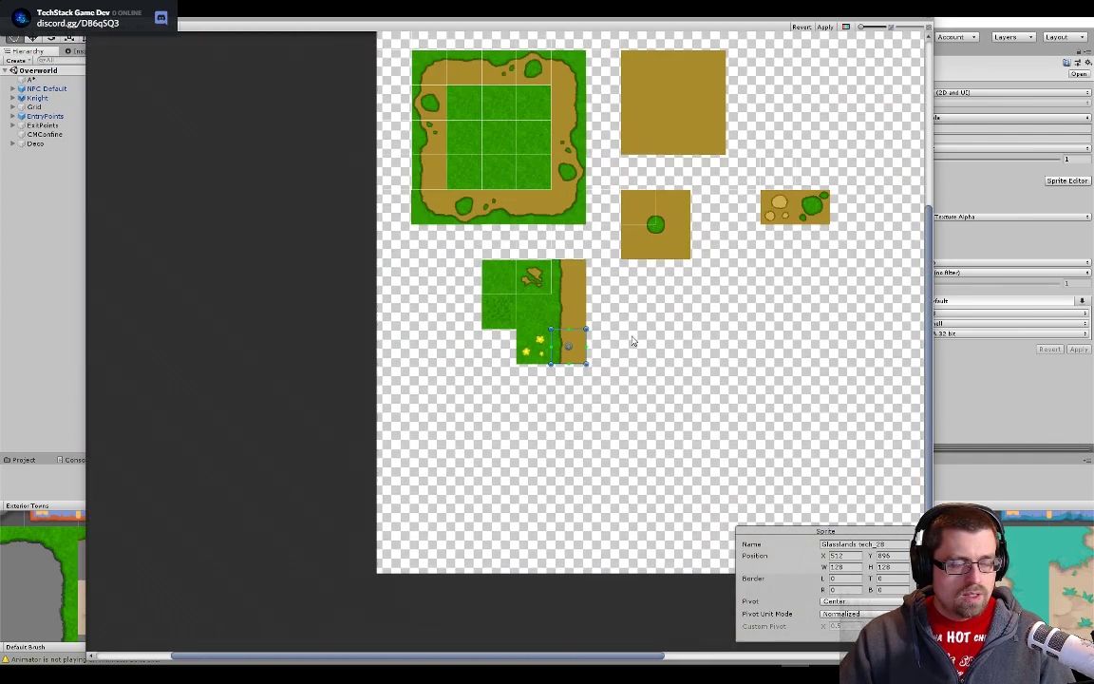
{"action": "left_click_drag", "start_coordinate": [826, 397], "coordinate": [323, 31]}
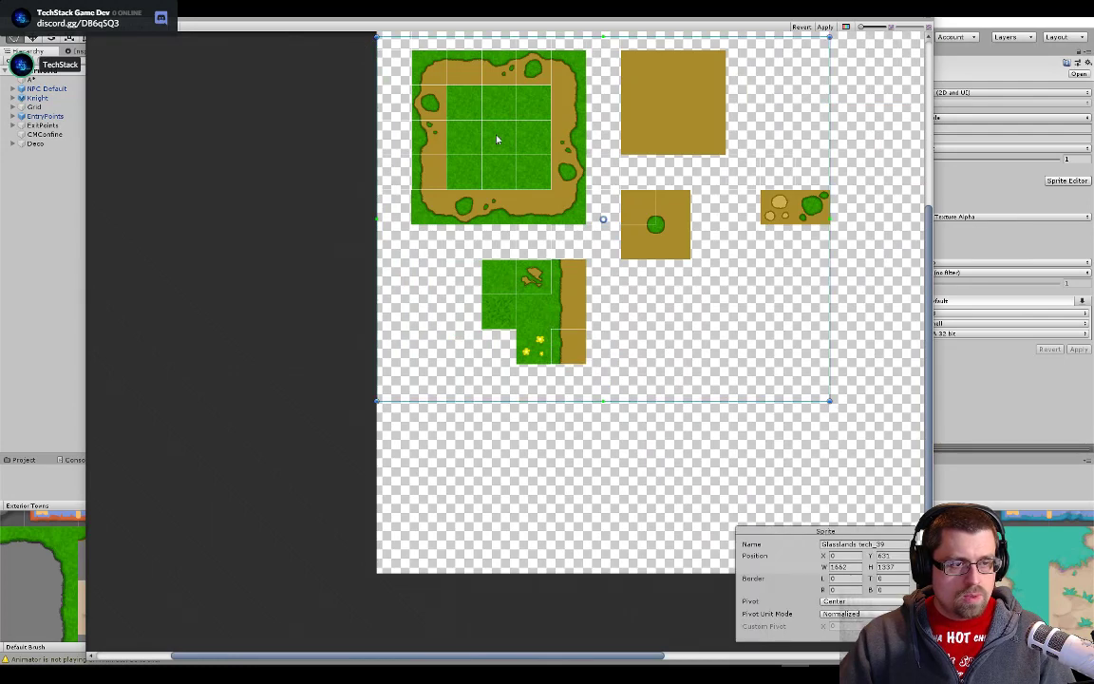
{"action": "key", "text": "ctrl+z"}
- Move slice Glasslands tech_27 onto the middle grass-to-dirt edge tile, directly above slice 28, and align it with the tile's borders
{"action": "scroll", "coordinate": [468, 262], "scroll_direction": "up", "scroll_amount": 5}
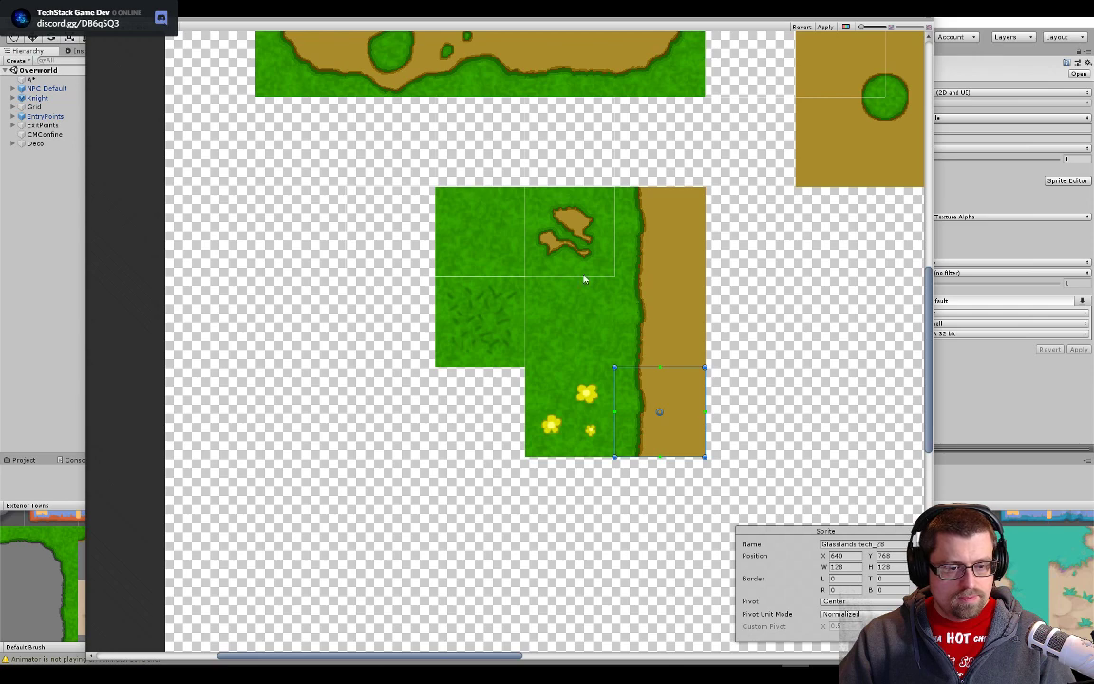
{"action": "left_click", "coordinate": [654, 324]}
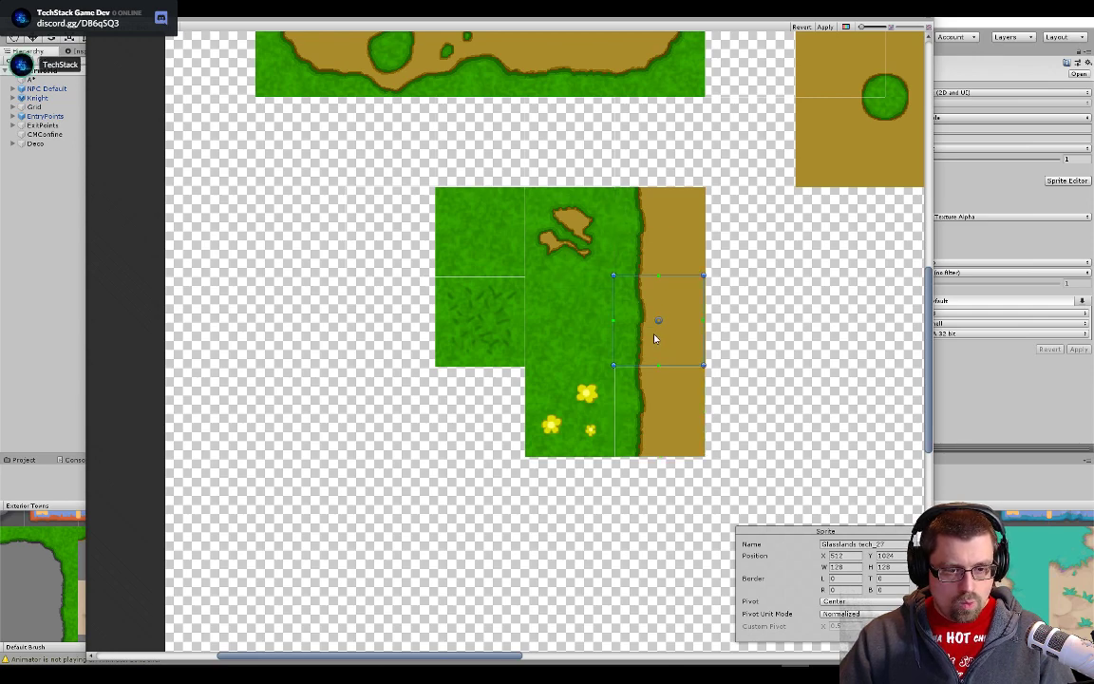
{"action": "scroll", "coordinate": [655, 338], "scroll_direction": "up", "scroll_amount": 5}
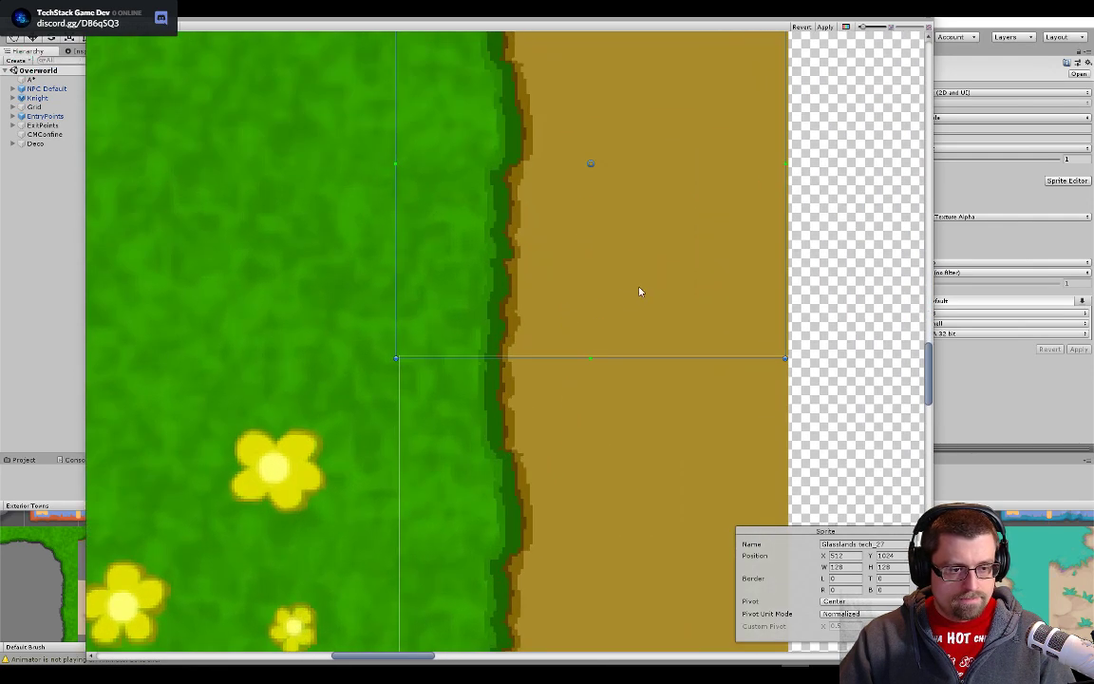
{"action": "left_click_drag", "start_coordinate": [657, 285], "coordinate": [657, 283]}
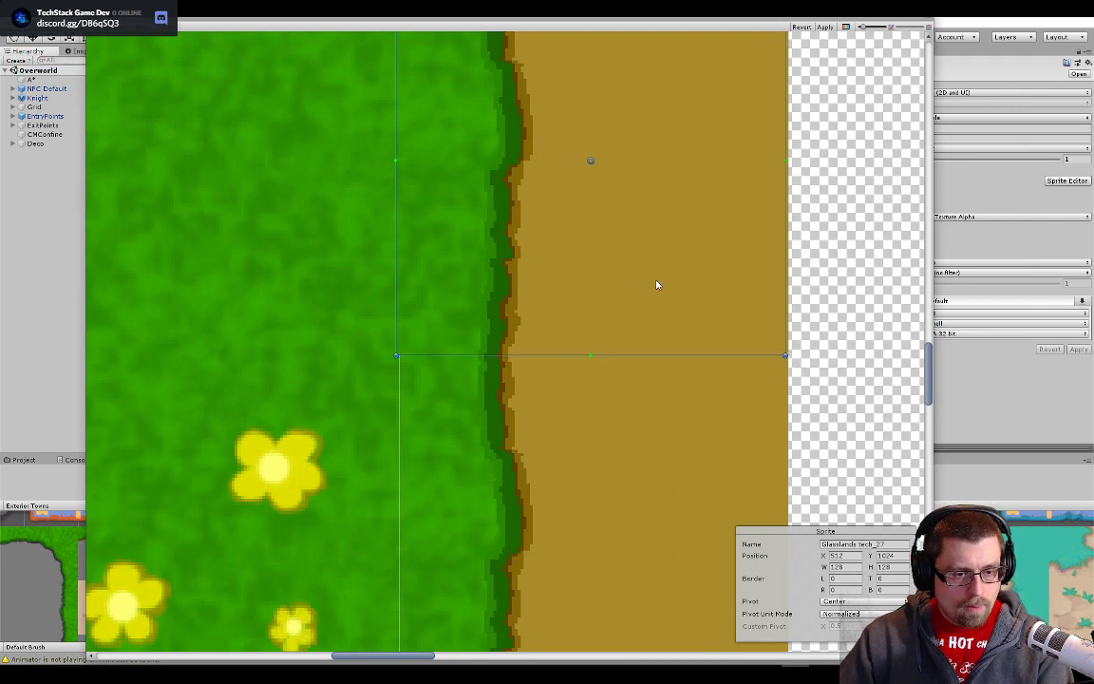
{"action": "scroll", "coordinate": [379, 288], "scroll_direction": "down", "scroll_amount": 4}
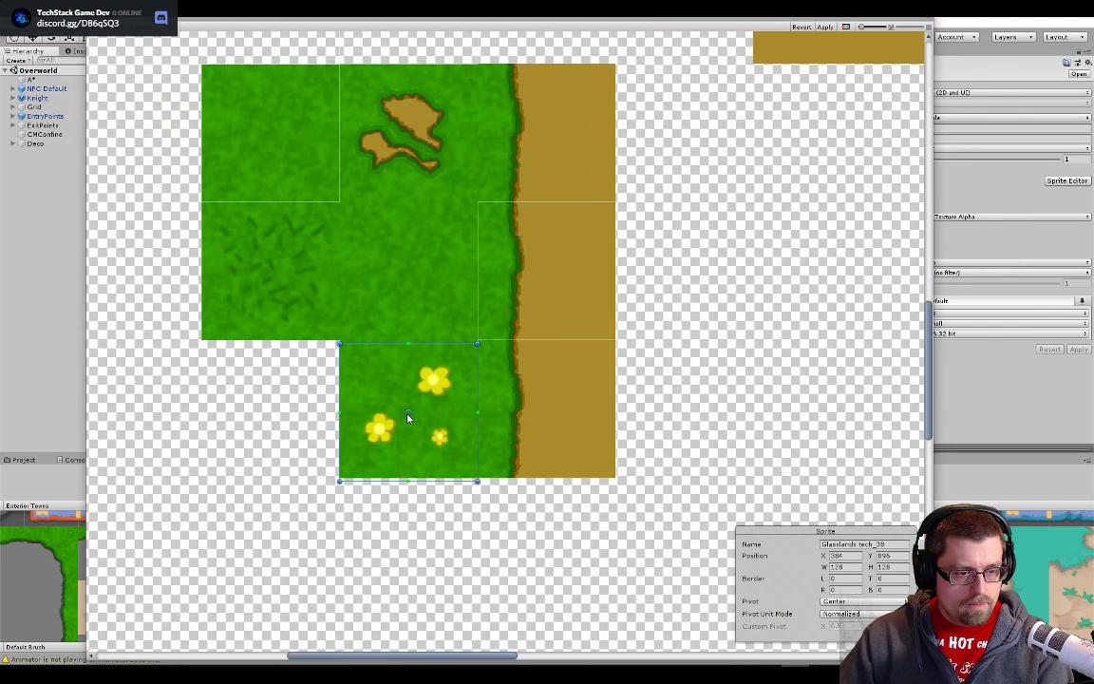
- Align slice Glasslands tech_38 with the yellow flower tile and move slice 26 onto the plain grass tile directly above it
{"action": "left_click", "coordinate": [408, 414]}
{"action": "scroll", "coordinate": [405, 413], "scroll_direction": "up", "scroll_amount": 5}
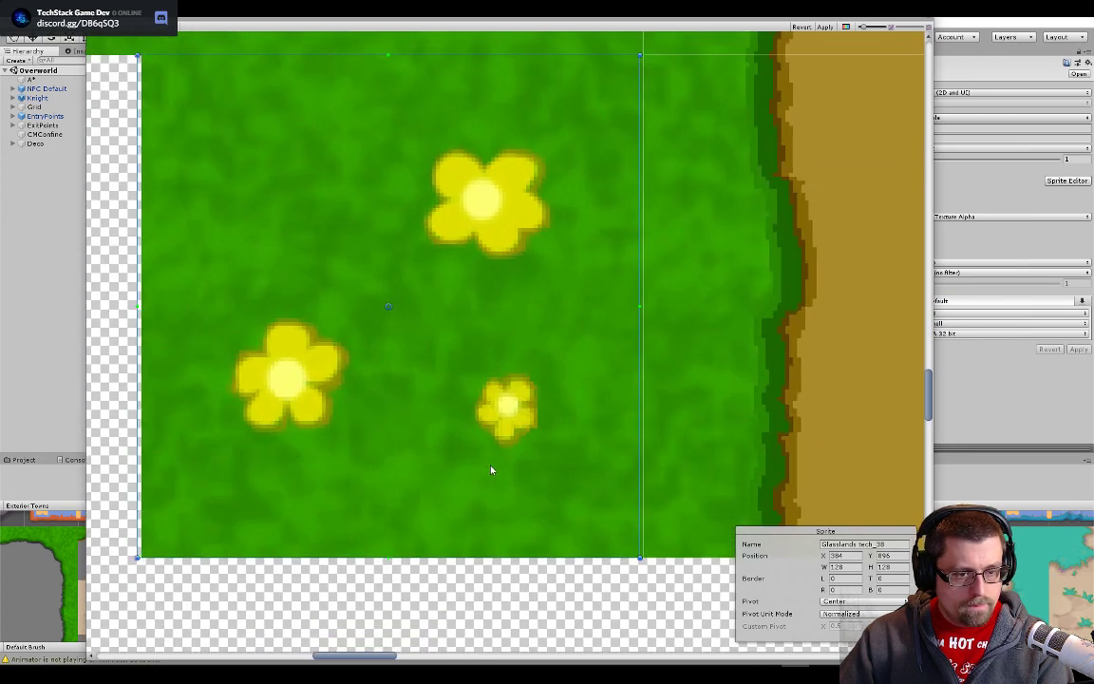
{"action": "scroll", "coordinate": [456, 423], "scroll_direction": "down", "scroll_amount": 7}
{"action": "left_click_drag", "start_coordinate": [391, 328], "coordinate": [683, 557]}
{"action": "left_click", "coordinate": [649, 280]}
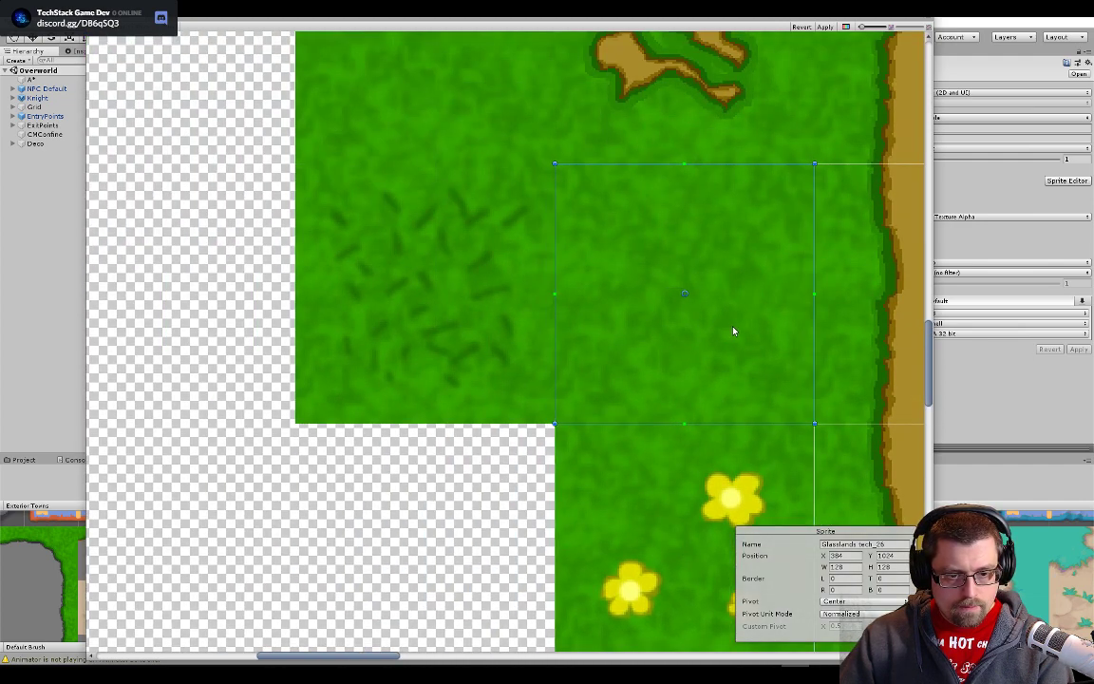
{"action": "scroll", "coordinate": [671, 361], "scroll_direction": "down", "scroll_amount": 3}
{"action": "left_click", "coordinate": [575, 388]}
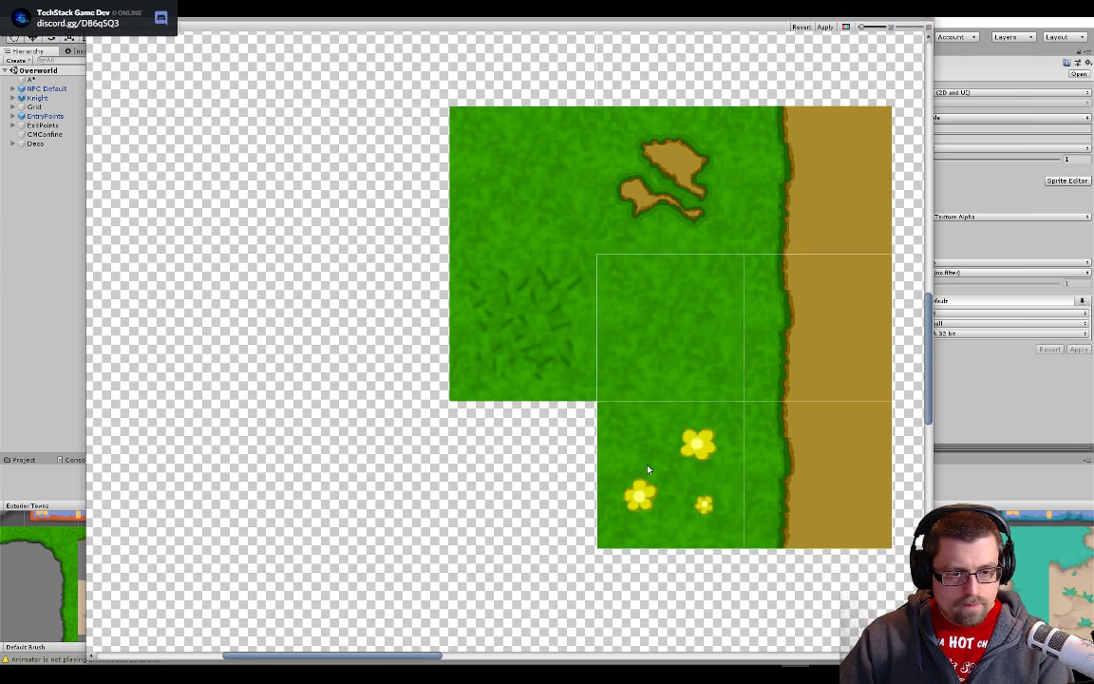
- Move slice Glasslands tech_35 onto the lower-right quarter of the dirt block with the round grass patch, flush with the block's edges
{"action": "scroll", "coordinate": [627, 380], "scroll_direction": "down", "scroll_amount": 5}
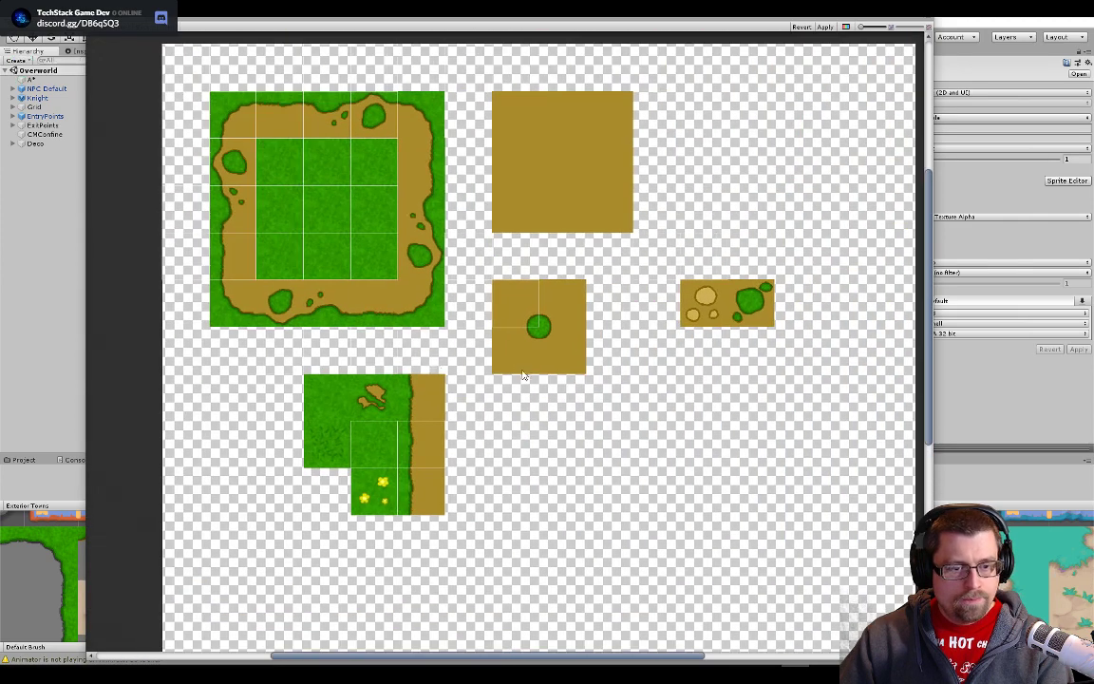
{"action": "scroll", "coordinate": [466, 286], "scroll_direction": "up", "scroll_amount": 7}
{"action": "scroll", "coordinate": [465, 285], "scroll_direction": "up", "scroll_amount": 1}
{"action": "left_click_drag", "start_coordinate": [465, 286], "coordinate": [677, 456]}
{"action": "scroll", "coordinate": [676, 459], "scroll_direction": "up", "scroll_amount": 8}
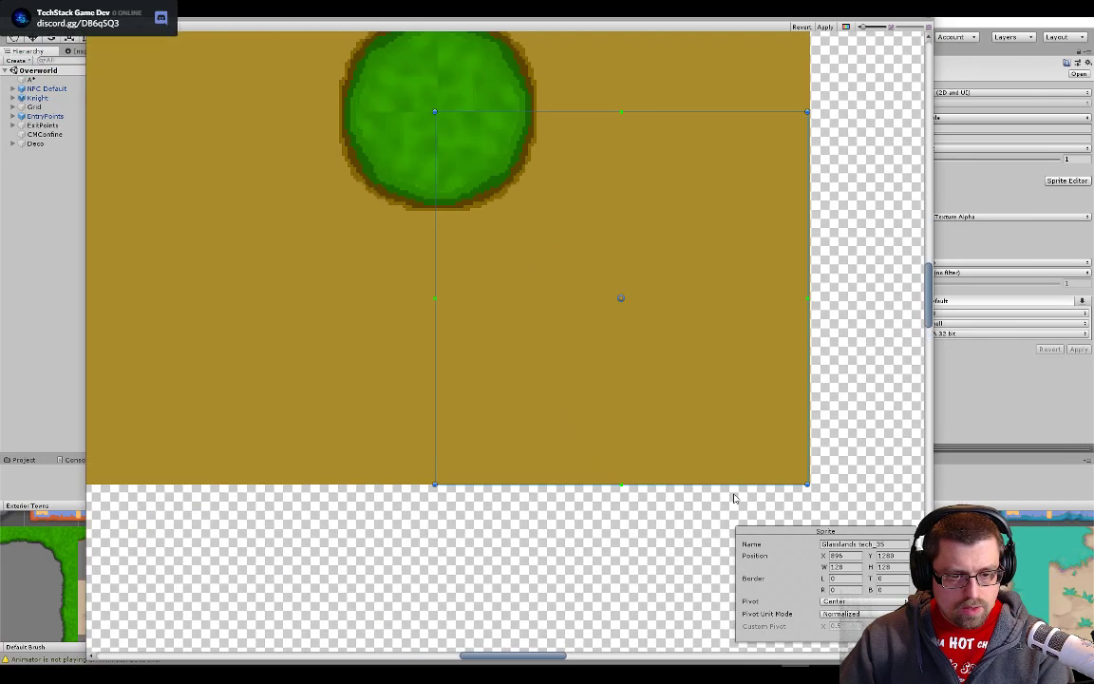
{"action": "left_click_drag", "start_coordinate": [730, 397], "coordinate": [734, 399]}
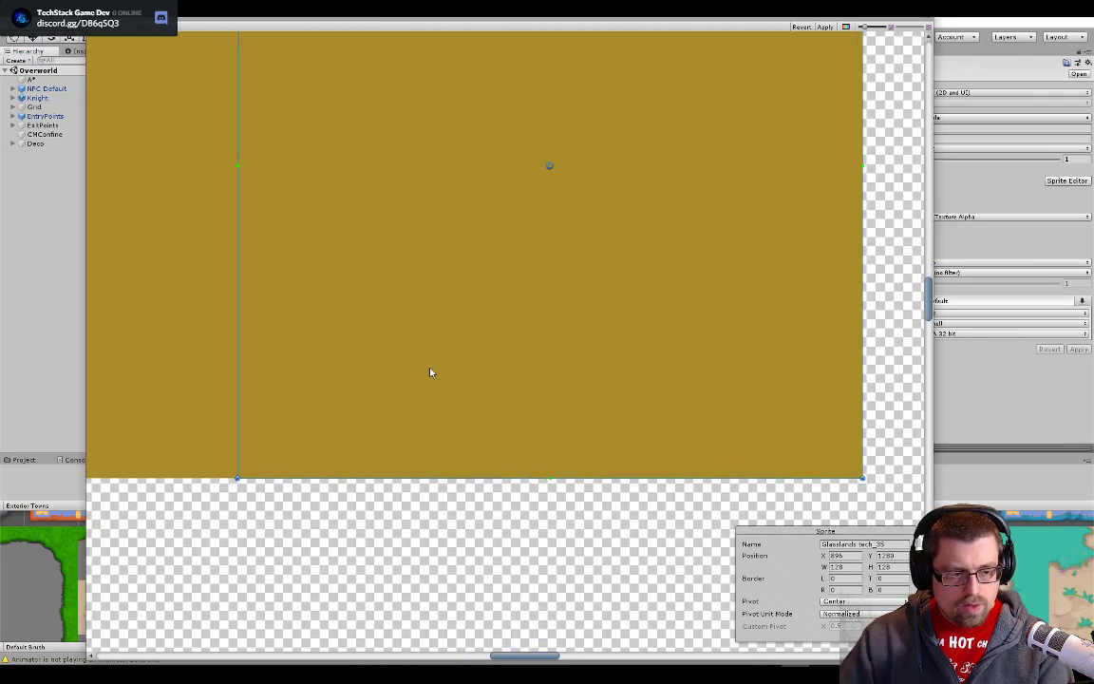
{"action": "scroll", "coordinate": [429, 373], "scroll_direction": "down", "scroll_amount": 8}
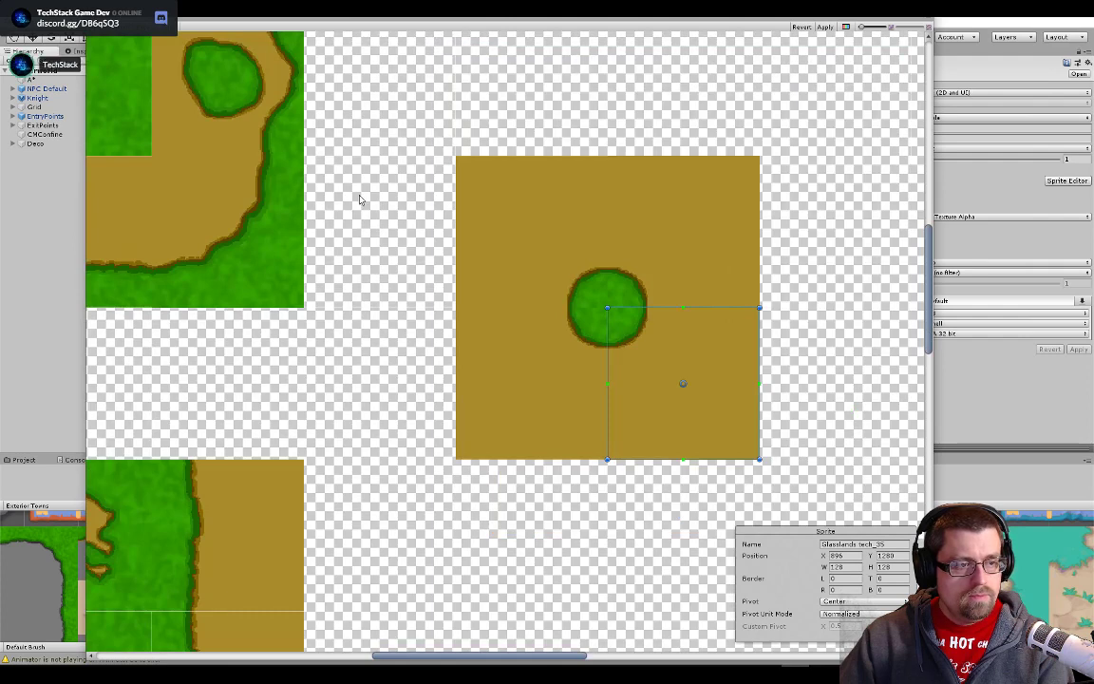
- Move slice Glasslands tech_34 onto the lower-left quarter of the round grass patch block, flush with the block's edges
{"action": "left_click", "coordinate": [378, 232]}
{"action": "left_click", "coordinate": [530, 393]}
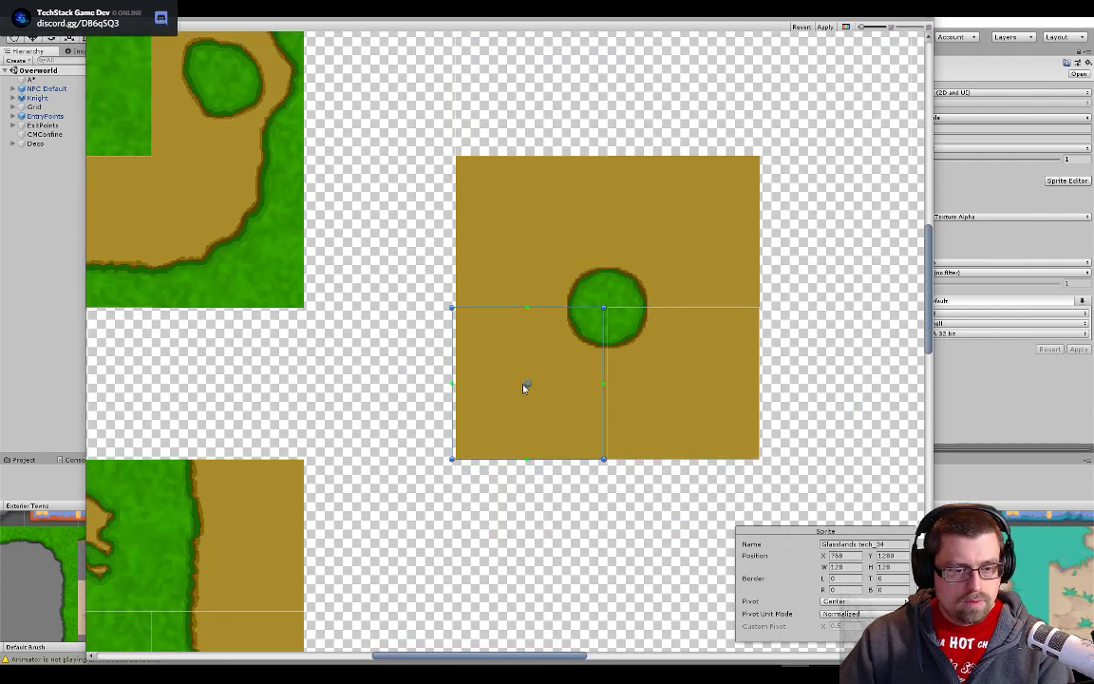
{"action": "left_click_drag", "start_coordinate": [523, 388], "coordinate": [529, 388]}
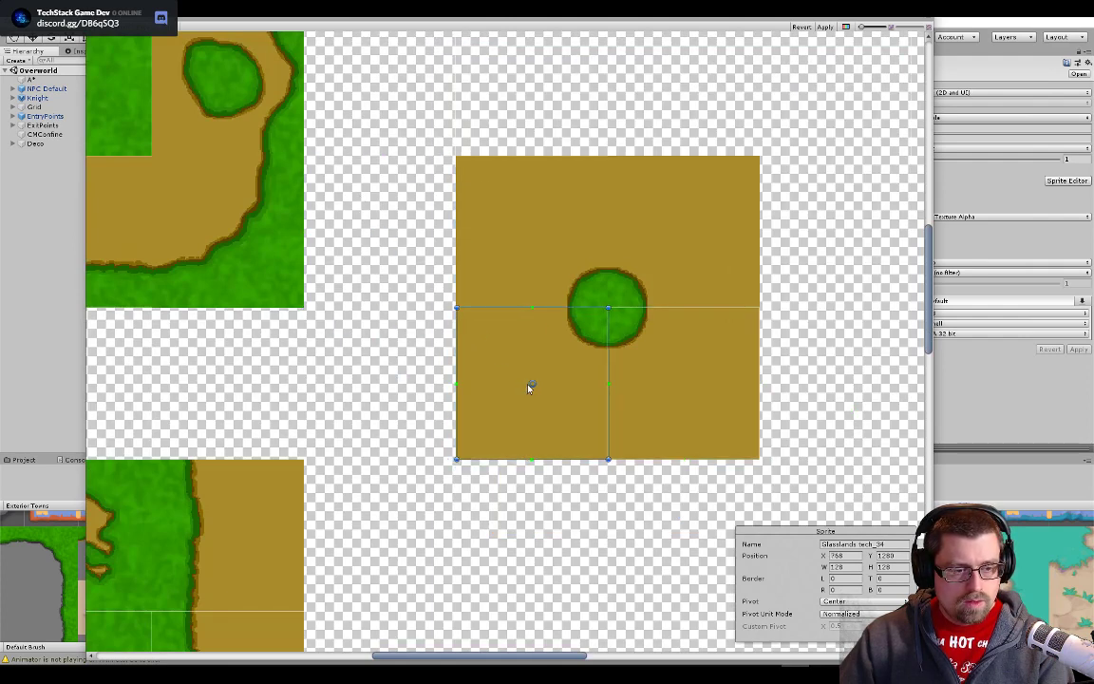
{"action": "scroll", "coordinate": [530, 383], "scroll_direction": "up", "scroll_amount": 8}
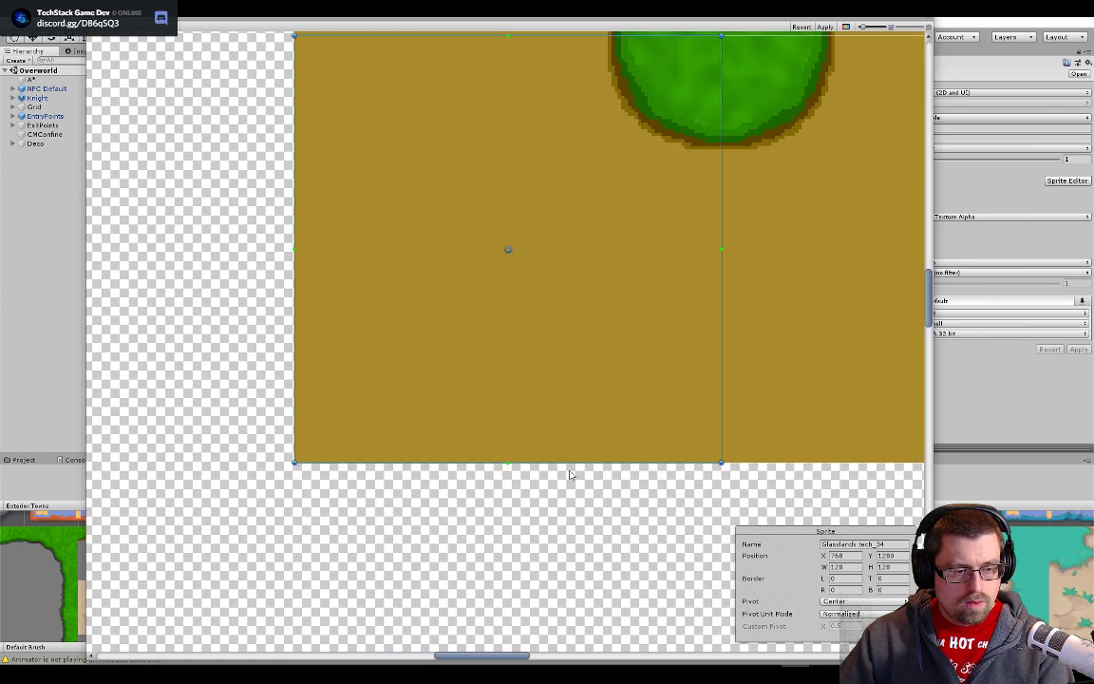
{"action": "scroll", "coordinate": [570, 475], "scroll_direction": "down", "scroll_amount": 6}
- Move slice Glasslands tech_33 onto the upper-right quarter and slice 32 onto the upper-left quarter of the round grass patch block
{"action": "left_click_drag", "start_coordinate": [505, 160], "coordinate": [689, 324]}
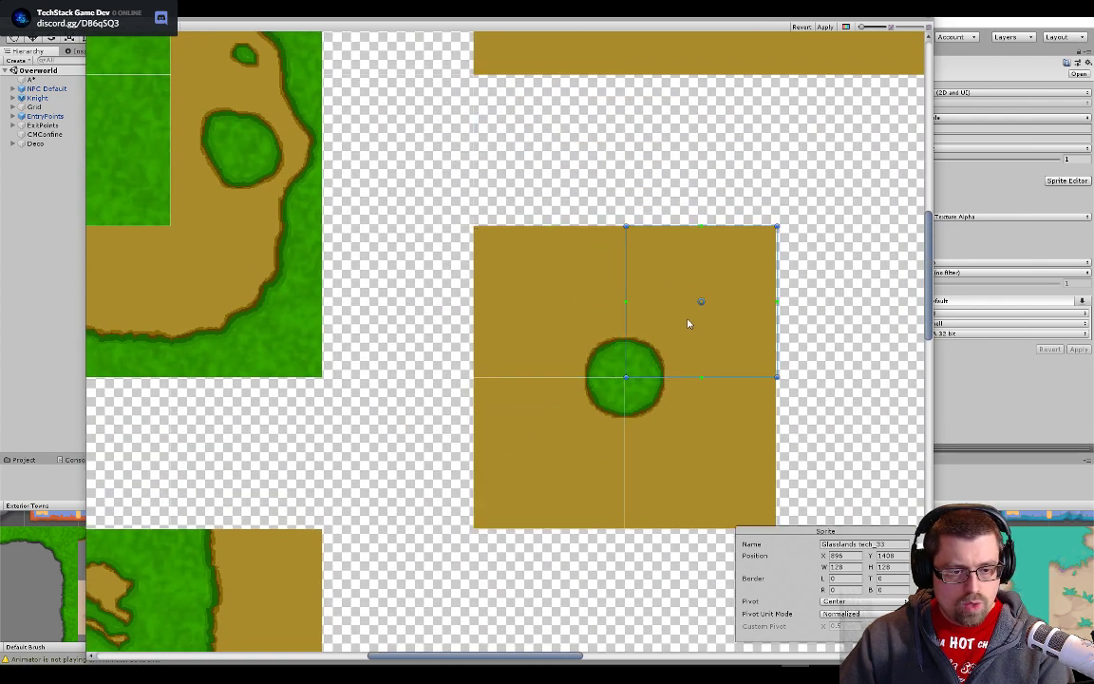
{"action": "scroll", "coordinate": [691, 333], "scroll_direction": "up", "scroll_amount": 4}
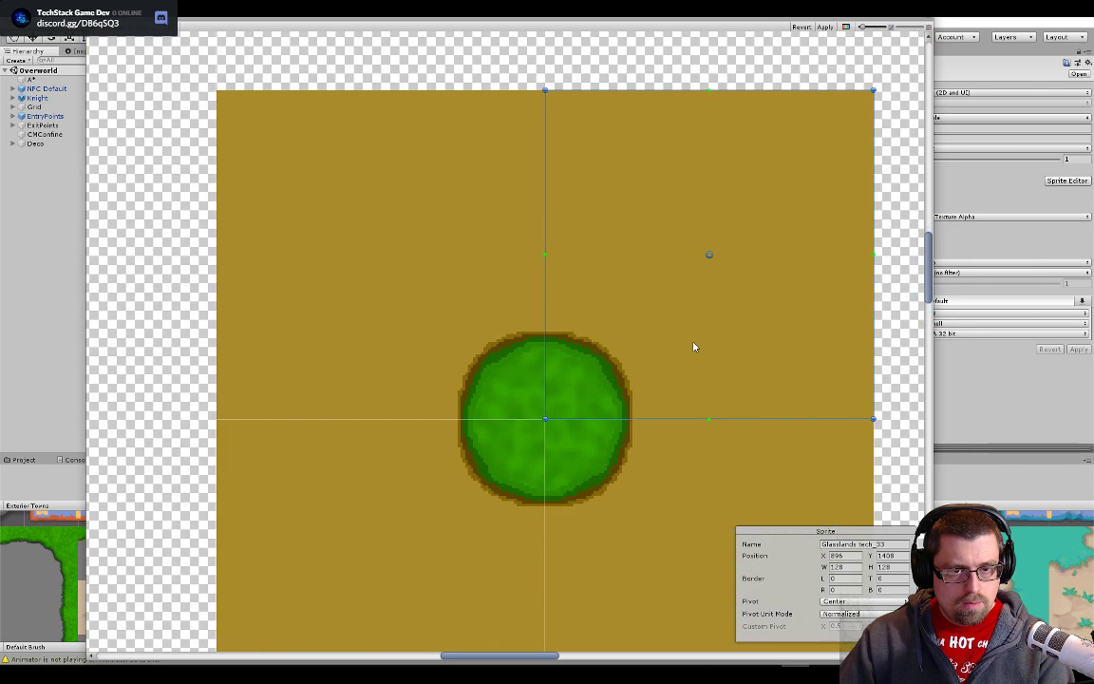
{"action": "scroll", "coordinate": [394, 174], "scroll_direction": "down", "scroll_amount": 5}
{"action": "left_click_drag", "start_coordinate": [274, 98], "coordinate": [418, 225]}
{"action": "scroll", "coordinate": [369, 228], "scroll_direction": "up", "scroll_amount": 6}
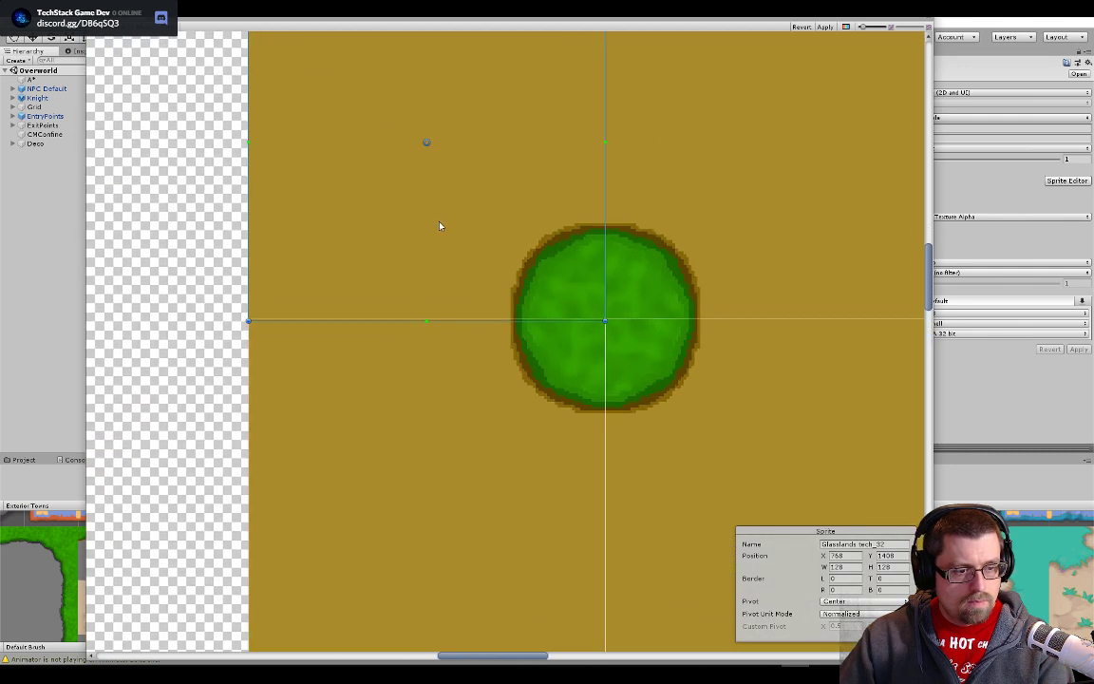
{"action": "left_click_drag", "start_coordinate": [540, 249], "coordinate": [539, 247]}
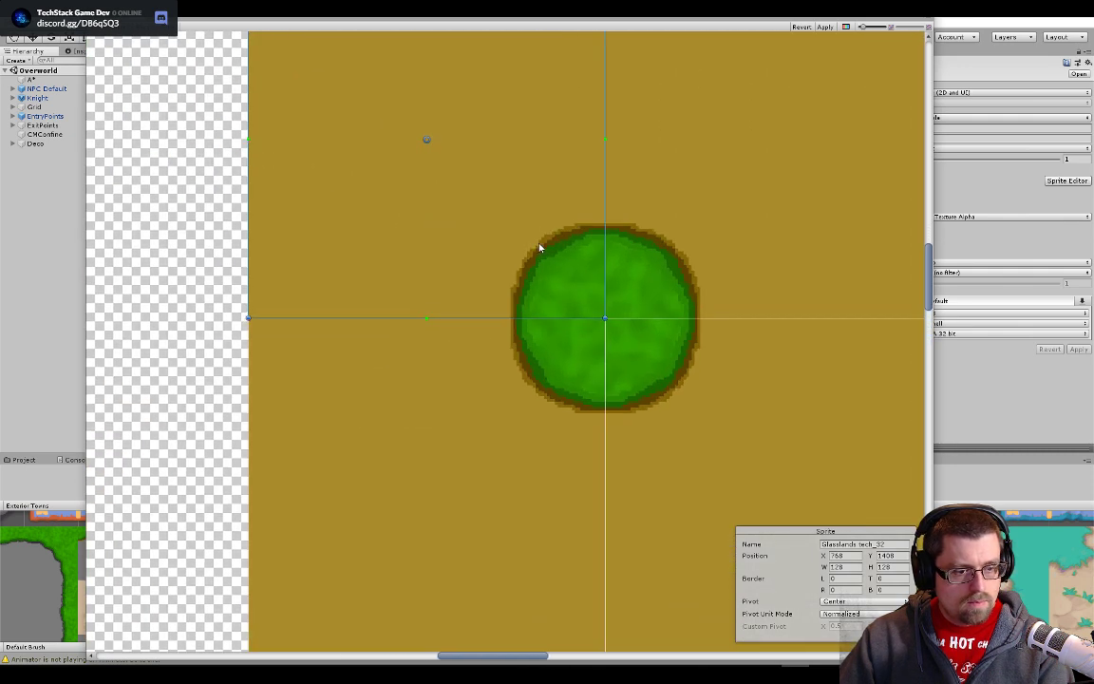
- Move slice Glasslands tech_37 onto the dirt tile with the grass patches, flush with the tile's edges
{"action": "scroll", "coordinate": [525, 268], "scroll_direction": "down", "scroll_amount": 6}
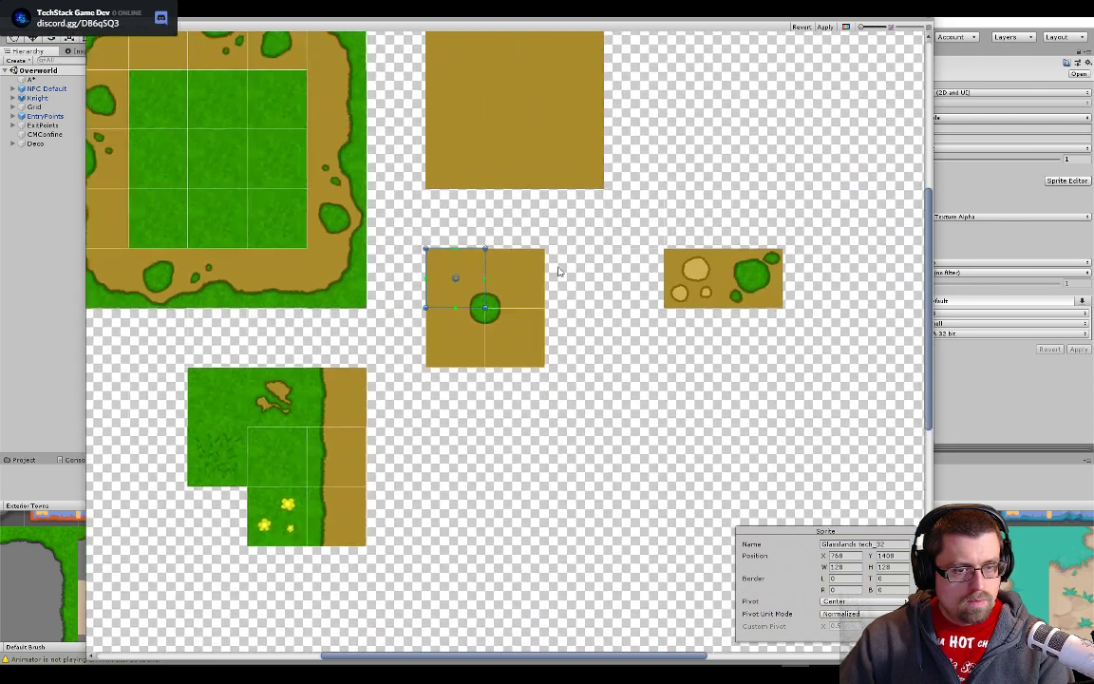
{"action": "scroll", "coordinate": [558, 272], "scroll_direction": "up", "scroll_amount": 4}
{"action": "left_click", "coordinate": [586, 276]}
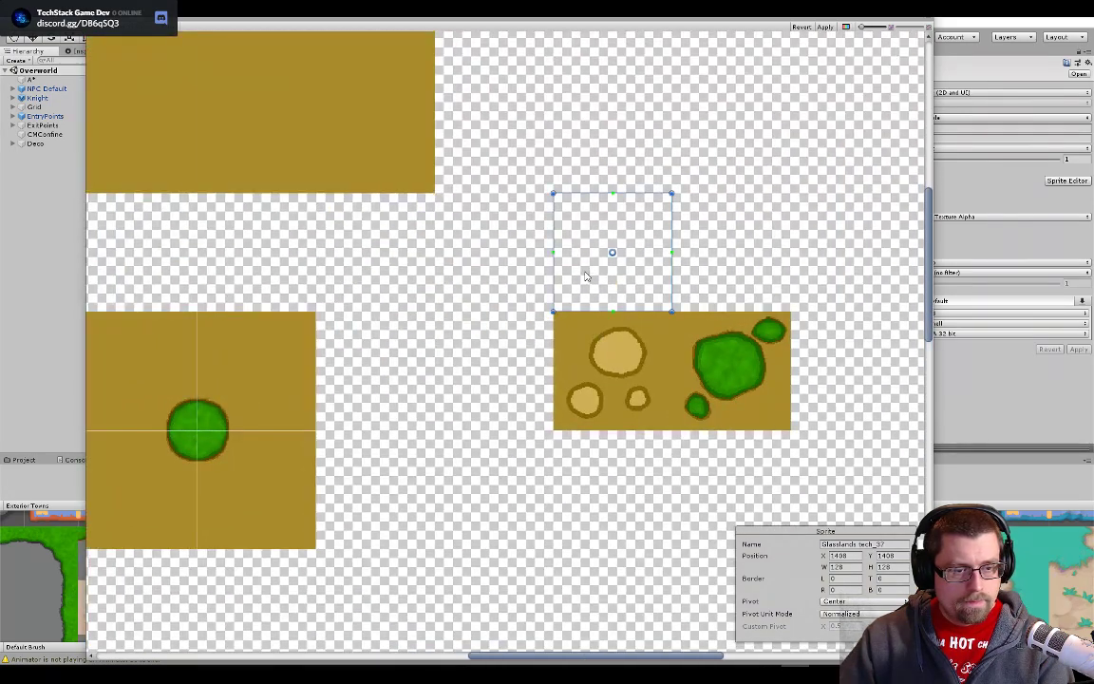
{"action": "left_click_drag", "start_coordinate": [642, 272], "coordinate": [760, 384]}
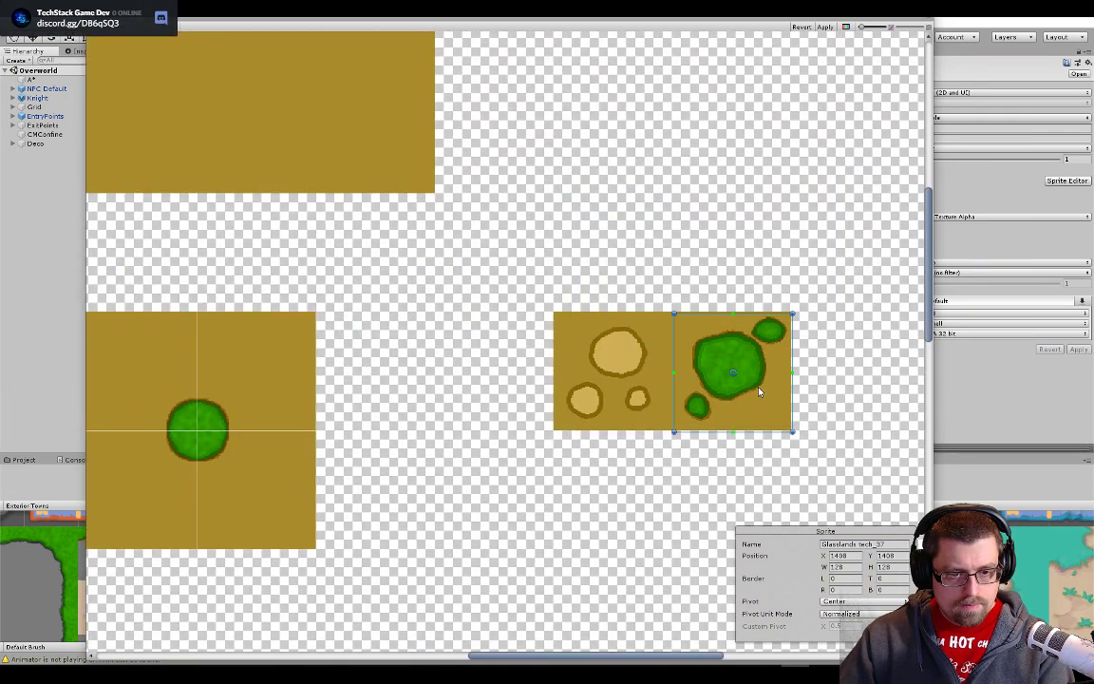
{"action": "scroll", "coordinate": [757, 391], "scroll_direction": "up", "scroll_amount": 5}
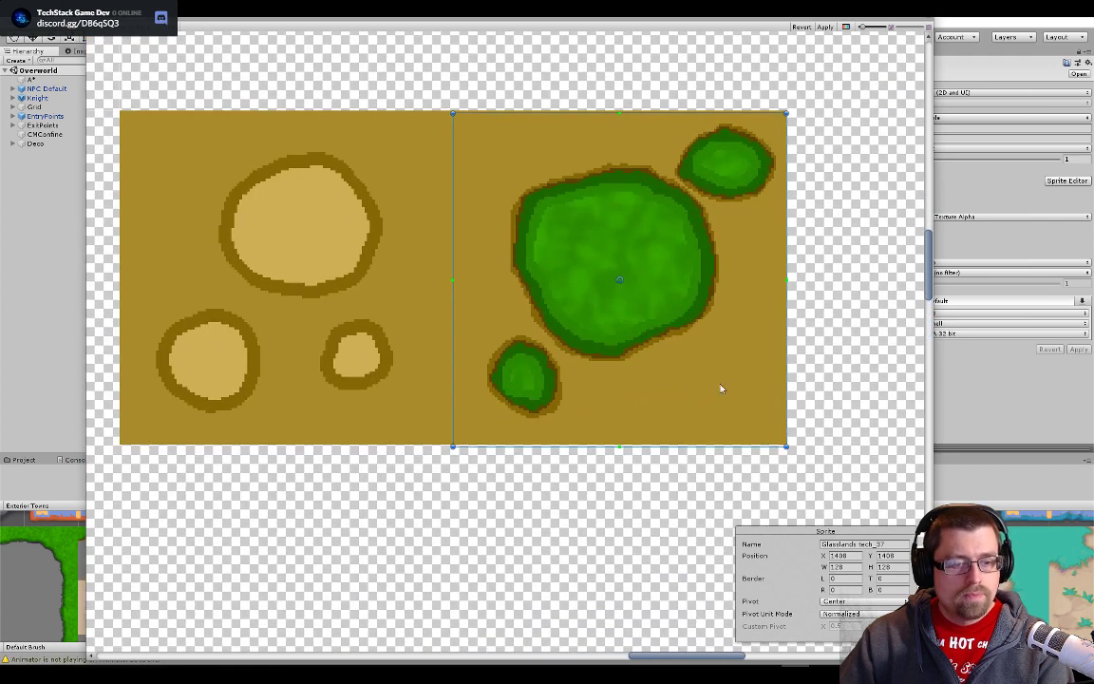
- Move slice Glasslands tech_36 onto the dirt tile with the three pale patches, flush with slice 37's left edge
{"action": "scroll", "coordinate": [432, 337], "scroll_direction": "down", "scroll_amount": 3}
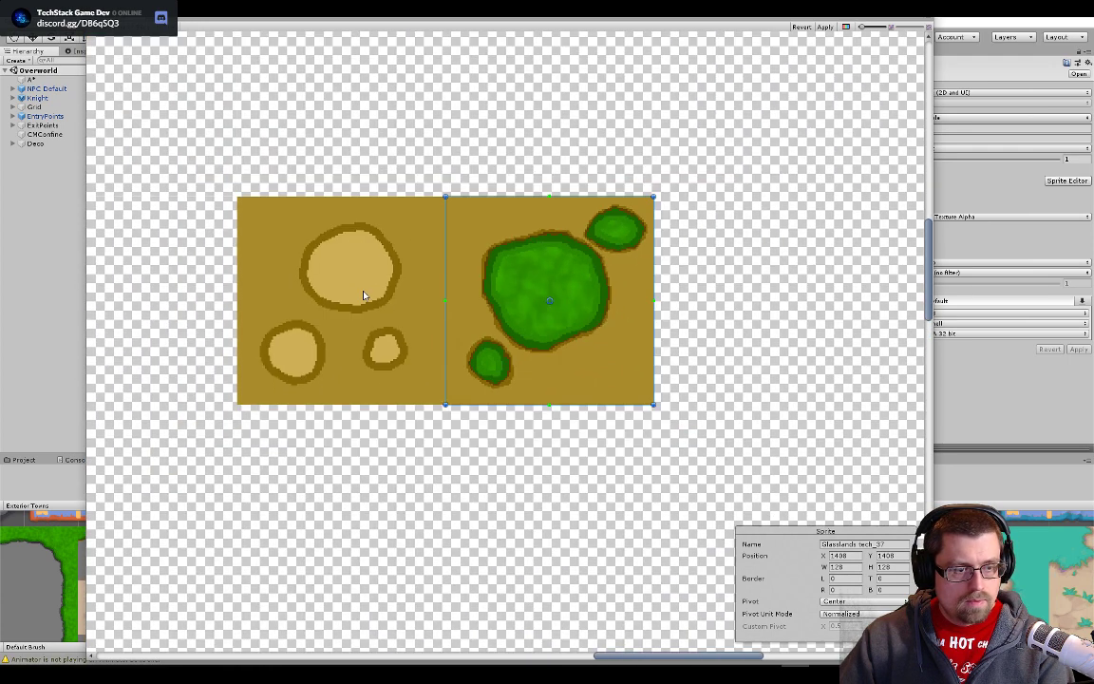
{"action": "left_click_drag", "start_coordinate": [361, 296], "coordinate": [594, 373]}
{"action": "left_click_drag", "start_coordinate": [357, 176], "coordinate": [607, 420]}
{"action": "scroll", "coordinate": [616, 439], "scroll_direction": "up", "scroll_amount": 3}
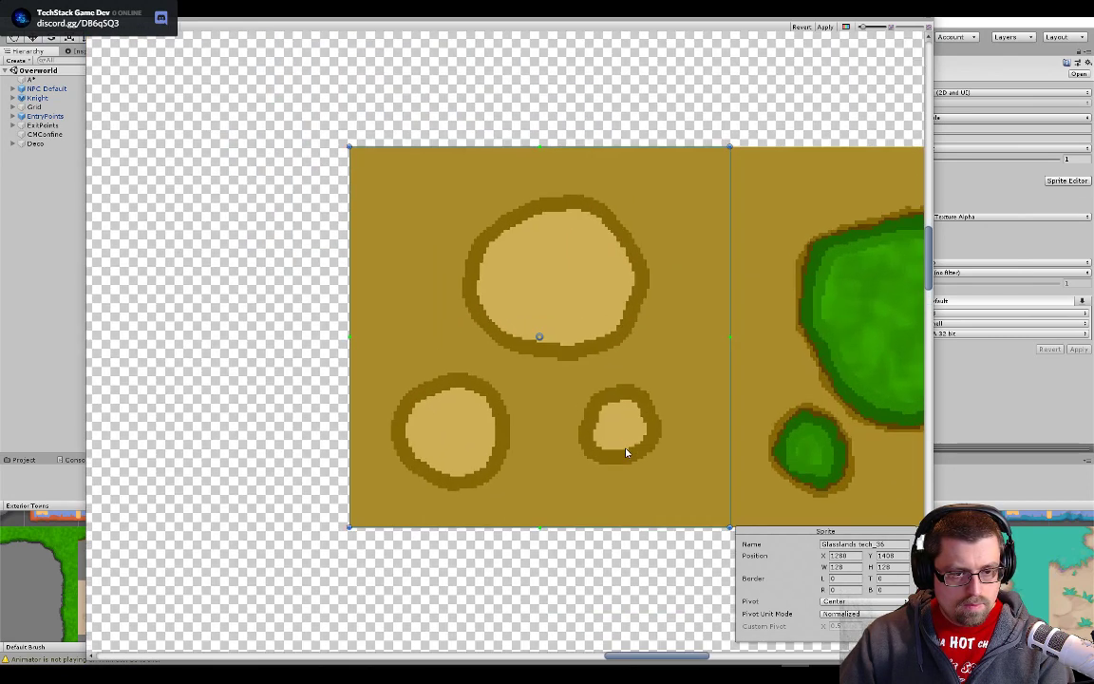
{"action": "scroll", "coordinate": [626, 453], "scroll_direction": "down", "scroll_amount": 6}
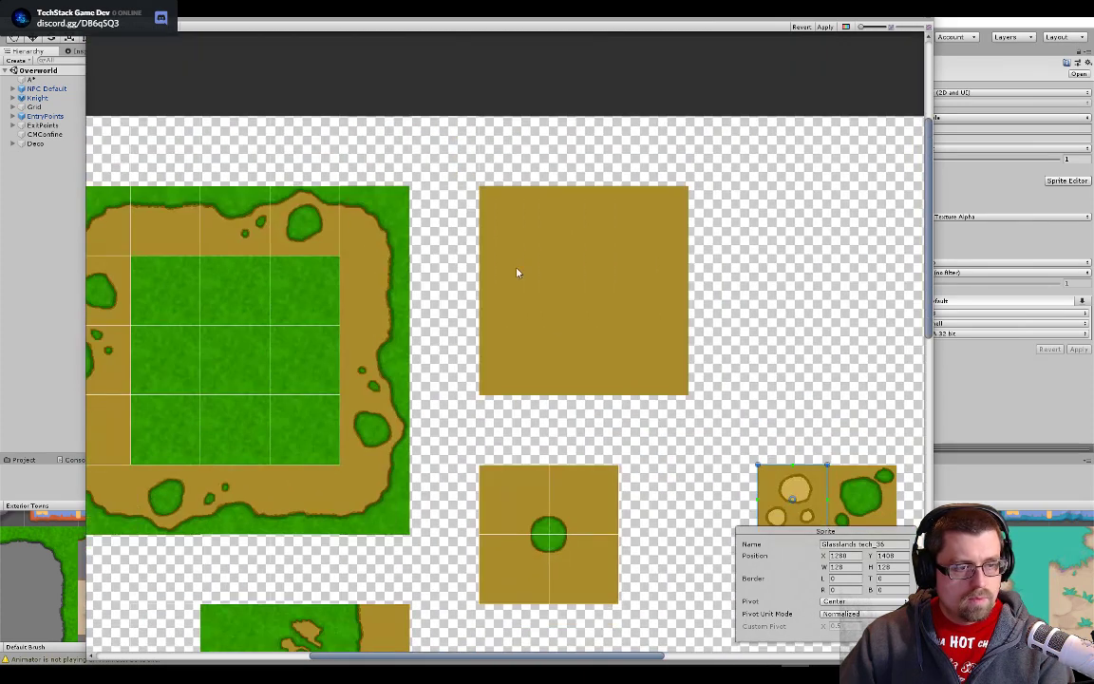
- Move slice Glasslands tech_29 onto the upper-left corner of the large plain dirt block, flush with the block's edges
{"action": "left_click", "coordinate": [516, 273]}
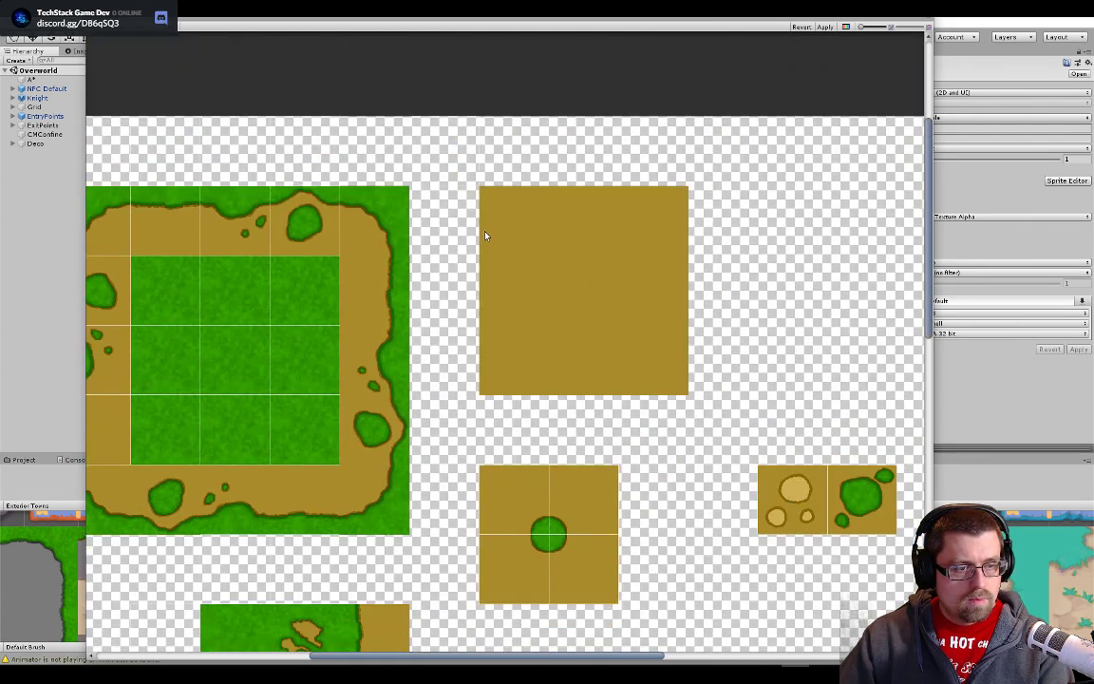
{"action": "left_click", "coordinate": [447, 150]}
{"action": "left_click_drag", "start_coordinate": [451, 152], "coordinate": [522, 228]}
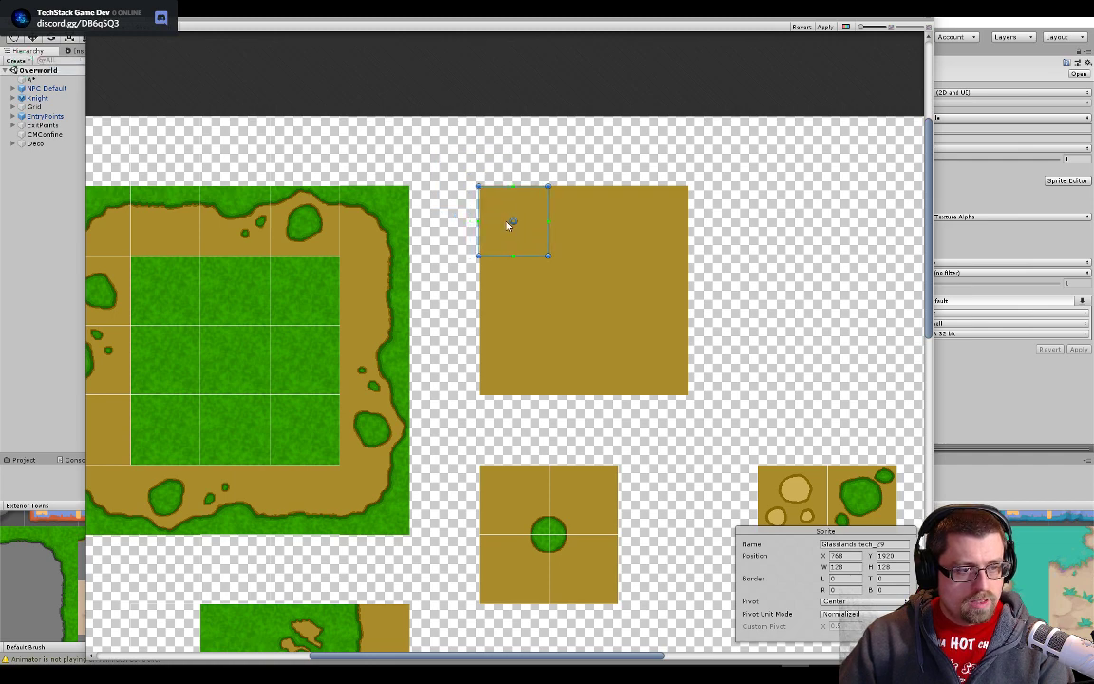
{"action": "scroll", "coordinate": [508, 225], "scroll_direction": "up", "scroll_amount": 4}
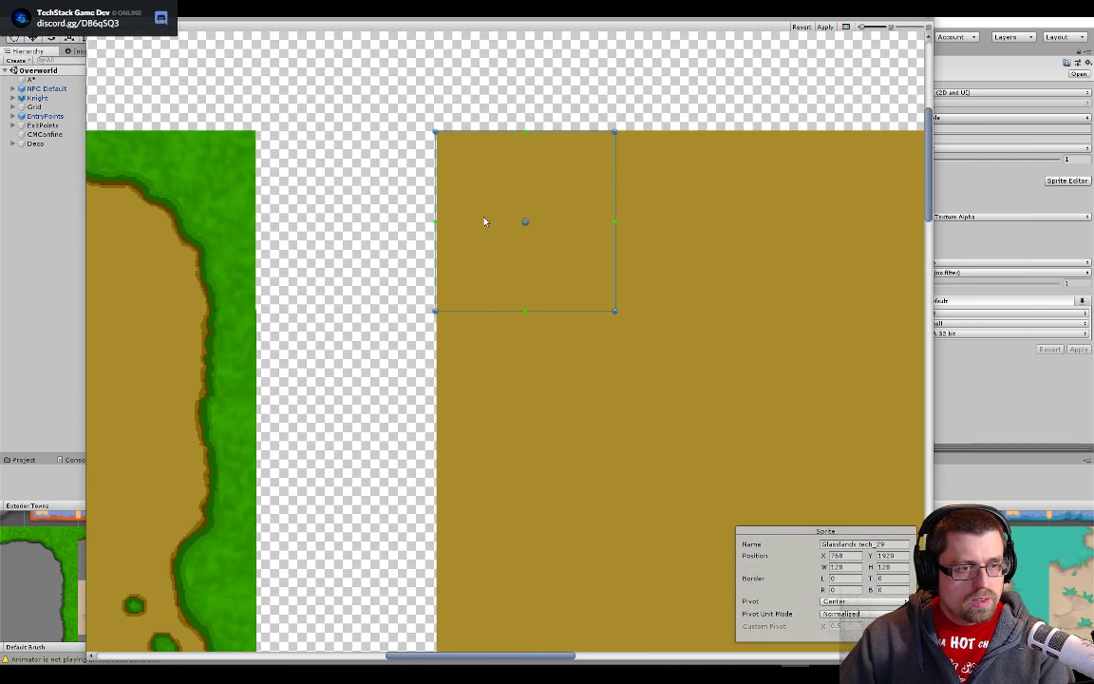
{"action": "scroll", "coordinate": [483, 222], "scroll_direction": "up", "scroll_amount": 3}
{"action": "scroll", "coordinate": [481, 247], "scroll_direction": "up", "scroll_amount": 3}
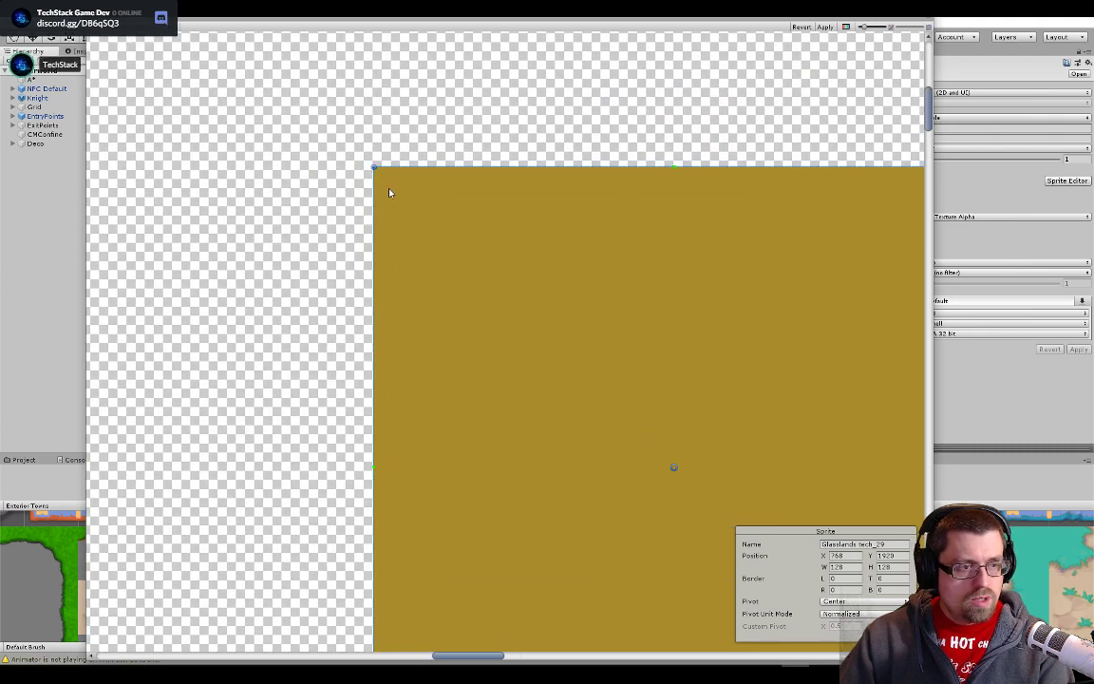
{"action": "scroll", "coordinate": [389, 192], "scroll_direction": "down", "scroll_amount": 8}
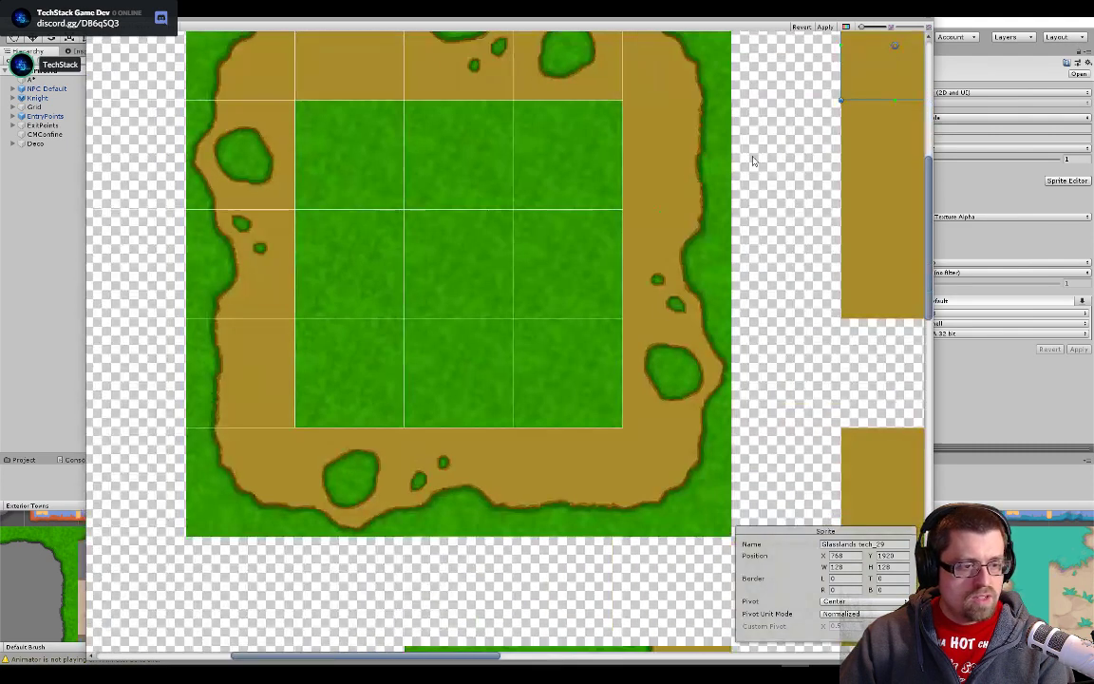
- Move slice Glasslands tech_24 onto the lower-right corner tile of the large grass-and-dirt path block, flush with its outer edges
{"action": "scroll", "coordinate": [631, 388], "scroll_direction": "down", "scroll_amount": 1}
{"action": "left_click_drag", "start_coordinate": [629, 388], "coordinate": [545, 264]}
{"action": "left_click_drag", "start_coordinate": [622, 366], "coordinate": [586, 341]}
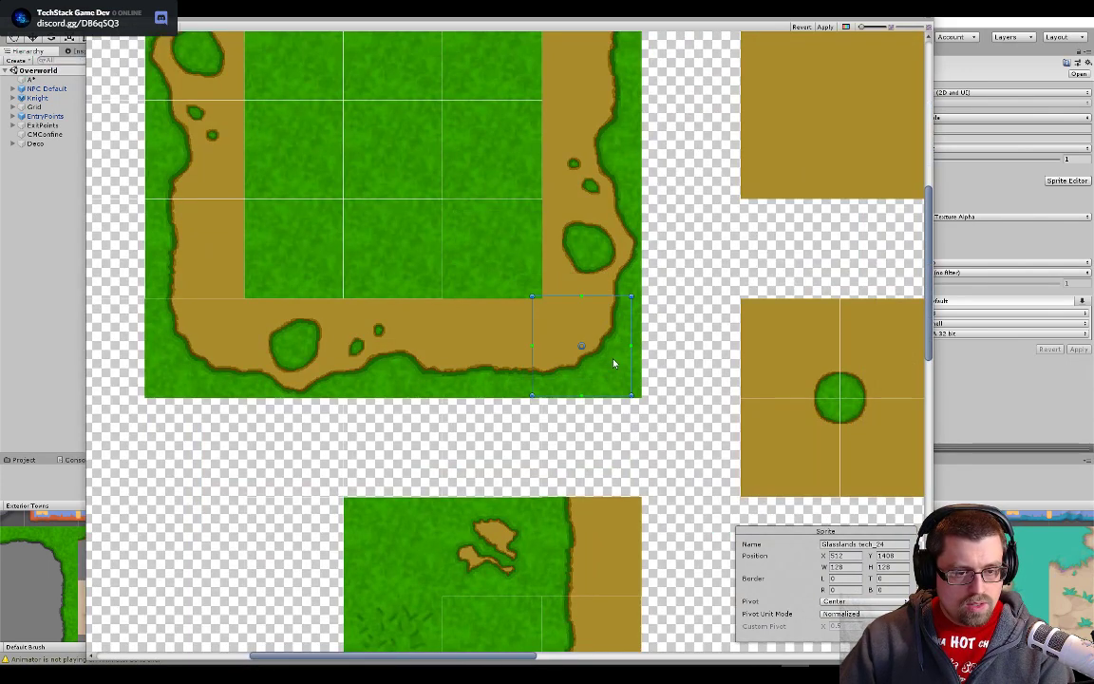
{"action": "scroll", "coordinate": [622, 370], "scroll_direction": "up", "scroll_amount": 3}
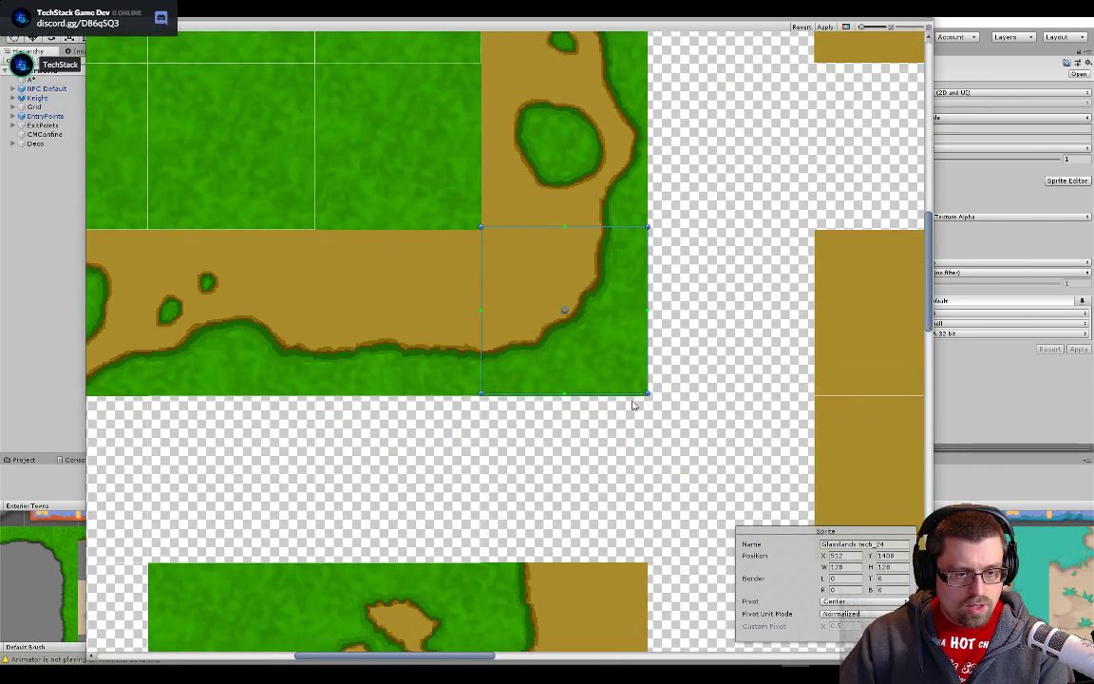
{"action": "scroll", "coordinate": [633, 404], "scroll_direction": "up", "scroll_amount": 4}
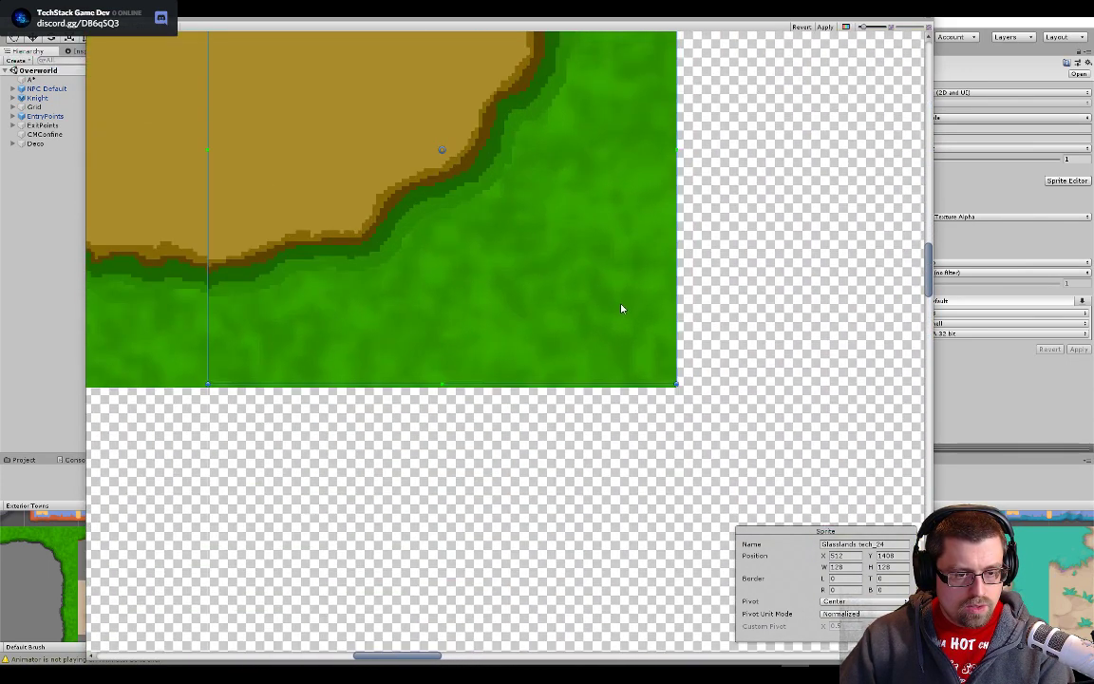
{"action": "scroll", "coordinate": [362, 274], "scroll_direction": "down", "scroll_amount": 4}
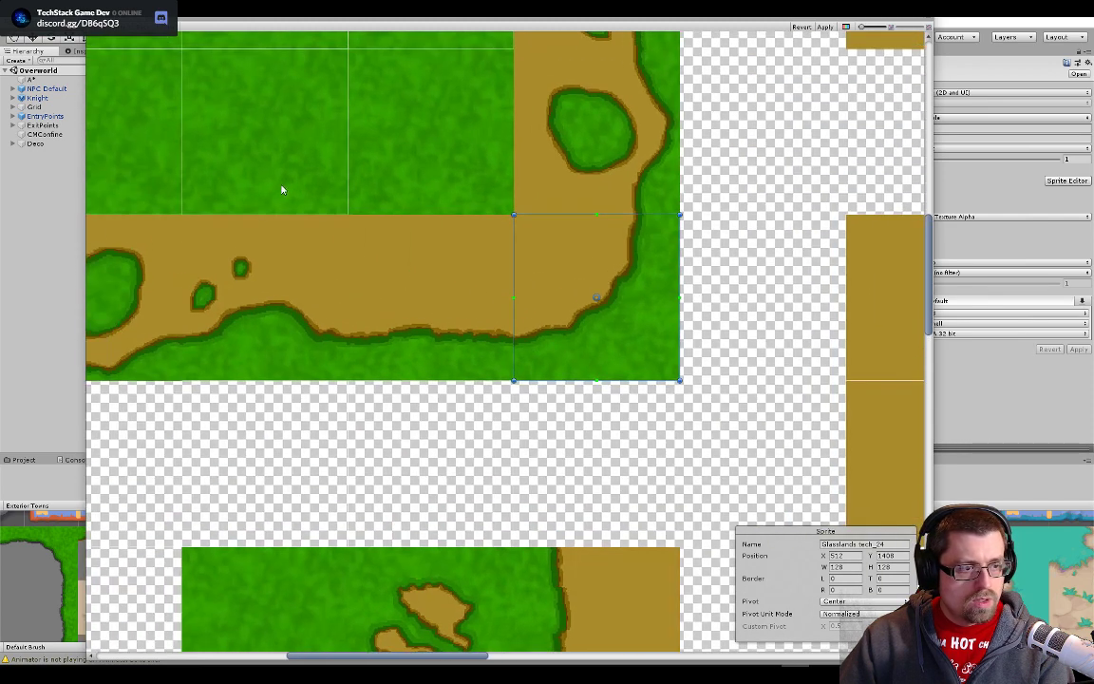
- Move slice Glasslands tech_23 onto the bottom path tile directly left of the lower-right corner tile, flush with the block's bottom edge
{"action": "left_click", "coordinate": [385, 259]}
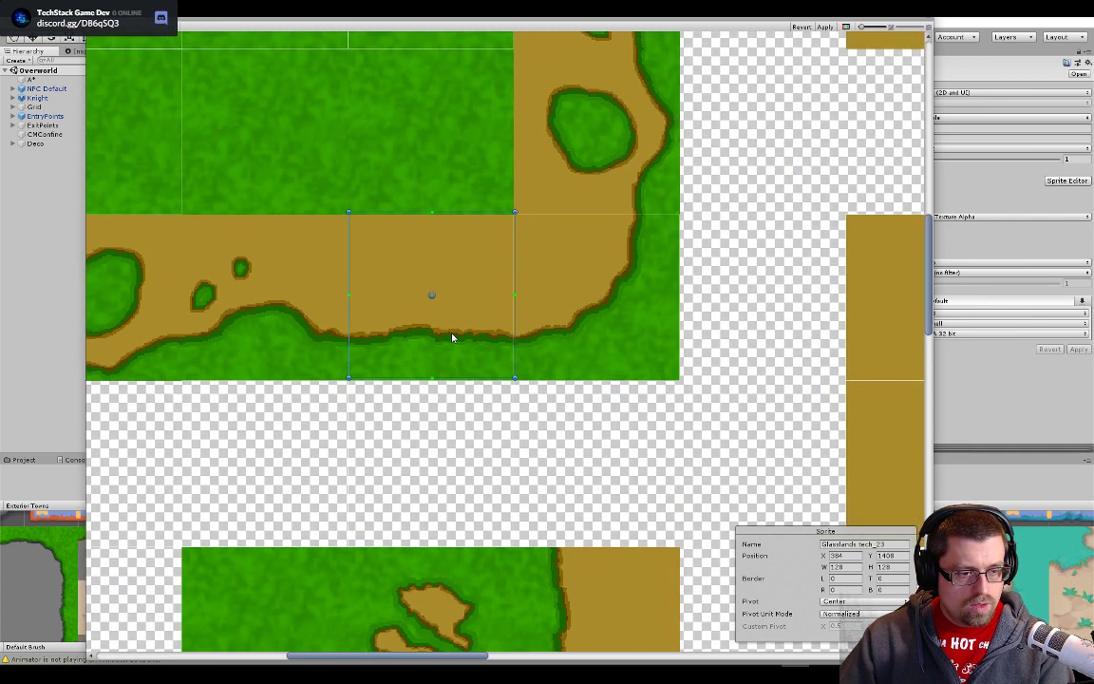
{"action": "scroll", "coordinate": [452, 339], "scroll_direction": "up", "scroll_amount": 3}
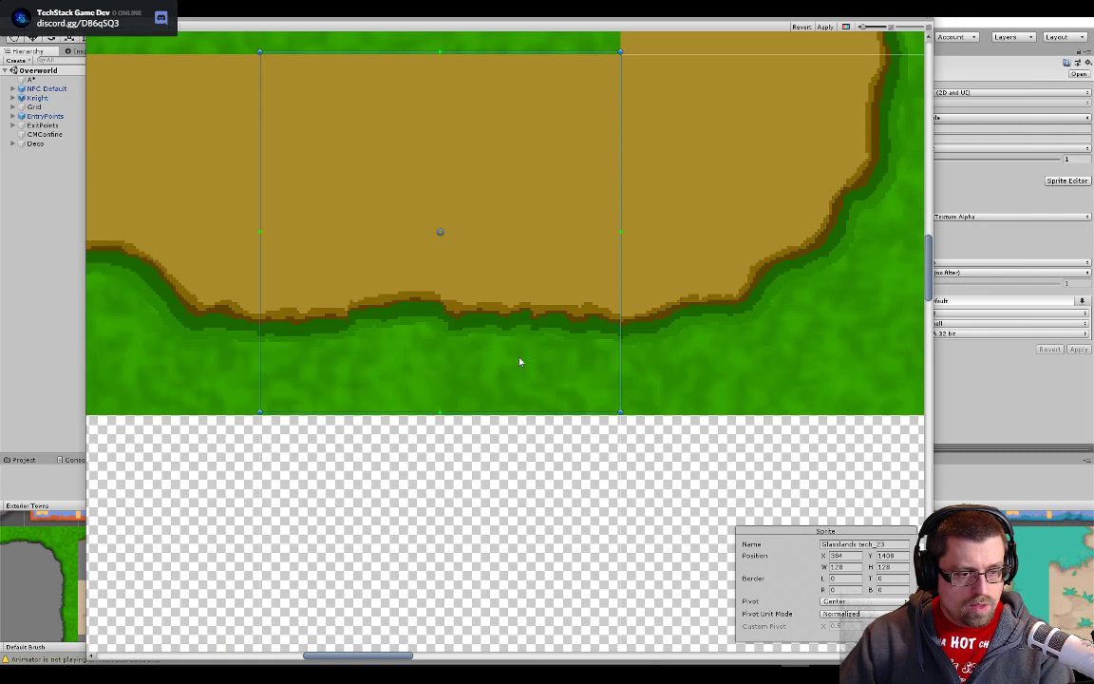
{"action": "scroll", "coordinate": [520, 361], "scroll_direction": "up", "scroll_amount": 1}
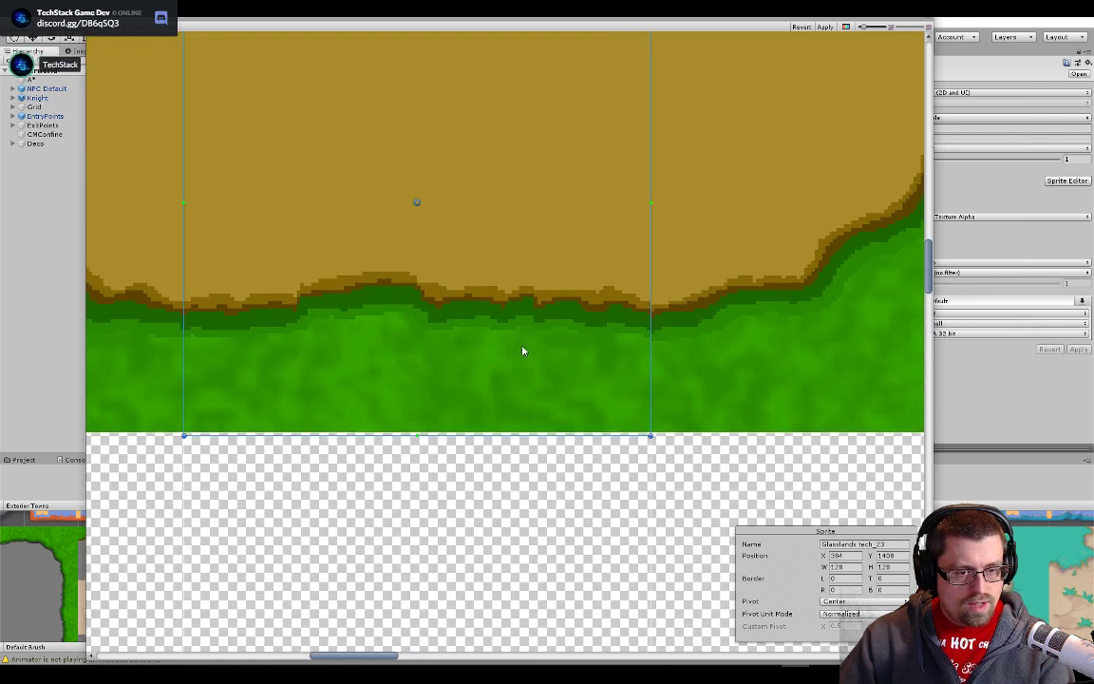
{"action": "scroll", "coordinate": [564, 408], "scroll_direction": "down", "scroll_amount": 2}
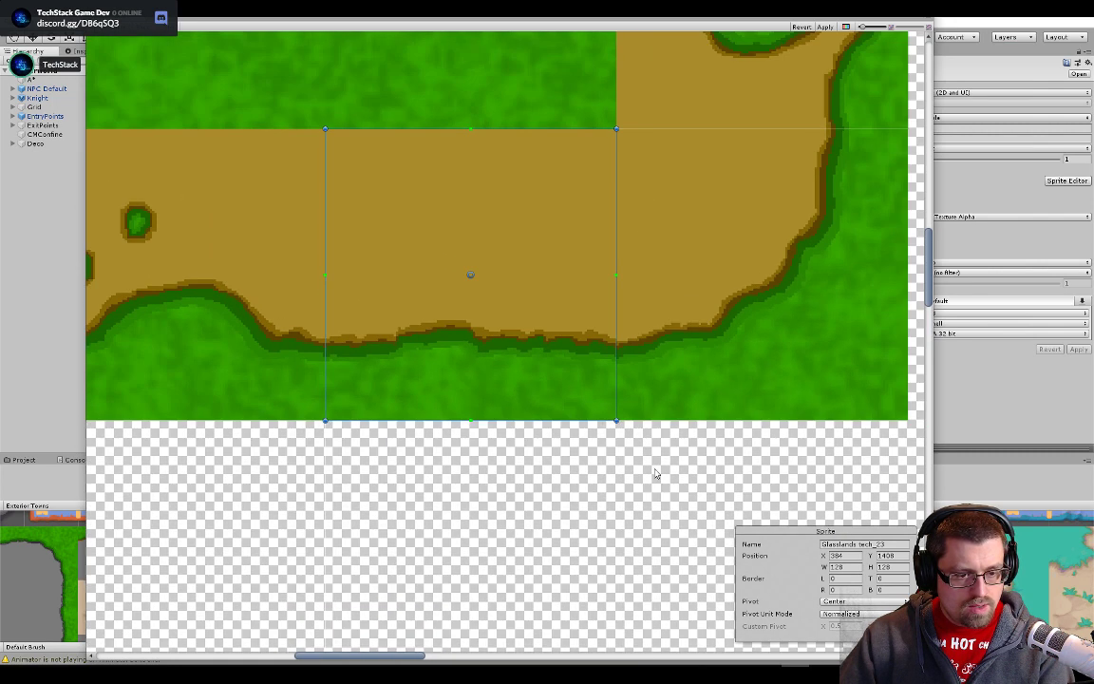
{"action": "scroll", "coordinate": [656, 473], "scroll_direction": "down", "scroll_amount": 2}
- Move slice Glasslands tech_25 onto the top grass-to-dirt edge tile of the lower grass block, at X 640, Y 1024
{"action": "left_click", "coordinate": [549, 521]}
{"action": "scroll", "coordinate": [572, 516], "scroll_direction": "down", "scroll_amount": 3}
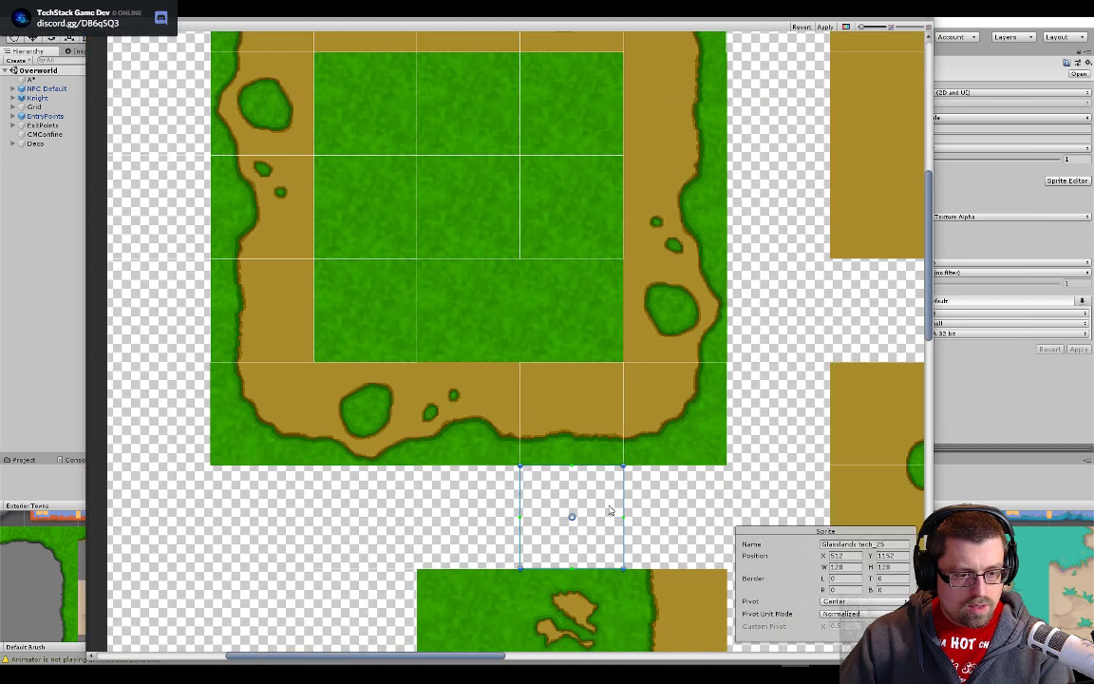
{"action": "scroll", "coordinate": [618, 517], "scroll_direction": "up", "scroll_amount": 4}
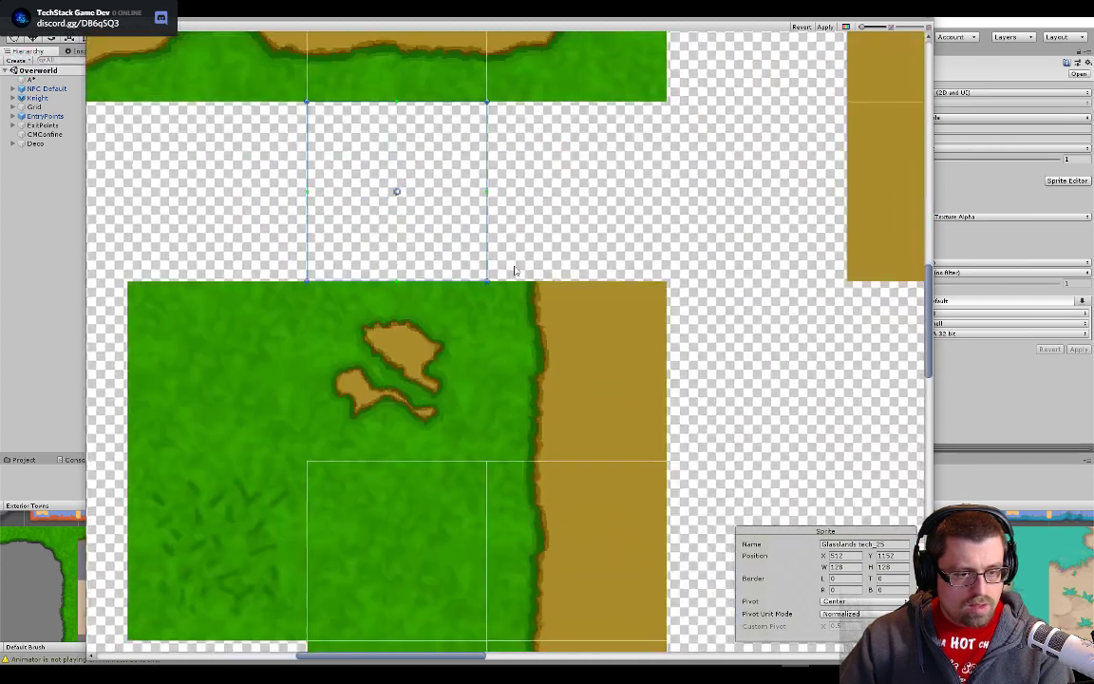
{"action": "left_click_drag", "start_coordinate": [400, 202], "coordinate": [580, 380]}
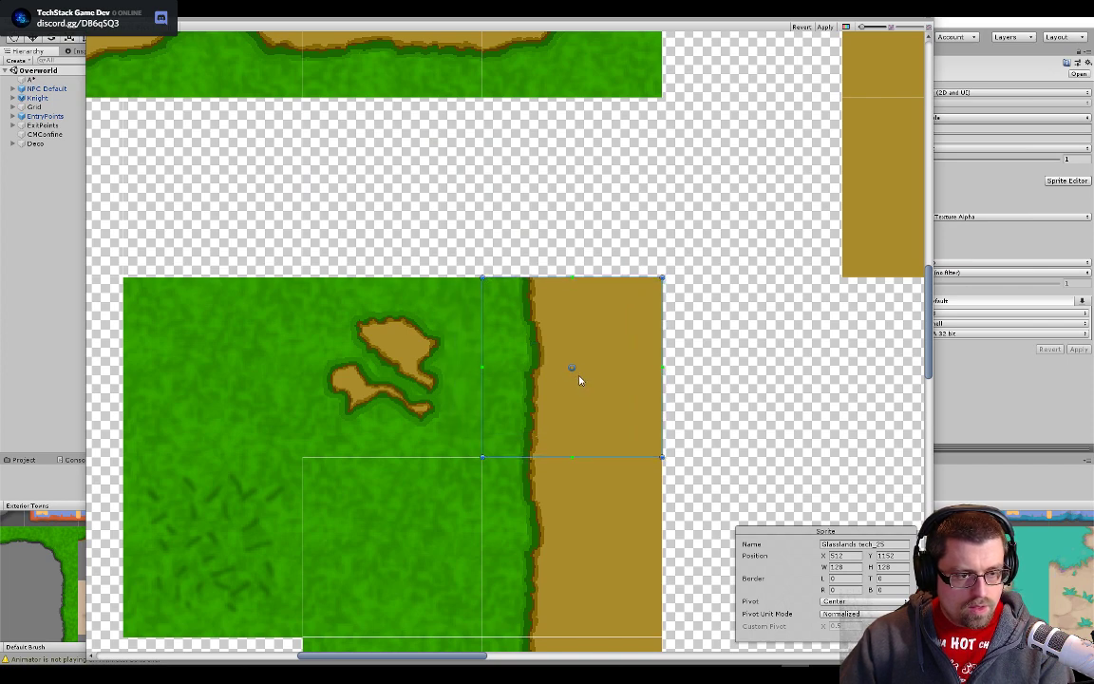
- Move slice Glasslands tech_31 onto the grass tile with the irregular dirt patches, aligned with the neighbouring slices at X 512, Y 1024
{"action": "scroll", "coordinate": [532, 385], "scroll_direction": "down", "scroll_amount": 2}
{"action": "left_click", "coordinate": [446, 207]}
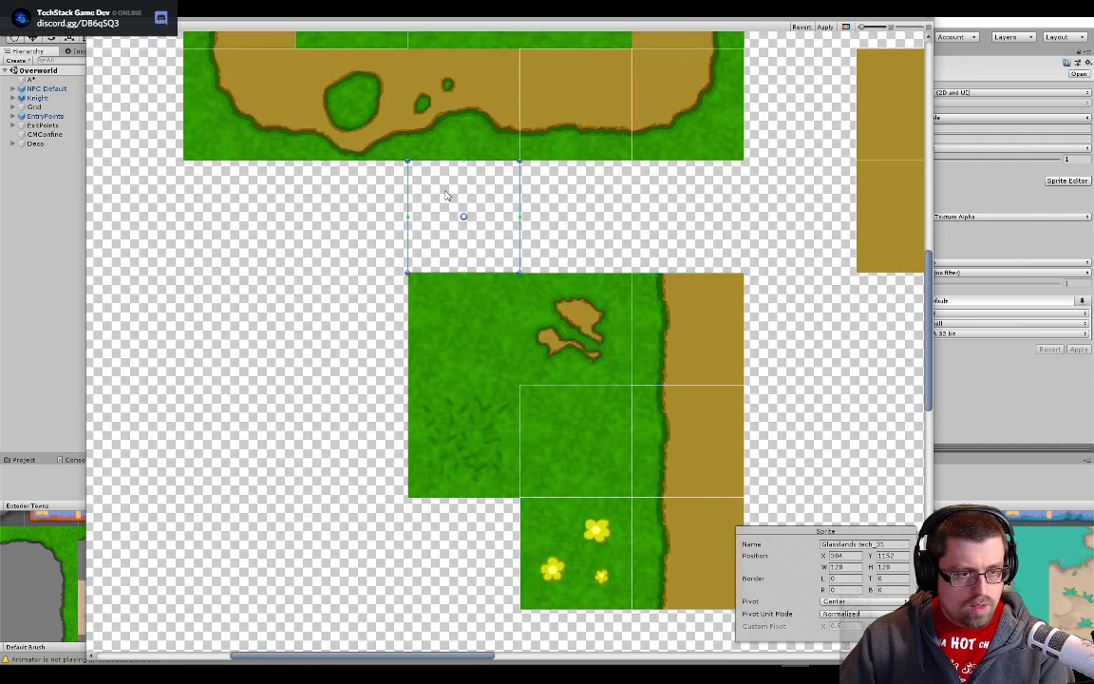
{"action": "left_click_drag", "start_coordinate": [484, 245], "coordinate": [597, 358]}
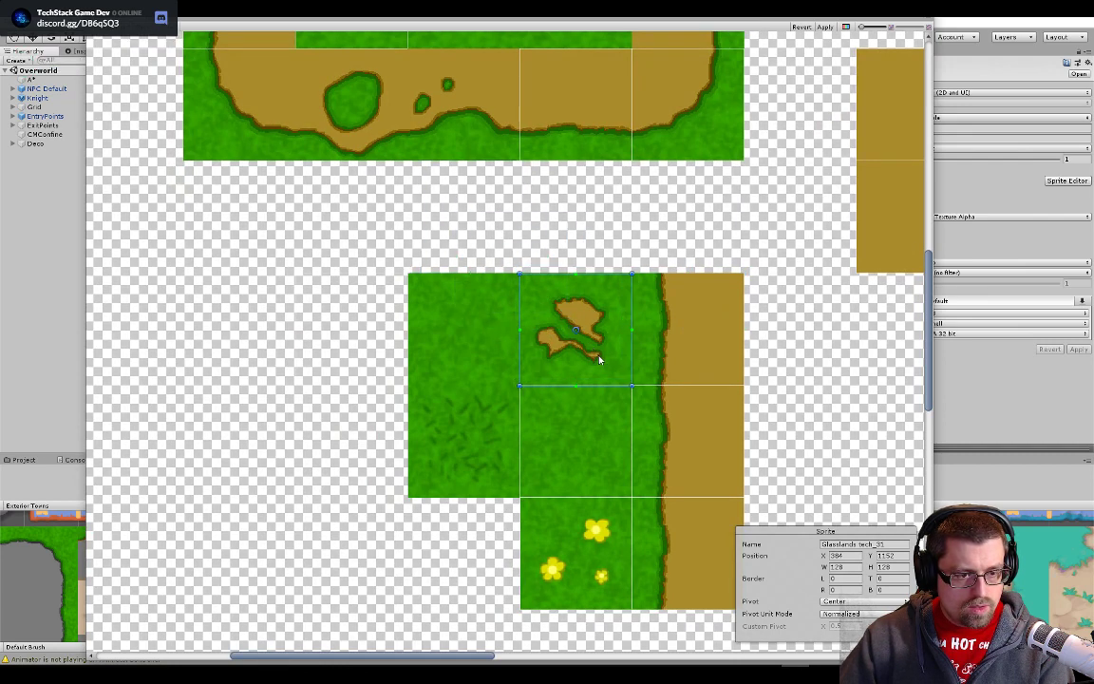
{"action": "scroll", "coordinate": [623, 359], "scroll_direction": "up", "scroll_amount": 6}
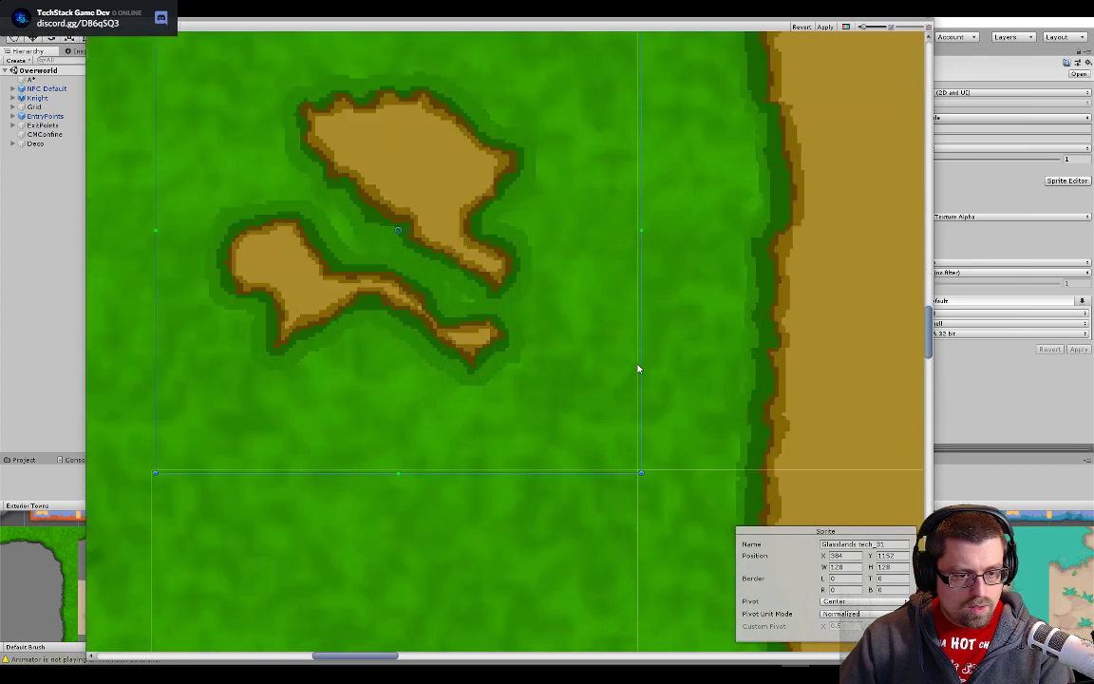
{"action": "left_click_drag", "start_coordinate": [594, 384], "coordinate": [590, 382]}
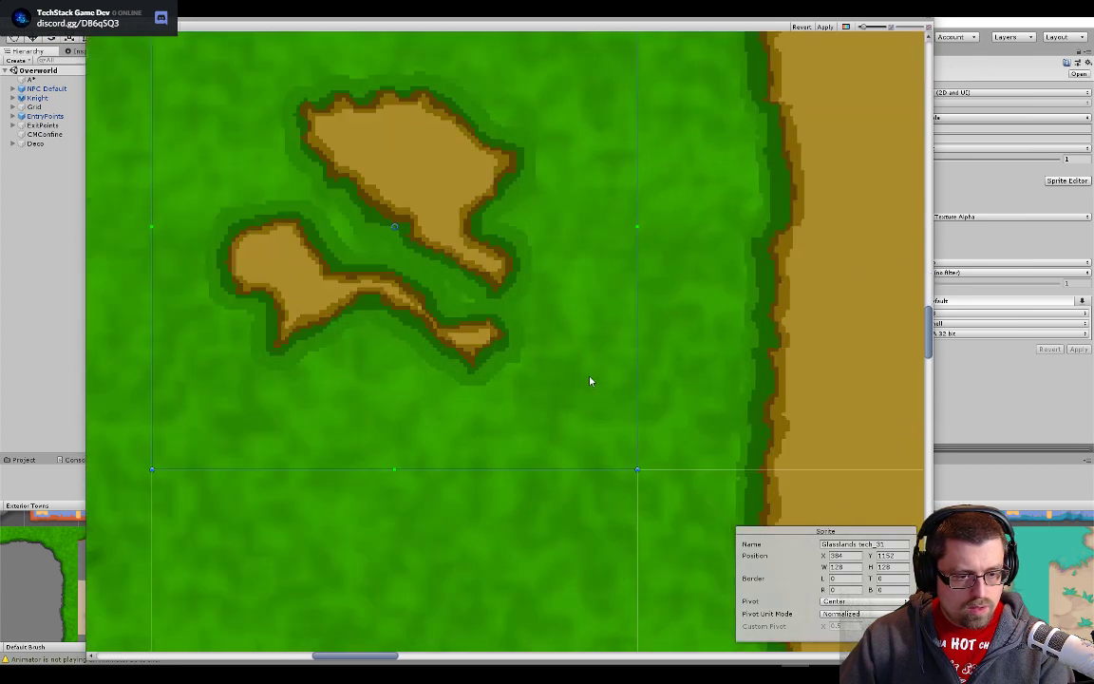
{"action": "scroll", "coordinate": [590, 381], "scroll_direction": "down", "scroll_amount": 6}
- Examine how slices 25 and 31 line up with the top and side edges of the lower grass block's tiles
{"action": "left_click_drag", "start_coordinate": [771, 264], "coordinate": [531, 341]}
{"action": "scroll", "coordinate": [655, 223], "scroll_direction": "up", "scroll_amount": 10}
{"action": "left_click", "coordinate": [622, 305]}
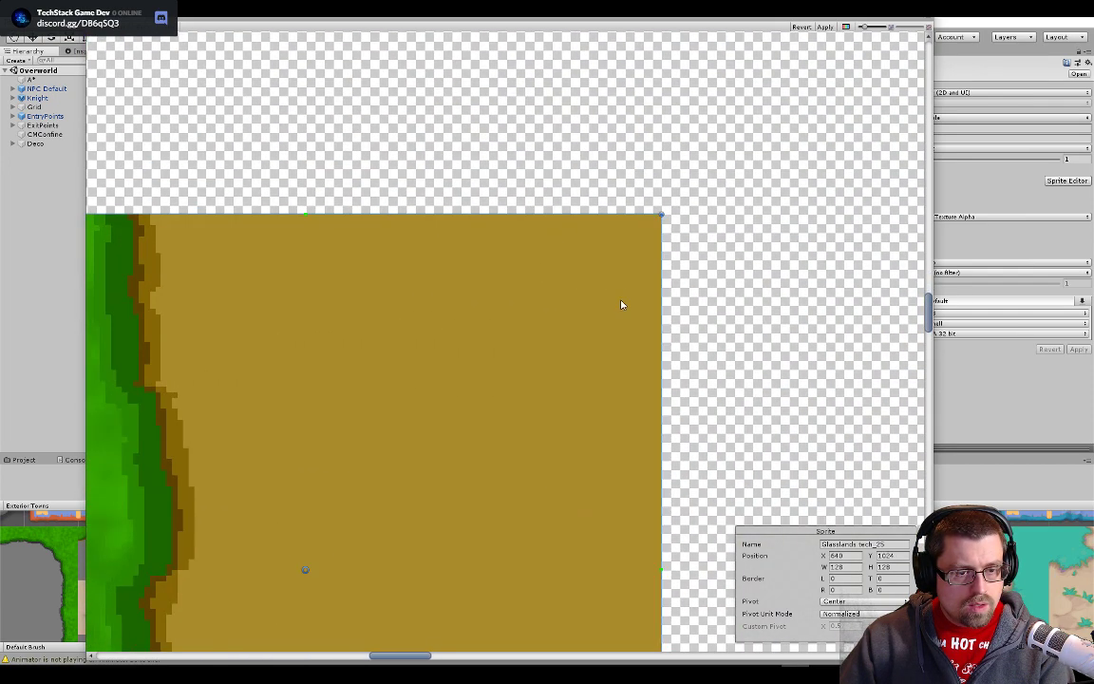
{"action": "scroll", "coordinate": [391, 314], "scroll_direction": "down", "scroll_amount": 6}
{"action": "left_click_drag", "start_coordinate": [390, 315], "coordinate": [684, 290]}
{"action": "left_click", "coordinate": [255, 338]}
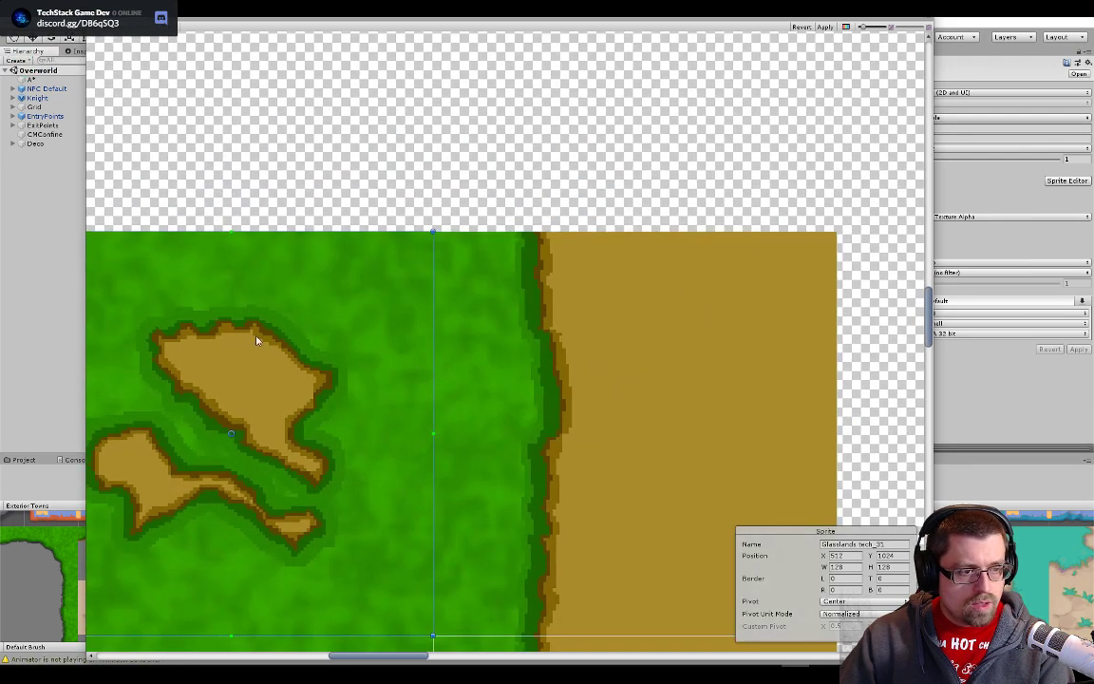
{"action": "left_click_drag", "start_coordinate": [250, 344], "coordinate": [725, 301]}
{"action": "scroll", "coordinate": [428, 344], "scroll_direction": "down", "scroll_amount": 9}
- Move slice Glasslands tech_30 onto the grass tile with the dark blades, flush with the lower grass block's left and bottom edges
{"action": "left_click", "coordinate": [251, 209]}
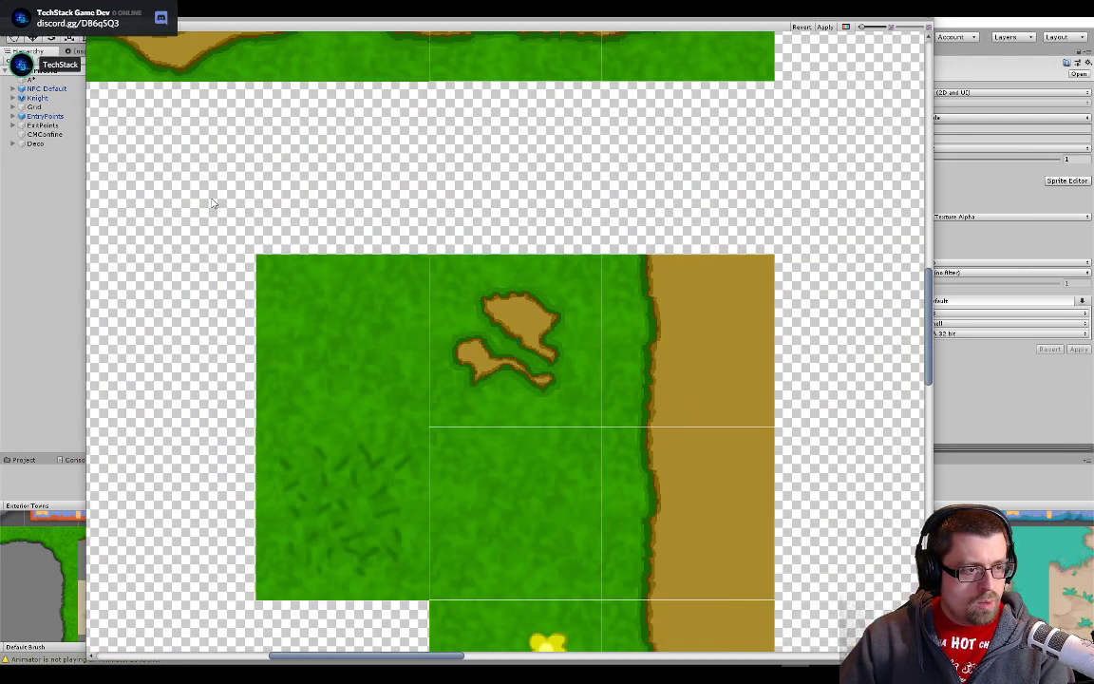
{"action": "left_click_drag", "start_coordinate": [320, 245], "coordinate": [518, 201]}
{"action": "left_click_drag", "start_coordinate": [306, 192], "coordinate": [399, 240]}
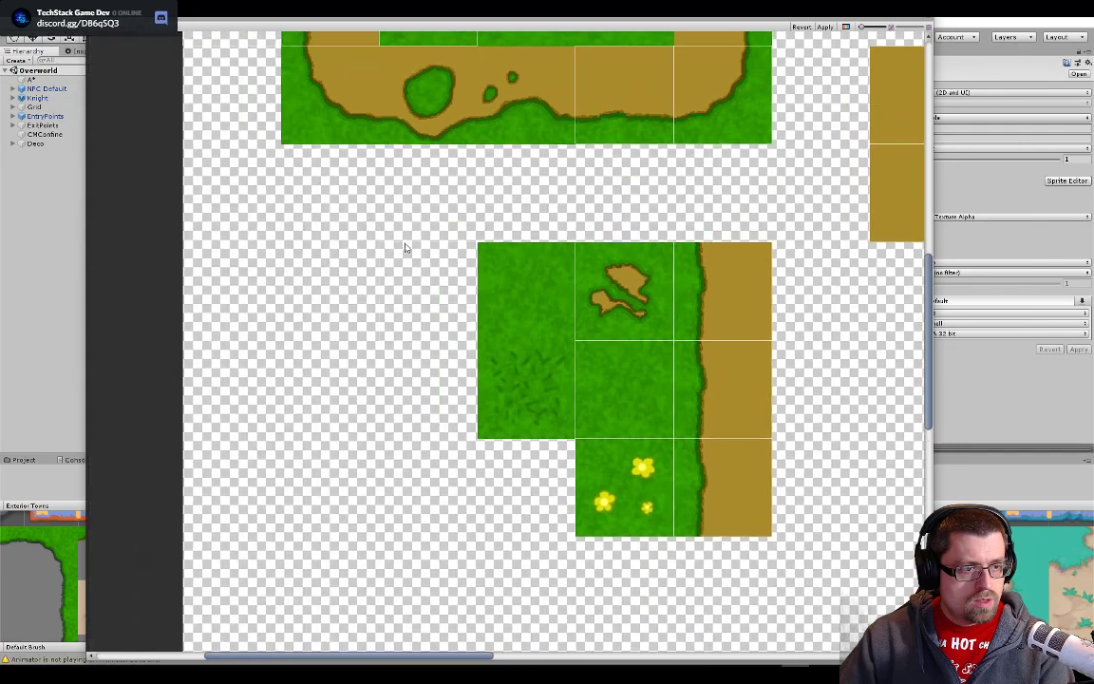
{"action": "left_click", "coordinate": [439, 293]}
{"action": "scroll", "coordinate": [476, 397], "scroll_direction": "up", "scroll_amount": 5}
{"action": "scroll", "coordinate": [440, 273], "scroll_direction": "up", "scroll_amount": 5}
{"action": "left_click_drag", "start_coordinate": [441, 276], "coordinate": [674, 511]}
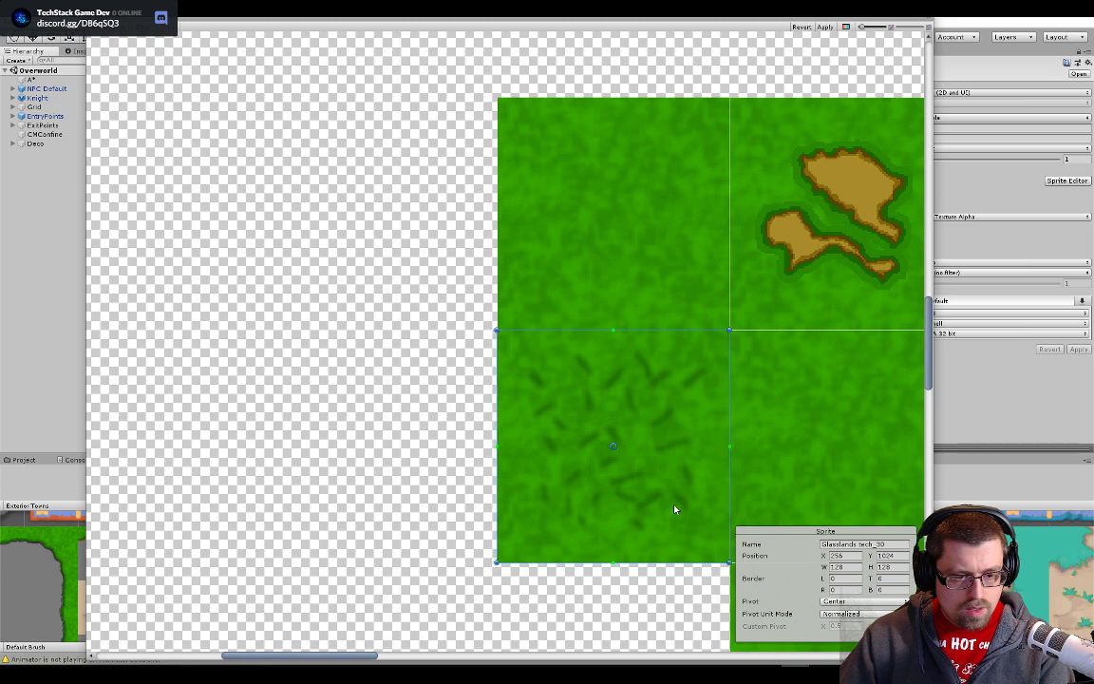
{"action": "scroll", "coordinate": [673, 566], "scroll_direction": "up", "scroll_amount": 1}
{"action": "scroll", "coordinate": [674, 566], "scroll_direction": "up", "scroll_amount": 1}
{"action": "left_click_drag", "start_coordinate": [674, 565], "coordinate": [584, 349]}
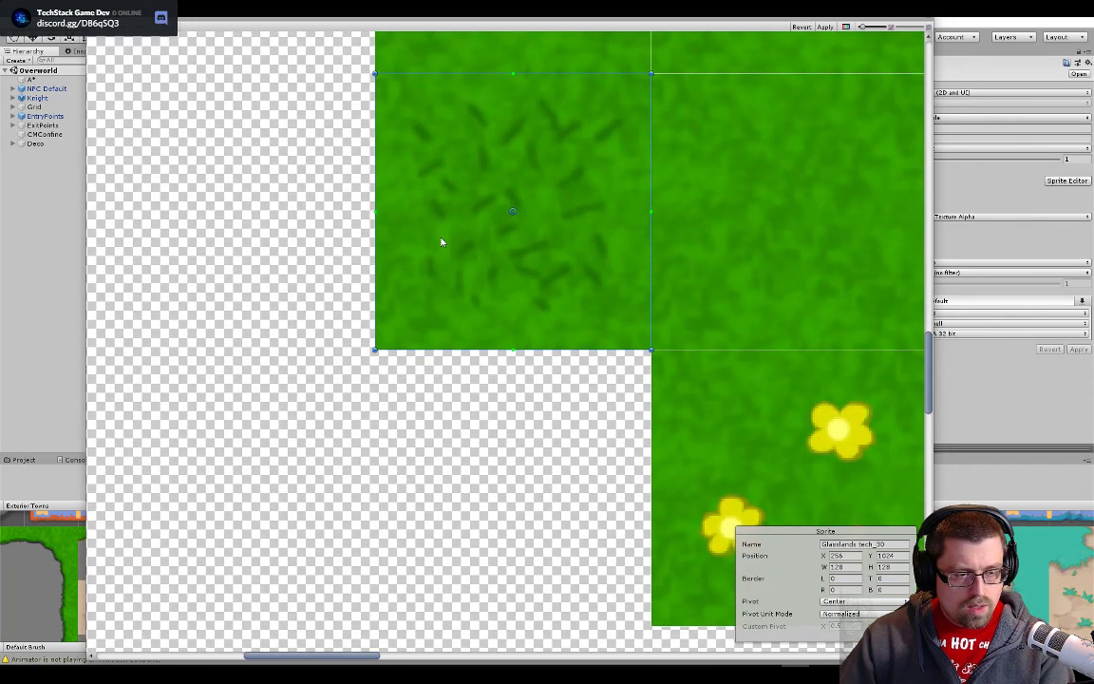
{"action": "scroll", "coordinate": [442, 242], "scroll_direction": "down", "scroll_amount": 4}
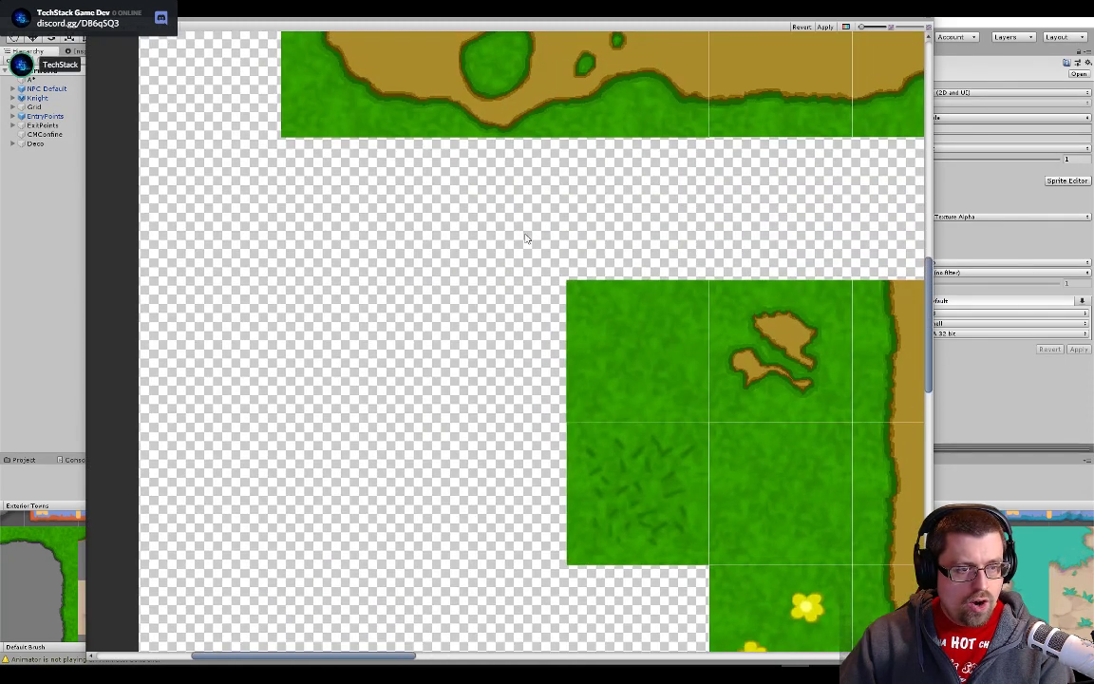
{"action": "left_click", "coordinate": [218, 237]}
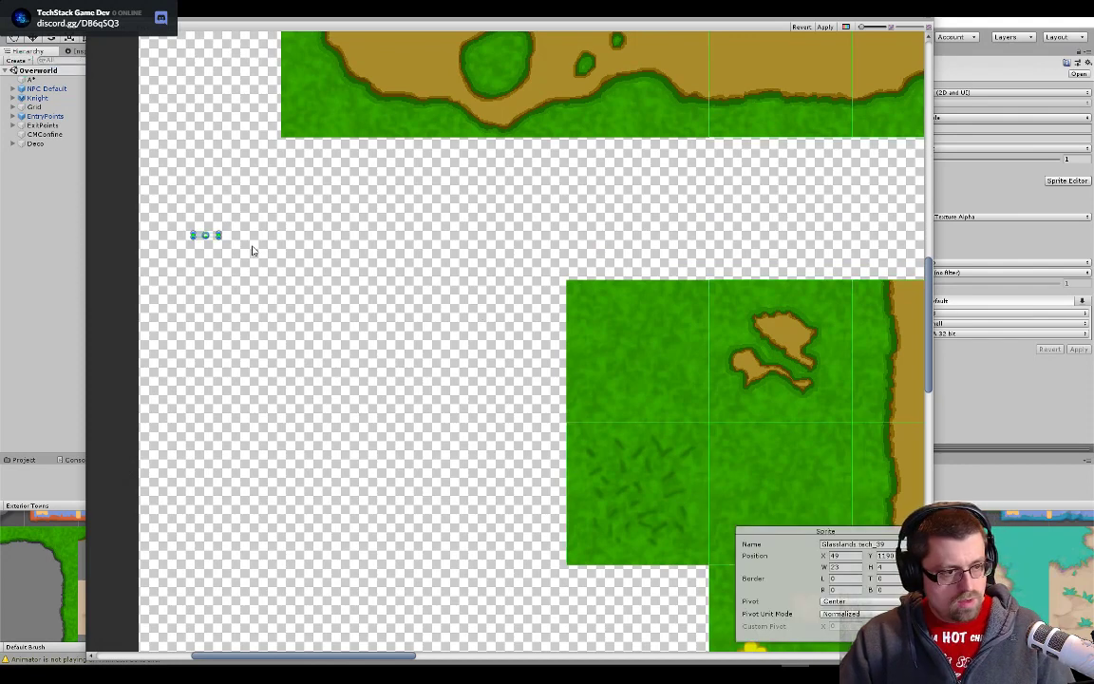
- Delete the stray small slice Glasslands tech_39 from the empty area beside the tiles and leave nothing selected
{"action": "key", "text": "Delete"}
{"action": "left_click", "coordinate": [261, 384]}
- Examine the slice outlines across the lower grass block and the neighbouring tile blocks for alignment with the tile edges
{"action": "left_click_drag", "start_coordinate": [413, 320], "coordinate": [373, 506]}
{"action": "scroll", "coordinate": [404, 418], "scroll_direction": "down", "scroll_amount": 3}
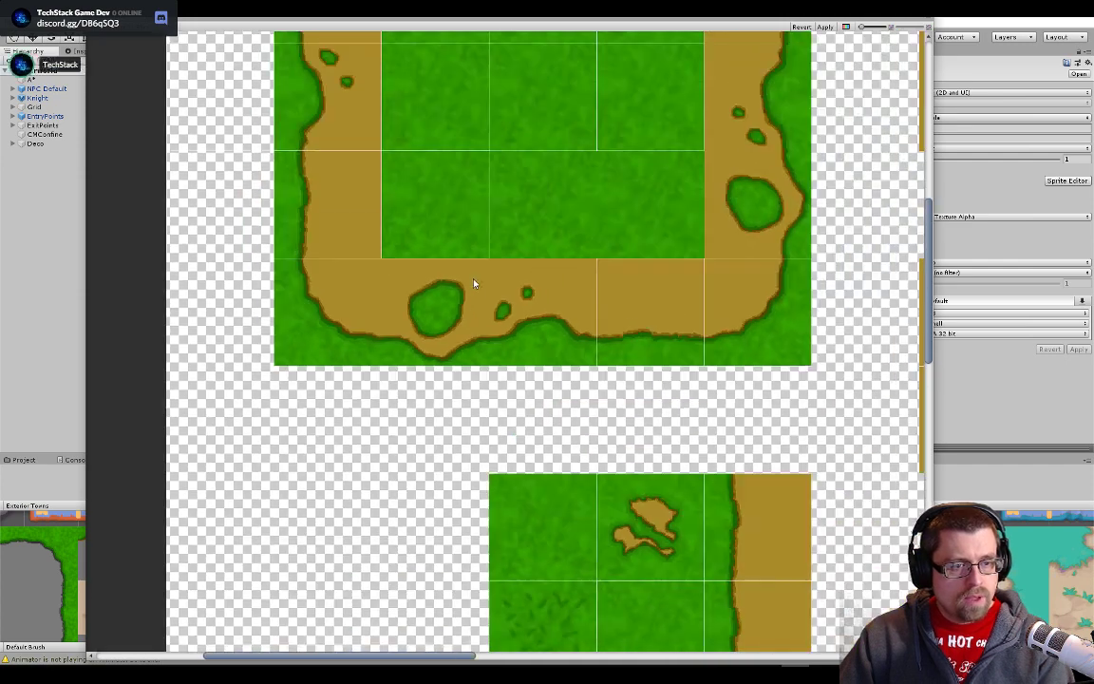
{"action": "left_click_drag", "start_coordinate": [507, 386], "coordinate": [458, 167]}
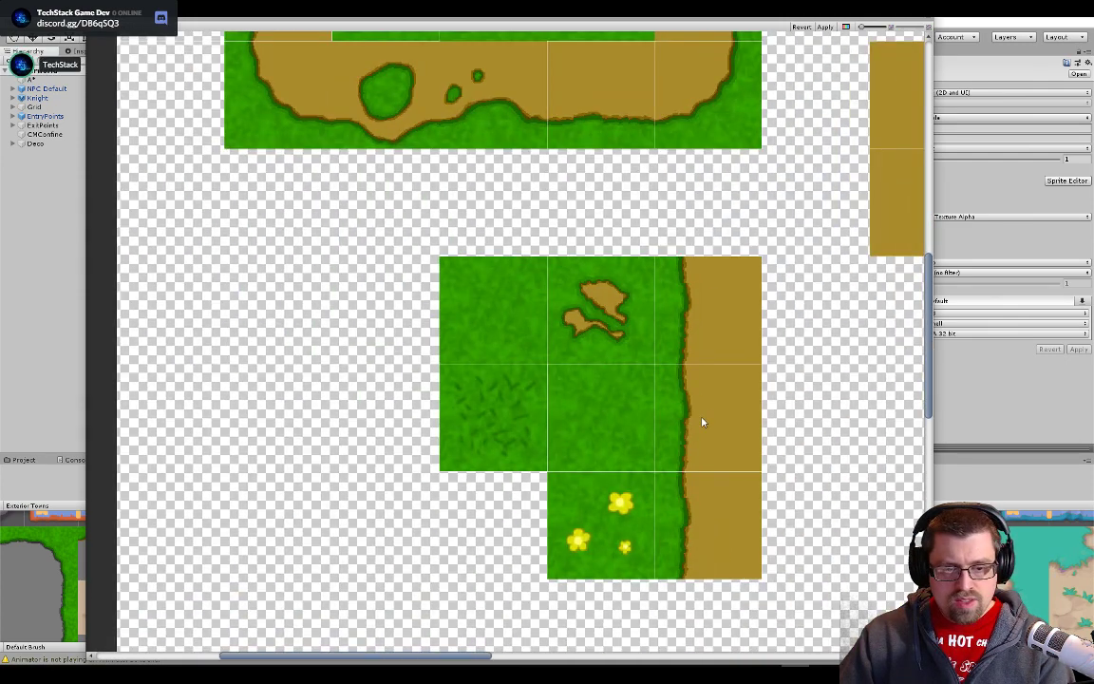
{"action": "scroll", "coordinate": [499, 420], "scroll_direction": "down", "scroll_amount": 1}
{"action": "left_click_drag", "start_coordinate": [478, 341], "coordinate": [467, 466]}
{"action": "left_click_drag", "start_coordinate": [560, 583], "coordinate": [551, 498]}
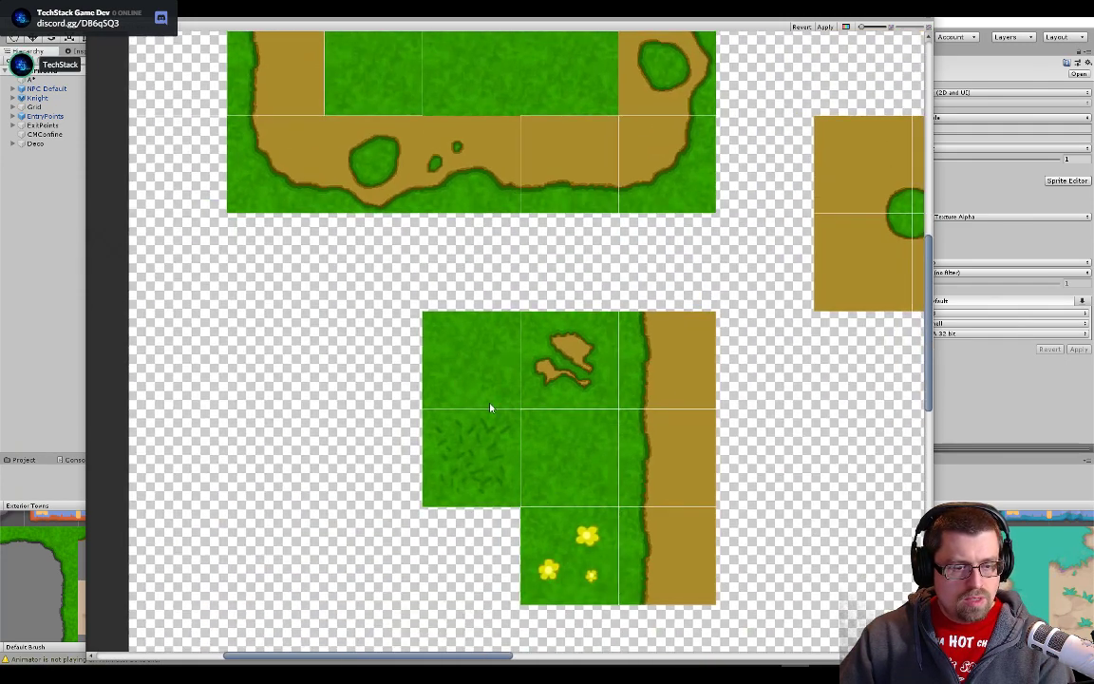
{"action": "scroll", "coordinate": [501, 398], "scroll_direction": "down", "scroll_amount": 3}
{"action": "scroll", "coordinate": [569, 508], "scroll_direction": "up", "scroll_amount": 3}
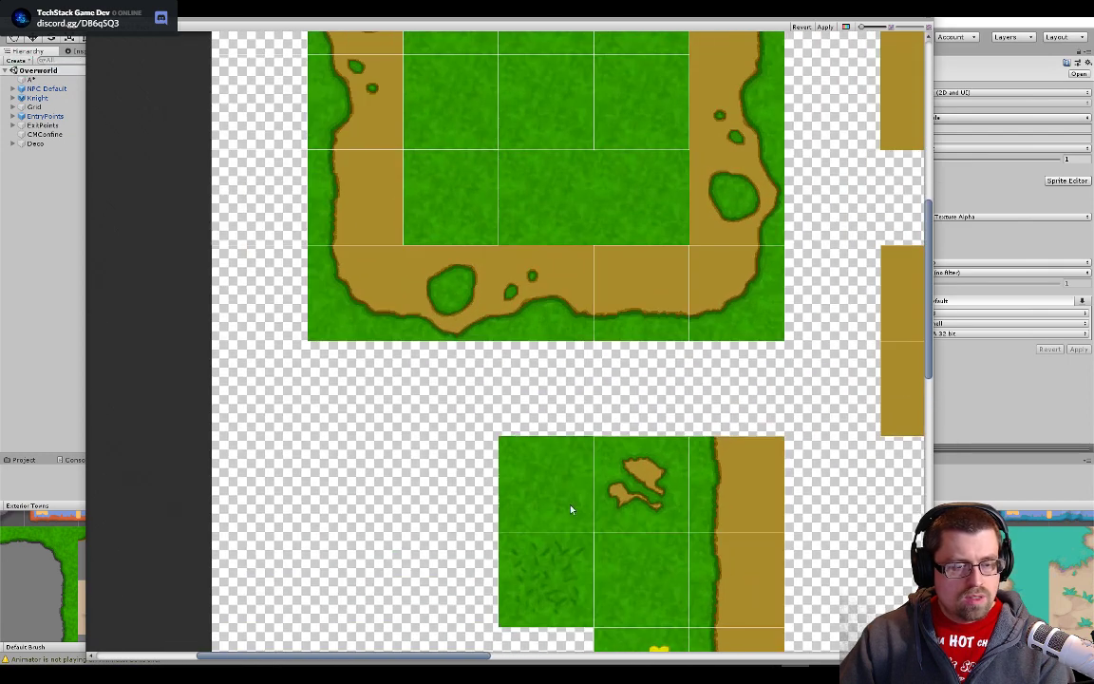
- Move slice Glasslands tech_22 onto the upper block's bottom border tile with the two small grass spots, flush with its neighbours
{"action": "left_click_drag", "start_coordinate": [569, 508], "coordinate": [630, 649]}
{"action": "scroll", "coordinate": [491, 343], "scroll_direction": "up", "scroll_amount": 3}
{"action": "left_click", "coordinate": [500, 257]}
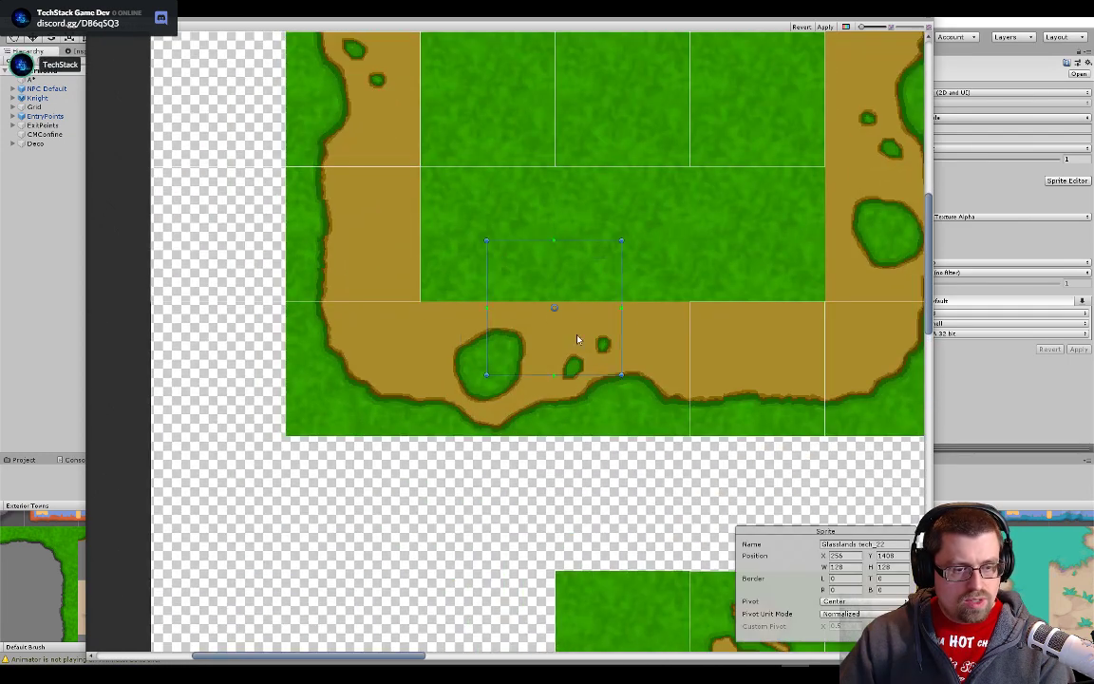
{"action": "left_click", "coordinate": [626, 386]}
{"action": "left_click_drag", "start_coordinate": [631, 392], "coordinate": [637, 393]}
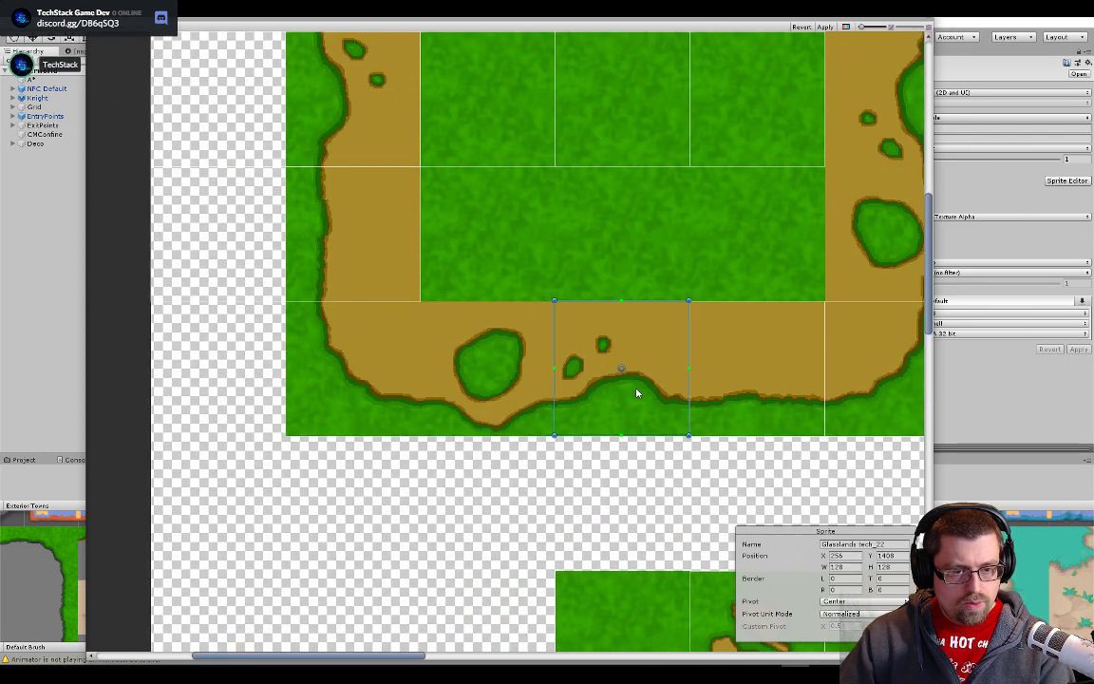
{"action": "scroll", "coordinate": [637, 393], "scroll_direction": "up", "scroll_amount": 4}
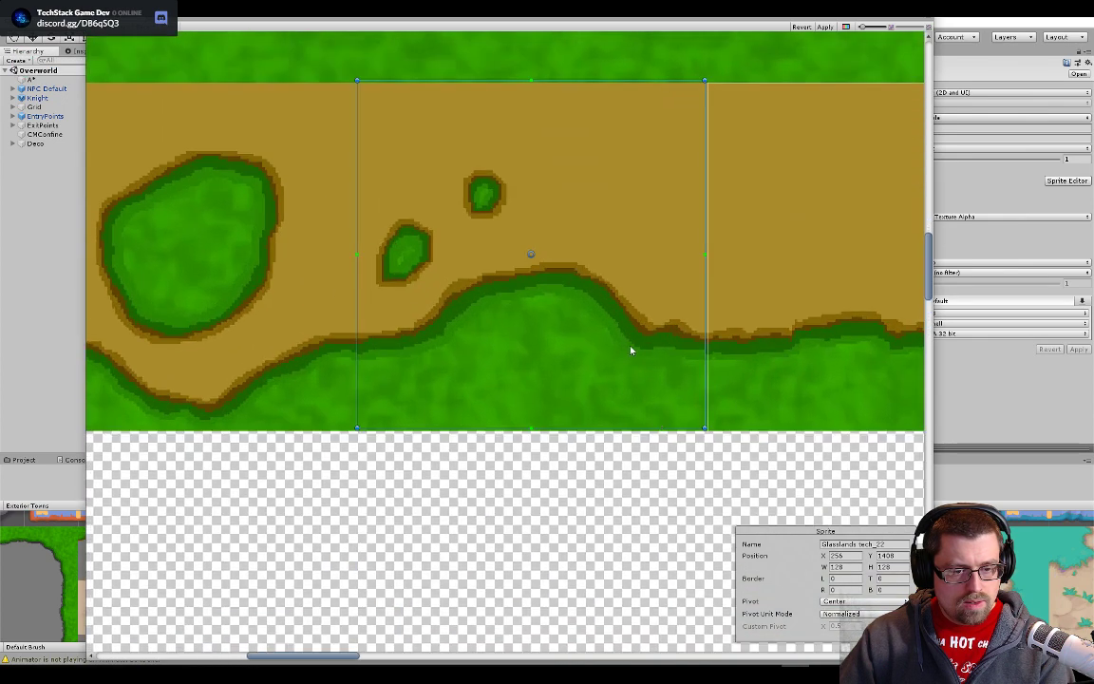
{"action": "left_click_drag", "start_coordinate": [630, 343], "coordinate": [633, 346]}
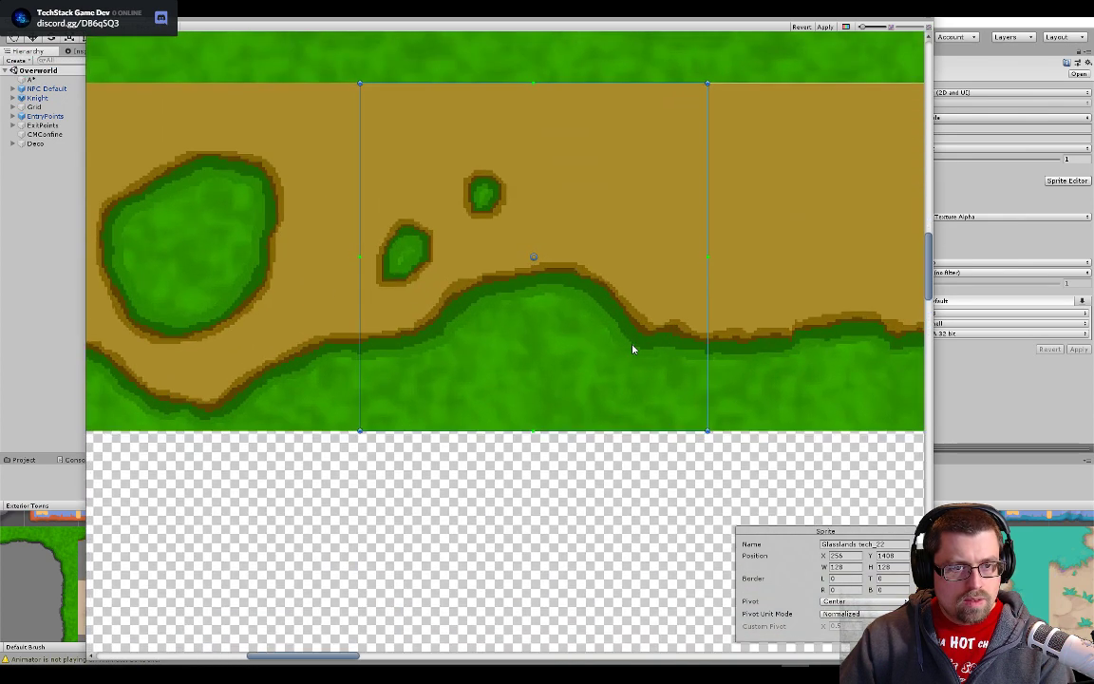
{"action": "left_click", "coordinate": [592, 497]}
- Move slice Glasslands tech_21 onto the upper block's bottom border tile with the large round grass patch
{"action": "scroll", "coordinate": [335, 435], "scroll_direction": "down", "scroll_amount": 4}
{"action": "left_click_drag", "start_coordinate": [328, 235], "coordinate": [719, 344]}
{"action": "left_click", "coordinate": [502, 190]}
{"action": "left_click_drag", "start_coordinate": [505, 193], "coordinate": [684, 300]}
{"action": "scroll", "coordinate": [684, 302], "scroll_direction": "up", "scroll_amount": 3}
{"action": "scroll", "coordinate": [227, 276], "scroll_direction": "down", "scroll_amount": 5}
- Move slice Glasslands tech_20 onto the upper block's bottom-left corner tile, at X 128, Y 1280, and check its edges
{"action": "left_click_drag", "start_coordinate": [227, 276], "coordinate": [532, 337]}
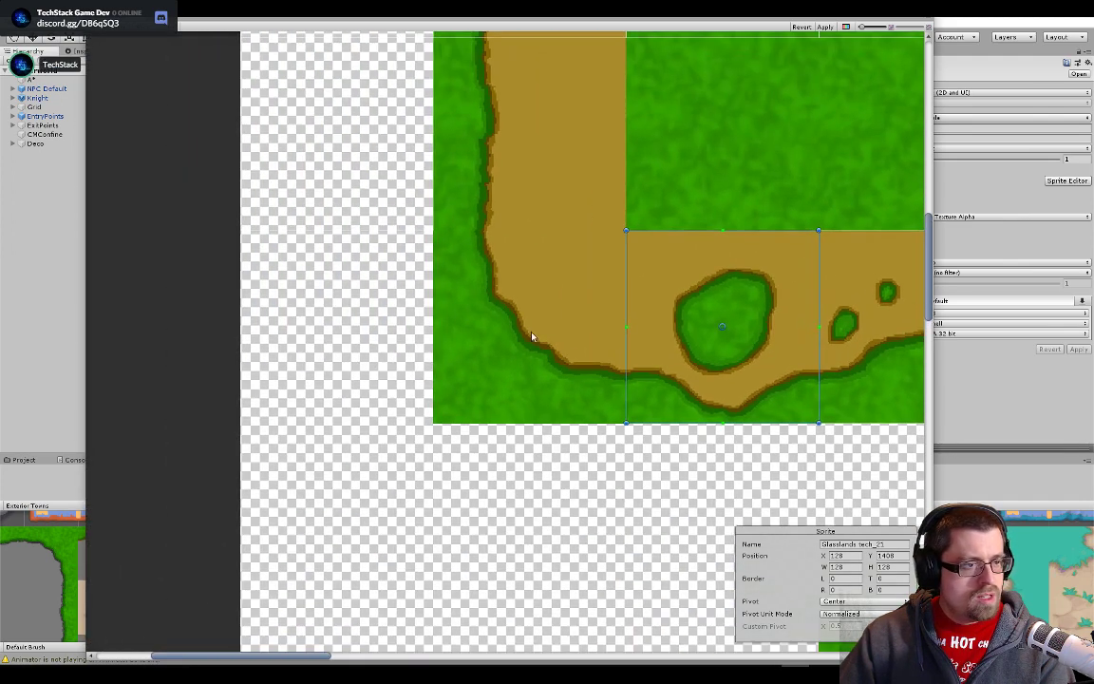
{"action": "left_click", "coordinate": [352, 179]}
{"action": "left_click_drag", "start_coordinate": [390, 195], "coordinate": [583, 385]}
{"action": "scroll", "coordinate": [645, 460], "scroll_direction": "up", "scroll_amount": 2}
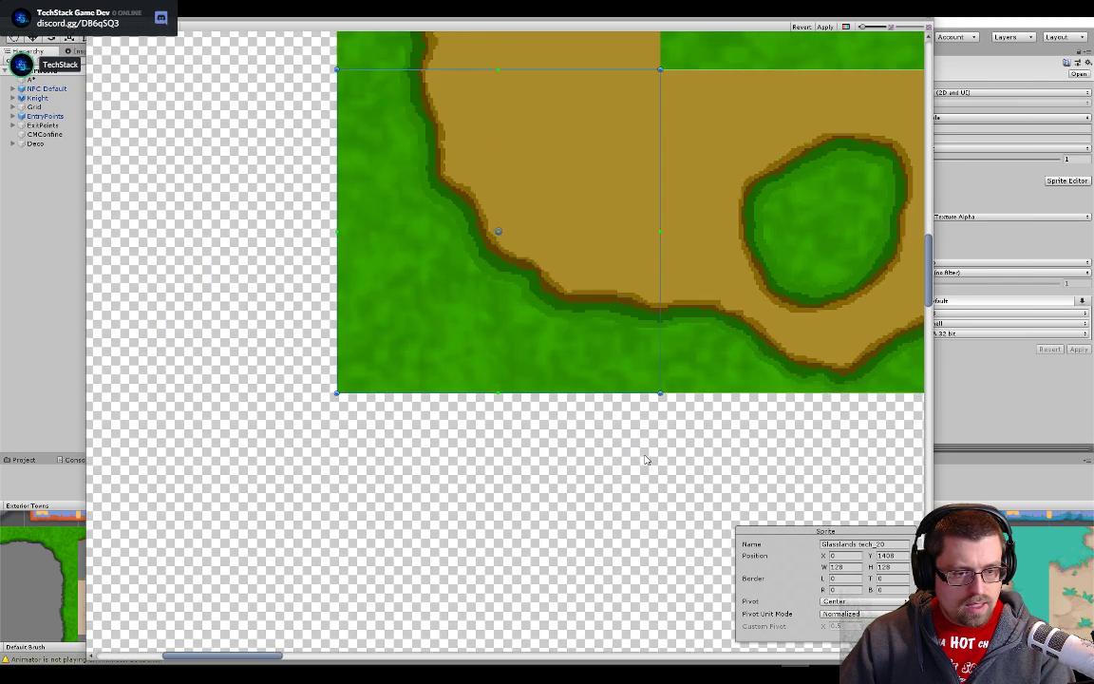
{"action": "scroll", "coordinate": [645, 459], "scroll_direction": "up", "scroll_amount": 2}
{"action": "scroll", "coordinate": [650, 355], "scroll_direction": "up", "scroll_amount": 2}
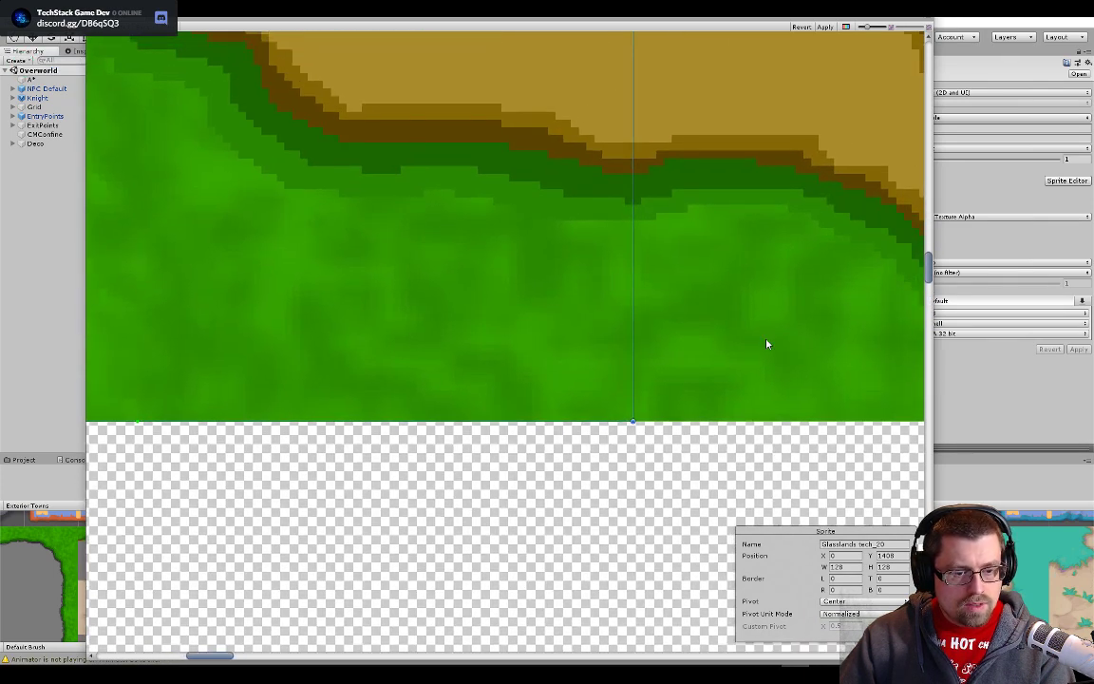
{"action": "left_click", "coordinate": [645, 486]}
{"action": "scroll", "coordinate": [437, 356], "scroll_direction": "down", "scroll_amount": 3}
{"action": "scroll", "coordinate": [395, 349], "scroll_direction": "up", "scroll_amount": 3}
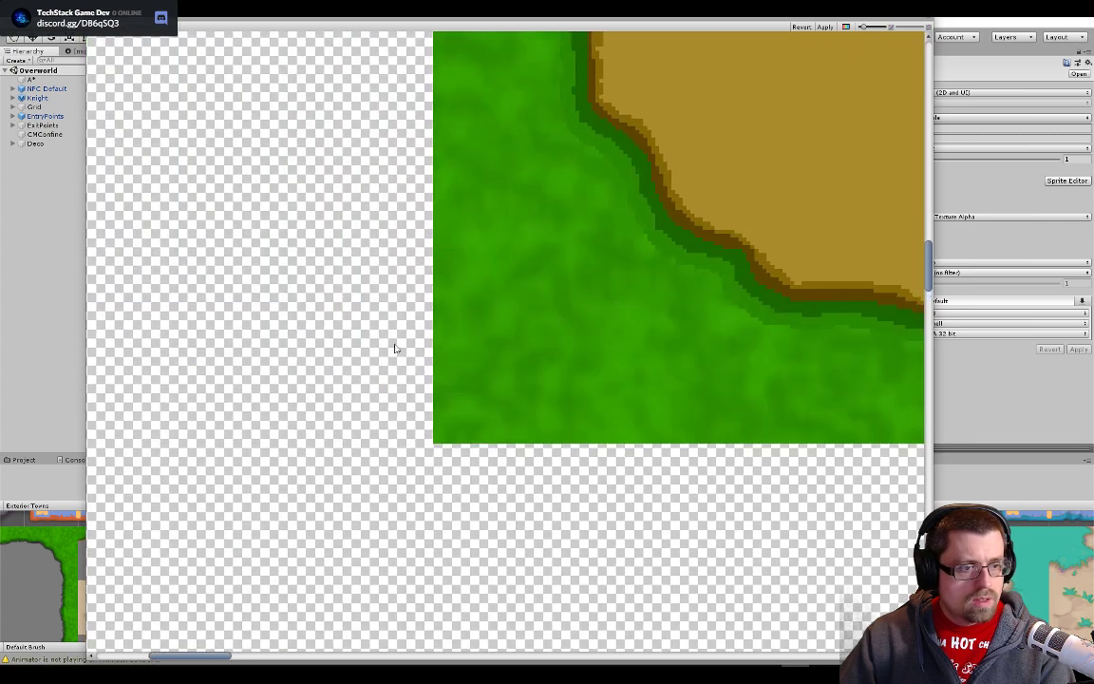
{"action": "left_click", "coordinate": [439, 348]}
{"action": "scroll", "coordinate": [427, 314], "scroll_direction": "up", "scroll_amount": 3}
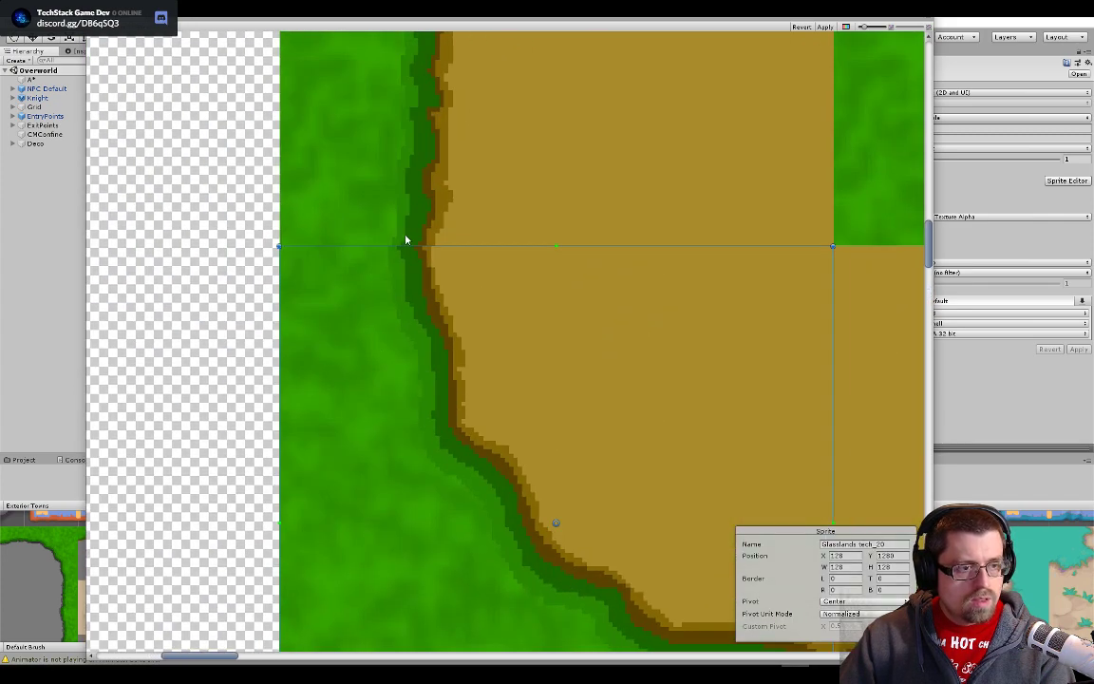
- Move slice Glasslands tech_19 onto the right border tile with the large round grass patch, flush with the block's outer edge
{"action": "scroll", "coordinate": [418, 228], "scroll_direction": "down", "scroll_amount": 2}
{"action": "scroll", "coordinate": [428, 219], "scroll_direction": "down", "scroll_amount": 4}
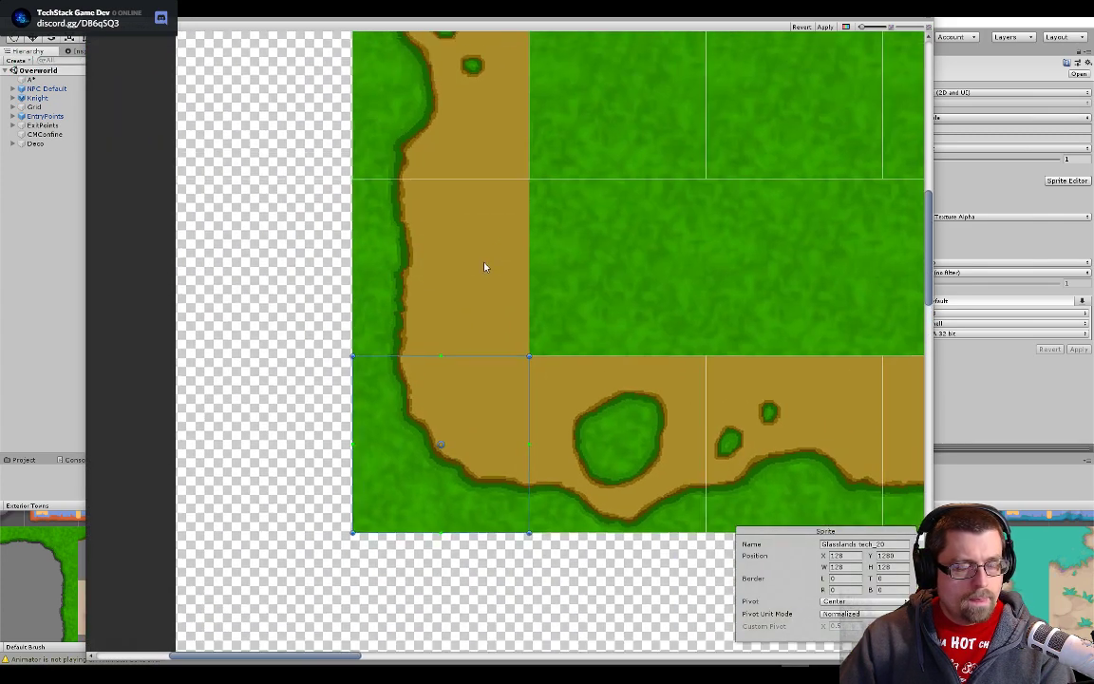
{"action": "left_click_drag", "start_coordinate": [651, 319], "coordinate": [272, 297]}
{"action": "left_click_drag", "start_coordinate": [545, 277], "coordinate": [450, 322]}
{"action": "left_click_drag", "start_coordinate": [513, 201], "coordinate": [688, 369]}
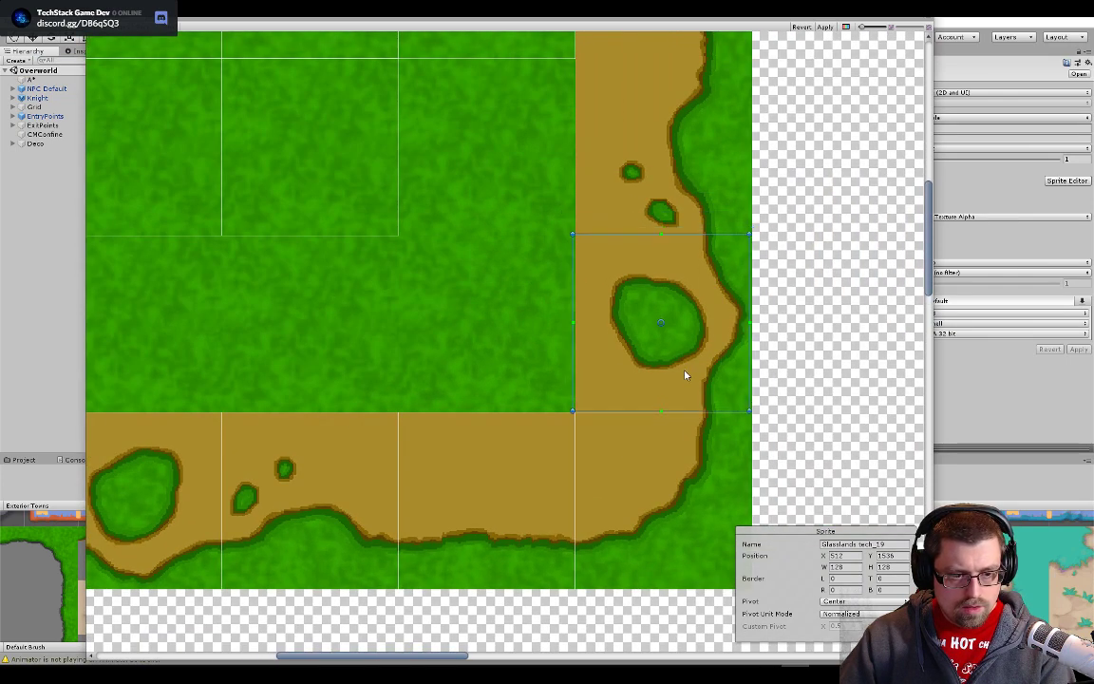
{"action": "scroll", "coordinate": [686, 377], "scroll_direction": "up", "scroll_amount": 5}
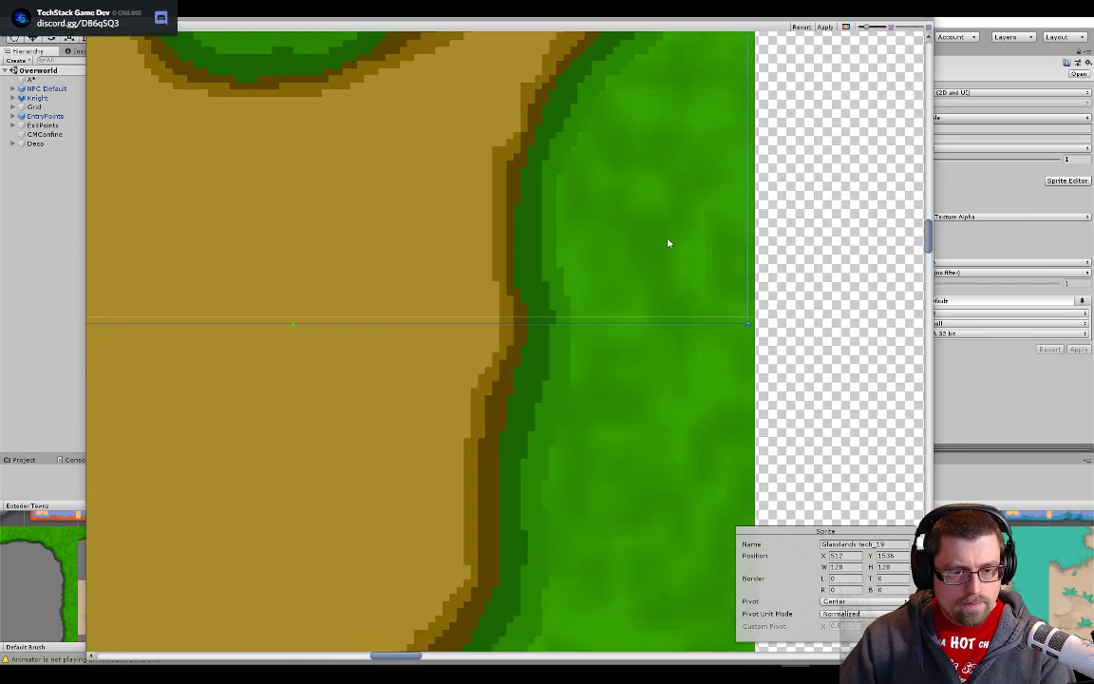
{"action": "left_click_drag", "start_coordinate": [664, 234], "coordinate": [672, 227]}
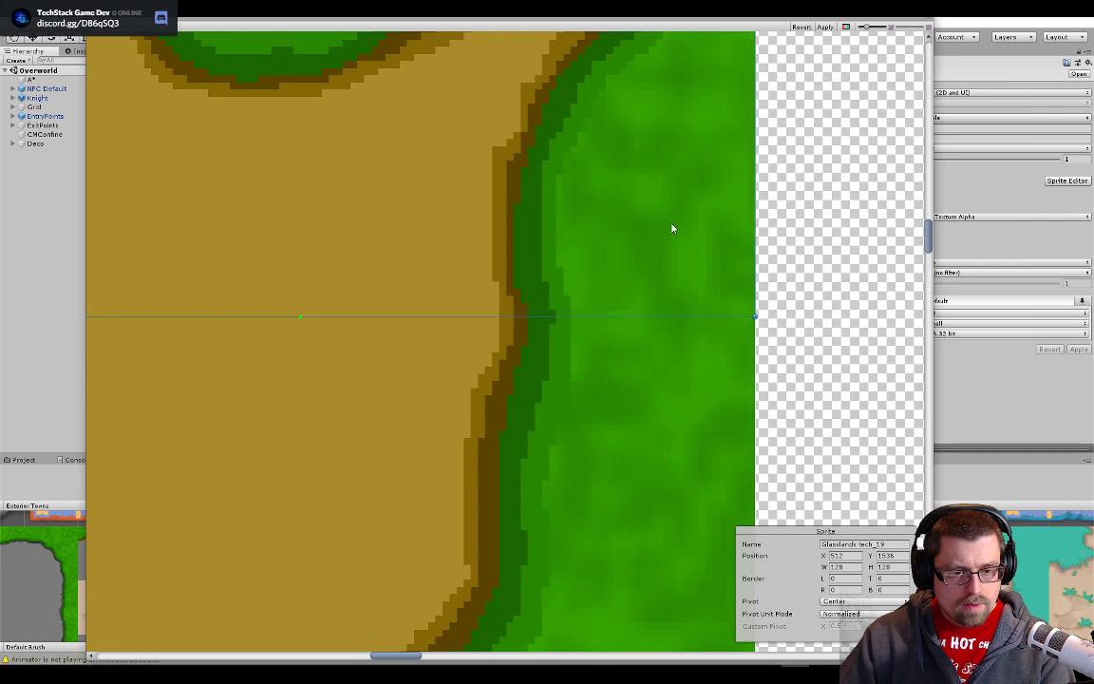
- Move slice Glasslands tech_18 onto the rightmost plain grass tile in the bottom row of the block's interior
{"action": "scroll", "coordinate": [575, 238], "scroll_direction": "down", "scroll_amount": 6}
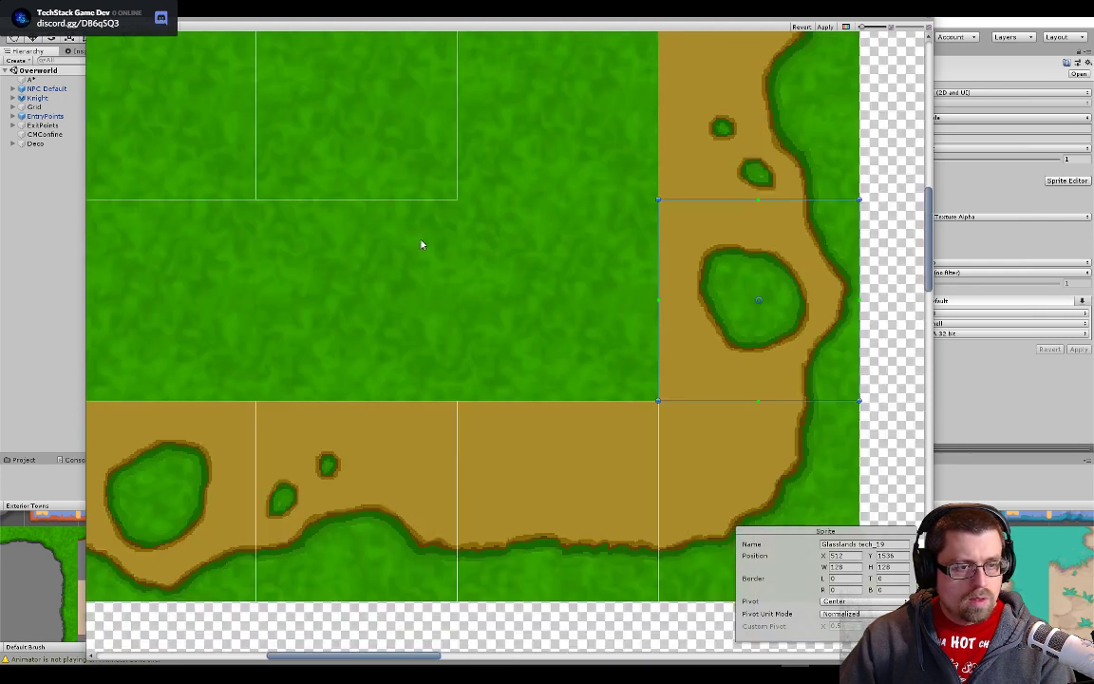
{"action": "left_click", "coordinate": [484, 268]}
{"action": "left_click_drag", "start_coordinate": [484, 268], "coordinate": [595, 367]}
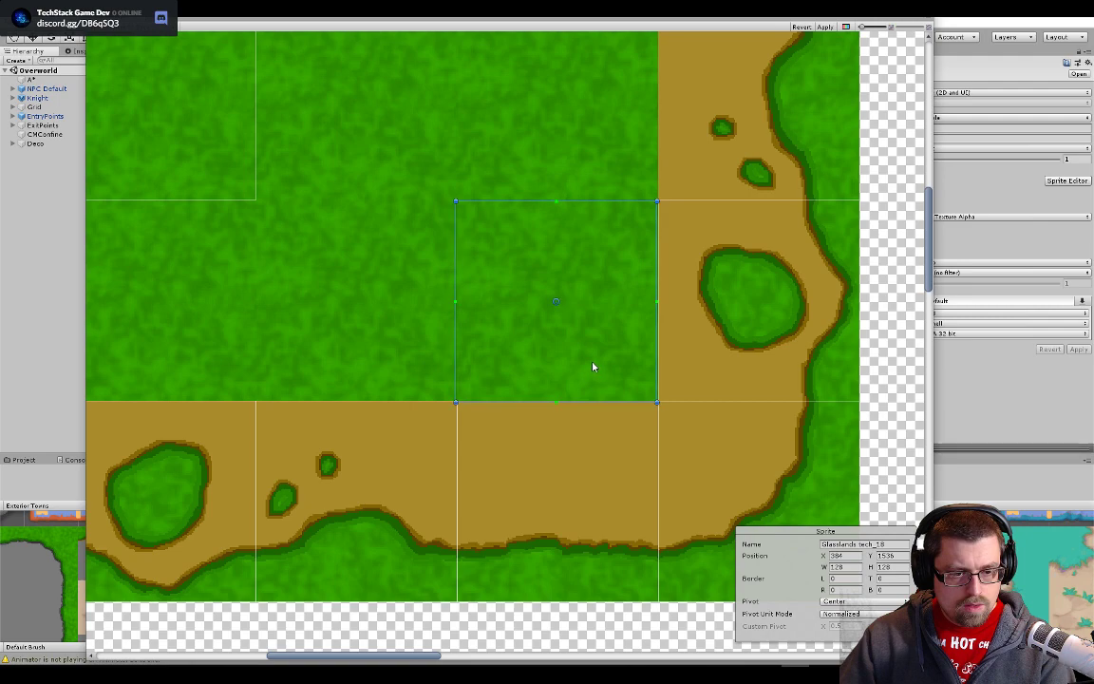
{"action": "scroll", "coordinate": [606, 408], "scroll_direction": "up", "scroll_amount": 2}
{"action": "scroll", "coordinate": [617, 418], "scroll_direction": "up", "scroll_amount": 2}
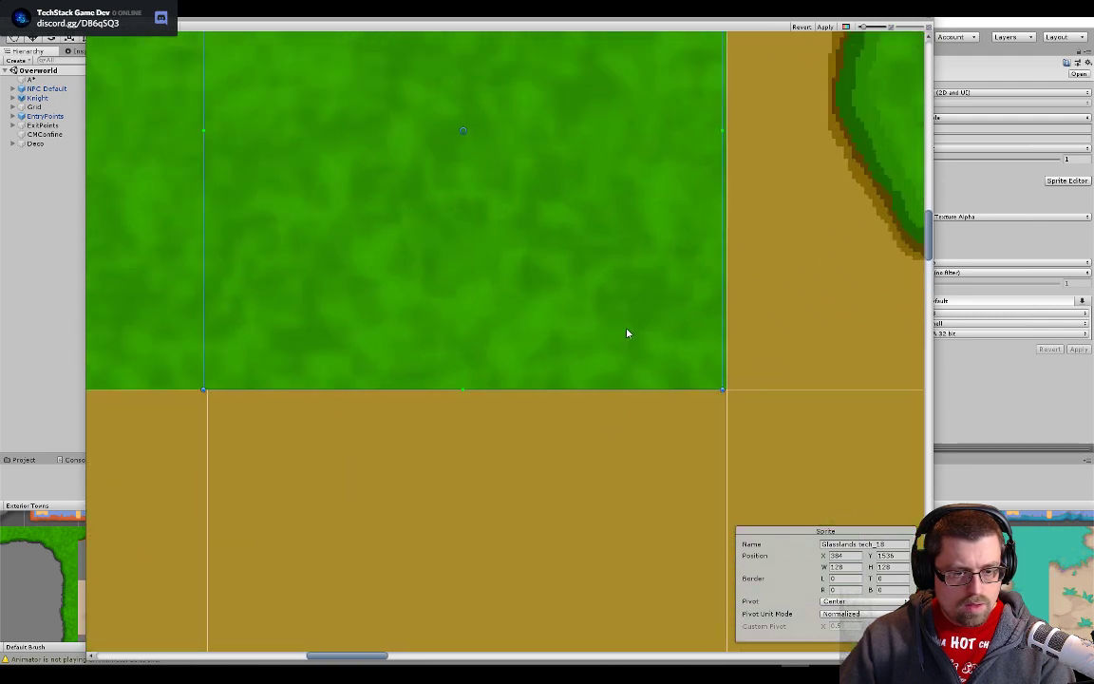
- Move slice Glasslands tech_17 onto the middle plain grass tile in the bottom row of the block's interior
{"action": "scroll", "coordinate": [549, 320], "scroll_direction": "down", "scroll_amount": 3}
{"action": "left_click_drag", "start_coordinate": [378, 303], "coordinate": [622, 376]}
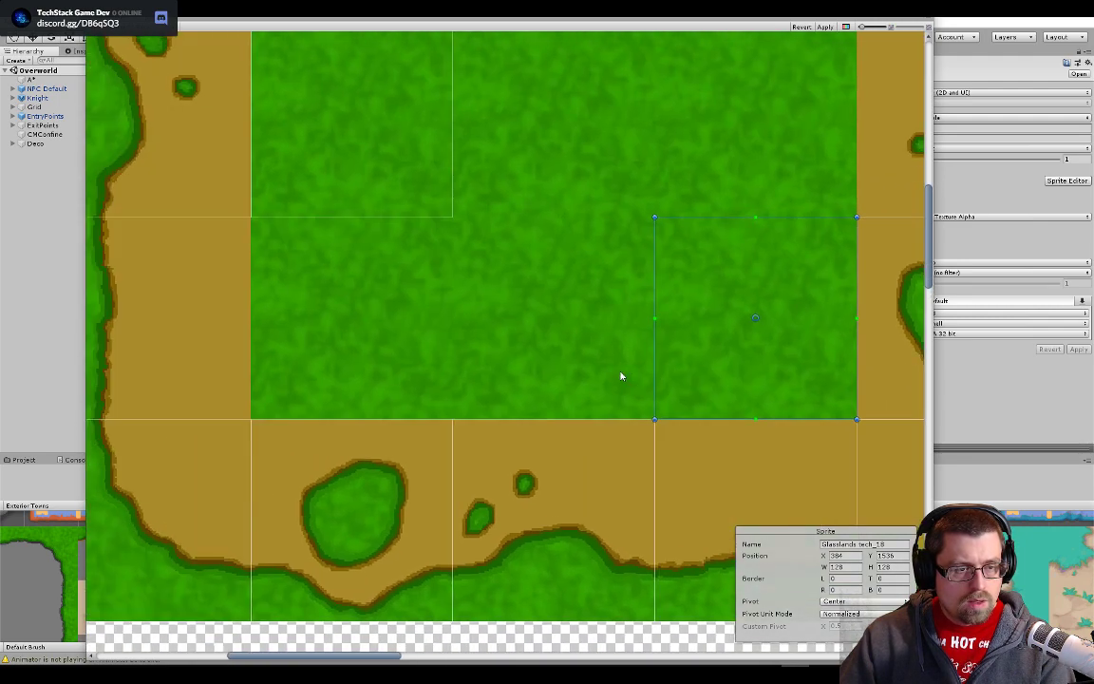
{"action": "left_click", "coordinate": [567, 330]}
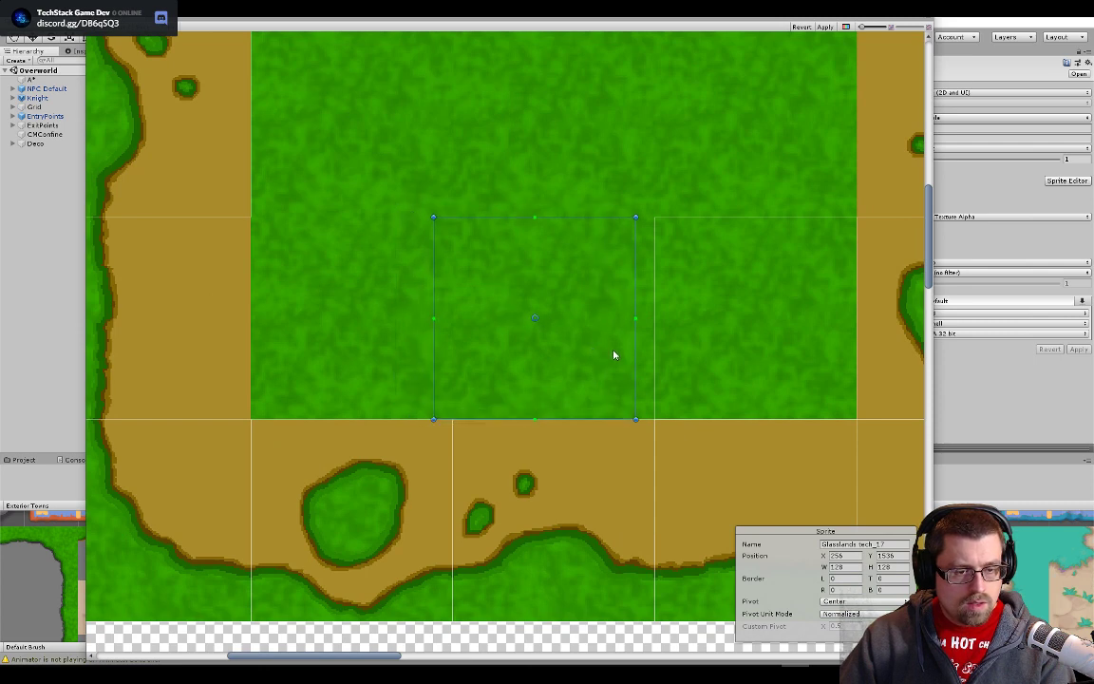
{"action": "left_click_drag", "start_coordinate": [629, 355], "coordinate": [629, 356]}
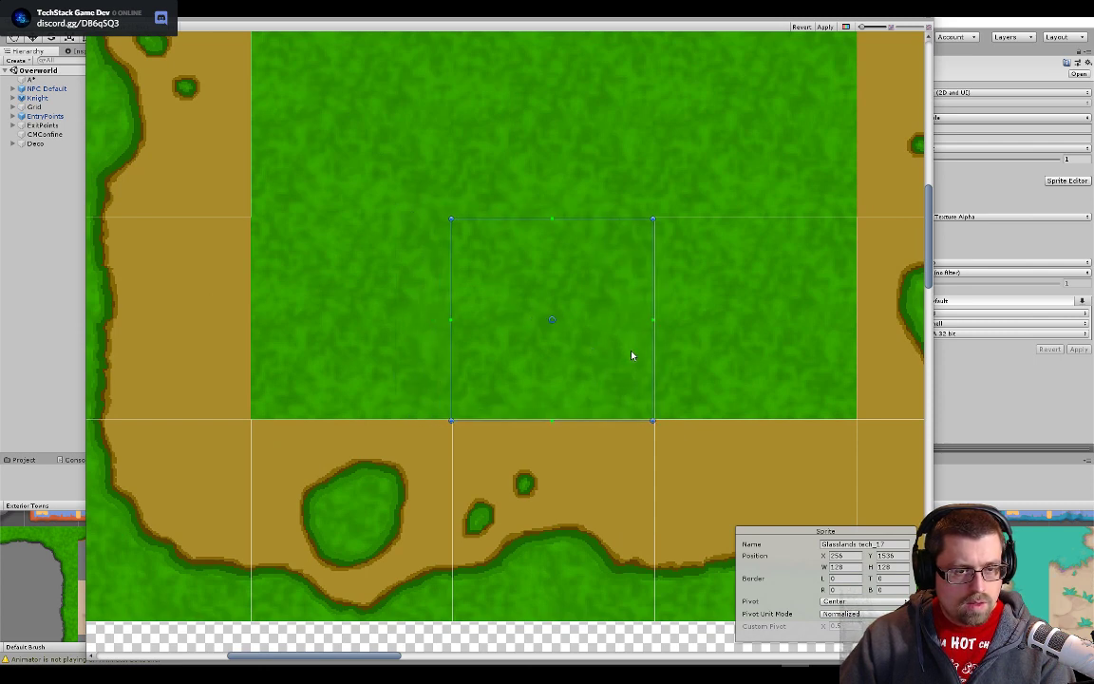
{"action": "scroll", "coordinate": [634, 359], "scroll_direction": "up", "scroll_amount": 2}
{"action": "scroll", "coordinate": [641, 386], "scroll_direction": "up", "scroll_amount": 2}
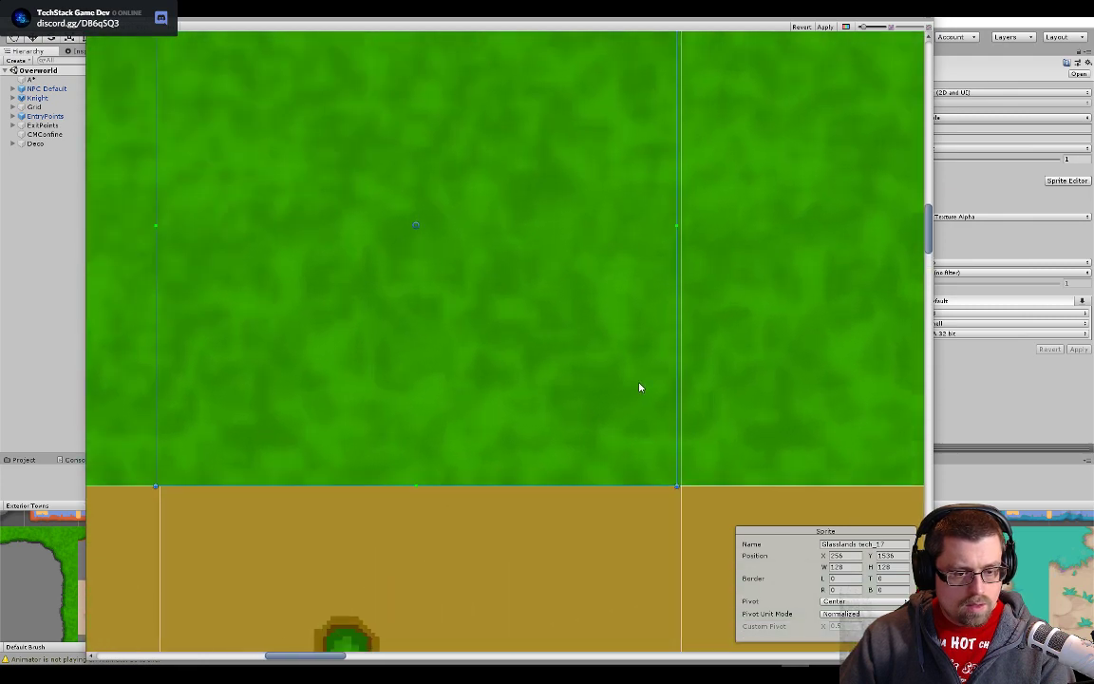
- Move slice Glasslands tech_16 onto the leftmost plain grass tile in the interior's bottom row, flush with the dirt edges
{"action": "scroll", "coordinate": [571, 375], "scroll_direction": "down", "scroll_amount": 8}
{"action": "left_click_drag", "start_coordinate": [372, 342], "coordinate": [618, 401]}
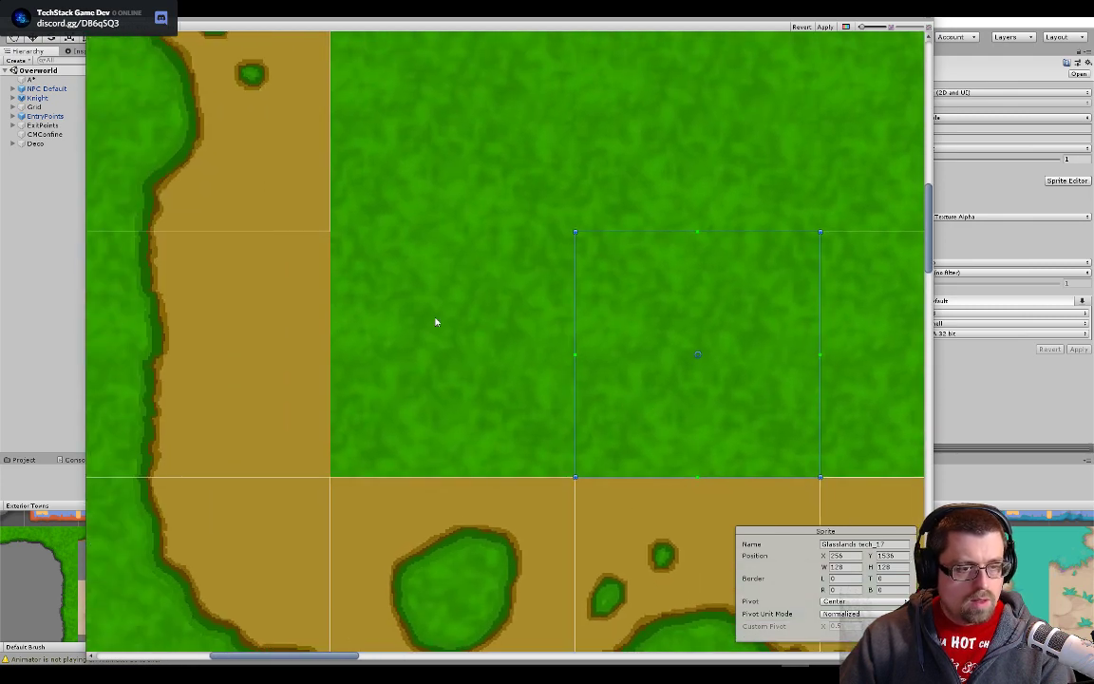
{"action": "left_click", "coordinate": [300, 191]}
{"action": "left_click_drag", "start_coordinate": [300, 191], "coordinate": [533, 425]}
{"action": "scroll", "coordinate": [535, 424], "scroll_direction": "up", "scroll_amount": 2}
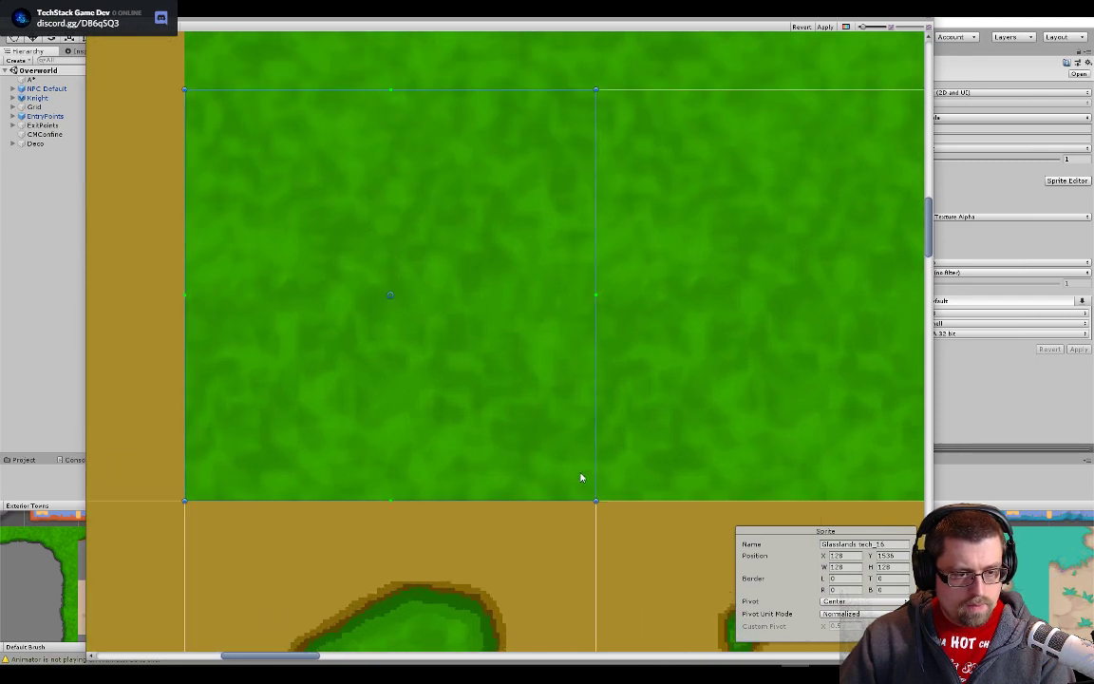
{"action": "scroll", "coordinate": [580, 478], "scroll_direction": "up", "scroll_amount": 2}
- Move slice Glasslands tech_15 onto the left border tile just above the bottom-left corner, aligned with the neighbouring slices
{"action": "scroll", "coordinate": [580, 477], "scroll_direction": "down", "scroll_amount": 4}
{"action": "left_click_drag", "start_coordinate": [318, 379], "coordinate": [655, 447]}
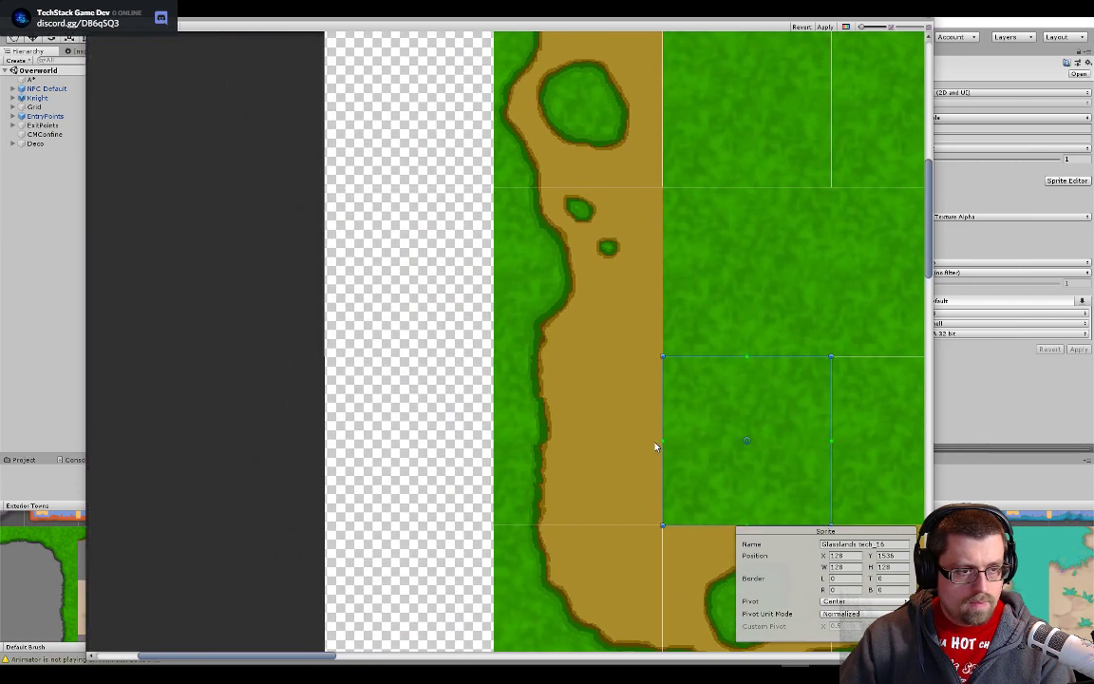
{"action": "left_click_drag", "start_coordinate": [746, 440], "coordinate": [579, 438]}
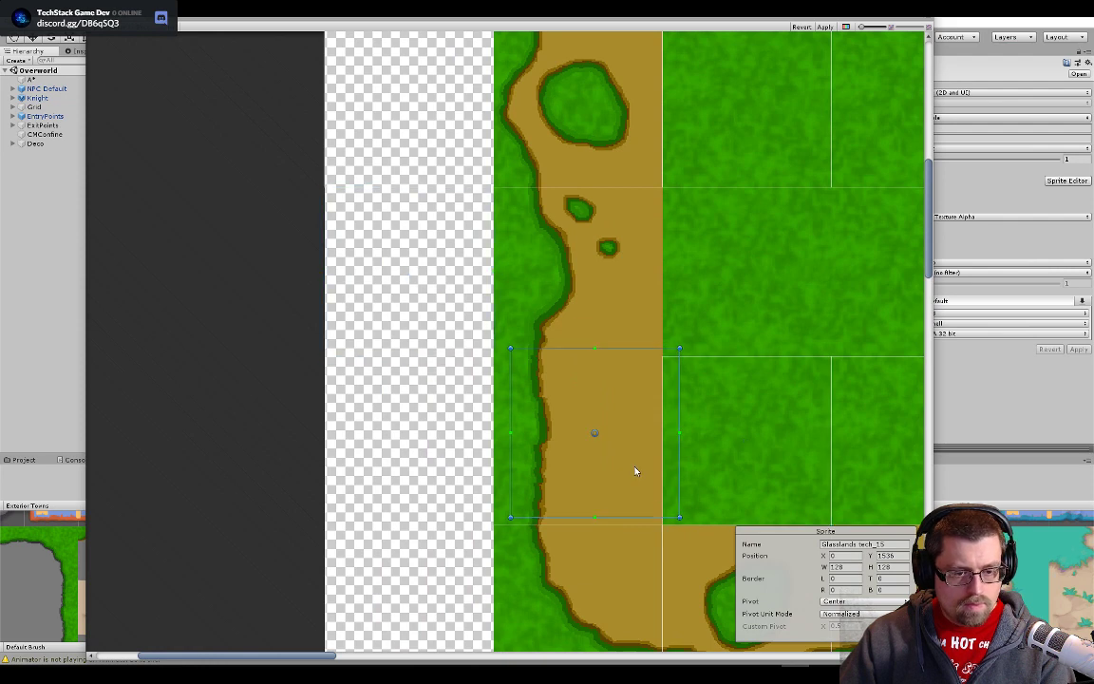
{"action": "left_click_drag", "start_coordinate": [618, 476], "coordinate": [615, 478]}
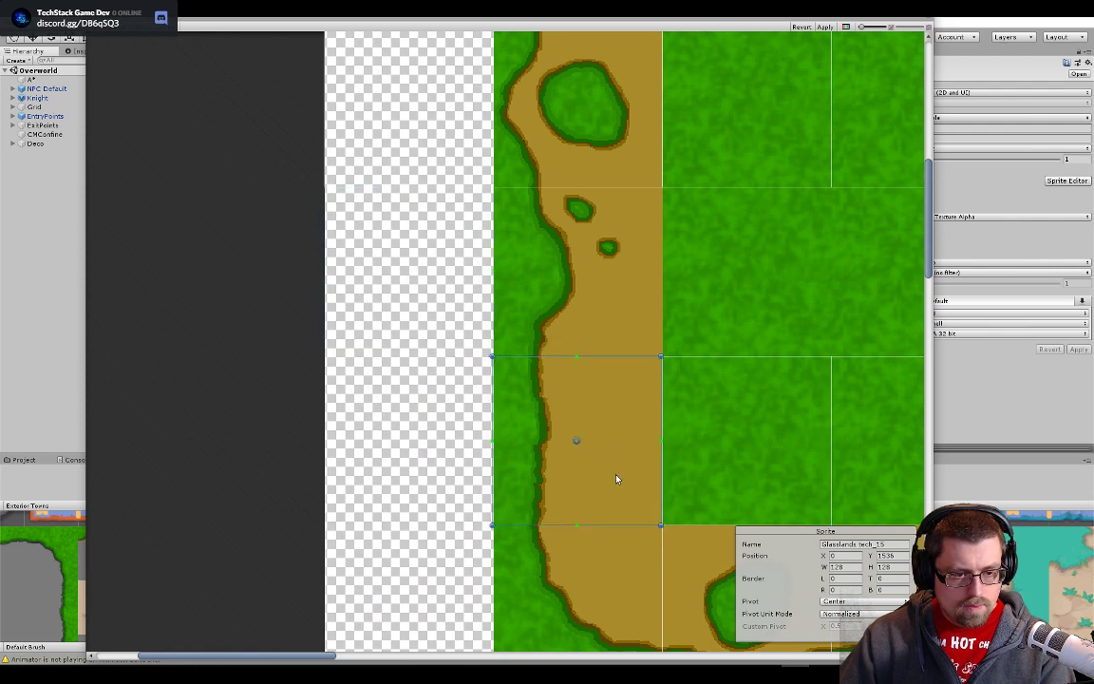
{"action": "scroll", "coordinate": [642, 510], "scroll_direction": "up", "scroll_amount": 5}
{"action": "scroll", "coordinate": [570, 399], "scroll_direction": "up", "scroll_amount": 4}
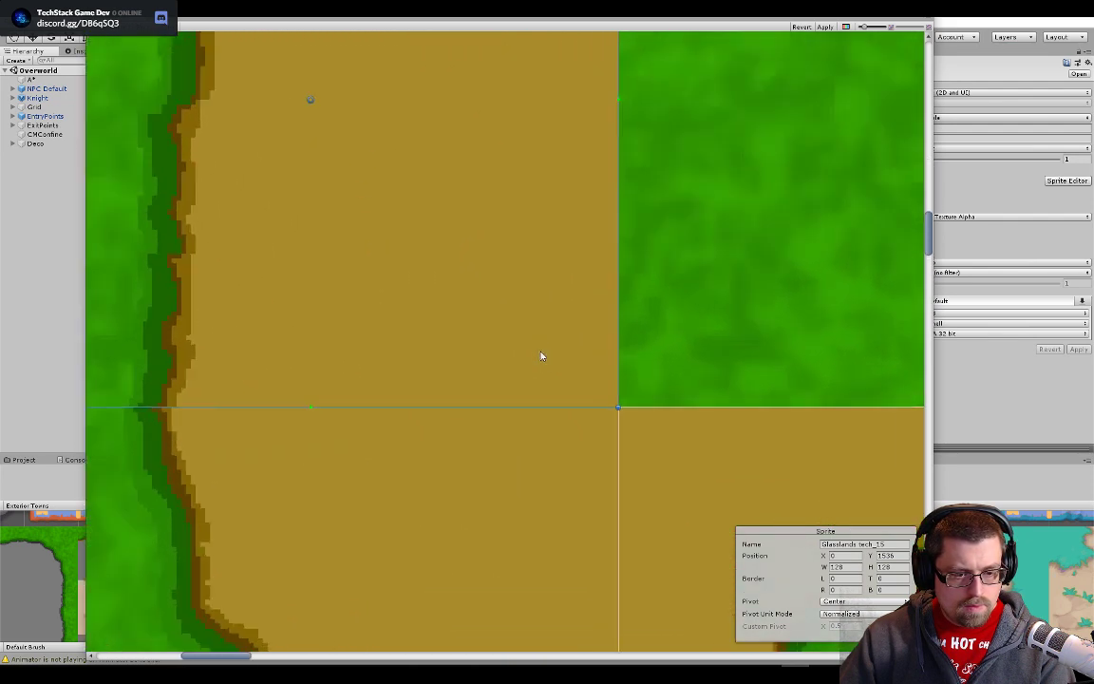
{"action": "scroll", "coordinate": [616, 403], "scroll_direction": "up", "scroll_amount": 2}
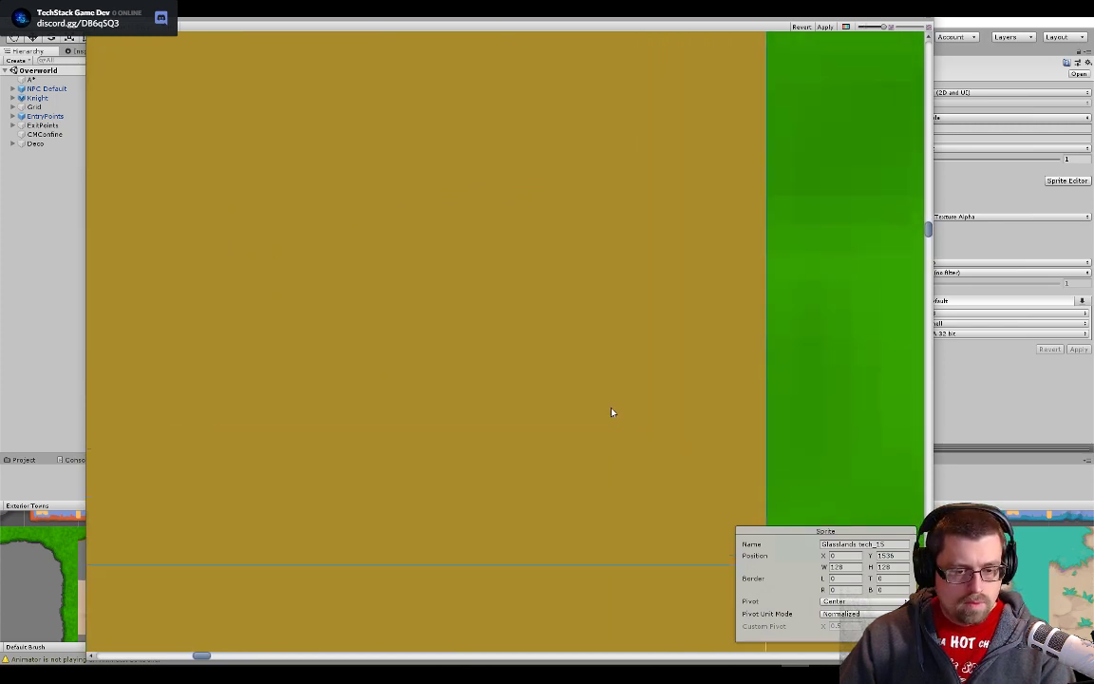
- Move slice Glasslands tech_14 onto the right border tile with the two small grass spots, flush with the block's outer edge
{"action": "scroll", "coordinate": [612, 380], "scroll_direction": "down", "scroll_amount": 5}
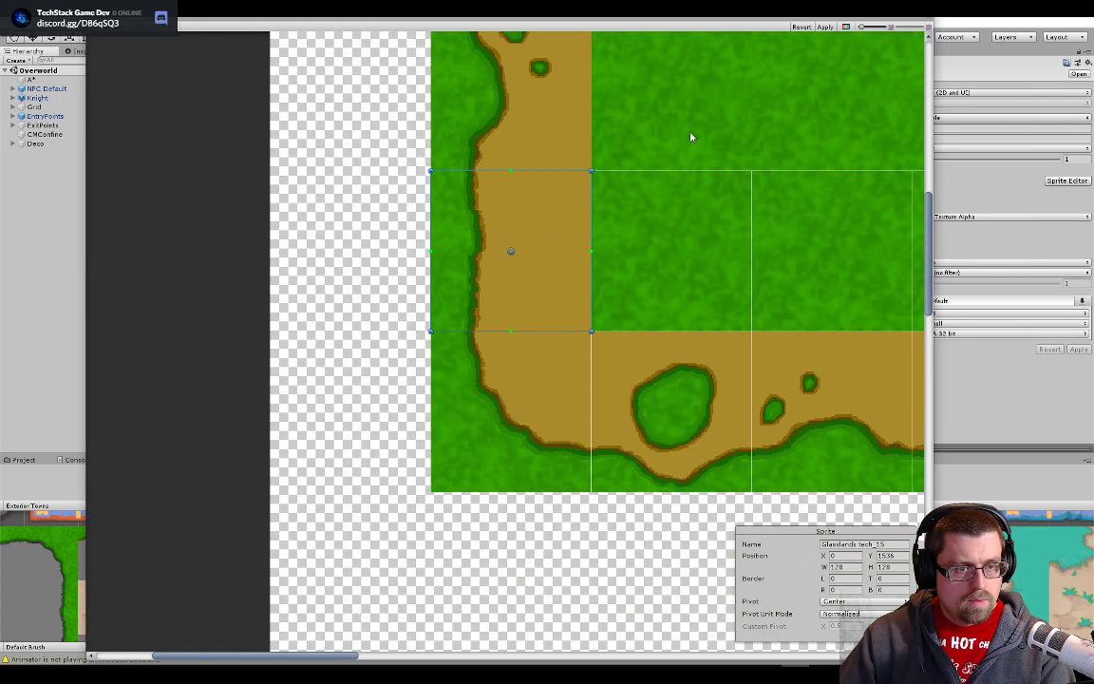
{"action": "left_click_drag", "start_coordinate": [690, 134], "coordinate": [371, 412]}
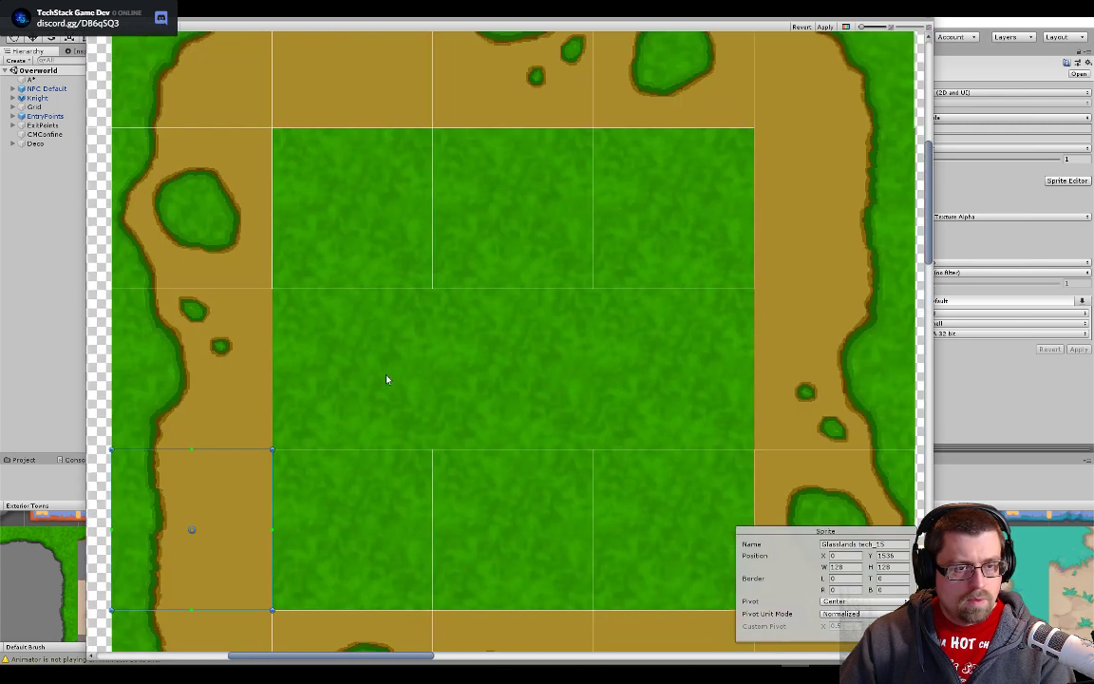
{"action": "left_click_drag", "start_coordinate": [587, 347], "coordinate": [307, 381]}
{"action": "mouse_move", "coordinate": [598, 435]}
{"action": "left_mouse_down"}
{"action": "mouse_move", "coordinate": [583, 411]}
{"action": "mouse_move", "coordinate": [596, 454]}
{"action": "mouse_move", "coordinate": [585, 430]}
{"action": "left_mouse_up"}
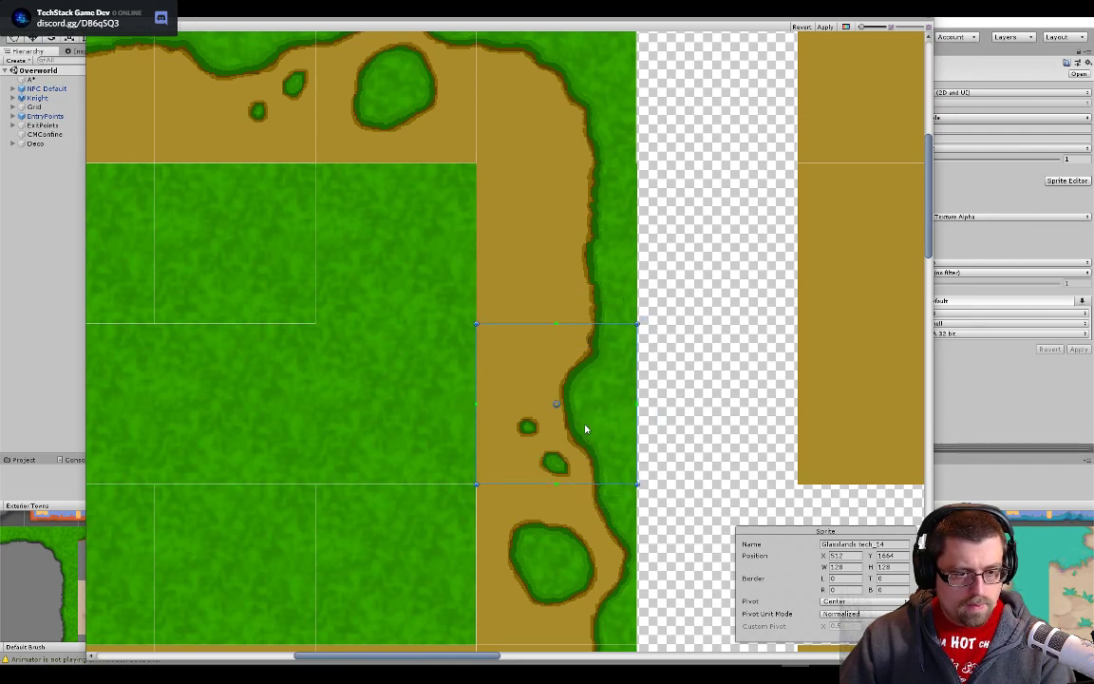
{"action": "scroll", "coordinate": [620, 481], "scroll_direction": "up", "scroll_amount": 5}
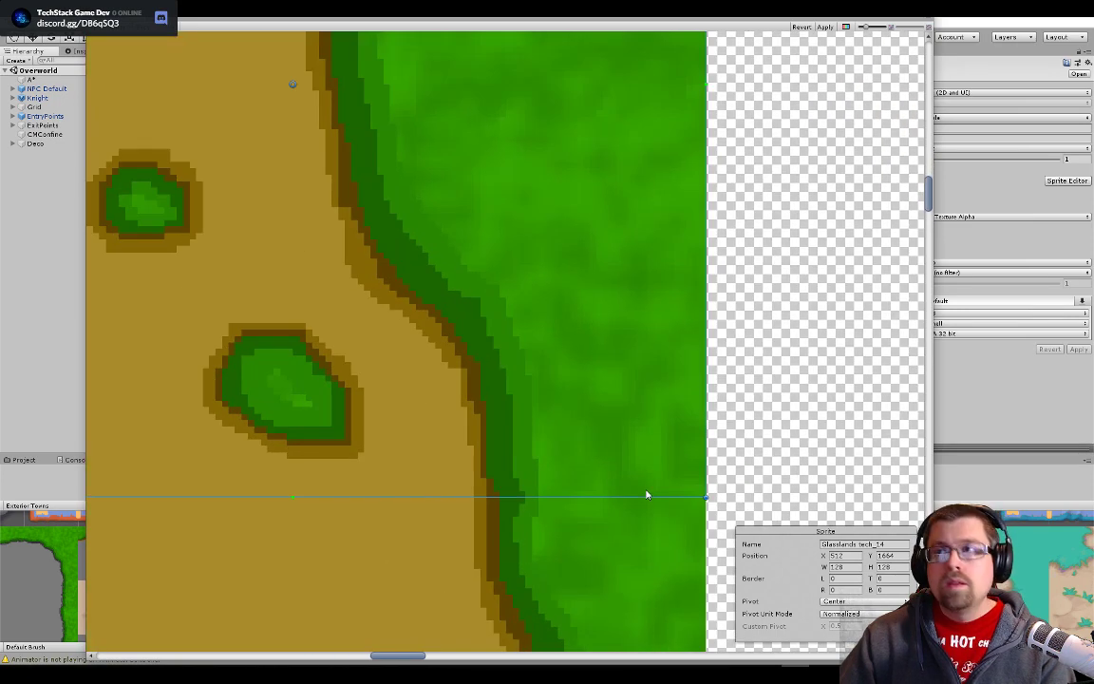
{"action": "scroll", "coordinate": [613, 470], "scroll_direction": "up", "scroll_amount": 4}
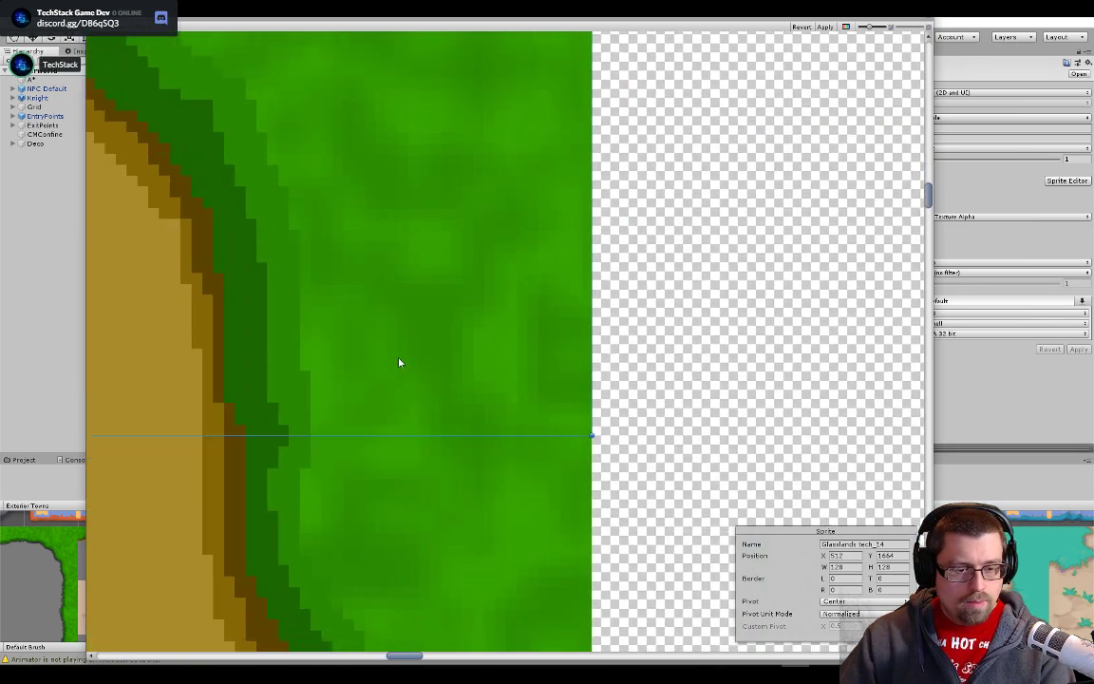
{"action": "scroll", "coordinate": [518, 398], "scroll_direction": "up", "scroll_amount": 3}
{"action": "scroll", "coordinate": [522, 341], "scroll_direction": "down", "scroll_amount": 6}
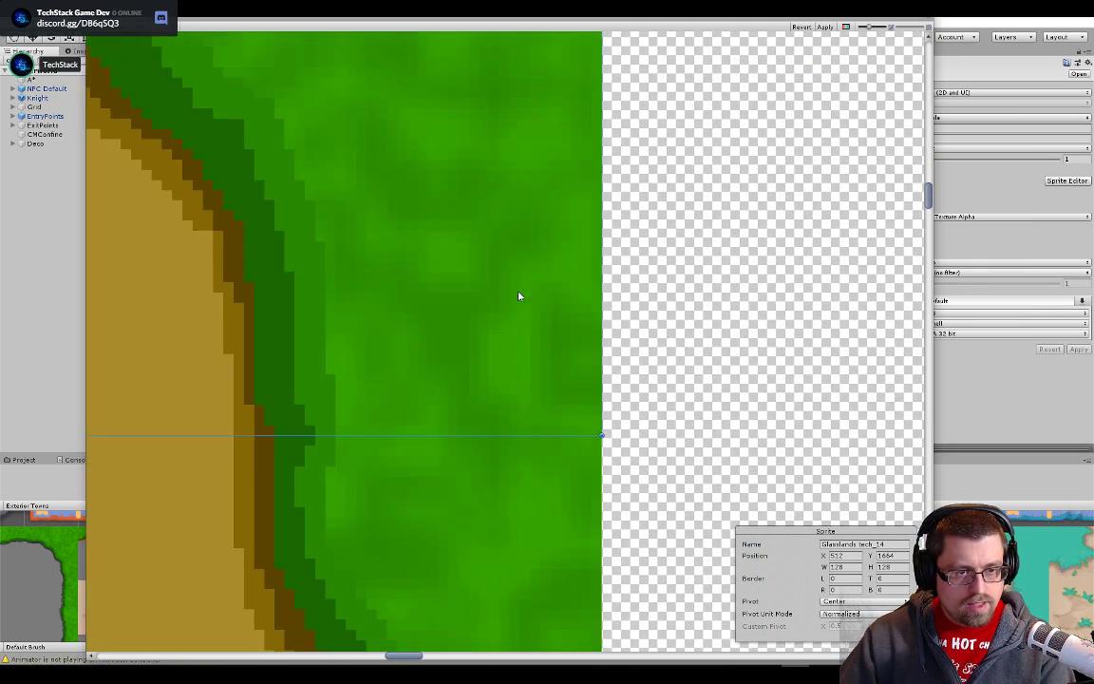
- Move slice Glasslands tech_13 onto the rightmost plain grass tile in the interior's middle row, flush with the neighbouring slices
{"action": "scroll", "coordinate": [454, 354], "scroll_direction": "up", "scroll_amount": 8}
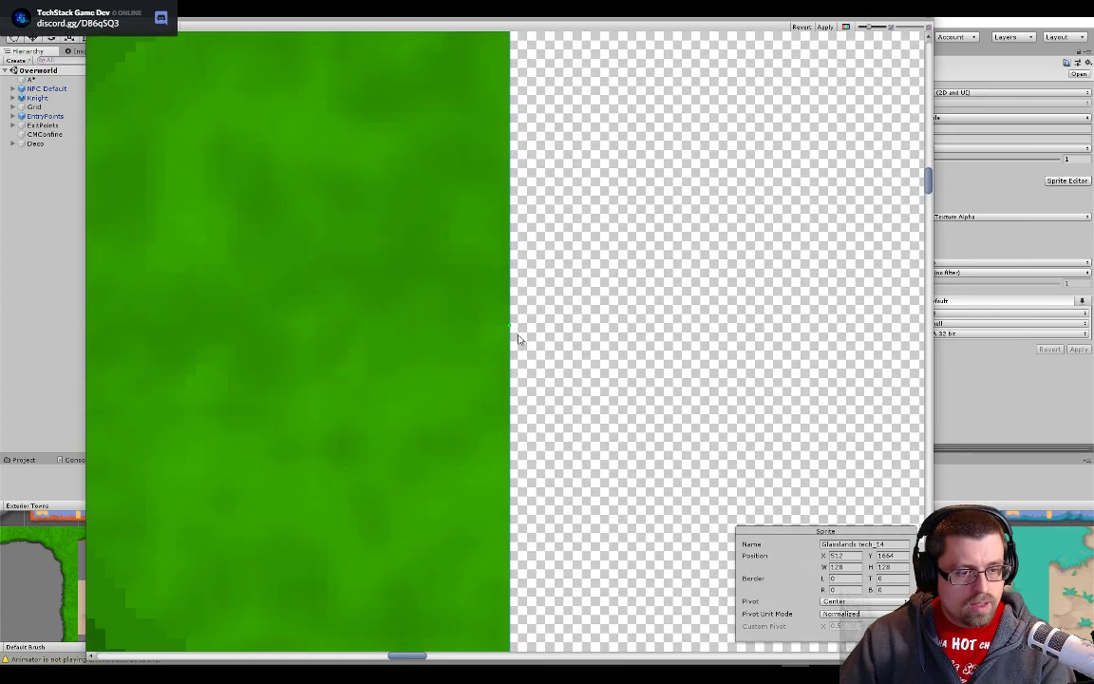
{"action": "scroll", "coordinate": [518, 353], "scroll_direction": "down", "scroll_amount": 6}
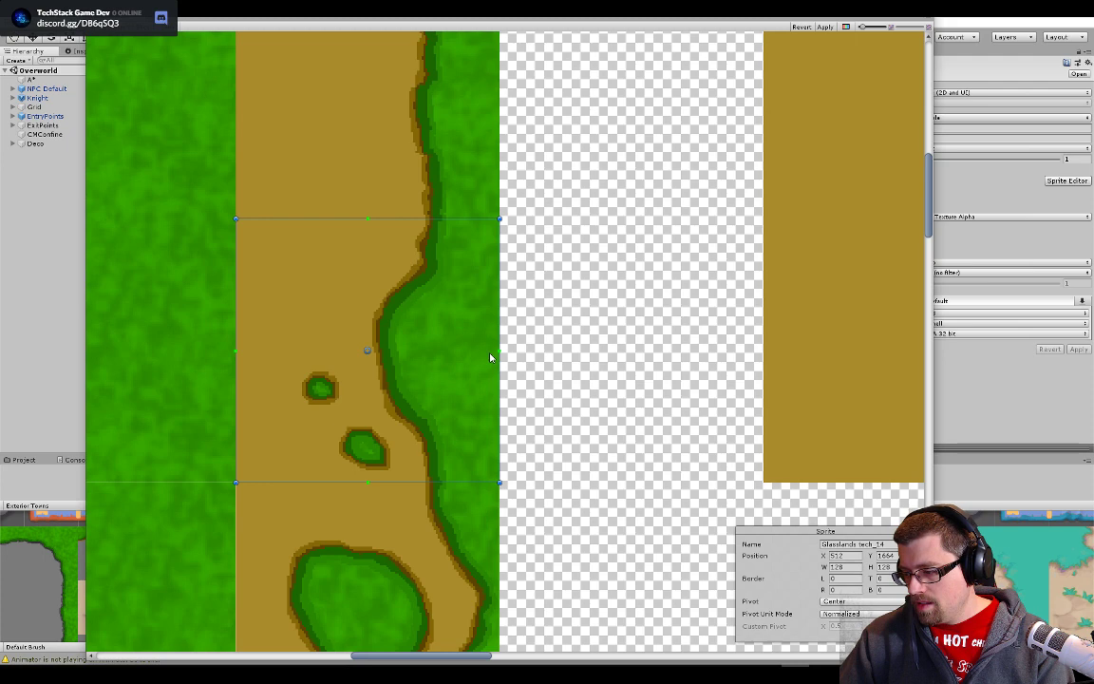
{"action": "left_click_drag", "start_coordinate": [351, 418], "coordinate": [488, 307]}
{"action": "scroll", "coordinate": [337, 370], "scroll_direction": "down", "scroll_amount": 4}
{"action": "left_click_drag", "start_coordinate": [323, 366], "coordinate": [648, 466]}
{"action": "left_click", "coordinate": [467, 251]}
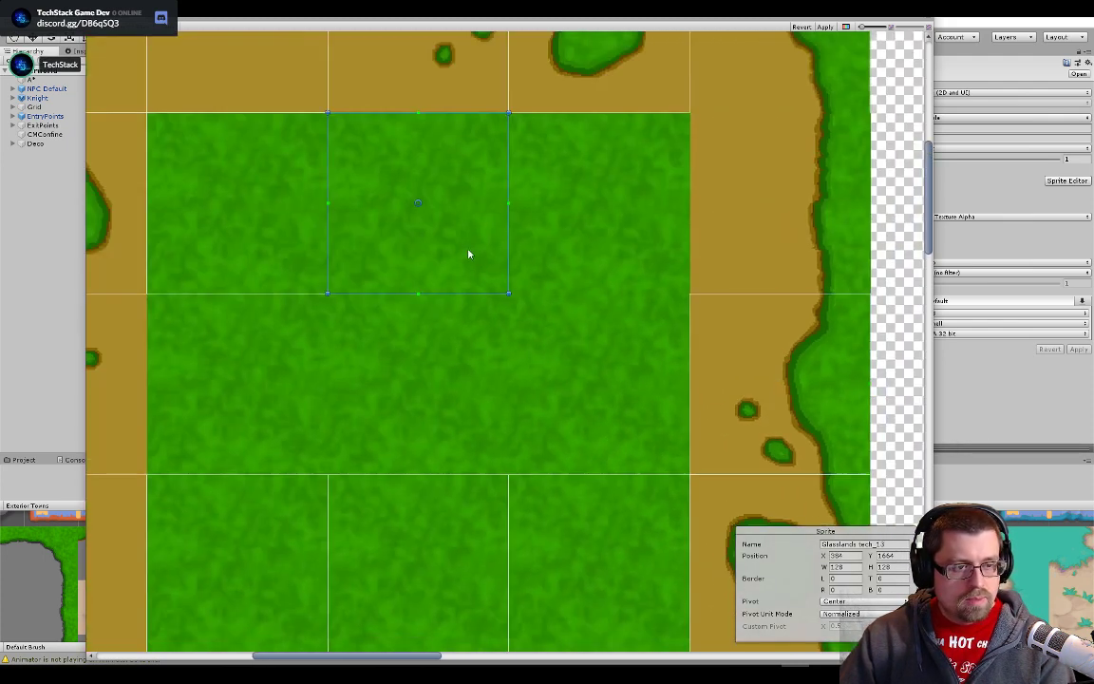
{"action": "left_click_drag", "start_coordinate": [467, 254], "coordinate": [648, 433]}
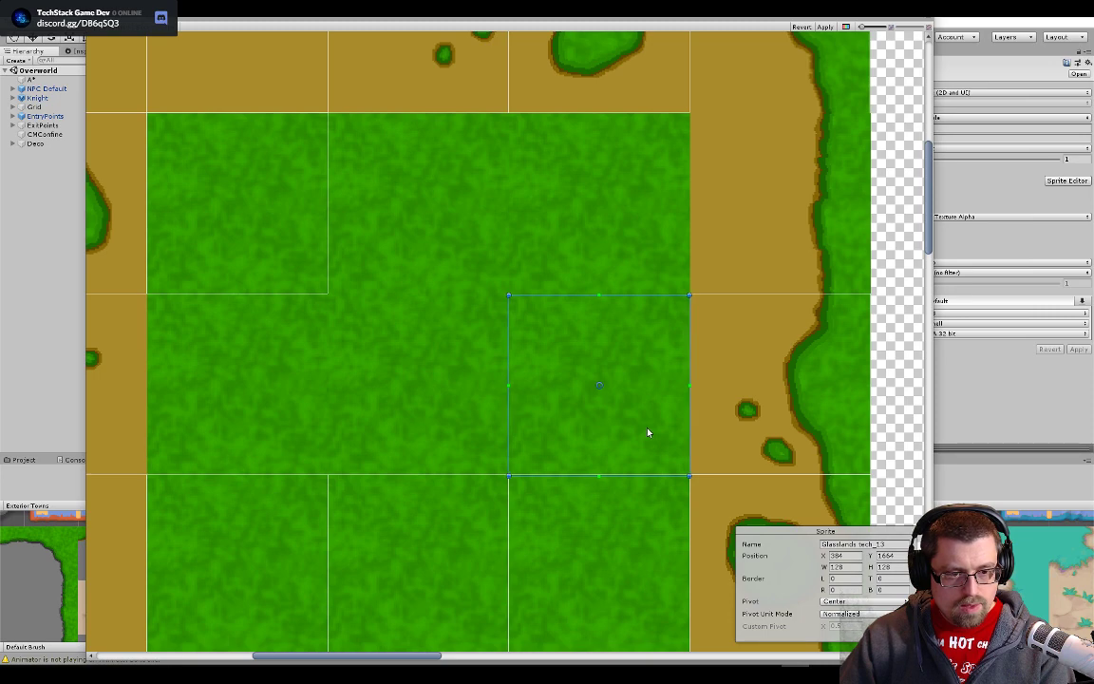
{"action": "scroll", "coordinate": [705, 486], "scroll_direction": "up", "scroll_amount": 5}
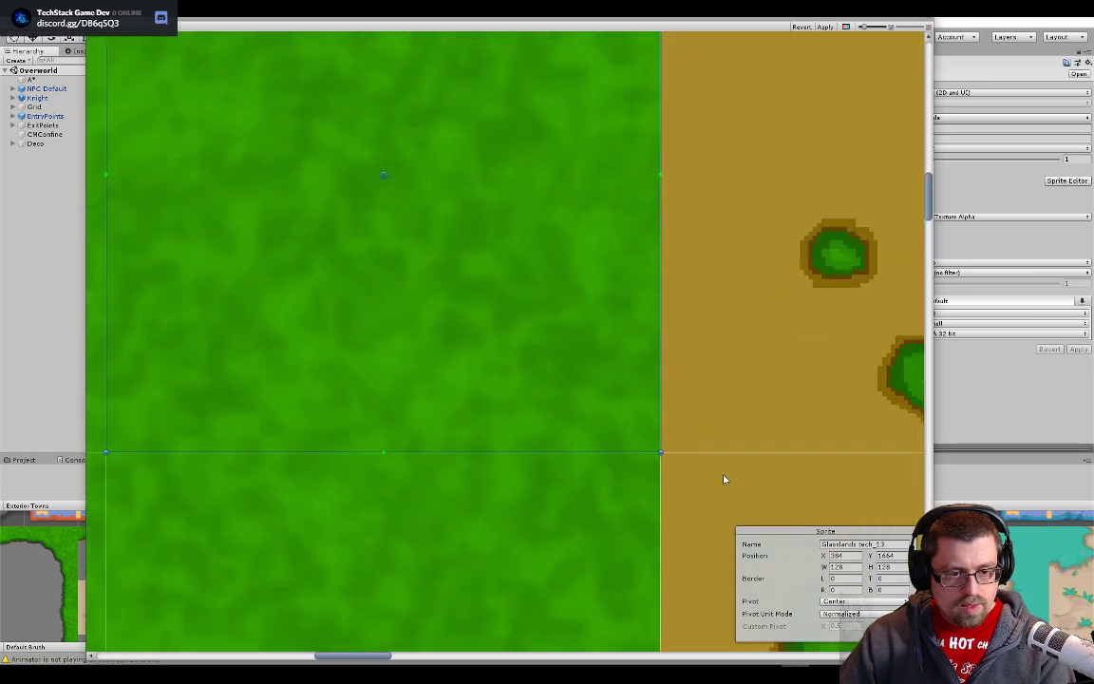
{"action": "scroll", "coordinate": [542, 386], "scroll_direction": "down", "scroll_amount": 6}
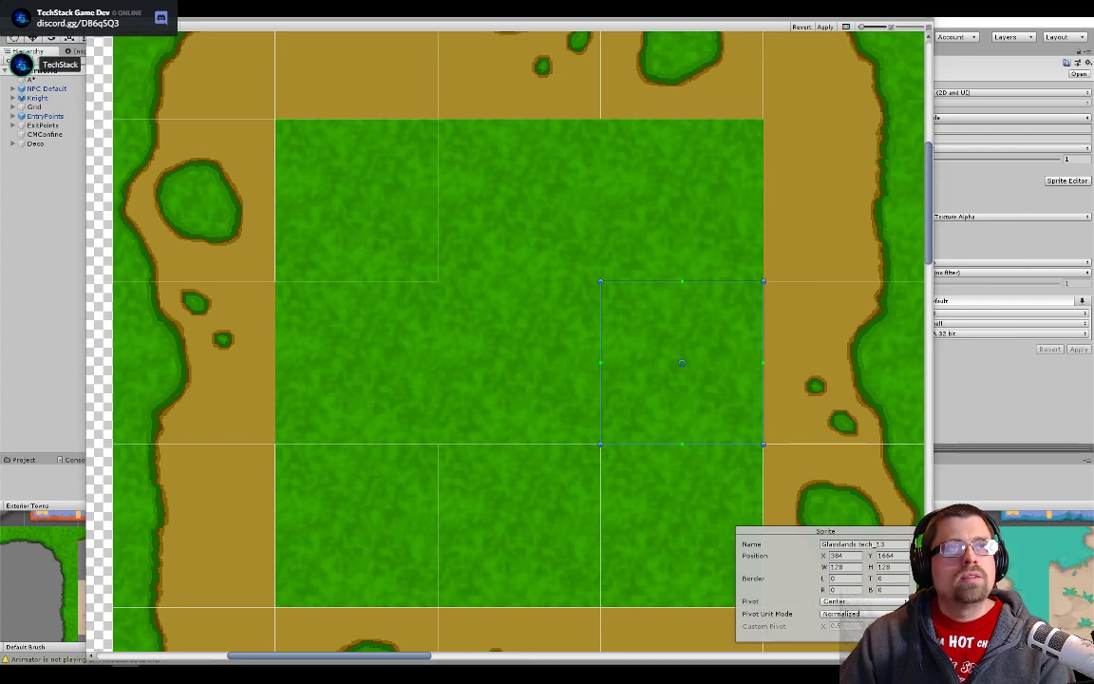
- Move slice Glasslands tech_12 onto the centre grass tile of the block's interior, aligned with the surrounding slice edges
{"action": "scroll", "coordinate": [494, 290], "scroll_direction": "down", "scroll_amount": 3}
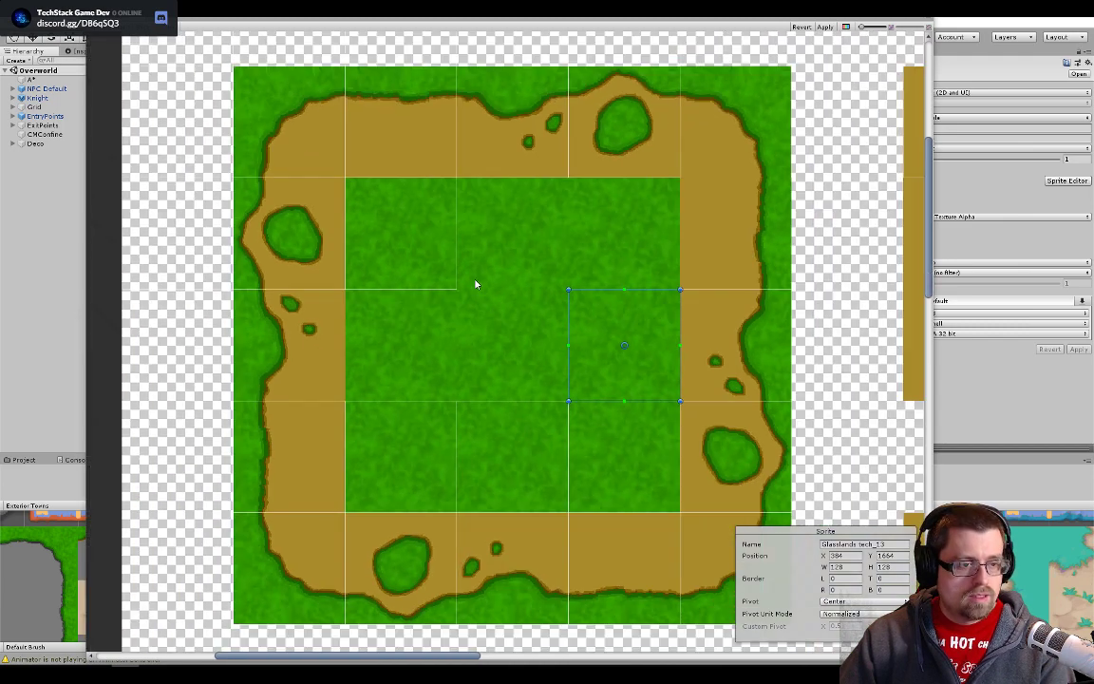
{"action": "scroll", "coordinate": [489, 243], "scroll_direction": "up", "scroll_amount": 1}
{"action": "left_click", "coordinate": [579, 293]}
{"action": "left_click_drag", "start_coordinate": [609, 327], "coordinate": [622, 327]}
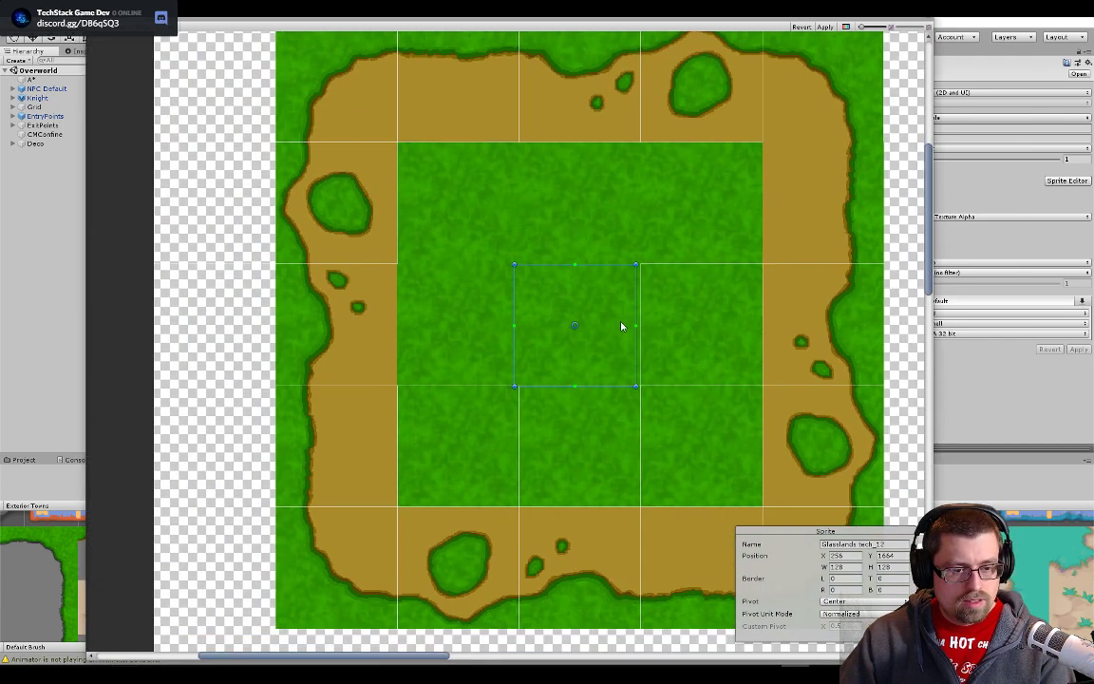
{"action": "scroll", "coordinate": [625, 326], "scroll_direction": "up", "scroll_amount": 6}
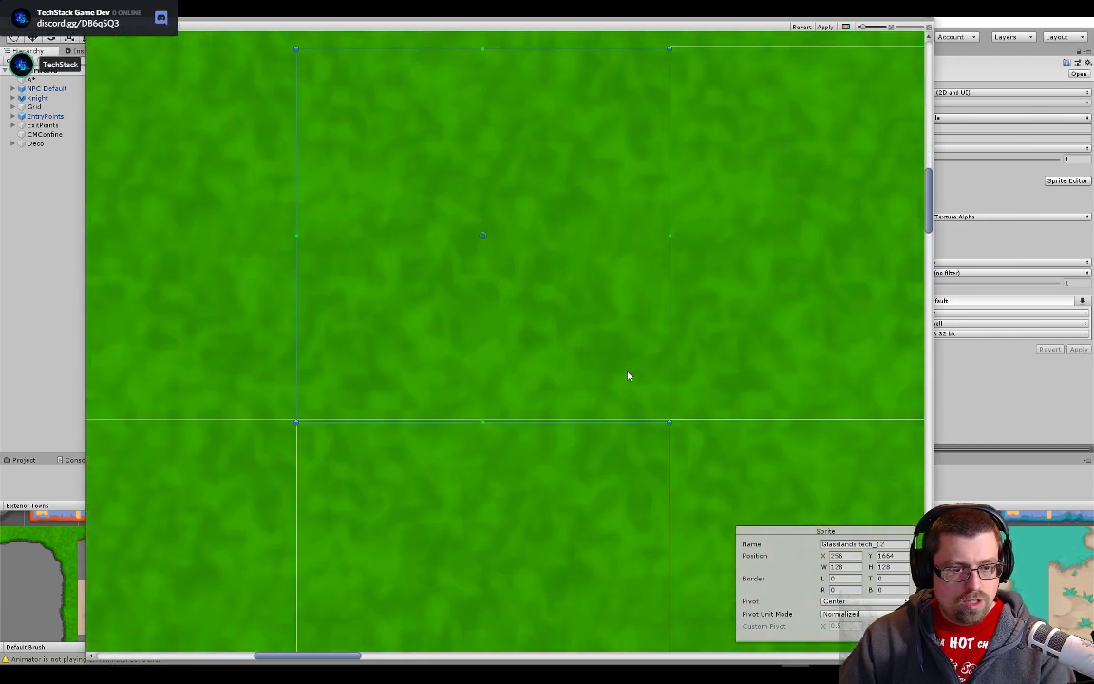
{"action": "left_click_drag", "start_coordinate": [633, 350], "coordinate": [633, 348]}
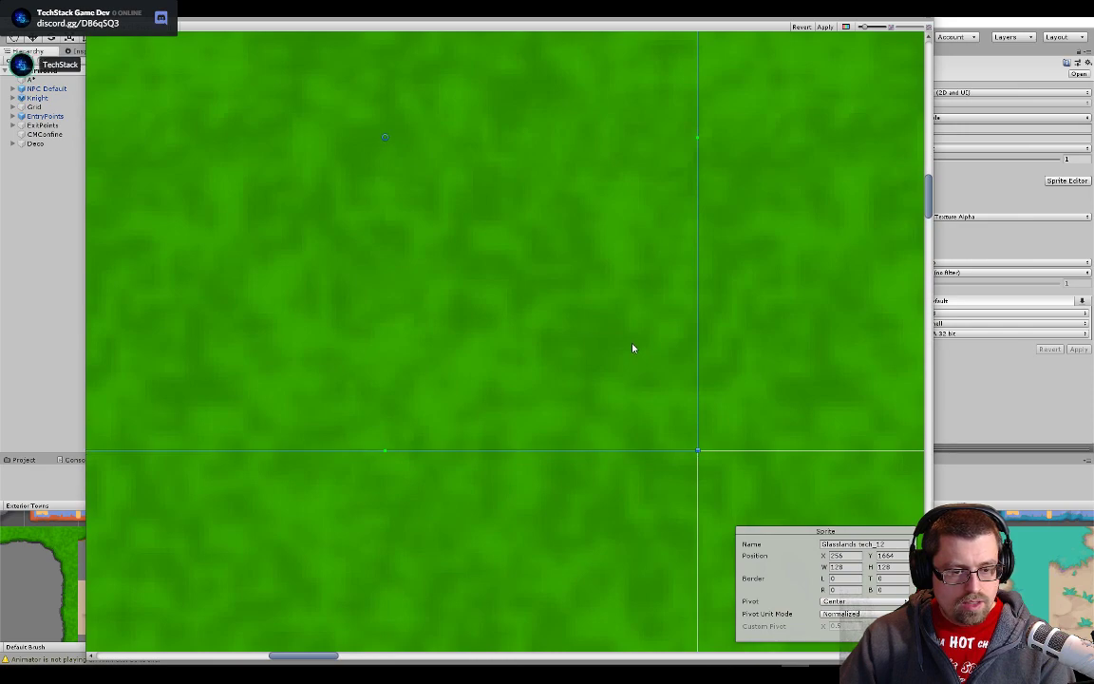
- Move slice Glasslands tech_11 onto the leftmost plain grass tile in the interior's middle row, flush with the dirt edge
{"action": "scroll", "coordinate": [633, 348], "scroll_direction": "down", "scroll_amount": 5}
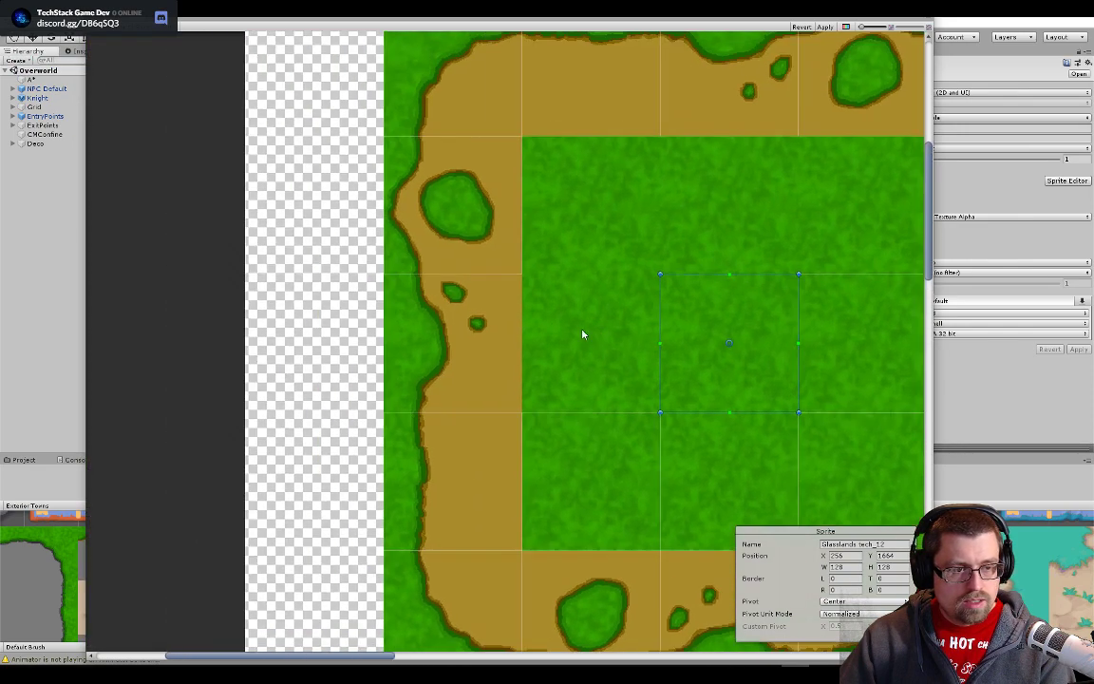
{"action": "left_click", "coordinate": [673, 388]}
{"action": "scroll", "coordinate": [674, 384], "scroll_direction": "up", "scroll_amount": 10}
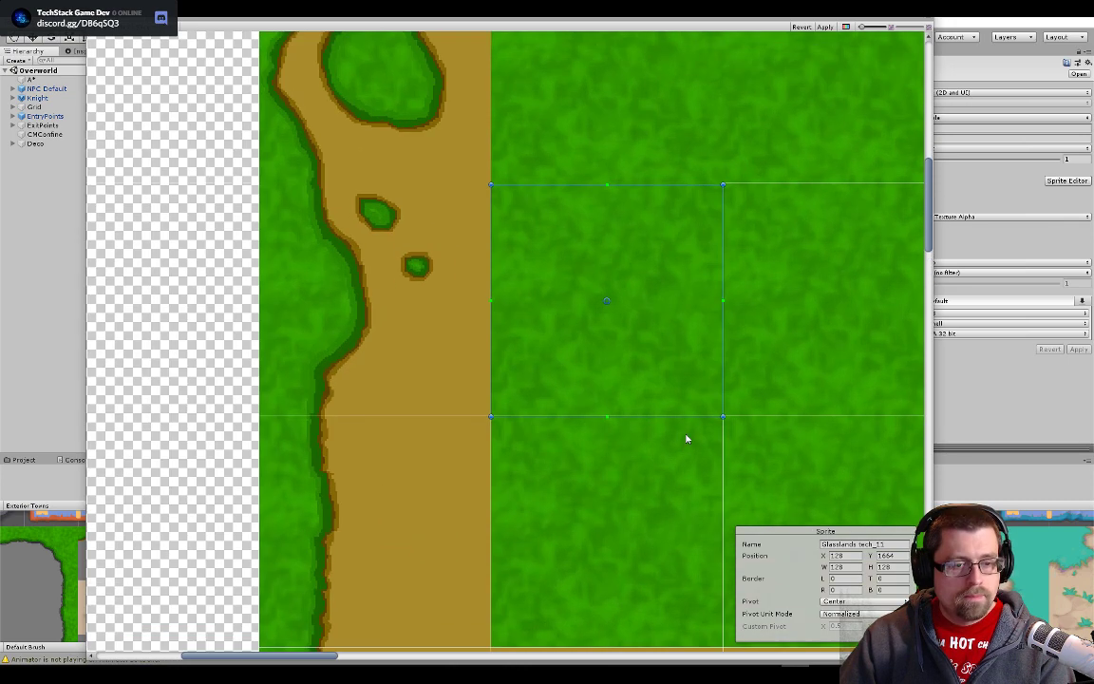
- Move slice Glasslands tech_10 onto the left border tile with the two small grass spots, aligned with the neighbouring slices
{"action": "scroll", "coordinate": [703, 275], "scroll_direction": "down", "scroll_amount": 6}
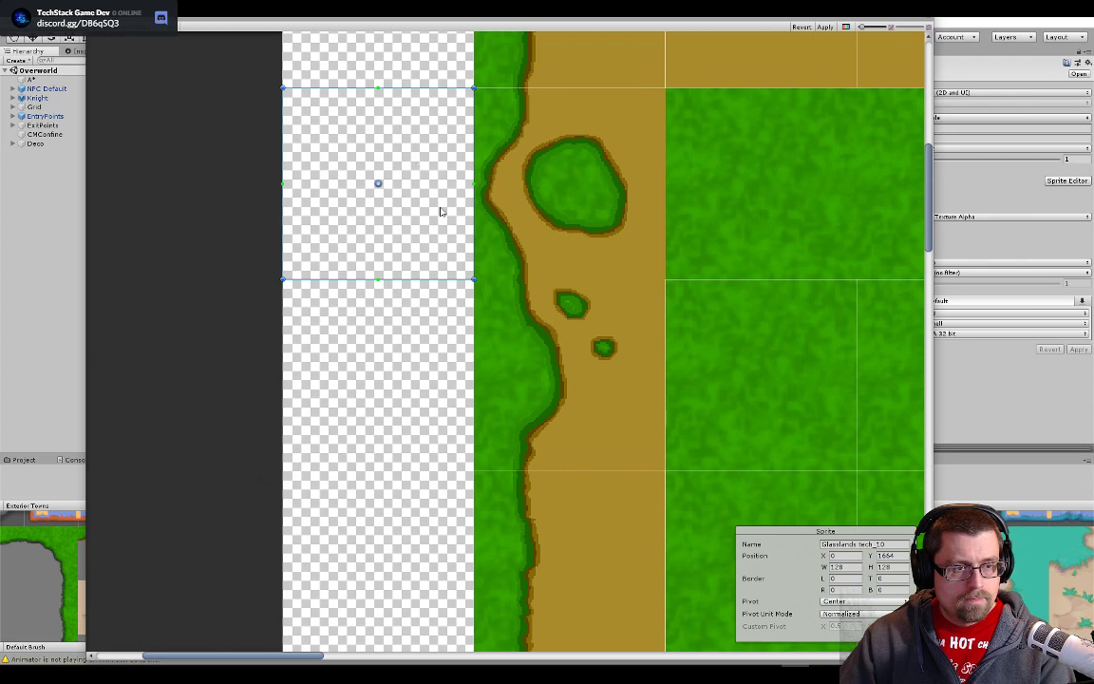
{"action": "left_click", "coordinate": [612, 386]}
{"action": "left_click_drag", "start_coordinate": [628, 401], "coordinate": [633, 406]}
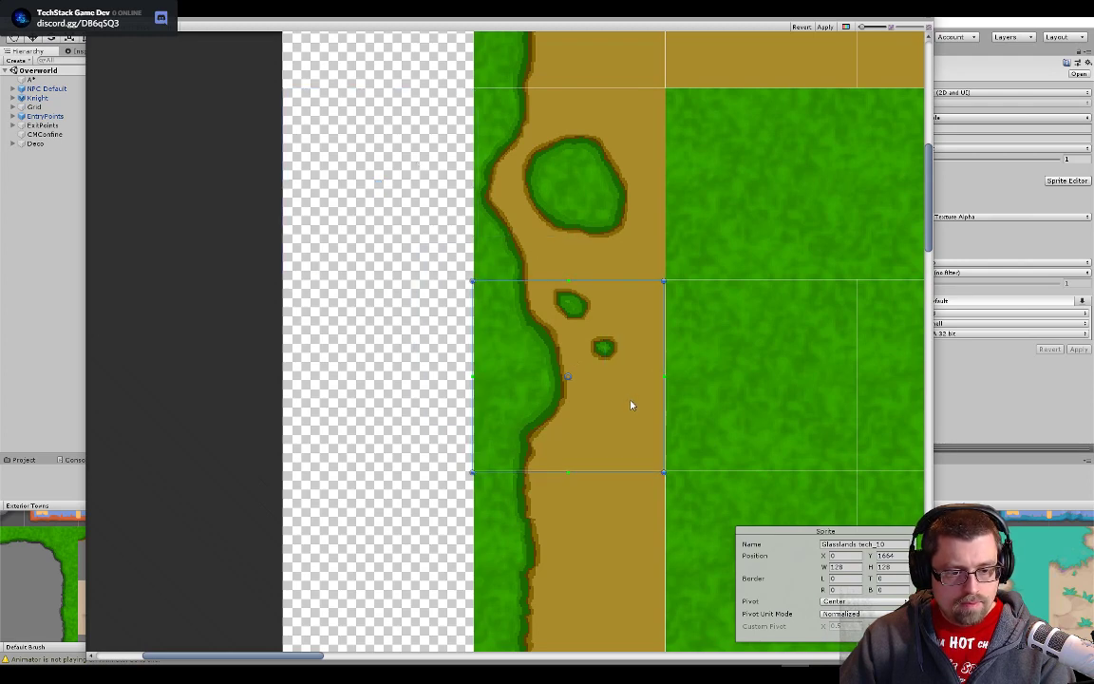
{"action": "scroll", "coordinate": [659, 505], "scroll_direction": "up", "scroll_amount": 5}
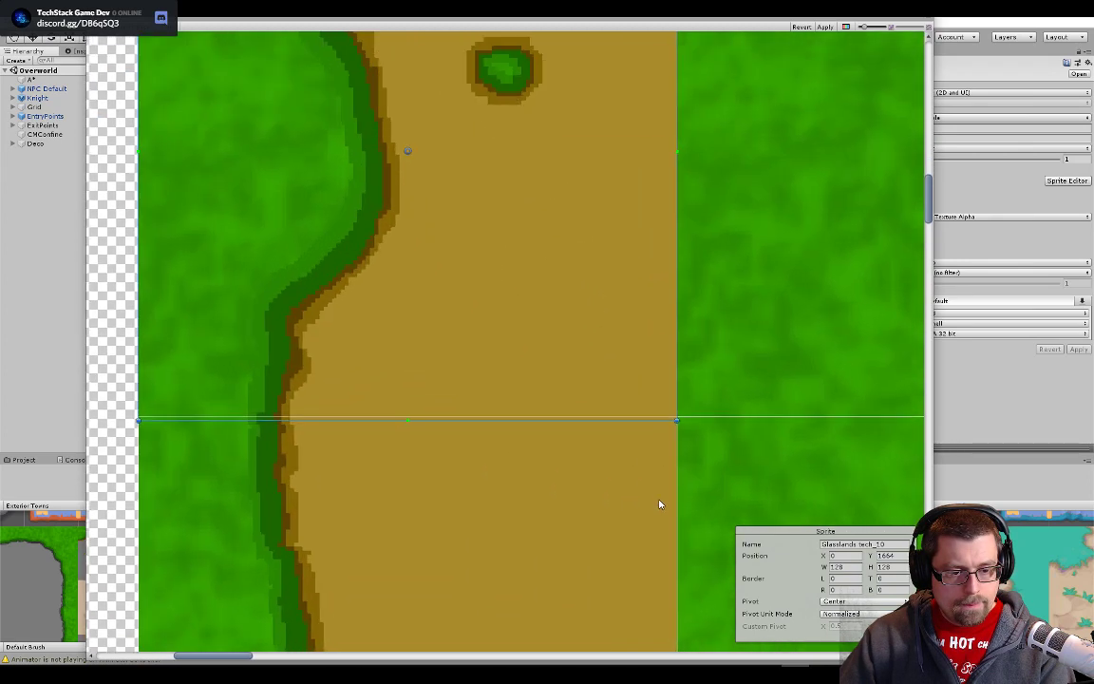
{"action": "scroll", "coordinate": [615, 262], "scroll_direction": "down", "scroll_amount": 5}
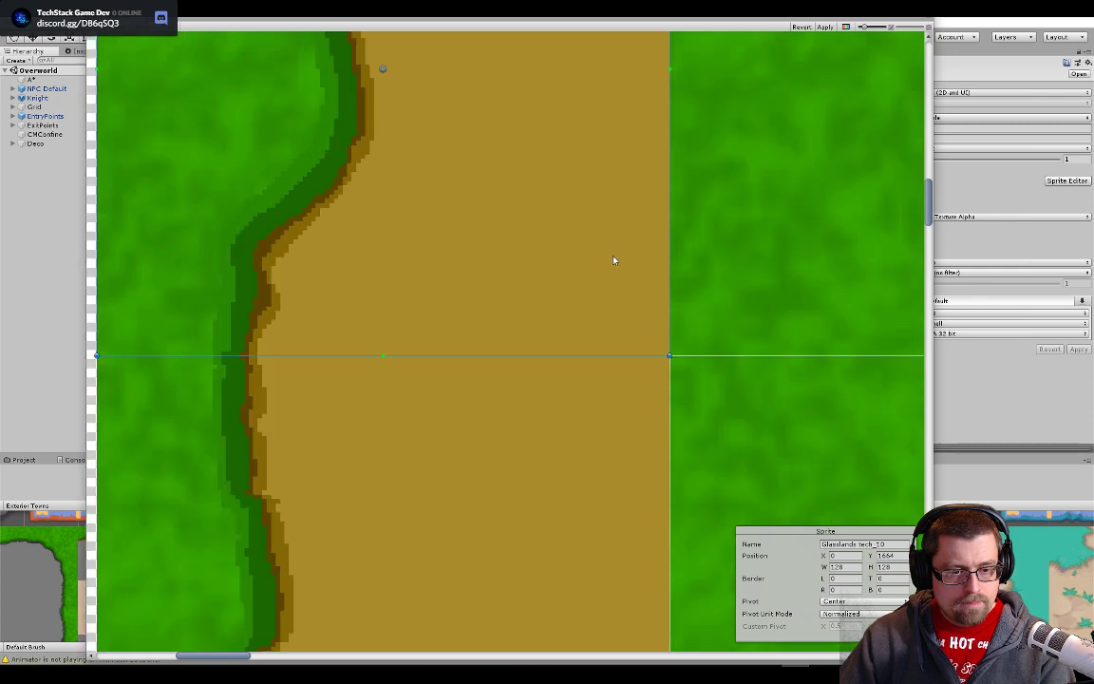
- Move slice Glasslands tech_9 onto the right border tile just below the top-right corner, flush with the block's outer edge
{"action": "left_click_drag", "start_coordinate": [710, 137], "coordinate": [318, 423]}
{"action": "scroll", "coordinate": [318, 423], "scroll_direction": "down", "scroll_amount": 1}
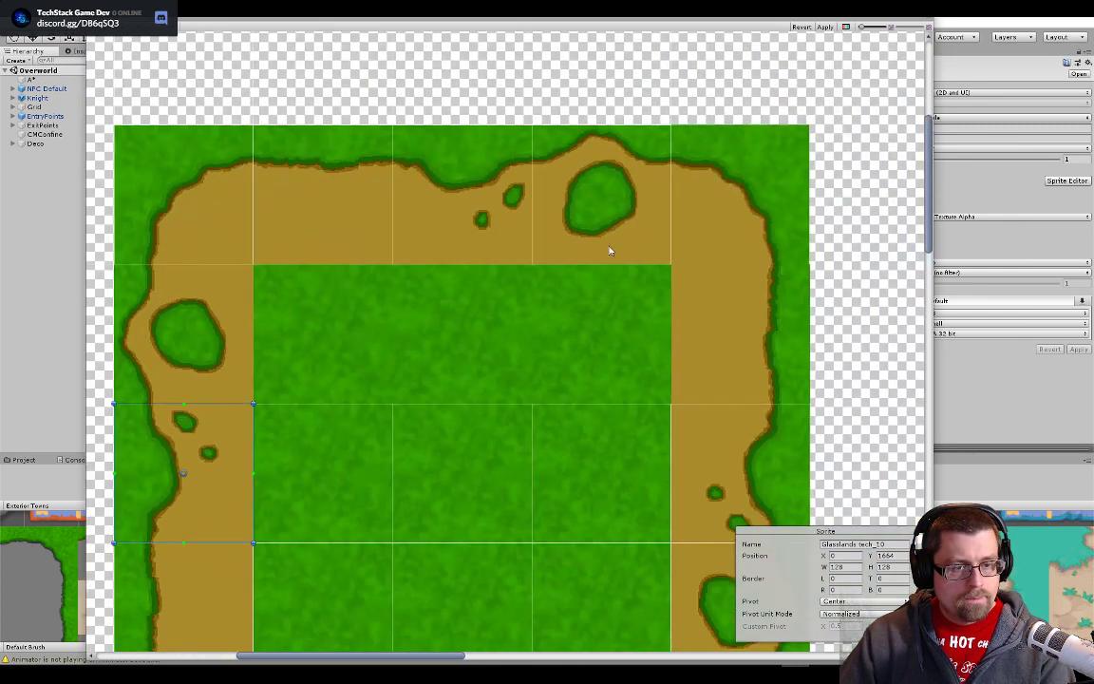
{"action": "left_click_drag", "start_coordinate": [628, 223], "coordinate": [722, 193]}
{"action": "mouse_move", "coordinate": [761, 355]}
{"action": "left_mouse_down"}
{"action": "mouse_move", "coordinate": [755, 363]}
{"action": "mouse_move", "coordinate": [761, 357]}
{"action": "left_mouse_up"}
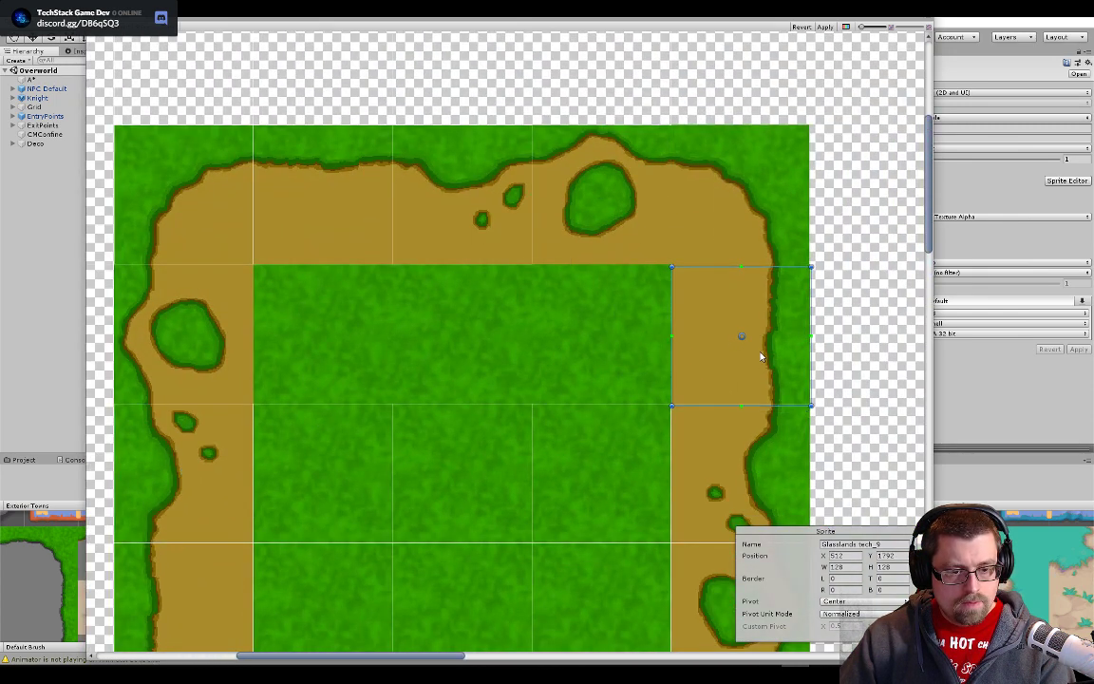
{"action": "scroll", "coordinate": [796, 403], "scroll_direction": "up", "scroll_amount": 1}
{"action": "scroll", "coordinate": [796, 403], "scroll_direction": "up", "scroll_amount": 3}
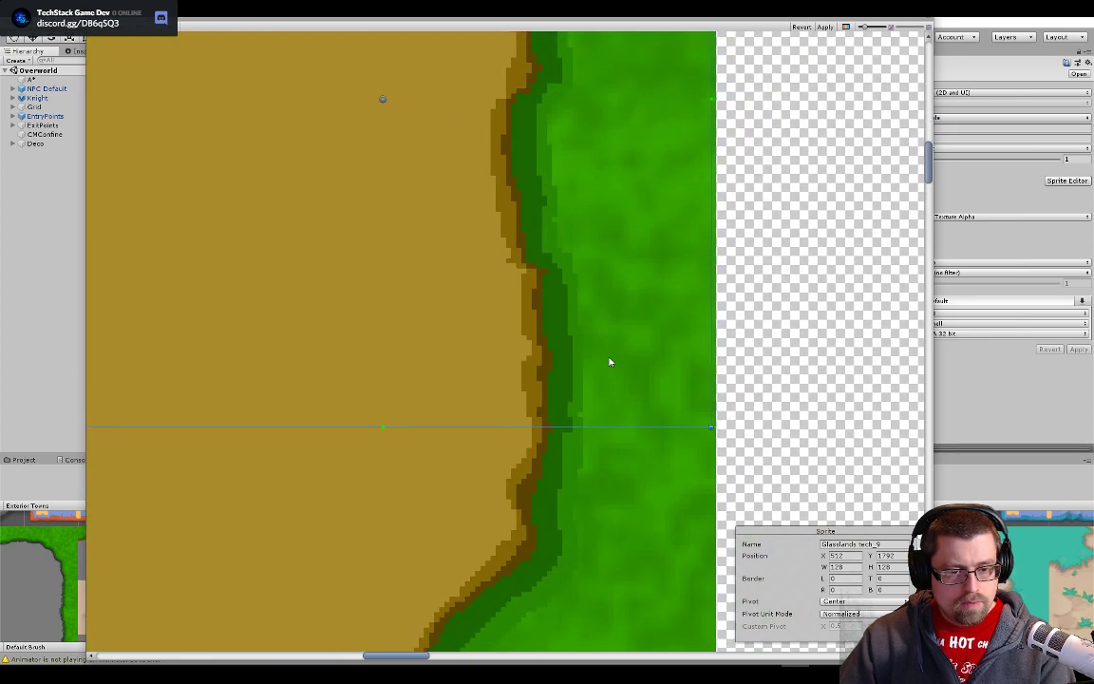
{"action": "left_click_drag", "start_coordinate": [418, 334], "coordinate": [660, 334]}
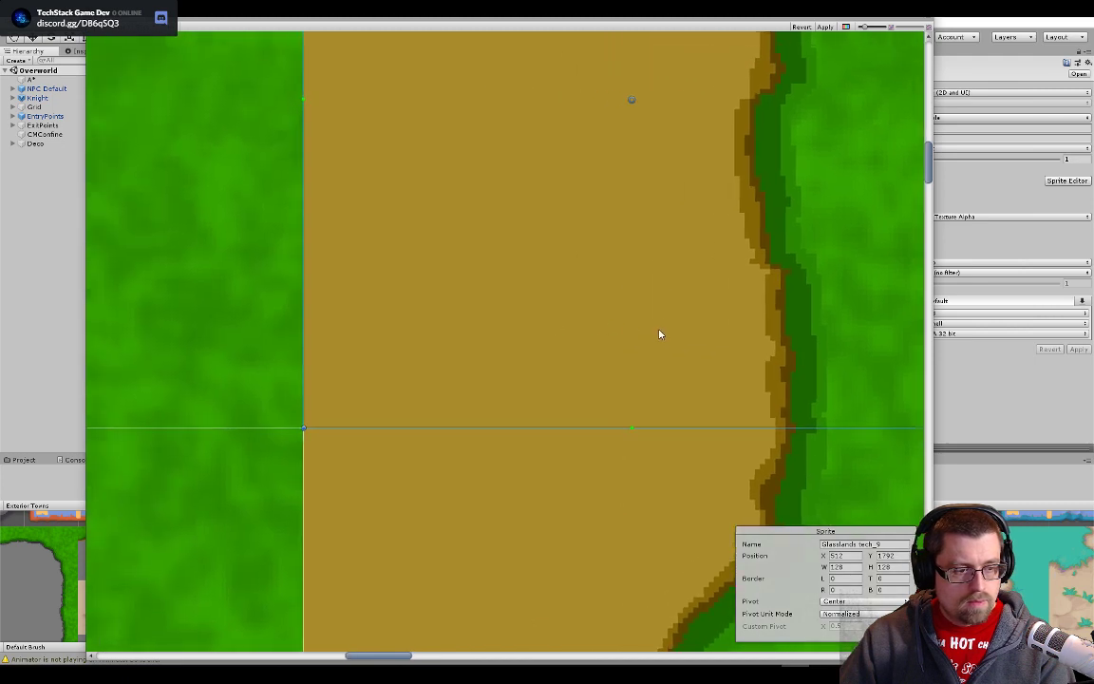
- Move slice Glasslands tech_8 onto the rightmost plain grass tile in the interior's top row, flush with the dirt edges
{"action": "left_click", "coordinate": [191, 349]}
{"action": "scroll", "coordinate": [218, 339], "scroll_direction": "down", "scroll_amount": 9}
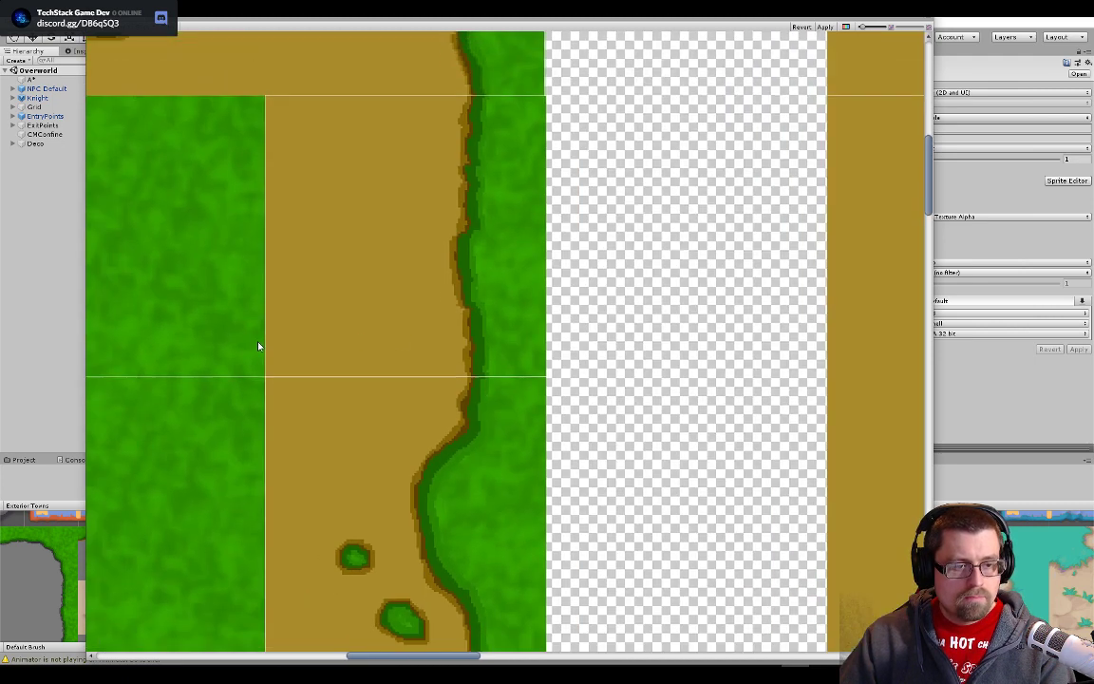
{"action": "left_click_drag", "start_coordinate": [259, 346], "coordinate": [558, 432]}
{"action": "scroll", "coordinate": [369, 233], "scroll_direction": "up", "scroll_amount": 1}
{"action": "left_click", "coordinate": [235, 138]}
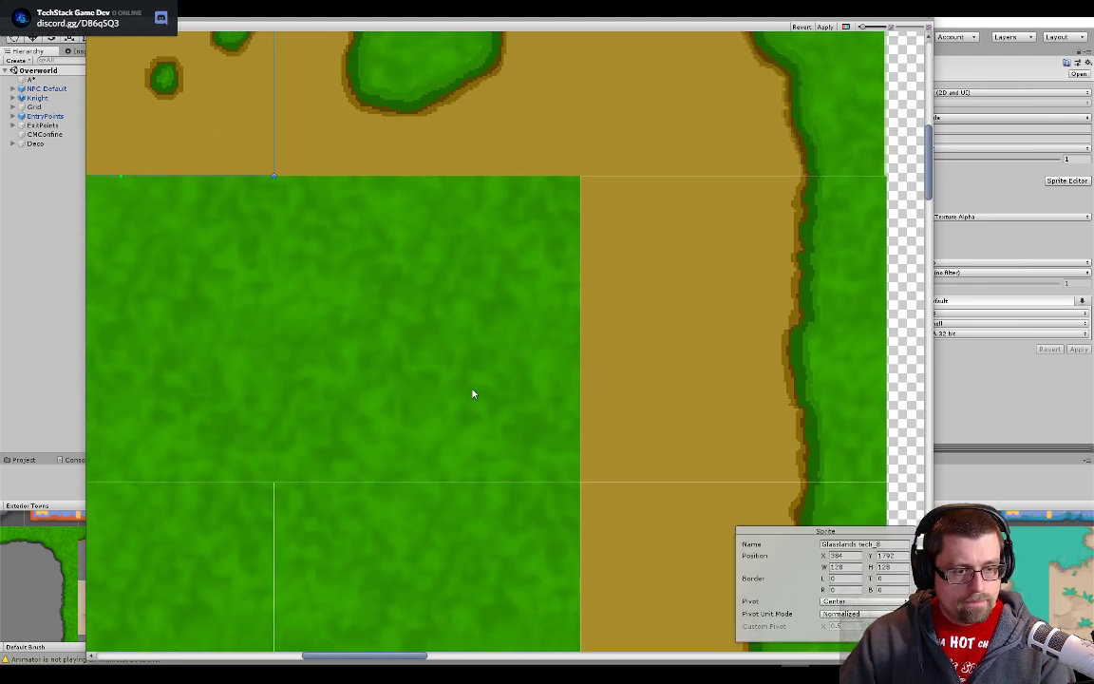
{"action": "scroll", "coordinate": [473, 393], "scroll_direction": "down", "scroll_amount": 5}
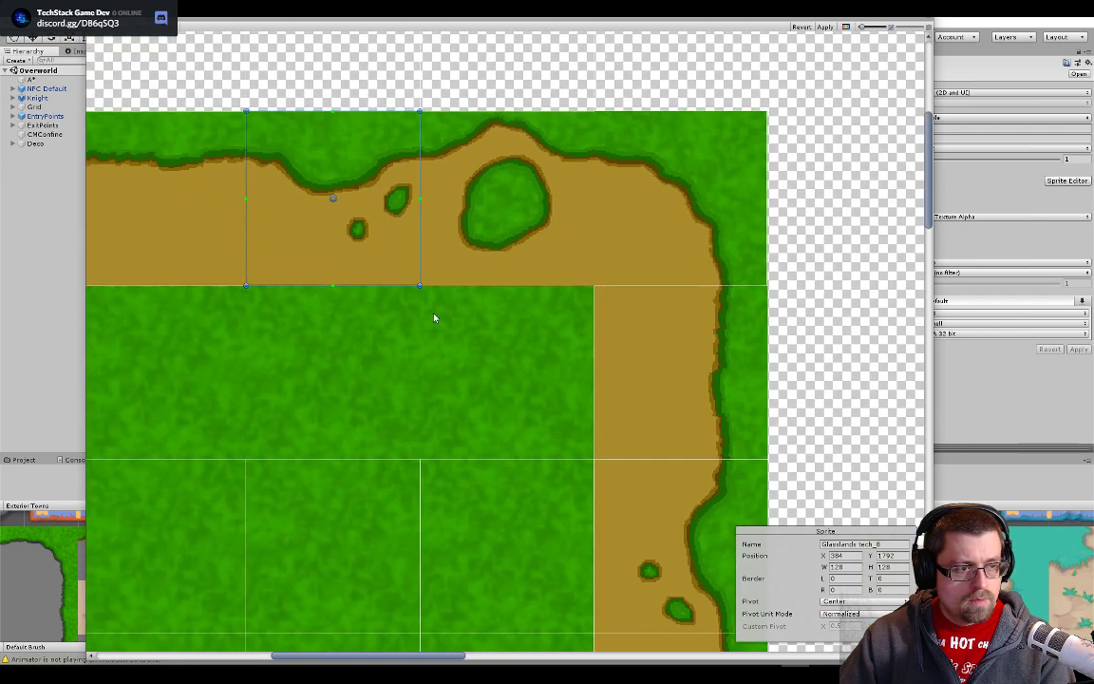
{"action": "left_click", "coordinate": [518, 380]}
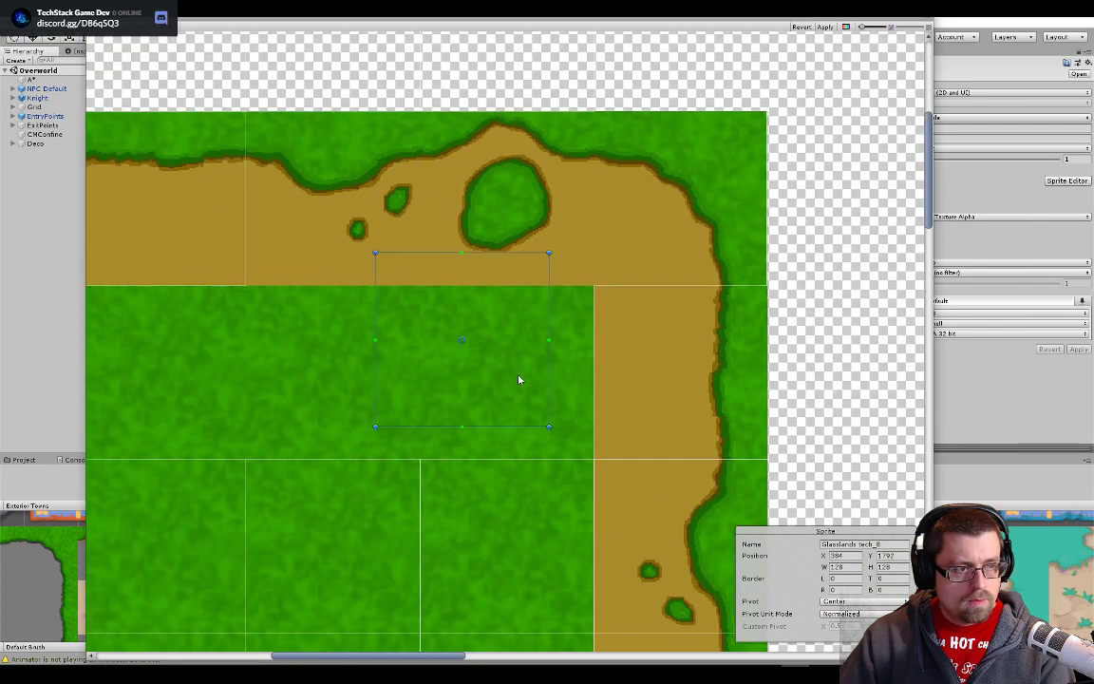
{"action": "left_click", "coordinate": [559, 408]}
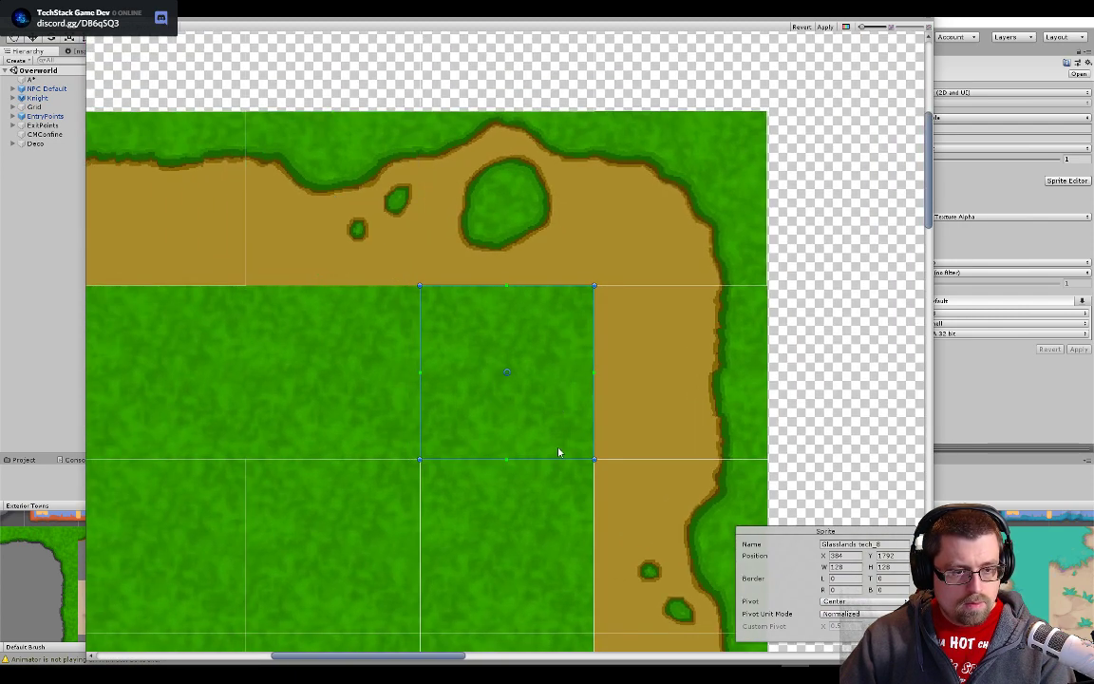
{"action": "scroll", "coordinate": [560, 453], "scroll_direction": "up", "scroll_amount": 5}
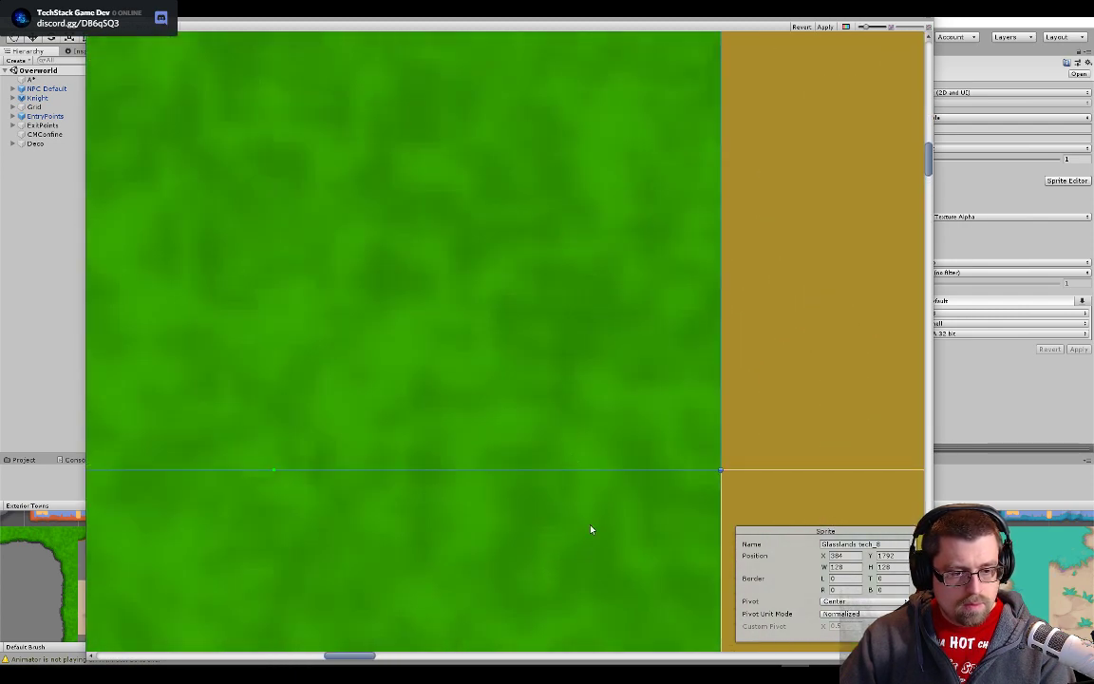
{"action": "left_click", "coordinate": [363, 396]}
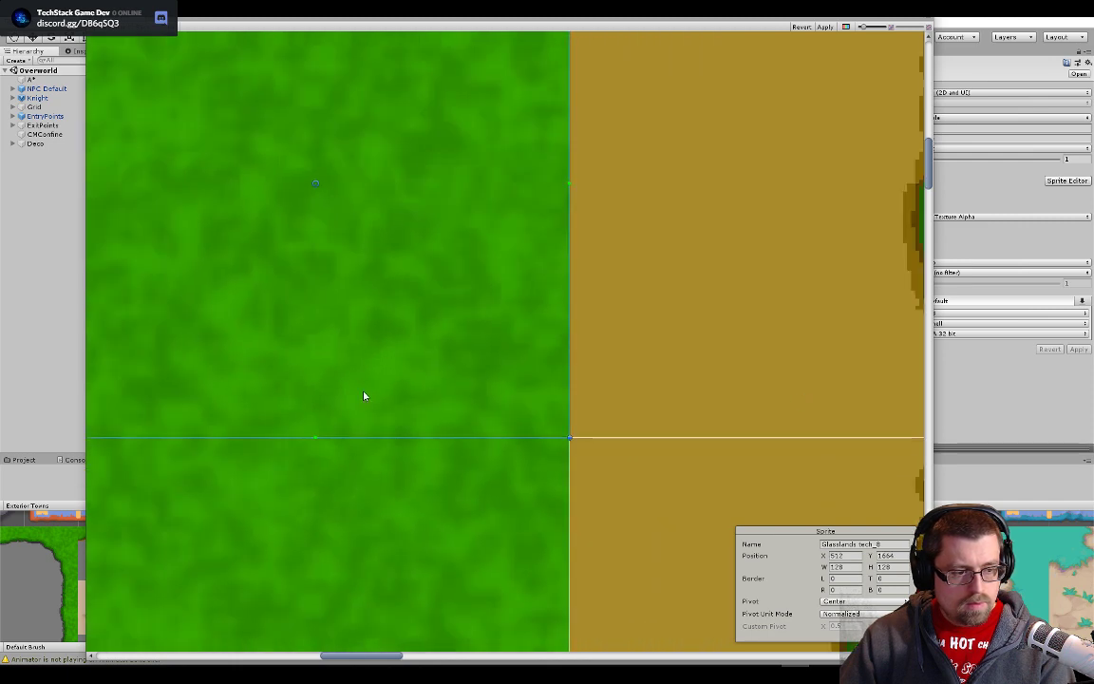
- Move slice Glasslands tech_7 onto the middle plain grass tile in the interior's top row, aligned with the neighbouring slices
{"action": "left_click_drag", "start_coordinate": [364, 396], "coordinate": [809, 408]}
{"action": "scroll", "coordinate": [809, 407], "scroll_direction": "down", "scroll_amount": 2}
{"action": "scroll", "coordinate": [475, 356], "scroll_direction": "down", "scroll_amount": 6}
{"action": "left_click", "coordinate": [395, 301]}
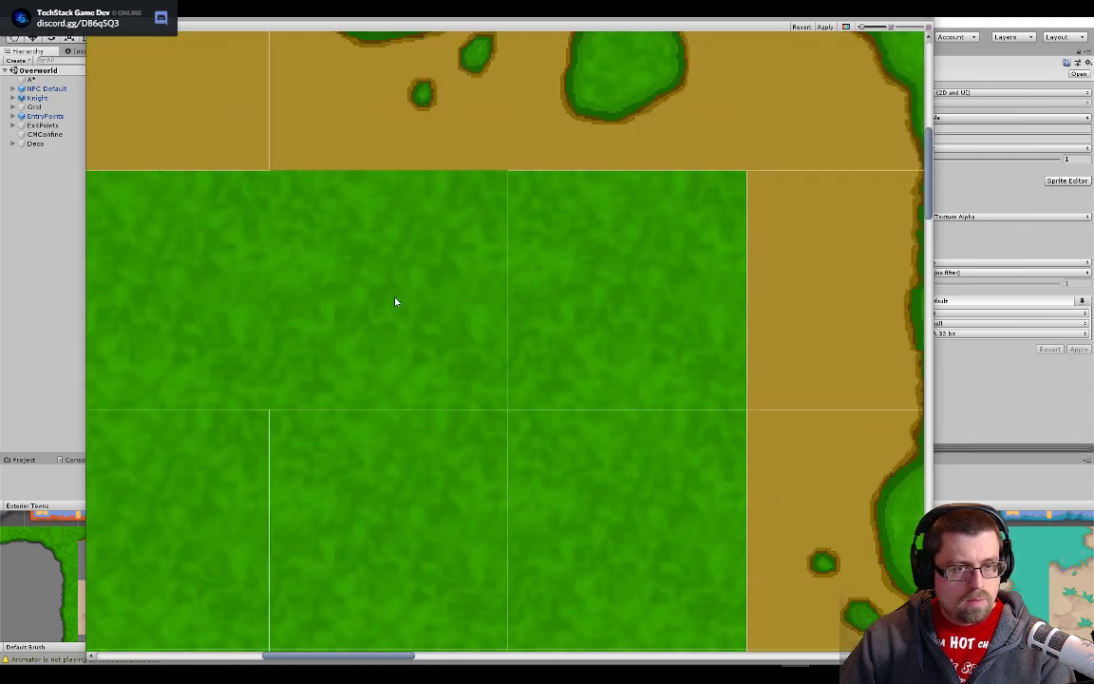
{"action": "left_click_drag", "start_coordinate": [381, 290], "coordinate": [571, 352]}
{"action": "left_click_drag", "start_coordinate": [324, 133], "coordinate": [557, 372]}
{"action": "scroll", "coordinate": [623, 470], "scroll_direction": "up", "scroll_amount": 3}
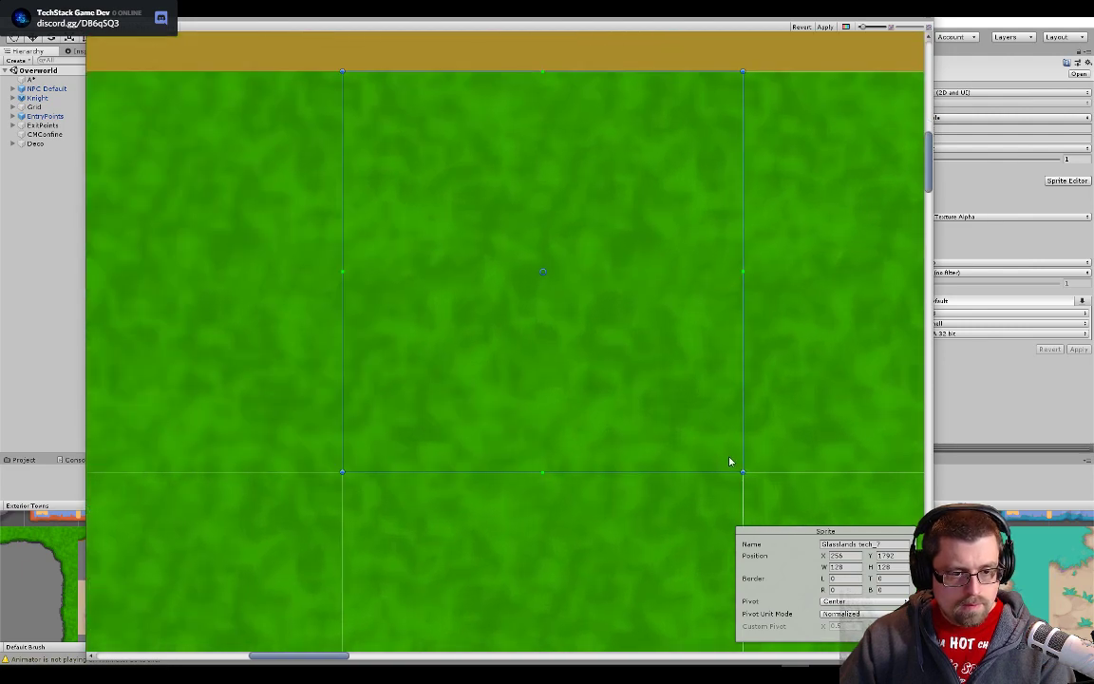
{"action": "scroll", "coordinate": [731, 459], "scroll_direction": "up", "scroll_amount": 5}
{"action": "left_click_drag", "start_coordinate": [733, 459], "coordinate": [559, 239]}
{"action": "scroll", "coordinate": [560, 242], "scroll_direction": "up", "scroll_amount": 3}
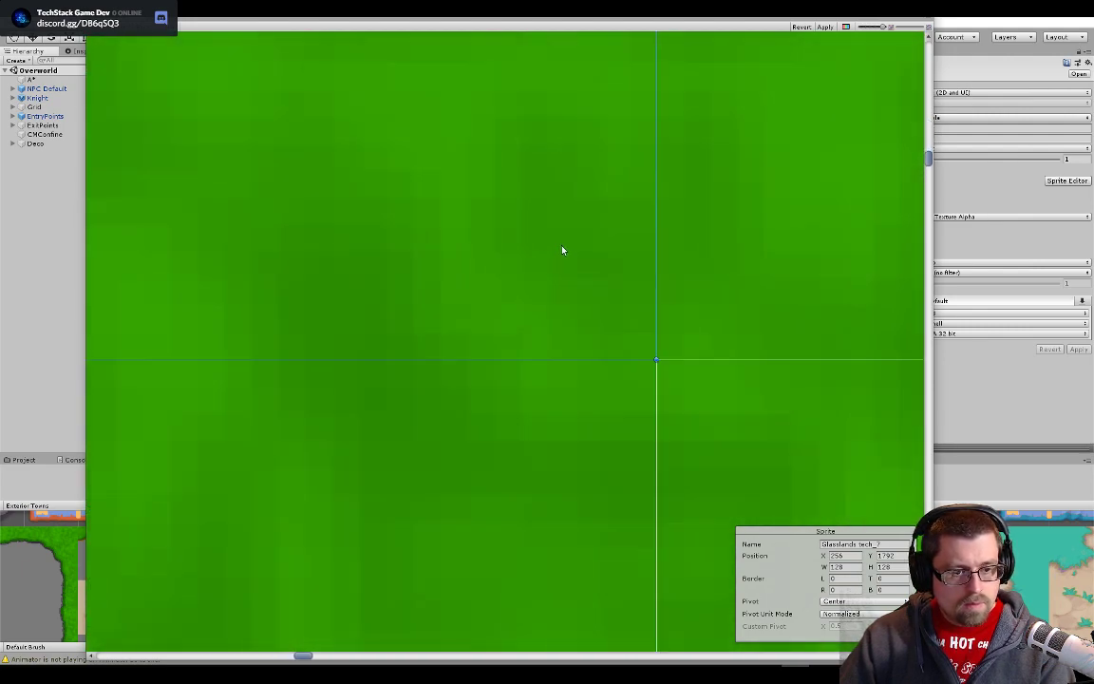
{"action": "scroll", "coordinate": [703, 447], "scroll_direction": "down", "scroll_amount": 2}
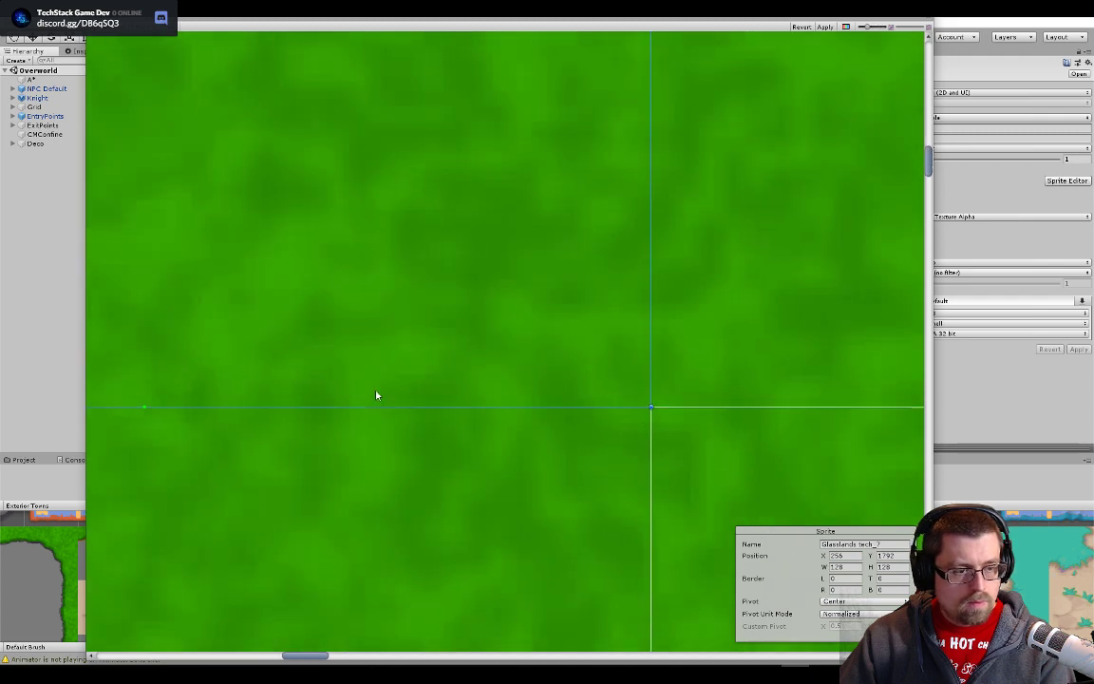
- Move slice Glasslands tech_6 onto the leftmost plain grass tile in the interior's top row, flush with the dirt edges
{"action": "scroll", "coordinate": [314, 382], "scroll_direction": "down", "scroll_amount": 5}
{"action": "left_click", "coordinate": [376, 378]}
{"action": "scroll", "coordinate": [369, 399], "scroll_direction": "up", "scroll_amount": 6}
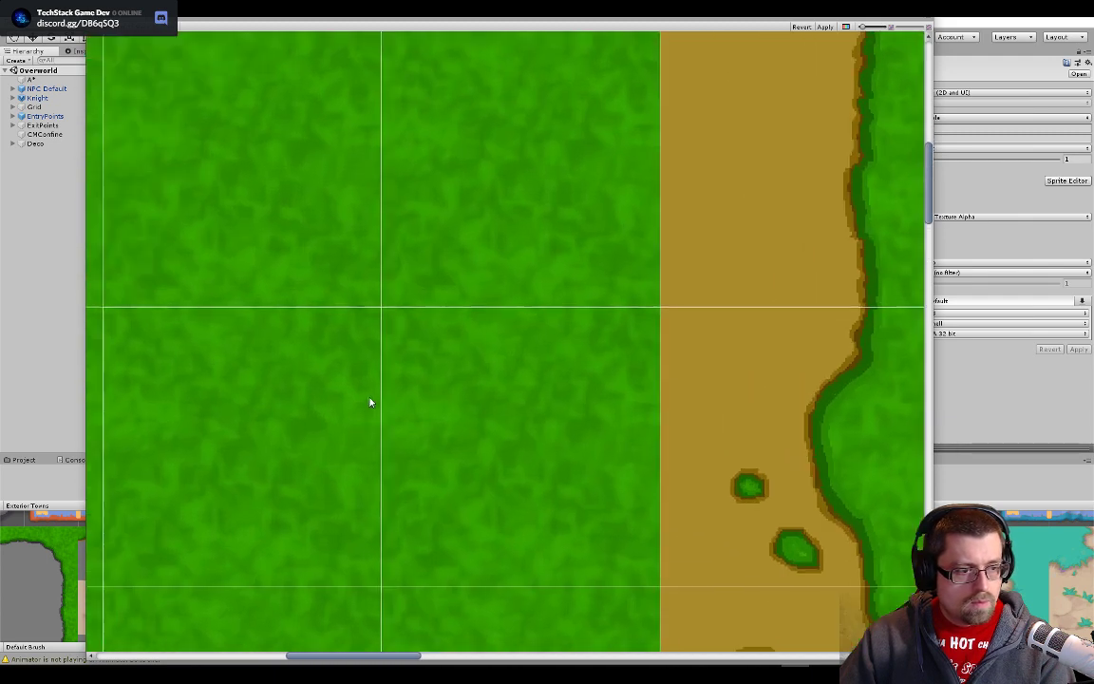
{"action": "scroll", "coordinate": [344, 243], "scroll_direction": "up", "scroll_amount": 3}
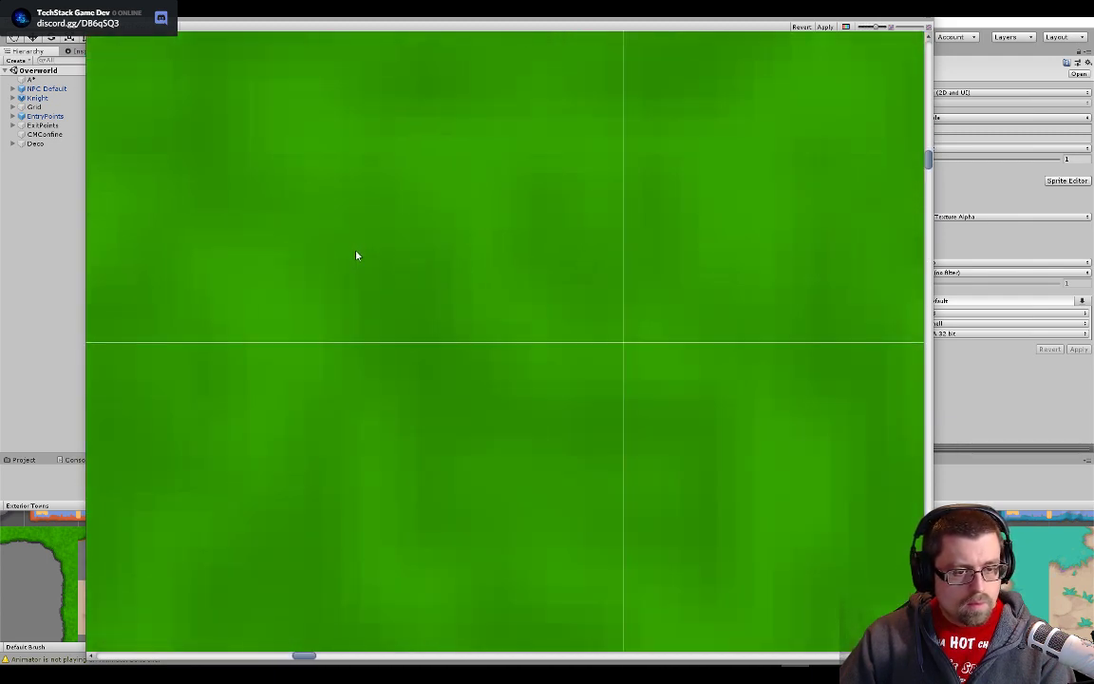
{"action": "scroll", "coordinate": [356, 273], "scroll_direction": "down", "scroll_amount": 4}
{"action": "left_click_drag", "start_coordinate": [252, 267], "coordinate": [855, 433]}
{"action": "scroll", "coordinate": [855, 433], "scroll_direction": "down", "scroll_amount": 4}
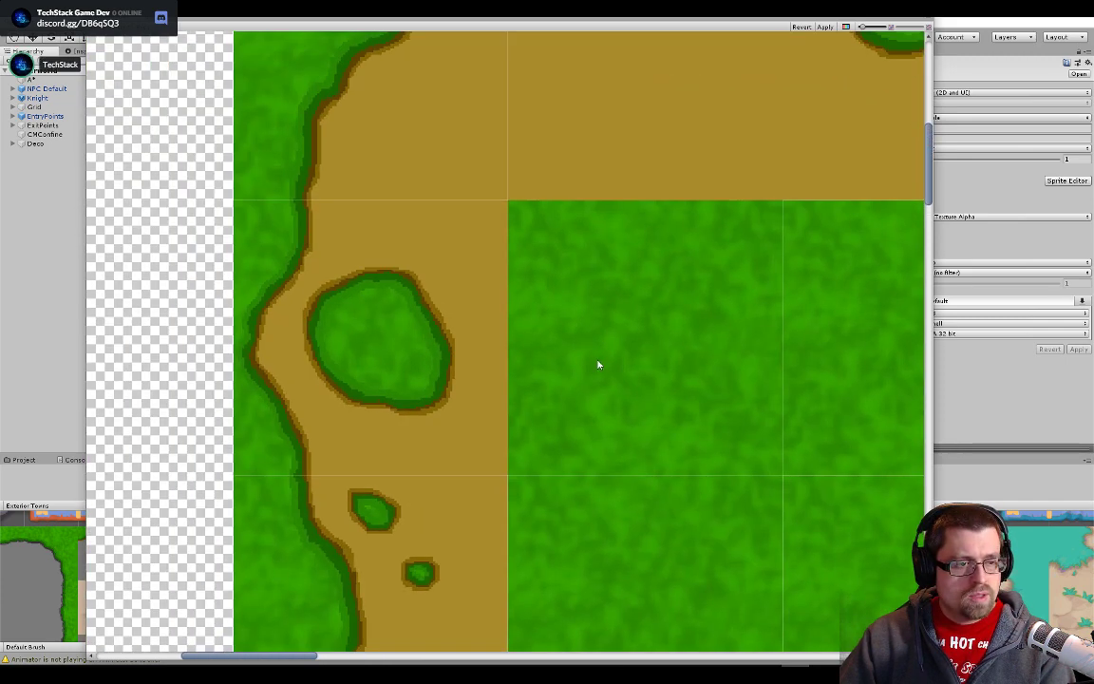
{"action": "left_click", "coordinate": [466, 158]}
{"action": "left_click", "coordinate": [621, 300]}
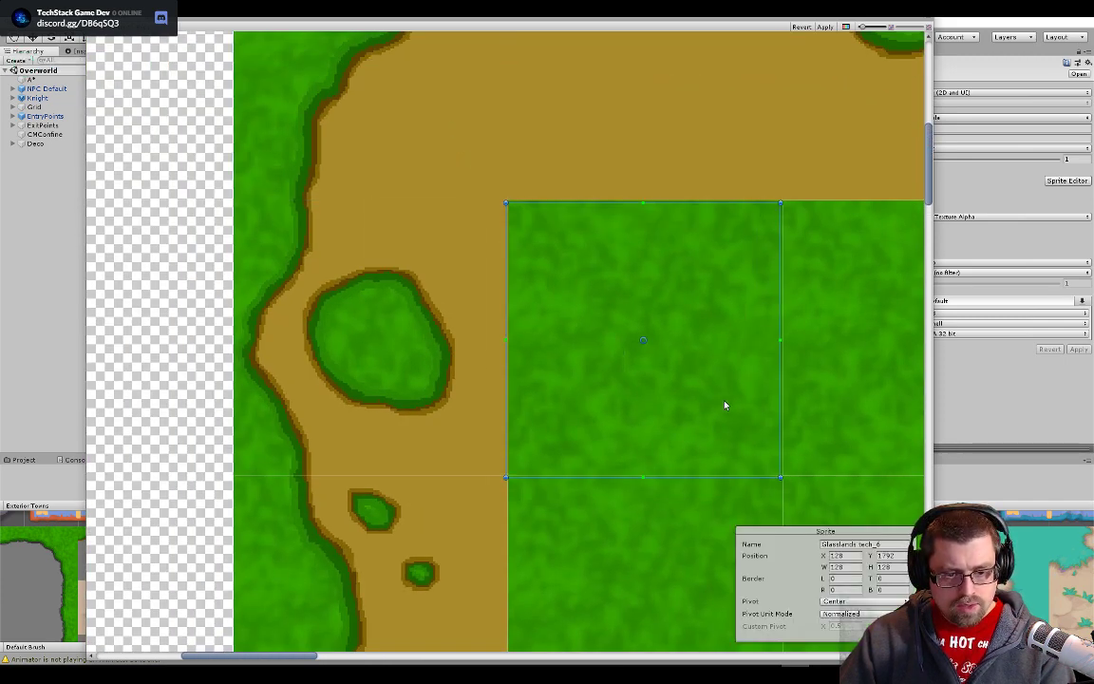
{"action": "scroll", "coordinate": [821, 598], "scroll_direction": "up", "scroll_amount": 6}
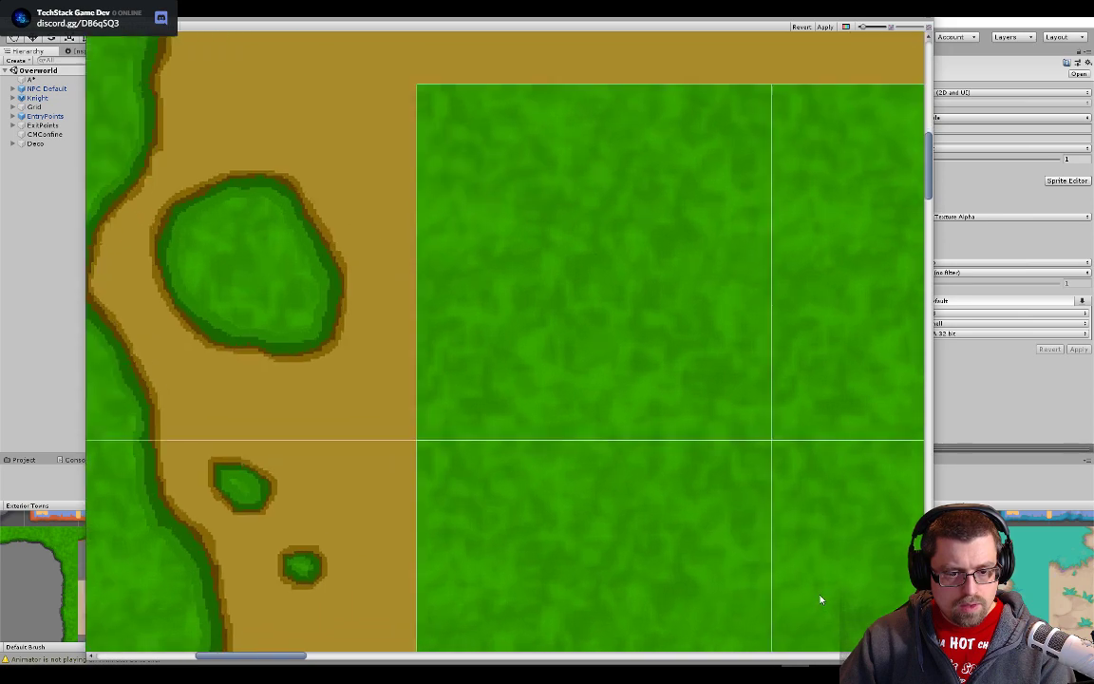
- Move slice Glasslands tech_5 onto the left border tile just below the top-left corner, flush with the block's outer edge
{"action": "scroll", "coordinate": [785, 418], "scroll_direction": "down", "scroll_amount": 10}
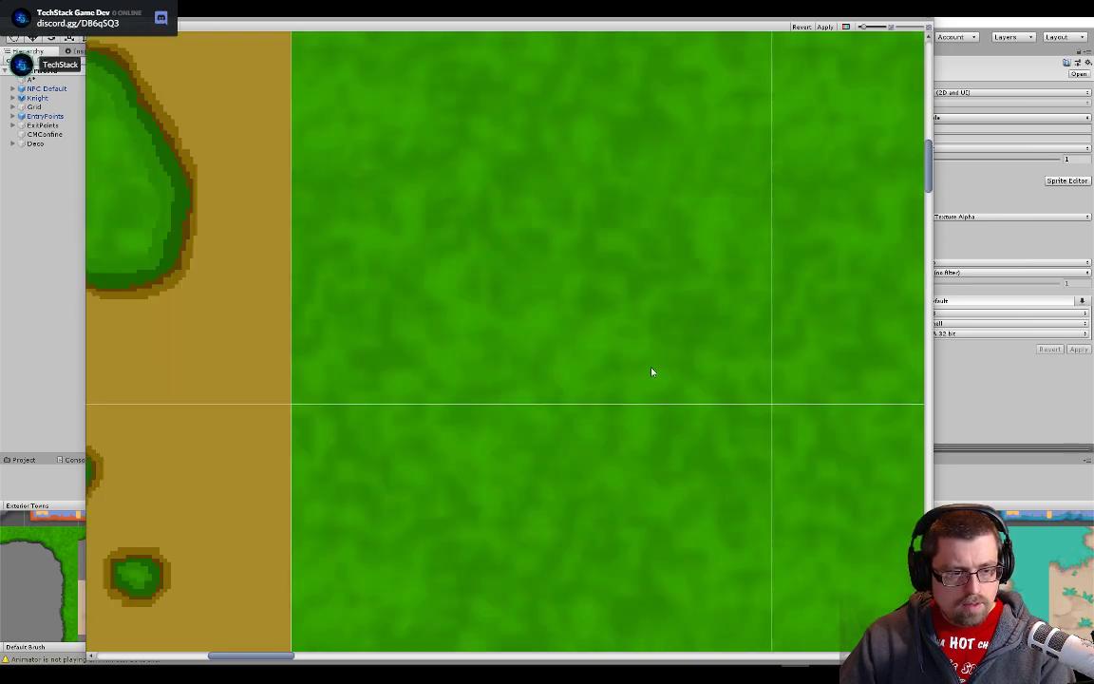
{"action": "left_click_drag", "start_coordinate": [368, 320], "coordinate": [750, 429]}
{"action": "left_click", "coordinate": [534, 163]}
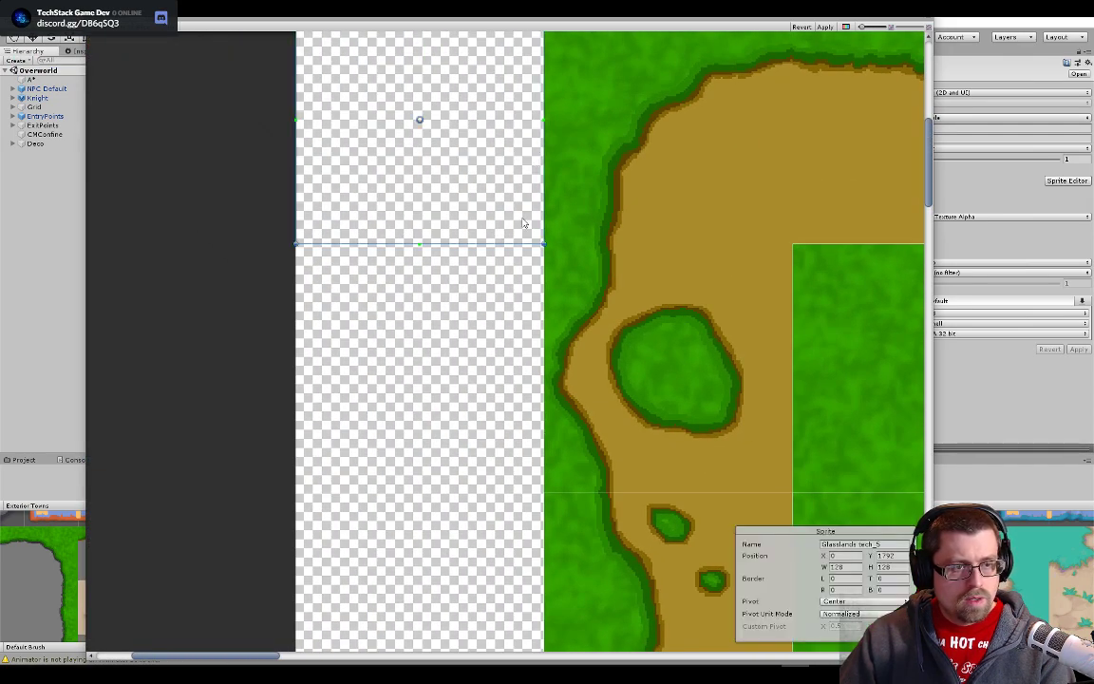
{"action": "left_click_drag", "start_coordinate": [503, 193], "coordinate": [745, 440]}
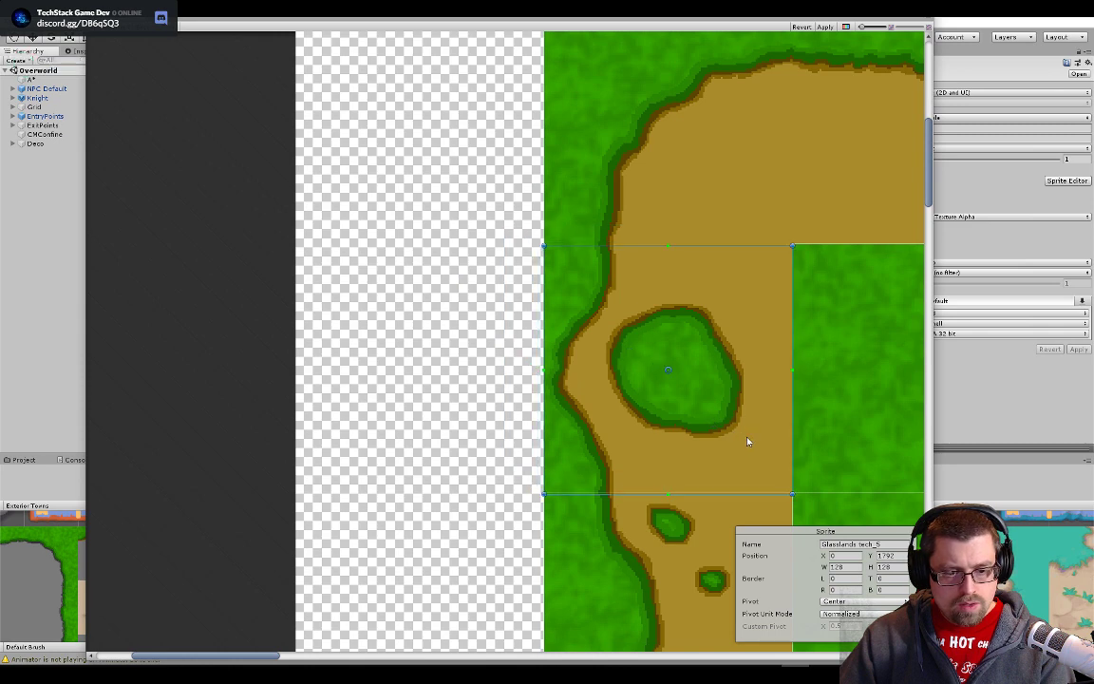
{"action": "scroll", "coordinate": [811, 483], "scroll_direction": "up", "scroll_amount": 5}
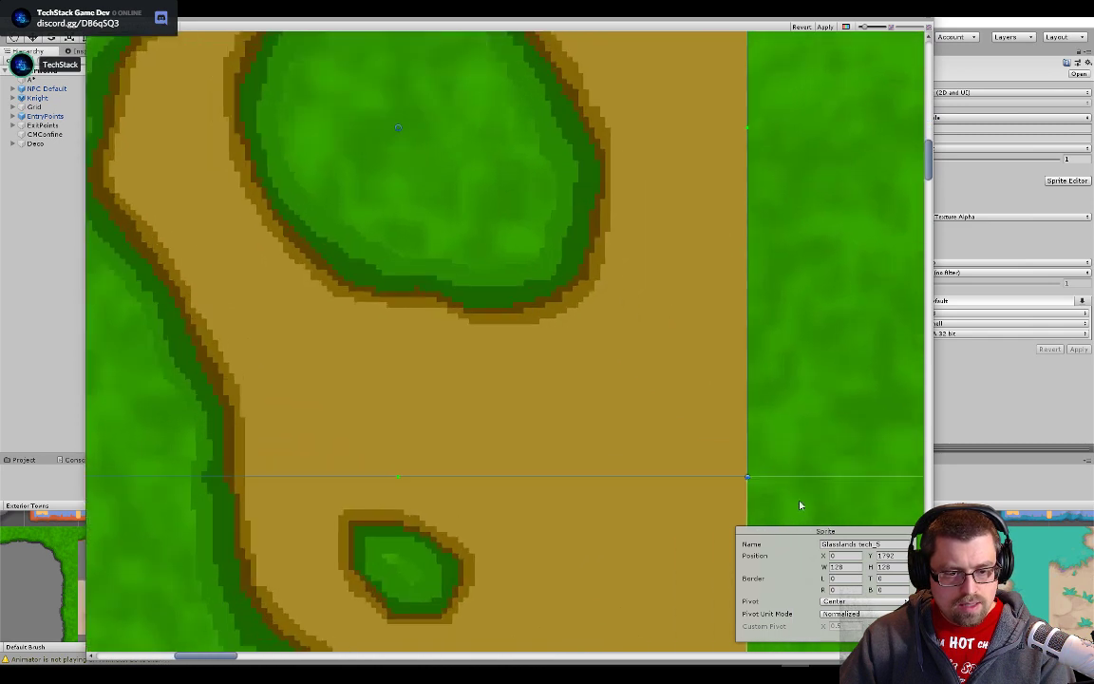
{"action": "left_click", "coordinate": [736, 472]}
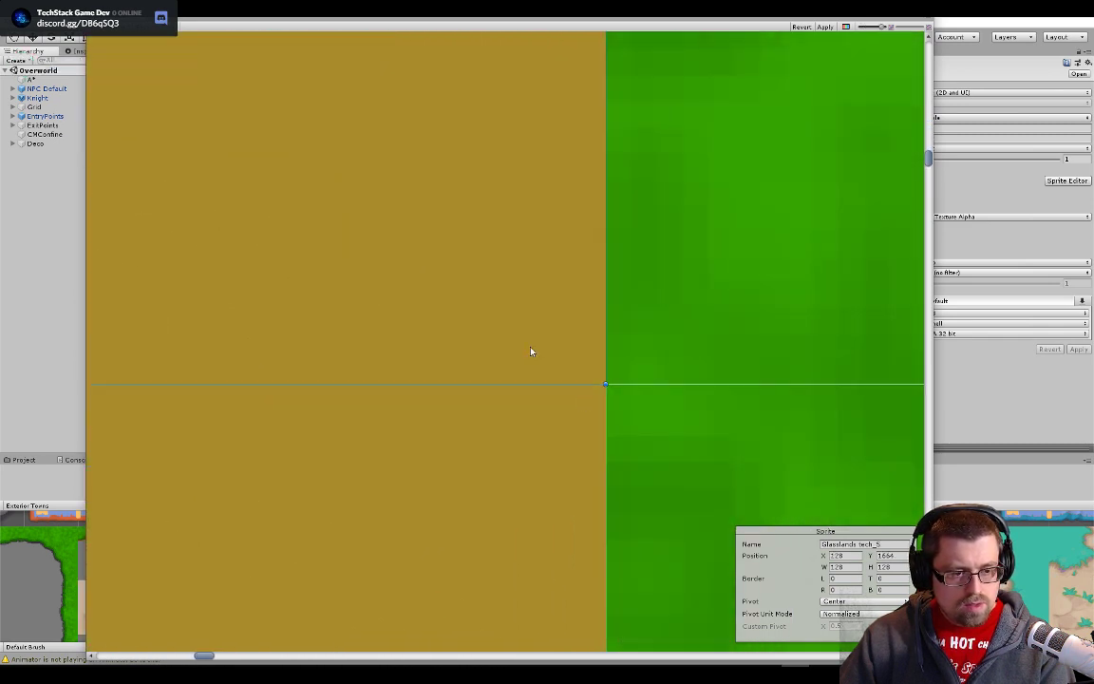
{"action": "left_click", "coordinate": [663, 328]}
{"action": "scroll", "coordinate": [662, 329], "scroll_direction": "down", "scroll_amount": 15}
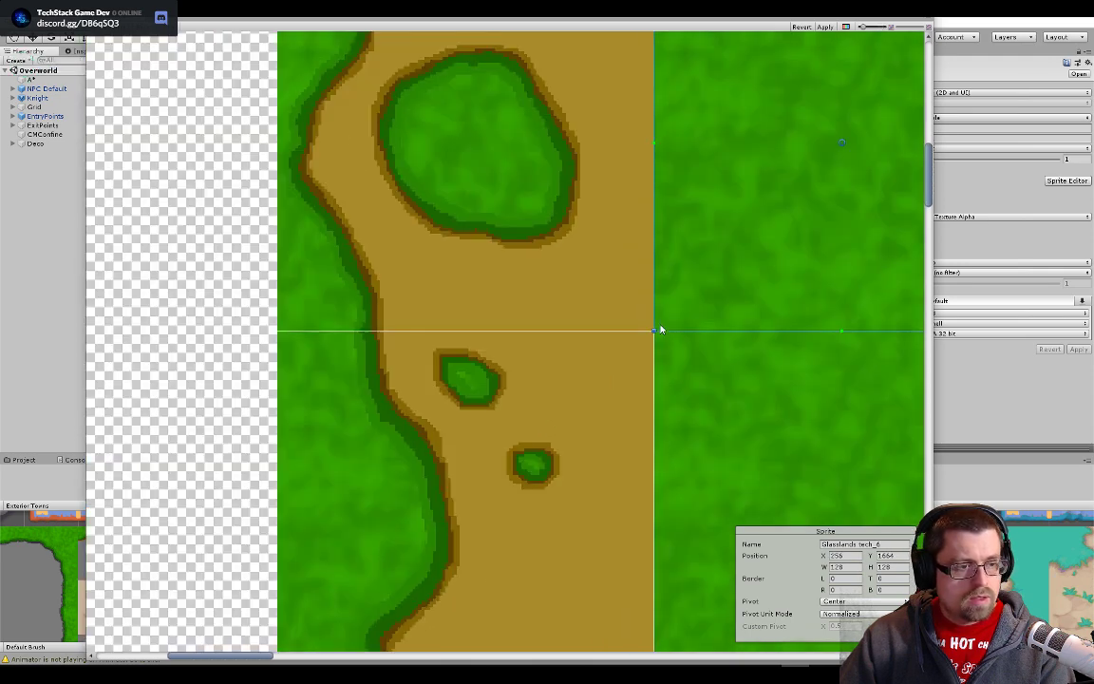
- Move slice Glasslands tech_4 onto the top-right corner tile of the large grass-and-dirt block
{"action": "left_click_drag", "start_coordinate": [824, 124], "coordinate": [308, 392]}
{"action": "scroll", "coordinate": [523, 282], "scroll_direction": "down", "scroll_amount": 3}
{"action": "left_click_drag", "start_coordinate": [523, 282], "coordinate": [445, 324]}
{"action": "scroll", "coordinate": [446, 328], "scroll_direction": "down", "scroll_amount": 2}
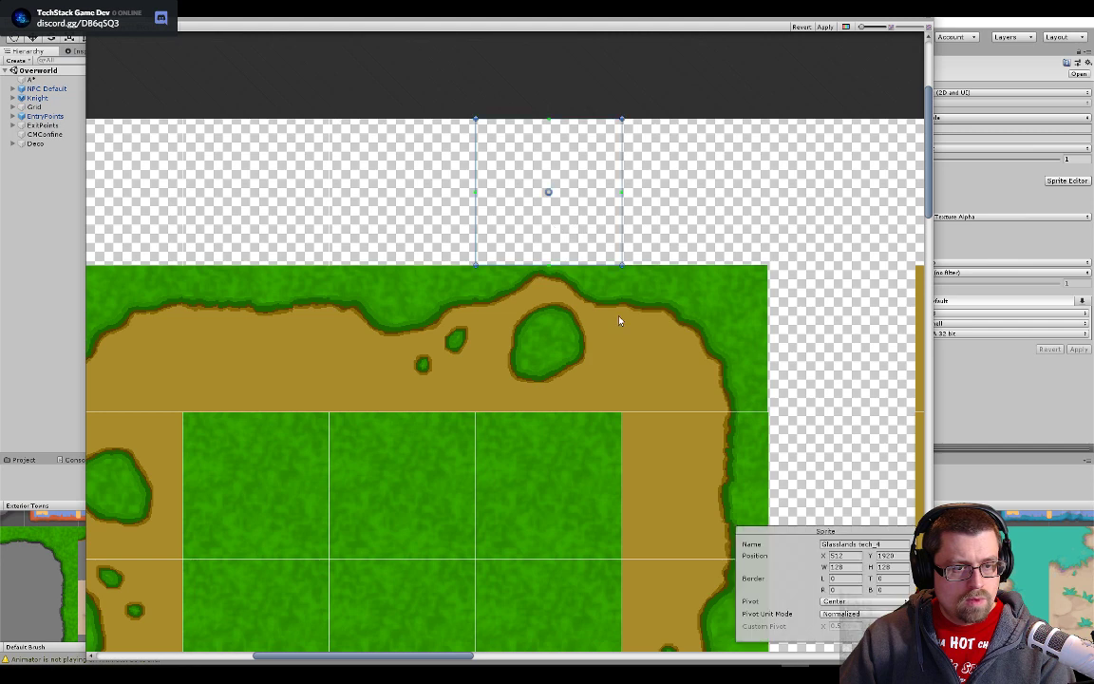
{"action": "left_click", "coordinate": [627, 281]}
{"action": "left_click_drag", "start_coordinate": [627, 281], "coordinate": [742, 380]}
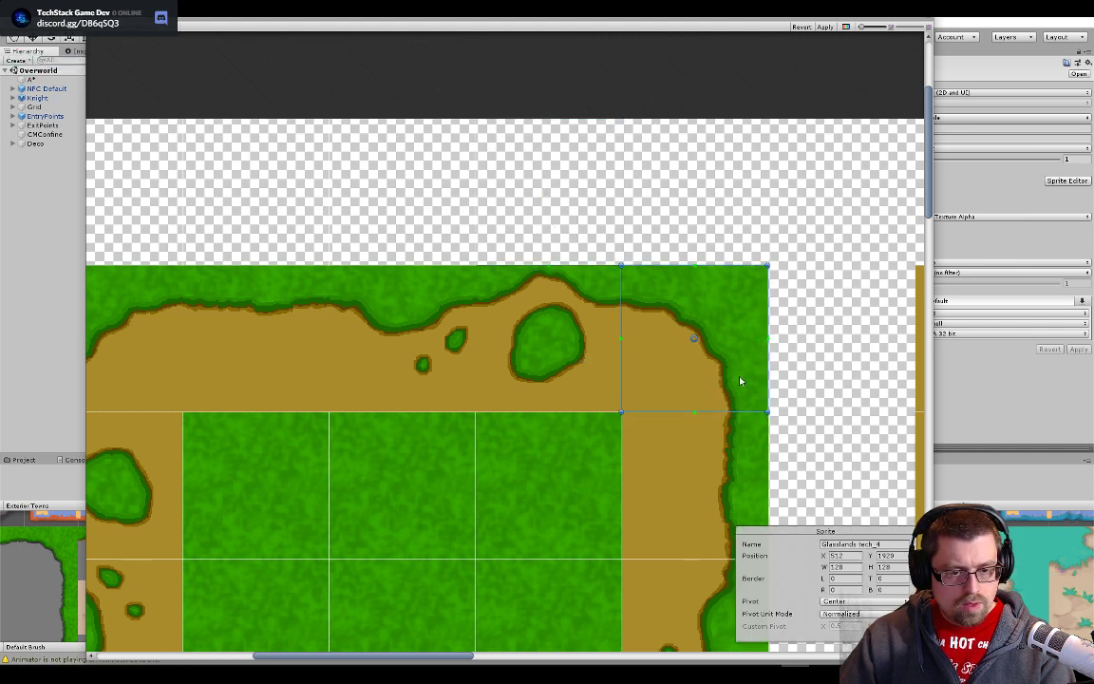
{"action": "scroll", "coordinate": [770, 401], "scroll_direction": "up", "scroll_amount": 3}
{"action": "scroll", "coordinate": [770, 404], "scroll_direction": "up", "scroll_amount": 5}
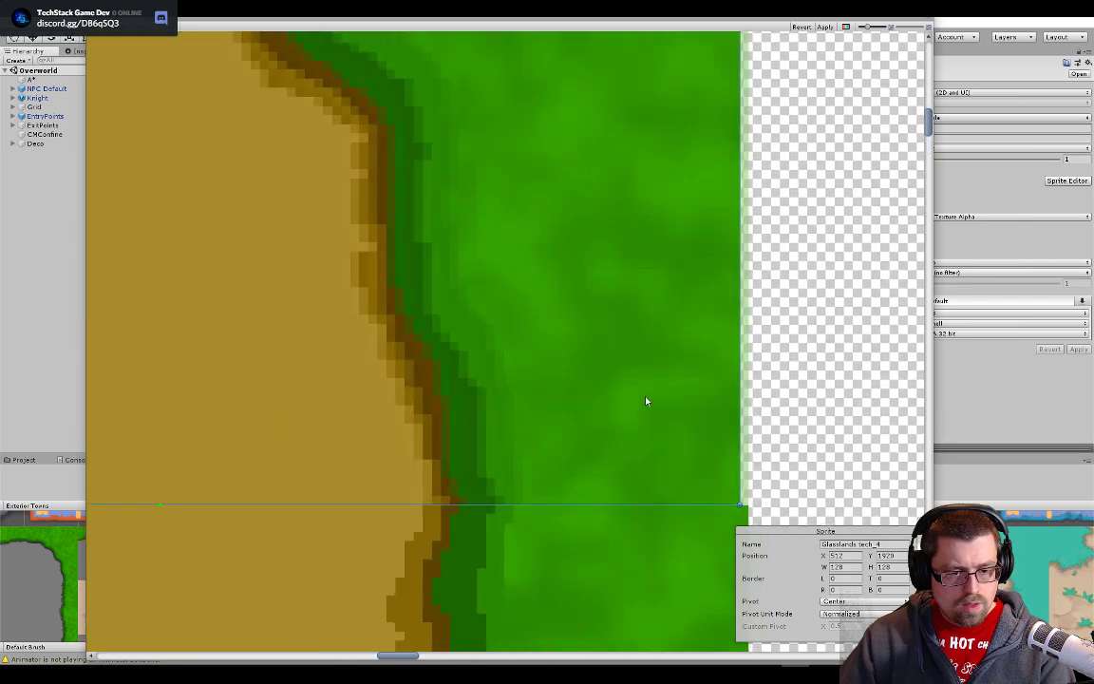
- Nudge slice Glasslands tech_4 slightly right and check its edges against the top-right corner tile and neighbouring slices
{"action": "scroll", "coordinate": [642, 406], "scroll_direction": "down", "scroll_amount": 5}
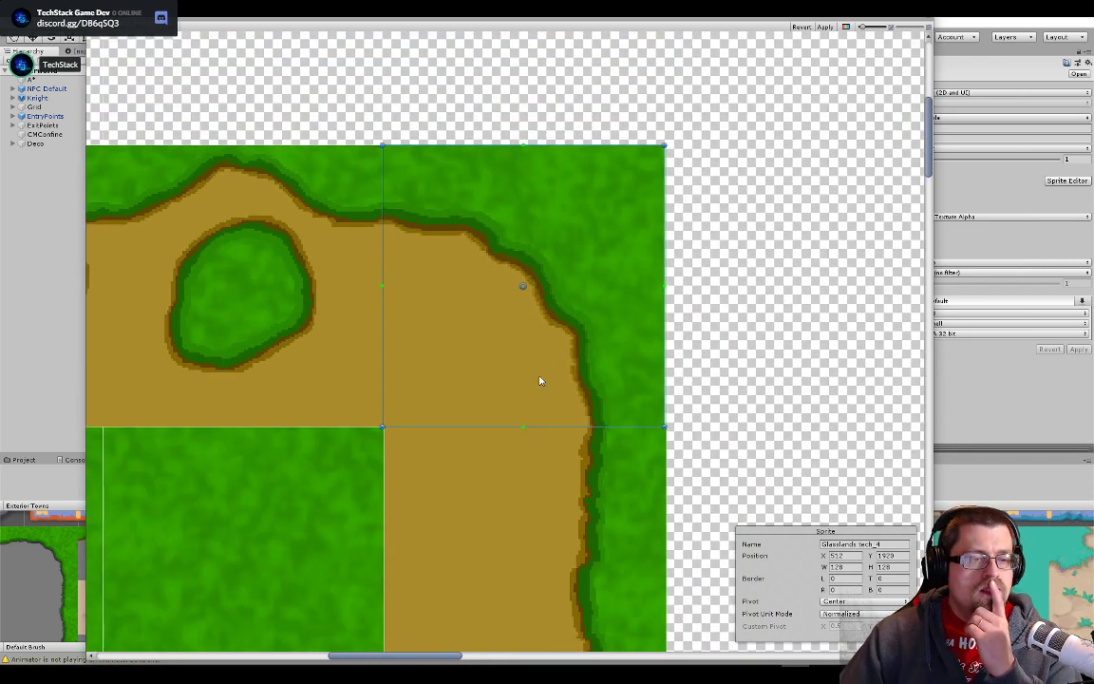
{"action": "scroll", "coordinate": [558, 440], "scroll_direction": "up", "scroll_amount": 6}
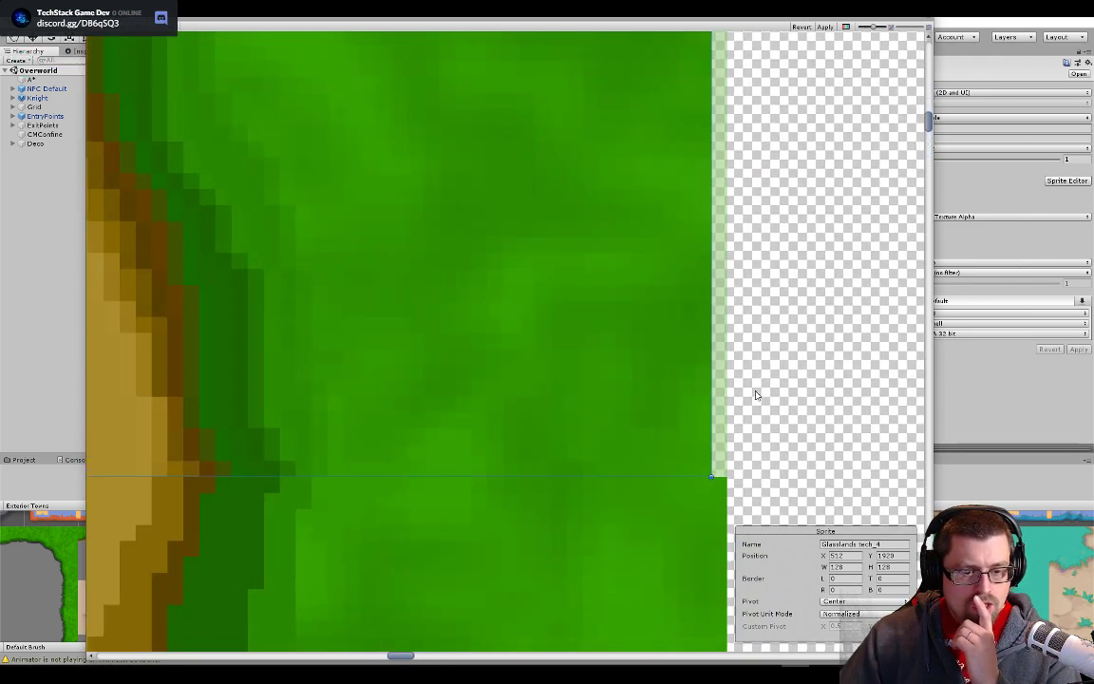
{"action": "scroll", "coordinate": [722, 487], "scroll_direction": "down", "scroll_amount": 6}
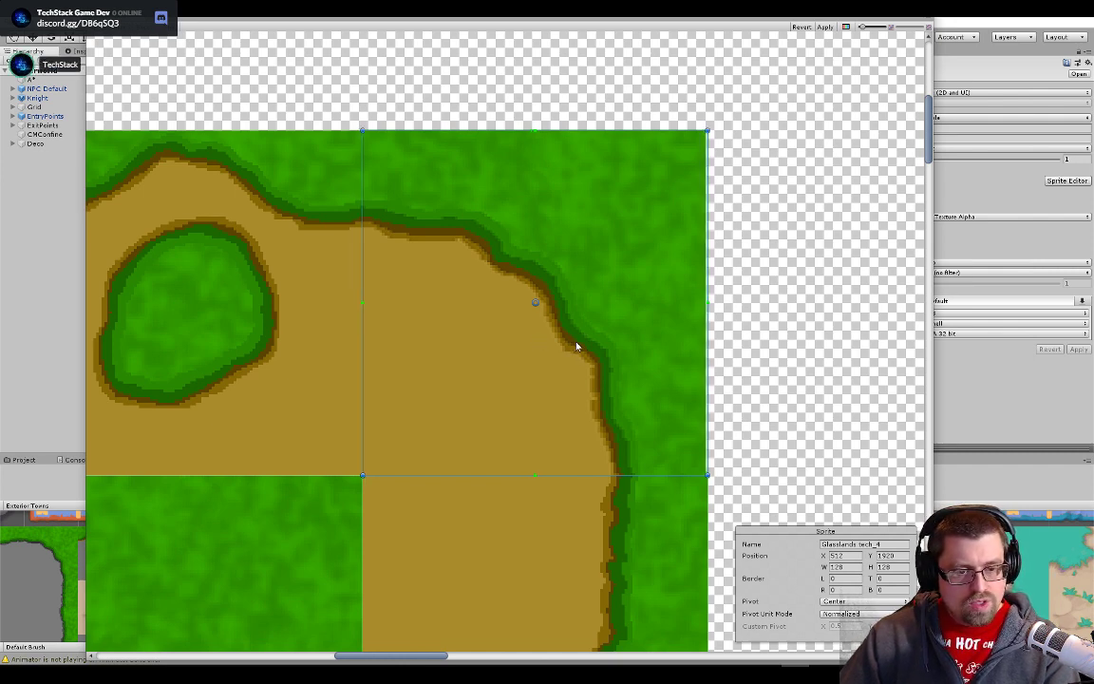
{"action": "left_click_drag", "start_coordinate": [571, 346], "coordinate": [577, 348]}
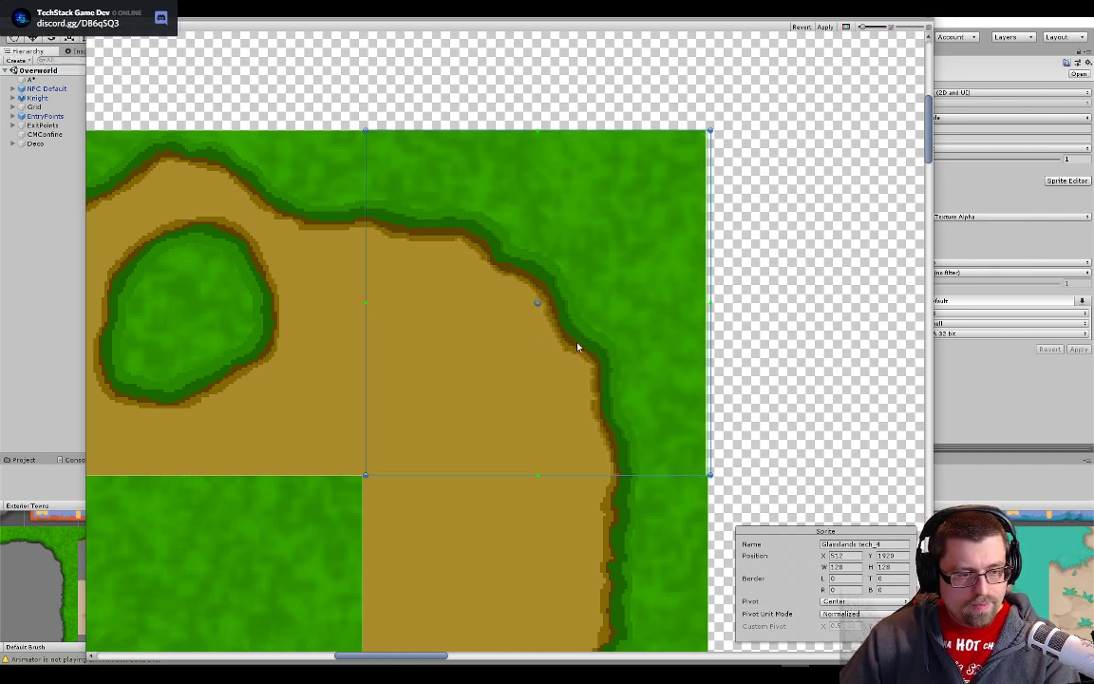
{"action": "left_click", "coordinate": [756, 355]}
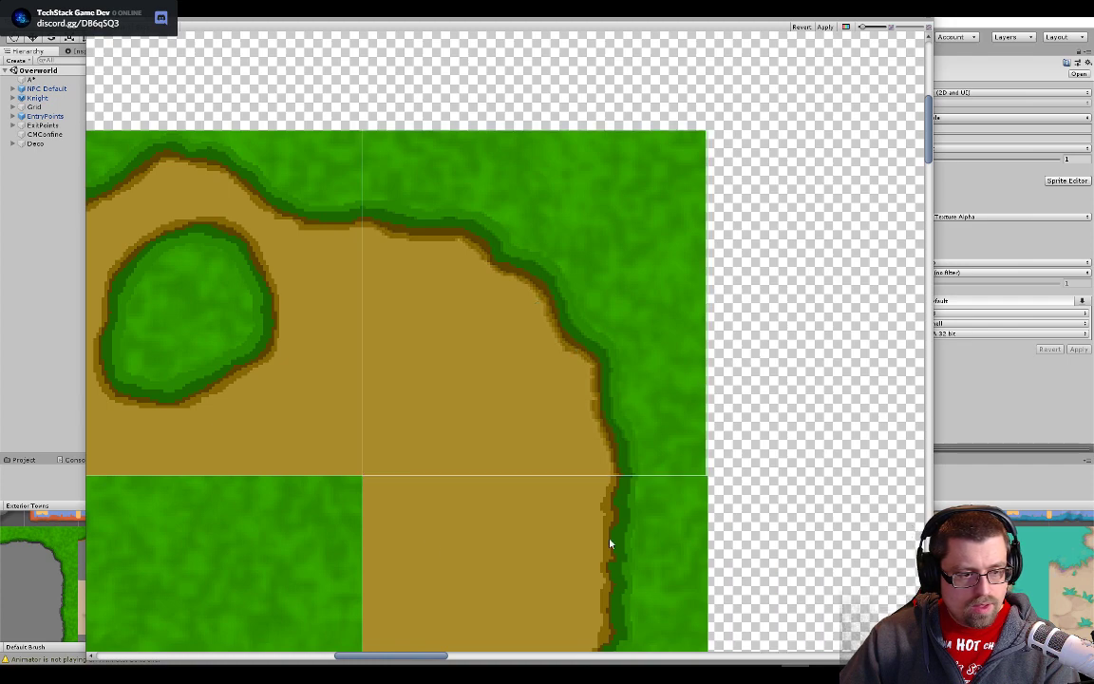
{"action": "scroll", "coordinate": [345, 482], "scroll_direction": "up", "scroll_amount": 5}
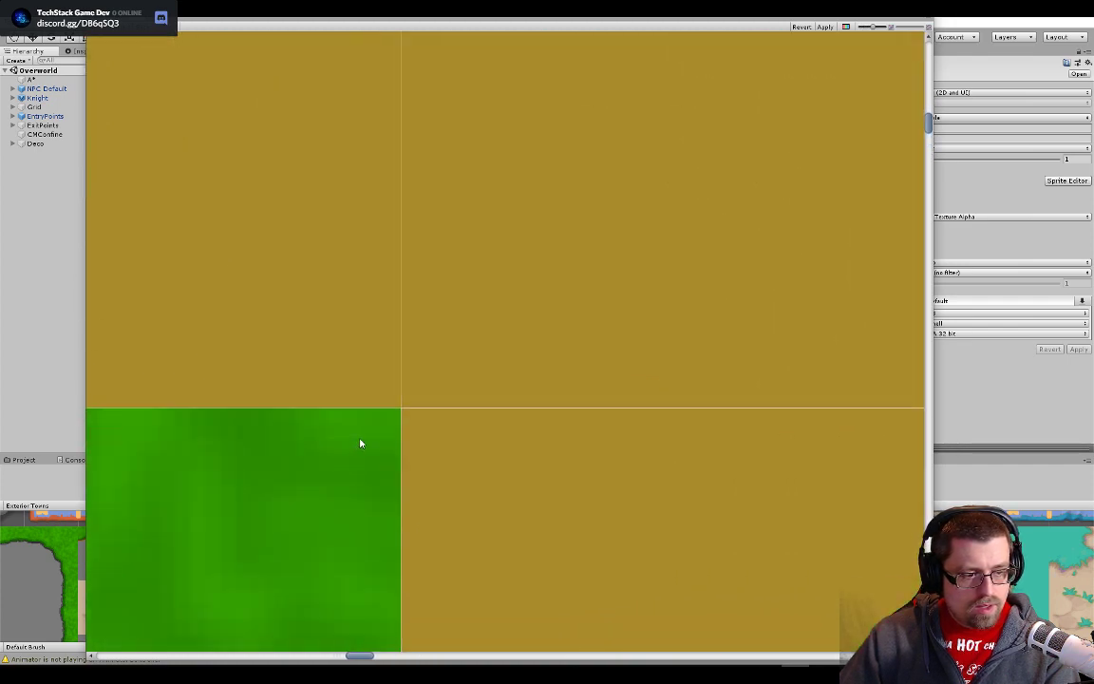
{"action": "scroll", "coordinate": [360, 443], "scroll_direction": "down", "scroll_amount": 5}
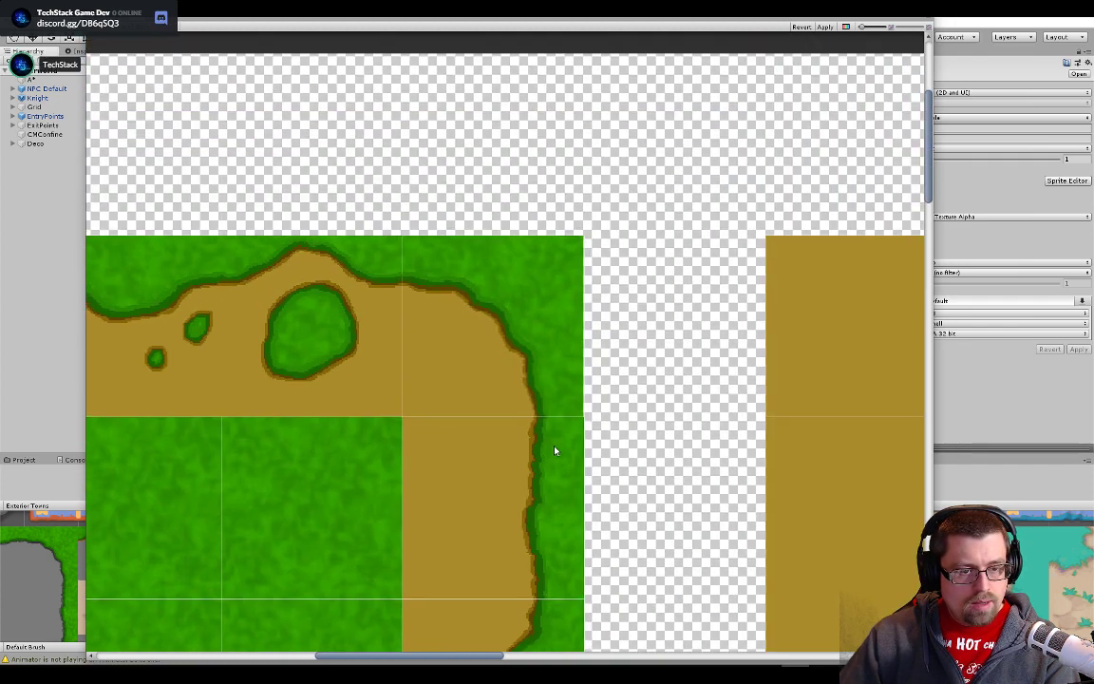
{"action": "left_click", "coordinate": [557, 406]}
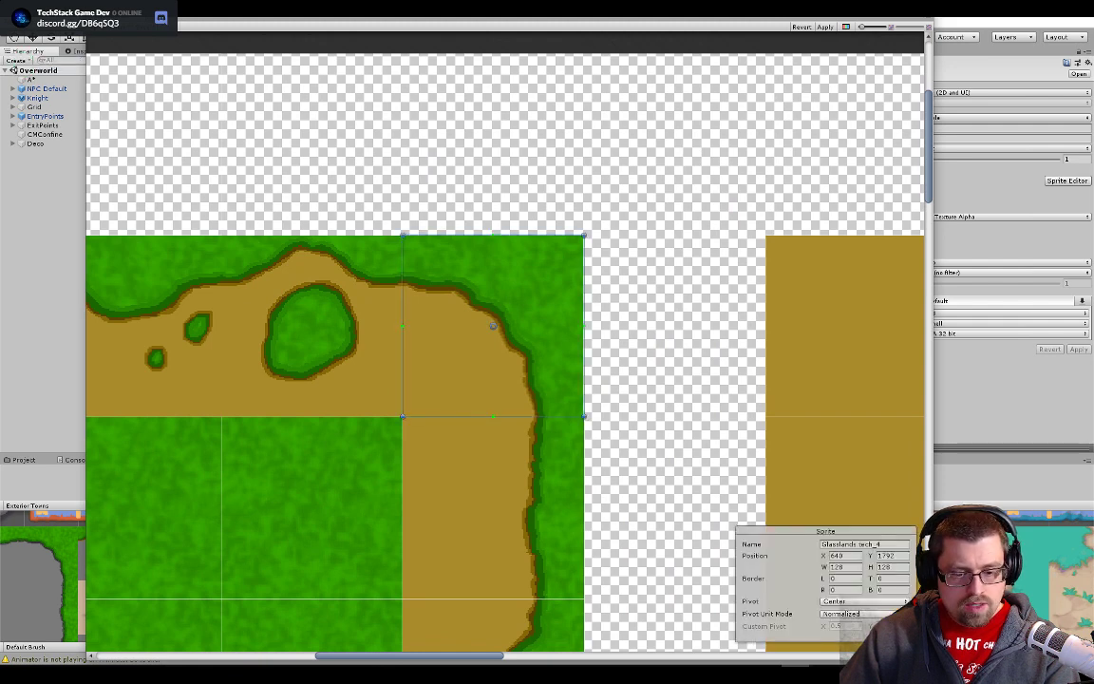
- Switch to Photoshop to examine the top-right corner in Glasslands tech.psd, and return to the Unity Sprite Editor
{"action": "mouse_move", "coordinate": [762, 675]}
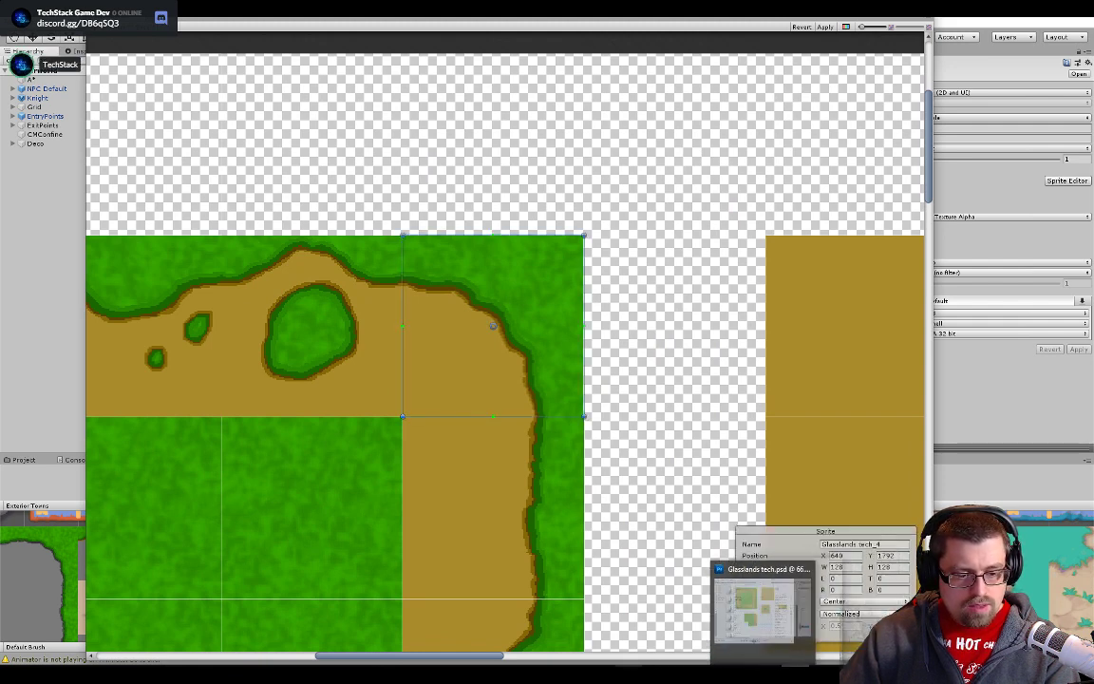
{"action": "left_click", "coordinate": [761, 608]}
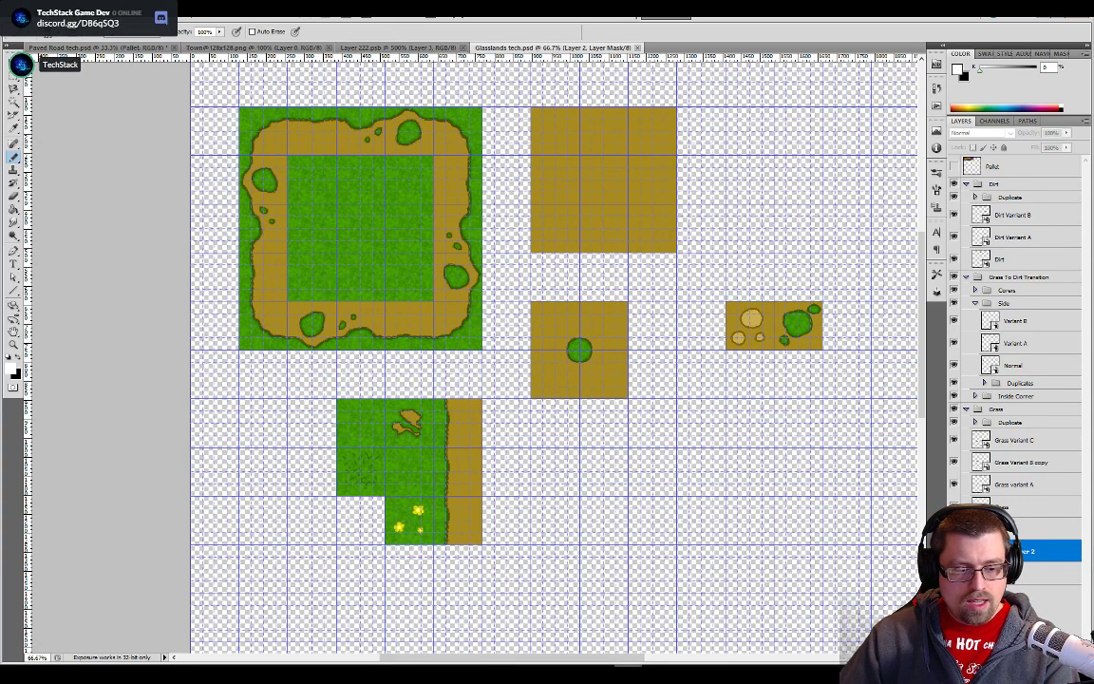
{"action": "key", "text": "alt+Tab"}
- Move slice Glasslands tech_3 onto the top border tile with the large grass patch, its lower edge flush with the interior grass
{"action": "left_click_drag", "start_coordinate": [447, 378], "coordinate": [856, 462]}
{"action": "left_click_drag", "start_coordinate": [662, 410], "coordinate": [582, 373]}
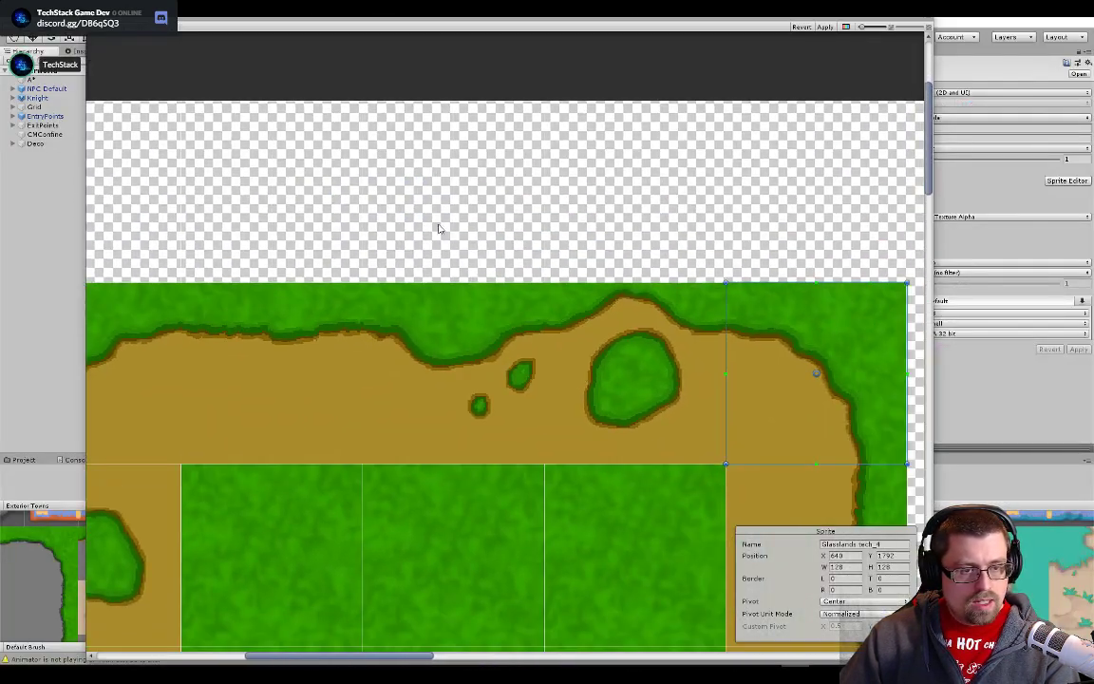
{"action": "left_click", "coordinate": [440, 229]}
{"action": "left_click_drag", "start_coordinate": [477, 230], "coordinate": [656, 414]}
{"action": "scroll", "coordinate": [746, 506], "scroll_direction": "up", "scroll_amount": 5}
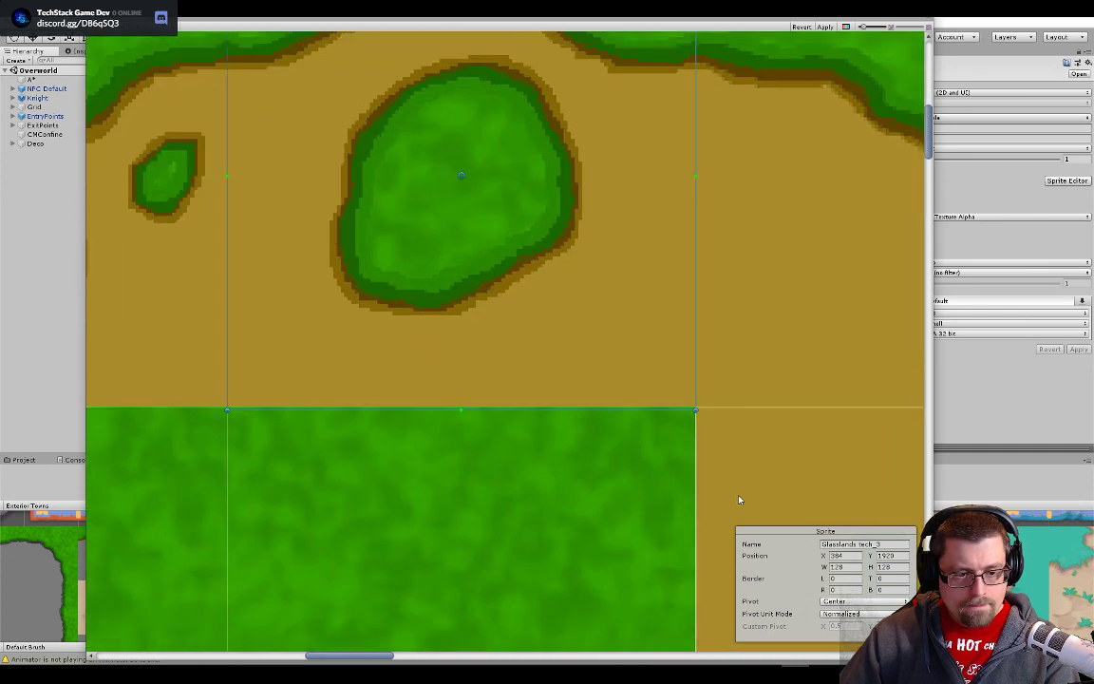
{"action": "left_click_drag", "start_coordinate": [591, 314], "coordinate": [591, 310]}
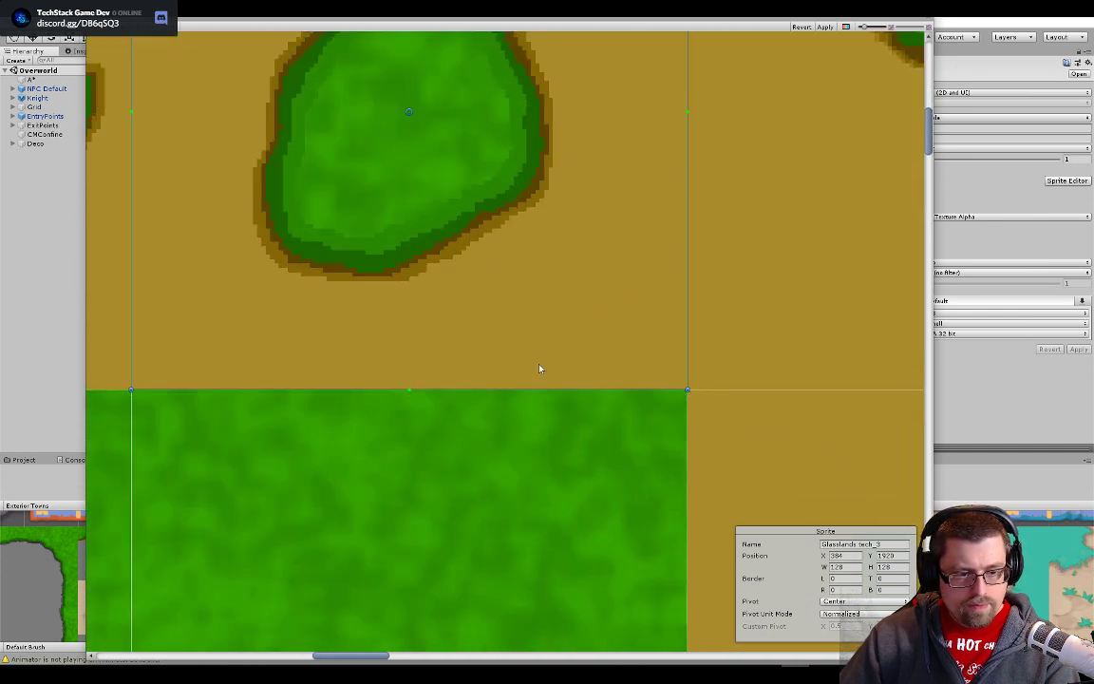
{"action": "left_click", "coordinate": [104, 325]}
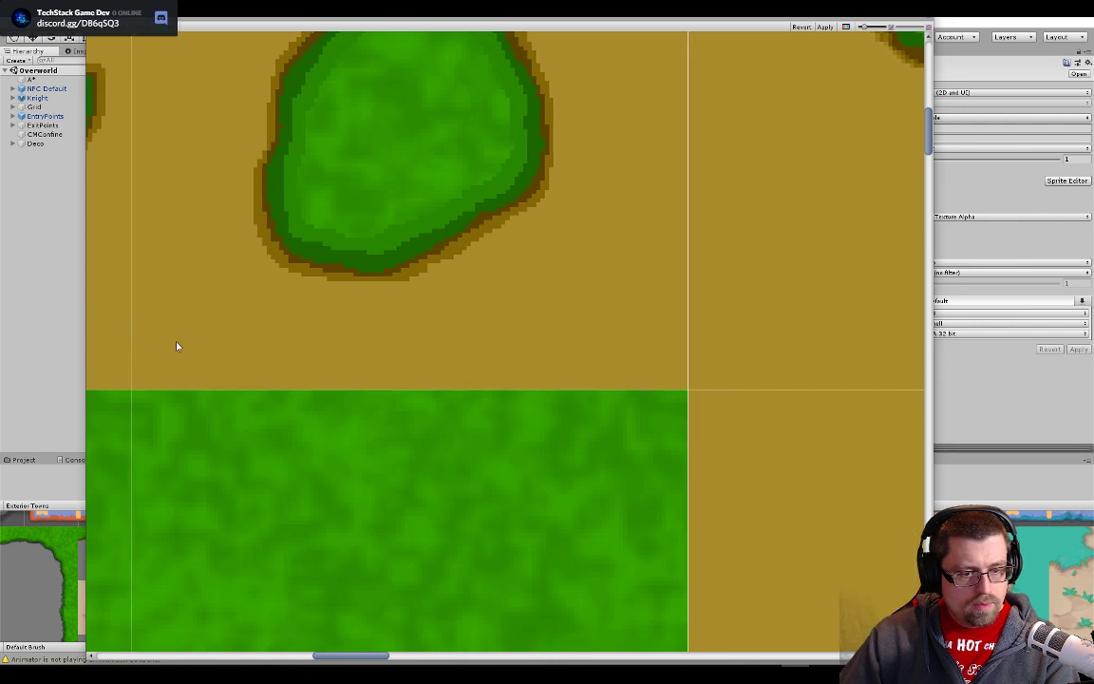
- Move slice Glasslands tech_2 onto the middle top border tile with the two small grass spots
{"action": "left_click_drag", "start_coordinate": [176, 345], "coordinate": [669, 581]}
{"action": "scroll", "coordinate": [671, 582], "scroll_direction": "down", "scroll_amount": 6}
{"action": "left_click_drag", "start_coordinate": [337, 239], "coordinate": [653, 555]}
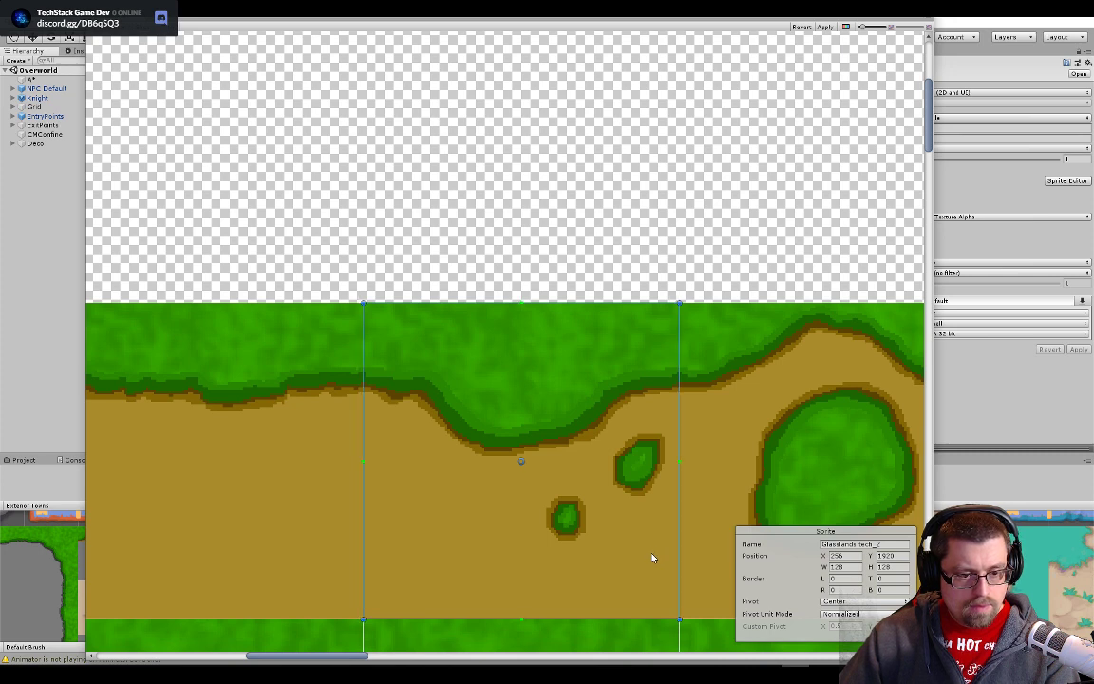
{"action": "left_click", "coordinate": [301, 515]}
- Move slice Glasslands tech_1 onto the plain top border tile beside the top-left corner, aligned with the slices around it
{"action": "left_click_drag", "start_coordinate": [341, 562], "coordinate": [693, 572]}
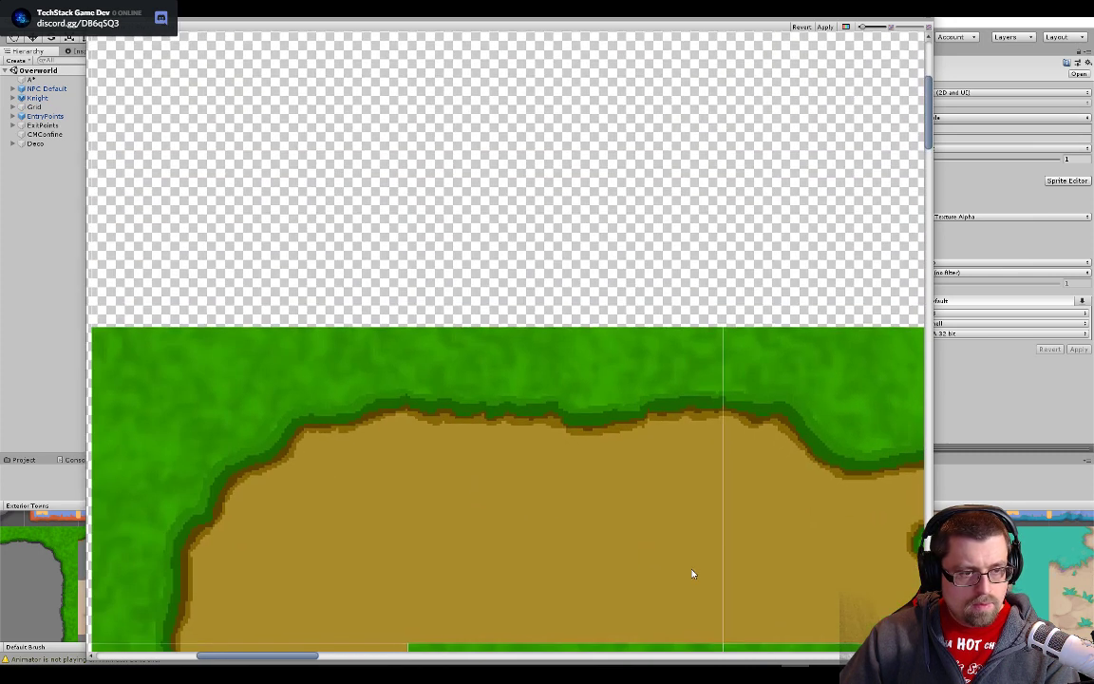
{"action": "left_click_drag", "start_coordinate": [385, 262], "coordinate": [629, 378]}
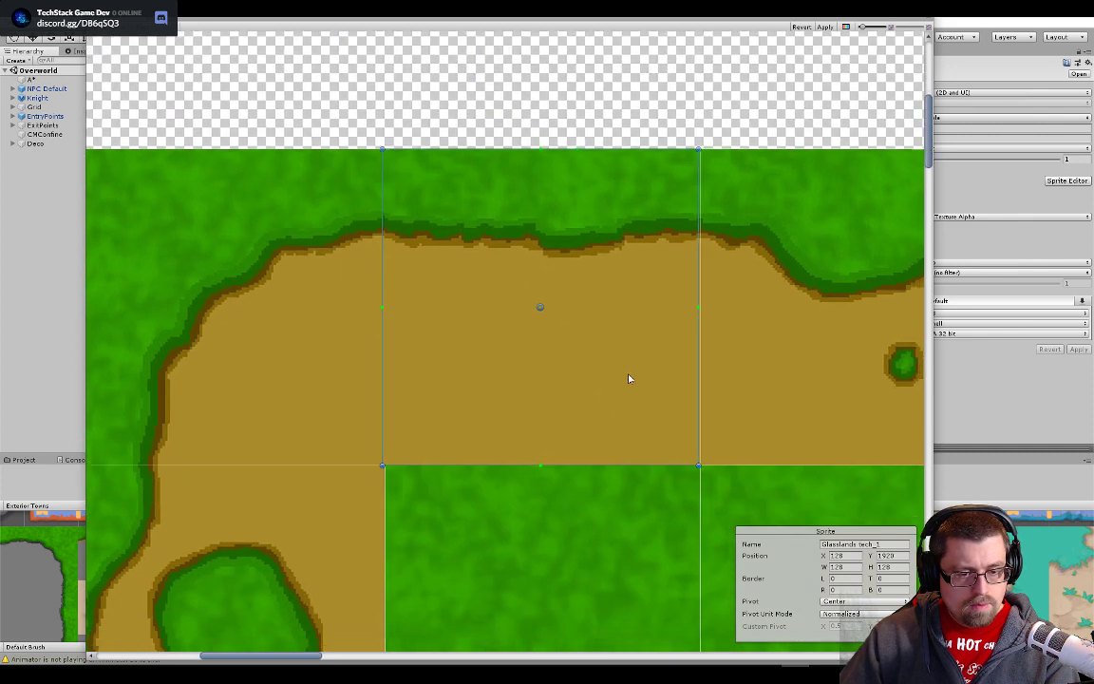
{"action": "left_click", "coordinate": [294, 393]}
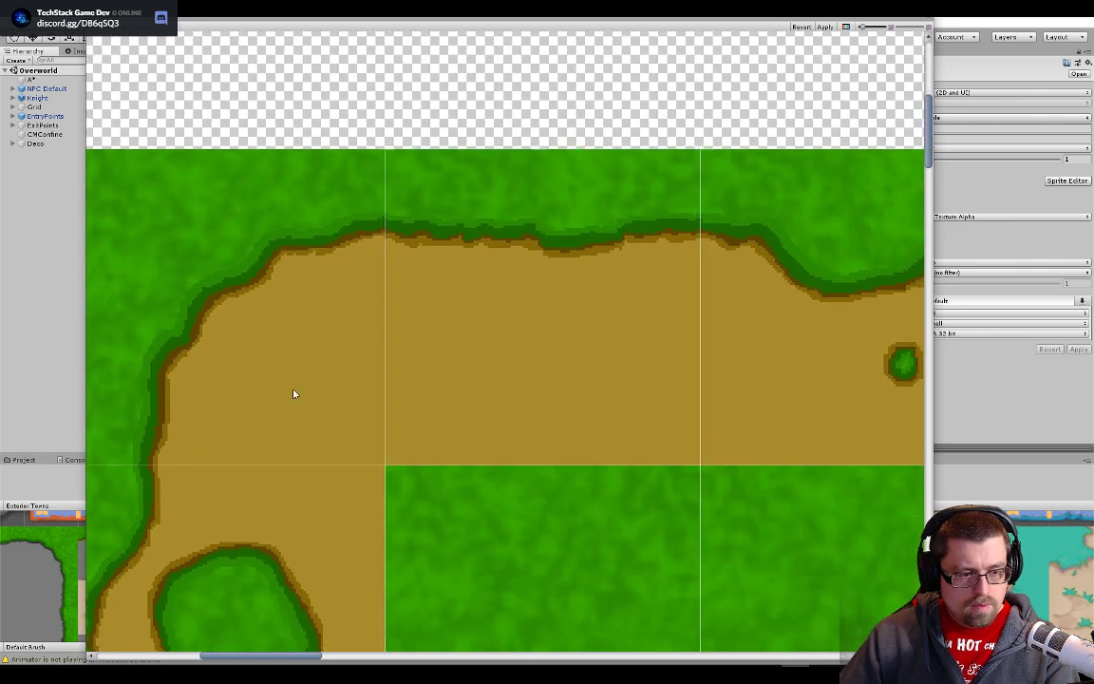
{"action": "scroll", "coordinate": [583, 469], "scroll_direction": "down", "scroll_amount": 3}
{"action": "scroll", "coordinate": [322, 256], "scroll_direction": "up", "scroll_amount": 3}
{"action": "scroll", "coordinate": [581, 299], "scroll_direction": "up", "scroll_amount": 4}
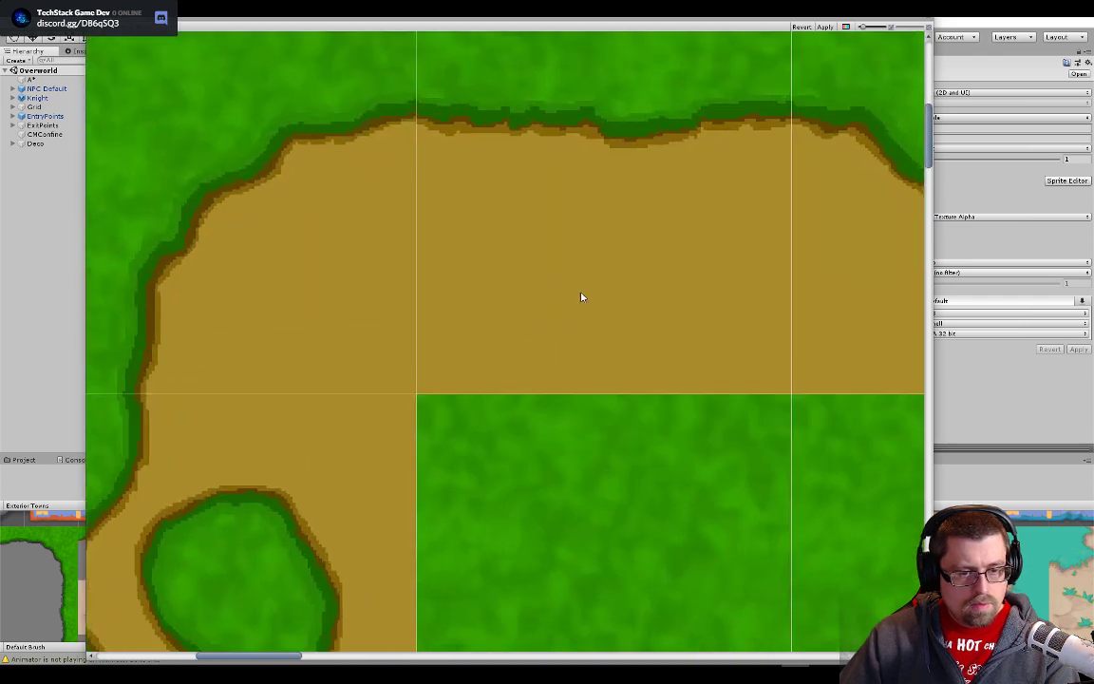
- Move slice Glasslands tech_0 onto the top-left corner tile, flush with the block's outer edges and adjoining slices
{"action": "scroll", "coordinate": [342, 279], "scroll_direction": "down", "scroll_amount": 4}
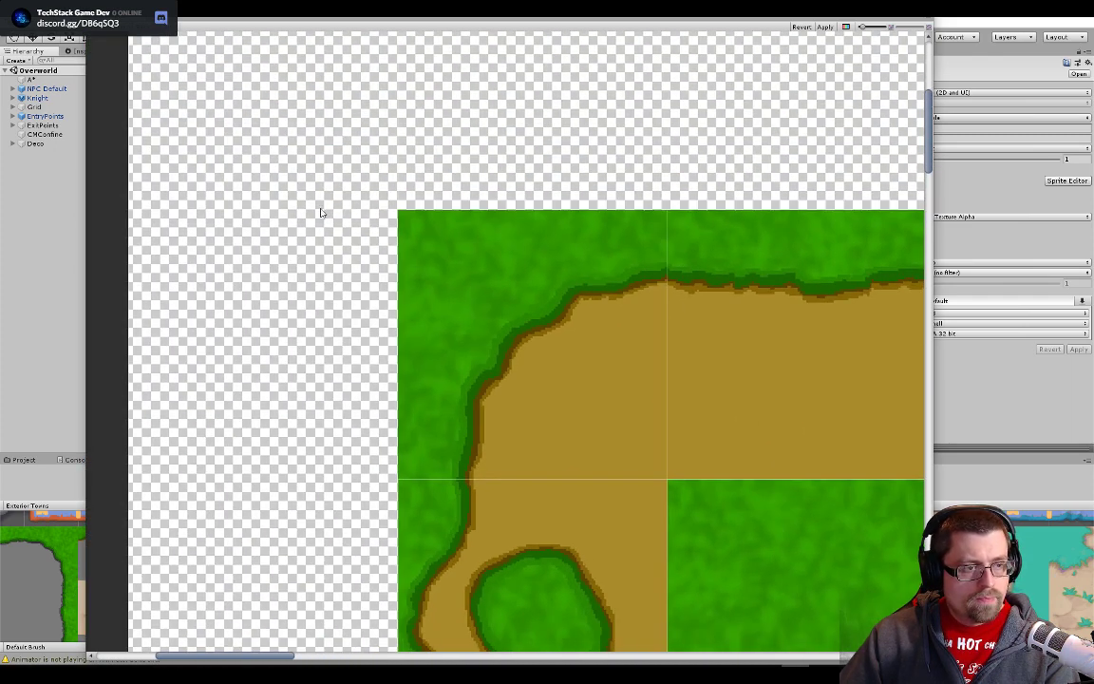
{"action": "left_click", "coordinate": [320, 213]}
{"action": "left_click_drag", "start_coordinate": [481, 357], "coordinate": [589, 418]}
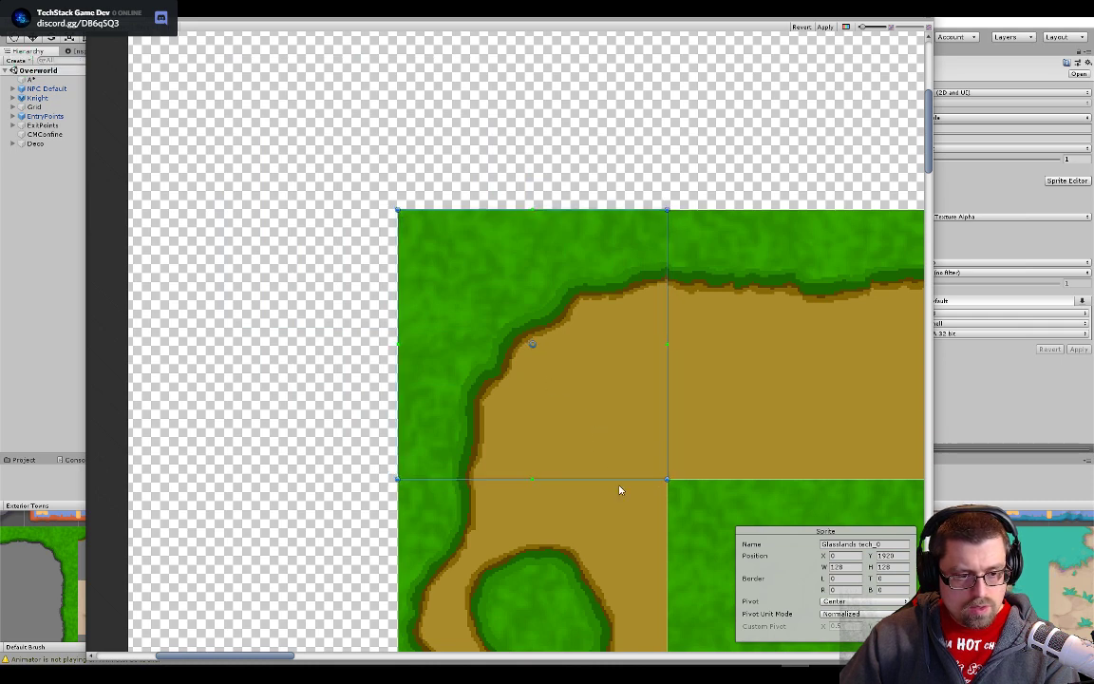
{"action": "scroll", "coordinate": [665, 503], "scroll_direction": "up", "scroll_amount": 4}
{"action": "scroll", "coordinate": [783, 513], "scroll_direction": "up", "scroll_amount": 2}
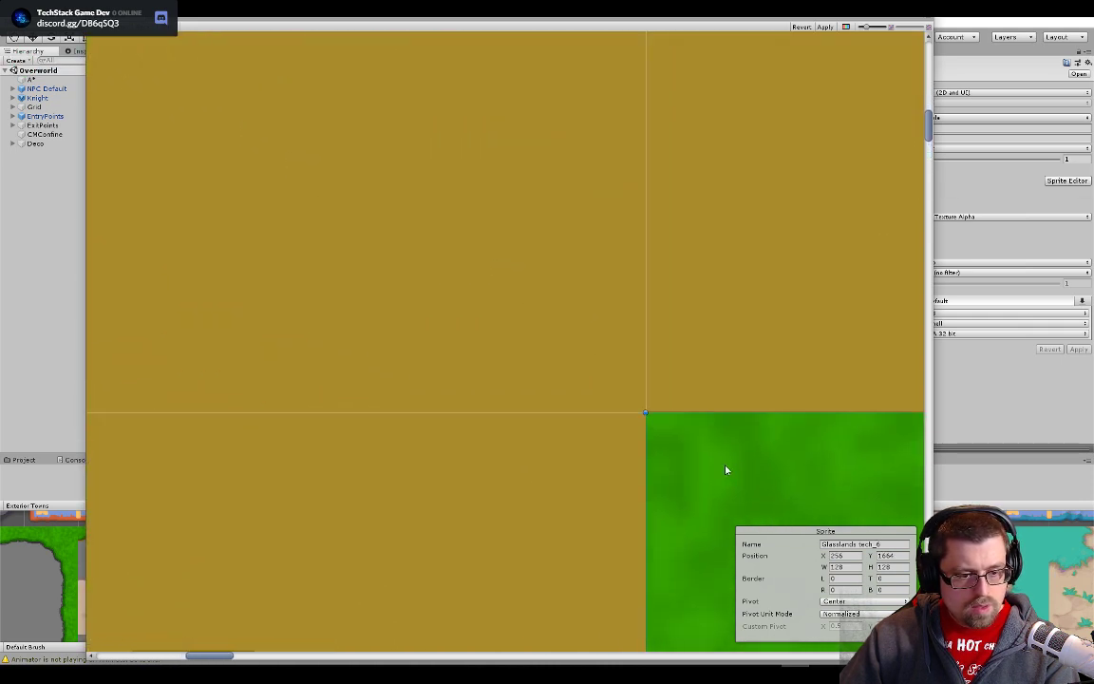
- Inspect the slice layout across the whole sheet, selecting slices on the small decorated dirt, plain dirt and grass-to-dirt edge tiles
{"action": "scroll", "coordinate": [726, 469], "scroll_direction": "down", "scroll_amount": 4}
{"action": "scroll", "coordinate": [721, 472], "scroll_direction": "down", "scroll_amount": 6}
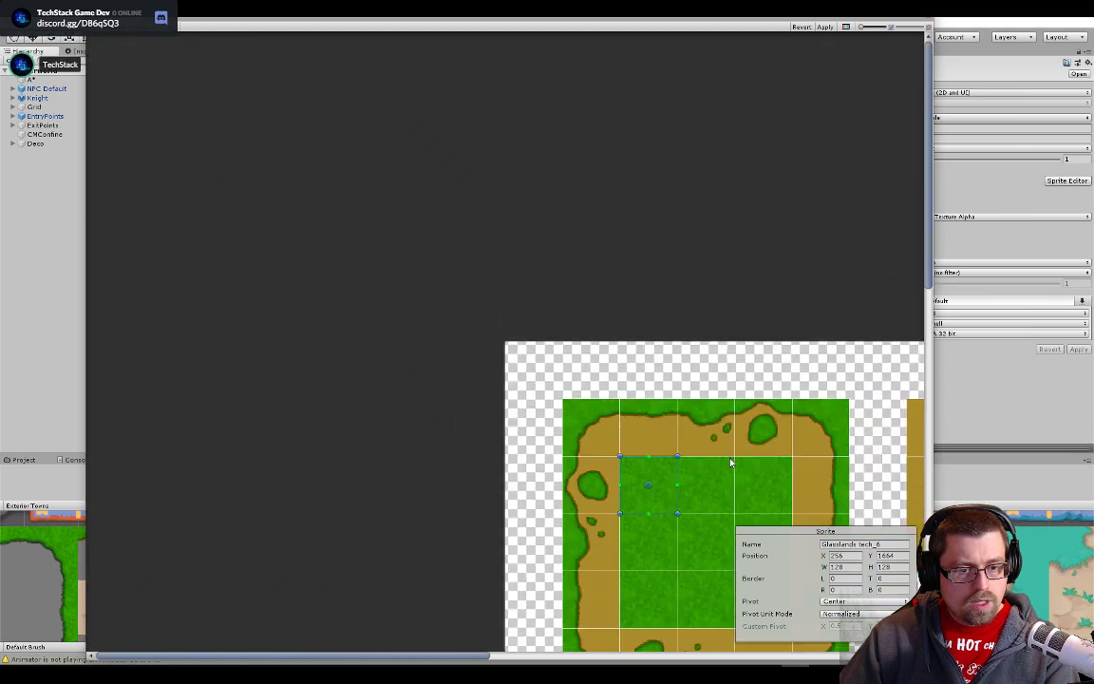
{"action": "scroll", "coordinate": [499, 214], "scroll_direction": "down", "scroll_amount": 2}
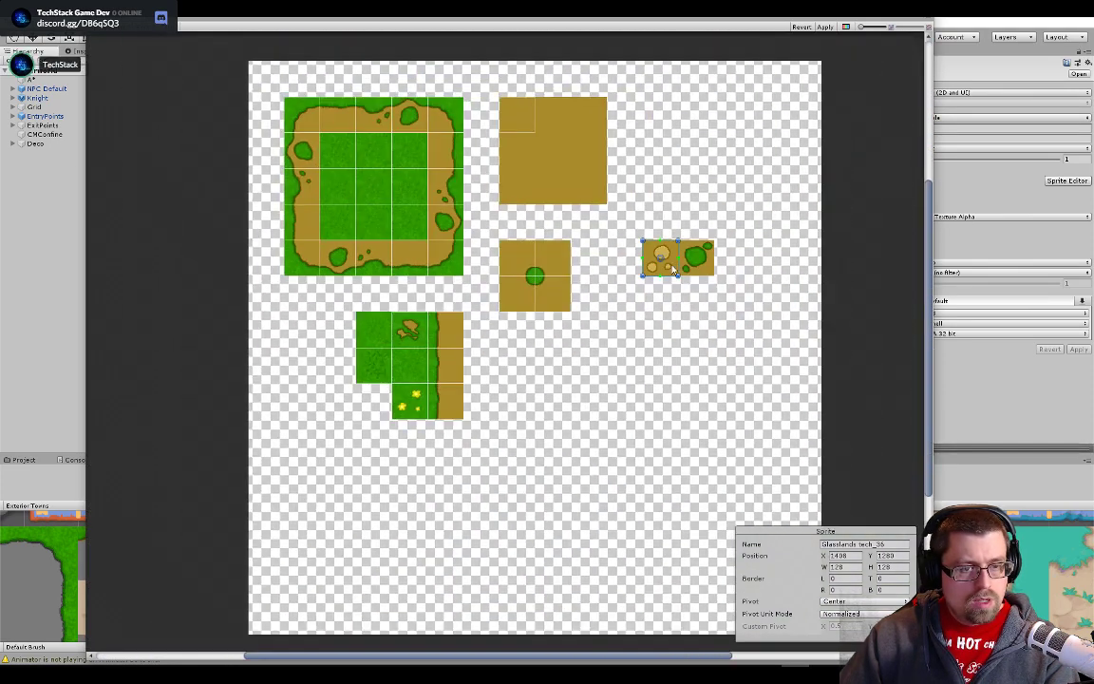
{"action": "left_click", "coordinate": [692, 266]}
{"action": "left_click", "coordinate": [503, 126]}
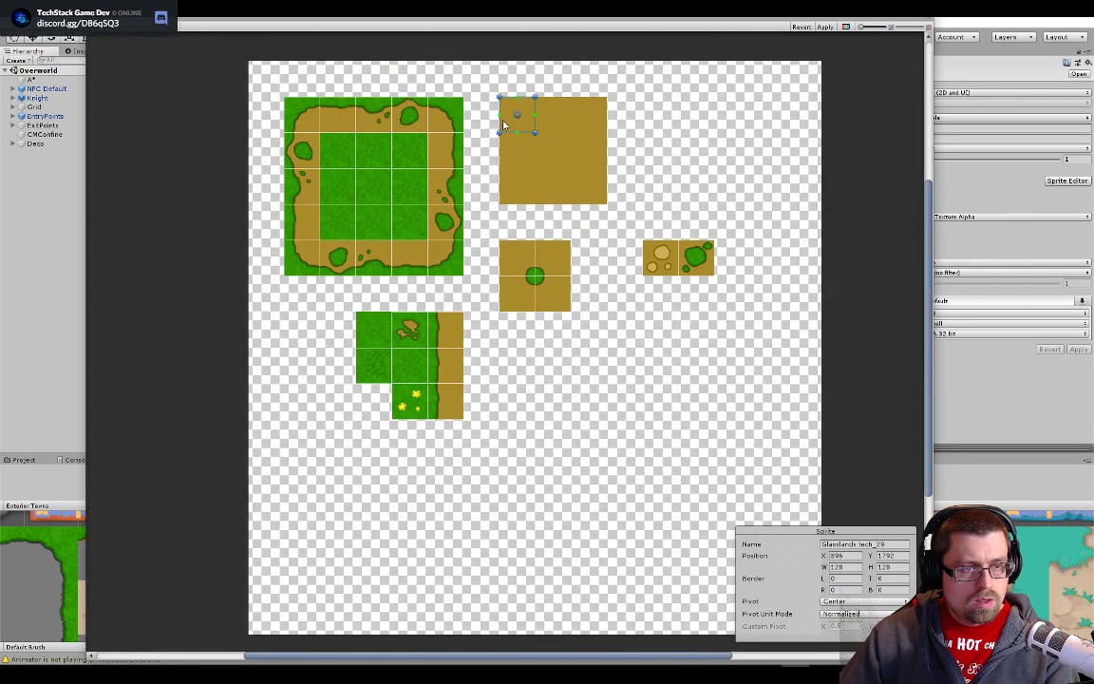
{"action": "left_click", "coordinate": [448, 321]}
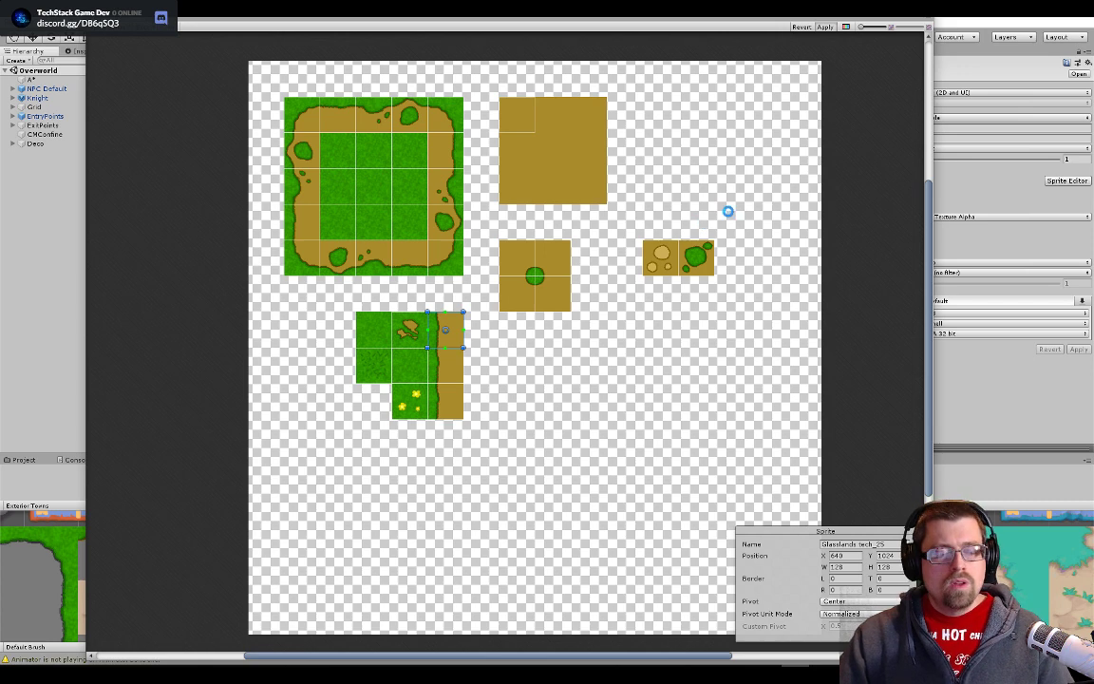
- Return to the overworld scene and examine the grass and dirt paths around the village houses
{"action": "scroll", "coordinate": [513, 183], "scroll_direction": "down", "scroll_amount": 1}
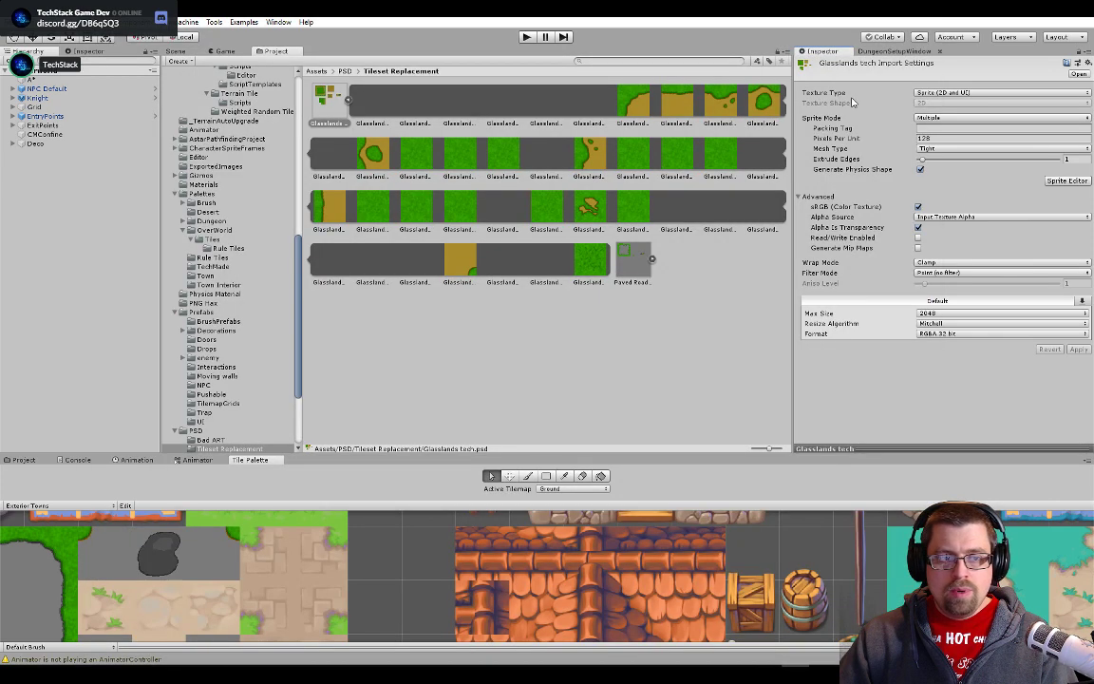
{"action": "left_click", "coordinate": [173, 51]}
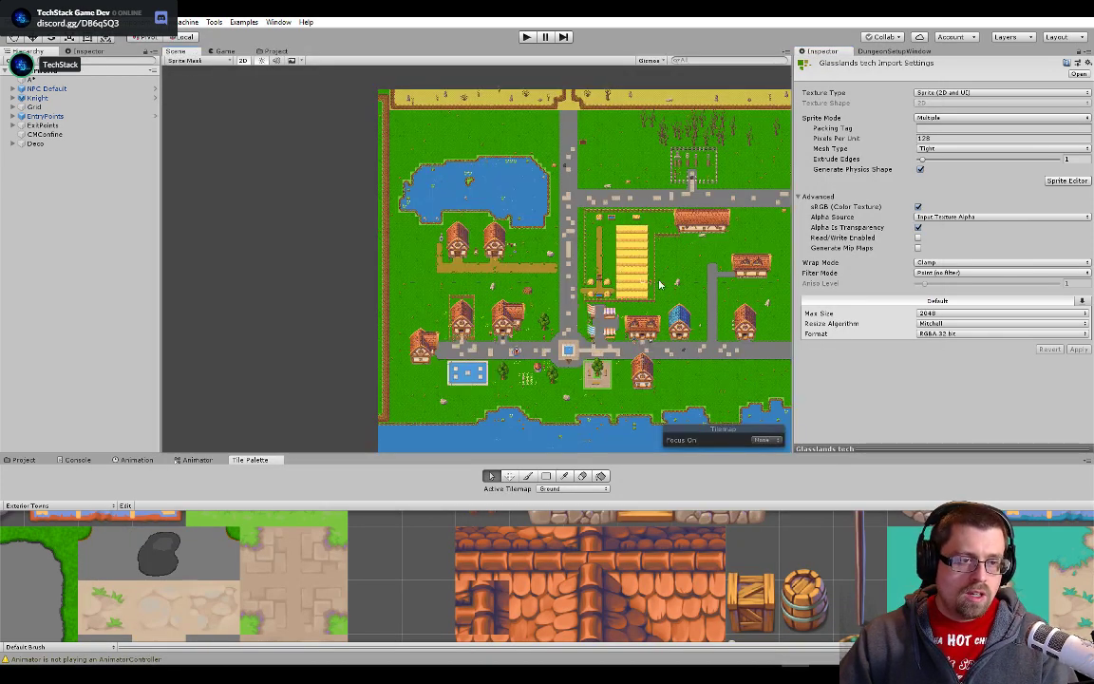
{"action": "scroll", "coordinate": [592, 349], "scroll_direction": "up", "scroll_amount": 10}
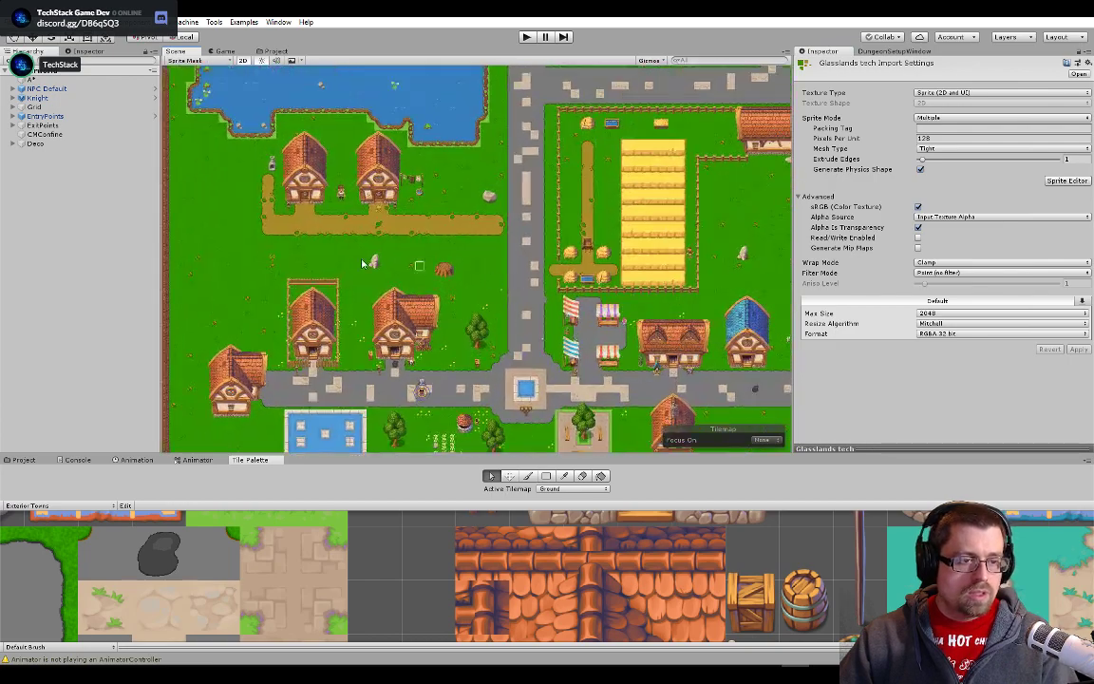
{"action": "scroll", "coordinate": [345, 257], "scroll_direction": "down", "scroll_amount": 3}
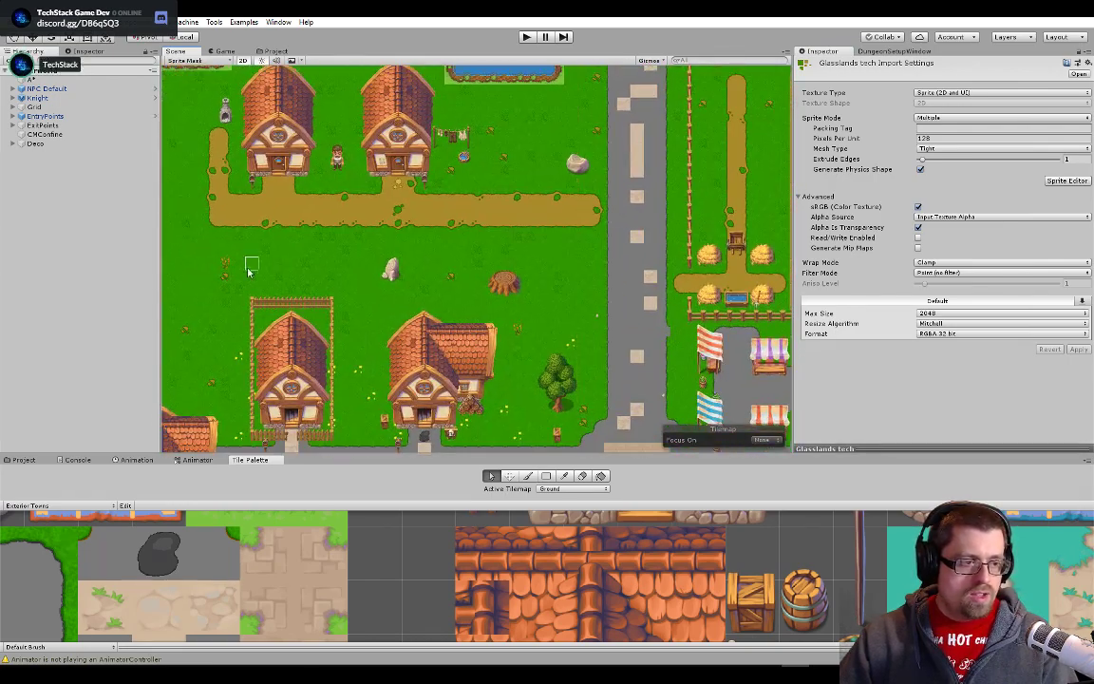
- Switch to Photoshop, show the dirt and masked grass background layers behind the Glasslands tiles, and save the PSD
{"action": "key", "text": "alt+Tab"}
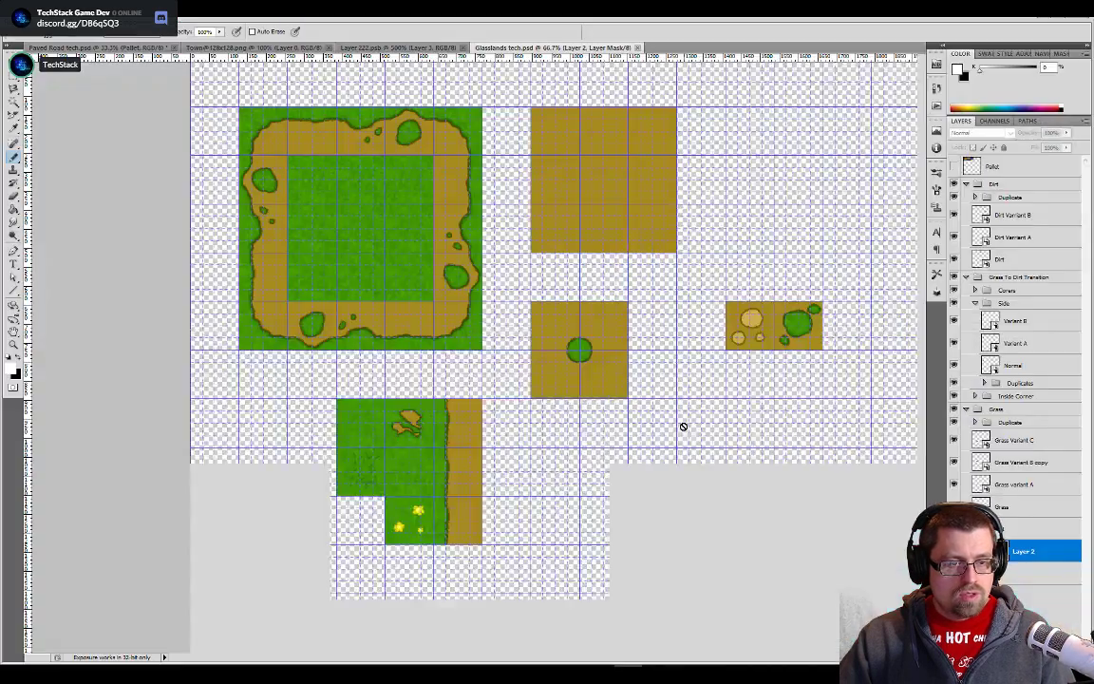
{"action": "key", "text": "alt+Tab"}
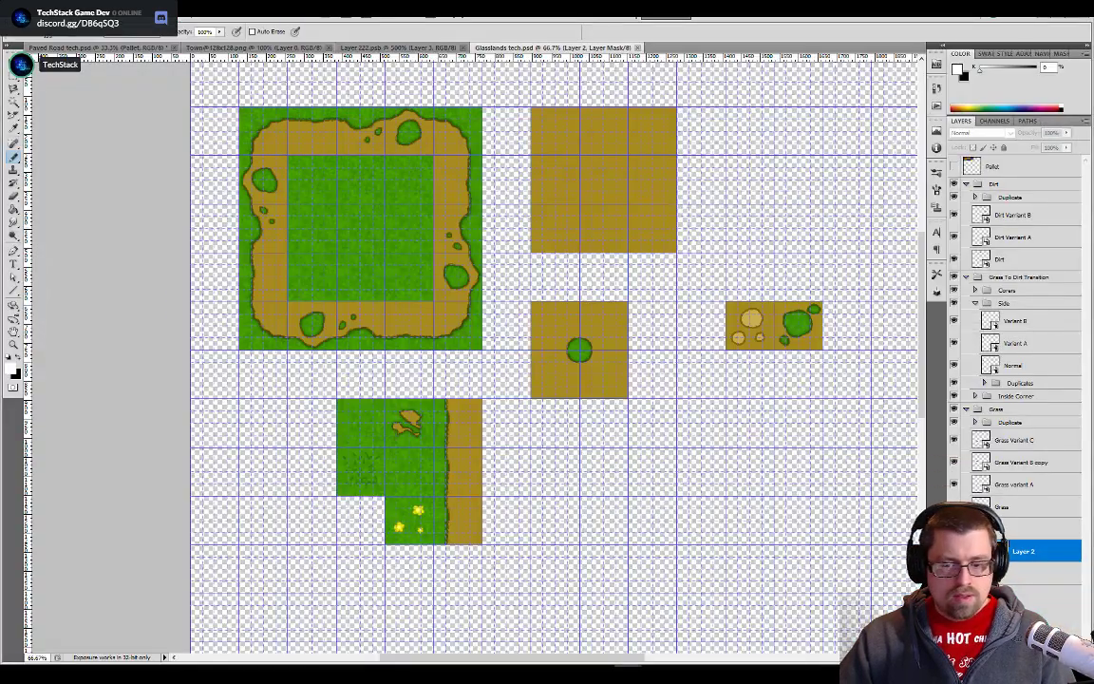
{"action": "left_click", "coordinate": [954, 551]}
{"action": "left_click", "coordinate": [953, 572]}
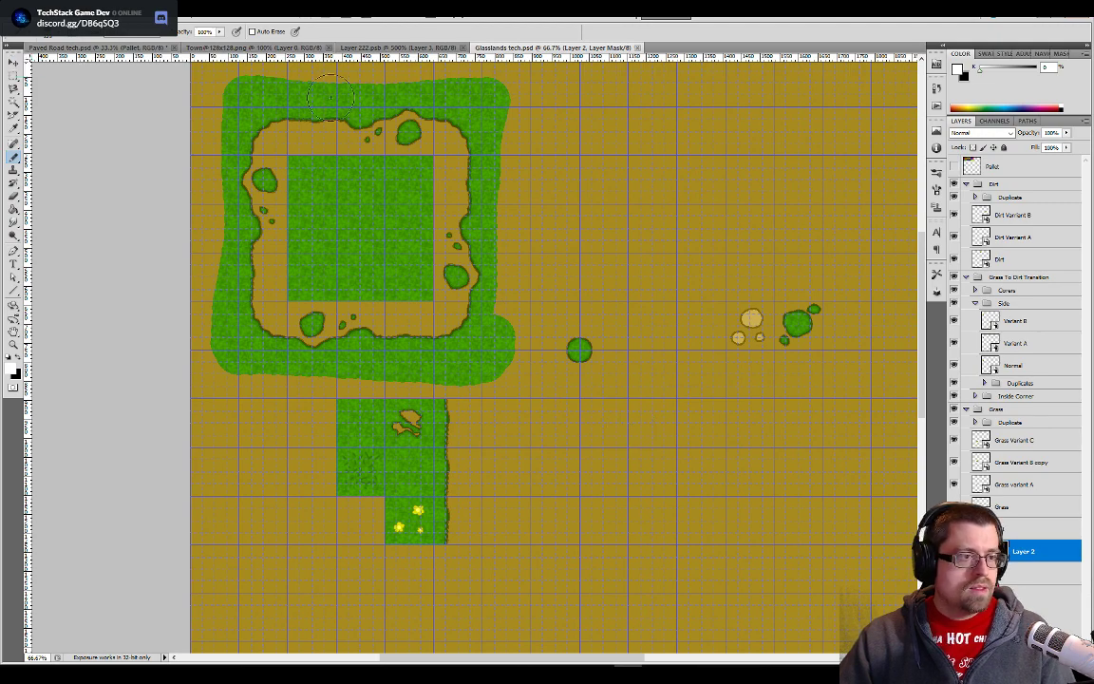
- Switch back to Unity and check the updated grass and dirt path tiles around the houses at several zoom levels
{"action": "key", "text": "alt+Tab"}
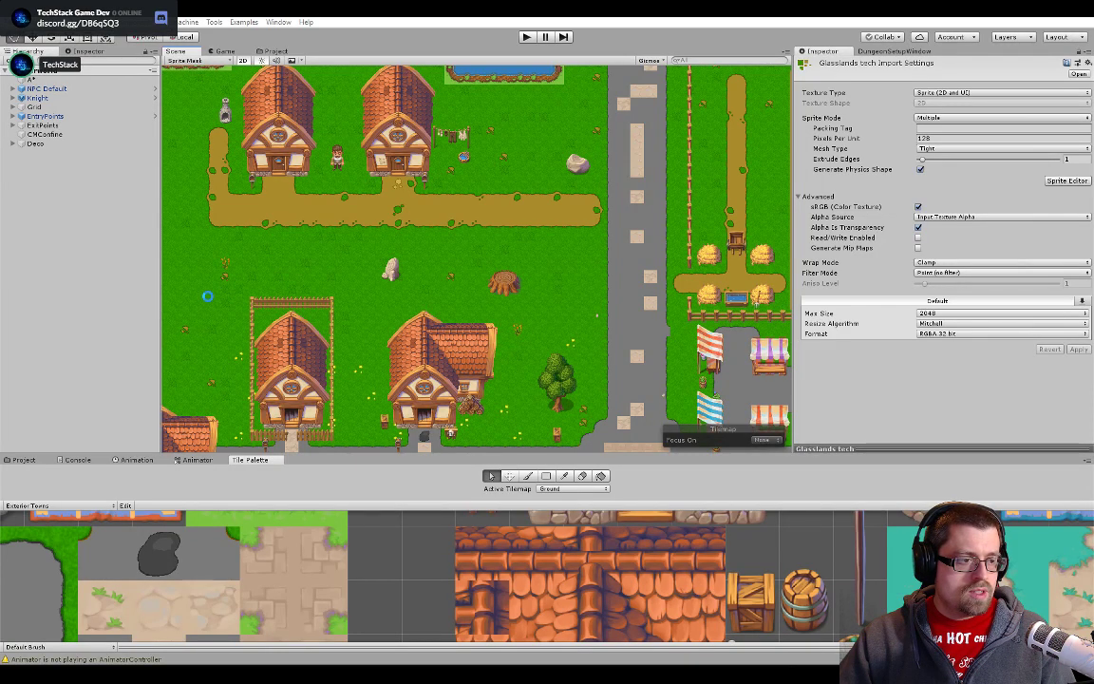
{"action": "scroll", "coordinate": [246, 302], "scroll_direction": "down", "scroll_amount": 10}
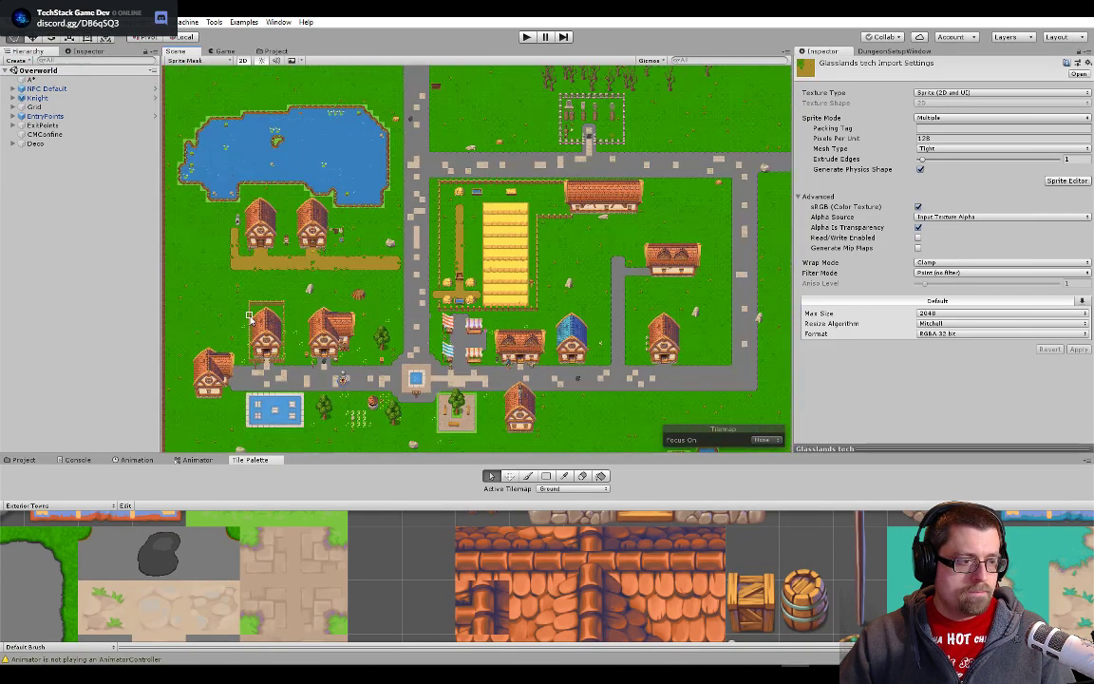
{"action": "scroll", "coordinate": [209, 321], "scroll_direction": "up", "scroll_amount": 6}
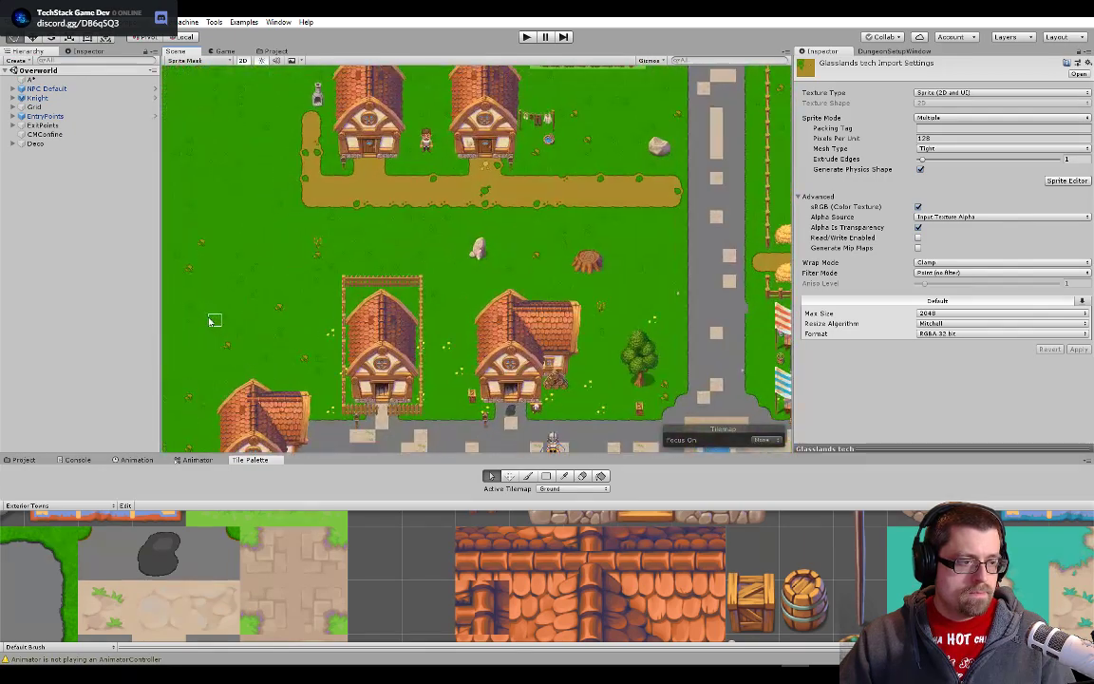
{"action": "scroll", "coordinate": [217, 313], "scroll_direction": "up", "scroll_amount": 4}
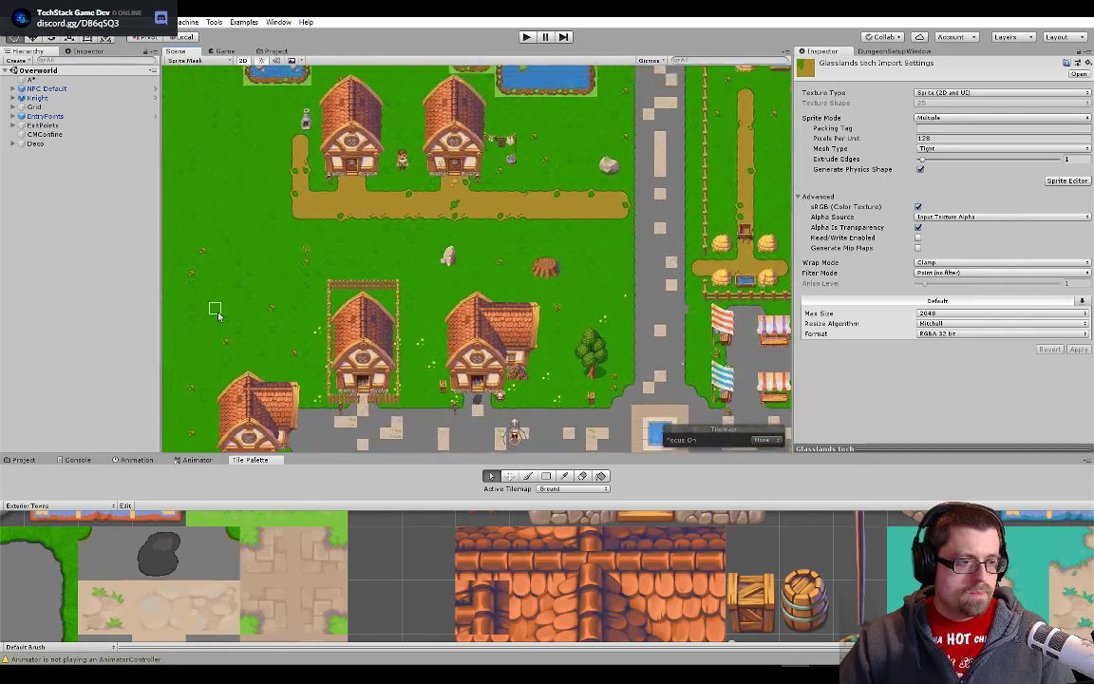
{"action": "scroll", "coordinate": [216, 314], "scroll_direction": "up", "scroll_amount": 4}
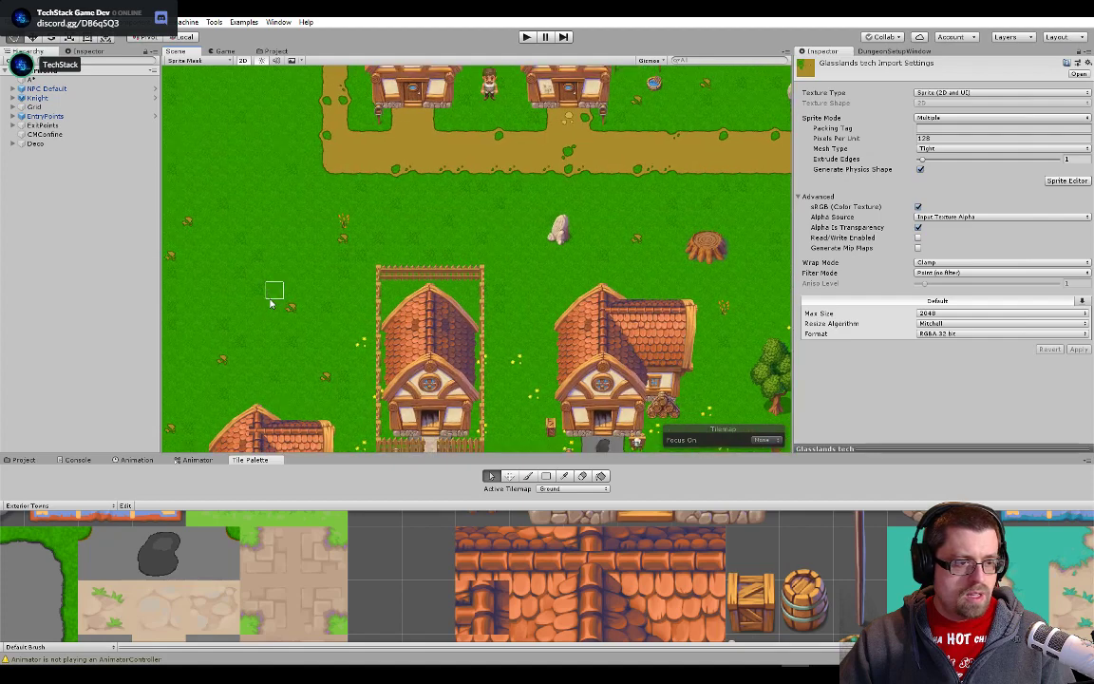
- Open Glasslands tech.psd from the Tileset Replacement asset folder in Photoshop
{"action": "left_click", "coordinate": [274, 52]}
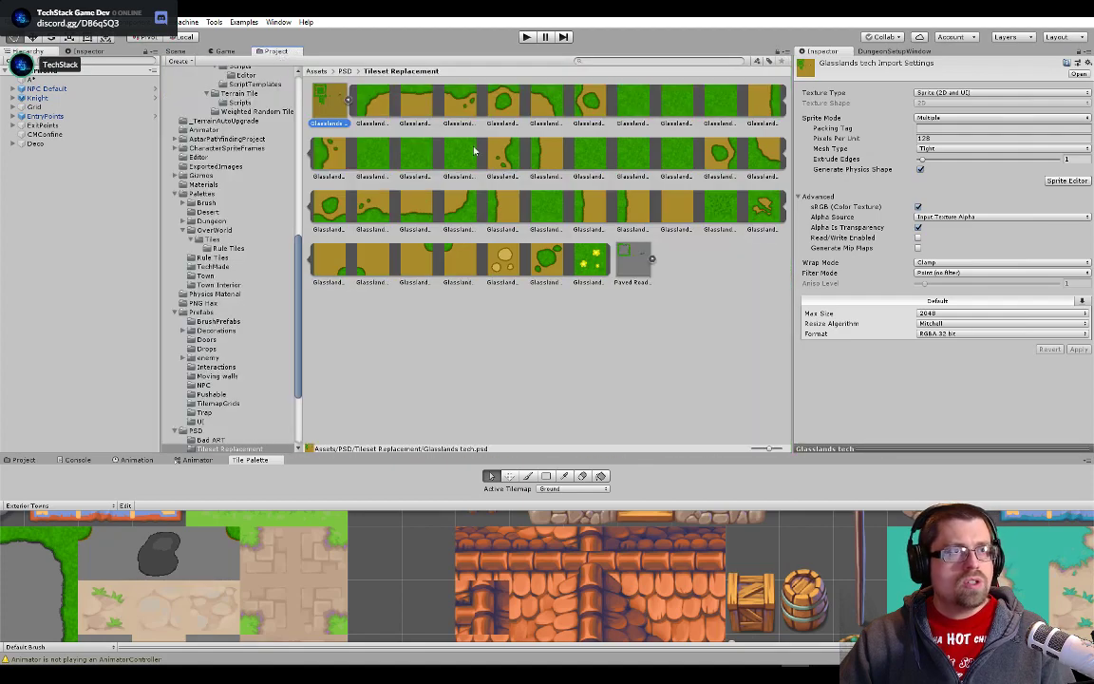
{"action": "double_click", "coordinate": [321, 108]}
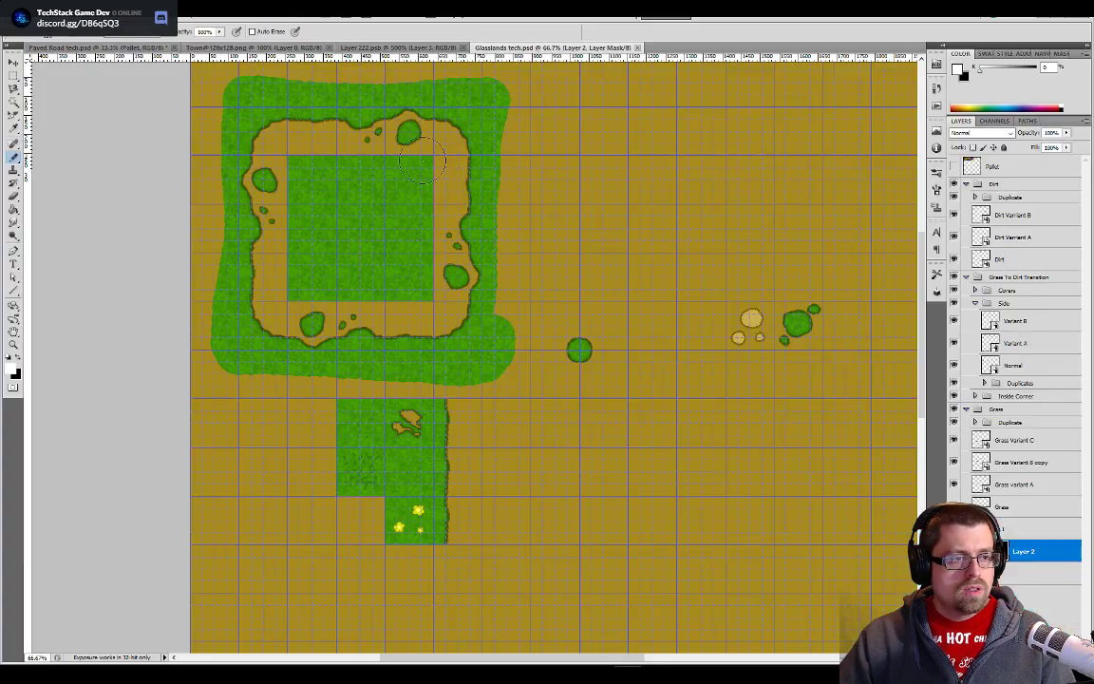
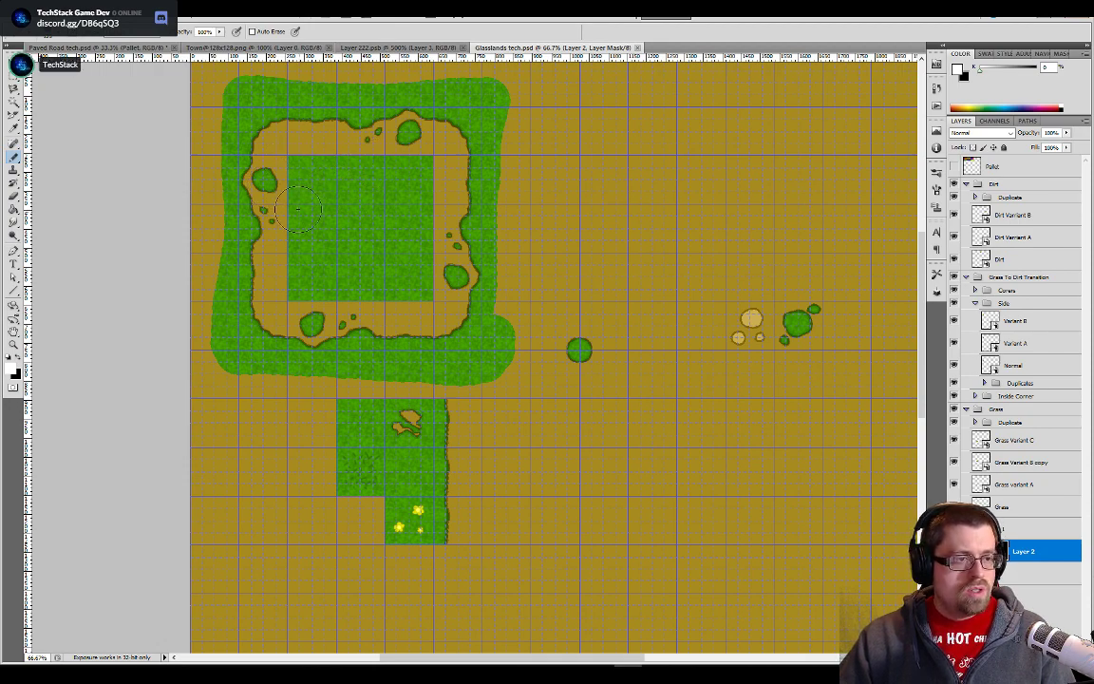
- Switch to Unity and open the Glasslands tech sprite sheet in the Sprite Editor
{"action": "key", "text": "alt+Tab"}
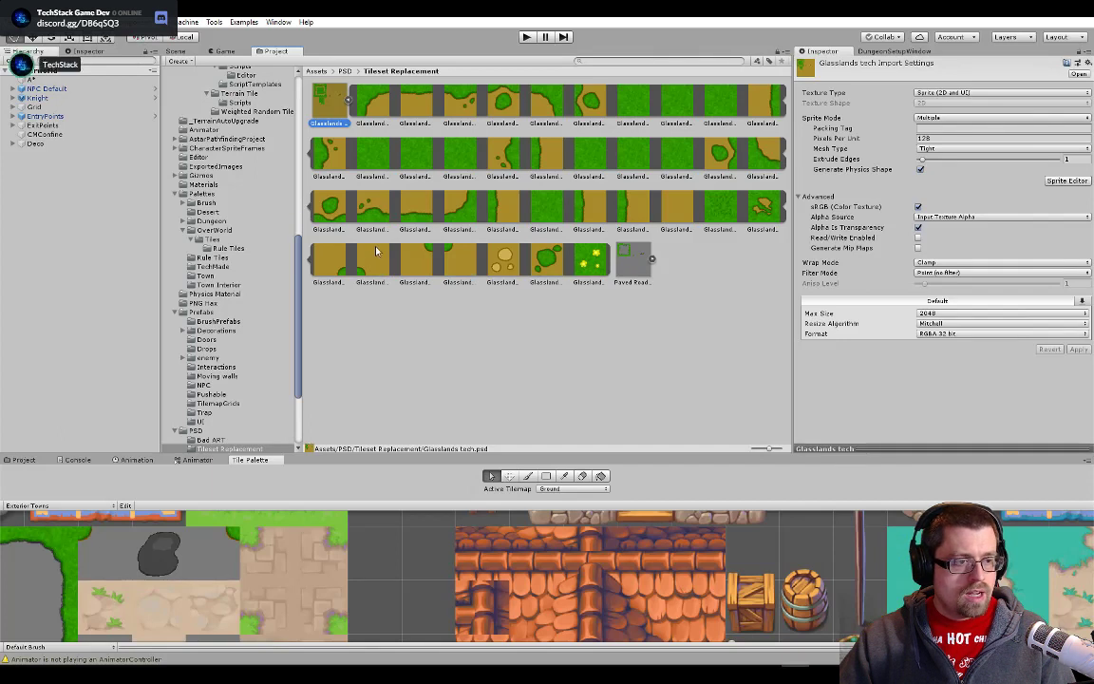
{"action": "left_click", "coordinate": [628, 110]}
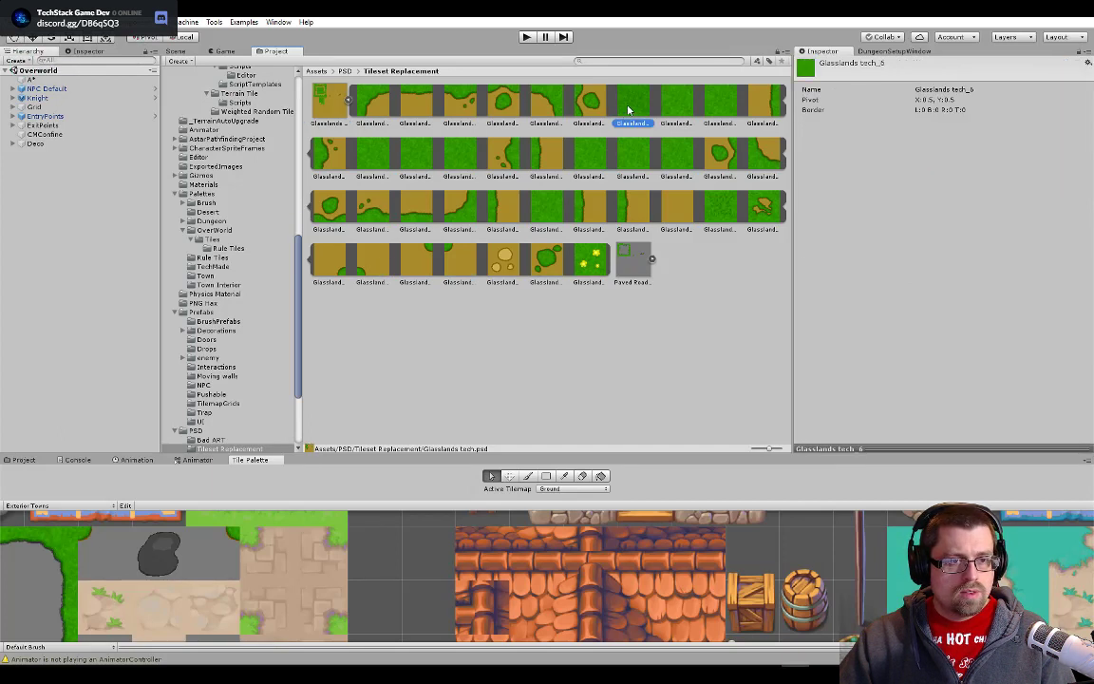
{"action": "left_click", "coordinate": [344, 110]}
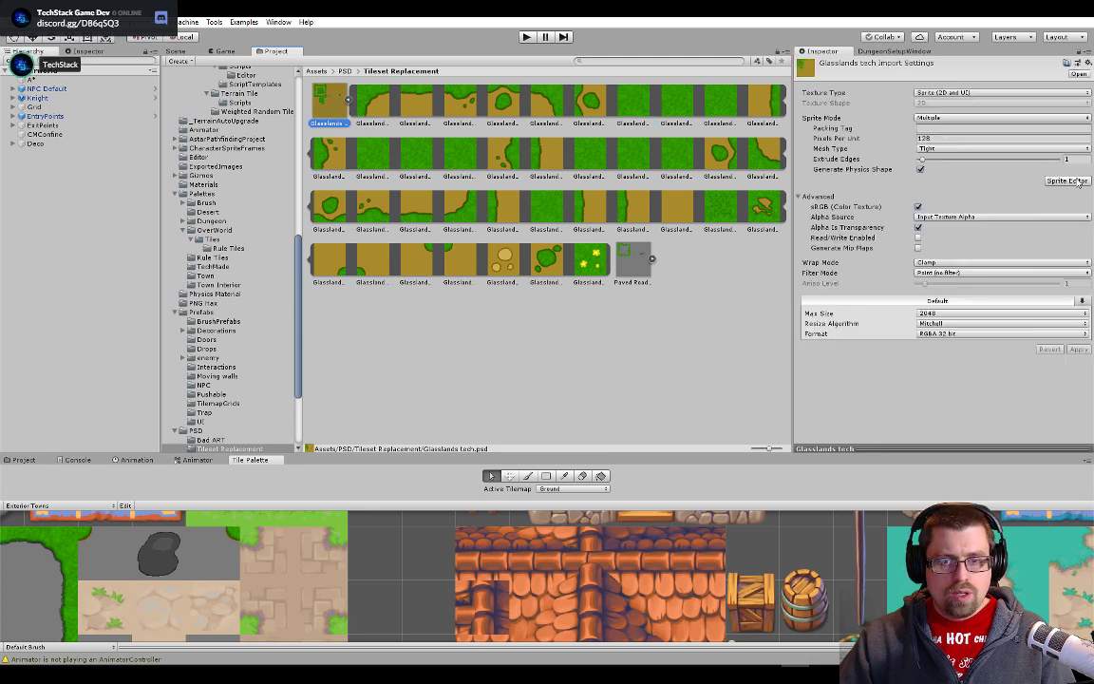
{"action": "left_click", "coordinate": [1067, 180]}
- Examine the slices of the central grass block against the sprite grid, then close the Sprite Editor
{"action": "scroll", "coordinate": [313, 142], "scroll_direction": "up", "scroll_amount": 5}
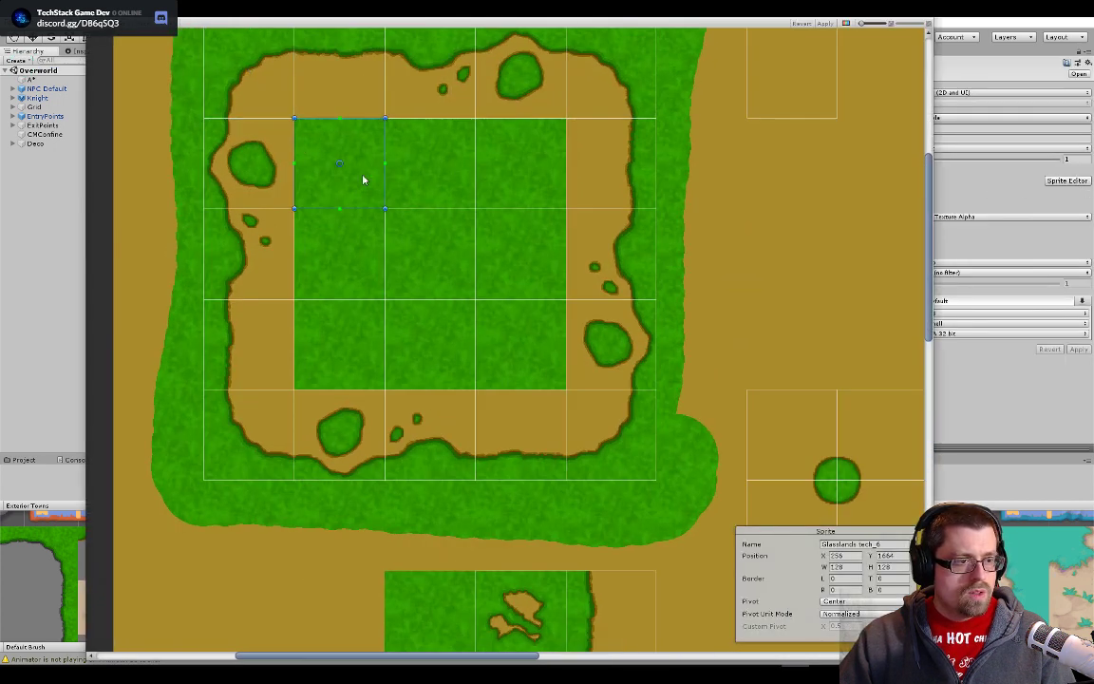
{"action": "scroll", "coordinate": [362, 180], "scroll_direction": "up", "scroll_amount": 2}
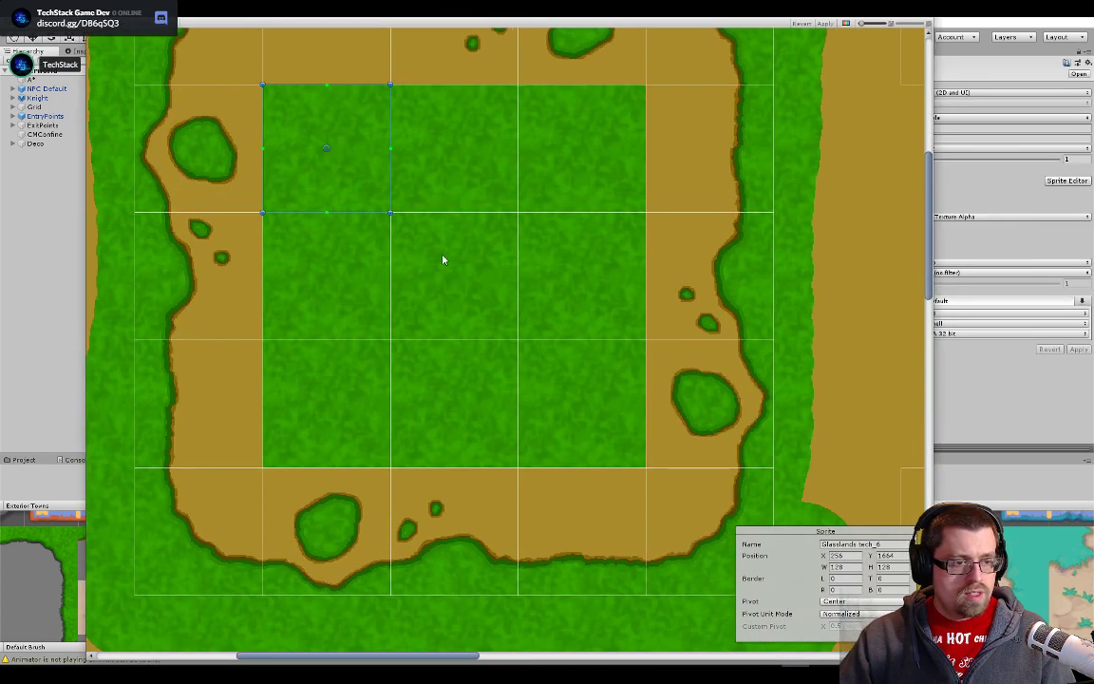
{"action": "left_click", "coordinate": [486, 303]}
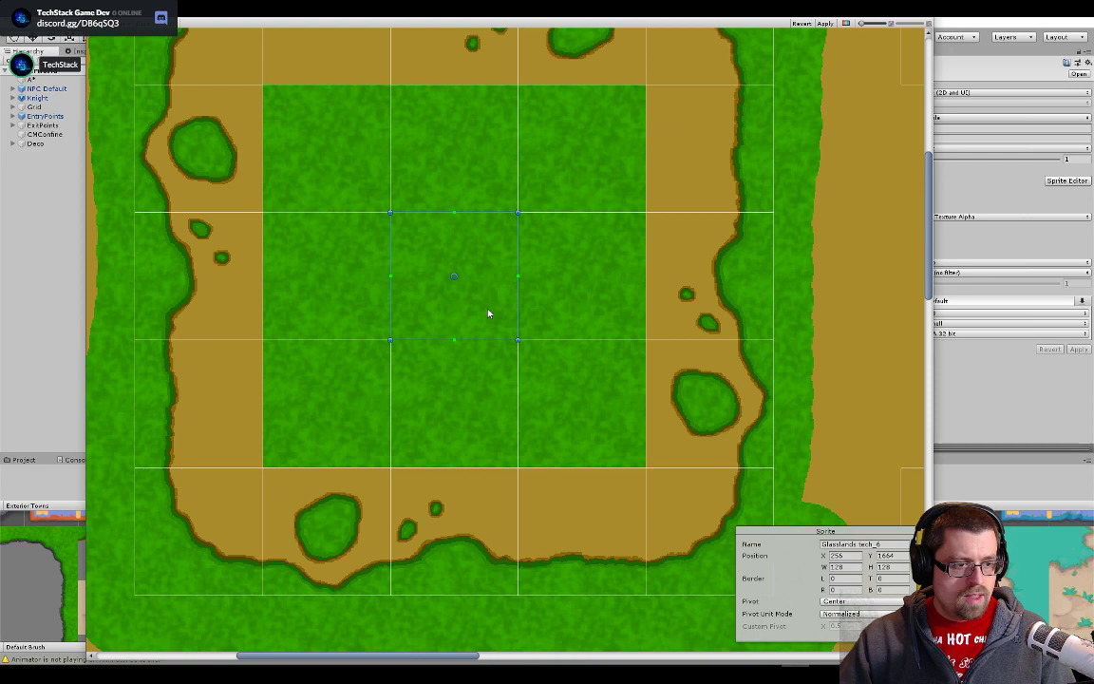
{"action": "scroll", "coordinate": [491, 312], "scroll_direction": "up", "scroll_amount": 5}
{"action": "left_click", "coordinate": [656, 389]}
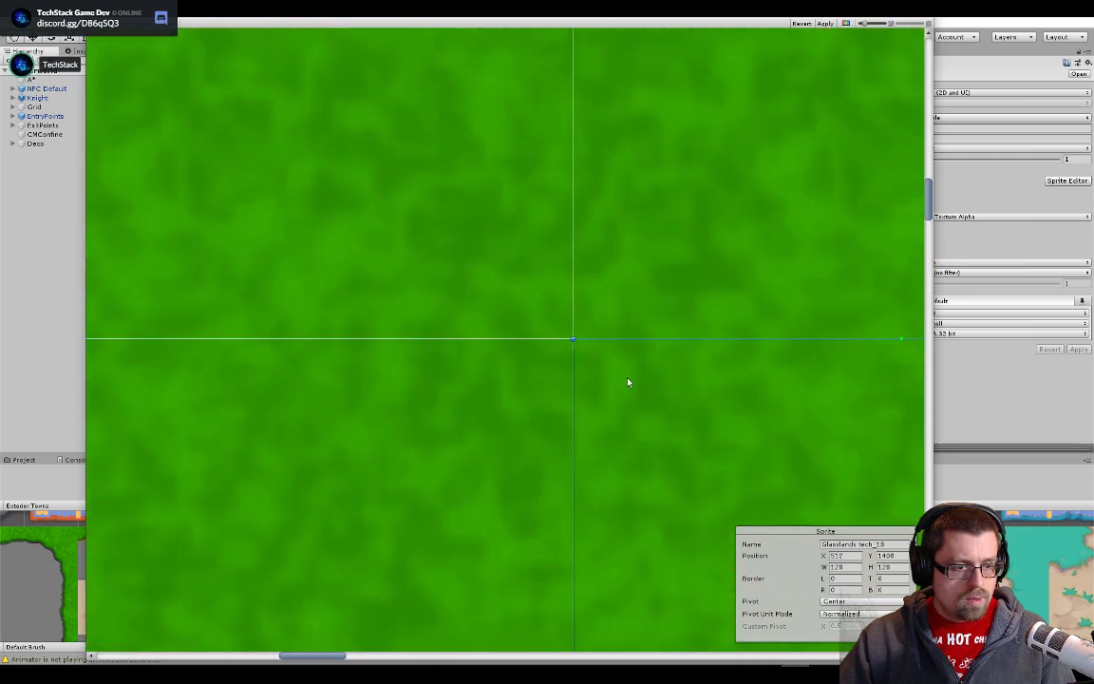
{"action": "scroll", "coordinate": [579, 367], "scroll_direction": "down", "scroll_amount": 5}
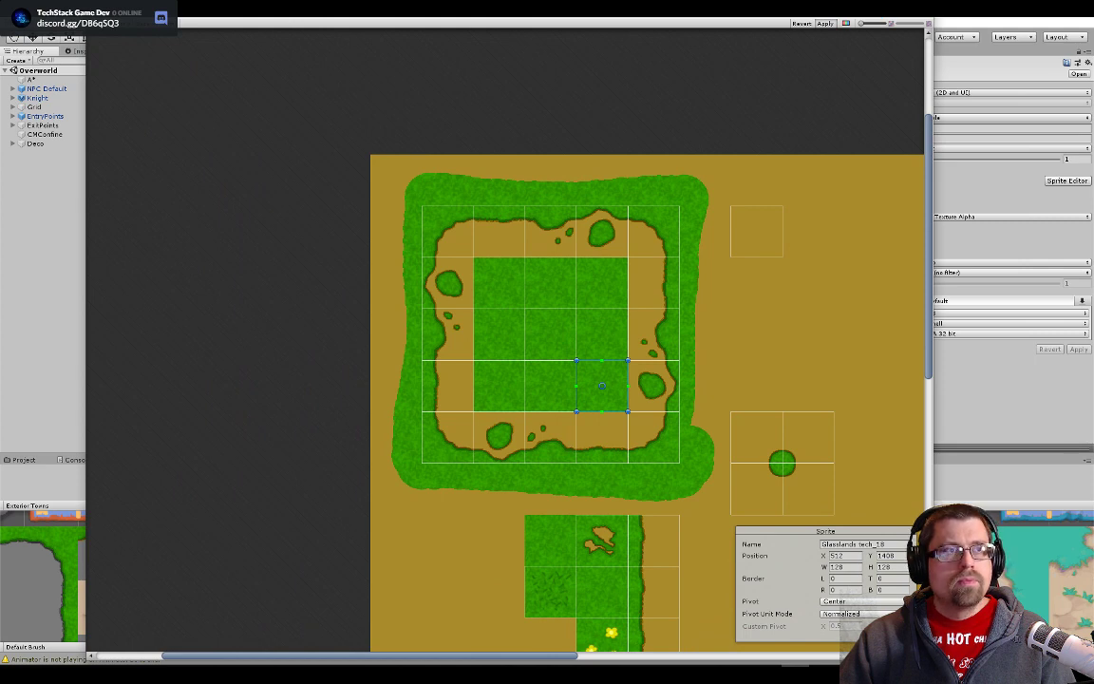
{"action": "scroll", "coordinate": [321, 173], "scroll_direction": "down", "scroll_amount": 2}
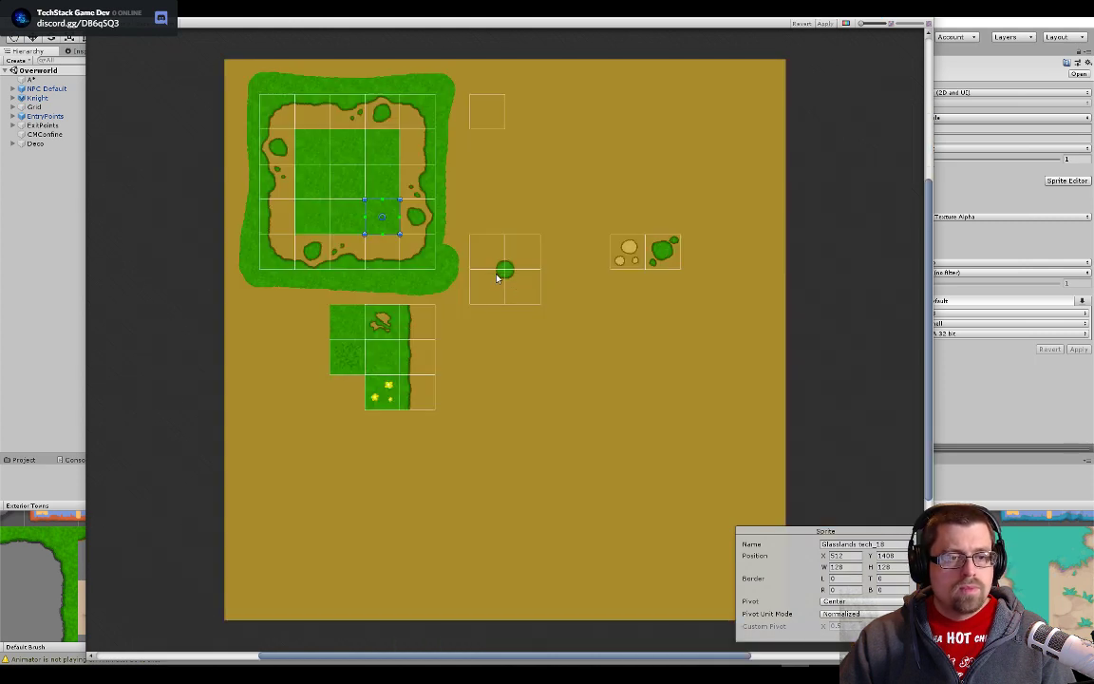
{"action": "left_click", "coordinate": [314, 182]}
{"action": "left_click", "coordinate": [347, 217]}
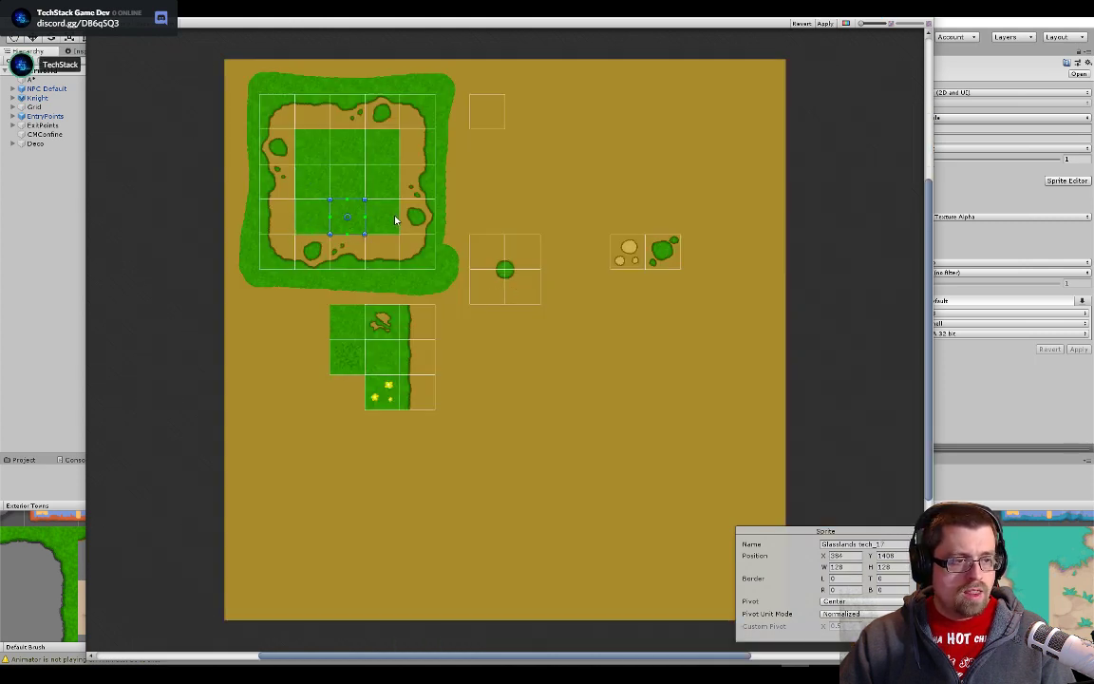
{"action": "left_click", "coordinate": [361, 148]}
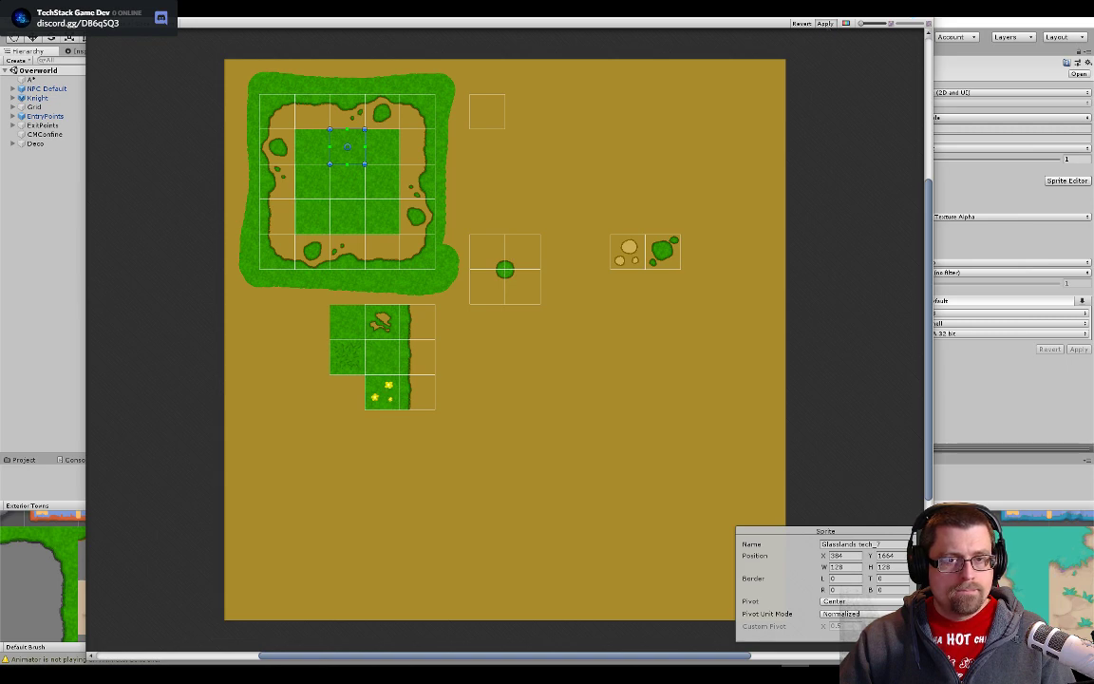
{"action": "left_click", "coordinate": [921, 10]}
- Check the grass between the dirt path and houses in the overworld scene, then inspect a grass tile above the fenced house
{"action": "left_click", "coordinate": [178, 52]}
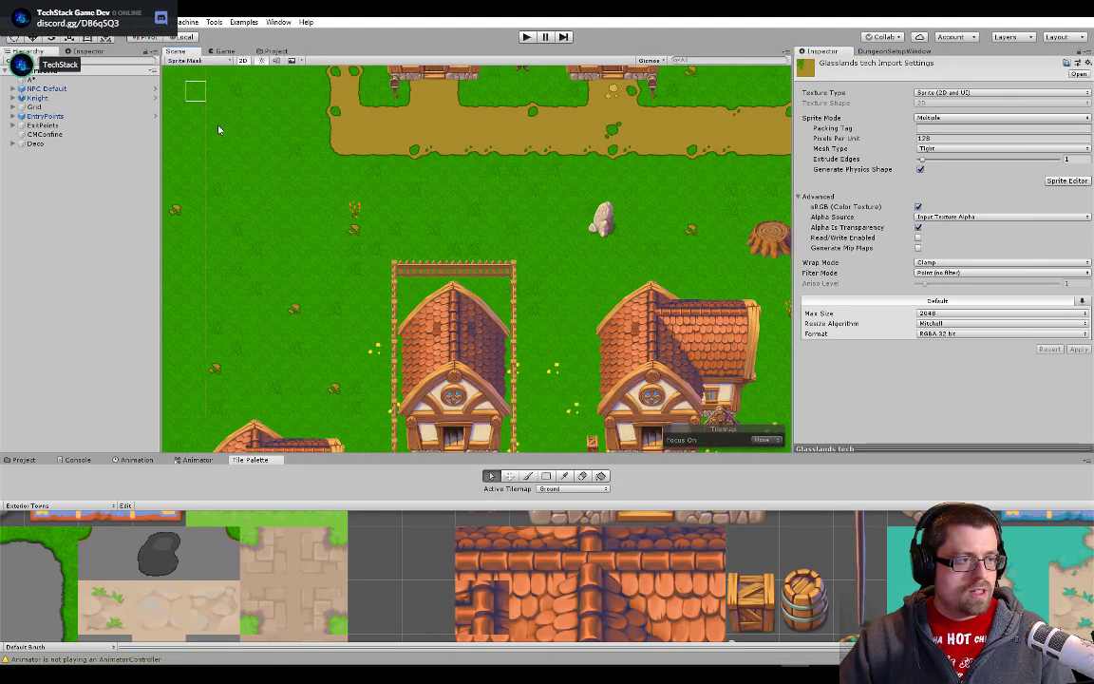
{"action": "scroll", "coordinate": [342, 209], "scroll_direction": "down", "scroll_amount": 8}
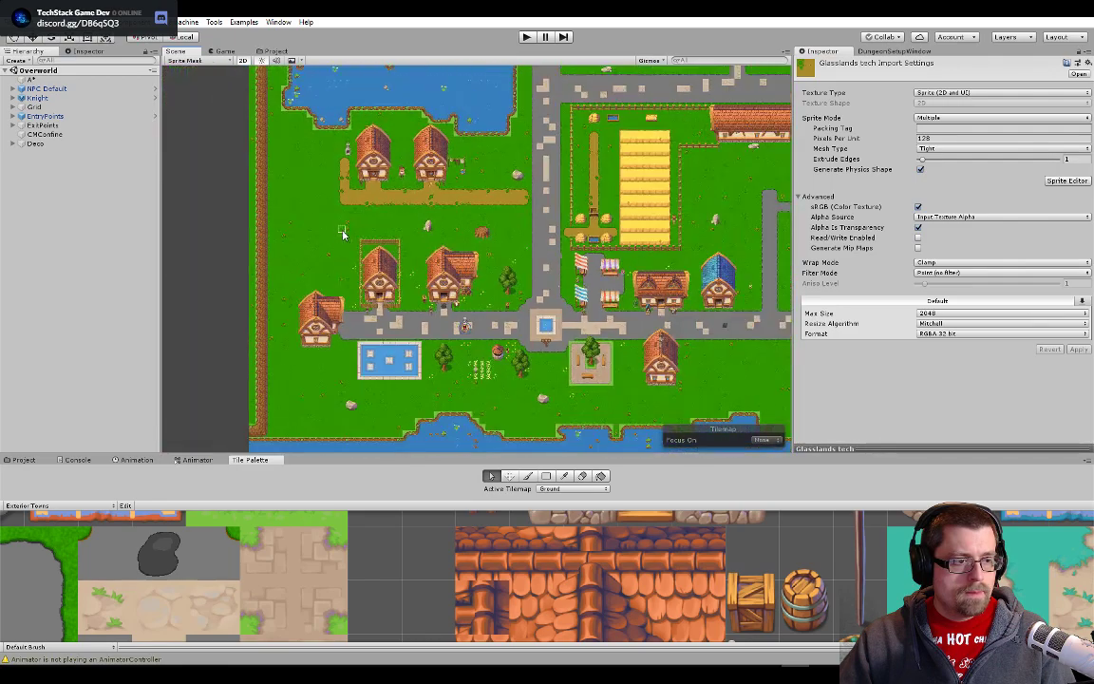
{"action": "scroll", "coordinate": [344, 234], "scroll_direction": "up", "scroll_amount": 8}
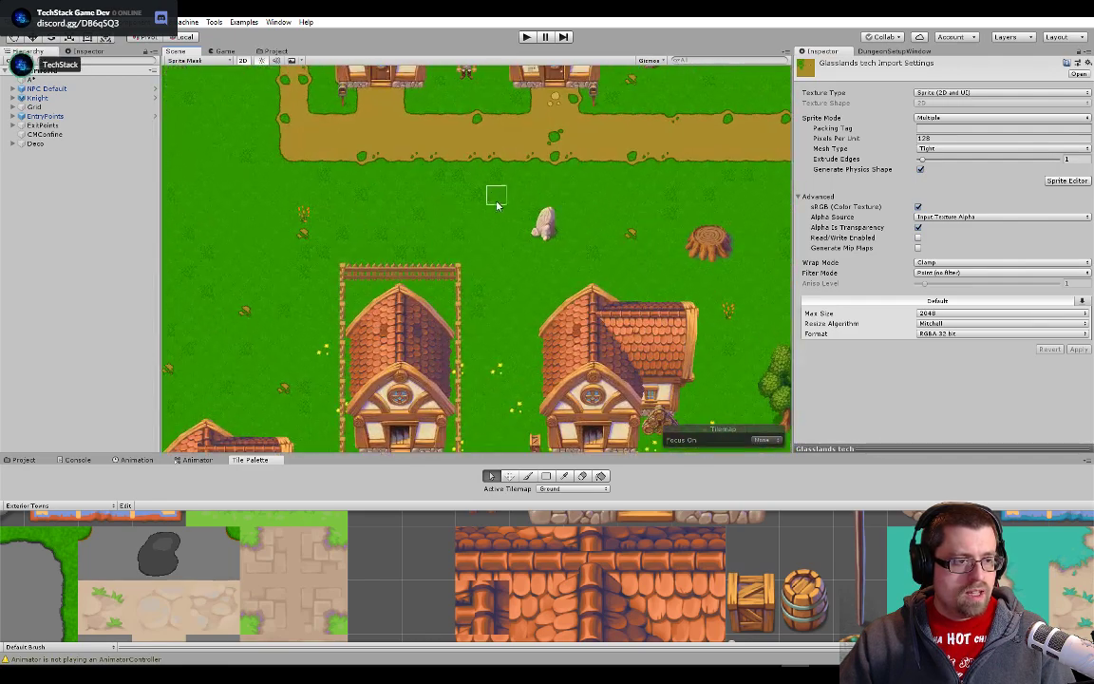
{"action": "scroll", "coordinate": [391, 214], "scroll_direction": "up", "scroll_amount": 3}
{"action": "scroll", "coordinate": [356, 244], "scroll_direction": "down", "scroll_amount": 5}
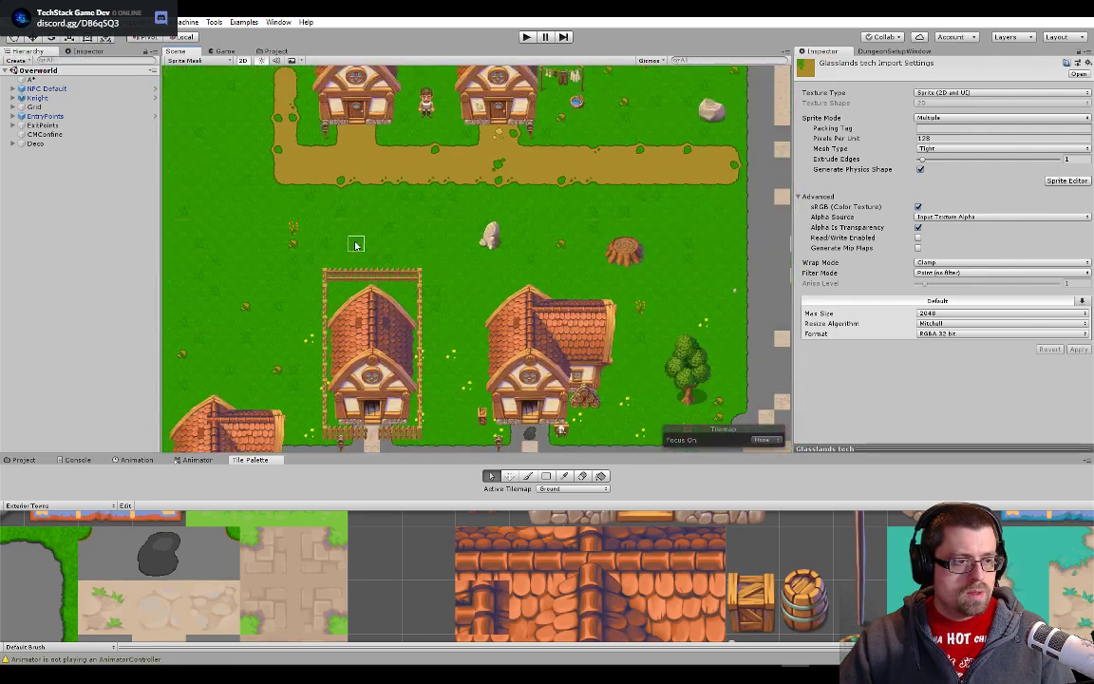
{"action": "left_click", "coordinate": [339, 215]}
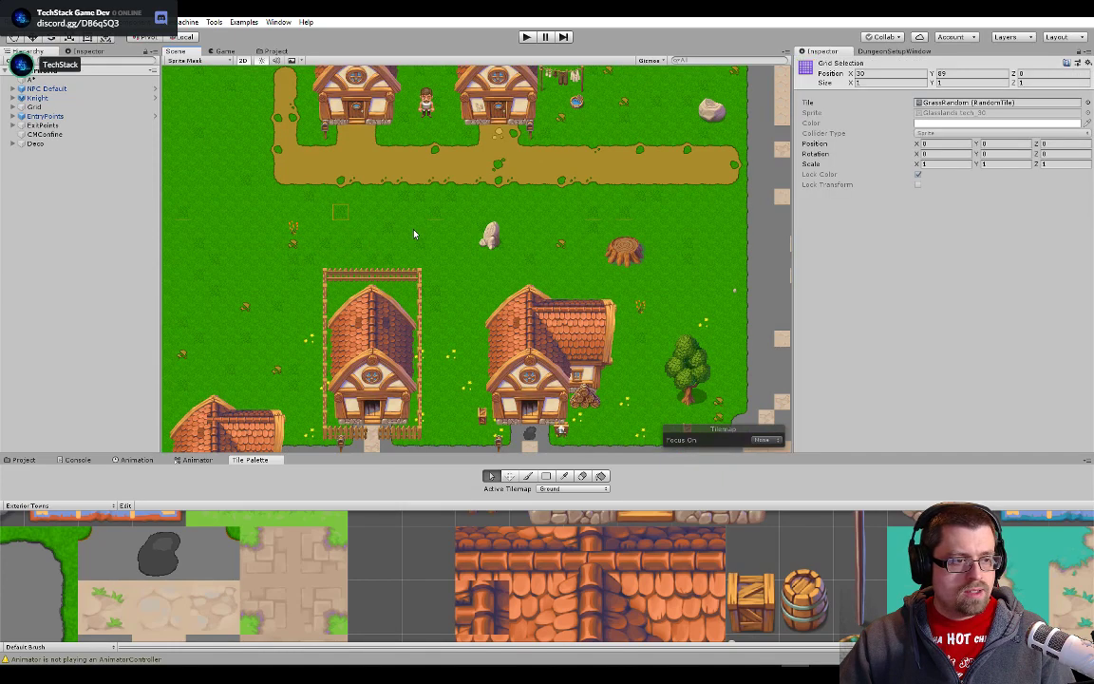
{"action": "left_click", "coordinate": [274, 53]}
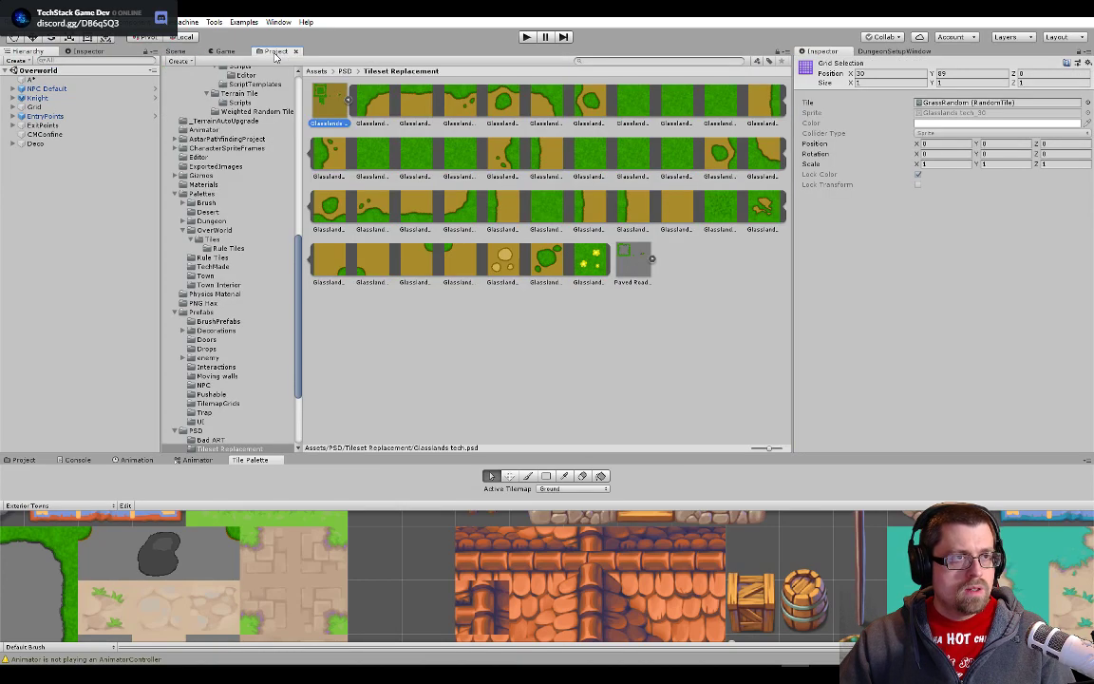
- Switch to Photoshop and paint on Layer 2's mask to extend the grass background around the lower grass variant tiles
{"action": "key", "text": "alt+Tab"}
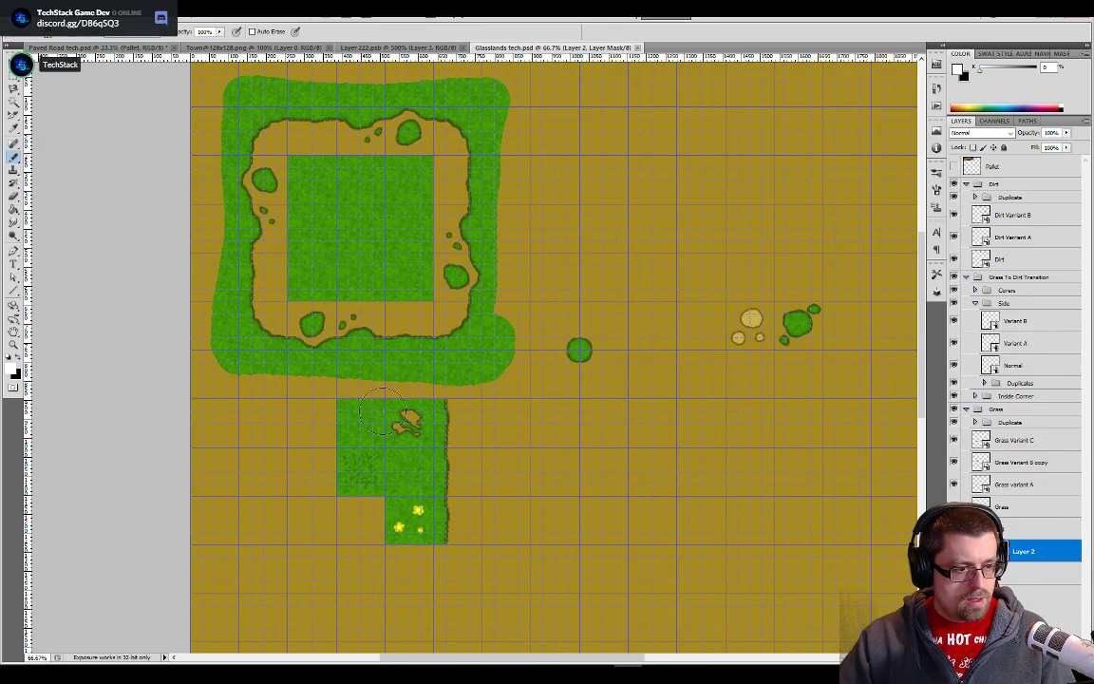
{"action": "mouse_move", "coordinate": [433, 406]}
{"action": "left_mouse_down"}
{"action": "mouse_move", "coordinate": [392, 372]}
{"action": "mouse_move", "coordinate": [399, 359]}
{"action": "mouse_move", "coordinate": [295, 365]}
{"action": "mouse_move", "coordinate": [328, 503]}
{"action": "mouse_move", "coordinate": [375, 537]}
{"action": "mouse_move", "coordinate": [431, 551]}
{"action": "left_mouse_up"}
{"action": "scroll", "coordinate": [488, 508], "scroll_direction": "up", "scroll_amount": 3}
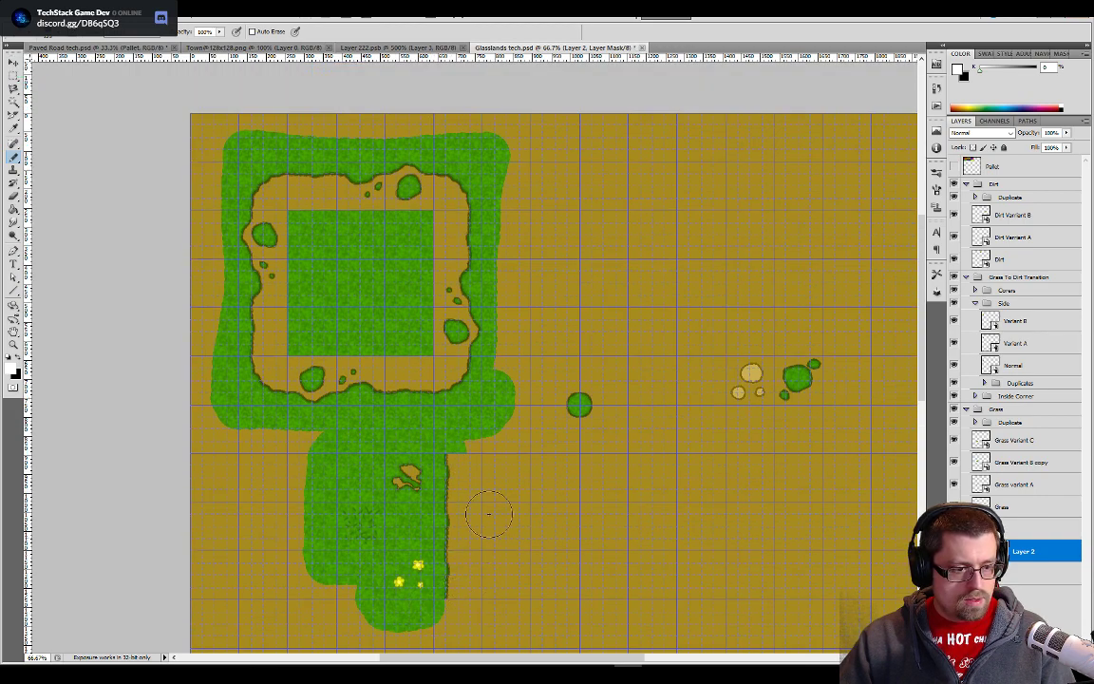
- Trim the excess background grass at the upper corner of the lower tiles' dirt border, and save the PSD
{"action": "scroll", "coordinate": [501, 483], "scroll_direction": "up", "scroll_amount": 3}
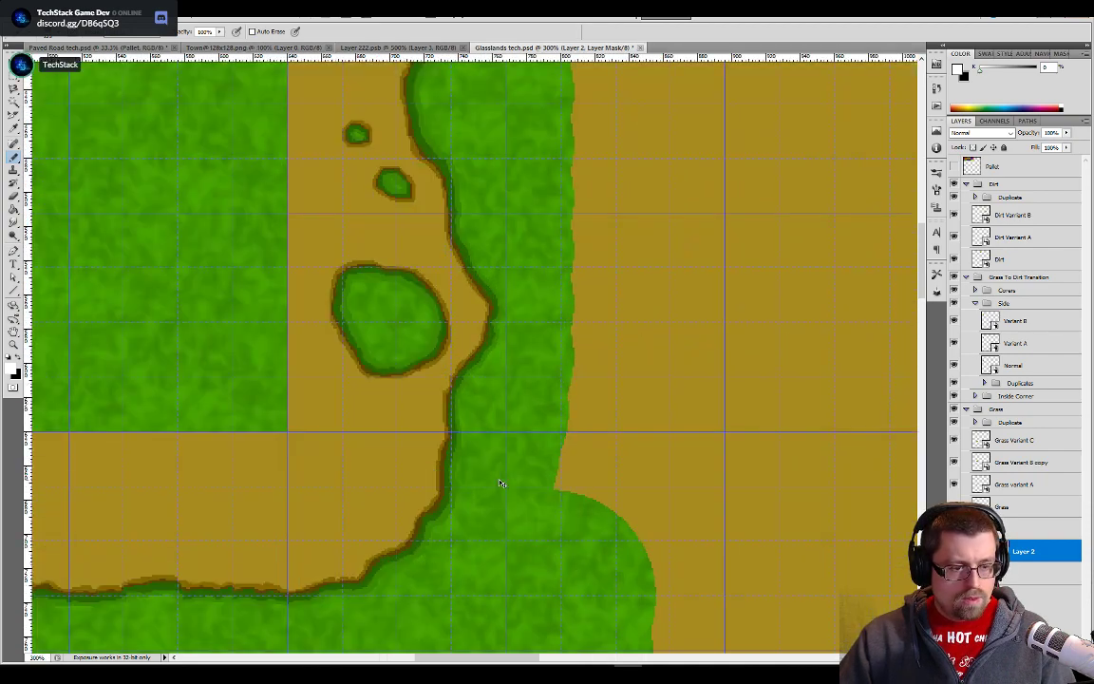
{"action": "scroll", "coordinate": [502, 484], "scroll_direction": "down", "scroll_amount": 1}
{"action": "scroll", "coordinate": [501, 484], "scroll_direction": "down", "scroll_amount": 1}
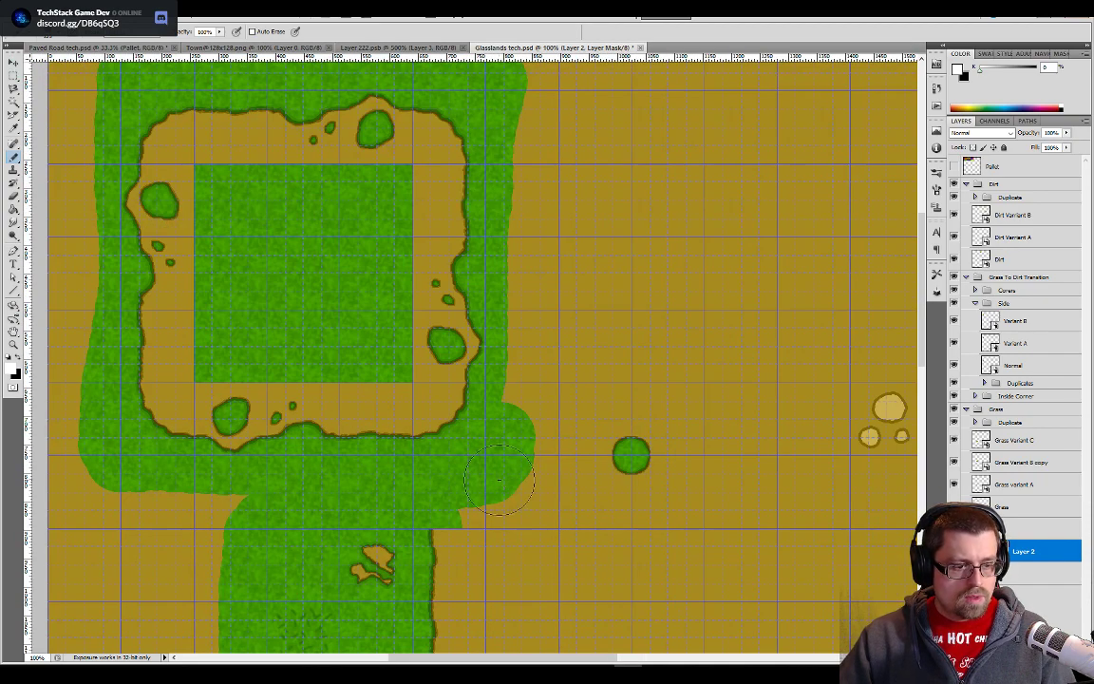
{"action": "key", "text": "b"}
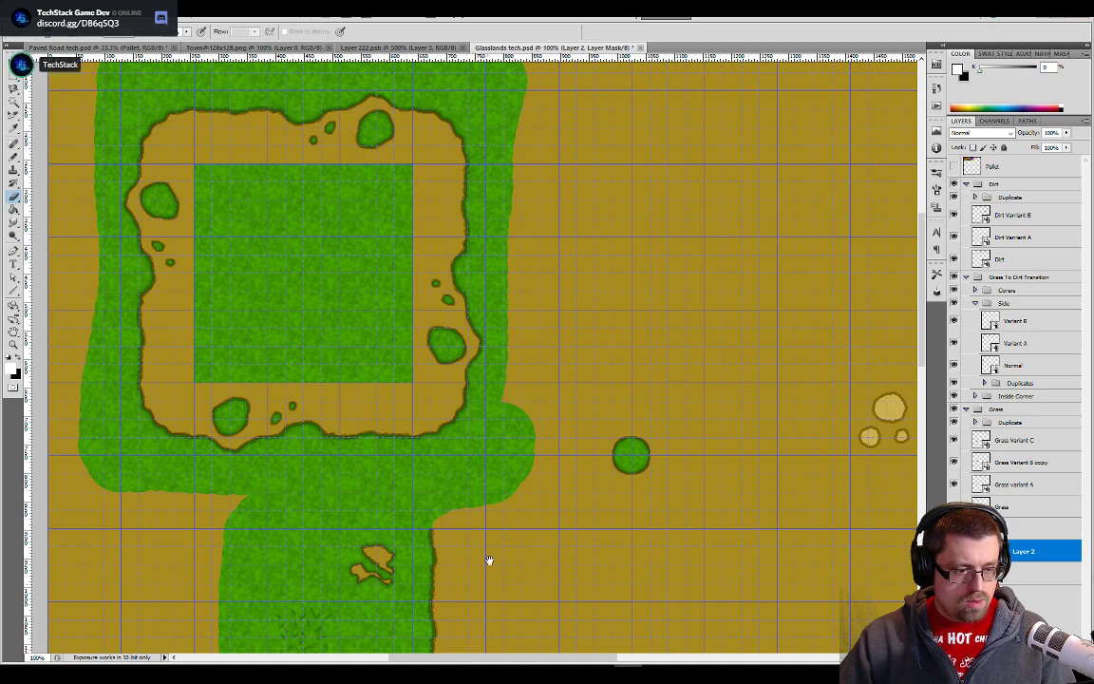
{"action": "mouse_move", "coordinate": [488, 561]}
{"action": "left_mouse_down"}
{"action": "mouse_move", "coordinate": [483, 343]}
{"action": "mouse_move", "coordinate": [507, 464]}
{"action": "left_mouse_up"}
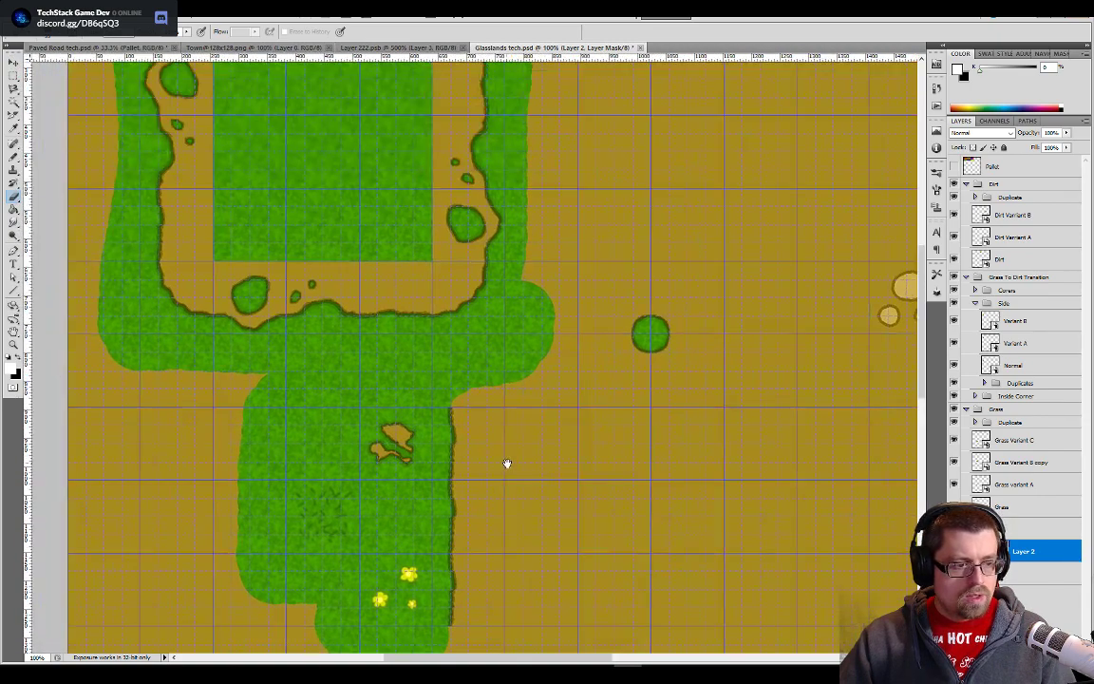
- Switch back to Unity, check the grass in the overworld scene, and select a grass tile near the brown cliff edge
{"action": "key", "text": "alt+Tab"}
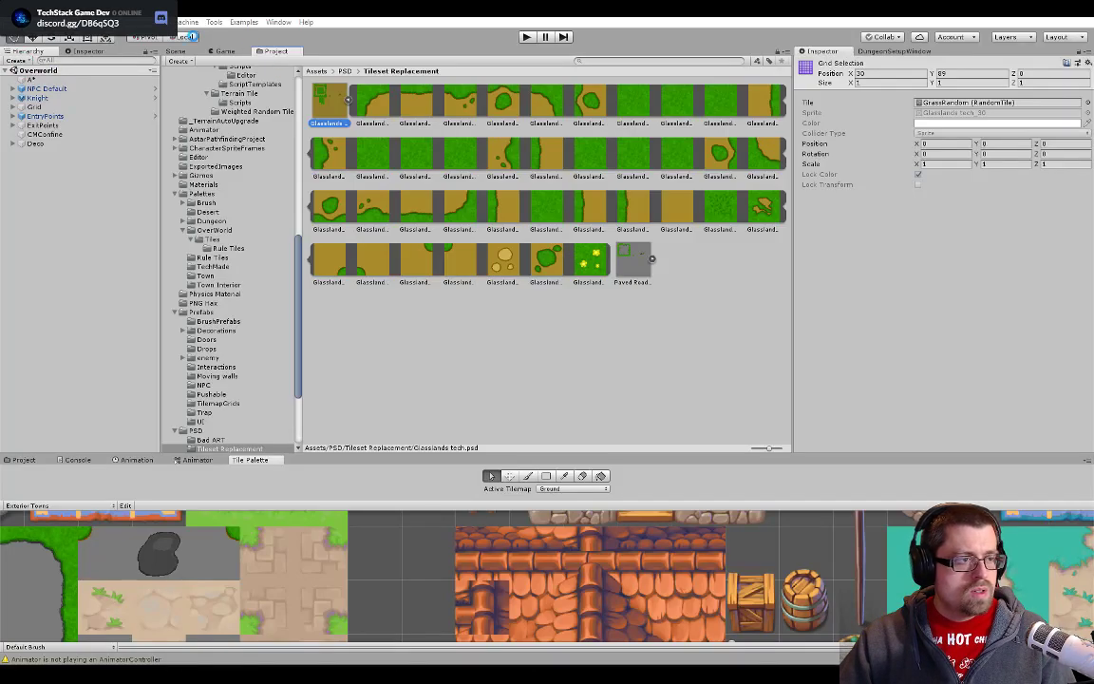
{"action": "left_click", "coordinate": [176, 51]}
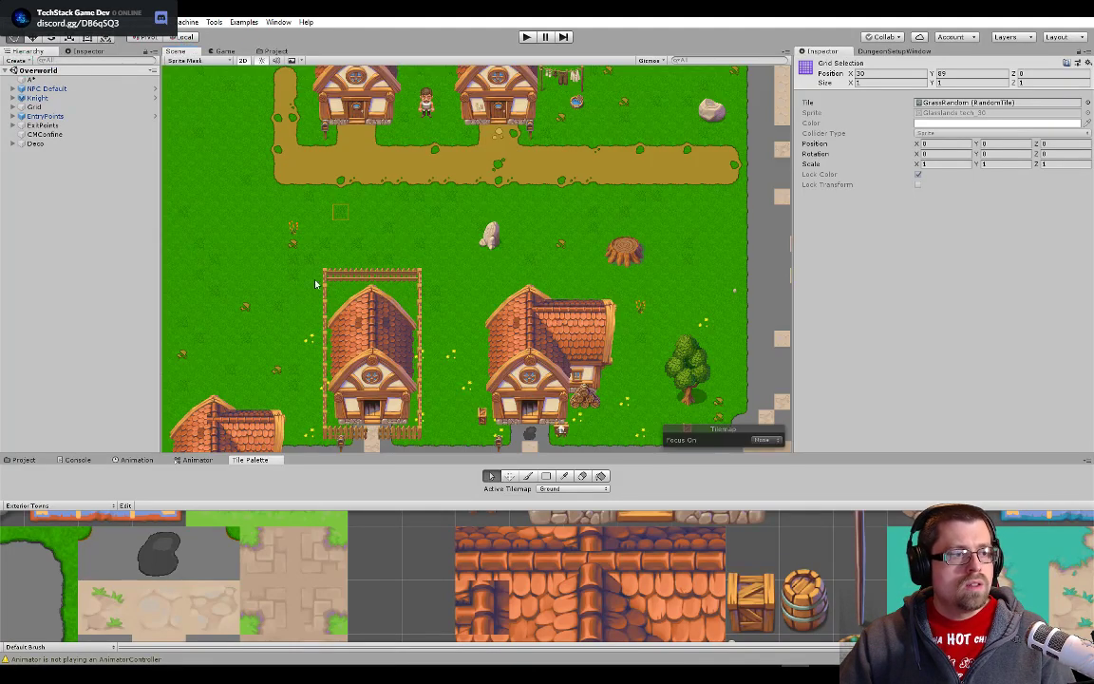
{"action": "scroll", "coordinate": [380, 314], "scroll_direction": "down", "scroll_amount": 4}
{"action": "scroll", "coordinate": [437, 346], "scroll_direction": "up", "scroll_amount": 5}
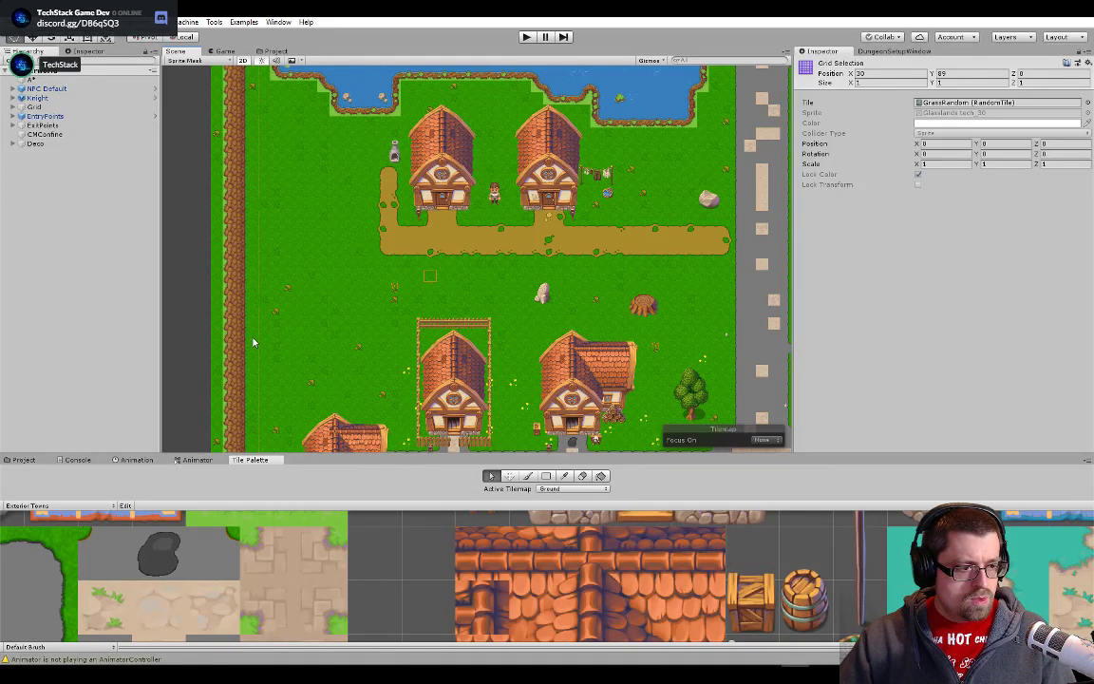
- Open the sprite list of the selected tile's GrassRandom asset and locate the source of Sprite 1 in the project
{"action": "double_click", "coordinate": [955, 103]}
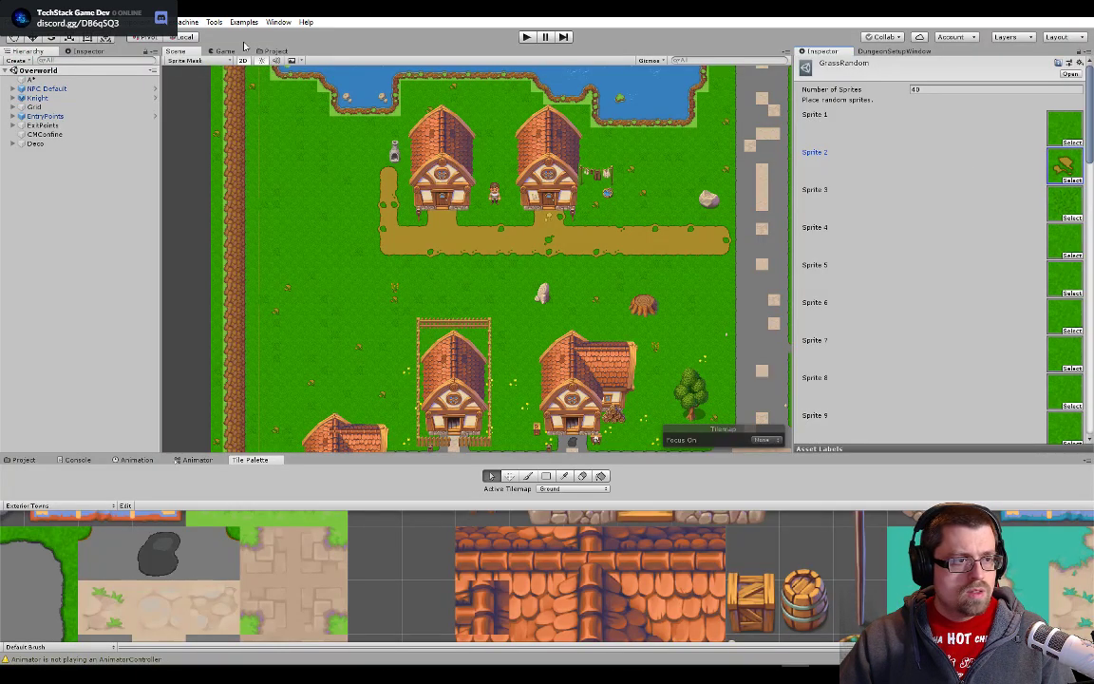
{"action": "left_click", "coordinate": [273, 51]}
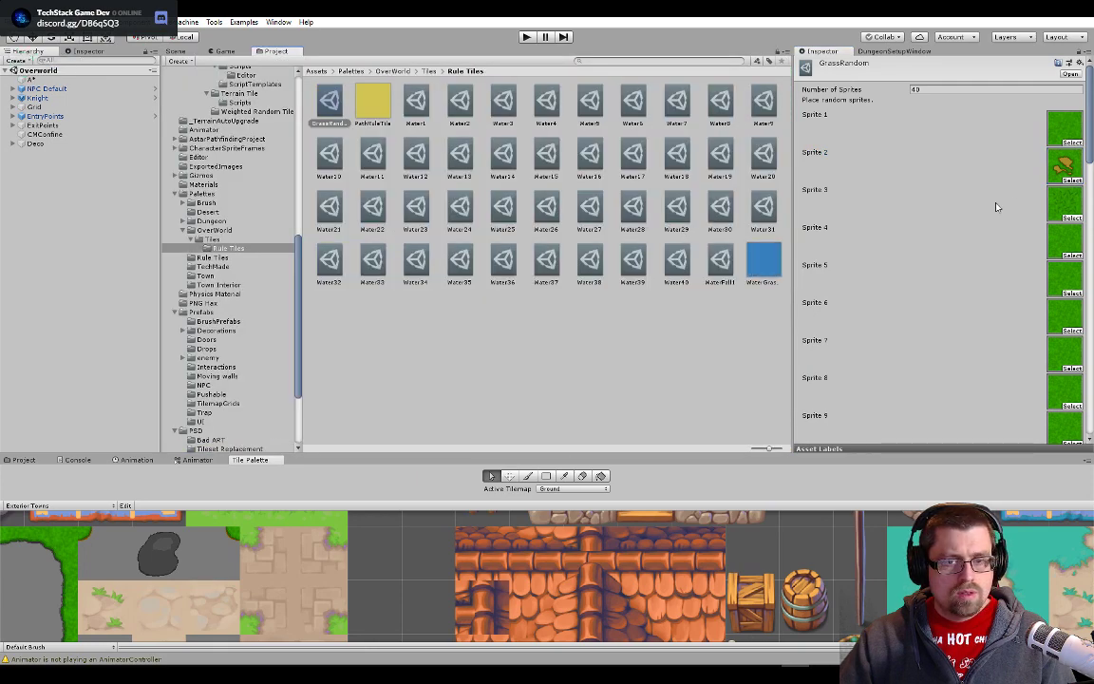
{"action": "left_click", "coordinate": [1061, 133]}
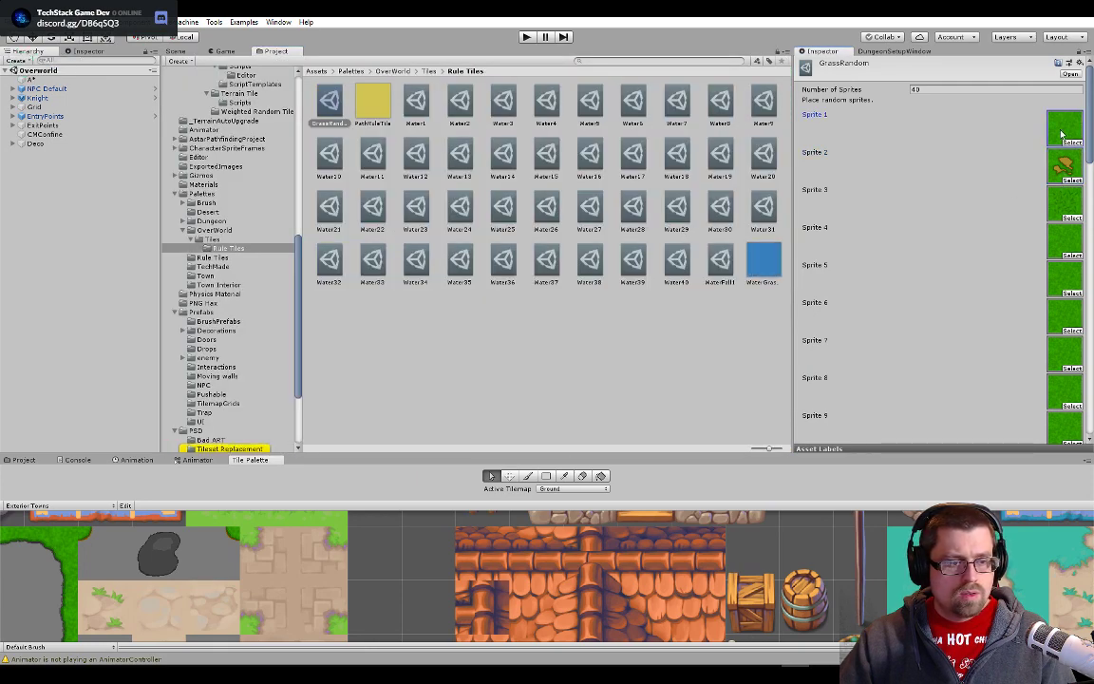
{"action": "key", "text": "alt+Tab"}
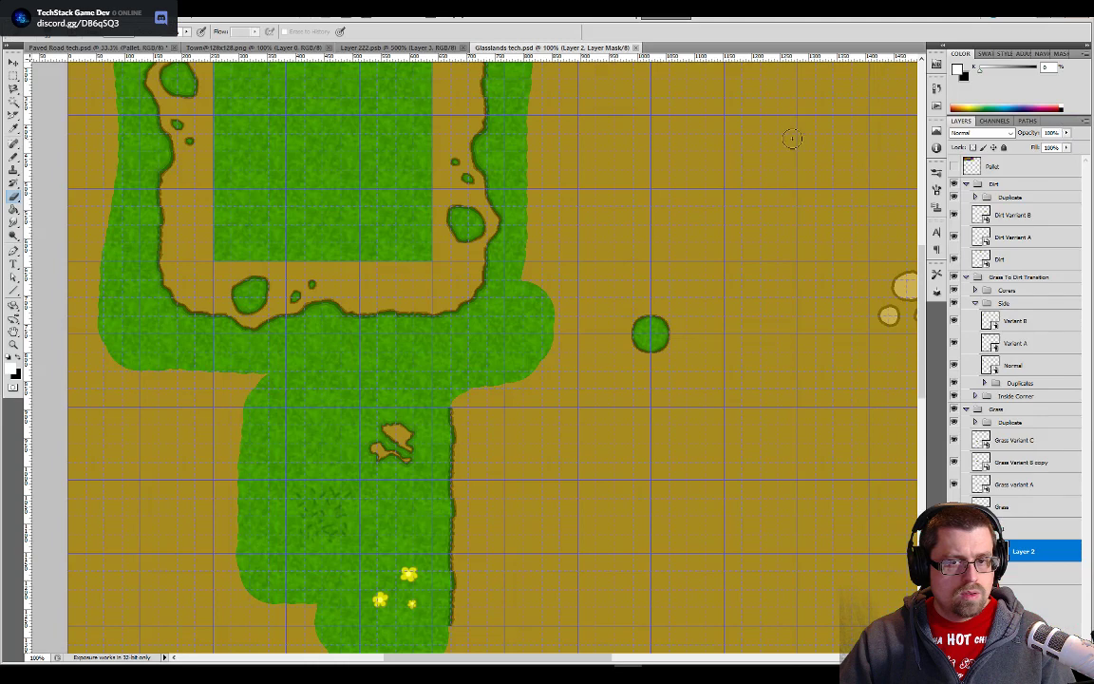
{"action": "key", "text": "alt+Tab"}
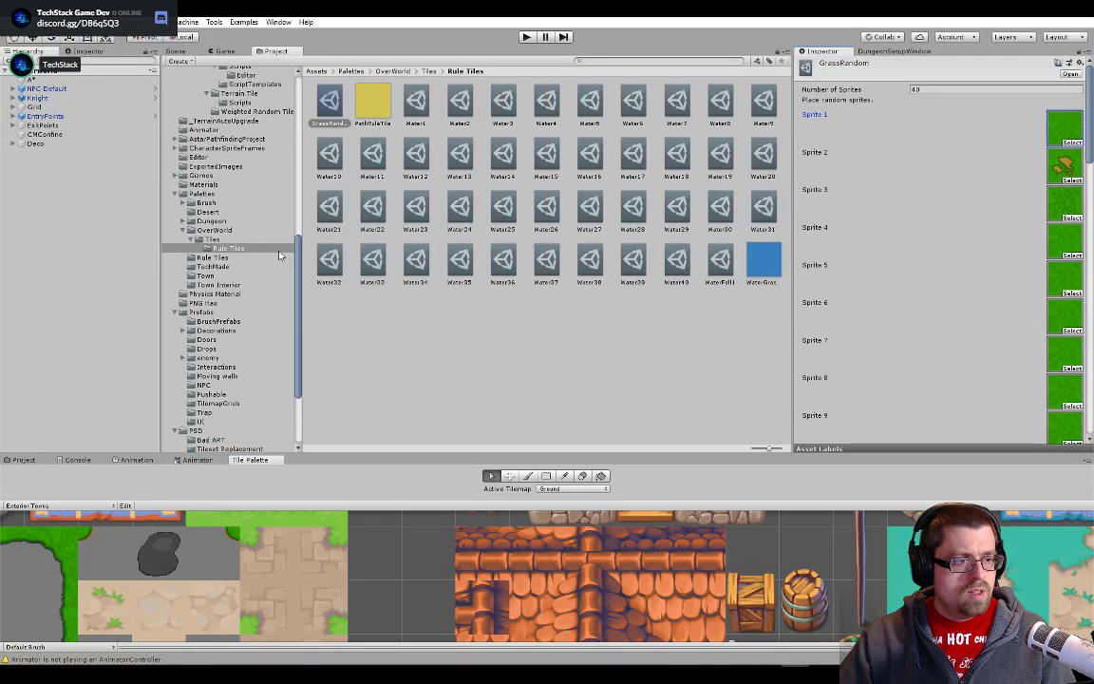
- Show the PSD Tileset Replacement folder, locate GrassRandom's Sprite 1 among the slices, and inspect the Glasslands tech_11 sprite
{"action": "mouse_move", "coordinate": [297, 251]}
{"action": "left_mouse_down"}
{"action": "mouse_move", "coordinate": [302, 107]}
{"action": "mouse_move", "coordinate": [293, 246]}
{"action": "left_mouse_up"}
{"action": "scroll", "coordinate": [206, 340], "scroll_direction": "down", "scroll_amount": 3}
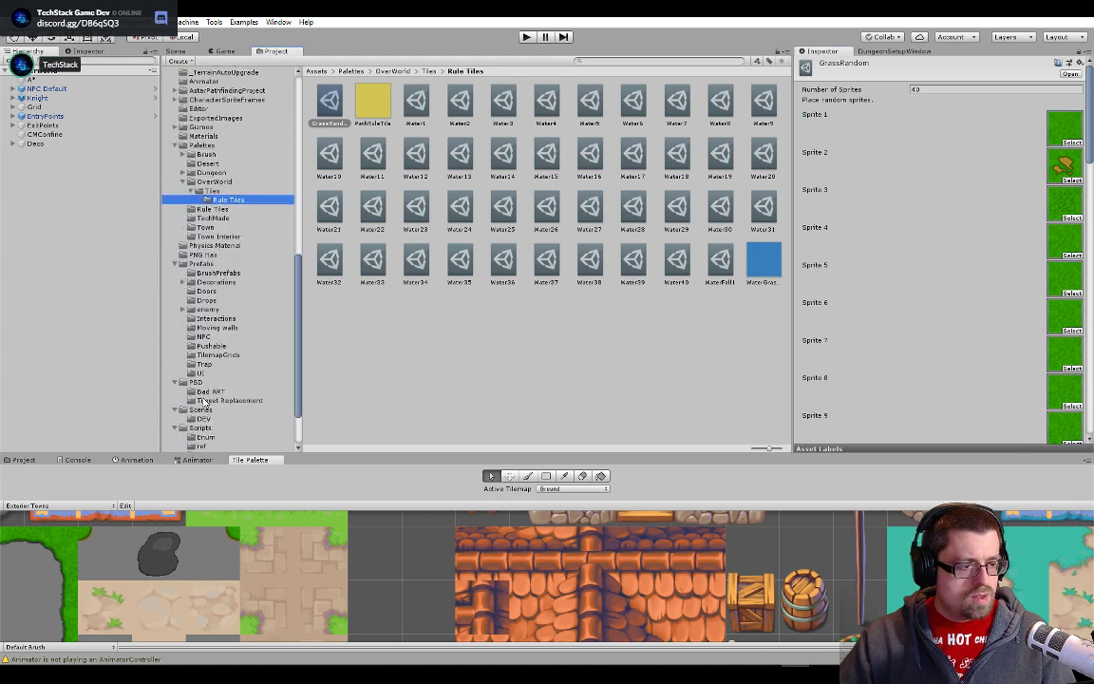
{"action": "left_click", "coordinate": [229, 366]}
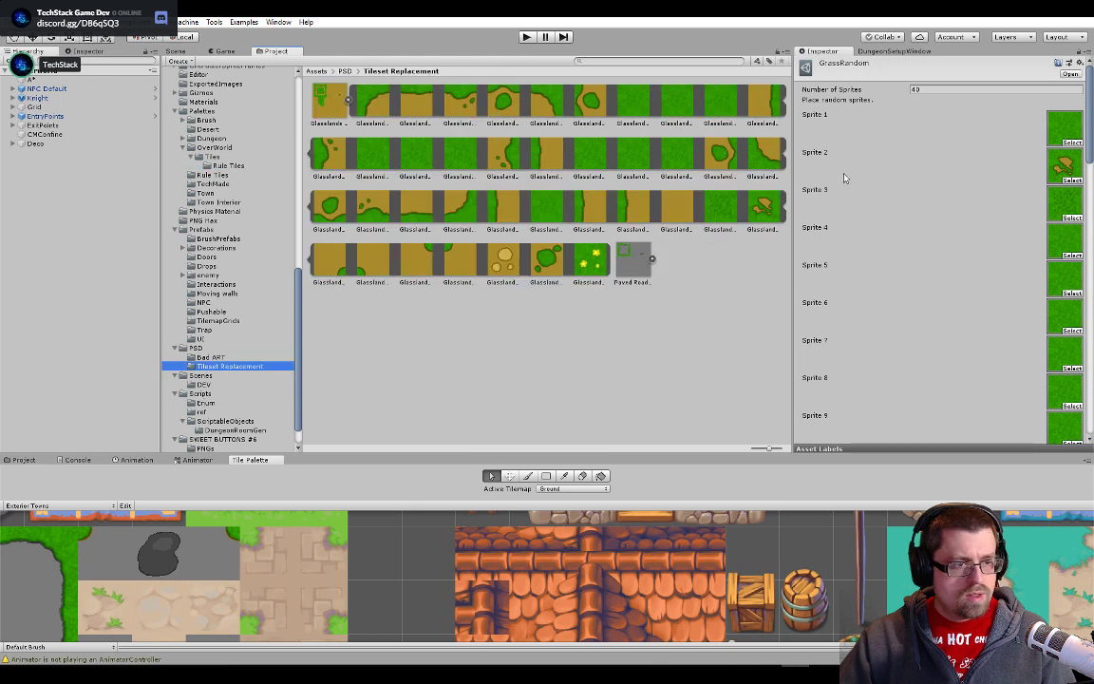
{"action": "left_click", "coordinate": [1056, 139]}
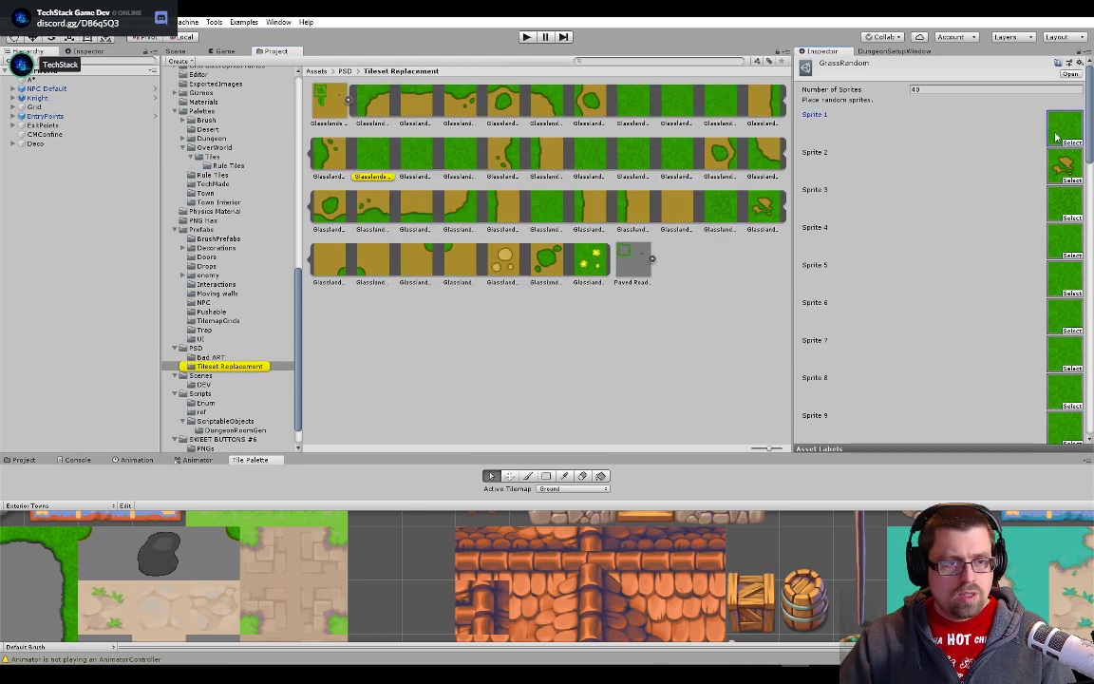
{"action": "left_click", "coordinate": [376, 167]}
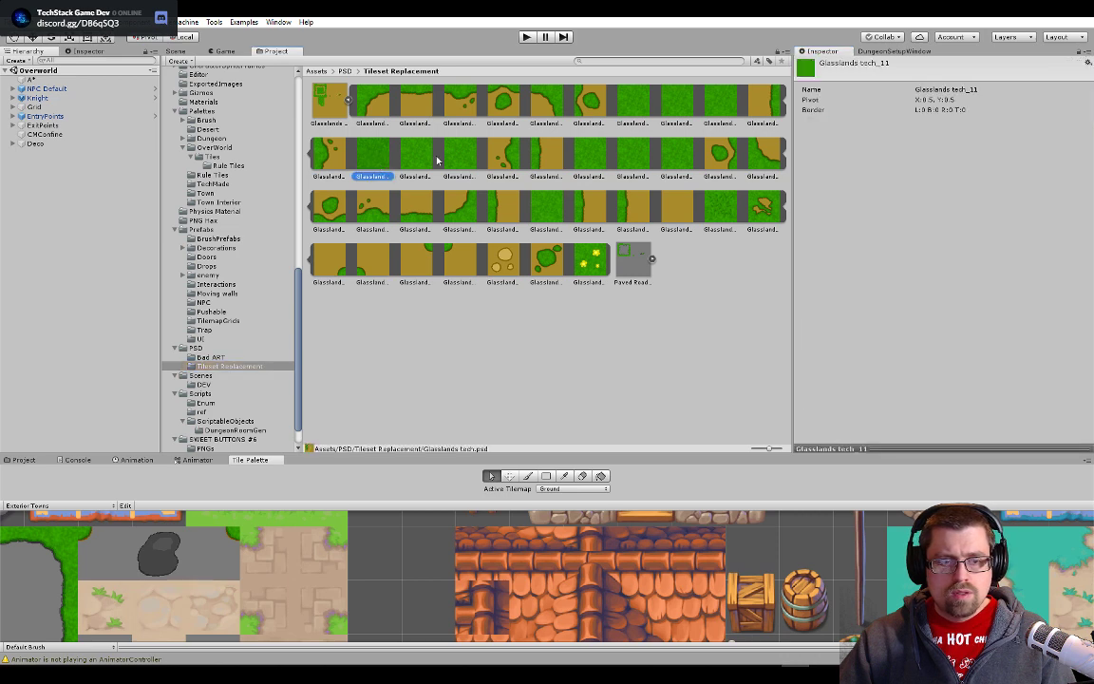
- Open the Glasslands tech texture in the Sprite Editor and move the Glasslands tech_11 slice onto the central grass tile
{"action": "left_click", "coordinate": [332, 95]}
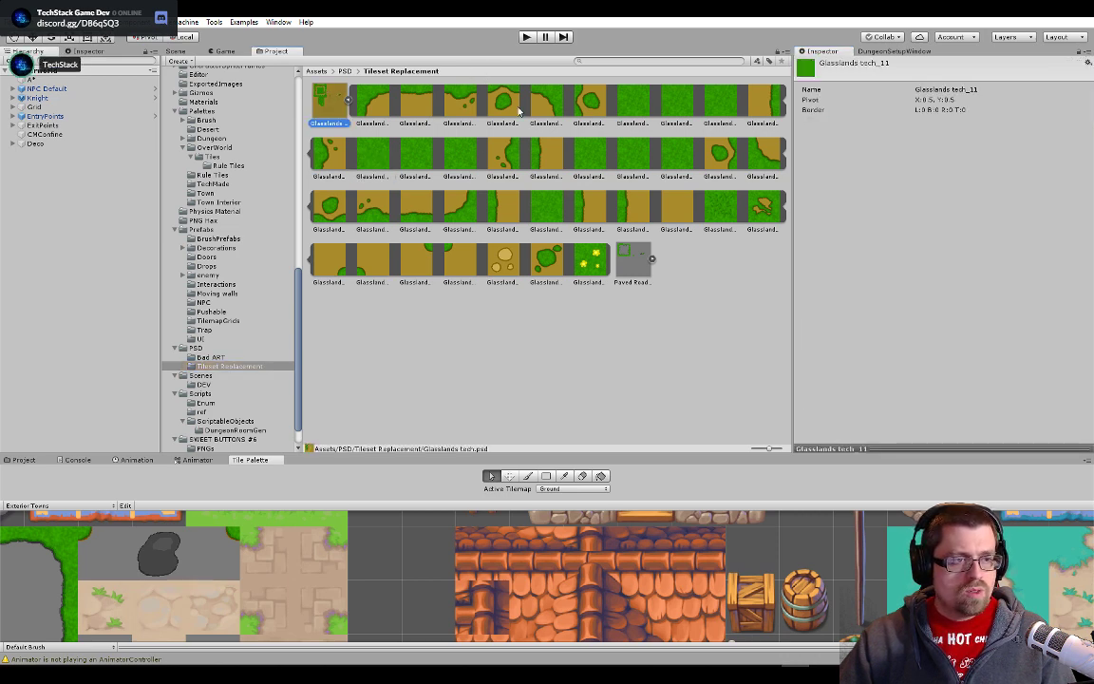
{"action": "left_click", "coordinate": [1063, 180]}
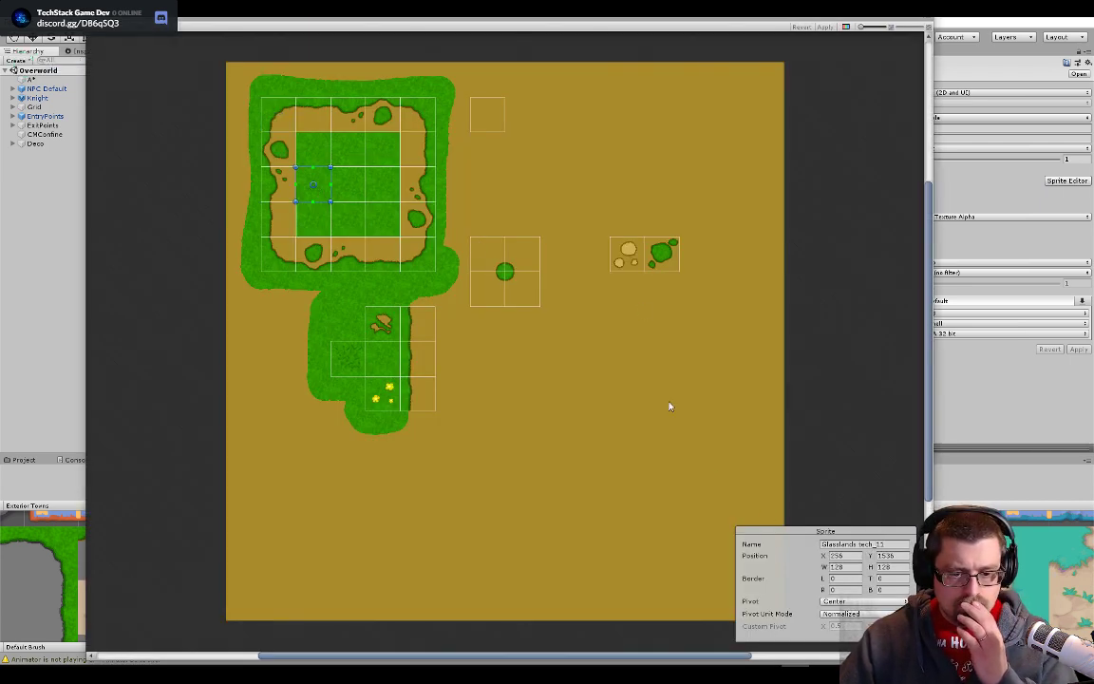
{"action": "left_click_drag", "start_coordinate": [327, 182], "coordinate": [353, 179]}
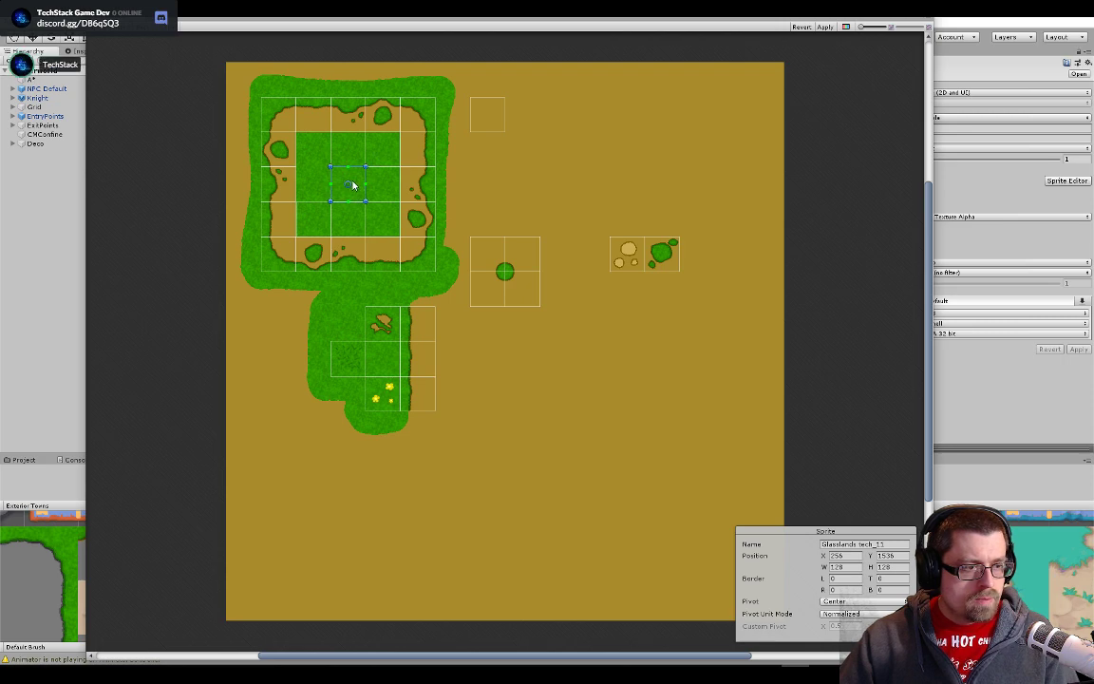
{"action": "scroll", "coordinate": [353, 185], "scroll_direction": "up", "scroll_amount": 5}
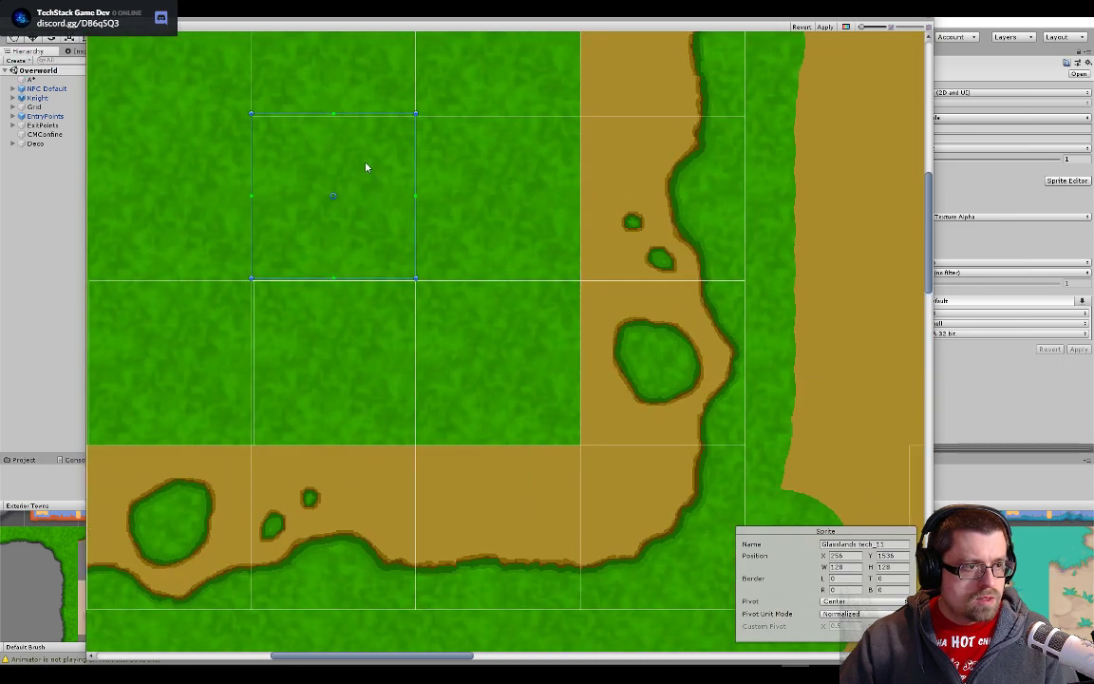
{"action": "left_click_drag", "start_coordinate": [365, 167], "coordinate": [365, 169]}
- Move the Glasslands tech_16 and tech_17 slices from the lower grass row onto the central grass tile
{"action": "scroll", "coordinate": [302, 306], "scroll_direction": "down", "scroll_amount": 5}
{"action": "left_click", "coordinate": [234, 348]}
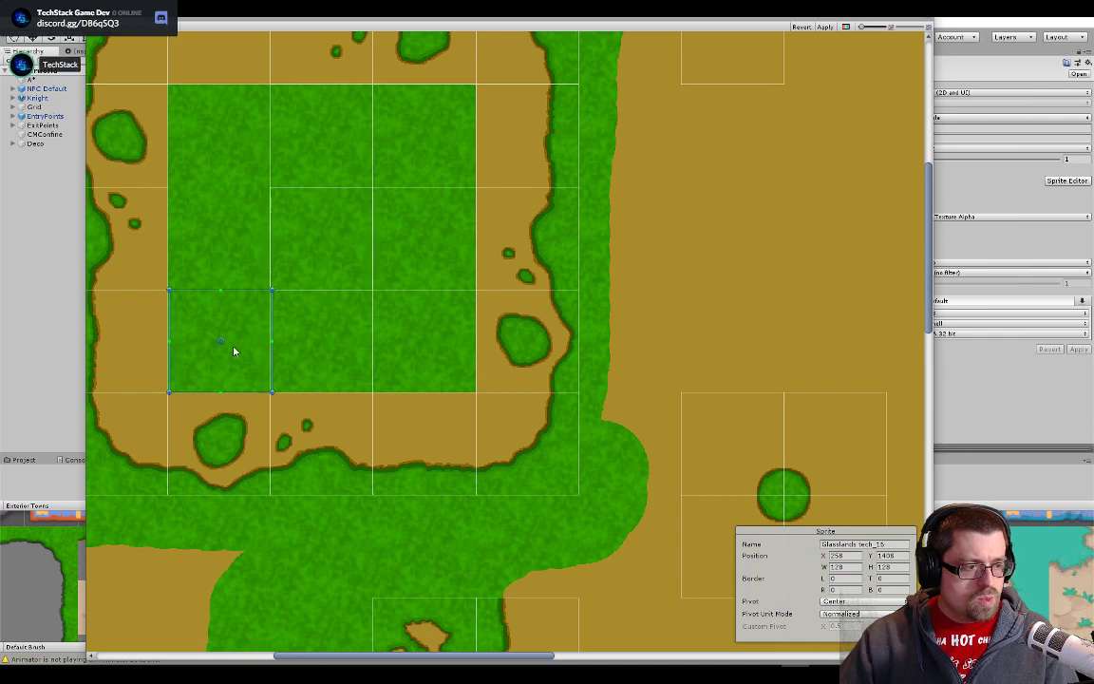
{"action": "scroll", "coordinate": [235, 344], "scroll_direction": "up", "scroll_amount": 8}
{"action": "left_click_drag", "start_coordinate": [250, 331], "coordinate": [454, 123]}
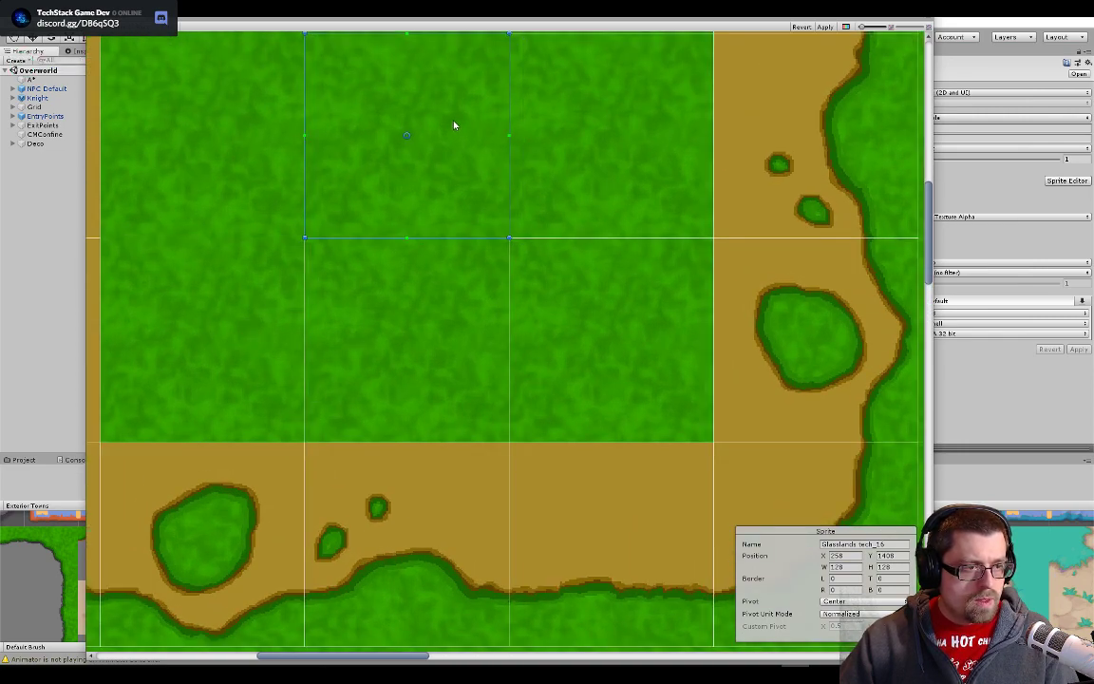
{"action": "left_click", "coordinate": [418, 327]}
{"action": "left_click_drag", "start_coordinate": [423, 344], "coordinate": [445, 122]}
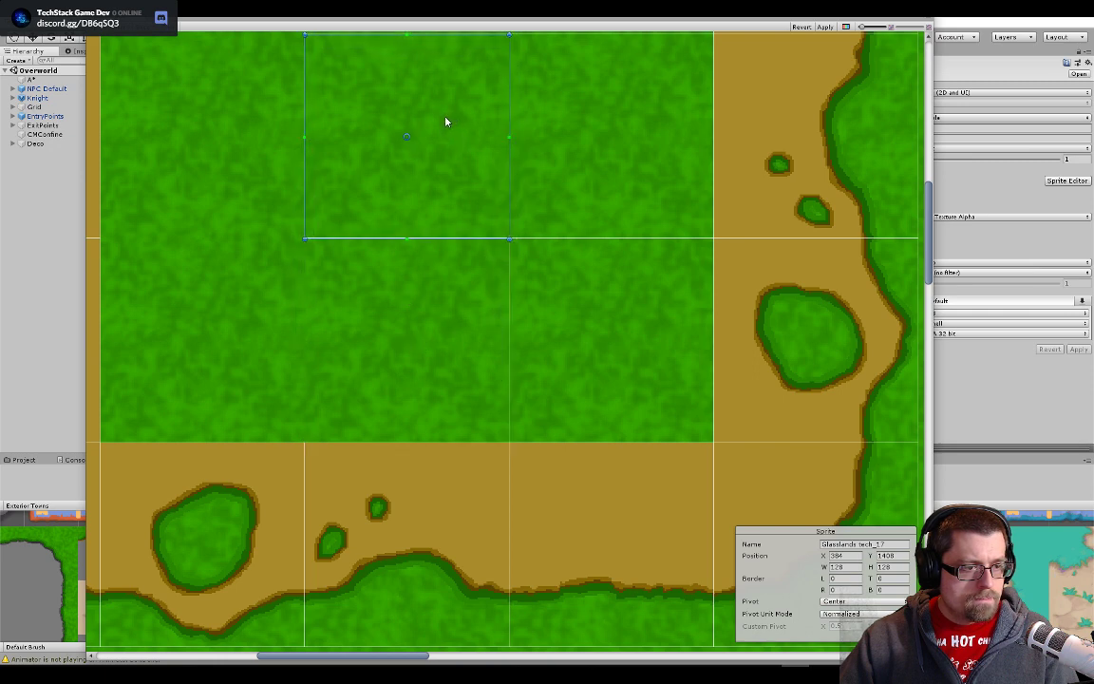
- Move the Glasslands tech_18 and tech_13 slices onto the central grass tile, aligned with its edges
{"action": "scroll", "coordinate": [471, 220], "scroll_direction": "up", "scroll_amount": 3}
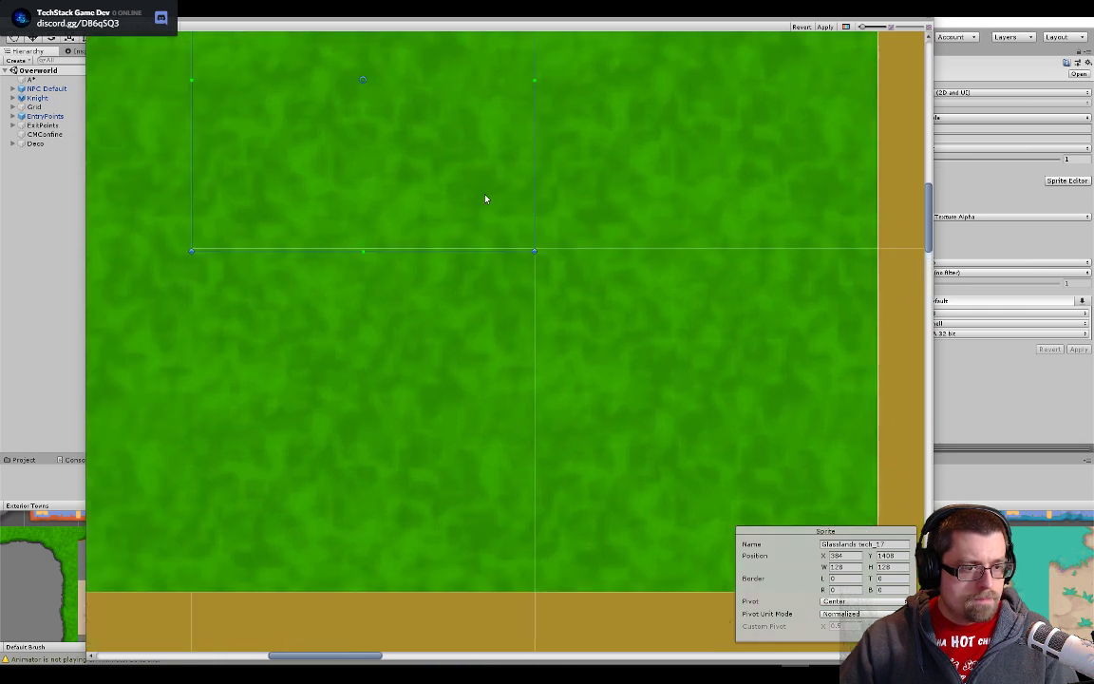
{"action": "left_click", "coordinate": [577, 317]}
{"action": "left_click_drag", "start_coordinate": [576, 317], "coordinate": [319, 90]}
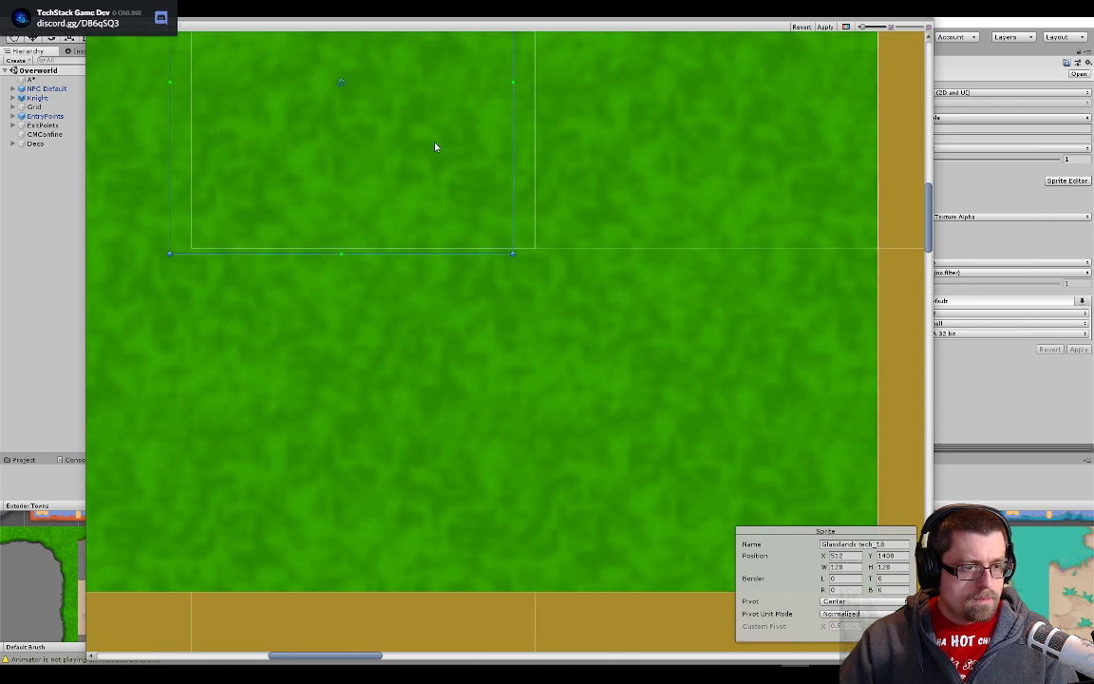
{"action": "left_click_drag", "start_coordinate": [435, 147], "coordinate": [459, 141]}
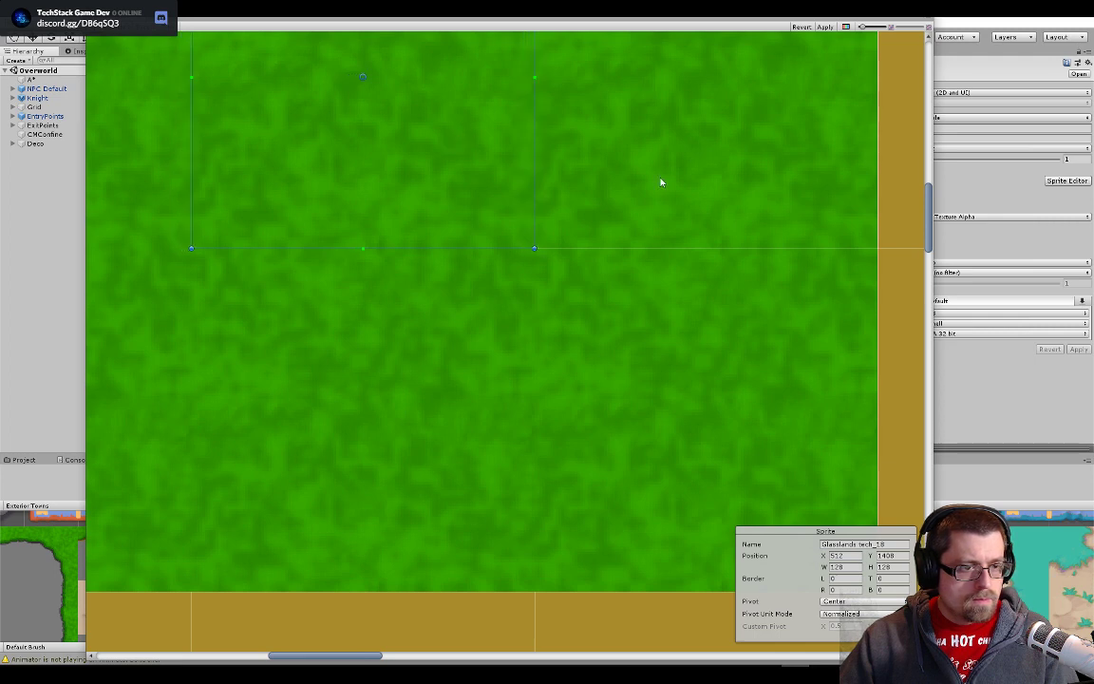
{"action": "left_click", "coordinate": [348, 192]}
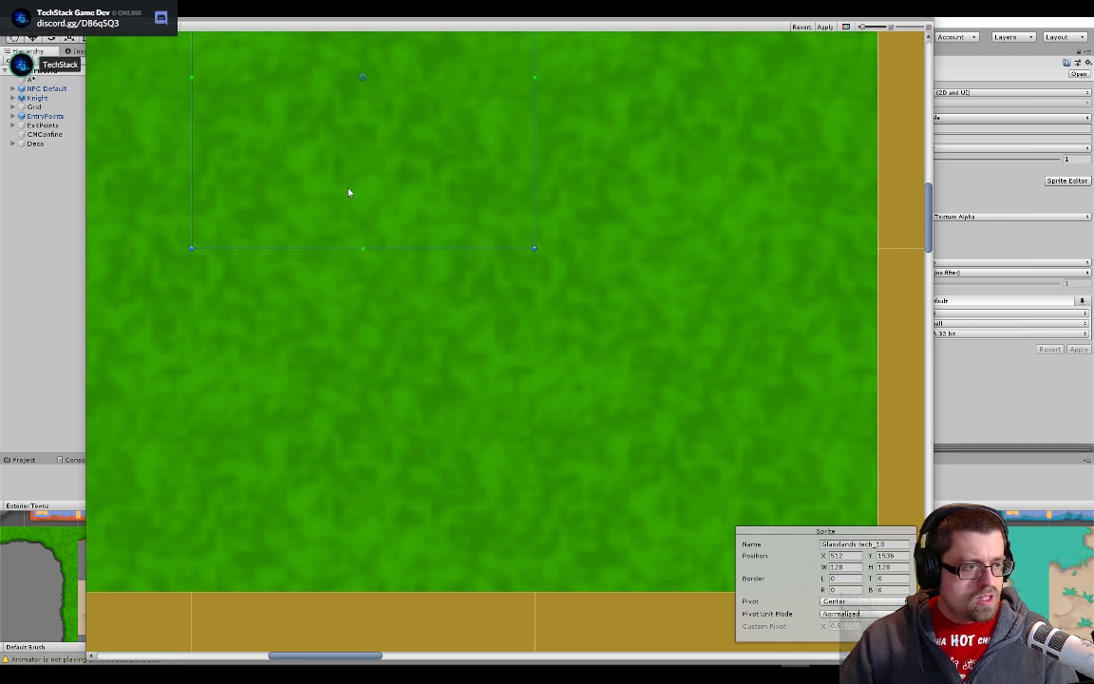
- Stack the Glasslands tech_8 and tech_7 slices on the central grass tile and close the Sprite Editor
{"action": "scroll", "coordinate": [584, 193], "scroll_direction": "down", "scroll_amount": 5}
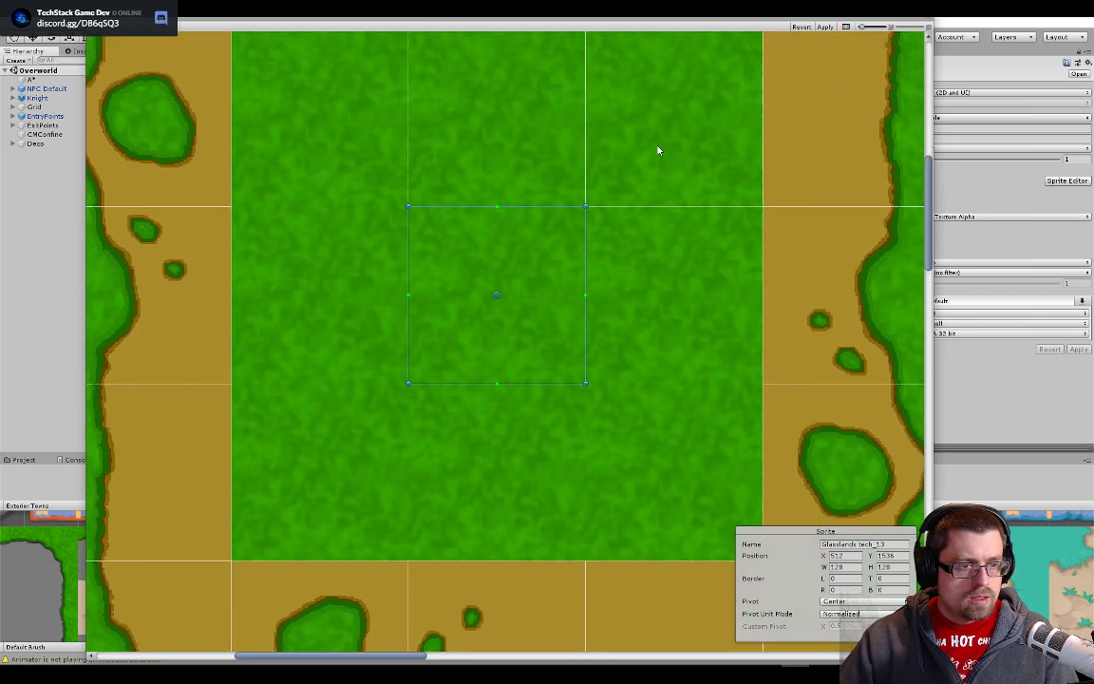
{"action": "left_click", "coordinate": [483, 344]}
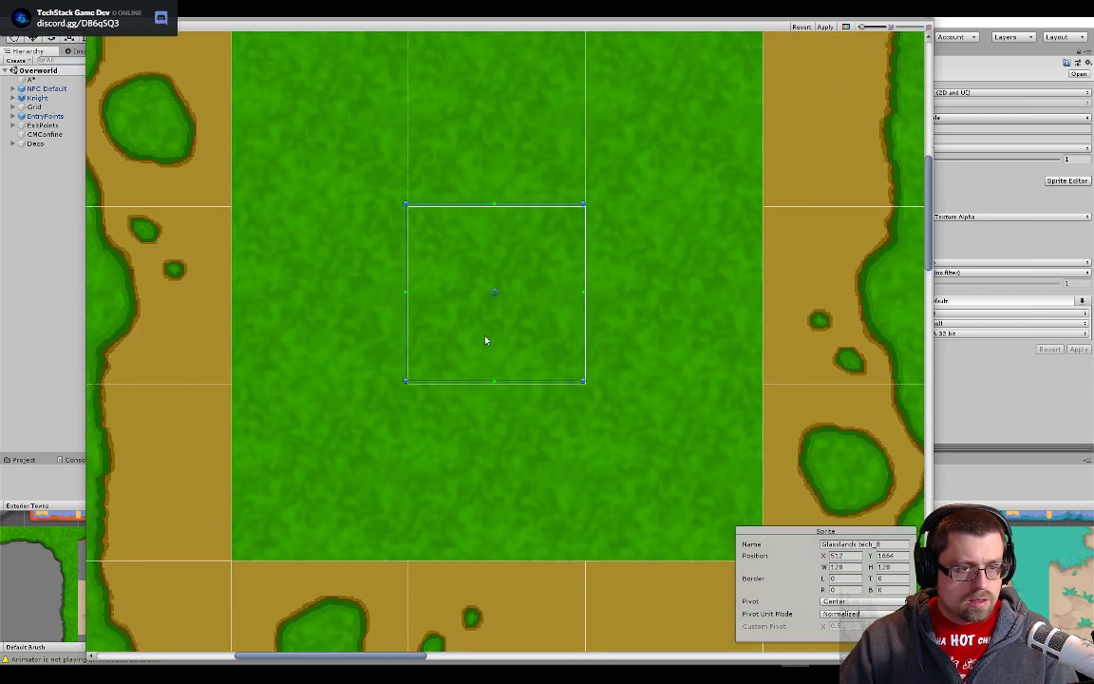
{"action": "left_click", "coordinate": [577, 135]}
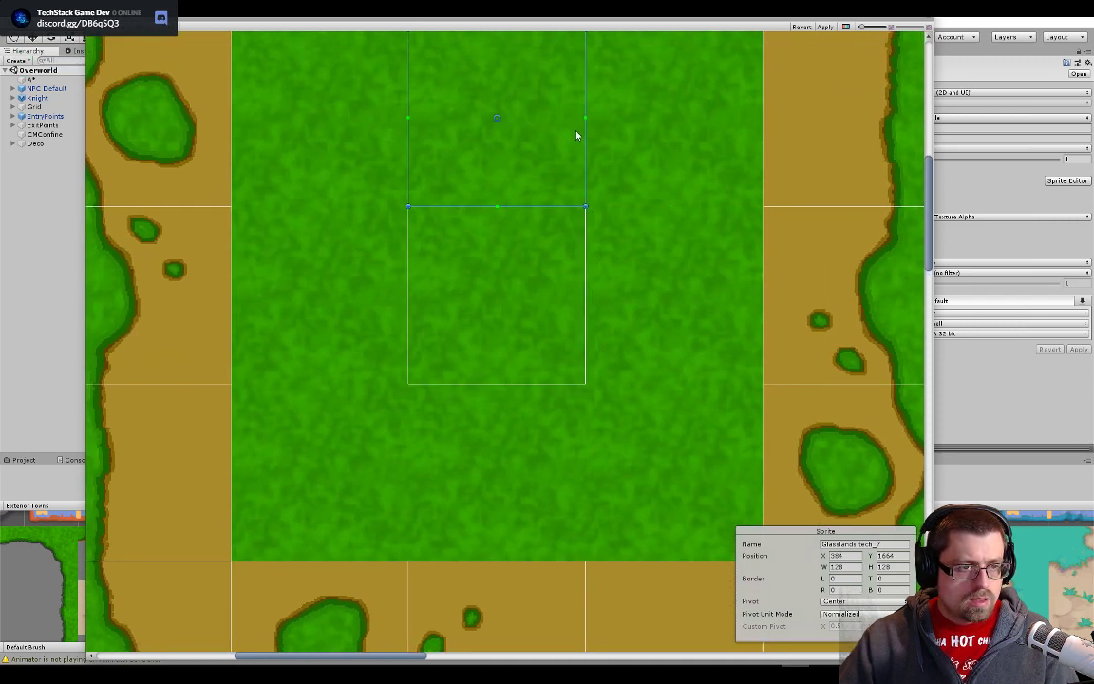
{"action": "left_click_drag", "start_coordinate": [576, 136], "coordinate": [565, 315]}
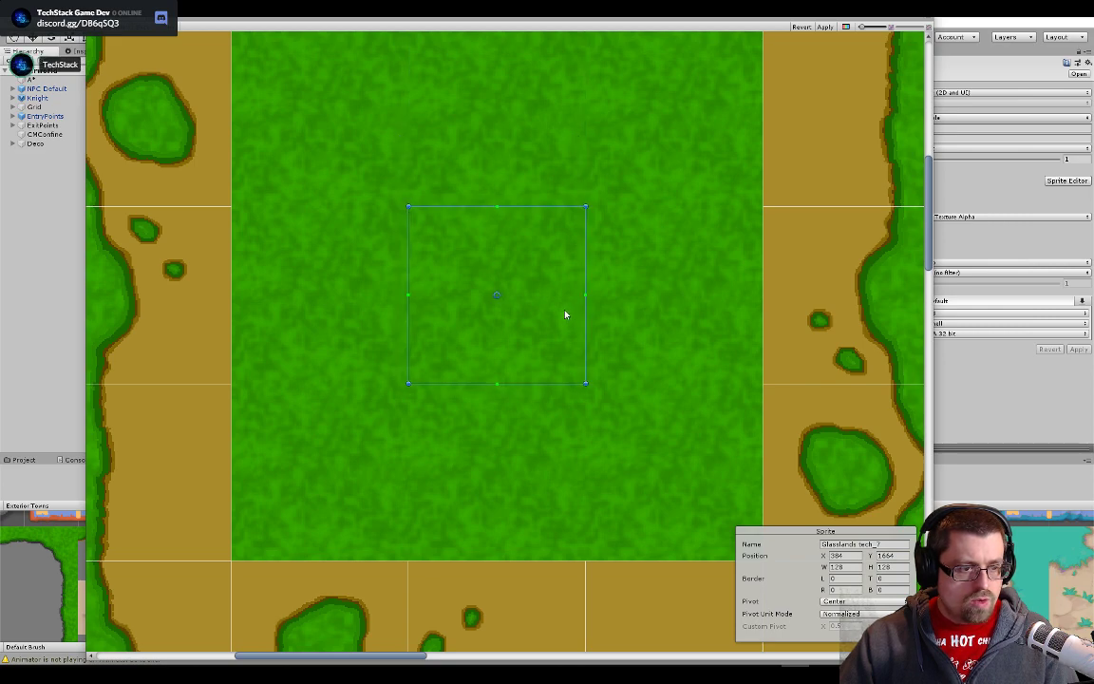
{"action": "scroll", "coordinate": [579, 431], "scroll_direction": "up", "scroll_amount": 14}
{"action": "scroll", "coordinate": [642, 429], "scroll_direction": "down", "scroll_amount": 5}
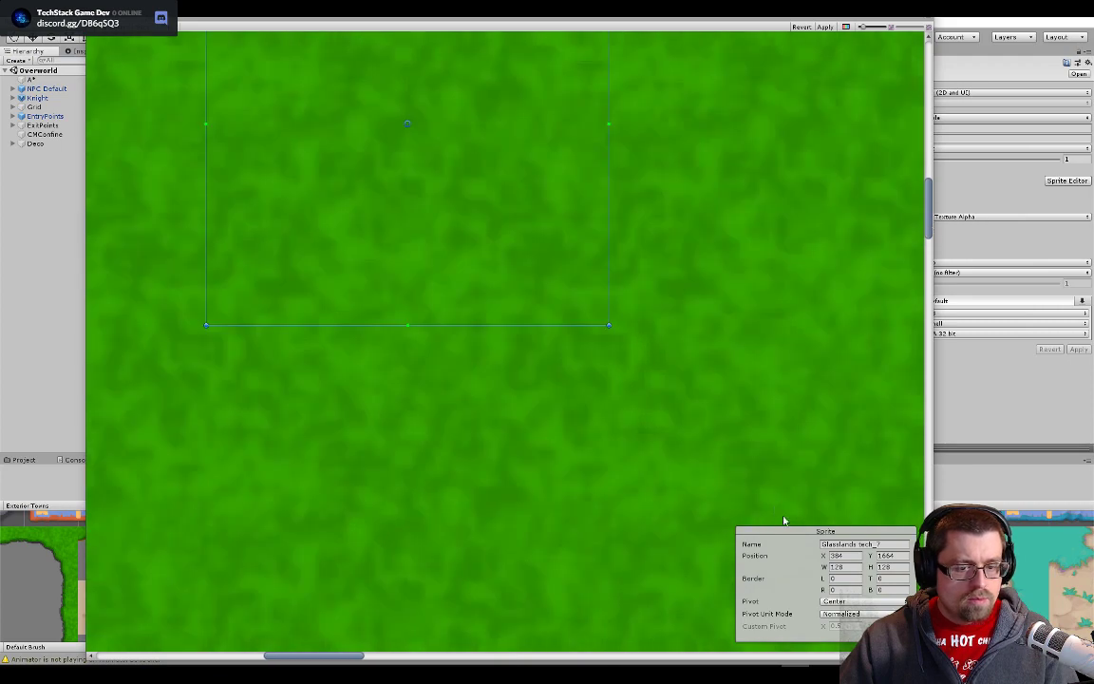
{"action": "scroll", "coordinate": [796, 322], "scroll_direction": "down", "scroll_amount": 10}
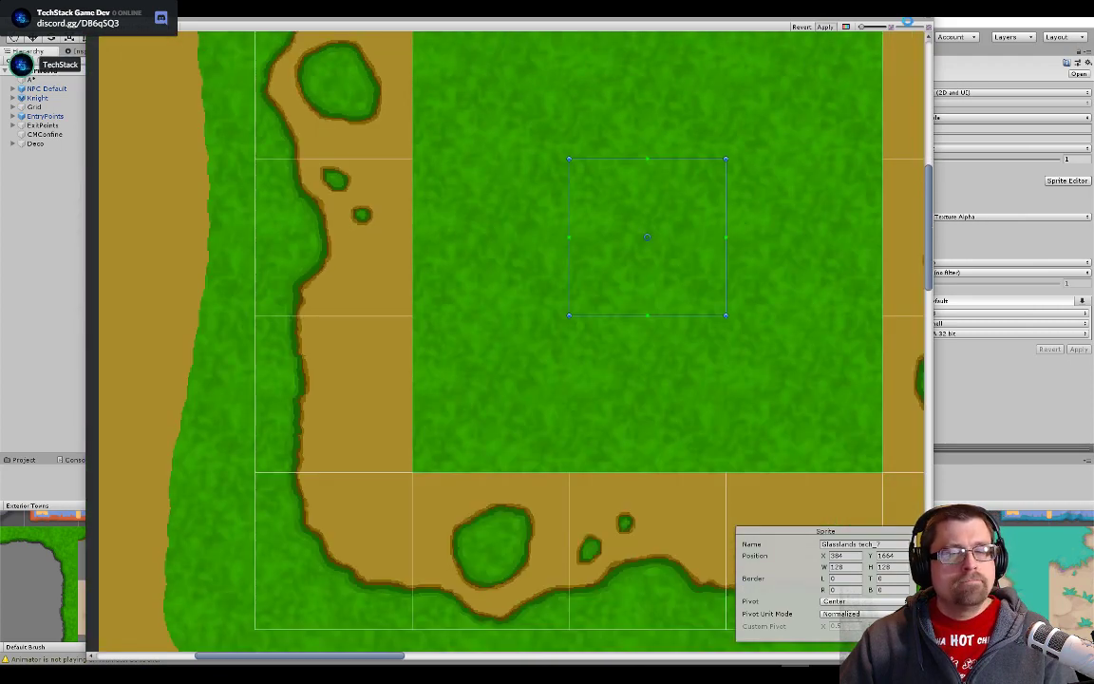
{"action": "left_click", "coordinate": [929, 19]}
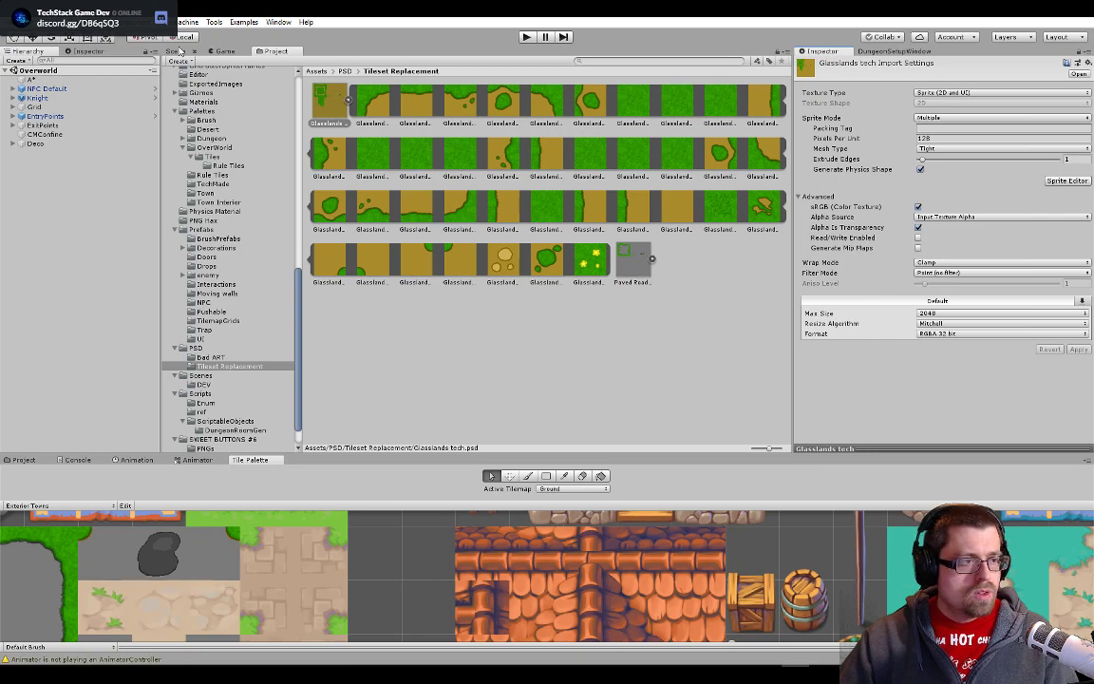
- Examine the grass around the houses, pool and southern water in the Overworld scene
{"action": "left_click", "coordinate": [177, 51]}
{"action": "scroll", "coordinate": [276, 290], "scroll_direction": "up", "scroll_amount": 3}
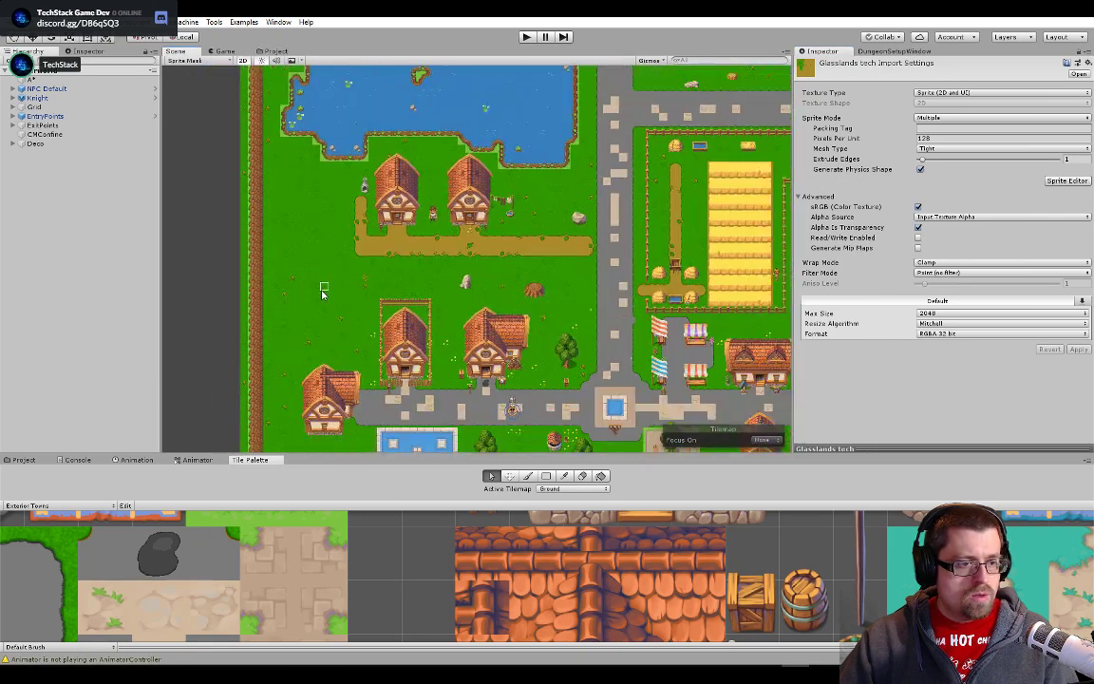
{"action": "scroll", "coordinate": [323, 290], "scroll_direction": "down", "scroll_amount": 3}
{"action": "left_click_drag", "start_coordinate": [340, 388], "coordinate": [325, 220]}
{"action": "scroll", "coordinate": [304, 215], "scroll_direction": "up", "scroll_amount": 6}
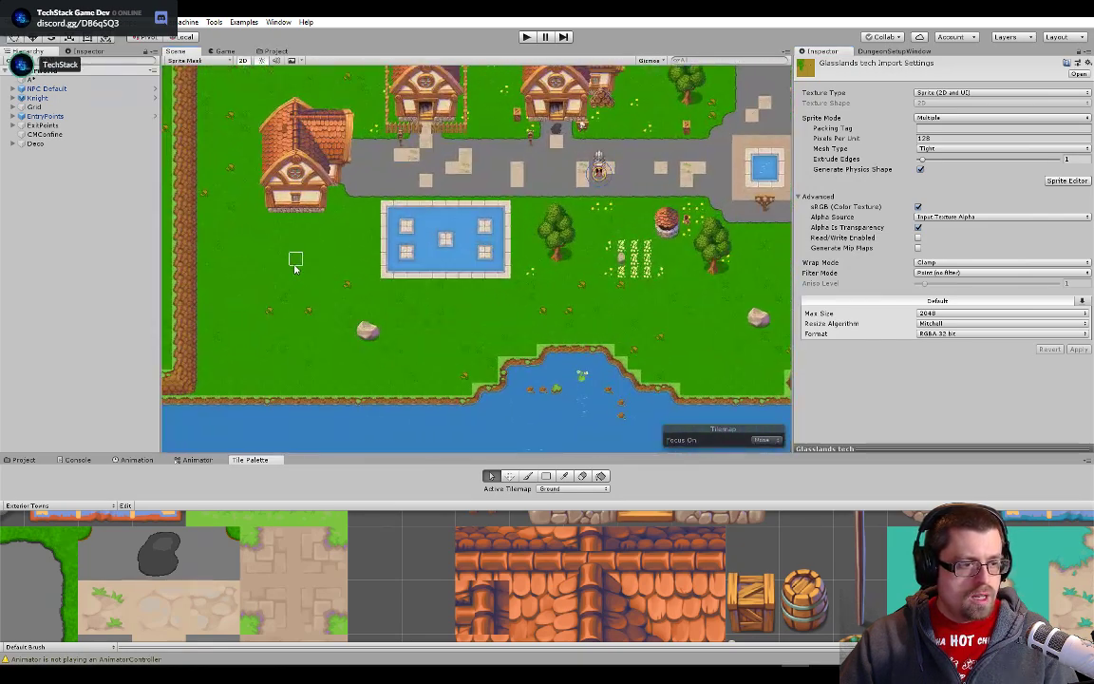
{"action": "scroll", "coordinate": [386, 311], "scroll_direction": "up", "scroll_amount": 5}
{"action": "scroll", "coordinate": [586, 277], "scroll_direction": "down", "scroll_amount": 6}
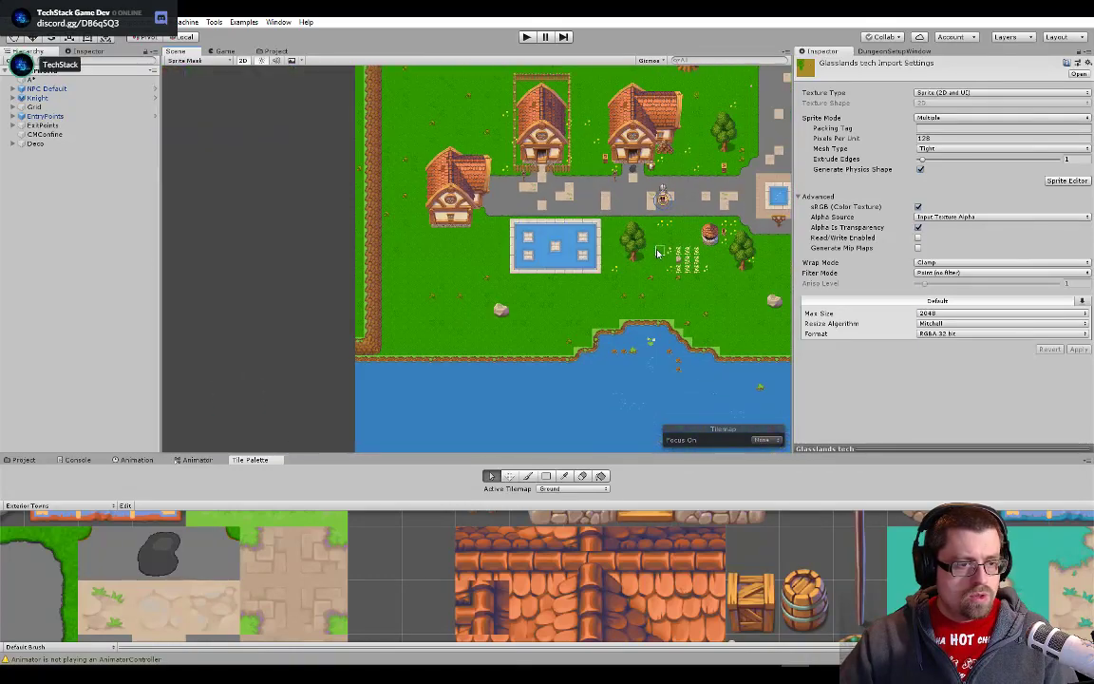
{"action": "left_click_drag", "start_coordinate": [657, 253], "coordinate": [281, 355]}
{"action": "scroll", "coordinate": [627, 326], "scroll_direction": "up", "scroll_amount": 5}
{"action": "left_click_drag", "start_coordinate": [639, 325], "coordinate": [314, 384]}
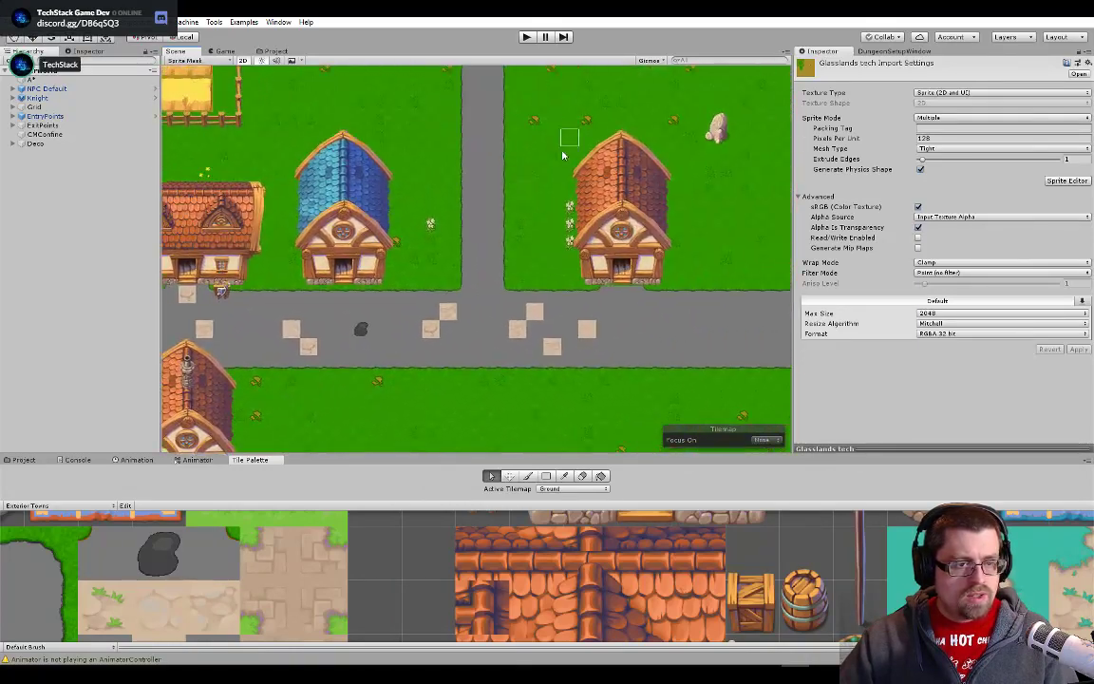
- Examine the grass around the northeastern river, the paved crossroads and the graveyard in the Overworld scene
{"action": "left_click_drag", "start_coordinate": [562, 155], "coordinate": [503, 240]}
{"action": "scroll", "coordinate": [576, 236], "scroll_direction": "down", "scroll_amount": 8}
{"action": "left_click_drag", "start_coordinate": [671, 103], "coordinate": [441, 322]}
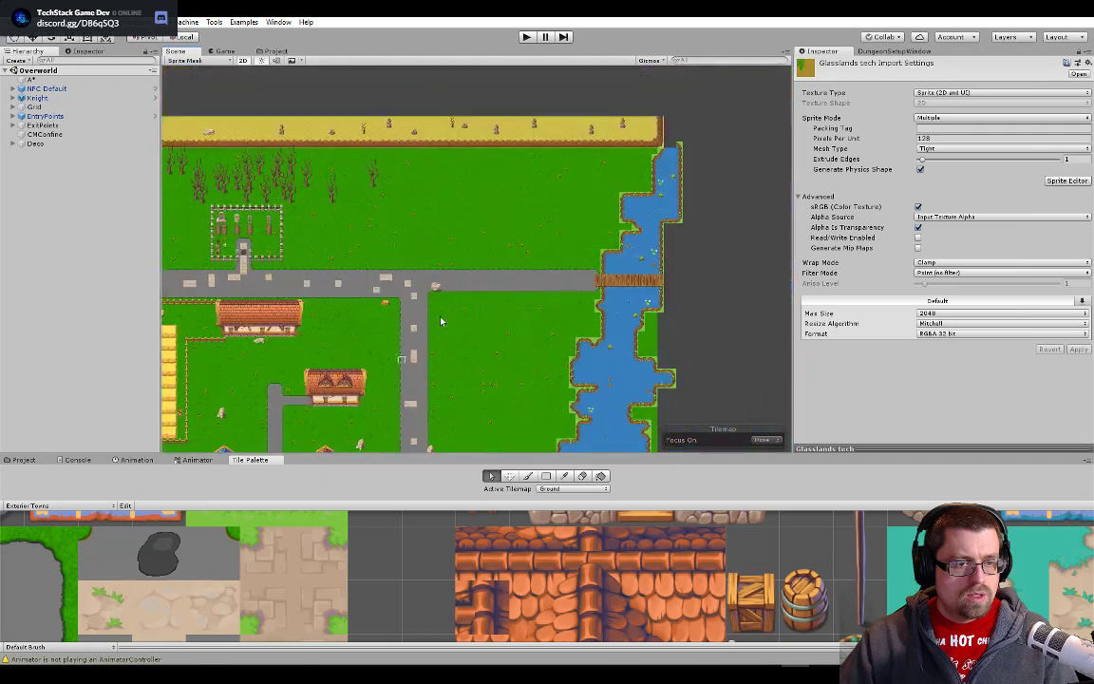
{"action": "scroll", "coordinate": [465, 277], "scroll_direction": "up", "scroll_amount": 9}
{"action": "scroll", "coordinate": [305, 239], "scroll_direction": "down", "scroll_amount": 5}
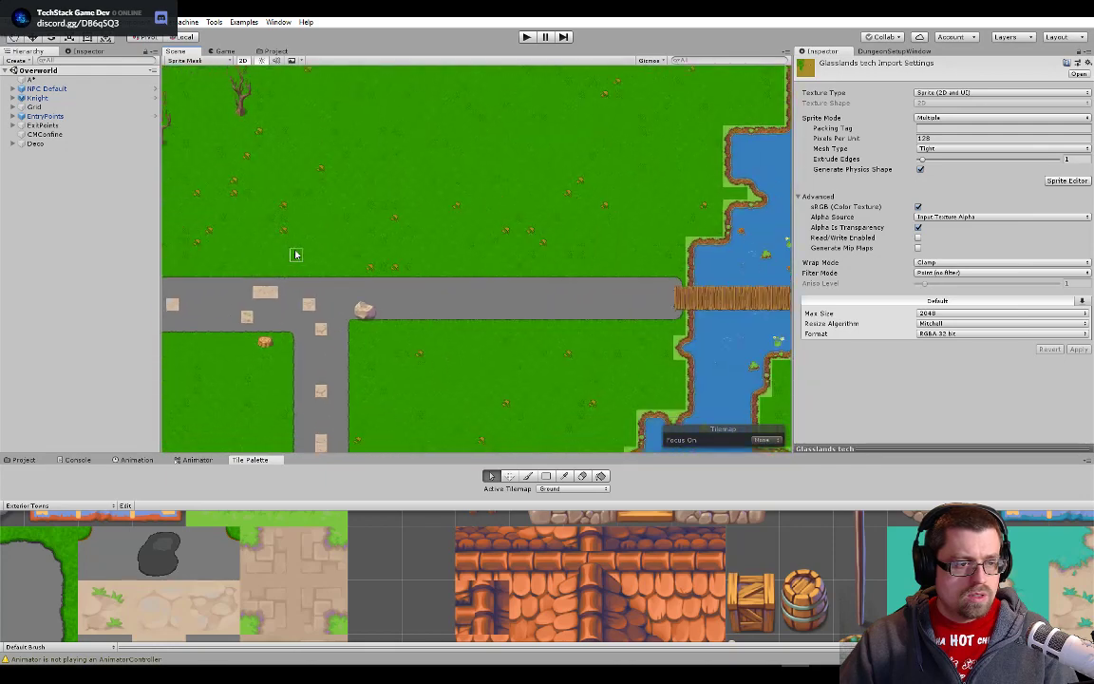
{"action": "scroll", "coordinate": [295, 255], "scroll_direction": "down", "scroll_amount": 5}
{"action": "left_click_drag", "start_coordinate": [322, 269], "coordinate": [663, 291]}
{"action": "scroll", "coordinate": [663, 291], "scroll_direction": "up", "scroll_amount": 3}
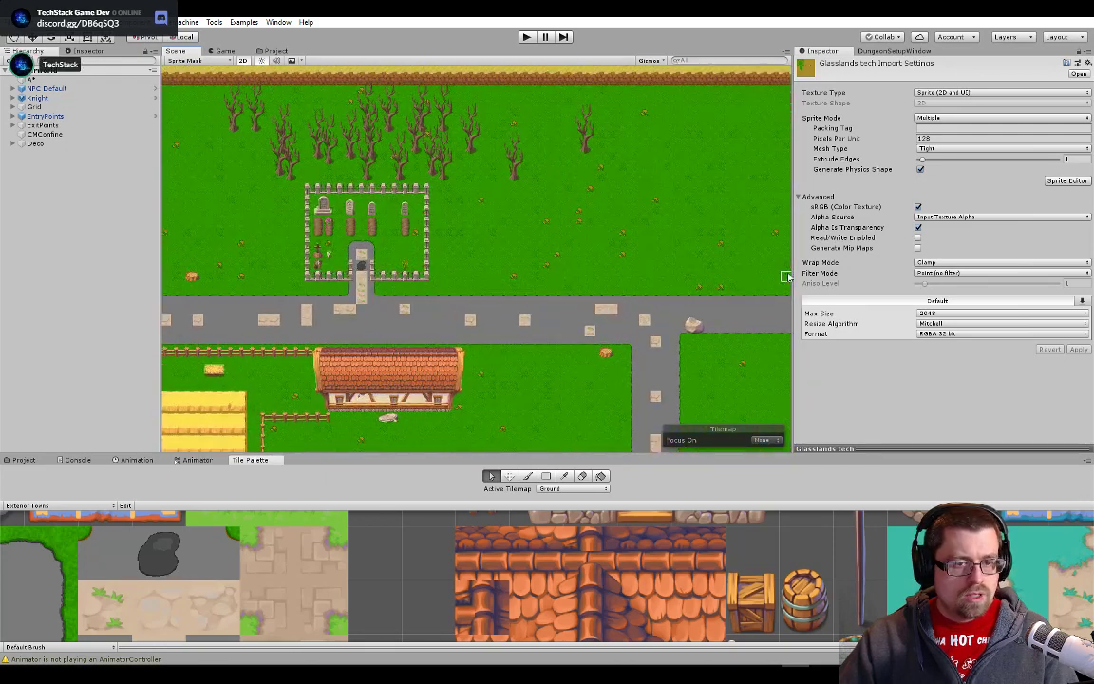
- Widen the Inspector and examine how the dirt paths and paved roads blend with the grass in the village
{"action": "left_click_drag", "start_coordinate": [799, 273], "coordinate": [739, 285]}
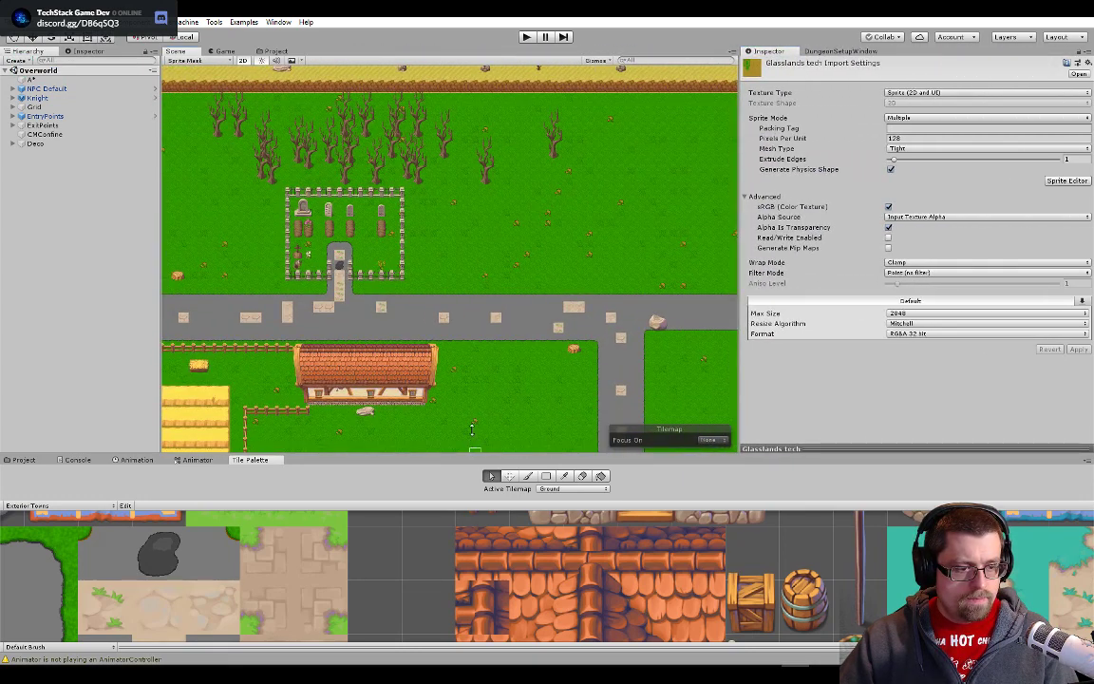
{"action": "left_click_drag", "start_coordinate": [473, 450], "coordinate": [506, 468]}
{"action": "left_click_drag", "start_coordinate": [562, 300], "coordinate": [722, 194]}
{"action": "left_click_drag", "start_coordinate": [257, 363], "coordinate": [505, 248]}
{"action": "scroll", "coordinate": [436, 264], "scroll_direction": "up", "scroll_amount": 10}
{"action": "left_click_drag", "start_coordinate": [347, 288], "coordinate": [450, 318]}
{"action": "scroll", "coordinate": [461, 286], "scroll_direction": "up", "scroll_amount": 8}
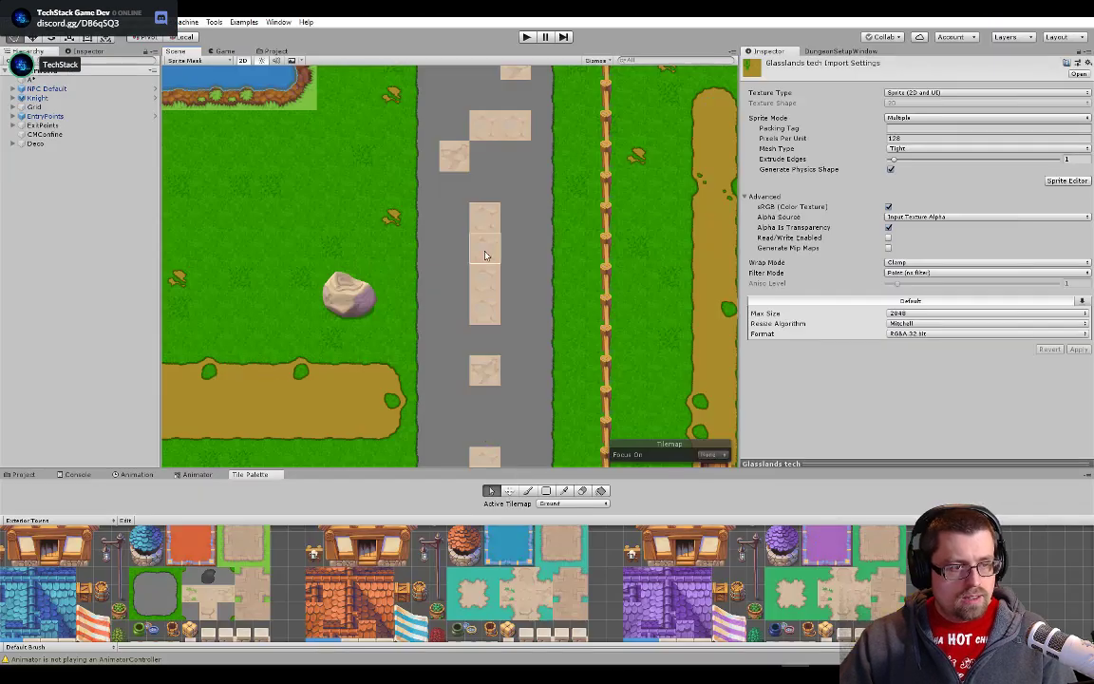
{"action": "scroll", "coordinate": [473, 334], "scroll_direction": "down", "scroll_amount": 3}
{"action": "scroll", "coordinate": [473, 334], "scroll_direction": "down", "scroll_amount": 3}
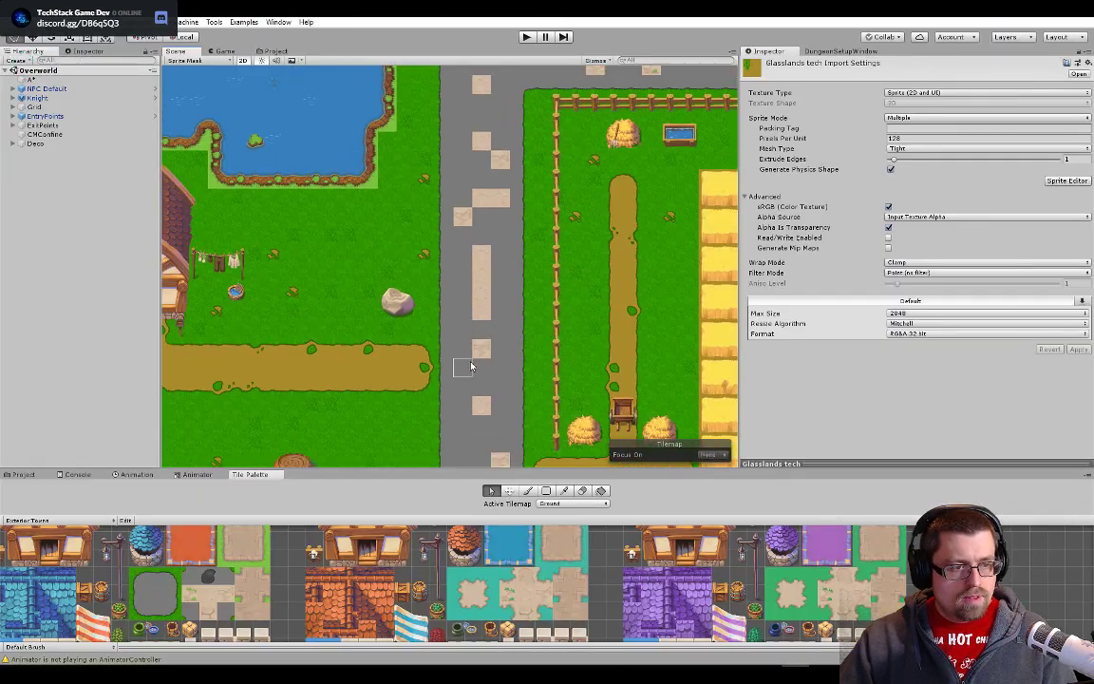
{"action": "left_click_drag", "start_coordinate": [473, 407], "coordinate": [520, 219]}
{"action": "left_click_drag", "start_coordinate": [518, 441], "coordinate": [574, 232]}
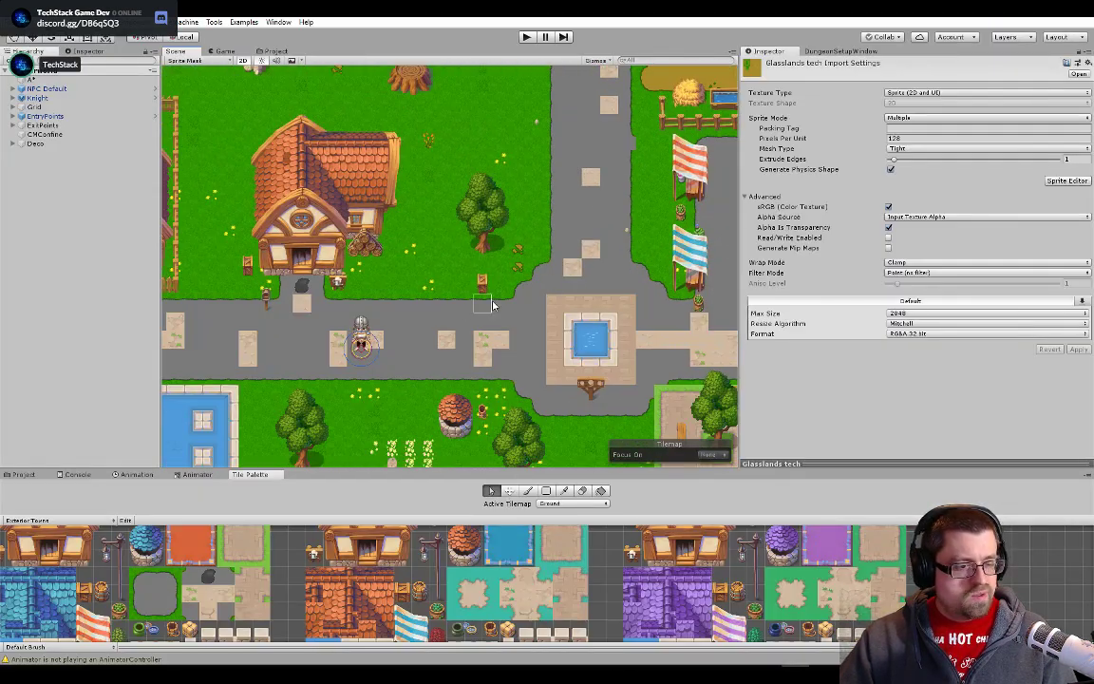
- Enlarge the Tile Palette area and examine the paved road tiles in the Exterior Towns palette
{"action": "scroll", "coordinate": [193, 596], "scroll_direction": "up", "scroll_amount": 4}
{"action": "scroll", "coordinate": [193, 596], "scroll_direction": "up", "scroll_amount": 4}
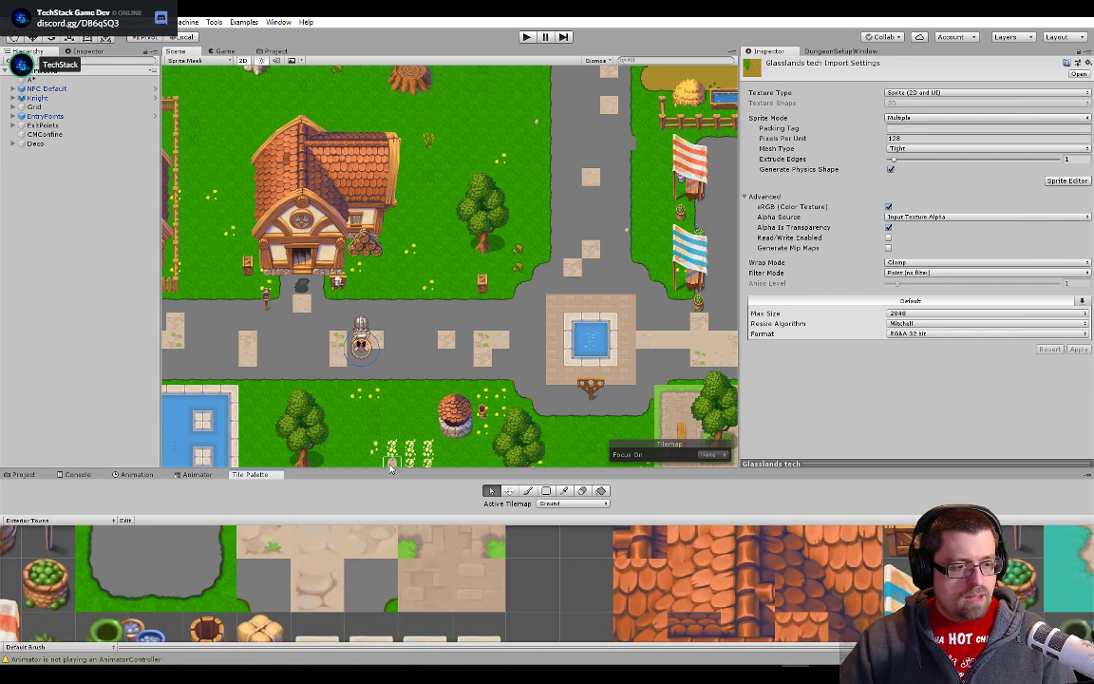
{"action": "left_click_drag", "start_coordinate": [390, 467], "coordinate": [384, 305]}
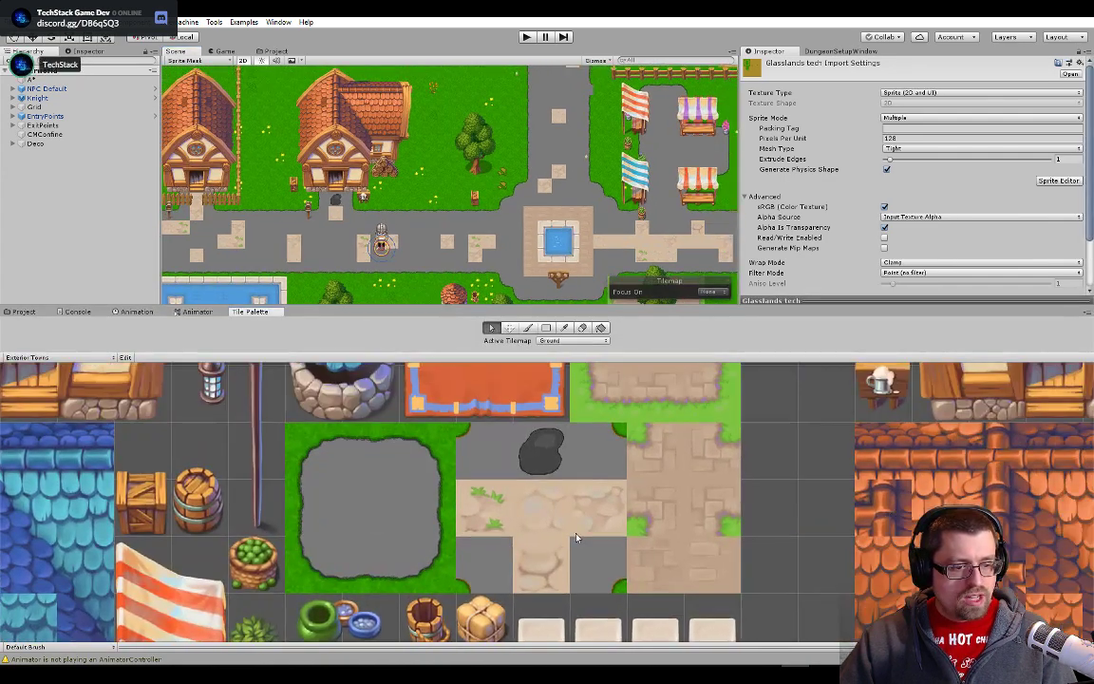
- Switch to Photoshop, close Glasslands tech.psd, and view the grey road tiles of Paved Road tech.psd at 100%
{"action": "key", "text": "alt+Tab"}
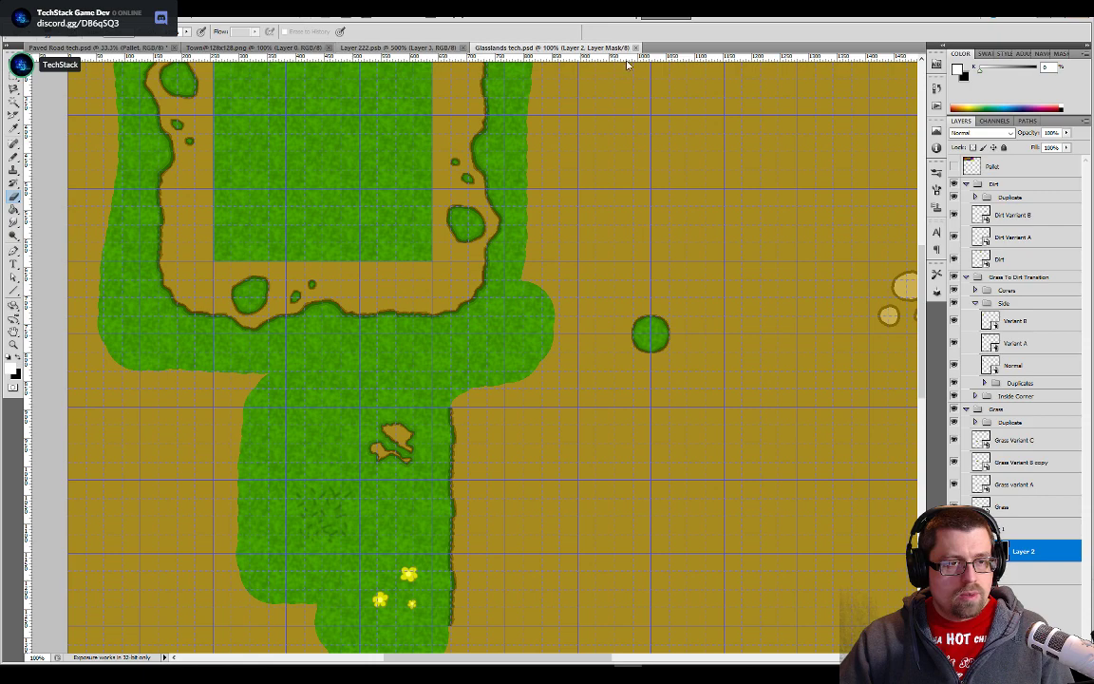
{"action": "left_click", "coordinate": [636, 48]}
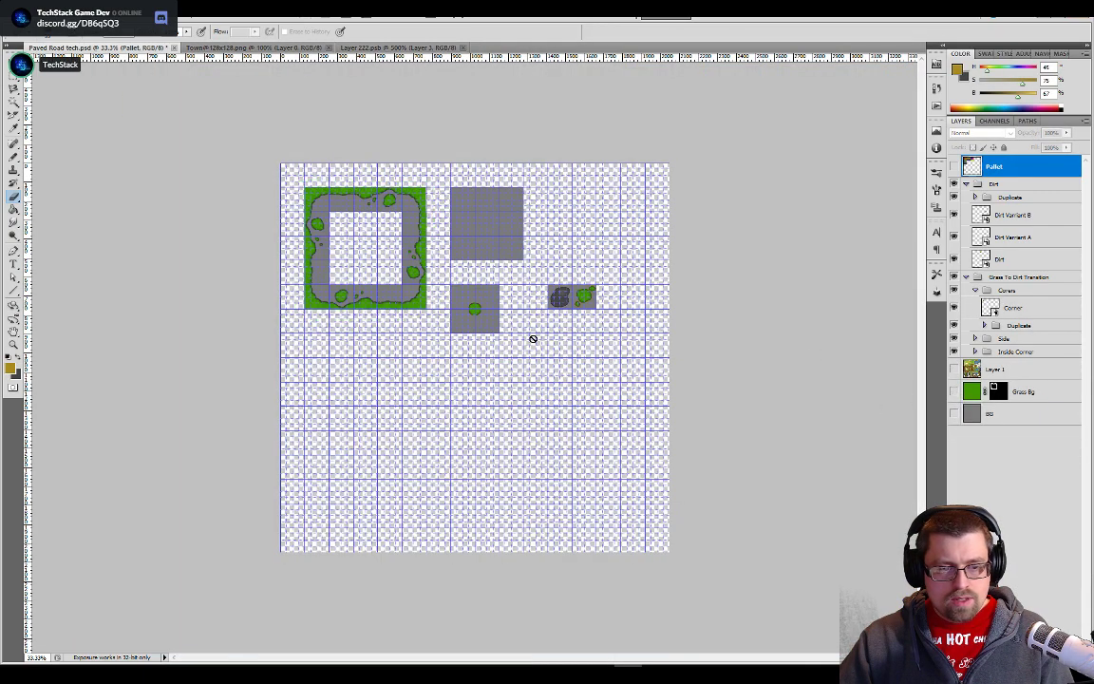
{"action": "key", "text": "ctrl+plus"}
{"action": "key", "text": "ctrl+plus"}
{"action": "key", "text": "ctrl+plus"}
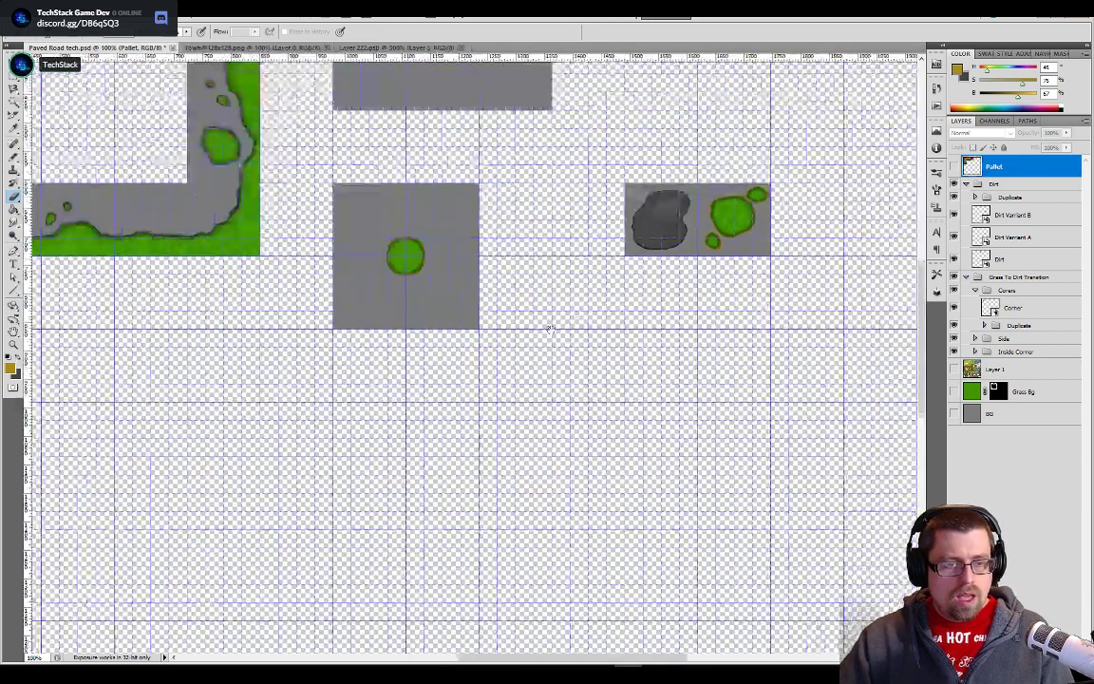
{"action": "left_click_drag", "start_coordinate": [550, 328], "coordinate": [383, 375]}
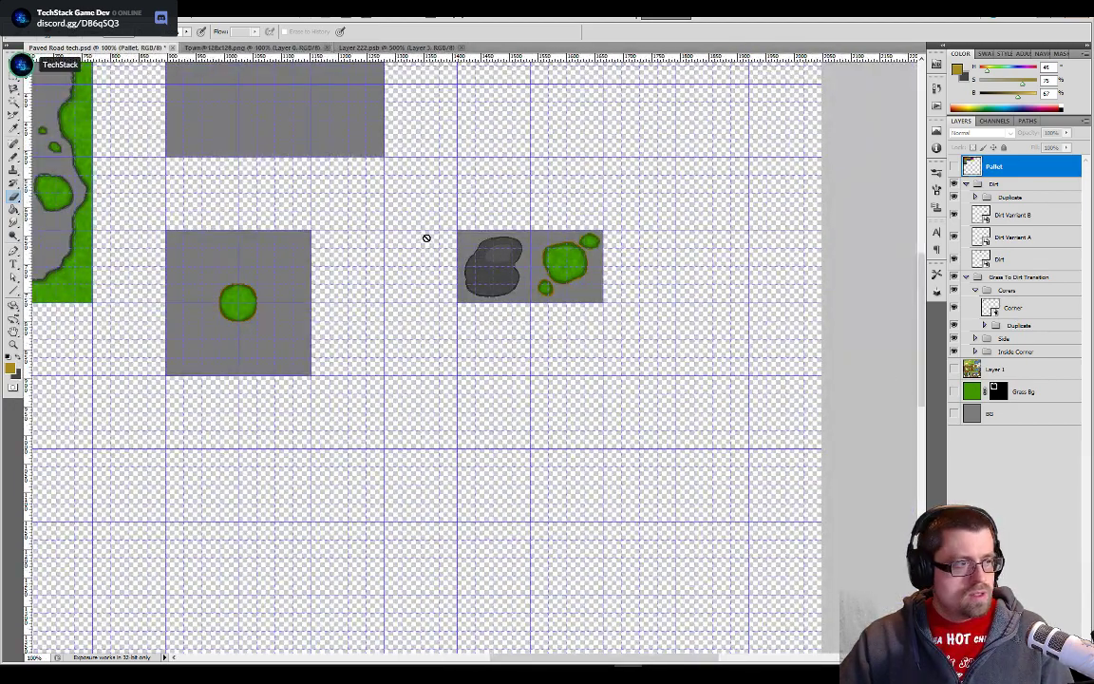
- Create an independent smart object copy of the Dirt Varriant B layer
{"action": "key", "text": "v"}
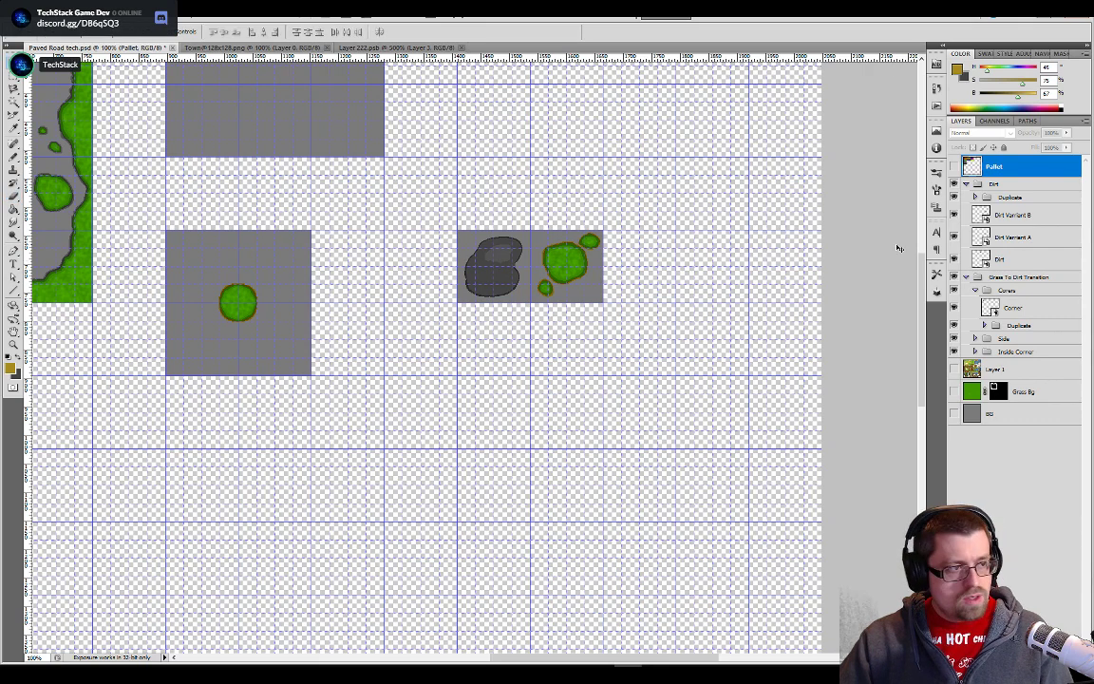
{"action": "left_click", "coordinate": [1009, 215]}
{"action": "scroll", "coordinate": [774, 276], "scroll_direction": "up", "scroll_amount": 2}
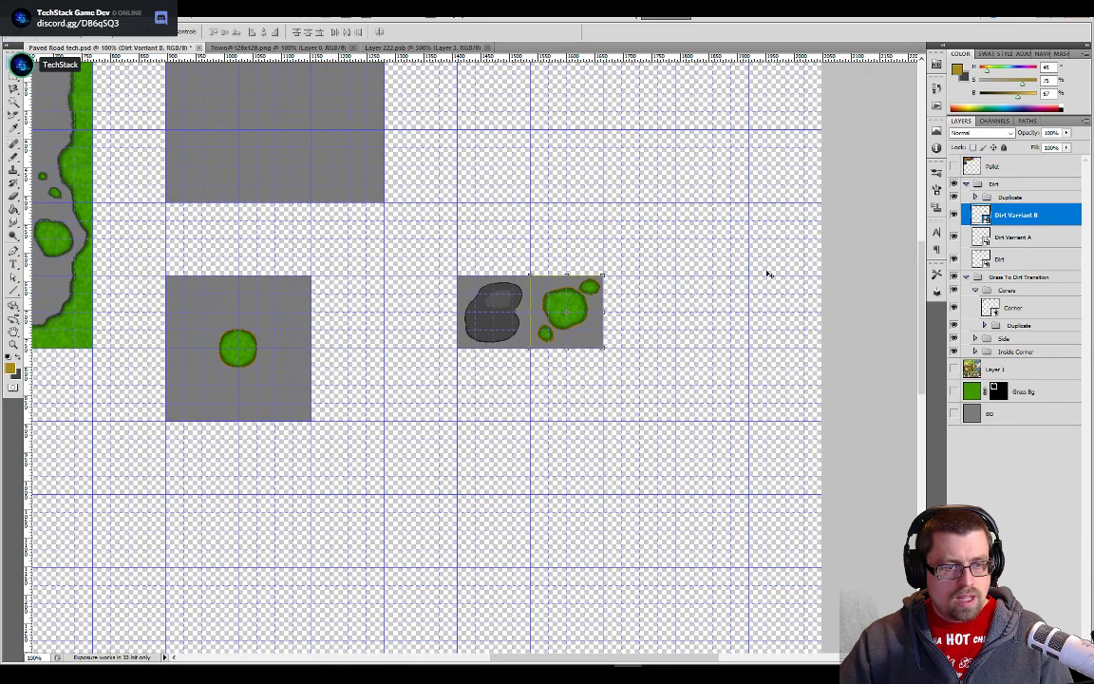
{"action": "right_click", "coordinate": [977, 220]}
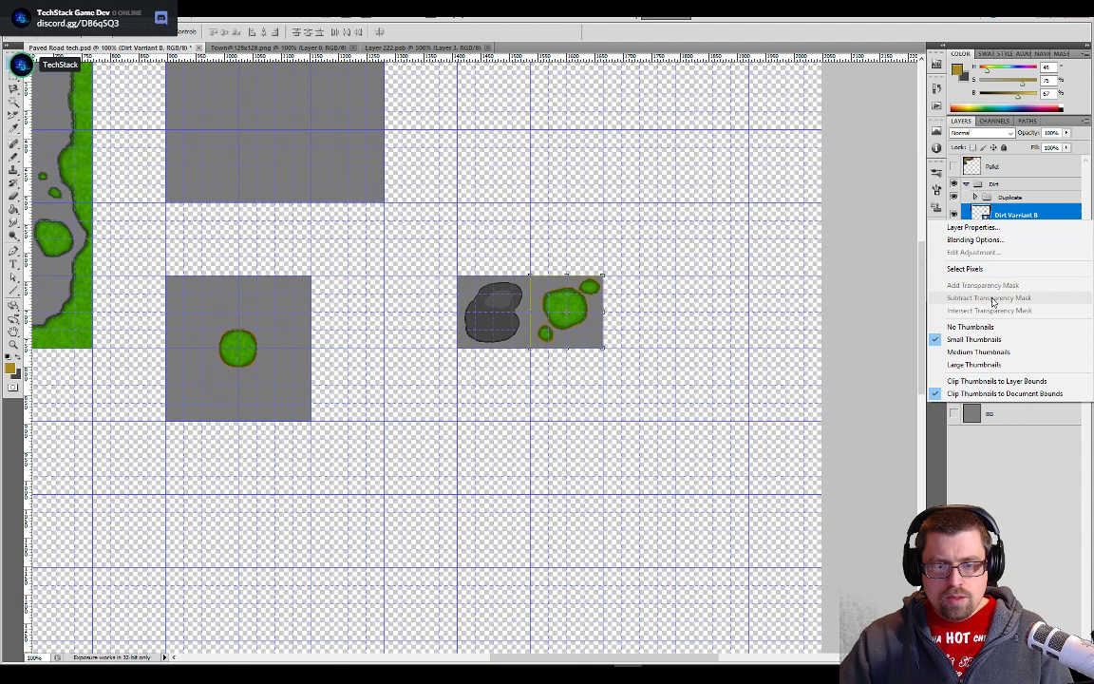
{"action": "left_click", "coordinate": [1024, 216]}
{"action": "right_click", "coordinate": [1024, 218]}
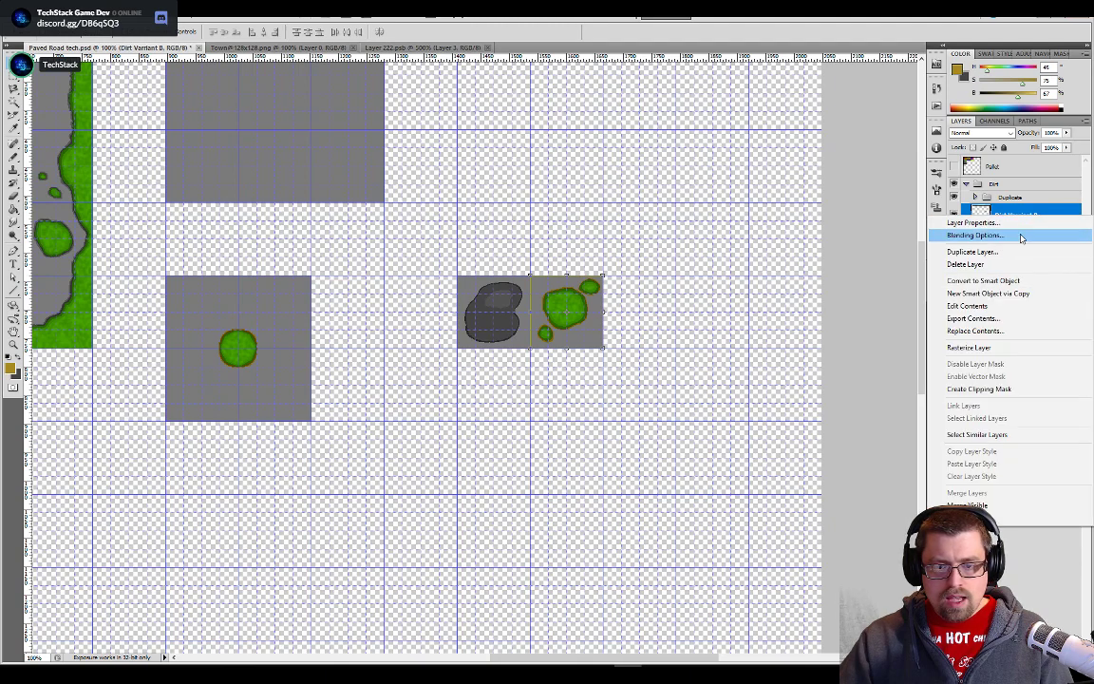
{"action": "left_click", "coordinate": [1014, 295]}
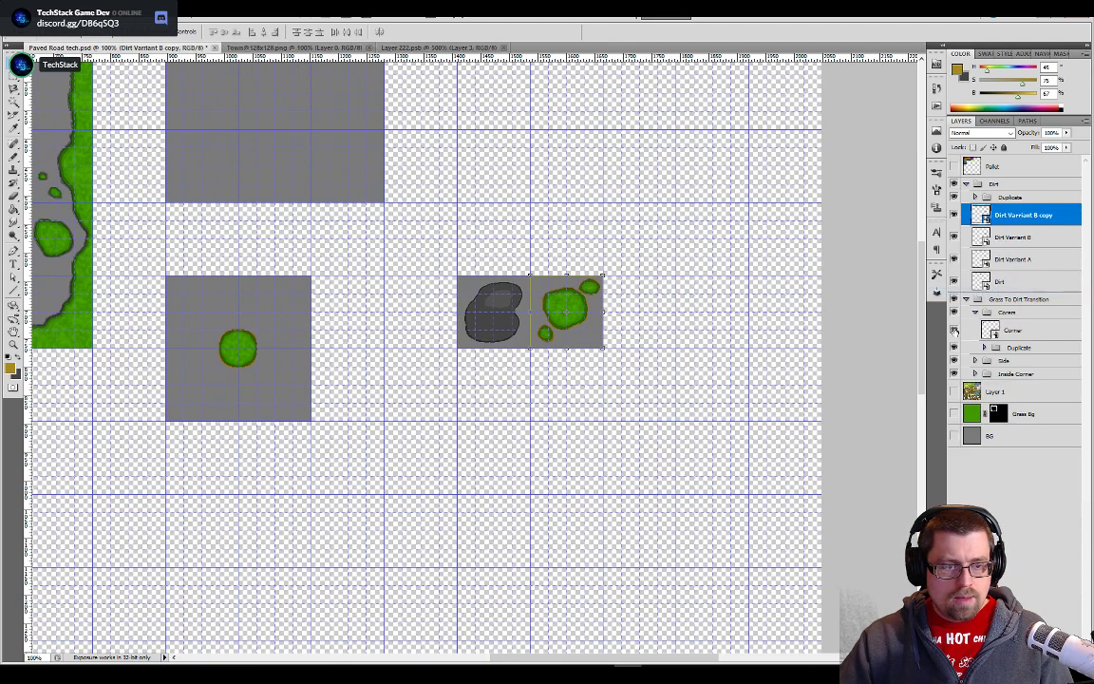
- Place the Dirt Varriant B copy in the tile directly below the original grass-patch tile
{"action": "left_click_drag", "start_coordinate": [566, 312], "coordinate": [574, 381]}
{"action": "key", "text": "ctrl+plus"}
{"action": "key", "text": "ctrl+plus"}
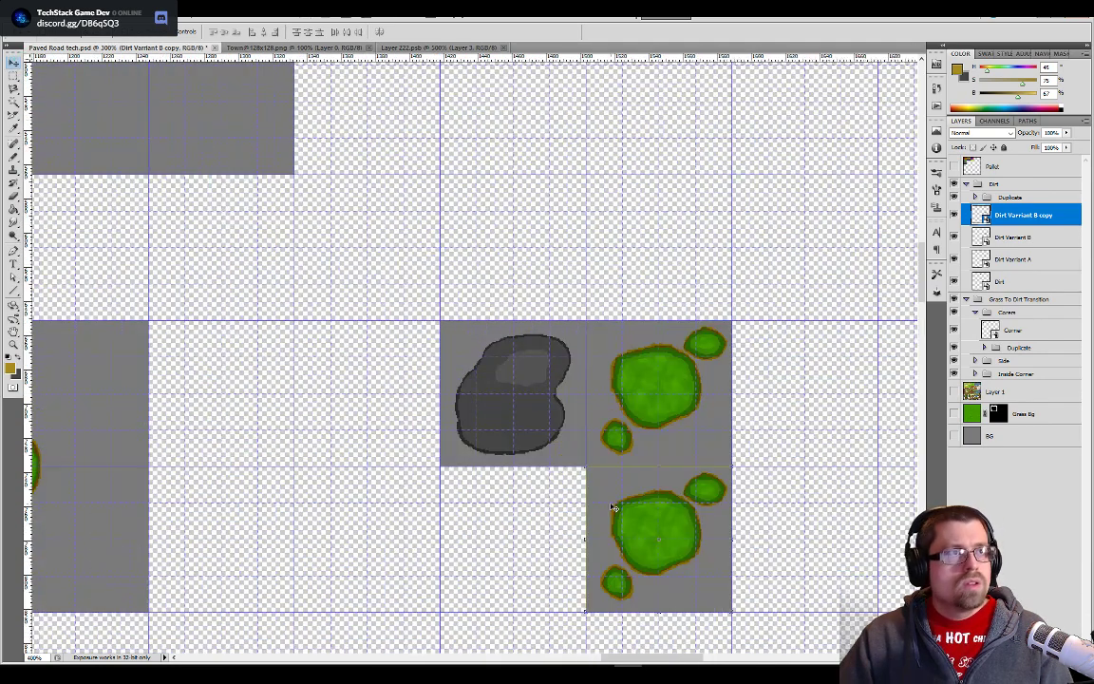
{"action": "left_click_drag", "start_coordinate": [614, 509], "coordinate": [462, 193]}
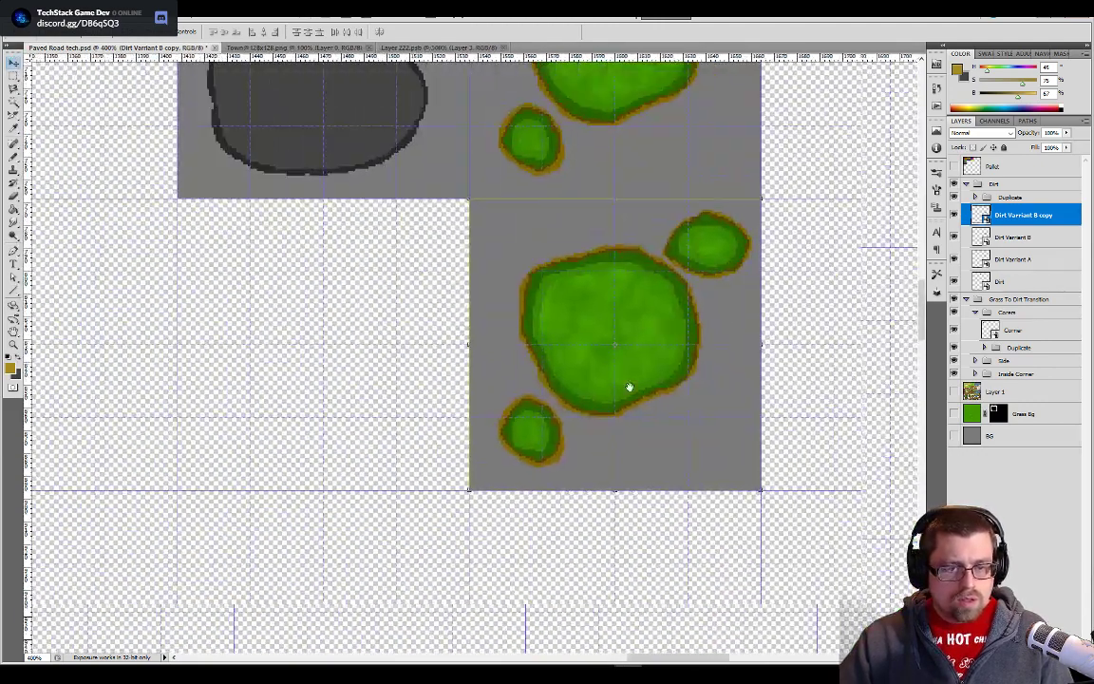
{"action": "key", "text": "ctrl+plus"}
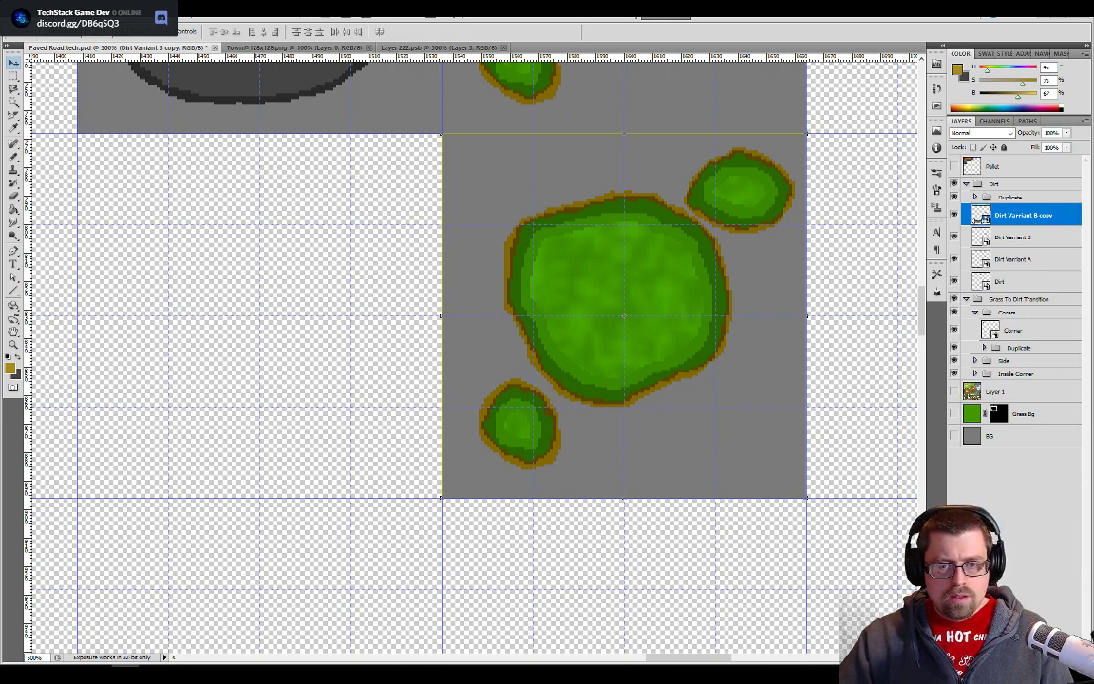
- Open the contents of the Dirt Varriant B copy and compare them with the paved road tiles in Unity's Exterior Towns palette
{"action": "double_click", "coordinate": [981, 216]}
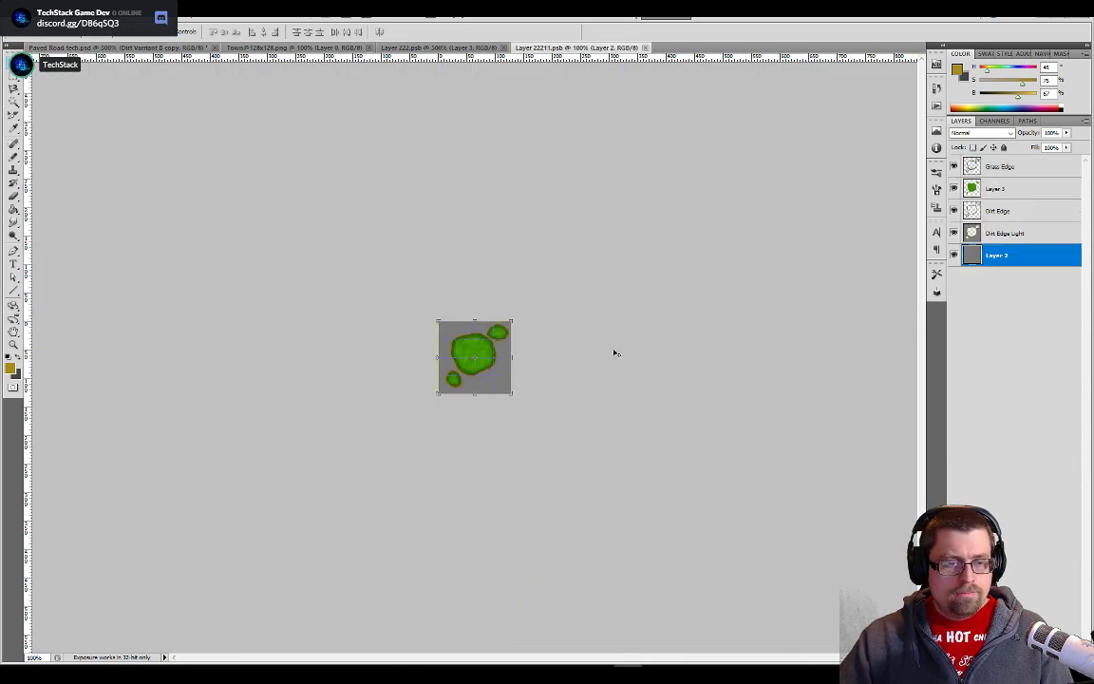
{"action": "key", "text": "alt+Tab"}
{"action": "key", "text": "alt+Tab"}
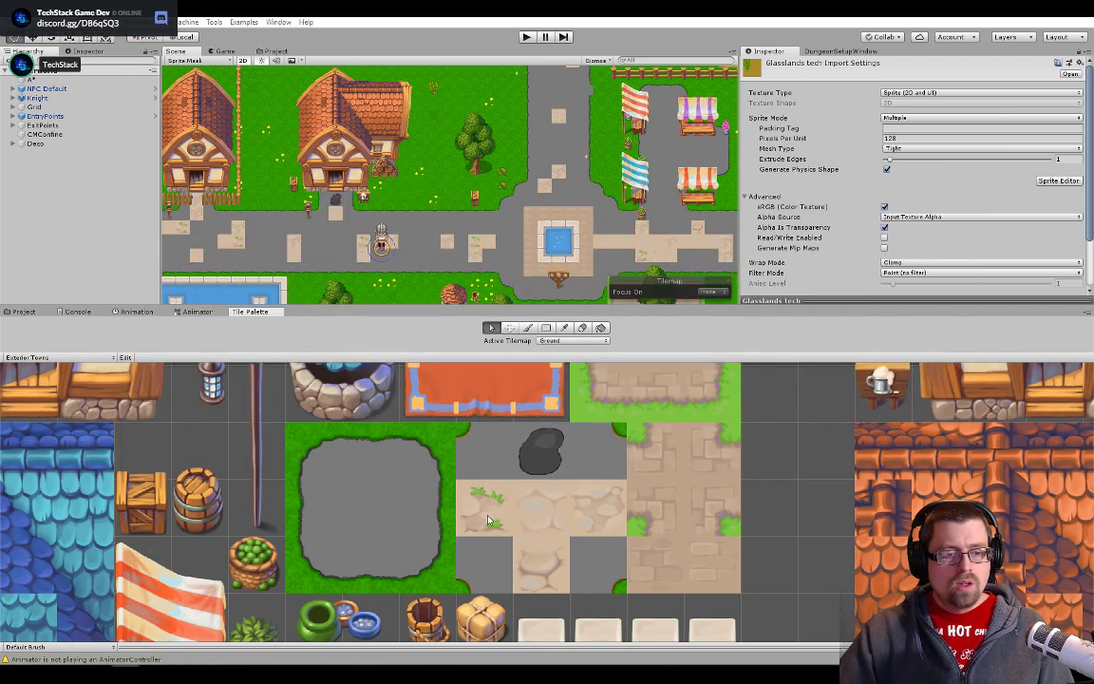
{"action": "key", "text": "alt+Tab"}
{"action": "key", "text": "alt+Tab"}
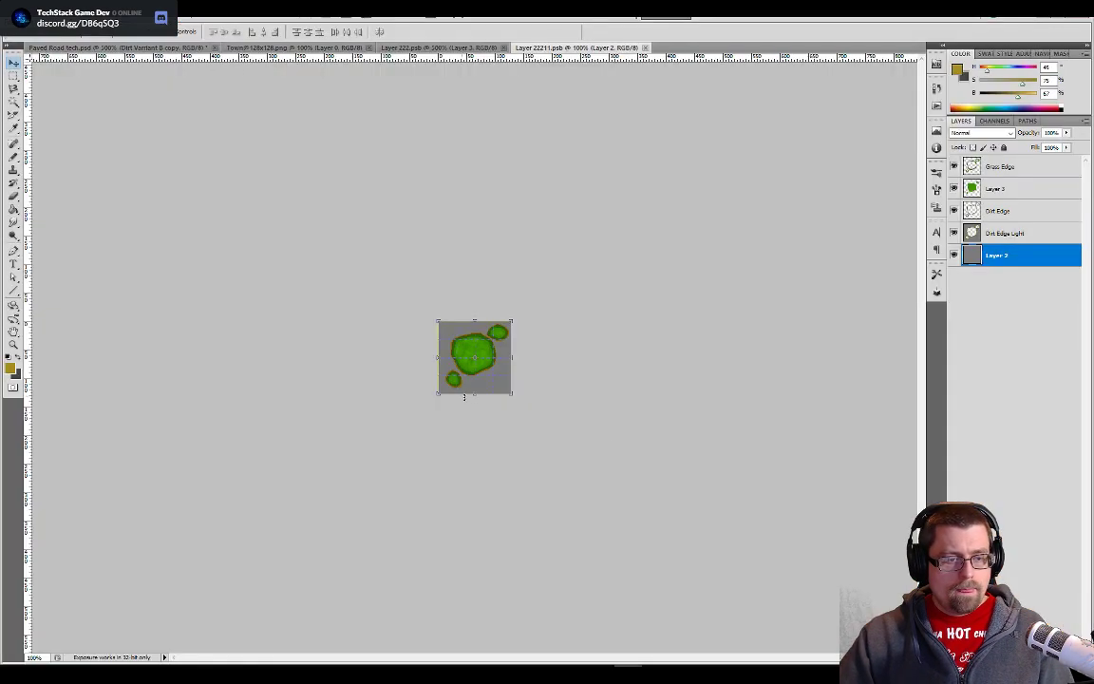
{"action": "key", "text": "ctrl+plus"}
{"action": "key", "text": "ctrl+plus"}
{"action": "key", "text": "ctrl+plus"}
{"action": "key", "text": "ctrl+plus"}
{"action": "key", "text": "ctrl+plus"}
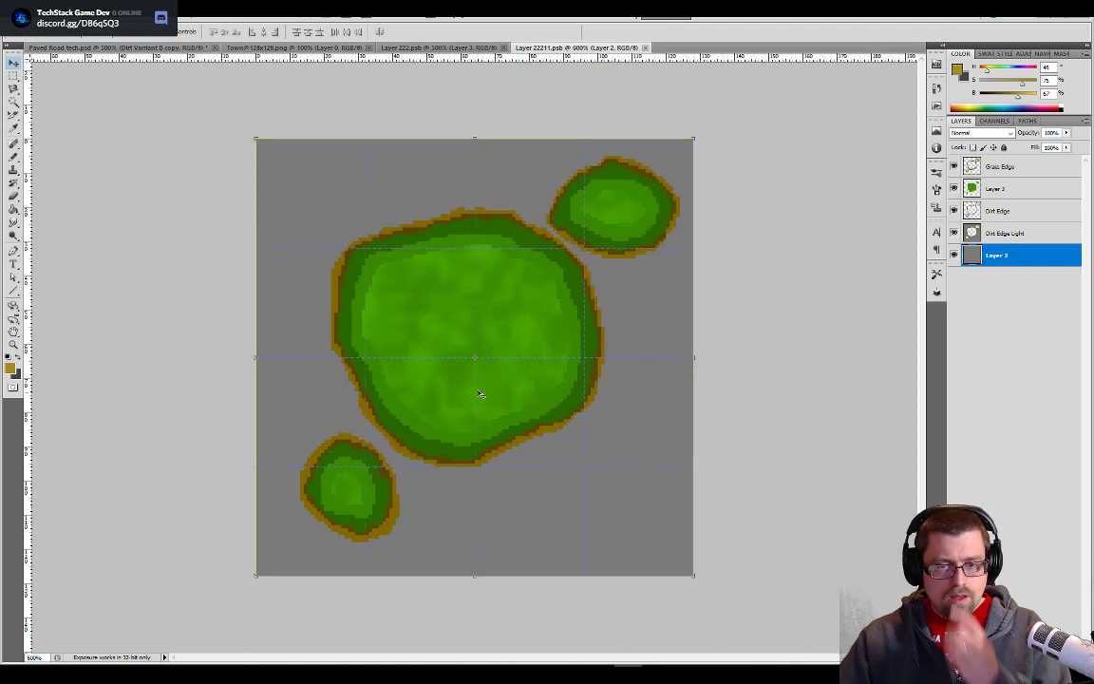
- Delete the grass and dirt edge layers above the grey base Layer 2 and add a new empty layer
{"action": "left_click", "coordinate": [973, 237]}
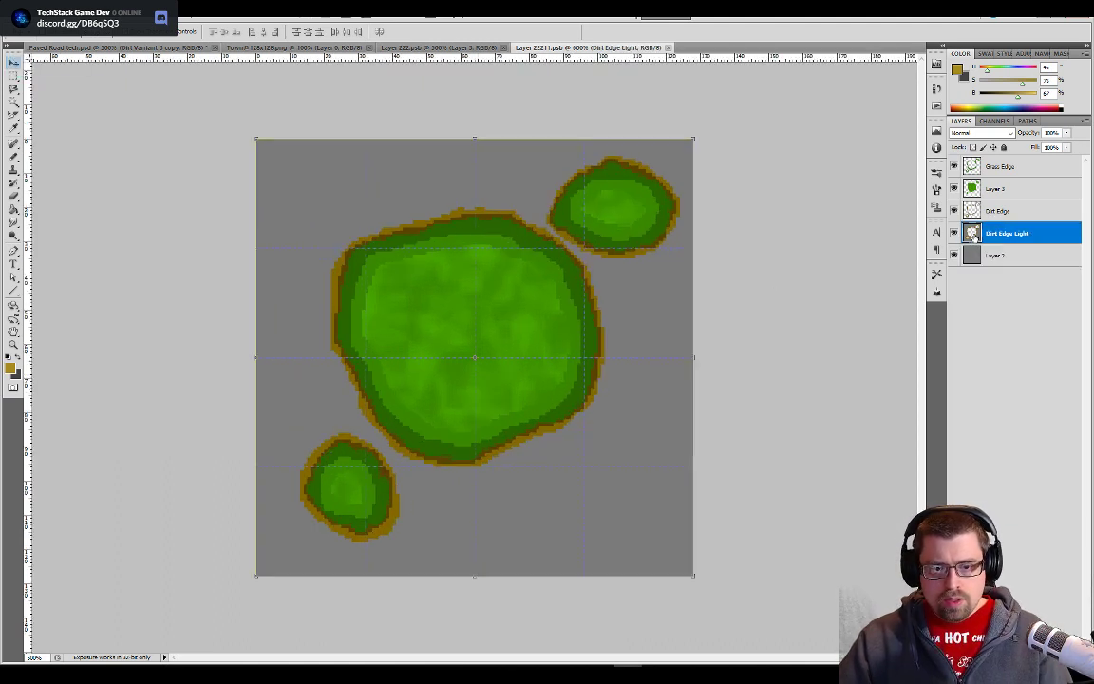
{"action": "left_click", "coordinate": [998, 166], "text": "shift"}
{"action": "right_click", "coordinate": [988, 191]}
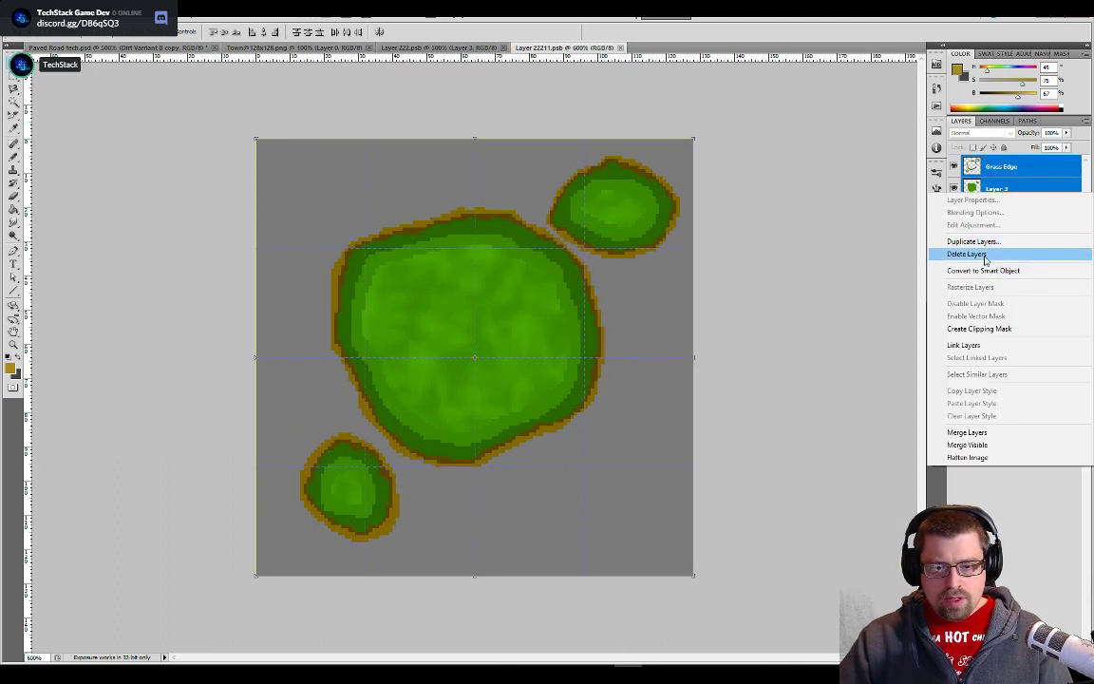
{"action": "left_click", "coordinate": [978, 254]}
{"action": "left_click", "coordinate": [1051, 655]}
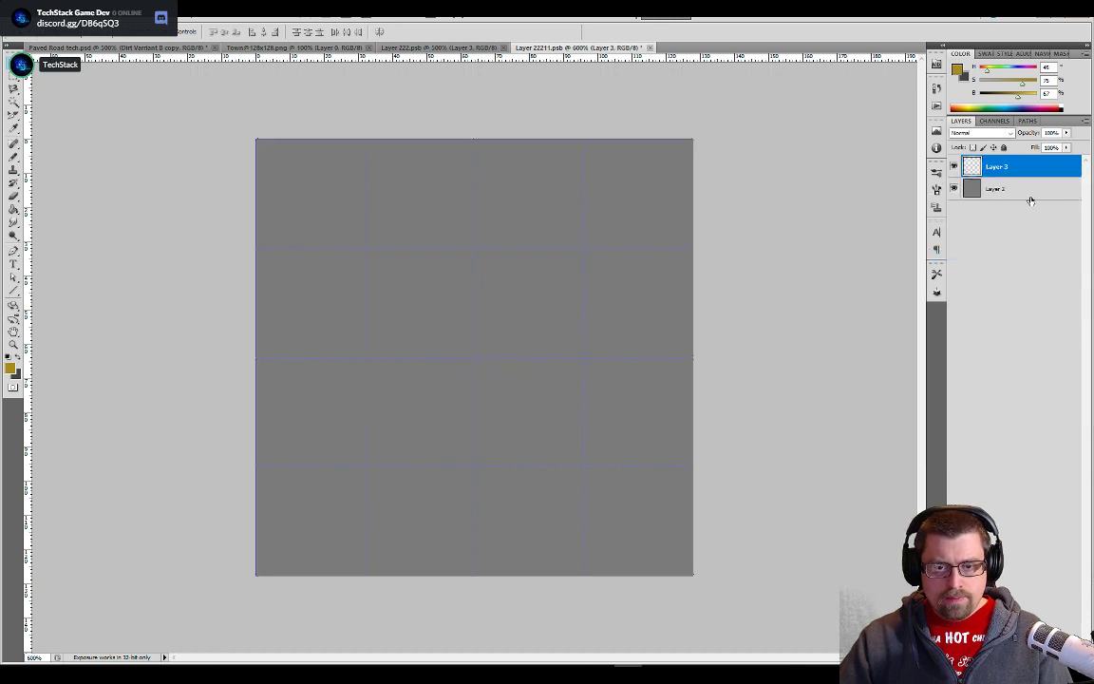
- Show the Pallet layer in Paved Road tech.psd and pick a dark grey swatch with 27% brightness as the foreground colour
{"action": "key", "text": "ctrl+Tab"}
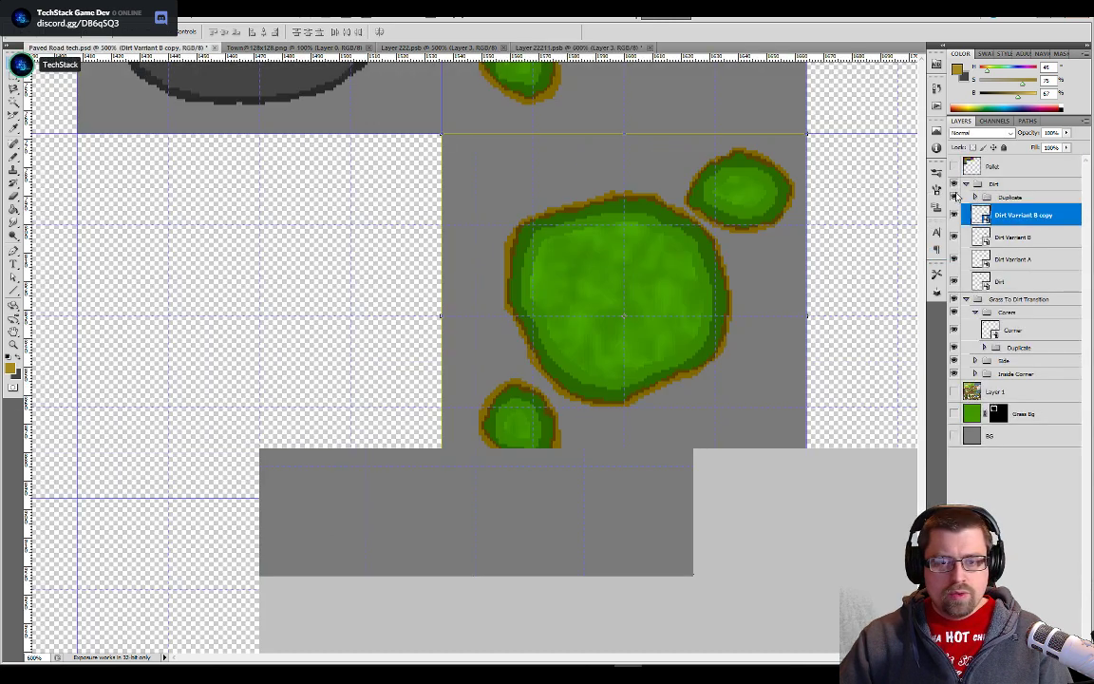
{"action": "scroll", "coordinate": [401, 245], "scroll_direction": "down", "scroll_amount": 5}
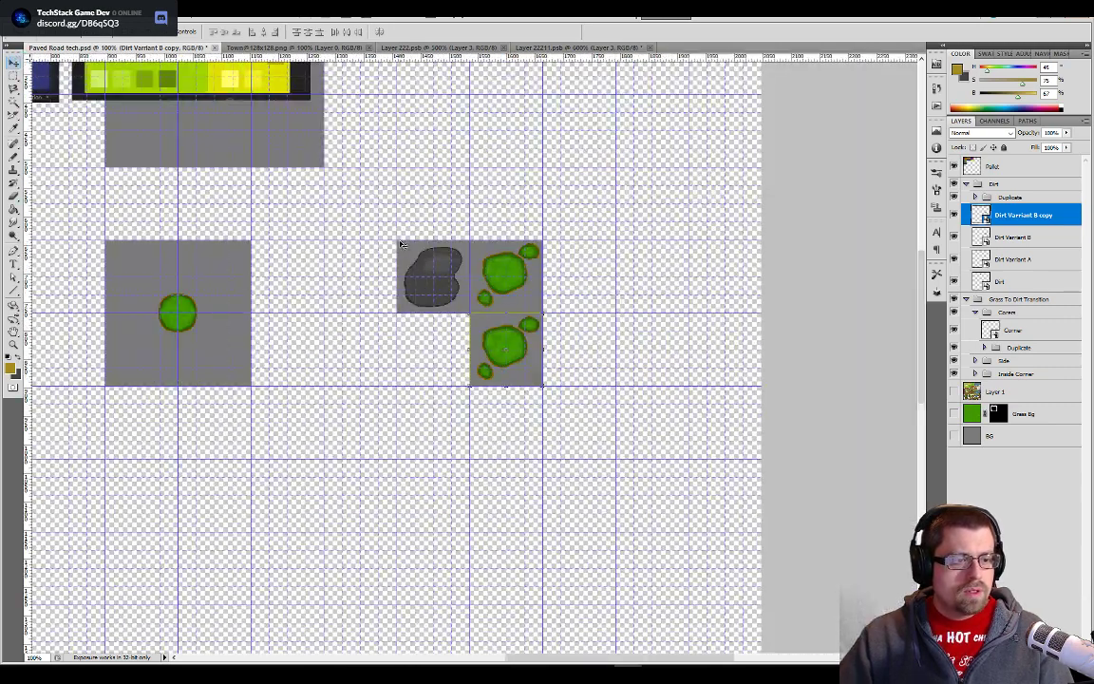
{"action": "mouse_move", "coordinate": [348, 268]}
{"action": "left_mouse_down"}
{"action": "mouse_move", "coordinate": [478, 476]}
{"action": "mouse_move", "coordinate": [545, 507]}
{"action": "left_mouse_up"}
{"action": "left_click_drag", "start_coordinate": [245, 459], "coordinate": [538, 410]}
{"action": "mouse_move", "coordinate": [301, 360]}
{"action": "left_mouse_down"}
{"action": "mouse_move", "coordinate": [484, 433]}
{"action": "mouse_move", "coordinate": [469, 385]}
{"action": "left_mouse_up"}
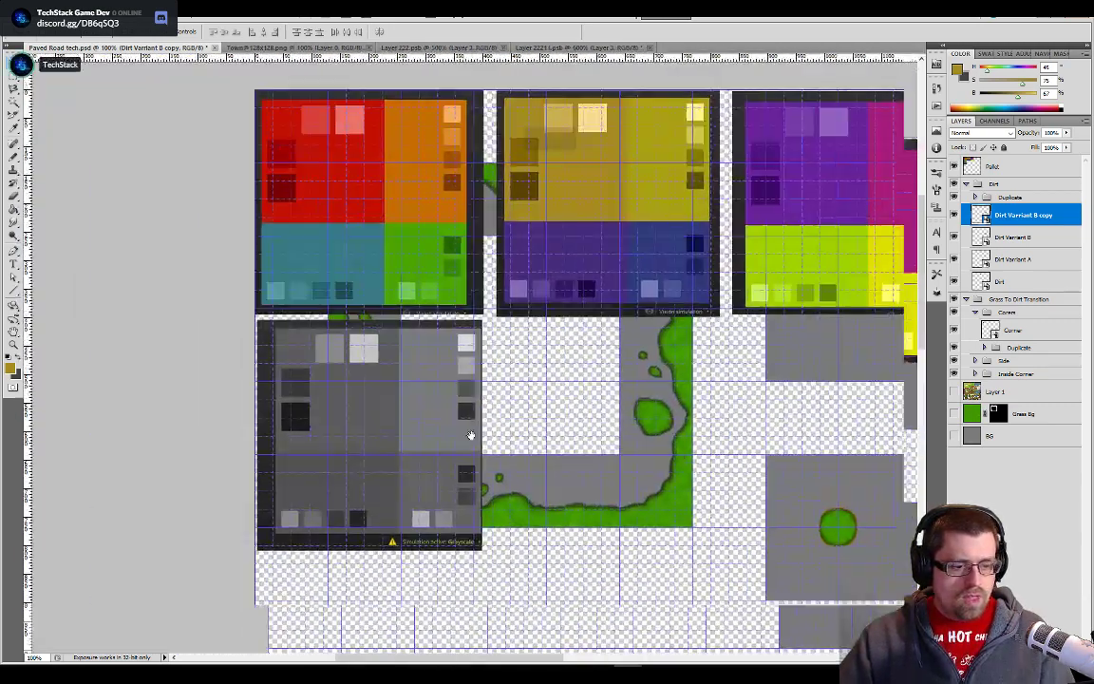
{"action": "left_click_drag", "start_coordinate": [466, 464], "coordinate": [319, 350]}
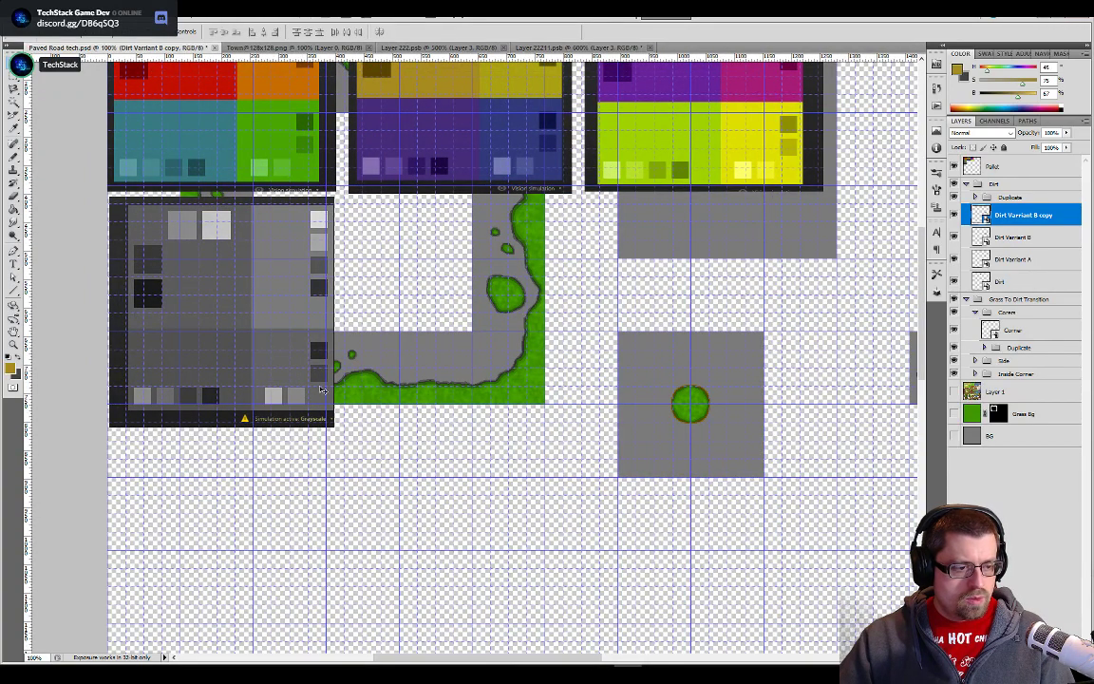
{"action": "key", "text": "alt+Tab"}
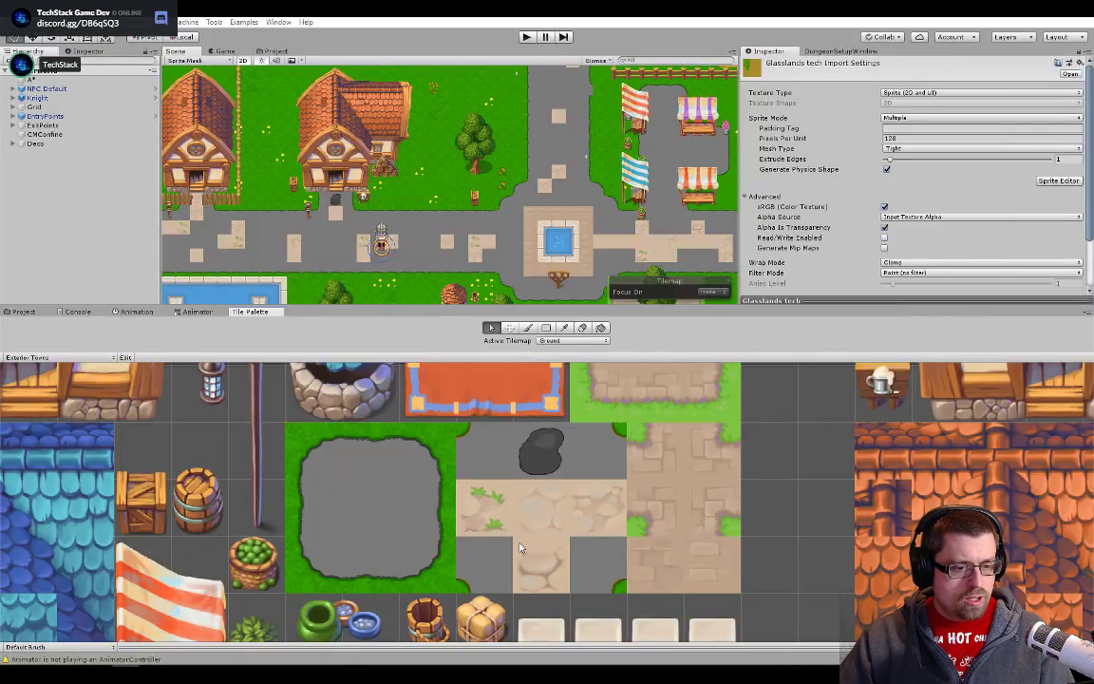
{"action": "key", "text": "alt+Tab"}
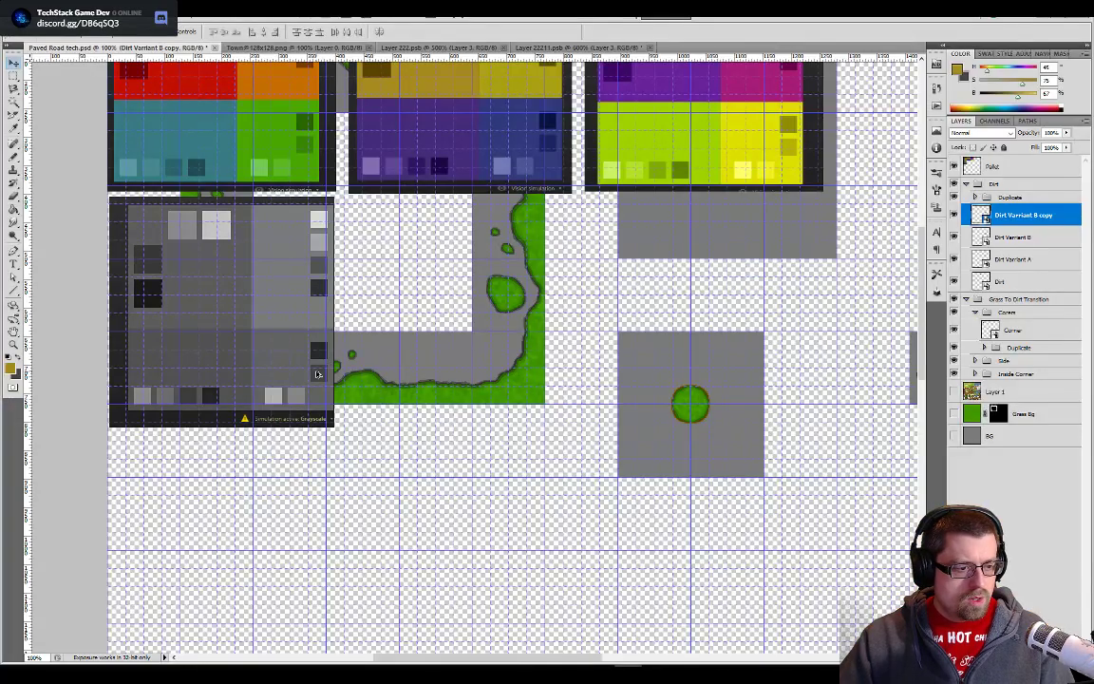
{"action": "key", "text": "b"}
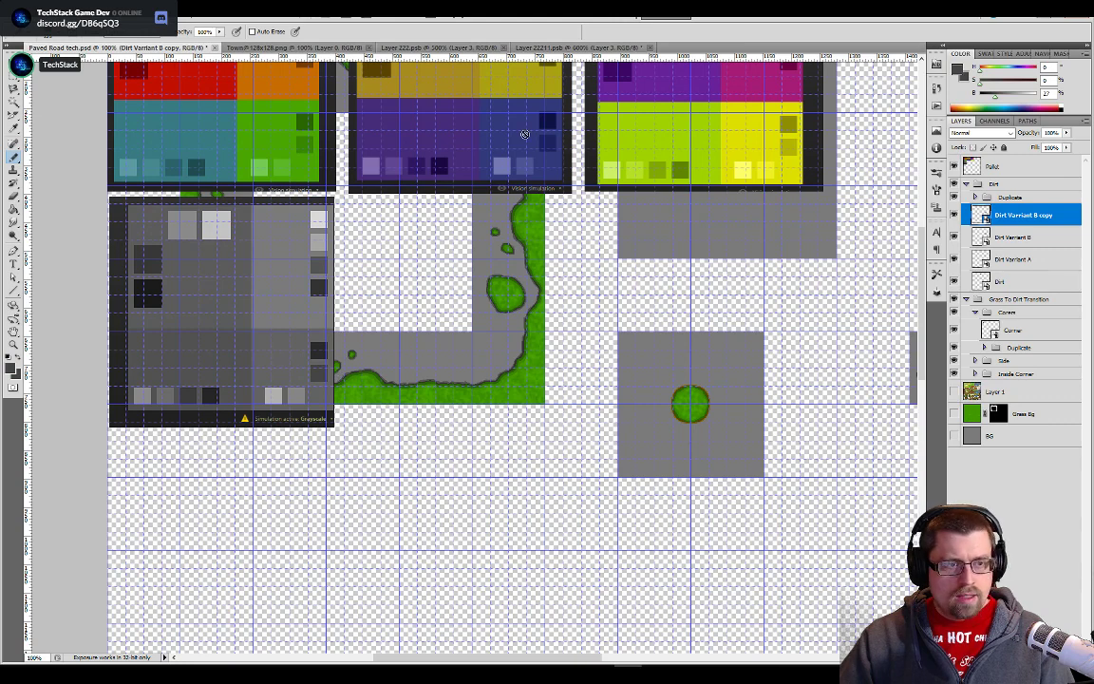
- Return to Layer 22211.psb and reduce the Pencil tool's brush size to about 20 px
{"action": "left_click", "coordinate": [591, 46]}
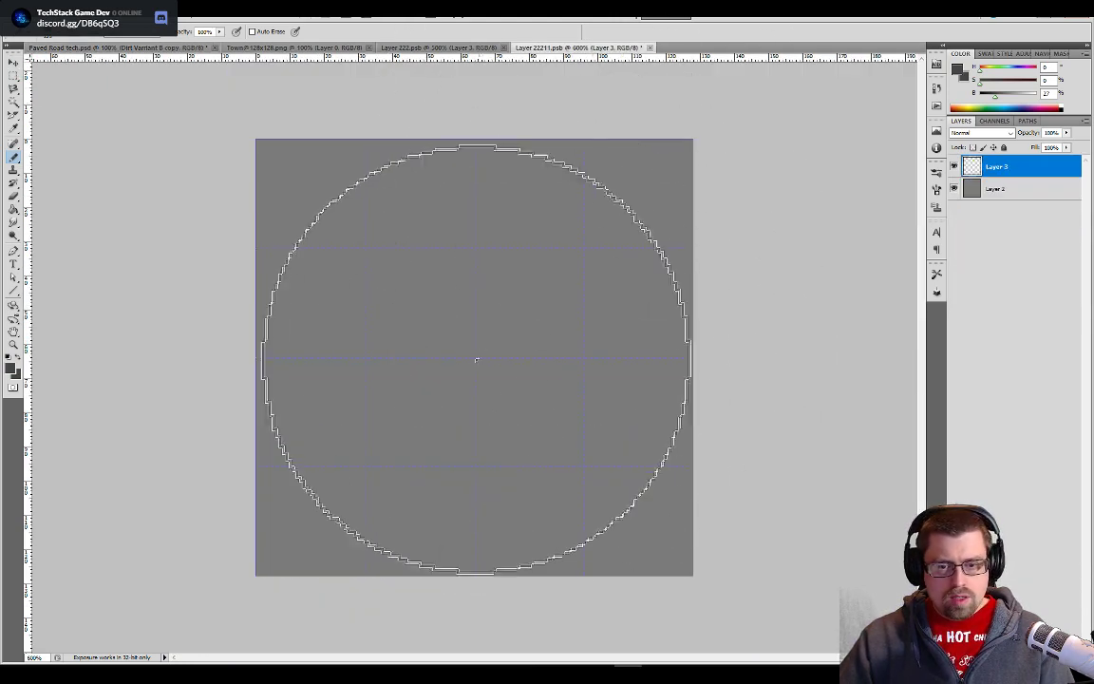
{"action": "key", "text": "v"}
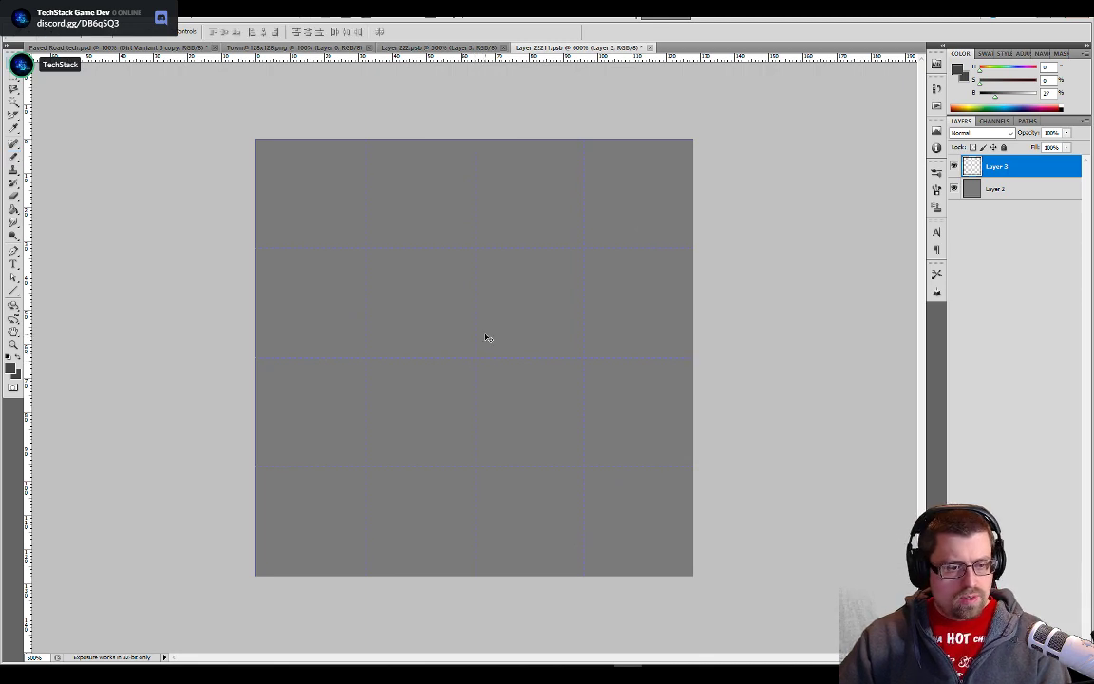
{"action": "key", "text": "b"}
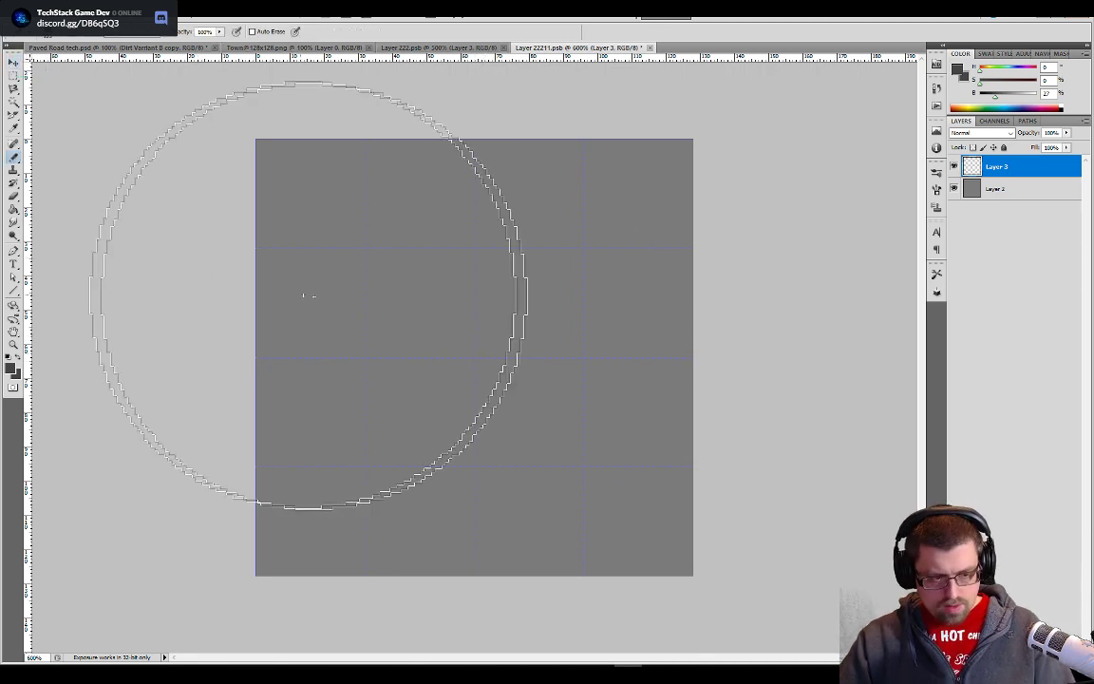
{"action": "key", "text": "bracketright"}
{"action": "key", "text": "bracketright"}
{"action": "key", "text": "bracketleft"}
{"action": "key", "text": "bracketleft"}
{"action": "key", "text": "bracketleft"}
{"action": "key", "text": "bracketleft"}
{"action": "key", "text": "bracketleft"}
{"action": "key", "text": "bracketleft"}
{"action": "key", "text": "bracketleft"}
{"action": "key", "text": "bracketleft"}
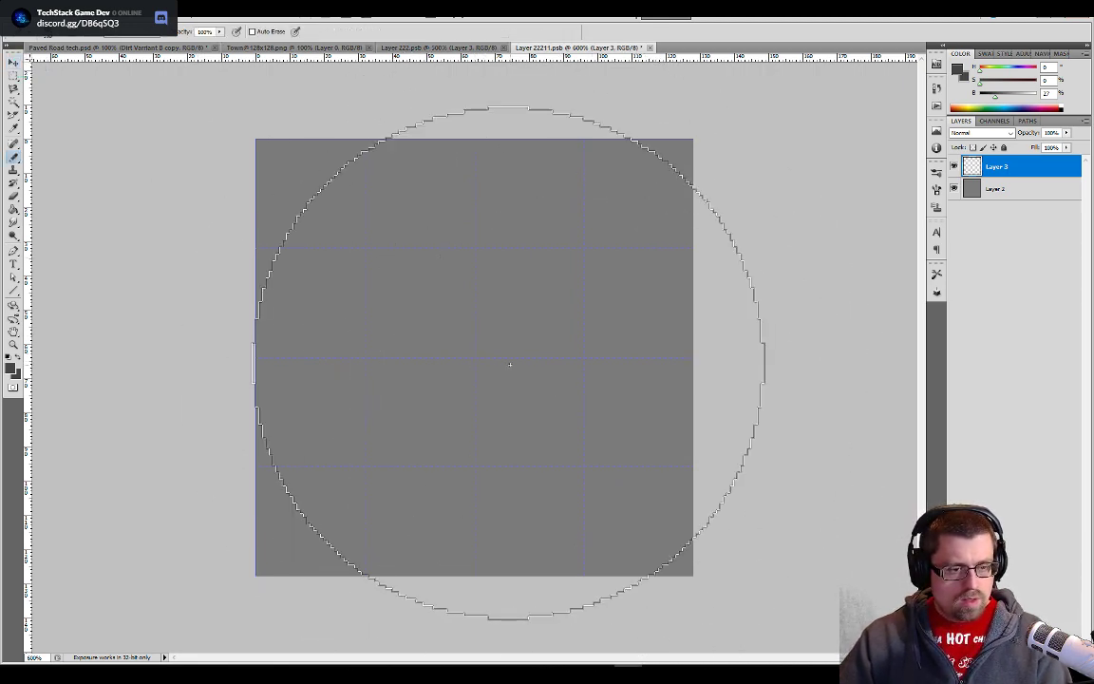
{"action": "key", "text": "bracketleft"}
{"action": "key", "text": "bracketleft"}
{"action": "key", "text": "bracketleft"}
{"action": "key", "text": "bracketleft"}
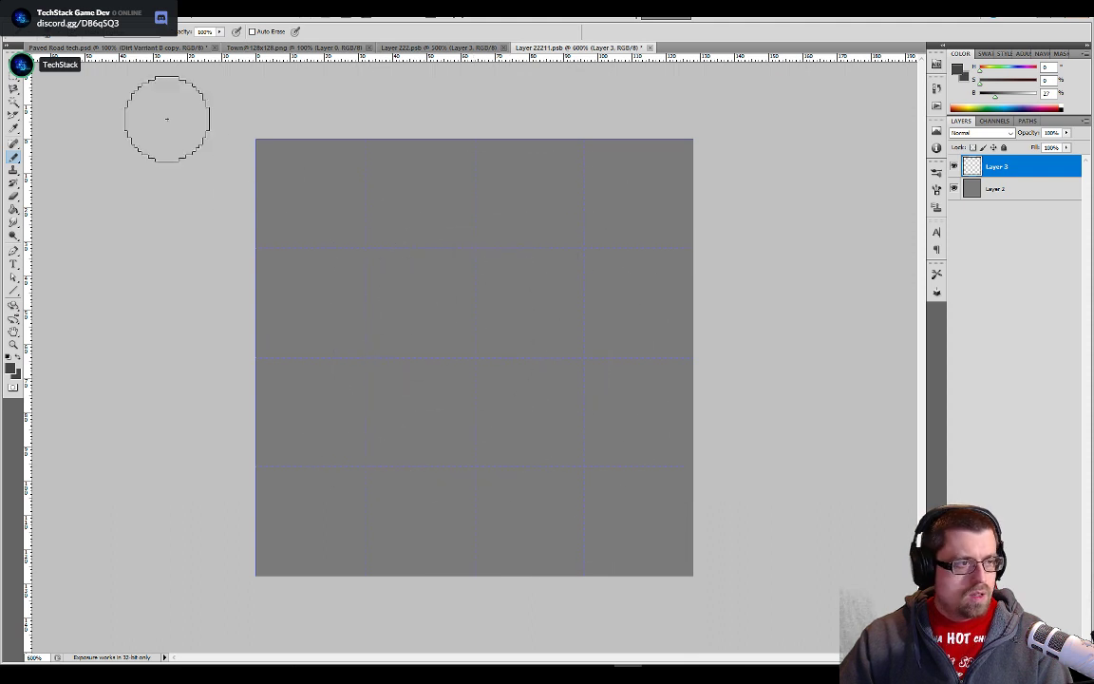
- Increase the pencil's hardness, test it with a single dab on the grey tile and undo the dab
{"action": "left_click", "coordinate": [63, 39]}
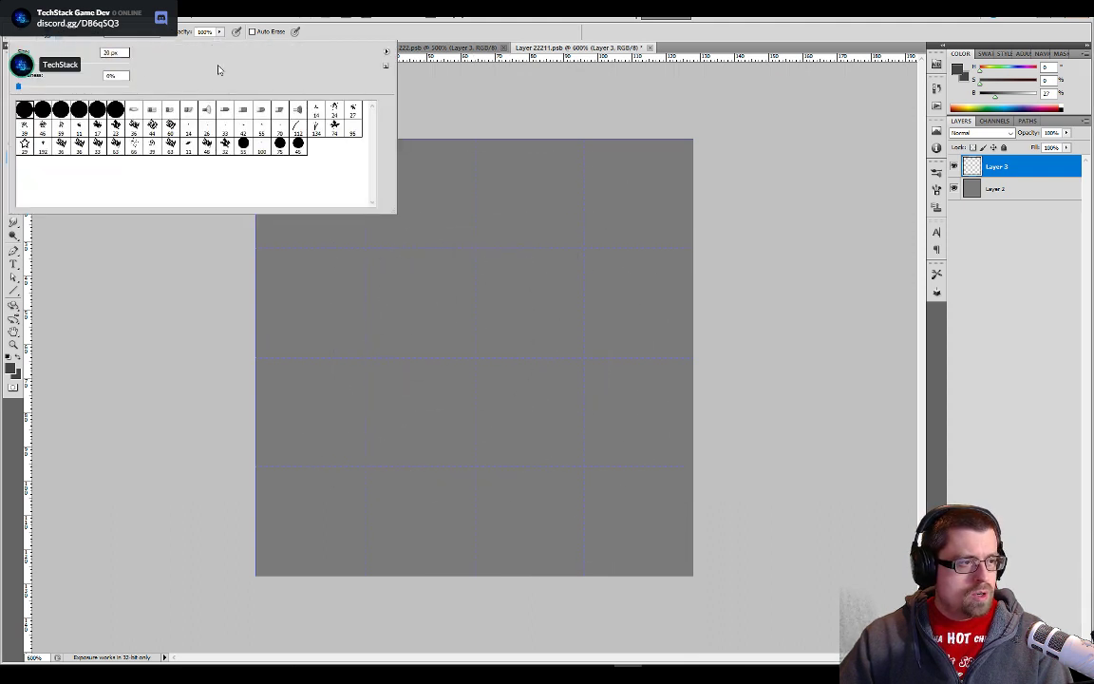
{"action": "left_click", "coordinate": [467, 100]}
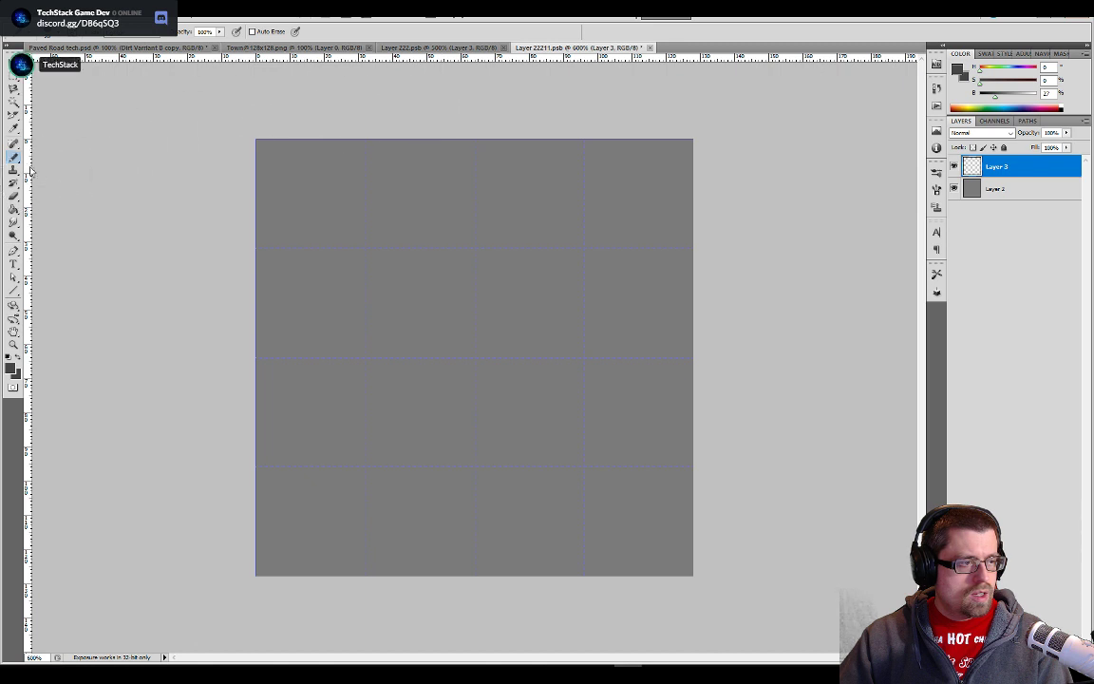
{"action": "left_click", "coordinate": [57, 34]}
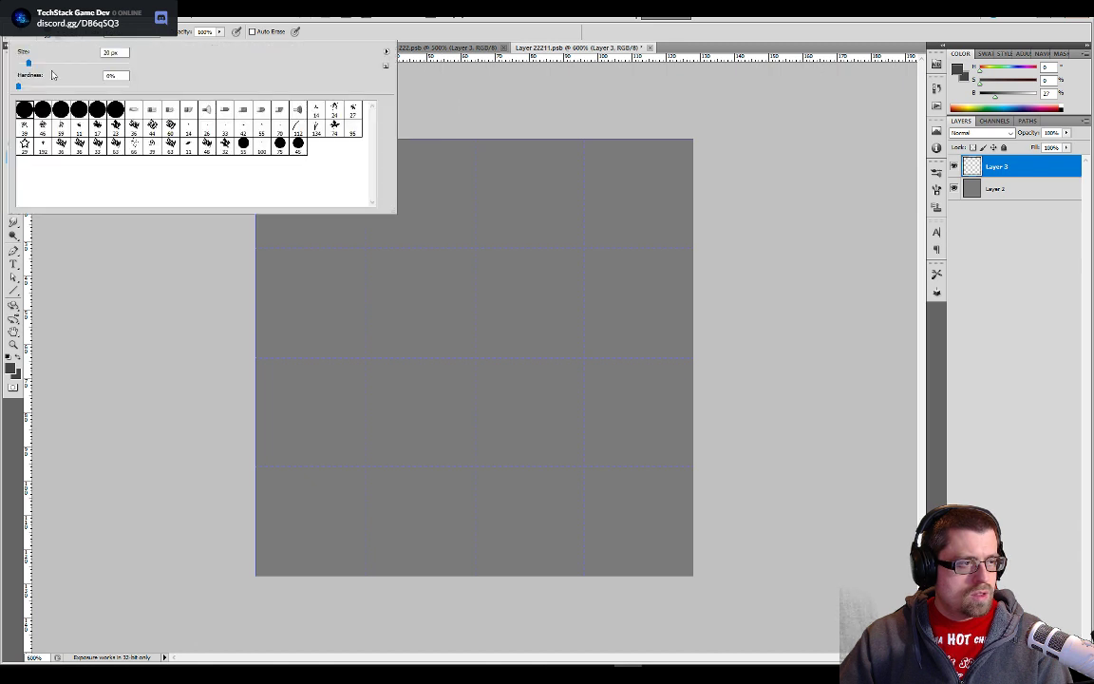
{"action": "left_click_drag", "start_coordinate": [46, 88], "coordinate": [186, 92]}
{"action": "left_click", "coordinate": [481, 169]}
{"action": "left_click", "coordinate": [550, 255]}
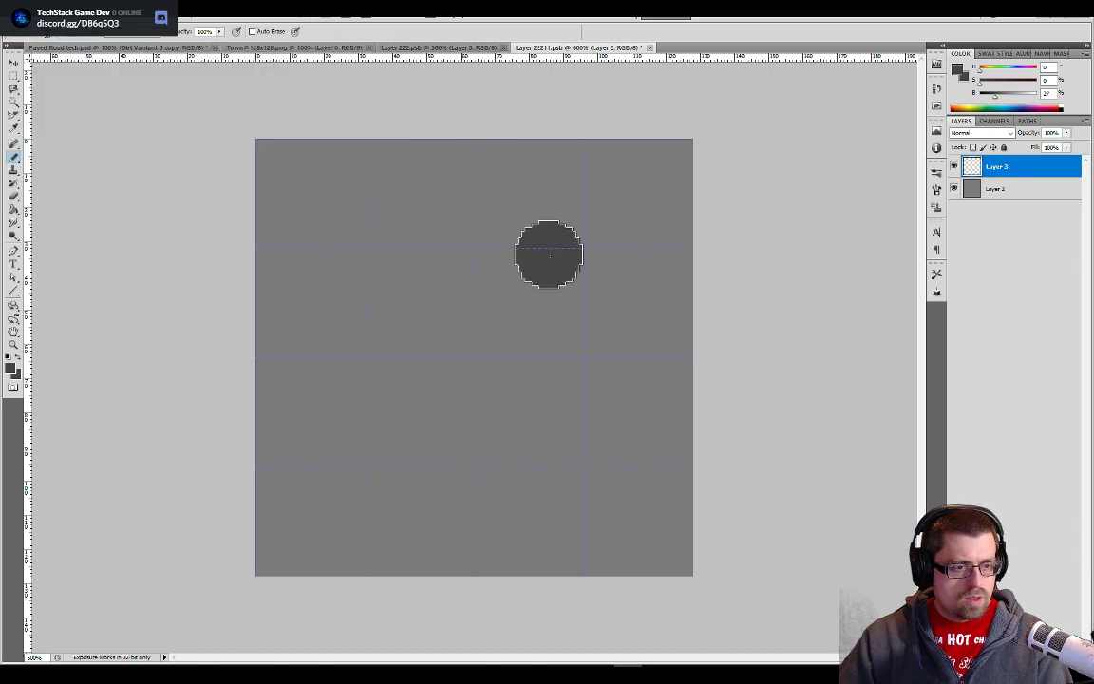
{"action": "key", "text": "ctrl+z"}
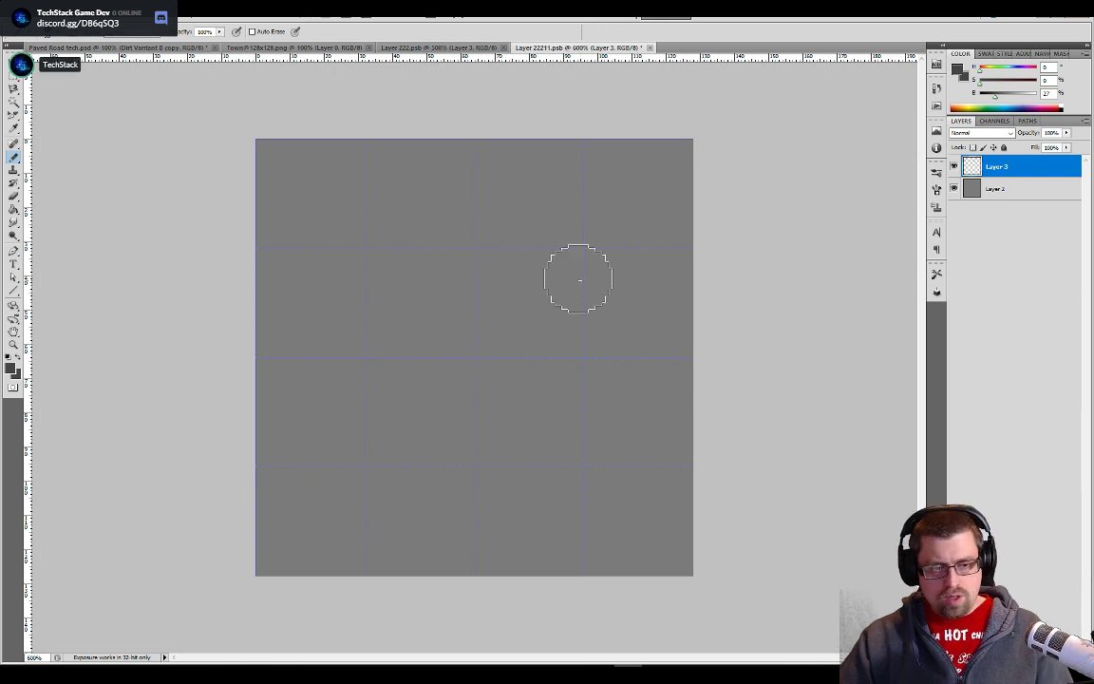
- Reduce the Pencil tool's brush size to a few pixels for drawing thin cracks on Layer 3
{"action": "key", "text": "bracketleft"}
{"action": "key", "text": "bracketleft"}
{"action": "key", "text": "bracketleft"}
{"action": "key", "text": "bracketleft"}
{"action": "key", "text": "bracketleft"}
{"action": "key", "text": "bracketleft"}
{"action": "key", "text": "bracketleft"}
{"action": "key", "text": "bracketleft"}
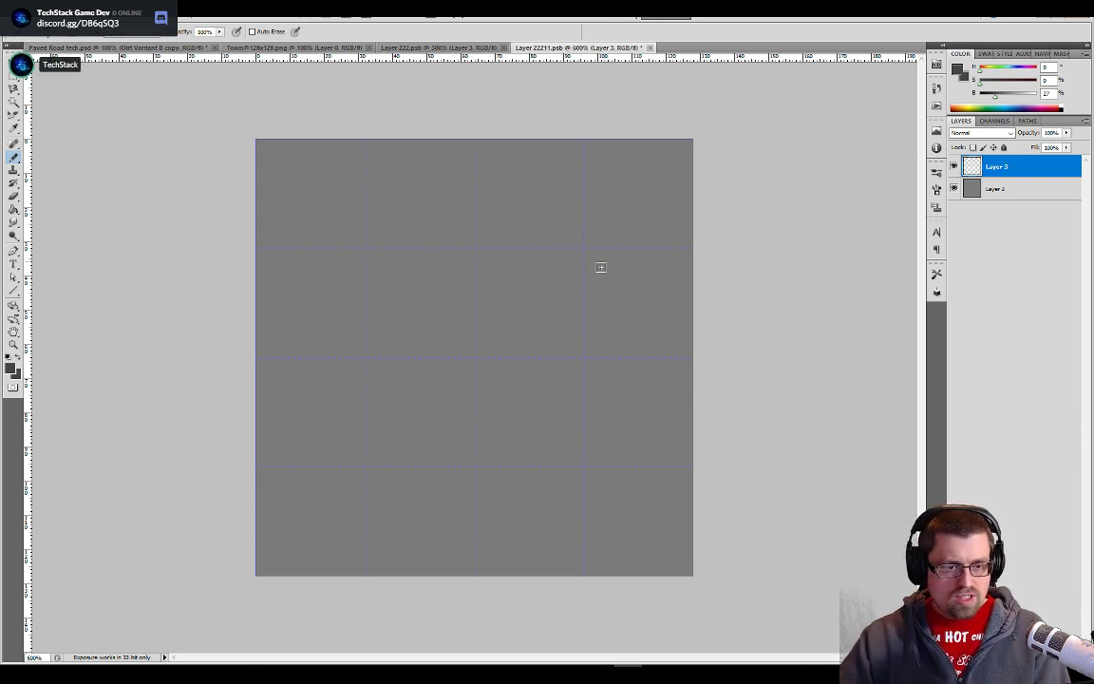
{"action": "mouse_move", "coordinate": [600, 268]}
{"action": "left_mouse_down"}
{"action": "mouse_move", "coordinate": [589, 250]}
{"action": "mouse_move", "coordinate": [526, 227]}
{"action": "mouse_move", "coordinate": [446, 215]}
{"action": "mouse_move", "coordinate": [337, 204]}
{"action": "mouse_move", "coordinate": [287, 233]}
{"action": "left_mouse_up"}
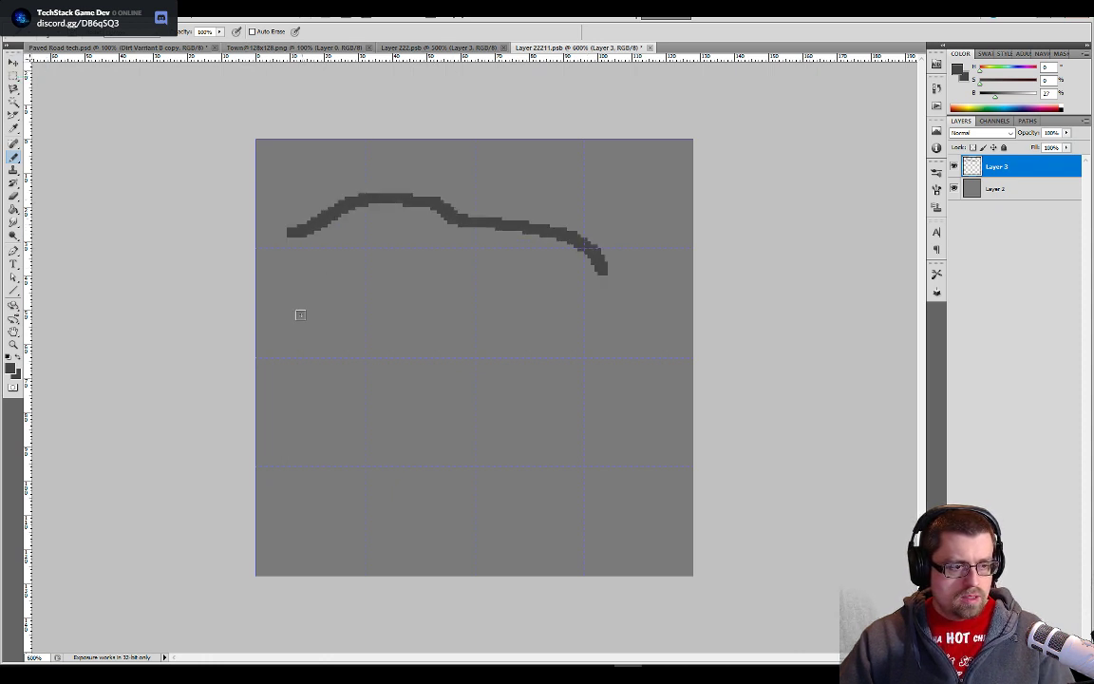
{"action": "mouse_move", "coordinate": [281, 322]}
{"action": "left_mouse_down"}
{"action": "mouse_move", "coordinate": [354, 332]}
{"action": "mouse_move", "coordinate": [407, 318]}
{"action": "mouse_move", "coordinate": [508, 316]}
{"action": "left_mouse_up"}
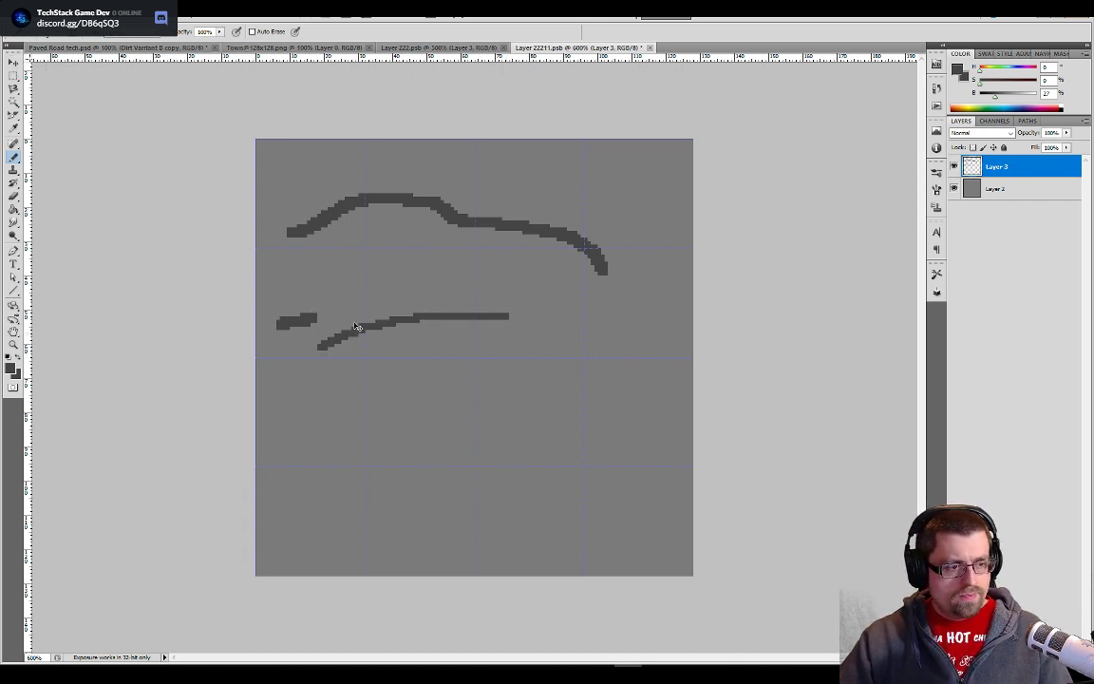
{"action": "key", "text": "ctrl+alt+z"}
{"action": "key", "text": "ctrl+alt+z"}
{"action": "key", "text": "ctrl+alt+z"}
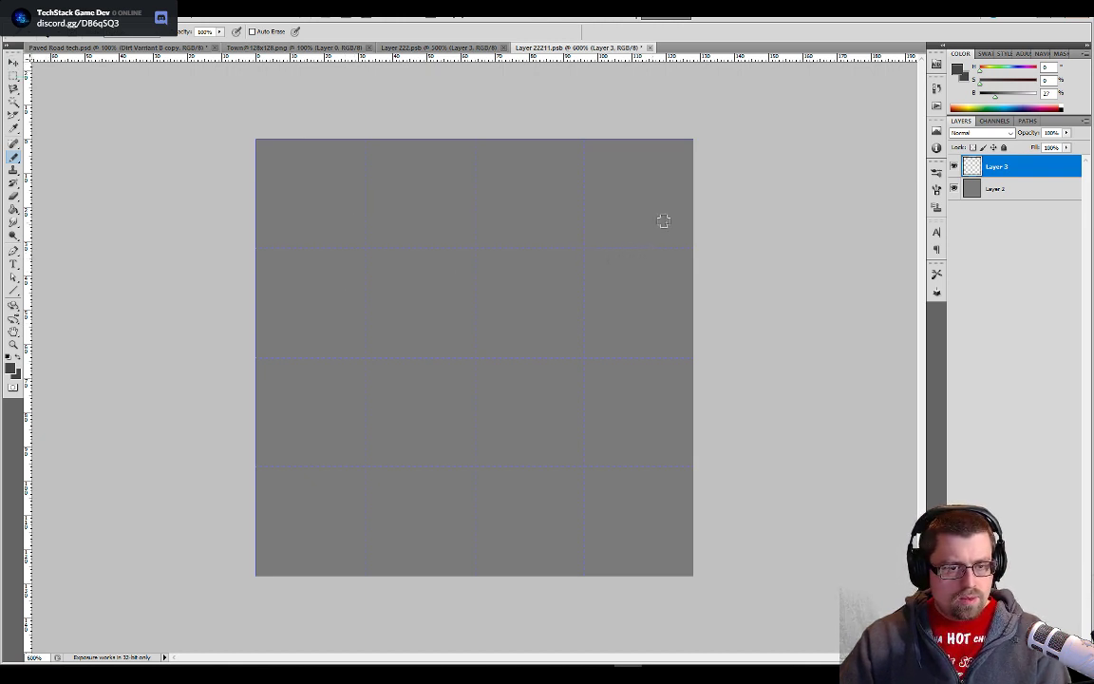
- Draw a dark grey arched crack across the tile's upper half and a branch running down to the lower-right corner, with tapered ends
{"action": "mouse_move", "coordinate": [659, 221]}
{"action": "left_mouse_down"}
{"action": "mouse_move", "coordinate": [598, 206]}
{"action": "mouse_move", "coordinate": [494, 220]}
{"action": "mouse_move", "coordinate": [431, 255]}
{"action": "mouse_move", "coordinate": [337, 372]}
{"action": "left_mouse_up"}
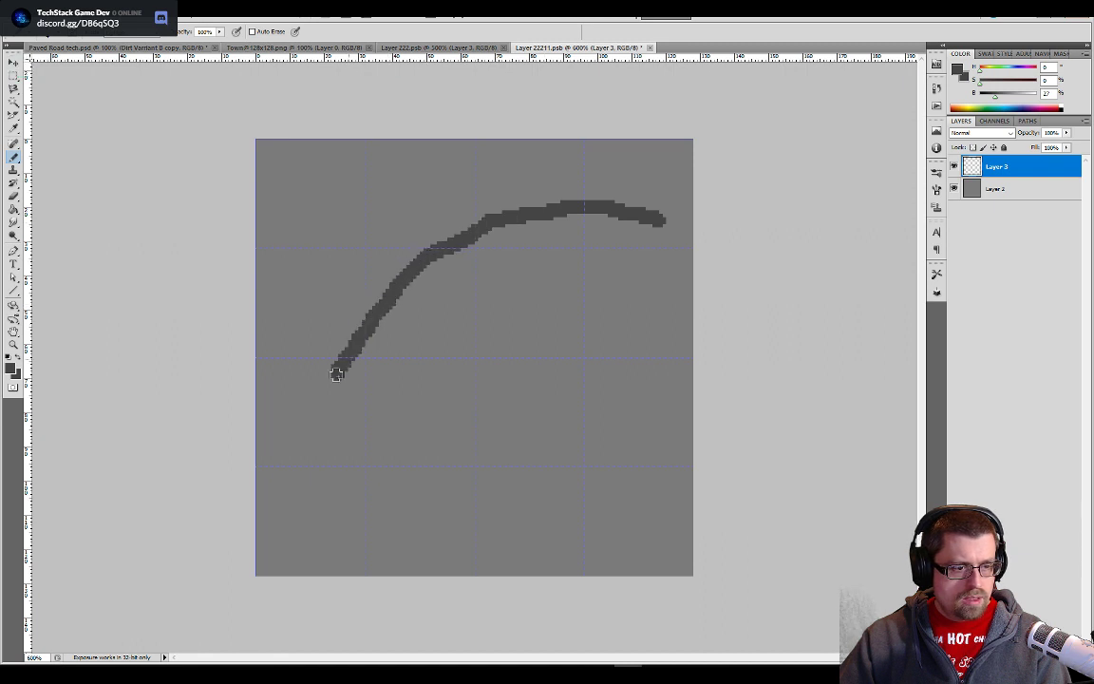
{"action": "mouse_move", "coordinate": [584, 509]}
{"action": "left_mouse_down"}
{"action": "mouse_move", "coordinate": [528, 444]}
{"action": "mouse_move", "coordinate": [459, 398]}
{"action": "mouse_move", "coordinate": [449, 253]}
{"action": "left_mouse_up"}
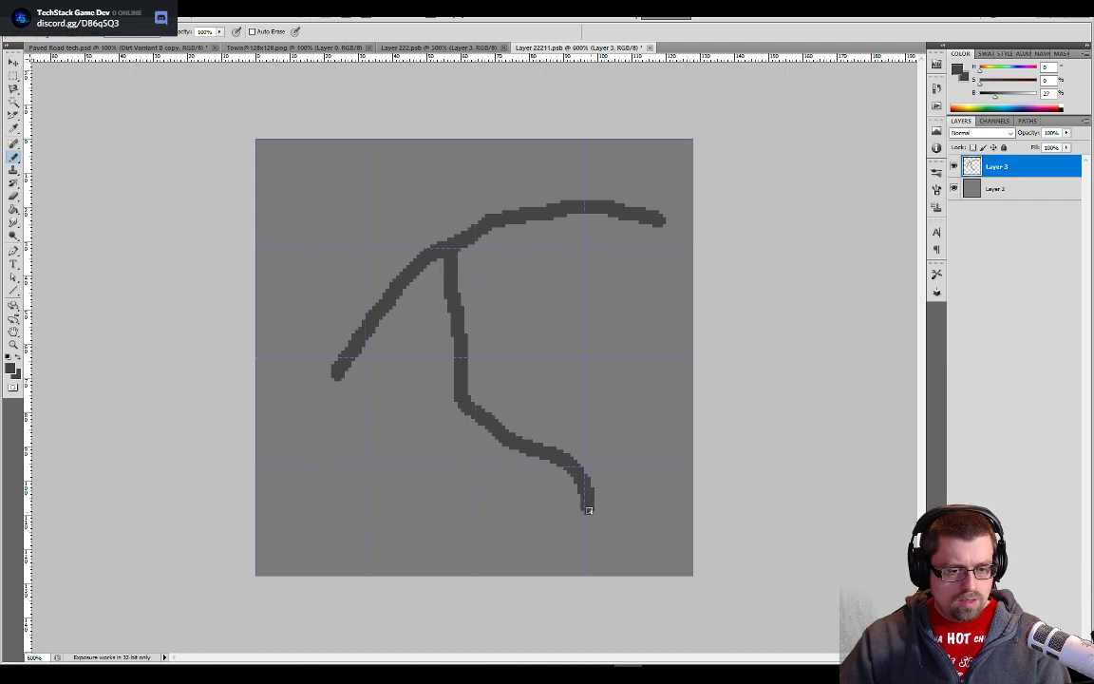
{"action": "left_click_drag", "start_coordinate": [589, 512], "coordinate": [605, 543]}
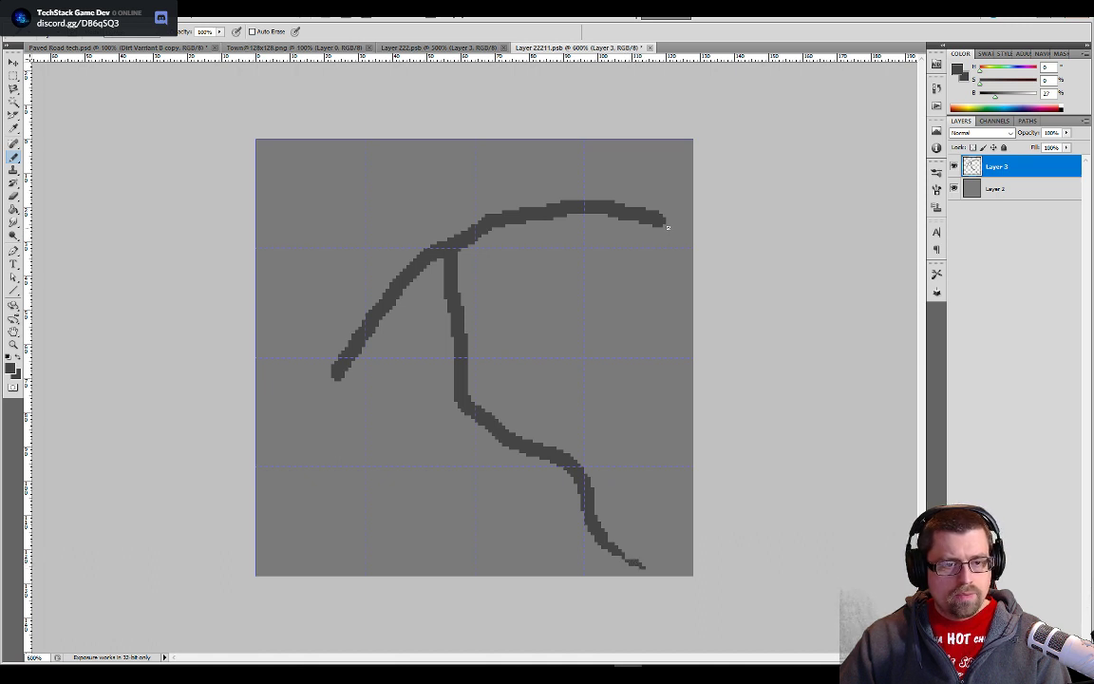
{"action": "left_click_drag", "start_coordinate": [668, 227], "coordinate": [680, 260]}
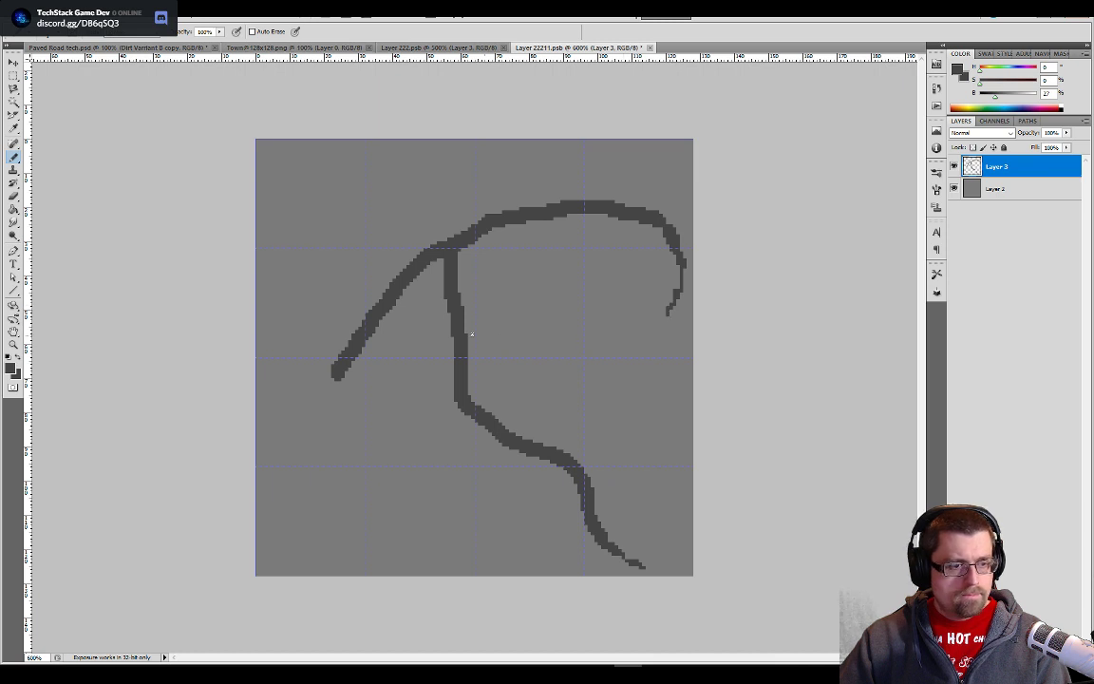
- Extend the crack's lower-left end into a small fork and add thin forked branches toward the tile's upper-left area
{"action": "mouse_move", "coordinate": [340, 377]}
{"action": "left_mouse_down"}
{"action": "mouse_move", "coordinate": [359, 425]}
{"action": "mouse_move", "coordinate": [337, 436]}
{"action": "left_mouse_up"}
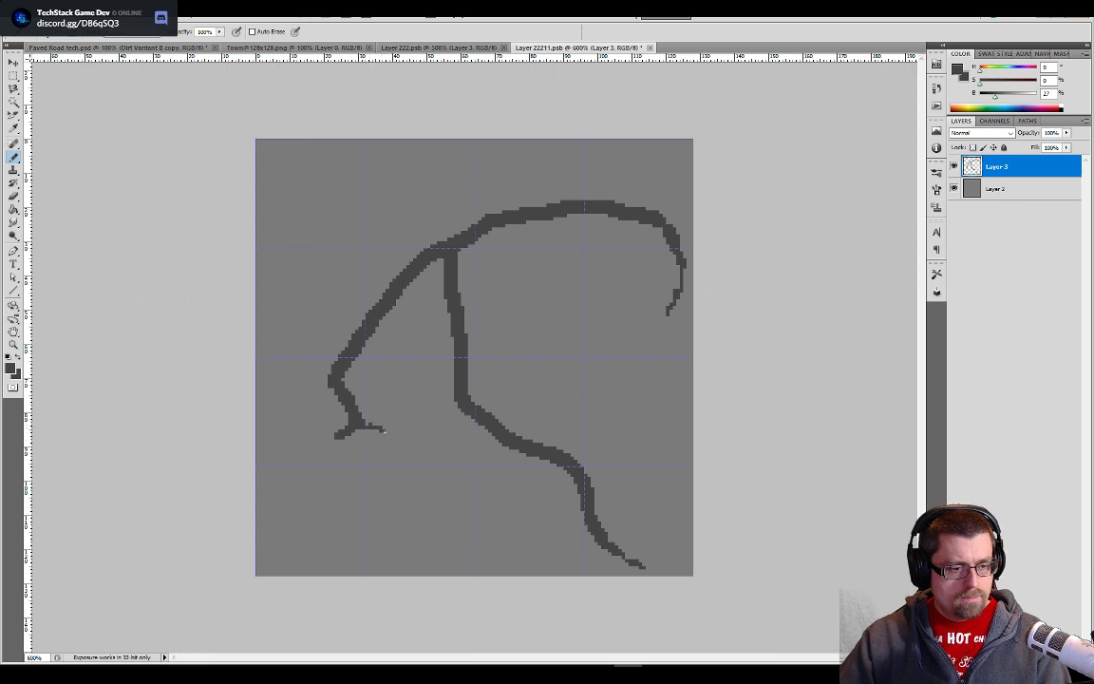
{"action": "left_click_drag", "start_coordinate": [338, 440], "coordinate": [325, 462]}
{"action": "mouse_move", "coordinate": [390, 281]}
{"action": "left_mouse_down"}
{"action": "mouse_move", "coordinate": [360, 249]}
{"action": "mouse_move", "coordinate": [367, 227]}
{"action": "mouse_move", "coordinate": [358, 214]}
{"action": "left_mouse_up"}
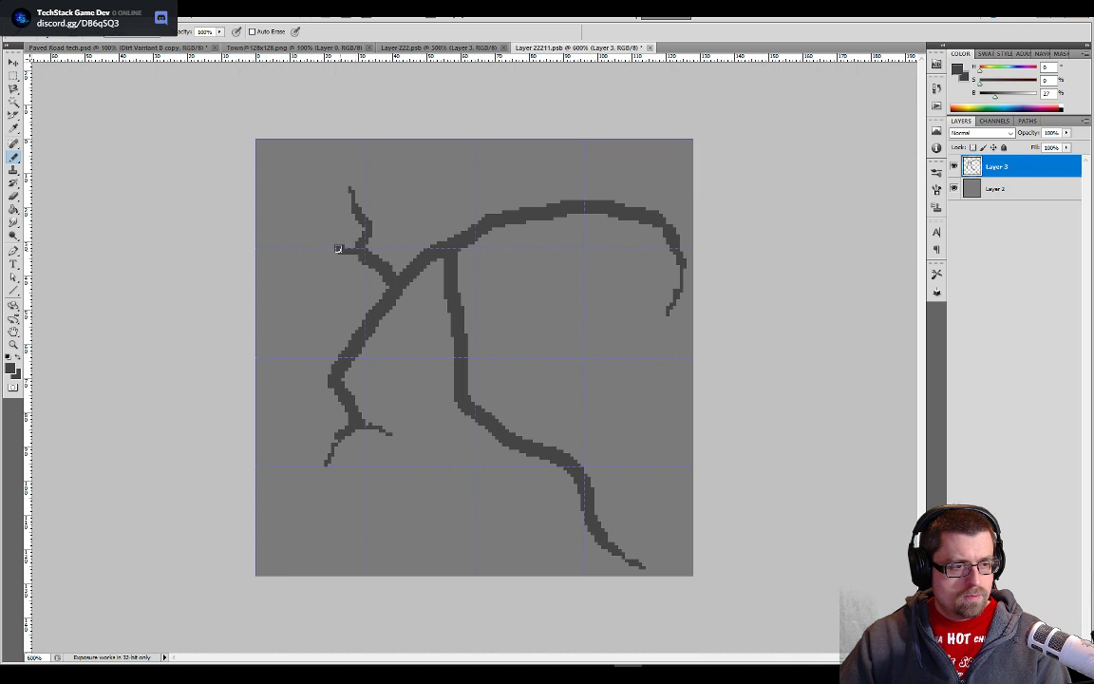
{"action": "left_click_drag", "start_coordinate": [332, 252], "coordinate": [306, 246]}
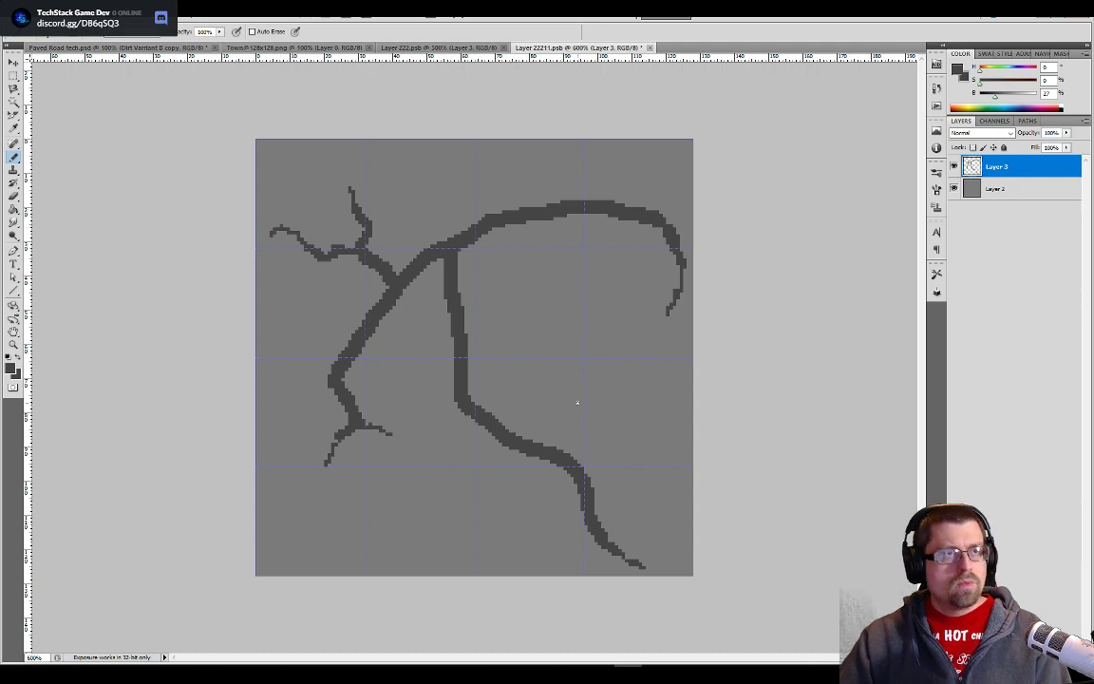
- Switch to Unity and examine the beige stone tiles in the Exterior Towns palette and the central tile's source sprite
{"action": "key", "text": "alt+Tab"}
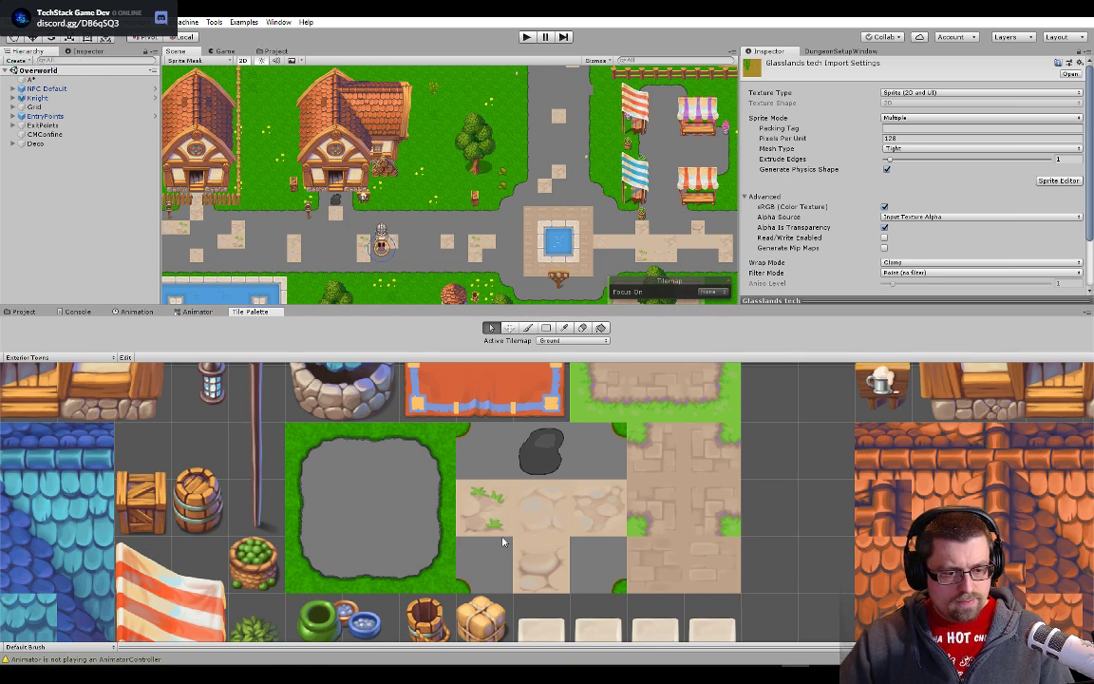
{"action": "left_click", "coordinate": [551, 518]}
{"action": "scroll", "coordinate": [524, 543], "scroll_direction": "down", "scroll_amount": 3}
{"action": "scroll", "coordinate": [526, 540], "scroll_direction": "up", "scroll_amount": 3}
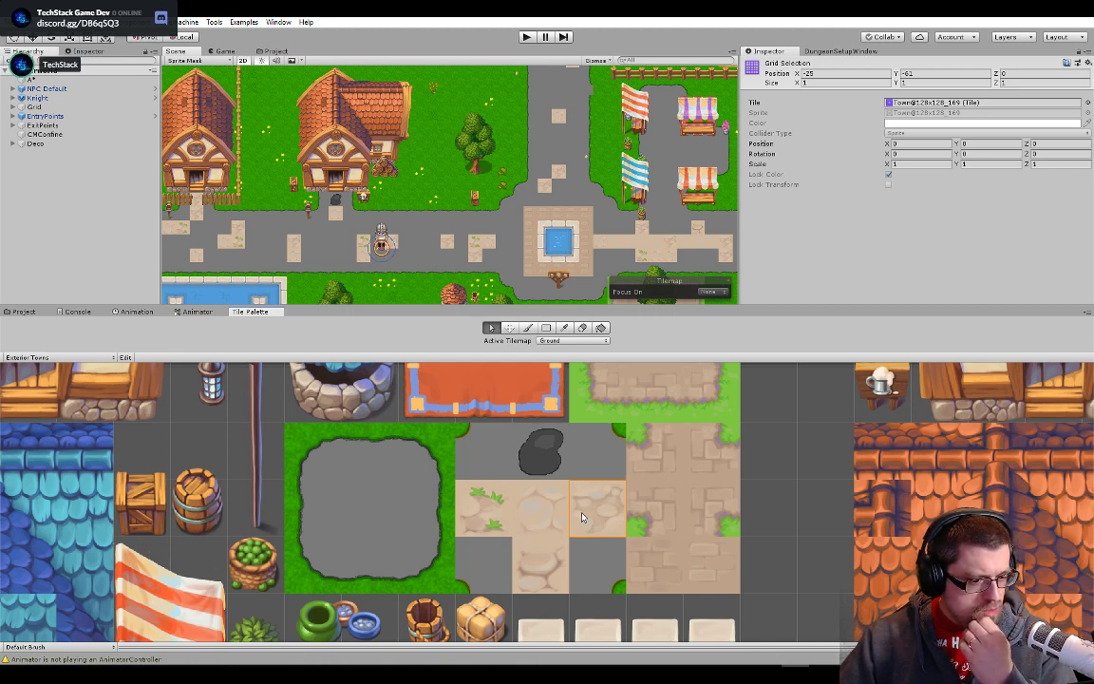
{"action": "left_click", "coordinate": [537, 543]}
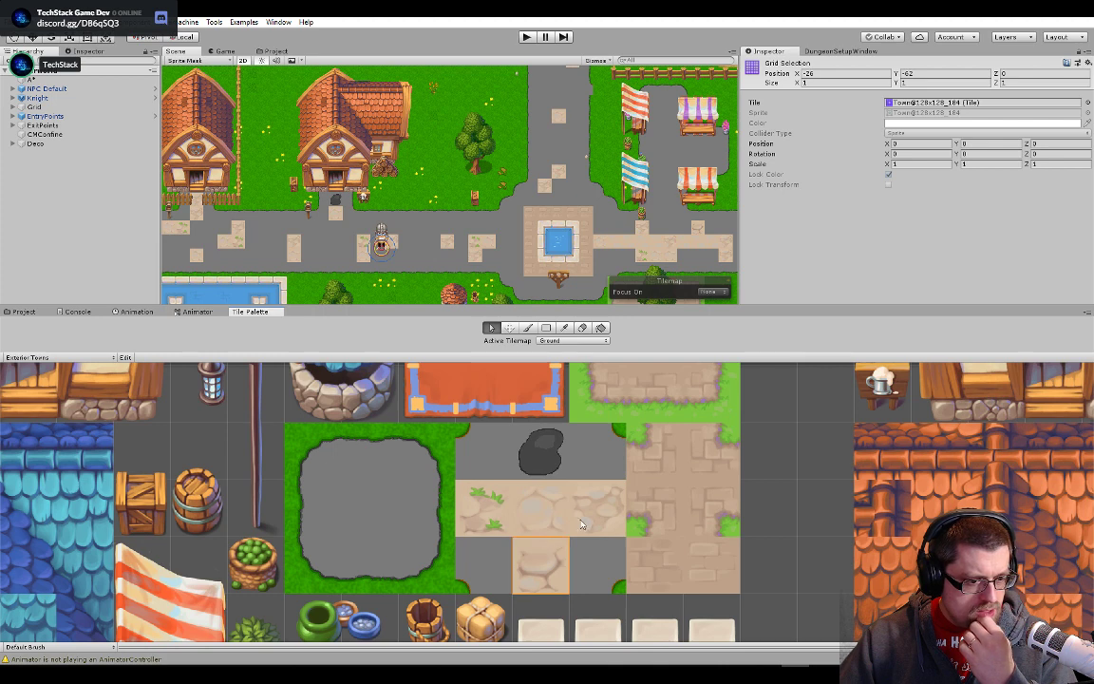
{"action": "left_click", "coordinate": [541, 508]}
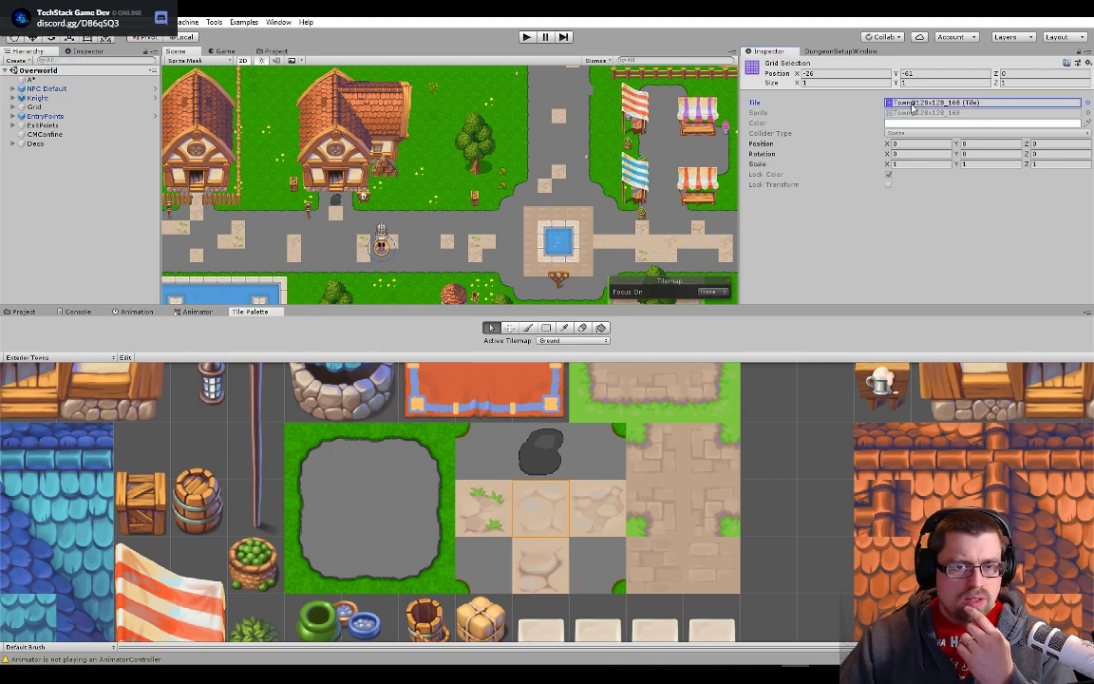
{"action": "double_click", "coordinate": [913, 104]}
{"action": "left_click", "coordinate": [893, 110]}
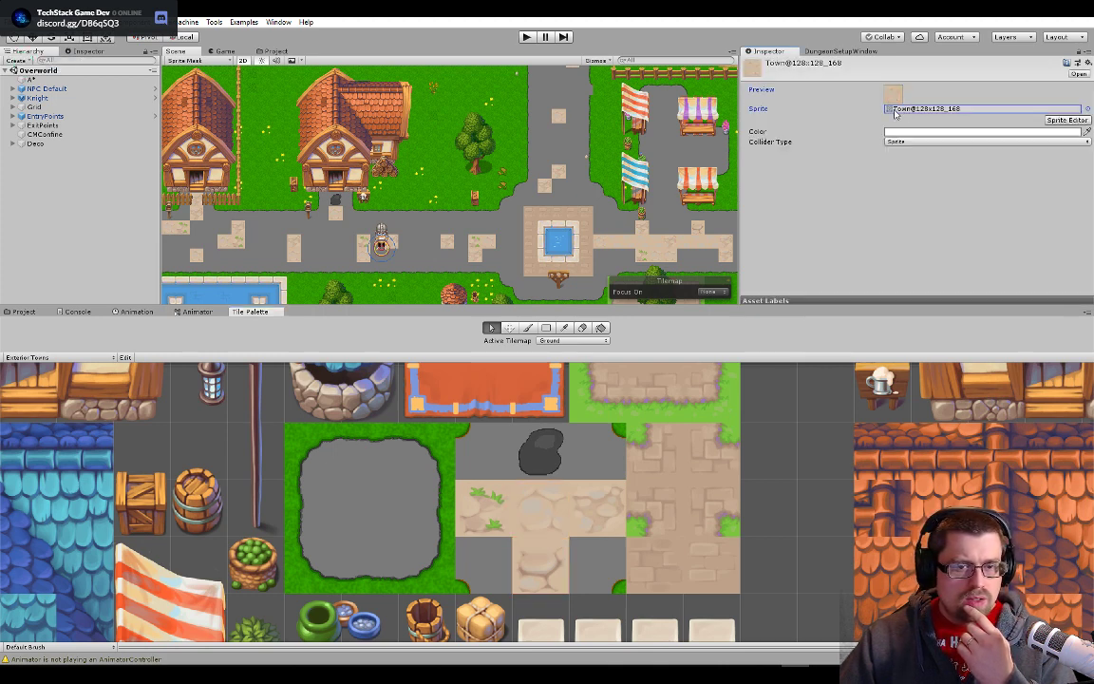
{"action": "key", "text": "alt+Tab"}
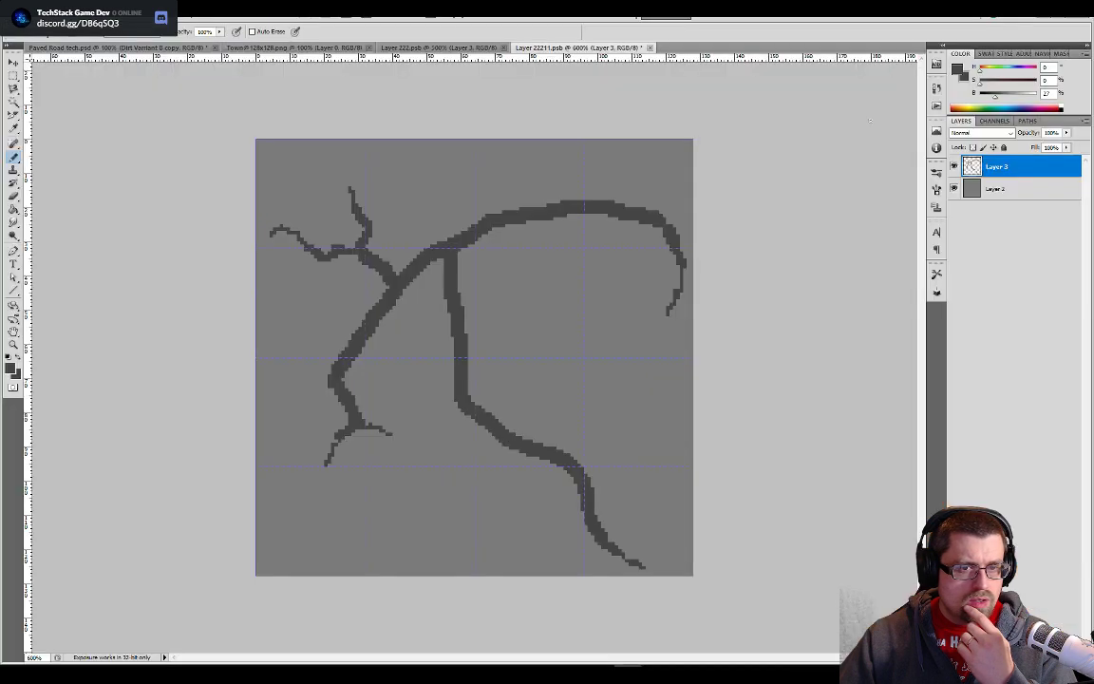
{"action": "left_click", "coordinate": [299, 48]}
{"action": "scroll", "coordinate": [667, 472], "scroll_direction": "up", "scroll_amount": 1}
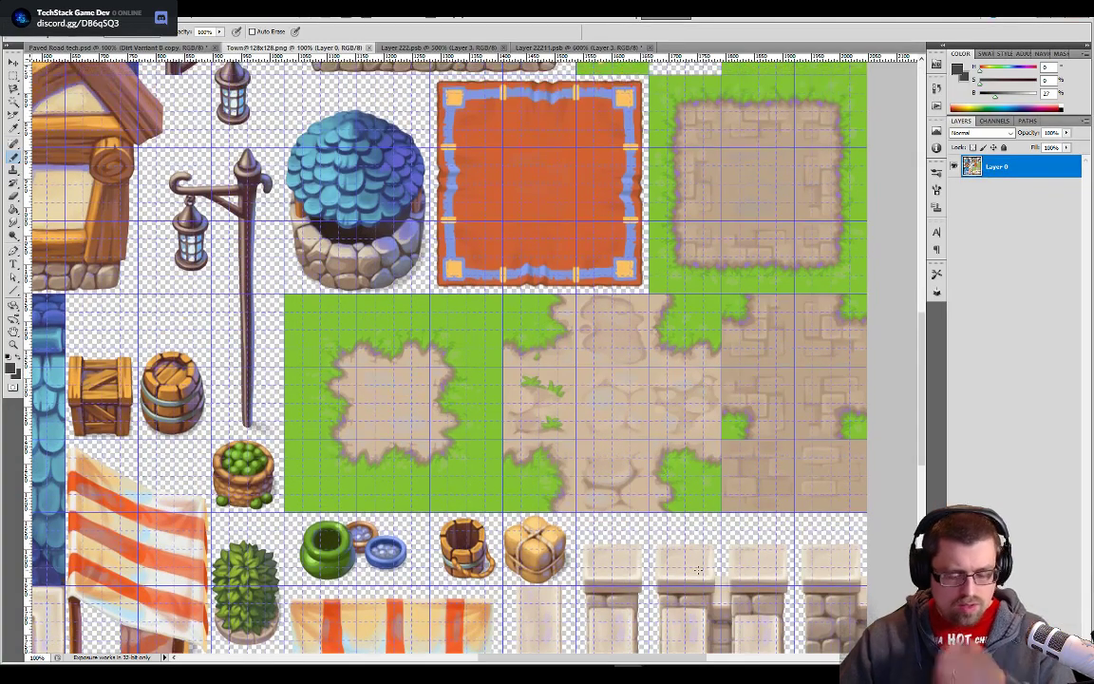
{"action": "scroll", "coordinate": [698, 571], "scroll_direction": "up", "scroll_amount": 4}
{"action": "left_click_drag", "start_coordinate": [698, 570], "coordinate": [281, 244]}
{"action": "left_click_drag", "start_coordinate": [679, 286], "coordinate": [662, 301]}
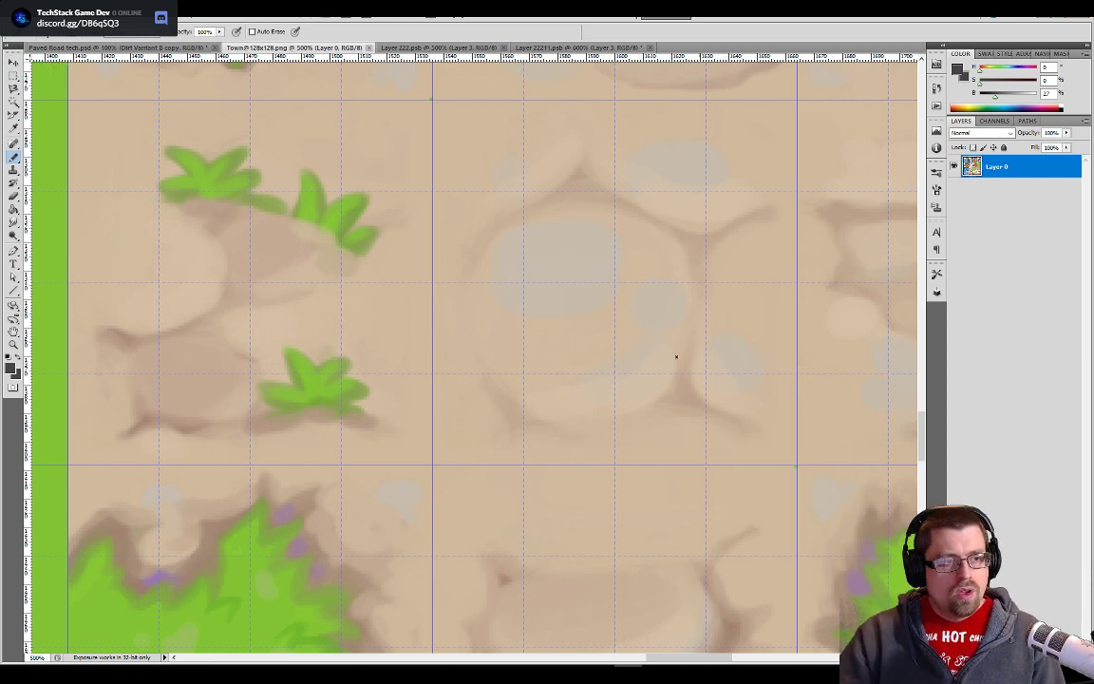
- Pick a mid grey with 53% brightness from the greyscale palette in Paved Road tech.psd and return to Layer 22211.psb
{"action": "left_click", "coordinate": [594, 48]}
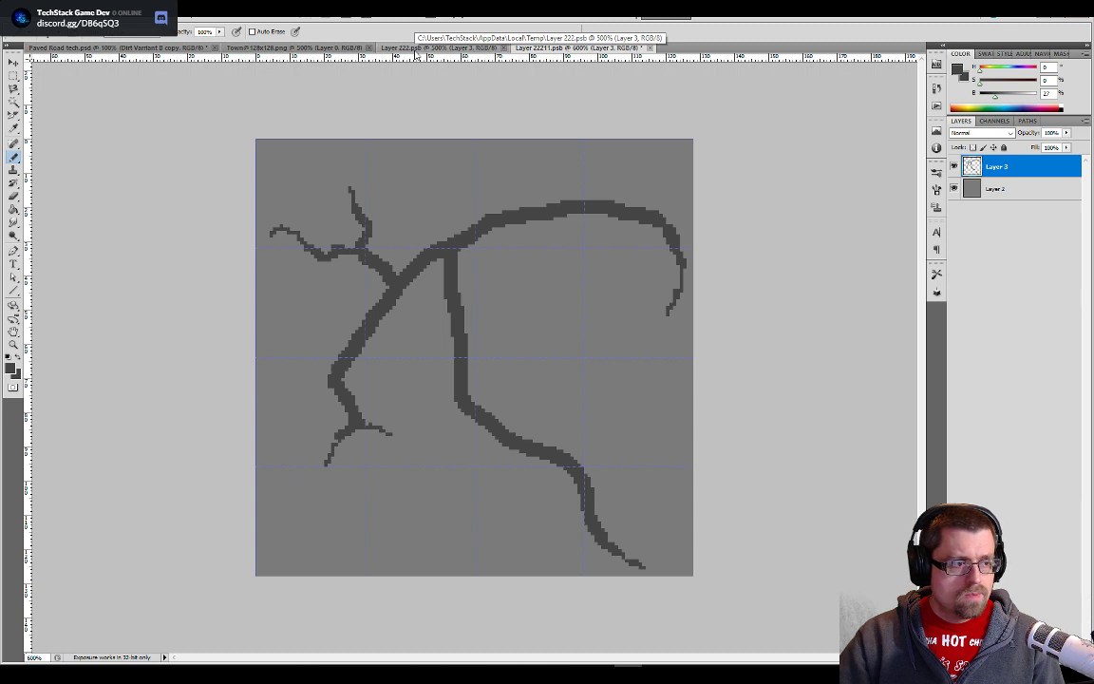
{"action": "key", "text": "ctrl+Tab"}
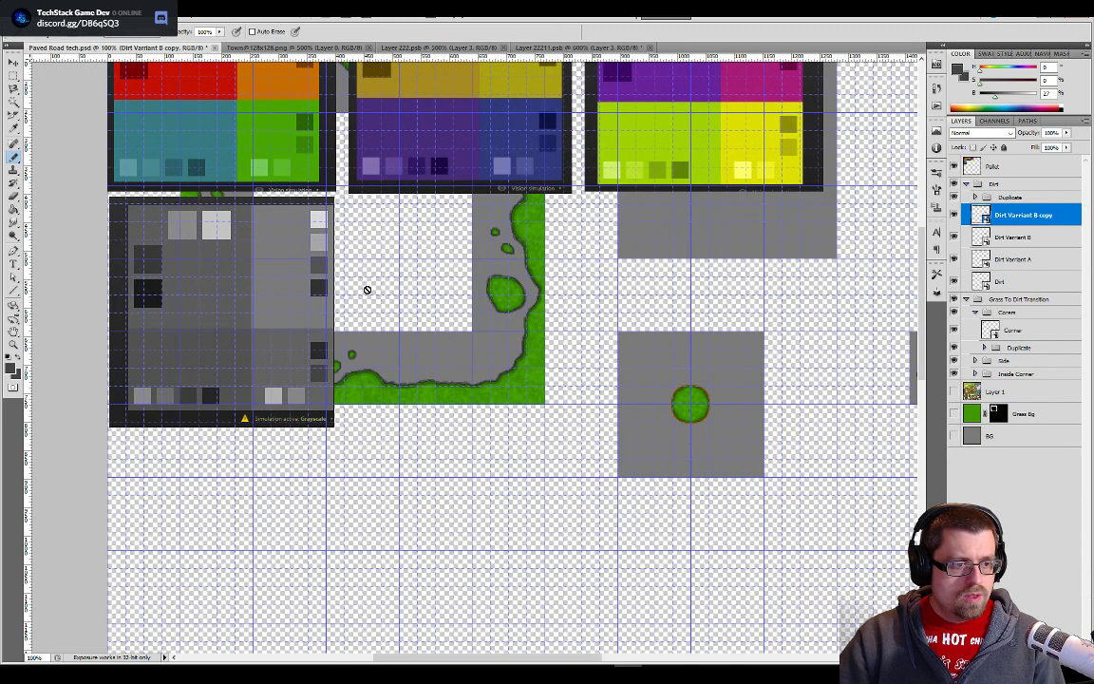
{"action": "left_click", "coordinate": [296, 387]}
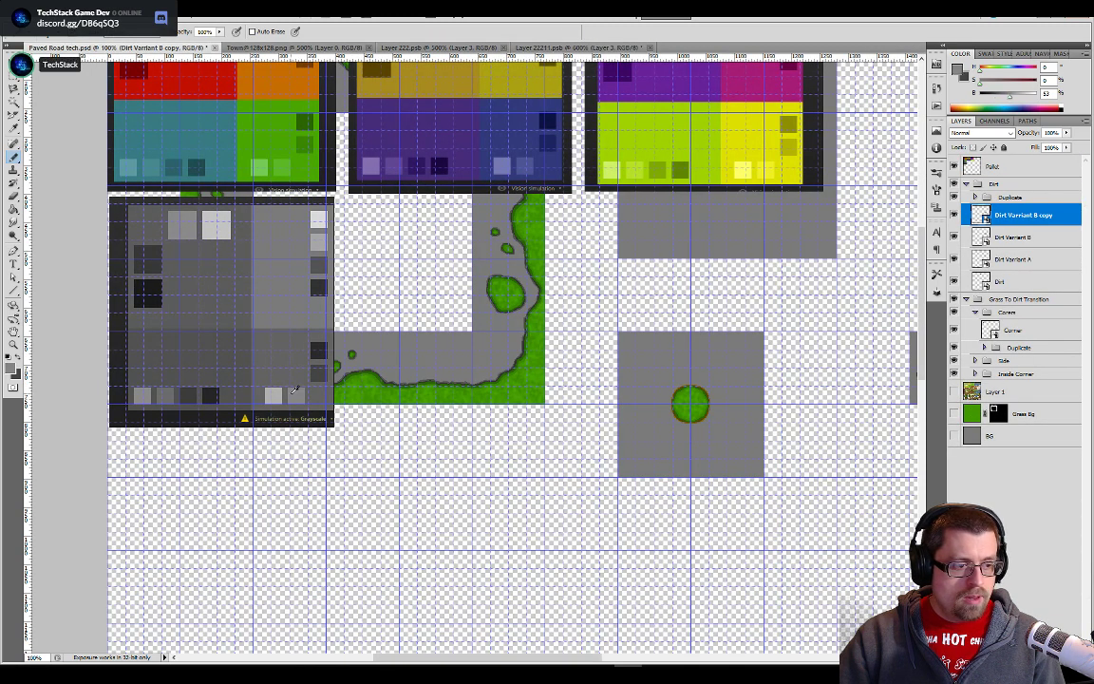
{"action": "left_click", "coordinate": [570, 47]}
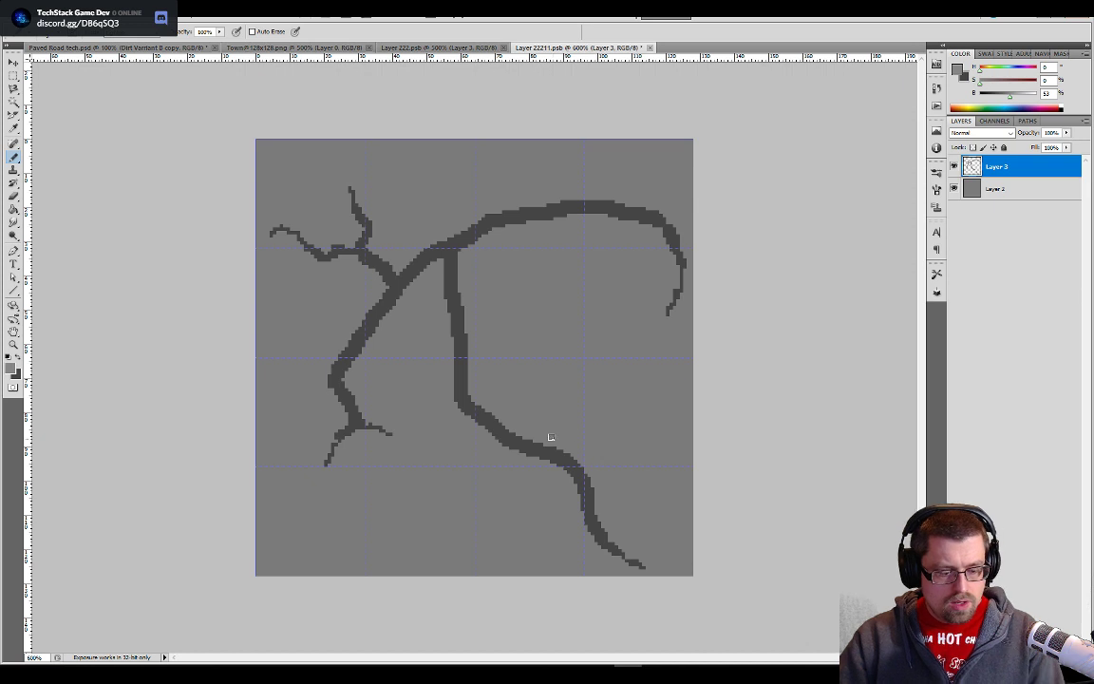
- Select the dark crack shape with the Magic Wand and shift only the selection outline slightly to the right
{"action": "key", "text": "w"}
{"action": "left_click", "coordinate": [546, 458]}
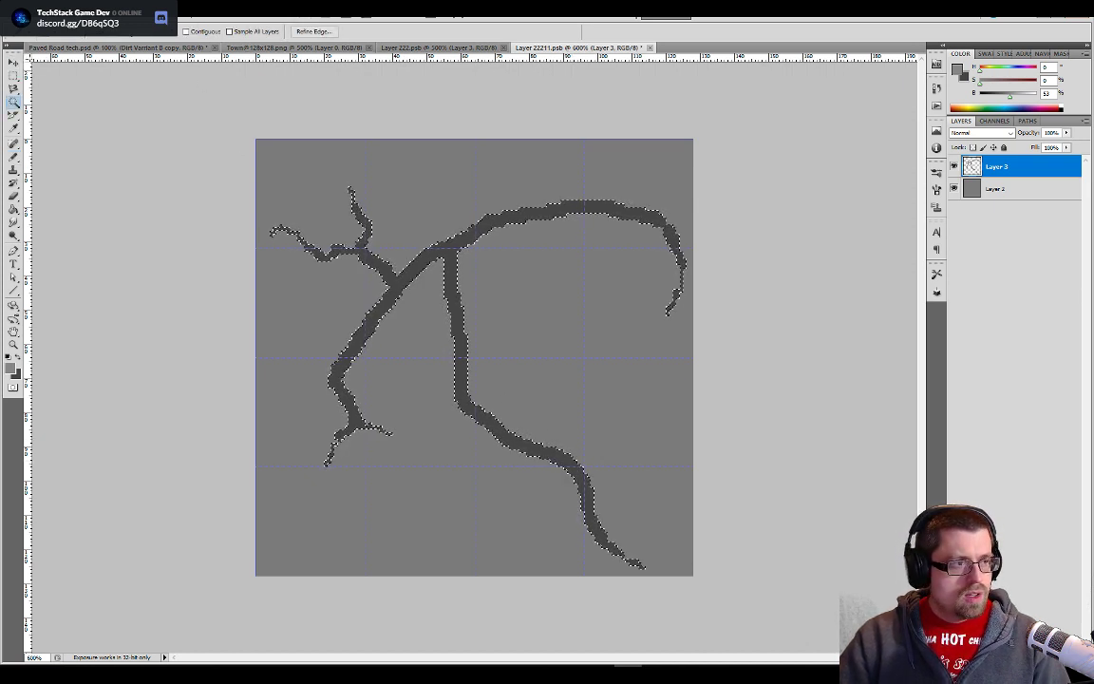
{"action": "left_click", "coordinate": [13, 87]}
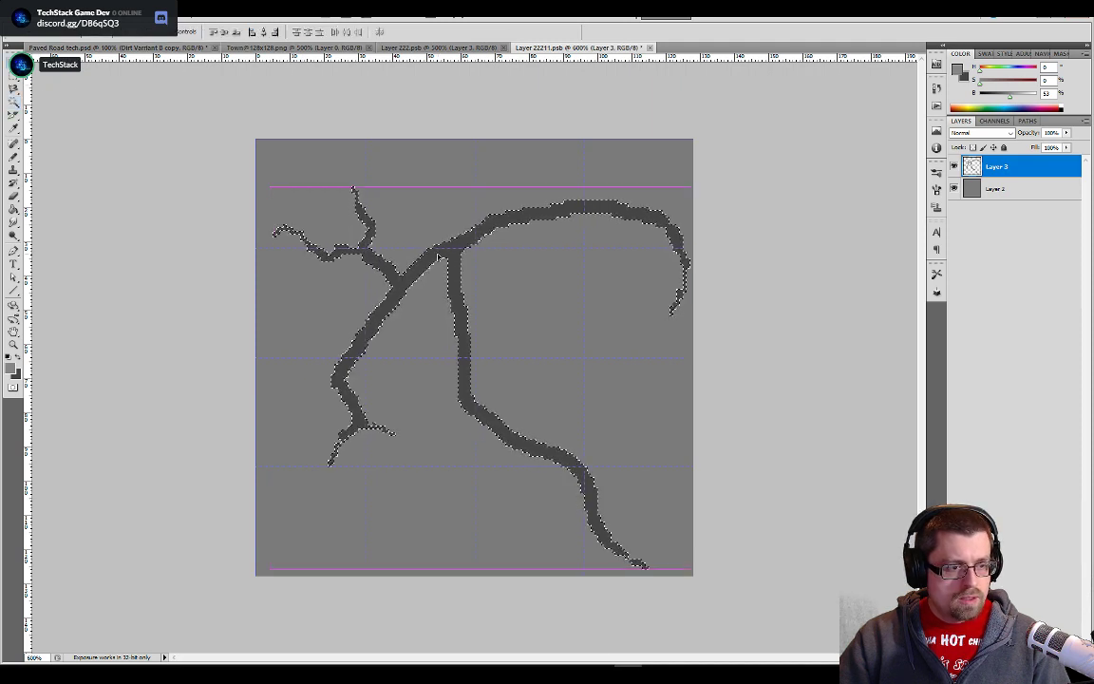
{"action": "left_click_drag", "start_coordinate": [437, 255], "coordinate": [434, 254]}
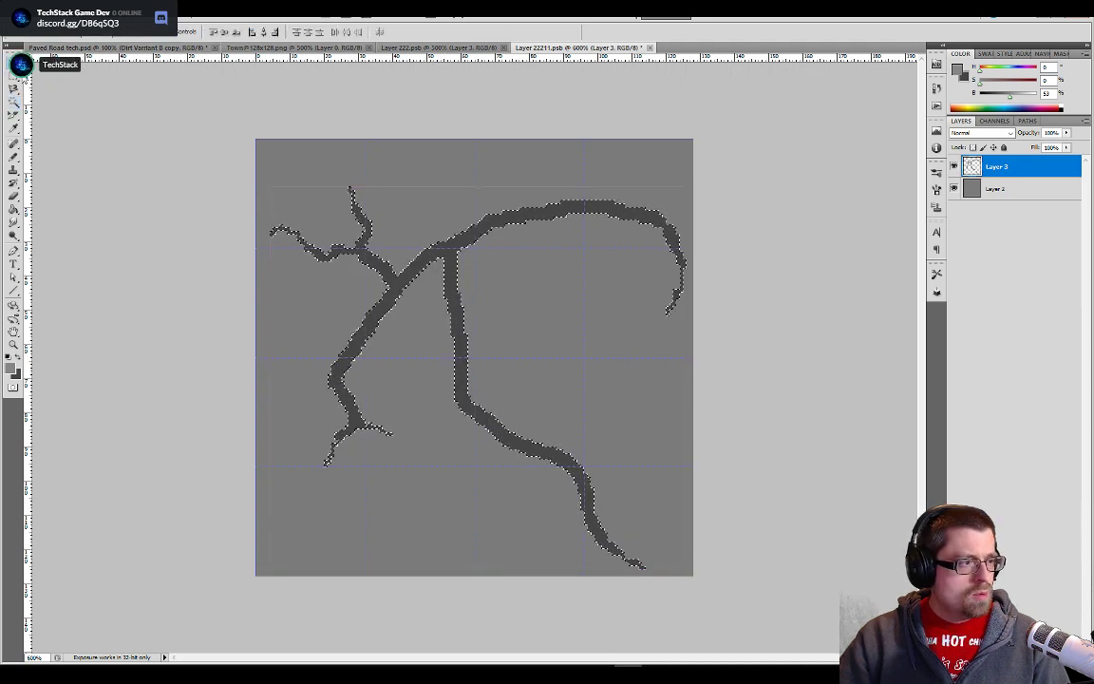
{"action": "left_click", "coordinate": [14, 76]}
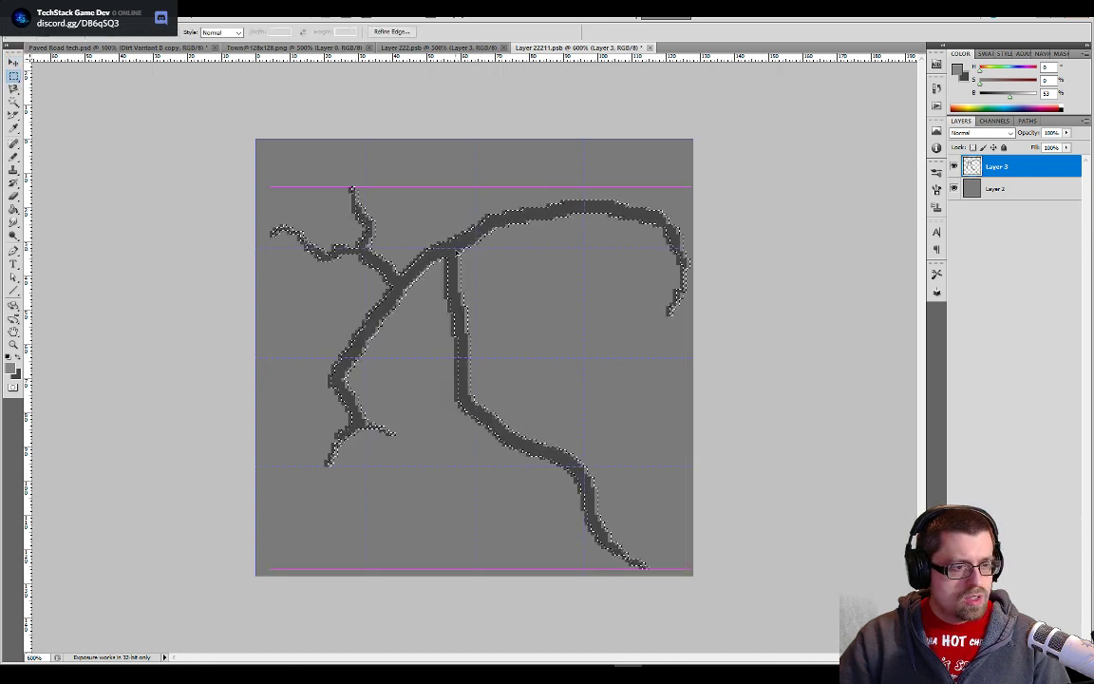
{"action": "left_click_drag", "start_coordinate": [457, 253], "coordinate": [458, 253]}
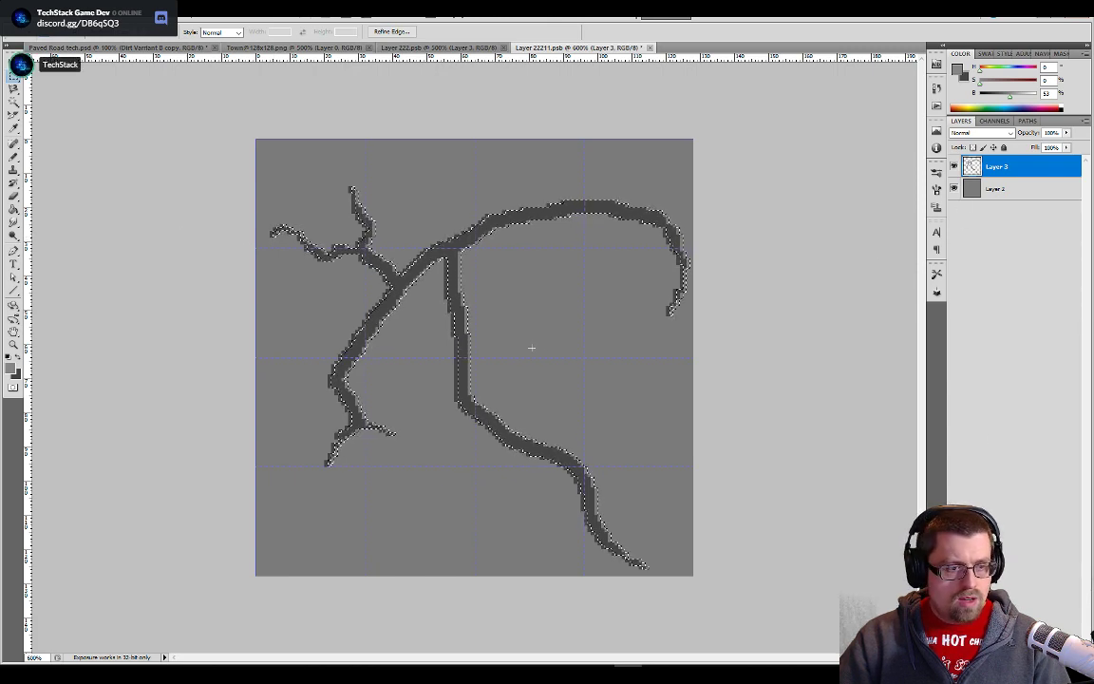
- Add a new layer beneath Layer 3, fill the offset selection with the lighter grey, select the whole canvas and check the highlight without the crack
{"action": "key", "text": "ctrl+j"}
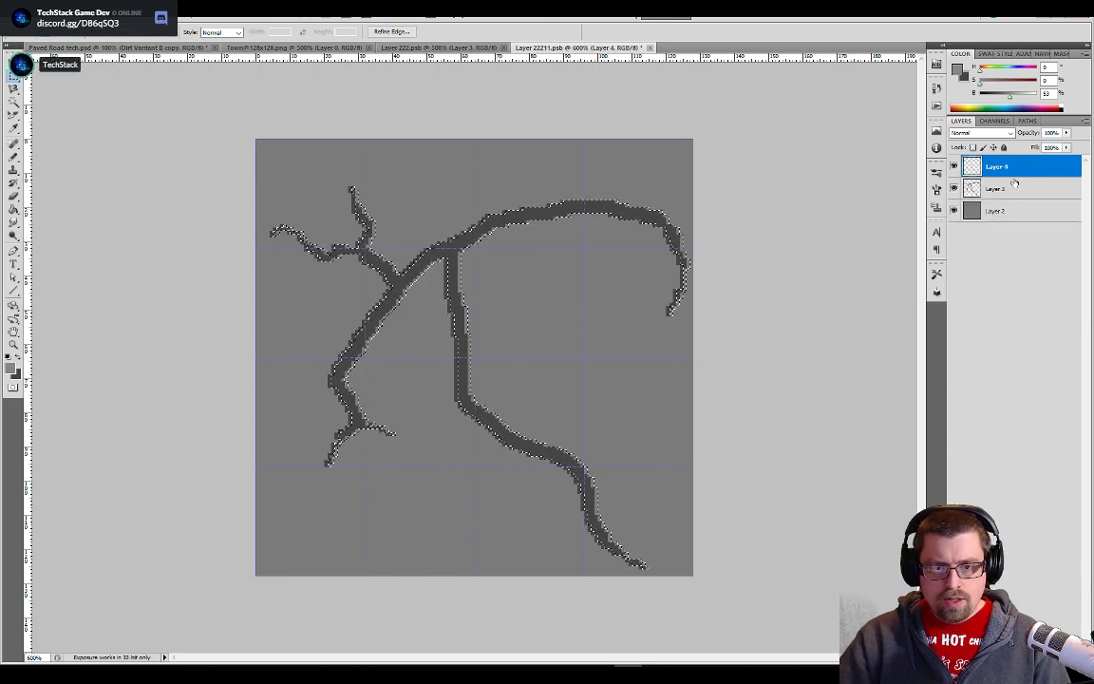
{"action": "left_click_drag", "start_coordinate": [1007, 167], "coordinate": [1020, 193]}
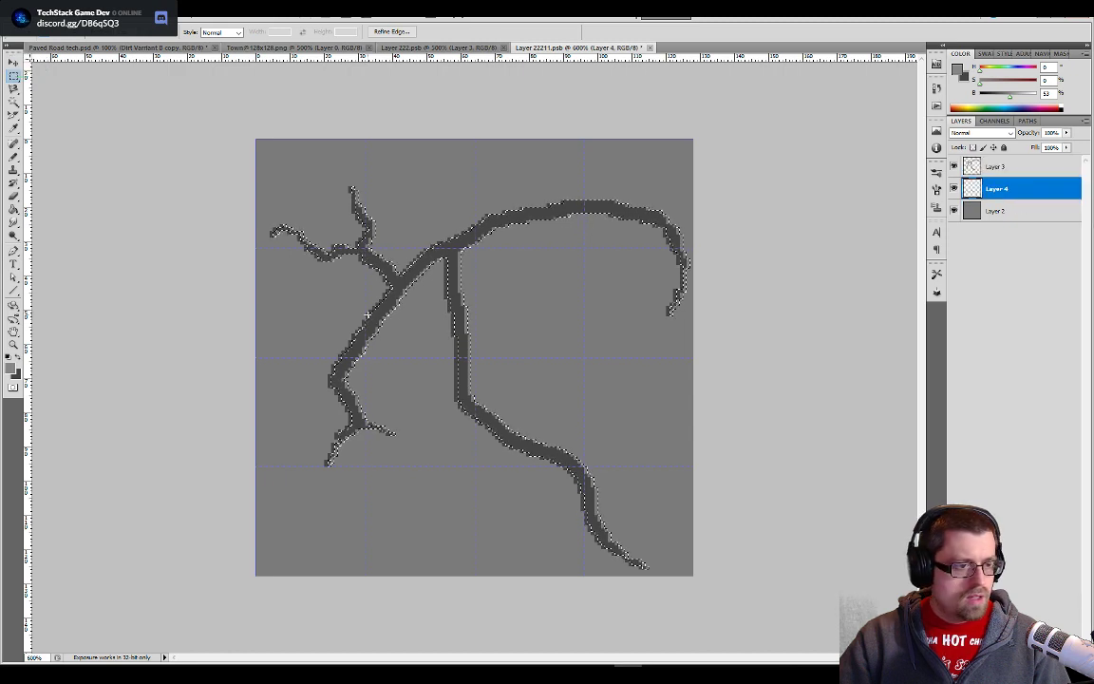
{"action": "key", "text": "g"}
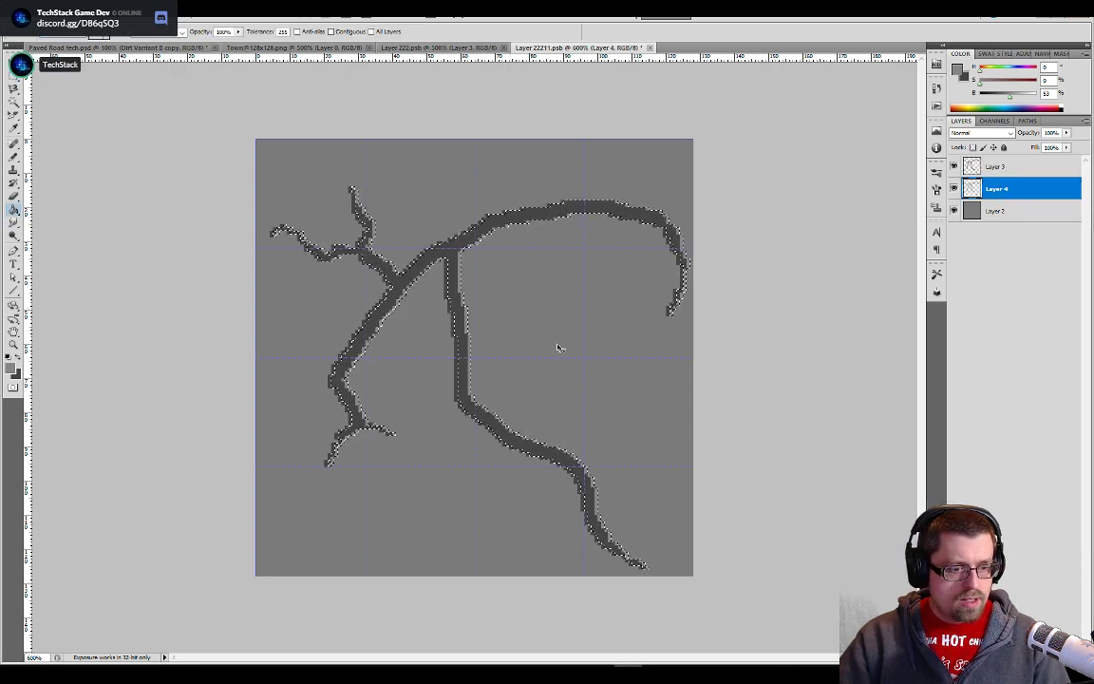
{"action": "key", "text": "ctrl+a"}
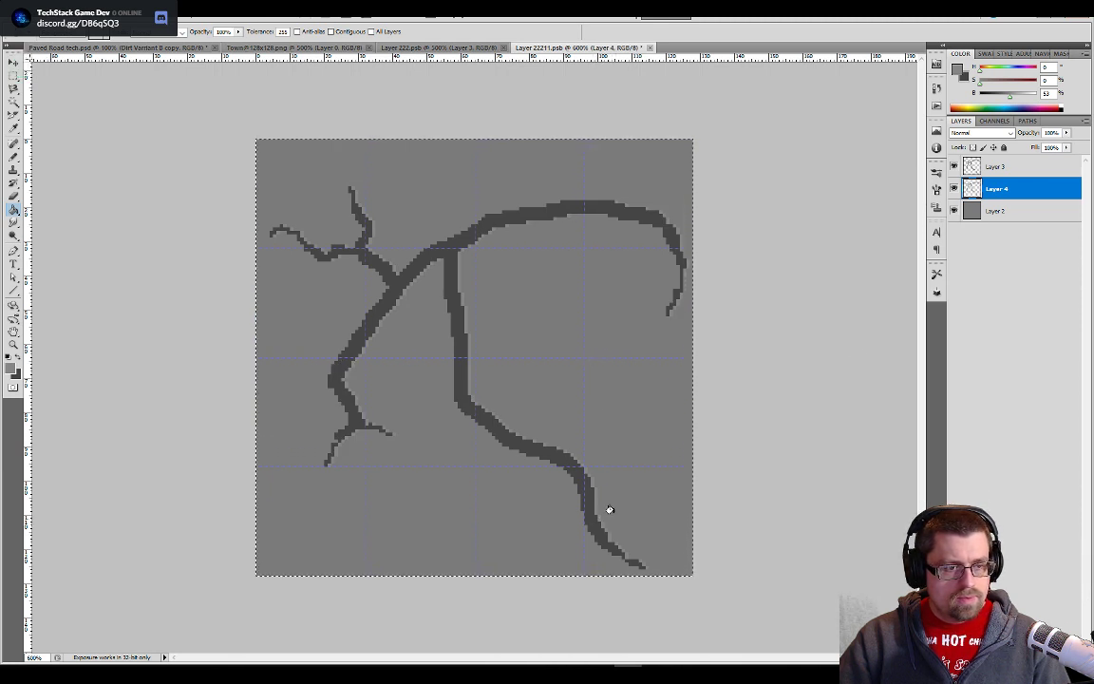
{"action": "left_click", "coordinate": [955, 166]}
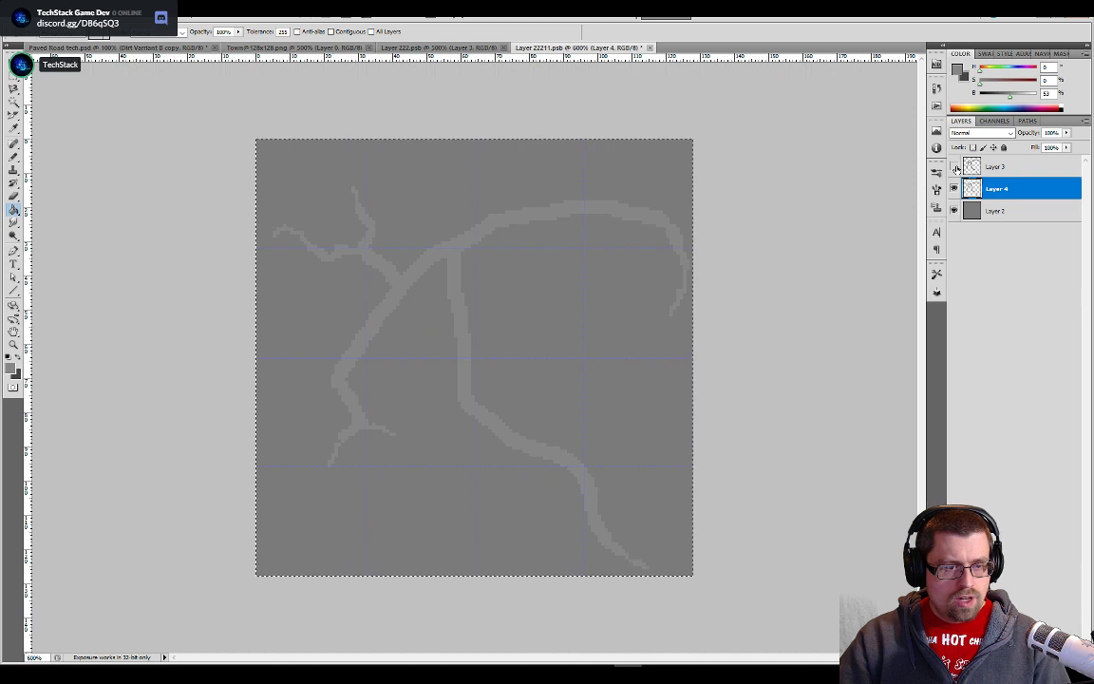
{"action": "left_click", "coordinate": [954, 166]}
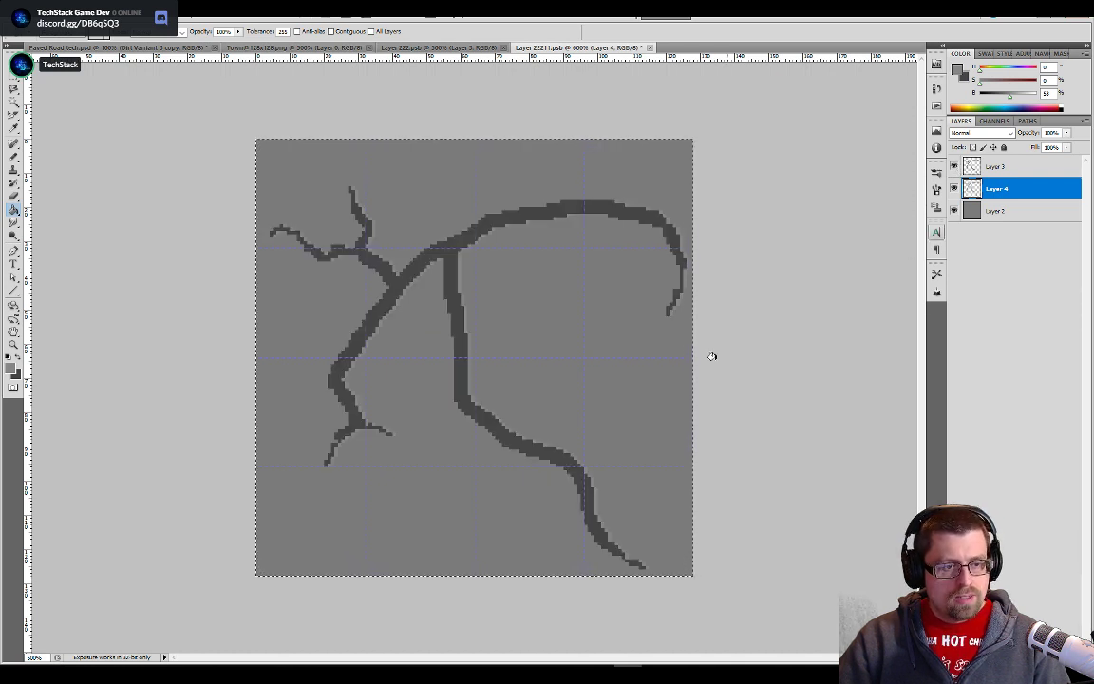
- Nudge the lighter highlight on Layer 4 slightly down with the Move tool, reselect the whole canvas and save Layer 22211.psb
{"action": "left_click", "coordinate": [984, 173]}
{"action": "key", "text": "v"}
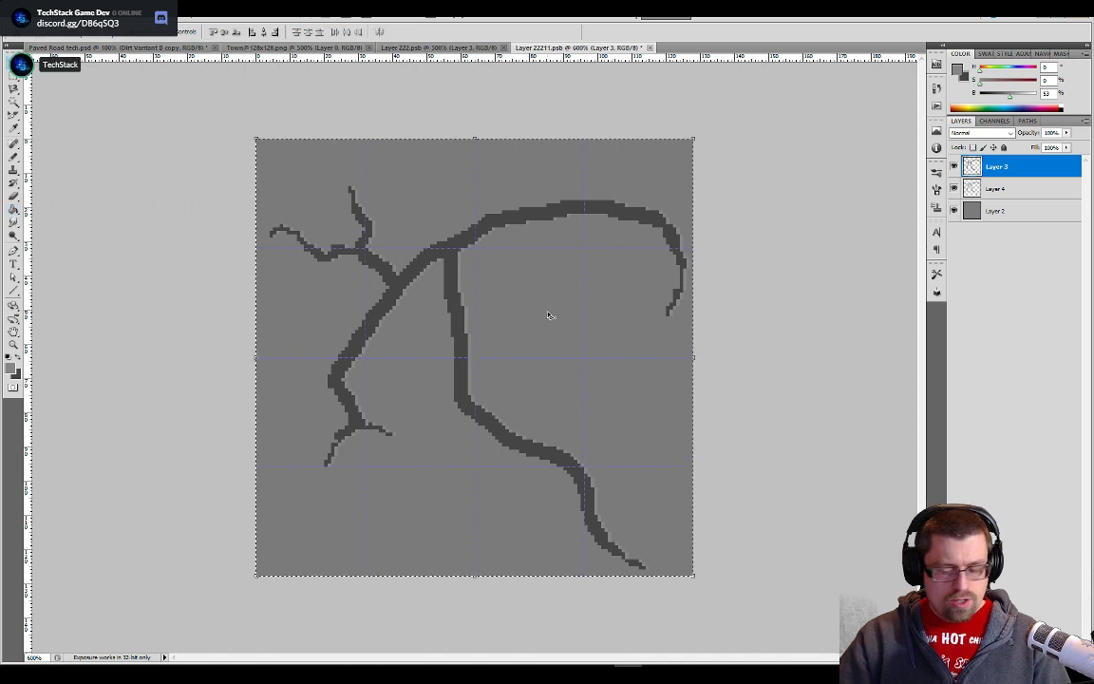
{"action": "key", "text": "Down"}
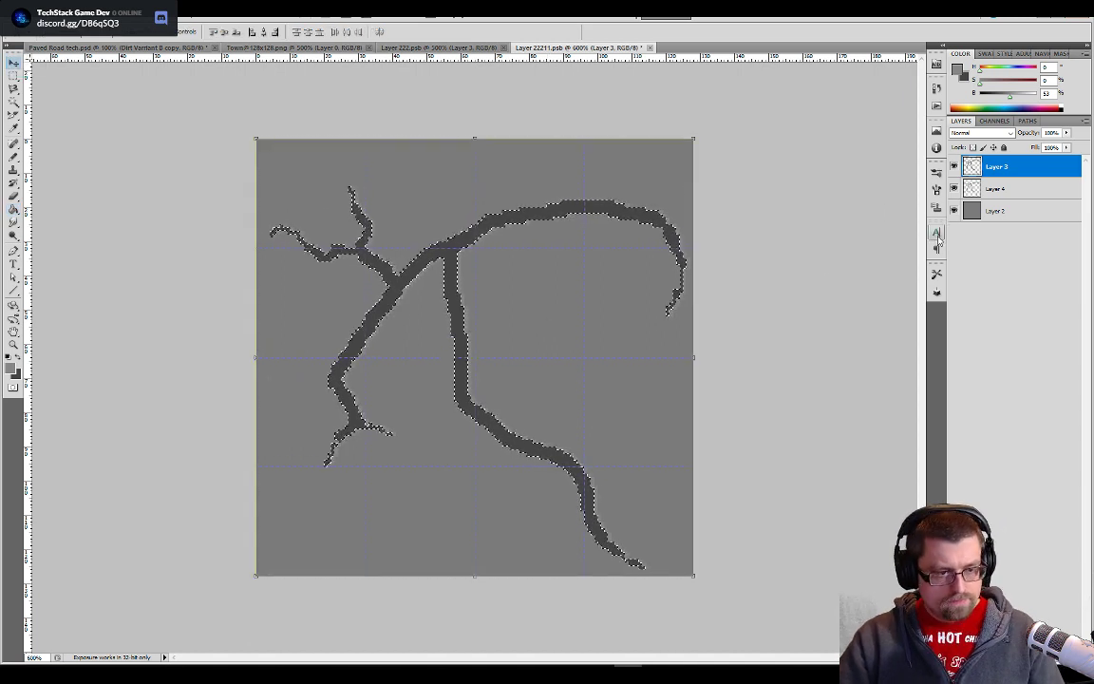
{"action": "key", "text": "ctrl+a"}
{"action": "left_click", "coordinate": [989, 195]}
{"action": "key", "text": "Down"}
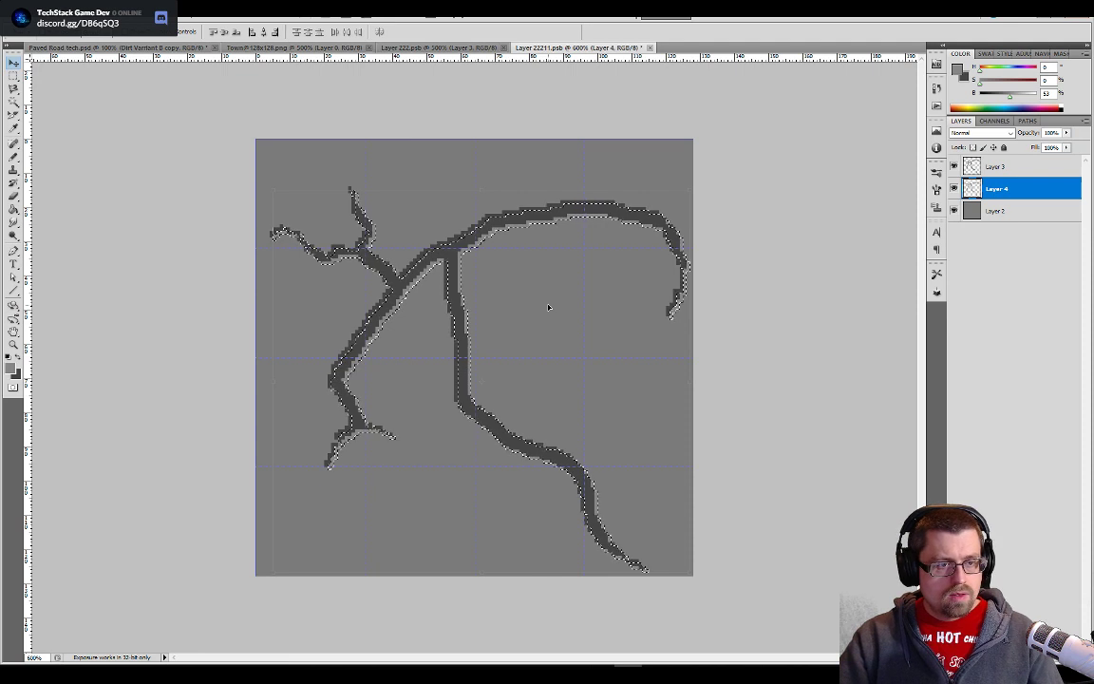
{"action": "key", "text": "ctrl+a"}
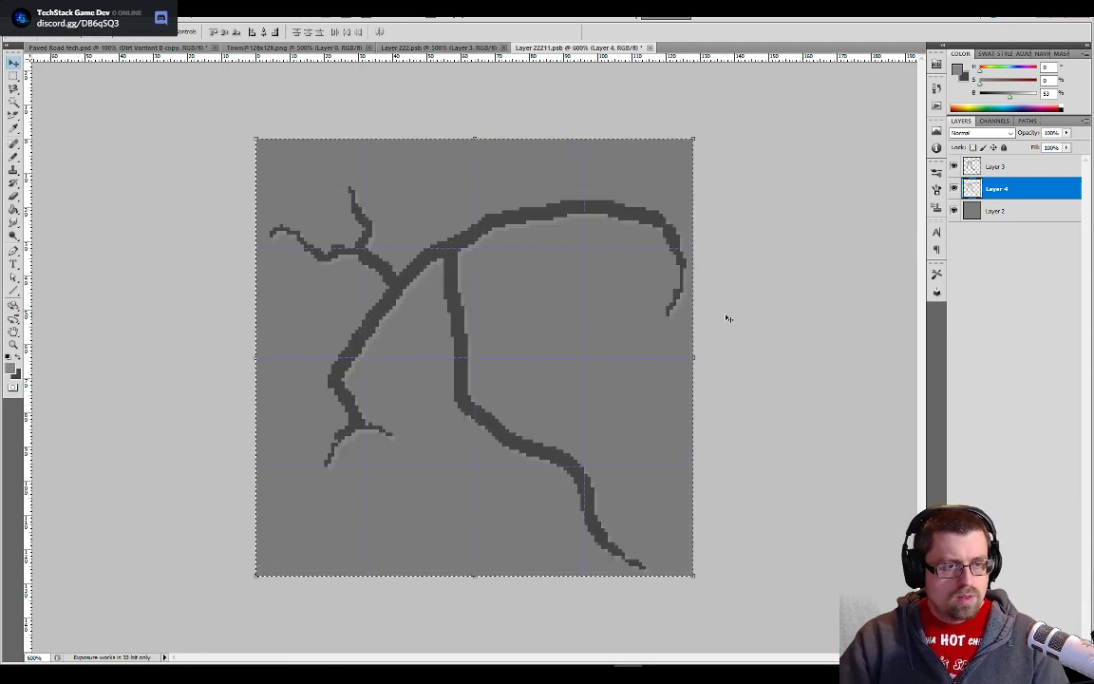
{"action": "key", "text": "ctrl+s"}
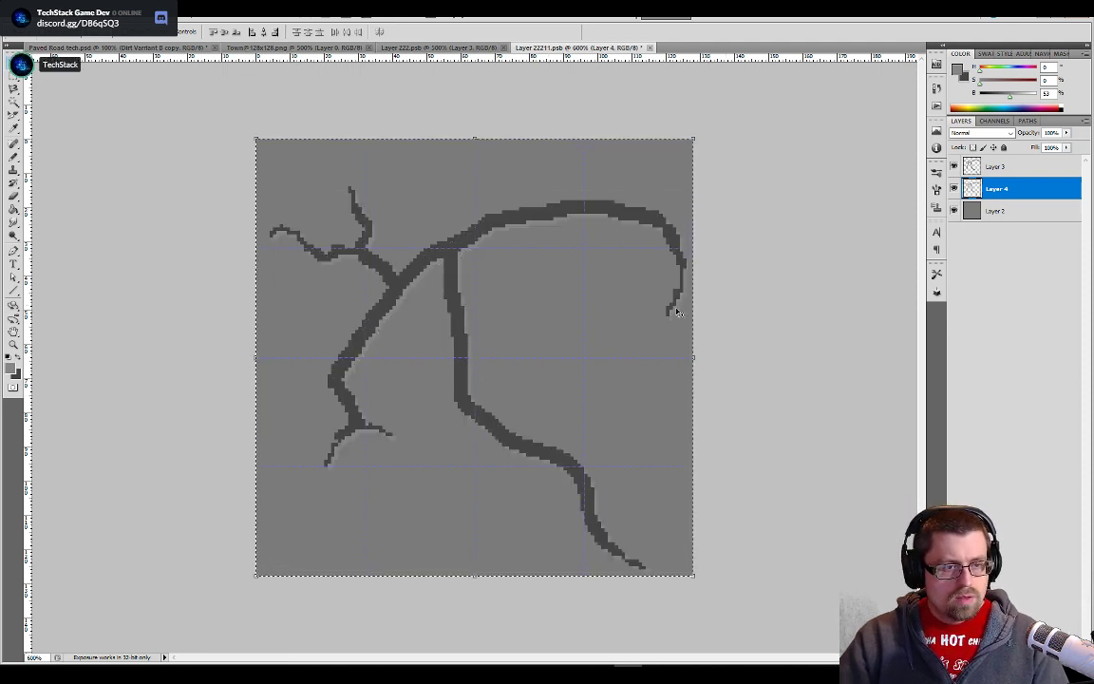
- Return to Paved Road tech.psd, hide the palette layer, show the Grass Bg and BG layers, and save the file
{"action": "left_click", "coordinate": [167, 49]}
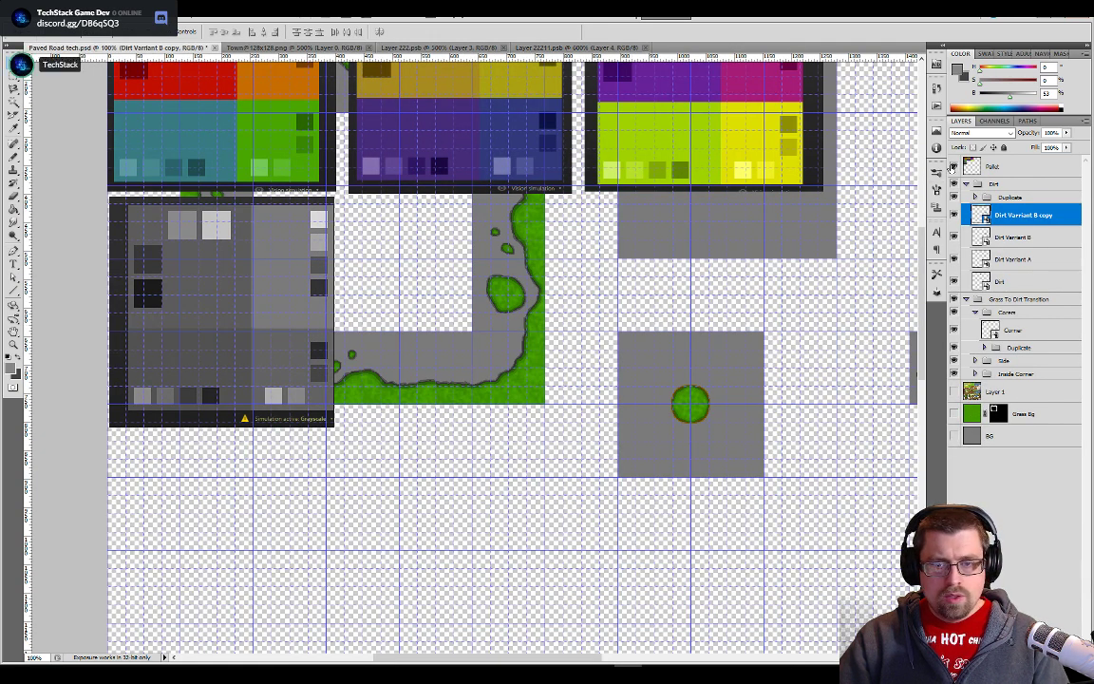
{"action": "left_click", "coordinate": [953, 415]}
{"action": "key", "text": "ctrl+s"}
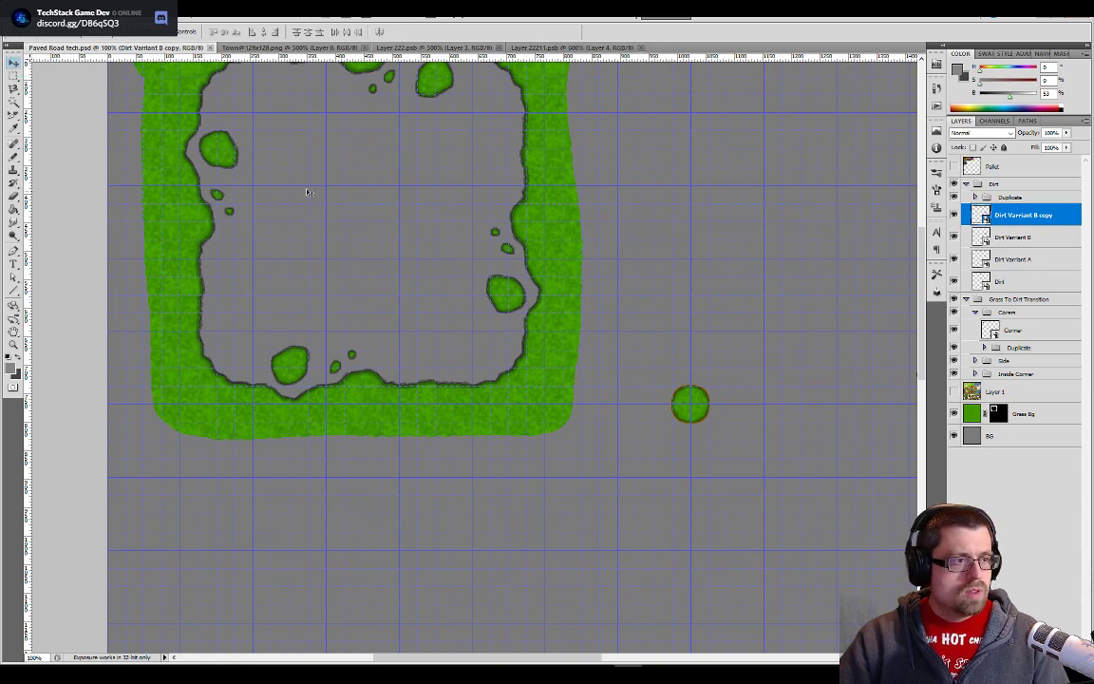
- Switch to Unity and open Paved Road tech from the Tileset Replacement folder in the Sprite Editor at the new crack tile
{"action": "key", "text": "alt+Tab"}
{"action": "key", "text": "alt+Tab"}
{"action": "left_click", "coordinate": [408, 231]}
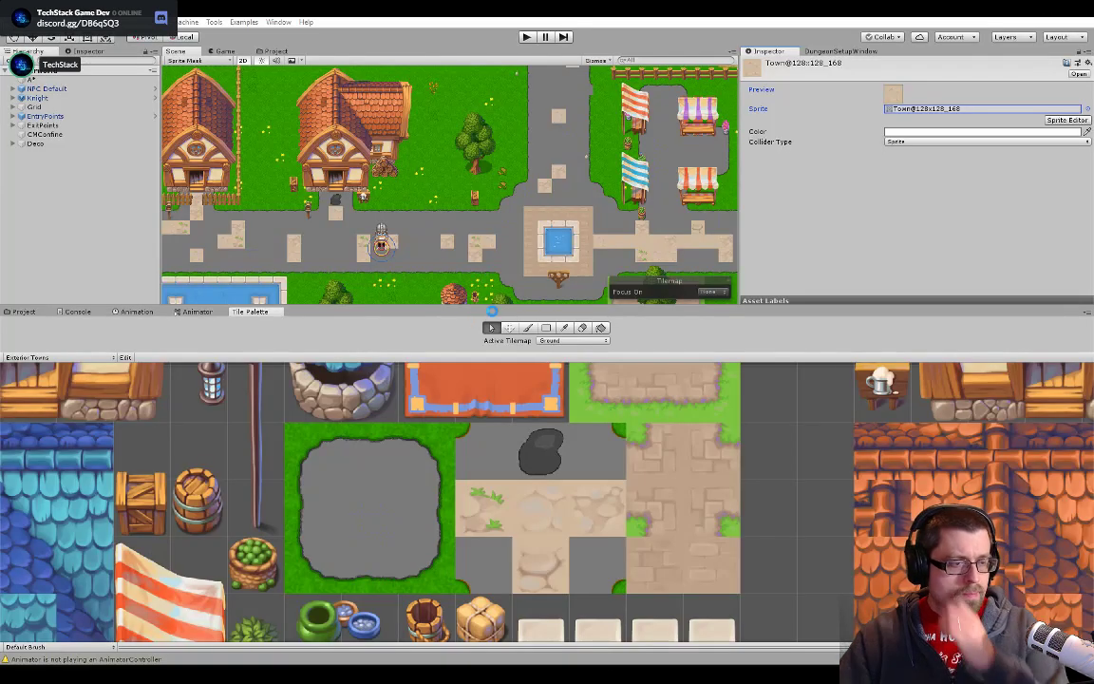
{"action": "left_click", "coordinate": [273, 52]}
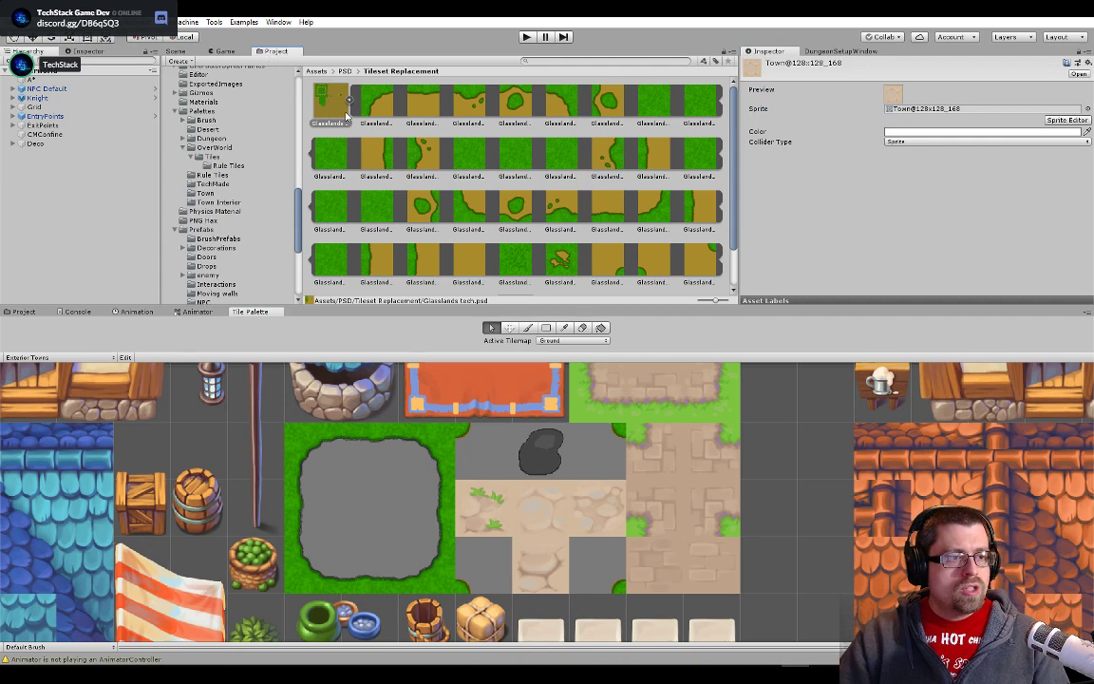
{"action": "left_click", "coordinate": [348, 98]}
{"action": "left_click", "coordinate": [372, 103]}
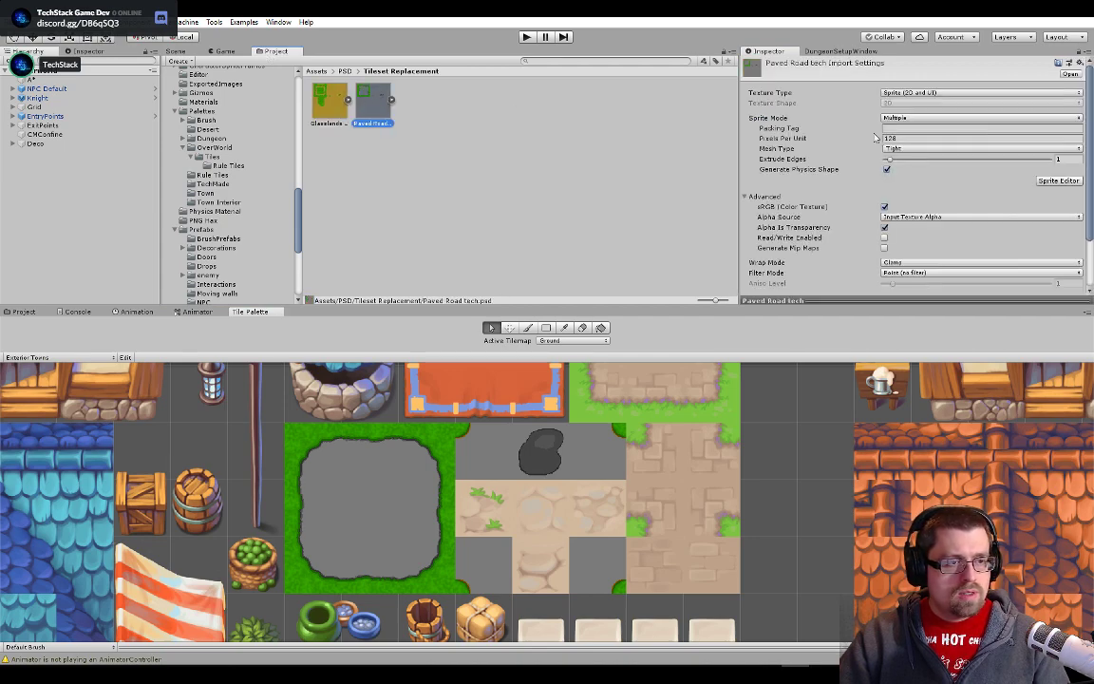
{"action": "left_click", "coordinate": [1058, 181]}
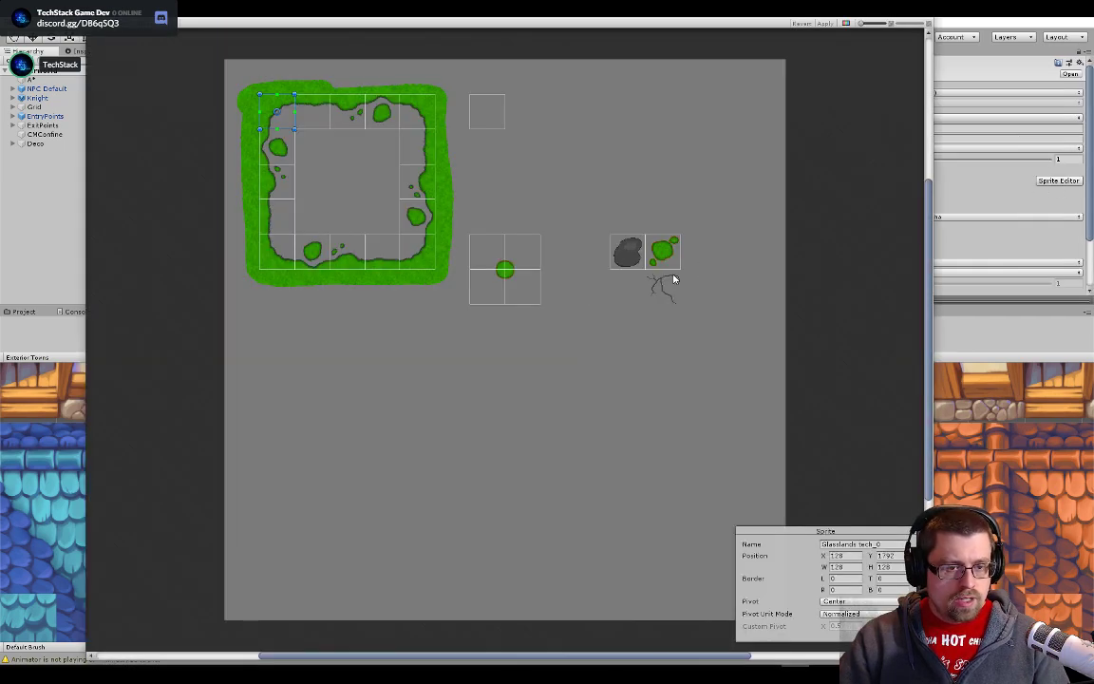
{"action": "scroll", "coordinate": [673, 279], "scroll_direction": "up", "scroll_amount": 10}
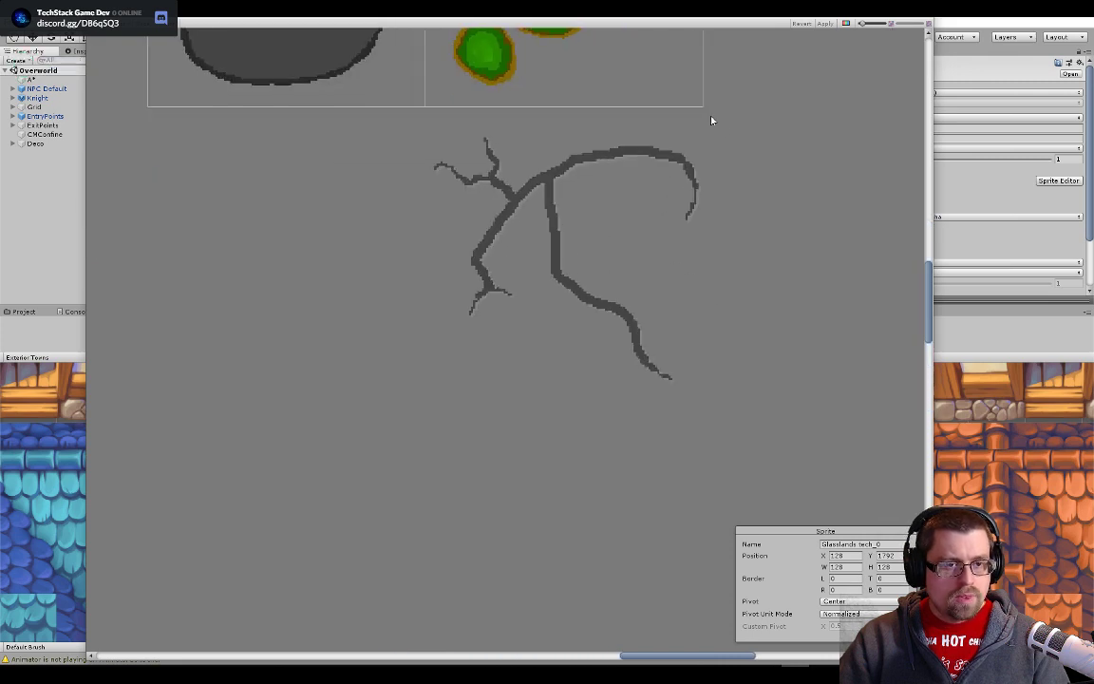
- Switch to Photoshop, hide the Grass Bg and BG layers in Paved Road tech.psd, save, and return to Unity's Sprite Editor
{"action": "key", "text": "alt+Tab"}
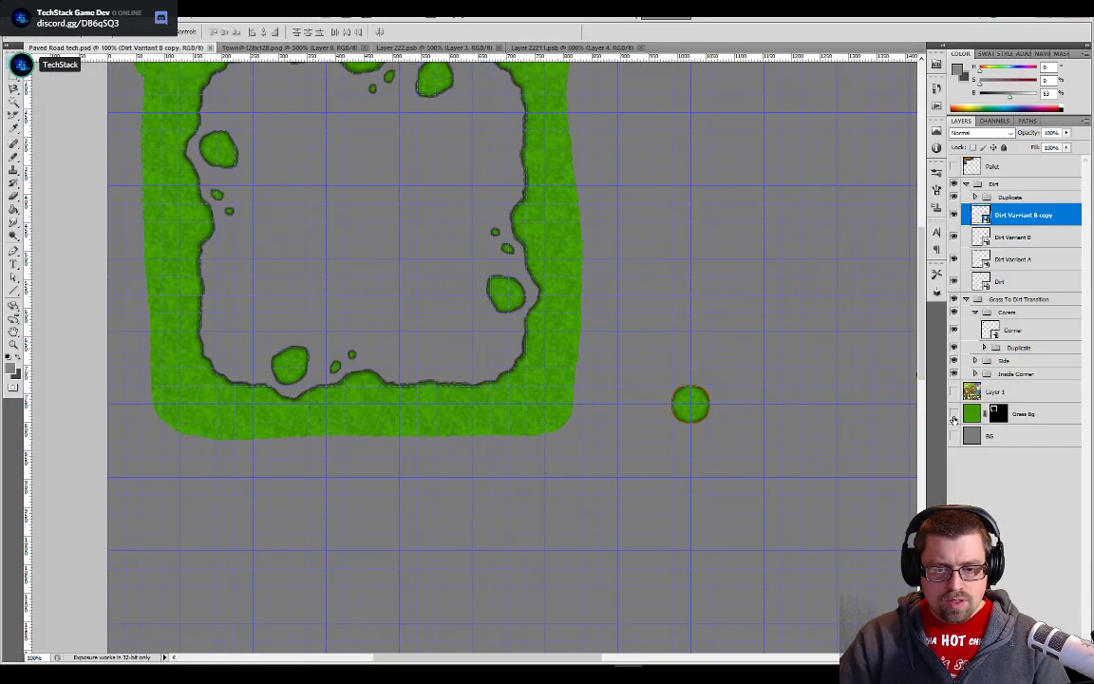
{"action": "left_click", "coordinate": [953, 418]}
{"action": "key", "text": "alt+Tab"}
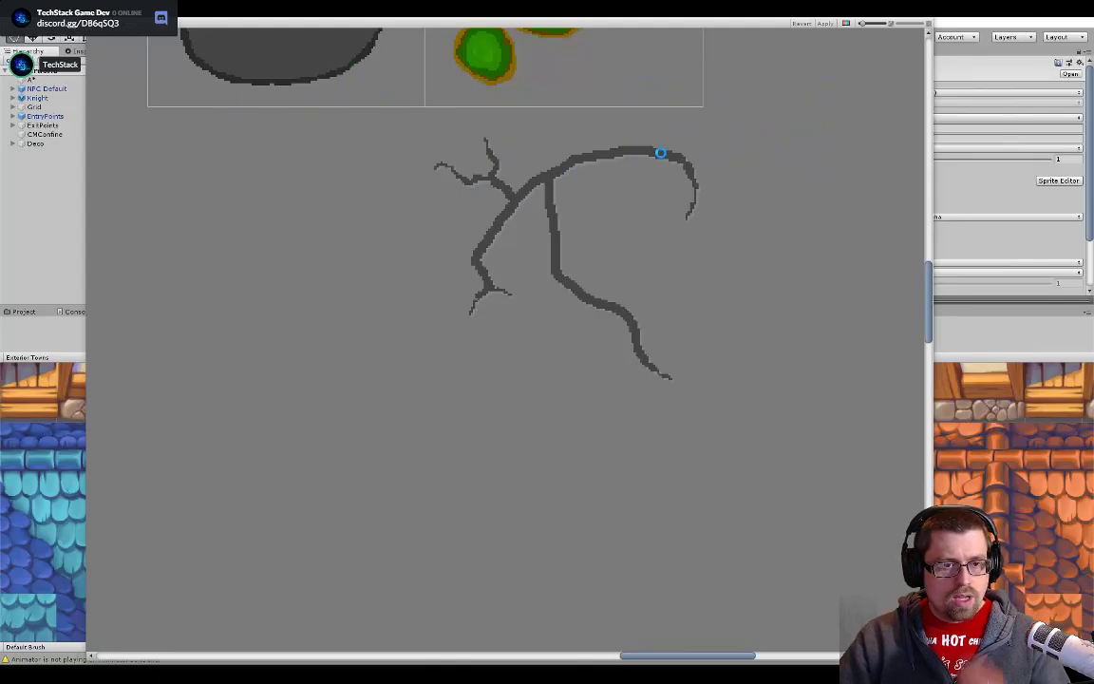
- Draw a sprite rectangle about 21 by 21 pixels inward from the crack tile's upper-left corner
{"action": "scroll", "coordinate": [683, 369], "scroll_direction": "up", "scroll_amount": 5}
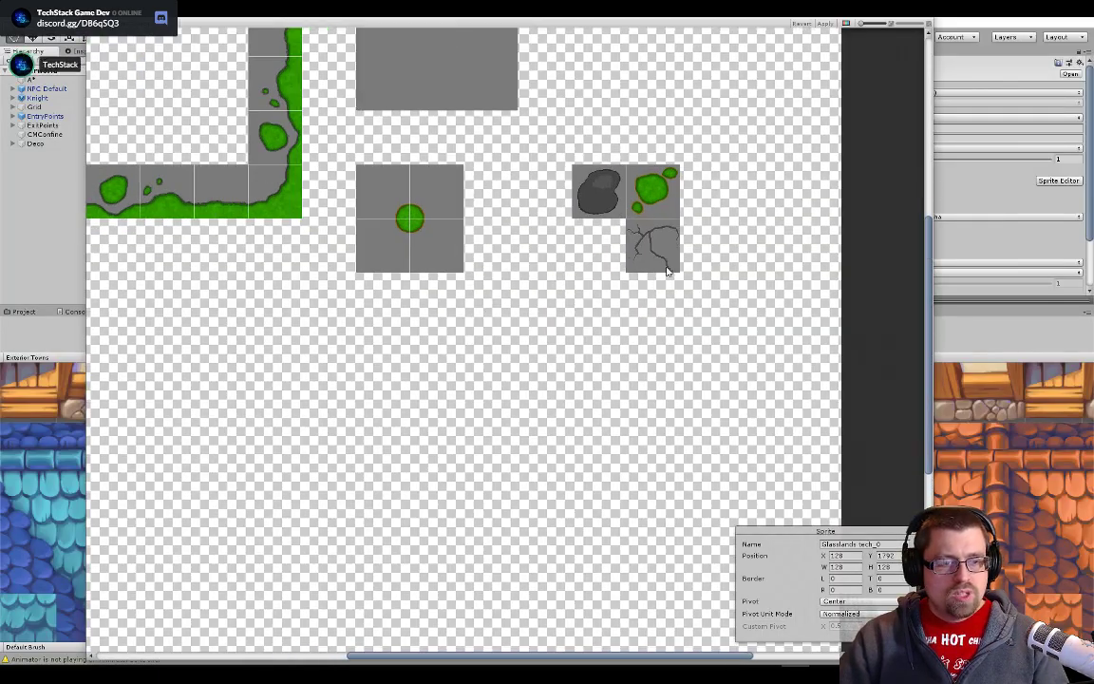
{"action": "scroll", "coordinate": [639, 233], "scroll_direction": "up", "scroll_amount": 10}
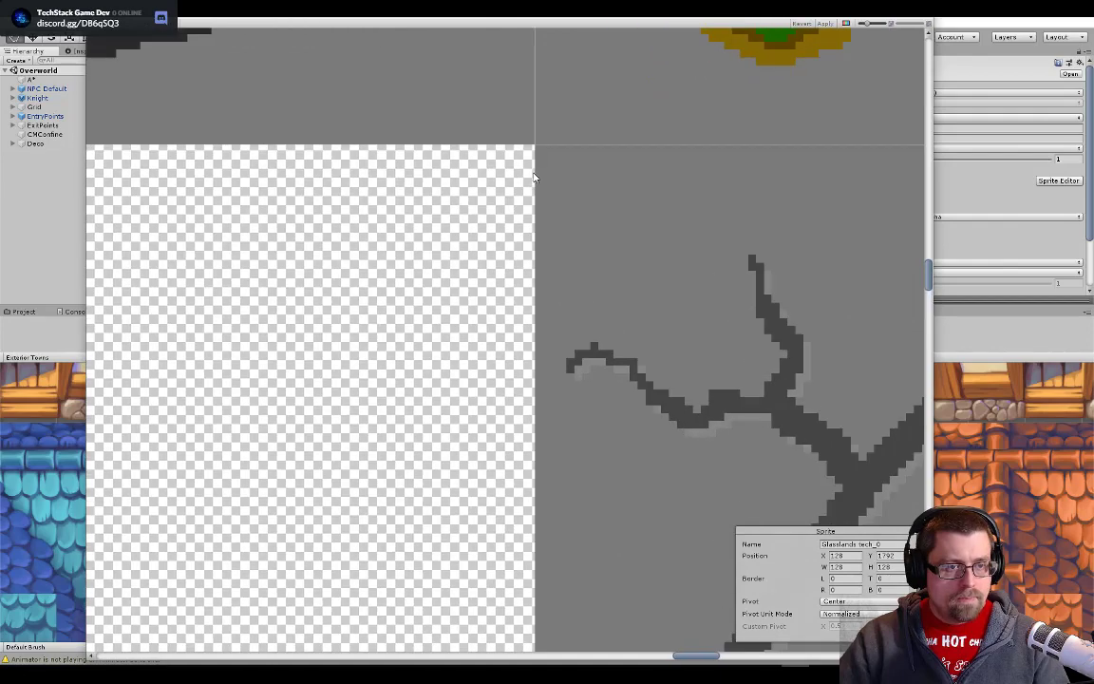
{"action": "scroll", "coordinate": [534, 176], "scroll_direction": "up", "scroll_amount": 4}
{"action": "left_click", "coordinate": [535, 126]}
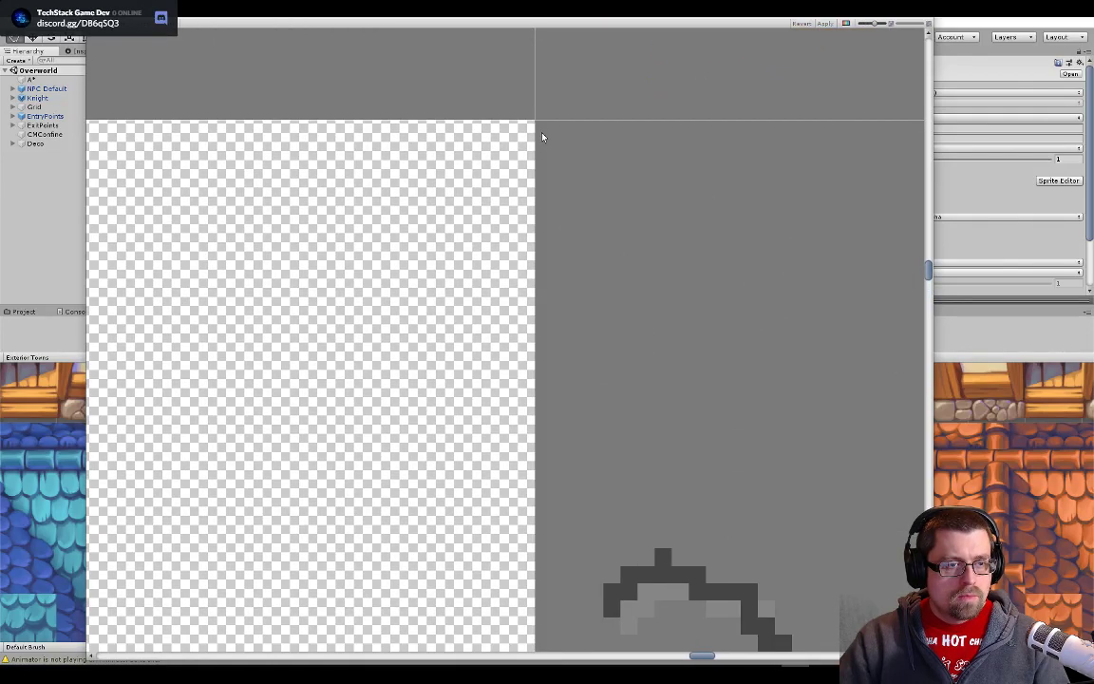
{"action": "left_click_drag", "start_coordinate": [570, 154], "coordinate": [887, 482]}
{"action": "scroll", "coordinate": [879, 475], "scroll_direction": "down", "scroll_amount": 10}
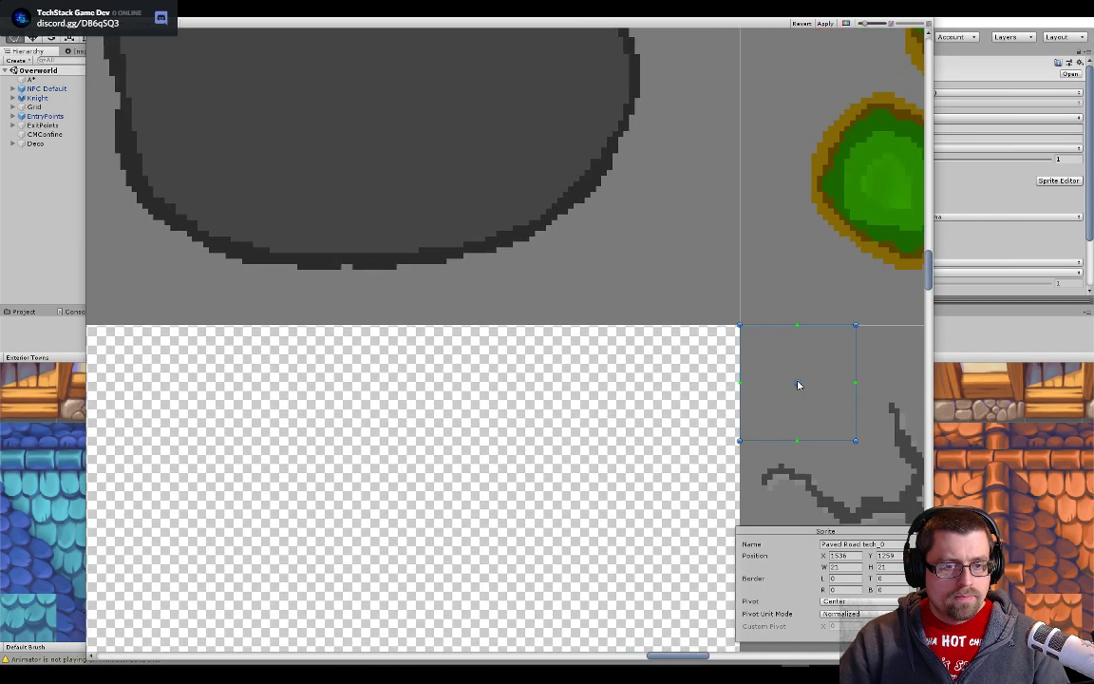
- Set the new sprite rectangle's width and height to 128 and move it down to line up with the crack tile's corner
{"action": "left_click_drag", "start_coordinate": [799, 386], "coordinate": [483, 186]}
{"action": "left_click", "coordinate": [831, 567]}
{"action": "type", "text": "128"}
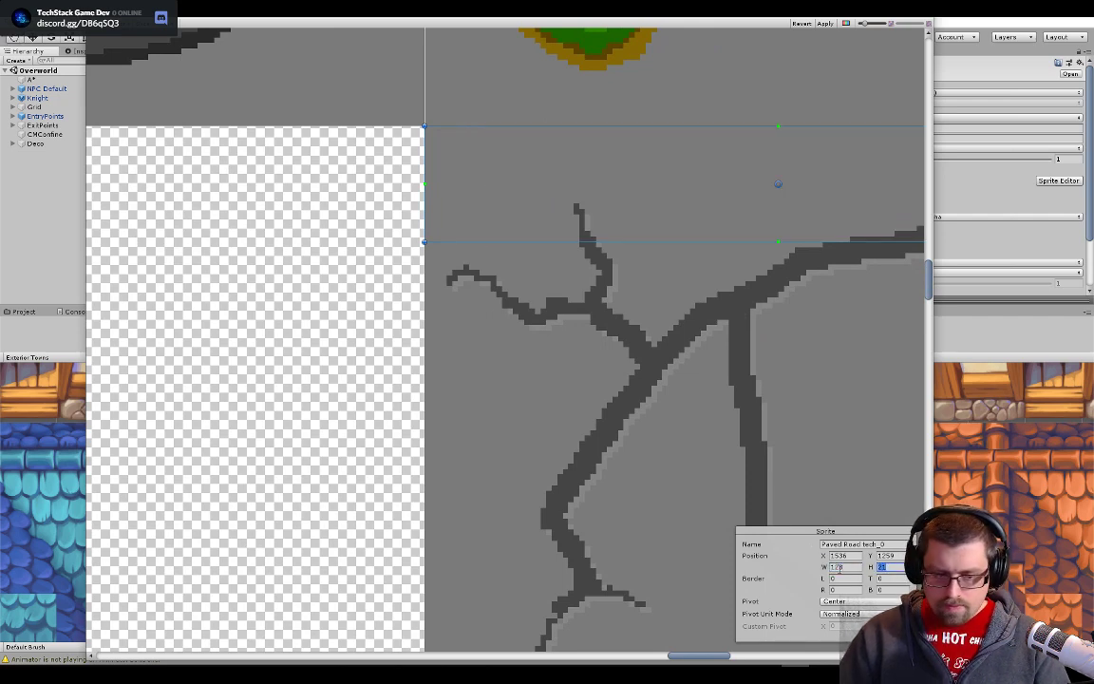
{"action": "key", "text": "Tab"}
{"action": "type", "text": "128"}
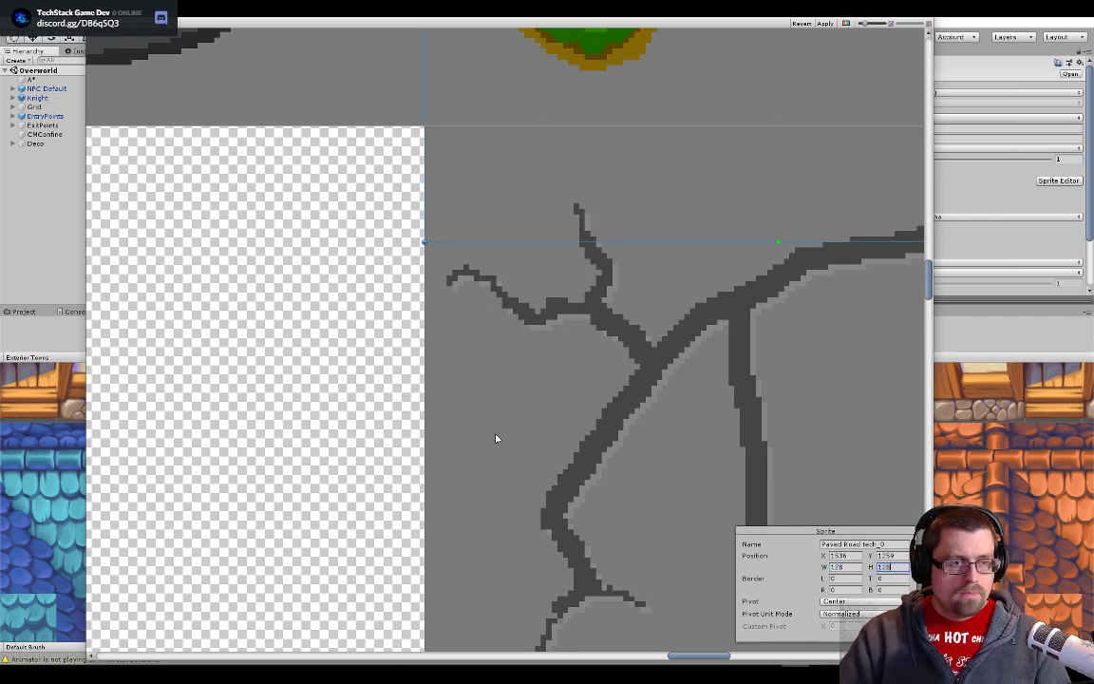
{"action": "left_click_drag", "start_coordinate": [652, 168], "coordinate": [641, 587]}
{"action": "left_click_drag", "start_coordinate": [633, 265], "coordinate": [639, 416]}
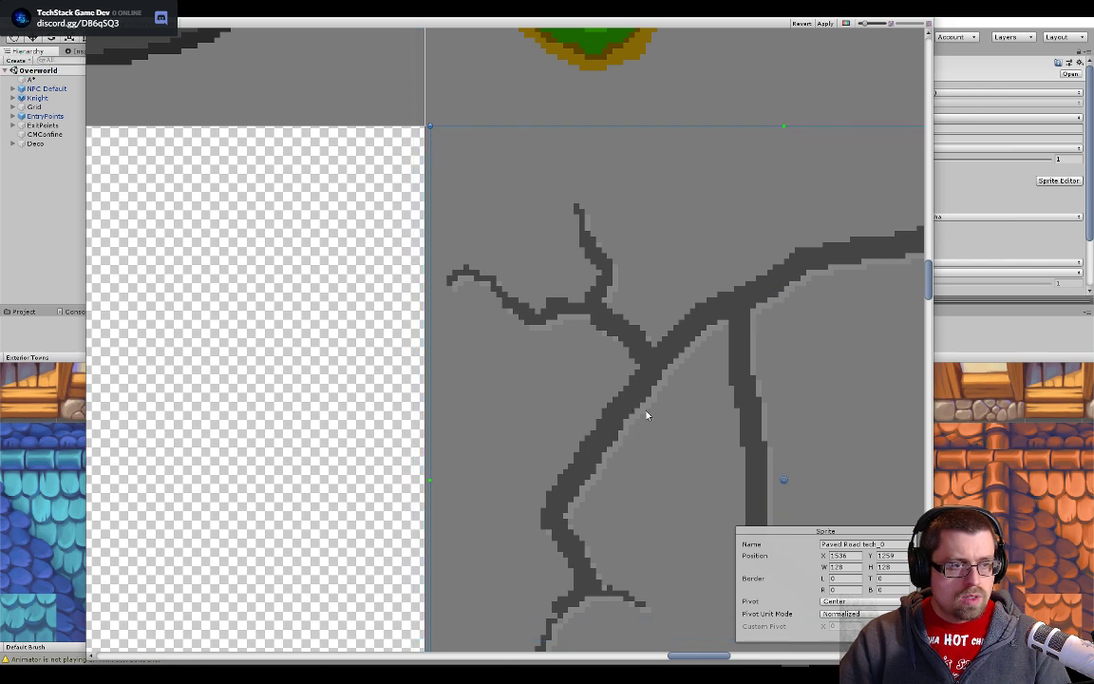
{"action": "scroll", "coordinate": [510, 356], "scroll_direction": "up", "scroll_amount": 9}
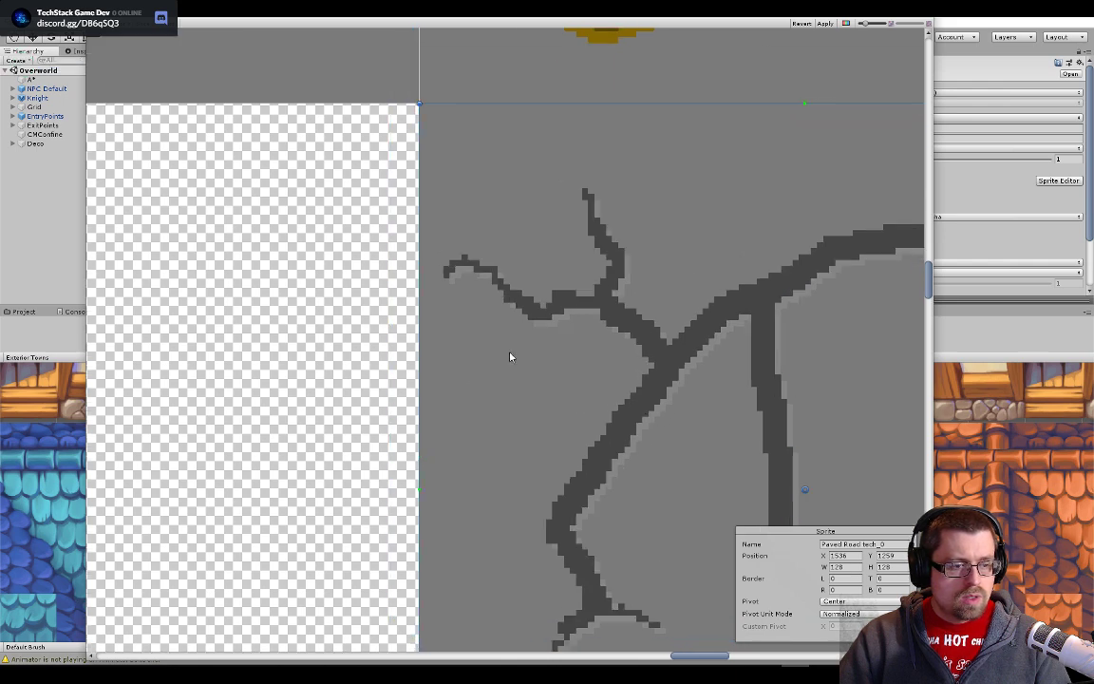
- Examine the sprite rectangle's edges and corners close up to check its alignment with the crack tile's border
{"action": "left_click_drag", "start_coordinate": [452, 188], "coordinate": [528, 520]}
{"action": "scroll", "coordinate": [485, 371], "scroll_direction": "up", "scroll_amount": 6}
{"action": "scroll", "coordinate": [485, 364], "scroll_direction": "up", "scroll_amount": 3}
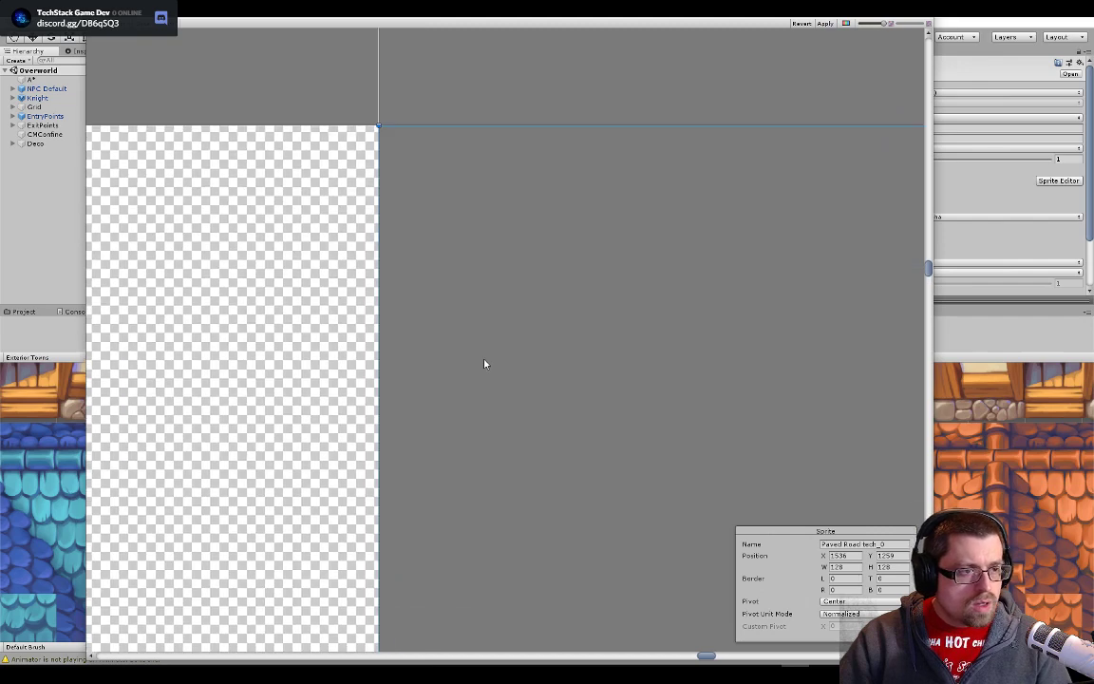
{"action": "left_click_drag", "start_coordinate": [483, 363], "coordinate": [592, 438]}
{"action": "left_click_drag", "start_coordinate": [605, 365], "coordinate": [93, 306]}
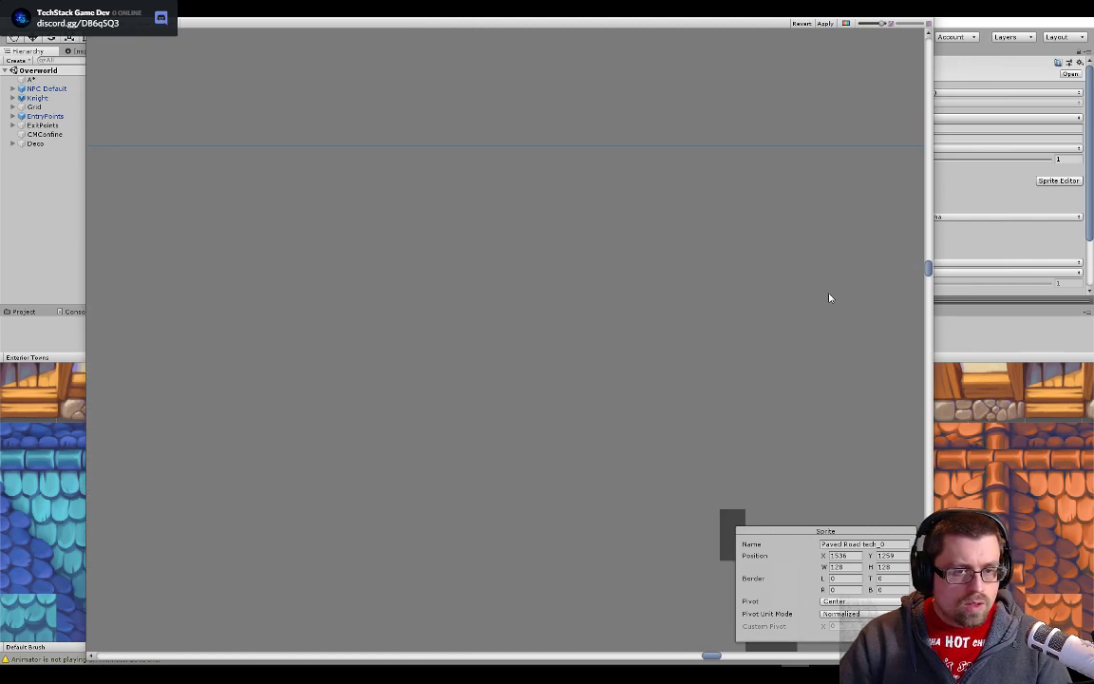
{"action": "left_click_drag", "start_coordinate": [762, 269], "coordinate": [242, 258]}
{"action": "left_click_drag", "start_coordinate": [789, 298], "coordinate": [249, 284]}
{"action": "left_click_drag", "start_coordinate": [579, 314], "coordinate": [196, 323]}
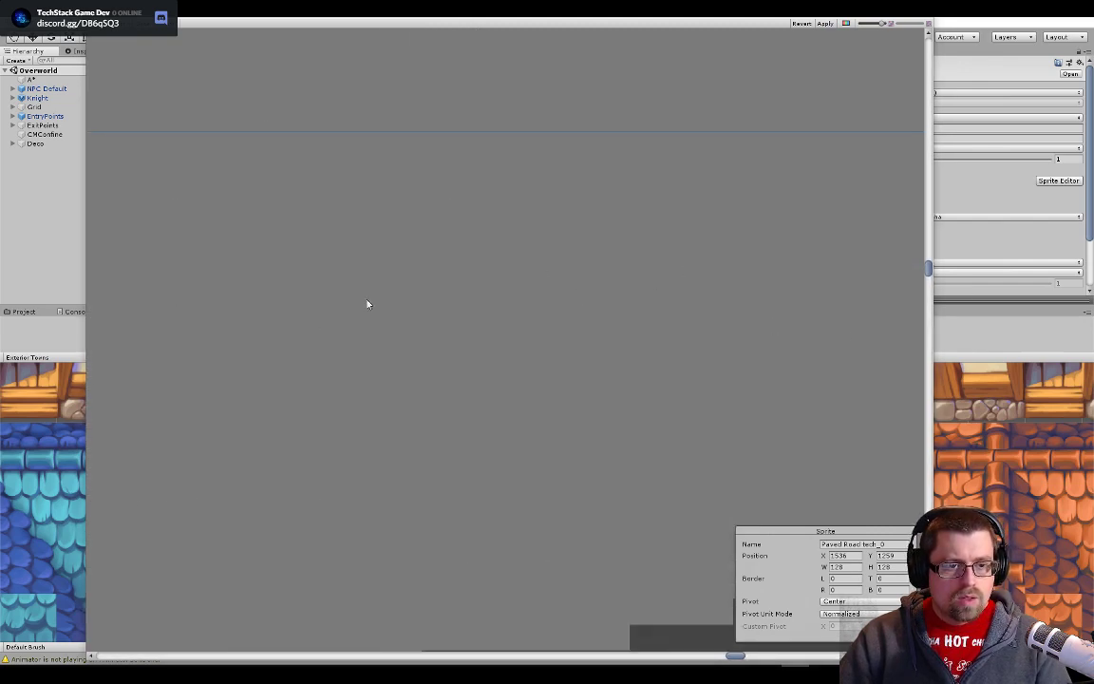
{"action": "left_click_drag", "start_coordinate": [849, 327], "coordinate": [617, 97]}
{"action": "left_click_drag", "start_coordinate": [733, 299], "coordinate": [744, 42]}
{"action": "left_click_drag", "start_coordinate": [757, 406], "coordinate": [747, 80]}
{"action": "left_click_drag", "start_coordinate": [797, 452], "coordinate": [784, 50]}
{"action": "left_click_drag", "start_coordinate": [749, 433], "coordinate": [754, 43]}
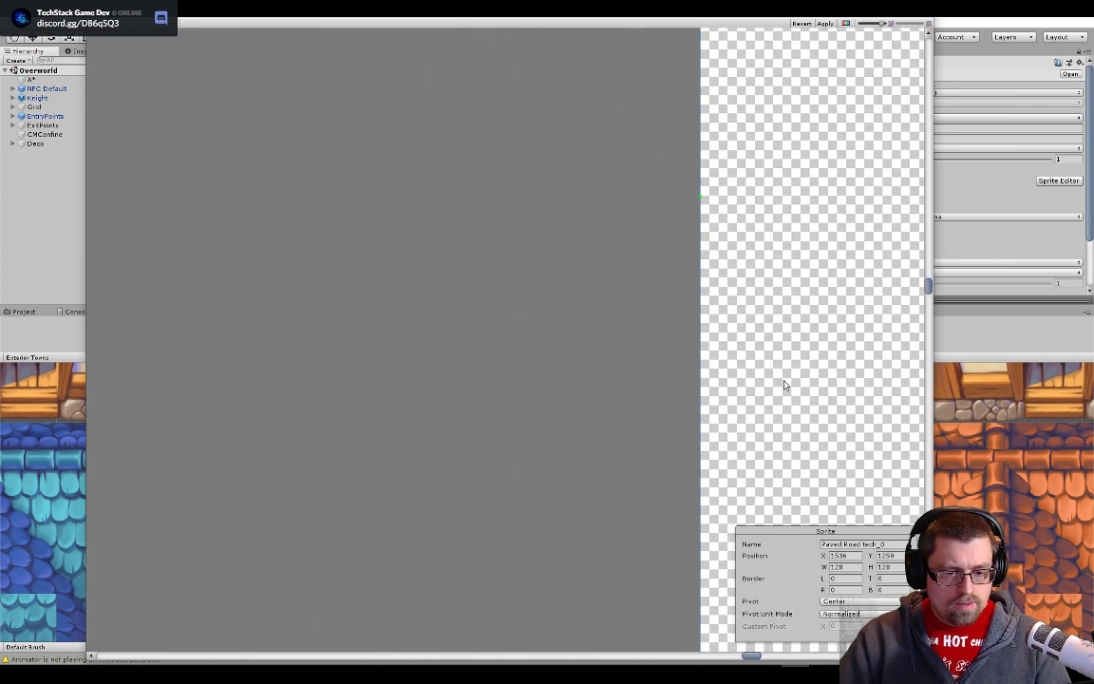
{"action": "left_click_drag", "start_coordinate": [801, 437], "coordinate": [794, 47]}
{"action": "left_click_drag", "start_coordinate": [762, 532], "coordinate": [783, 79]}
{"action": "left_click_drag", "start_coordinate": [765, 427], "coordinate": [774, 68]}
{"action": "left_click_drag", "start_coordinate": [773, 347], "coordinate": [815, 48]}
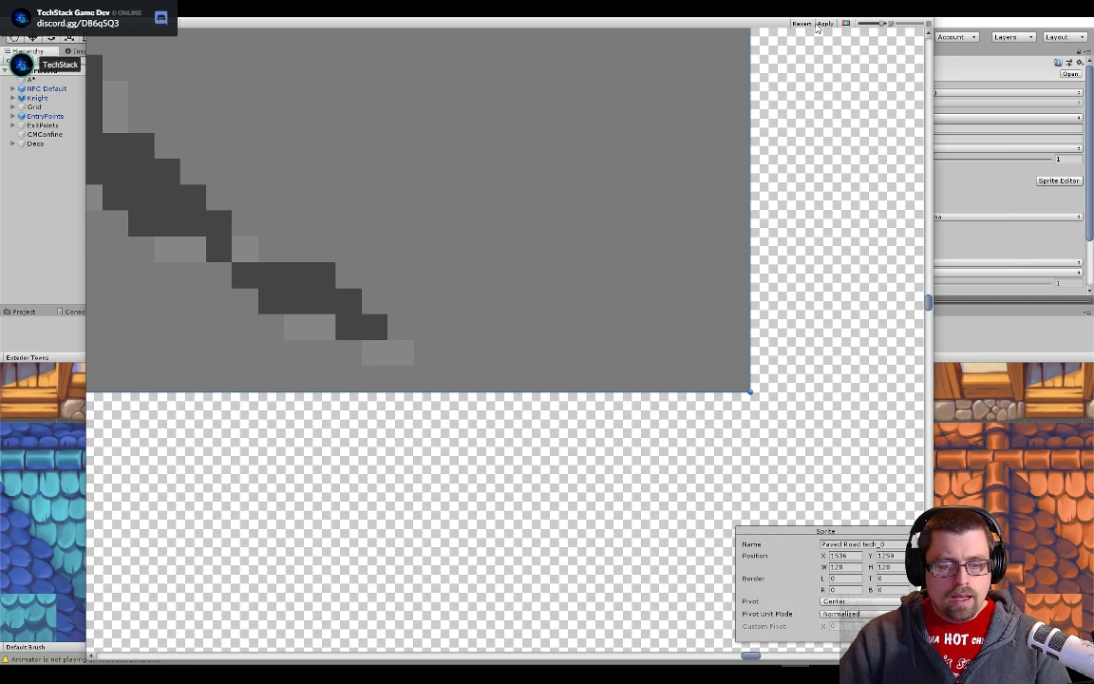
- Apply the new sprite slice, close the Sprite Editor and return to the scene view
{"action": "left_click", "coordinate": [853, 545]}
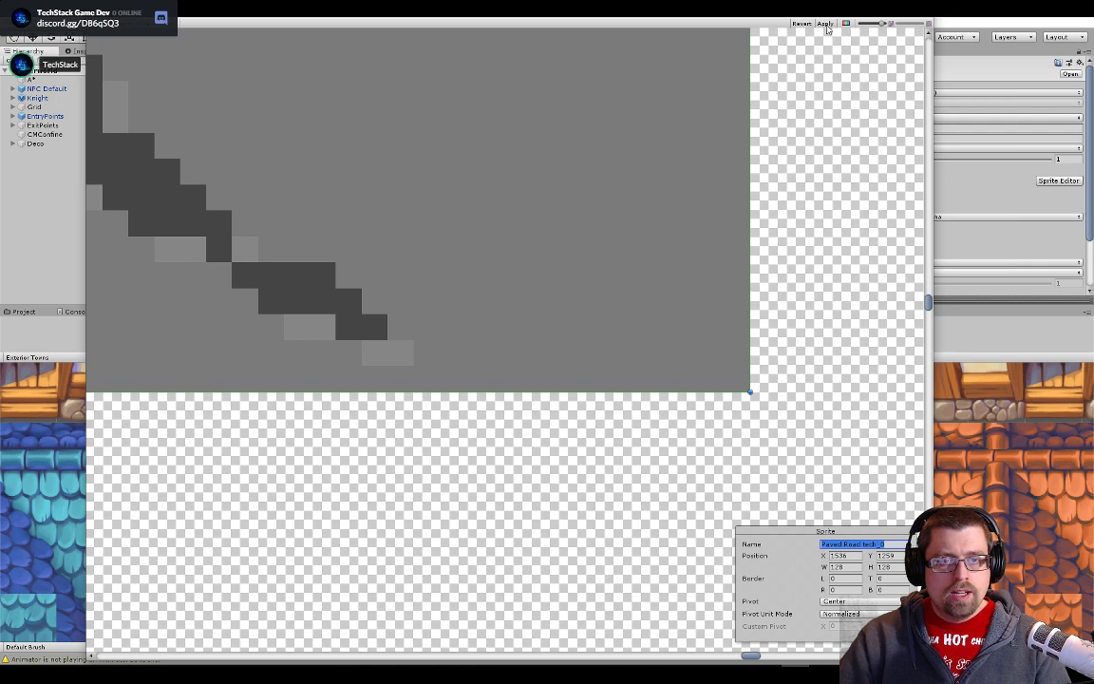
{"action": "left_click", "coordinate": [836, 102]}
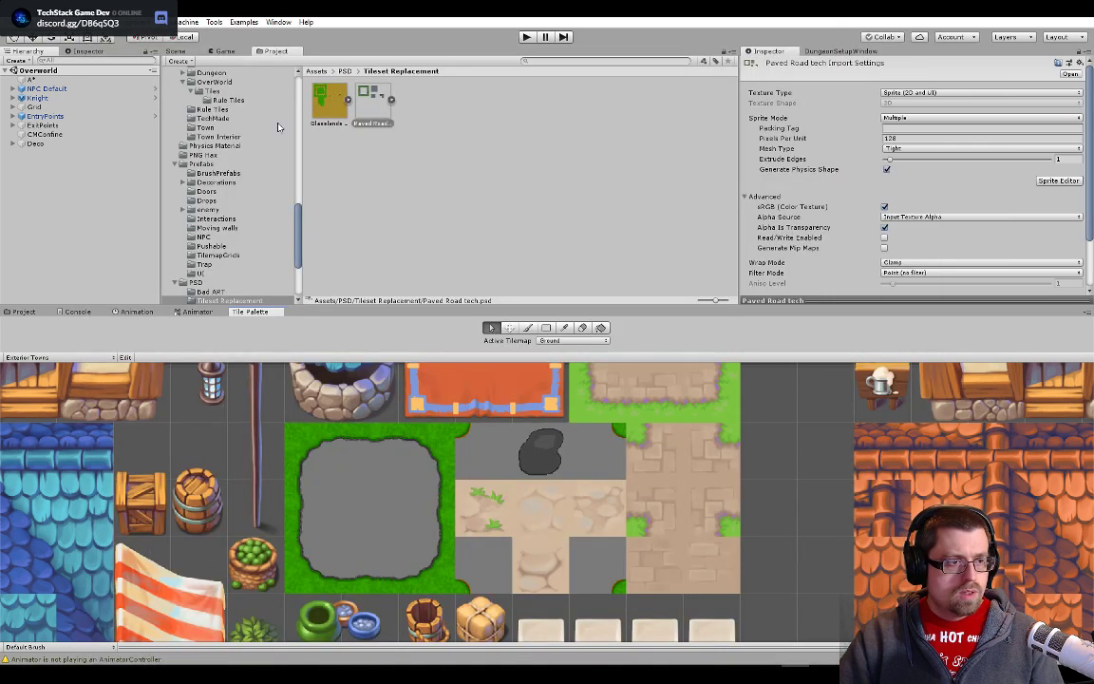
{"action": "left_click", "coordinate": [174, 51]}
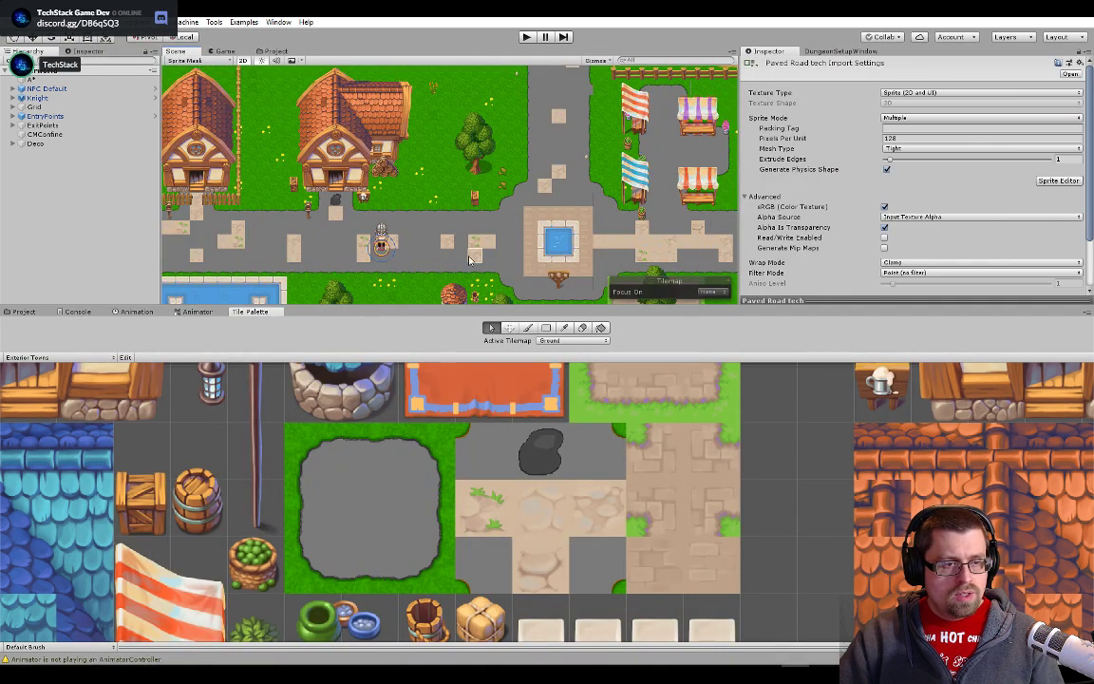
- Select the cracked stone tile in the road and replace its sprite with Paved Road tech_0 from the Paved Road tech sheet
{"action": "scroll", "coordinate": [467, 237], "scroll_direction": "up", "scroll_amount": 5}
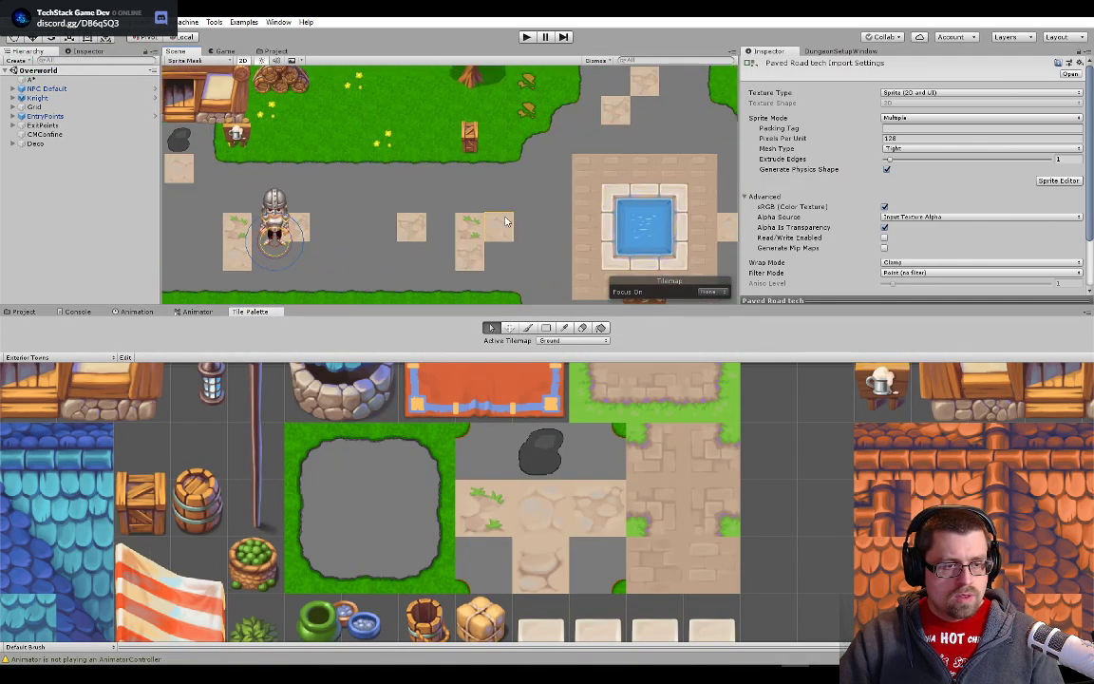
{"action": "left_click", "coordinate": [499, 227]}
{"action": "double_click", "coordinate": [966, 107]}
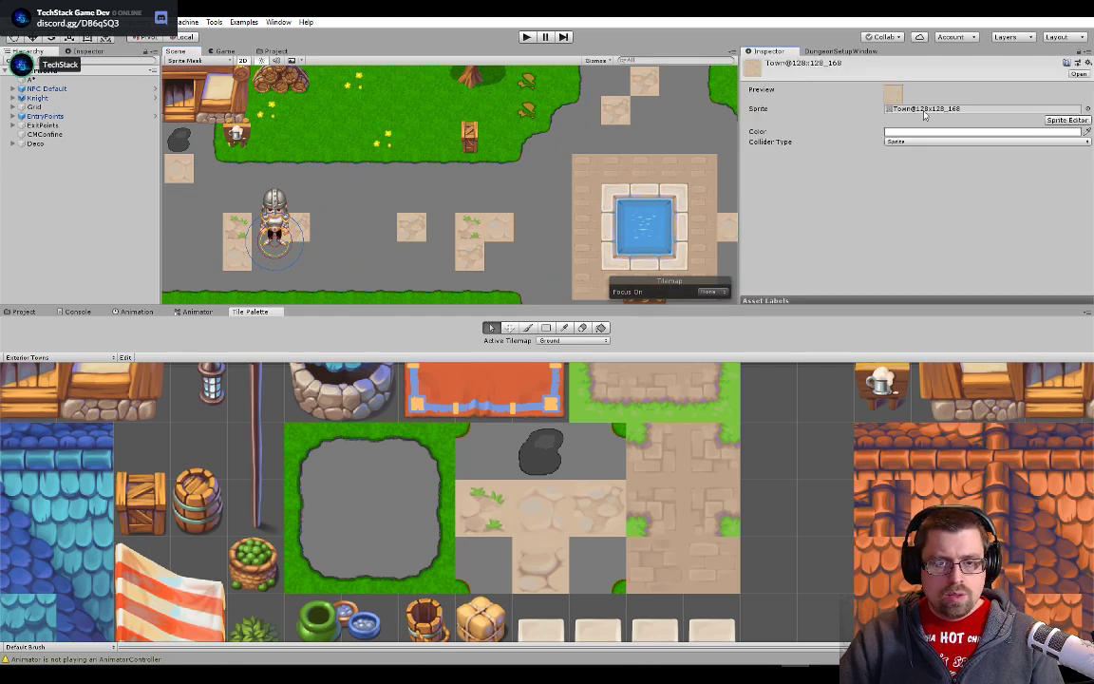
{"action": "left_click", "coordinate": [284, 53]}
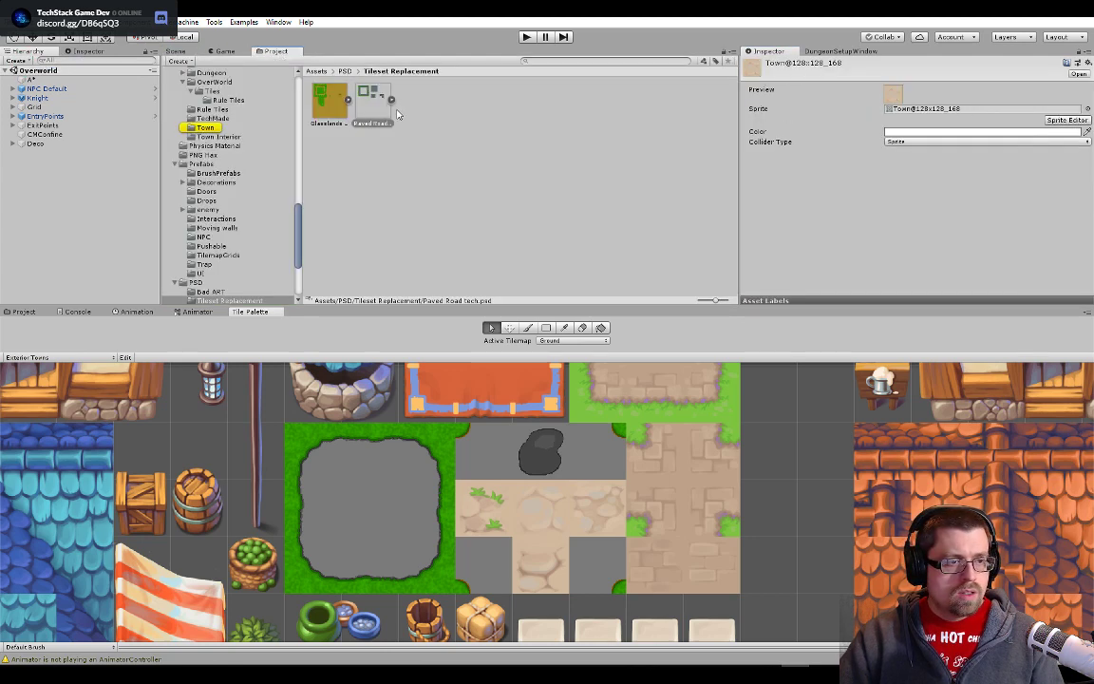
{"action": "left_click", "coordinate": [390, 99]}
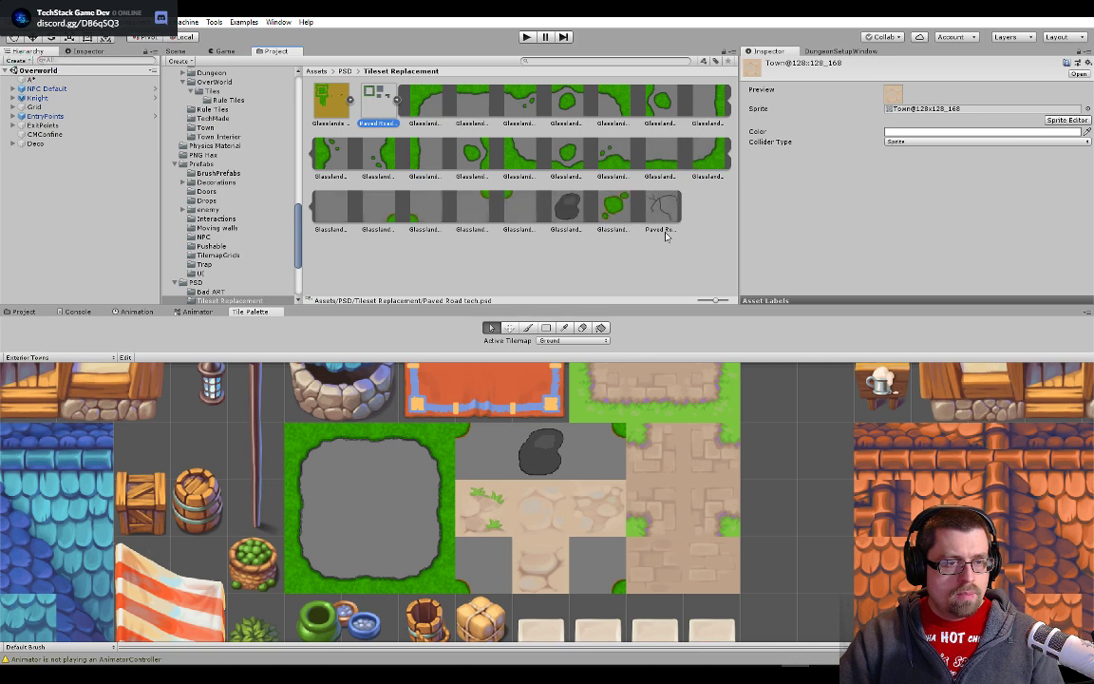
{"action": "left_click_drag", "start_coordinate": [665, 215], "coordinate": [938, 112]}
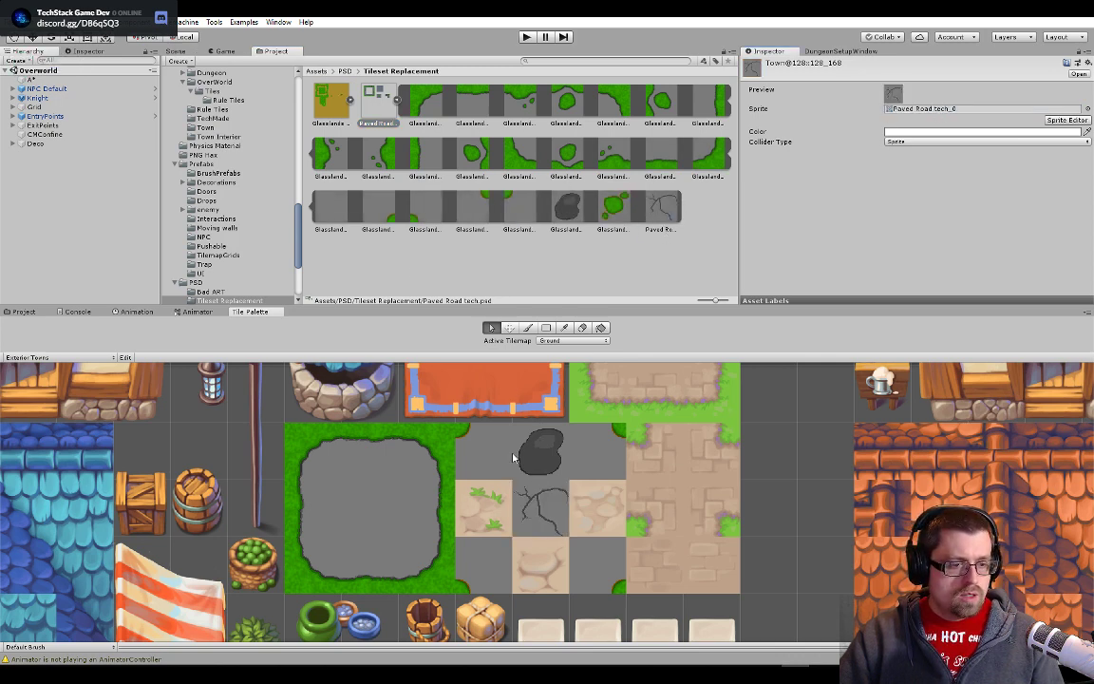
- Examine the new crack tiles on the vertical road in the scene view, close up and from a distance, to judge how they blend in
{"action": "left_click", "coordinate": [172, 51]}
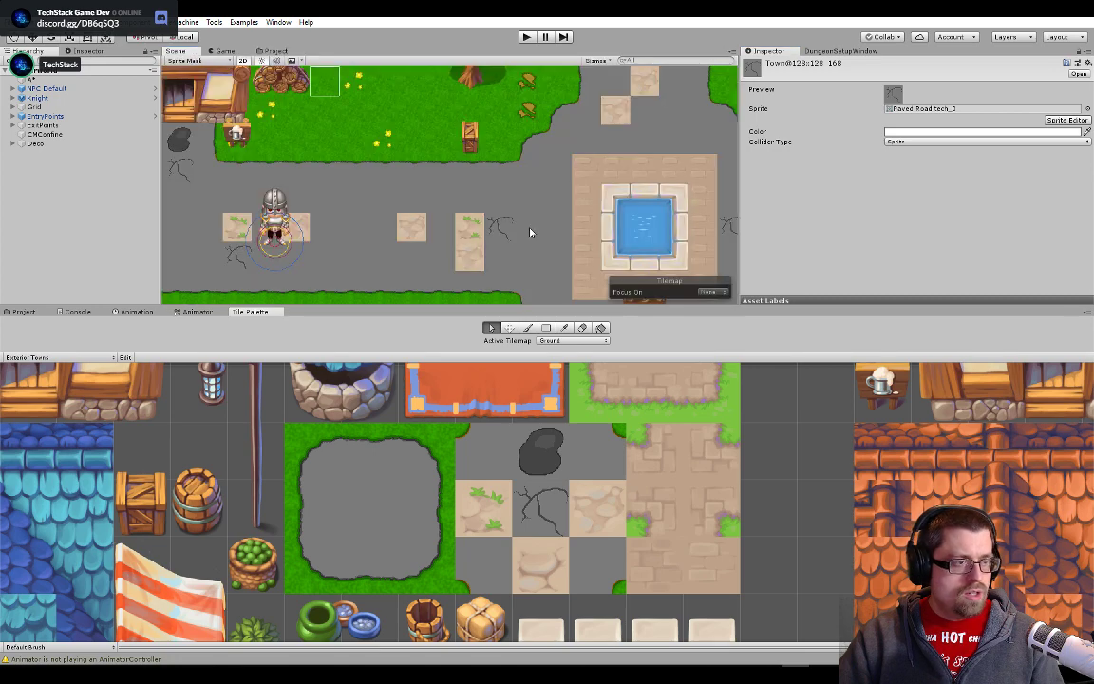
{"action": "scroll", "coordinate": [527, 228], "scroll_direction": "down", "scroll_amount": 8}
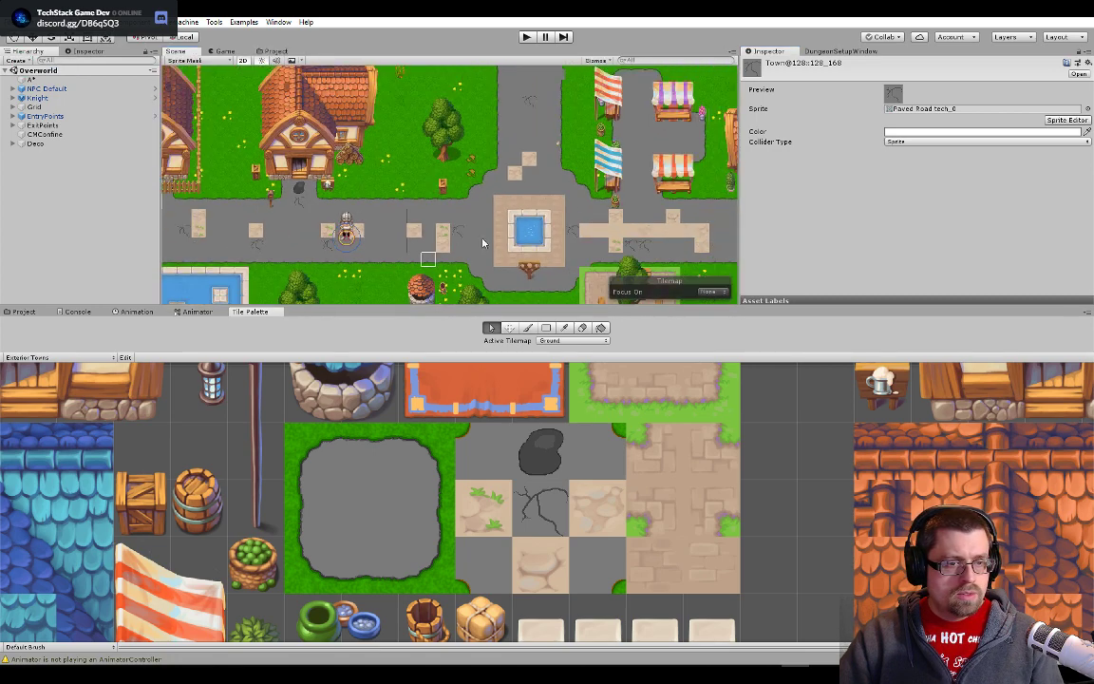
{"action": "scroll", "coordinate": [422, 237], "scroll_direction": "up", "scroll_amount": 8}
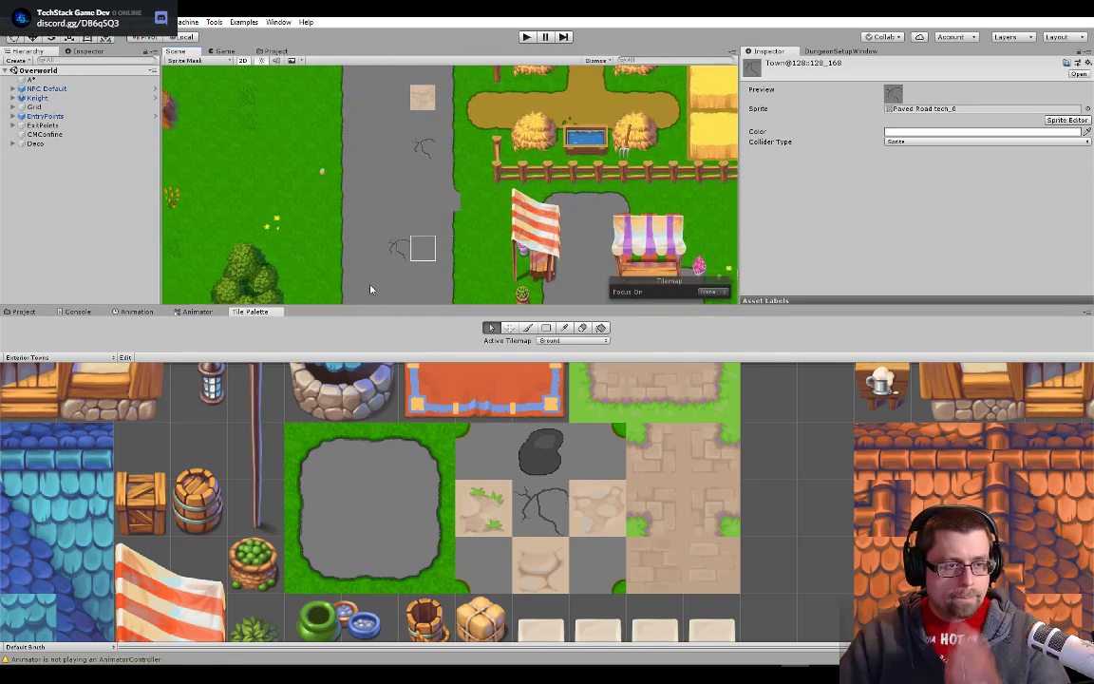
{"action": "scroll", "coordinate": [462, 245], "scroll_direction": "up", "scroll_amount": 4}
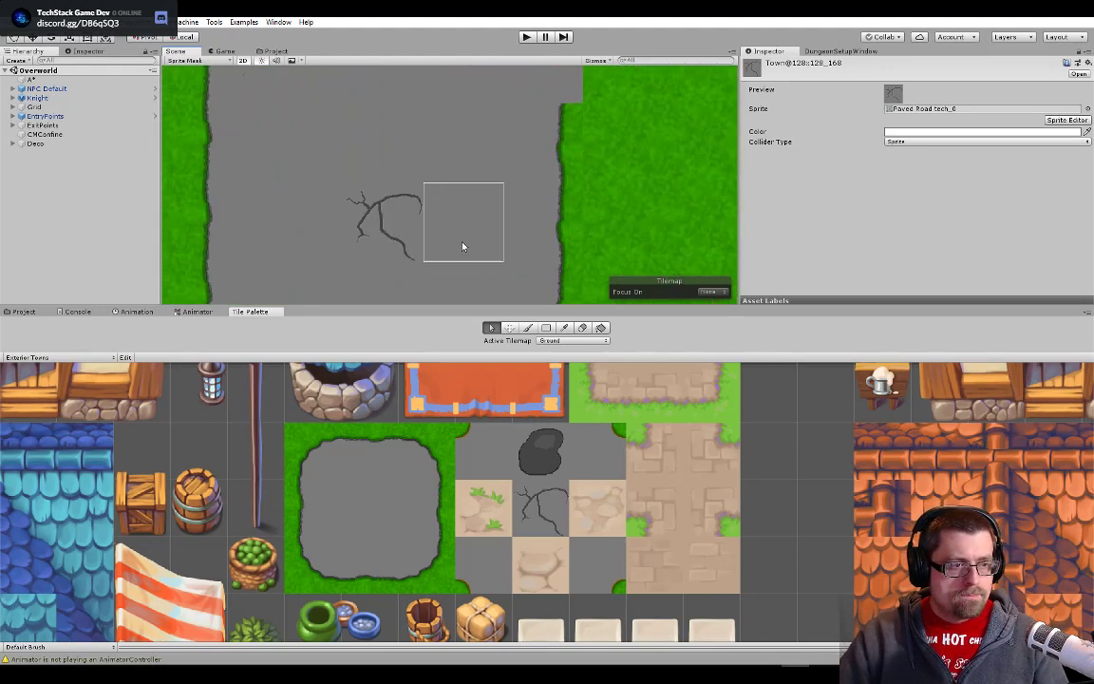
{"action": "scroll", "coordinate": [462, 246], "scroll_direction": "down", "scroll_amount": 2}
{"action": "scroll", "coordinate": [356, 244], "scroll_direction": "up", "scroll_amount": 4}
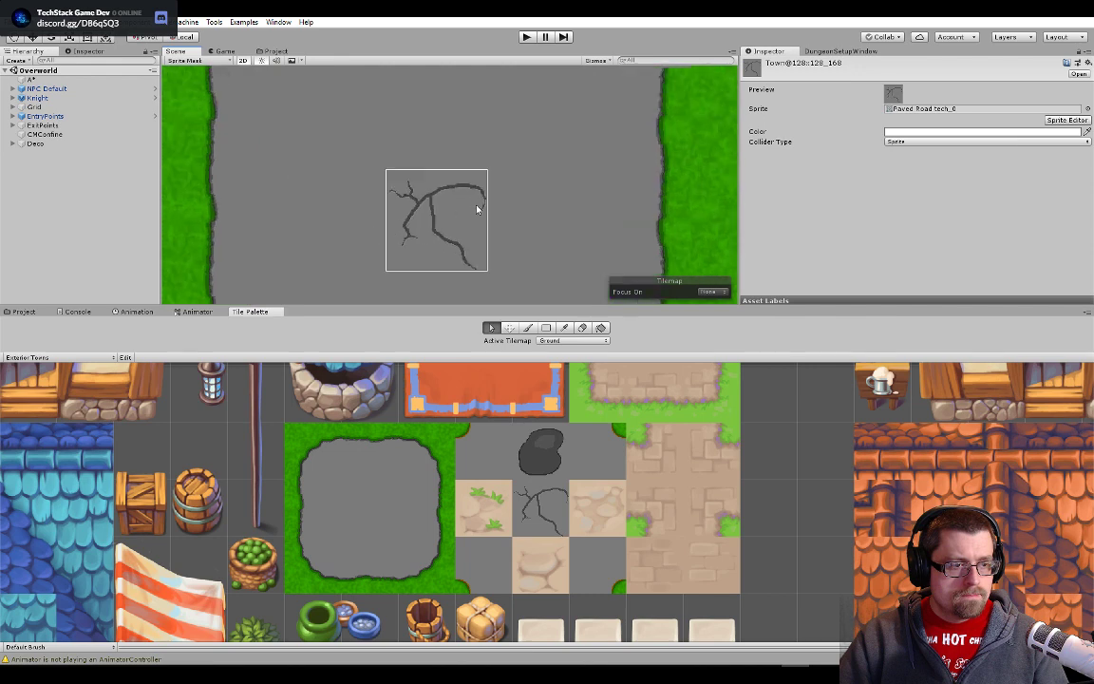
{"action": "scroll", "coordinate": [477, 210], "scroll_direction": "up", "scroll_amount": 3}
{"action": "left_click_drag", "start_coordinate": [477, 209], "coordinate": [520, 61]}
{"action": "left_click_drag", "start_coordinate": [555, 125], "coordinate": [522, 253]}
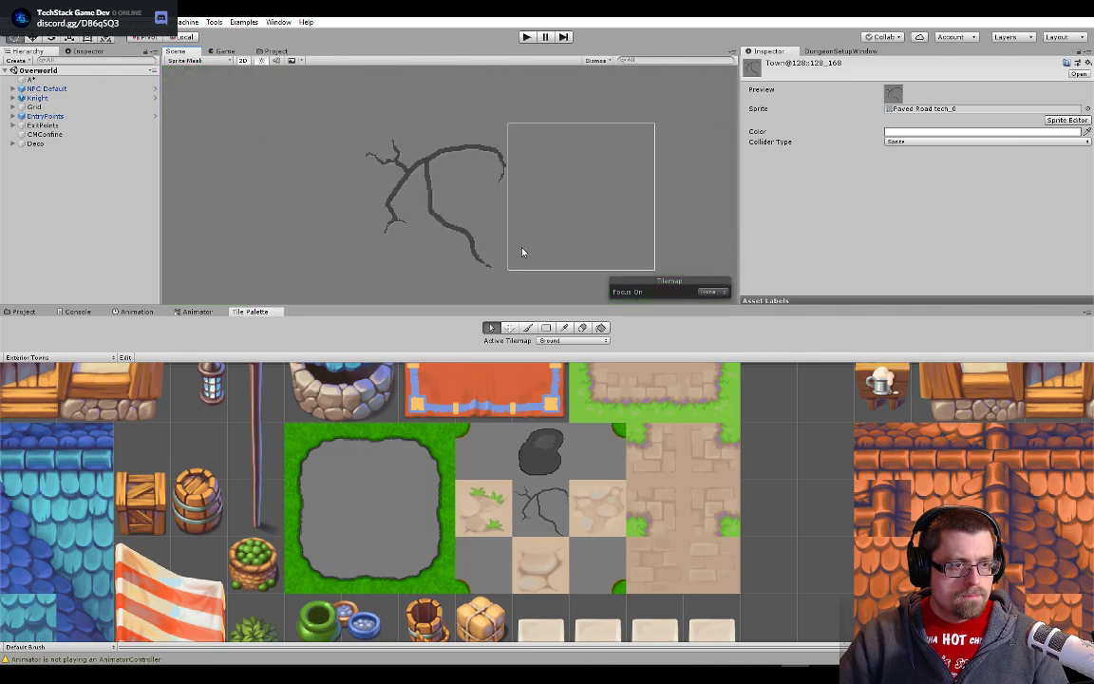
{"action": "scroll", "coordinate": [522, 252], "scroll_direction": "down", "scroll_amount": 8}
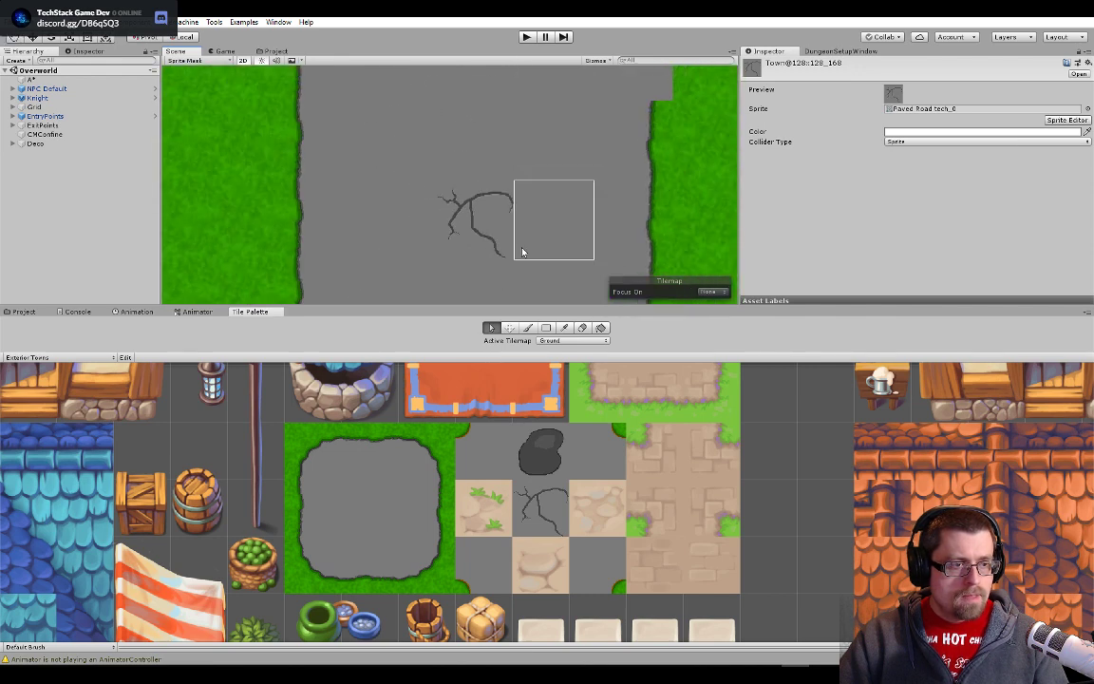
{"action": "scroll", "coordinate": [541, 245], "scroll_direction": "down", "scroll_amount": 2}
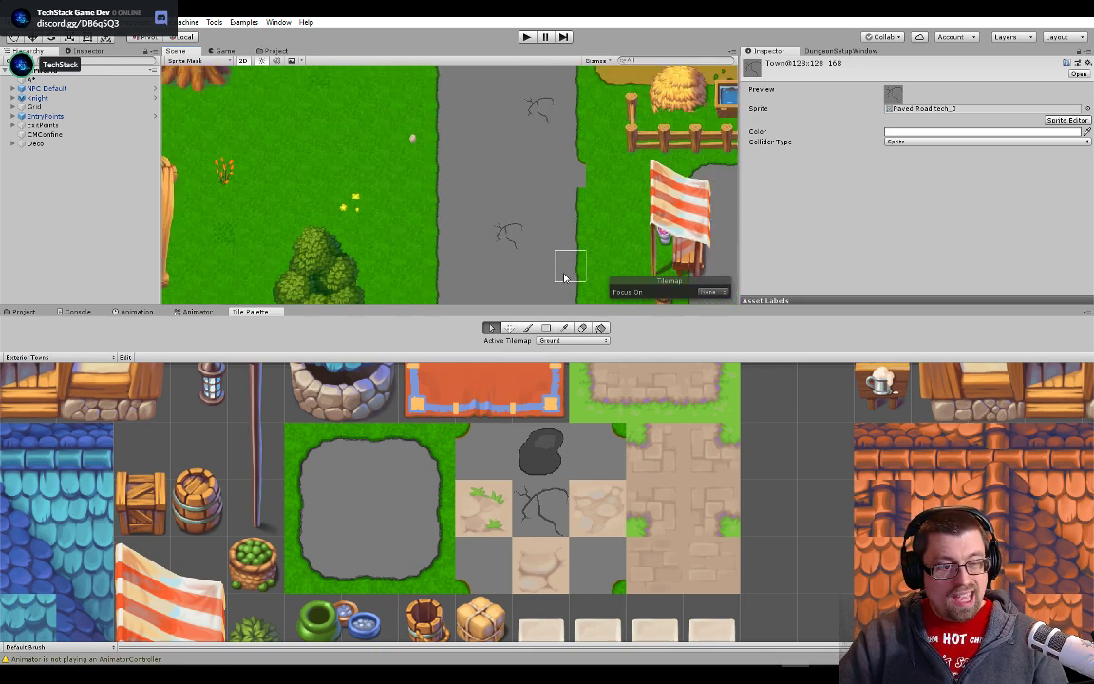
- Survey the main road from the fountain to the houses and pond, looking for old beige stone tiles that still need replacing
{"action": "left_click_drag", "start_coordinate": [548, 252], "coordinate": [614, 125]}
{"action": "scroll", "coordinate": [616, 125], "scroll_direction": "down", "scroll_amount": 2}
{"action": "left_click_drag", "start_coordinate": [560, 264], "coordinate": [628, 135]}
{"action": "scroll", "coordinate": [629, 135], "scroll_direction": "down", "scroll_amount": 5}
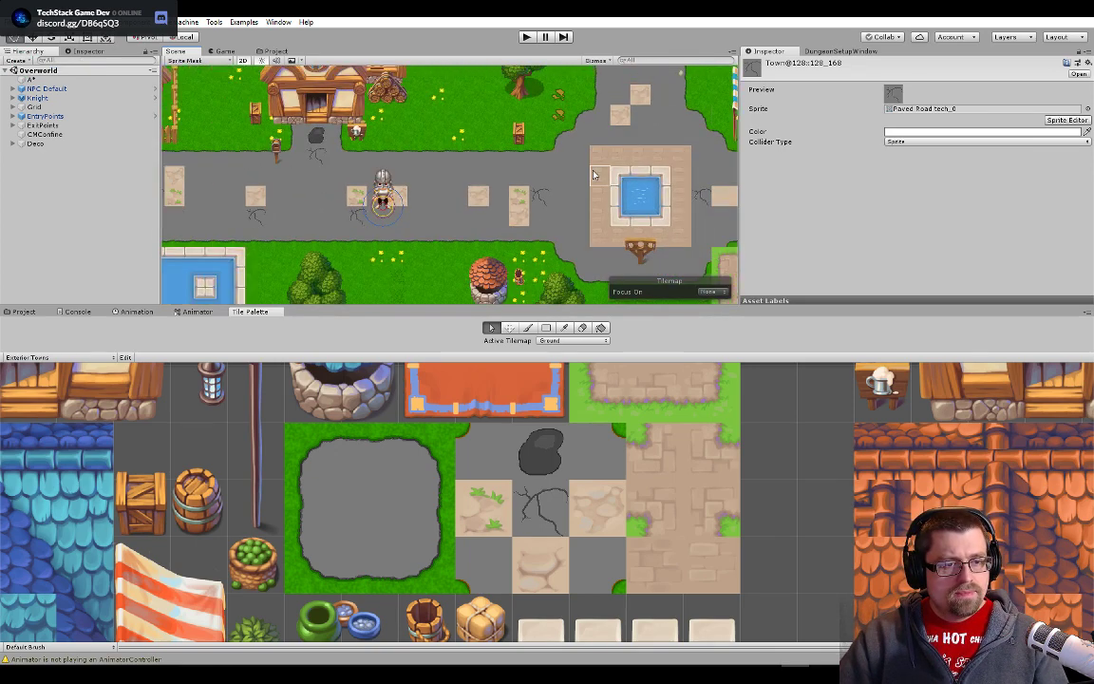
{"action": "left_click_drag", "start_coordinate": [594, 174], "coordinate": [635, 184]}
{"action": "left_click_drag", "start_coordinate": [424, 205], "coordinate": [571, 216]}
{"action": "left_click_drag", "start_coordinate": [250, 251], "coordinate": [420, 222]}
{"action": "scroll", "coordinate": [501, 214], "scroll_direction": "up", "scroll_amount": 1}
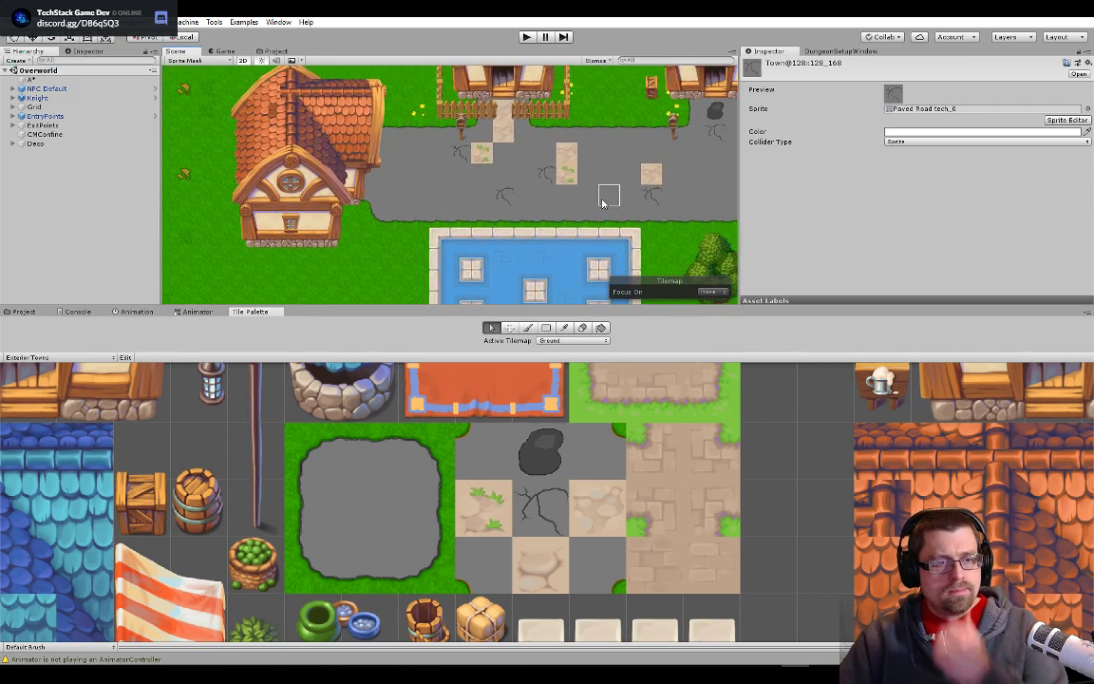
{"action": "scroll", "coordinate": [605, 197], "scroll_direction": "up", "scroll_amount": 5}
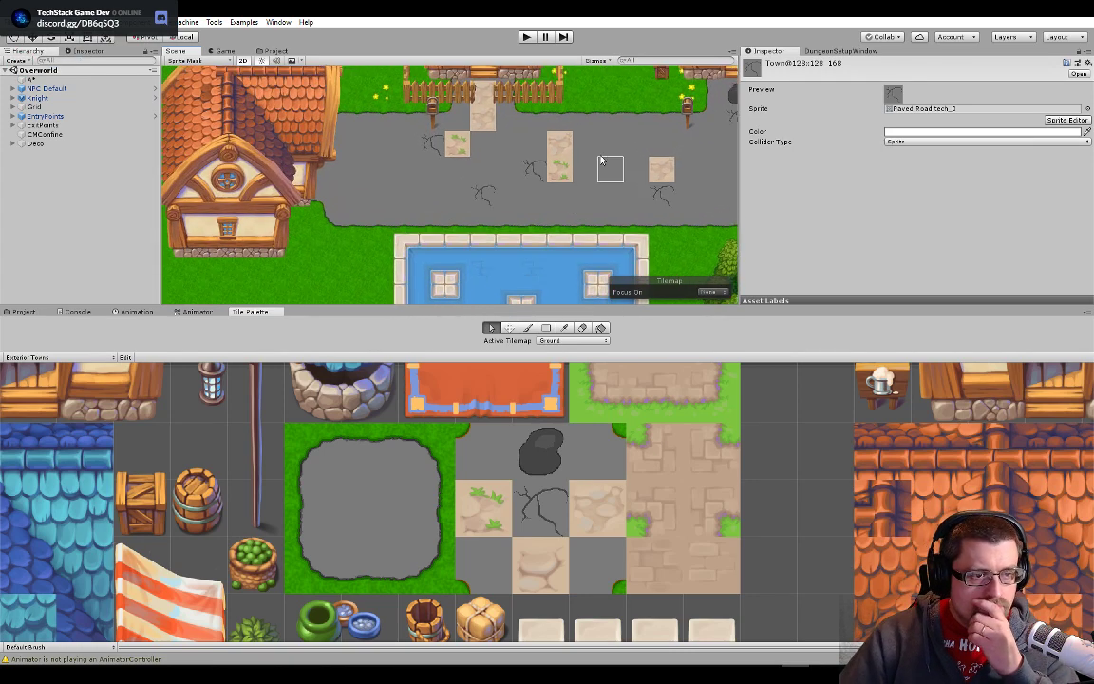
{"action": "left_click_drag", "start_coordinate": [599, 173], "coordinate": [531, 193]}
{"action": "scroll", "coordinate": [618, 207], "scroll_direction": "up", "scroll_amount": 1}
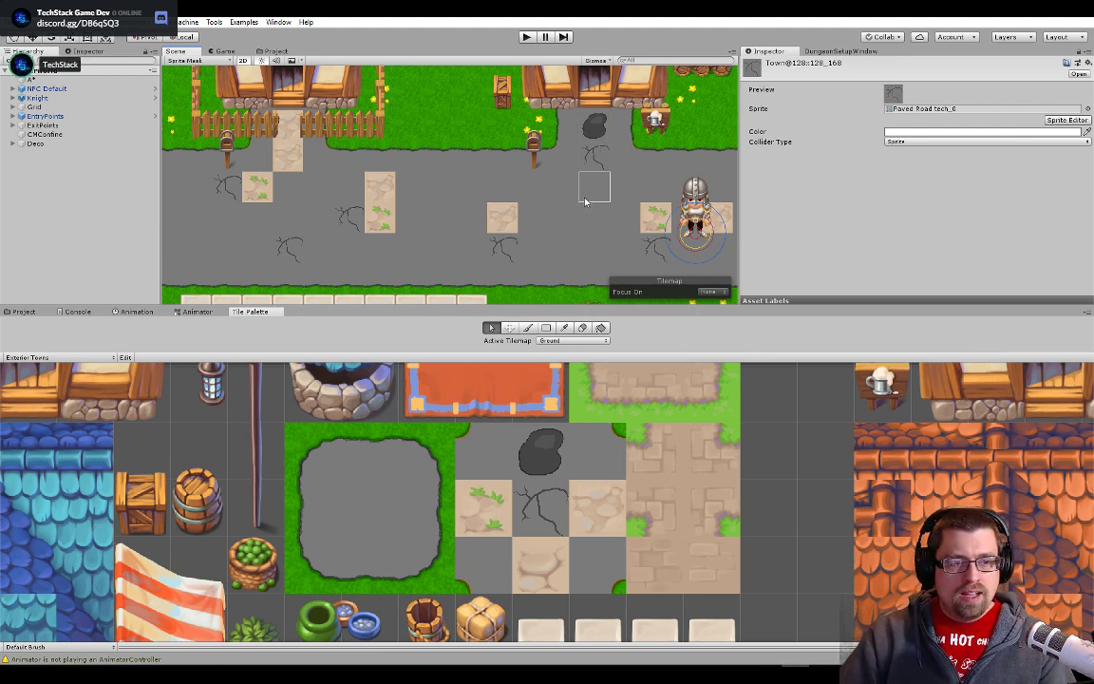
{"action": "left_click_drag", "start_coordinate": [585, 202], "coordinate": [538, 249]}
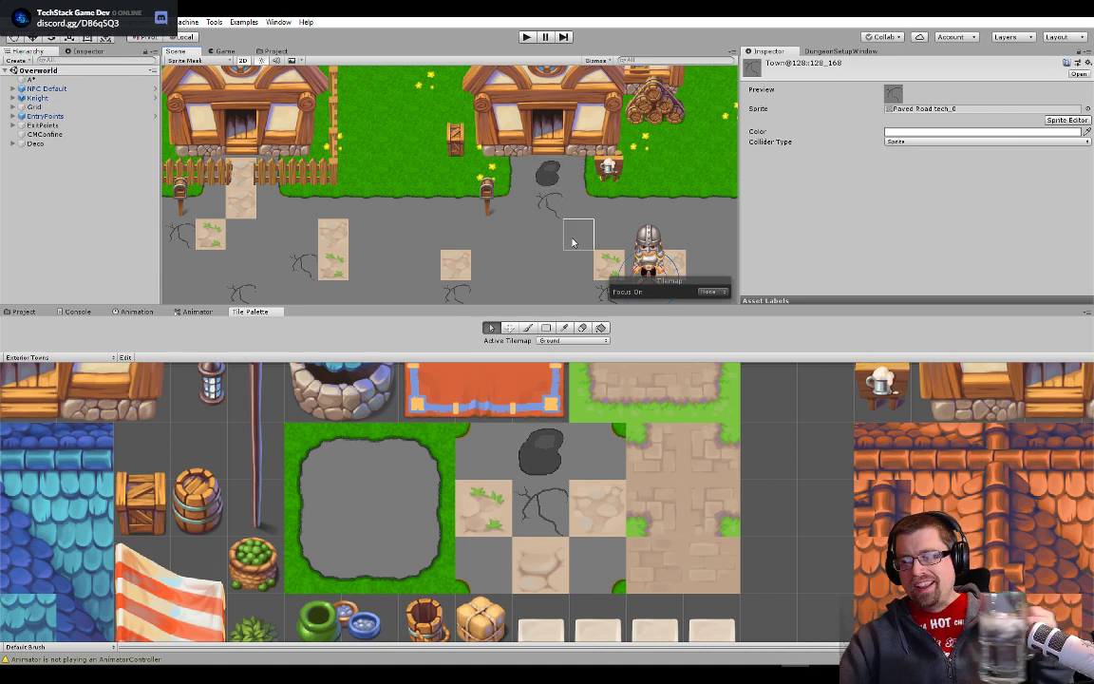
{"action": "left_click_drag", "start_coordinate": [499, 267], "coordinate": [547, 176]}
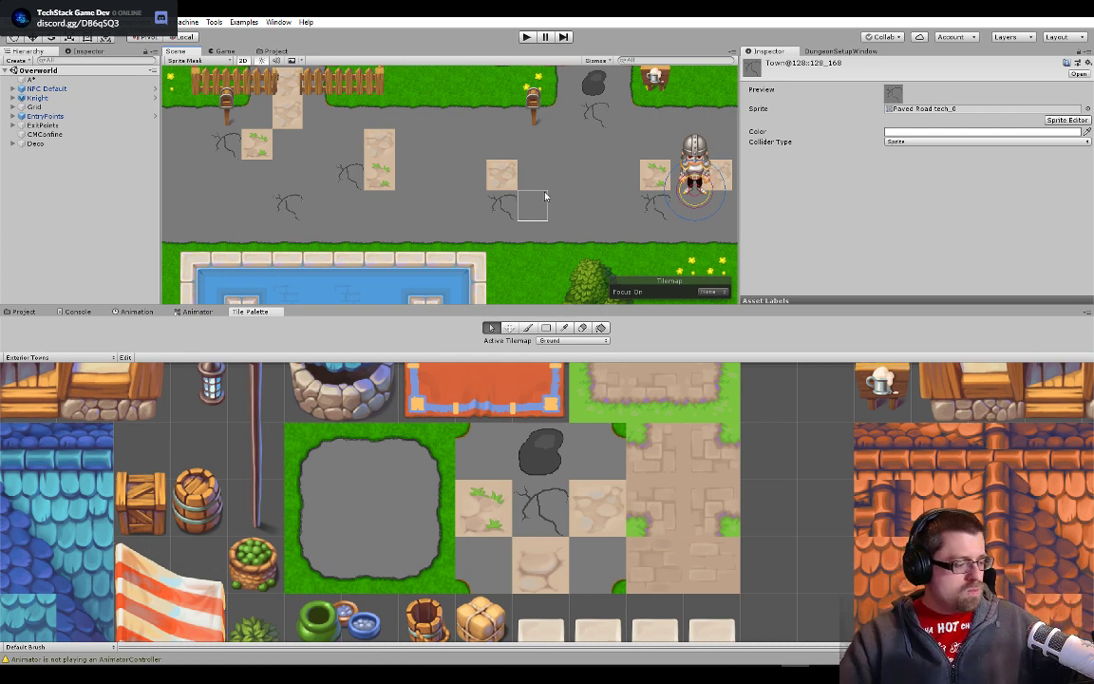
{"action": "scroll", "coordinate": [546, 197], "scroll_direction": "up", "scroll_amount": 3}
{"action": "scroll", "coordinate": [500, 162], "scroll_direction": "up", "scroll_amount": 2}
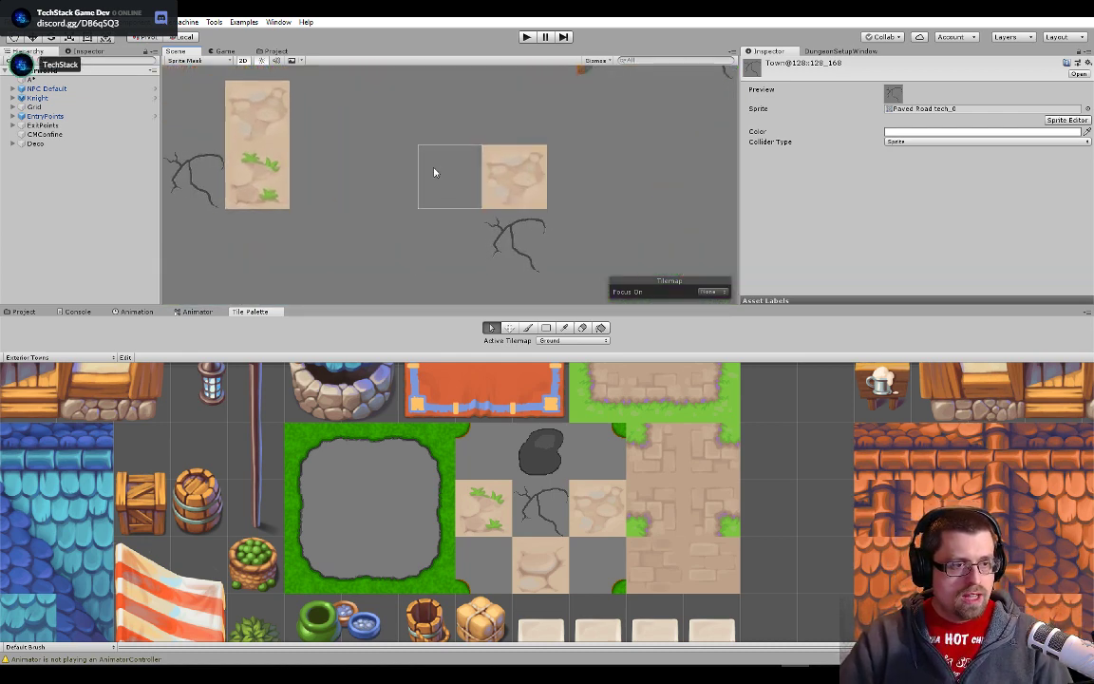
- Inspect the beige pebbled stone tile on the road close up and select the matching tile beside the crack in the Exterior Towns palette
{"action": "key", "text": "alt+Tab"}
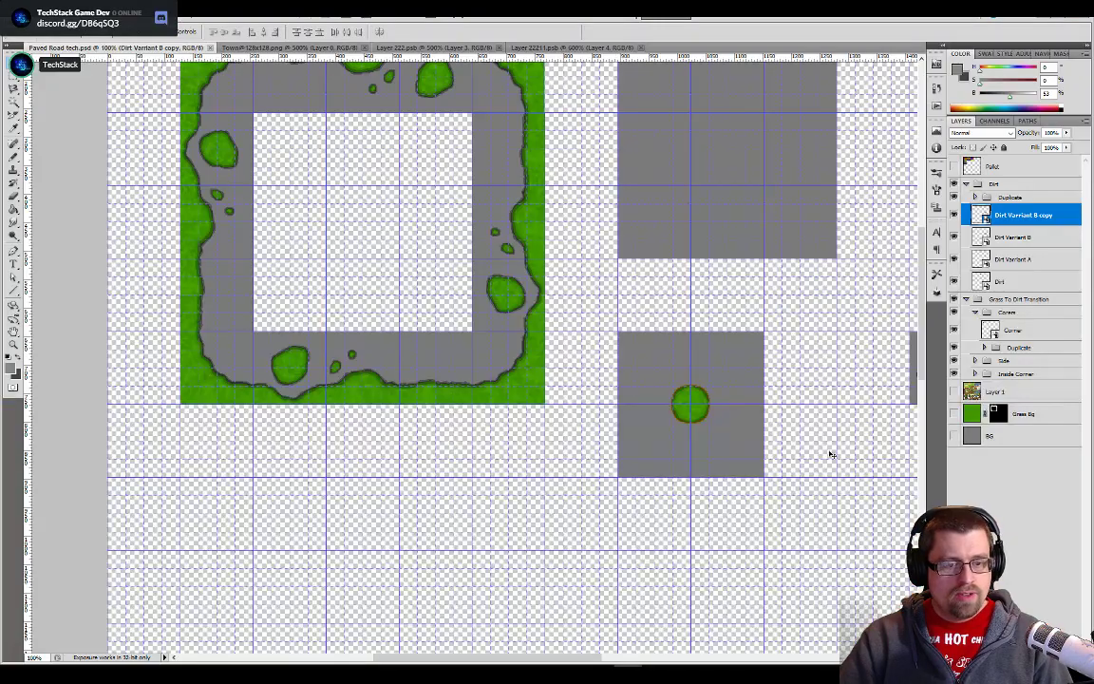
{"action": "key", "text": "alt+Tab"}
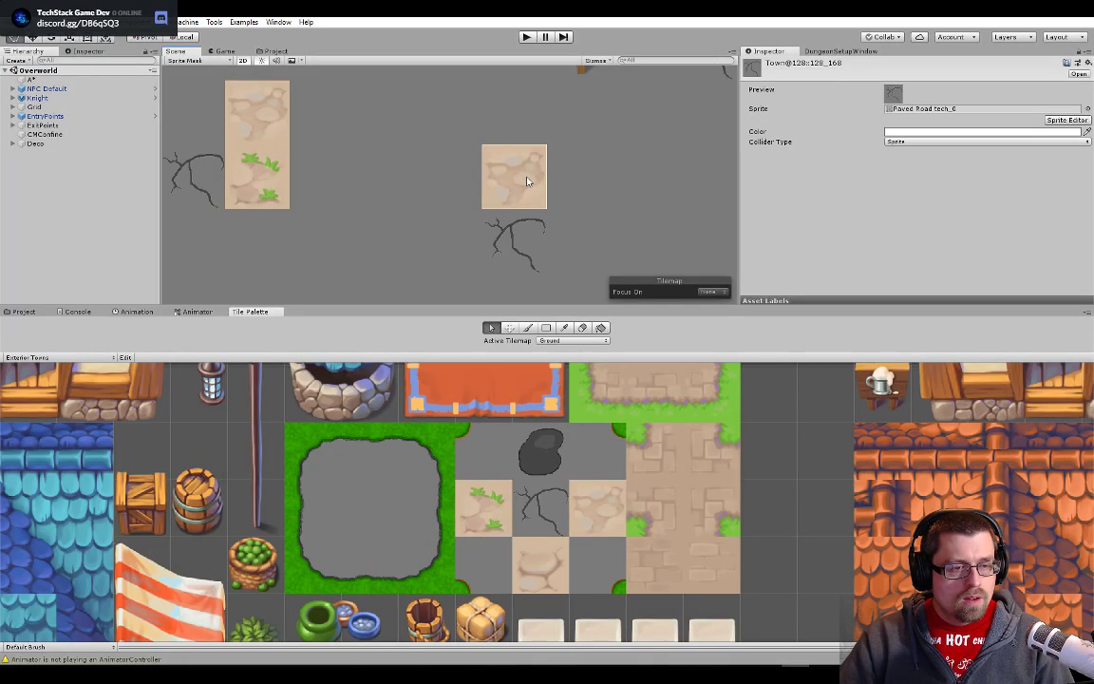
{"action": "scroll", "coordinate": [529, 180], "scroll_direction": "up", "scroll_amount": 4}
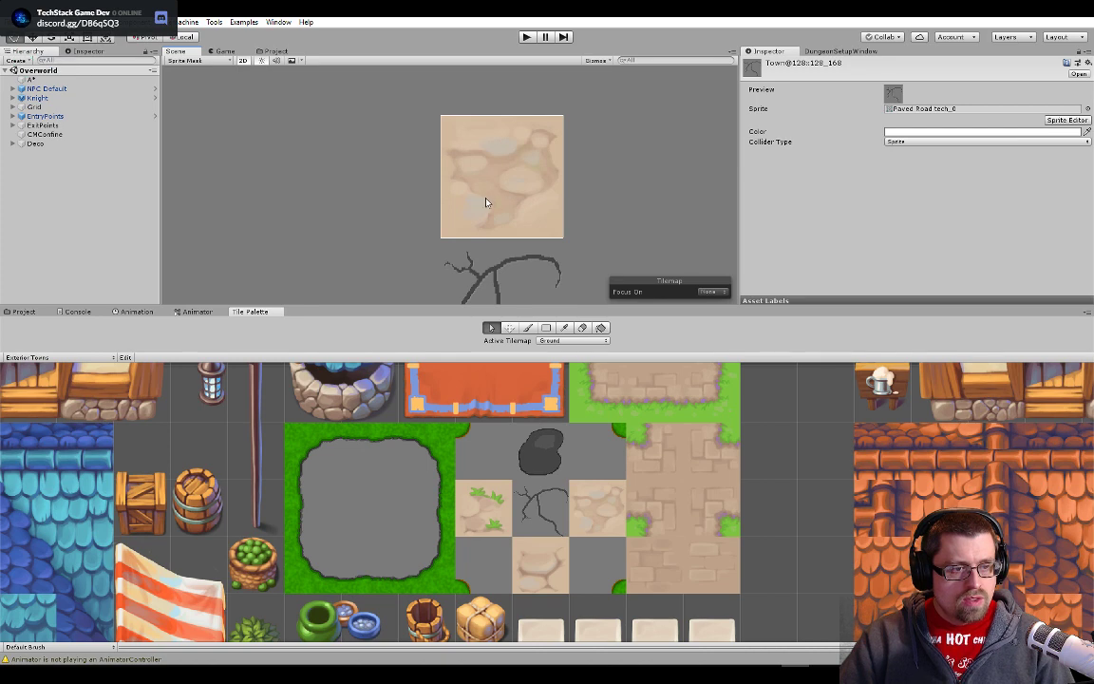
{"action": "left_click", "coordinate": [606, 500]}
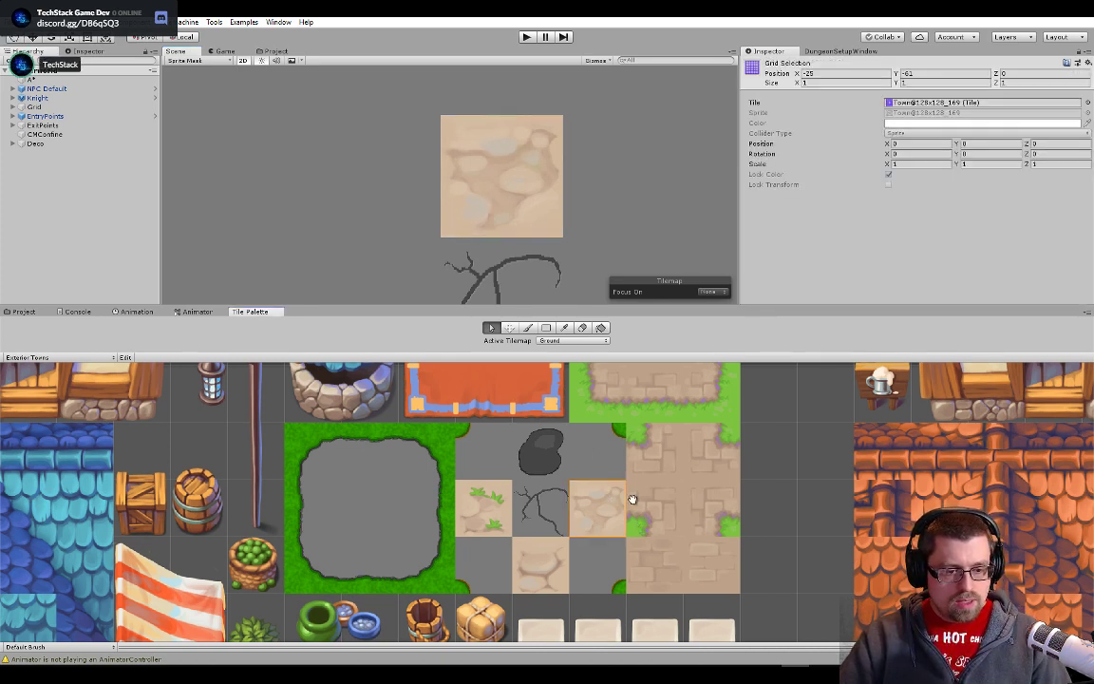
{"action": "left_click_drag", "start_coordinate": [633, 499], "coordinate": [561, 405]}
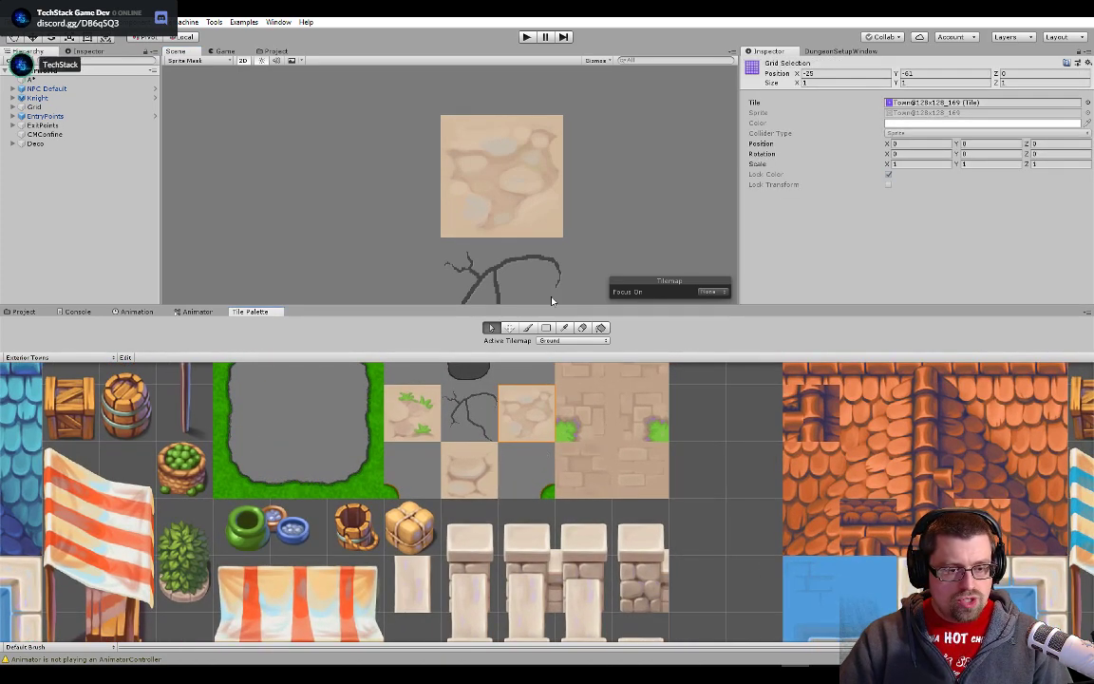
{"action": "scroll", "coordinate": [560, 228], "scroll_direction": "down", "scroll_amount": 2}
{"action": "scroll", "coordinate": [536, 206], "scroll_direction": "down", "scroll_amount": 1}
{"action": "left_click_drag", "start_coordinate": [537, 206], "coordinate": [418, 158]}
- Switch to Photoshop and rename the crack tile's layer in the Paved Road tech document to "Dirt Varriant C"
{"action": "key", "text": "alt+Tab"}
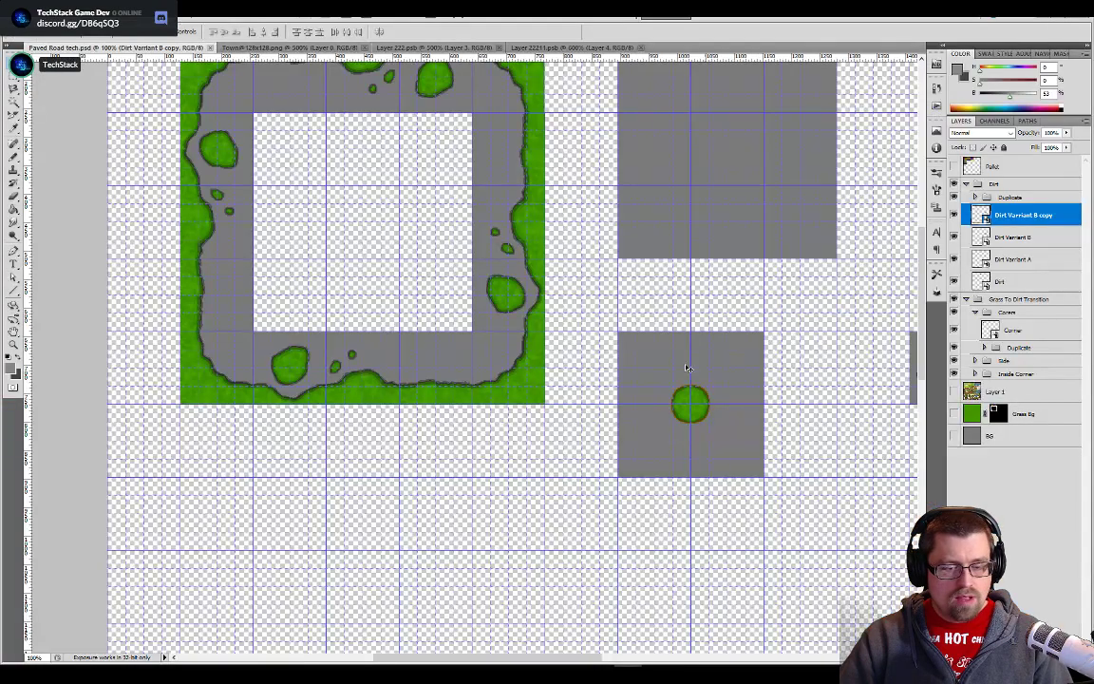
{"action": "left_click_drag", "start_coordinate": [806, 342], "coordinate": [380, 342]}
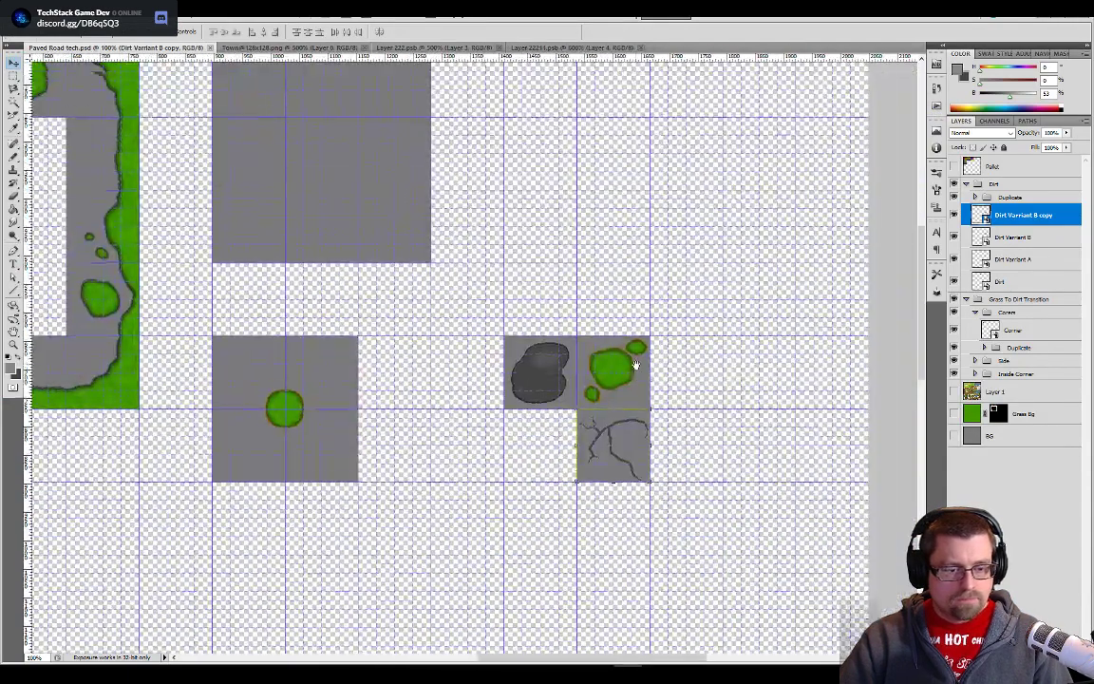
{"action": "left_click_drag", "start_coordinate": [599, 451], "coordinate": [538, 466]}
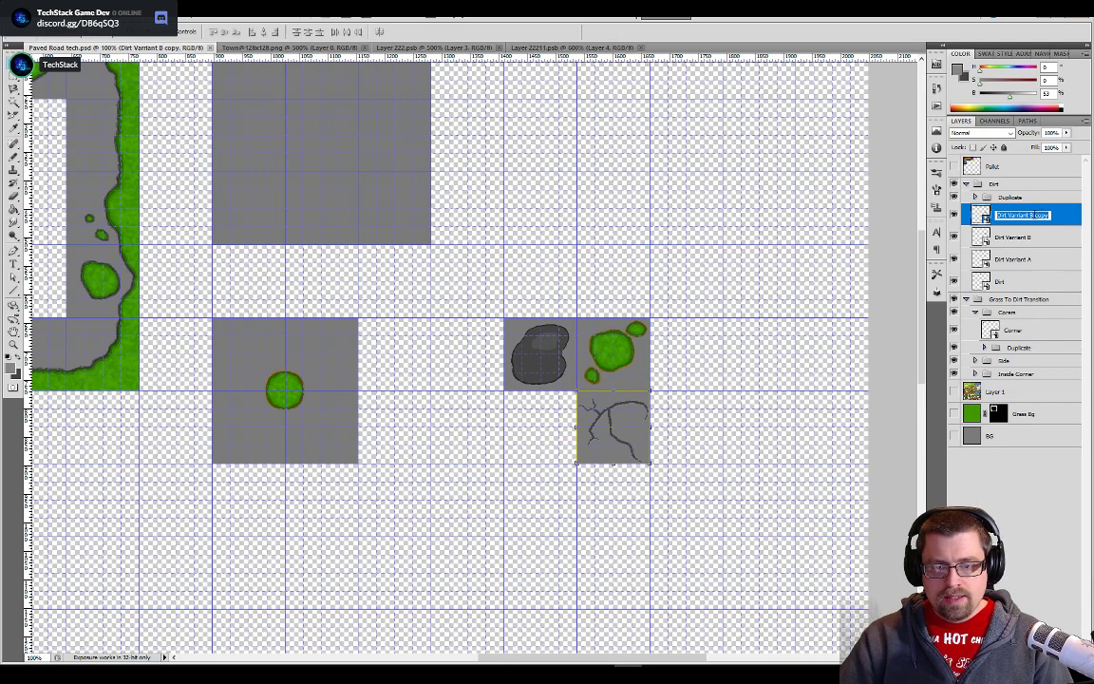
{"action": "left_click", "coordinate": [1031, 216]}
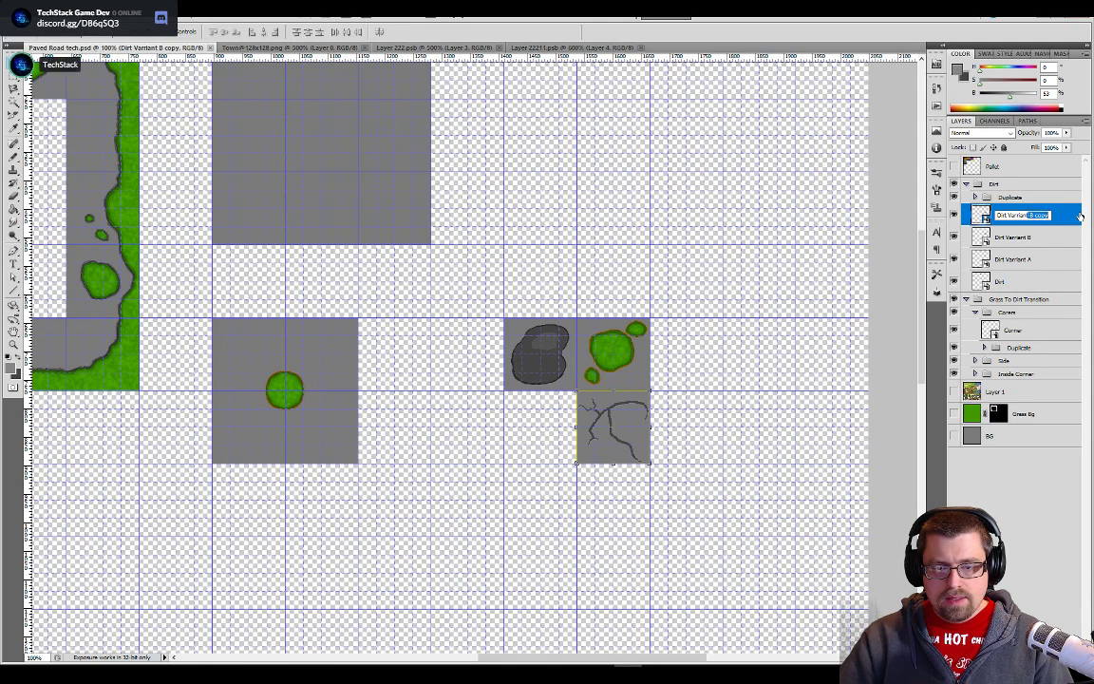
{"action": "type", "text": "C"}
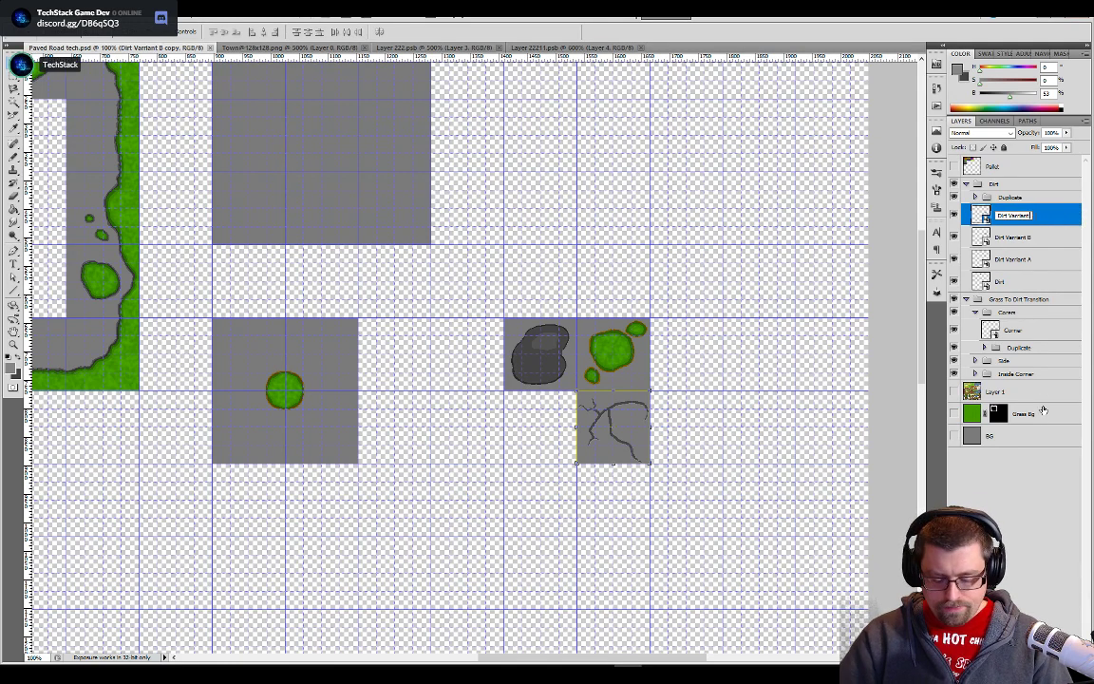
{"action": "type", "text": "CC"}
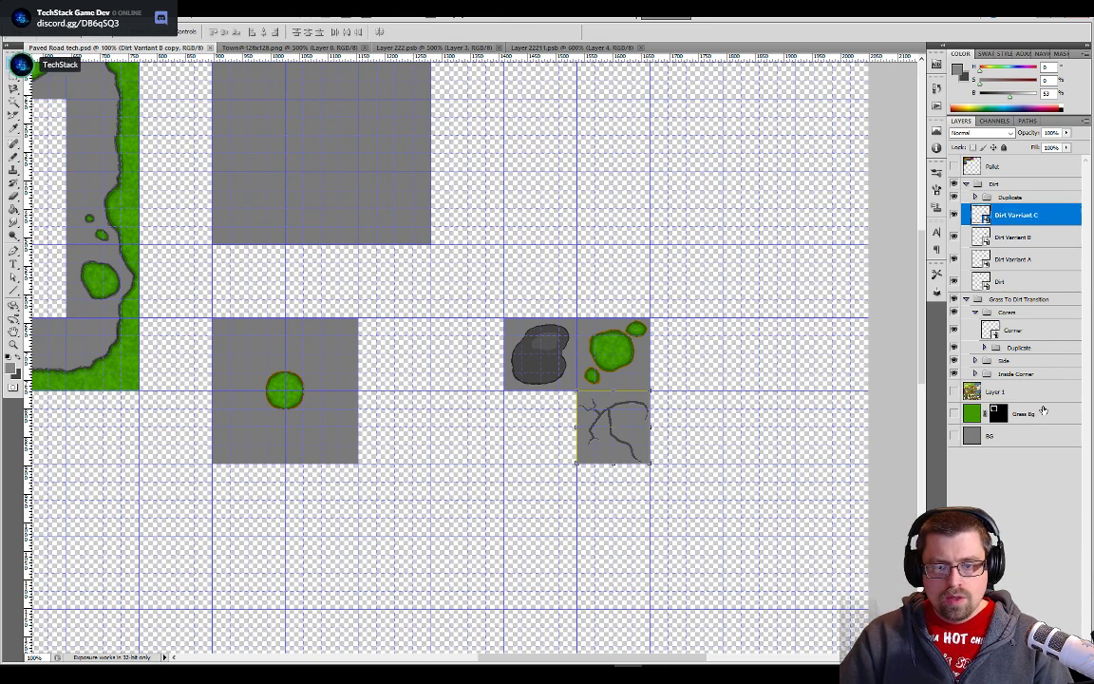
{"action": "key", "text": "Return"}
- Create a new smart object via copy from Dirt Varriant C and name it "Dirt Varriant D"
{"action": "right_click", "coordinate": [1000, 221]}
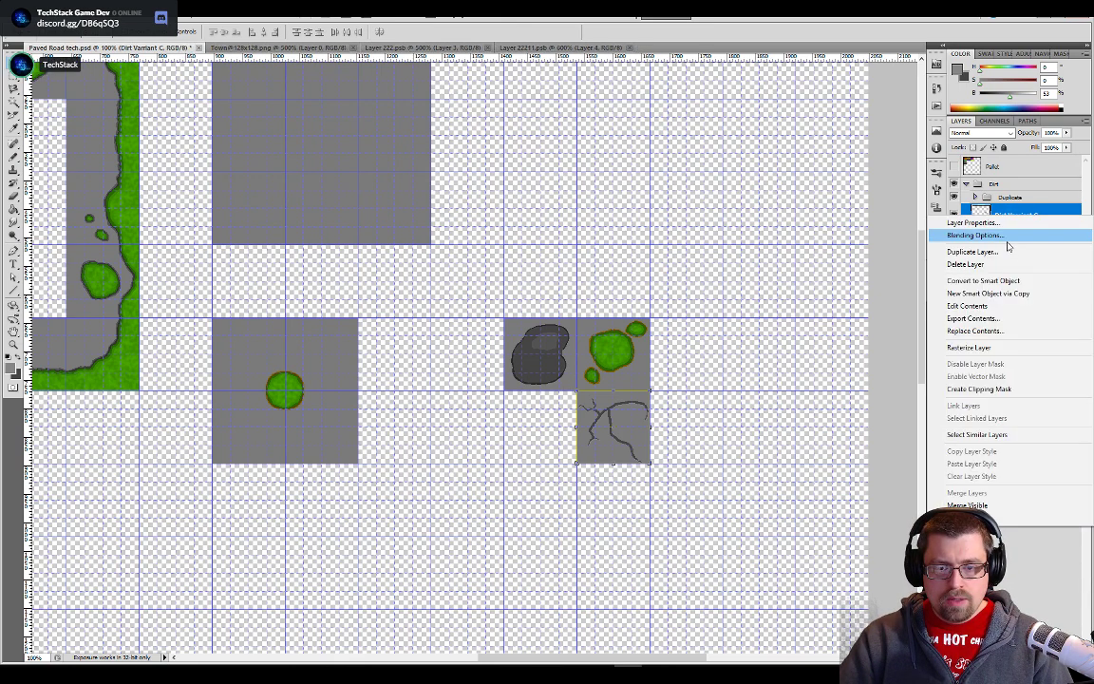
{"action": "left_click", "coordinate": [978, 293]}
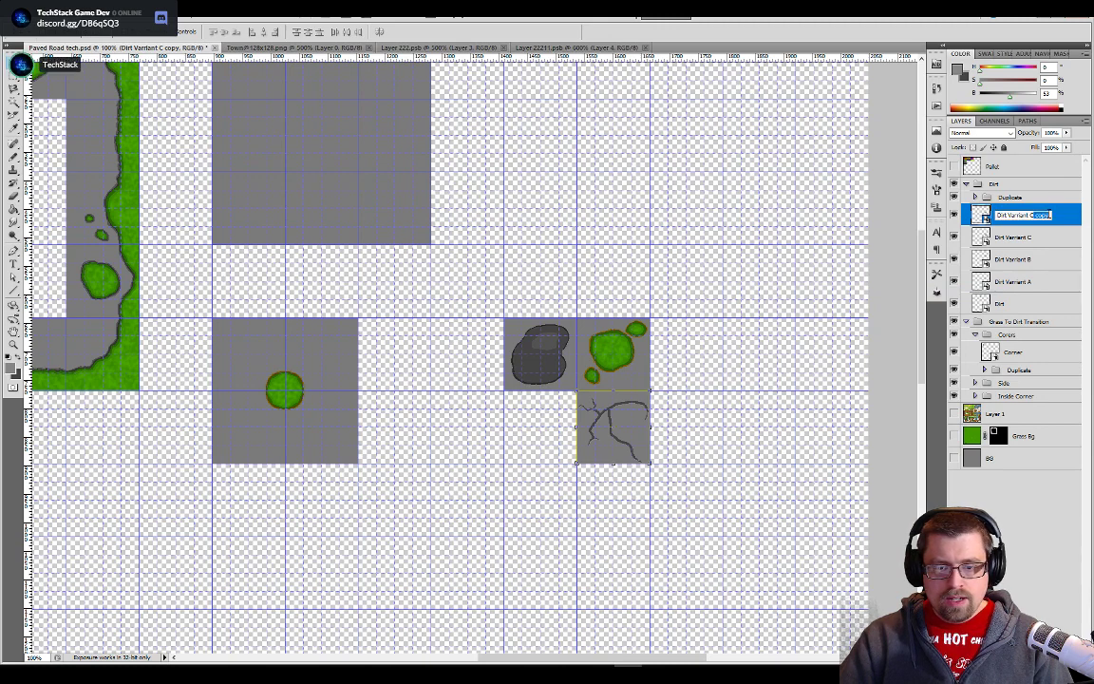
{"action": "key", "text": "BackSpace"}
{"action": "type", "text": "D"}
{"action": "key", "text": "Return"}
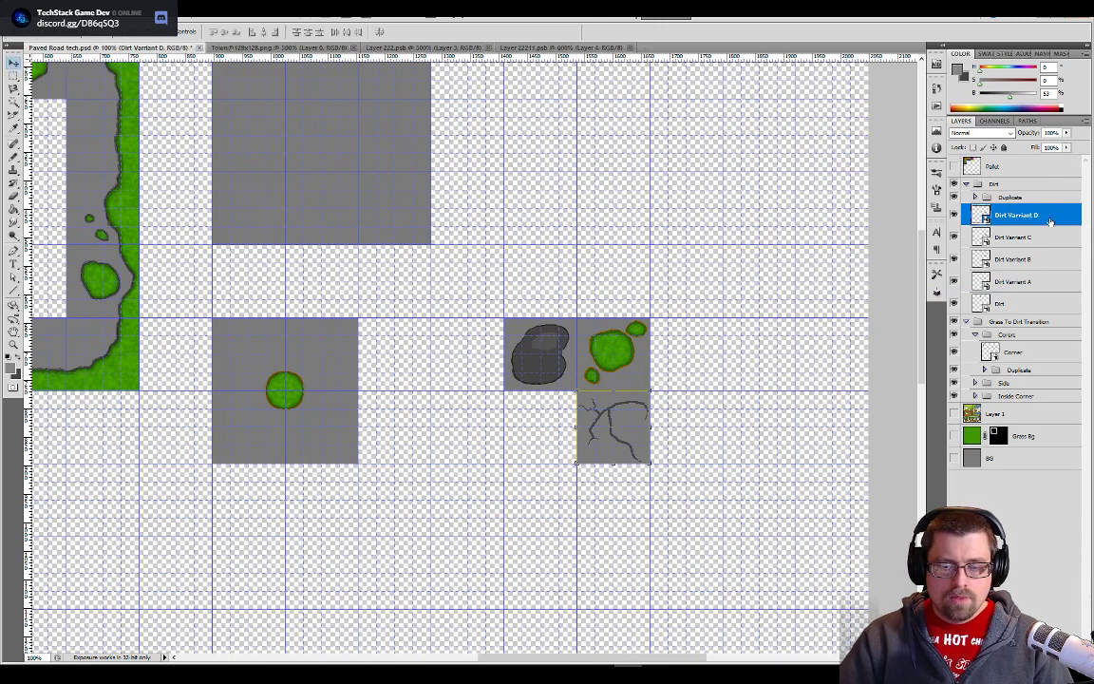
- Move the Dirt Varriant D tile into the empty grid cell directly below the dark stone tile
{"action": "left_click_drag", "start_coordinate": [629, 407], "coordinate": [556, 408]}
{"action": "scroll", "coordinate": [554, 468], "scroll_direction": "up", "scroll_amount": 4}
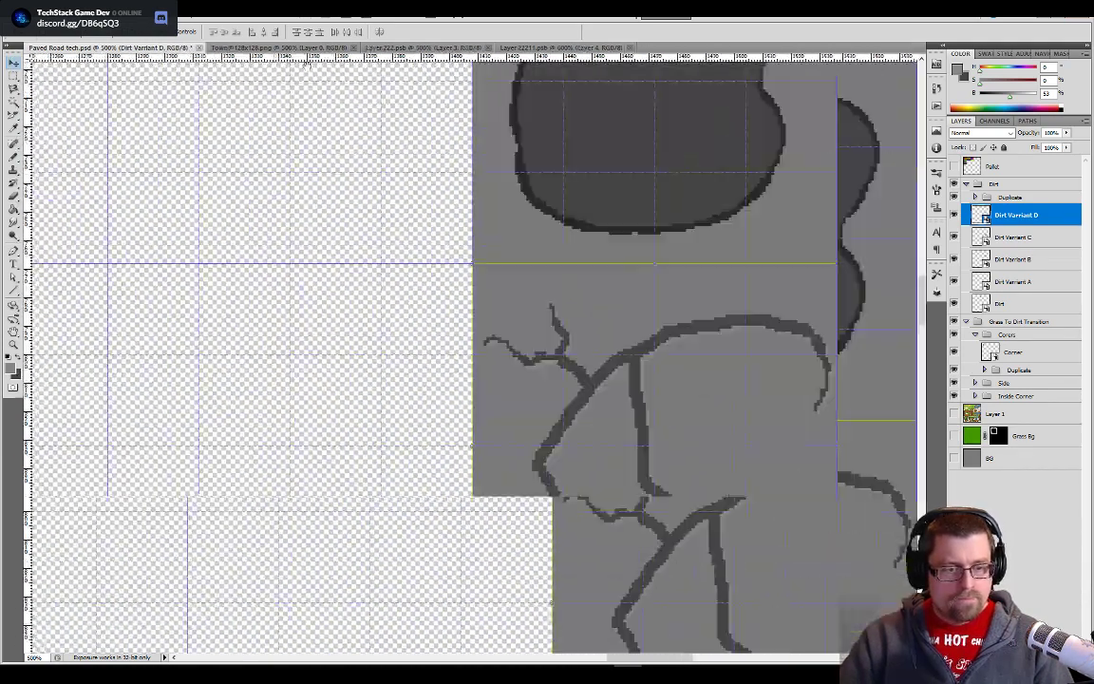
{"action": "left_click_drag", "start_coordinate": [608, 521], "coordinate": [569, 435]}
- Open the Dirt Varriant D smart object's contents and replace both crack layers with one new empty layer above the gray background
{"action": "double_click", "coordinate": [982, 217]}
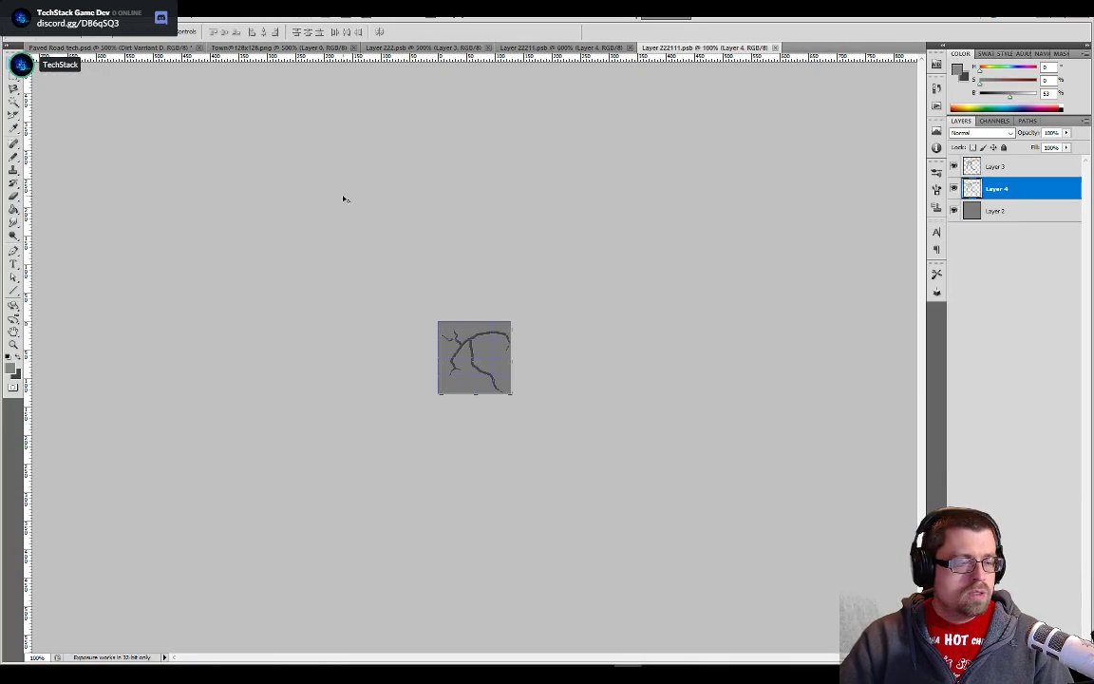
{"action": "key", "text": "ctrl+plus"}
{"action": "key", "text": "ctrl+plus"}
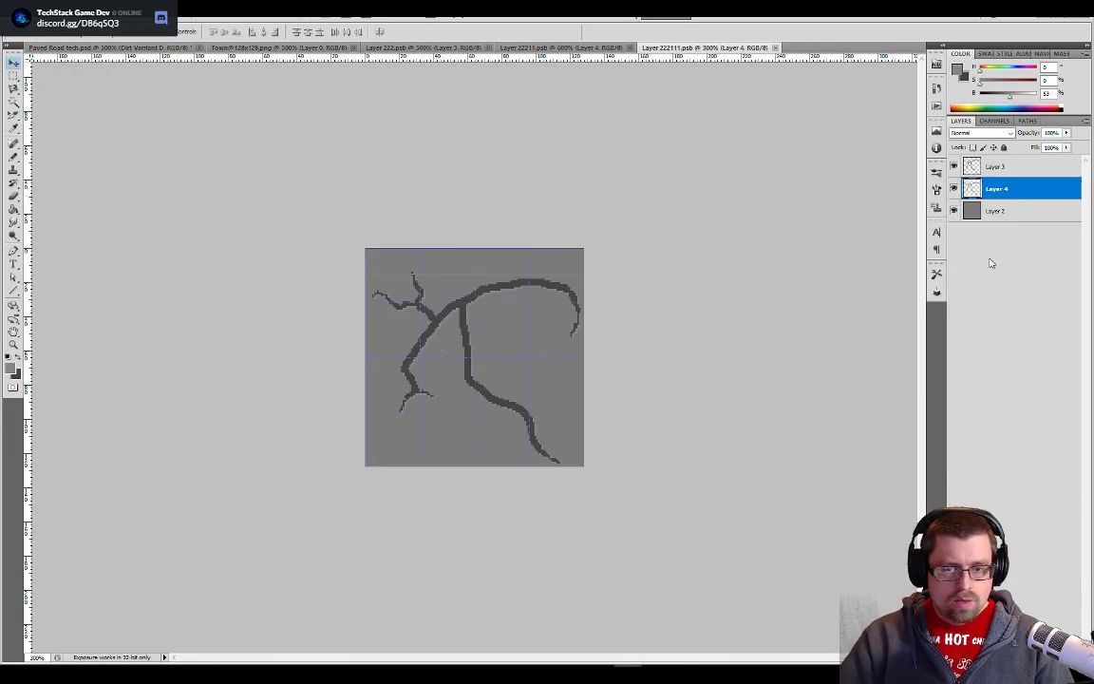
{"action": "left_click", "coordinate": [996, 166], "text": "shift"}
{"action": "right_click", "coordinate": [972, 166]}
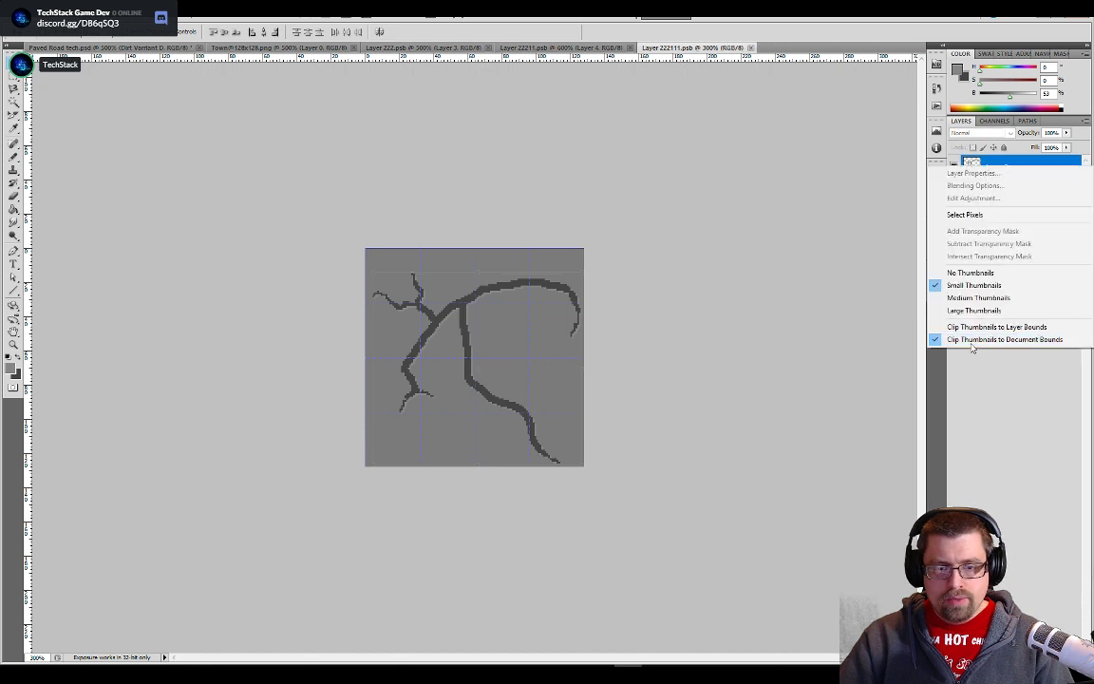
{"action": "left_click", "coordinate": [1038, 327]}
{"action": "right_click", "coordinate": [1023, 165]}
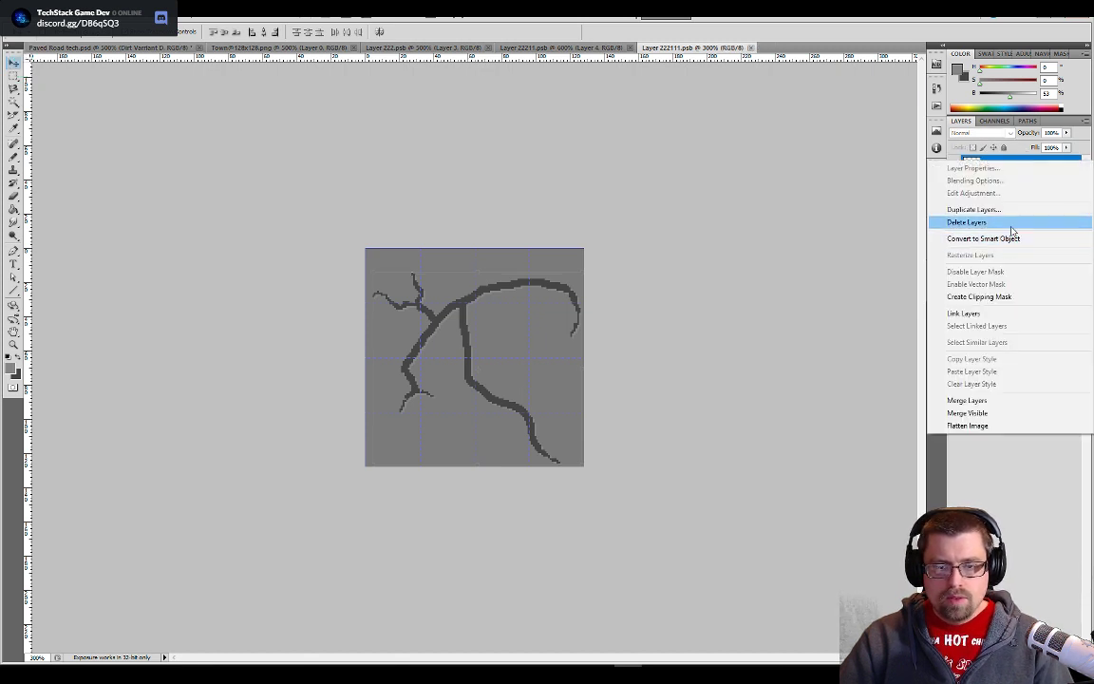
{"action": "left_click", "coordinate": [1014, 222]}
{"action": "key", "text": "ctrl+shift+alt+n"}
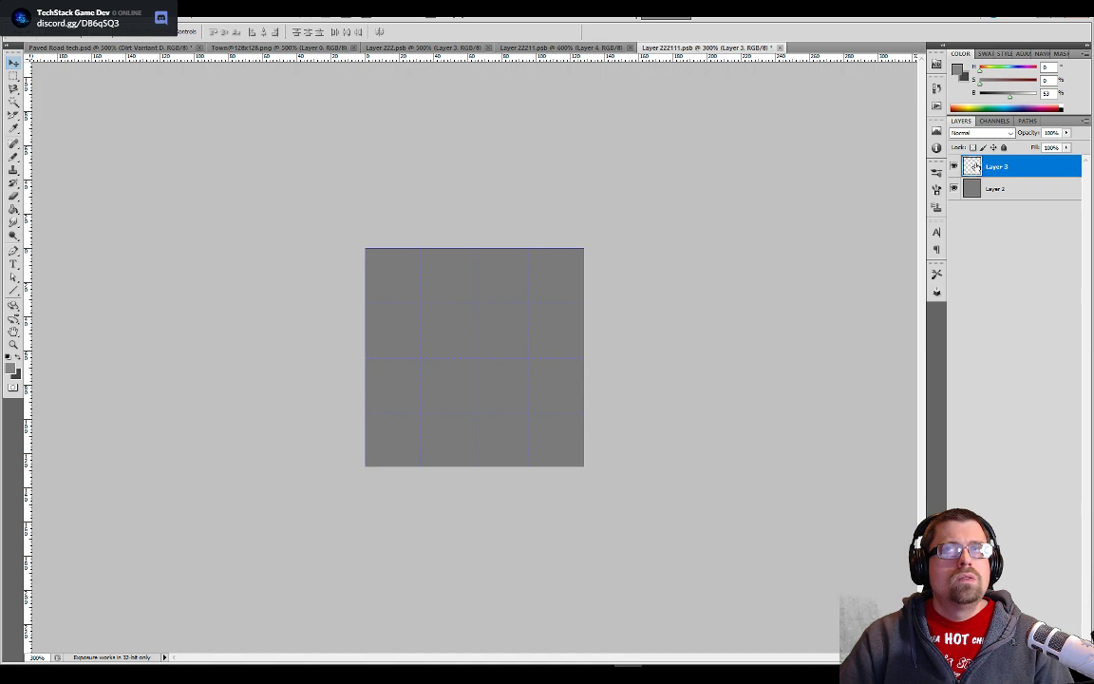
- Check the old stone tile in Unity for reference and sample the 27% brightness dark gray from the Paved Road tech document's palette
{"action": "key", "text": "alt+Tab"}
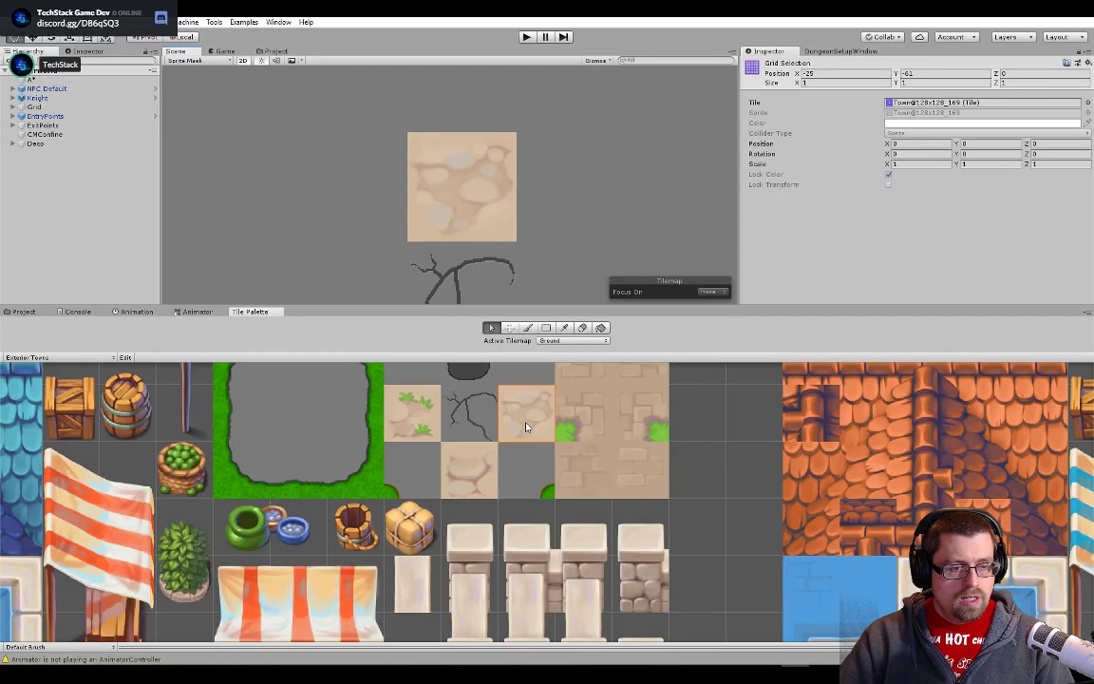
{"action": "key", "text": "alt+Tab"}
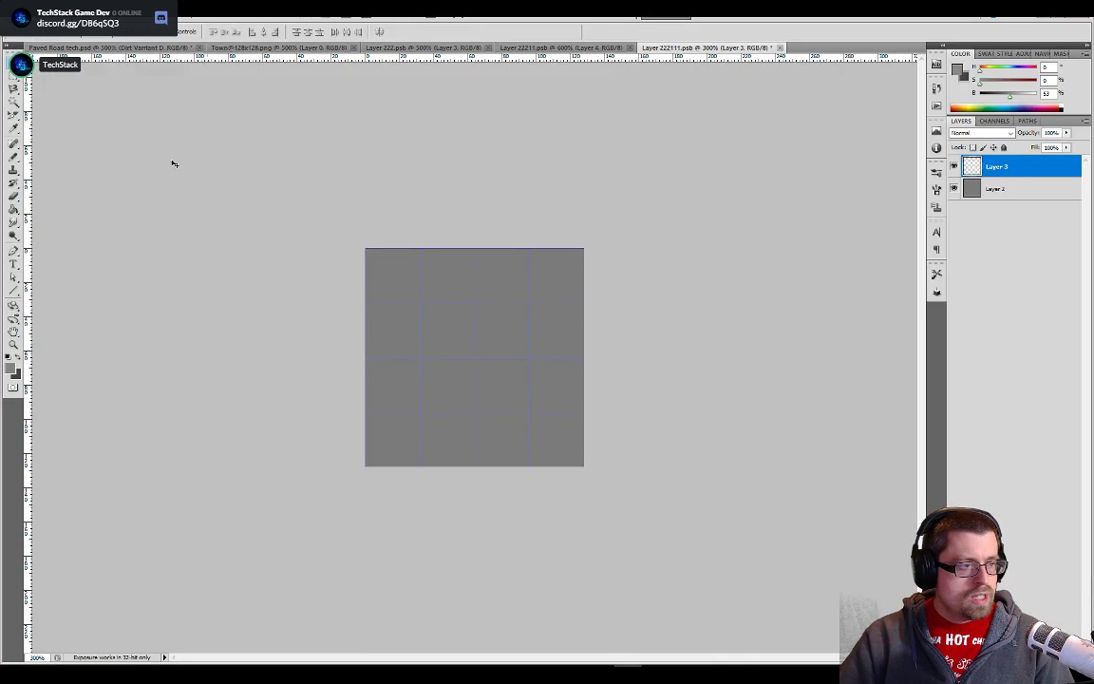
{"action": "key", "text": "ctrl+Tab"}
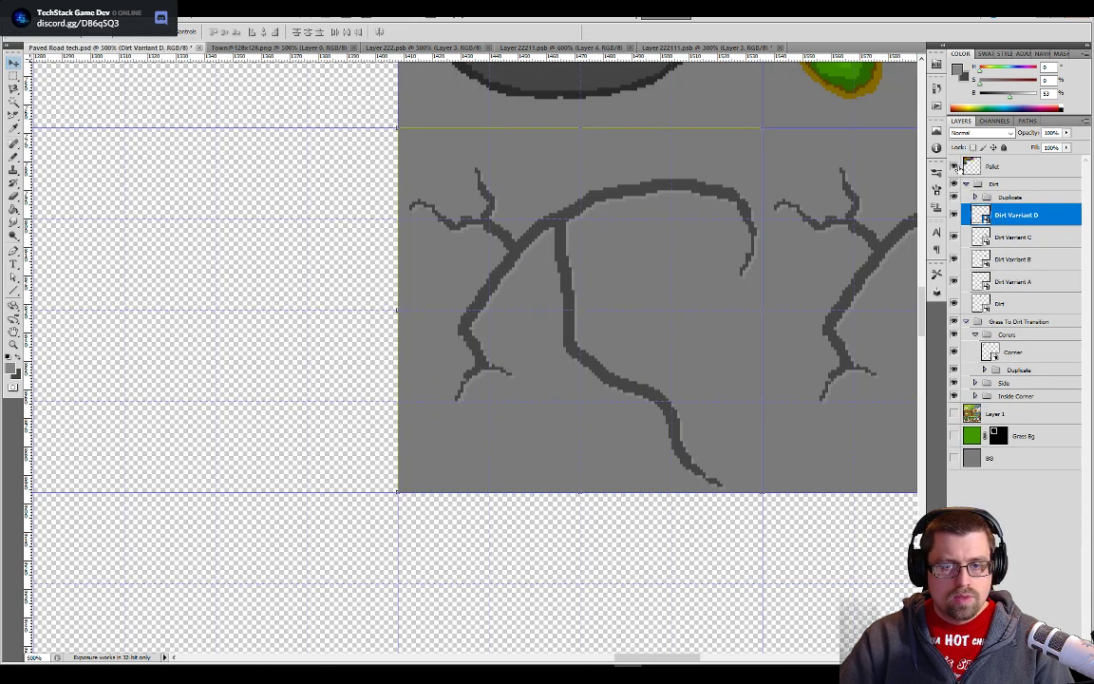
{"action": "key", "text": "ctrl+minus"}
{"action": "key", "text": "ctrl+minus"}
{"action": "key", "text": "ctrl+minus"}
{"action": "key", "text": "ctrl+minus"}
{"action": "key", "text": "ctrl+minus"}
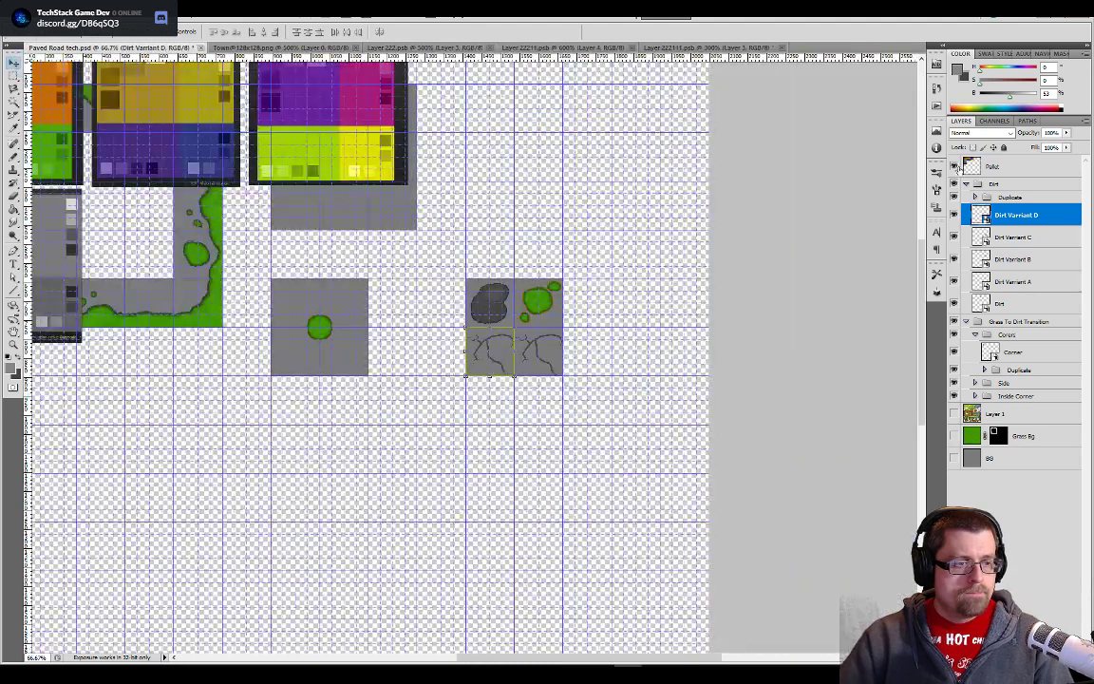
{"action": "key", "text": "alt+v"}
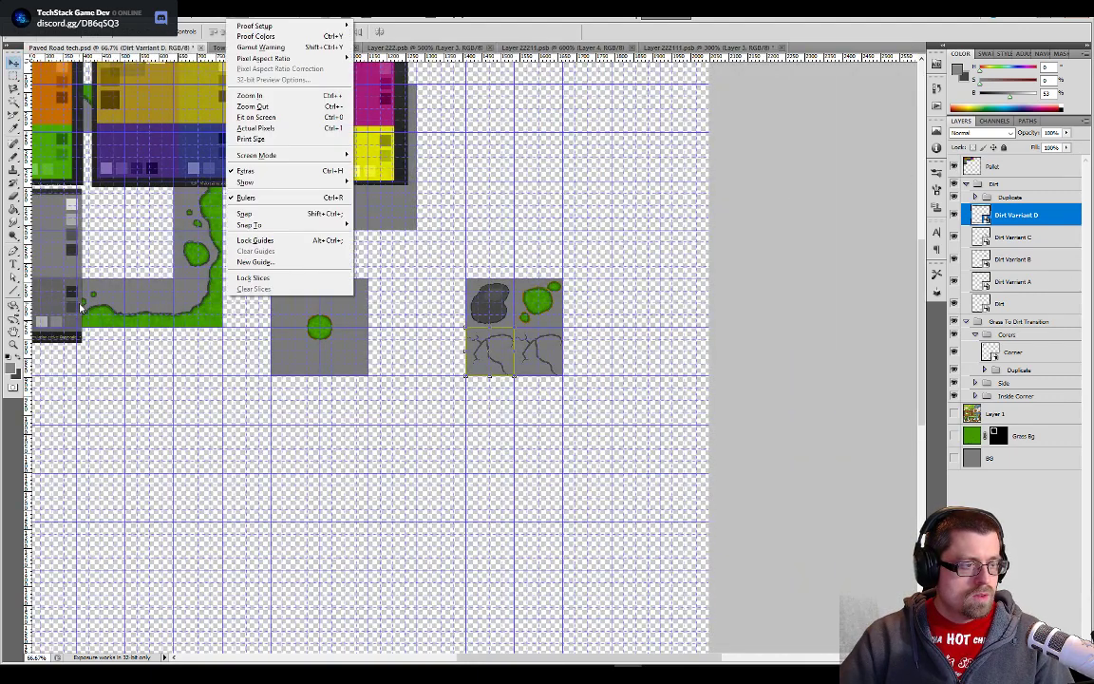
{"action": "key", "text": "Escape"}
{"action": "key", "text": "b"}
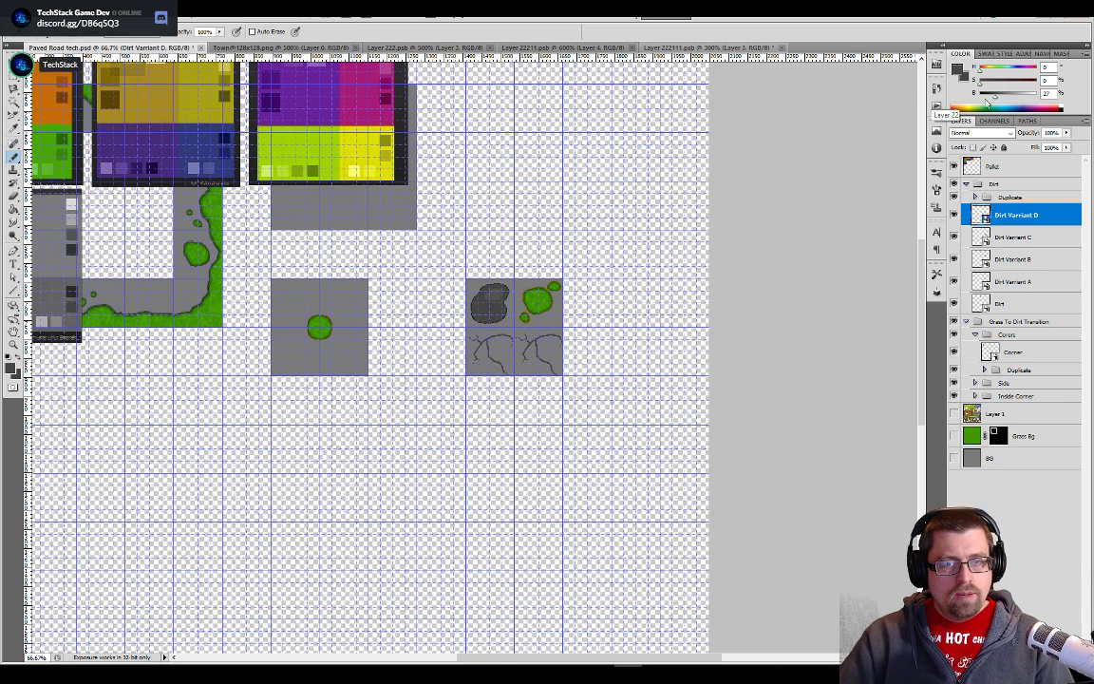
{"action": "left_click", "coordinate": [708, 47]}
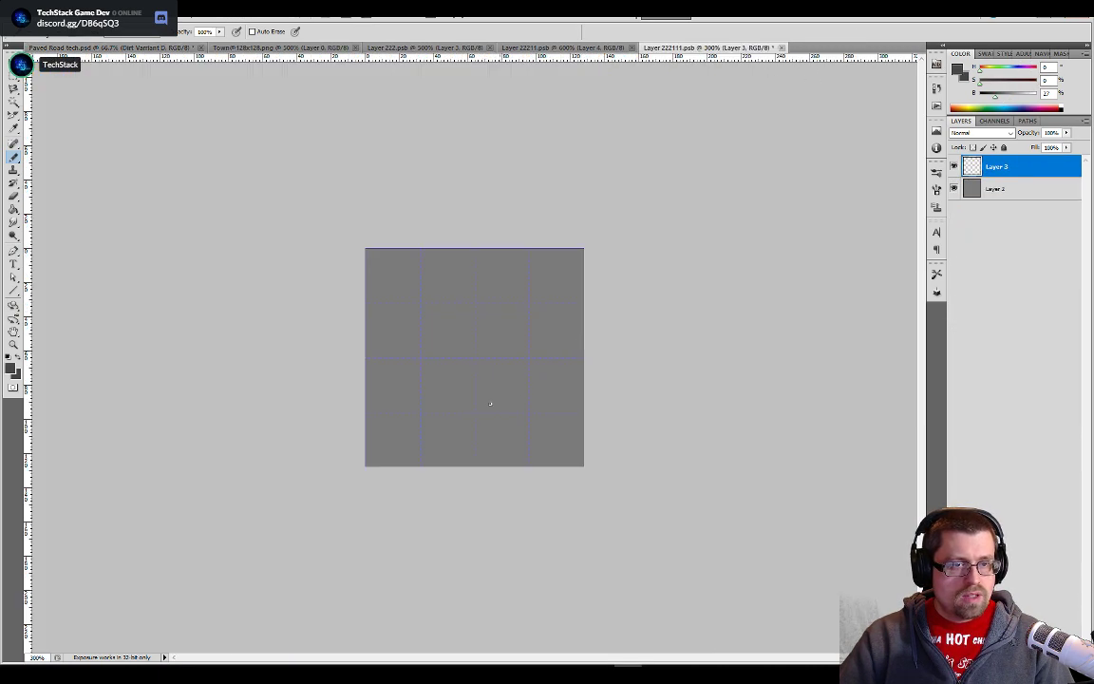
- Paint an irregular ring of overlapping round blobs on Layer 3 around the tile's centre, using an enlarged Pencil tool
{"action": "key", "text": "ctrl+plus"}
{"action": "key", "text": "ctrl+plus"}
{"action": "key", "text": "ctrl+plus"}
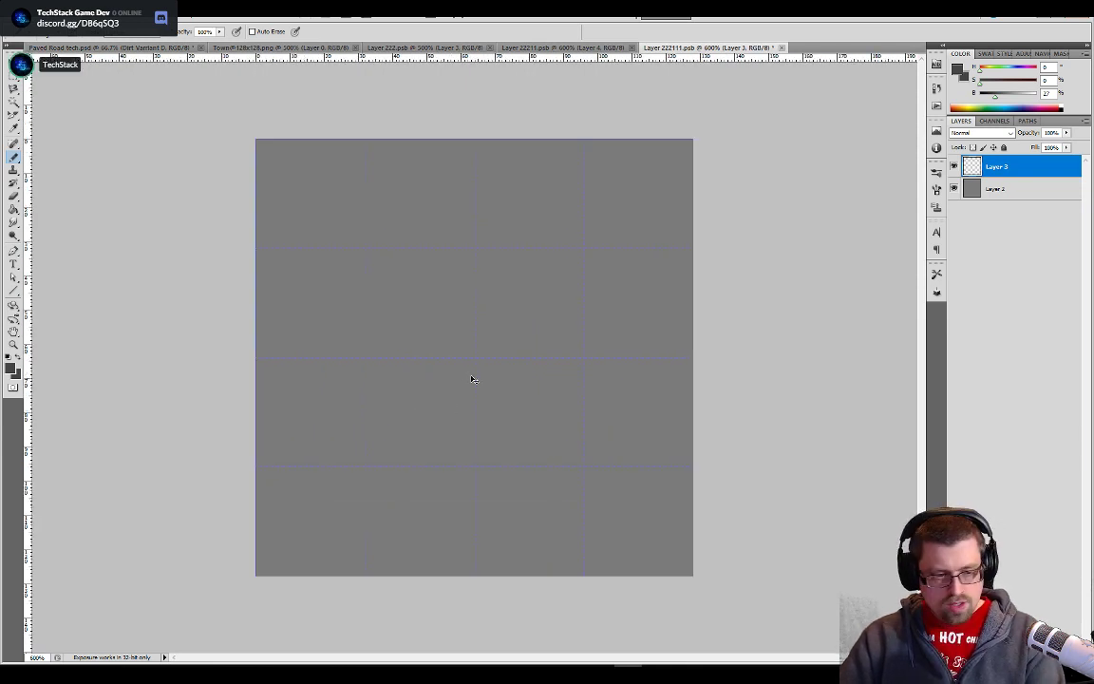
{"action": "key", "text": "v"}
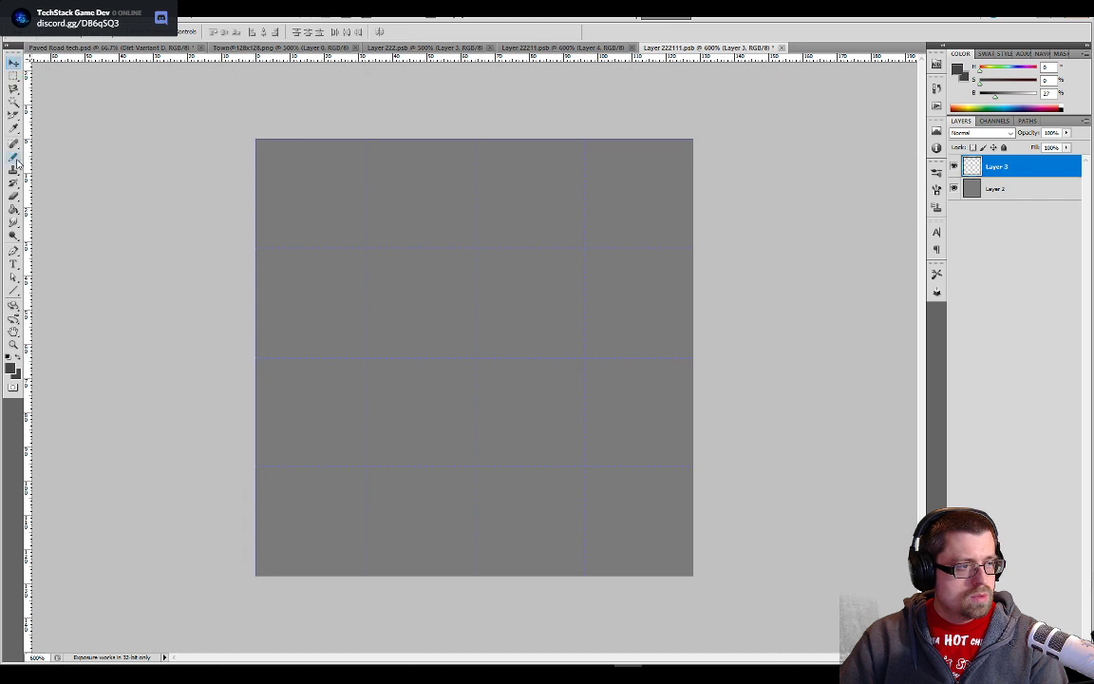
{"action": "left_click", "coordinate": [15, 157]}
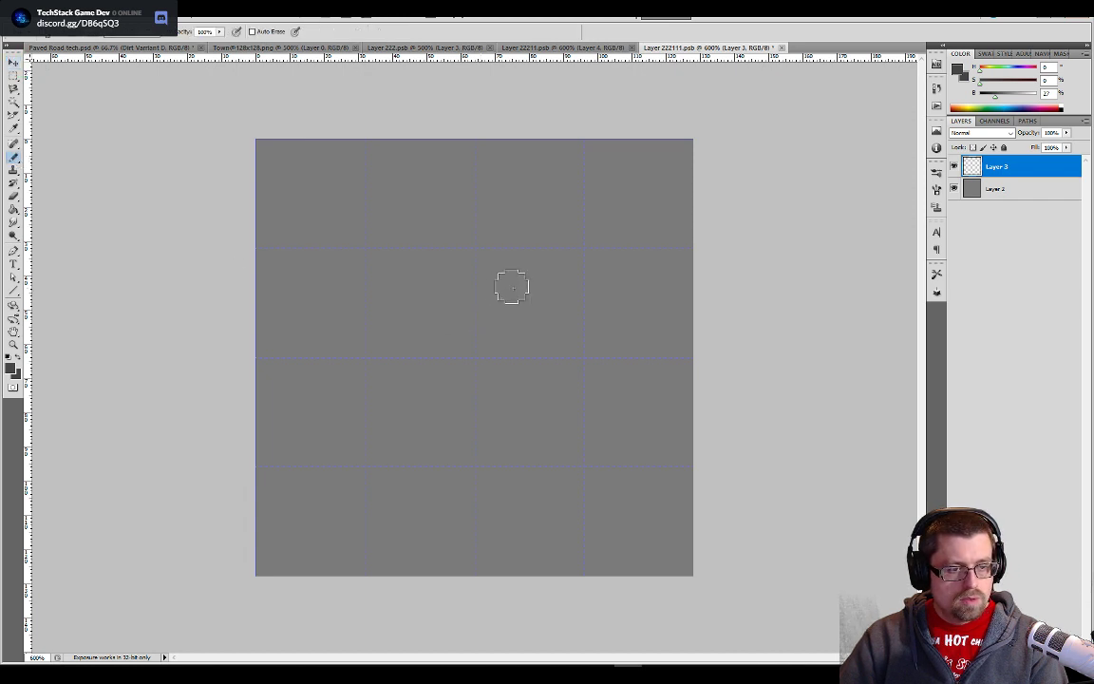
{"action": "key", "text": "bracketright"}
{"action": "key", "text": "bracketright"}
{"action": "key", "text": "bracketright"}
{"action": "key", "text": "bracketright"}
{"action": "key", "text": "bracketright"}
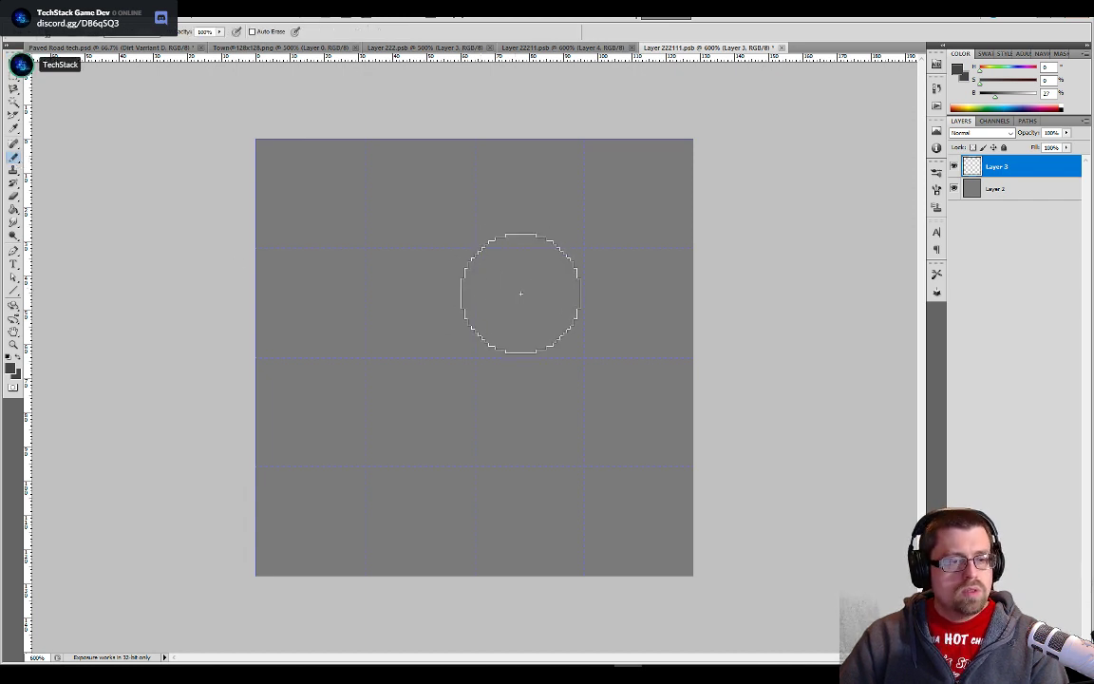
{"action": "mouse_move", "coordinate": [521, 293]}
{"action": "left_mouse_down"}
{"action": "mouse_move", "coordinate": [527, 281]}
{"action": "mouse_move", "coordinate": [567, 298]}
{"action": "mouse_move", "coordinate": [582, 356]}
{"action": "mouse_move", "coordinate": [575, 342]}
{"action": "left_mouse_up"}
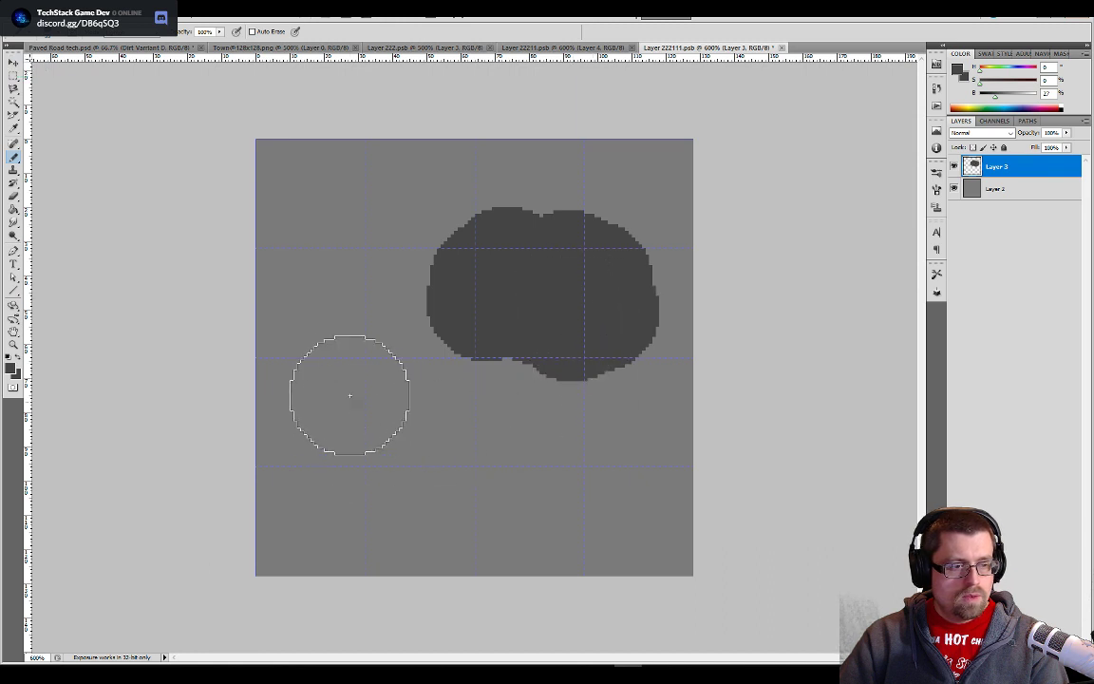
{"action": "mouse_move", "coordinate": [350, 395]}
{"action": "left_mouse_down"}
{"action": "mouse_move", "coordinate": [379, 420]}
{"action": "mouse_move", "coordinate": [367, 440]}
{"action": "mouse_move", "coordinate": [372, 432]}
{"action": "left_mouse_up"}
{"action": "left_click_drag", "start_coordinate": [523, 483], "coordinate": [458, 471]}
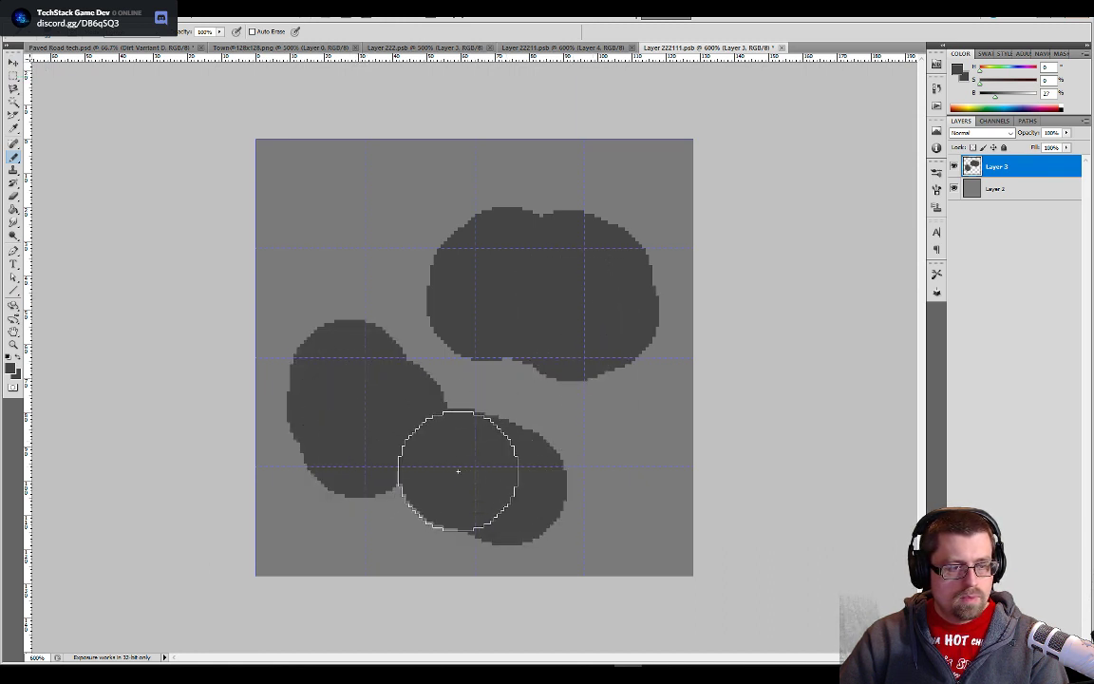
{"action": "left_click", "coordinate": [530, 455]}
{"action": "left_click", "coordinate": [376, 332]}
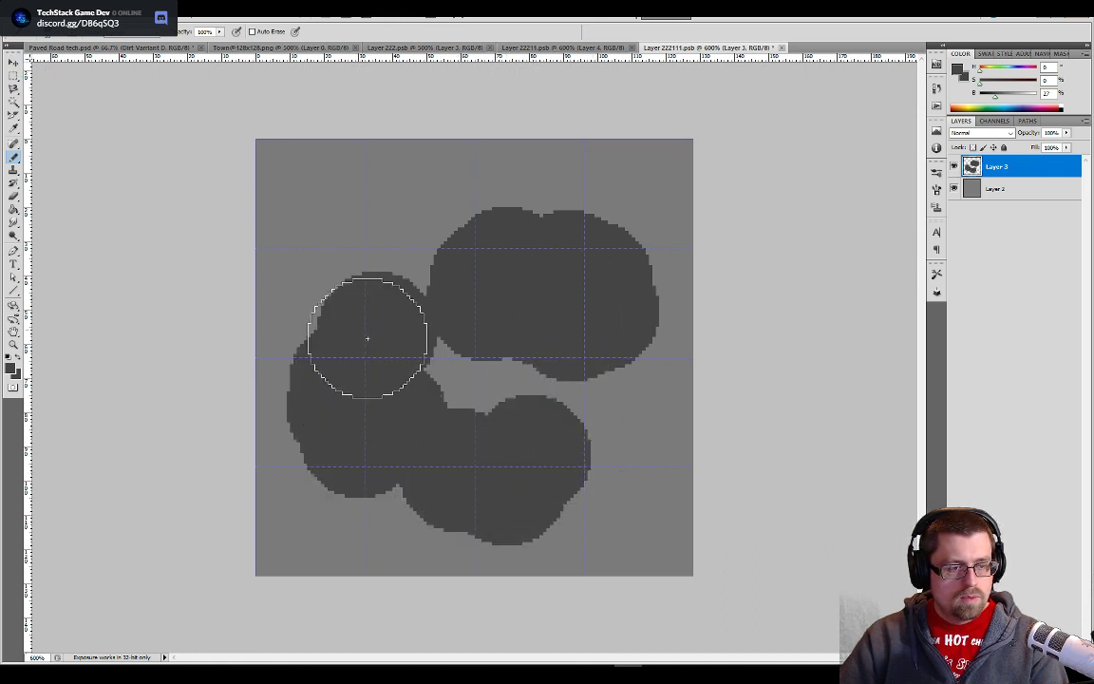
{"action": "mouse_move", "coordinate": [368, 338]}
{"action": "left_mouse_down"}
{"action": "mouse_move", "coordinate": [568, 394]}
{"action": "mouse_move", "coordinate": [581, 404]}
{"action": "mouse_move", "coordinate": [576, 435]}
{"action": "mouse_move", "coordinate": [486, 272]}
{"action": "mouse_move", "coordinate": [434, 276]}
{"action": "left_mouse_up"}
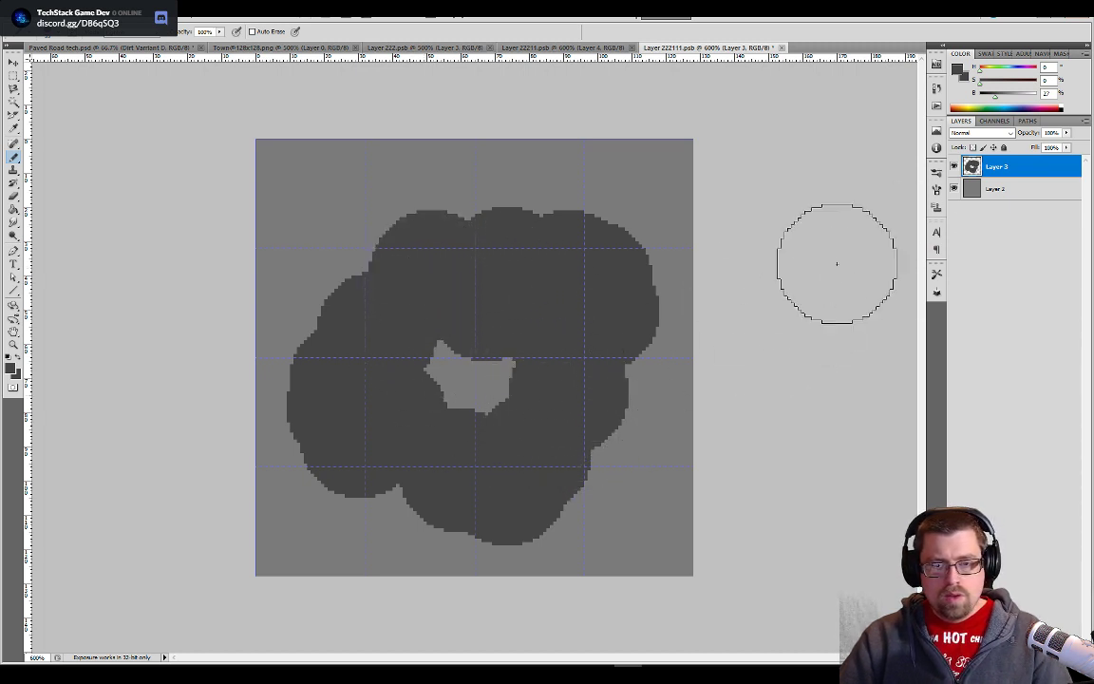
- Erase one large round hole in the middle of the dark shape
{"action": "key", "text": "e"}
{"action": "left_click", "coordinate": [470, 380]}
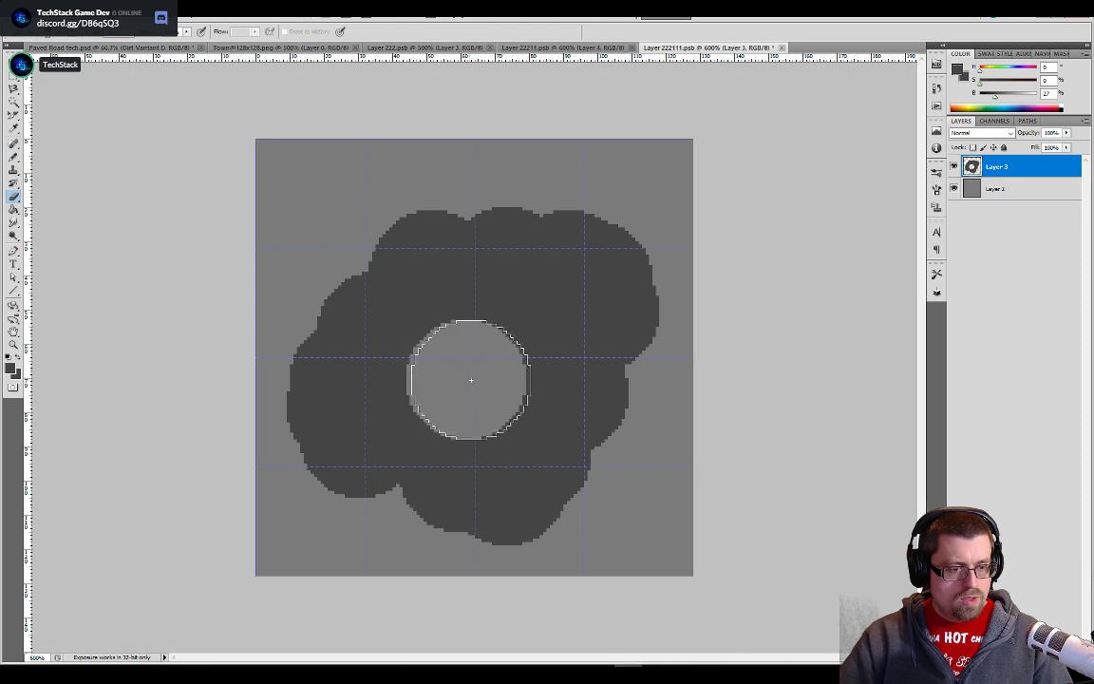
{"action": "mouse_move", "coordinate": [470, 380]}
{"action": "left_mouse_down"}
{"action": "mouse_move", "coordinate": [520, 342]}
{"action": "mouse_move", "coordinate": [480, 367]}
{"action": "mouse_move", "coordinate": [459, 354]}
{"action": "mouse_move", "coordinate": [480, 382]}
{"action": "left_mouse_up"}
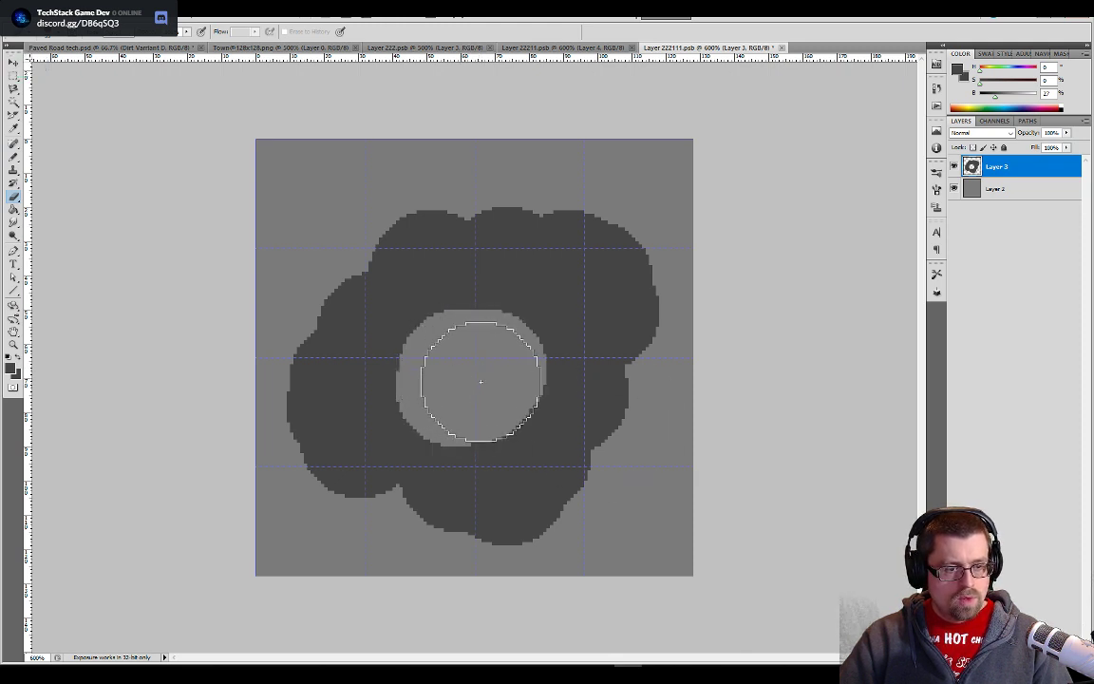
{"action": "key", "text": "b"}
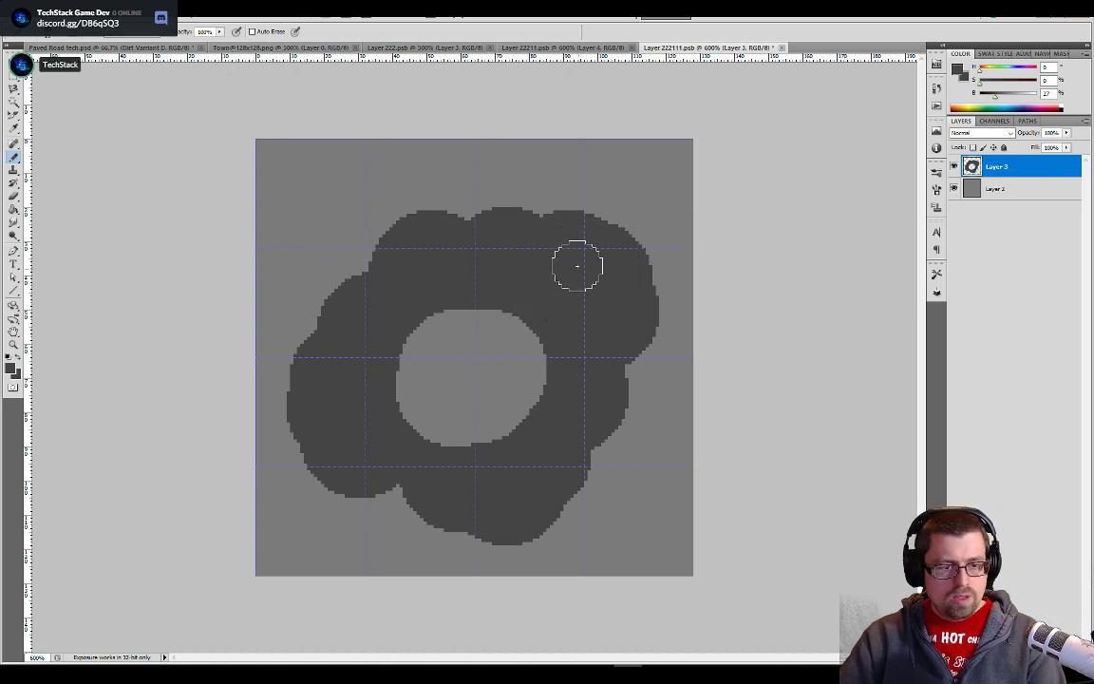
- Erase three smaller round holes near the dark shape's upper right, upper left and lower left edges with a smaller eraser
{"action": "key", "text": "e"}
{"action": "key", "text": "bracketleft"}
{"action": "key", "text": "bracketleft"}
{"action": "key", "text": "bracketleft"}
{"action": "key", "text": "bracketleft"}
{"action": "key", "text": "bracketleft"}
{"action": "key", "text": "bracketleft"}
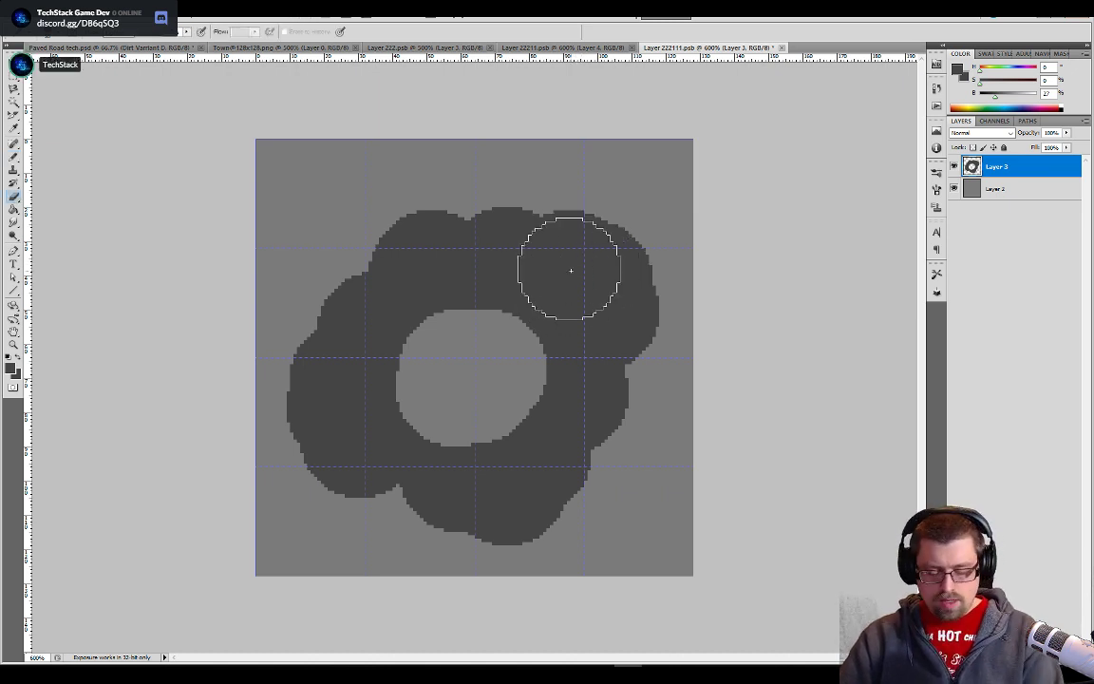
{"action": "left_click", "coordinate": [563, 269]}
{"action": "left_click_drag", "start_coordinate": [563, 271], "coordinate": [571, 273]}
{"action": "left_click_drag", "start_coordinate": [403, 266], "coordinate": [415, 272]}
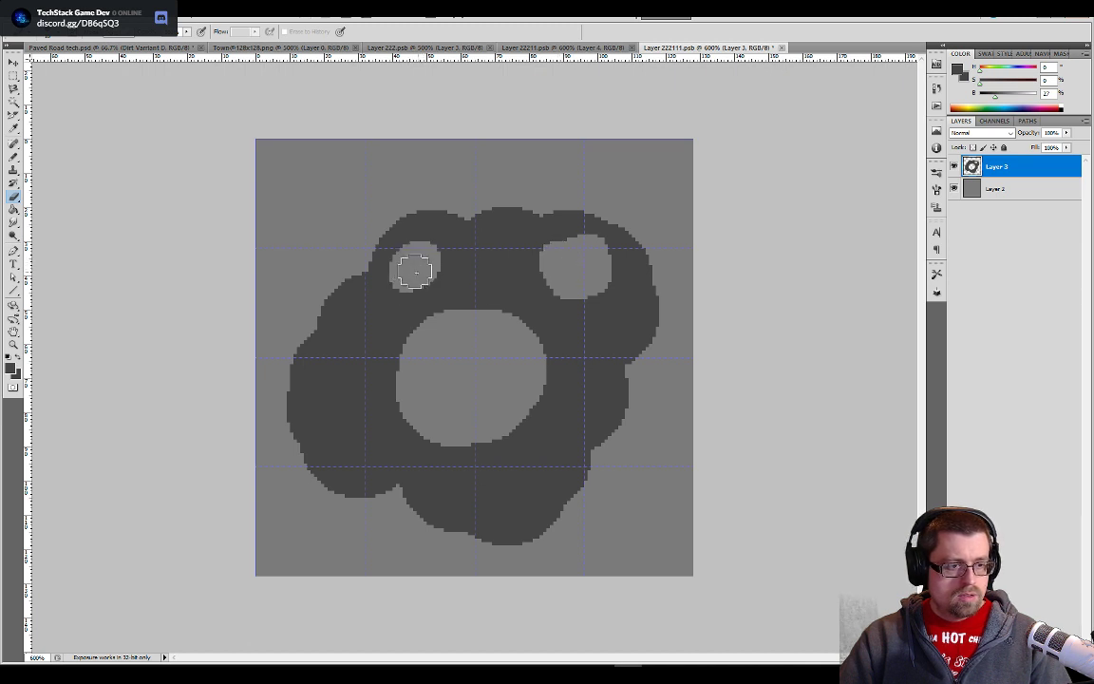
{"action": "mouse_move", "coordinate": [323, 394]}
{"action": "left_mouse_down"}
{"action": "mouse_move", "coordinate": [342, 425]}
{"action": "mouse_move", "coordinate": [320, 412]}
{"action": "left_mouse_up"}
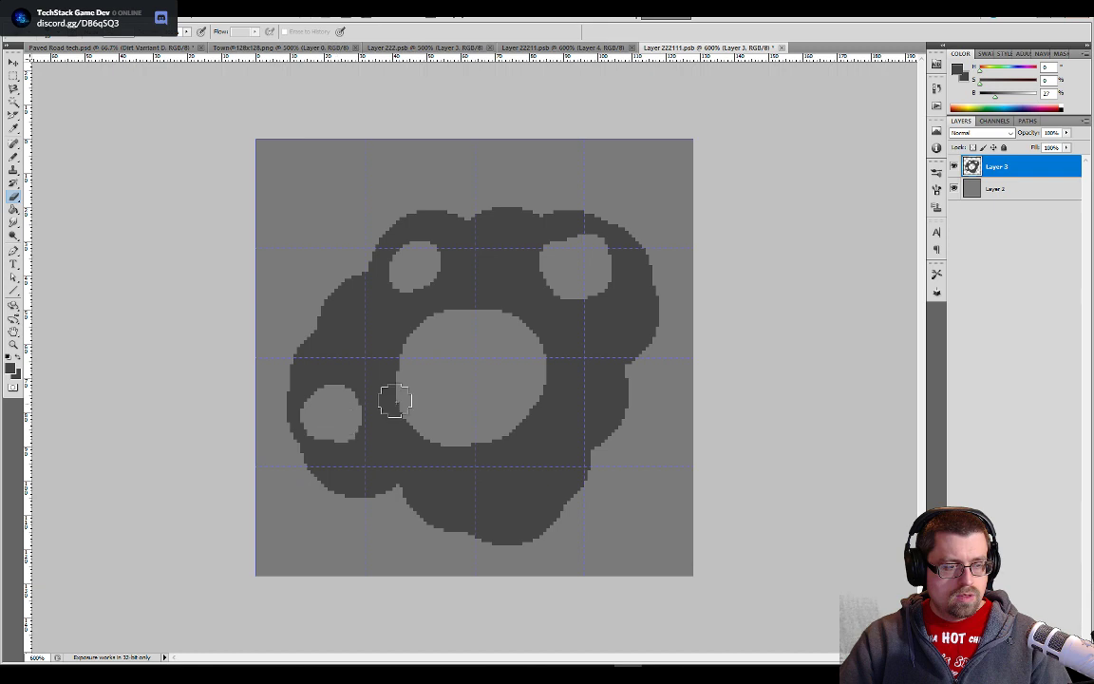
- Compare with the stone tile in Unity and sample a darker gray swatch from the Pallet layer in the Paved Road tech document
{"action": "key", "text": "alt+Tab"}
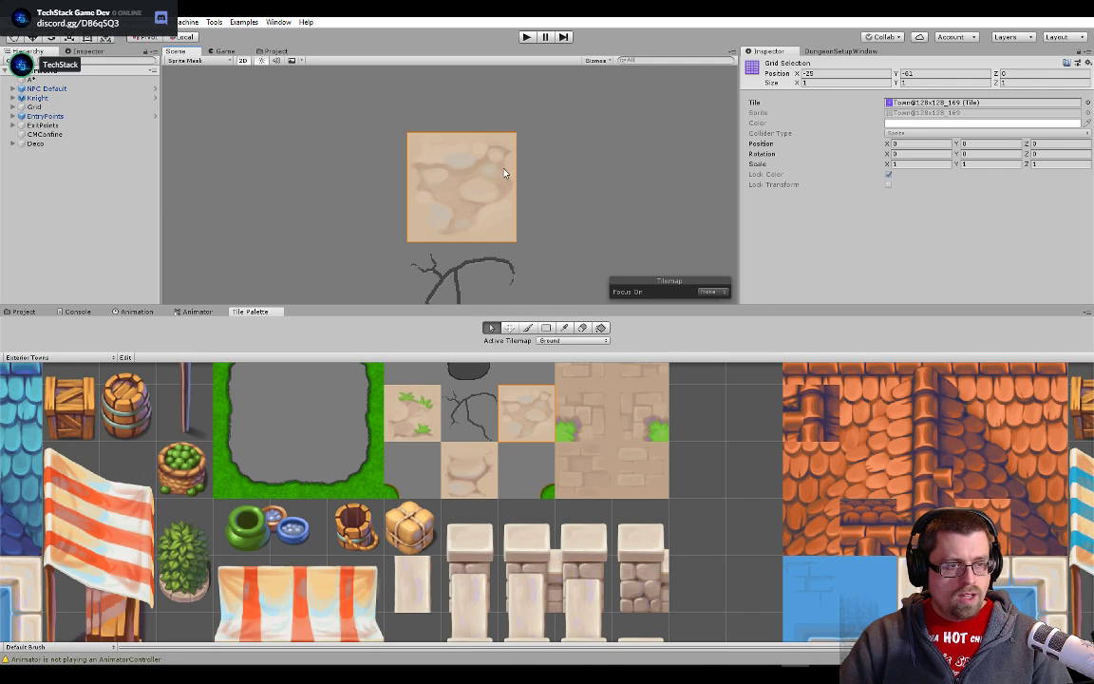
{"action": "key", "text": "alt+Tab"}
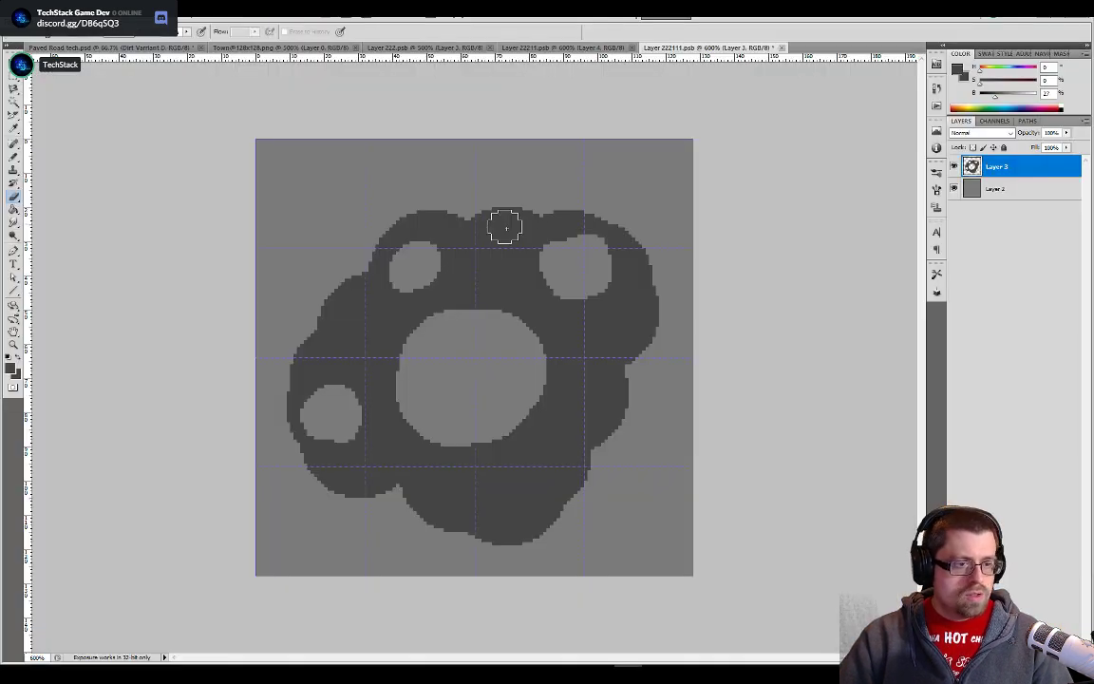
{"action": "left_click", "coordinate": [144, 48]}
{"action": "key", "text": "b"}
{"action": "key", "text": "alt+v"}
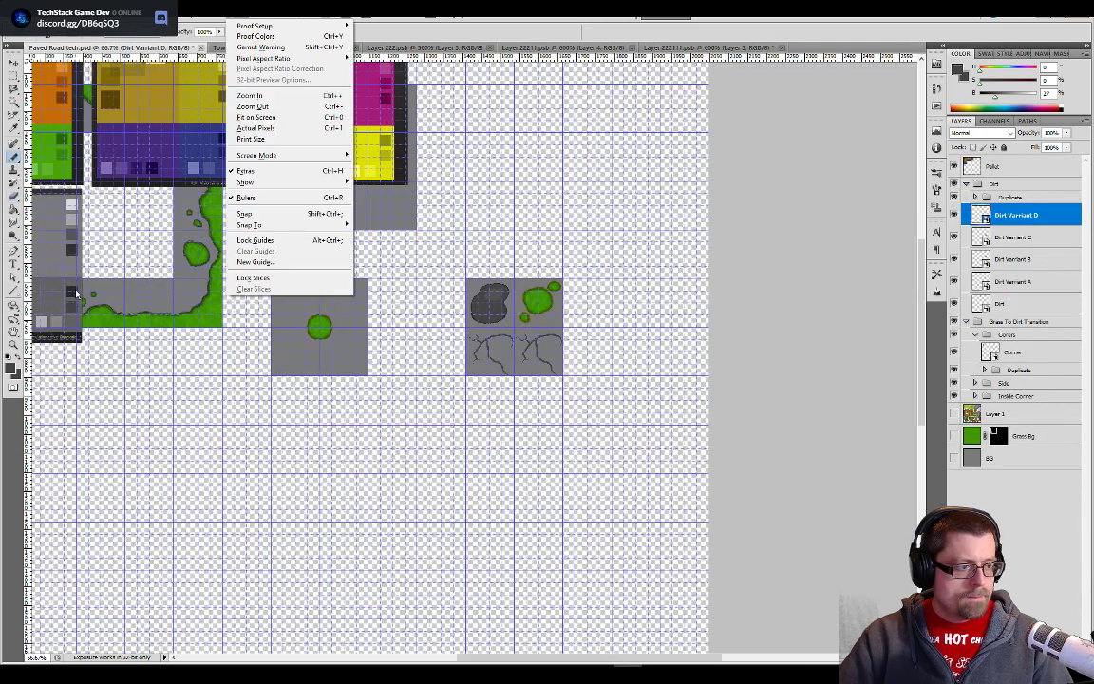
{"action": "key", "text": "Escape"}
{"action": "key", "text": "e"}
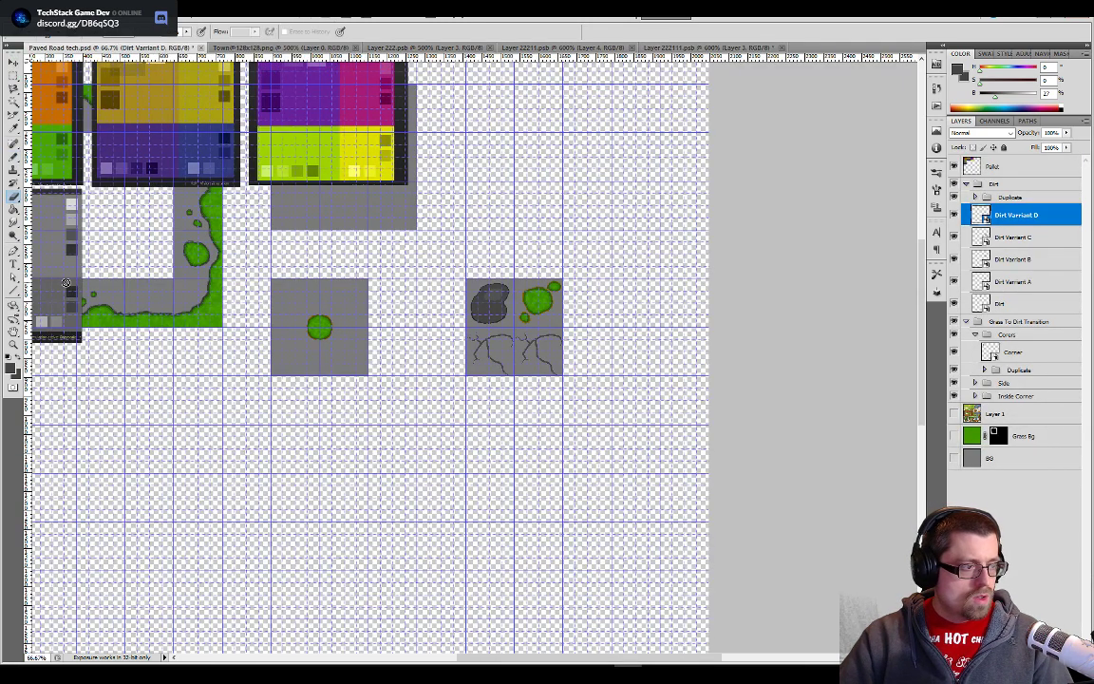
{"action": "left_click", "coordinate": [1007, 166]}
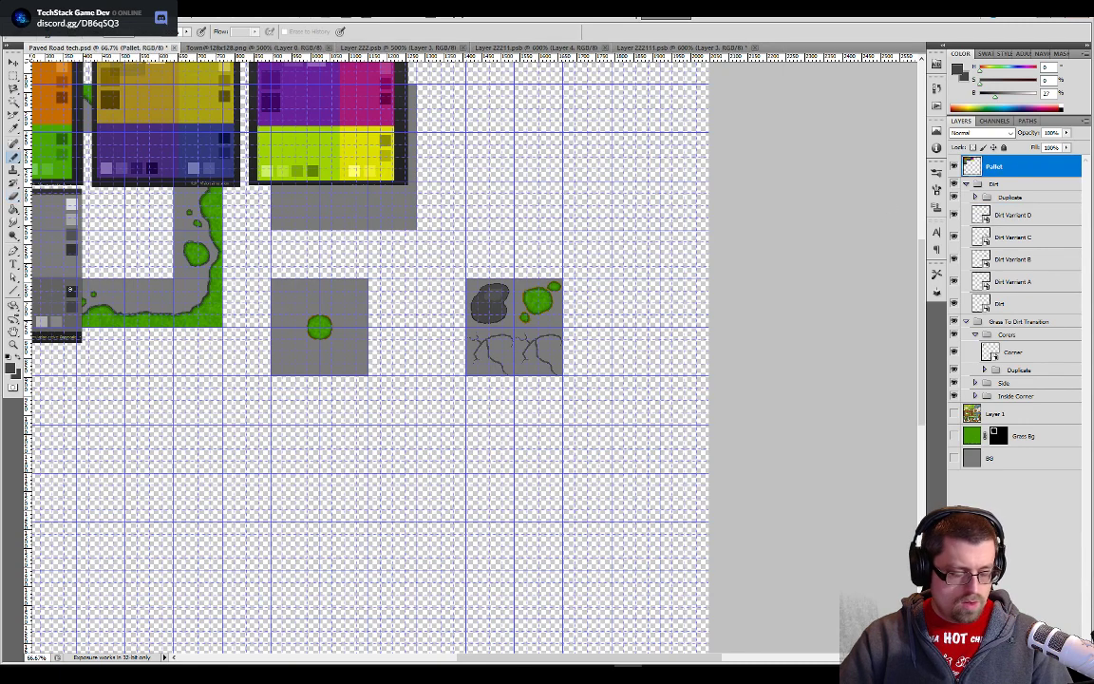
{"action": "key", "text": "b"}
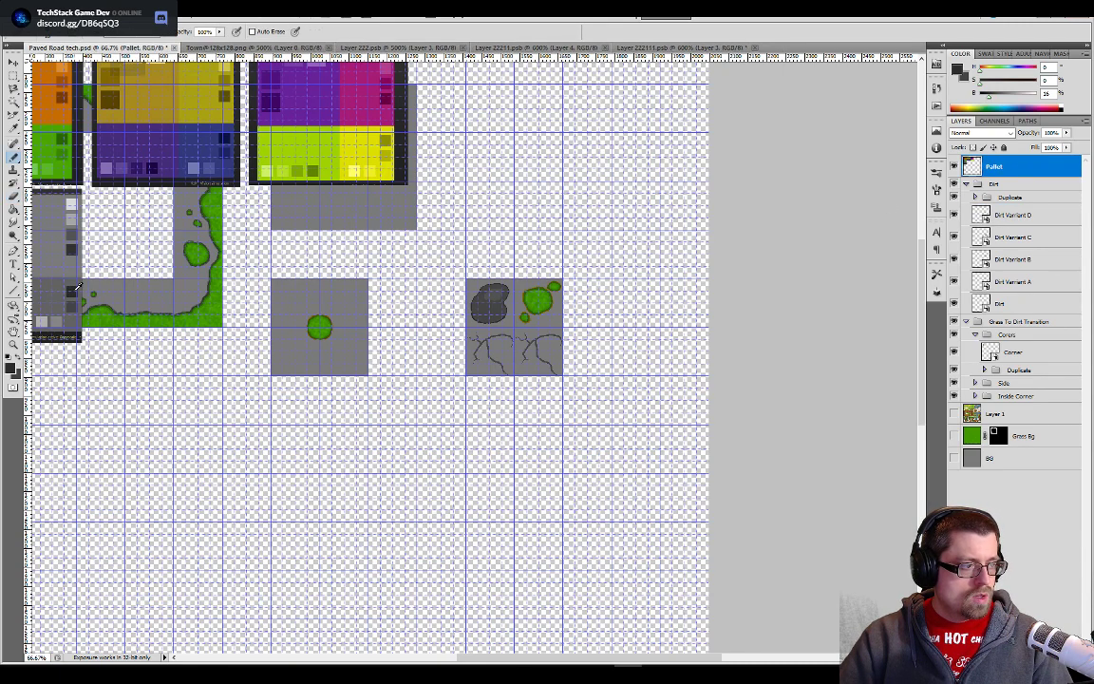
{"action": "left_click", "coordinate": [668, 47]}
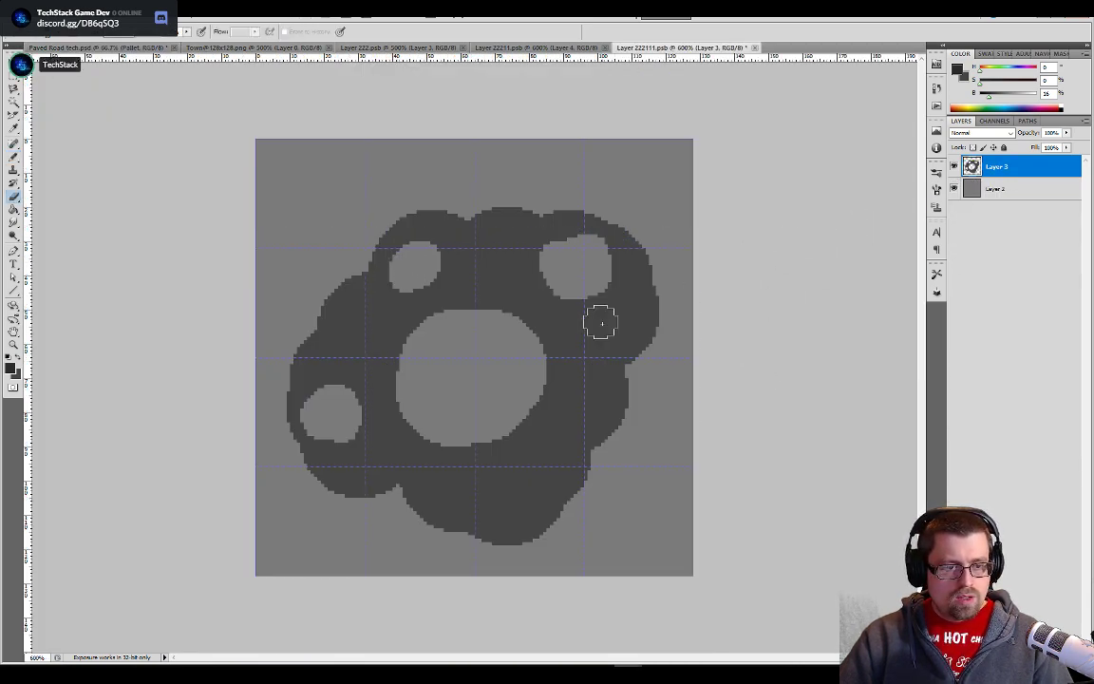
- Enable Contiguous for the Magic Wand and select the dark shape's whole outer silhouette, including its holes
{"action": "key", "text": "w"}
{"action": "left_click", "coordinate": [603, 329]}
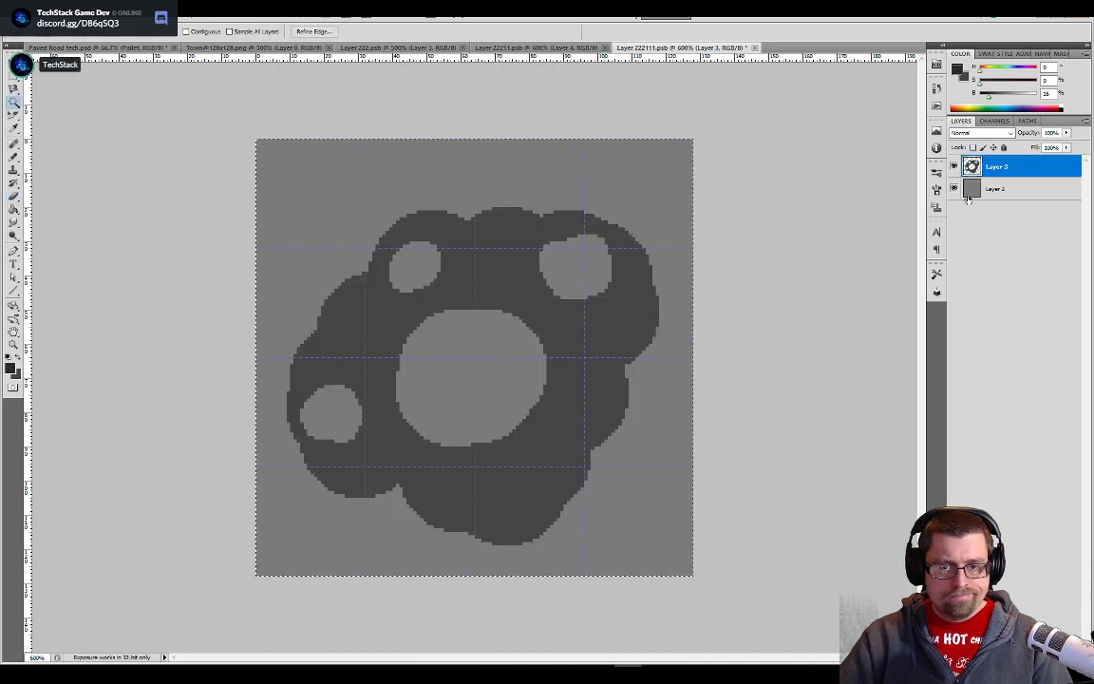
{"action": "left_click", "coordinate": [187, 31]}
{"action": "left_click", "coordinate": [611, 325]}
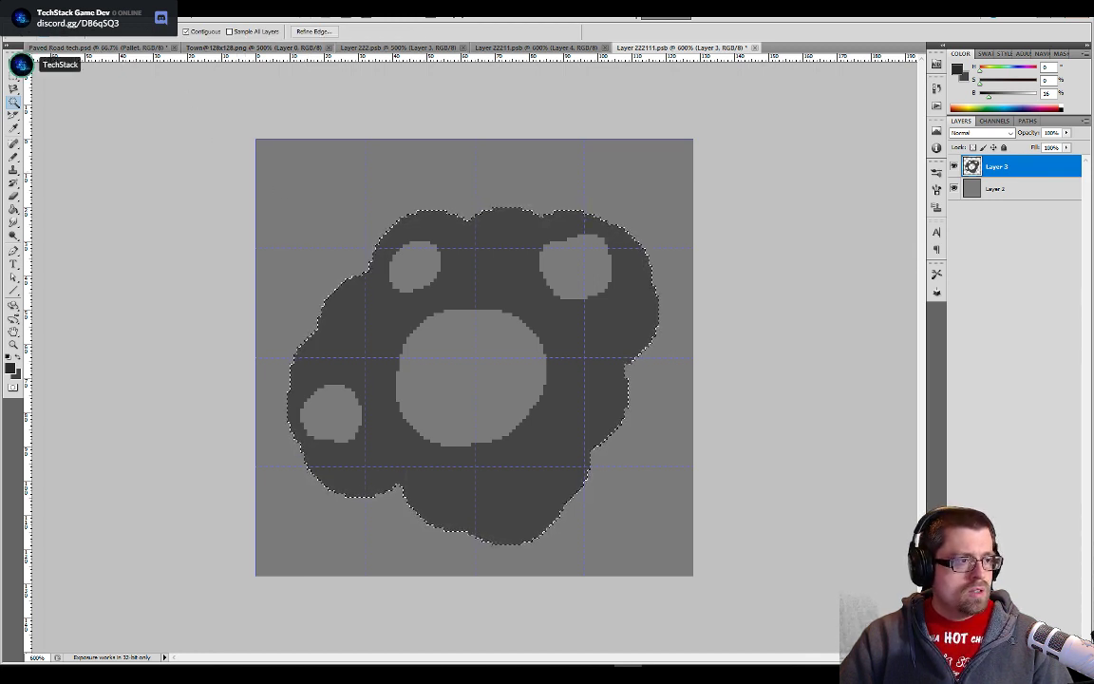
- Try contracting the selection inward from the dark shape's outer edge
{"action": "left_click", "coordinate": [138, 11]}
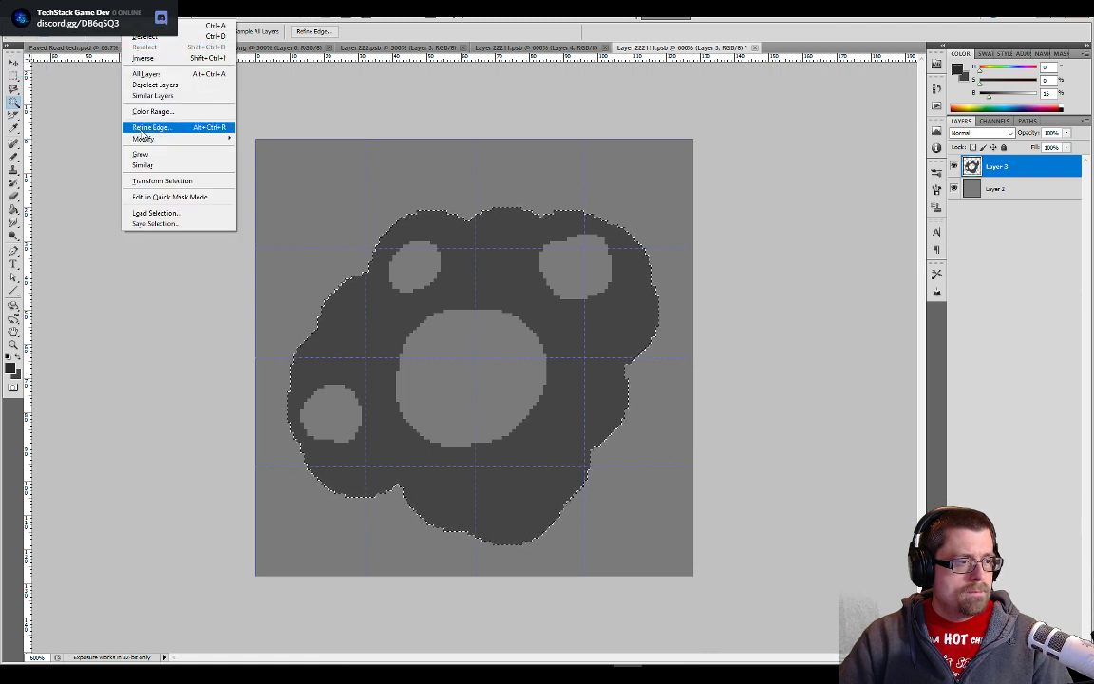
{"action": "mouse_move", "coordinate": [142, 140]}
{"action": "left_click", "coordinate": [258, 170]}
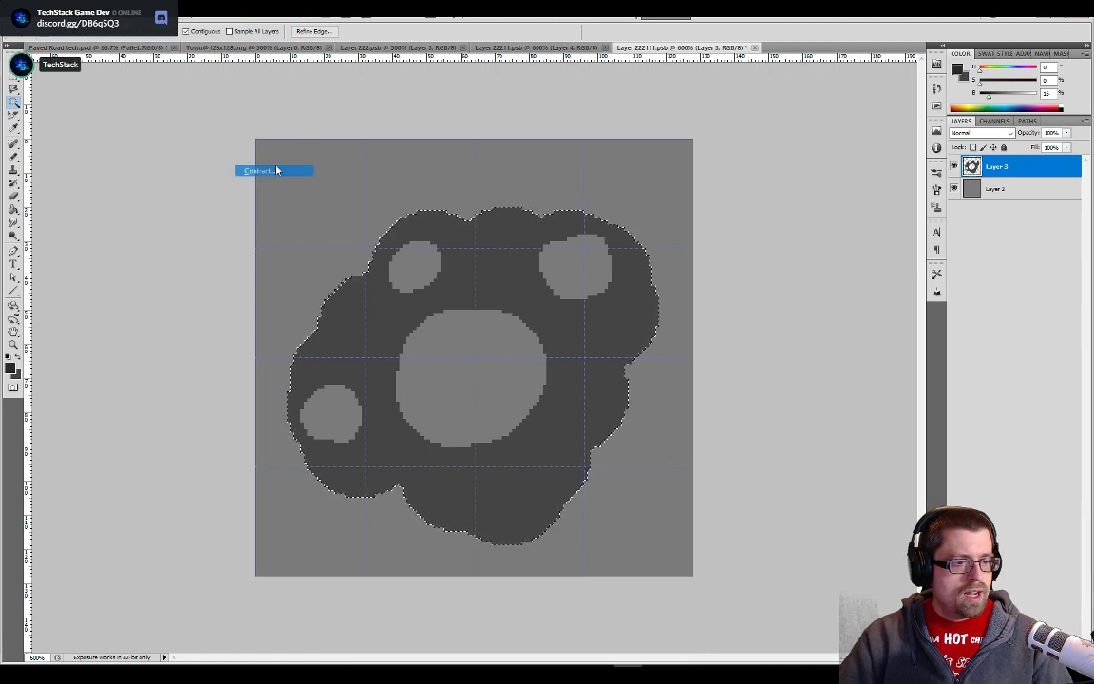
{"action": "left_click", "coordinate": [590, 230]}
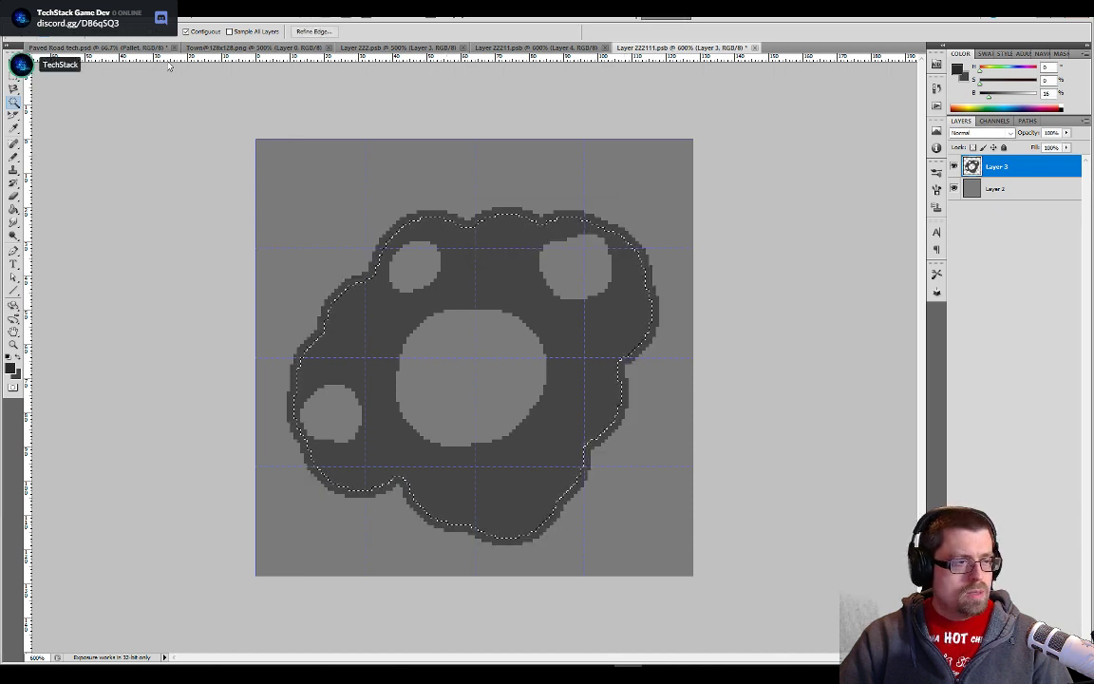
- Undo the previous contraction and contract the dark shape's outer selection again by a smaller amount
{"action": "left_click", "coordinate": [106, 12]}
{"action": "mouse_move", "coordinate": [82, 13]}
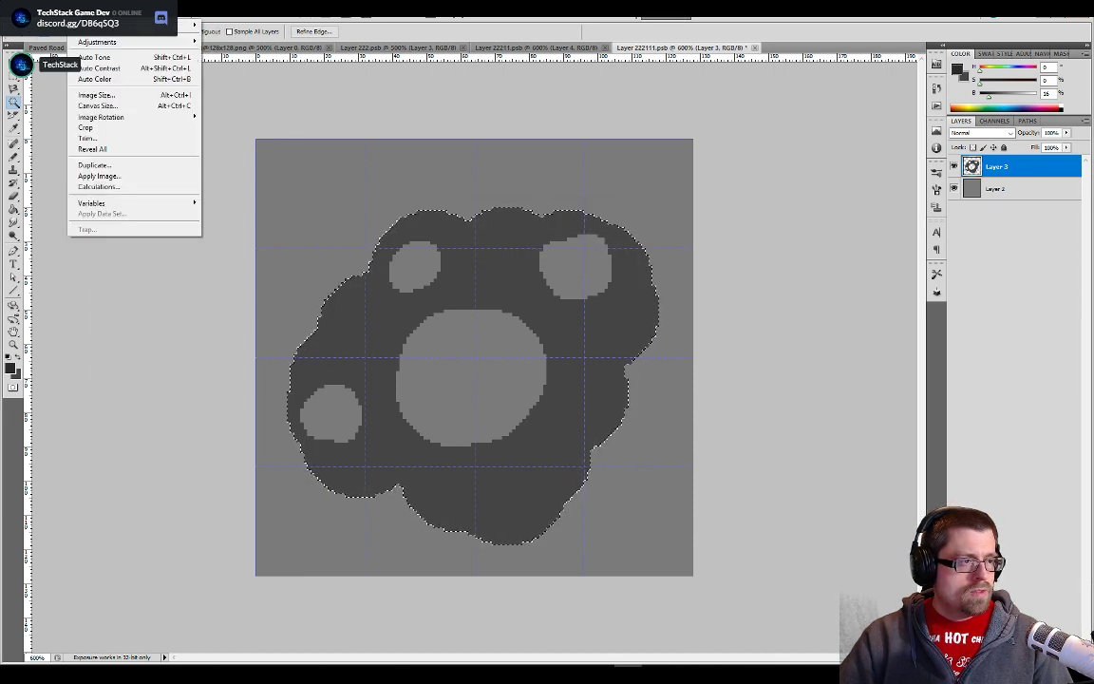
{"action": "mouse_move", "coordinate": [142, 12]}
{"action": "mouse_move", "coordinate": [167, 139]}
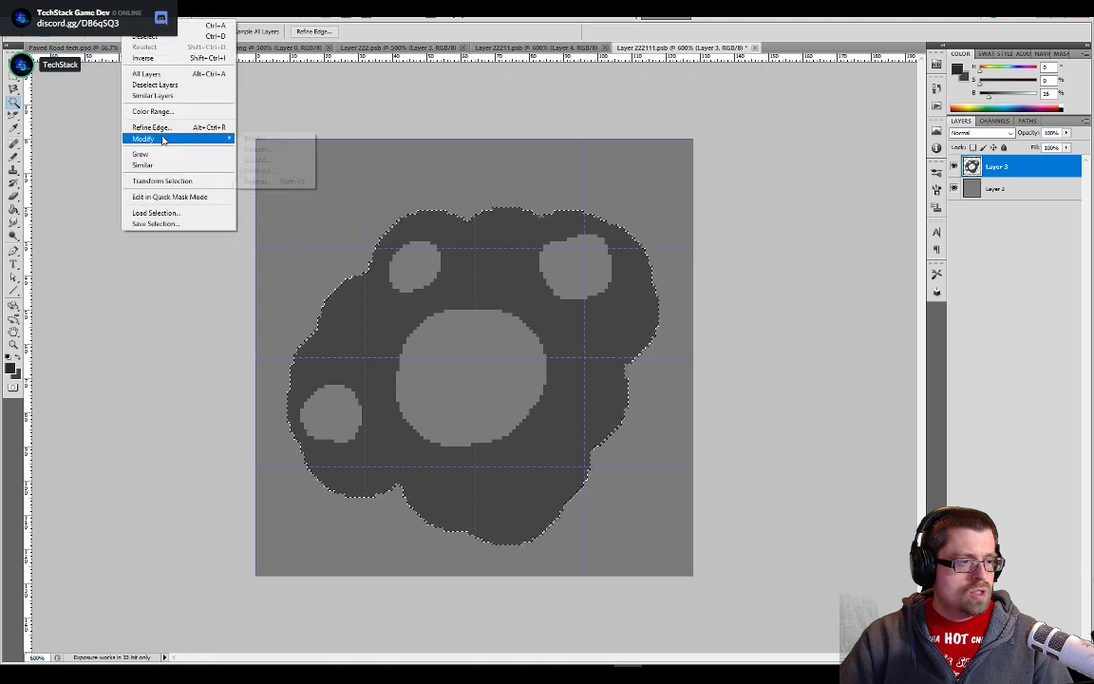
{"action": "left_click", "coordinate": [262, 171]}
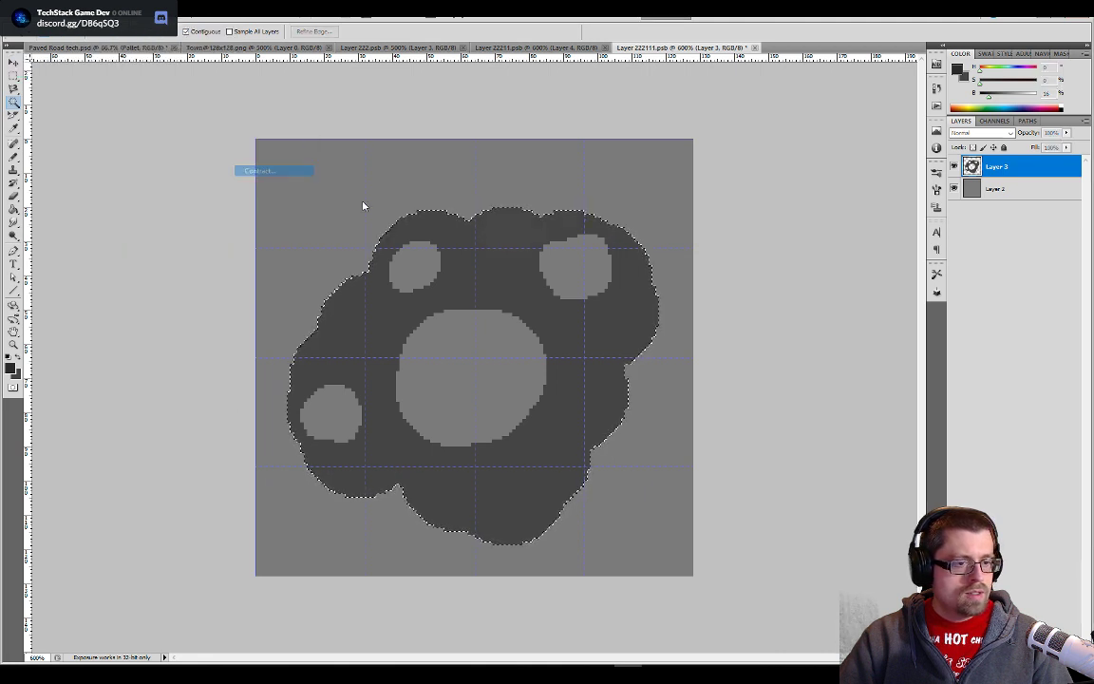
{"action": "left_click", "coordinate": [596, 229]}
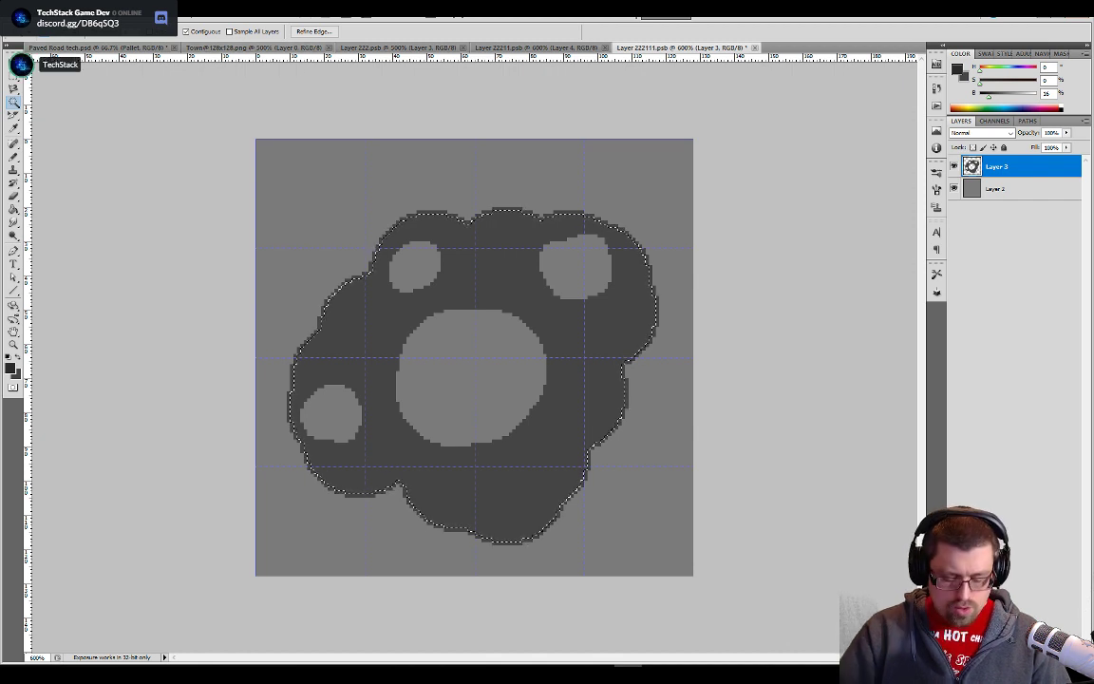
- Invert the selection and fill the thin rim along the dark shape's outer edge with the darker gray
{"action": "key", "text": "ctrl+shift+i"}
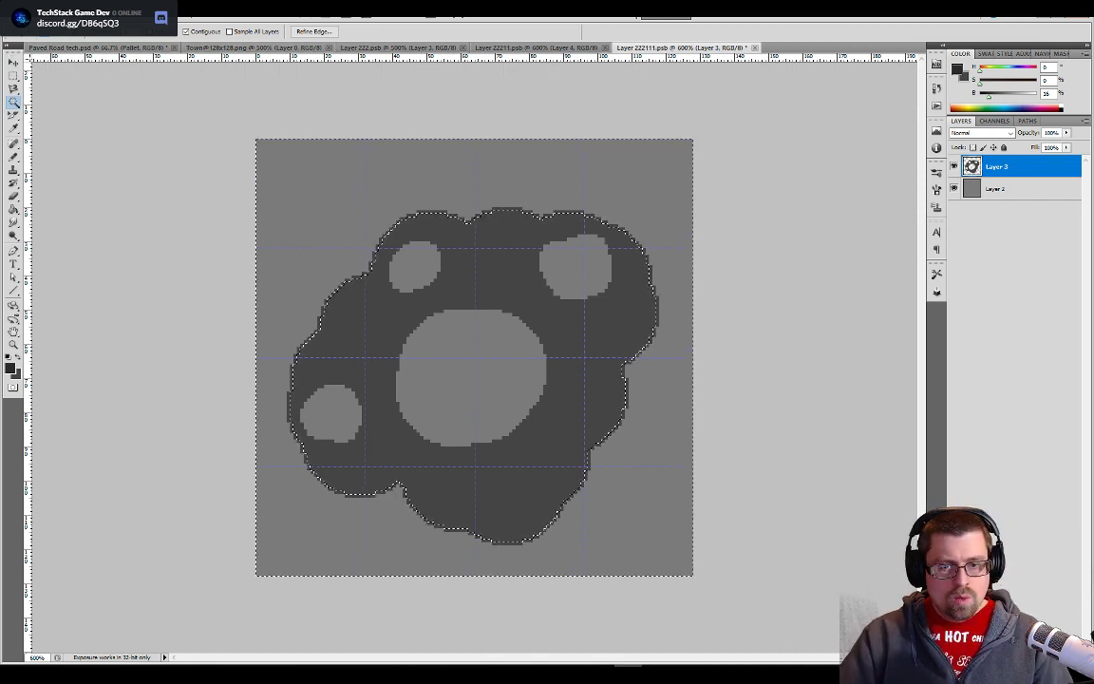
{"action": "key", "text": "g"}
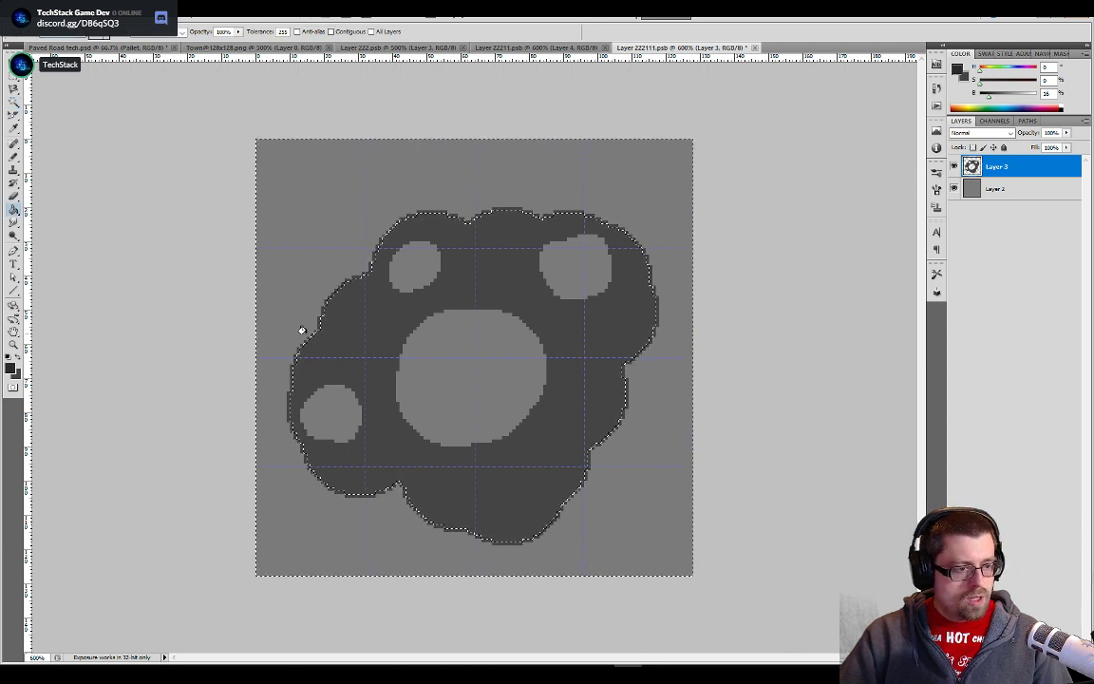
{"action": "key", "text": "ctrl+plus"}
{"action": "key", "text": "ctrl+plus"}
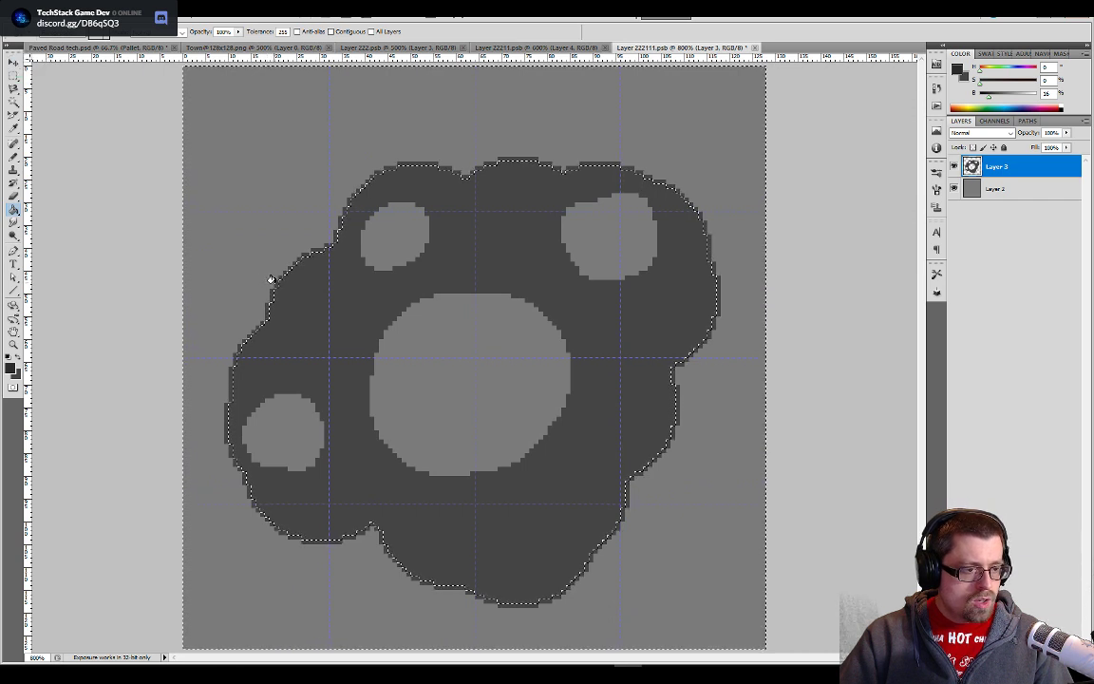
{"action": "key", "text": "ctrl+d"}
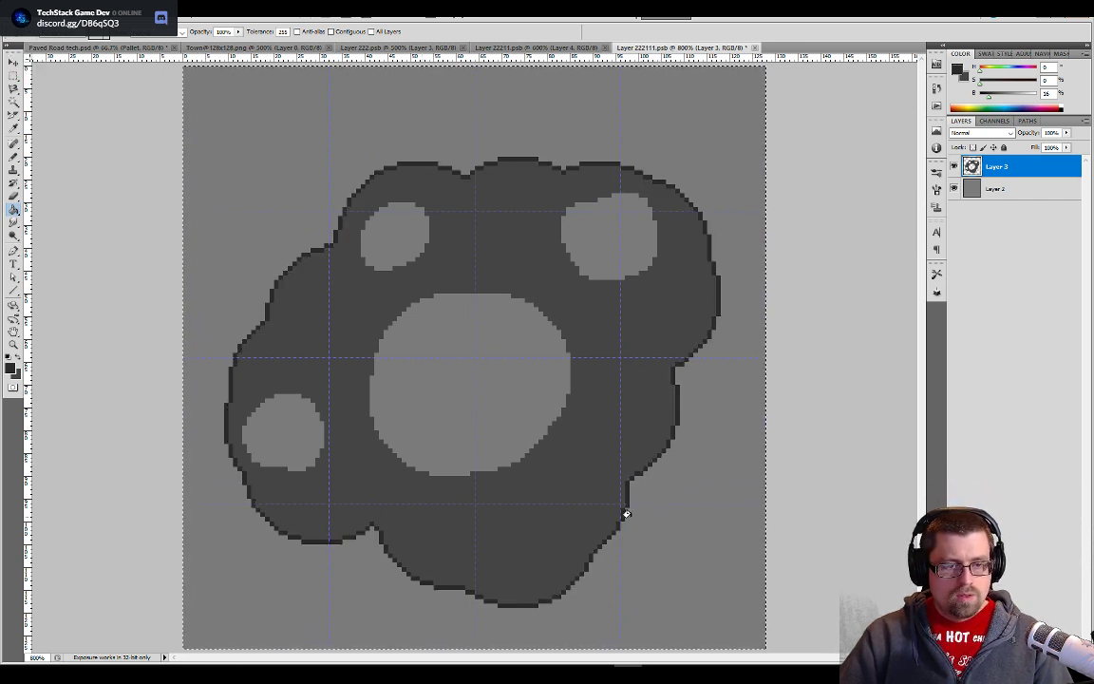
- Compare with the stone tile in Unity, and select all four holes in the dark shape on Layer 3 with the Magic Wand
{"action": "key", "text": "alt+Tab"}
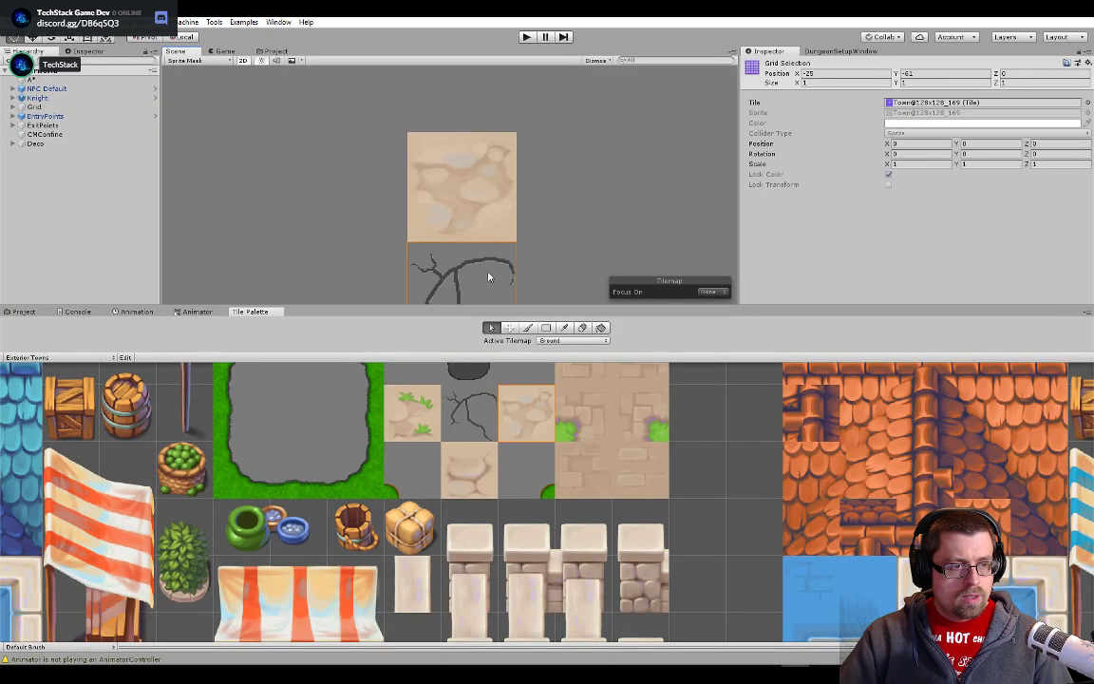
{"action": "key", "text": "alt+Tab"}
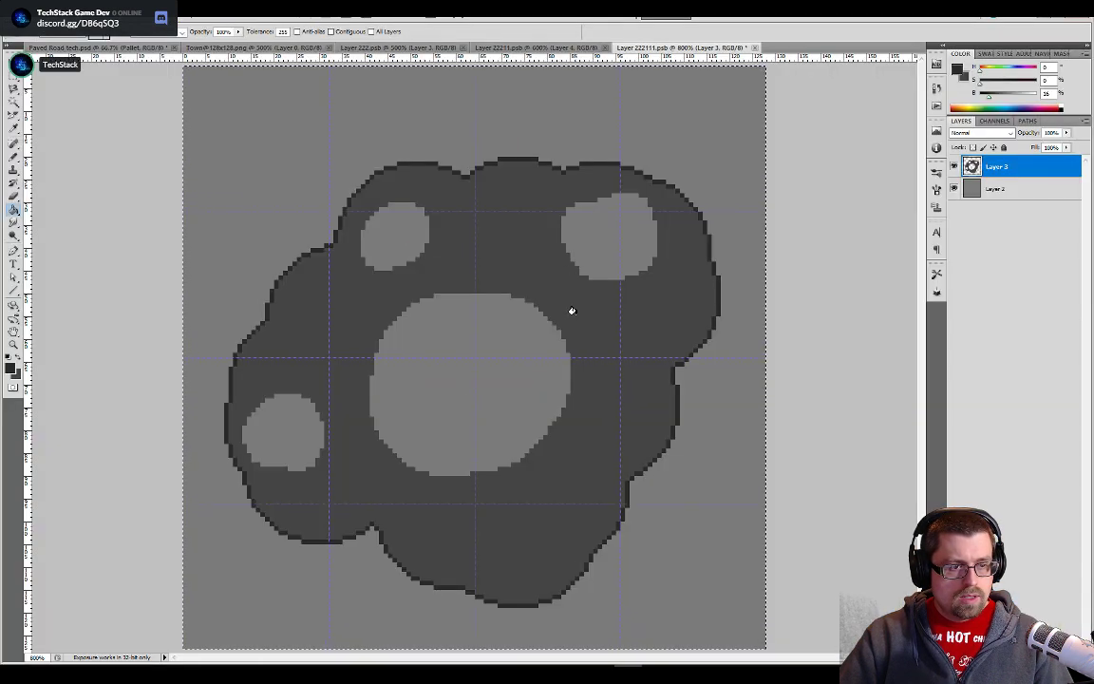
{"action": "key", "text": "w"}
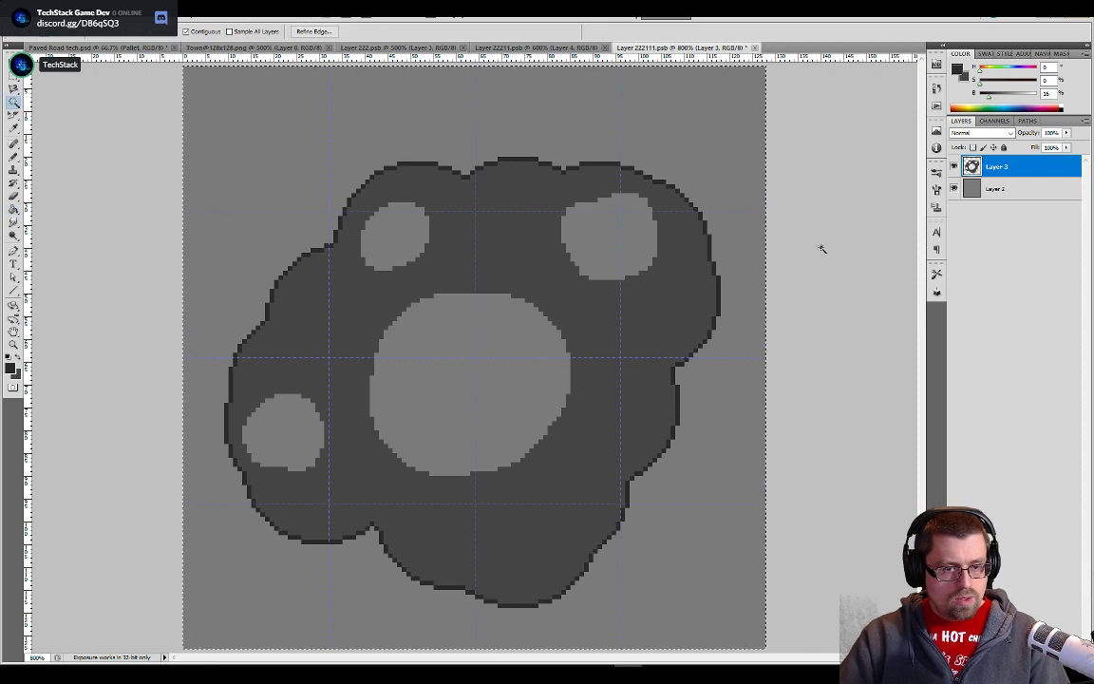
{"action": "left_click", "coordinate": [988, 187]}
{"action": "left_click", "coordinate": [992, 167]}
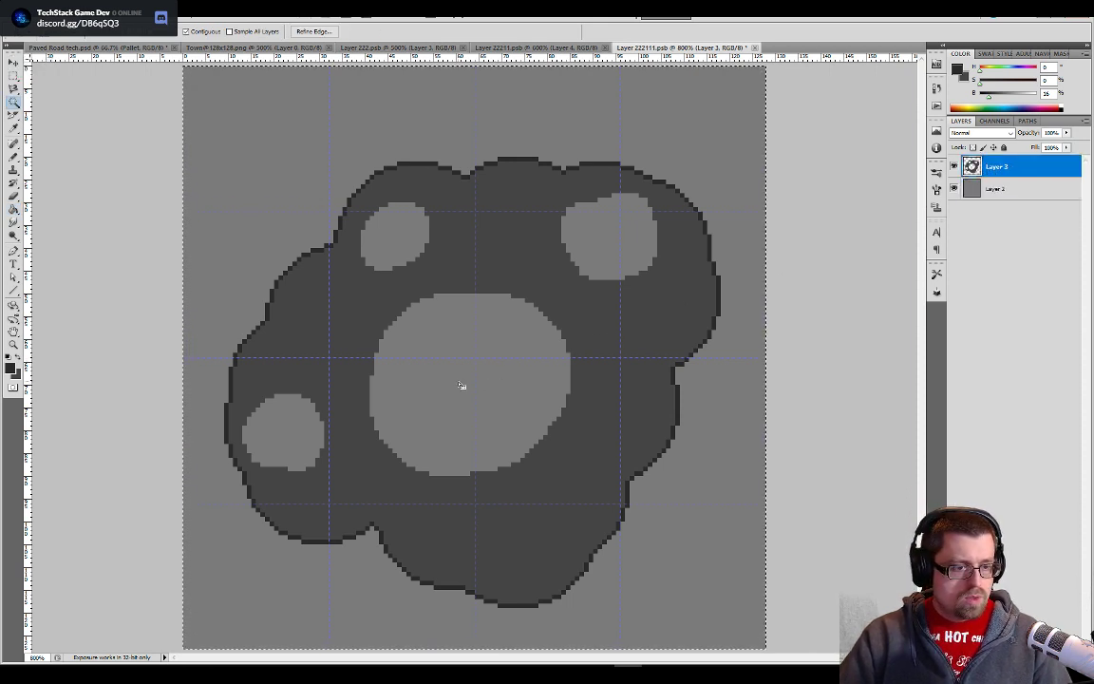
{"action": "left_click", "coordinate": [447, 426]}
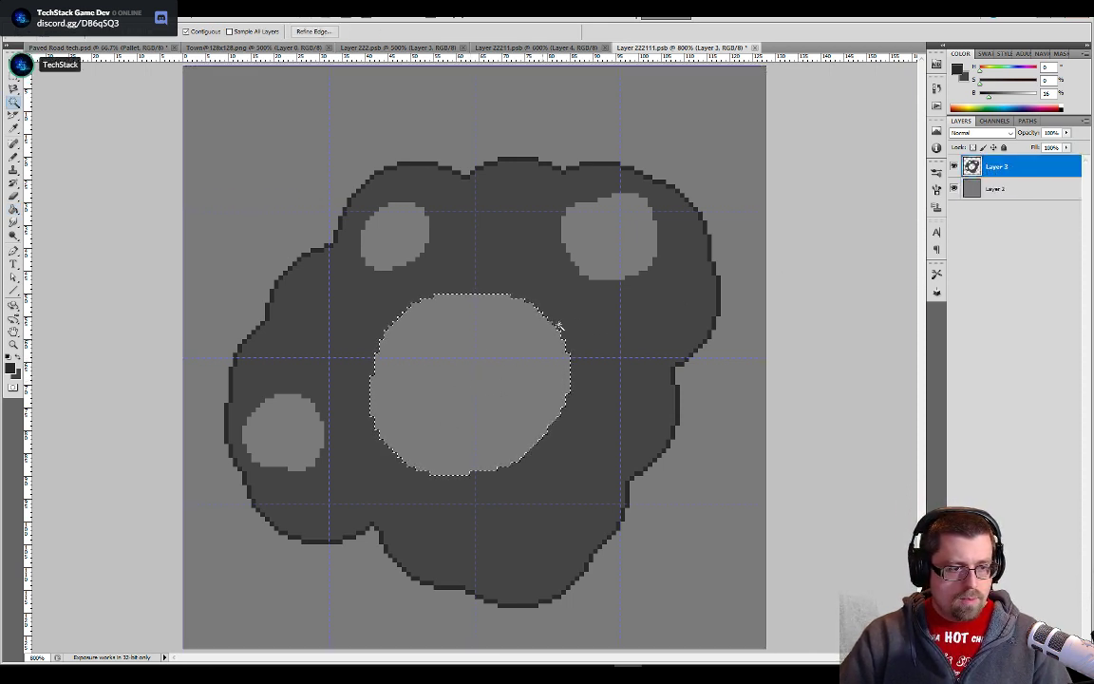
{"action": "left_click", "coordinate": [637, 224], "text": "shift"}
{"action": "left_click", "coordinate": [415, 243], "text": "shift"}
{"action": "left_click", "coordinate": [290, 434], "text": "shift"}
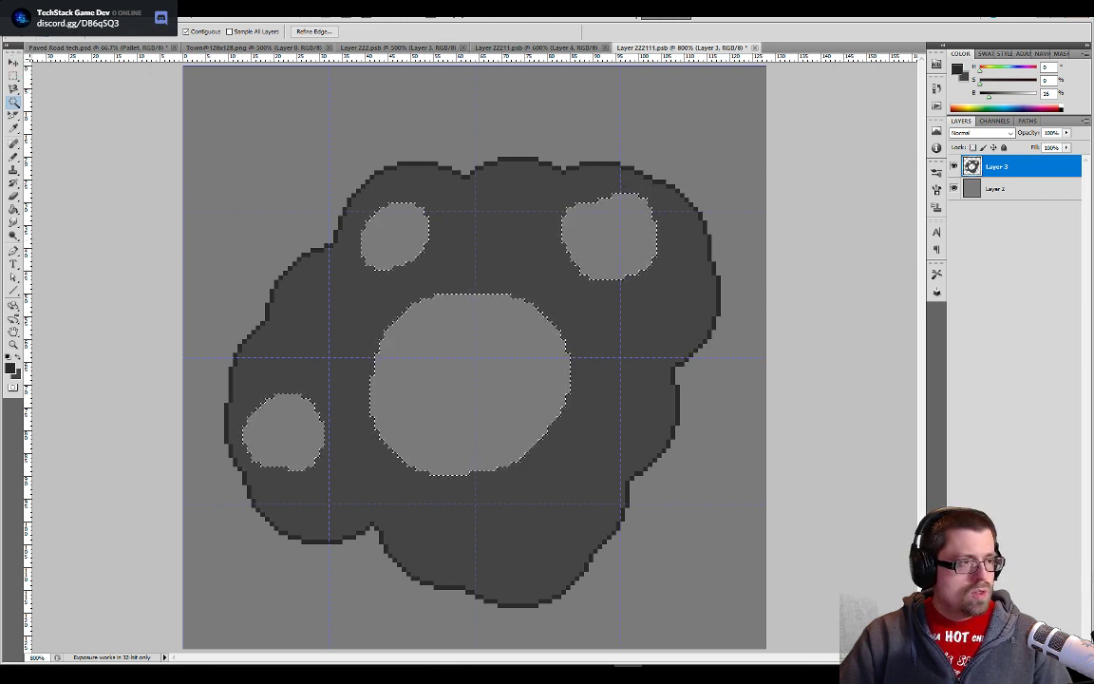
- Expand the selection of the four holes by 1 pixel
{"action": "left_click", "coordinate": [105, 12]}
{"action": "mouse_move", "coordinate": [134, 13]}
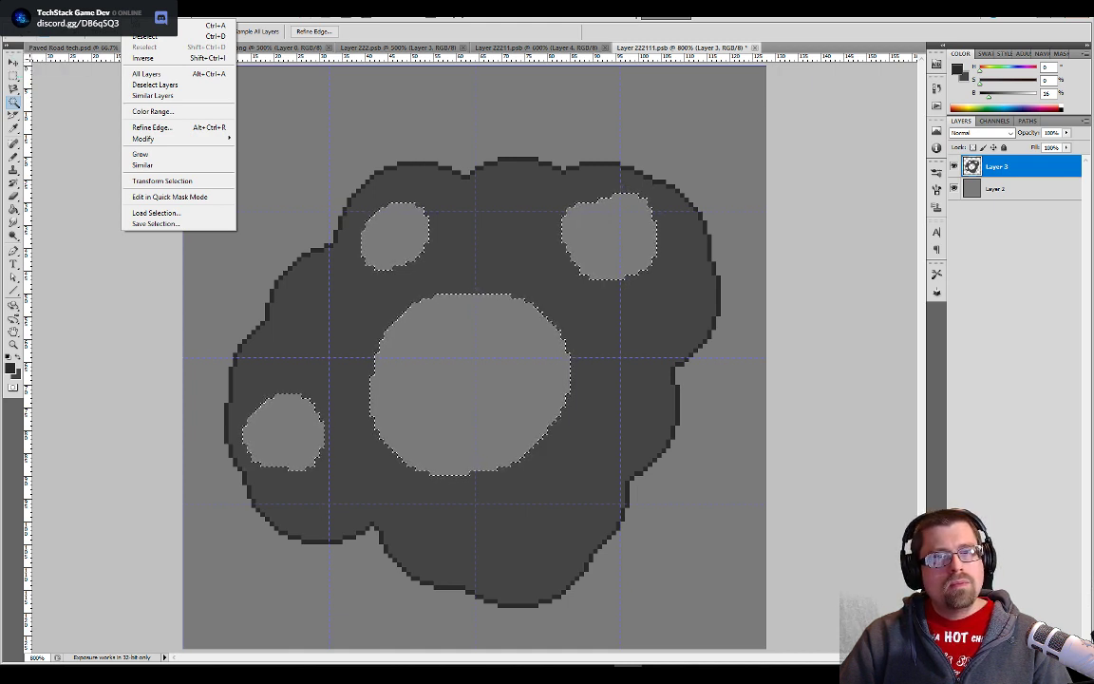
{"action": "mouse_move", "coordinate": [143, 139]}
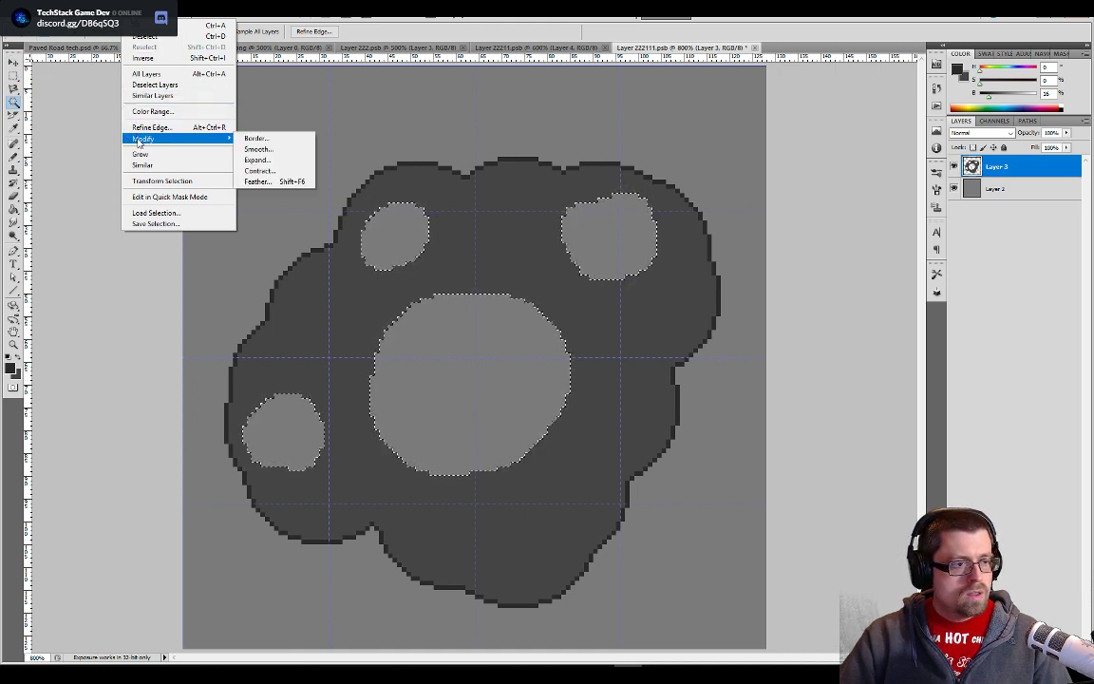
{"action": "left_click", "coordinate": [282, 160]}
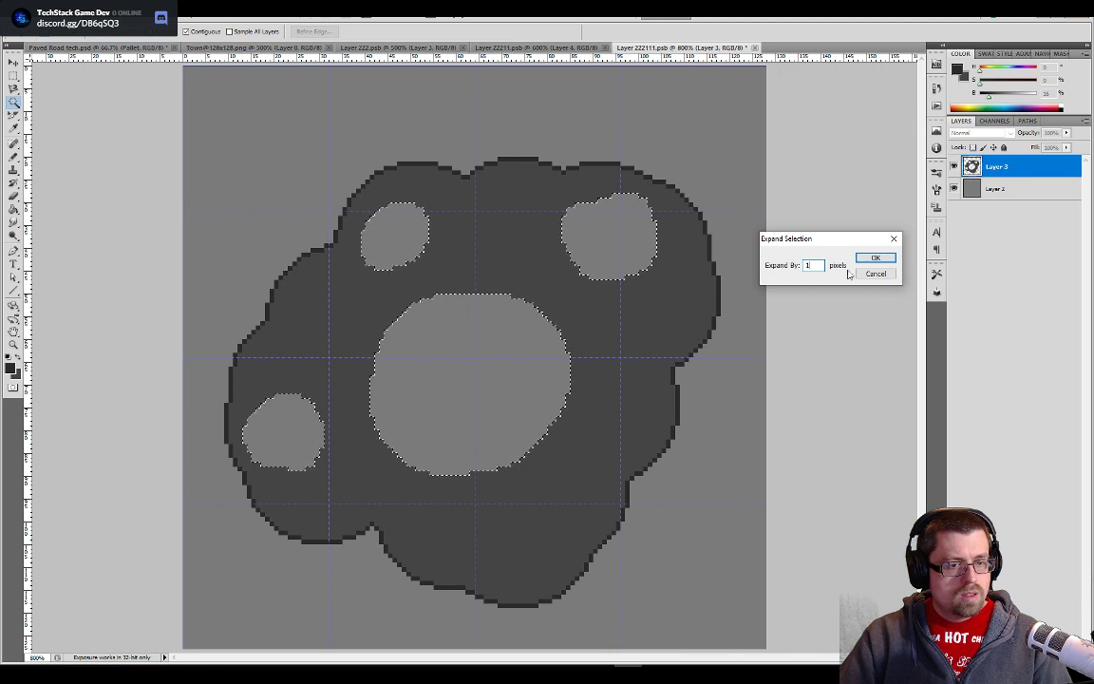
{"action": "left_click", "coordinate": [874, 258]}
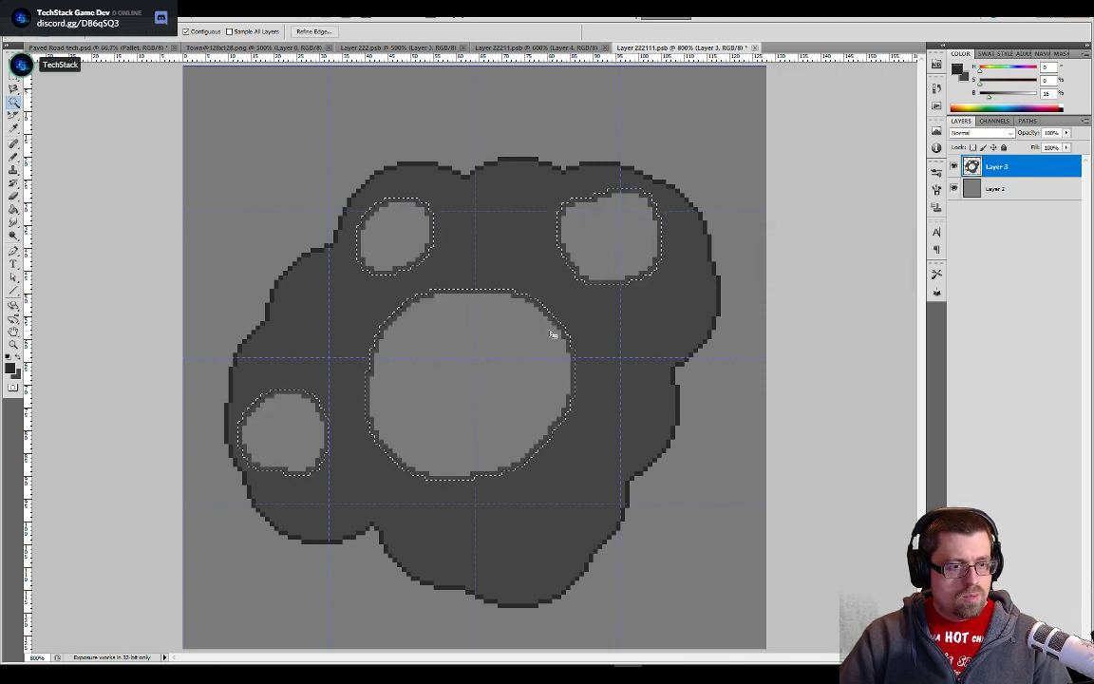
- Fill the expanded rims around the four holes with the darker gray, clear the hole selection and save the tile document
{"action": "key", "text": "g"}
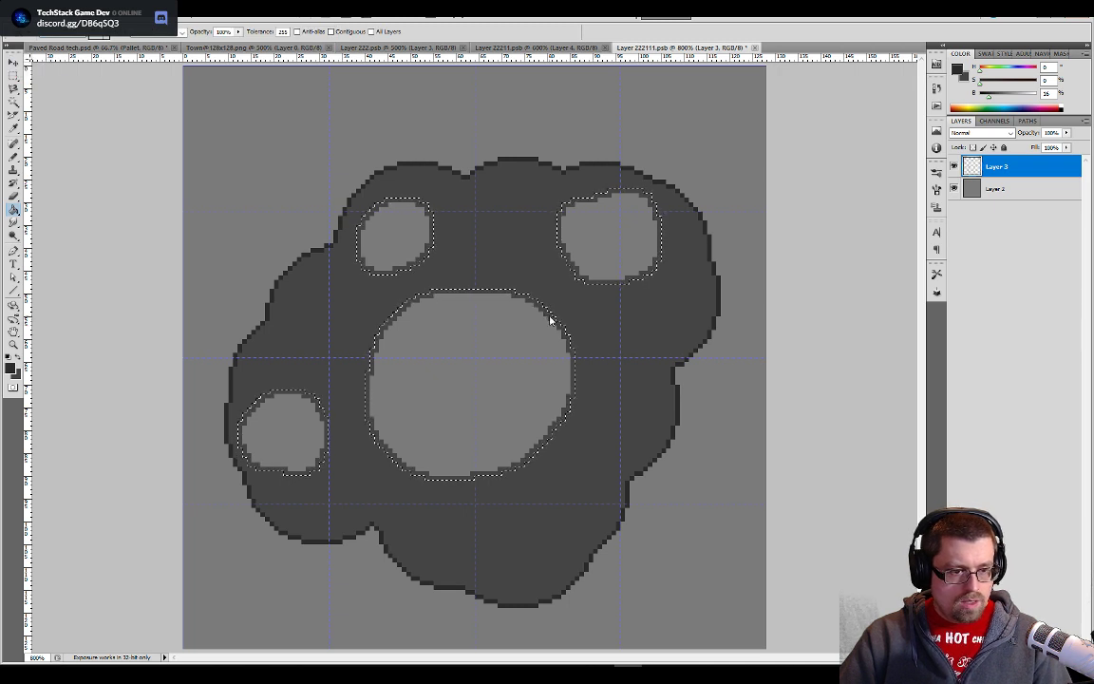
{"action": "key", "text": "ctrl+d"}
{"action": "key", "text": "ctrl+a"}
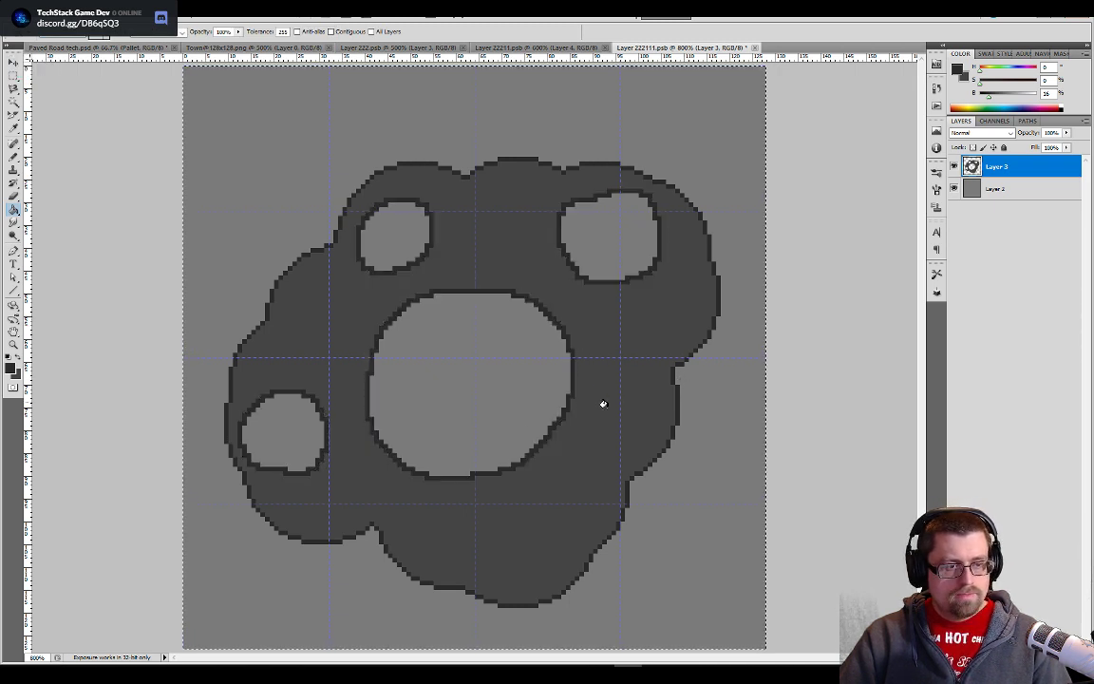
{"action": "scroll", "coordinate": [470, 459], "scroll_direction": "down", "scroll_amount": 2}
{"action": "scroll", "coordinate": [470, 461], "scroll_direction": "down", "scroll_amount": 1}
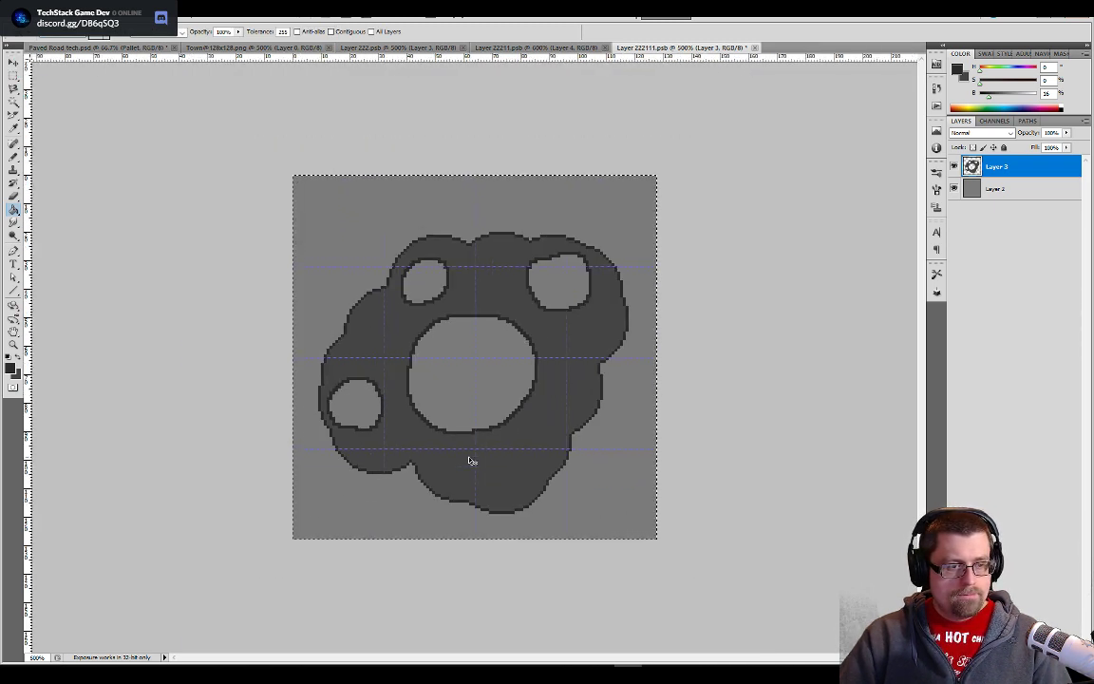
{"action": "scroll", "coordinate": [470, 460], "scroll_direction": "down", "scroll_amount": 1}
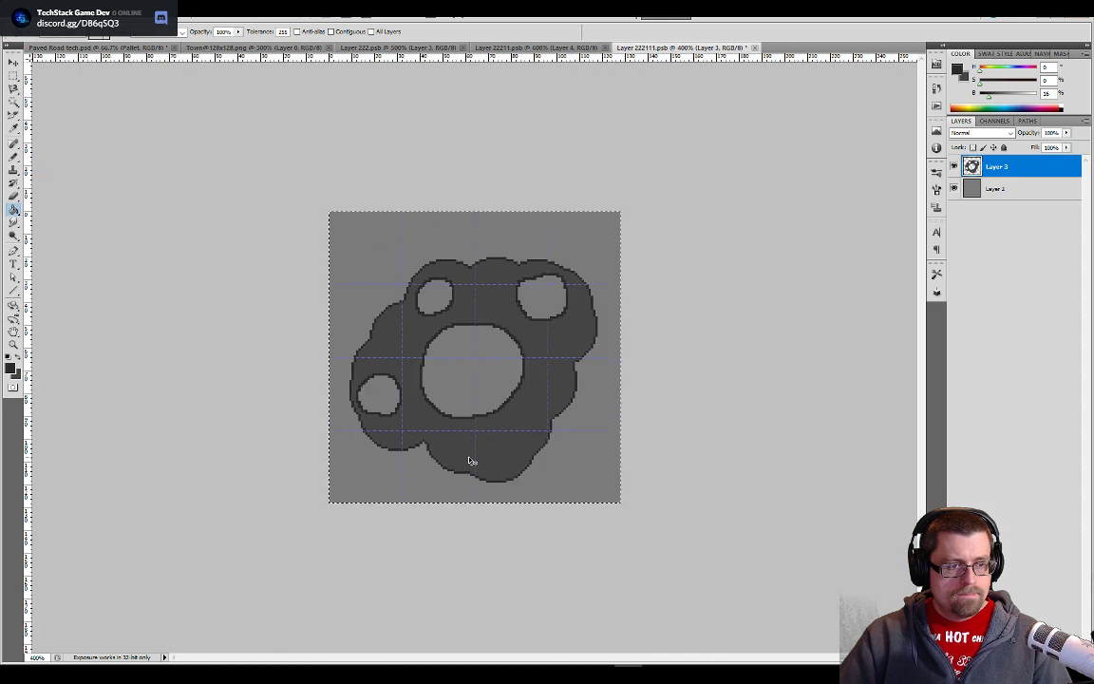
{"action": "key", "text": "ctrl+s"}
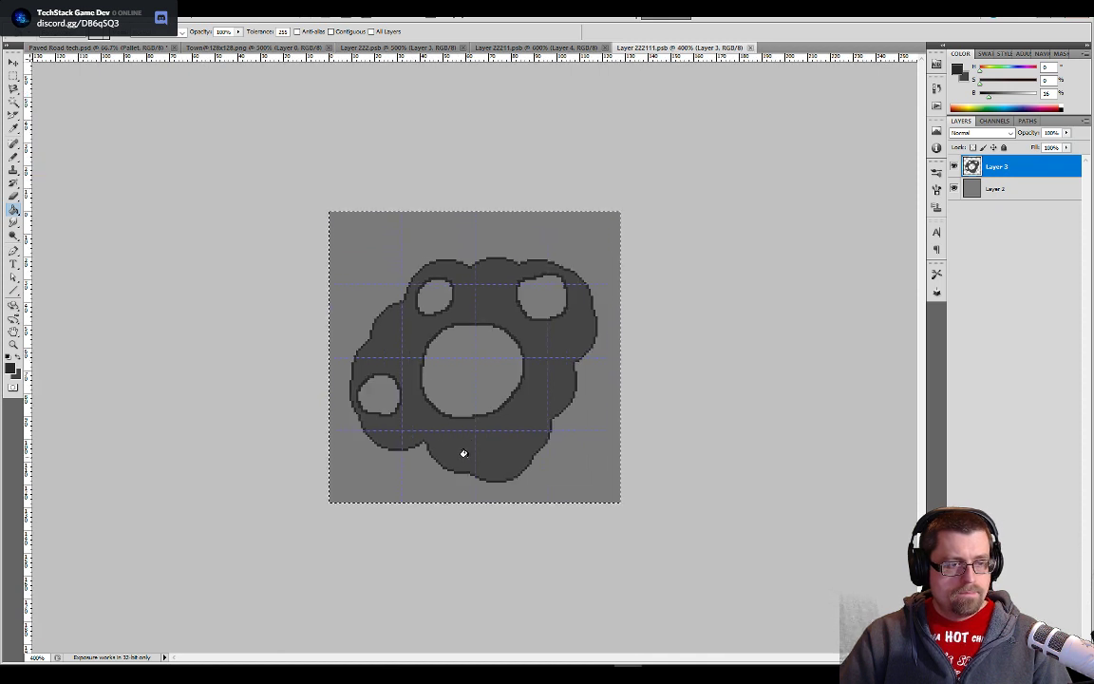
- Try softening the dark shape's edges with a large Blur tool brush and undo the blur
{"action": "left_click", "coordinate": [13, 221]}
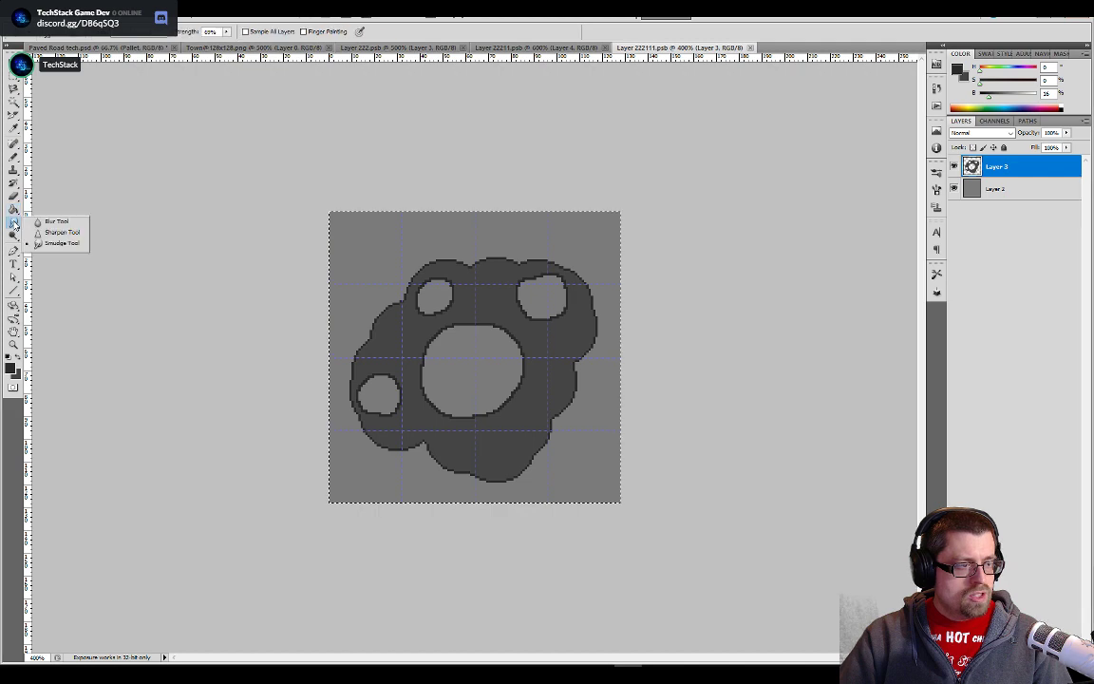
{"action": "left_click", "coordinate": [47, 221]}
{"action": "left_click_drag", "start_coordinate": [469, 353], "coordinate": [484, 381]}
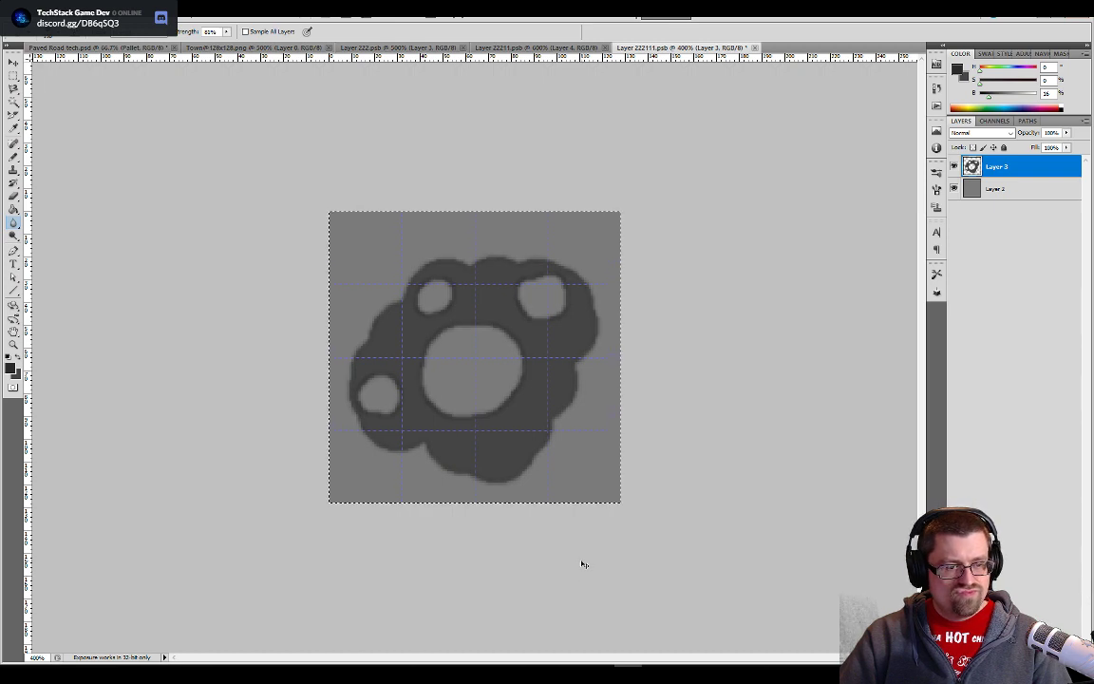
{"action": "key", "text": "ctrl+z"}
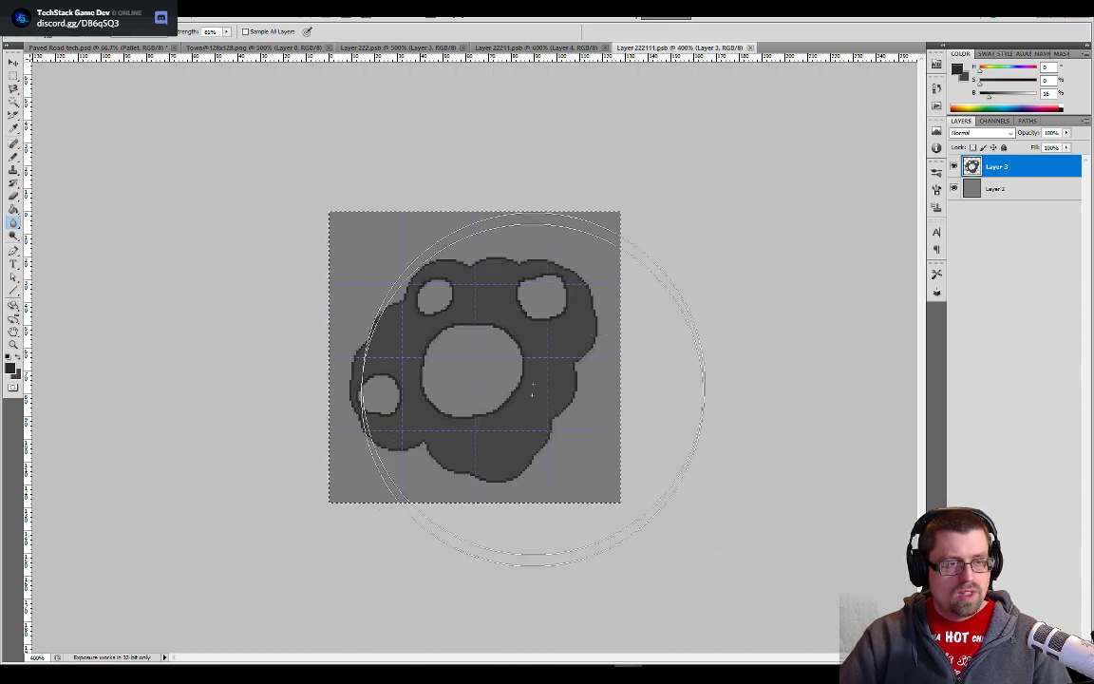
- Switch to Unity and open the Paved Road tech texture from the Tileset Replacement folder in the Sprite Editor
{"action": "key", "text": "alt+Tab"}
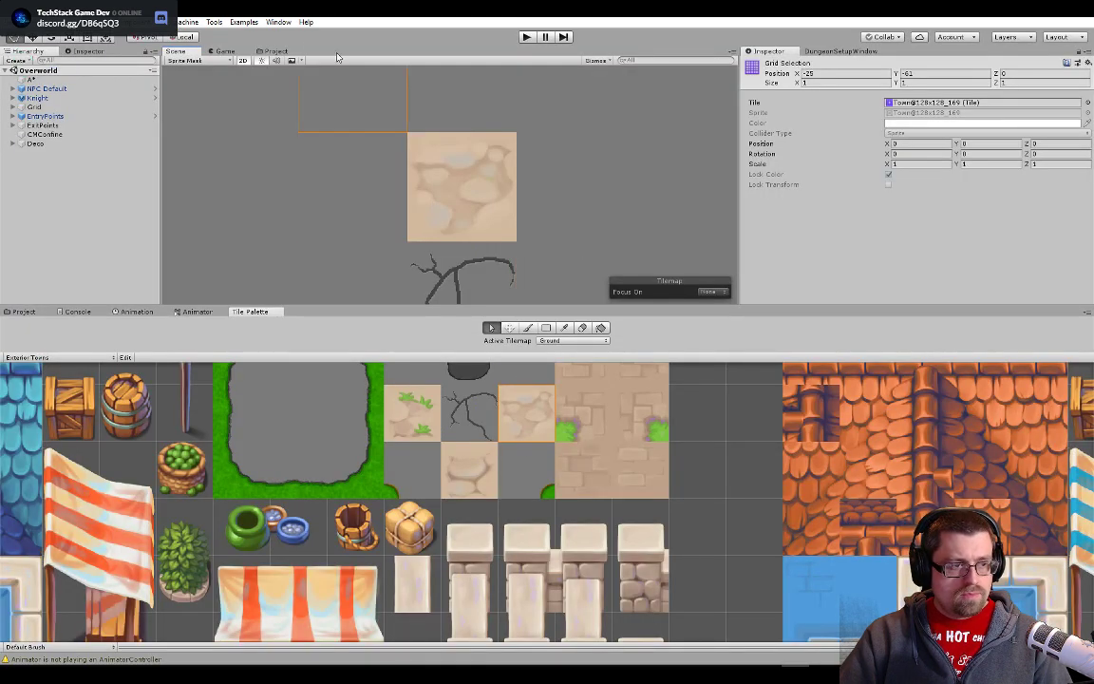
{"action": "left_click", "coordinate": [275, 50]}
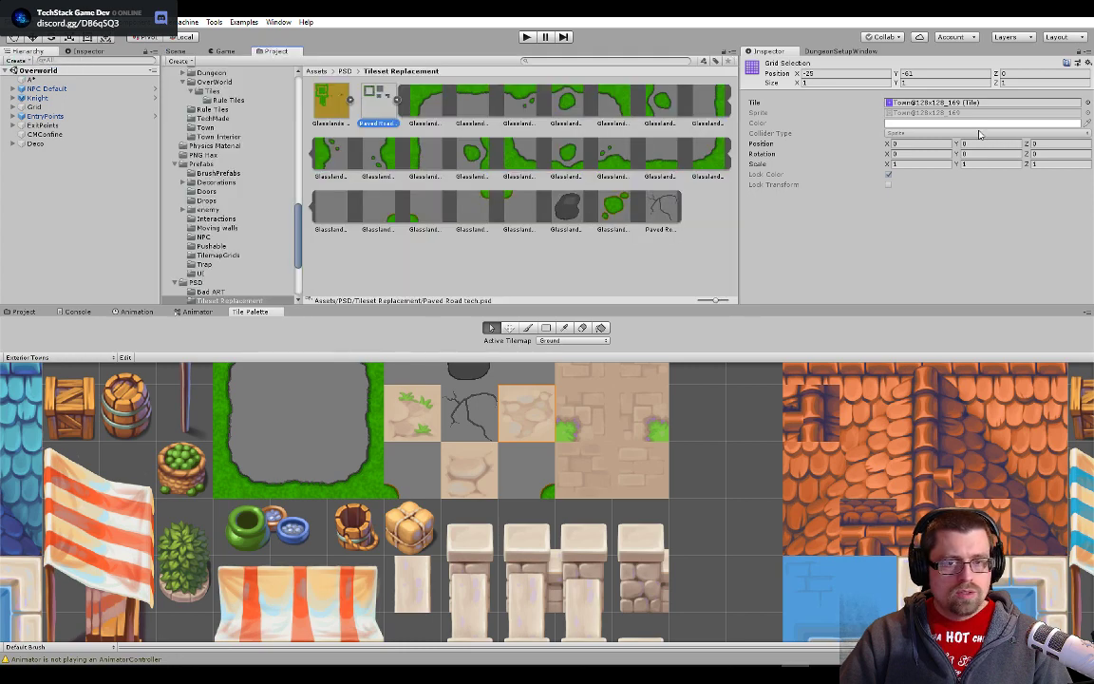
{"action": "left_click", "coordinate": [370, 102]}
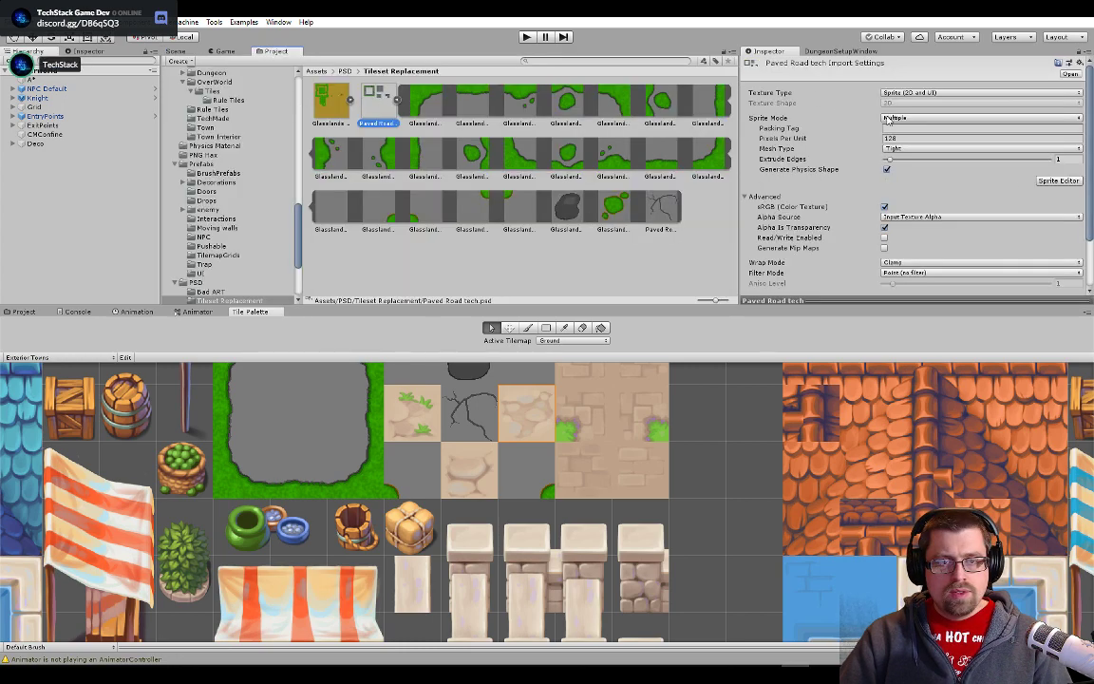
{"action": "left_click", "coordinate": [1065, 183]}
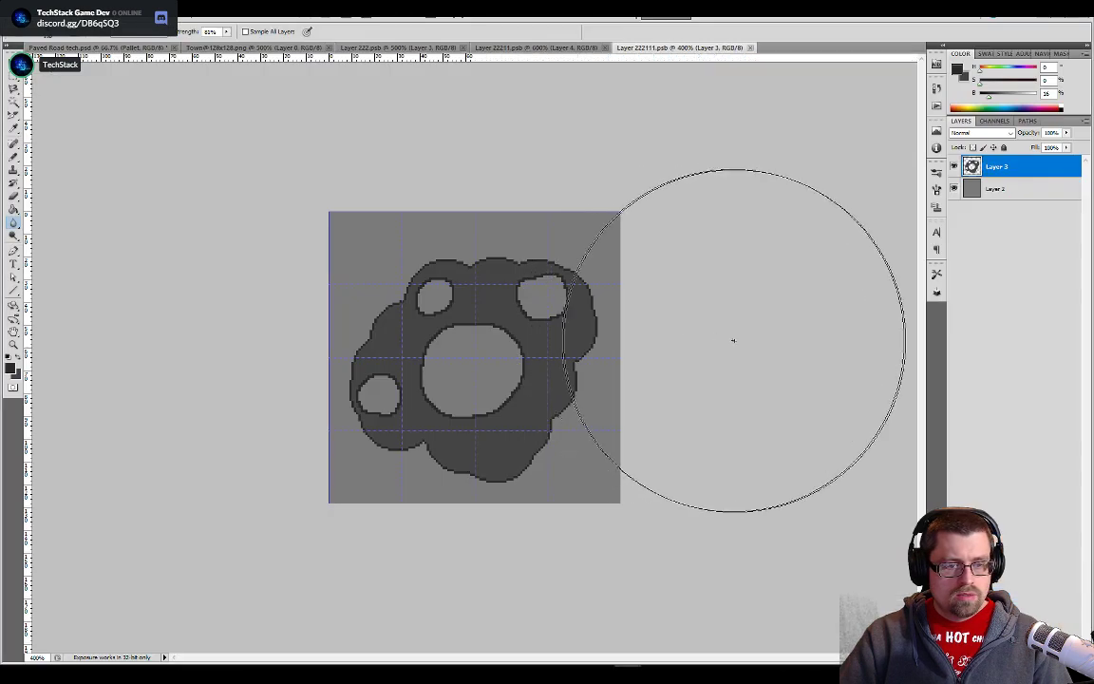
- Save the Paved Road tech document in Photoshop and return to the new holed stone tile in Unity's Sprite Editor
{"action": "key", "text": "ctrl+a"}
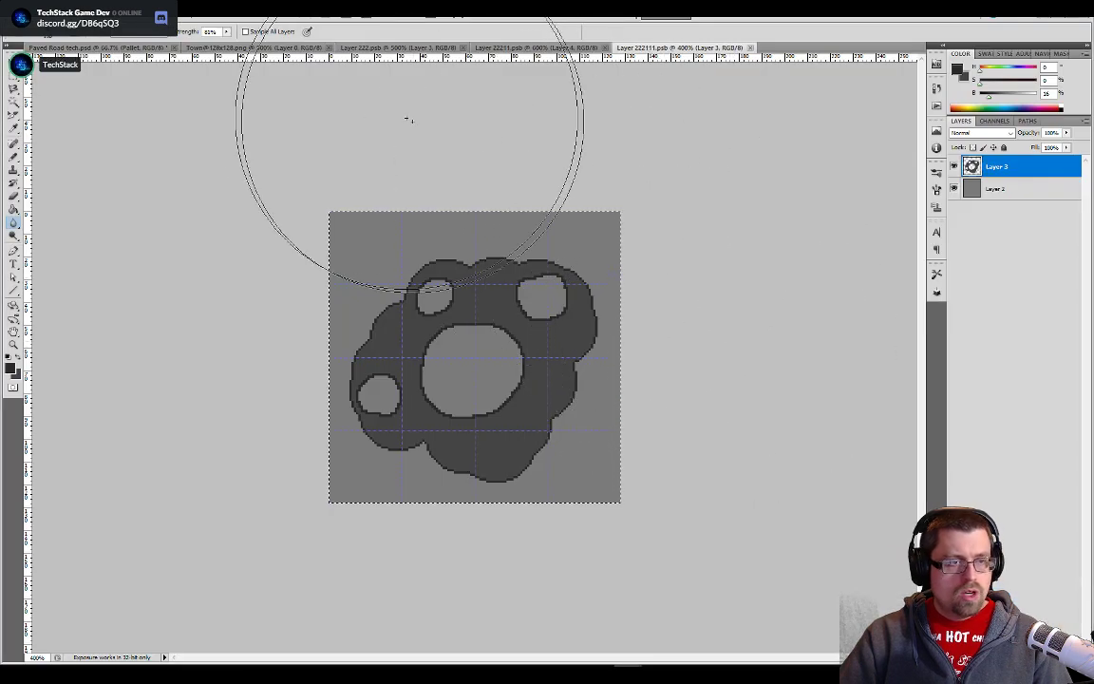
{"action": "left_click", "coordinate": [129, 47]}
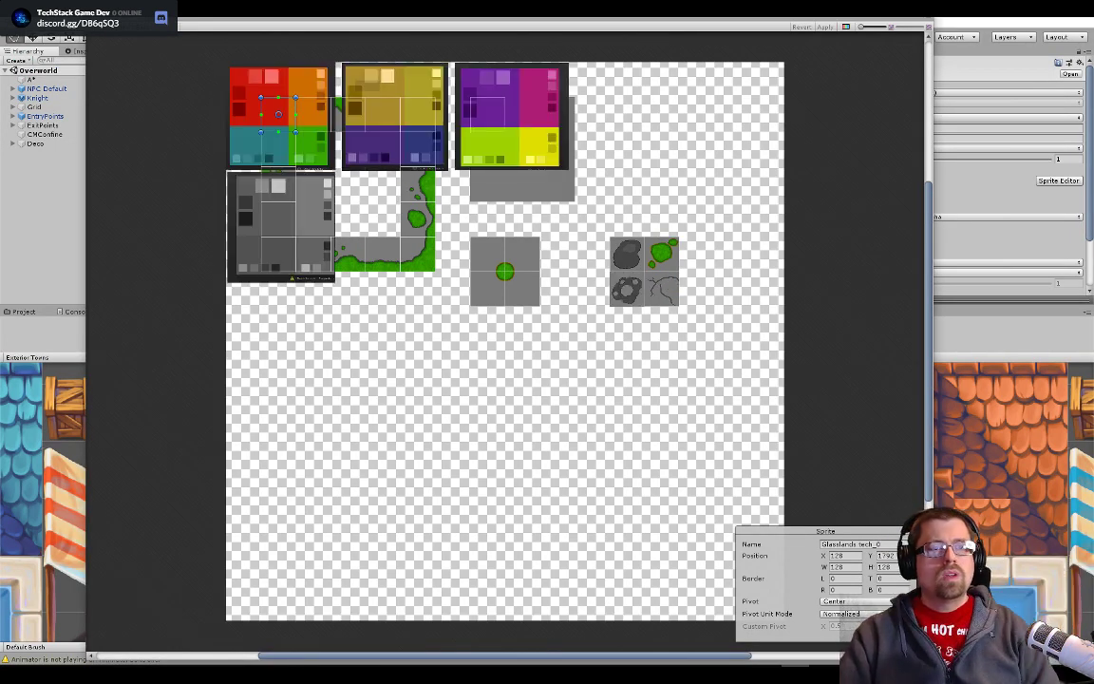
{"action": "scroll", "coordinate": [620, 275], "scroll_direction": "up", "scroll_amount": 6}
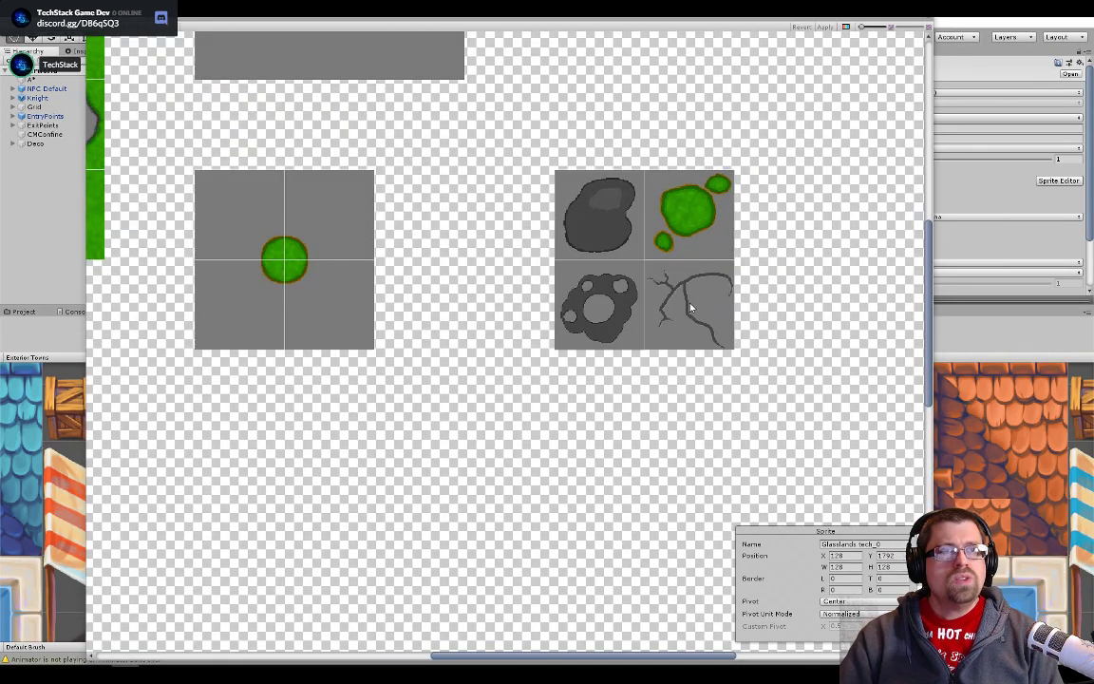
{"action": "scroll", "coordinate": [619, 314], "scroll_direction": "up", "scroll_amount": 4}
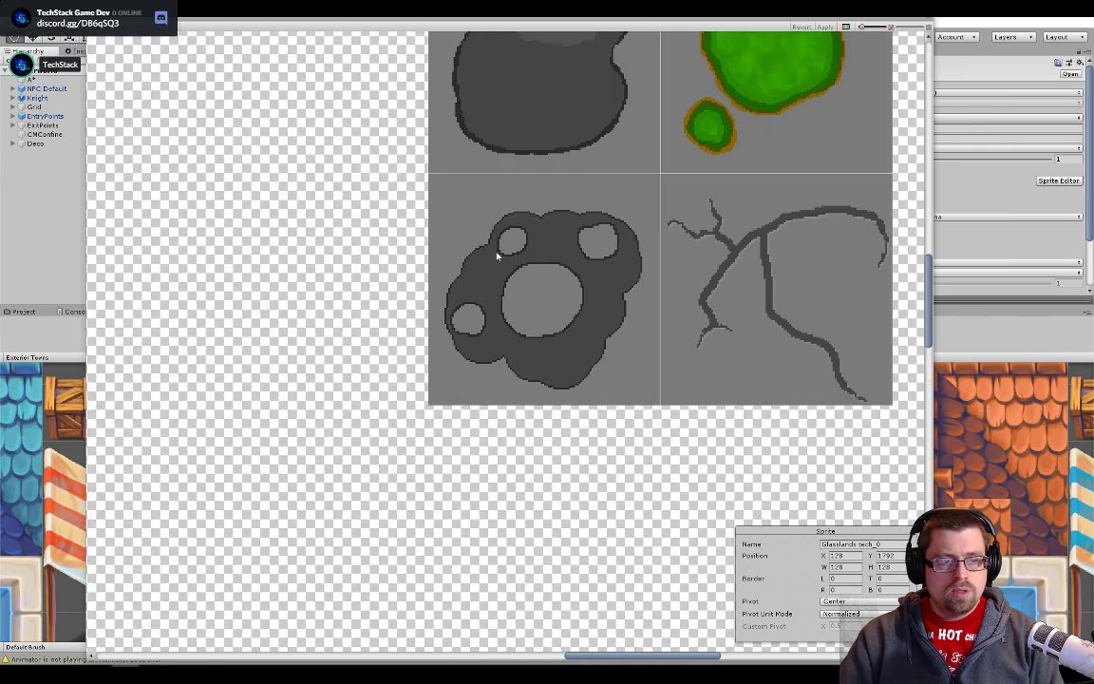
{"action": "scroll", "coordinate": [415, 420], "scroll_direction": "up", "scroll_amount": 2}
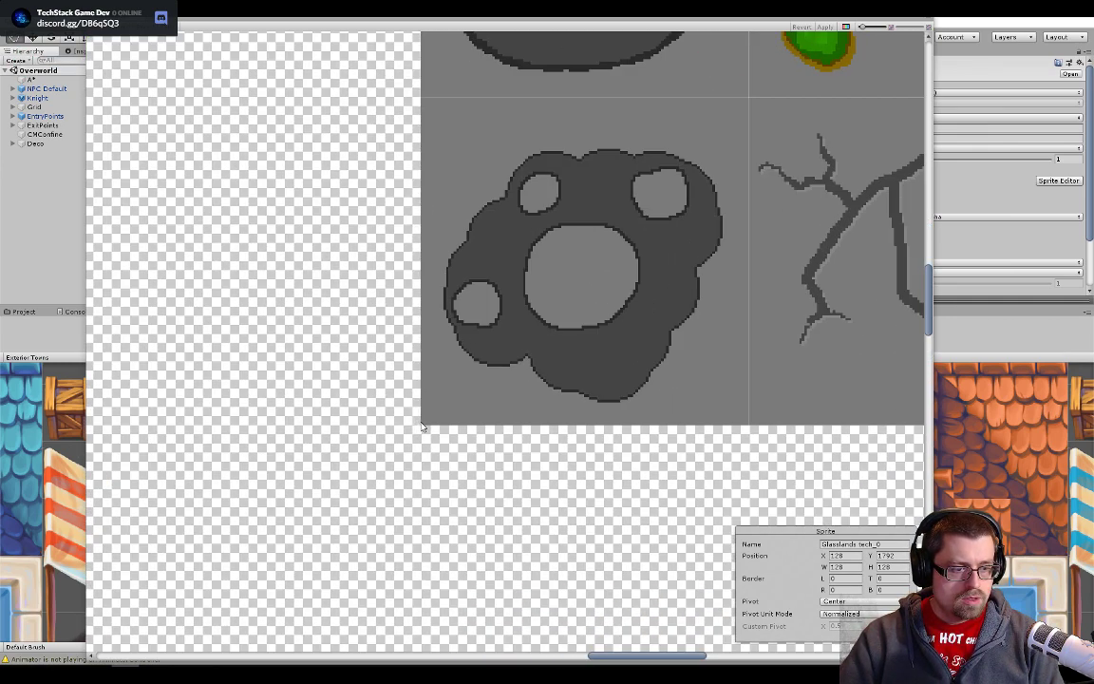
- Add a 128 × 128 sprite slice around the holed stone tile in the Paved Road tech texture and apply it
{"action": "left_click_drag", "start_coordinate": [423, 427], "coordinate": [751, 103]}
{"action": "scroll", "coordinate": [588, 446], "scroll_direction": "up", "scroll_amount": 2}
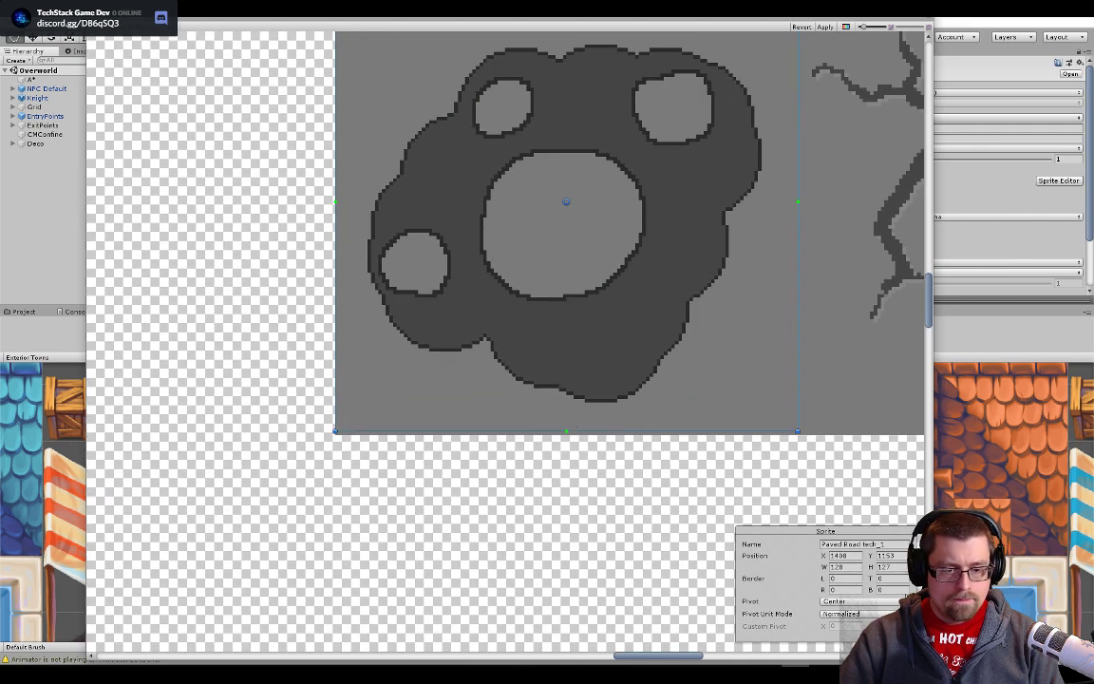
{"action": "left_click", "coordinate": [882, 567]}
{"action": "type", "text": "12"}
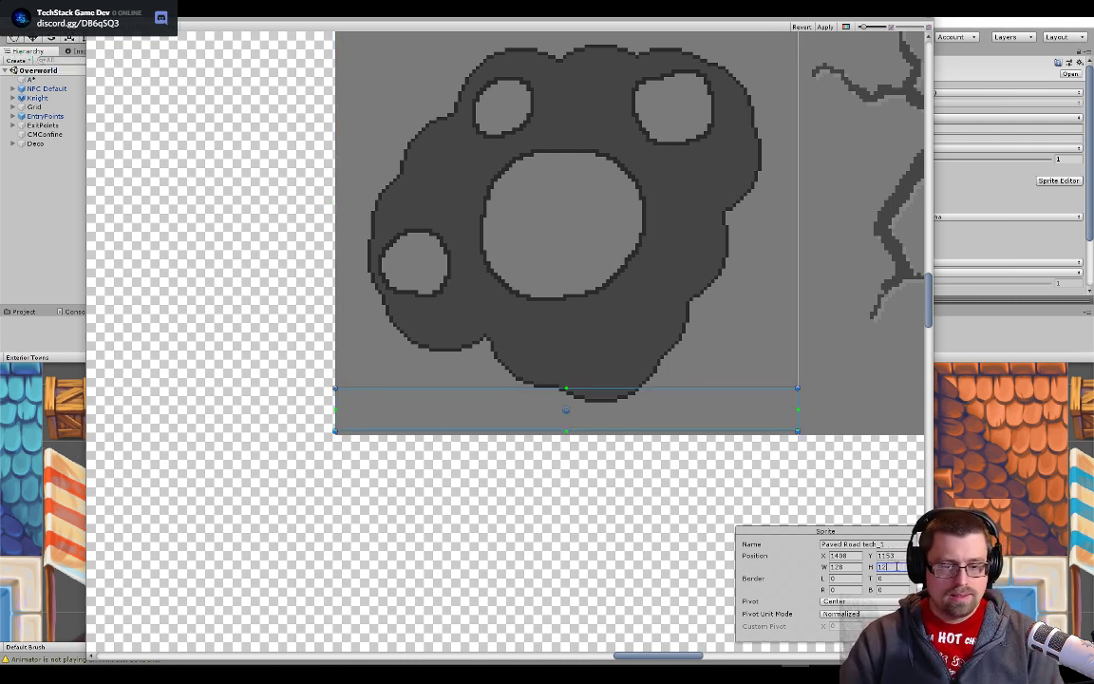
{"action": "type", "text": "8"}
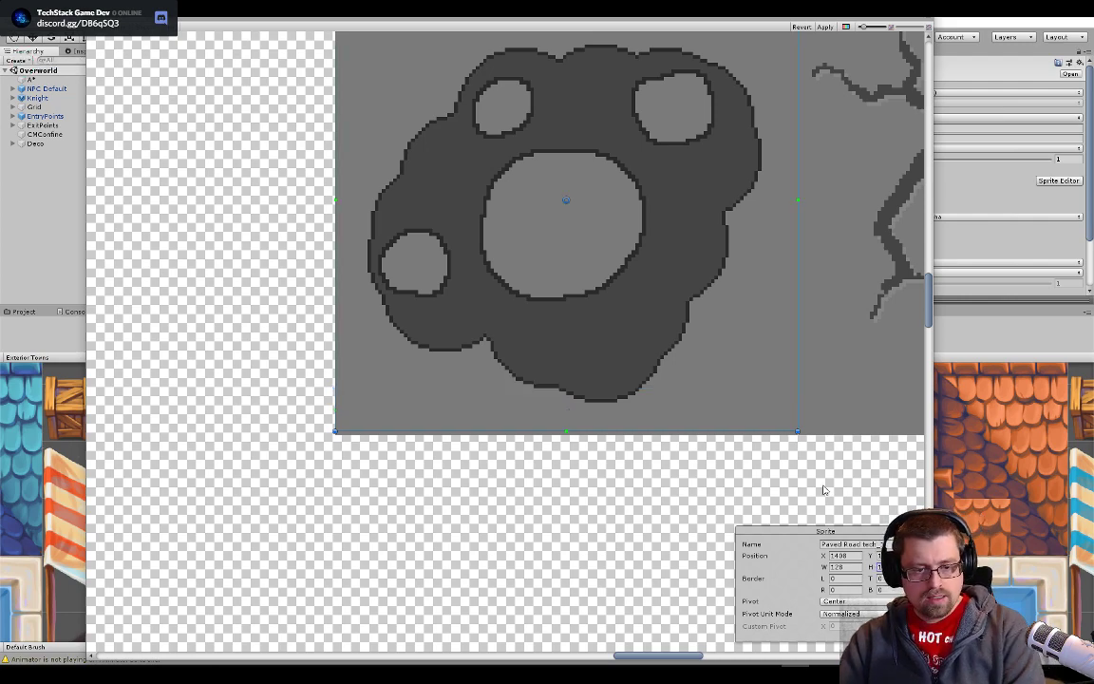
{"action": "left_click_drag", "start_coordinate": [666, 263], "coordinate": [662, 537]}
{"action": "left_click_drag", "start_coordinate": [655, 484], "coordinate": [642, 304]}
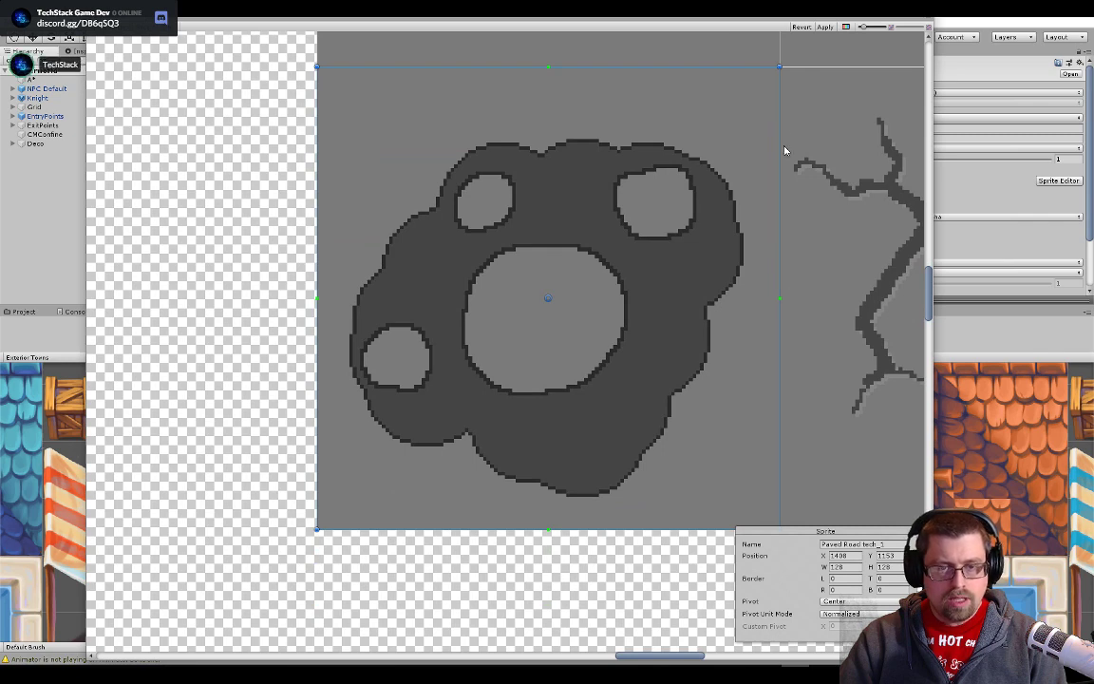
{"action": "left_click", "coordinate": [834, 28]}
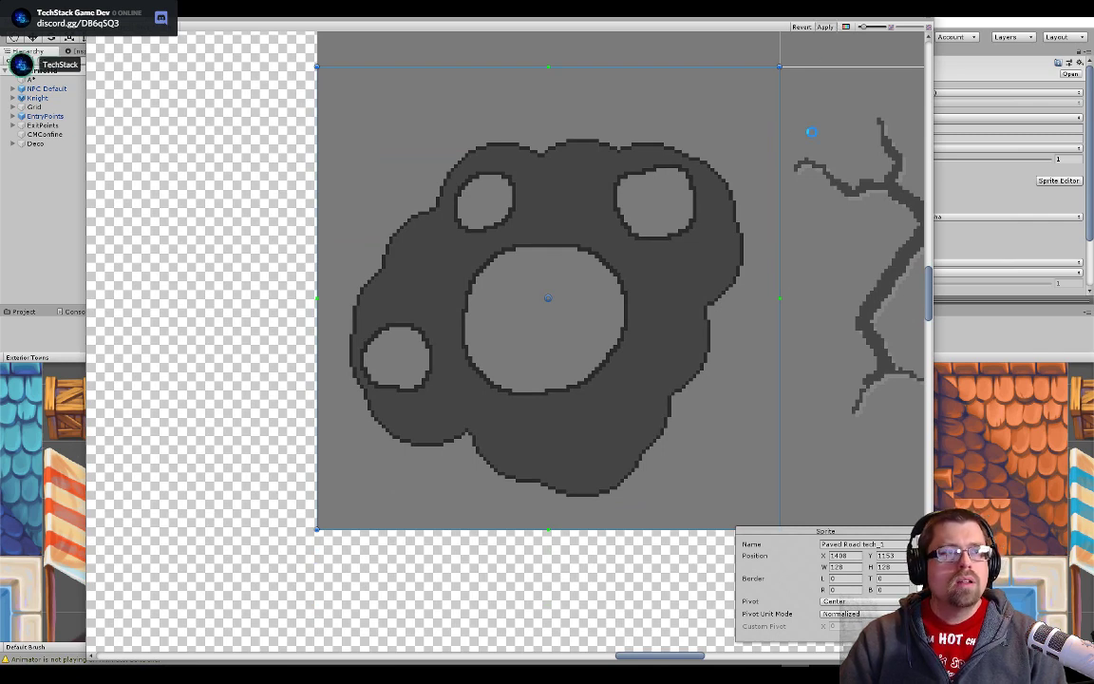
- Switch to Photoshop, hide the Pallet layer and show the BG layer, save the document, and return to Unity to close the Sprite Editor
{"action": "key", "text": "alt+Tab"}
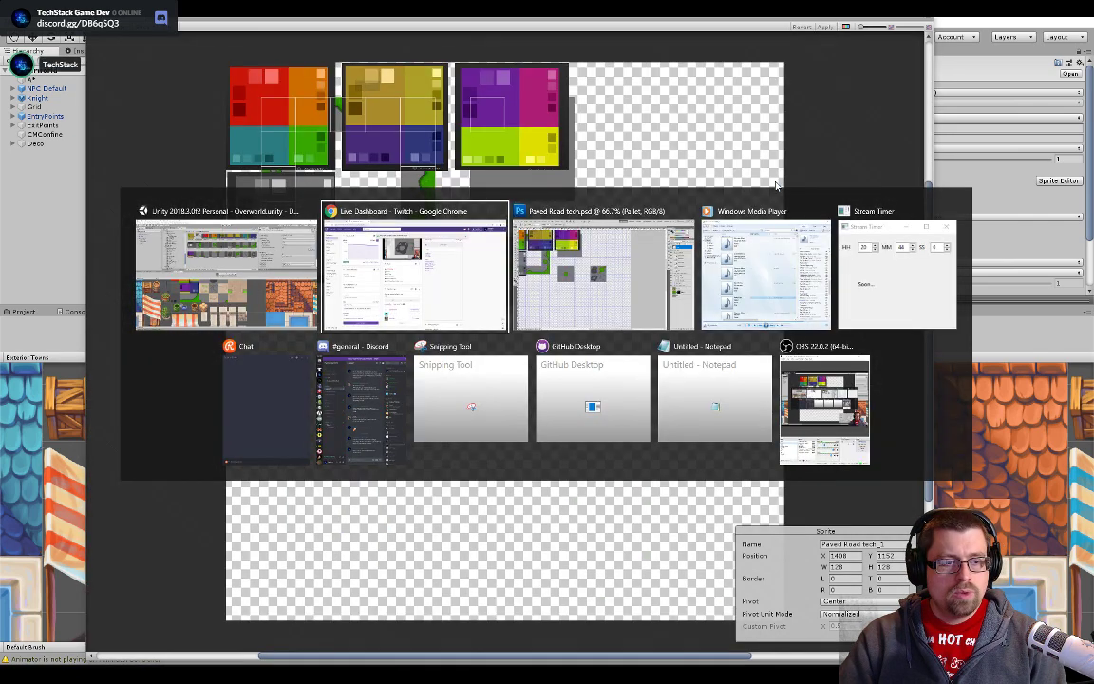
{"action": "key", "text": "alt+Tab"}
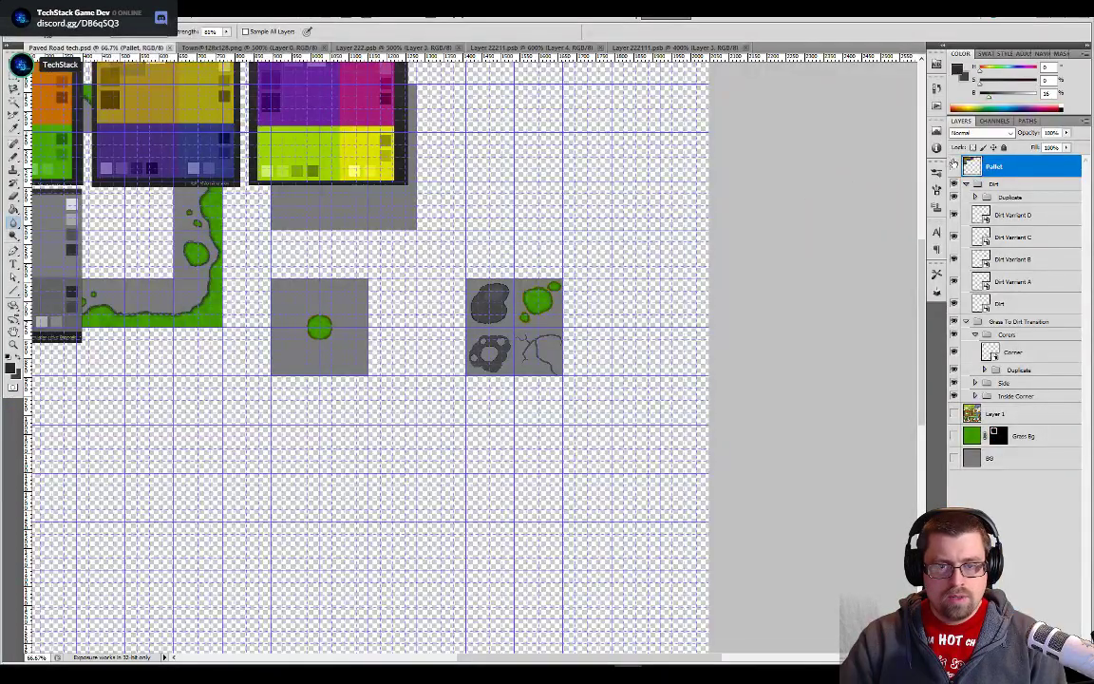
{"action": "left_click", "coordinate": [954, 457]}
{"action": "key", "text": "alt+Tab"}
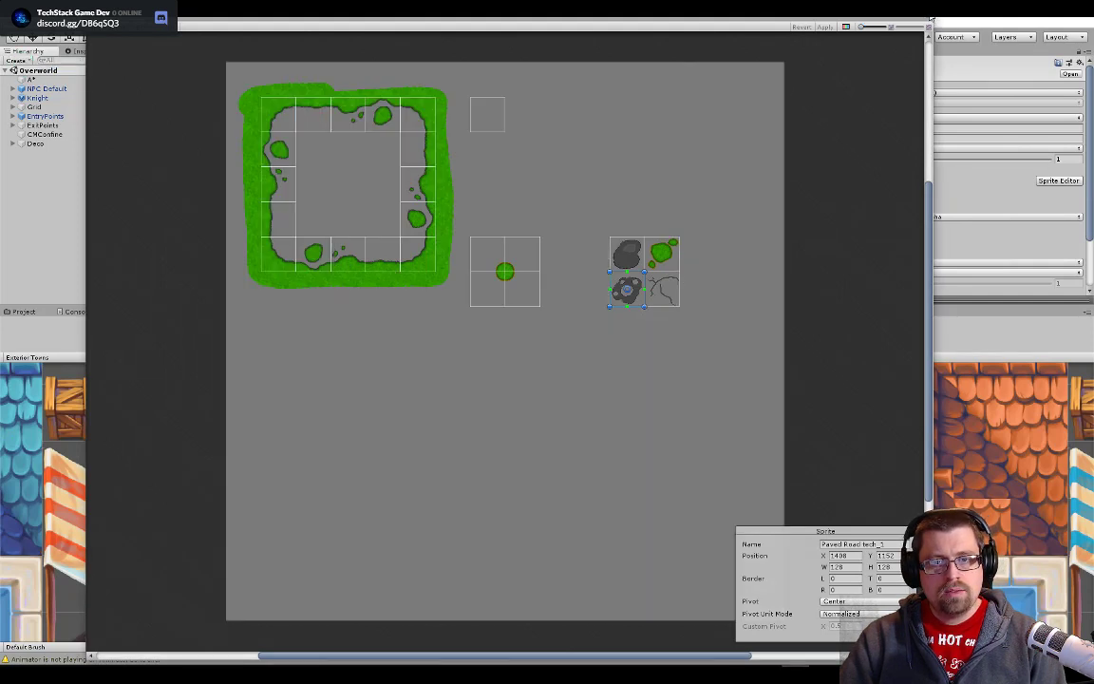
{"action": "left_click", "coordinate": [930, 18]}
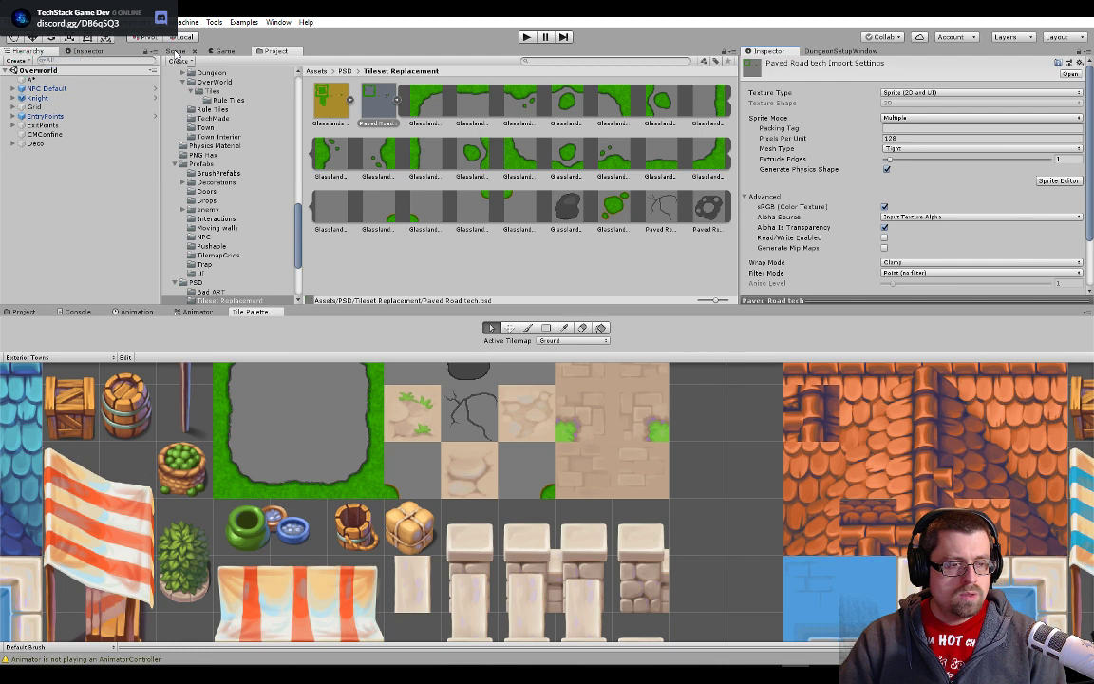
- Replace the sprite of the old stone tile Town@128x128_169 with Paved Road tech_1 and check the town's roads in the scene
{"action": "left_click", "coordinate": [537, 403]}
{"action": "left_click", "coordinate": [177, 50]}
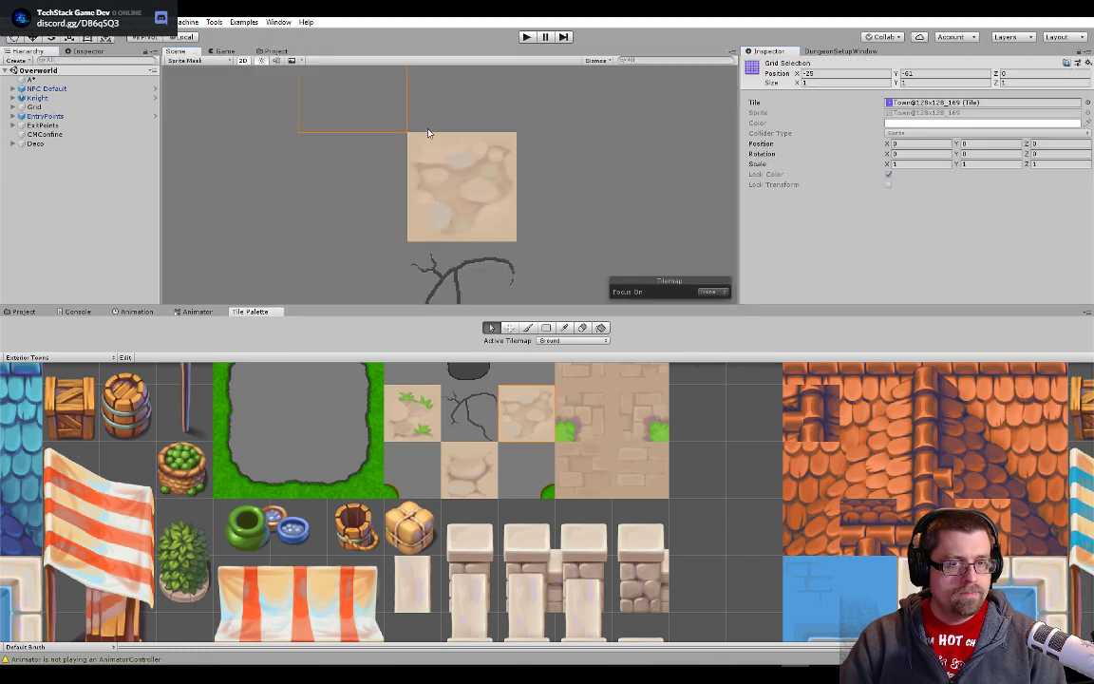
{"action": "double_click", "coordinate": [948, 102]}
{"action": "left_click", "coordinate": [275, 51]}
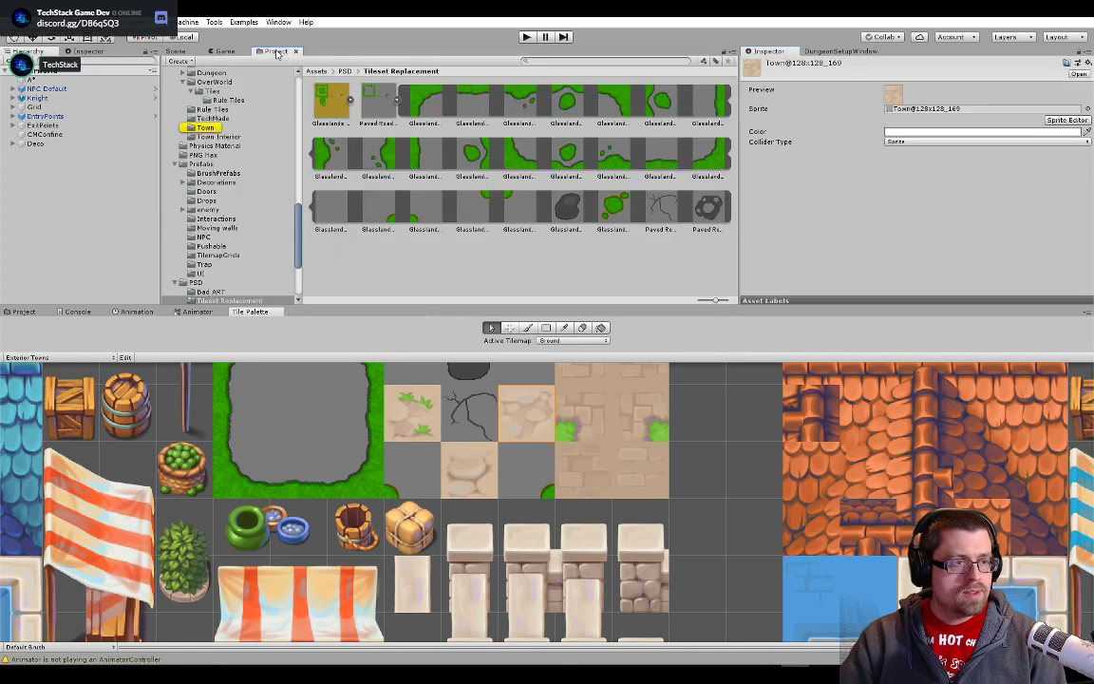
{"action": "left_click_drag", "start_coordinate": [712, 208], "coordinate": [913, 112]}
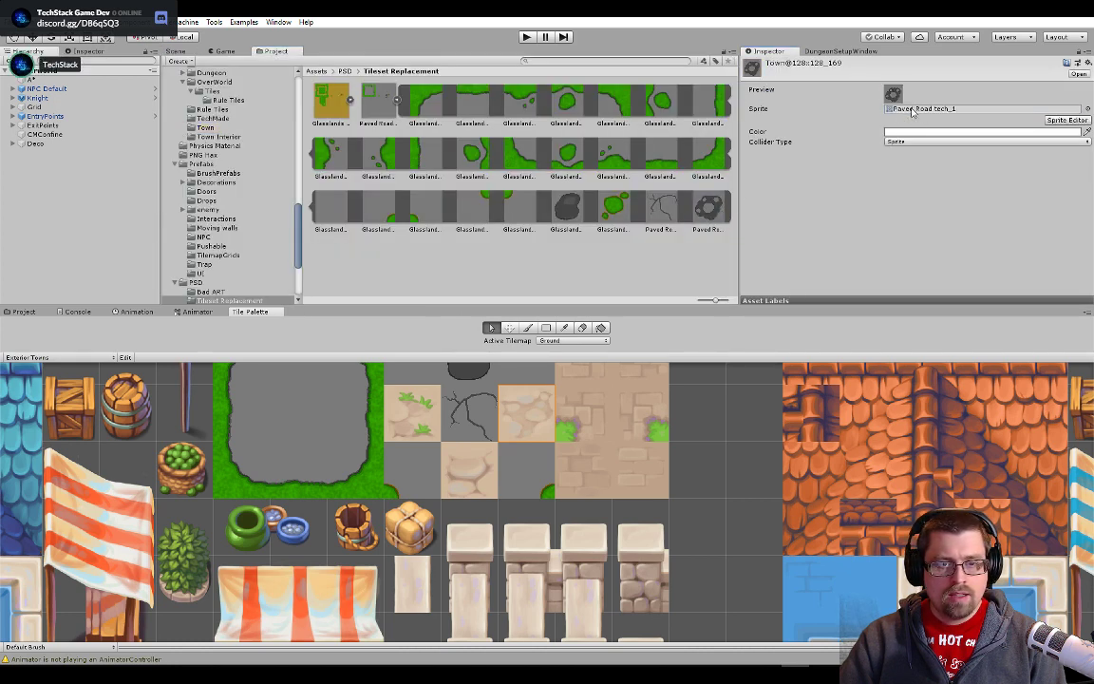
{"action": "left_click", "coordinate": [176, 51]}
{"action": "scroll", "coordinate": [532, 225], "scroll_direction": "down", "scroll_amount": 6}
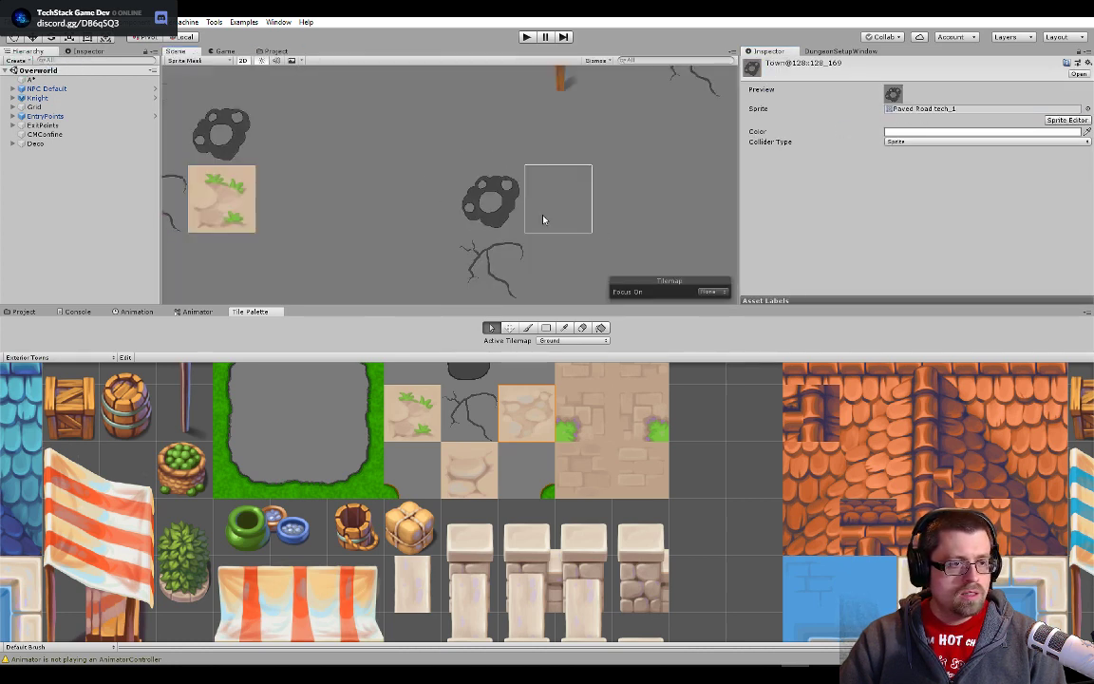
{"action": "scroll", "coordinate": [595, 225], "scroll_direction": "down", "scroll_amount": 3}
{"action": "left_click_drag", "start_coordinate": [594, 225], "coordinate": [318, 179]}
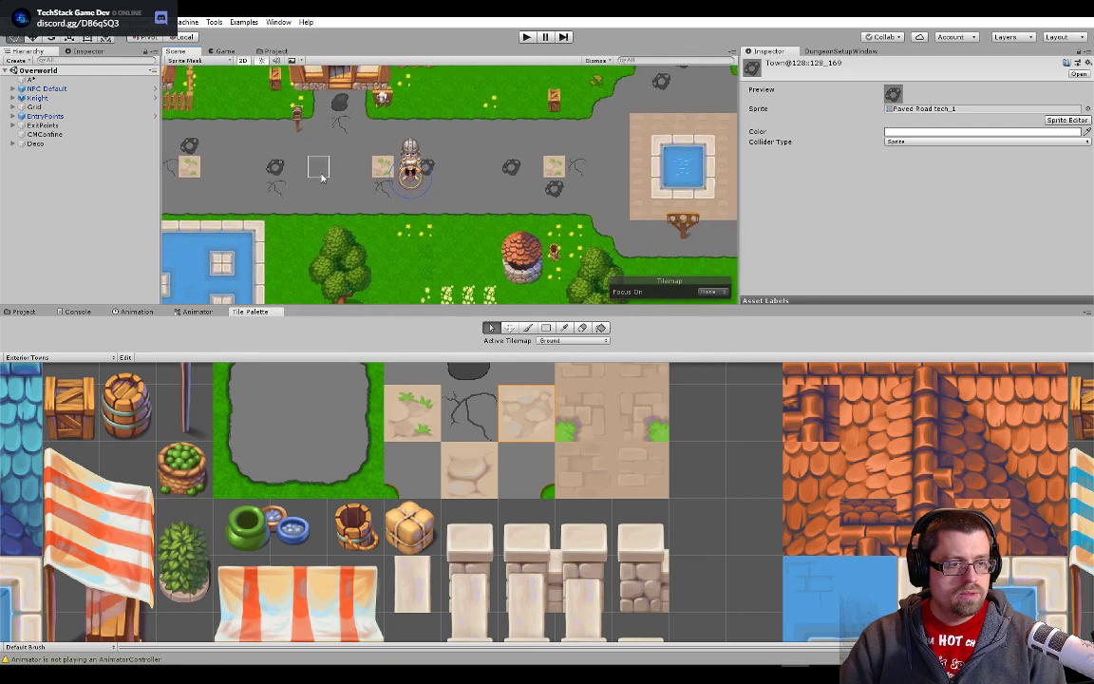
{"action": "left_click_drag", "start_coordinate": [625, 179], "coordinate": [550, 218]}
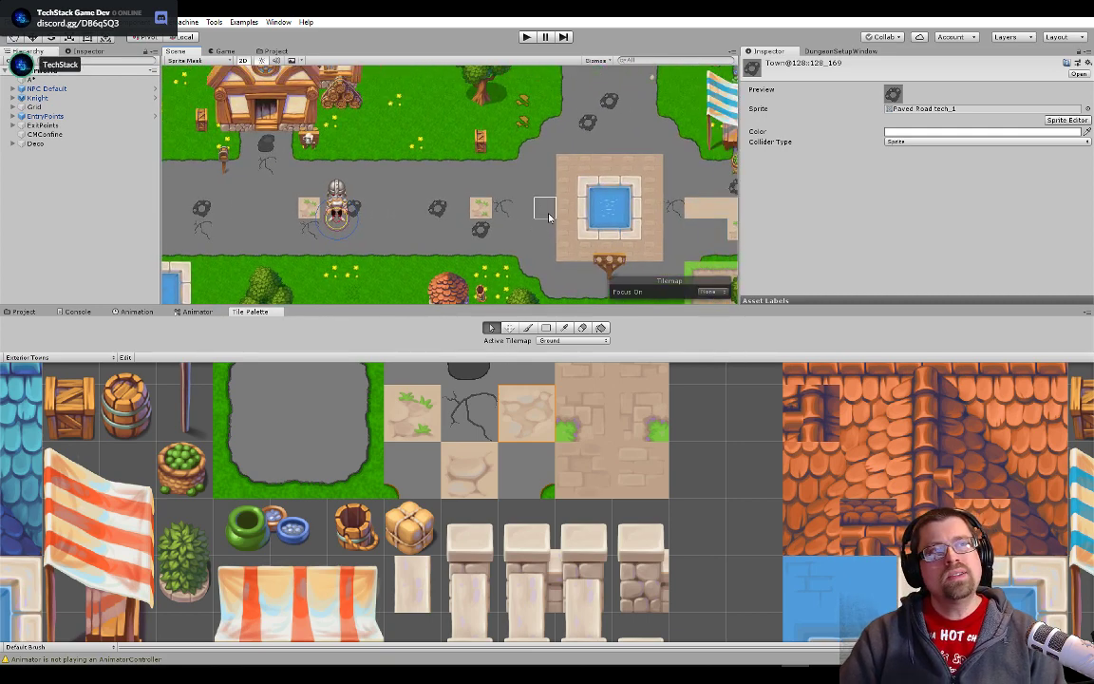
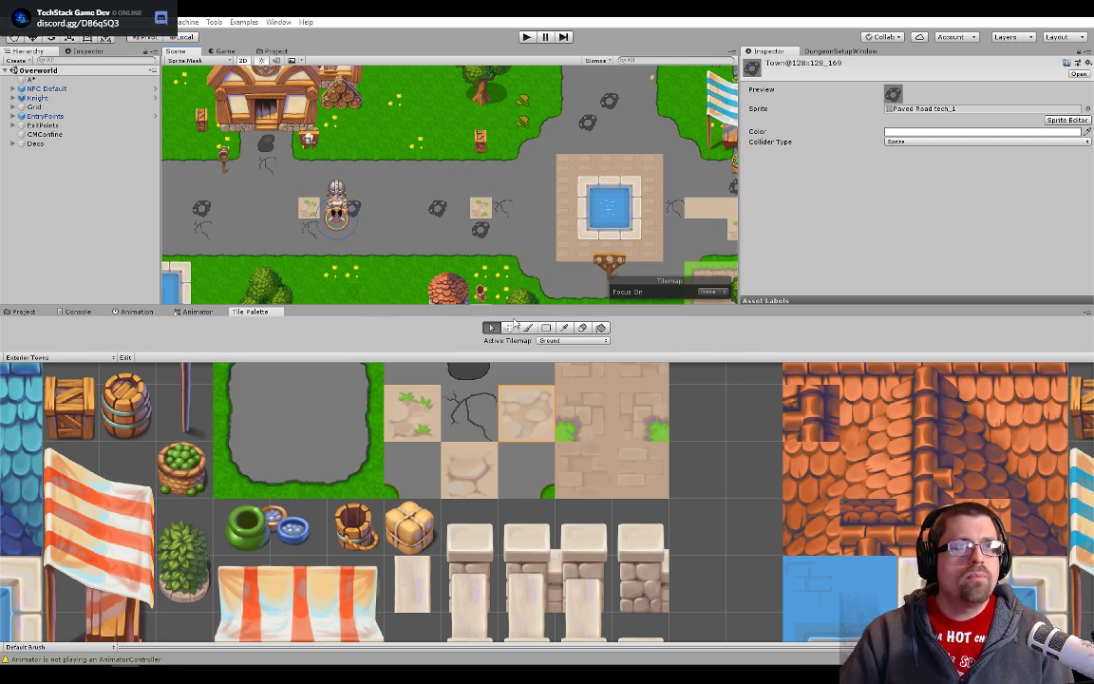
- Examine the new holed stone tiles on the town road around the knight, both close up and from a distance
{"action": "scroll", "coordinate": [441, 207], "scroll_direction": "up", "scroll_amount": 5}
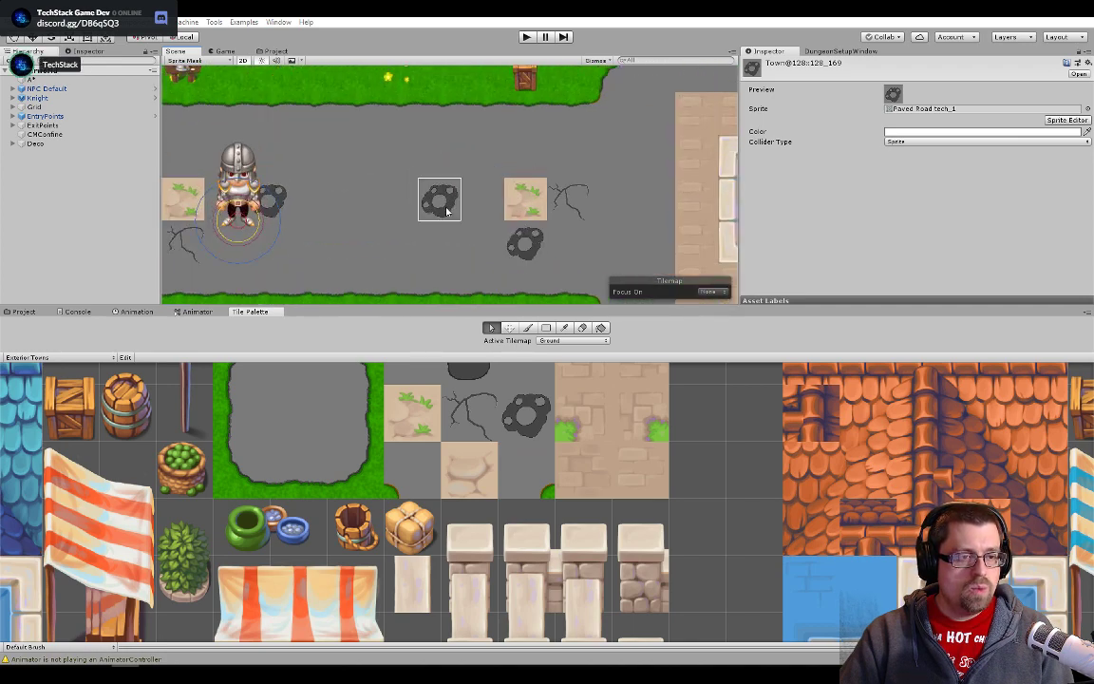
{"action": "scroll", "coordinate": [446, 211], "scroll_direction": "up", "scroll_amount": 10}
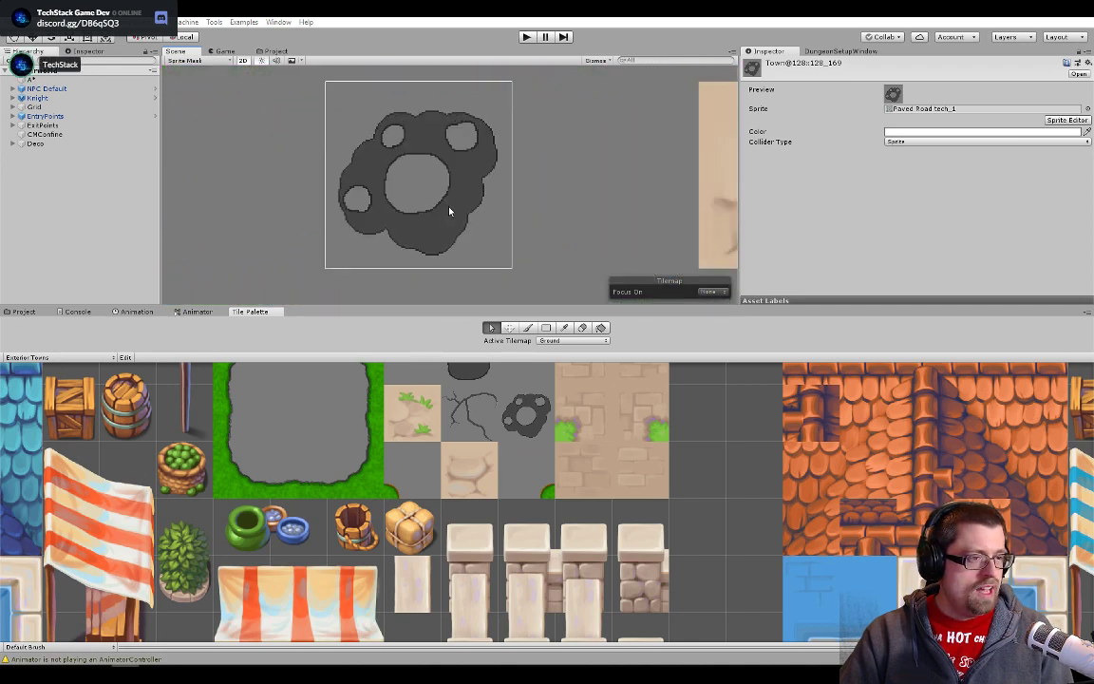
{"action": "scroll", "coordinate": [605, 256], "scroll_direction": "down", "scroll_amount": 3}
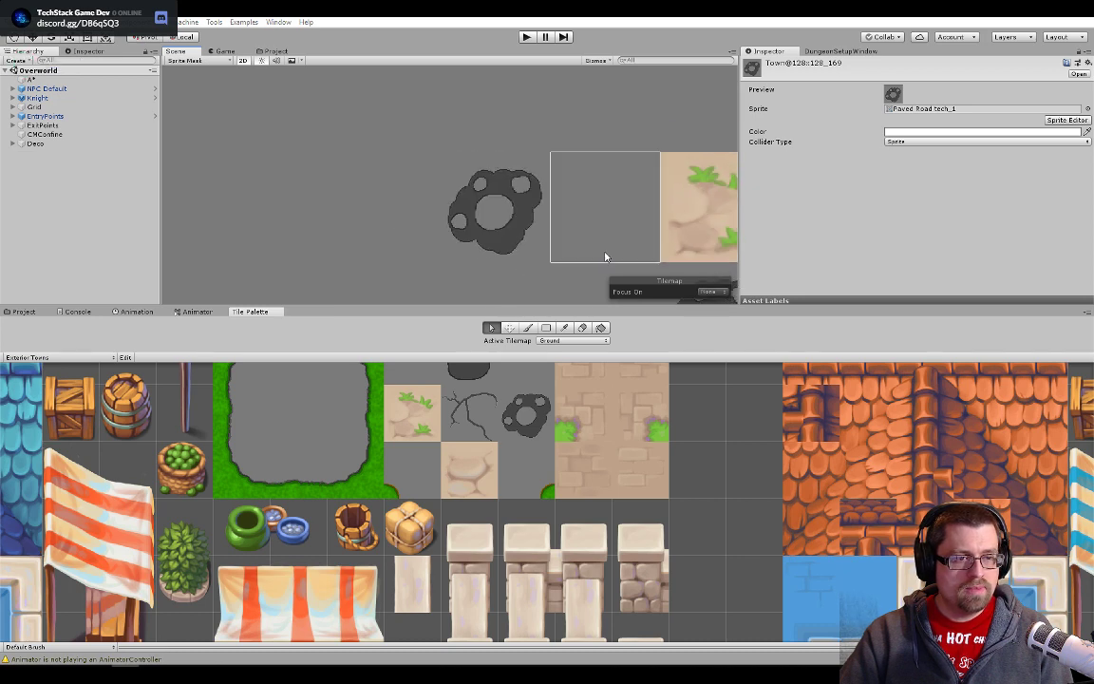
{"action": "scroll", "coordinate": [605, 256], "scroll_direction": "down", "scroll_amount": 8}
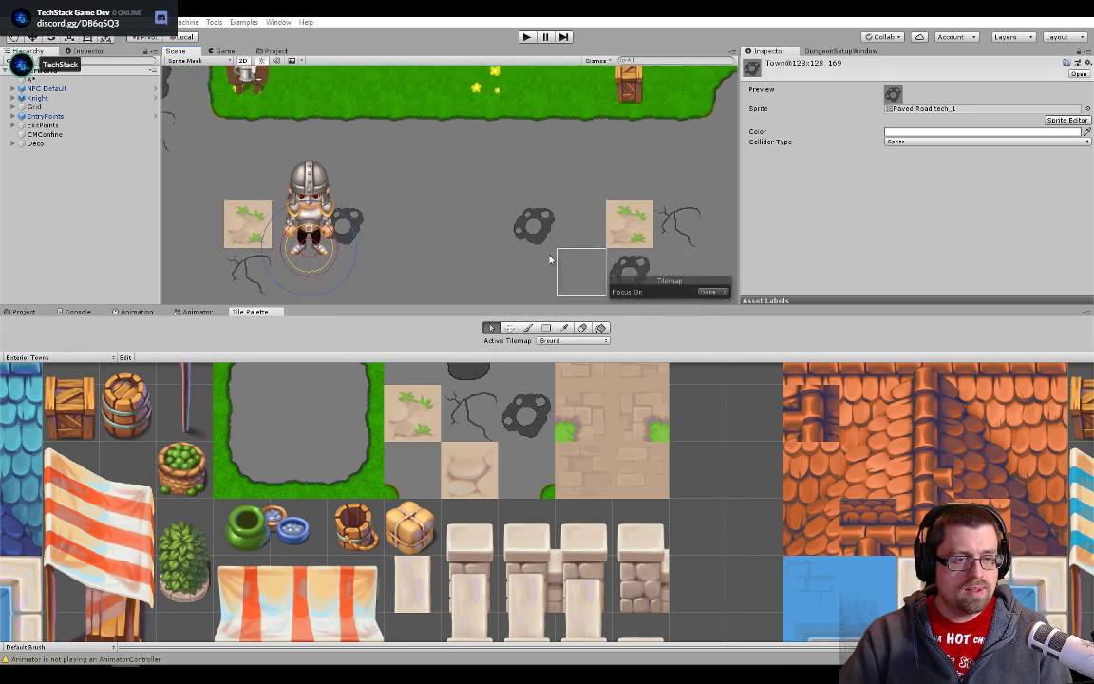
{"action": "left_click_drag", "start_coordinate": [470, 249], "coordinate": [610, 210]}
{"action": "left_click_drag", "start_coordinate": [433, 245], "coordinate": [607, 229]}
{"action": "scroll", "coordinate": [461, 253], "scroll_direction": "down", "scroll_amount": 5}
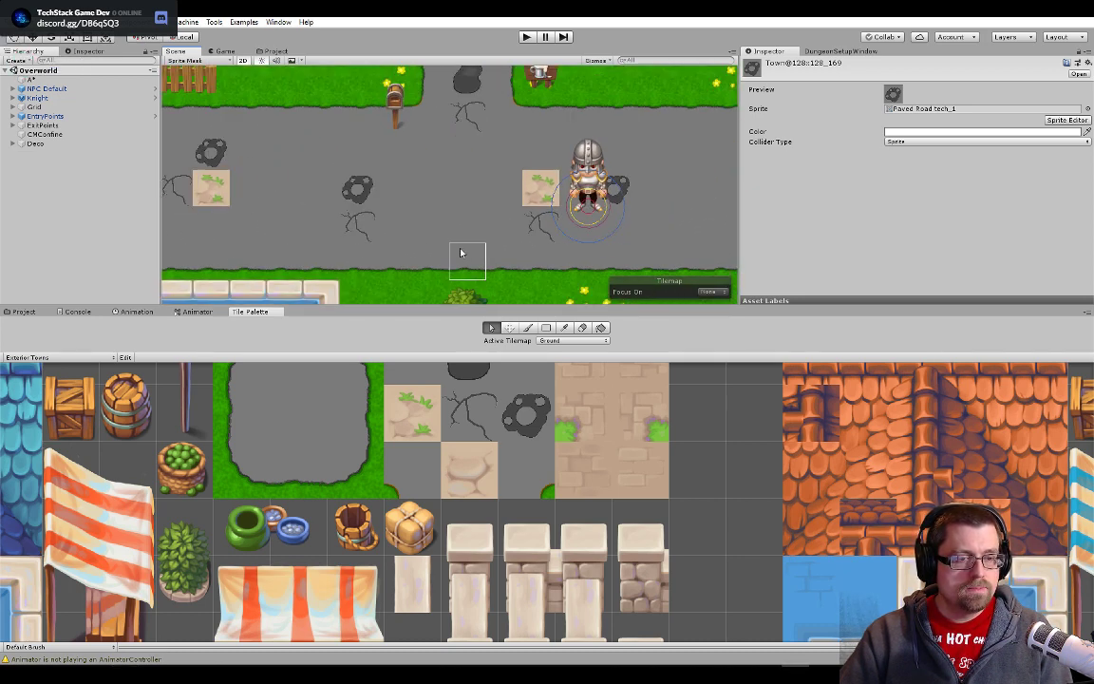
{"action": "scroll", "coordinate": [461, 252], "scroll_direction": "down", "scroll_amount": 4}
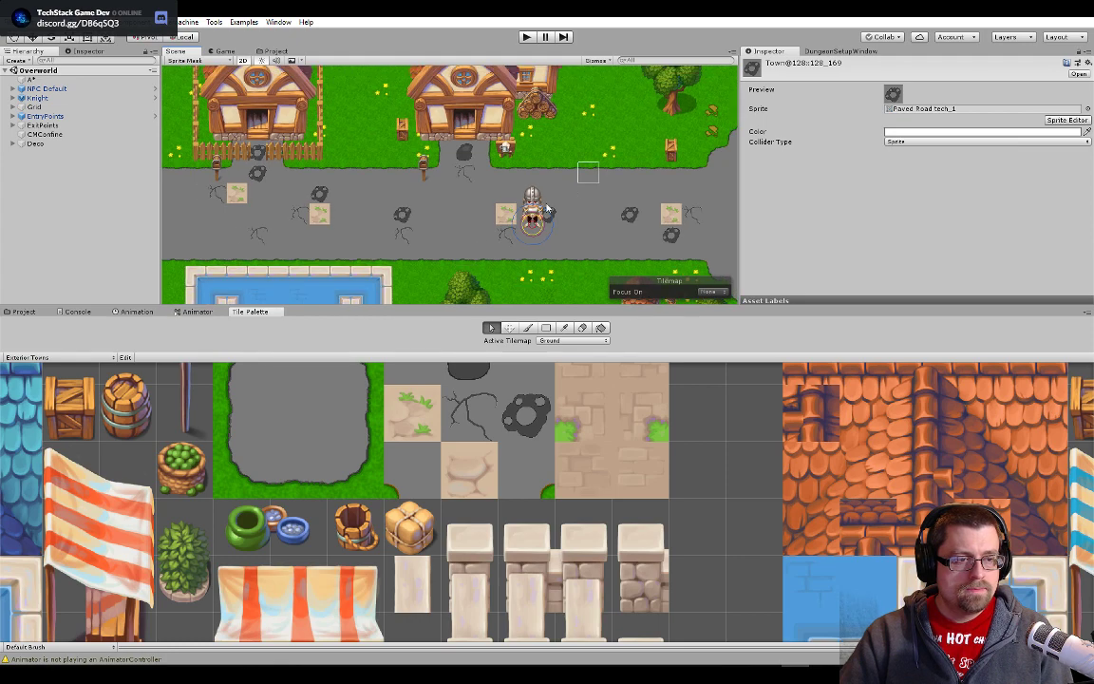
{"action": "scroll", "coordinate": [547, 208], "scroll_direction": "up", "scroll_amount": 5}
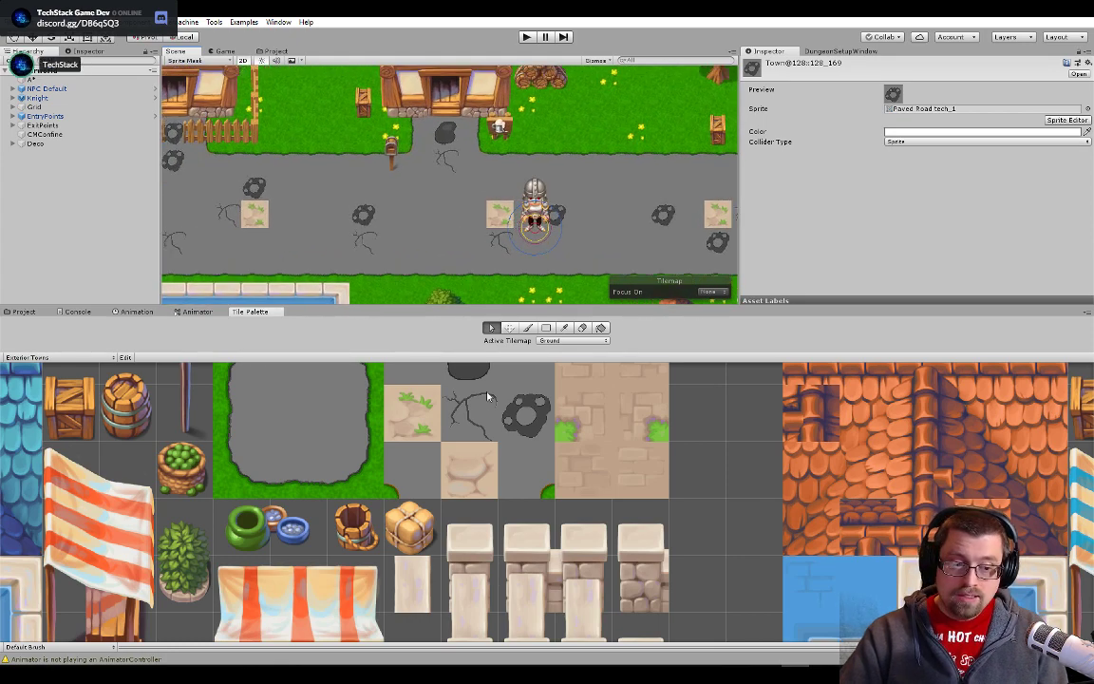
{"action": "scroll", "coordinate": [625, 196], "scroll_direction": "down", "scroll_amount": 2}
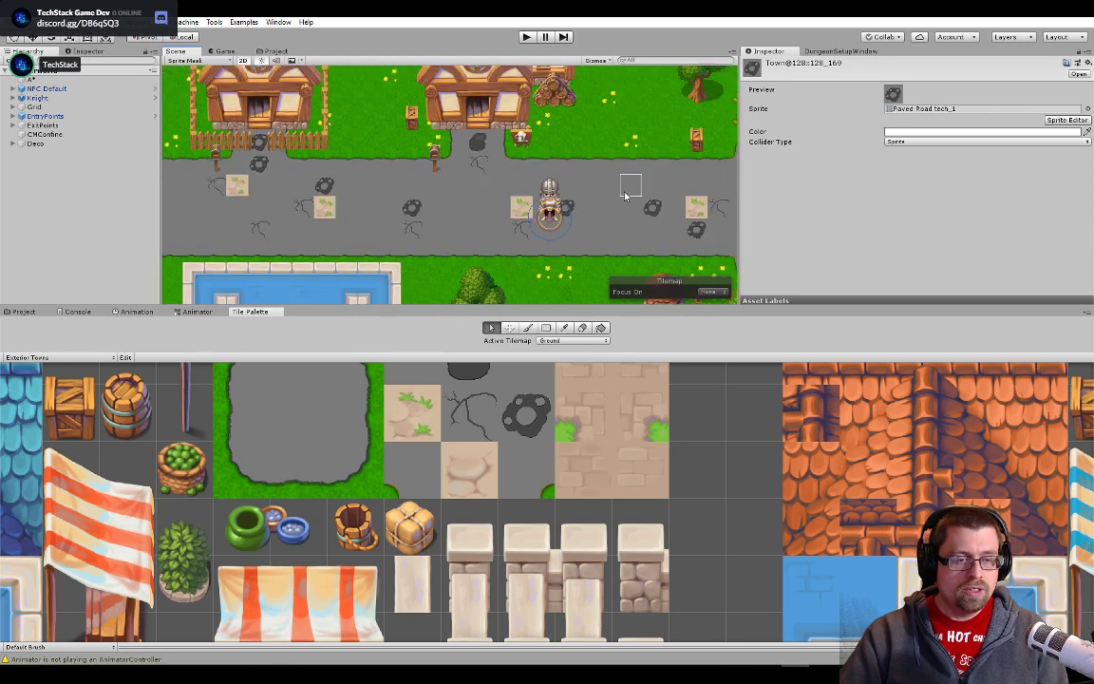
{"action": "scroll", "coordinate": [625, 196], "scroll_direction": "down", "scroll_amount": 1}
- Check the crack and stone tiles on the roads outside the town centre and the remaining tan tiles beside the fountain
{"action": "left_click_drag", "start_coordinate": [625, 195], "coordinate": [271, 203]}
{"action": "left_click_drag", "start_coordinate": [483, 150], "coordinate": [517, 264]}
{"action": "left_click_drag", "start_coordinate": [516, 144], "coordinate": [496, 284]}
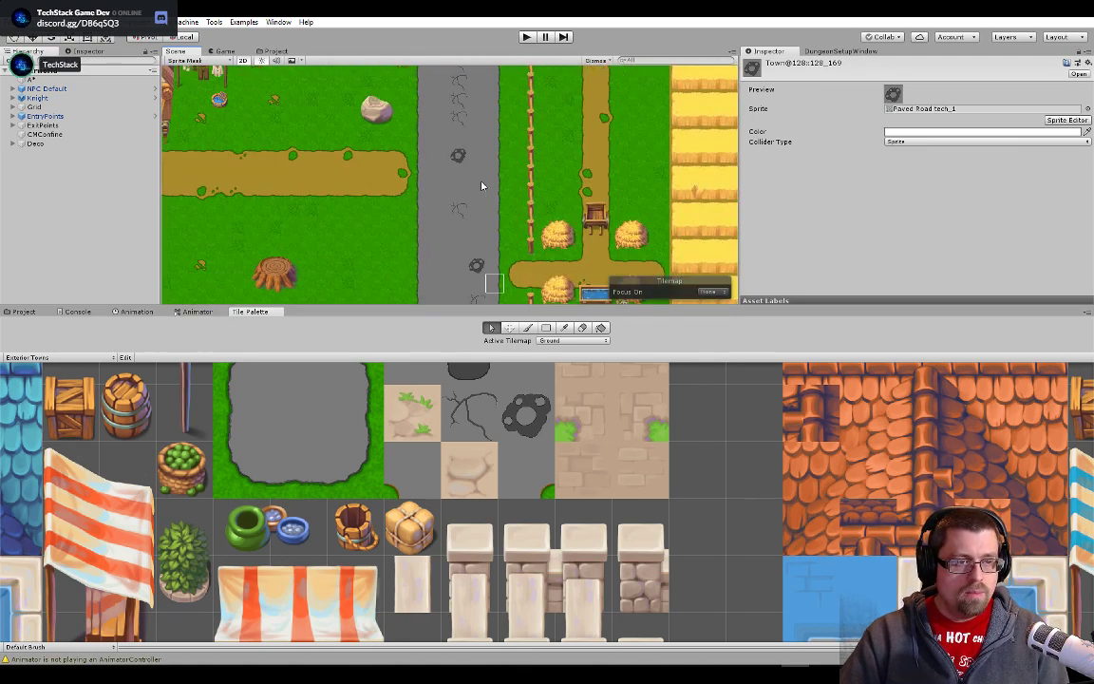
{"action": "left_click_drag", "start_coordinate": [477, 145], "coordinate": [459, 253]}
{"action": "left_click_drag", "start_coordinate": [483, 177], "coordinate": [505, 100]}
{"action": "left_click_drag", "start_coordinate": [456, 282], "coordinate": [493, 117]}
{"action": "left_click_drag", "start_coordinate": [486, 257], "coordinate": [526, 73]}
{"action": "left_click_drag", "start_coordinate": [655, 207], "coordinate": [403, 243]}
{"action": "scroll", "coordinate": [404, 243], "scroll_direction": "up", "scroll_amount": 10}
{"action": "scroll", "coordinate": [404, 244], "scroll_direction": "up", "scroll_amount": 5}
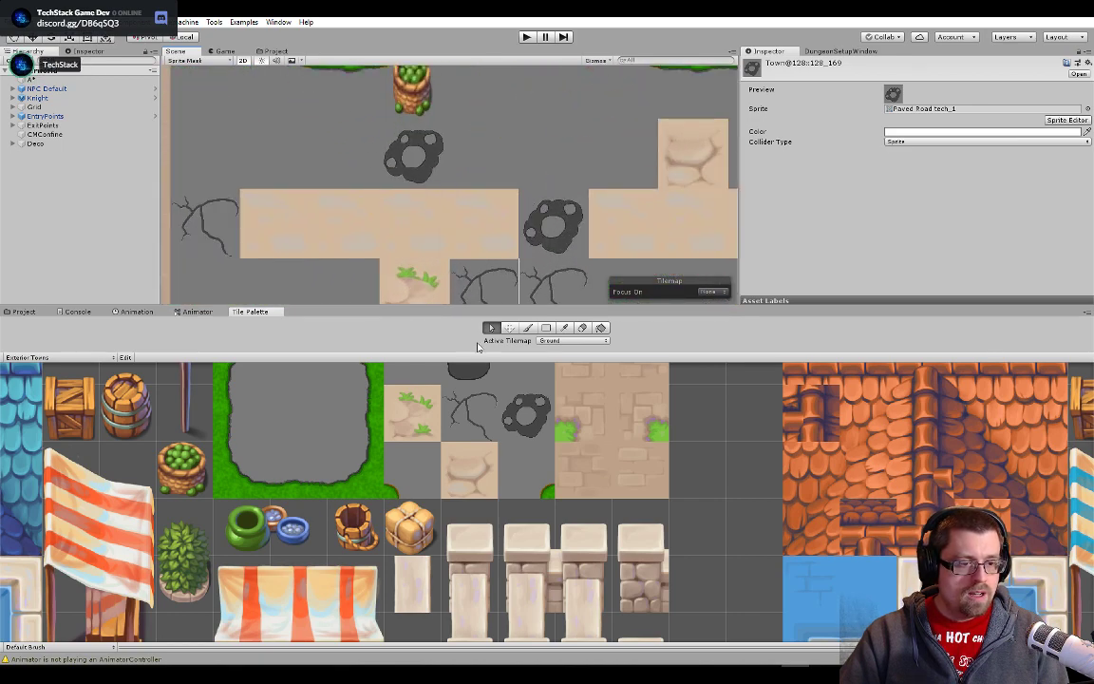
- Compare the Exterior Towns palette's road tiles with the variants in Photoshop's Paved Road tech document, and return to Unity's scene
{"action": "left_click_drag", "start_coordinate": [477, 474], "coordinate": [462, 573]}
{"action": "scroll", "coordinate": [508, 452], "scroll_direction": "down", "scroll_amount": 4}
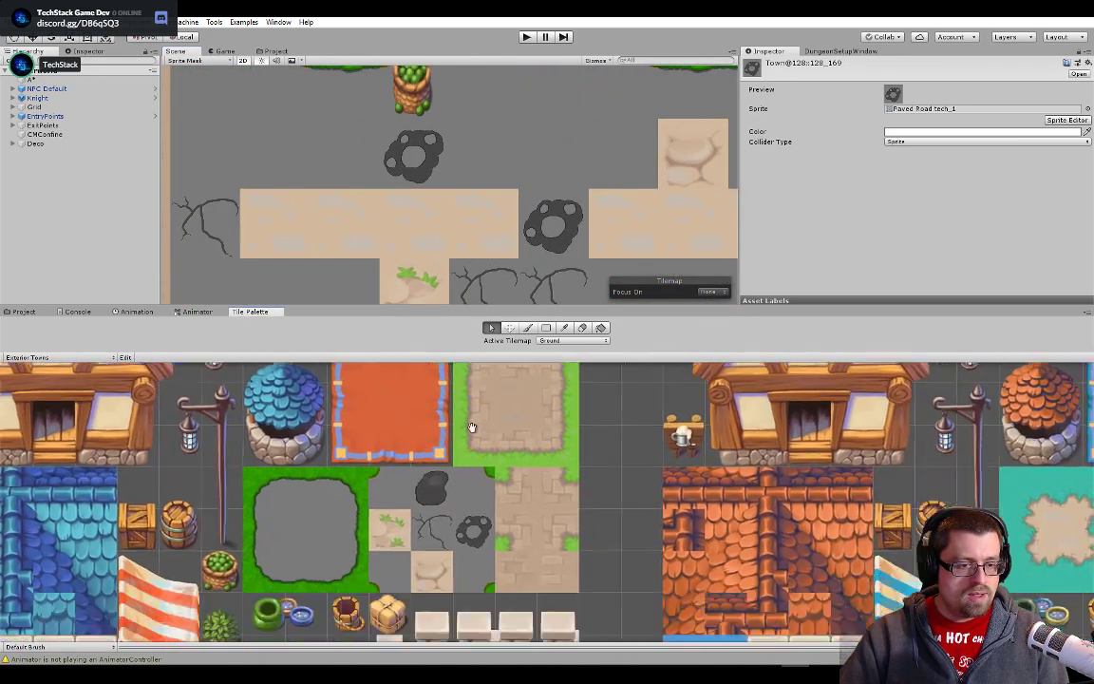
{"action": "scroll", "coordinate": [344, 238], "scroll_direction": "down", "scroll_amount": 3}
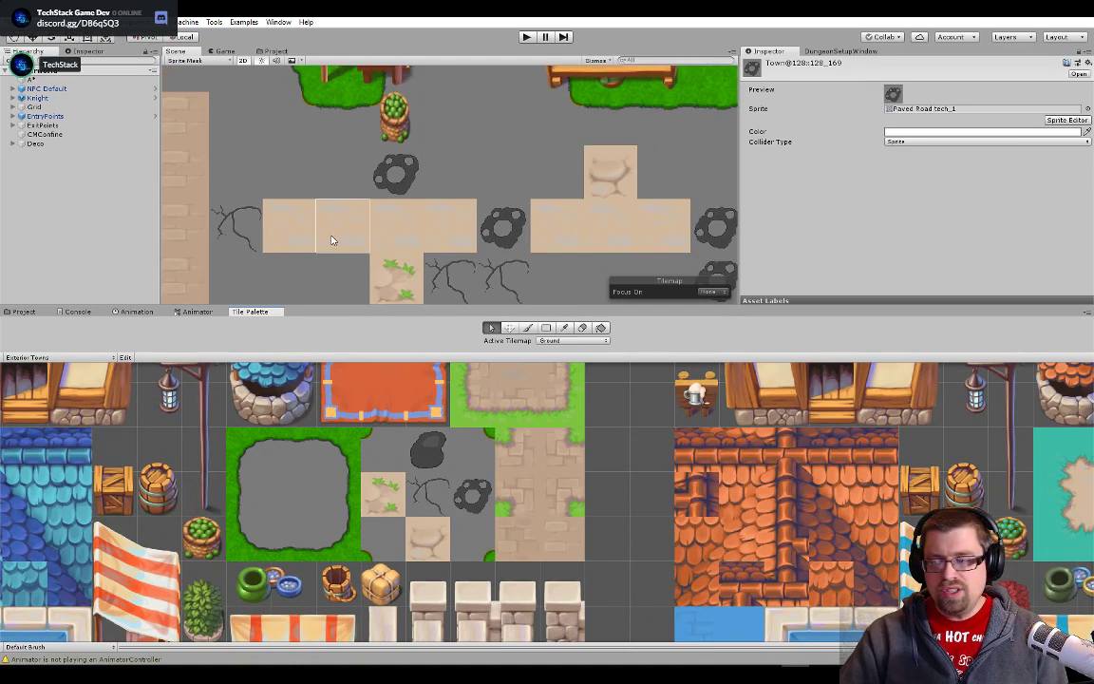
{"action": "left_click", "coordinate": [331, 240]}
{"action": "key", "text": "alt+Tab"}
{"action": "key", "text": "alt+Tab"}
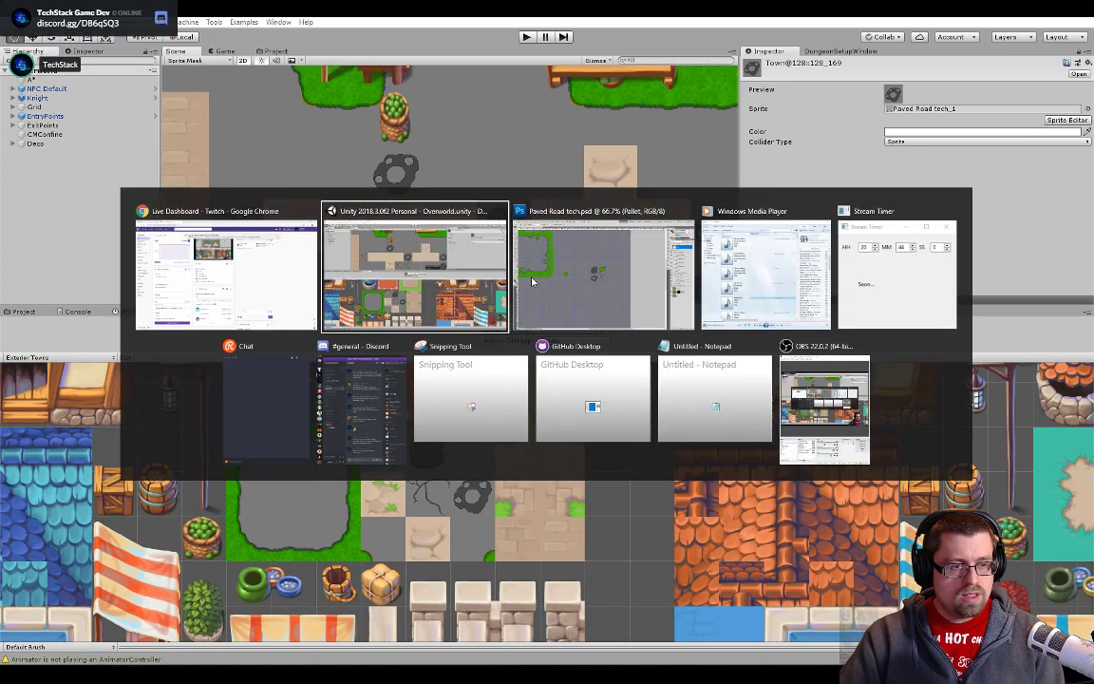
{"action": "scroll", "coordinate": [342, 342], "scroll_direction": "down", "scroll_amount": 5}
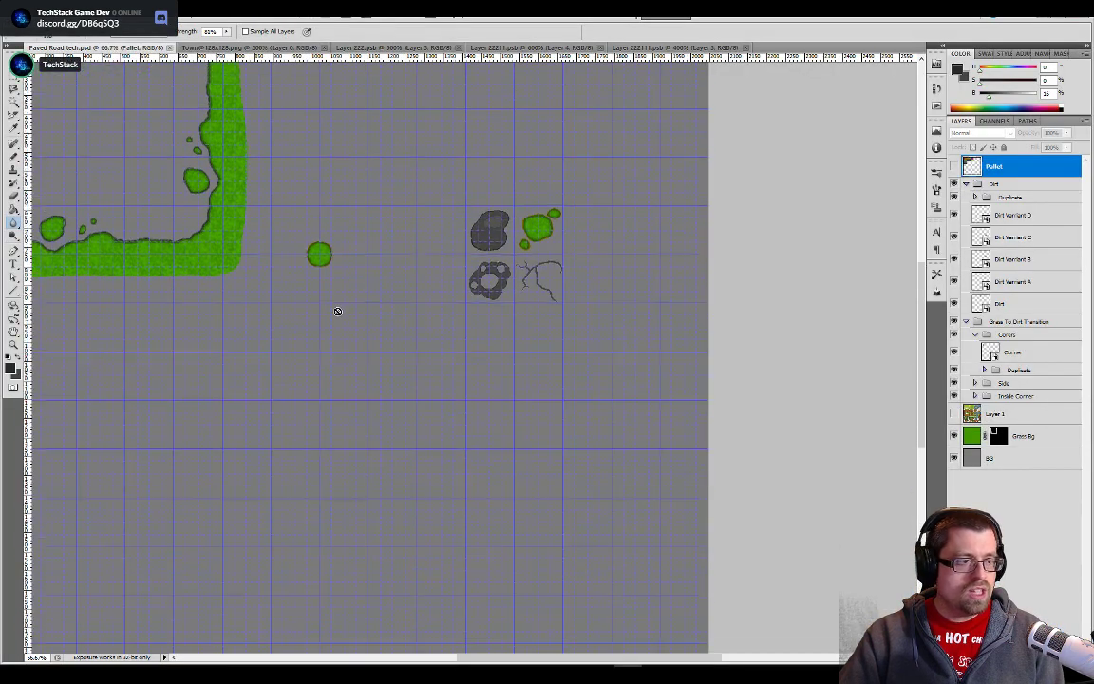
{"action": "scroll", "coordinate": [342, 309], "scroll_direction": "up", "scroll_amount": 8}
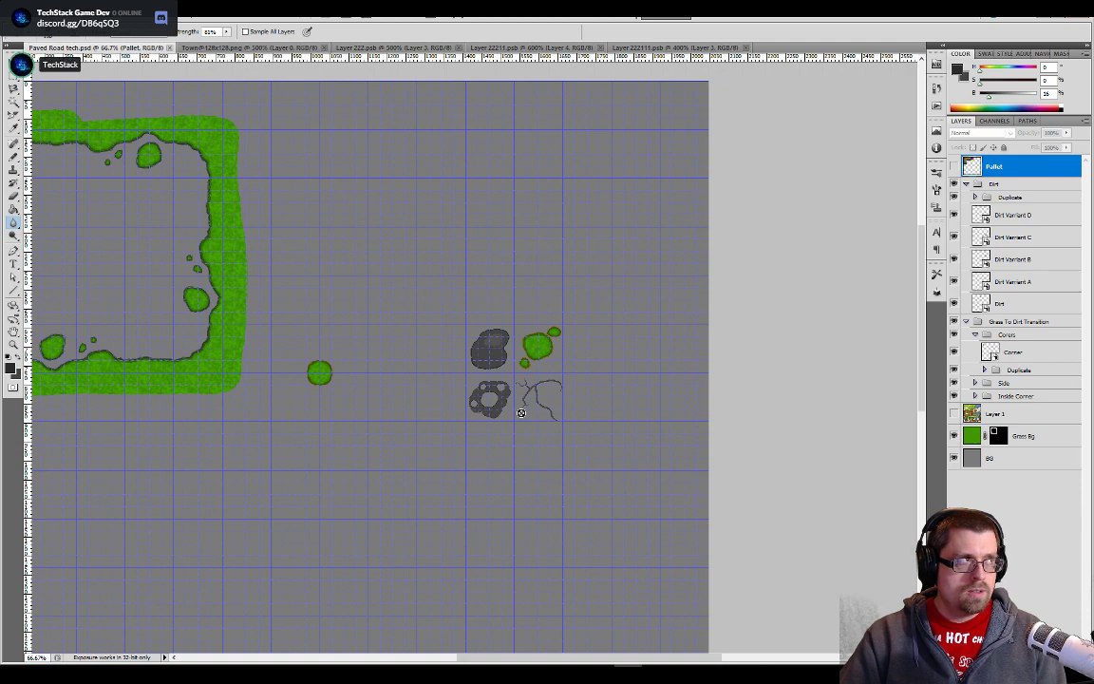
{"action": "key", "text": "alt+Tab"}
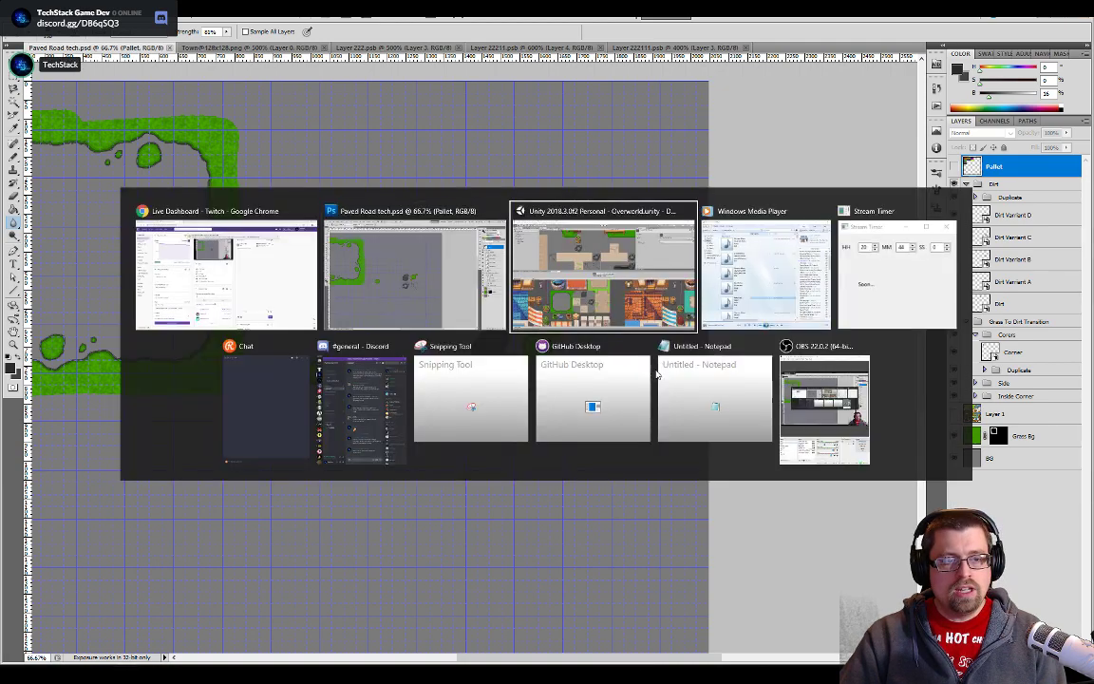
{"action": "left_click_drag", "start_coordinate": [347, 209], "coordinate": [462, 179]}
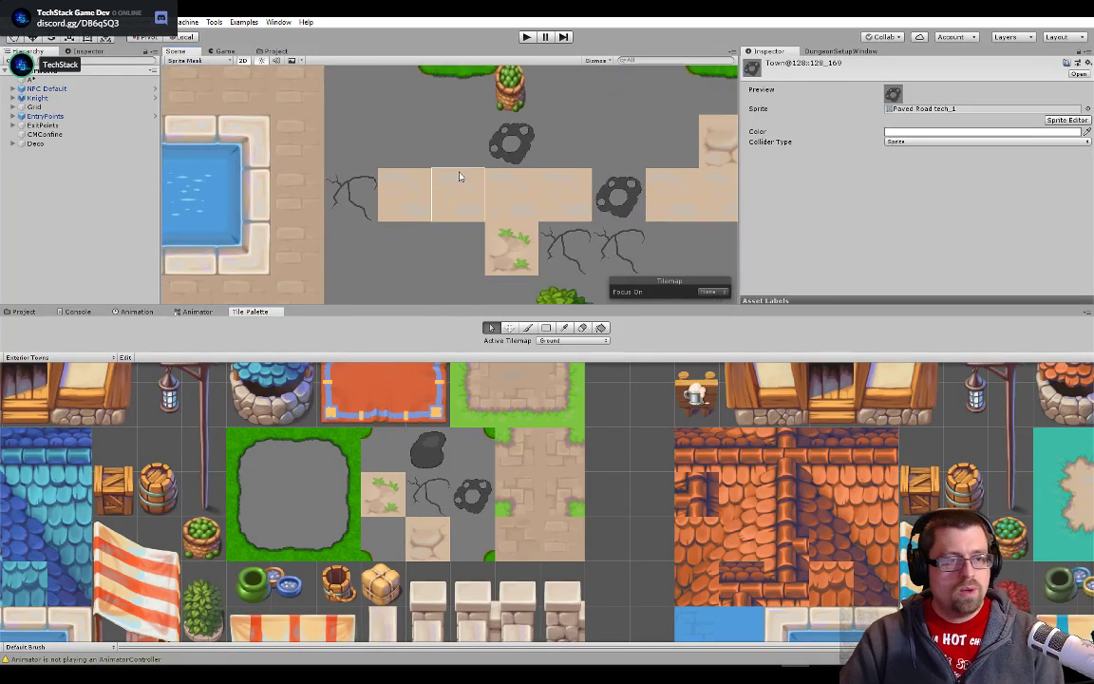
- Survey the road between the fountain and the fenced house for old tan tiles that still need replacing
{"action": "left_click_drag", "start_coordinate": [270, 194], "coordinate": [448, 215]}
{"action": "scroll", "coordinate": [425, 217], "scroll_direction": "down", "scroll_amount": 5}
{"action": "left_click_drag", "start_coordinate": [211, 217], "coordinate": [579, 222]}
{"action": "left_click_drag", "start_coordinate": [372, 219], "coordinate": [487, 241]}
{"action": "scroll", "coordinate": [487, 240], "scroll_direction": "up", "scroll_amount": 1}
{"action": "scroll", "coordinate": [487, 241], "scroll_direction": "up", "scroll_amount": 8}
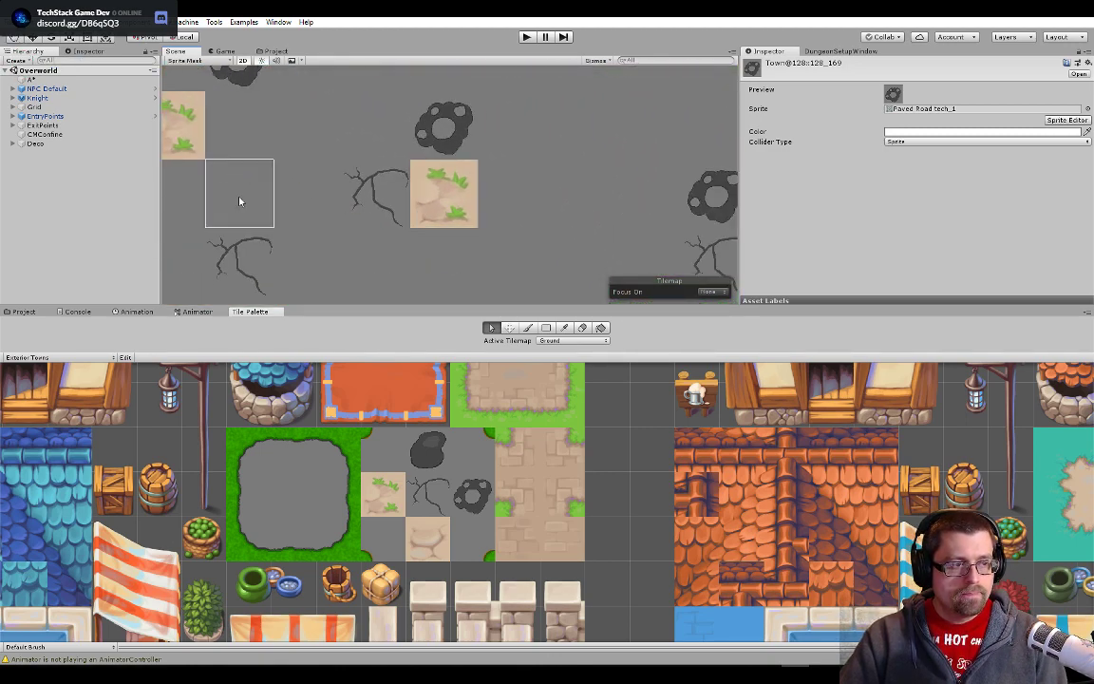
{"action": "left_click_drag", "start_coordinate": [239, 200], "coordinate": [554, 215]}
{"action": "left_click_drag", "start_coordinate": [450, 193], "coordinate": [491, 299]}
{"action": "scroll", "coordinate": [491, 299], "scroll_direction": "down", "scroll_amount": 1}
{"action": "scroll", "coordinate": [491, 299], "scroll_direction": "down", "scroll_amount": 1}
{"action": "left_click_drag", "start_coordinate": [501, 258], "coordinate": [425, 198]}
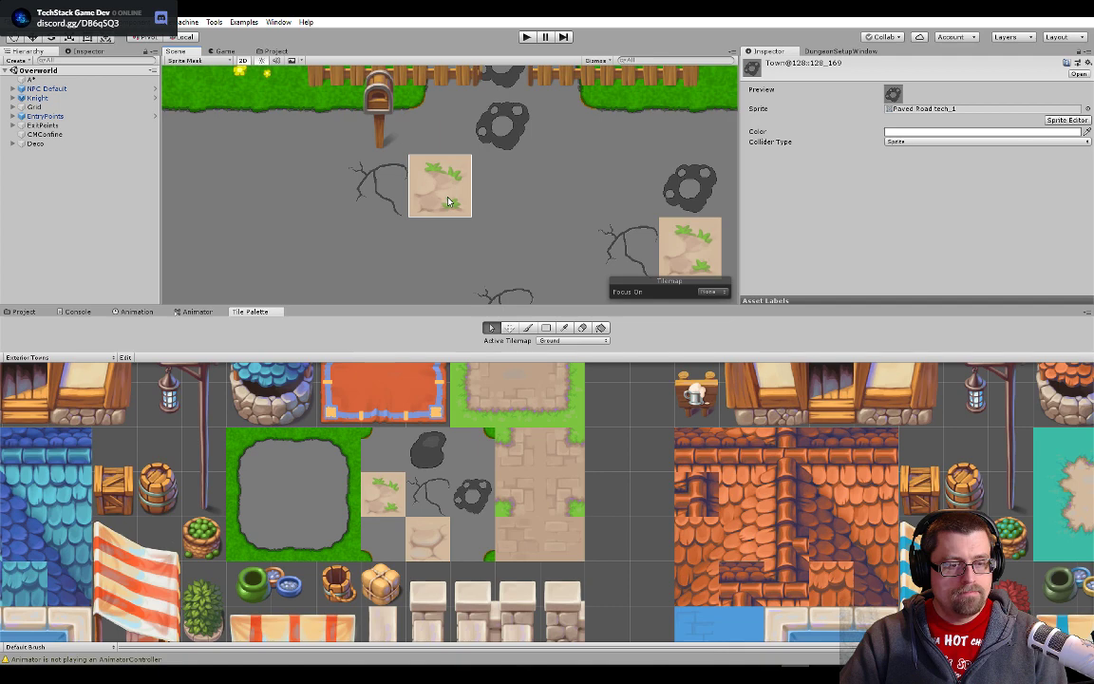
- Inspect the old grassy stone tile near the mailbox close up and against the surrounding road
{"action": "scroll", "coordinate": [450, 201], "scroll_direction": "up", "scroll_amount": 3}
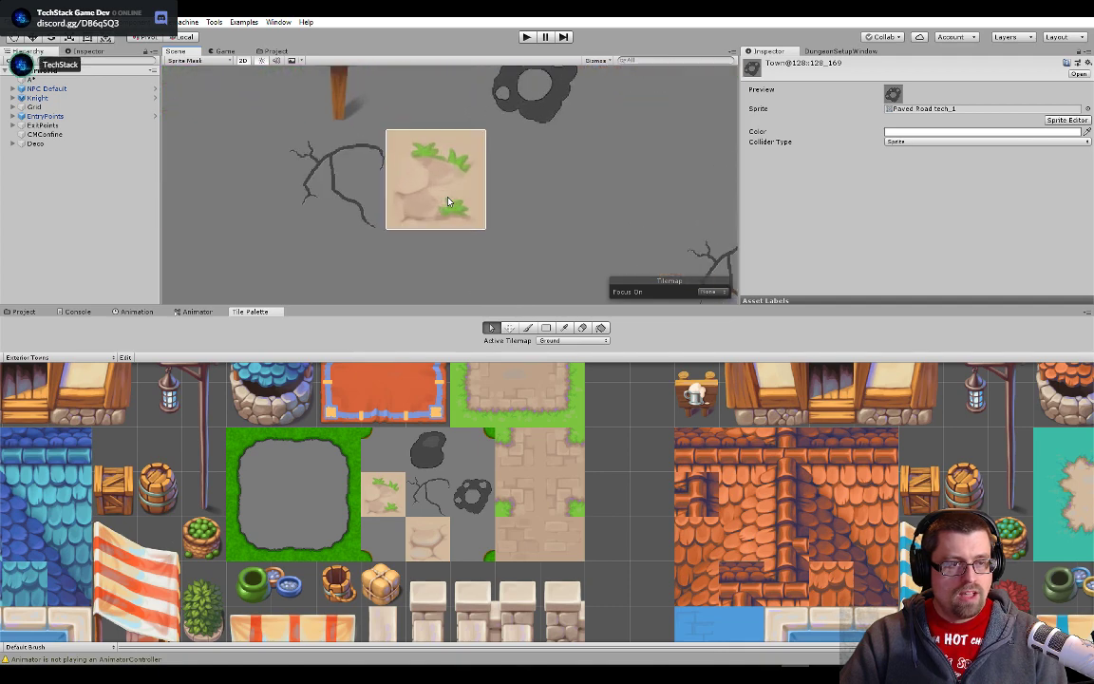
{"action": "scroll", "coordinate": [449, 201], "scroll_direction": "down", "scroll_amount": 1}
{"action": "scroll", "coordinate": [449, 202], "scroll_direction": "down", "scroll_amount": 3}
{"action": "scroll", "coordinate": [449, 201], "scroll_direction": "up", "scroll_amount": 4}
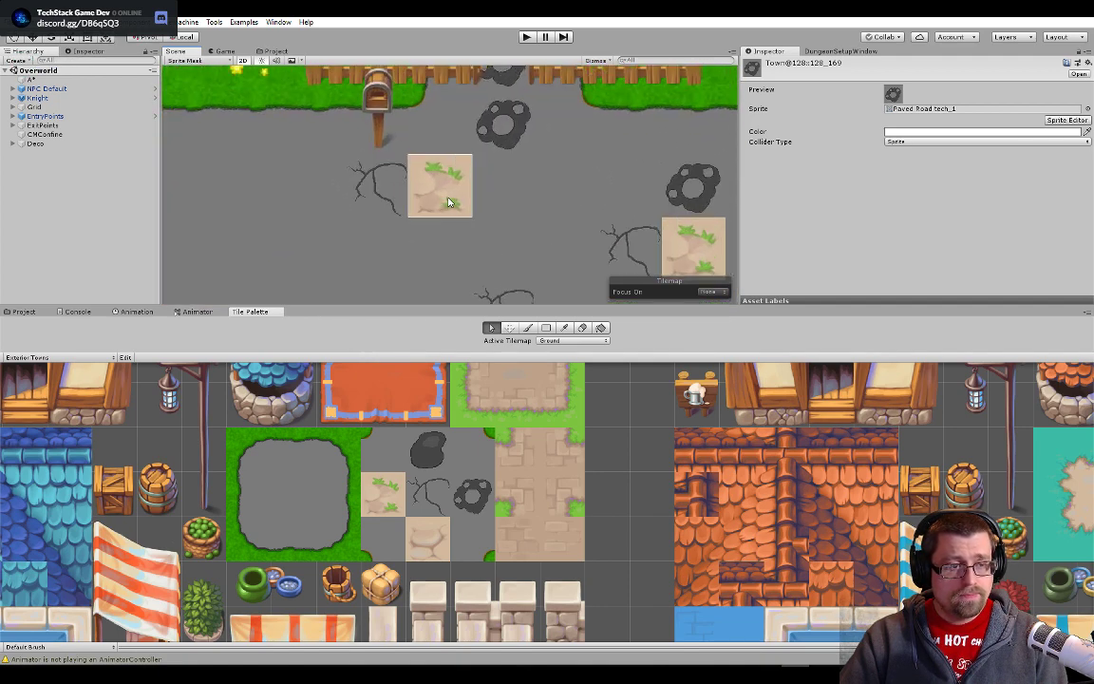
{"action": "scroll", "coordinate": [437, 187], "scroll_direction": "up", "scroll_amount": 2}
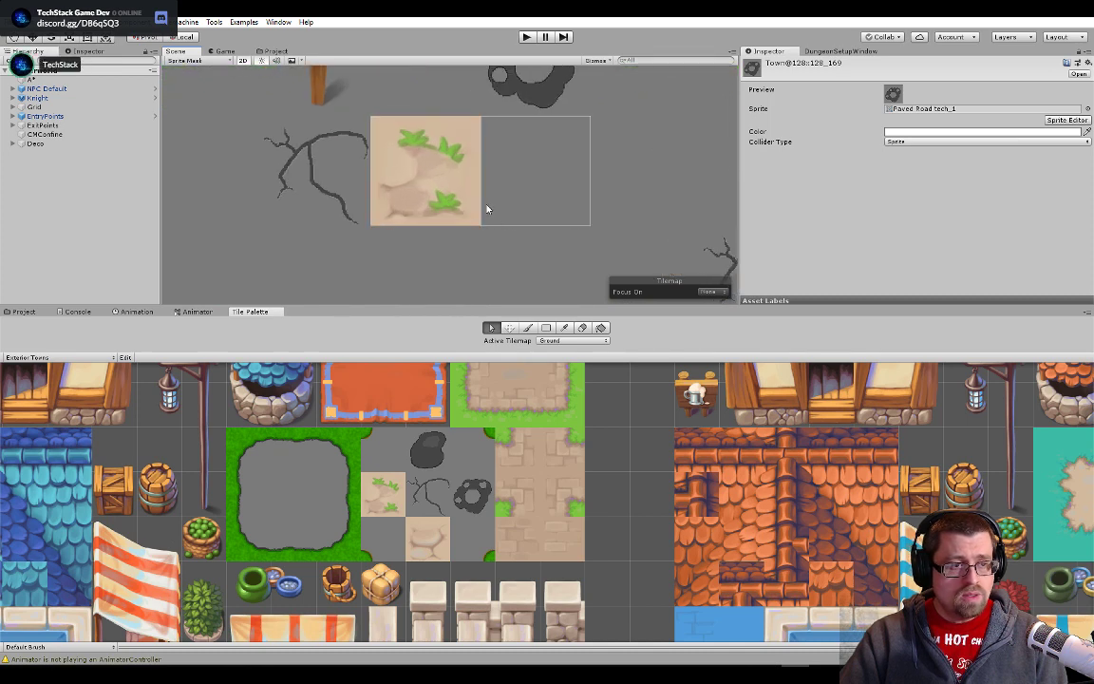
{"action": "scroll", "coordinate": [437, 183], "scroll_direction": "down", "scroll_amount": 1}
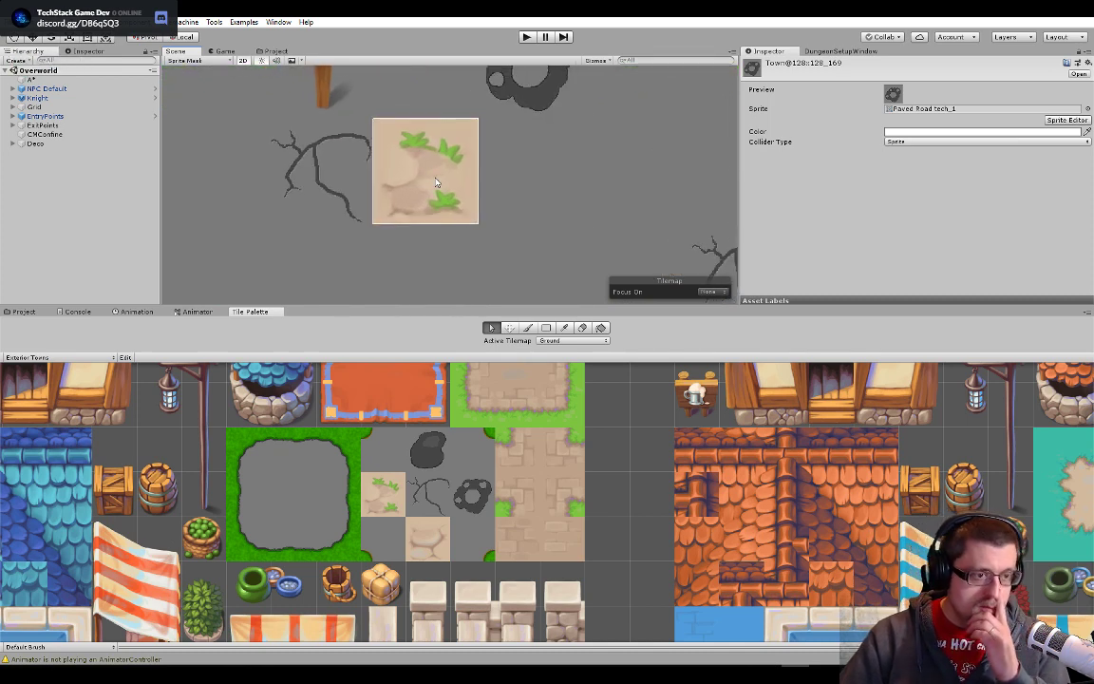
{"action": "scroll", "coordinate": [436, 183], "scroll_direction": "down", "scroll_amount": 2}
- Switch to the Paved Road tech document in Photoshop and hide the BG and Grass Bg layers
{"action": "key", "text": "alt+Tab"}
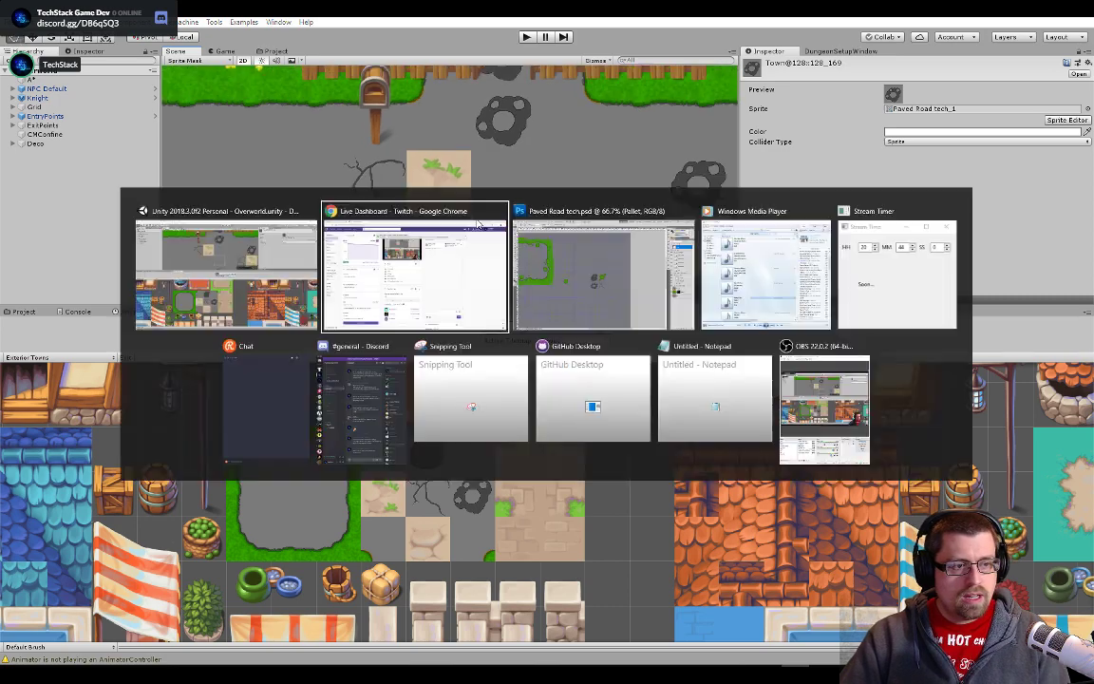
{"action": "key", "text": "alt+Tab"}
{"action": "left_click", "coordinate": [577, 255]}
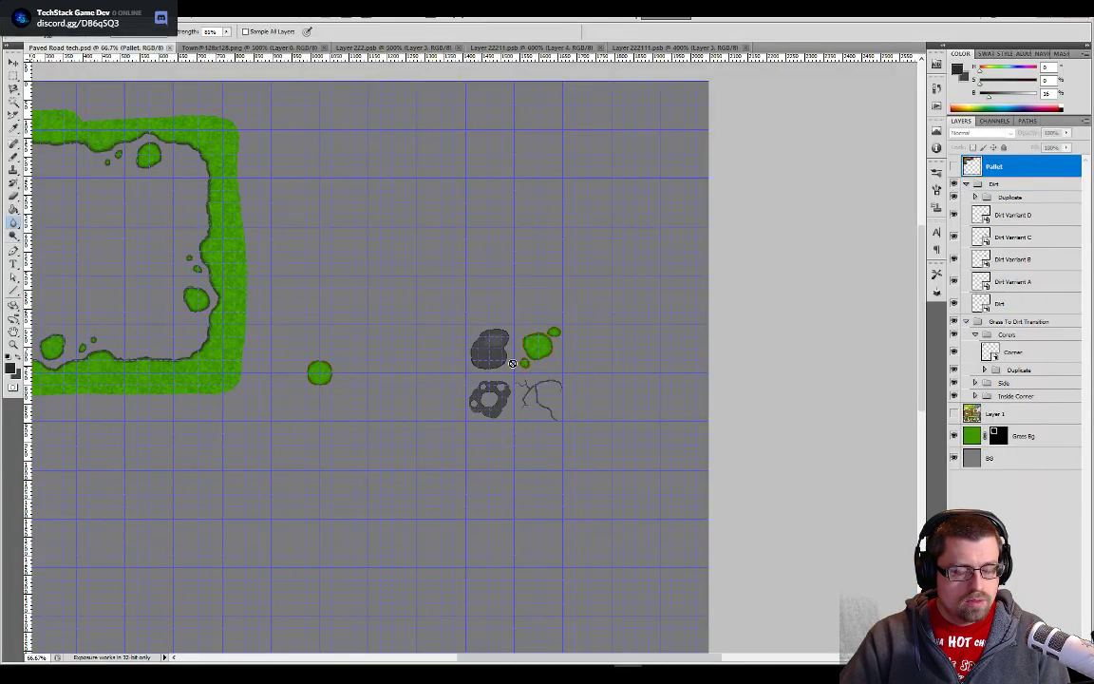
{"action": "left_click", "coordinate": [954, 457]}
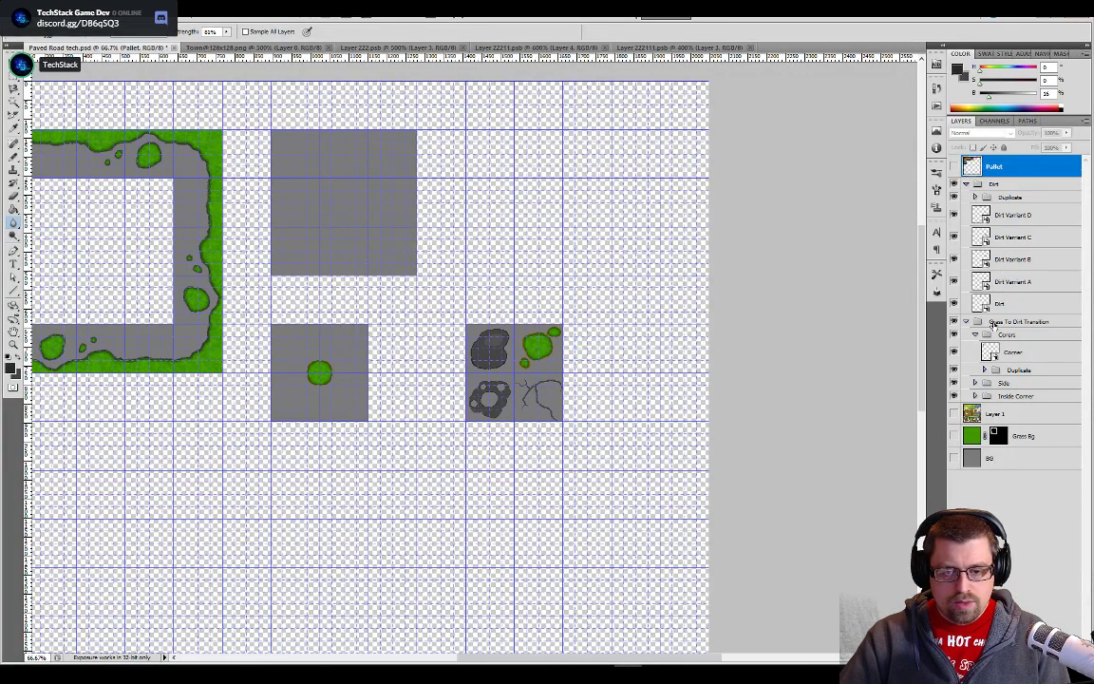
- Create an independent smart object copy of the Dirt Varriant D layer and rename it Dirt Varriant E
{"action": "left_click", "coordinate": [1014, 216]}
{"action": "right_click", "coordinate": [1014, 216]}
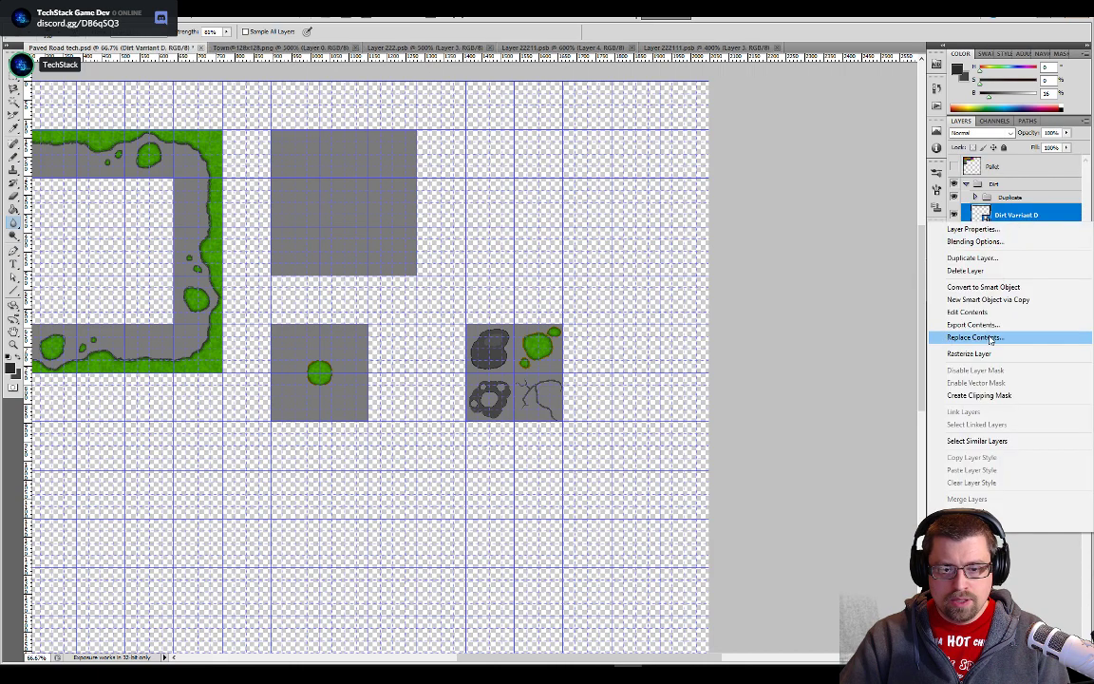
{"action": "left_click", "coordinate": [983, 300]}
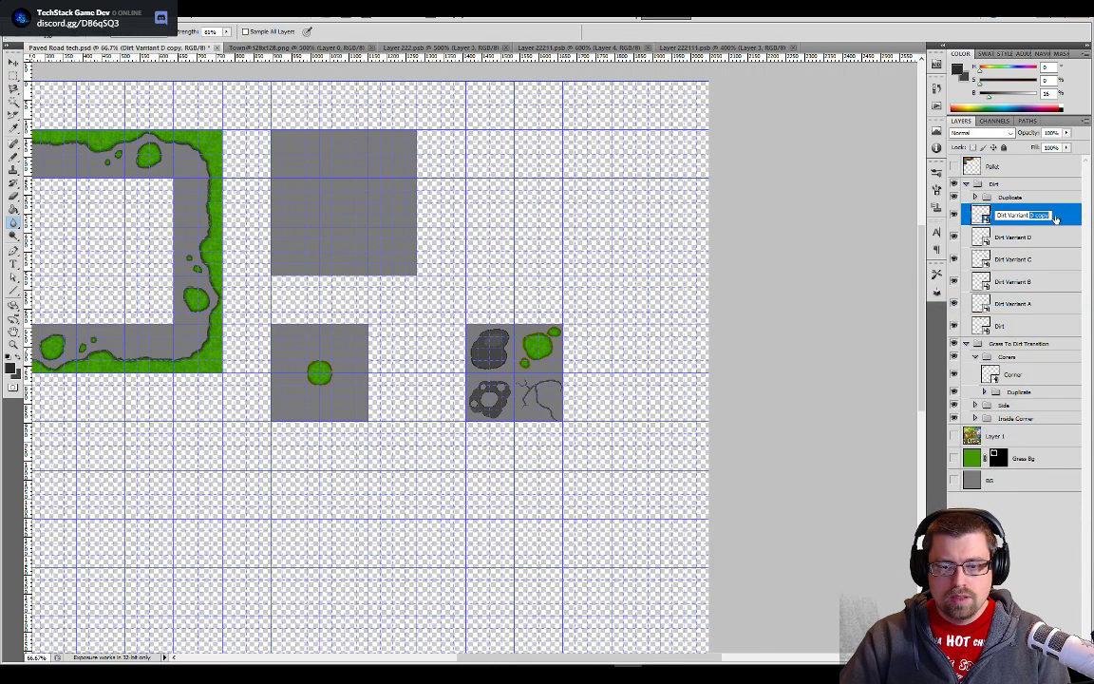
{"action": "type", "text": "E"}
{"action": "key", "text": "Return"}
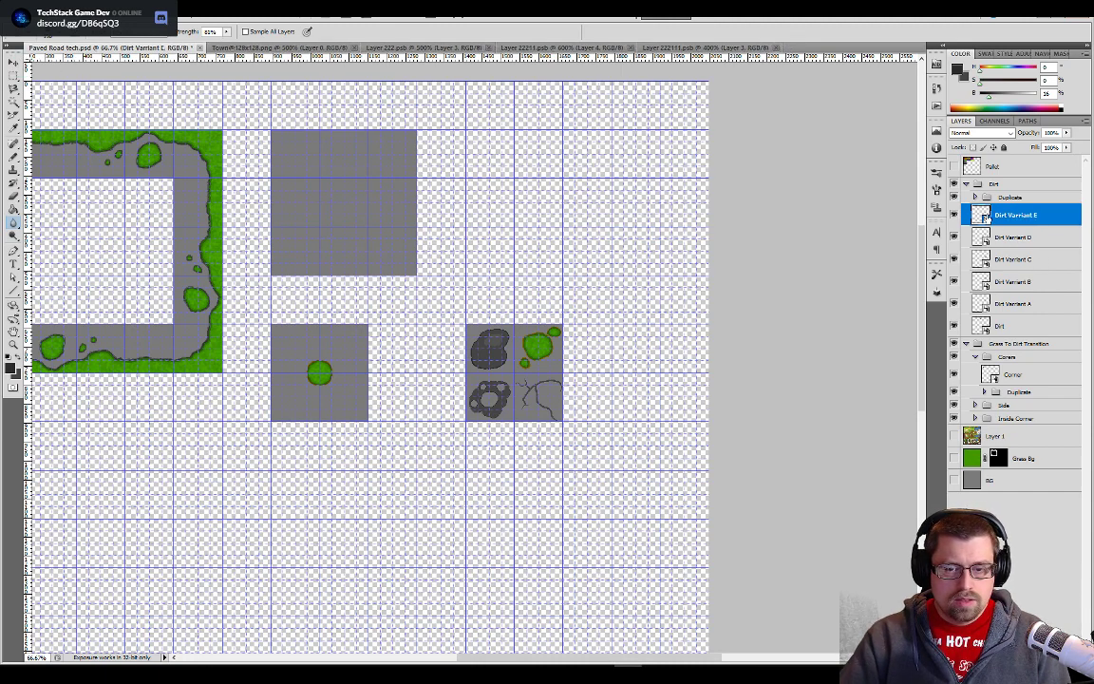
- Move the Dirt Varriant E tile into the grid cell directly below the original holed stone tile
{"action": "key", "text": "v"}
{"action": "left_click_drag", "start_coordinate": [494, 388], "coordinate": [491, 432]}
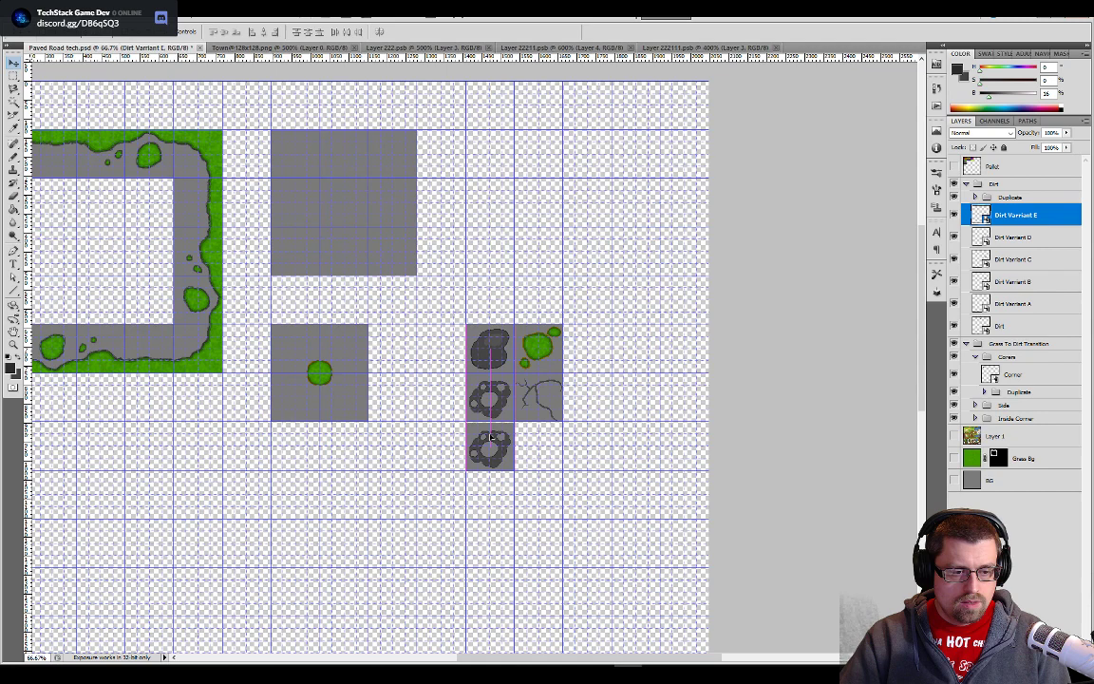
{"action": "key", "text": "ctrl+plus"}
{"action": "key", "text": "ctrl+plus"}
{"action": "key", "text": "ctrl+plus"}
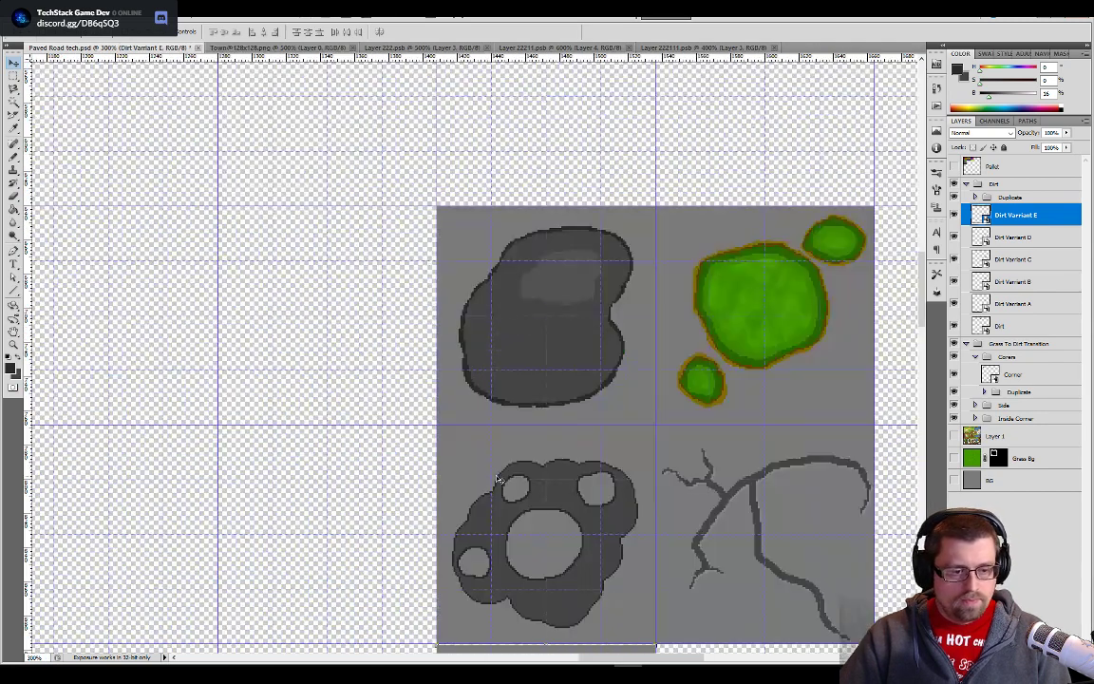
{"action": "scroll", "coordinate": [495, 477], "scroll_direction": "down", "scroll_amount": 3}
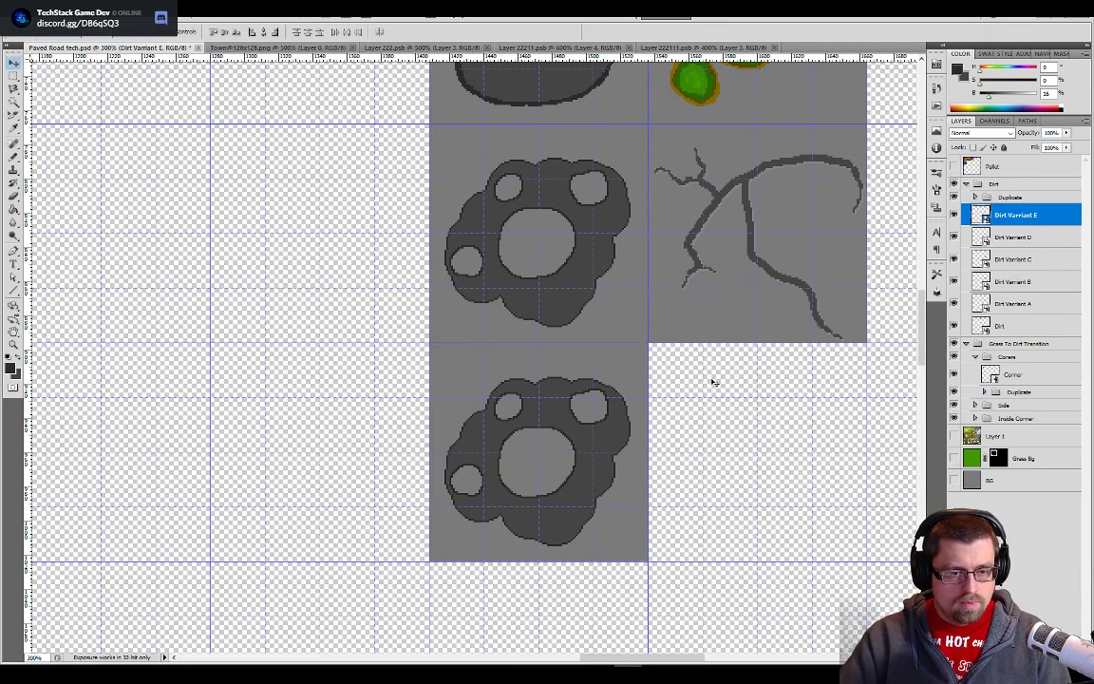
{"action": "scroll", "coordinate": [728, 452], "scroll_direction": "up", "scroll_amount": 1}
{"action": "key", "text": "ctrl+plus"}
{"action": "key", "text": "ctrl+plus"}
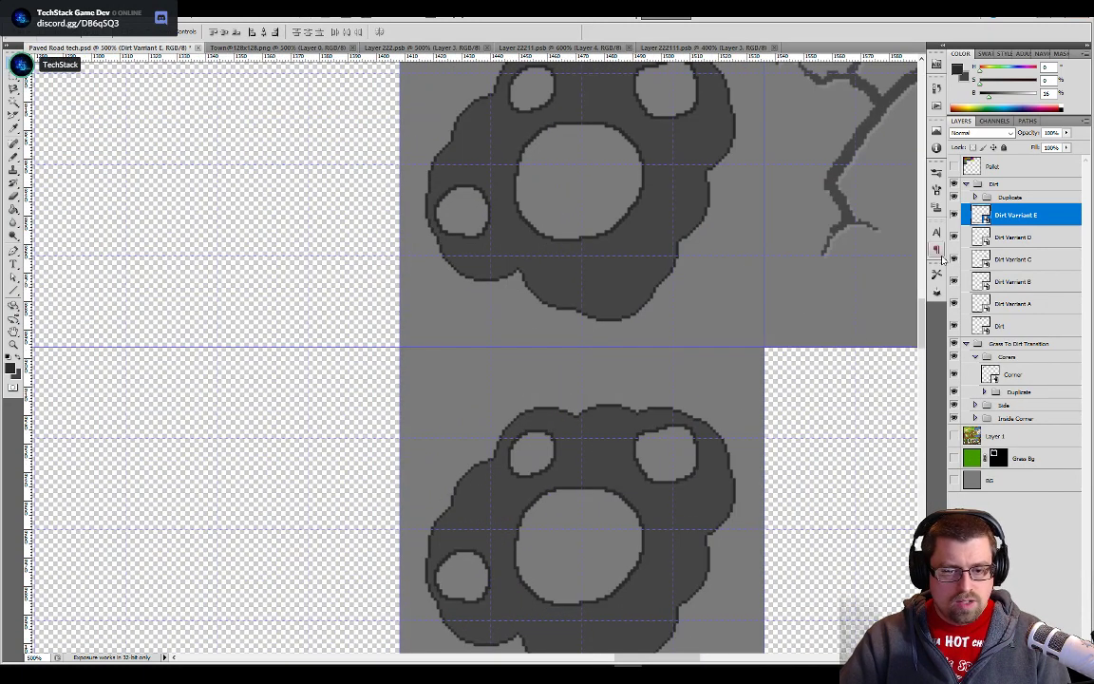
- Open the contents of the Dirt Varriant E smart object and close the other open tile documents except Paved Road tech
{"action": "double_click", "coordinate": [982, 215]}
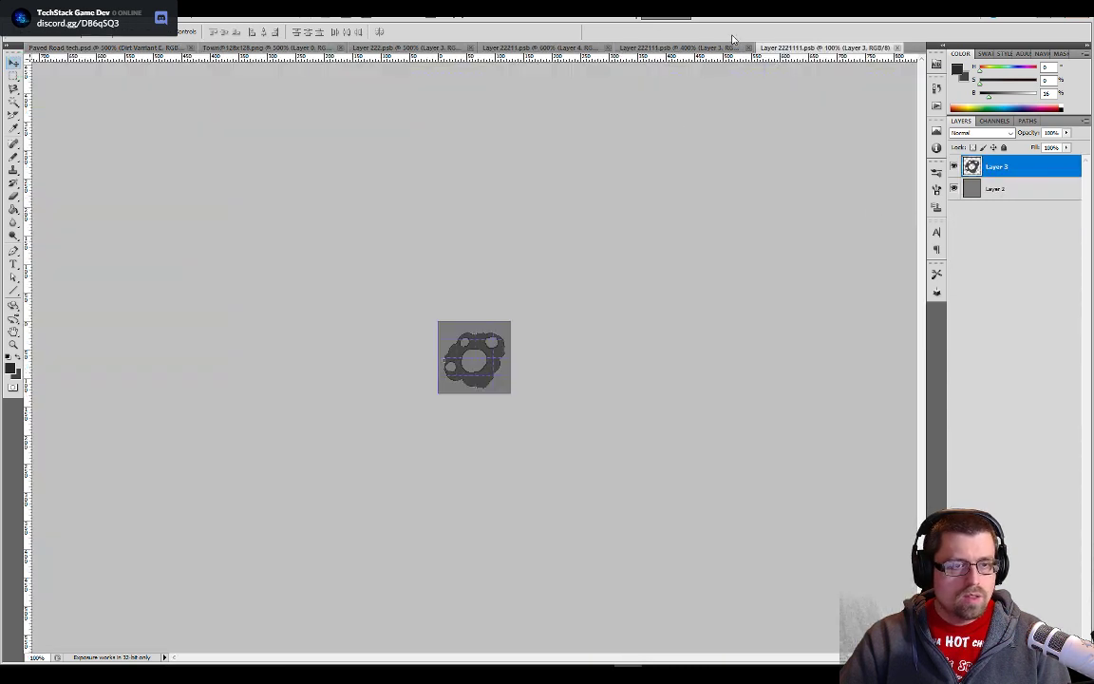
{"action": "left_click", "coordinate": [340, 47]}
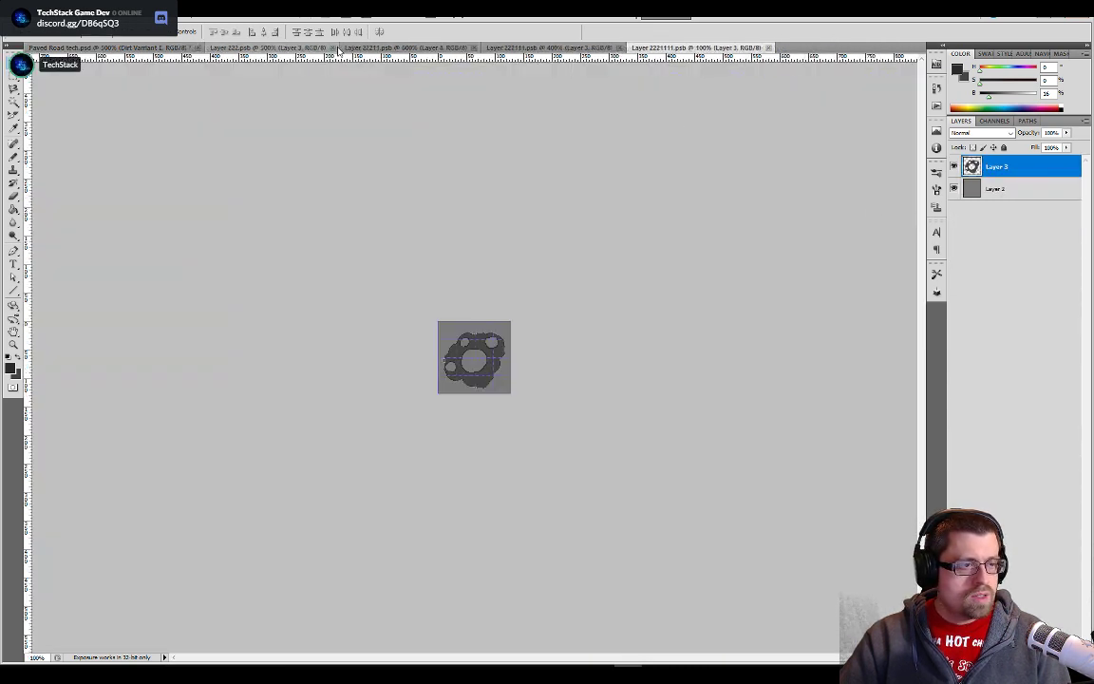
{"action": "left_click", "coordinate": [331, 47]}
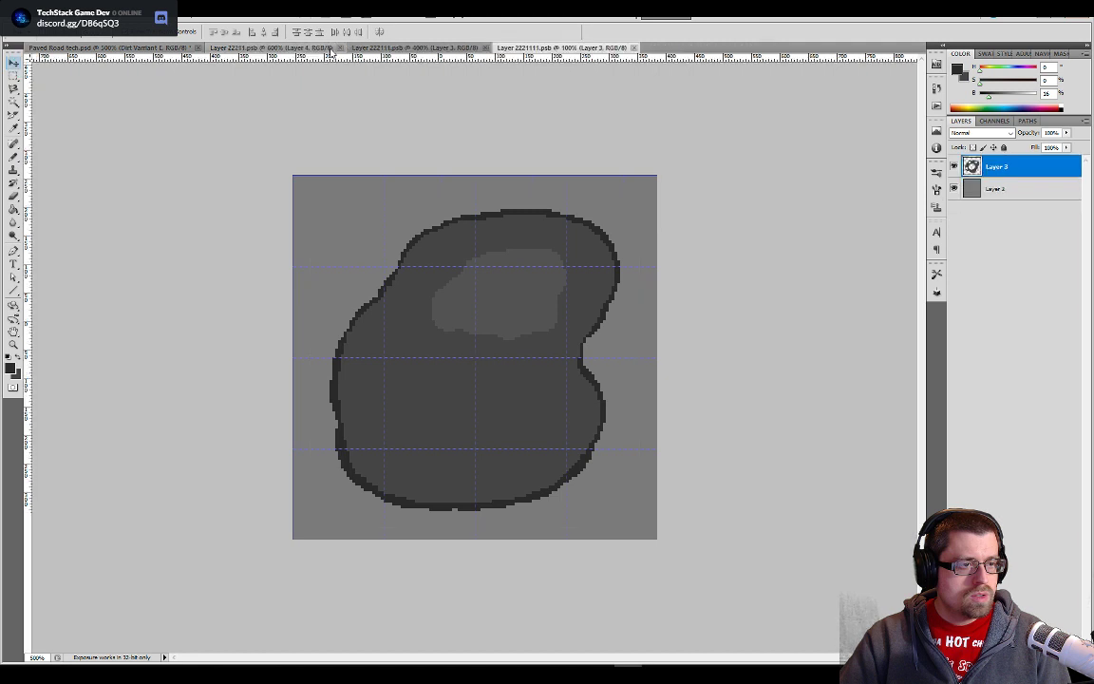
{"action": "left_click", "coordinate": [338, 47]}
{"action": "left_click", "coordinate": [342, 47]}
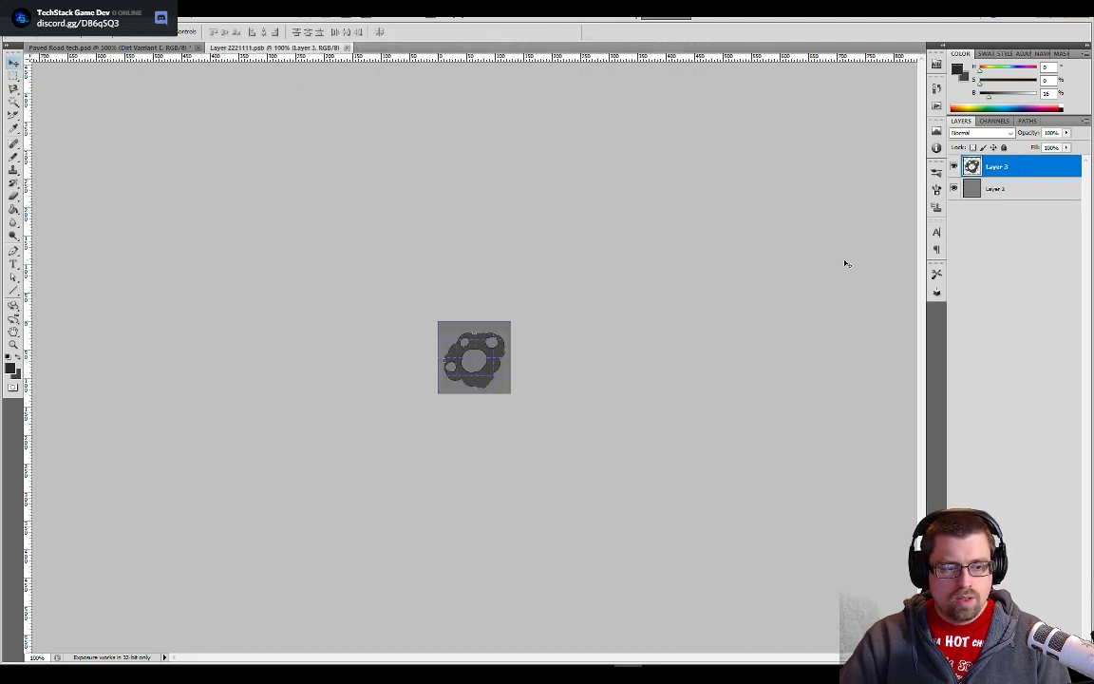
- Delete the holed stone shape layer from the tile and add a new empty layer above Layer 2
{"action": "key", "text": "ctrl+plus"}
{"action": "key", "text": "ctrl+plus"}
{"action": "key", "text": "ctrl+plus"}
{"action": "key", "text": "ctrl+plus"}
{"action": "key", "text": "ctrl+plus"}
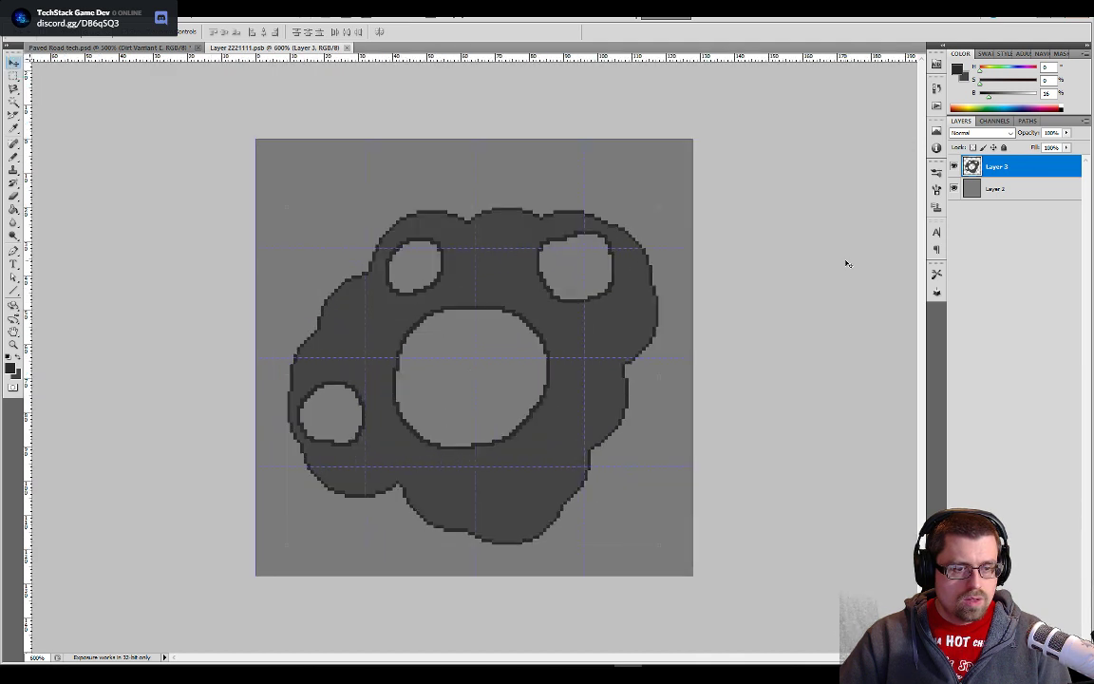
{"action": "key", "text": "ctrl+a"}
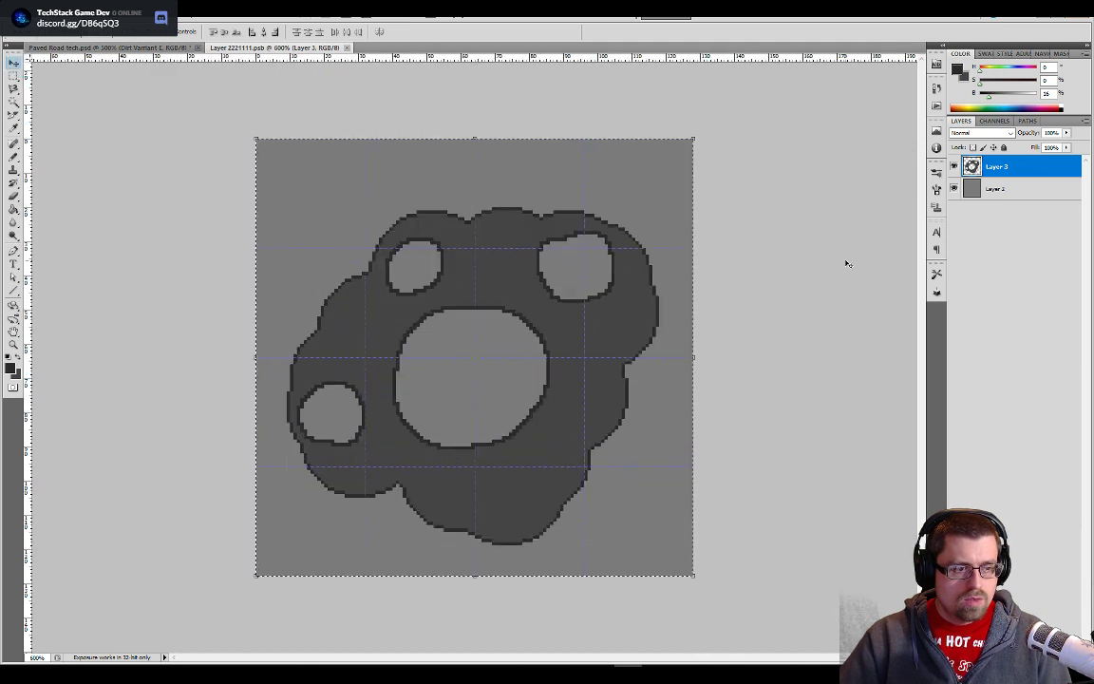
{"action": "right_click", "coordinate": [993, 167]}
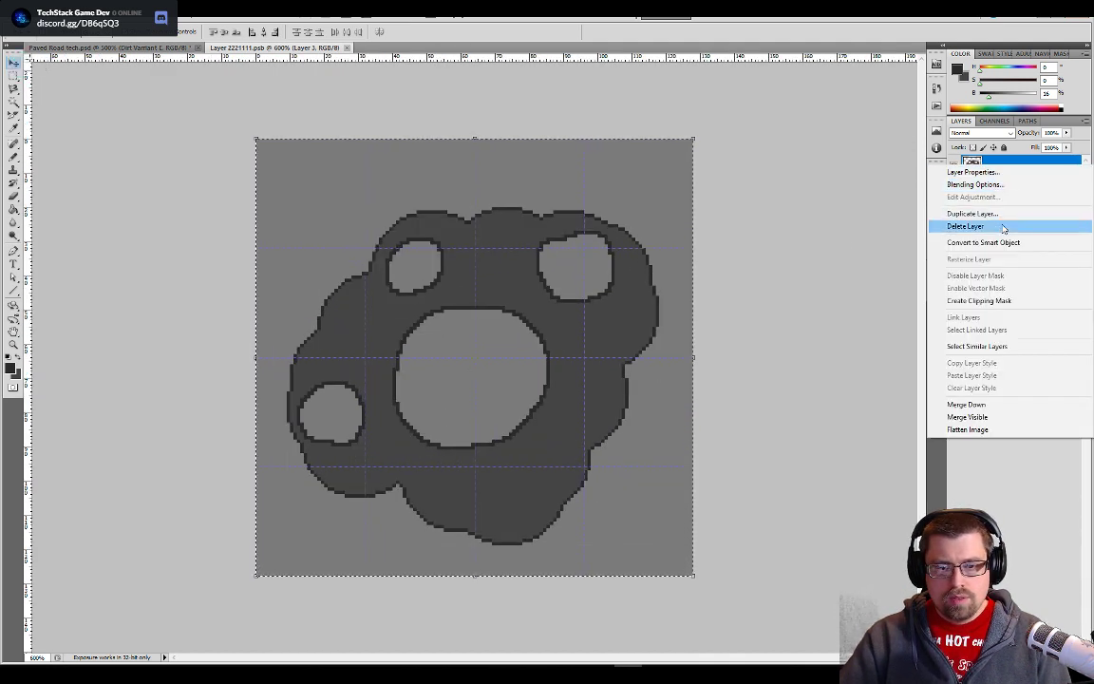
{"action": "left_click", "coordinate": [997, 227]}
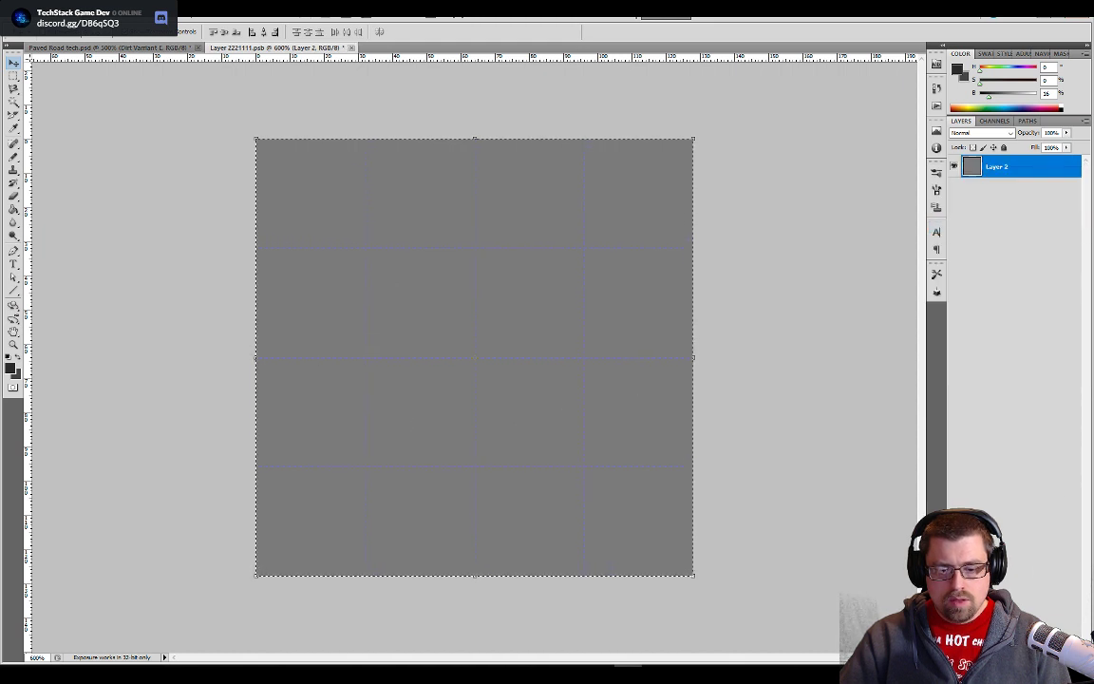
{"action": "left_click", "coordinate": [1047, 657]}
{"action": "double_click", "coordinate": [984, 168]}
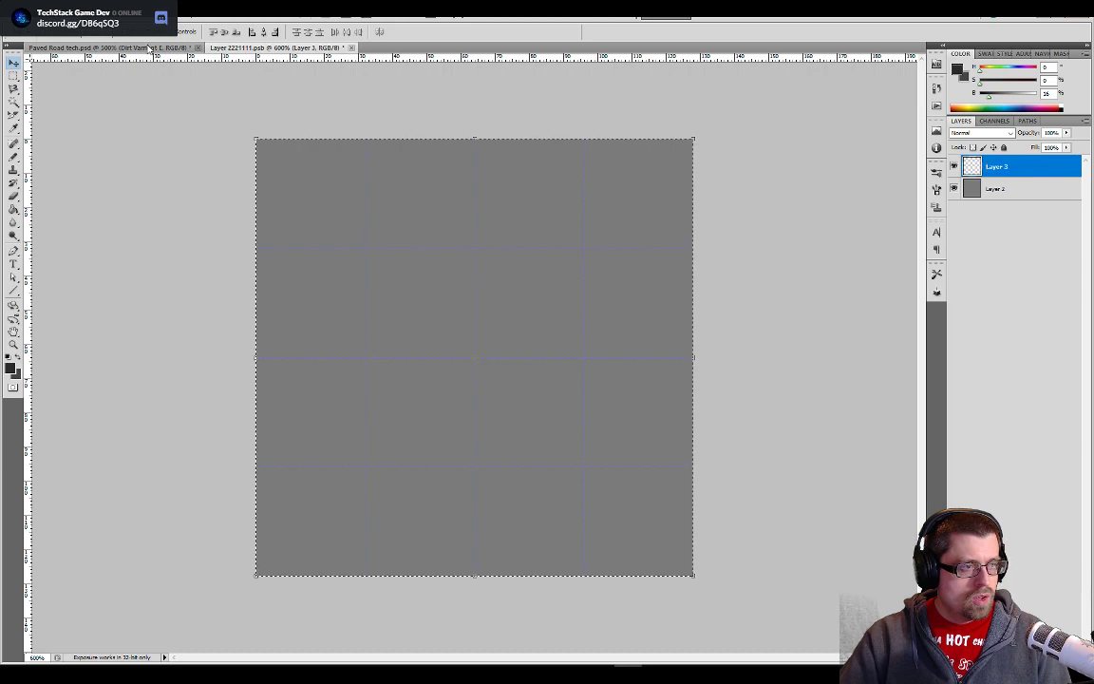
- Show the Pallet layer in the Paved Road tech document and sample its dark grey with 27% brightness for the tile
{"action": "left_click", "coordinate": [112, 48]}
{"action": "scroll", "coordinate": [821, 238], "scroll_direction": "down", "scroll_amount": 5}
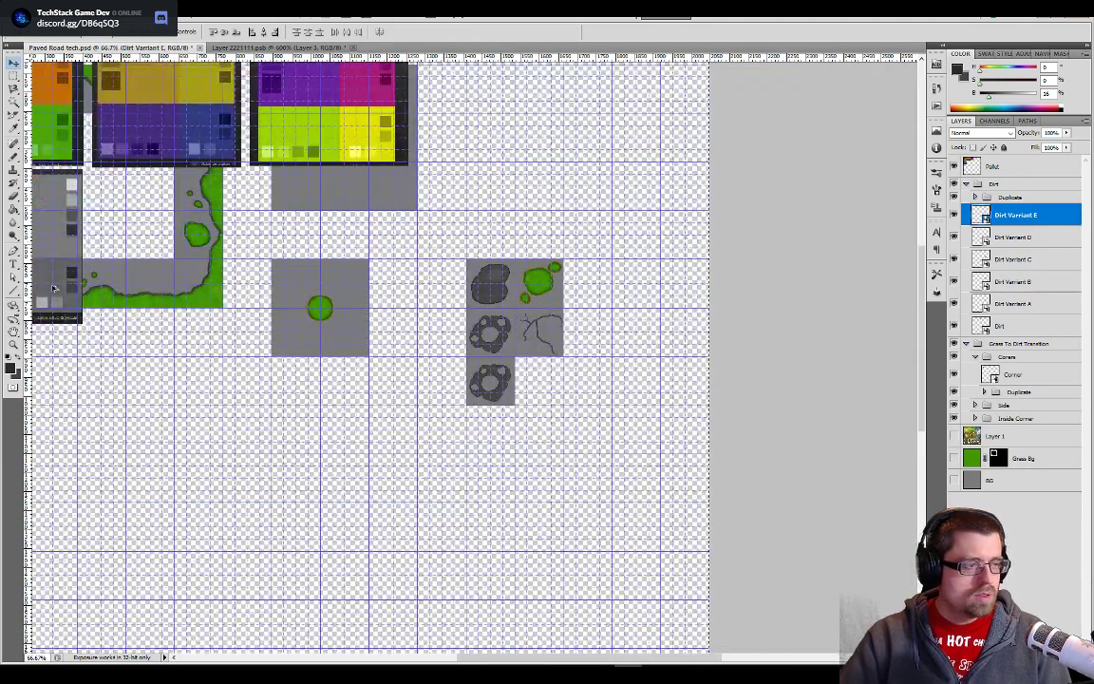
{"action": "key", "text": "alt+v"}
{"action": "key", "text": "Escape"}
{"action": "key", "text": "b"}
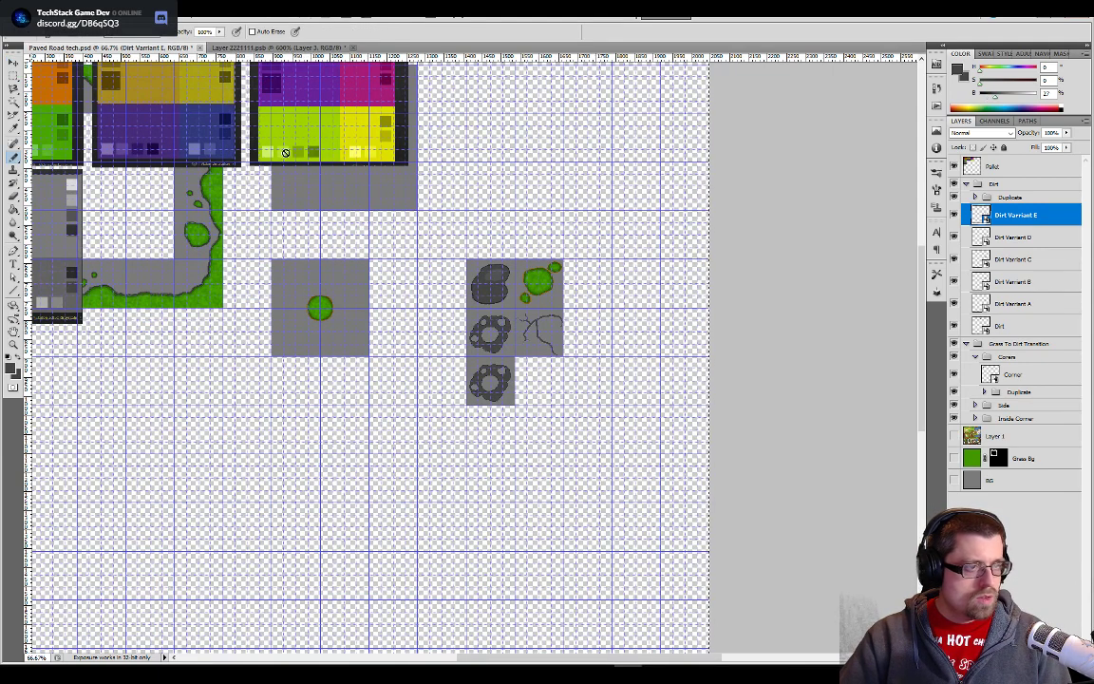
{"action": "left_click", "coordinate": [314, 48]}
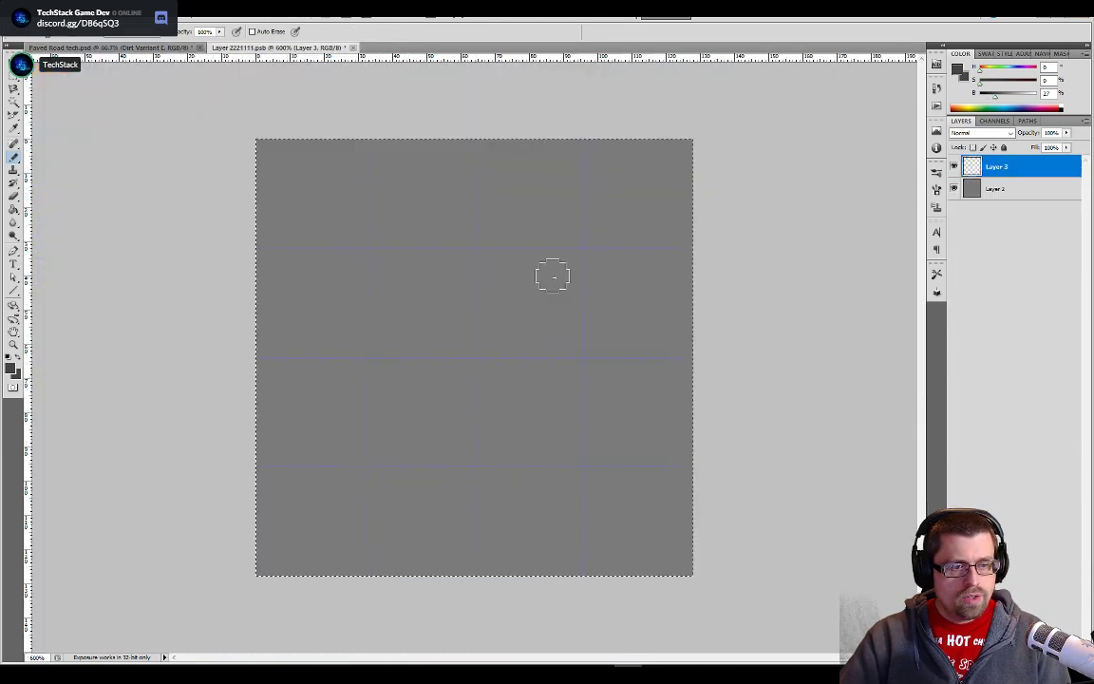
- Paint one large rounded dark grey blob across the middle of the tile with an enlarged Pencil tip
{"action": "key", "text": "p"}
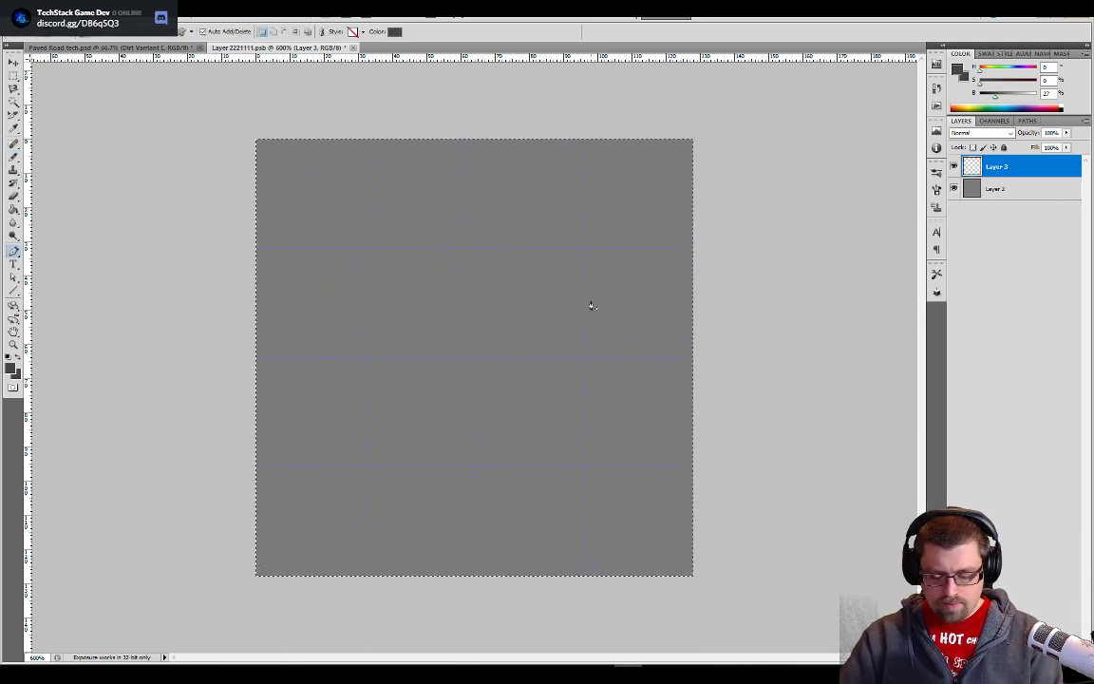
{"action": "key", "text": "b"}
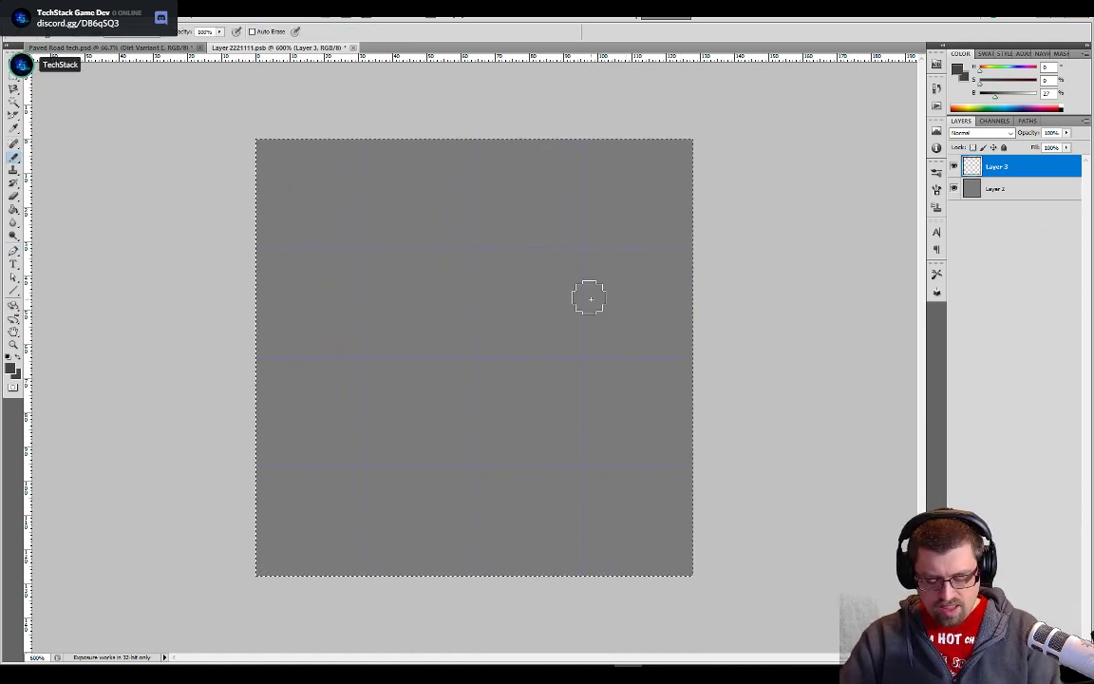
{"action": "key", "text": "bracketright"}
{"action": "key", "text": "bracketright"}
{"action": "key", "text": "bracketright"}
{"action": "mouse_move", "coordinate": [521, 374]}
{"action": "left_mouse_down"}
{"action": "mouse_move", "coordinate": [443, 438]}
{"action": "mouse_move", "coordinate": [422, 279]}
{"action": "mouse_move", "coordinate": [499, 320]}
{"action": "mouse_move", "coordinate": [542, 317]}
{"action": "mouse_move", "coordinate": [515, 265]}
{"action": "mouse_move", "coordinate": [403, 366]}
{"action": "left_mouse_up"}
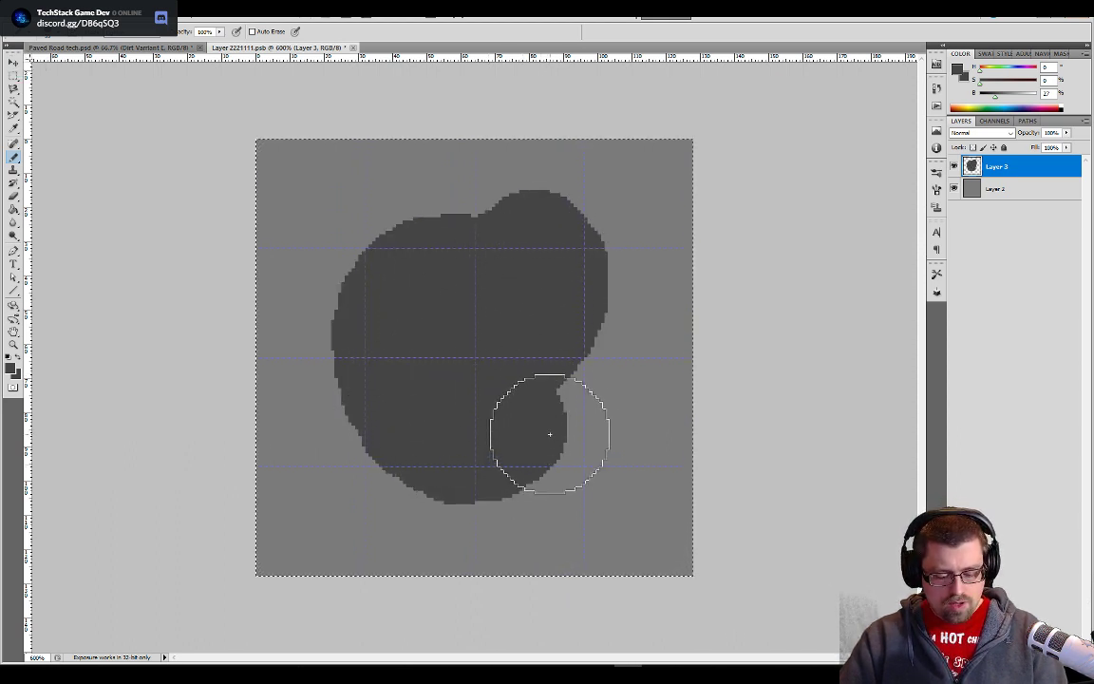
- Erase wide channels through the dark blob to break it into five separate irregular stones
{"action": "key", "text": "e"}
{"action": "left_click_drag", "start_coordinate": [570, 369], "coordinate": [381, 330]}
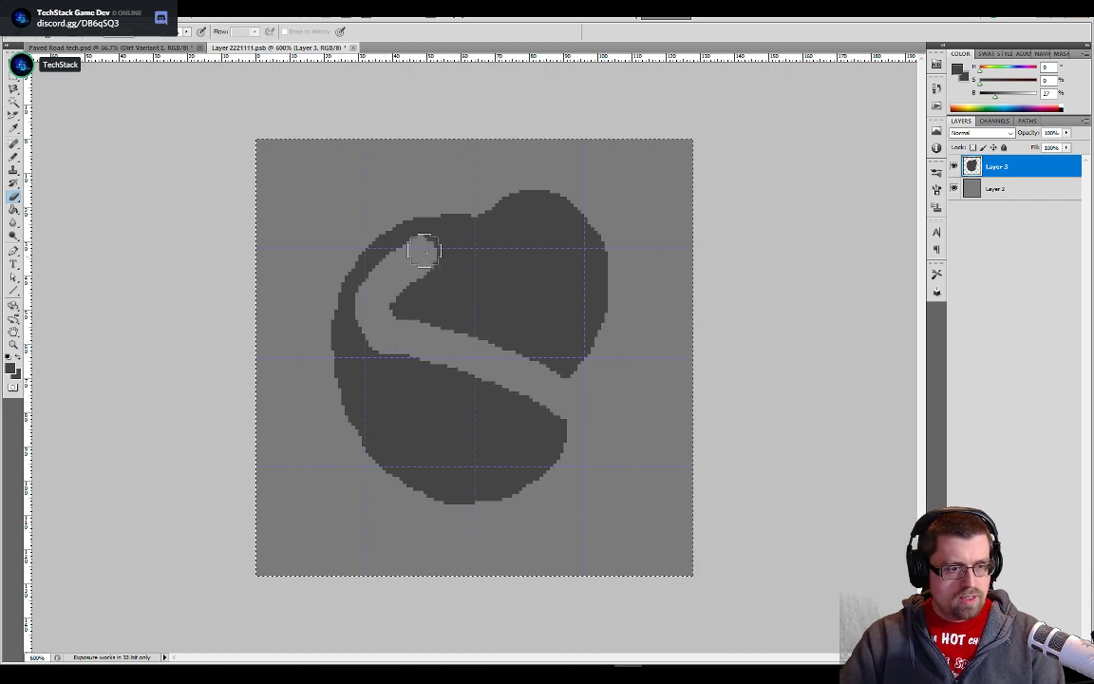
{"action": "left_click_drag", "start_coordinate": [423, 251], "coordinate": [362, 236]}
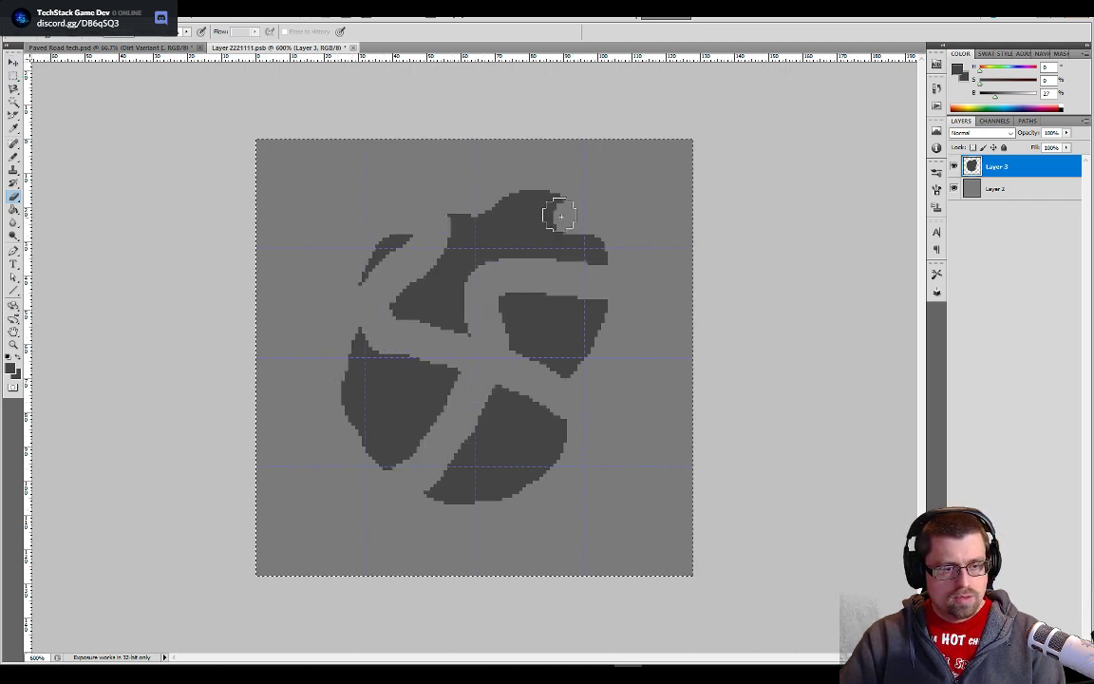
{"action": "mouse_move", "coordinate": [525, 274]}
{"action": "left_mouse_down"}
{"action": "mouse_move", "coordinate": [521, 313]}
{"action": "mouse_move", "coordinate": [496, 368]}
{"action": "mouse_move", "coordinate": [509, 291]}
{"action": "mouse_move", "coordinate": [578, 252]}
{"action": "mouse_move", "coordinate": [600, 270]}
{"action": "mouse_move", "coordinate": [617, 263]}
{"action": "mouse_move", "coordinate": [574, 244]}
{"action": "mouse_move", "coordinate": [527, 279]}
{"action": "mouse_move", "coordinate": [505, 385]}
{"action": "mouse_move", "coordinate": [459, 426]}
{"action": "mouse_move", "coordinate": [470, 334]}
{"action": "mouse_move", "coordinate": [459, 429]}
{"action": "mouse_move", "coordinate": [459, 365]}
{"action": "mouse_move", "coordinate": [510, 357]}
{"action": "mouse_move", "coordinate": [486, 393]}
{"action": "mouse_move", "coordinate": [440, 424]}
{"action": "mouse_move", "coordinate": [368, 332]}
{"action": "mouse_move", "coordinate": [369, 357]}
{"action": "mouse_move", "coordinate": [354, 338]}
{"action": "mouse_move", "coordinate": [315, 362]}
{"action": "left_mouse_up"}
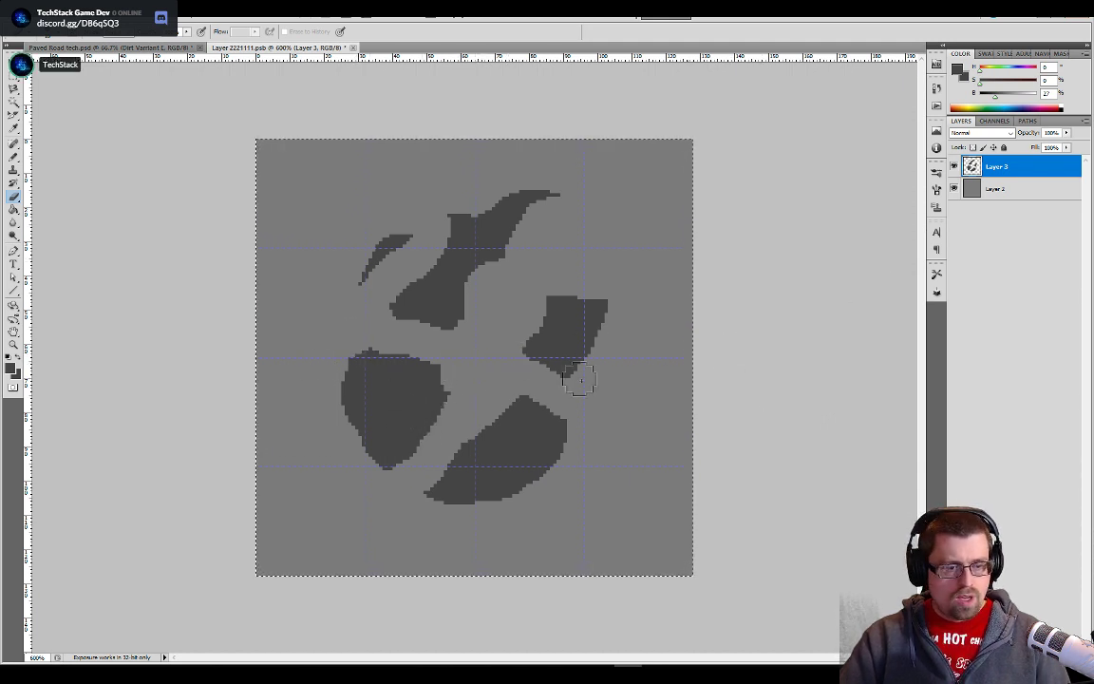
- Save the tile and sample the darker grey with 16% brightness from the Pallet layer in the Paved Road tech document
{"action": "left_click", "coordinate": [86, 48]}
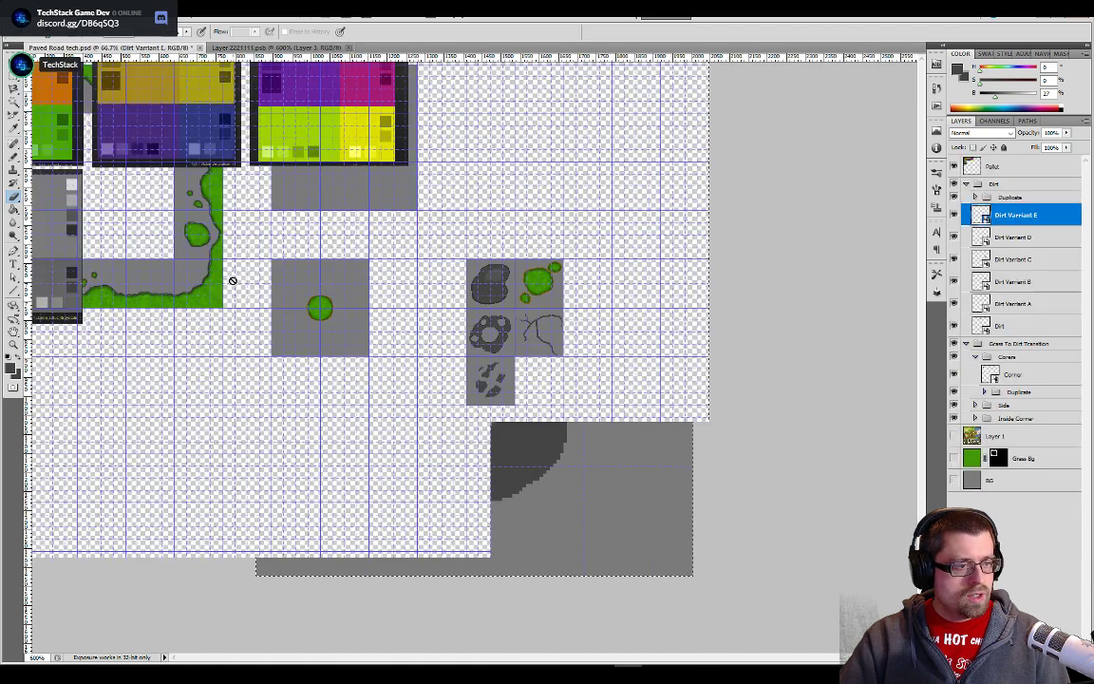
{"action": "key", "text": "b"}
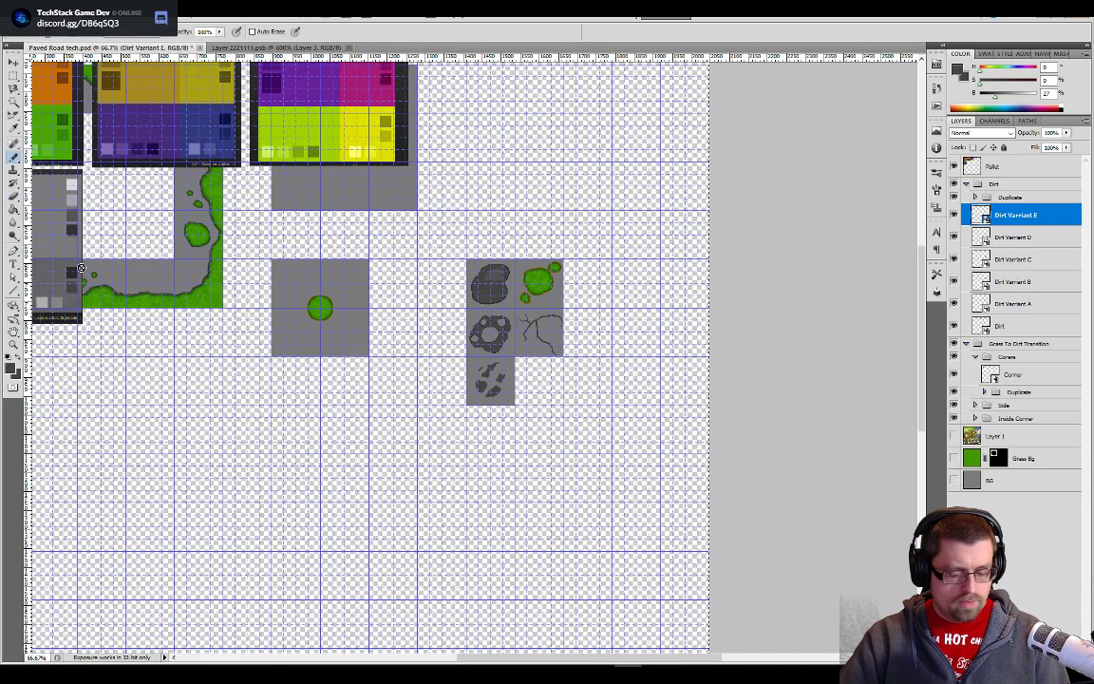
{"action": "left_click", "coordinate": [1019, 163]}
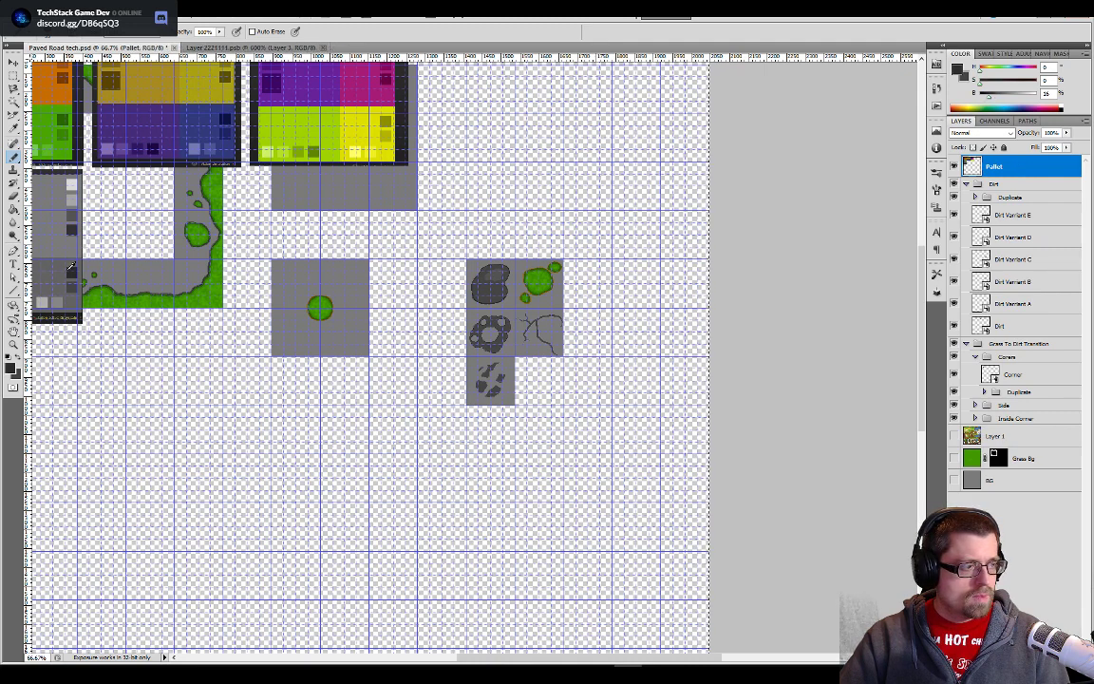
{"action": "left_click", "coordinate": [266, 47]}
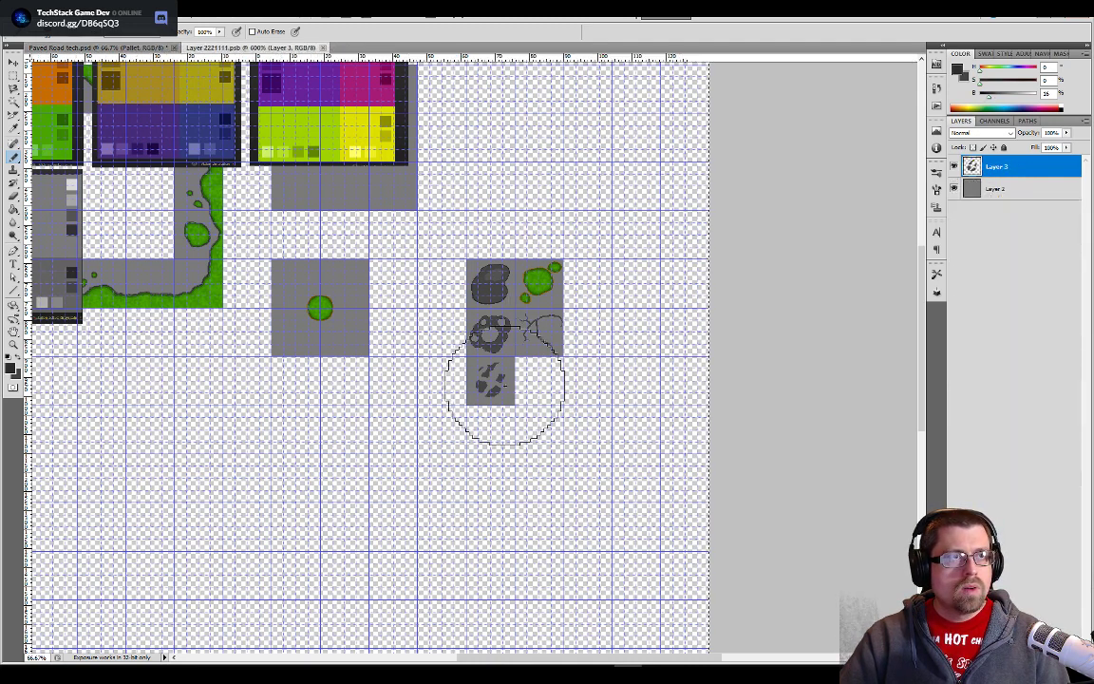
- Select all five dark stone shapes with the Magic Wand and contract the selection to just inside their edges
{"action": "key", "text": "e"}
{"action": "key", "text": "w"}
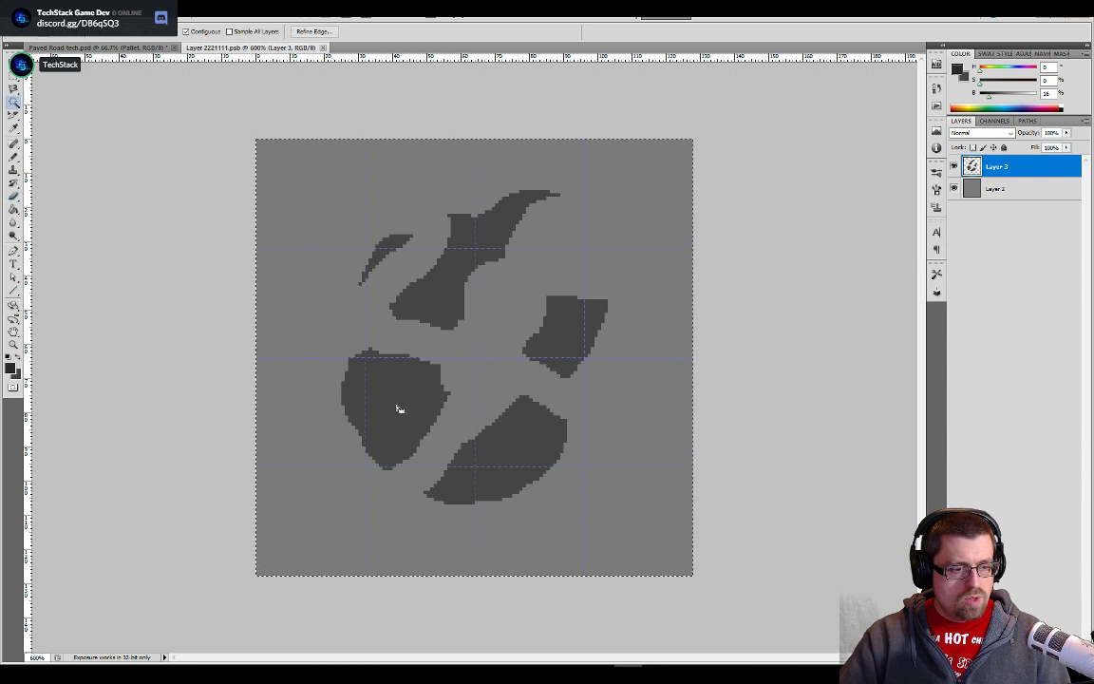
{"action": "left_click", "coordinate": [400, 385]}
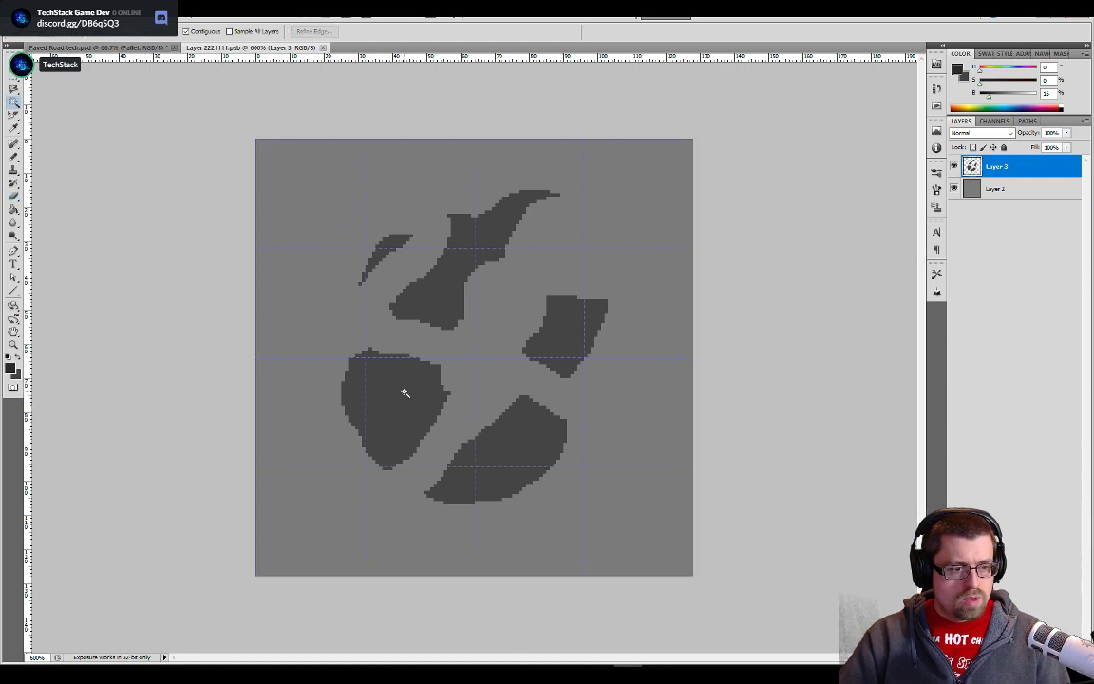
{"action": "left_click", "coordinate": [454, 288], "text": "shift"}
{"action": "left_click", "coordinate": [384, 255], "text": "shift"}
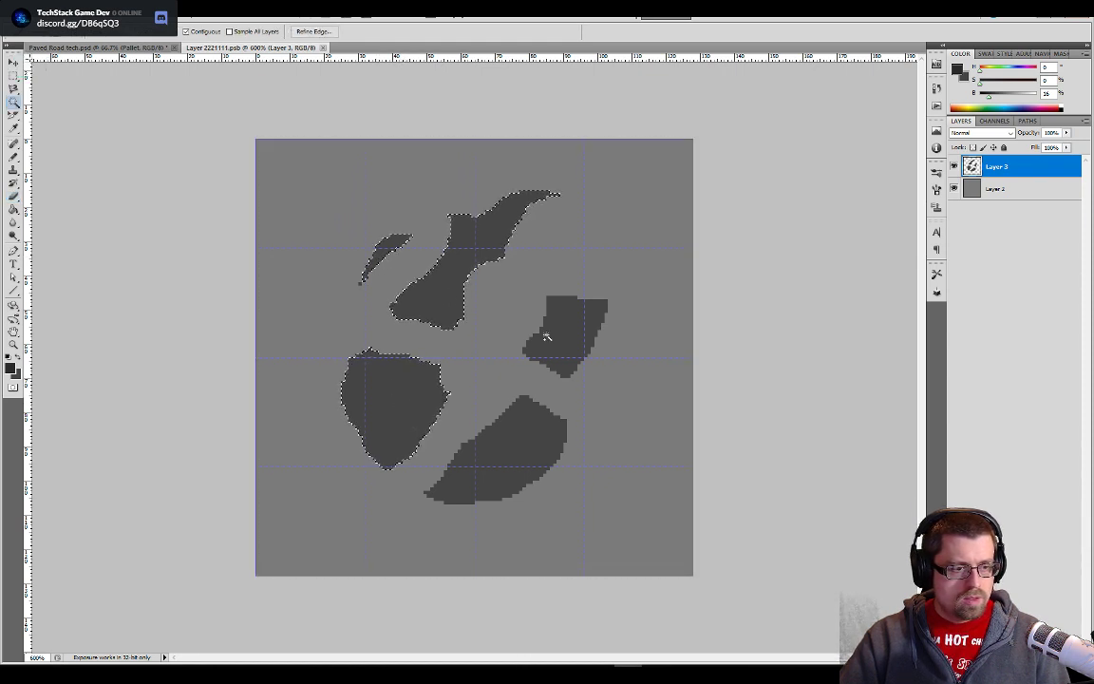
{"action": "left_click", "coordinate": [546, 338], "text": "shift"}
{"action": "left_click", "coordinate": [531, 427], "text": "shift"}
{"action": "left_click", "coordinate": [136, 13]}
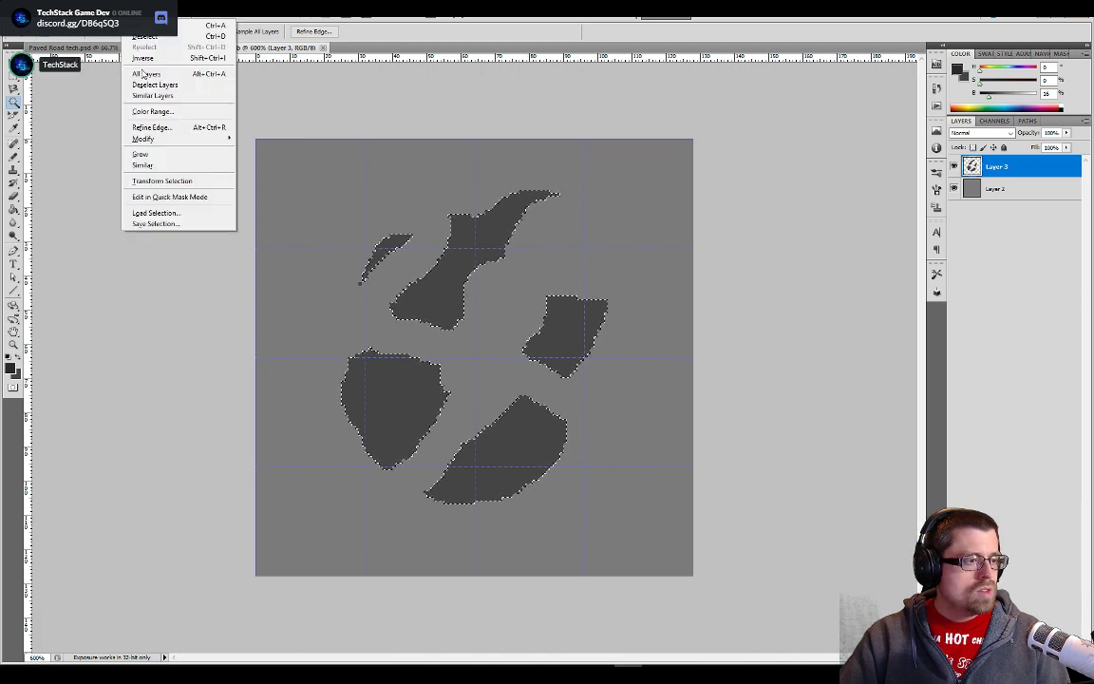
{"action": "mouse_move", "coordinate": [146, 139]}
{"action": "left_click", "coordinate": [259, 171]}
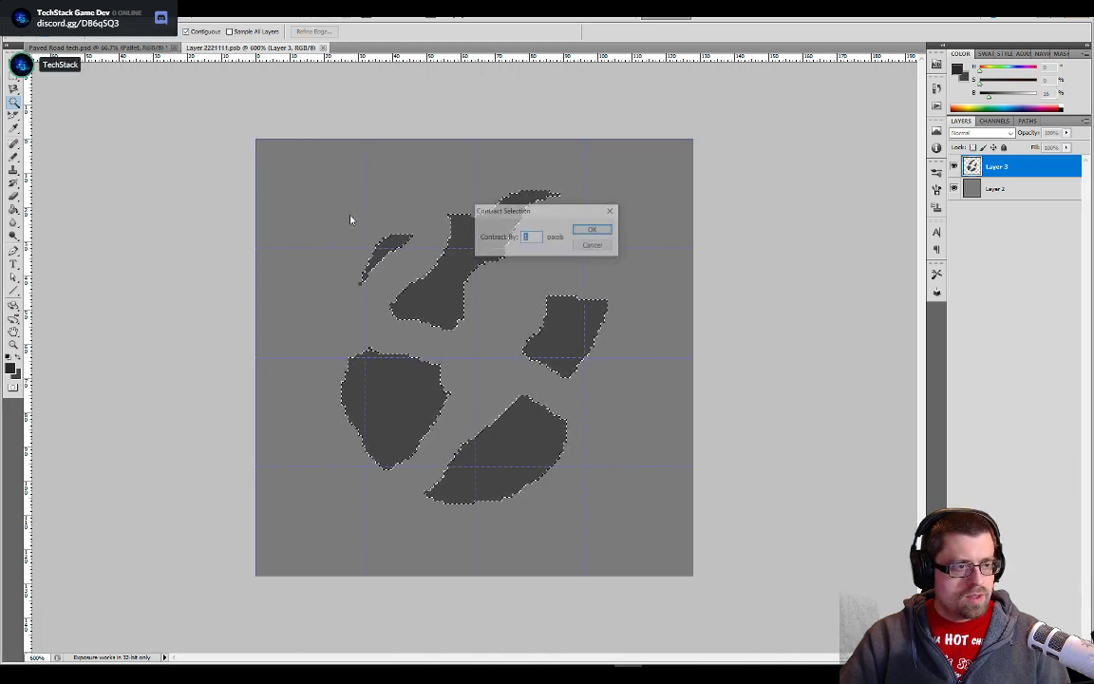
{"action": "left_click", "coordinate": [597, 229]}
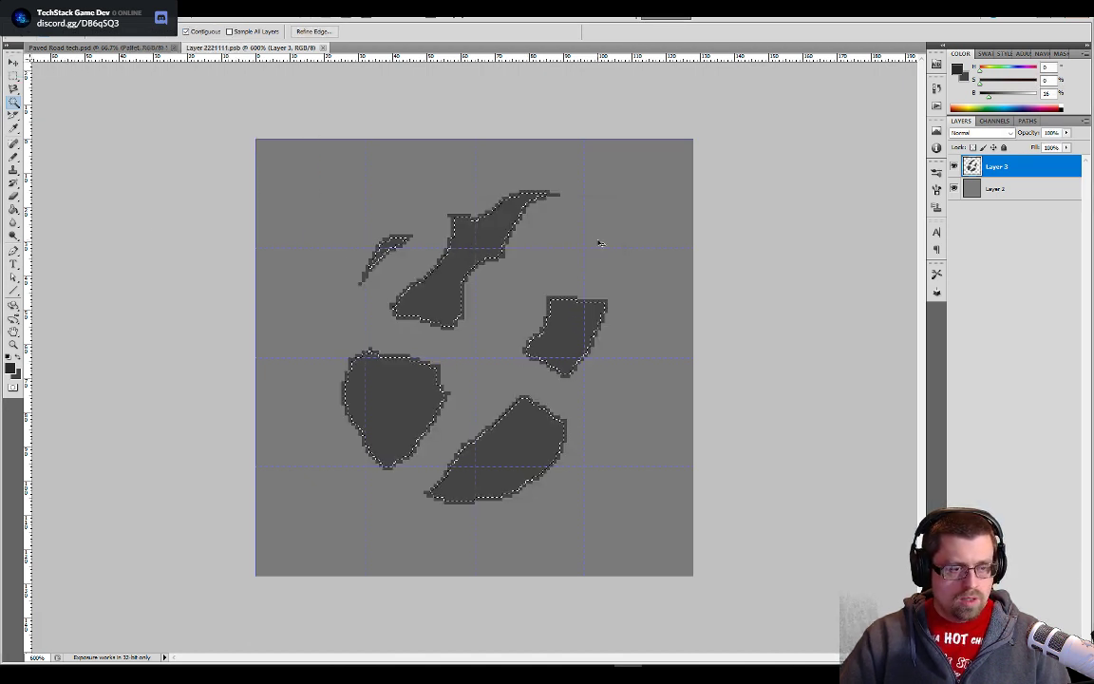
- Invert the selection and fill the stones' edges with the darker grey to form thin outlines
{"action": "key", "text": "ctrl+shift+i"}
{"action": "key", "text": "g"}
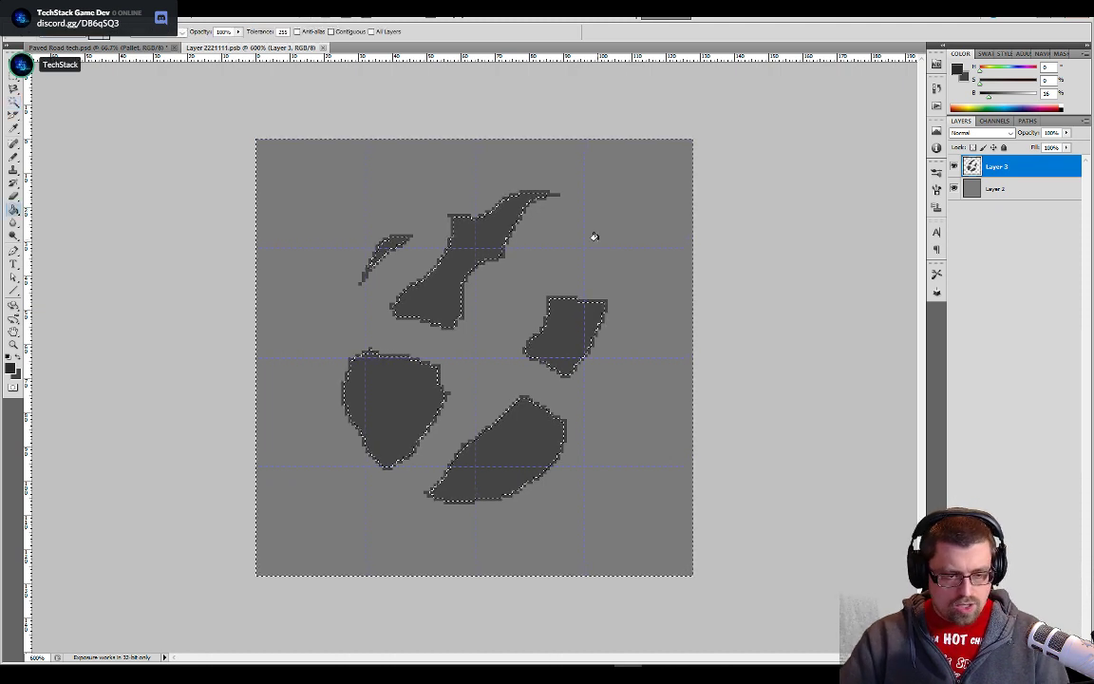
{"action": "left_click", "coordinate": [547, 300]}
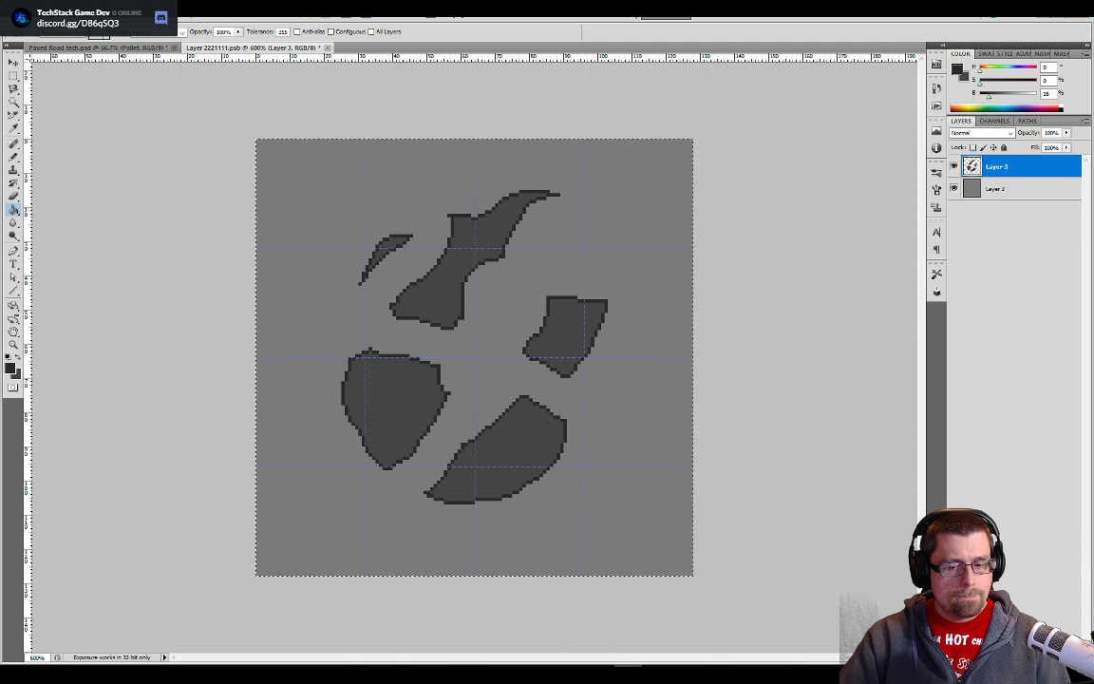
- Add a new layer above the stones and rename it Grass
{"action": "left_click", "coordinate": [1050, 657]}
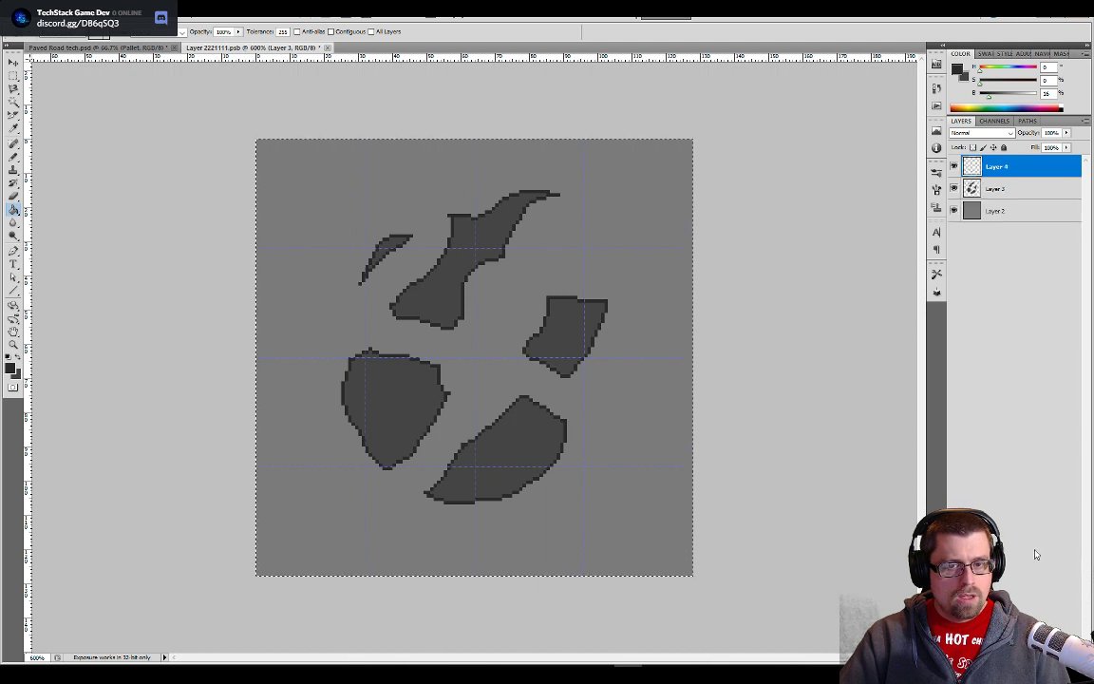
{"action": "double_click", "coordinate": [993, 178]}
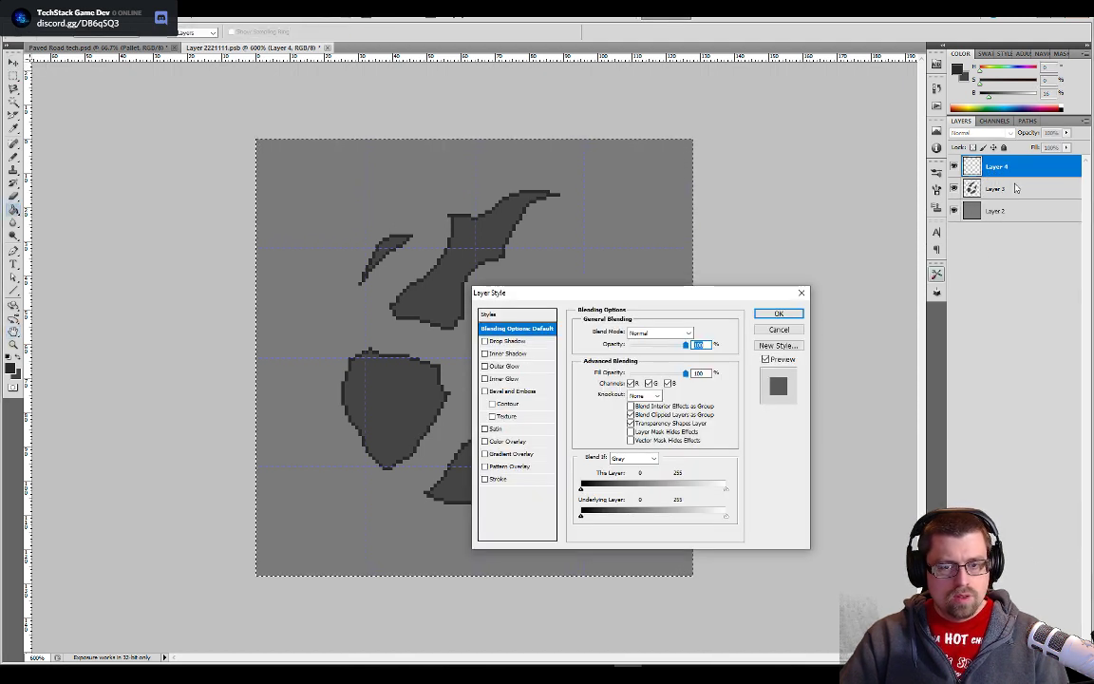
{"action": "key", "text": "Escape"}
{"action": "double_click", "coordinate": [996, 170]}
{"action": "type", "text": "Grass"}
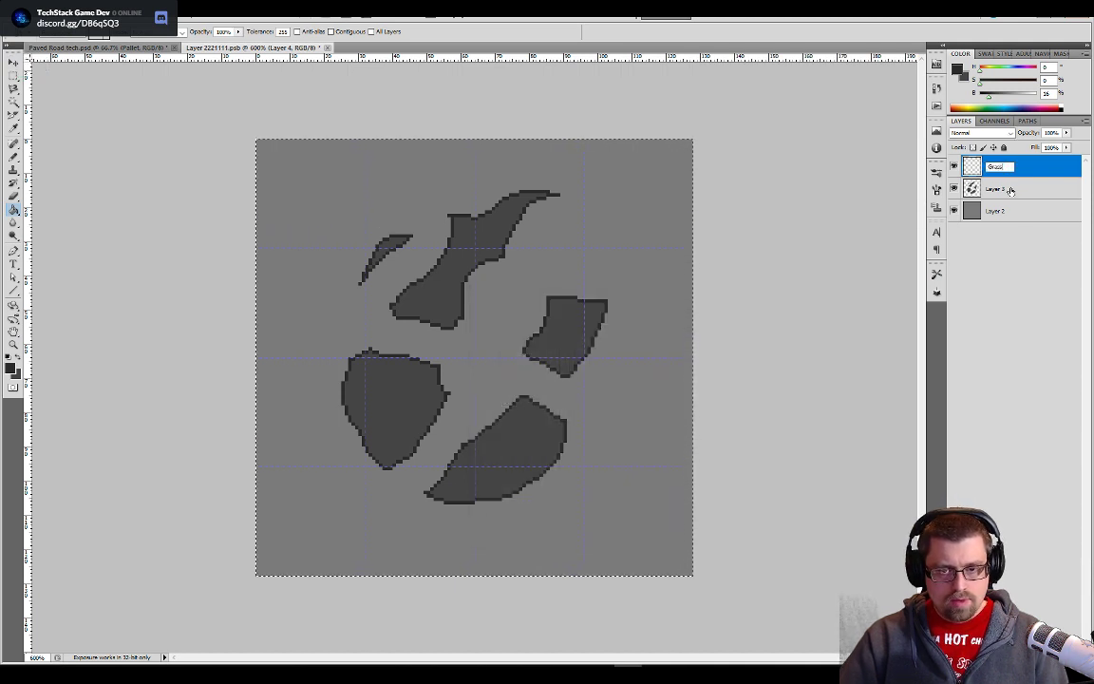
{"action": "key", "text": "Return"}
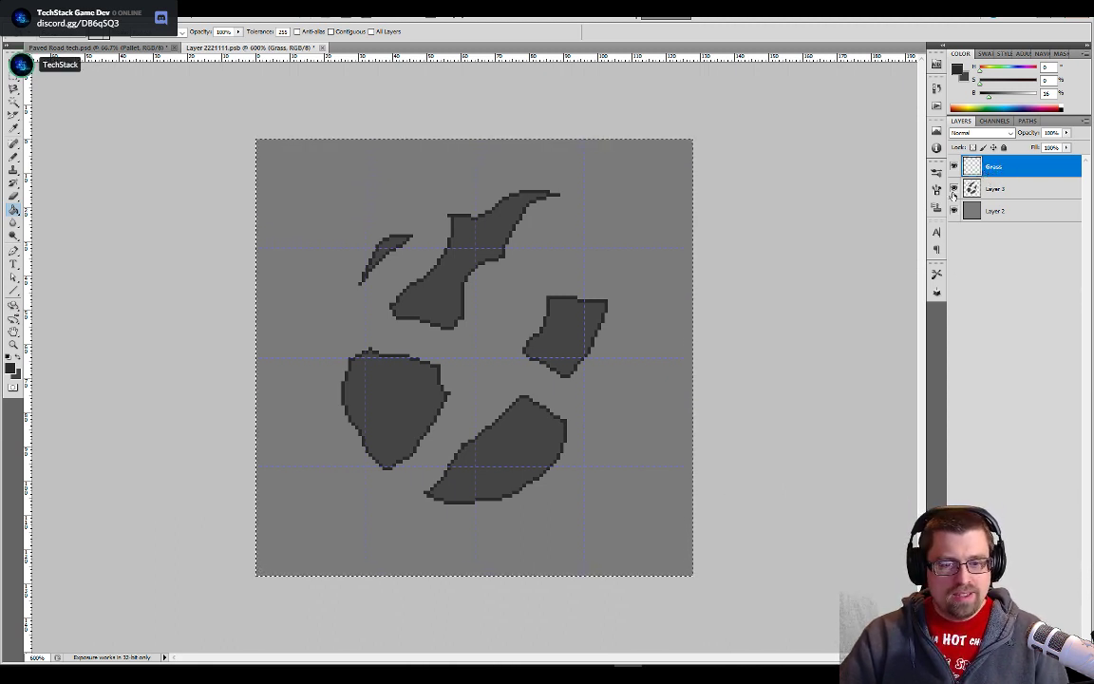
{"action": "double_click", "coordinate": [975, 170]}
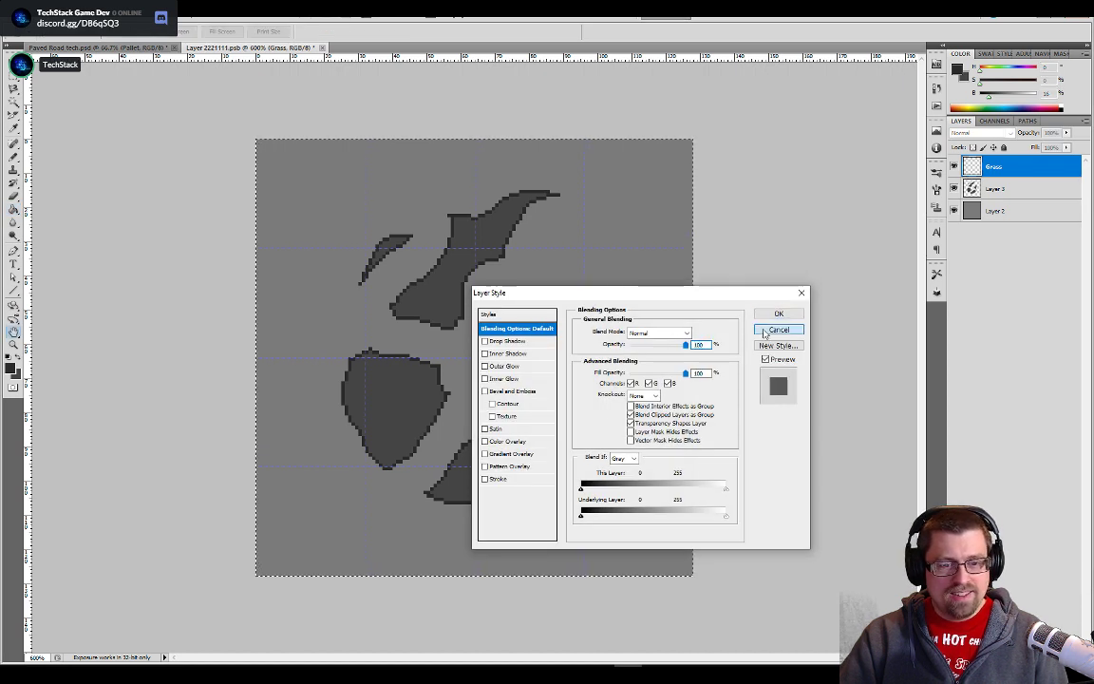
- Cancel the layer style settings and confirm the new layer's name as Grass
{"action": "left_click", "coordinate": [779, 328]}
{"action": "double_click", "coordinate": [994, 167]}
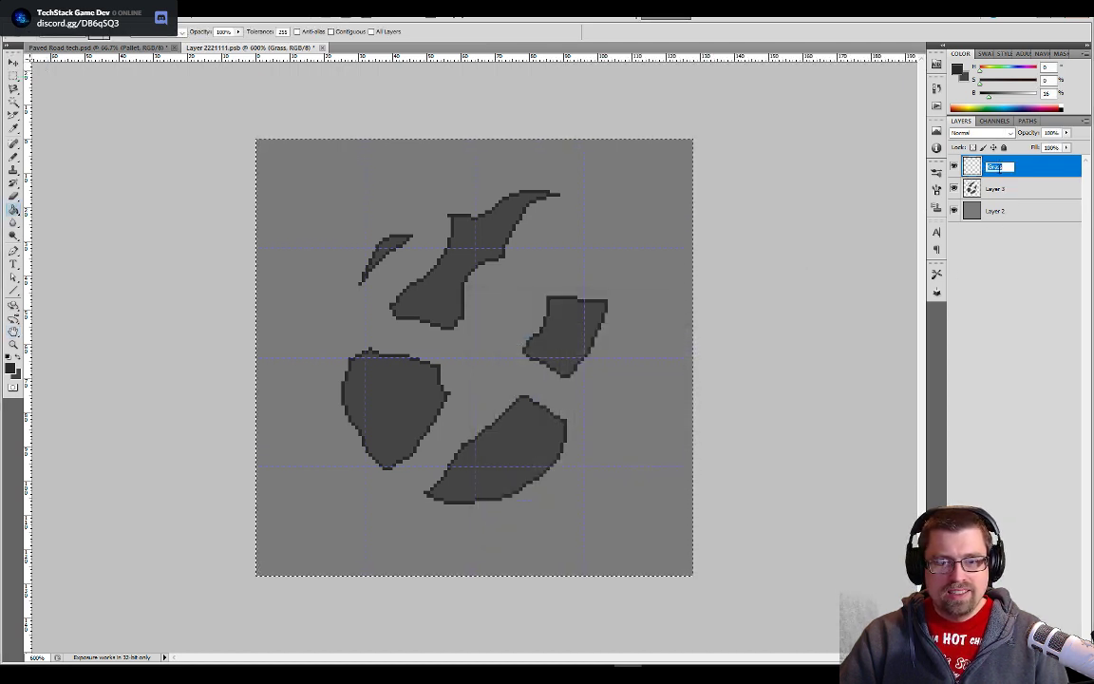
{"action": "left_click", "coordinate": [1010, 305]}
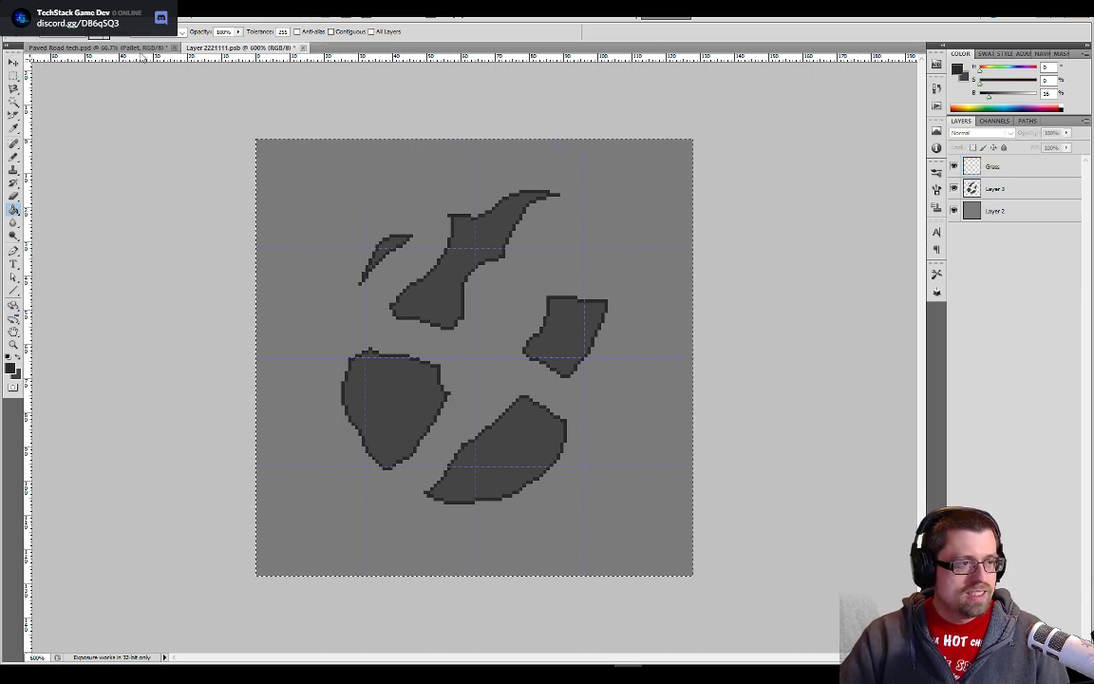
- Look over the colour palettes and existing tiles in the Paved Road tech document and return to the stone tile
{"action": "key", "text": "ctrl+Tab"}
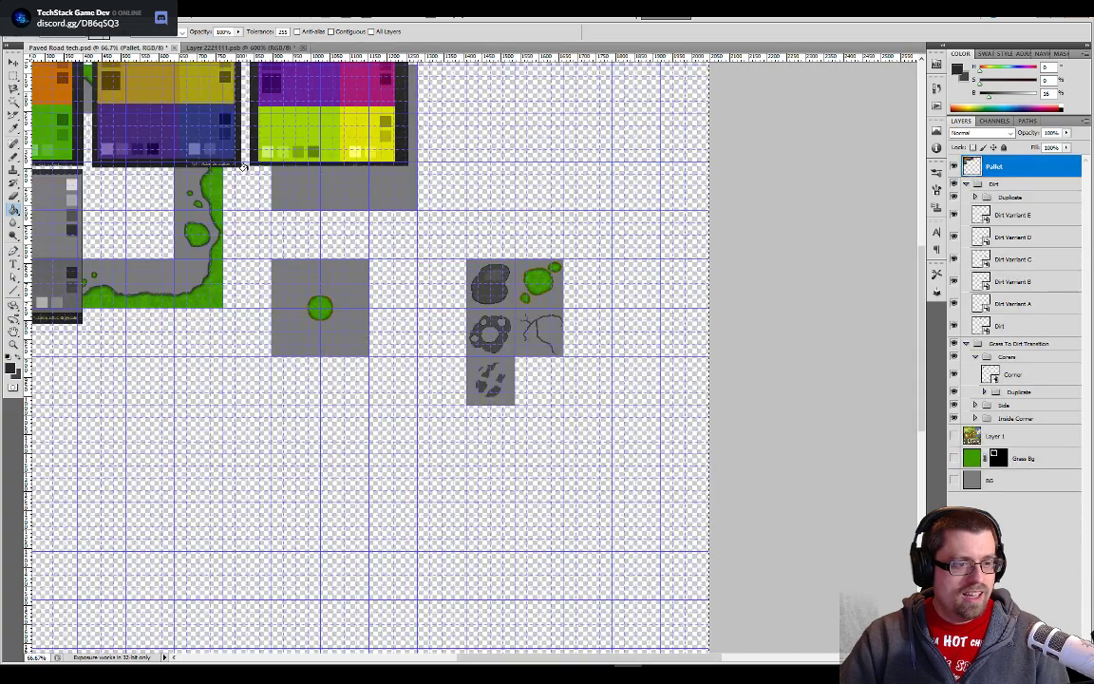
{"action": "left_click_drag", "start_coordinate": [315, 252], "coordinate": [653, 432]}
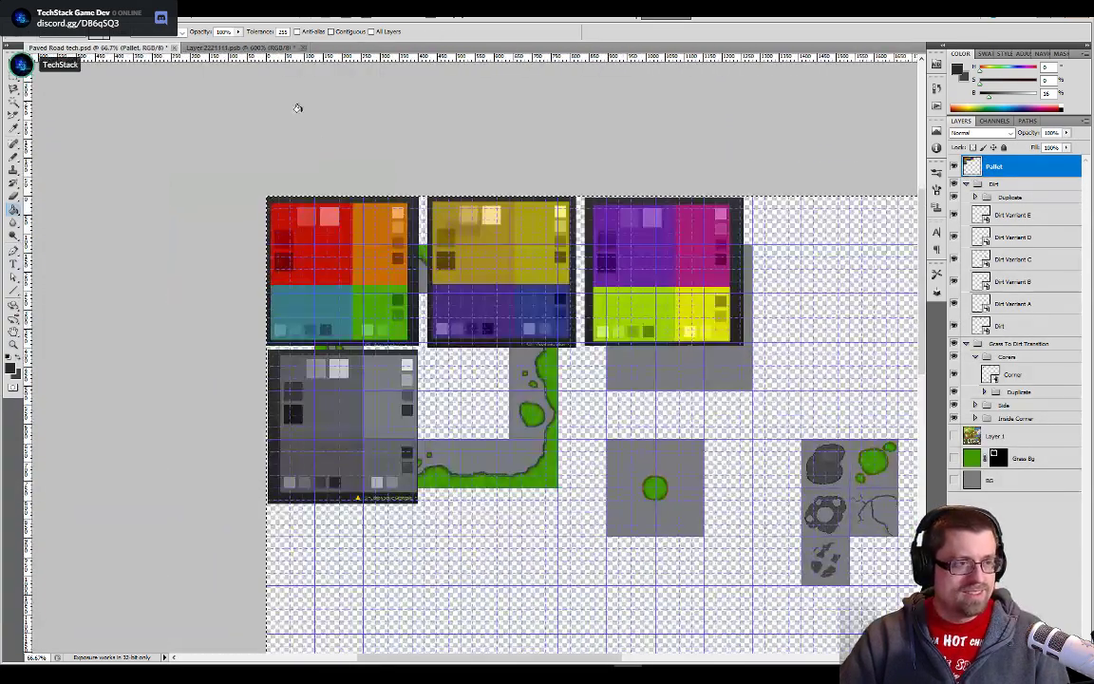
{"action": "left_click", "coordinate": [253, 51]}
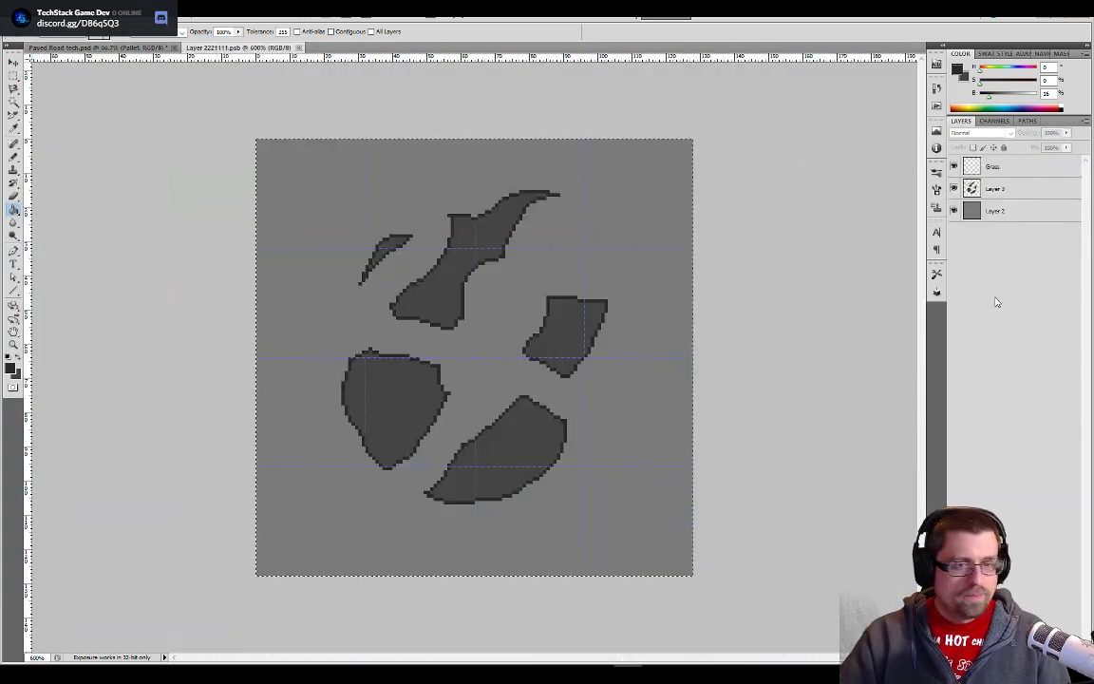
- Select the Grass layer, reset the colours to default black and white, and ready the Pencil with a smaller tip
{"action": "left_click", "coordinate": [997, 167]}
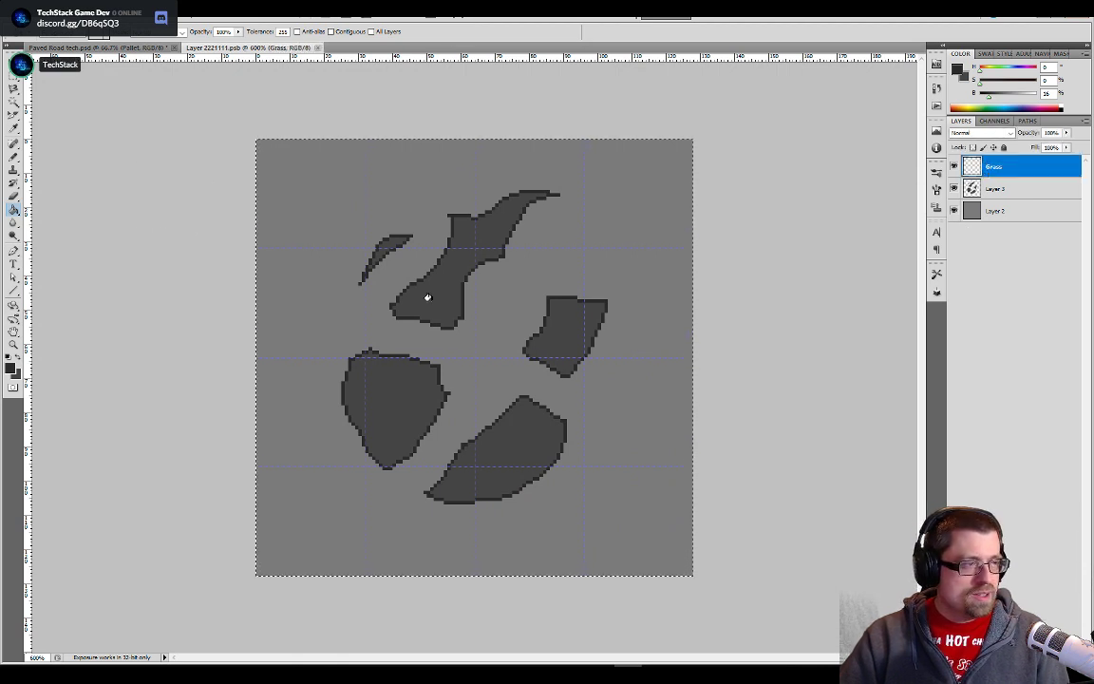
{"action": "left_click", "coordinate": [8, 355]}
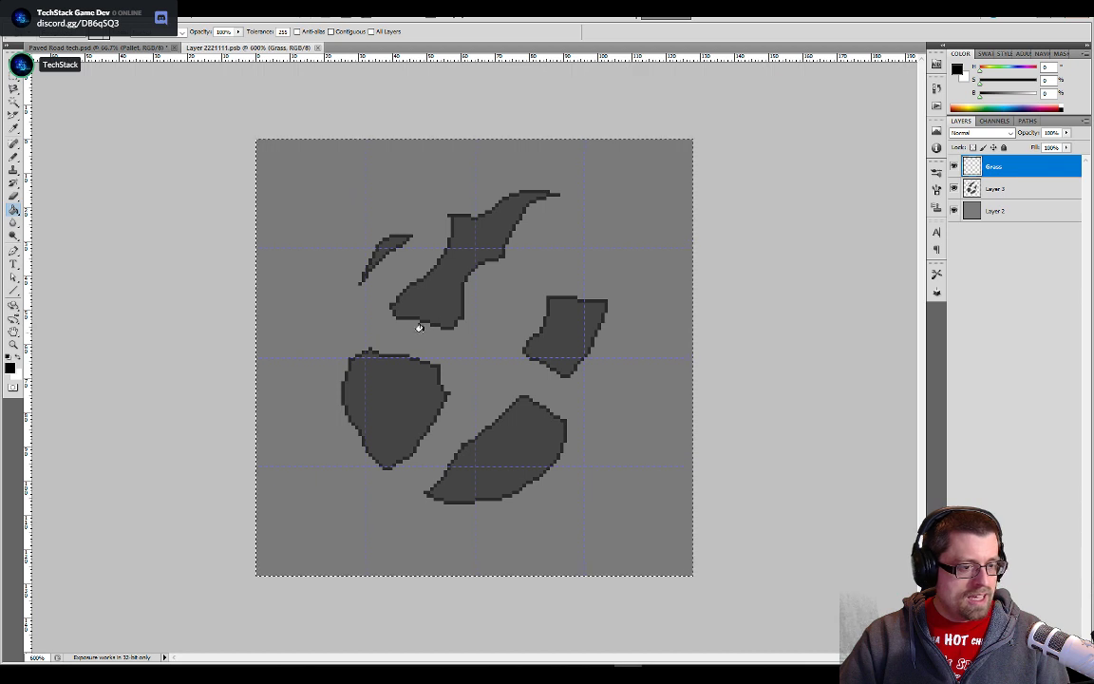
{"action": "key", "text": "b"}
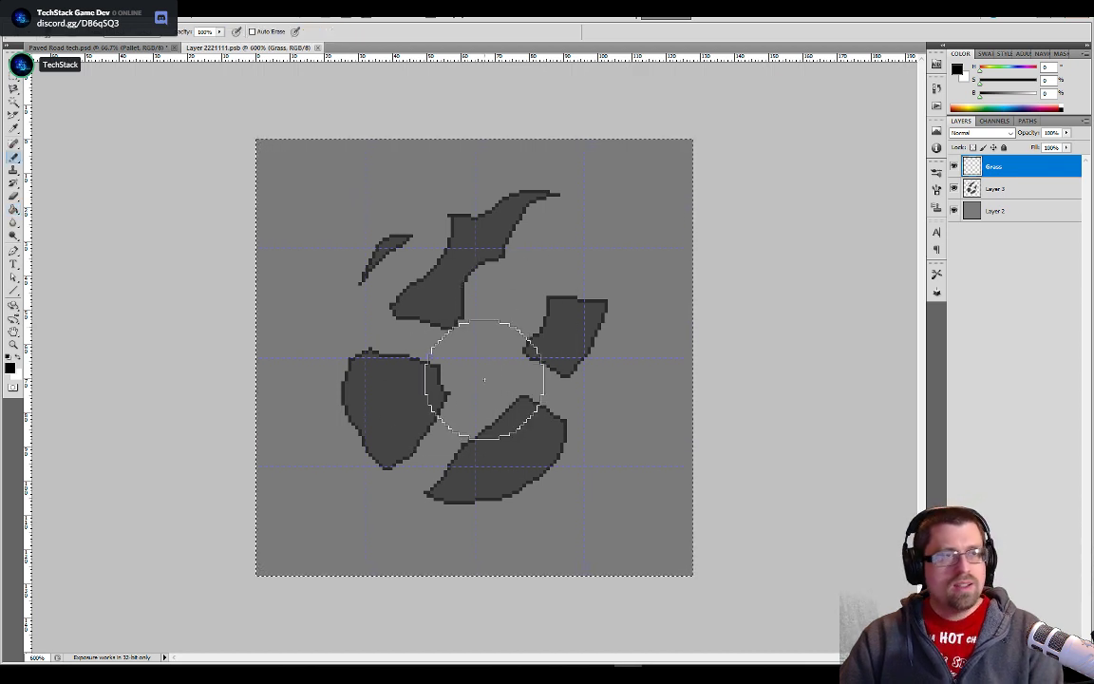
{"action": "mouse_move", "coordinate": [485, 359]}
{"action": "left_mouse_down"}
{"action": "mouse_move", "coordinate": [478, 365]}
{"action": "mouse_move", "coordinate": [490, 358]}
{"action": "left_mouse_up"}
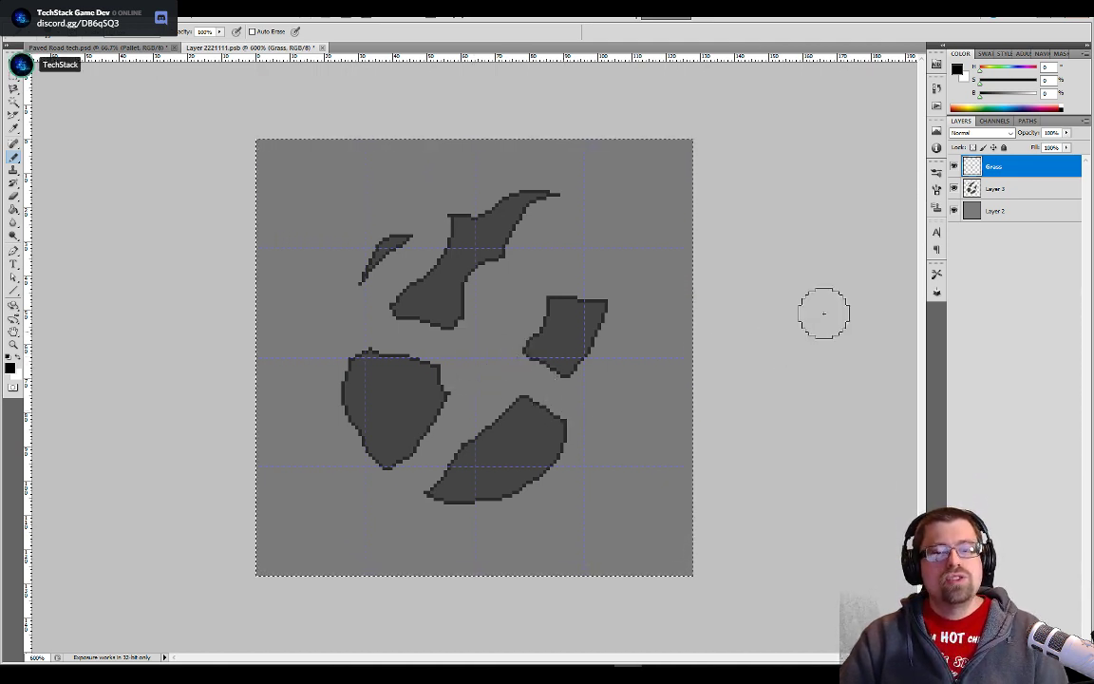
{"action": "key", "text": "z"}
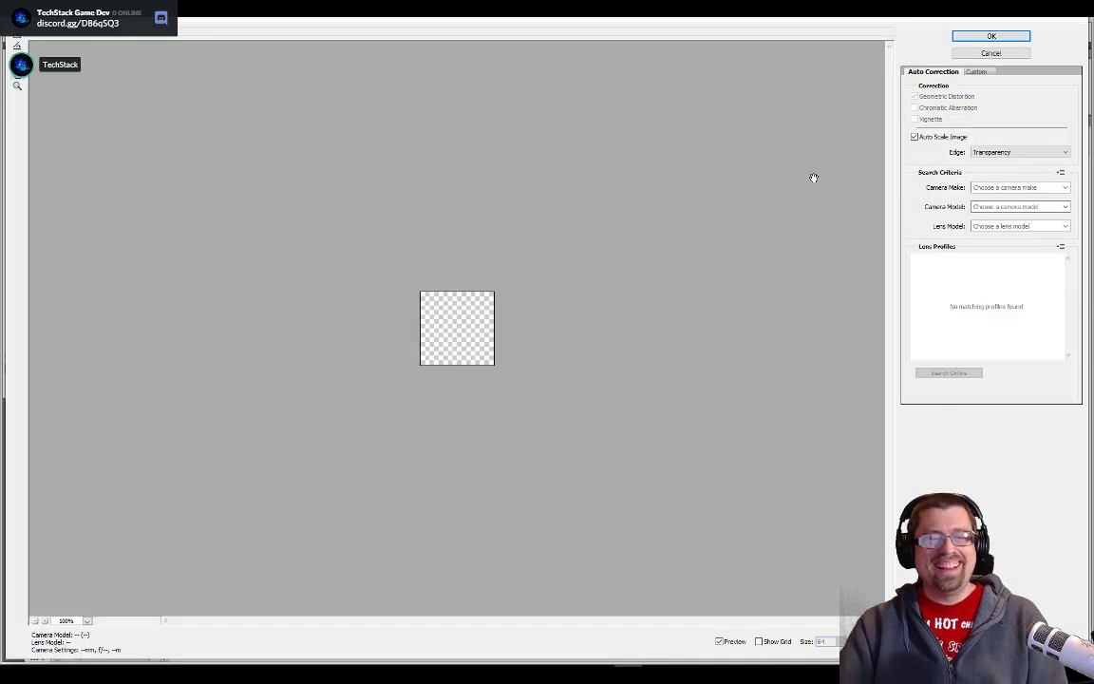
{"action": "left_click", "coordinate": [984, 54]}
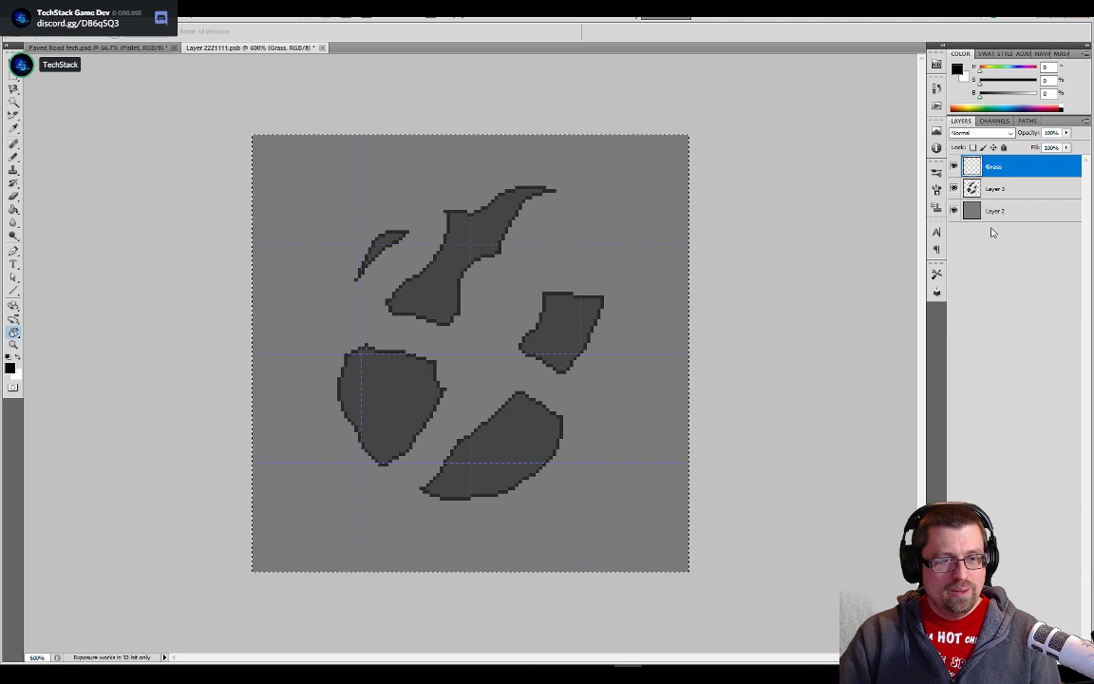
{"action": "key", "text": "ctrl+r"}
{"action": "key", "text": "ctrl+r"}
{"action": "key", "text": "ctrl+r"}
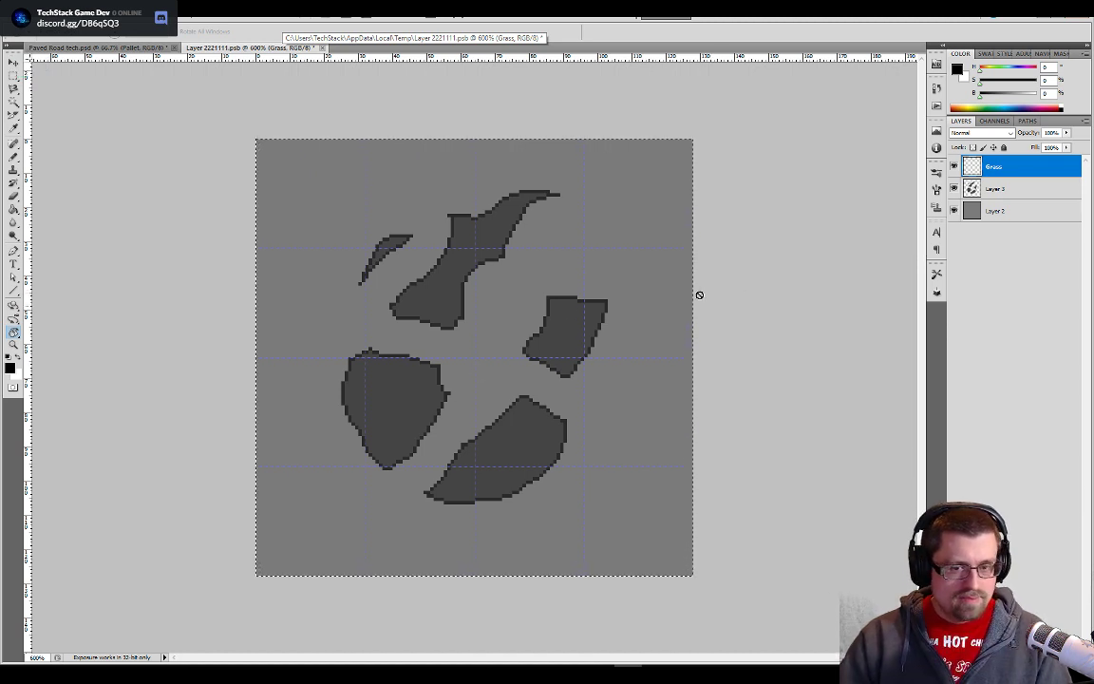
- Paint a black branching shape on the Grass layer through the gap between the stones, reducing the Pencil tip for its upper end
{"action": "key", "text": "b"}
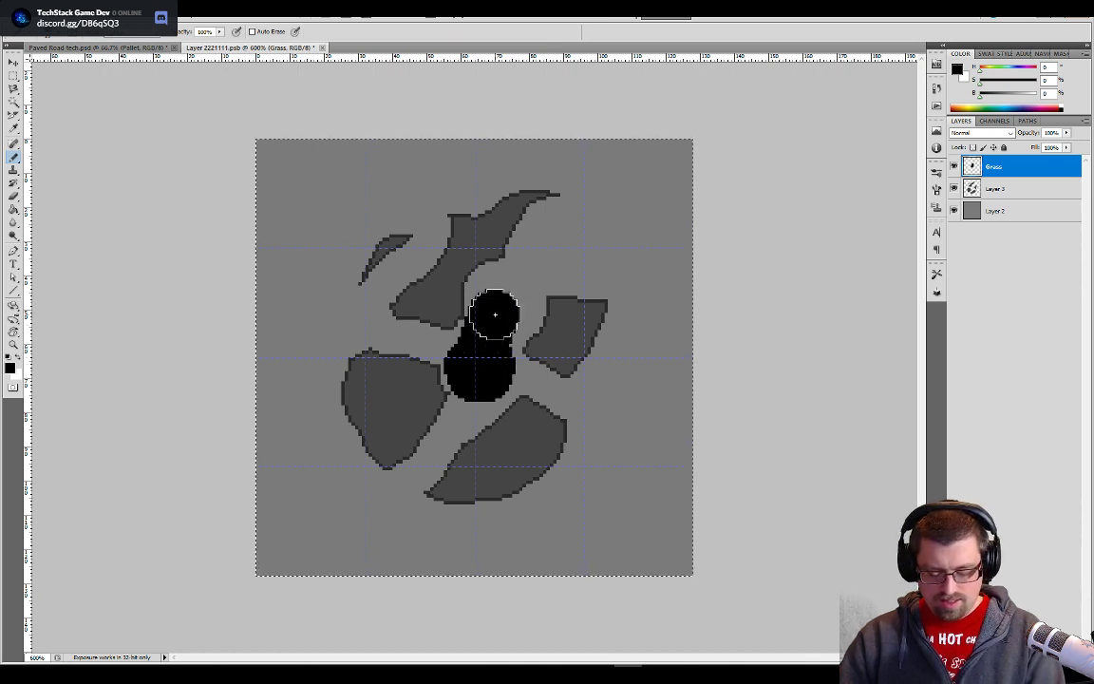
{"action": "key", "text": "bracketleft"}
{"action": "key", "text": "bracketleft"}
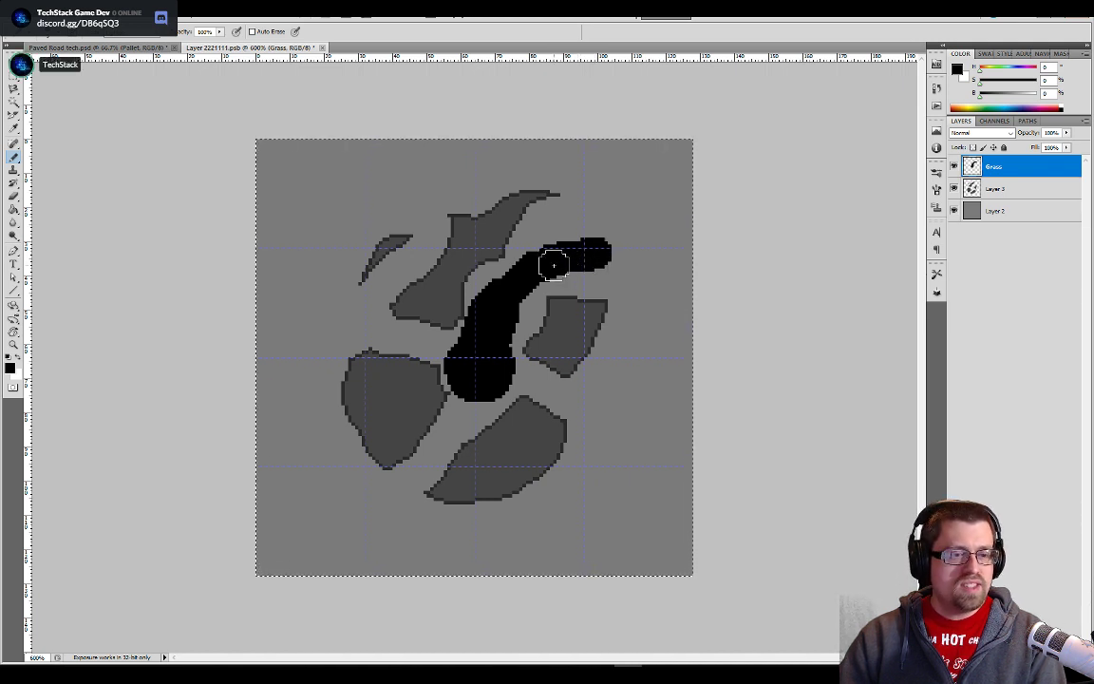
{"action": "mouse_move", "coordinate": [585, 261]}
{"action": "left_mouse_down"}
{"action": "mouse_move", "coordinate": [550, 236]}
{"action": "mouse_move", "coordinate": [568, 222]}
{"action": "mouse_move", "coordinate": [508, 286]}
{"action": "mouse_move", "coordinate": [514, 306]}
{"action": "mouse_move", "coordinate": [465, 385]}
{"action": "left_mouse_up"}
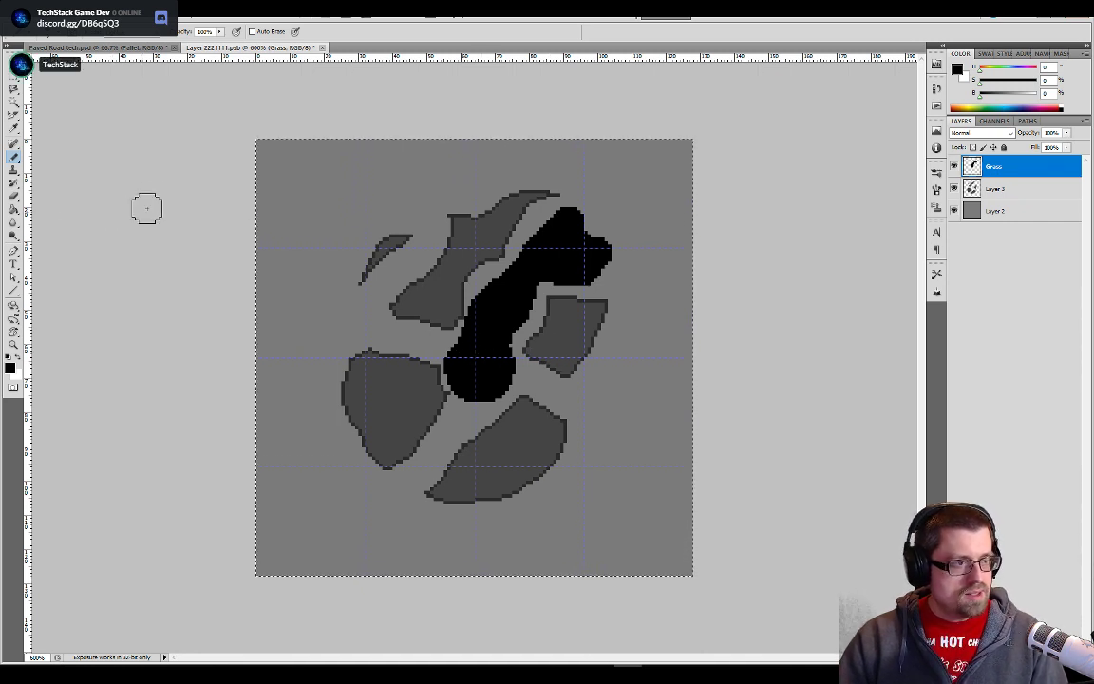
- Fill the black shape on the Grass layer with the green grass pattern using the Paint Bucket
{"action": "key", "text": "g"}
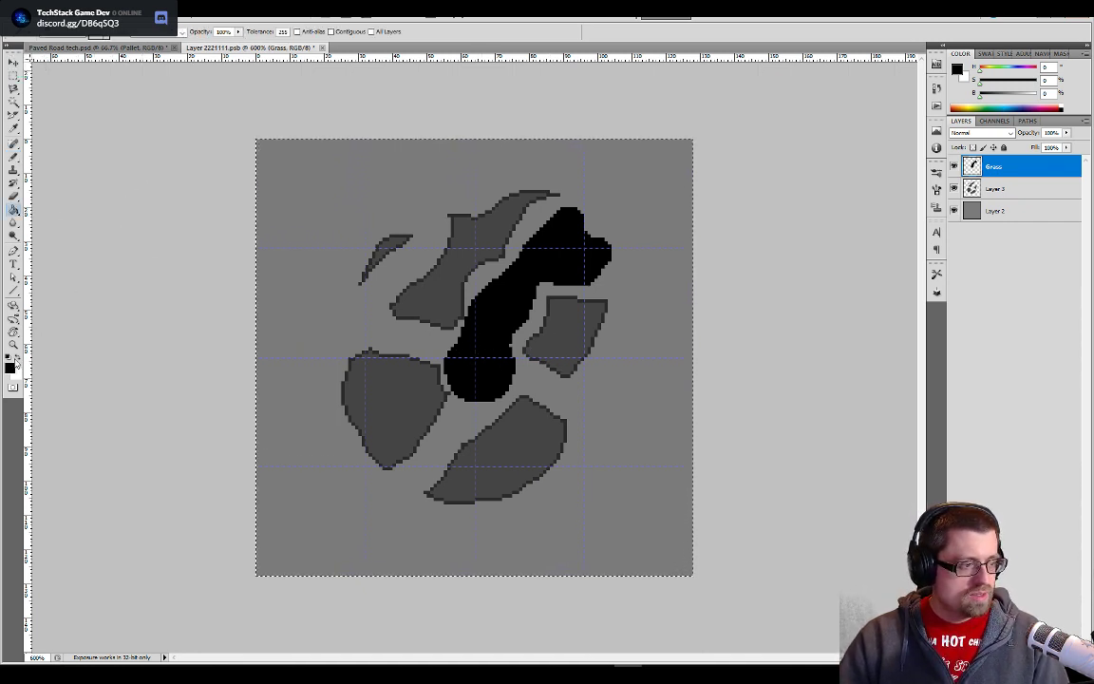
{"action": "left_click", "coordinate": [79, 36]}
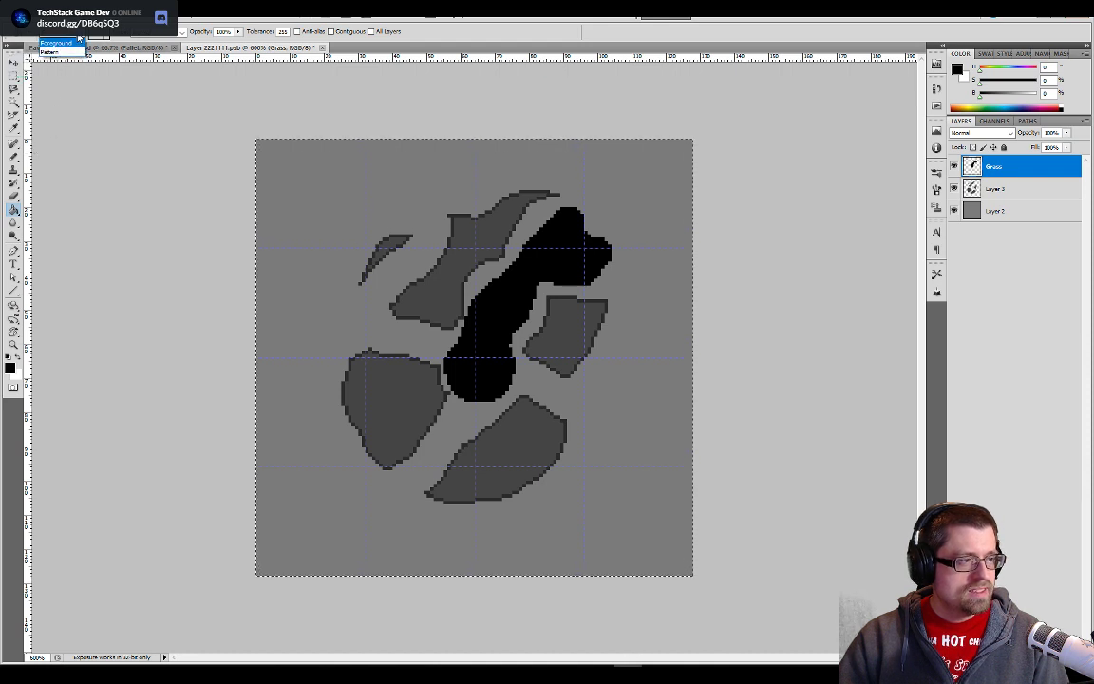
{"action": "left_click", "coordinate": [57, 43]}
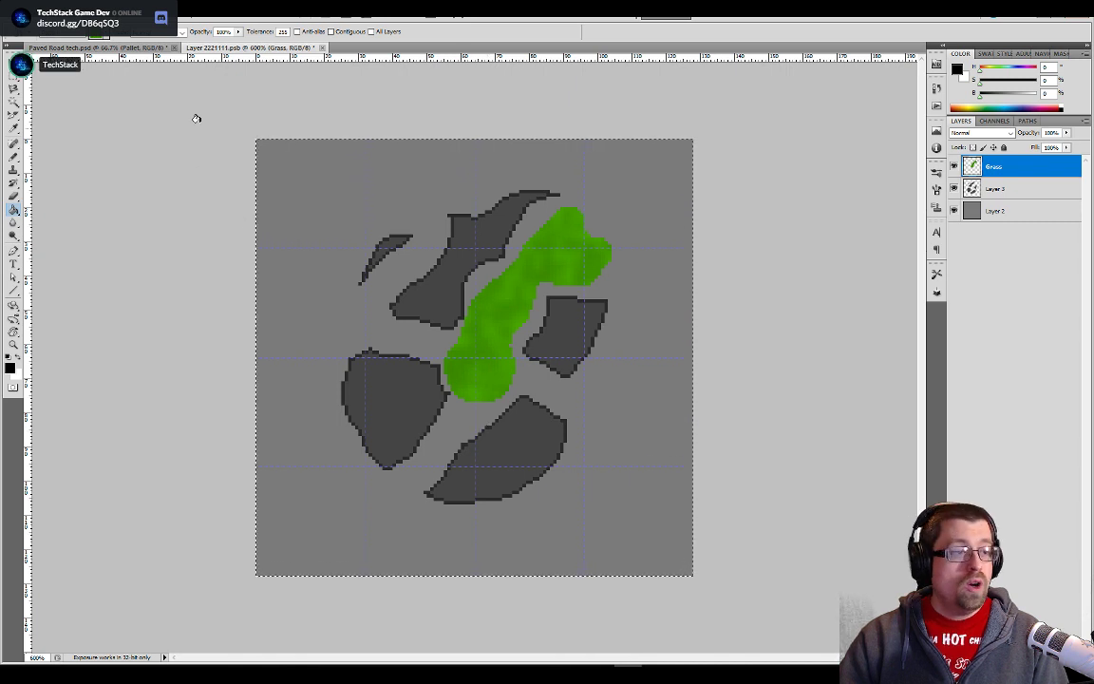
- Check the General preferences and close them without making changes
{"action": "left_click", "coordinate": [59, 9]}
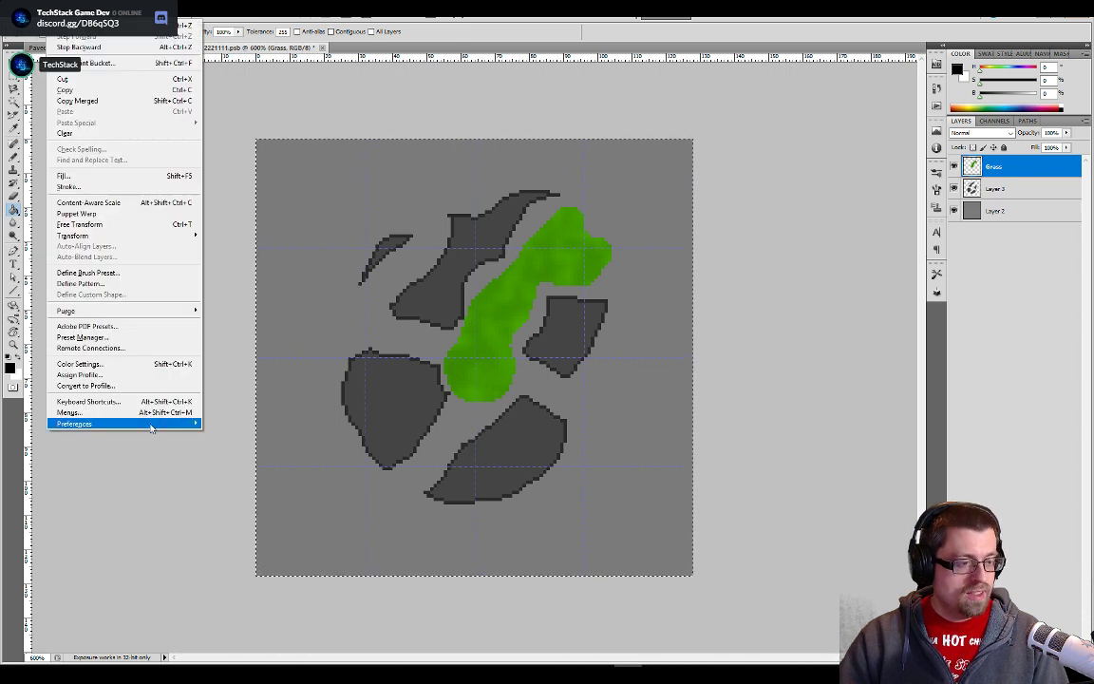
{"action": "mouse_move", "coordinate": [142, 423]}
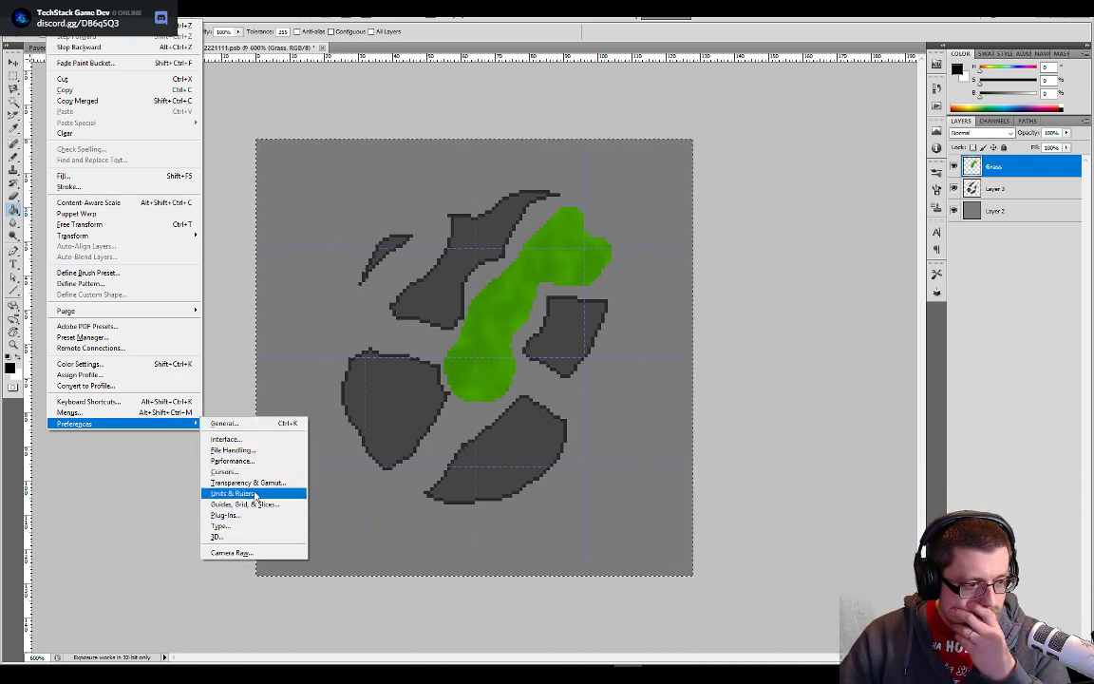
{"action": "left_click", "coordinate": [237, 423]}
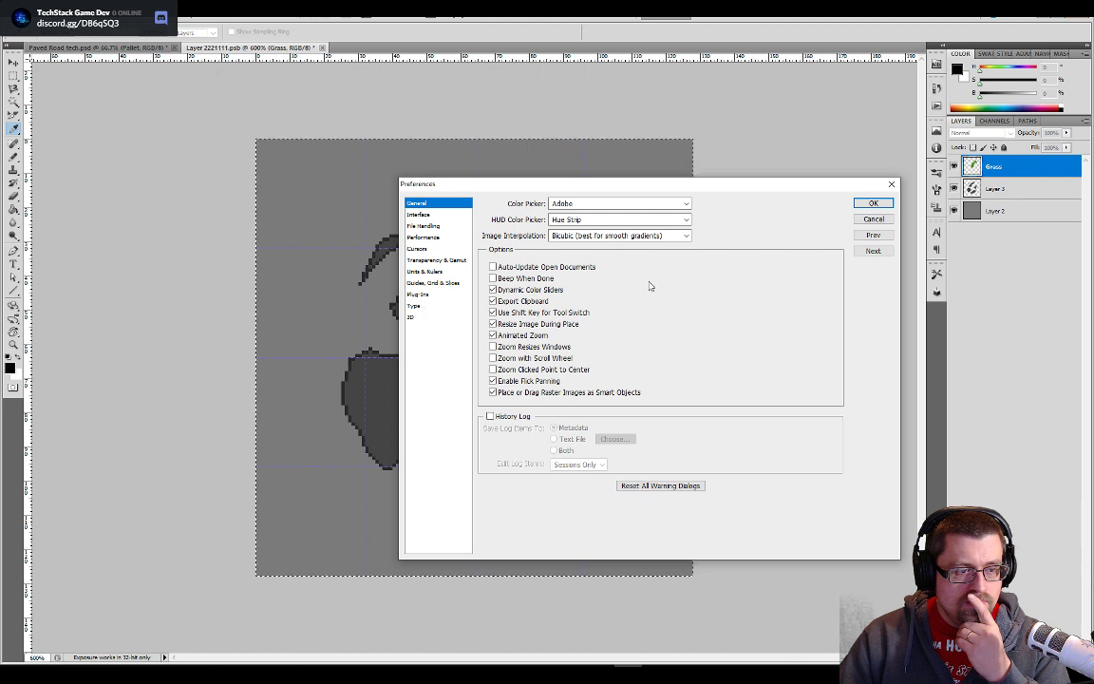
{"action": "left_click", "coordinate": [860, 219]}
{"action": "left_click", "coordinate": [288, 15]}
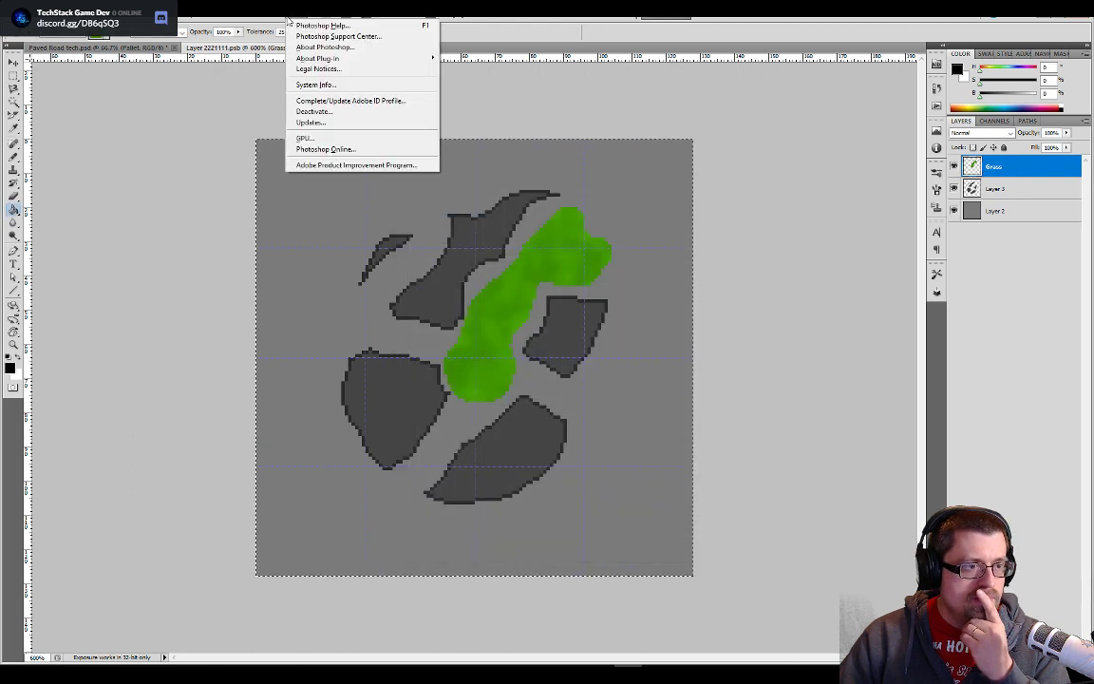
- Examine the Layer commands and their assigned shortcuts in the Keyboard Shortcuts and Menus settings
{"action": "mouse_move", "coordinate": [59, 14]}
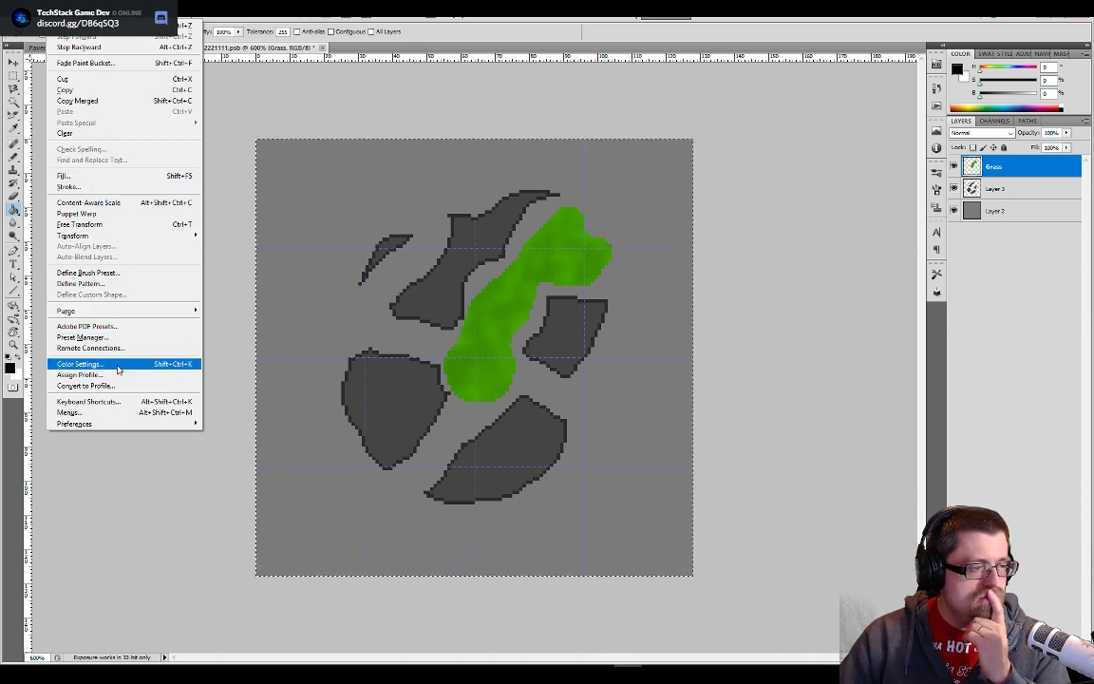
{"action": "left_click", "coordinate": [110, 403]}
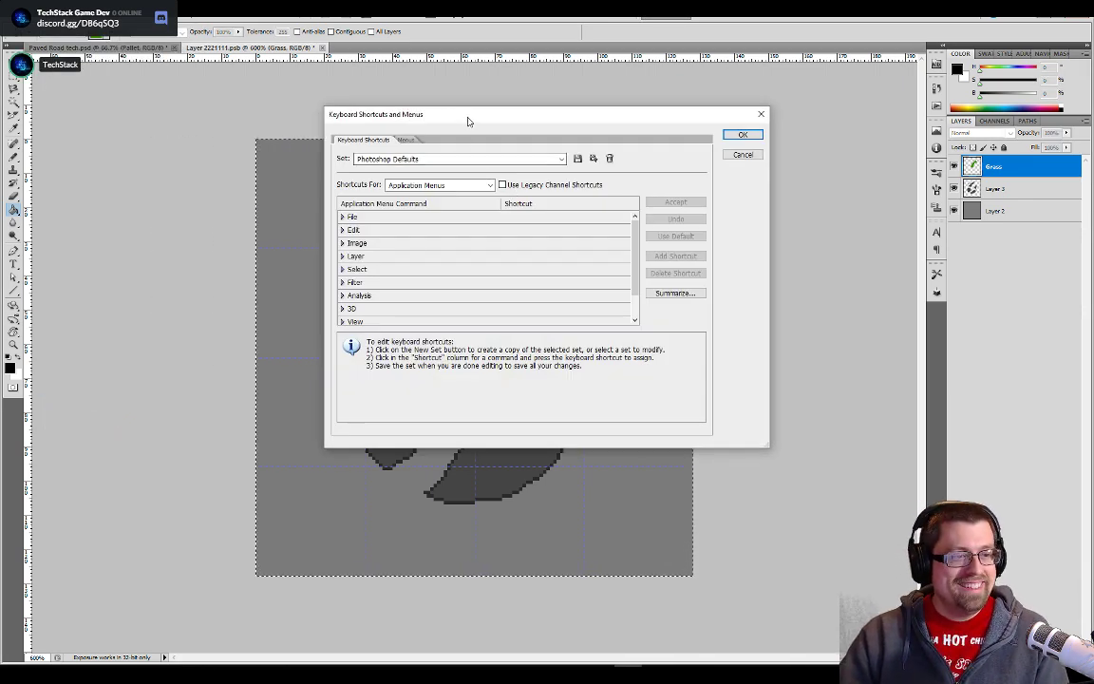
{"action": "left_click_drag", "start_coordinate": [466, 120], "coordinate": [546, 100]}
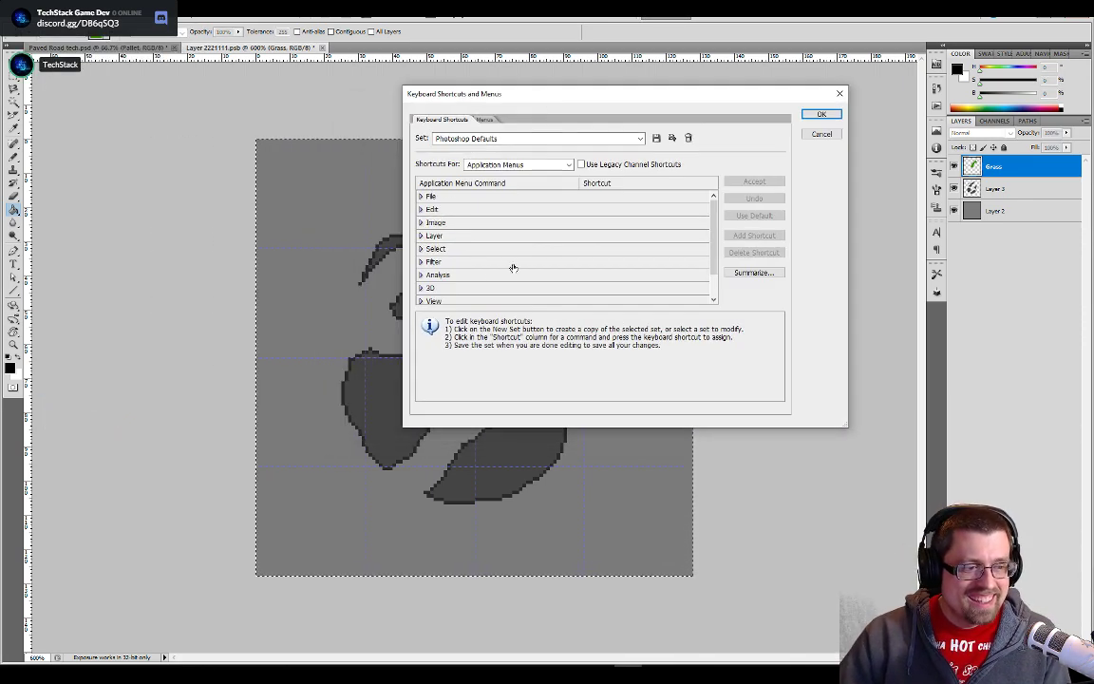
{"action": "left_click", "coordinate": [421, 236]}
{"action": "scroll", "coordinate": [492, 250], "scroll_direction": "down", "scroll_amount": 3}
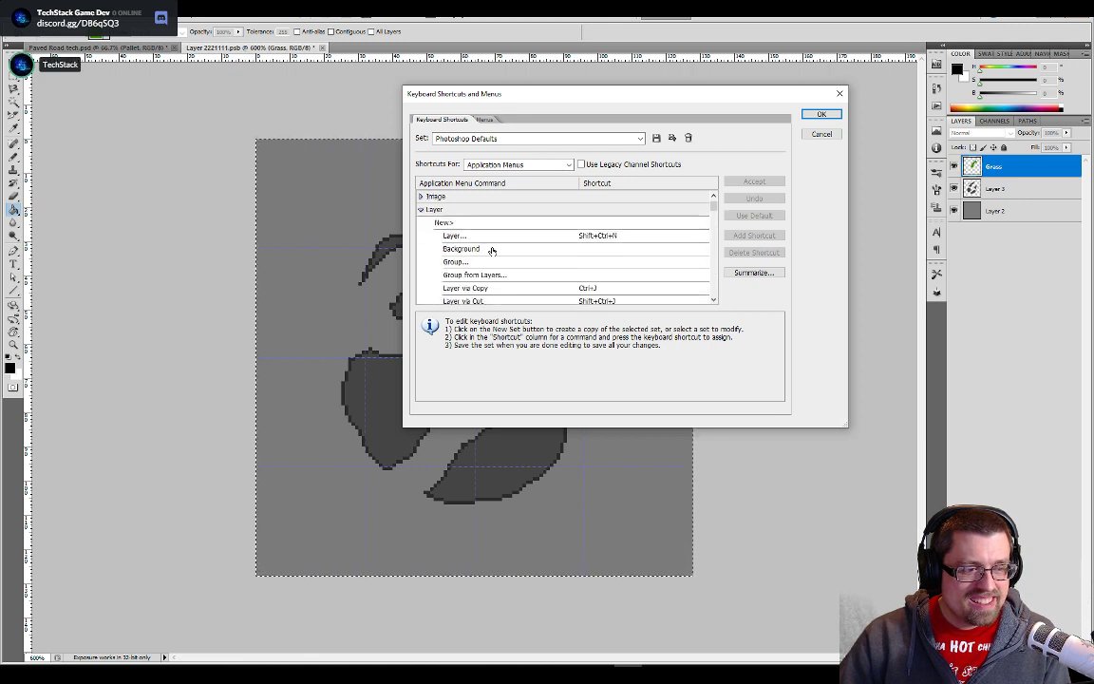
{"action": "scroll", "coordinate": [492, 250], "scroll_direction": "down", "scroll_amount": 2}
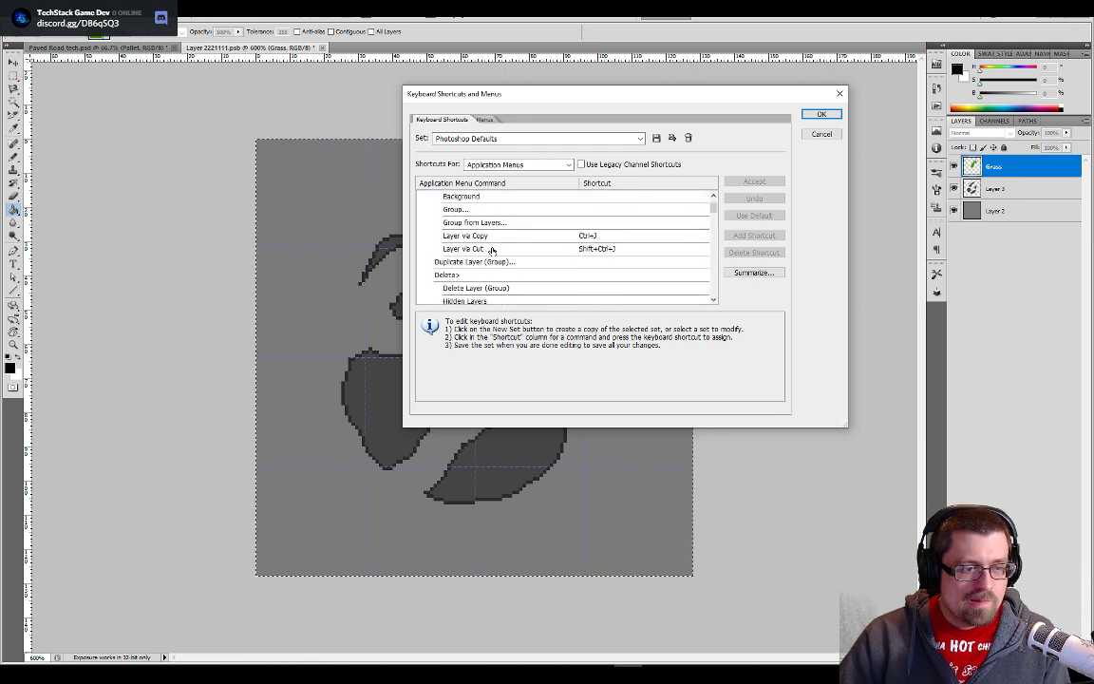
{"action": "scroll", "coordinate": [492, 250], "scroll_direction": "down", "scroll_amount": 2}
{"action": "scroll", "coordinate": [492, 249], "scroll_direction": "down", "scroll_amount": 1}
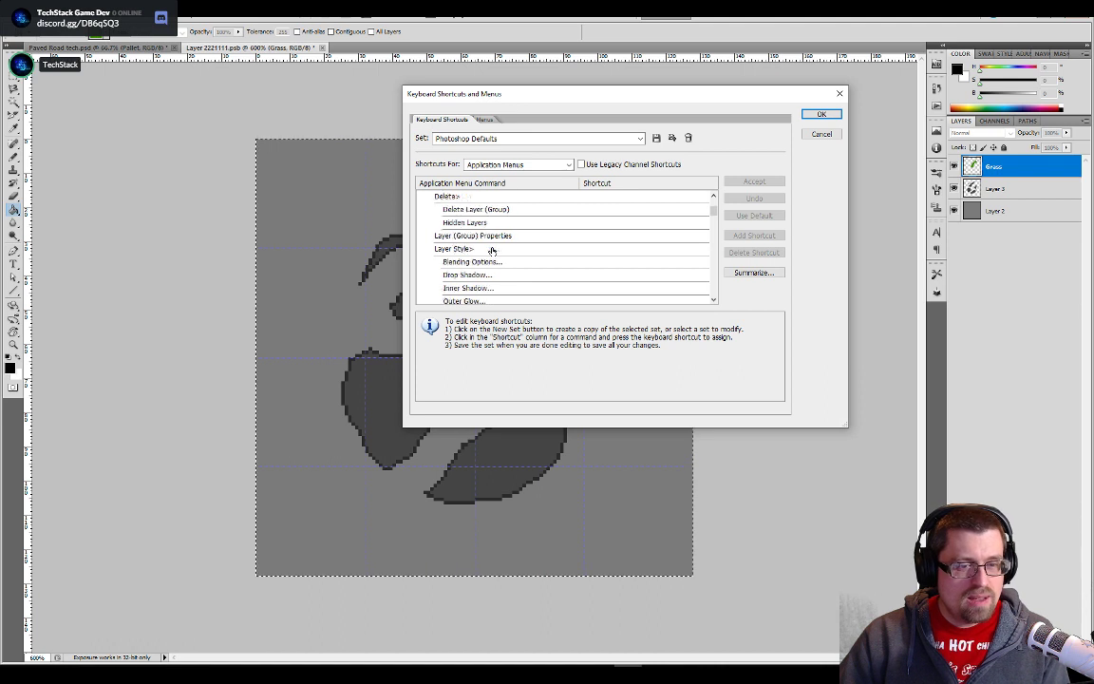
{"action": "scroll", "coordinate": [492, 250], "scroll_direction": "down", "scroll_amount": 1}
{"action": "scroll", "coordinate": [492, 250], "scroll_direction": "down", "scroll_amount": 2}
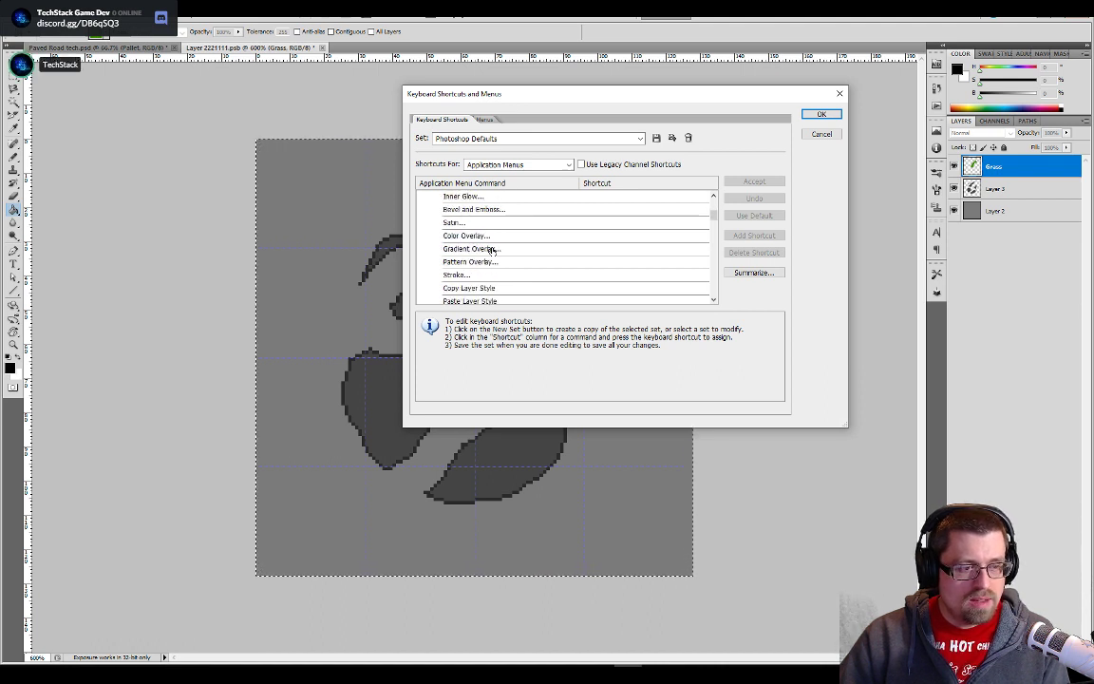
{"action": "scroll", "coordinate": [492, 249], "scroll_direction": "down", "scroll_amount": 3}
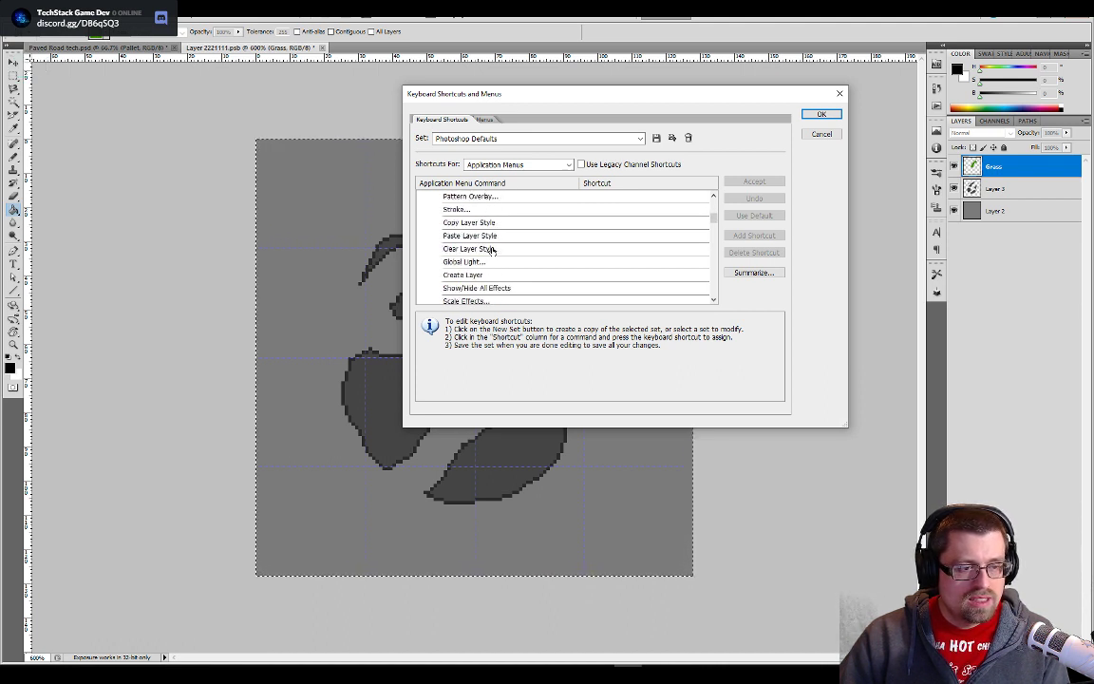
{"action": "scroll", "coordinate": [582, 241], "scroll_direction": "down", "scroll_amount": 5}
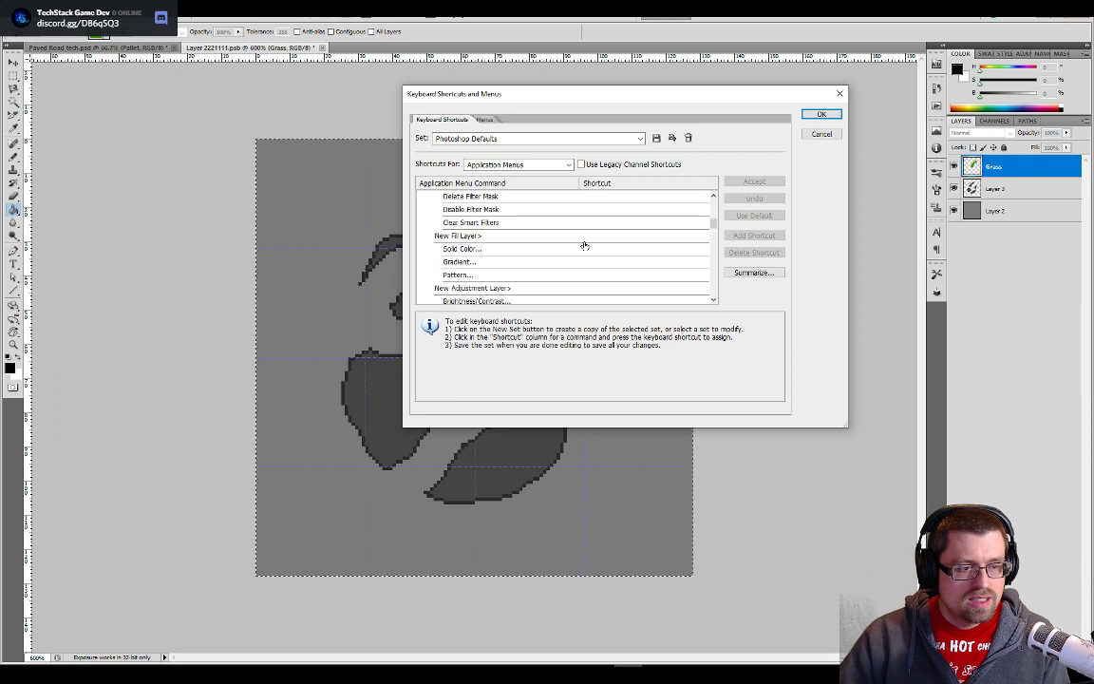
{"action": "left_click", "coordinate": [132, 13]}
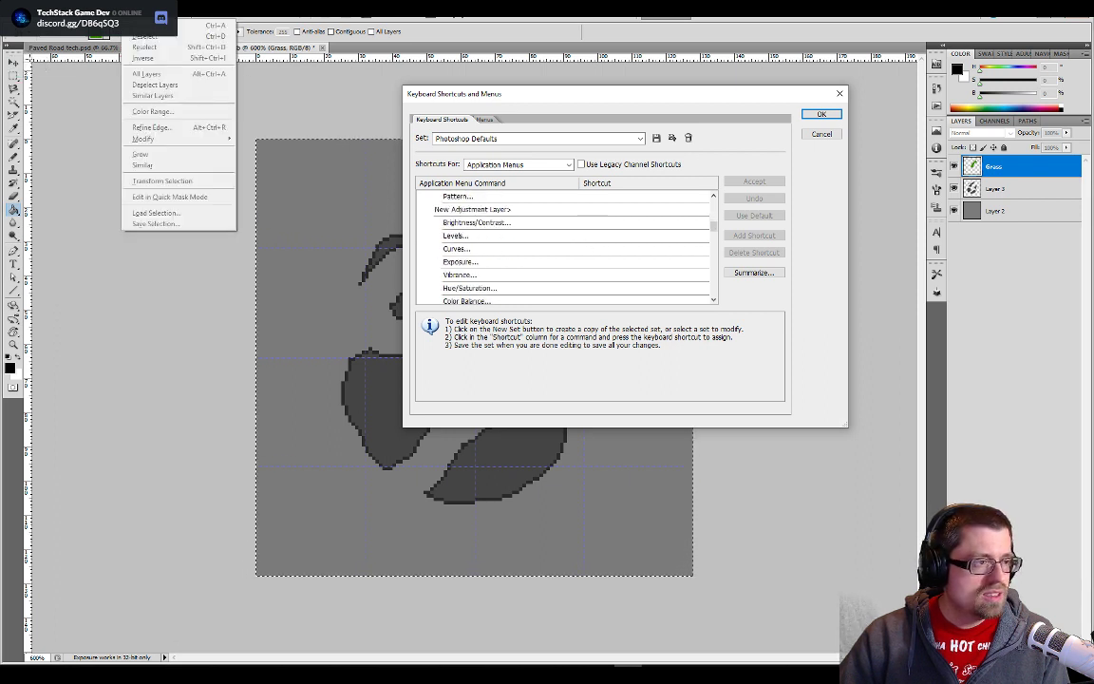
{"action": "mouse_move", "coordinate": [109, 13]}
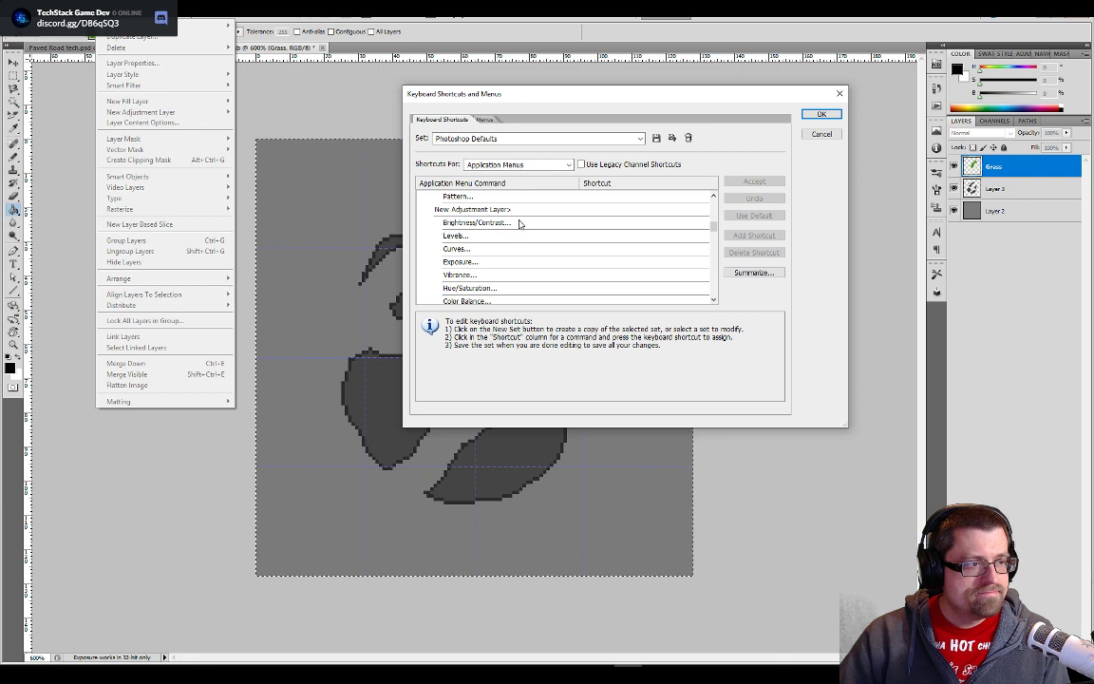
{"action": "left_click", "coordinate": [578, 351]}
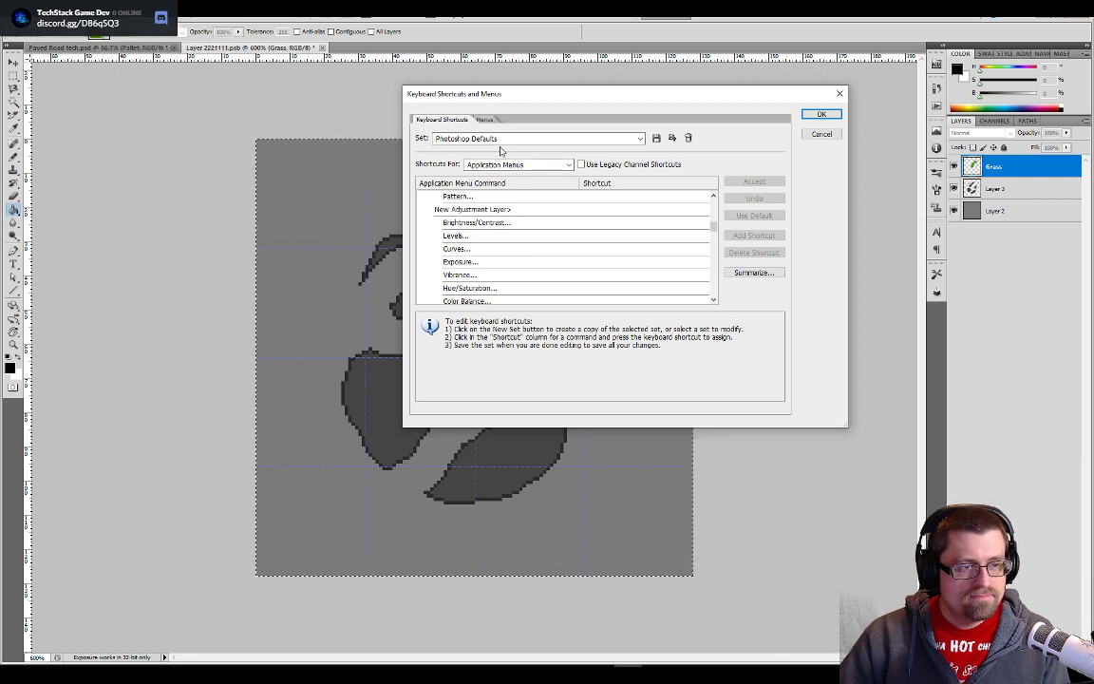
{"action": "left_click", "coordinate": [565, 142]}
{"action": "left_click", "coordinate": [566, 141]}
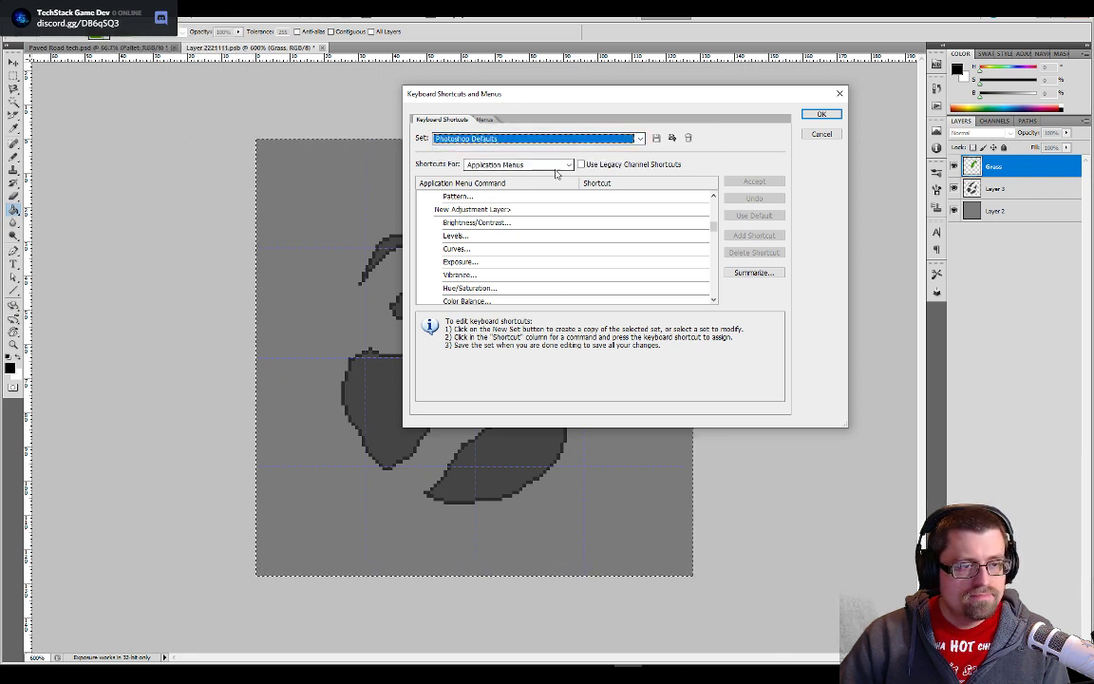
- Examine the Layers commands and their assigned shortcuts in the Panel Menus shortcut list
{"action": "left_click", "coordinate": [558, 165]}
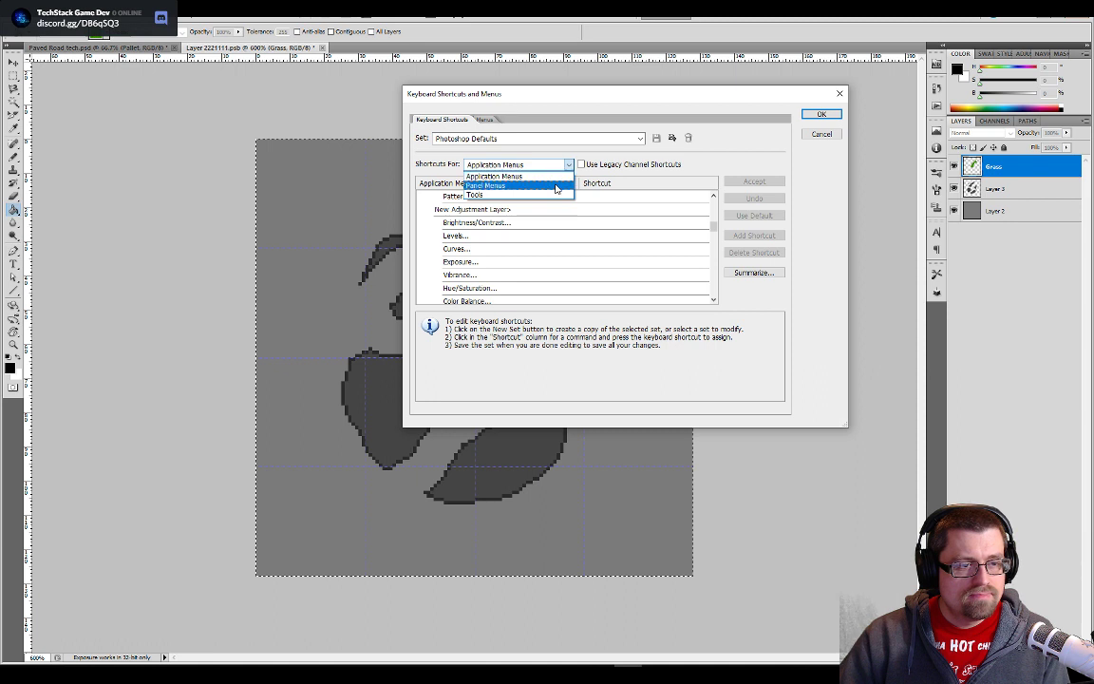
{"action": "left_click", "coordinate": [555, 186]}
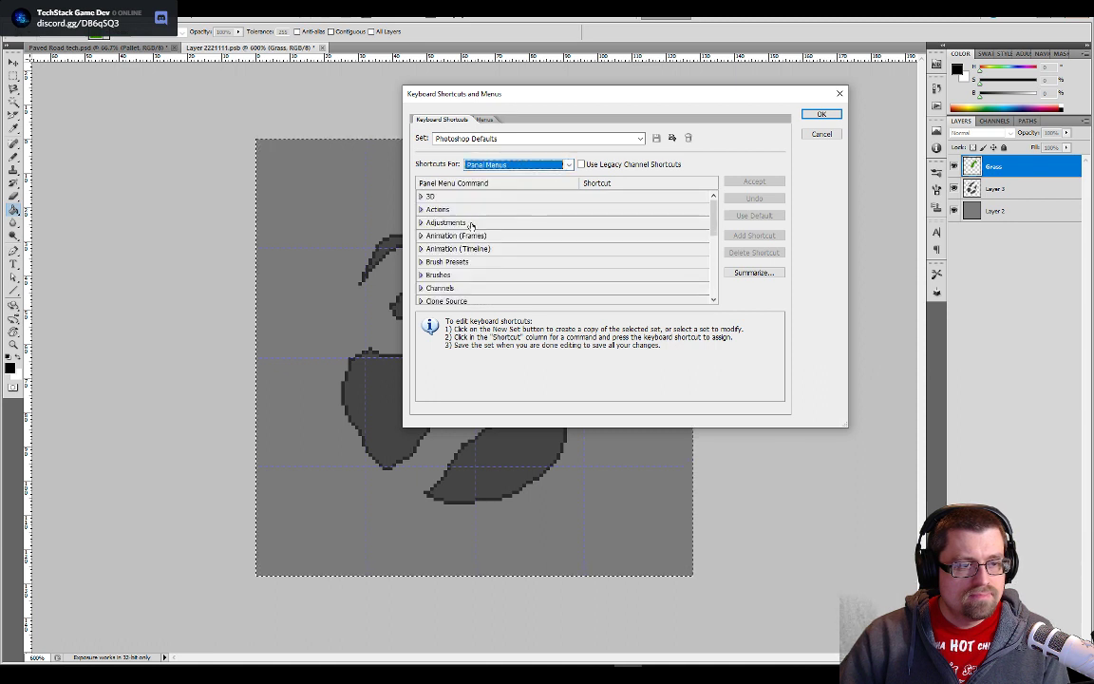
{"action": "scroll", "coordinate": [470, 232], "scroll_direction": "down", "scroll_amount": 2}
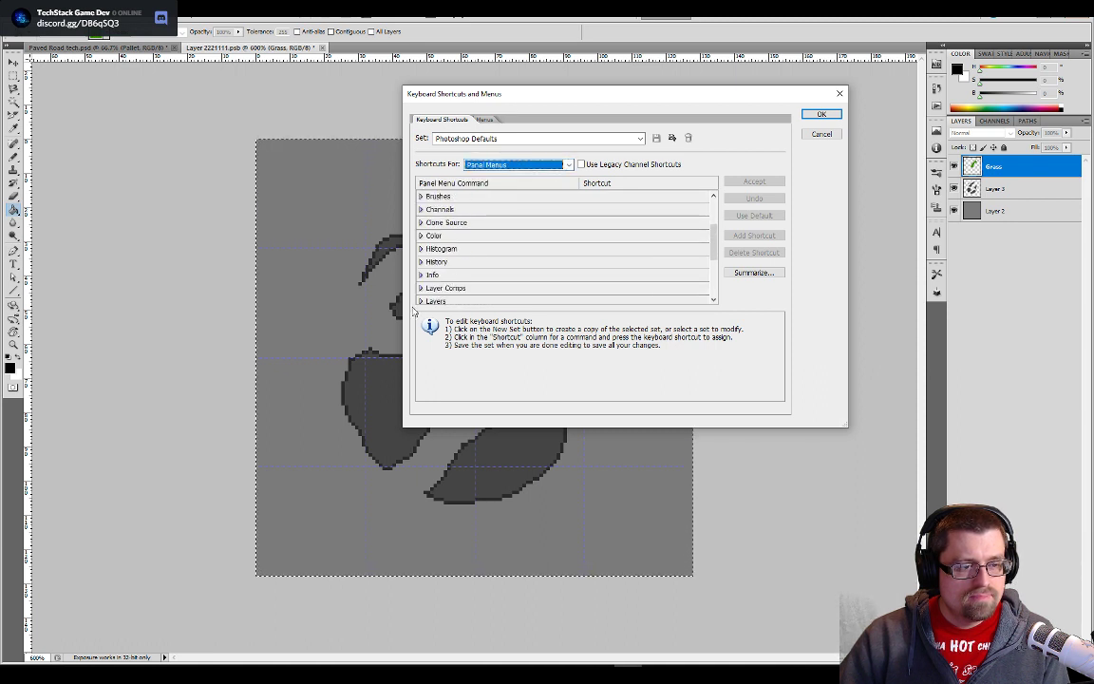
{"action": "left_click", "coordinate": [420, 301]}
{"action": "scroll", "coordinate": [530, 273], "scroll_direction": "down", "scroll_amount": 7}
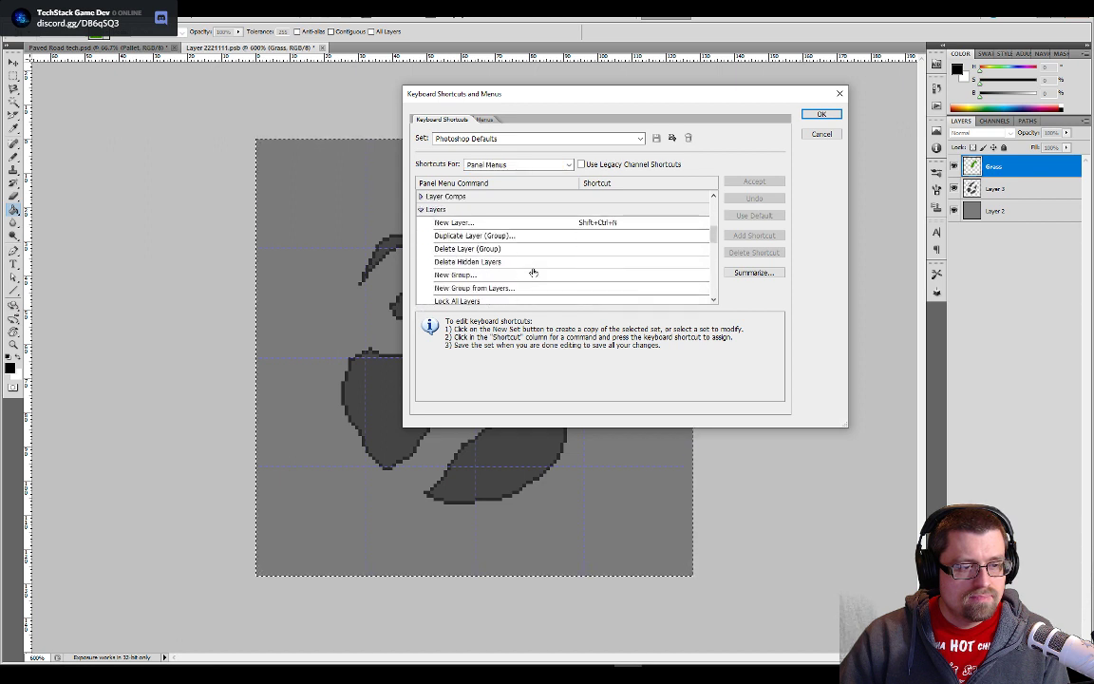
{"action": "scroll", "coordinate": [533, 273], "scroll_direction": "down", "scroll_amount": 5}
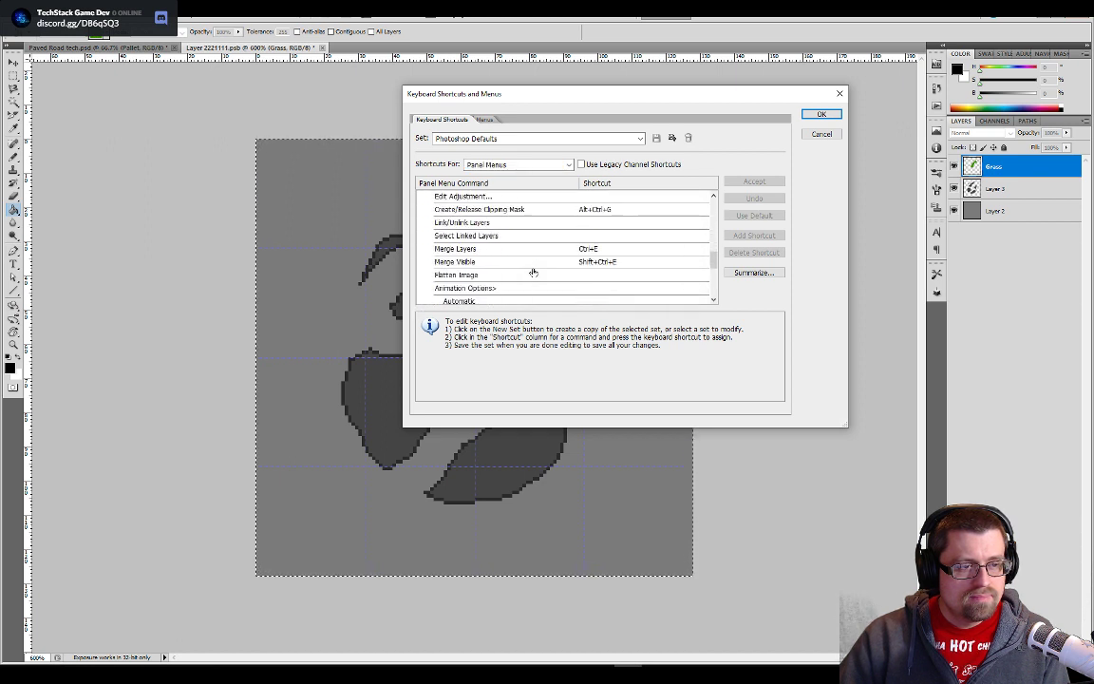
{"action": "scroll", "coordinate": [533, 273], "scroll_direction": "down", "scroll_amount": 1}
{"action": "scroll", "coordinate": [533, 273], "scroll_direction": "down", "scroll_amount": 1}
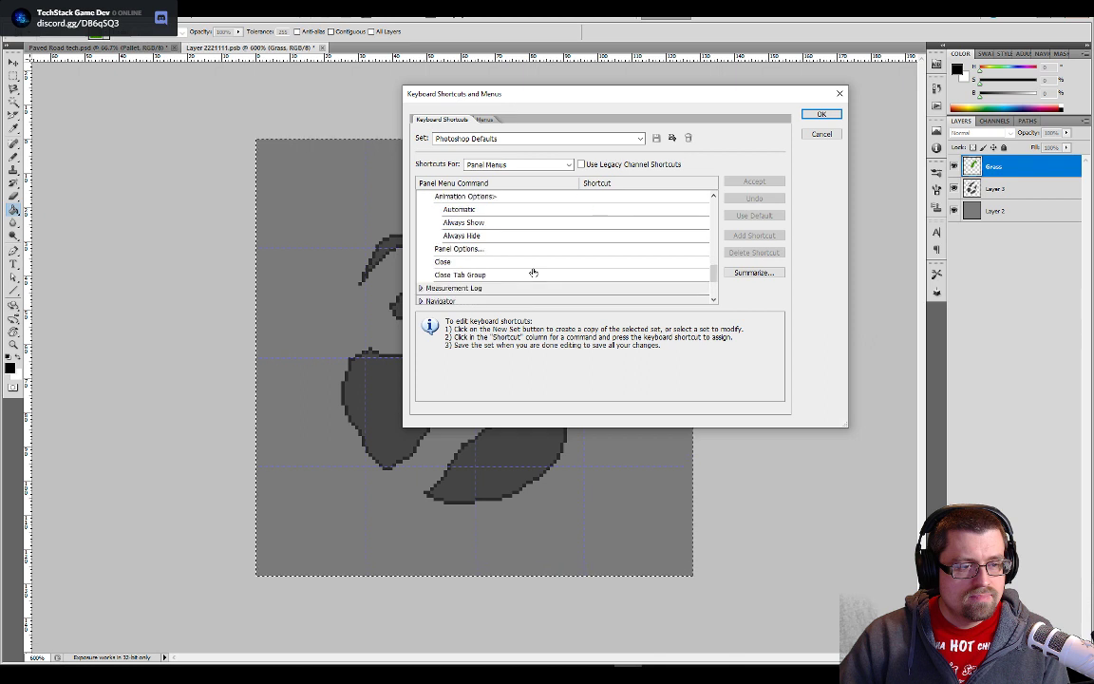
- Examine the shortcuts assigned to the Tools, from the Move Tool through to the brush commands
{"action": "left_click", "coordinate": [470, 163]}
{"action": "left_click", "coordinate": [469, 177]}
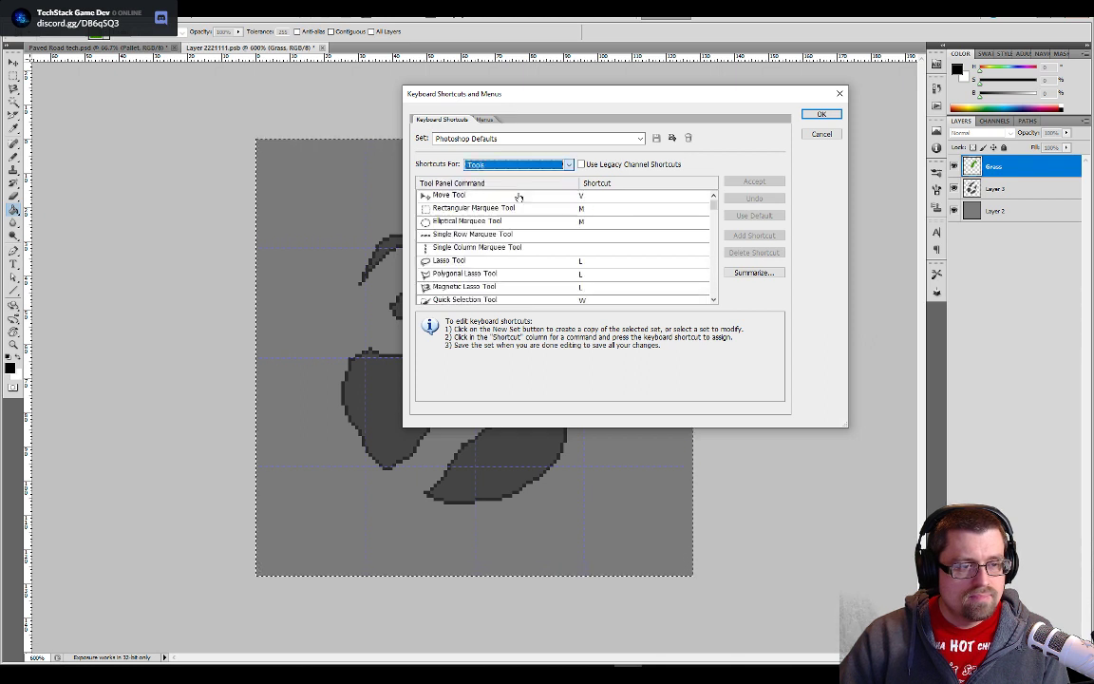
{"action": "scroll", "coordinate": [501, 223], "scroll_direction": "down", "scroll_amount": 8}
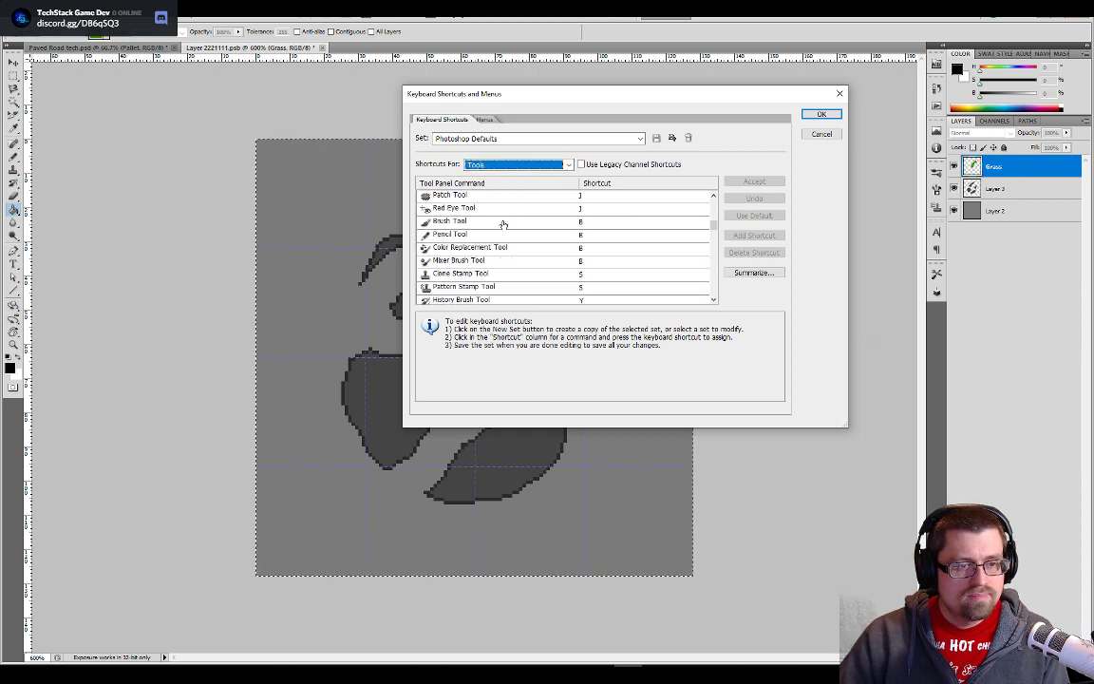
{"action": "scroll", "coordinate": [504, 222], "scroll_direction": "down", "scroll_amount": 10}
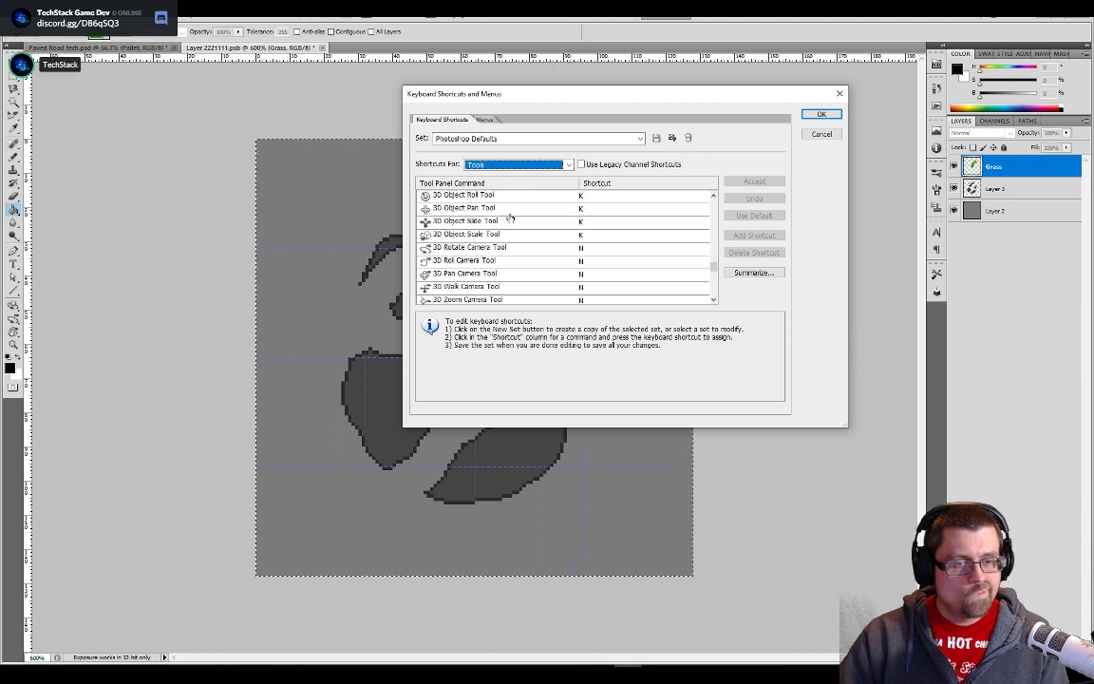
{"action": "scroll", "coordinate": [589, 221], "scroll_direction": "down", "scroll_amount": 5}
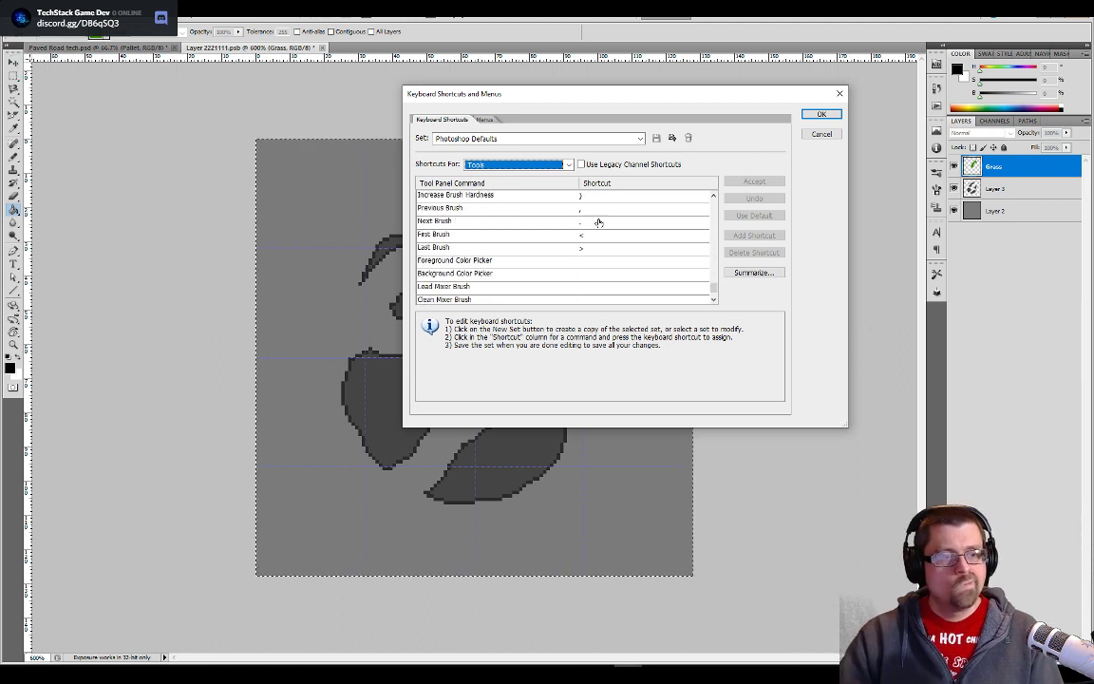
- Check the menu customization options under Photoshop Defaults and cancel the Keyboard Shortcuts and Menus settings without changes
{"action": "left_click", "coordinate": [483, 119]}
{"action": "left_click", "coordinate": [500, 139]}
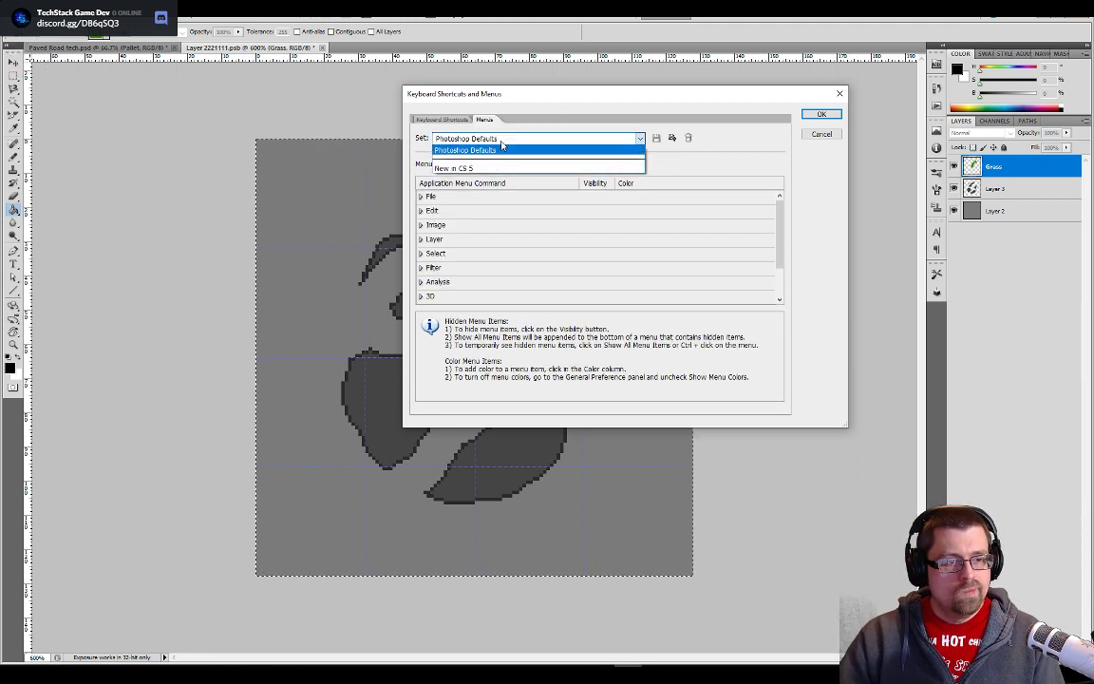
{"action": "left_click", "coordinate": [500, 150]}
{"action": "left_click", "coordinate": [555, 165]}
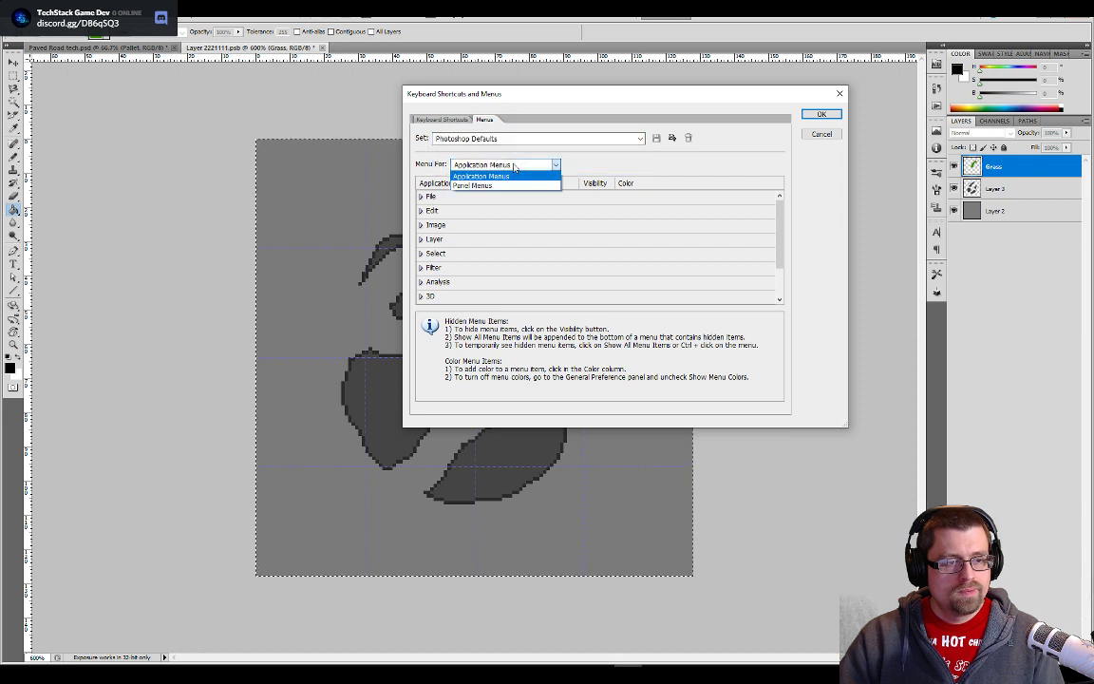
{"action": "left_click", "coordinate": [556, 164]}
{"action": "left_click", "coordinate": [438, 118]}
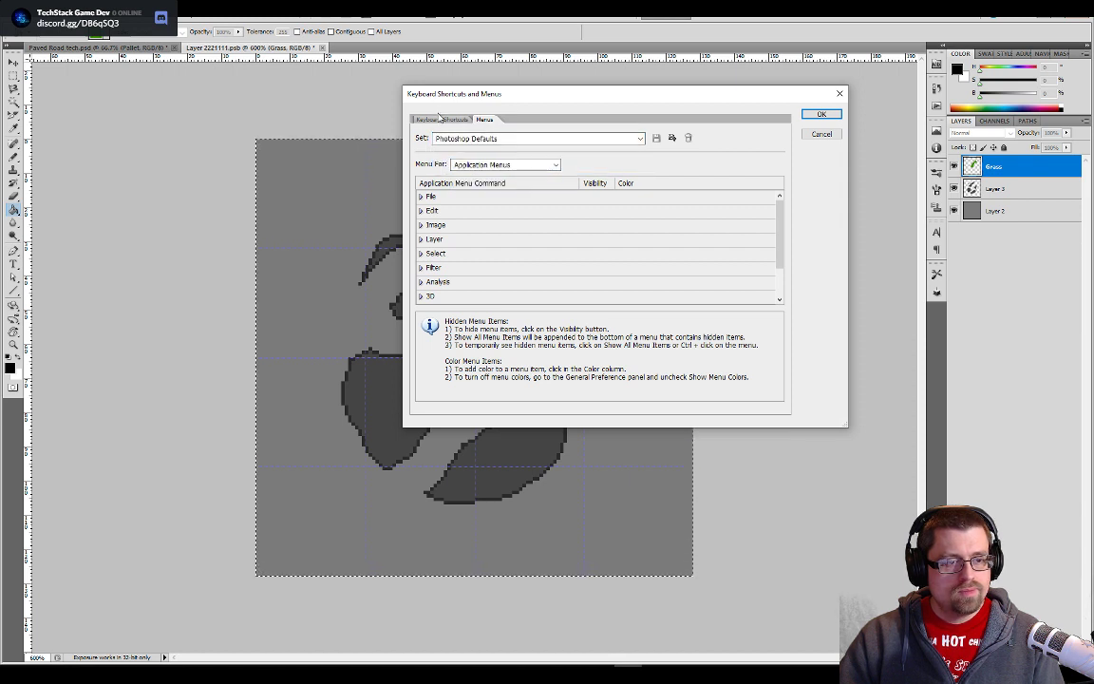
{"action": "left_click", "coordinate": [443, 120]}
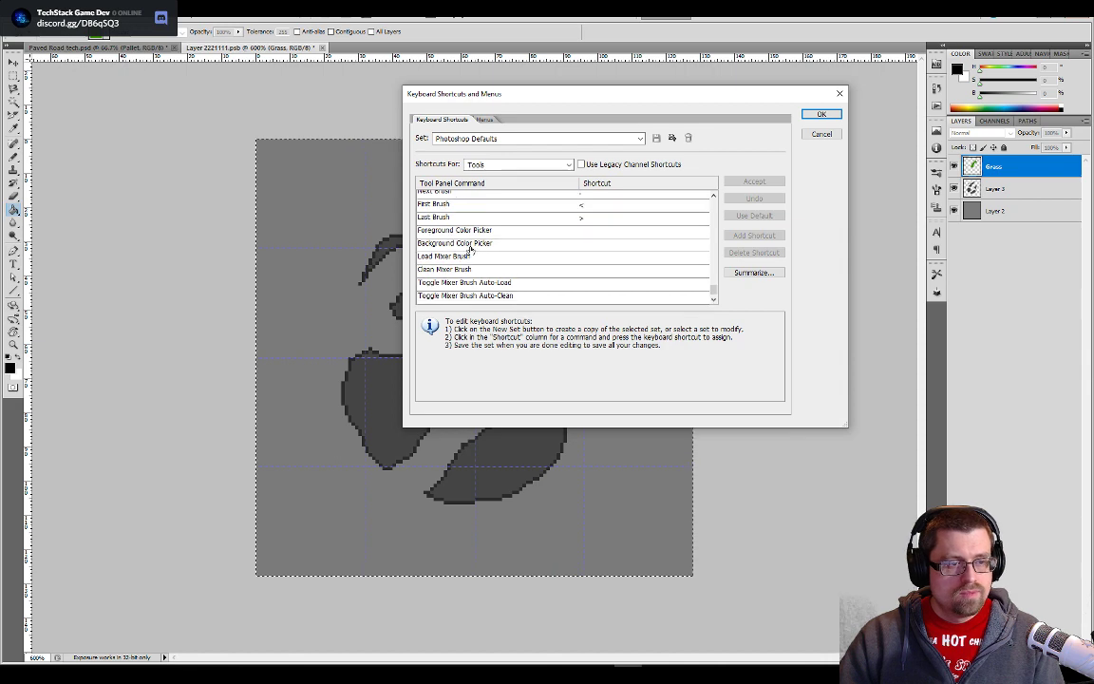
{"action": "left_click", "coordinate": [821, 134]}
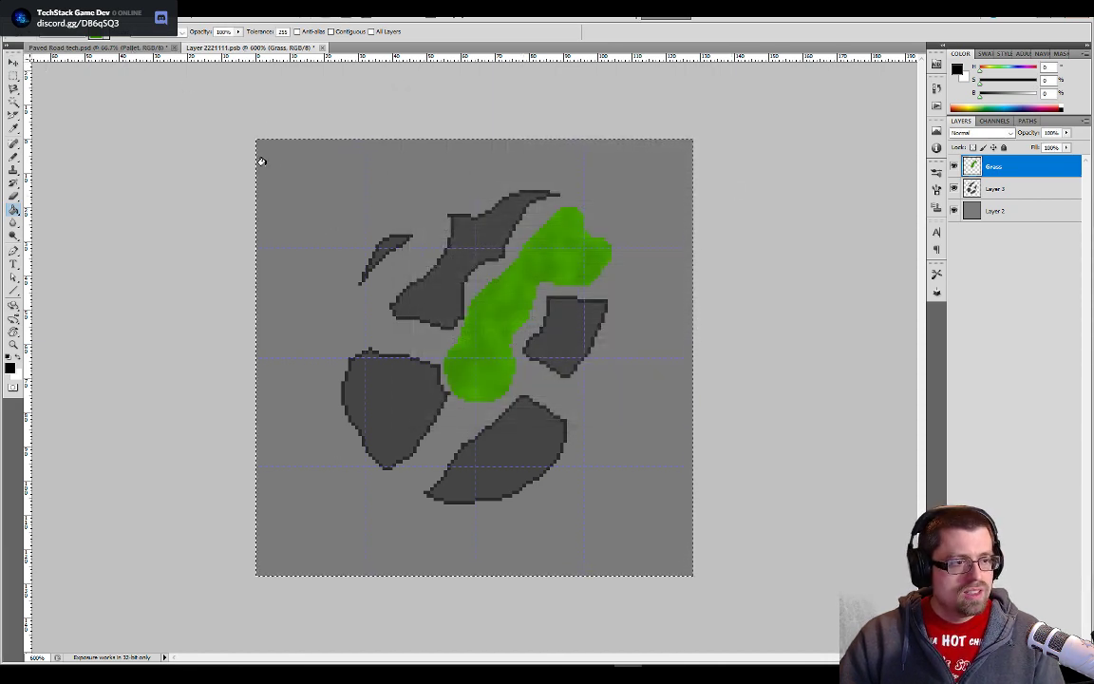
- Sample the lighter of the two dark green swatches in the Paved Road tech.psd palette for the Pencil and return to Layer 2221111.psb
{"action": "left_click", "coordinate": [97, 47]}
{"action": "key", "text": "ctrl+plus"}
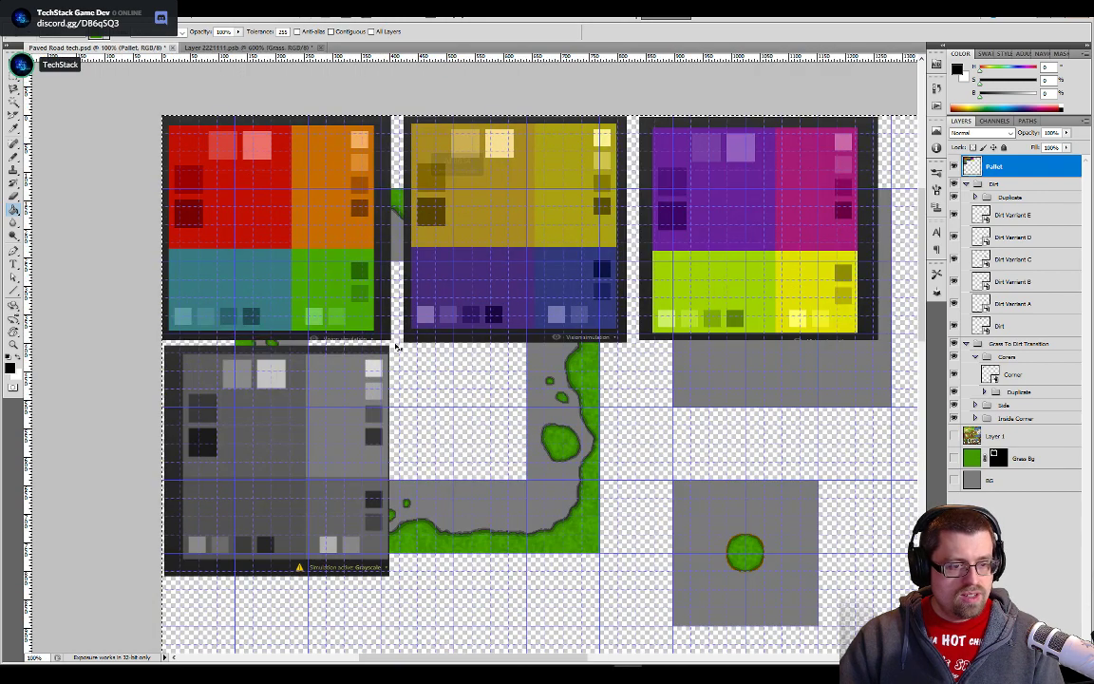
{"action": "key", "text": "ctrl+plus"}
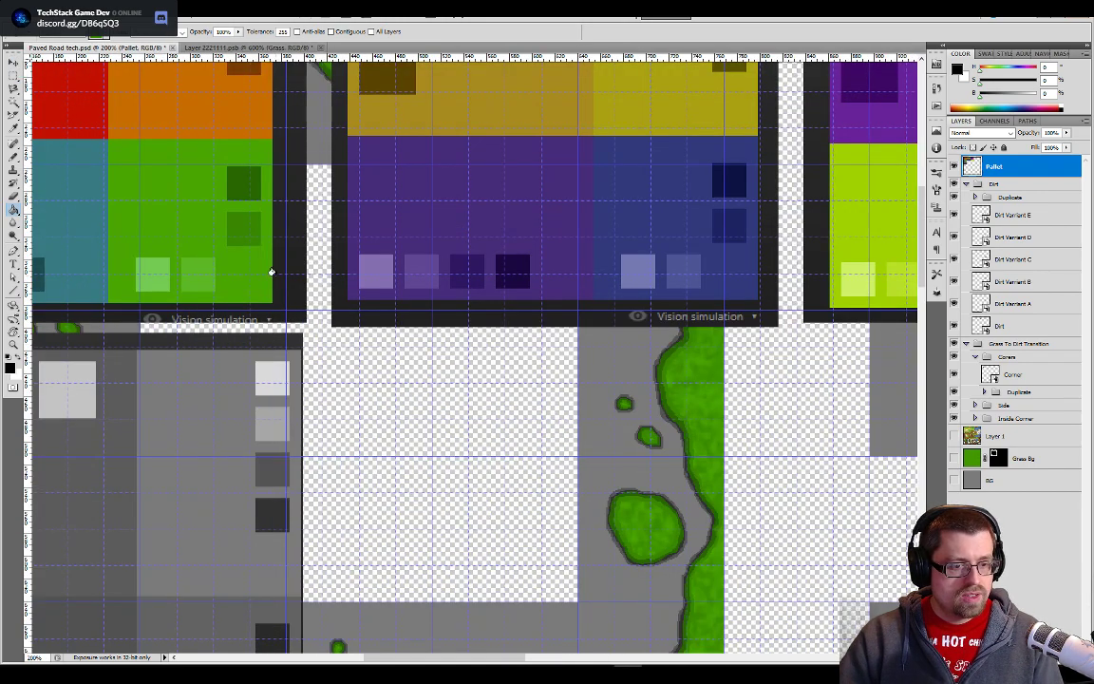
{"action": "key", "text": "b"}
{"action": "left_click", "coordinate": [219, 197], "text": "alt"}
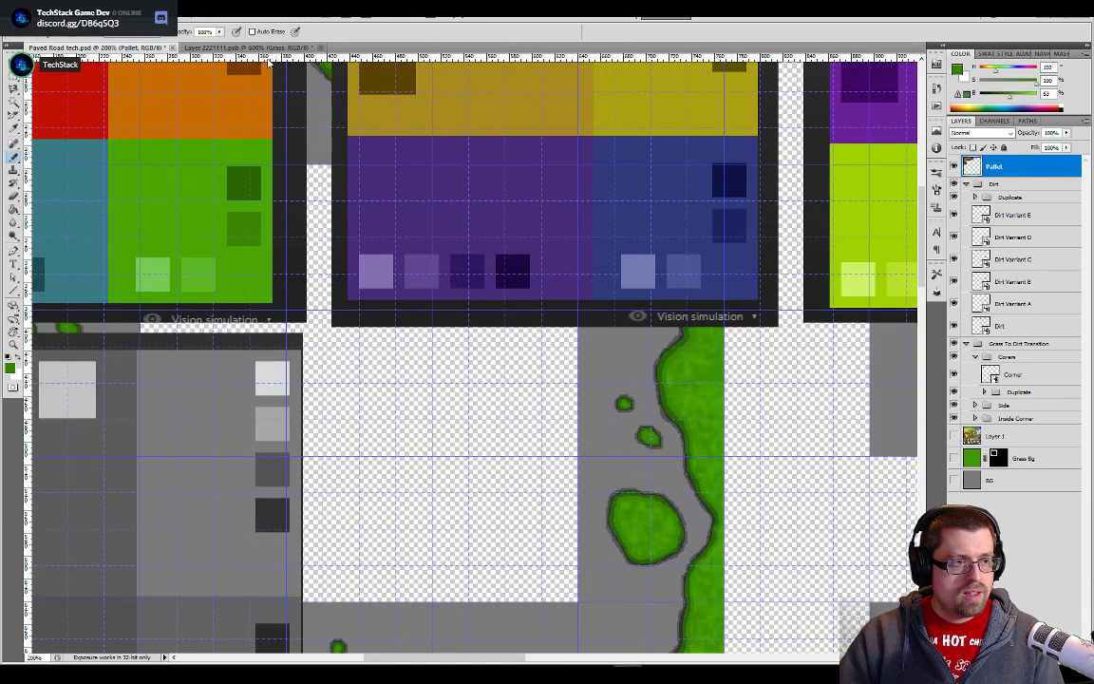
{"action": "key", "text": "ctrl+Tab"}
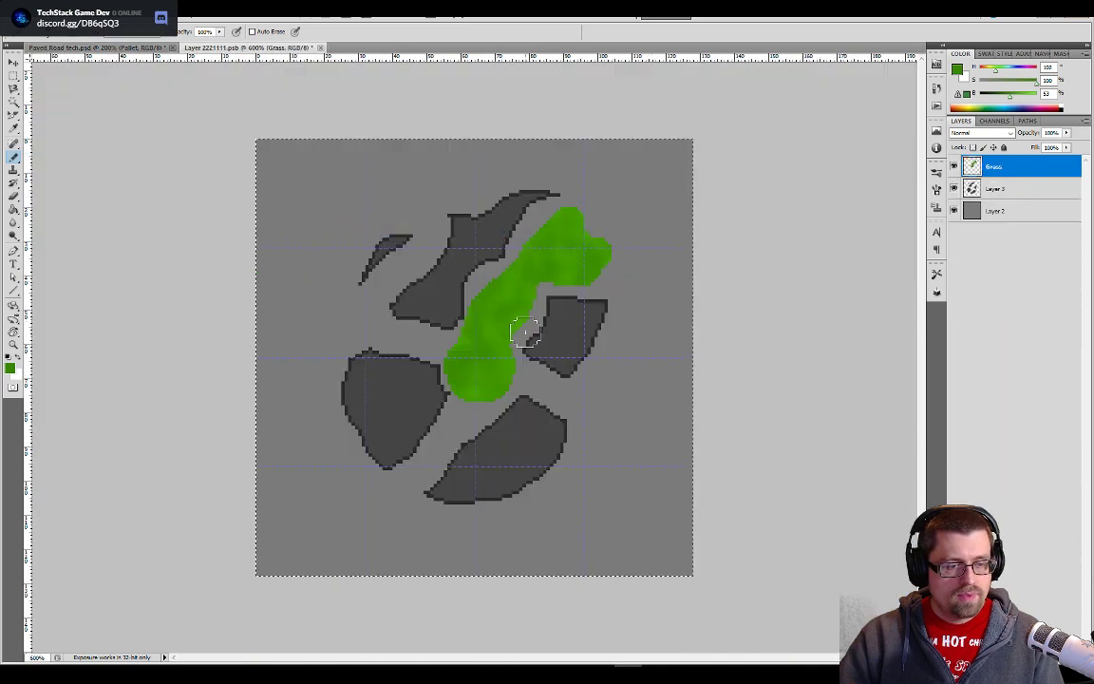
{"action": "scroll", "coordinate": [527, 335], "scroll_direction": "up", "scroll_amount": 2}
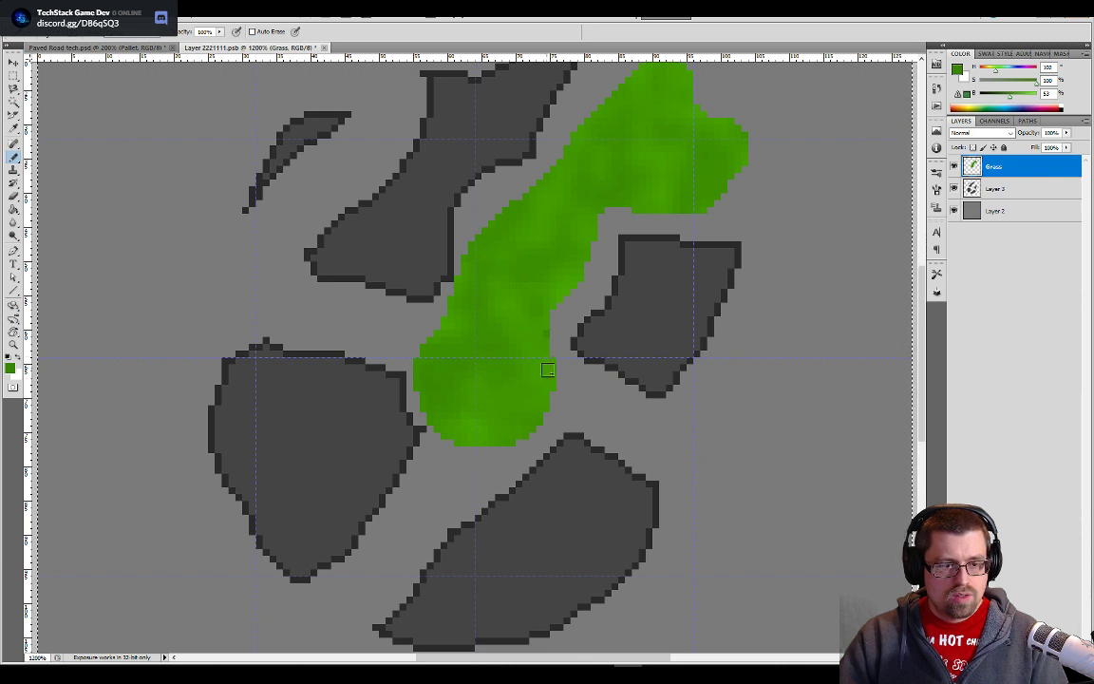
{"action": "mouse_move", "coordinate": [538, 434]}
{"action": "left_mouse_down"}
{"action": "mouse_move", "coordinate": [547, 398]}
{"action": "mouse_move", "coordinate": [521, 455]}
{"action": "mouse_move", "coordinate": [563, 379]}
{"action": "mouse_move", "coordinate": [544, 307]}
{"action": "mouse_move", "coordinate": [556, 274]}
{"action": "mouse_move", "coordinate": [551, 336]}
{"action": "mouse_move", "coordinate": [618, 201]}
{"action": "mouse_move", "coordinate": [740, 200]}
{"action": "left_mouse_up"}
{"action": "key", "text": "ctrl+z"}
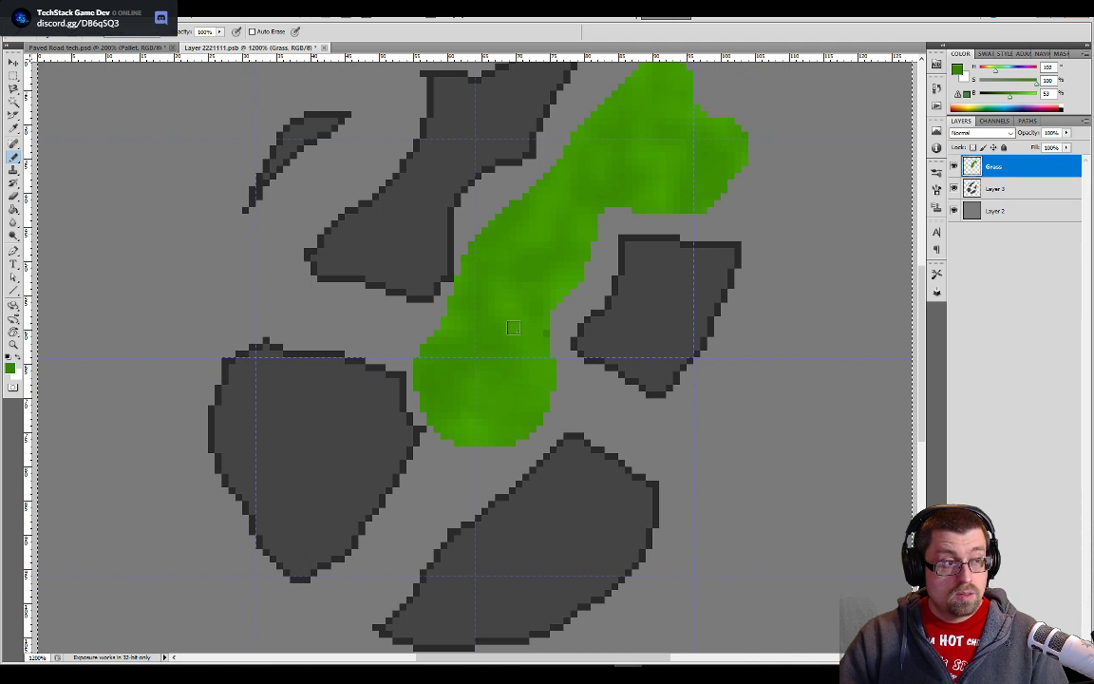
{"action": "left_click", "coordinate": [143, 38]}
{"action": "left_click", "coordinate": [143, 41]}
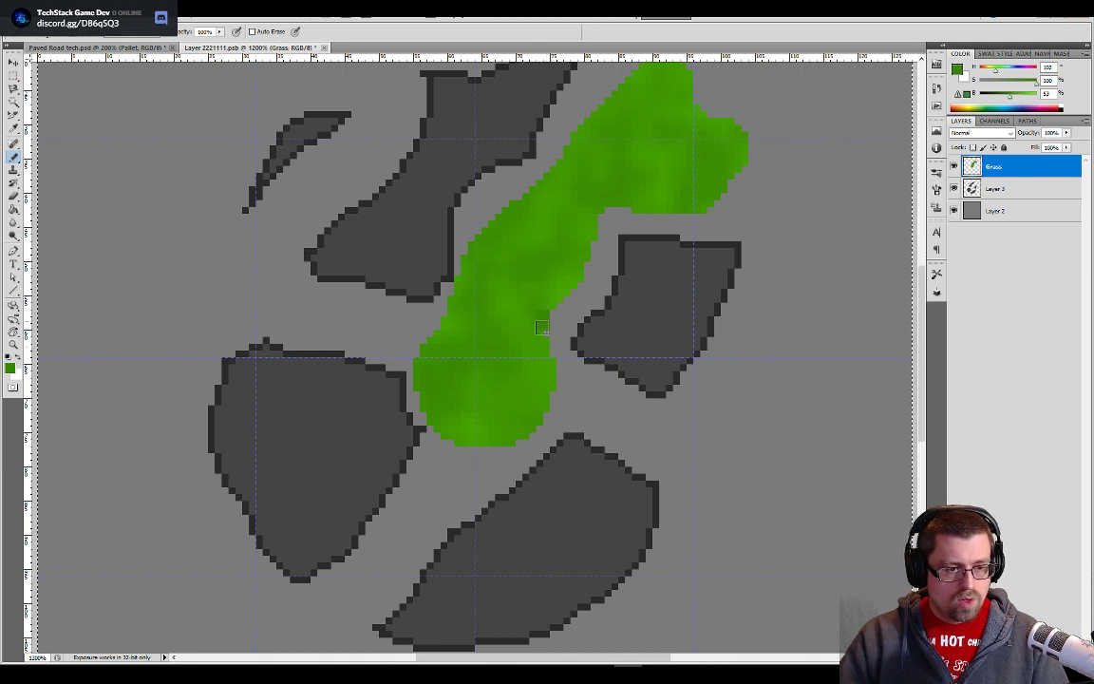
- Outline the green grass shape on the Grass layer with a darker green Pencil edge along both sides and around its ends
{"action": "mouse_move", "coordinate": [541, 328]}
{"action": "left_mouse_down"}
{"action": "mouse_move", "coordinate": [548, 361]}
{"action": "mouse_move", "coordinate": [543, 308]}
{"action": "mouse_move", "coordinate": [573, 279]}
{"action": "mouse_move", "coordinate": [599, 205]}
{"action": "mouse_move", "coordinate": [700, 202]}
{"action": "mouse_move", "coordinate": [754, 155]}
{"action": "mouse_move", "coordinate": [703, 115]}
{"action": "left_mouse_up"}
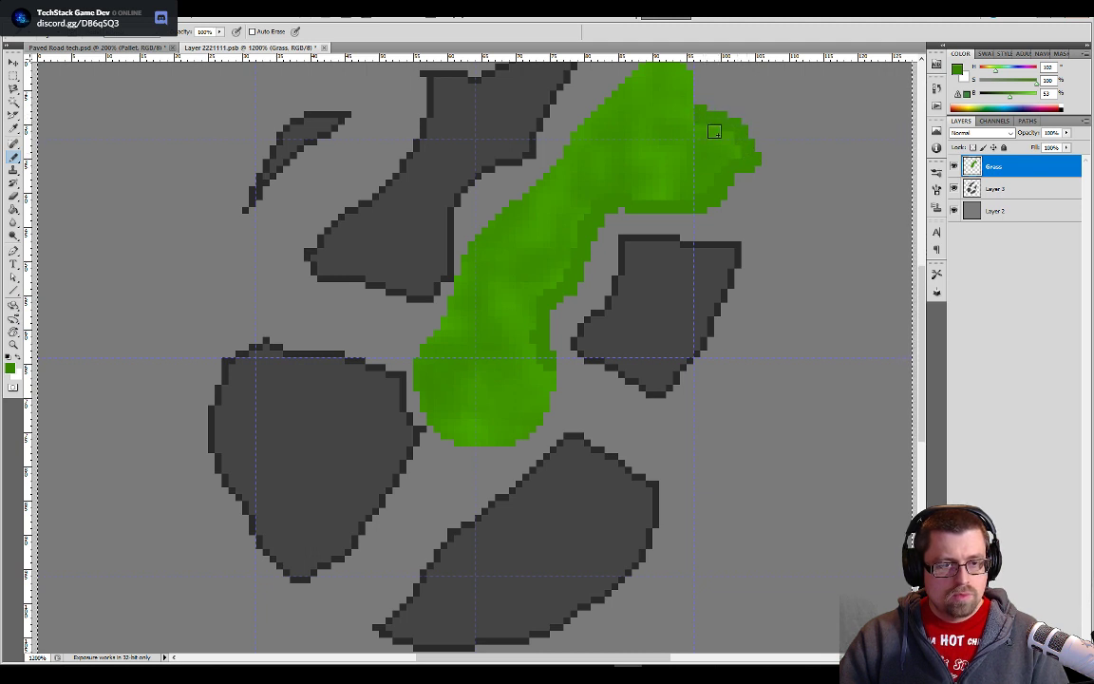
{"action": "scroll", "coordinate": [713, 127], "scroll_direction": "up", "scroll_amount": 3}
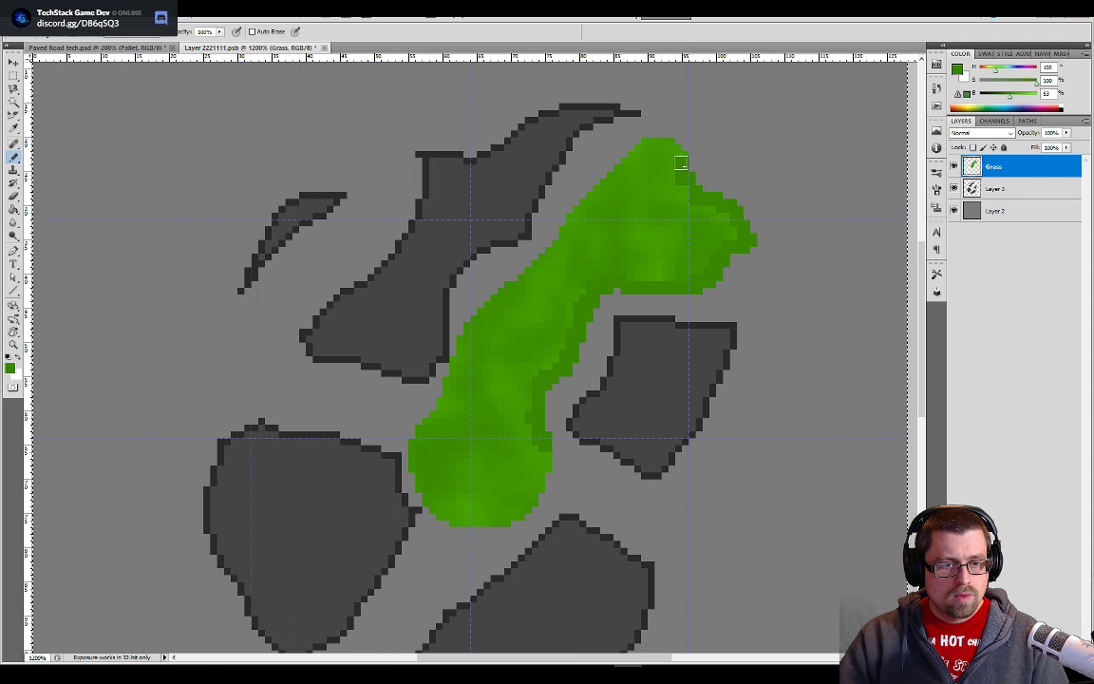
{"action": "mouse_move", "coordinate": [681, 159]}
{"action": "left_mouse_down"}
{"action": "mouse_move", "coordinate": [688, 150]}
{"action": "mouse_move", "coordinate": [678, 148]}
{"action": "left_mouse_up"}
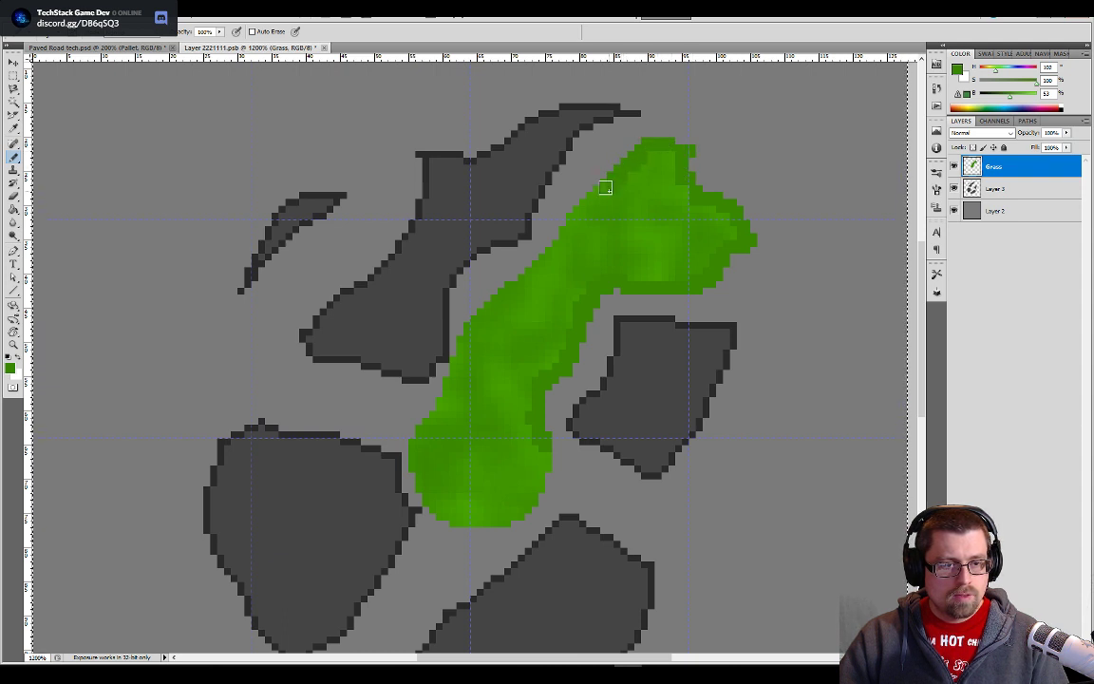
{"action": "mouse_move", "coordinate": [602, 185]}
{"action": "left_mouse_down"}
{"action": "mouse_move", "coordinate": [549, 259]}
{"action": "mouse_move", "coordinate": [508, 288]}
{"action": "left_mouse_up"}
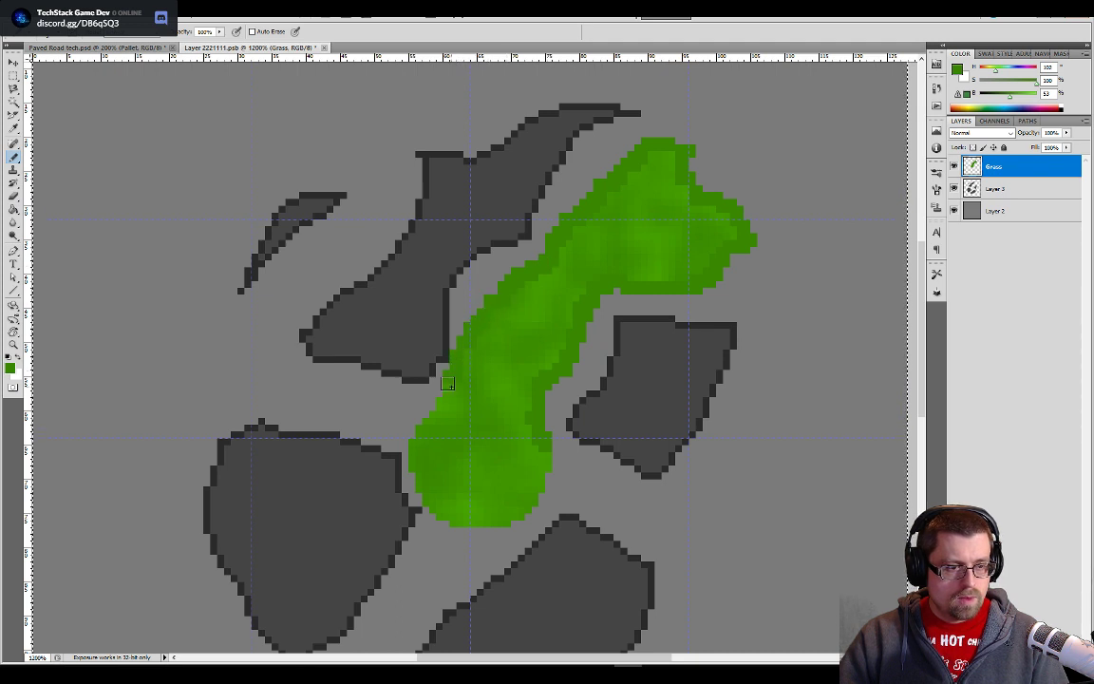
{"action": "mouse_move", "coordinate": [444, 392]}
{"action": "left_mouse_down"}
{"action": "mouse_move", "coordinate": [415, 448]}
{"action": "mouse_move", "coordinate": [442, 510]}
{"action": "mouse_move", "coordinate": [462, 521]}
{"action": "mouse_move", "coordinate": [513, 515]}
{"action": "mouse_move", "coordinate": [543, 458]}
{"action": "left_mouse_up"}
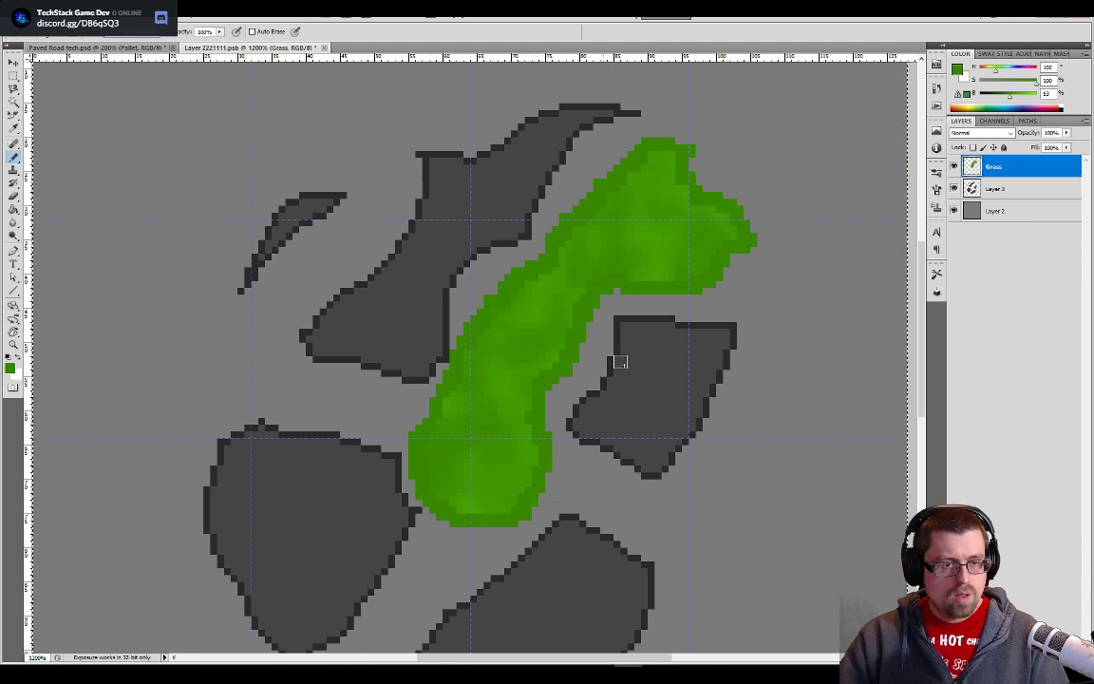
- Sample the darkest green swatch in the Paved Road tech.psd palette, return to Layer 2221111.psb and choose the Paint Bucket
{"action": "left_click", "coordinate": [95, 46]}
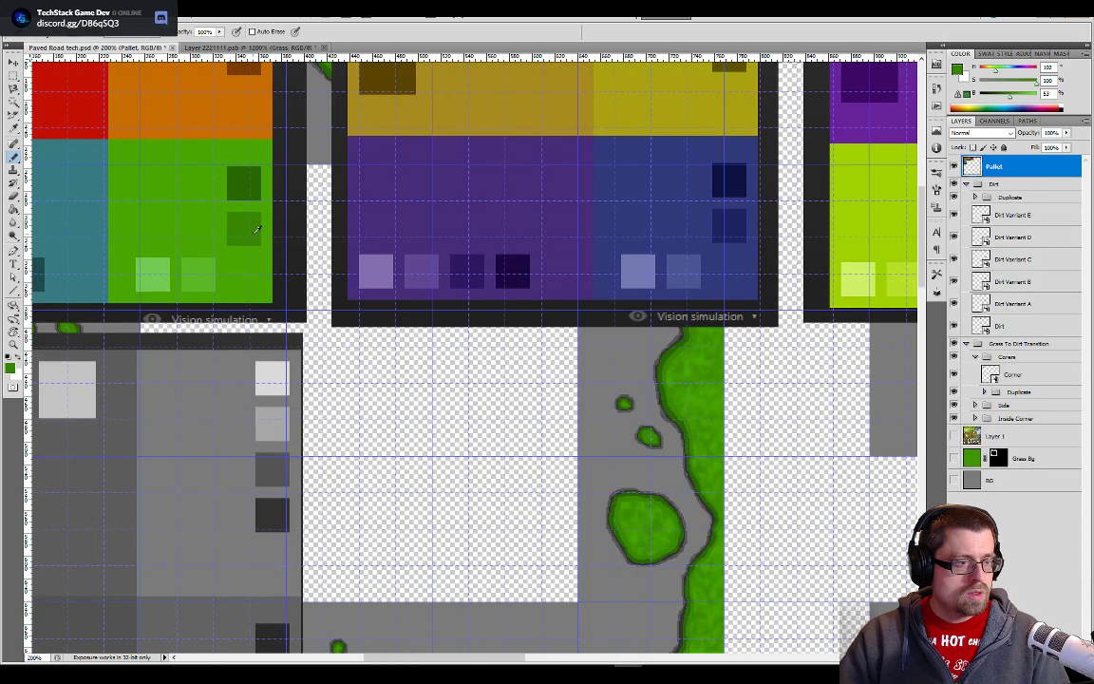
{"action": "left_click", "coordinate": [190, 46]}
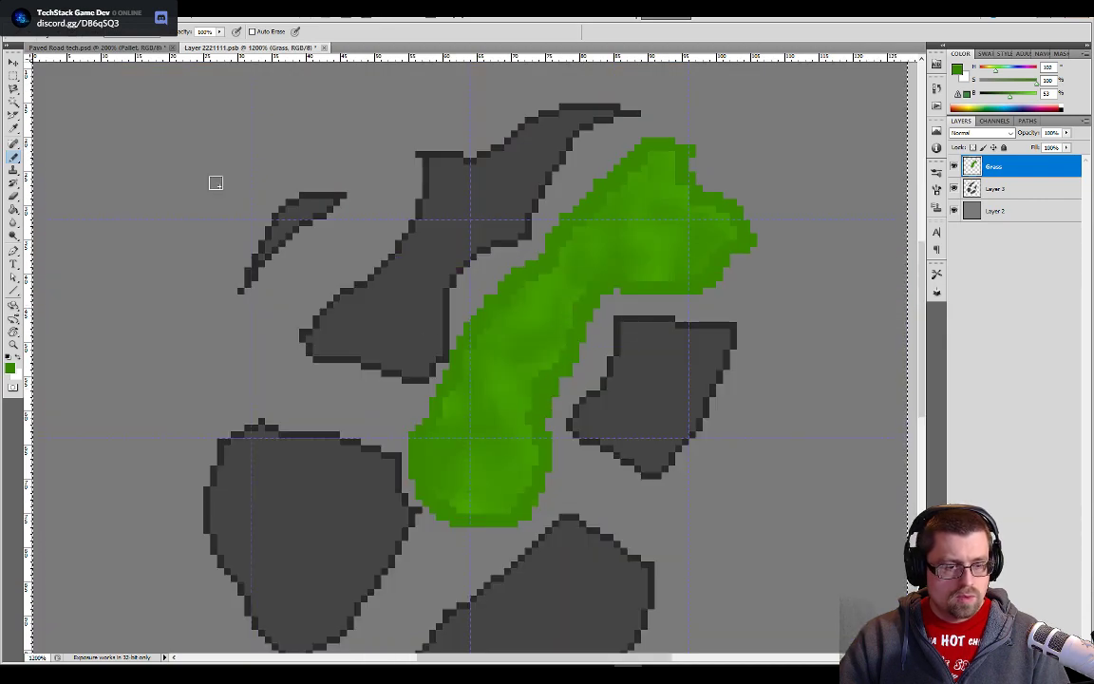
{"action": "left_click", "coordinate": [95, 46]}
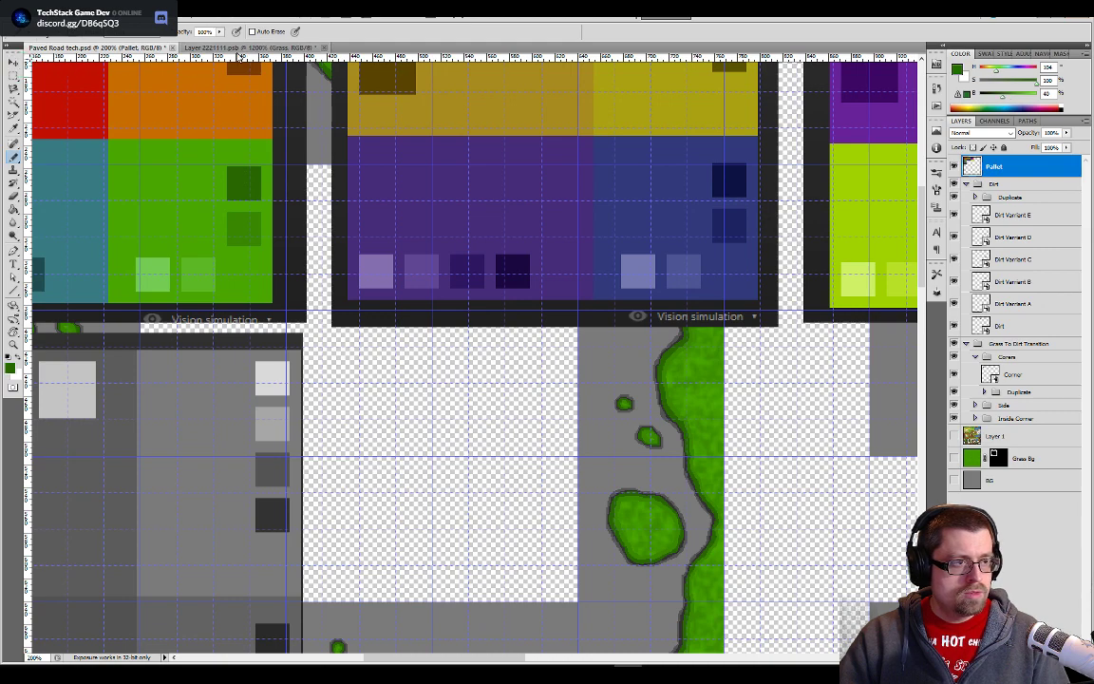
{"action": "key", "text": "ctrl+Tab"}
{"action": "key", "text": "g"}
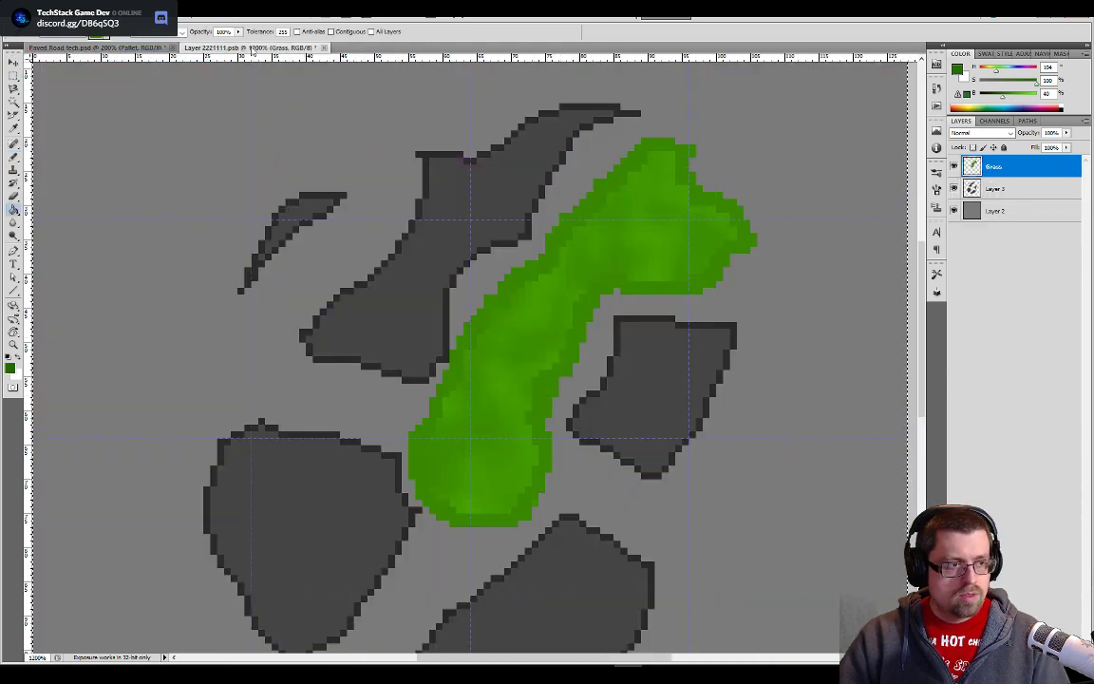
- Recolor the grass shape's edge with the dark green foreground color using the Paint Bucket at Tolerance 0, undoing the first fill
{"action": "left_click_drag", "start_coordinate": [261, 35], "coordinate": [237, 33]}
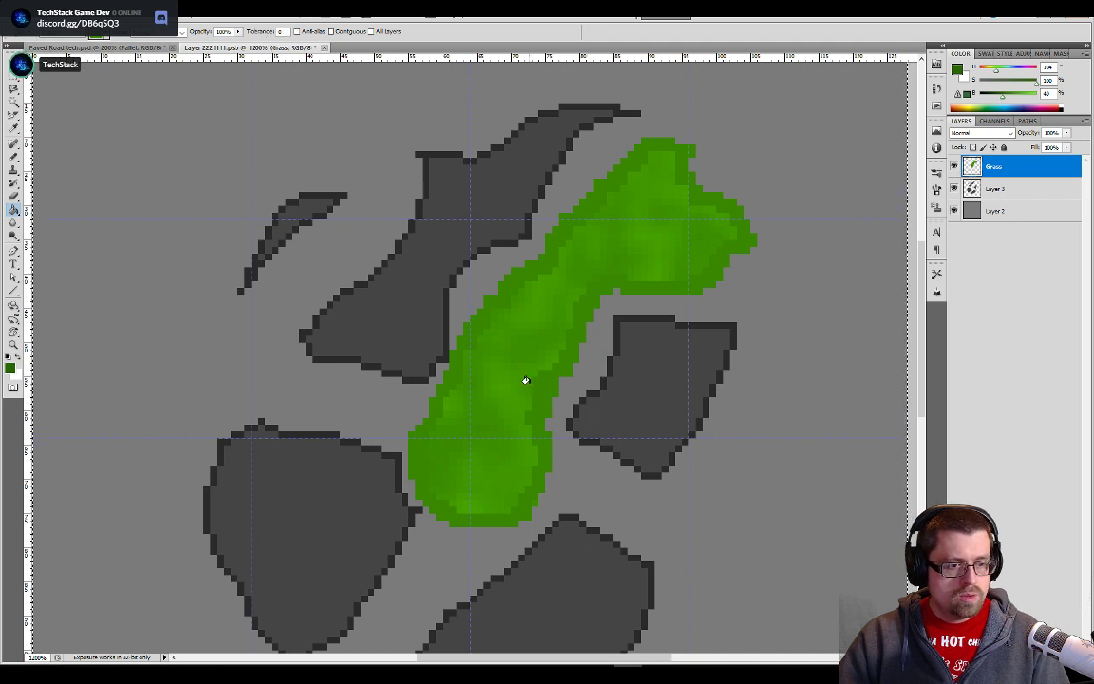
{"action": "left_click", "coordinate": [511, 434]}
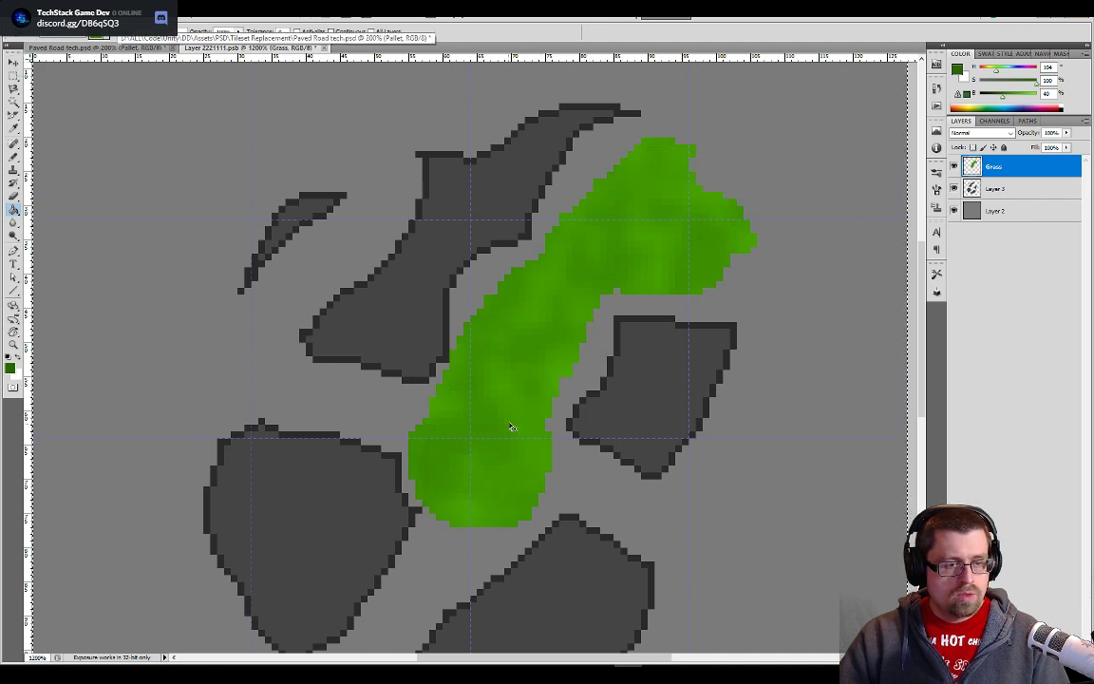
{"action": "key", "text": "ctrl+z"}
{"action": "left_click", "coordinate": [85, 37]}
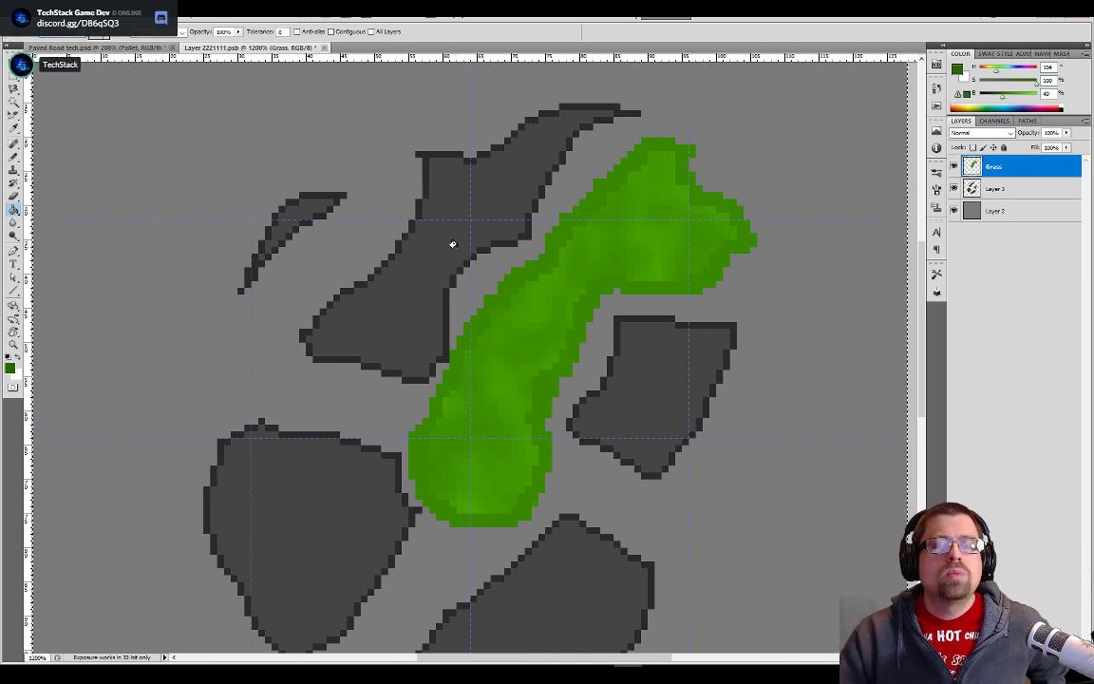
{"action": "left_click", "coordinate": [542, 382]}
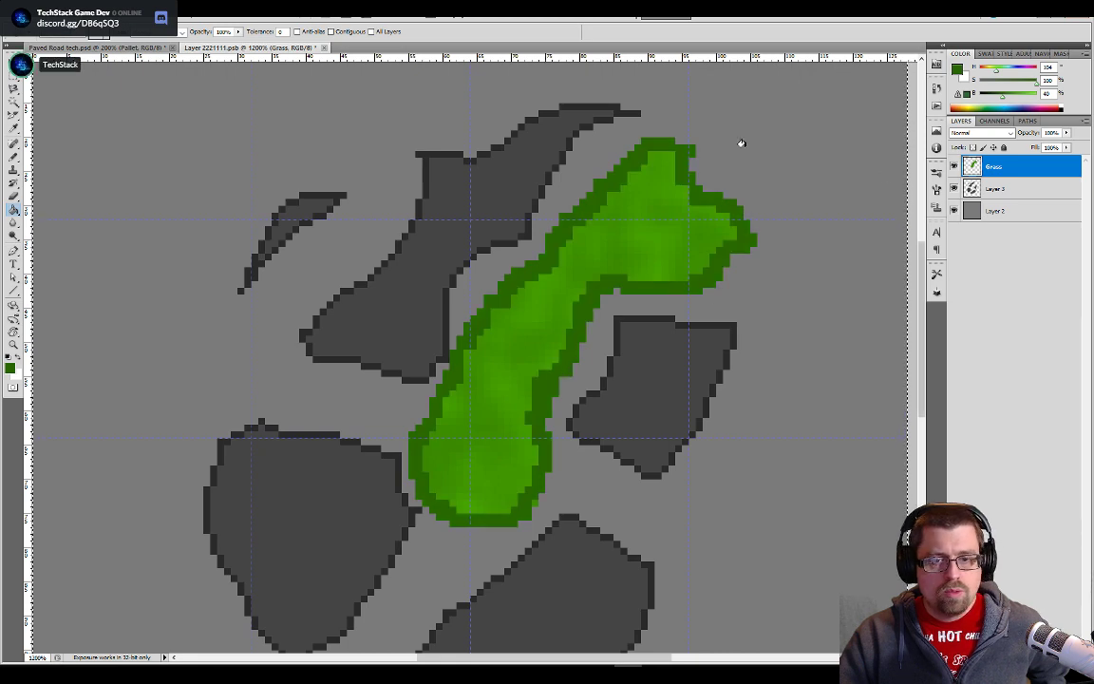
- Open the keyboard shortcut settings for Application Menus and browse the Layer commands down to Layer (Group) Properties
{"action": "left_click", "coordinate": [57, 10]}
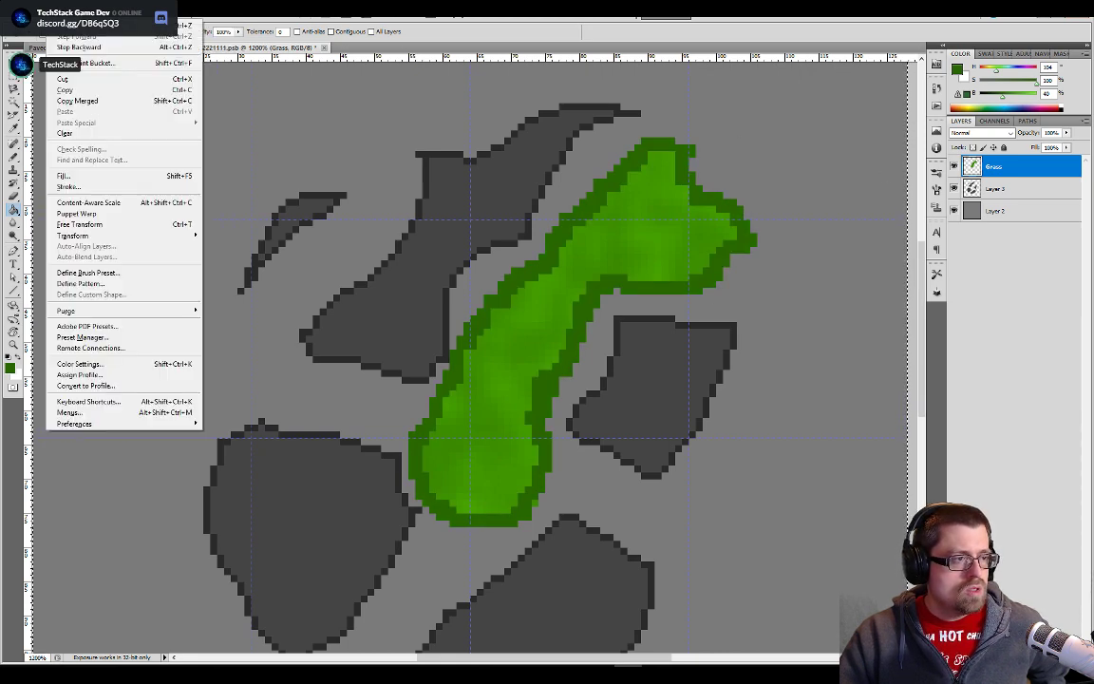
{"action": "left_click", "coordinate": [95, 401]}
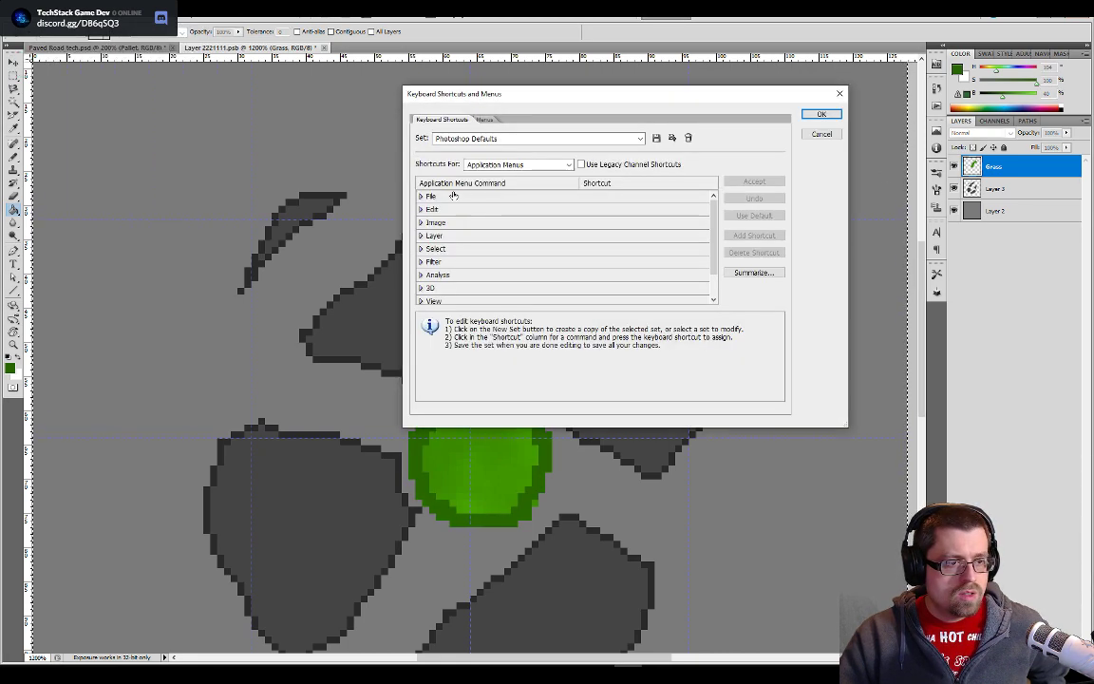
{"action": "left_click", "coordinate": [492, 165]}
{"action": "left_click", "coordinate": [495, 176]}
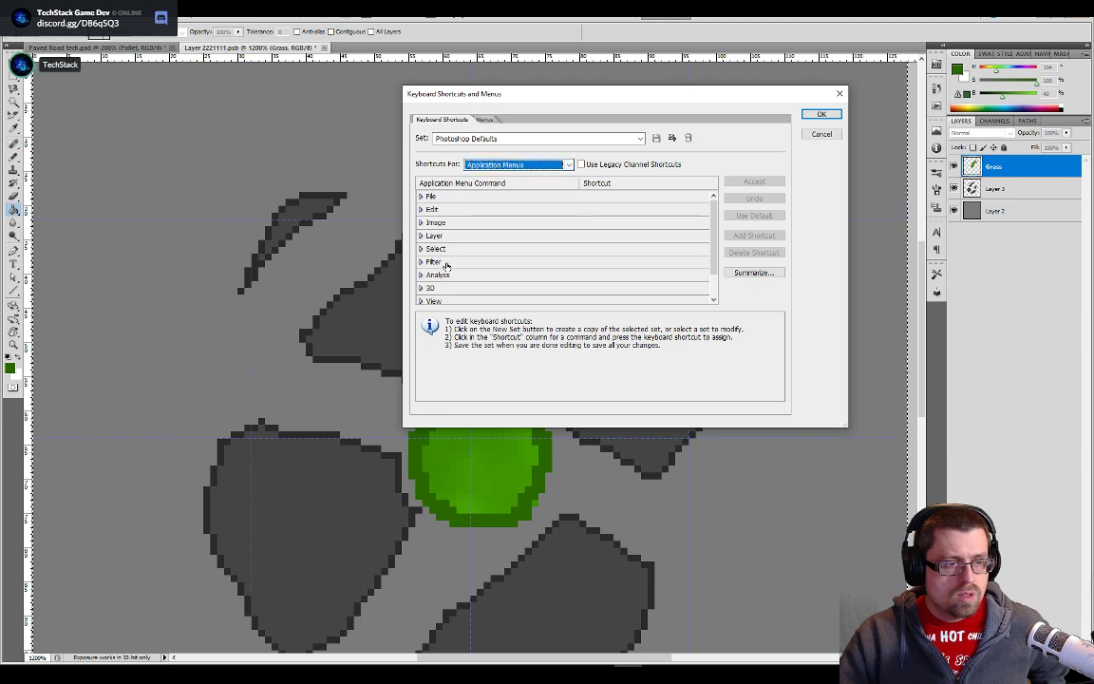
{"action": "left_click", "coordinate": [429, 237]}
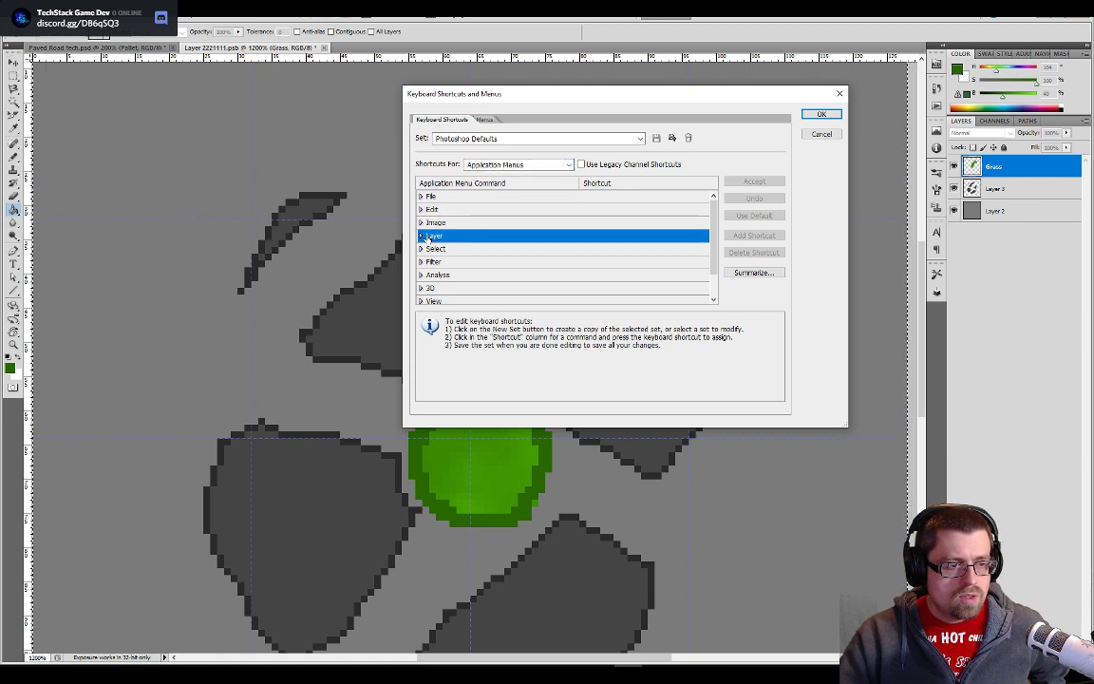
{"action": "left_click", "coordinate": [419, 237]}
{"action": "scroll", "coordinate": [510, 263], "scroll_direction": "down", "scroll_amount": 1}
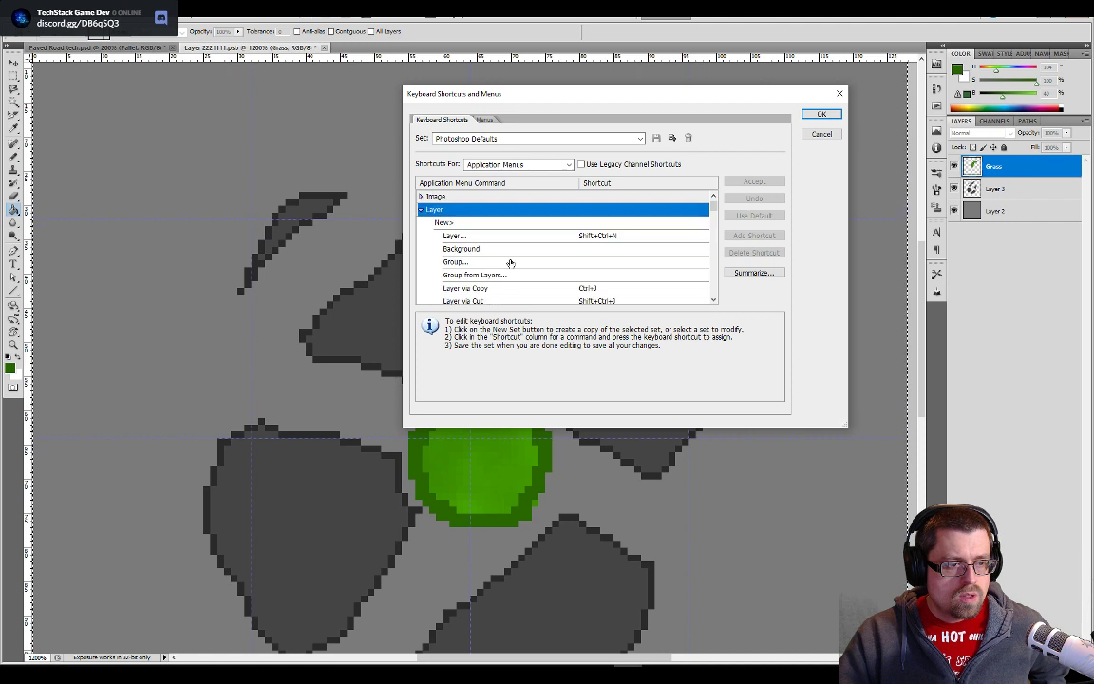
{"action": "left_click", "coordinate": [465, 262]}
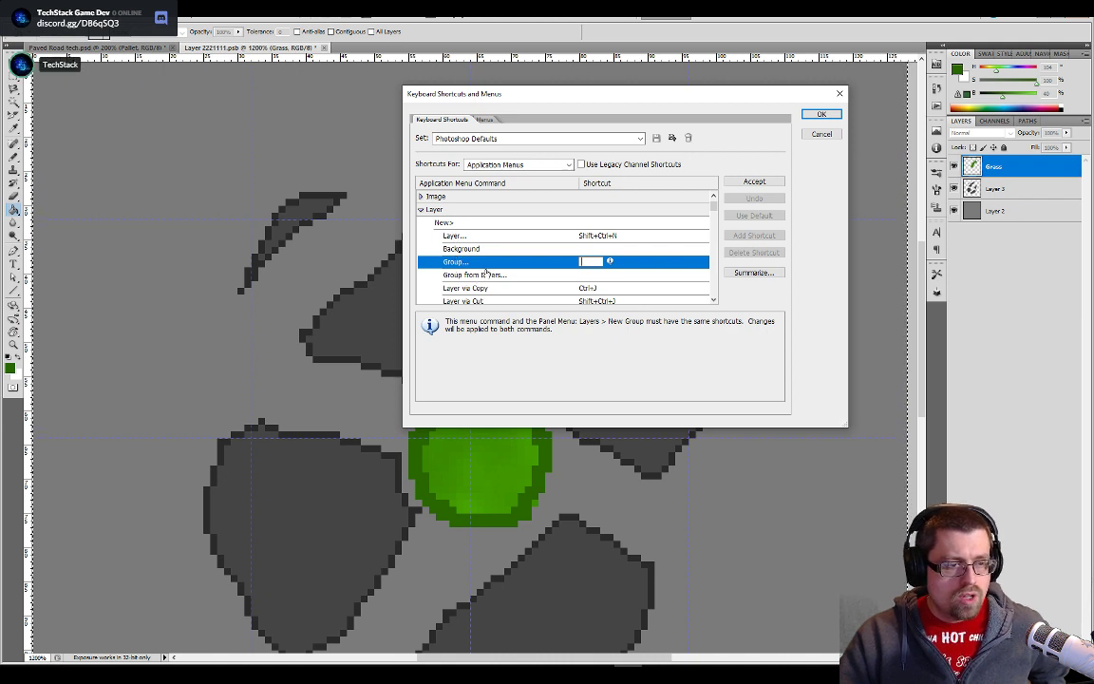
{"action": "left_click", "coordinate": [436, 224]}
{"action": "scroll", "coordinate": [475, 257], "scroll_direction": "down", "scroll_amount": 5}
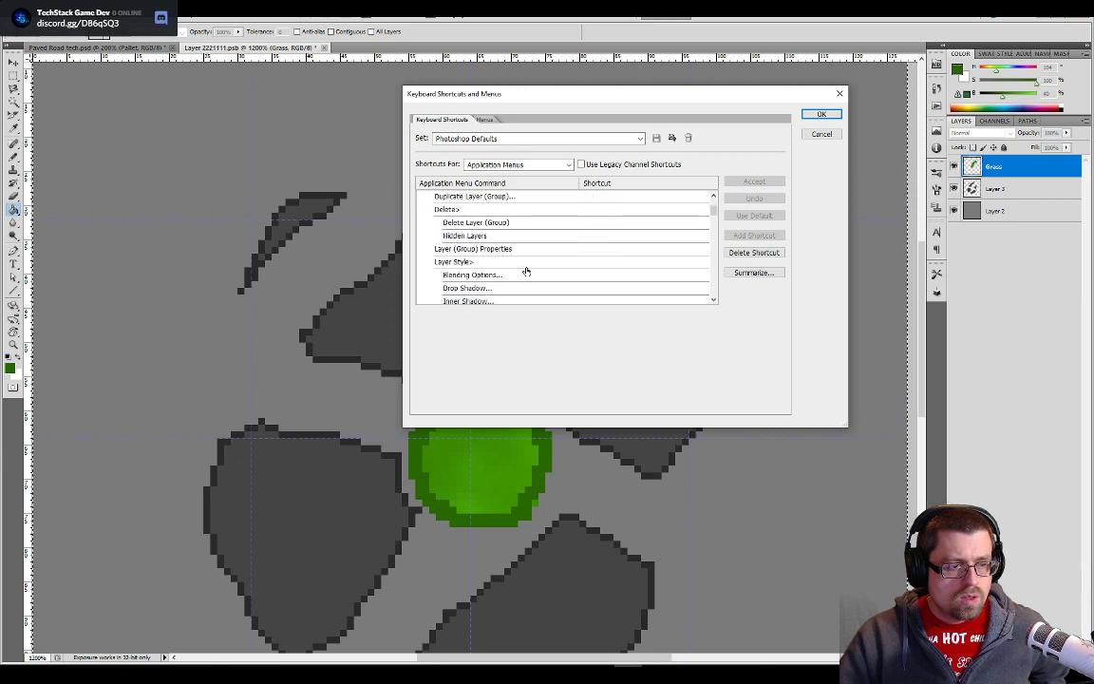
- Assign Alt+Shift+Ctrl+R to the Layer (Group) Properties command and apply the shortcut settings
{"action": "left_click", "coordinate": [509, 250]}
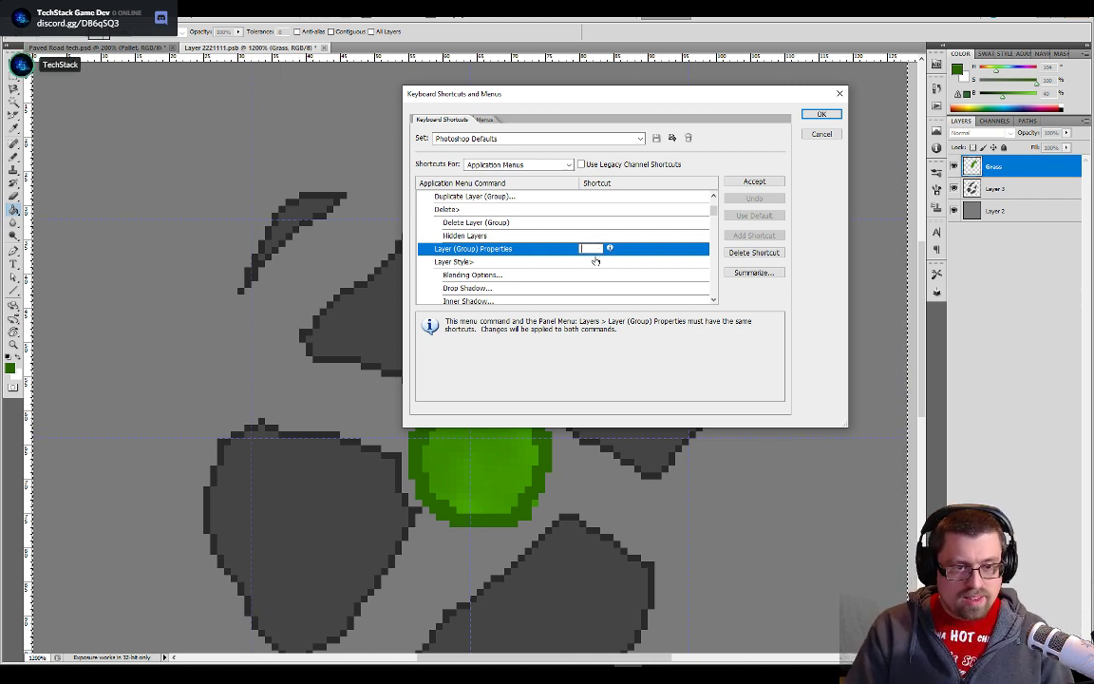
{"action": "key", "text": "ctrl+l"}
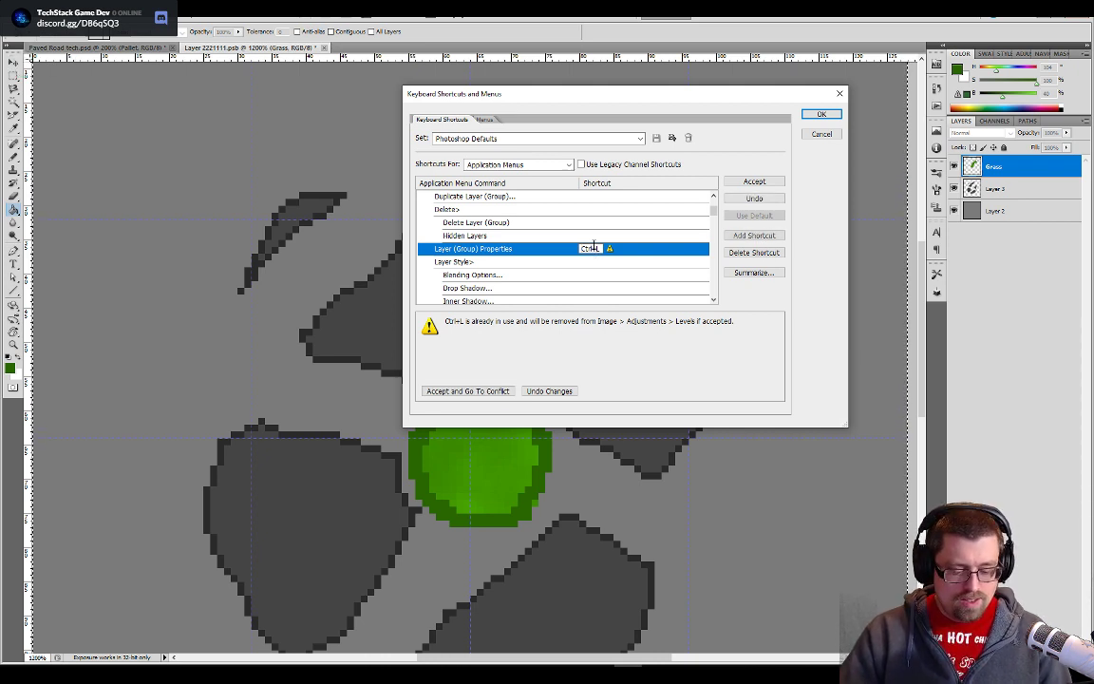
{"action": "key", "text": "ctrl+r"}
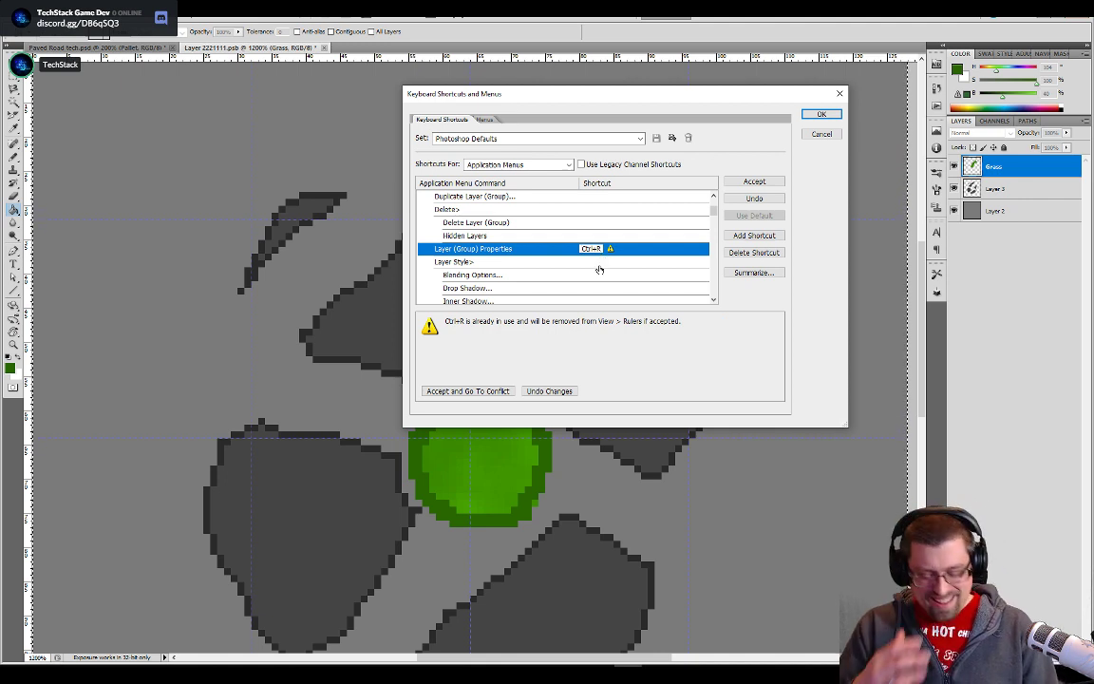
{"action": "key", "text": "ctrl+shift+r"}
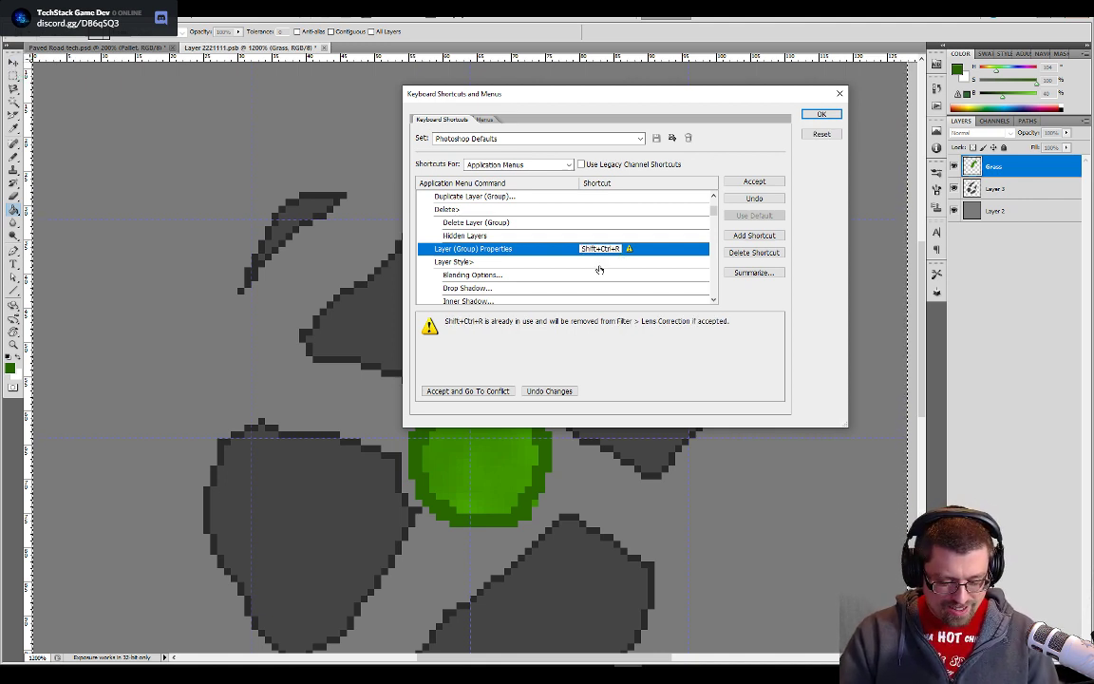
{"action": "key", "text": "ctrl+alt+shift+r"}
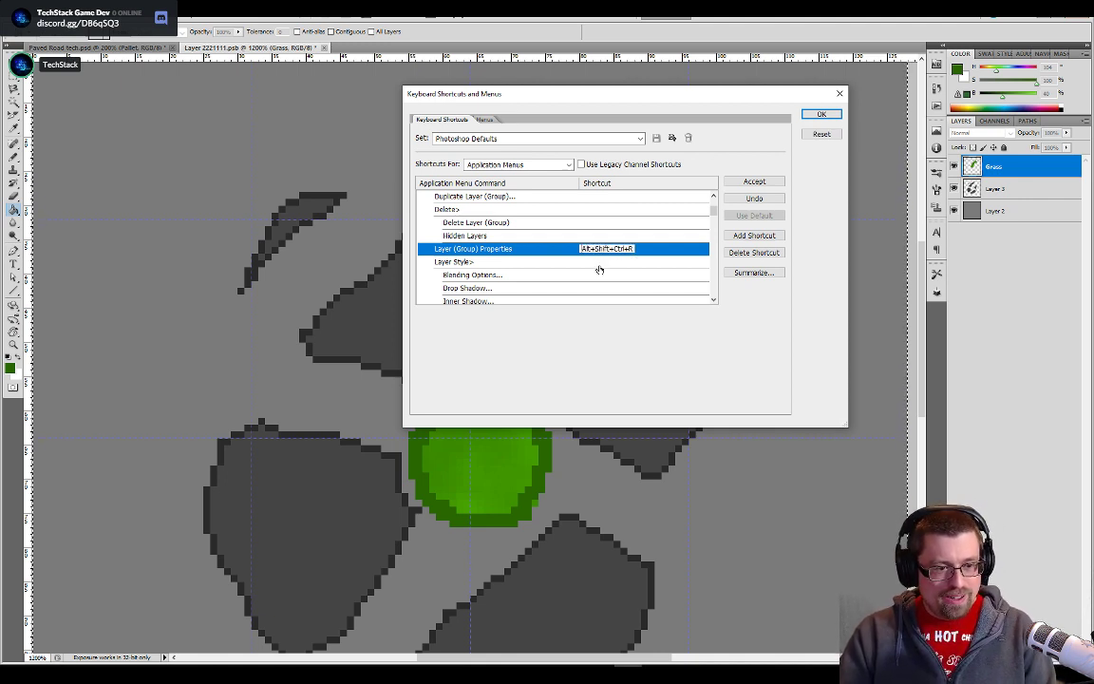
{"action": "left_click", "coordinate": [754, 181]}
{"action": "left_click", "coordinate": [818, 114]}
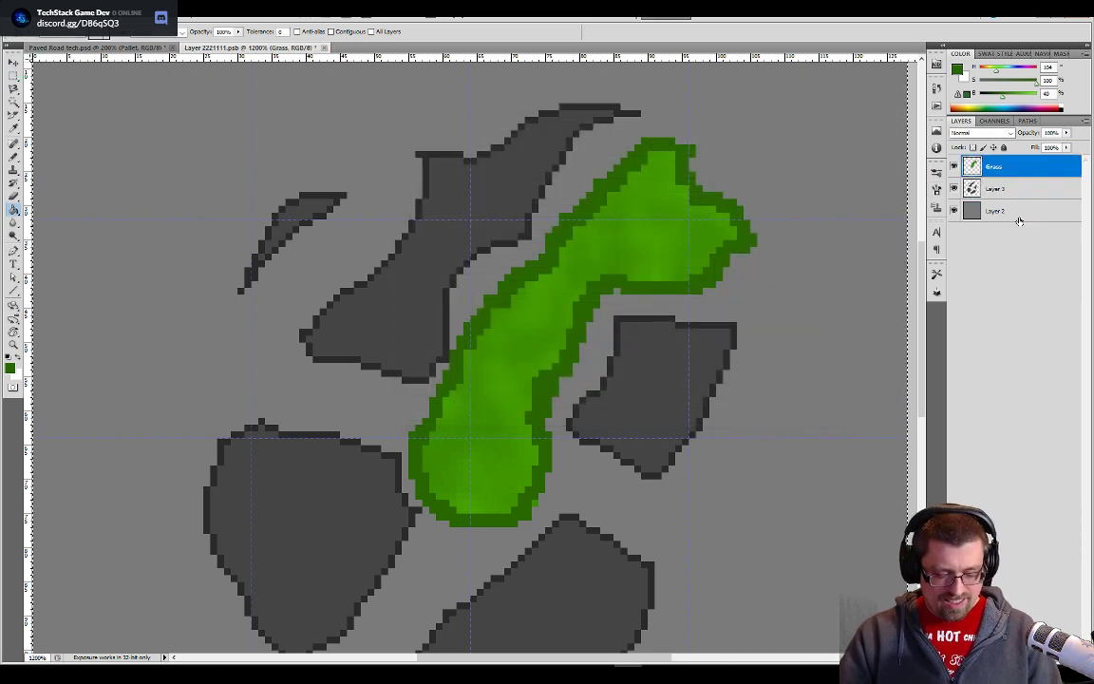
- Test the new shortcut by opening the Grass layer's properties twice and closing them without changes
{"action": "key", "text": "F2"}
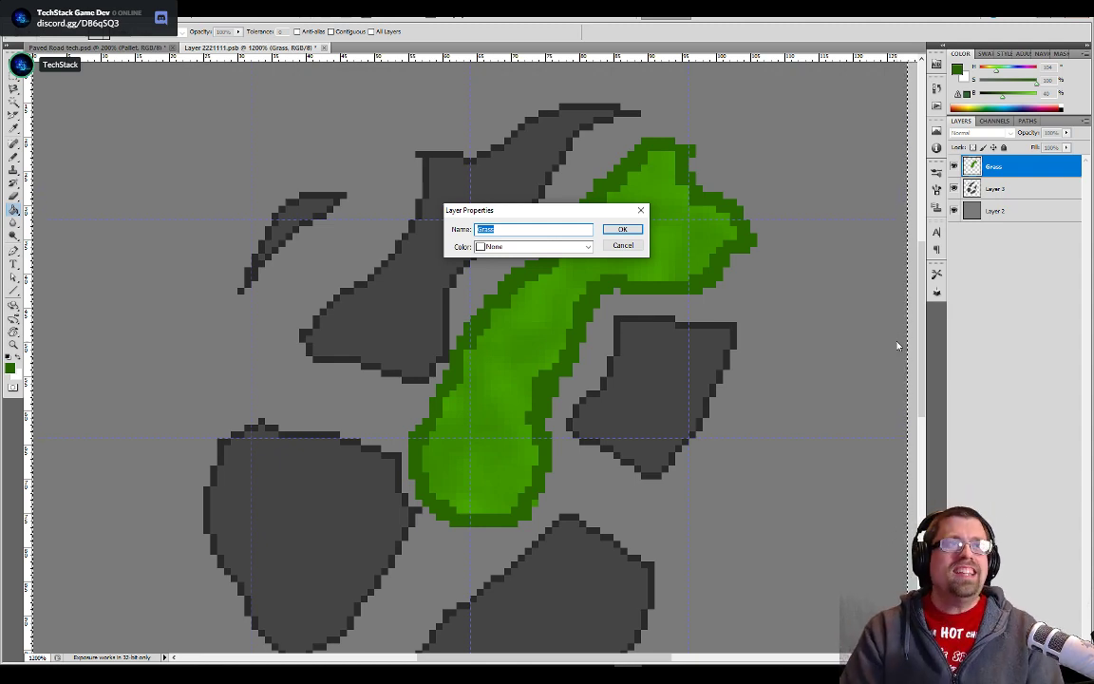
{"action": "key", "text": "Return"}
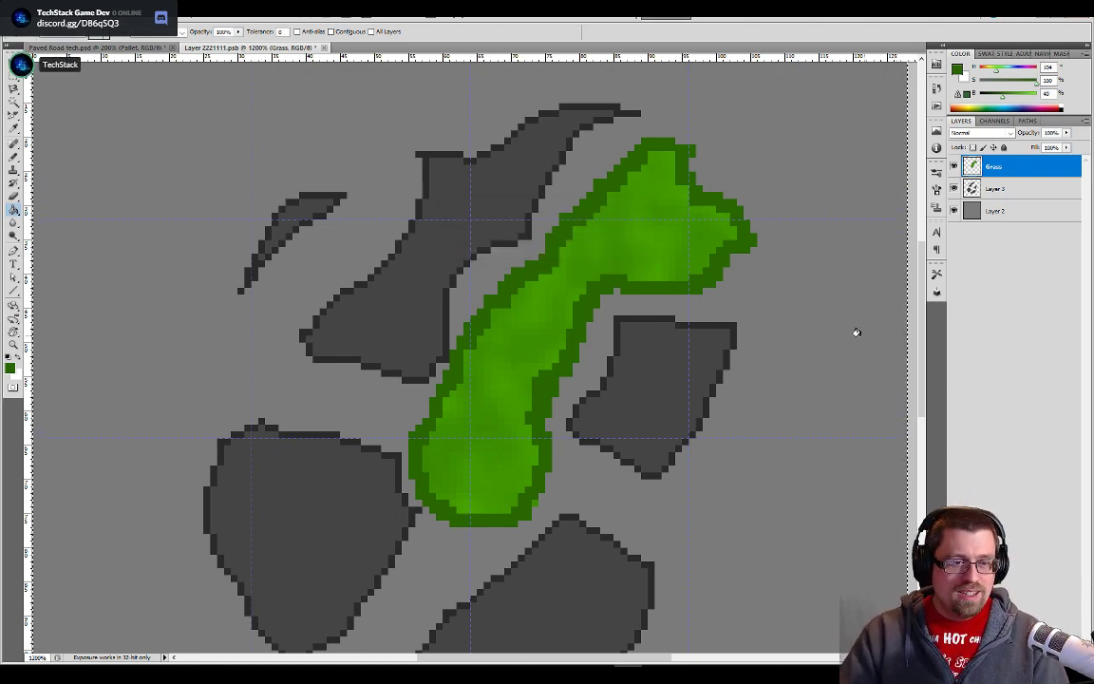
{"action": "left_click_drag", "start_coordinate": [672, 438], "coordinate": [681, 348]}
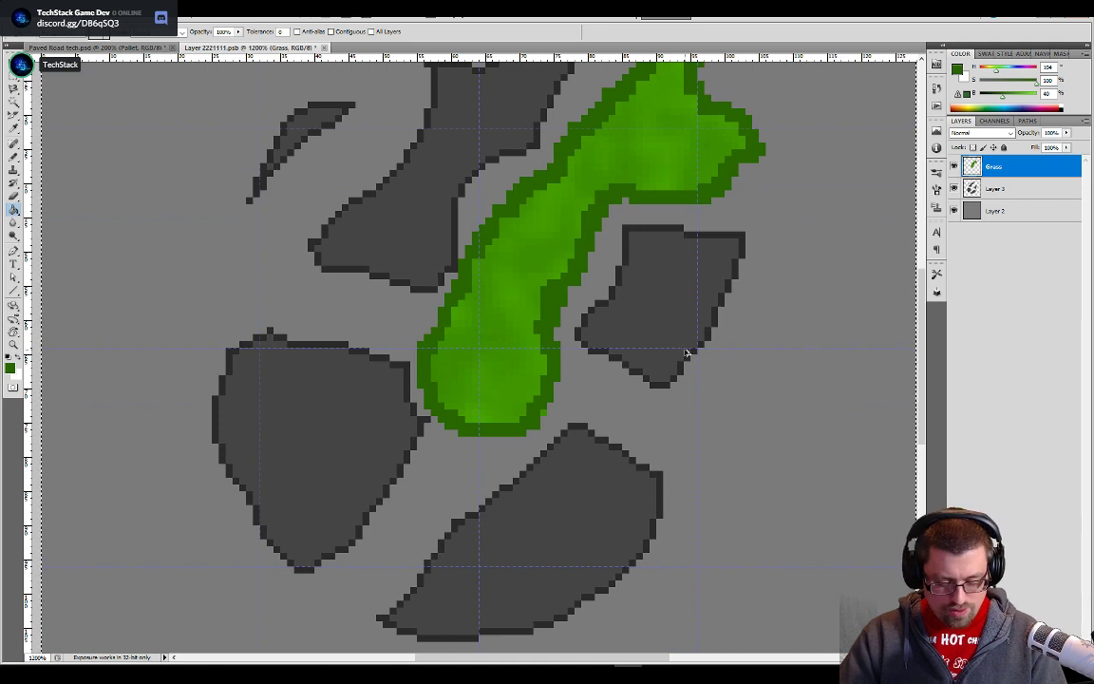
{"action": "key", "text": "ctrl+r"}
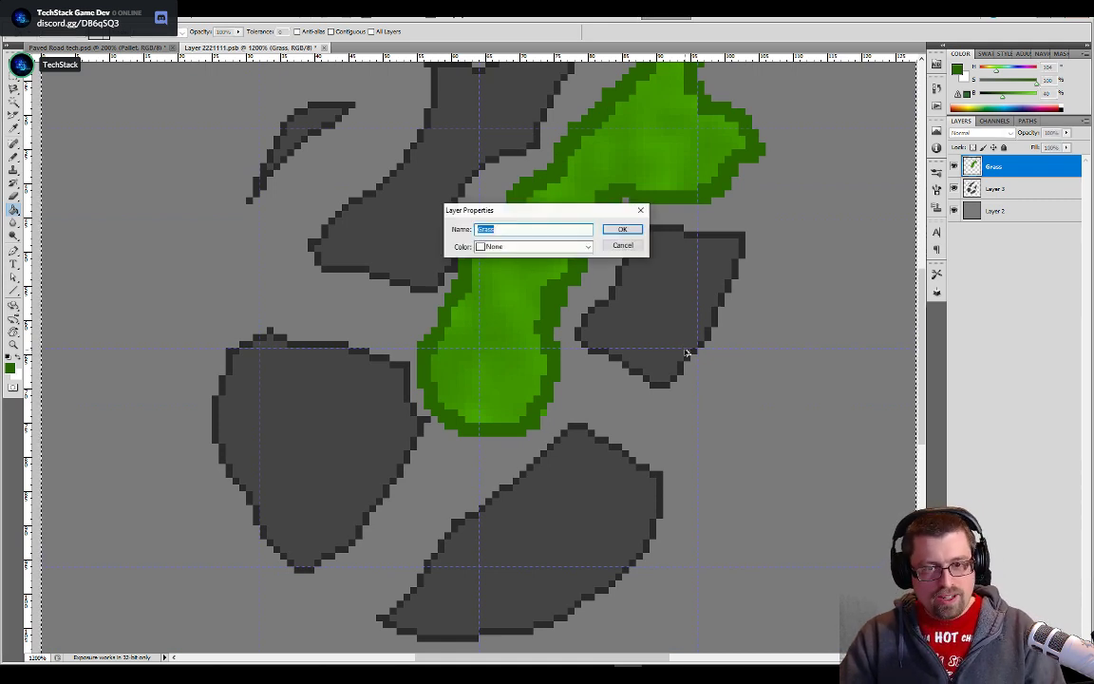
{"action": "left_click", "coordinate": [626, 246]}
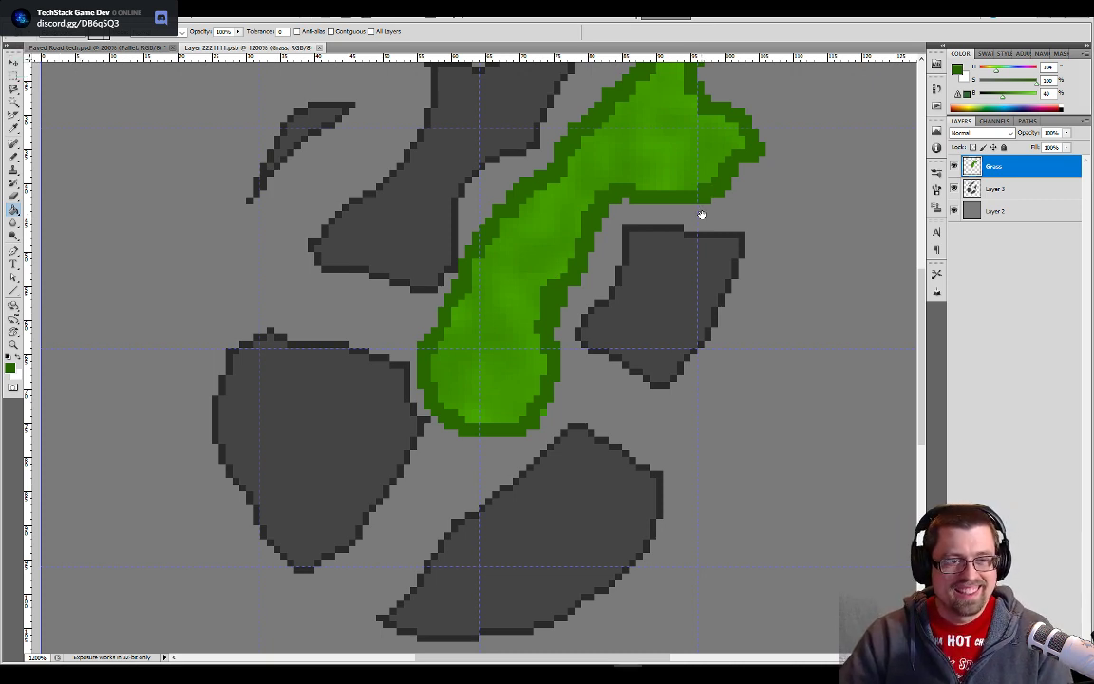
- Erase the outer dark green pixels along the grass shape's left edge beside the upper stone
{"action": "left_click_drag", "start_coordinate": [703, 215], "coordinate": [616, 349]}
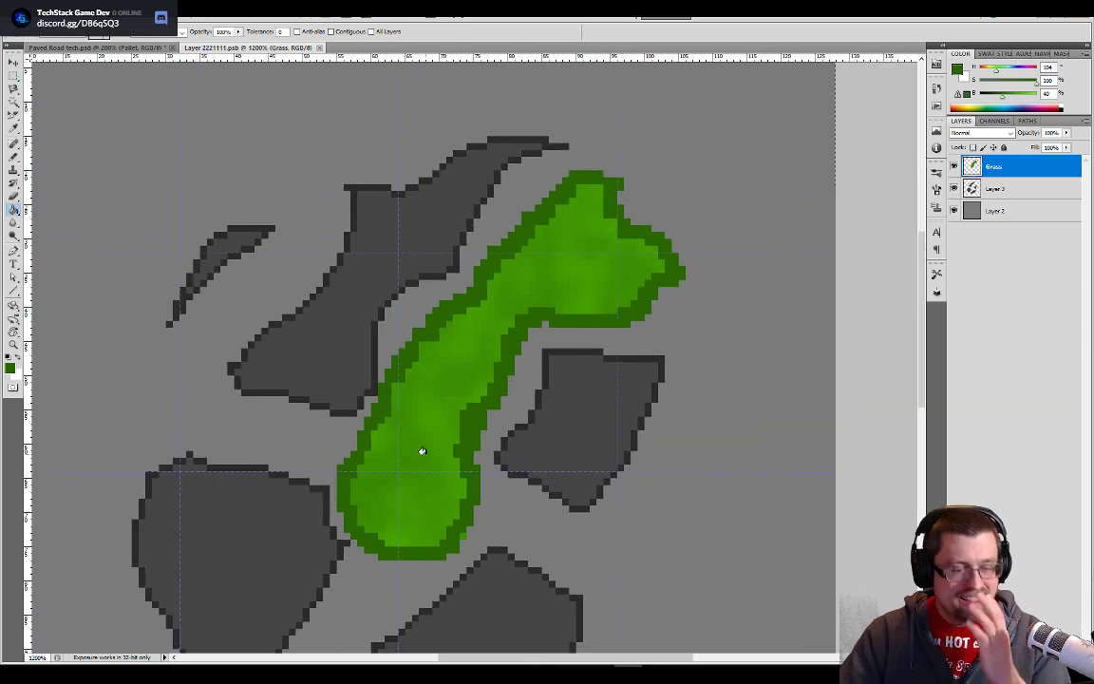
{"action": "left_click_drag", "start_coordinate": [375, 432], "coordinate": [447, 381]}
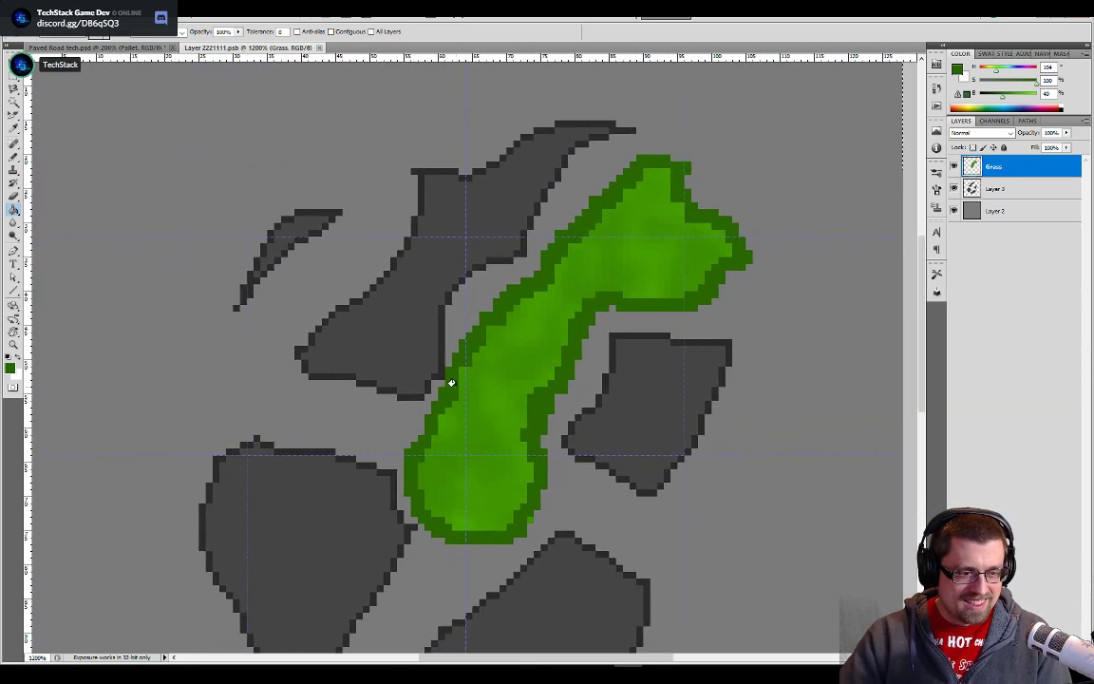
{"action": "scroll", "coordinate": [457, 389], "scroll_direction": "up", "scroll_amount": 2}
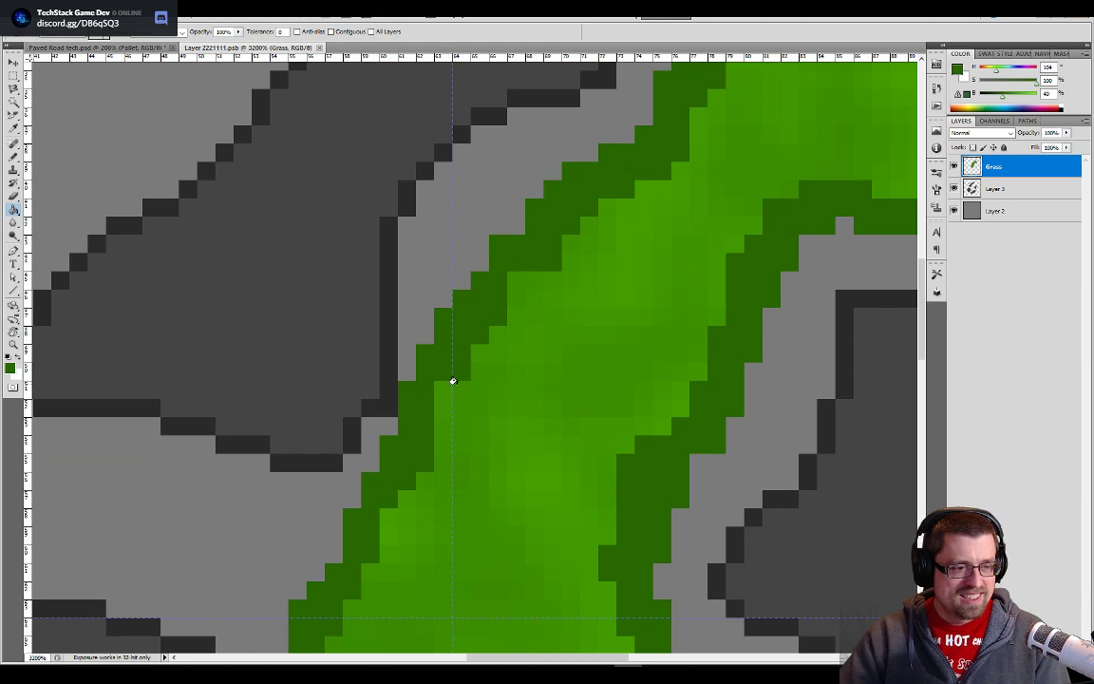
{"action": "key", "text": "e"}
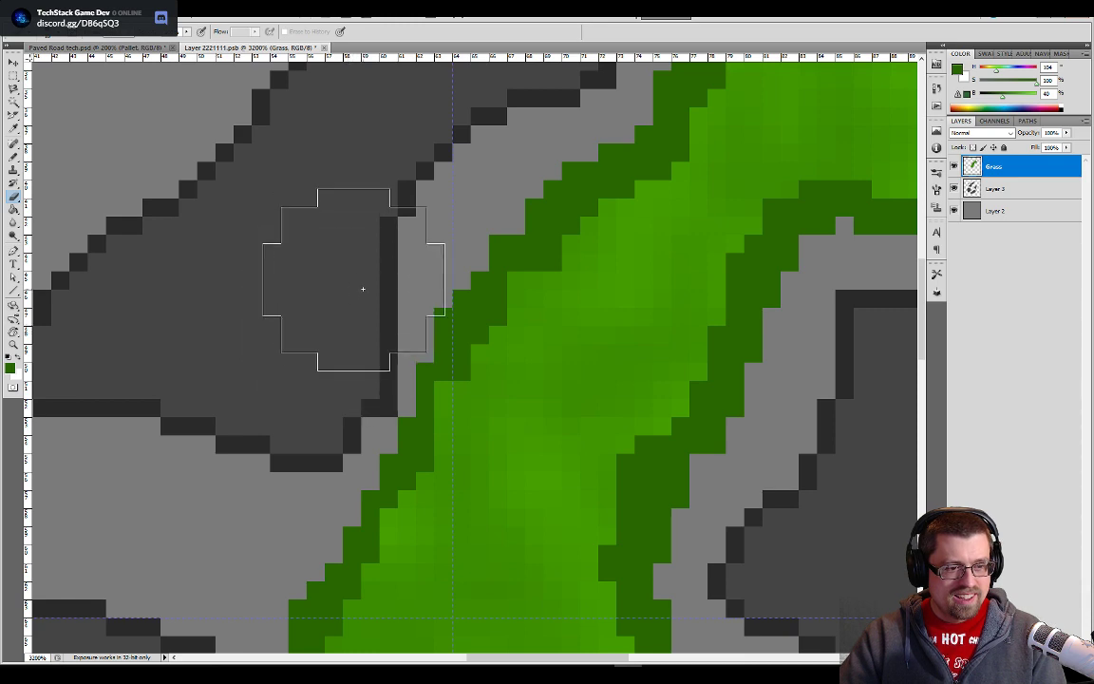
{"action": "left_click_drag", "start_coordinate": [283, 547], "coordinate": [353, 254]}
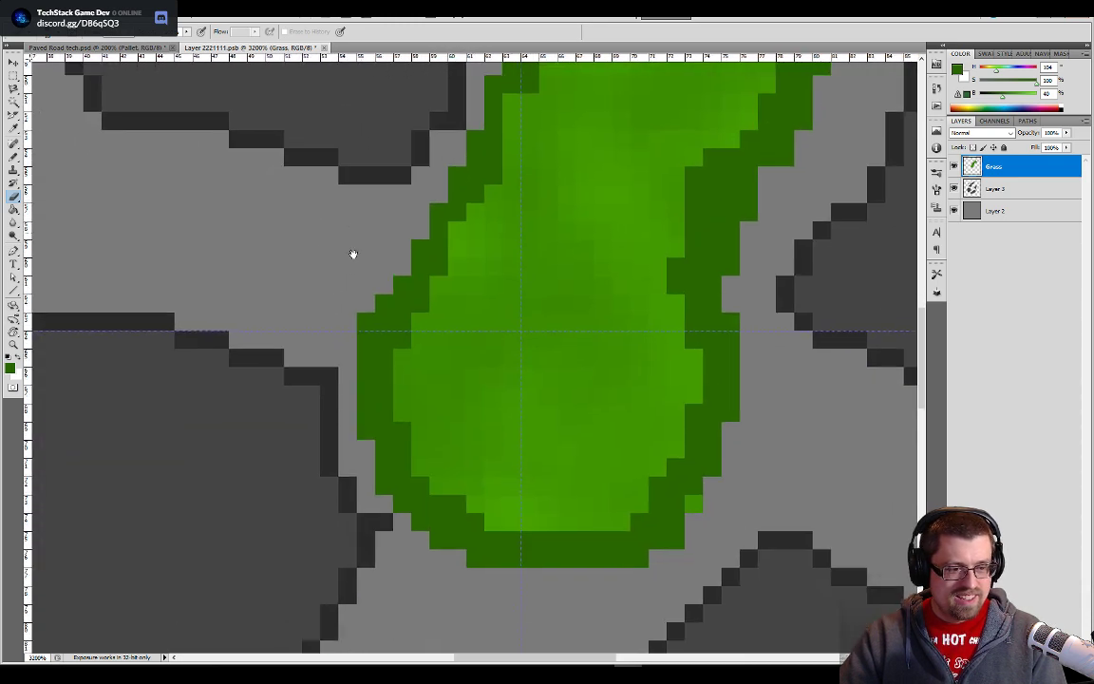
{"action": "left_click_drag", "start_coordinate": [698, 333], "coordinate": [655, 269]}
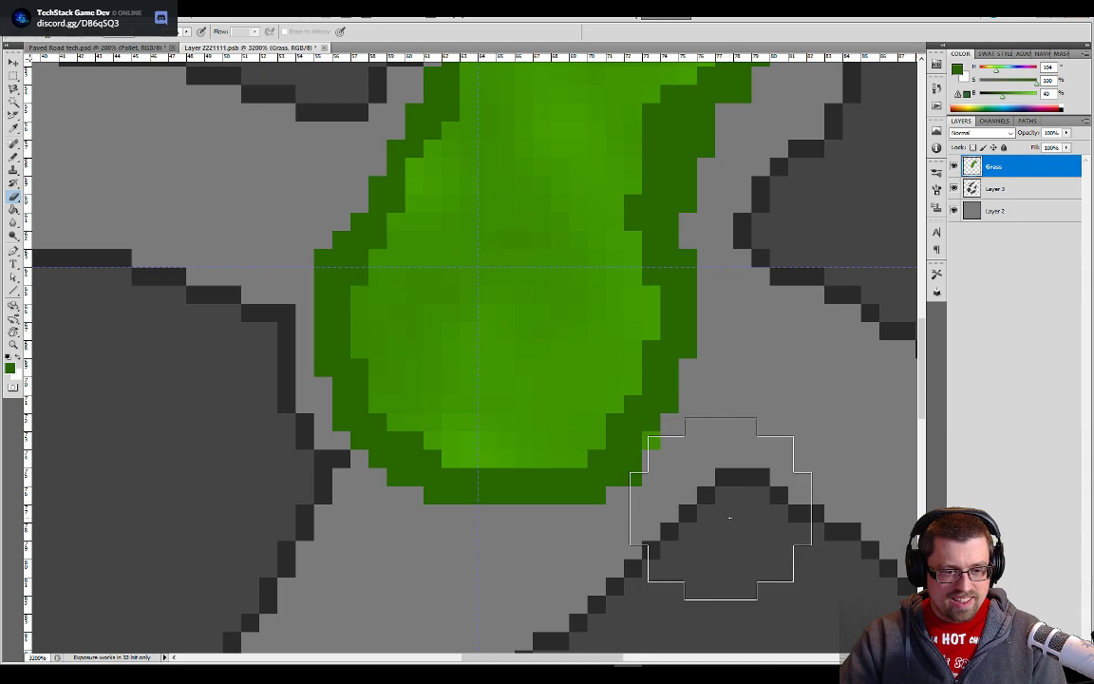
- Thin the dark green edge with the Eraser along the grass shape's lower right side, inner bend and underside
{"action": "left_click_drag", "start_coordinate": [796, 398], "coordinate": [709, 581]}
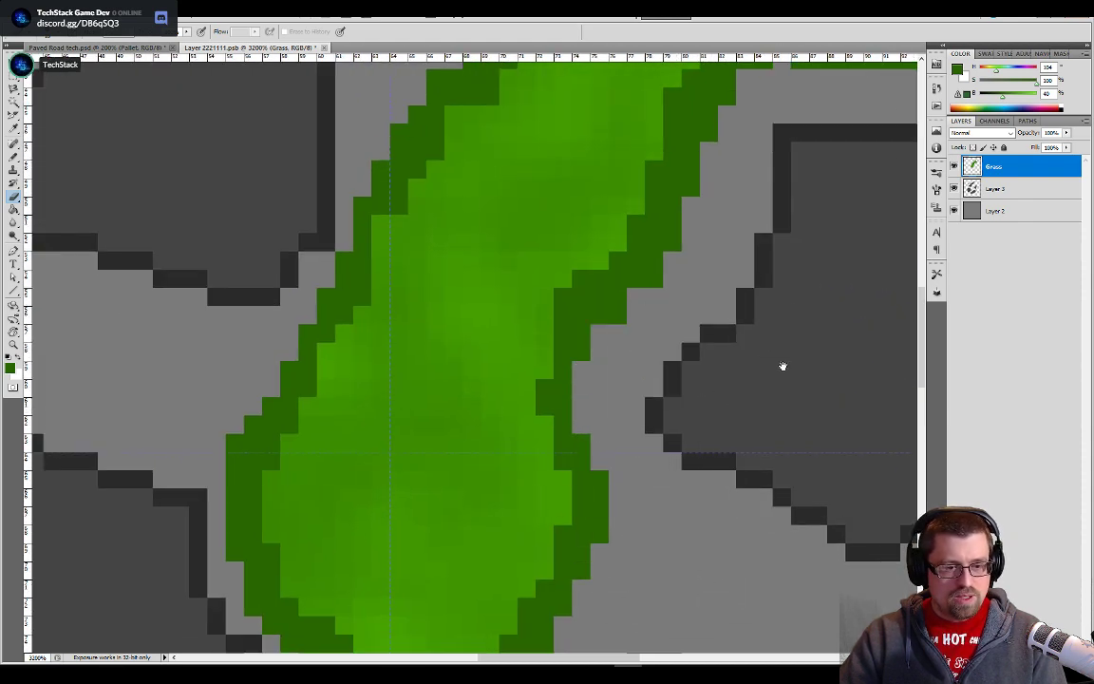
{"action": "left_click_drag", "start_coordinate": [780, 362], "coordinate": [688, 505]}
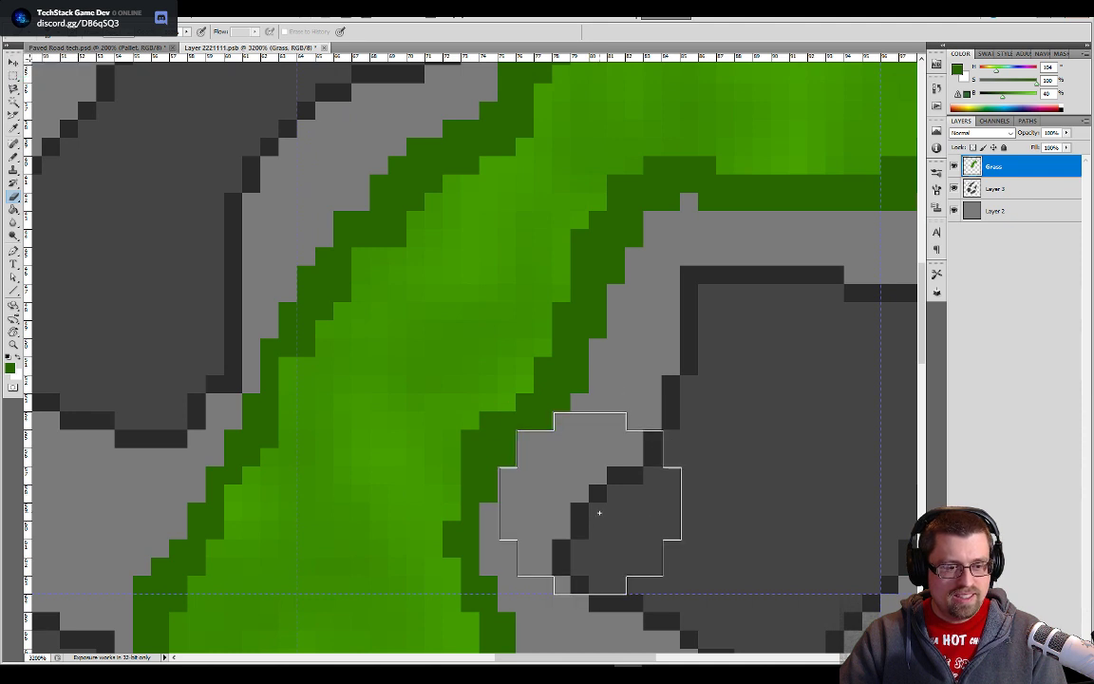
{"action": "left_click_drag", "start_coordinate": [683, 381], "coordinate": [640, 458]}
{"action": "left_click", "coordinate": [626, 454]}
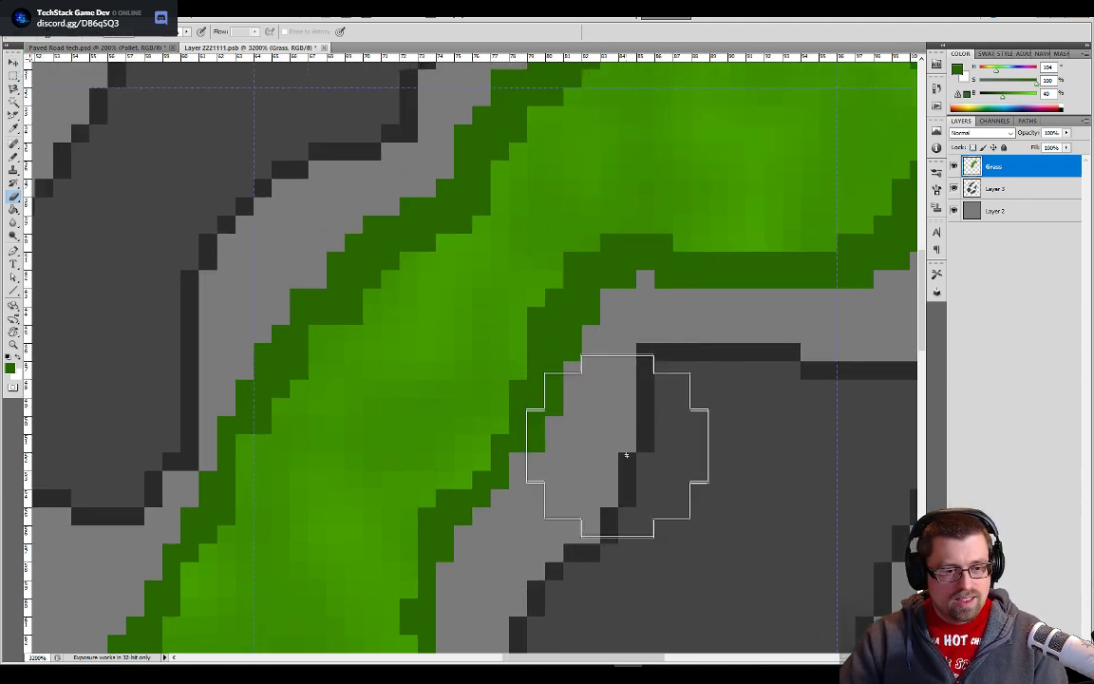
{"action": "left_click", "coordinate": [661, 368]}
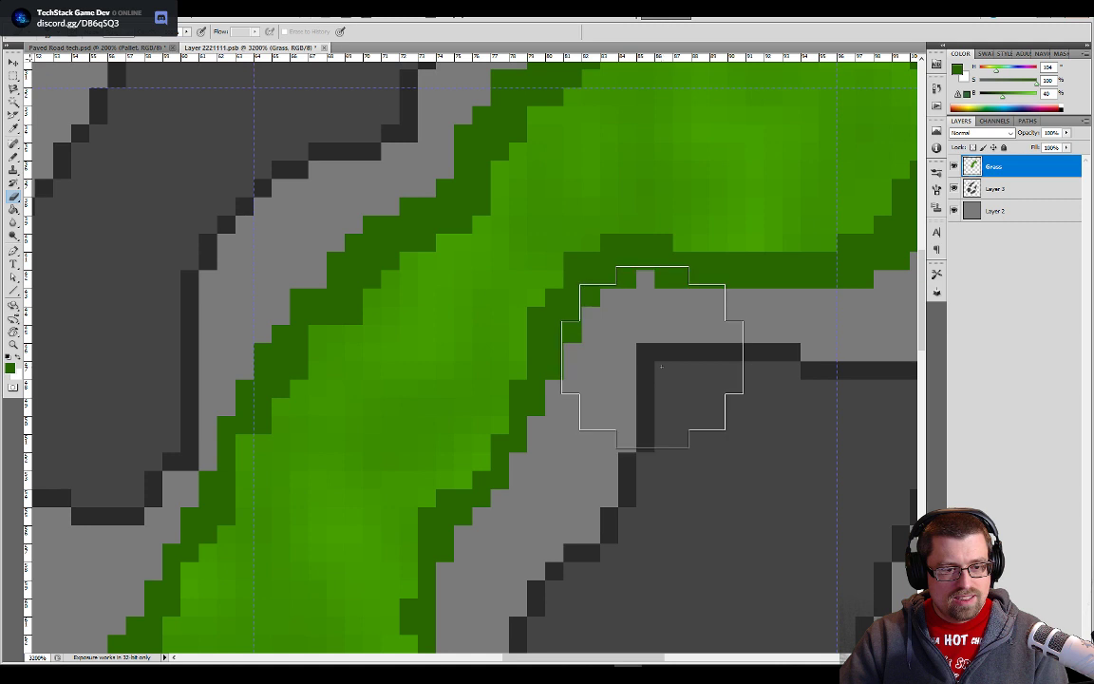
{"action": "mouse_move", "coordinate": [654, 367]}
{"action": "left_mouse_down"}
{"action": "mouse_move", "coordinate": [791, 361]}
{"action": "mouse_move", "coordinate": [851, 376]}
{"action": "mouse_move", "coordinate": [692, 441]}
{"action": "mouse_move", "coordinate": [595, 446]}
{"action": "left_mouse_up"}
{"action": "mouse_move", "coordinate": [716, 374]}
{"action": "left_mouse_down"}
{"action": "mouse_move", "coordinate": [744, 368]}
{"action": "mouse_move", "coordinate": [798, 320]}
{"action": "mouse_move", "coordinate": [835, 240]}
{"action": "left_mouse_up"}
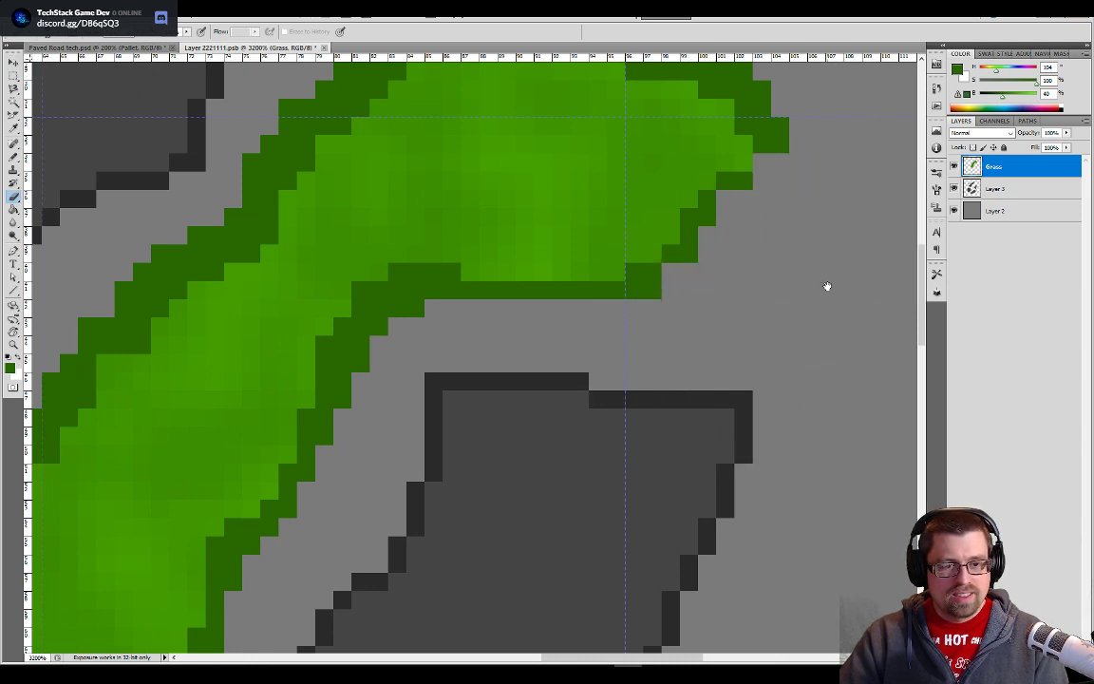
- Erase the excess dark green pixels along the grass shape's right tip and upper right edge
{"action": "left_click_drag", "start_coordinate": [825, 286], "coordinate": [781, 370]}
{"action": "key", "text": "ctrl+z"}
{"action": "mouse_move", "coordinate": [703, 421]}
{"action": "left_mouse_down"}
{"action": "mouse_move", "coordinate": [731, 415]}
{"action": "mouse_move", "coordinate": [792, 361]}
{"action": "mouse_move", "coordinate": [827, 296]}
{"action": "mouse_move", "coordinate": [825, 329]}
{"action": "mouse_move", "coordinate": [798, 350]}
{"action": "mouse_move", "coordinate": [834, 299]}
{"action": "mouse_move", "coordinate": [837, 217]}
{"action": "mouse_move", "coordinate": [813, 155]}
{"action": "left_mouse_up"}
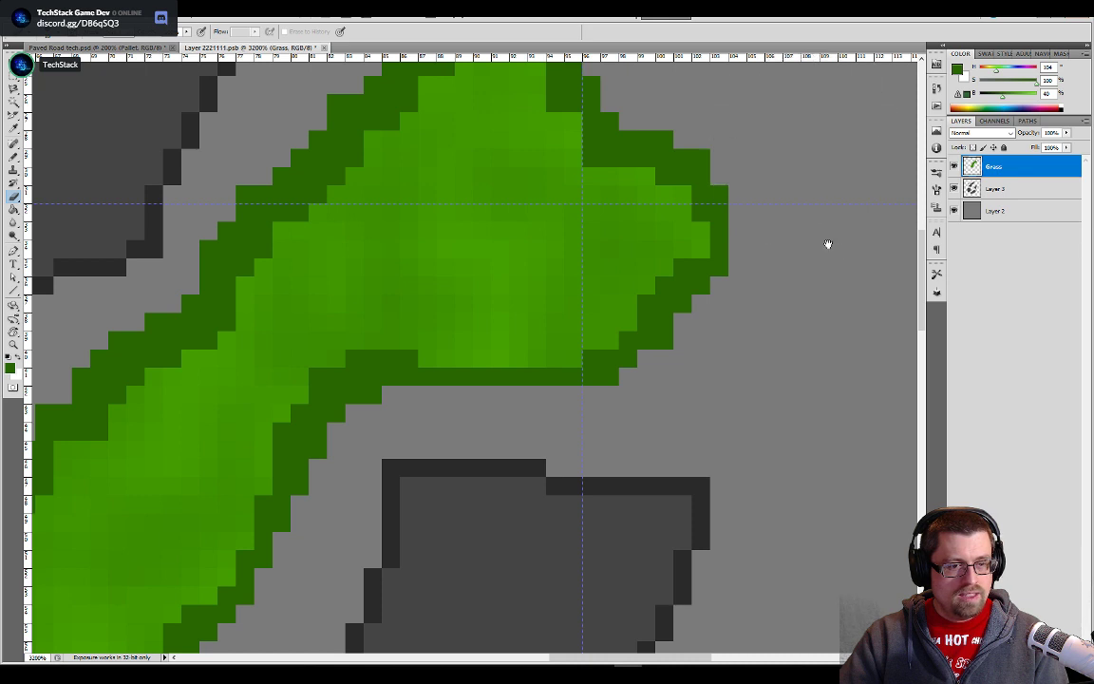
{"action": "left_click_drag", "start_coordinate": [826, 244], "coordinate": [850, 452]}
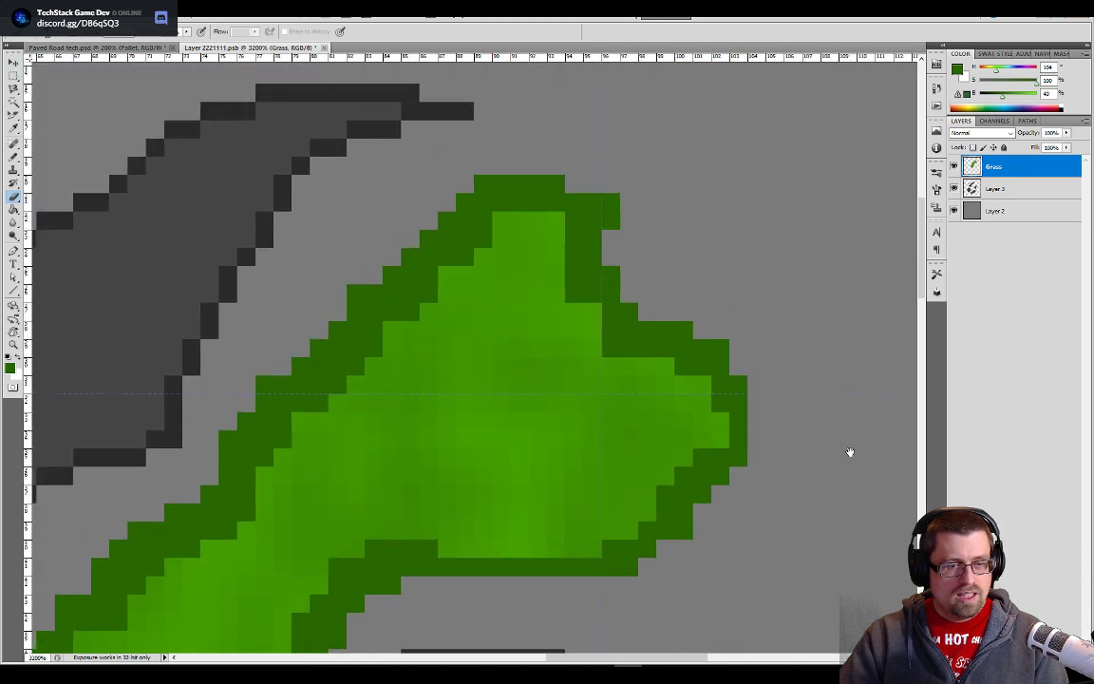
{"action": "left_click", "coordinate": [747, 269]}
{"action": "left_click_drag", "start_coordinate": [705, 257], "coordinate": [689, 171]}
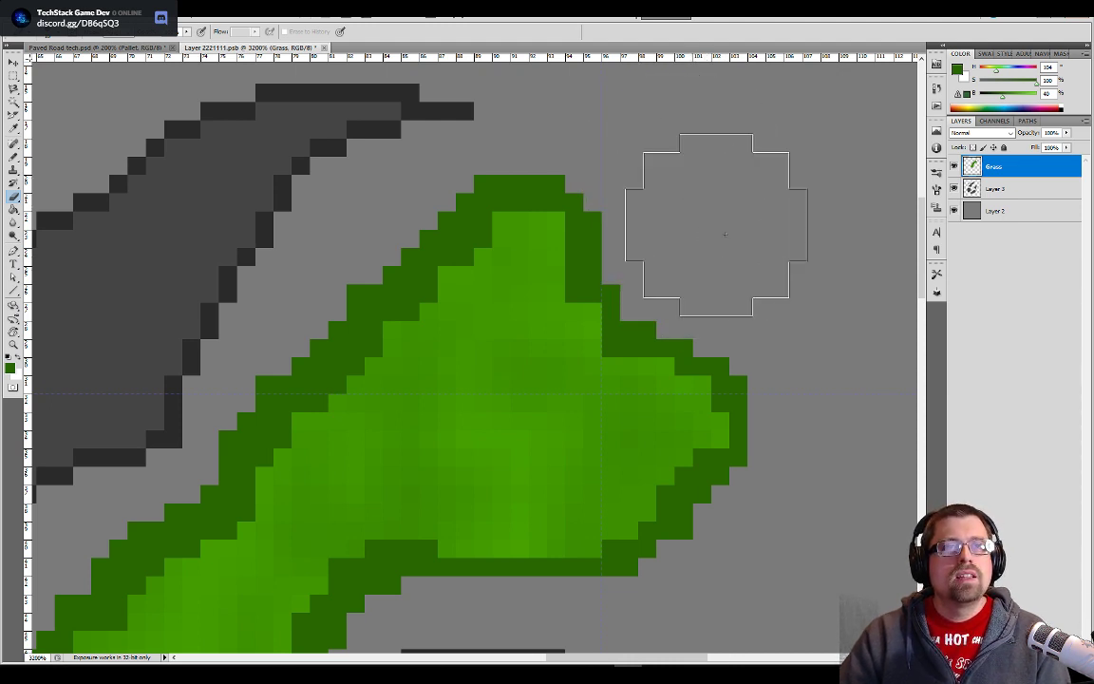
- Thin the dark green edge with the Eraser along the grass shape's upper left side, facing the large stone
{"action": "left_click_drag", "start_coordinate": [572, 295], "coordinate": [658, 312]}
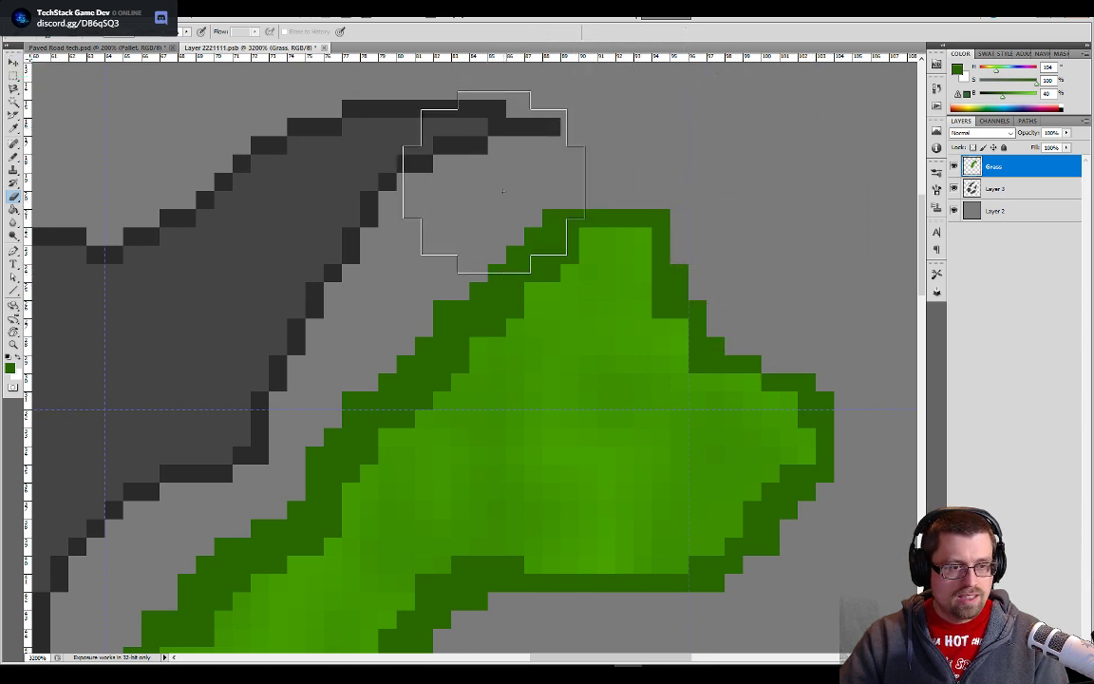
{"action": "left_click_drag", "start_coordinate": [418, 361], "coordinate": [635, 240]}
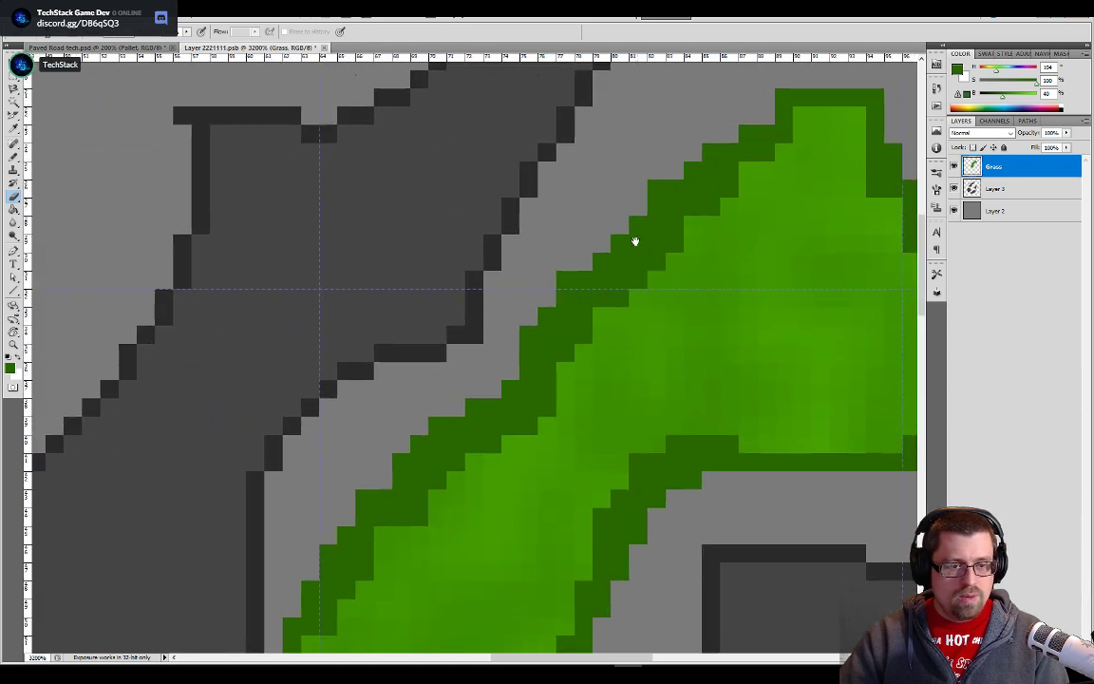
{"action": "left_click", "coordinate": [493, 258], "text": "shift"}
{"action": "left_click_drag", "start_coordinate": [443, 365], "coordinate": [537, 261]}
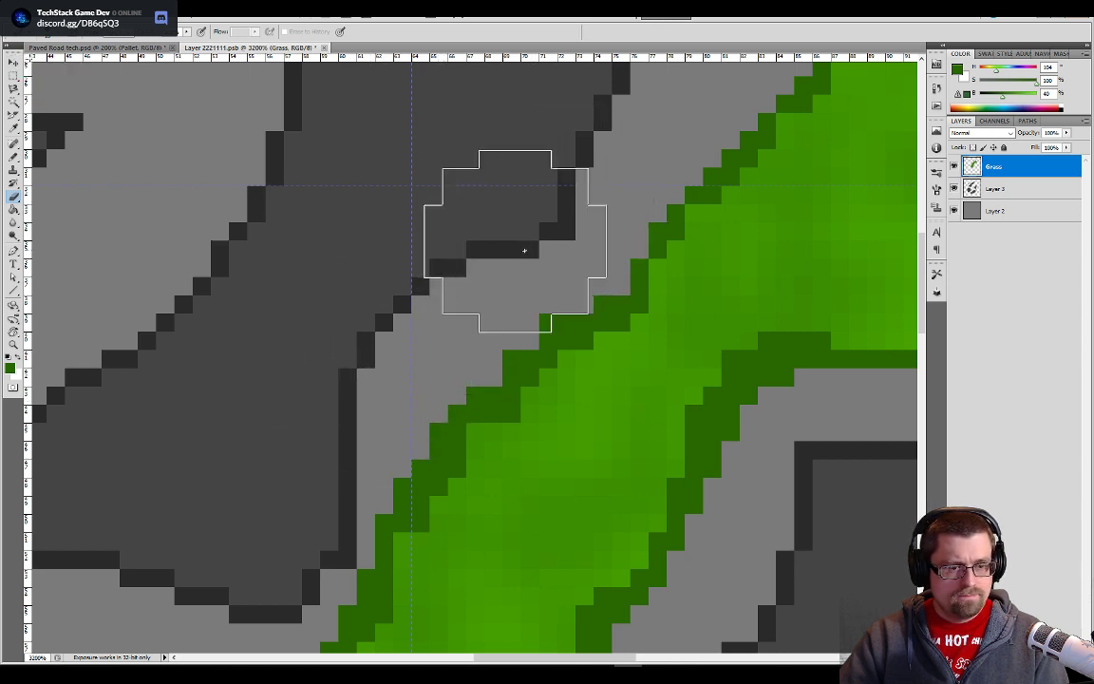
{"action": "key", "text": "ctrl+minus"}
{"action": "key", "text": "ctrl+minus"}
{"action": "key", "text": "ctrl+minus"}
{"action": "key", "text": "ctrl+minus"}
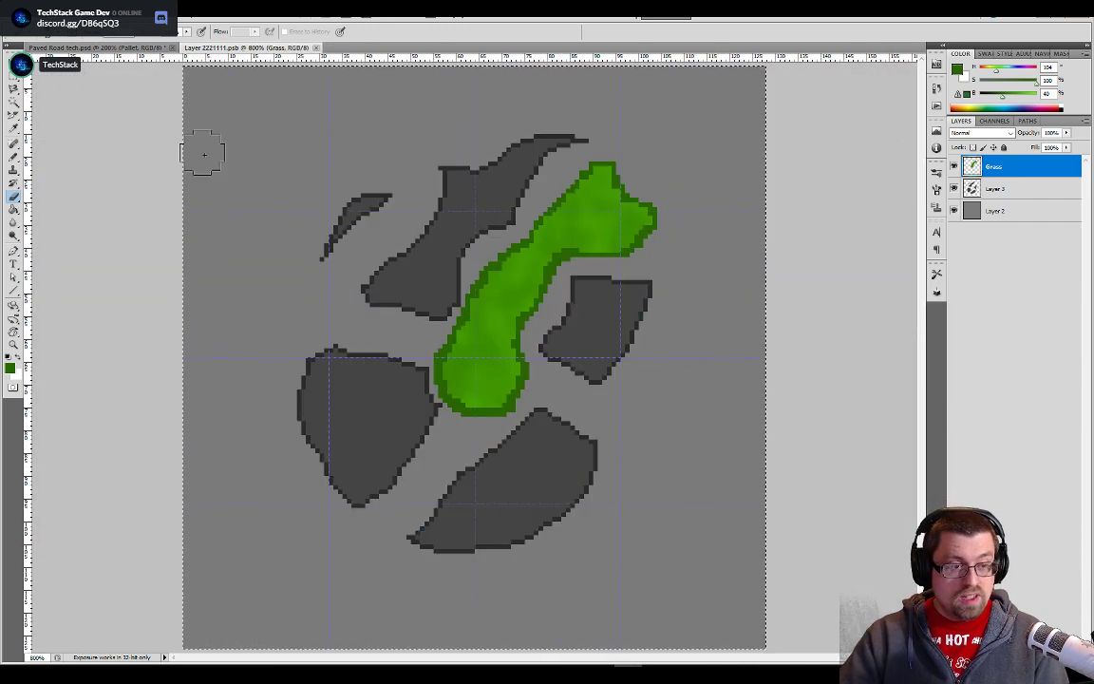
- In Paved Road tech.psd, hide the Pallet layer, show the Grass Bg and BG layers, and save the document
{"action": "left_click", "coordinate": [161, 48]}
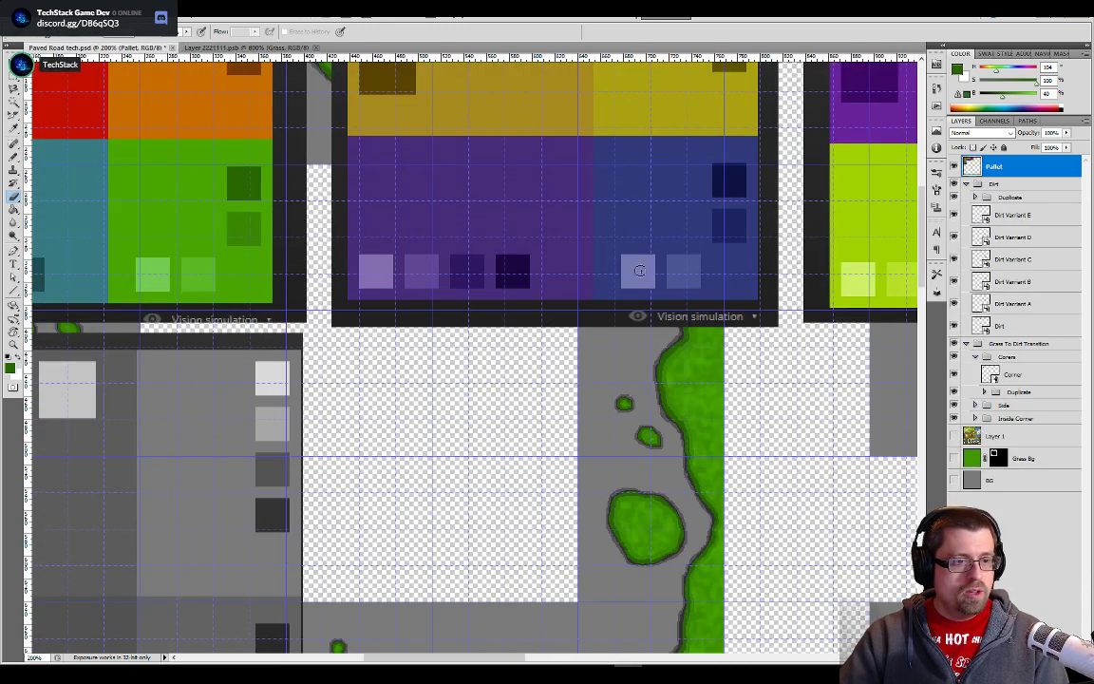
{"action": "left_click", "coordinate": [955, 167]}
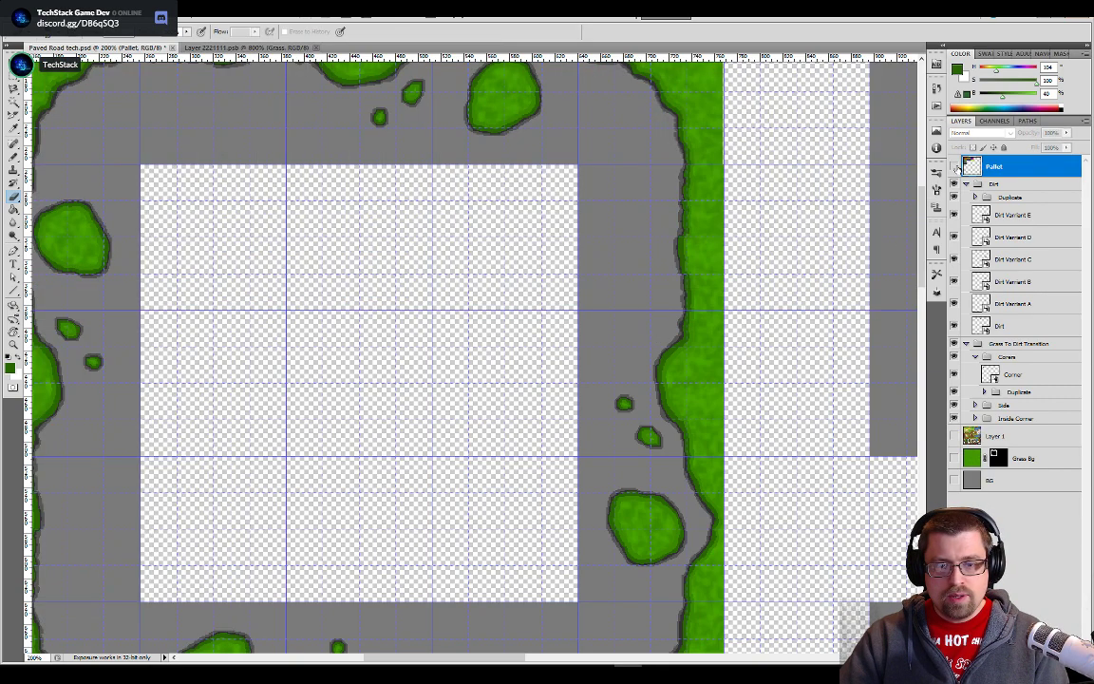
{"action": "key", "text": "ctrl+minus"}
{"action": "key", "text": "ctrl+minus"}
{"action": "key", "text": "ctrl+minus"}
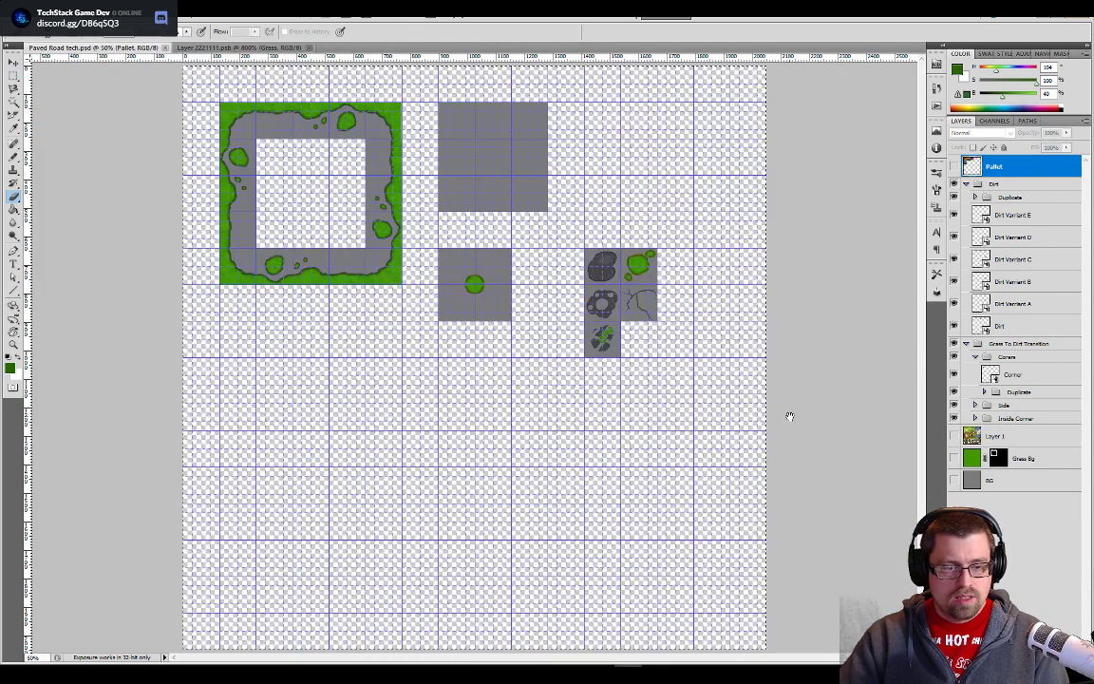
{"action": "left_click", "coordinate": [955, 481]}
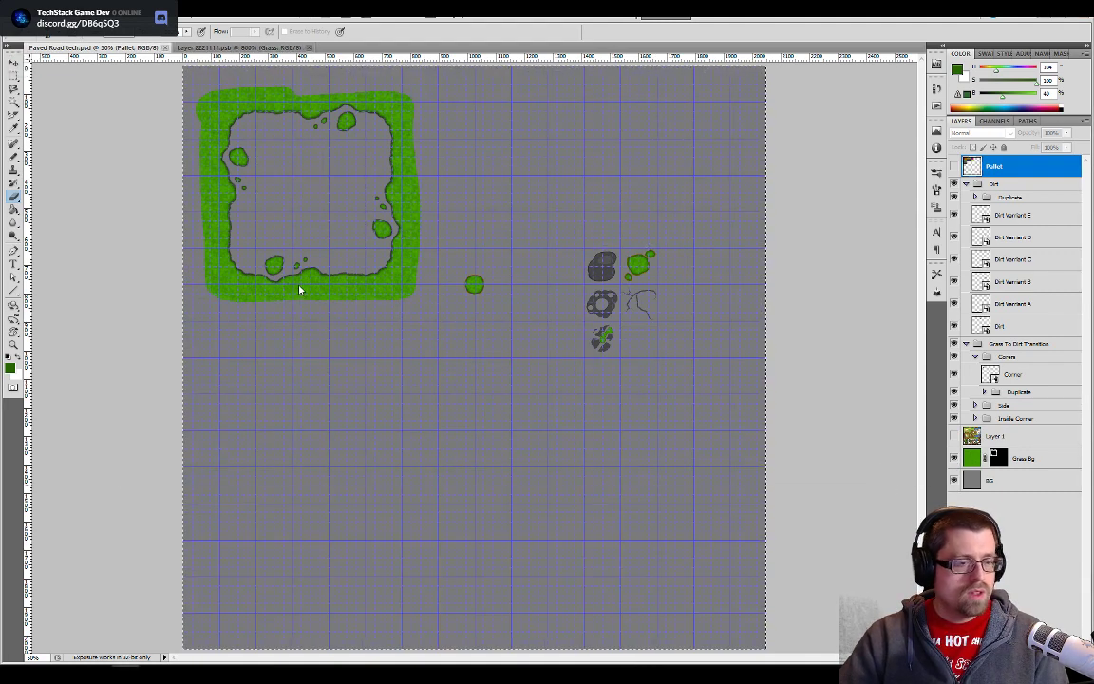
- Switch to Unity and open the Paved Road tech texture from the Tileset Replacement folder in the Sprite Editor
{"action": "key", "text": "alt+Tab"}
{"action": "key", "text": "alt+Tab"}
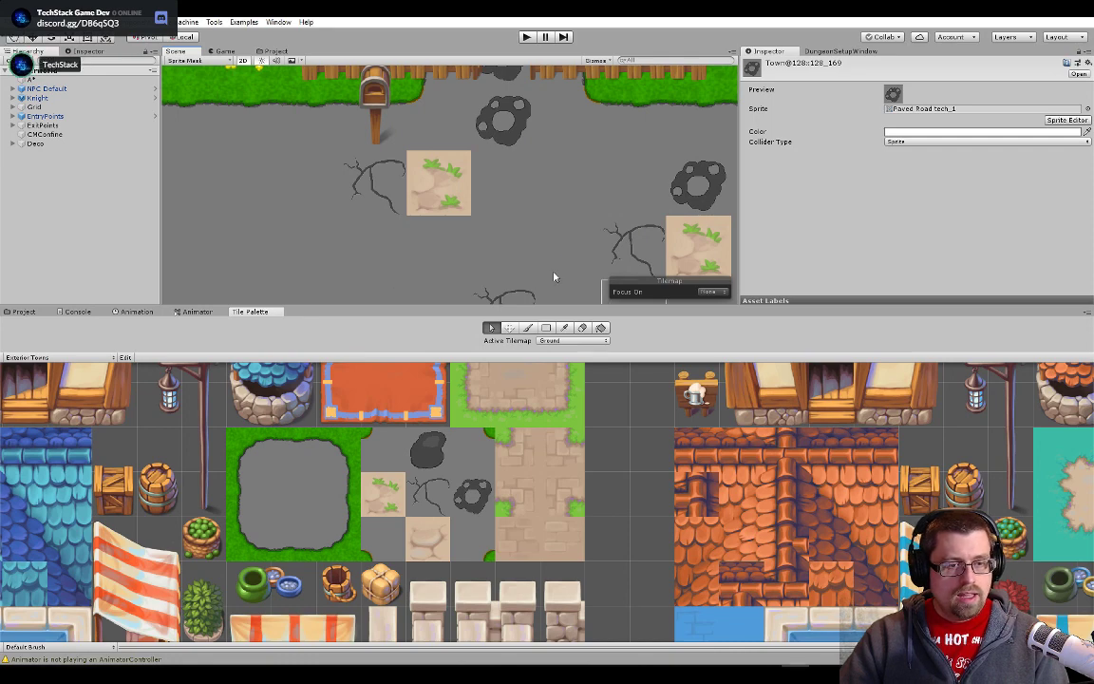
{"action": "left_click", "coordinate": [415, 181]}
{"action": "left_click", "coordinate": [275, 50]}
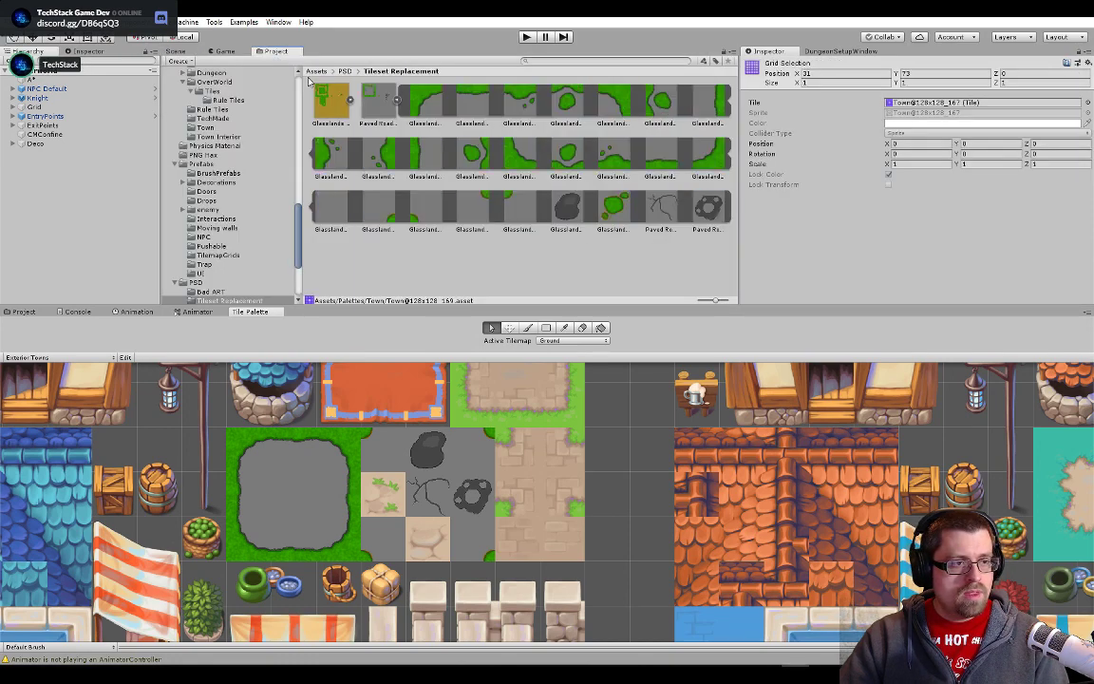
{"action": "left_click", "coordinate": [381, 111]}
{"action": "left_click", "coordinate": [1057, 181]}
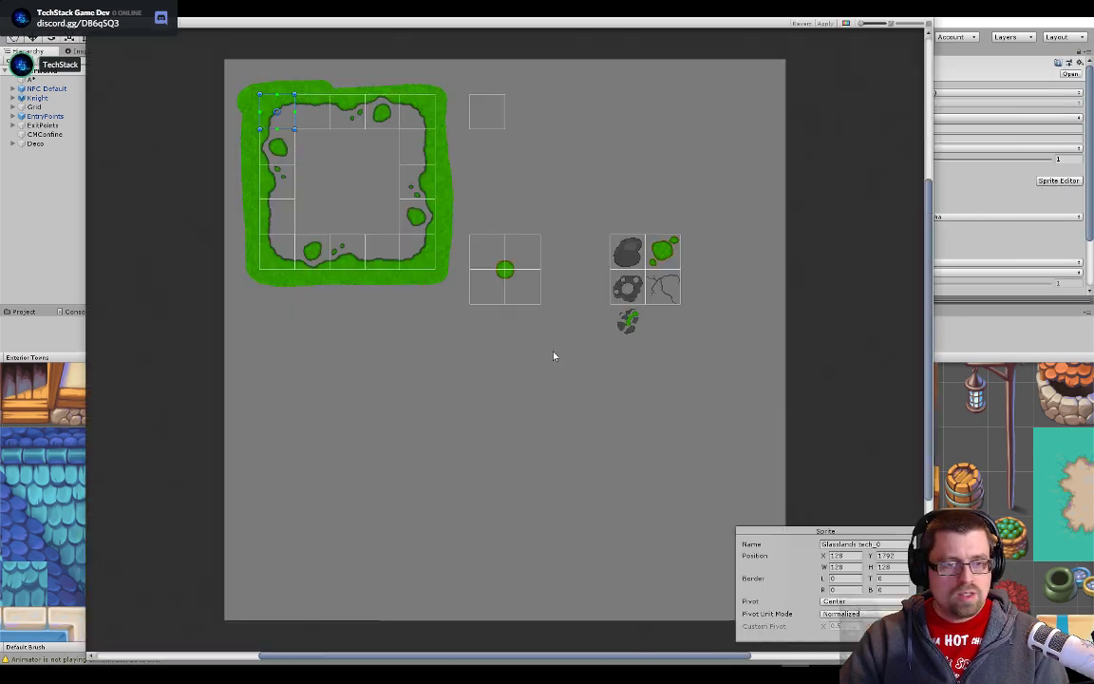
- Create a 128 by 128 sprite slice around the grassy broken stone, aligned directly below the ringed stone's slice
{"action": "scroll", "coordinate": [684, 345], "scroll_direction": "up", "scroll_amount": 1}
{"action": "scroll", "coordinate": [617, 333], "scroll_direction": "up", "scroll_amount": 3}
{"action": "scroll", "coordinate": [589, 294], "scroll_direction": "up", "scroll_amount": 2}
{"action": "left_click_drag", "start_coordinate": [617, 243], "coordinate": [764, 367]}
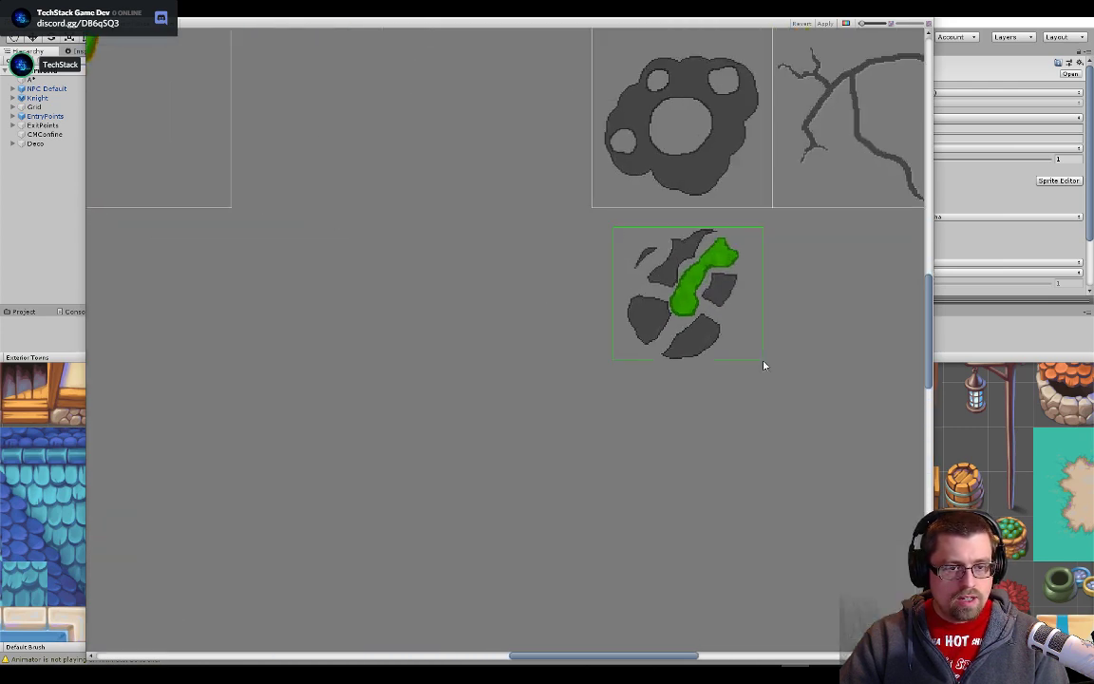
{"action": "scroll", "coordinate": [716, 356], "scroll_direction": "up", "scroll_amount": 2}
{"action": "left_click_drag", "start_coordinate": [705, 282], "coordinate": [665, 247]}
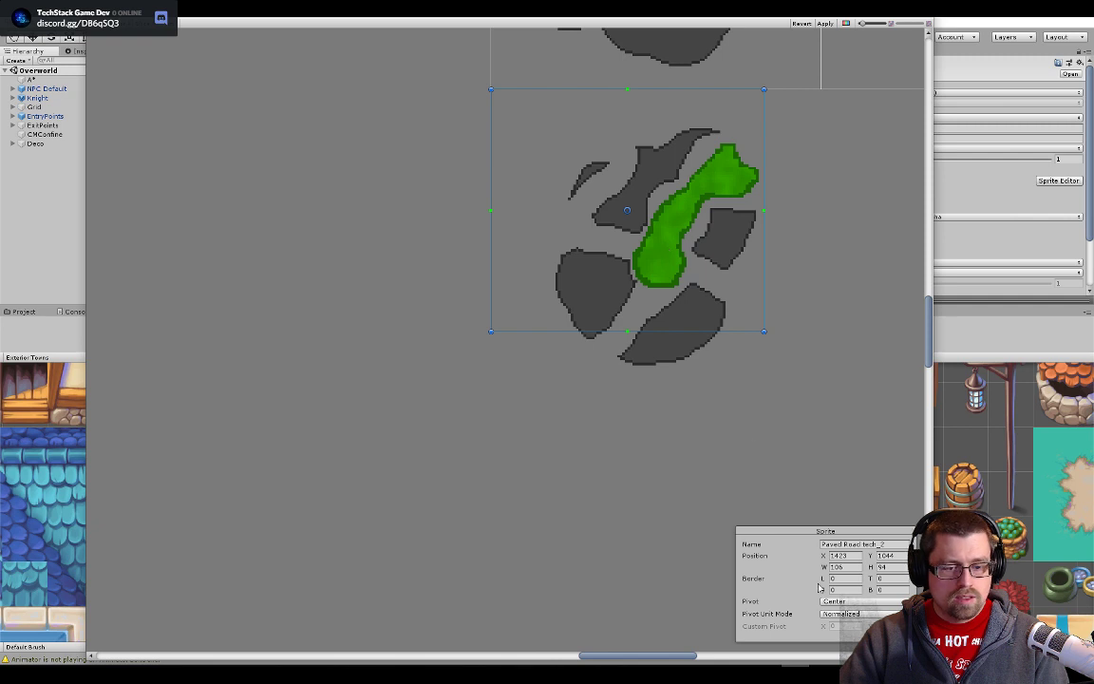
{"action": "type", "text": "128"}
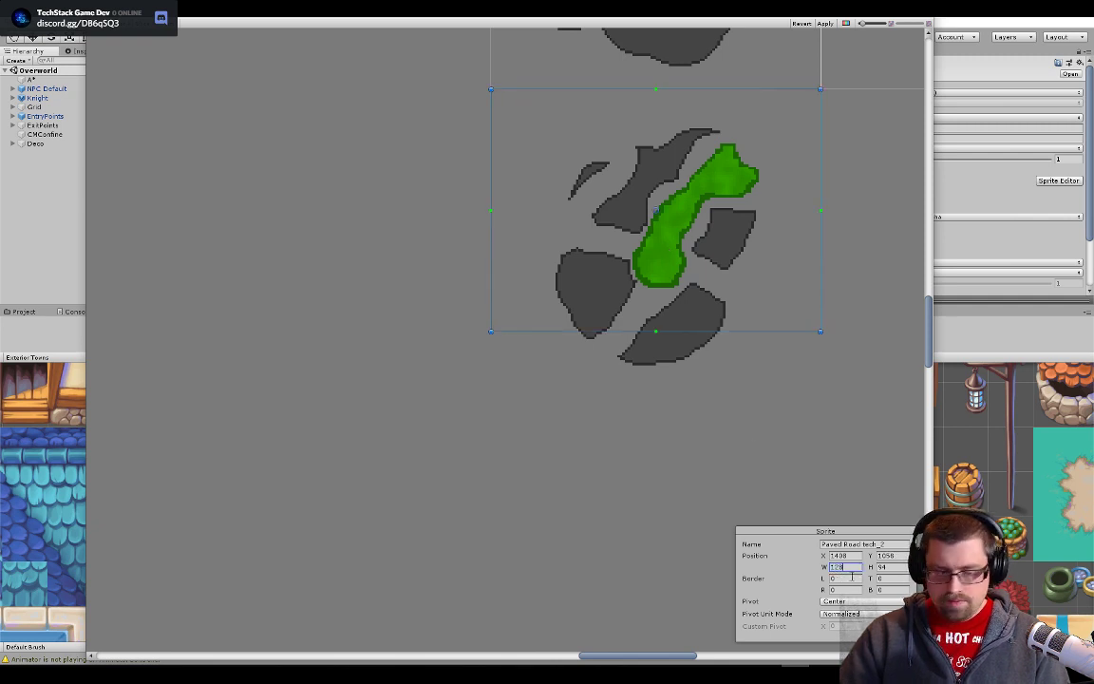
{"action": "type", "text": "128"}
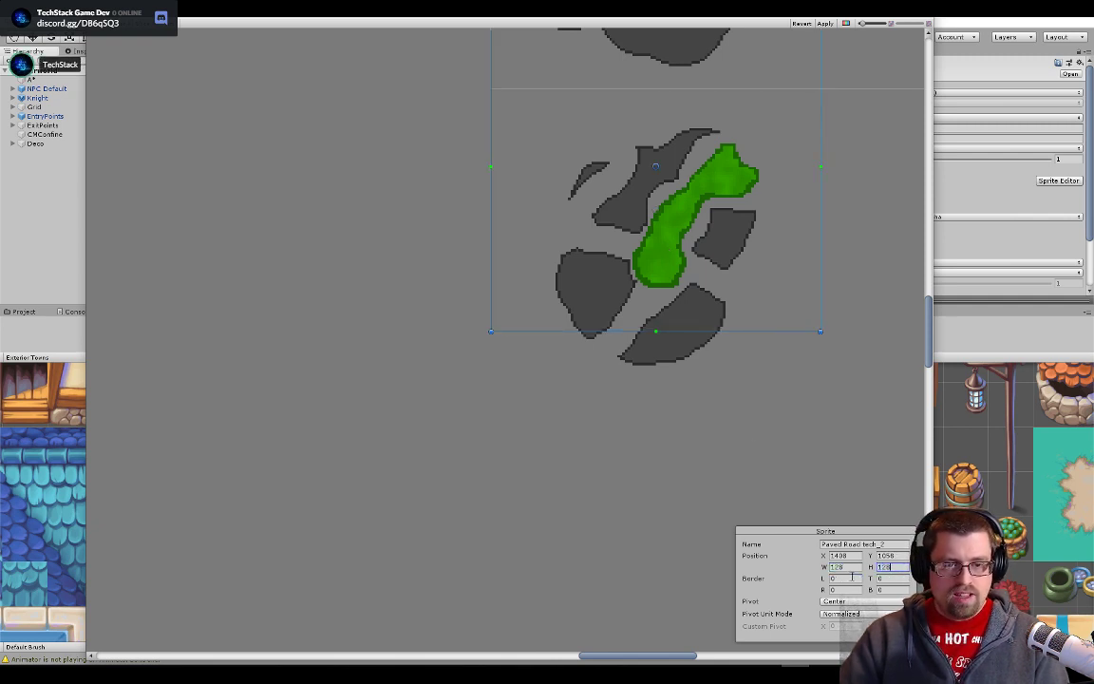
{"action": "left_click_drag", "start_coordinate": [763, 229], "coordinate": [763, 313]}
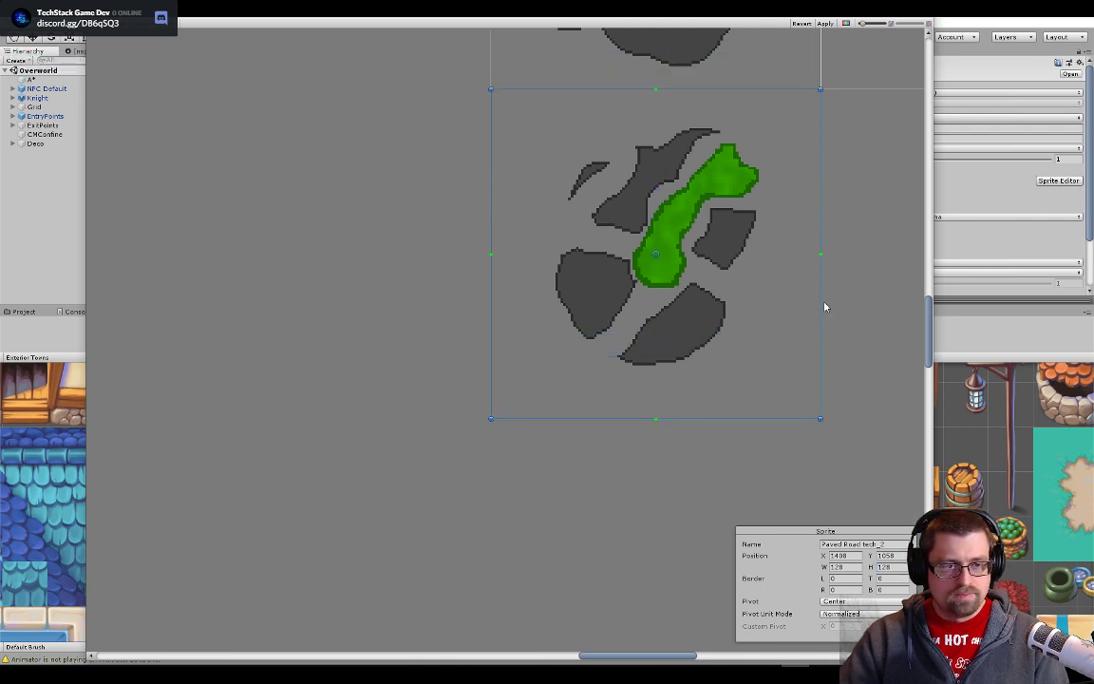
- Check the new slice's borders against the neighbouring tile, apply the slicing and close the Sprite Editor
{"action": "scroll", "coordinate": [826, 413], "scroll_direction": "up", "scroll_amount": 1}
{"action": "scroll", "coordinate": [802, 388], "scroll_direction": "up", "scroll_amount": 6}
{"action": "left_click_drag", "start_coordinate": [532, 288], "coordinate": [403, 518]}
{"action": "scroll", "coordinate": [692, 335], "scroll_direction": "down", "scroll_amount": 1}
{"action": "scroll", "coordinate": [402, 517], "scroll_direction": "up", "scroll_amount": 1}
{"action": "left_click", "coordinate": [866, 270]}
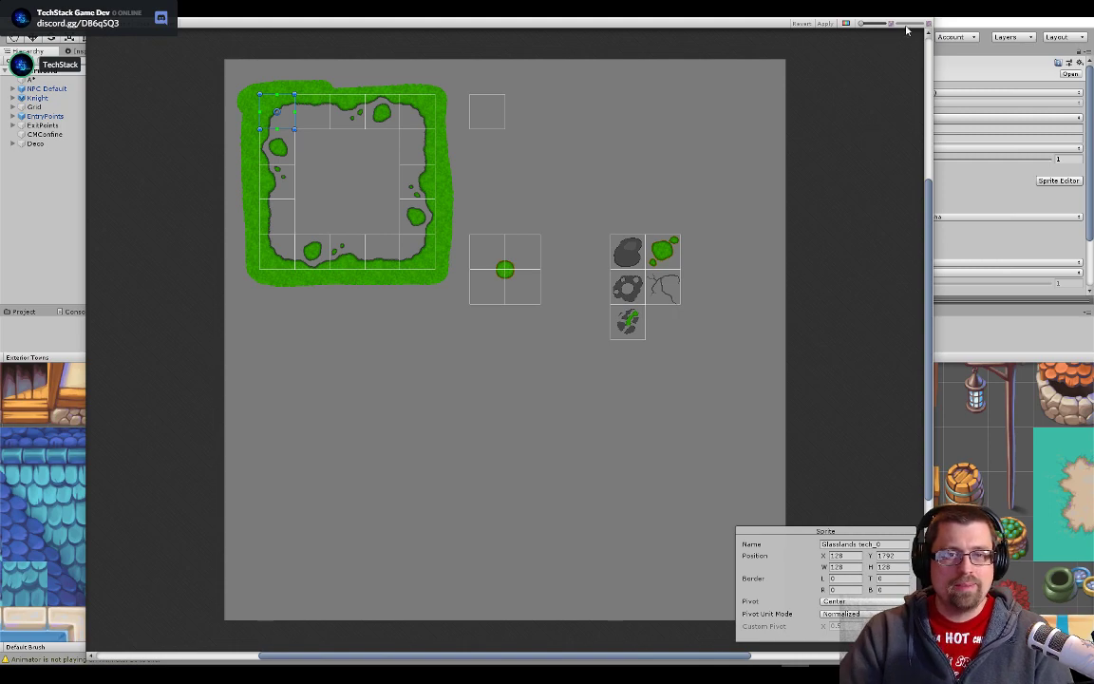
{"action": "left_click", "coordinate": [927, 18]}
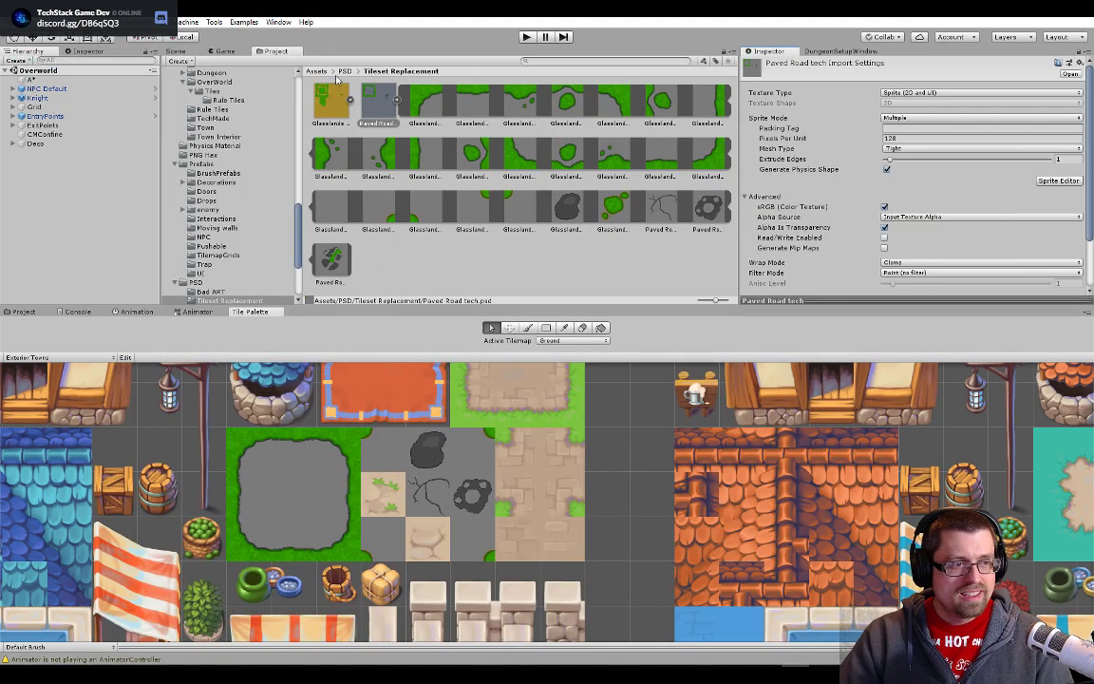
- Replace the sprite of the Town@128x128_167 tile with Paved Road tech_2
{"action": "left_click", "coordinate": [176, 52]}
{"action": "left_click", "coordinate": [433, 397]}
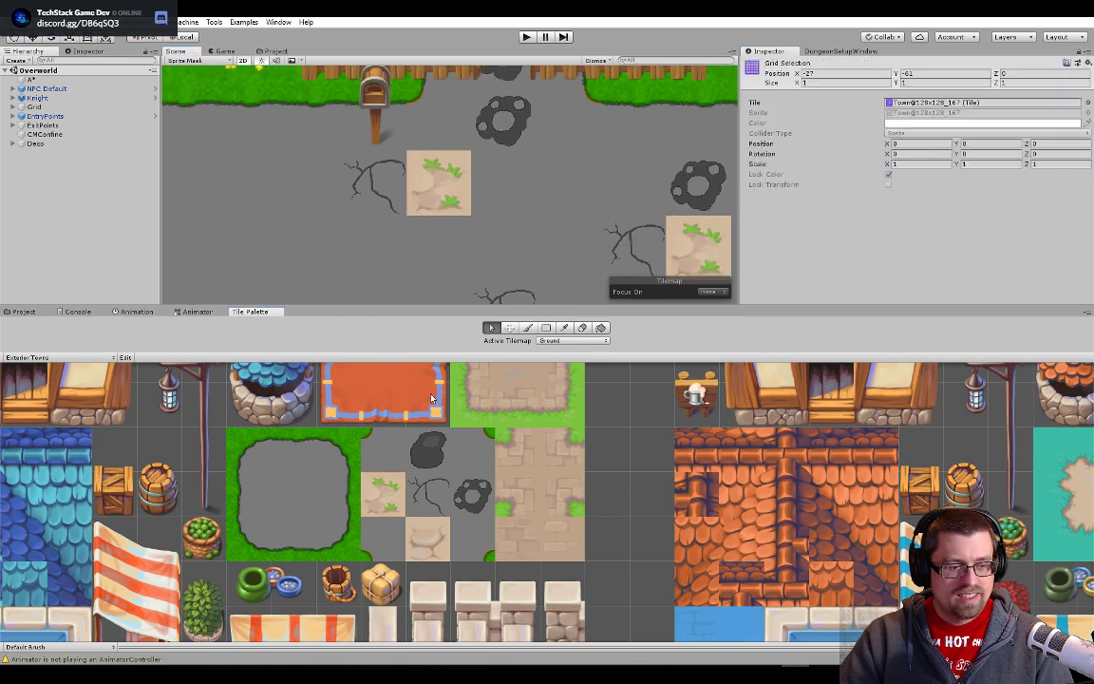
{"action": "double_click", "coordinate": [924, 102]}
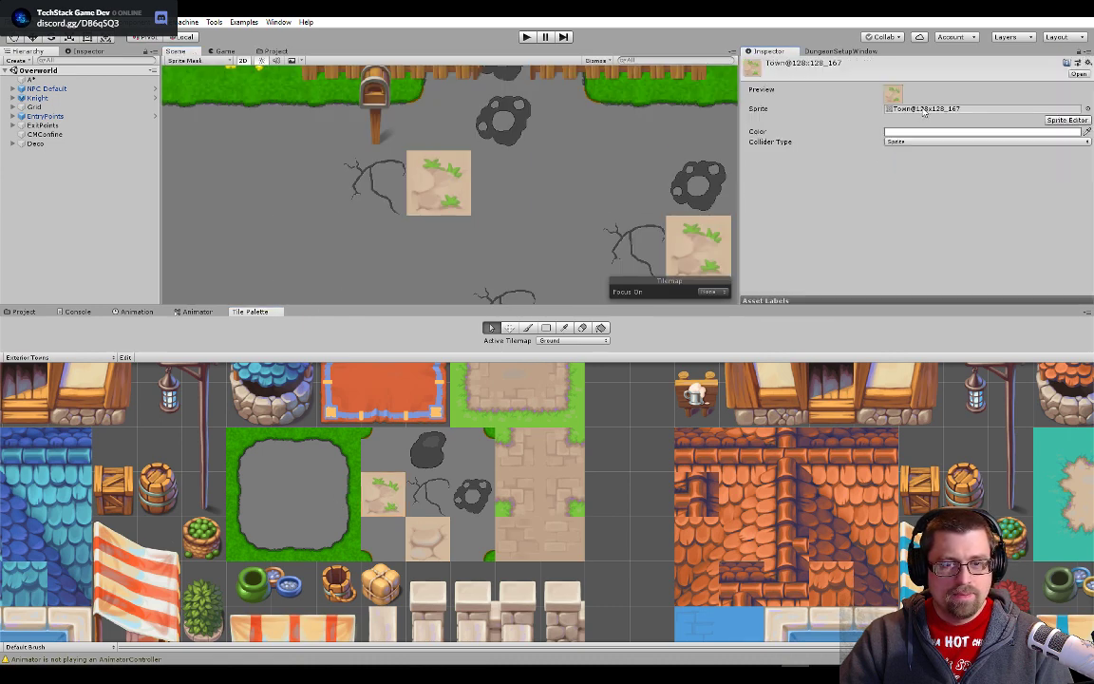
{"action": "left_click", "coordinate": [278, 53]}
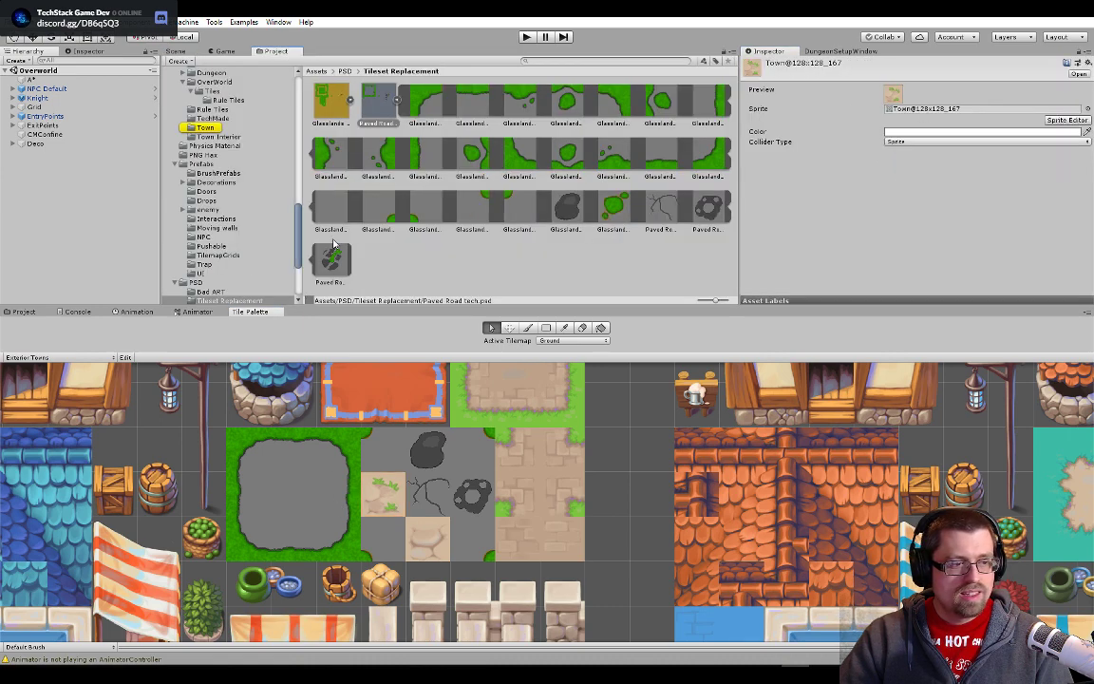
{"action": "left_click", "coordinate": [962, 110]}
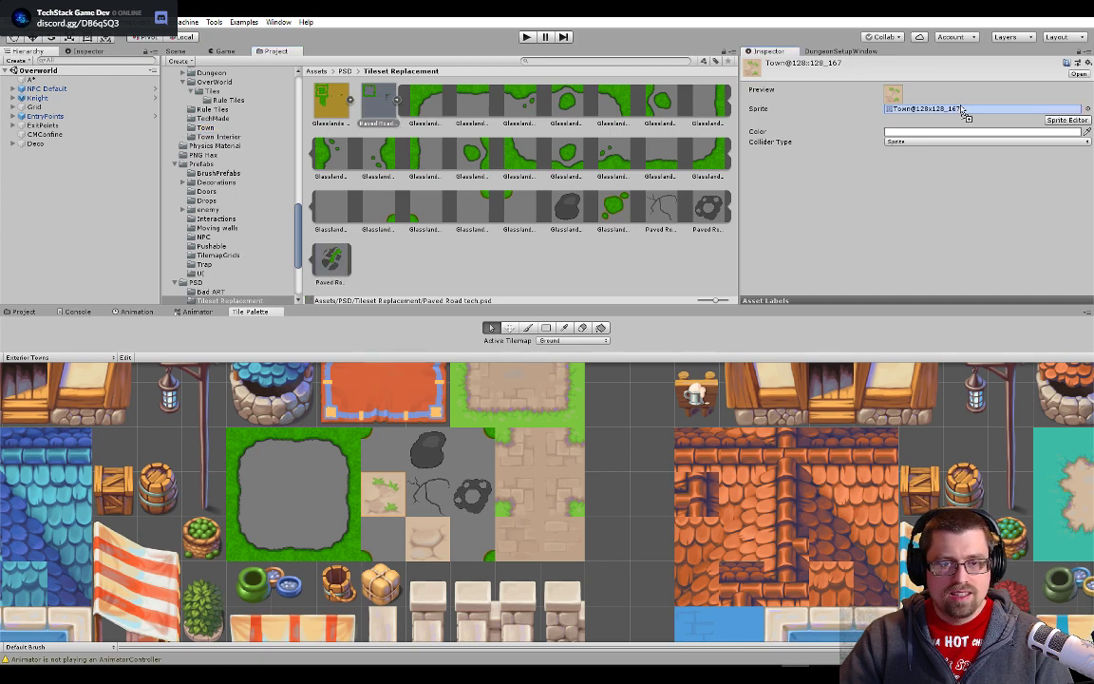
{"action": "left_click_drag", "start_coordinate": [962, 112], "coordinate": [961, 111]}
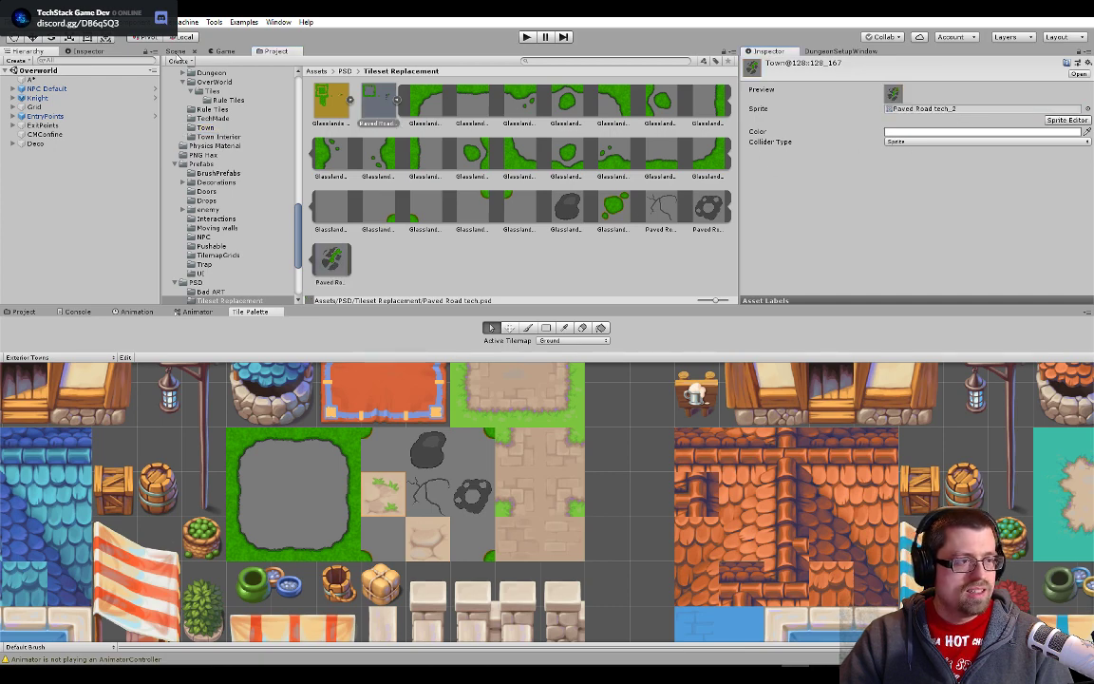
- Examine how the grassy broken-stone tiles look along the town road, around the knight and beside the other stone variants
{"action": "left_click", "coordinate": [176, 53]}
{"action": "scroll", "coordinate": [457, 177], "scroll_direction": "down", "scroll_amount": 10}
{"action": "left_click_drag", "start_coordinate": [618, 231], "coordinate": [320, 193]}
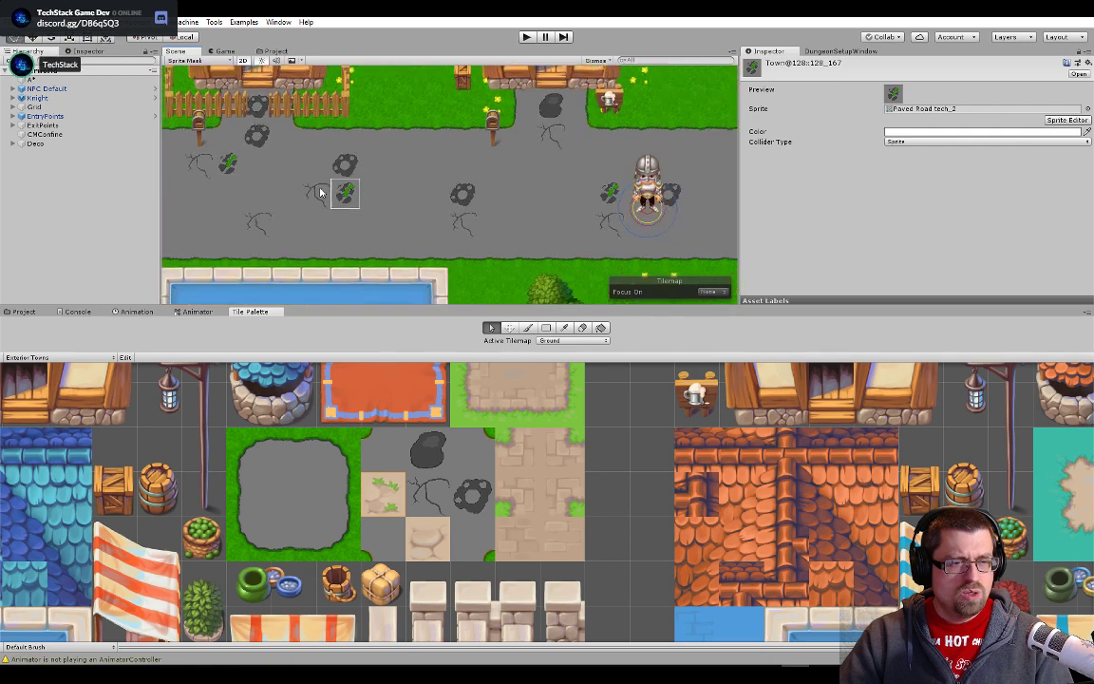
{"action": "scroll", "coordinate": [403, 225], "scroll_direction": "up", "scroll_amount": 10}
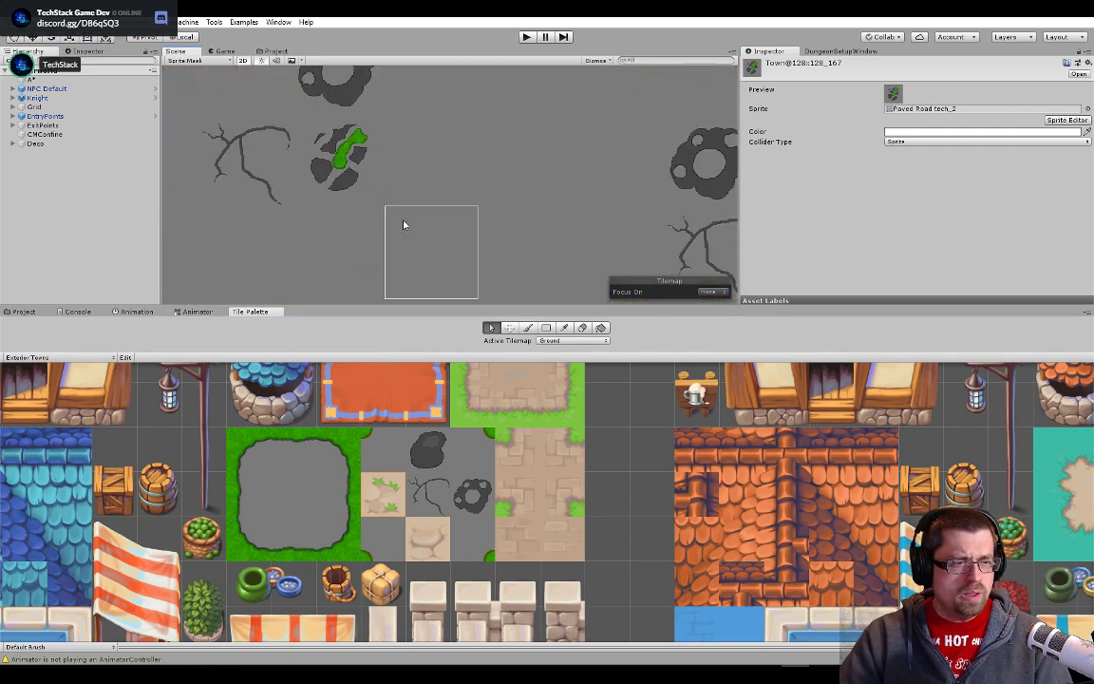
{"action": "scroll", "coordinate": [516, 237], "scroll_direction": "up", "scroll_amount": 5}
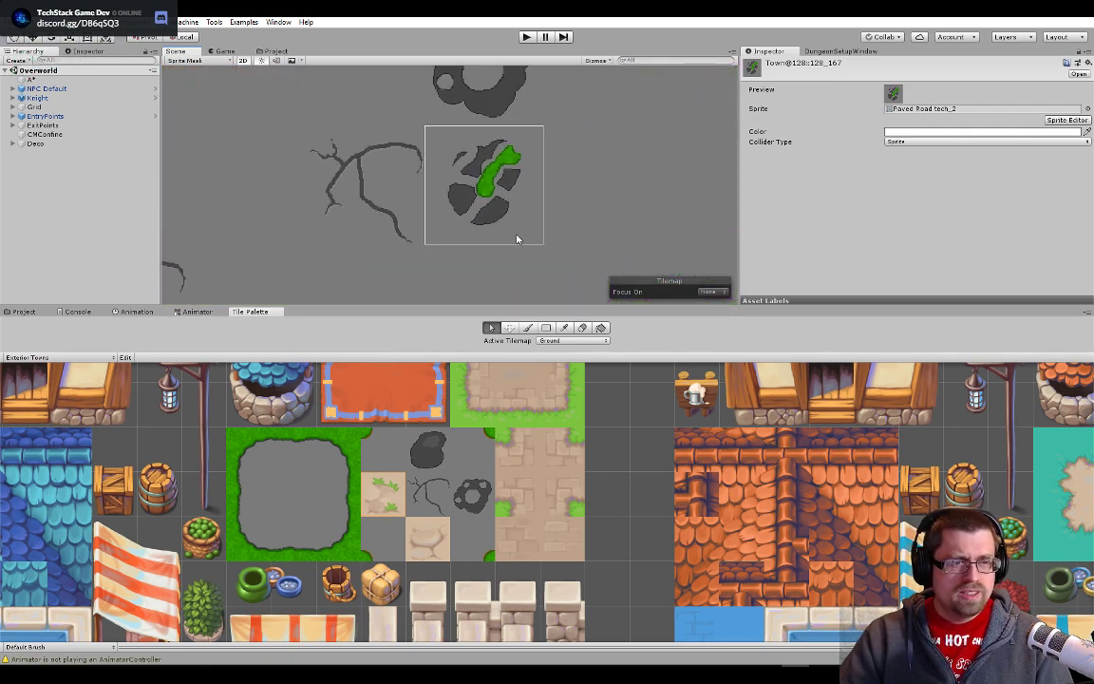
{"action": "scroll", "coordinate": [516, 237], "scroll_direction": "down", "scroll_amount": 10}
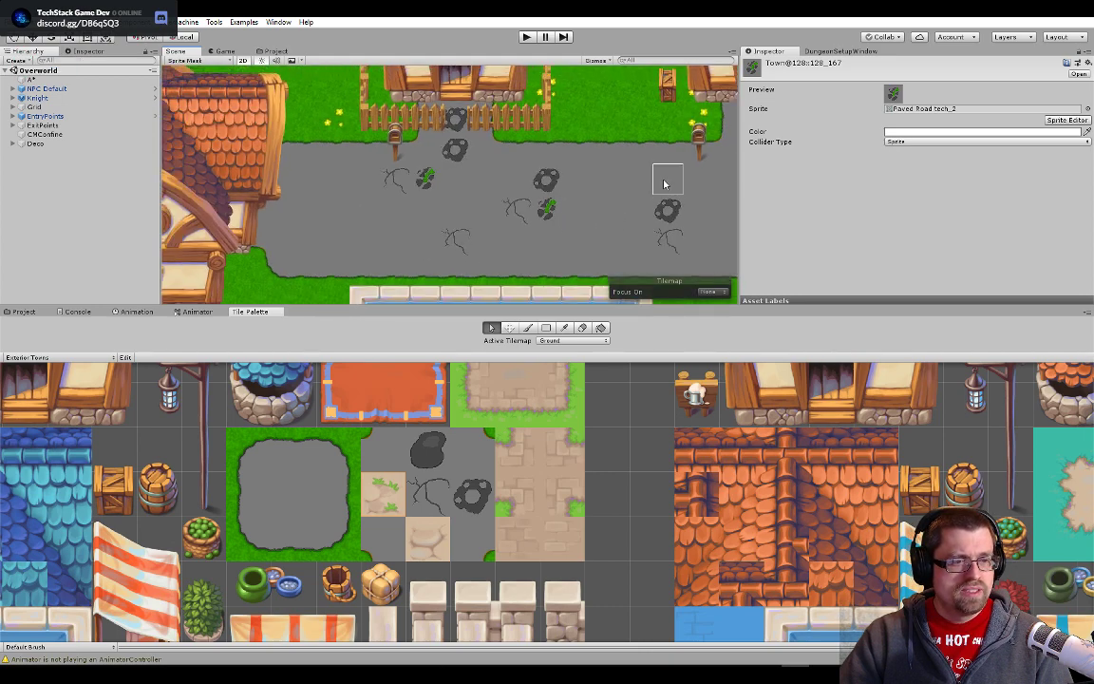
{"action": "left_click_drag", "start_coordinate": [664, 185], "coordinate": [336, 214]}
{"action": "scroll", "coordinate": [466, 207], "scroll_direction": "up", "scroll_amount": 1}
{"action": "left_click_drag", "start_coordinate": [466, 207], "coordinate": [349, 158]}
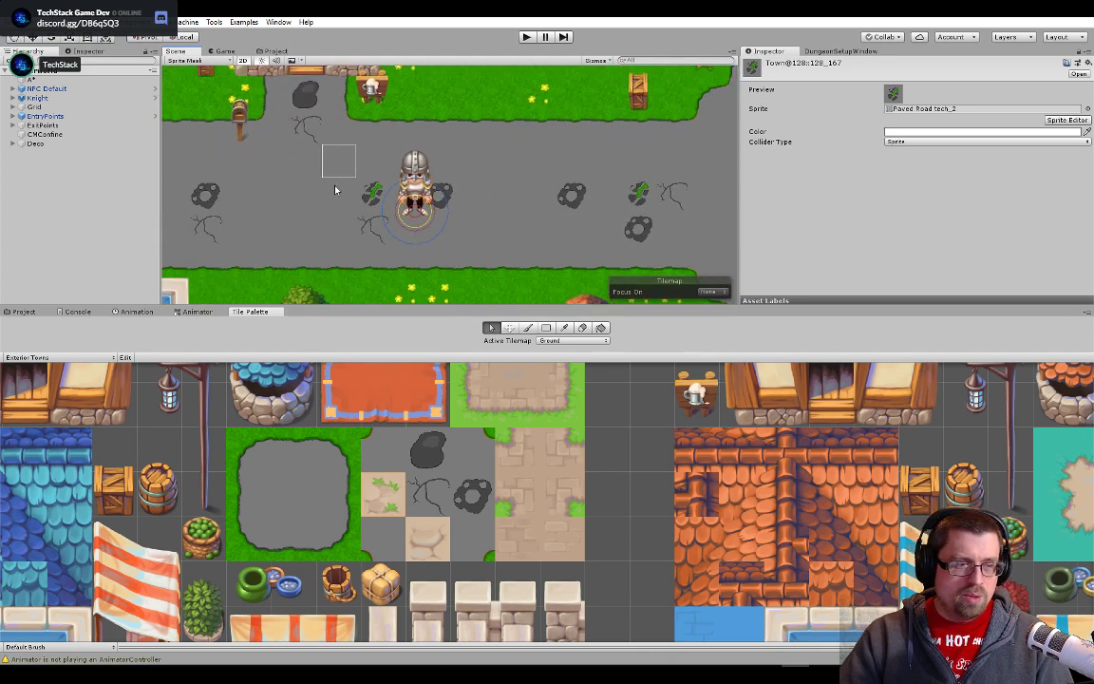
{"action": "scroll", "coordinate": [315, 200], "scroll_direction": "up", "scroll_amount": 2}
{"action": "scroll", "coordinate": [285, 201], "scroll_direction": "up", "scroll_amount": 2}
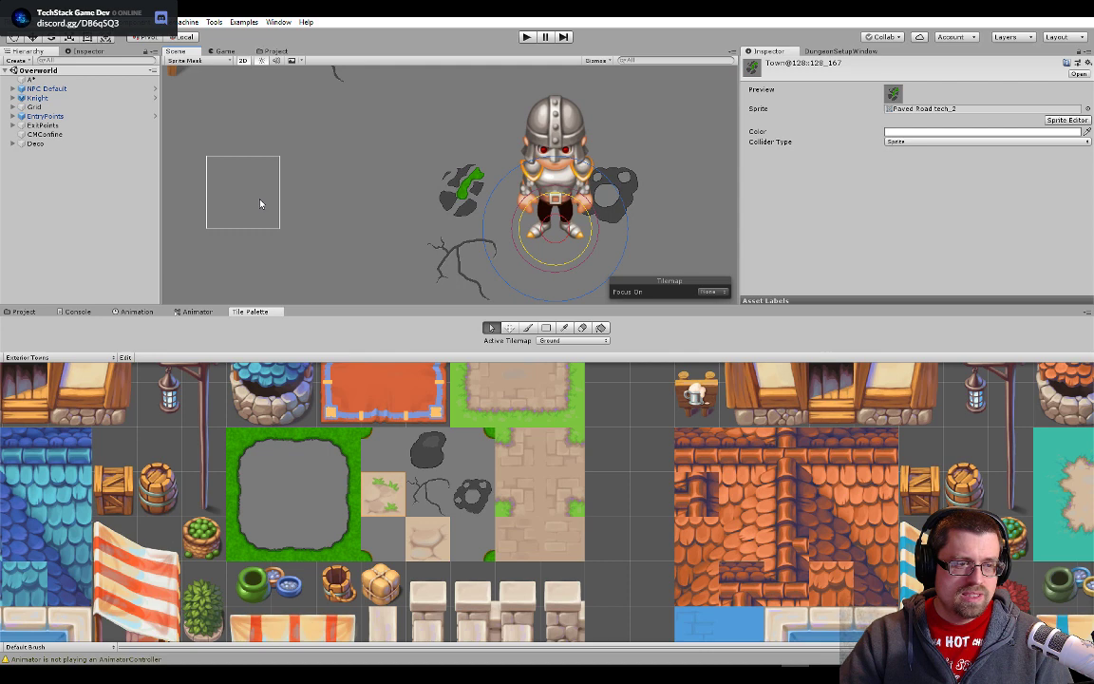
{"action": "scroll", "coordinate": [261, 203], "scroll_direction": "down", "scroll_amount": 2}
{"action": "left_click_drag", "start_coordinate": [480, 199], "coordinate": [237, 218]}
{"action": "left_click_drag", "start_coordinate": [552, 223], "coordinate": [415, 219]}
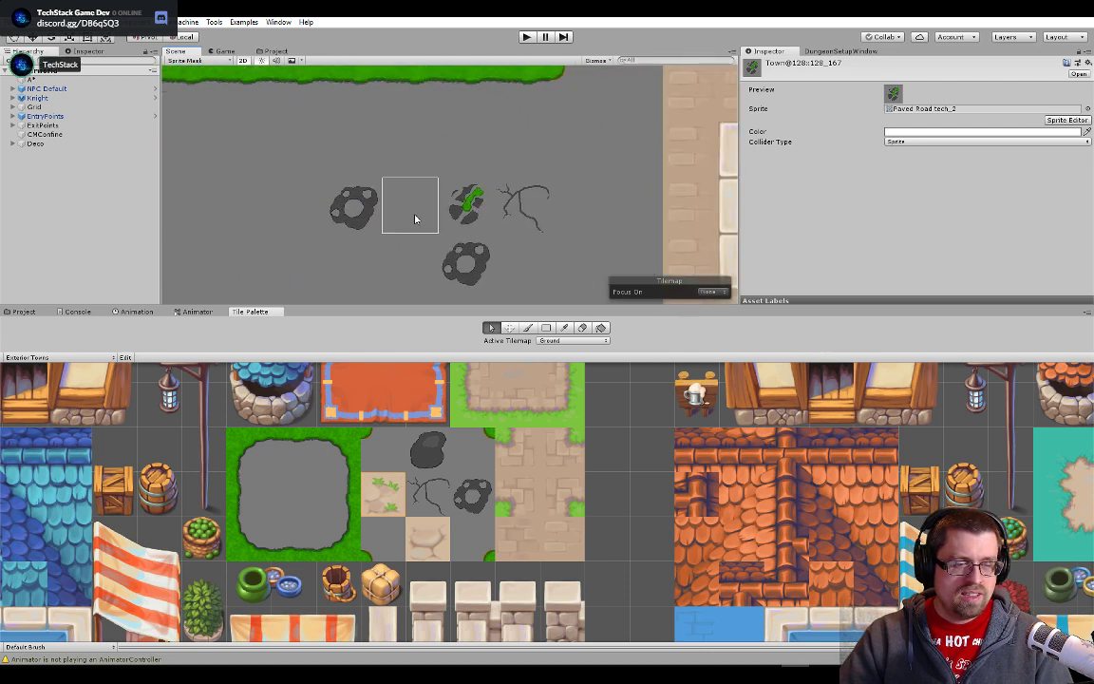
{"action": "scroll", "coordinate": [408, 287], "scroll_direction": "up", "scroll_amount": 3}
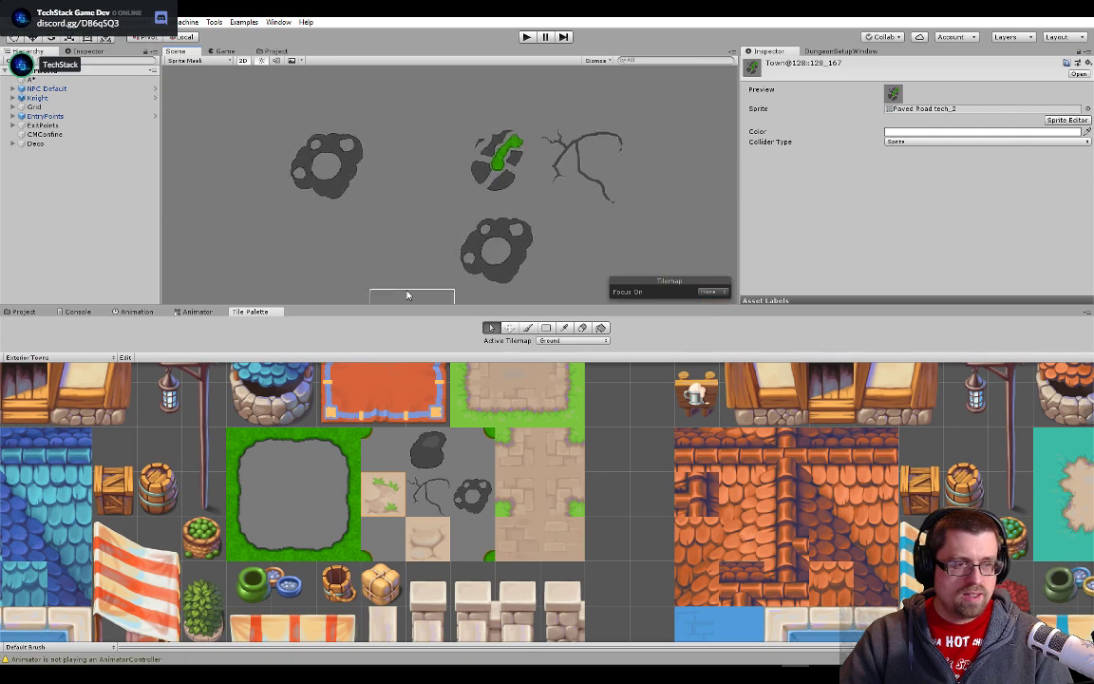
- Switch back to Photoshop and hide the Grass Bg and BG layers of the Paved Road tech document
{"action": "key", "text": "alt+Tab"}
{"action": "key", "text": "alt+Tab"}
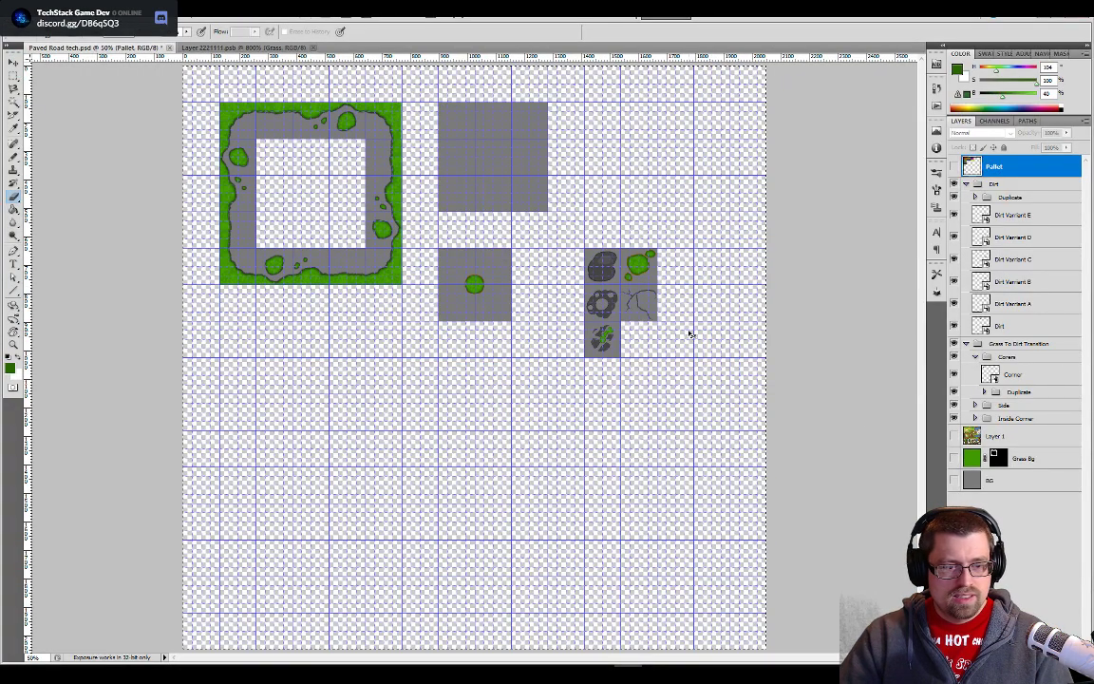
- Hide the broken stones on Layer 3 of the Layer 2221111 document, save both Photoshop documents and return to Unity
{"action": "key", "text": "ctrl+plus"}
{"action": "key", "text": "ctrl+plus"}
{"action": "key", "text": "ctrl+plus"}
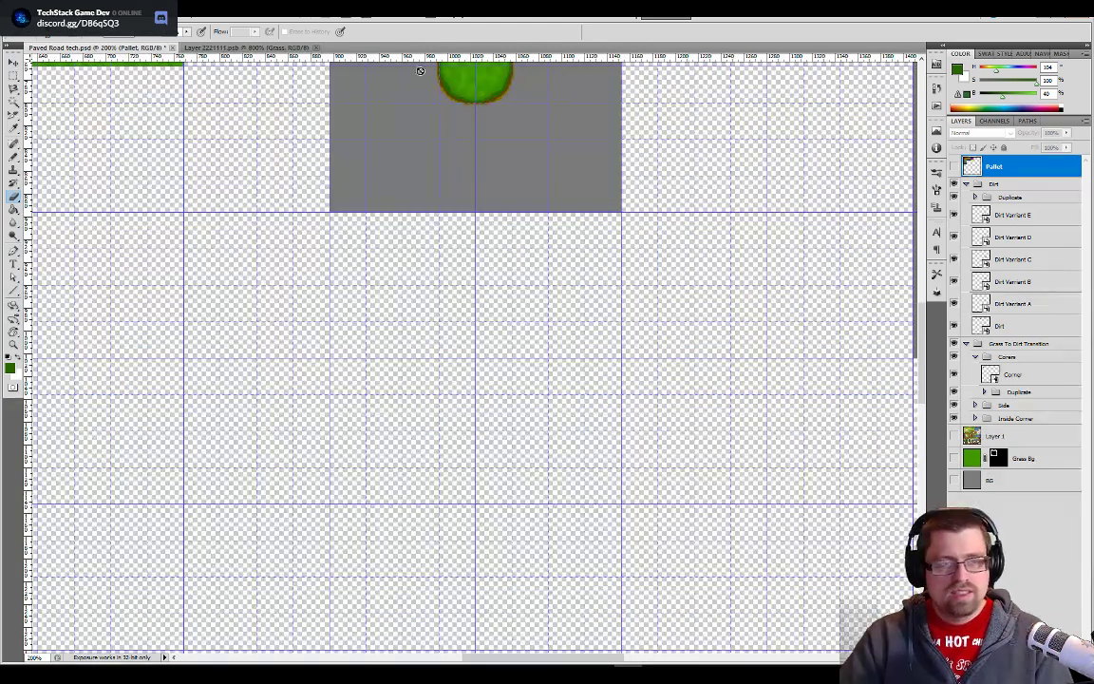
{"action": "left_click", "coordinate": [245, 48]}
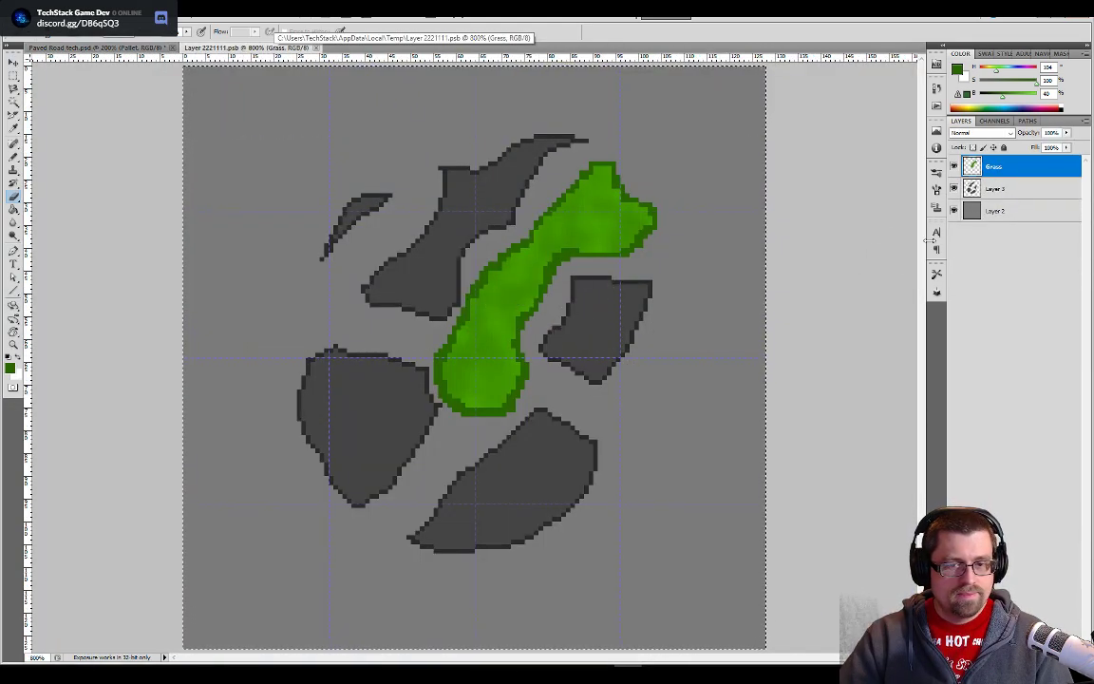
{"action": "left_click", "coordinate": [954, 189]}
{"action": "key", "text": "alt+Tab"}
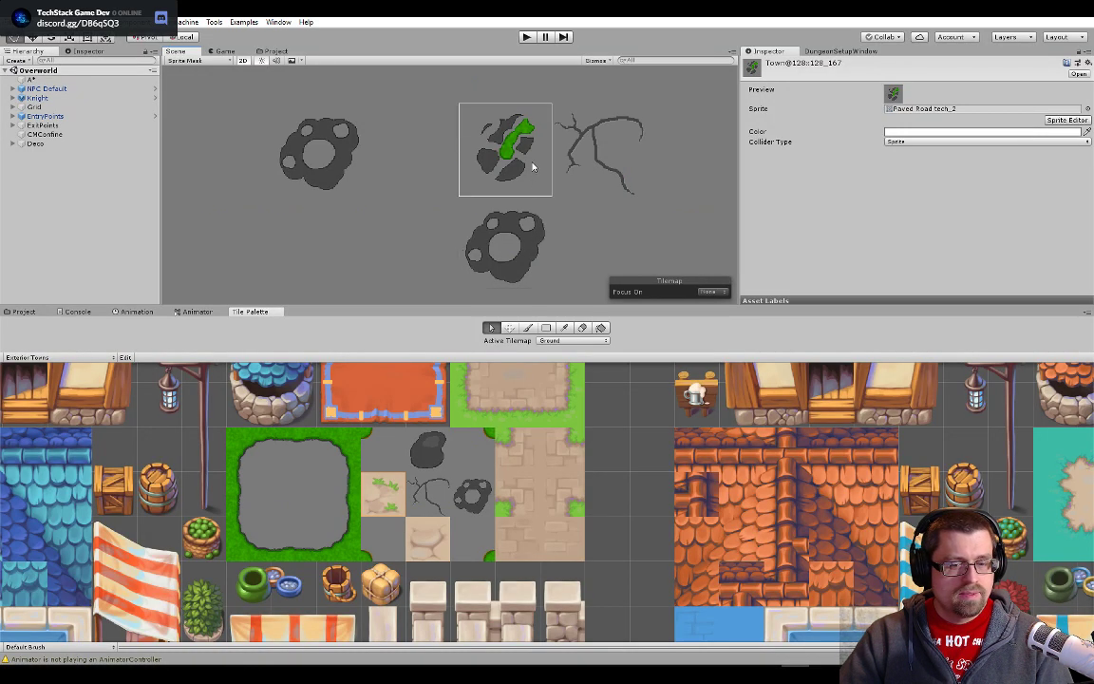
{"action": "key", "text": "alt+Tab"}
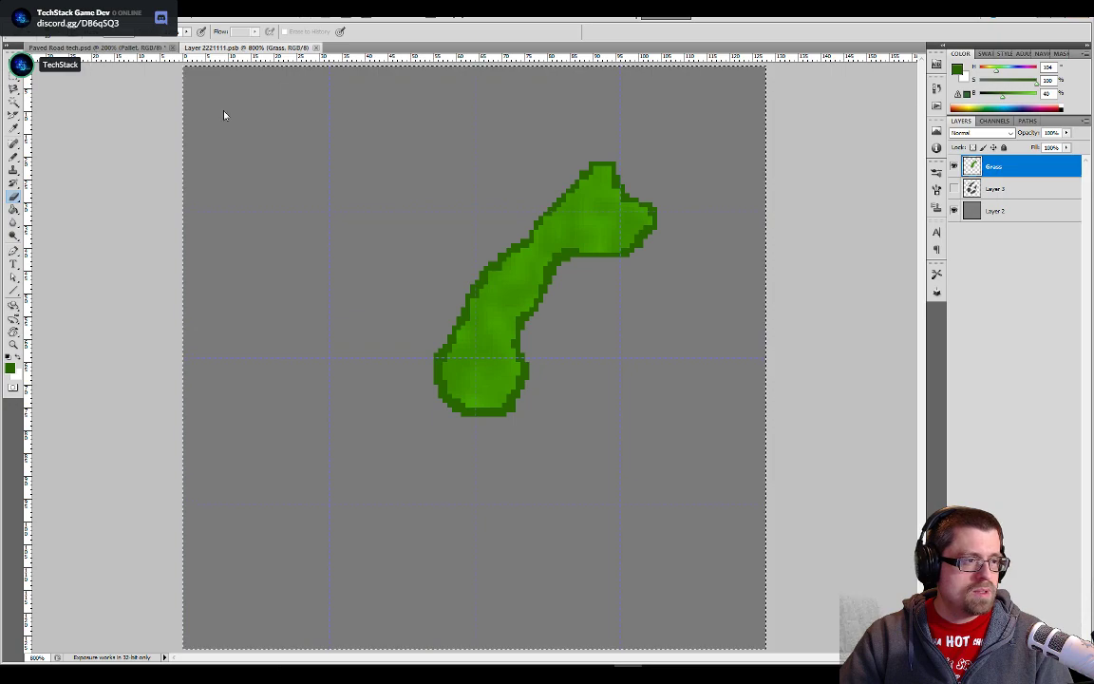
{"action": "key", "text": "alt+Tab"}
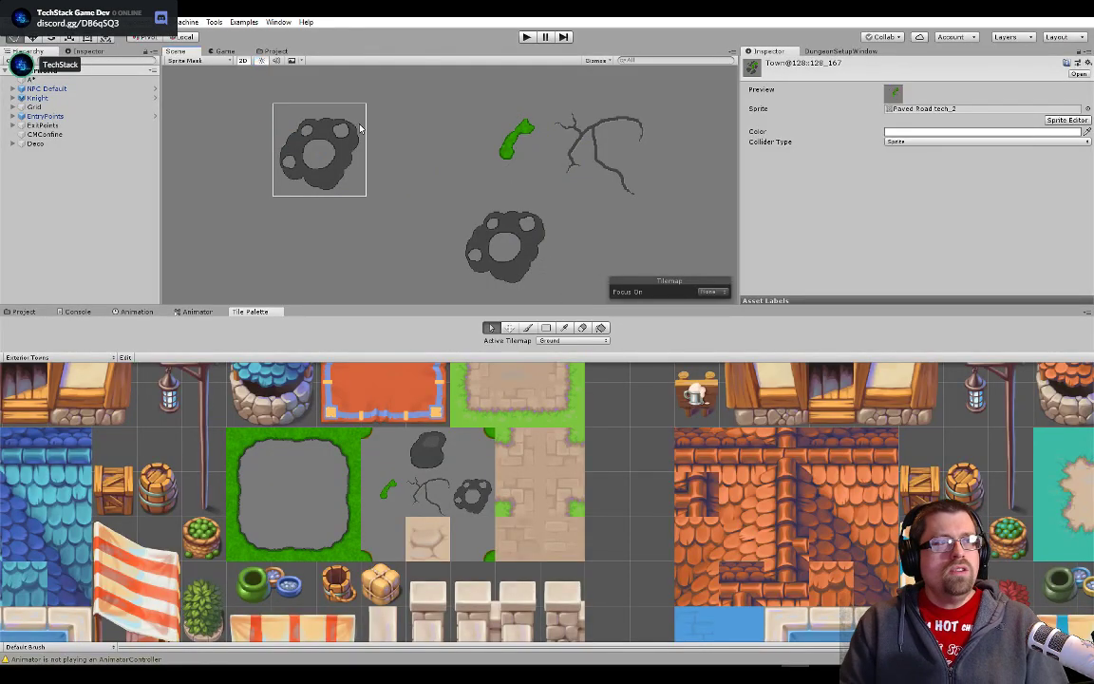
- Switch to Photoshop and compare the grass-only variant with the other stone, crack and grass tiles in the Paved Road tech document
{"action": "key", "text": "alt+Tab"}
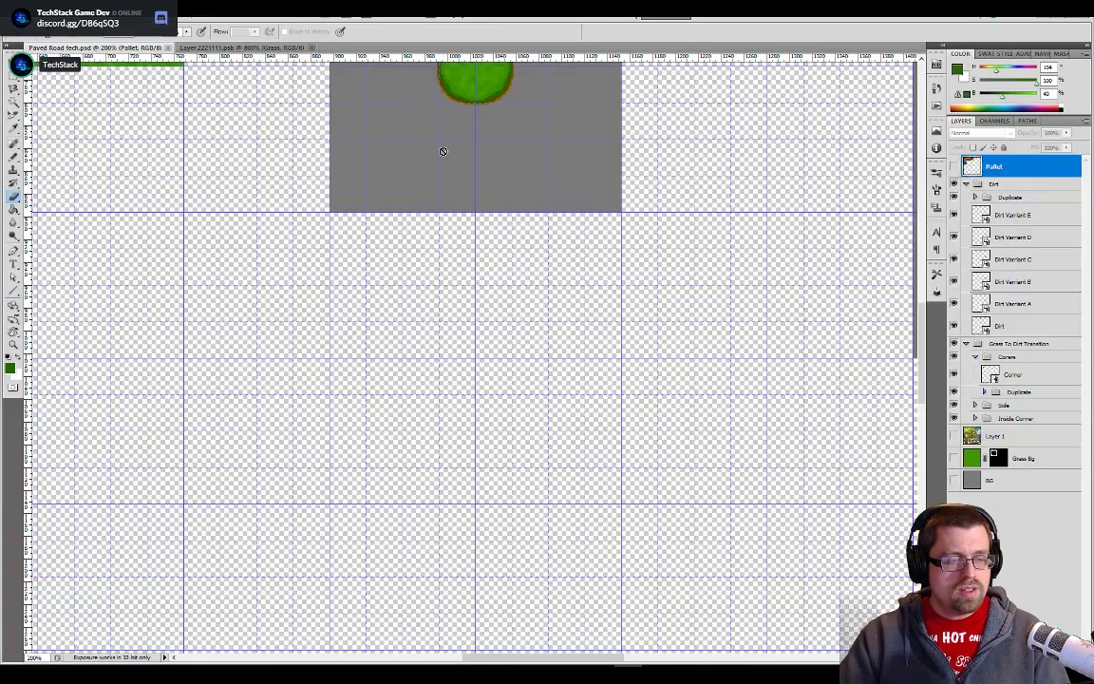
{"action": "left_click_drag", "start_coordinate": [679, 196], "coordinate": [676, 397]}
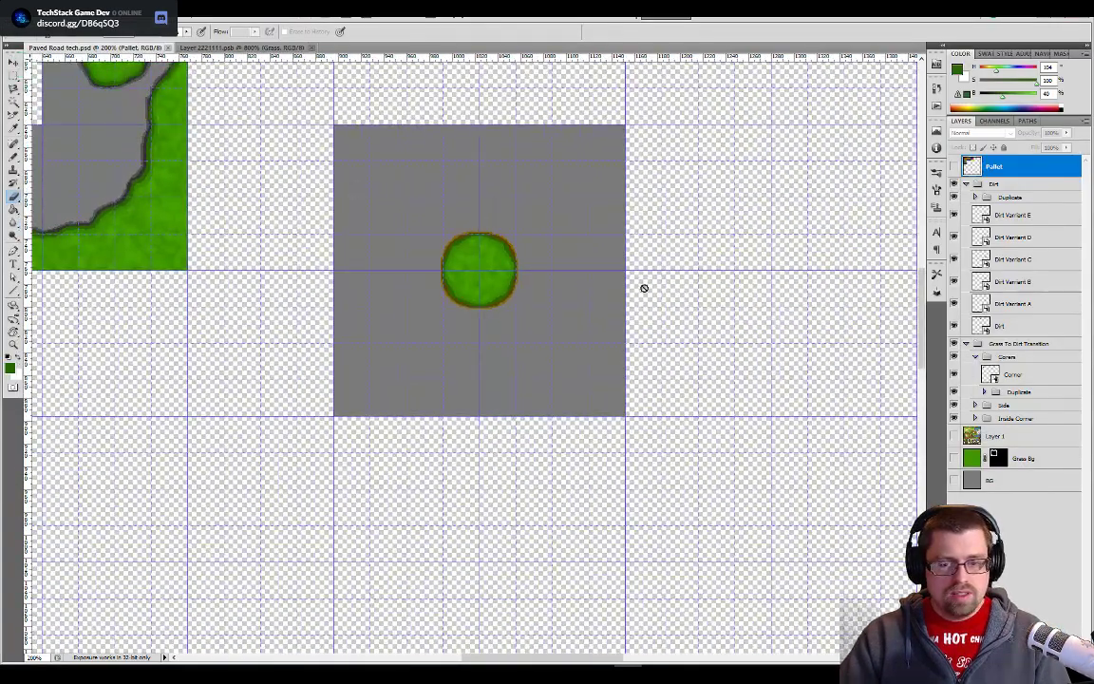
{"action": "left_click", "coordinate": [247, 47]}
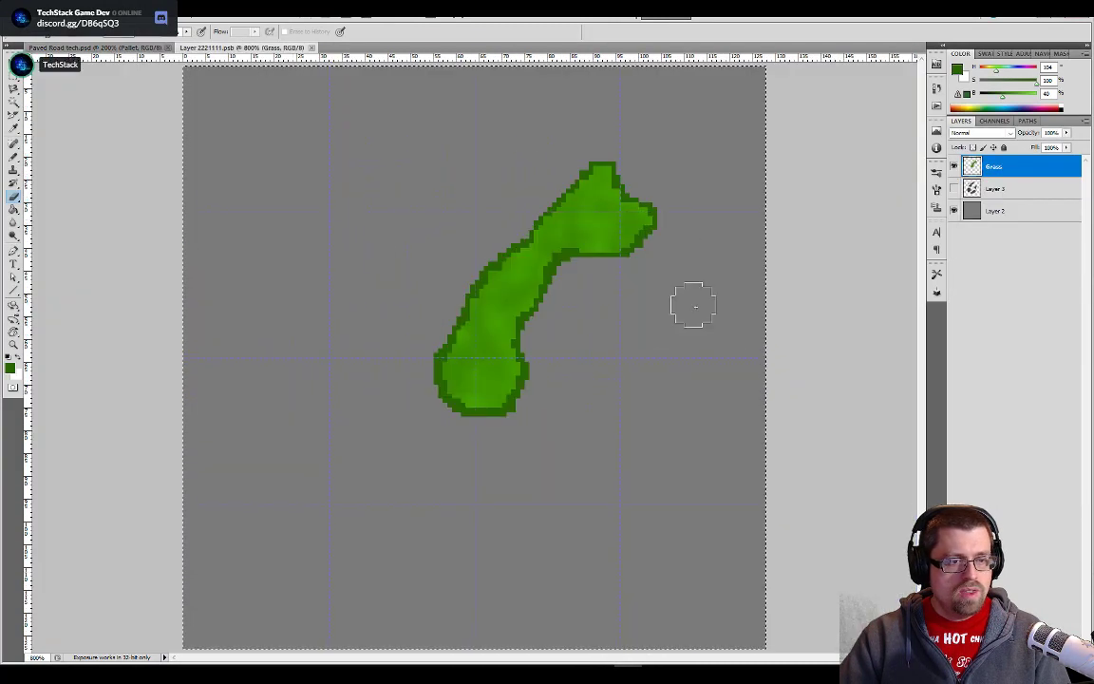
{"action": "left_click", "coordinate": [123, 49]}
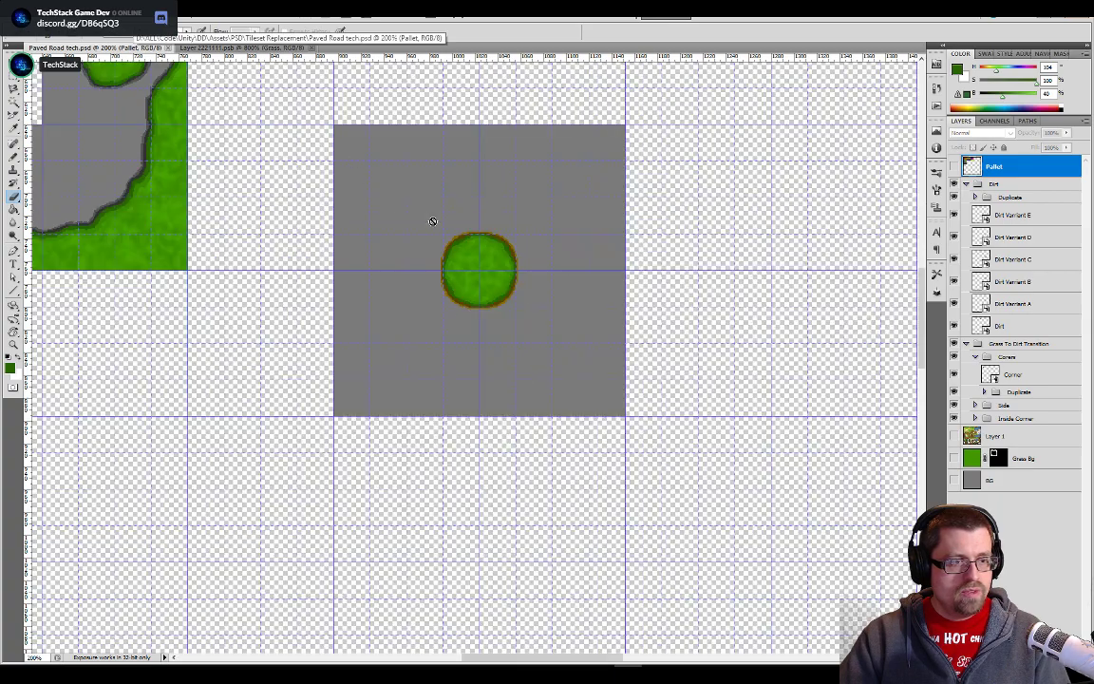
{"action": "left_click_drag", "start_coordinate": [843, 313], "coordinate": [429, 339]}
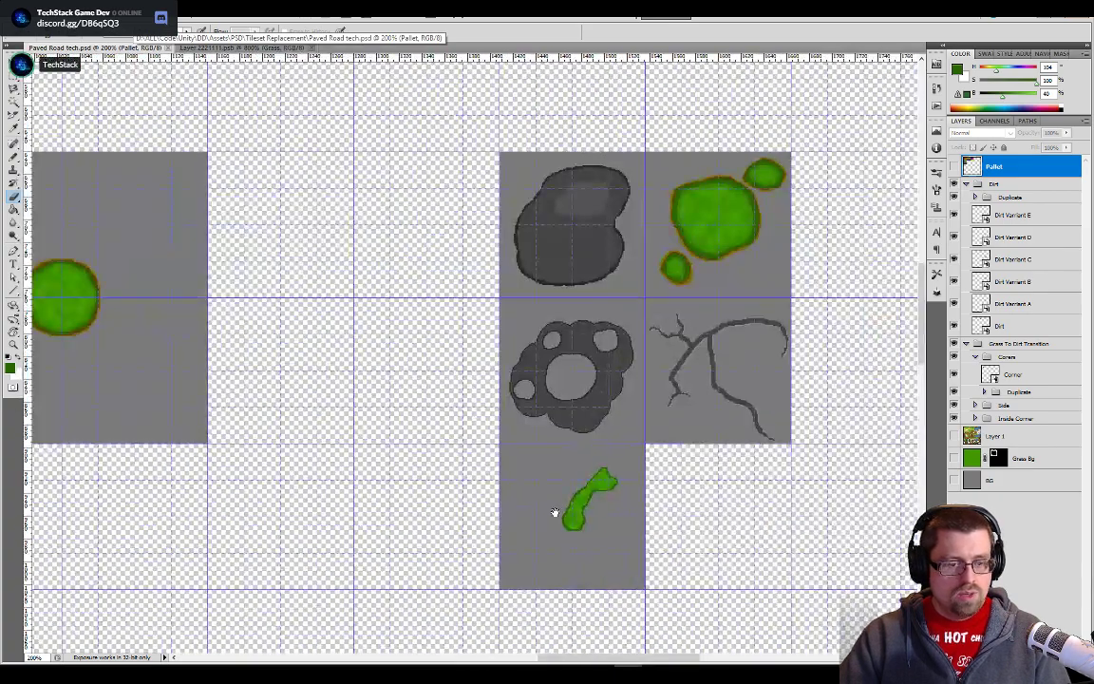
{"action": "key", "text": "ctrl+minus"}
{"action": "key", "text": "ctrl+minus"}
{"action": "left_click_drag", "start_coordinate": [486, 420], "coordinate": [817, 500]}
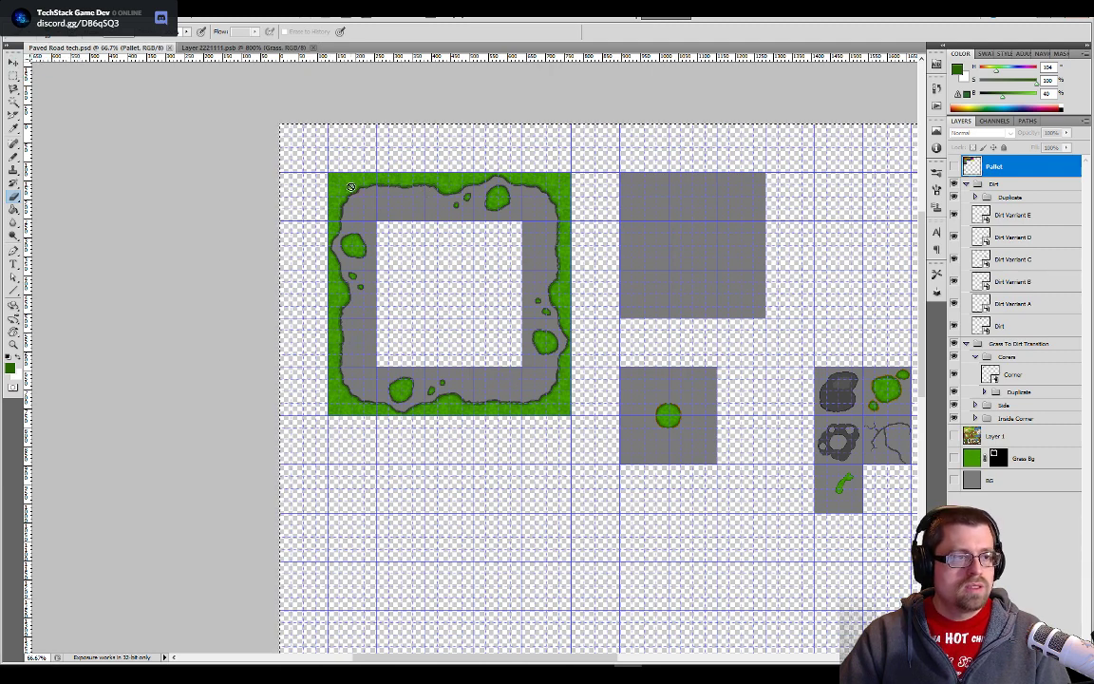
- Switch to Unity and examine how the grass-only tiles look along the town road and beside the stone and crack tiles
{"action": "key", "text": "alt+Tab"}
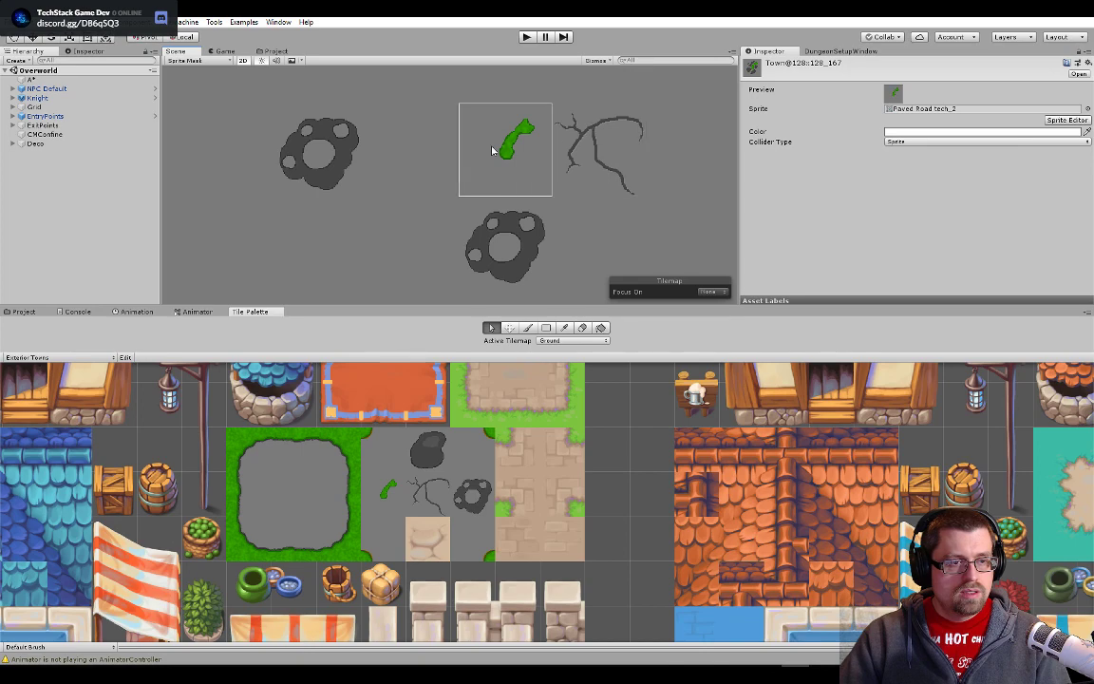
{"action": "scroll", "coordinate": [465, 152], "scroll_direction": "down", "scroll_amount": 6}
{"action": "scroll", "coordinate": [370, 247], "scroll_direction": "down", "scroll_amount": 10}
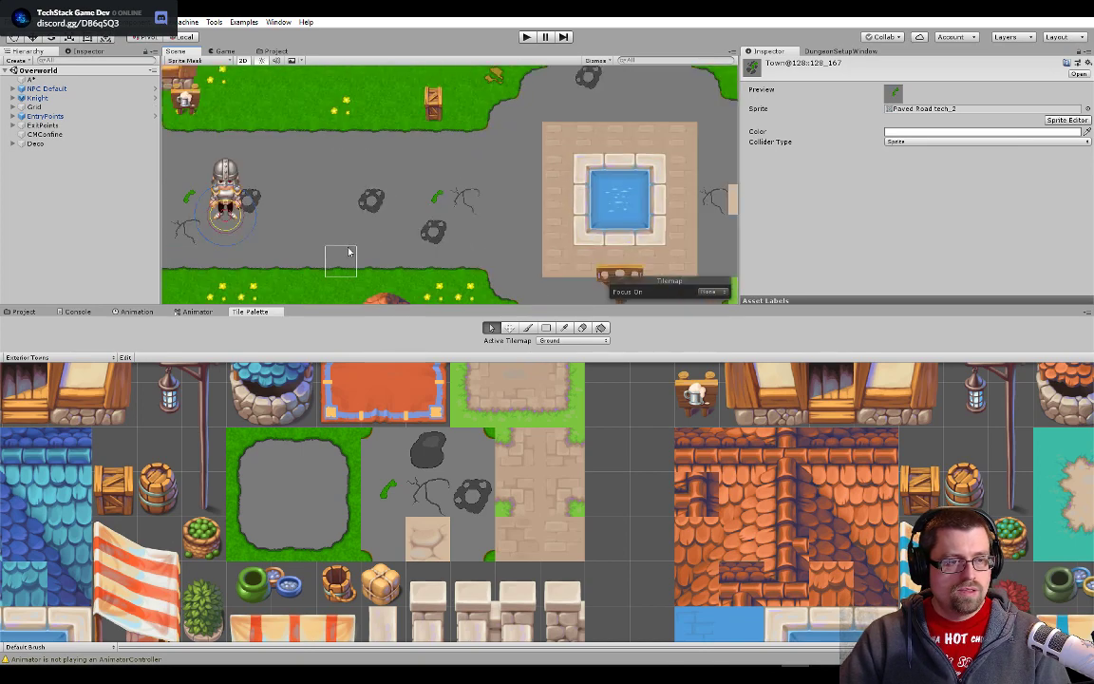
{"action": "left_click_drag", "start_coordinate": [273, 238], "coordinate": [485, 243]}
{"action": "left_click_drag", "start_coordinate": [433, 216], "coordinate": [569, 220]}
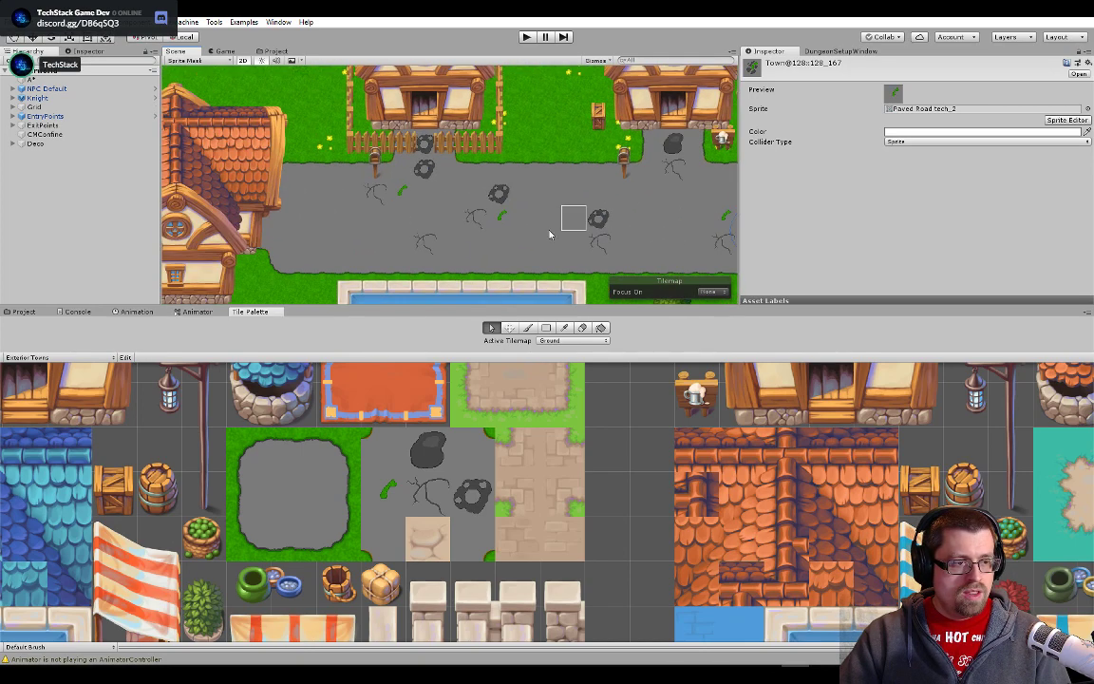
{"action": "scroll", "coordinate": [552, 214], "scroll_direction": "up", "scroll_amount": 8}
{"action": "scroll", "coordinate": [530, 206], "scroll_direction": "up", "scroll_amount": 6}
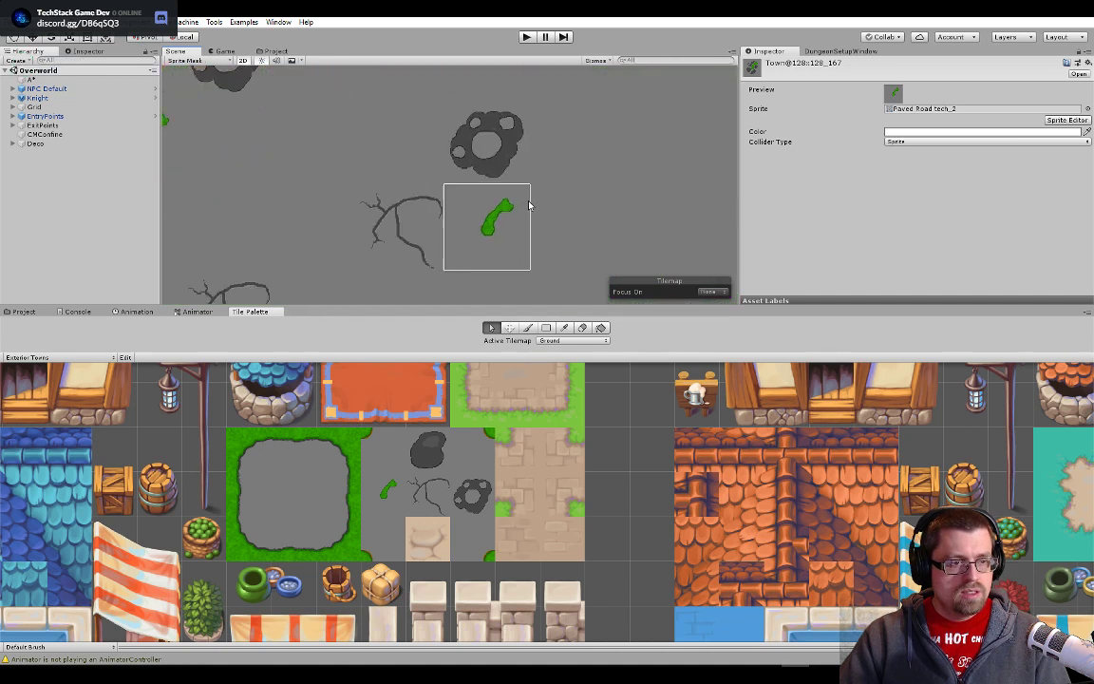
{"action": "scroll", "coordinate": [520, 210], "scroll_direction": "down", "scroll_amount": 3}
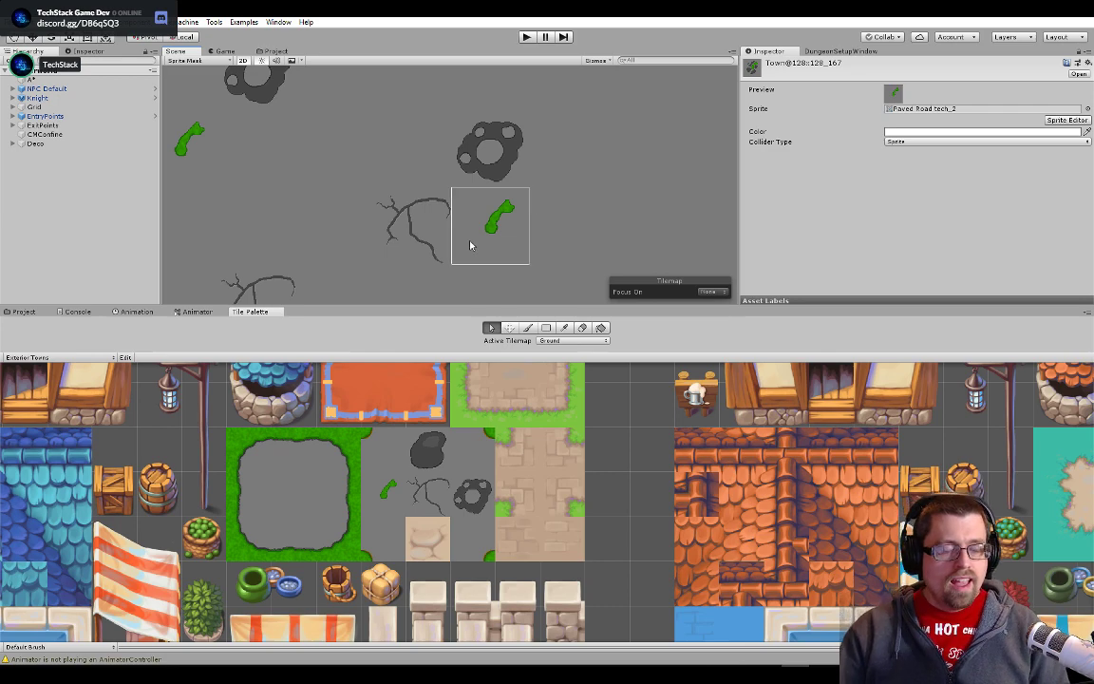
- Switch back to Photoshop and inspect the grass-only tile below the ring-shaped stone variant in the Paved Road tech document up close
{"action": "key", "text": "alt+Tab"}
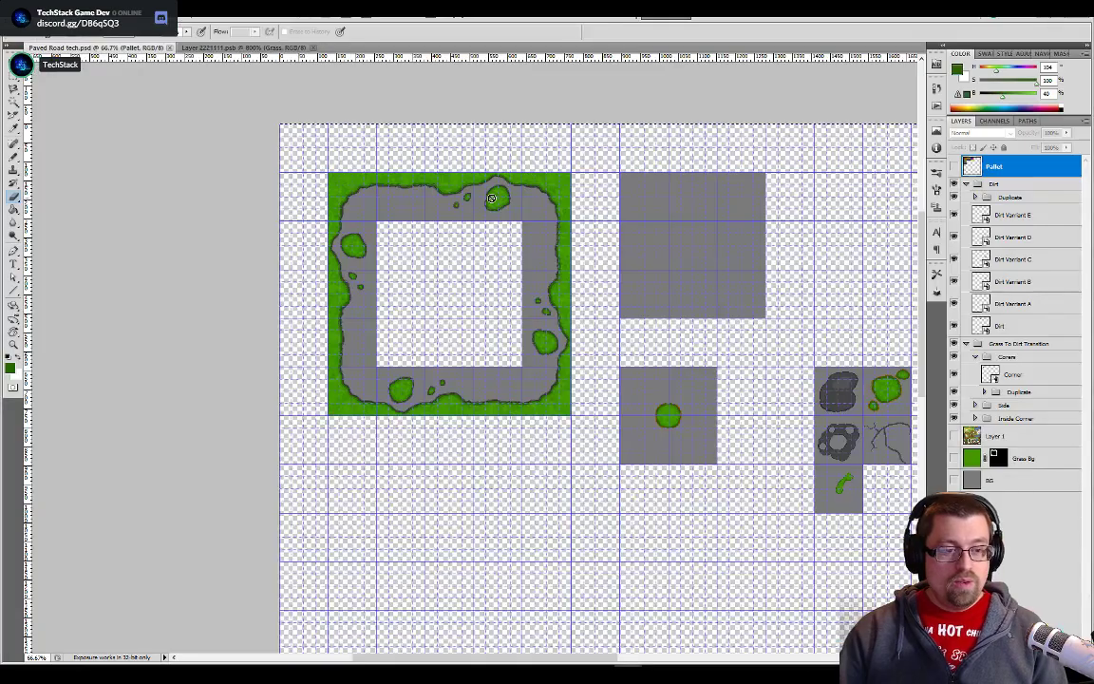
{"action": "key", "text": "ctrl+plus"}
{"action": "key", "text": "ctrl+plus"}
{"action": "key", "text": "ctrl+plus"}
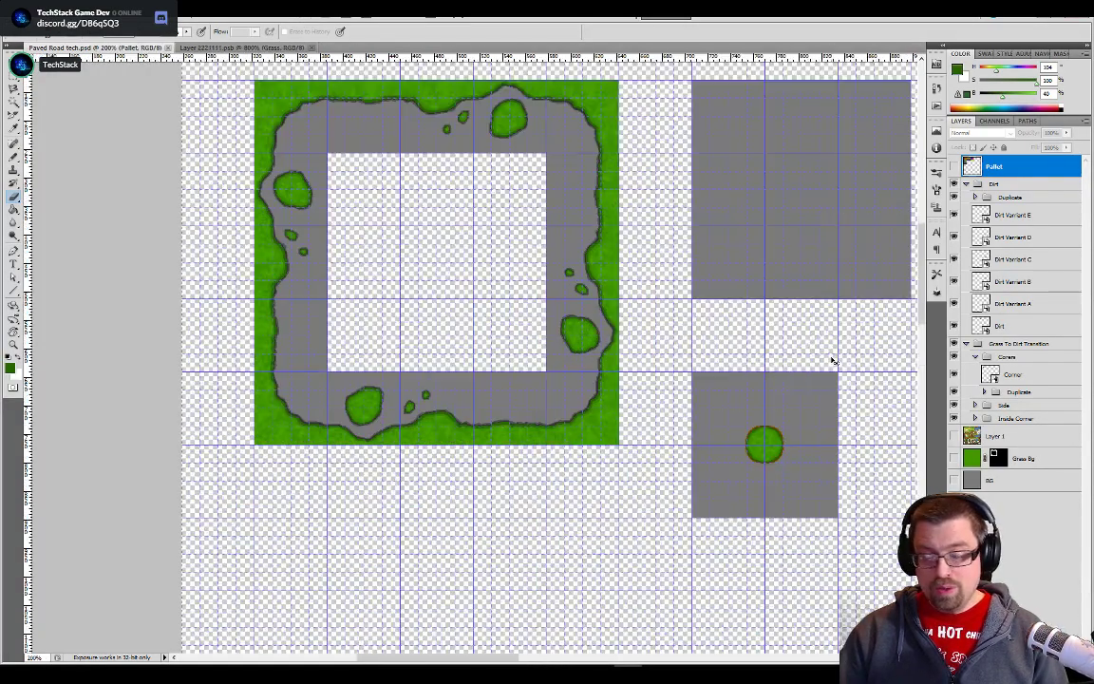
{"action": "left_click_drag", "start_coordinate": [777, 340], "coordinate": [413, 184]}
{"action": "left_click_drag", "start_coordinate": [656, 314], "coordinate": [382, 257]}
{"action": "left_click_drag", "start_coordinate": [583, 278], "coordinate": [399, 173]}
{"action": "left_click_drag", "start_coordinate": [538, 279], "coordinate": [332, 190]}
{"action": "left_click_drag", "start_coordinate": [699, 332], "coordinate": [320, 267]}
{"action": "left_click_drag", "start_coordinate": [612, 341], "coordinate": [436, 313]}
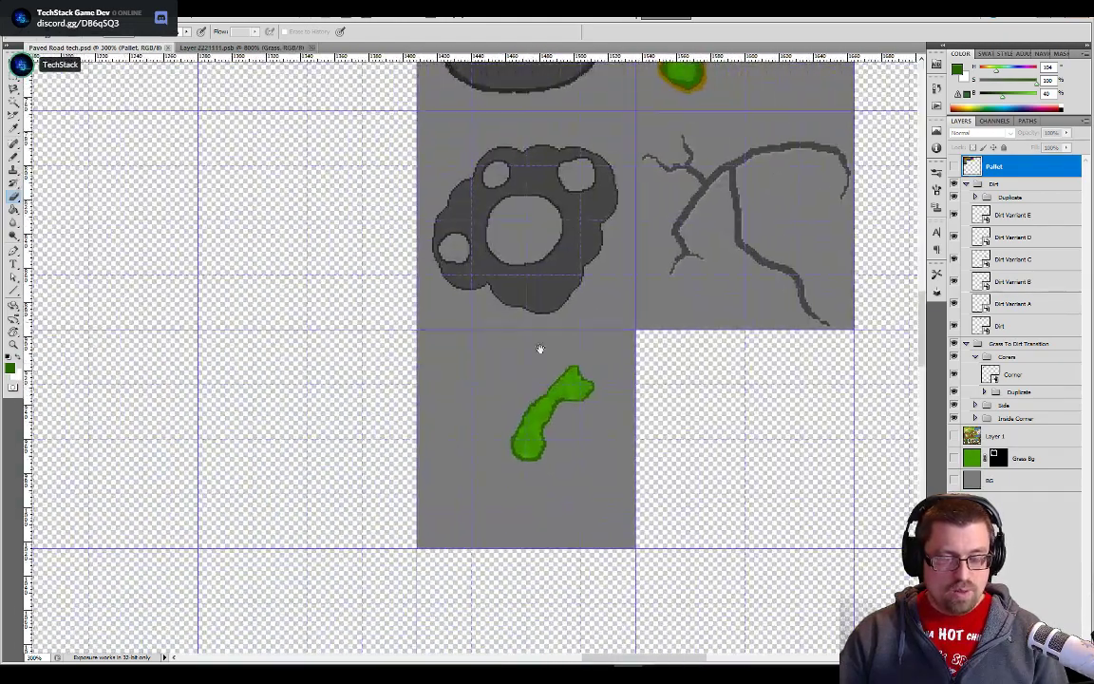
{"action": "left_click_drag", "start_coordinate": [525, 447], "coordinate": [520, 377]}
{"action": "key", "text": "ctrl+plus"}
{"action": "key", "text": "ctrl+plus"}
{"action": "key", "text": "ctrl+plus"}
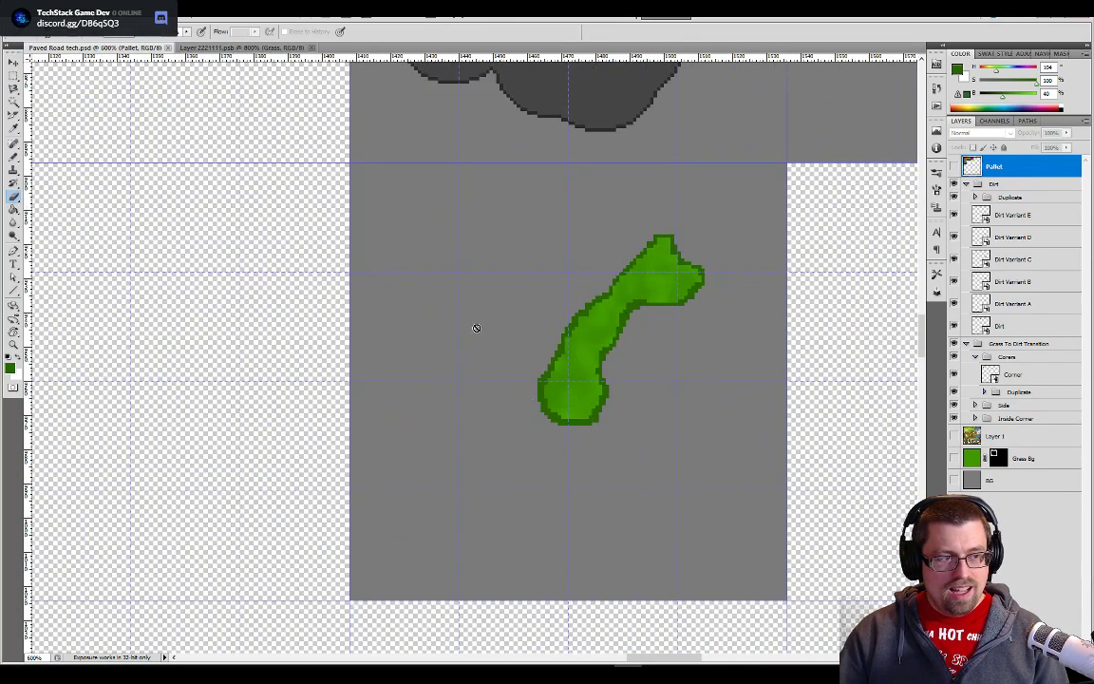
- Check the grass shape in the Layer 2221111 document, then review the whole tile layout in the Paved Road tech document
{"action": "left_click", "coordinate": [242, 48]}
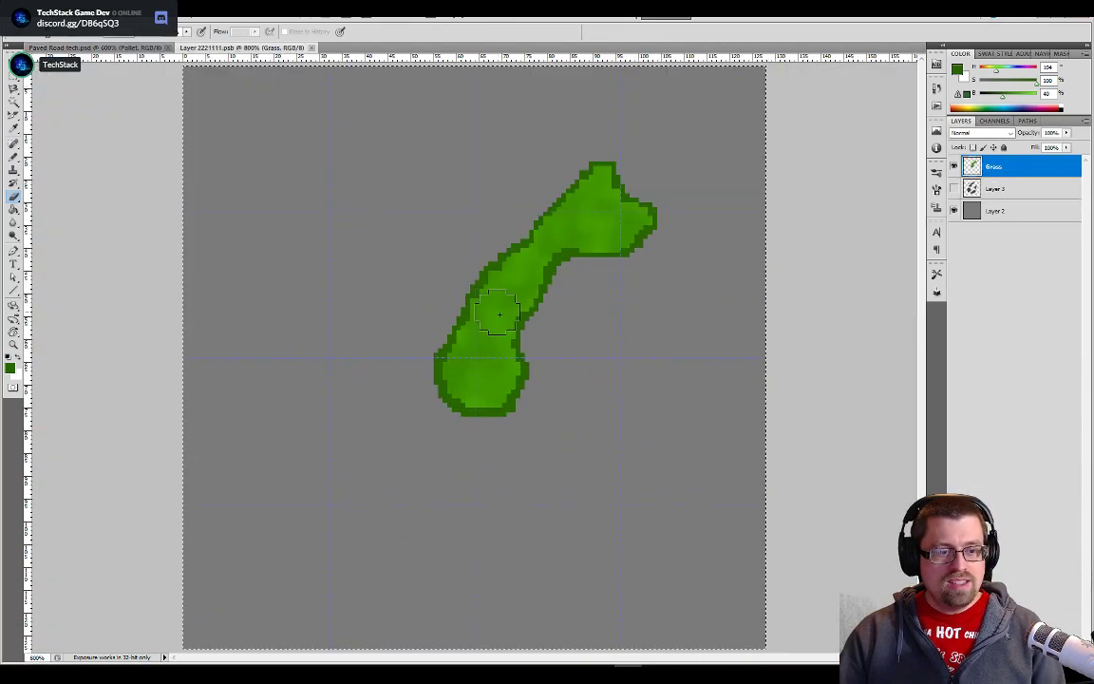
{"action": "left_click", "coordinate": [95, 48]}
{"action": "key", "text": "ctrl+minus"}
{"action": "key", "text": "ctrl+minus"}
{"action": "key", "text": "ctrl+minus"}
{"action": "key", "text": "ctrl+minus"}
{"action": "key", "text": "ctrl+minus"}
{"action": "key", "text": "ctrl+minus"}
{"action": "key", "text": "ctrl+minus"}
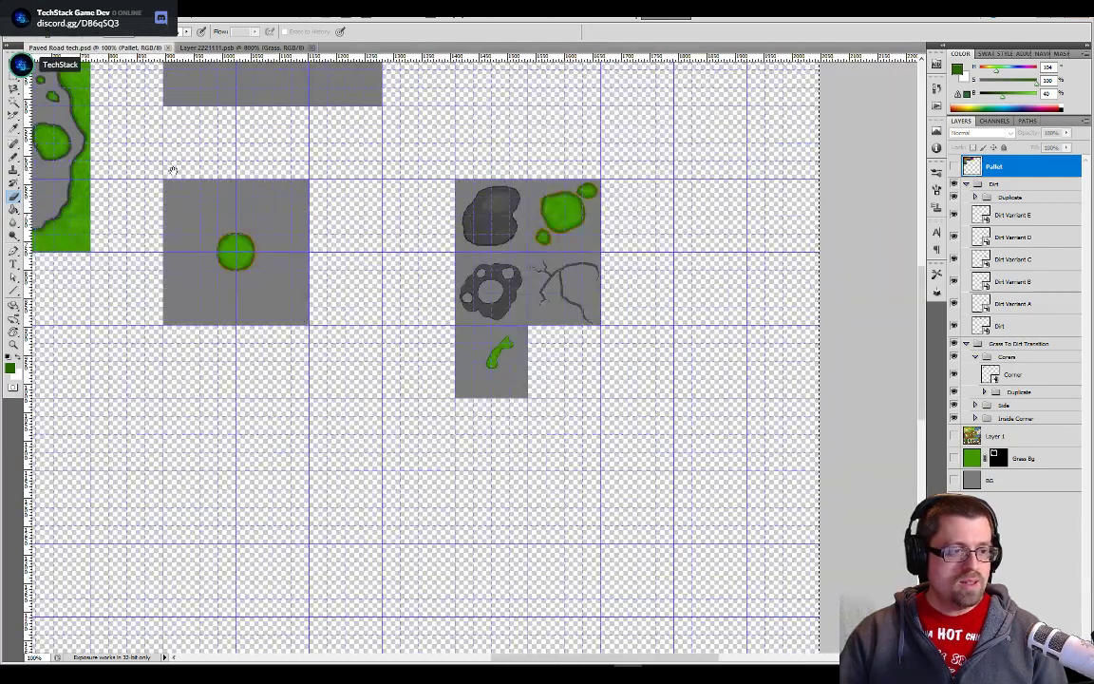
{"action": "left_click_drag", "start_coordinate": [238, 230], "coordinate": [555, 377]}
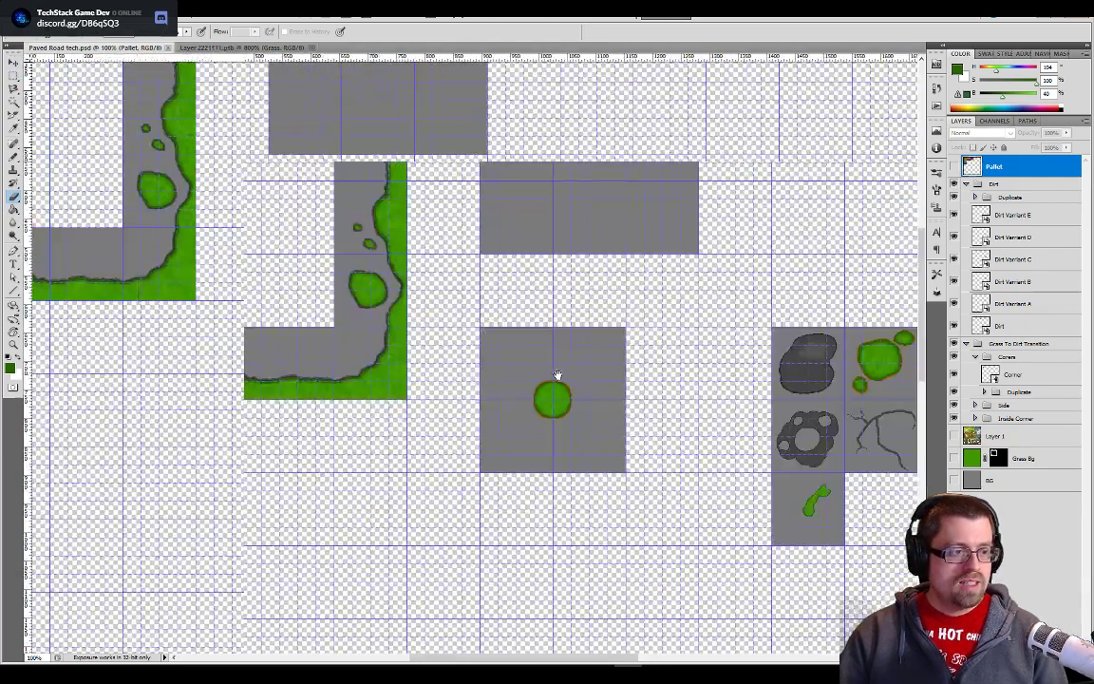
{"action": "key", "text": "ctrl+minus"}
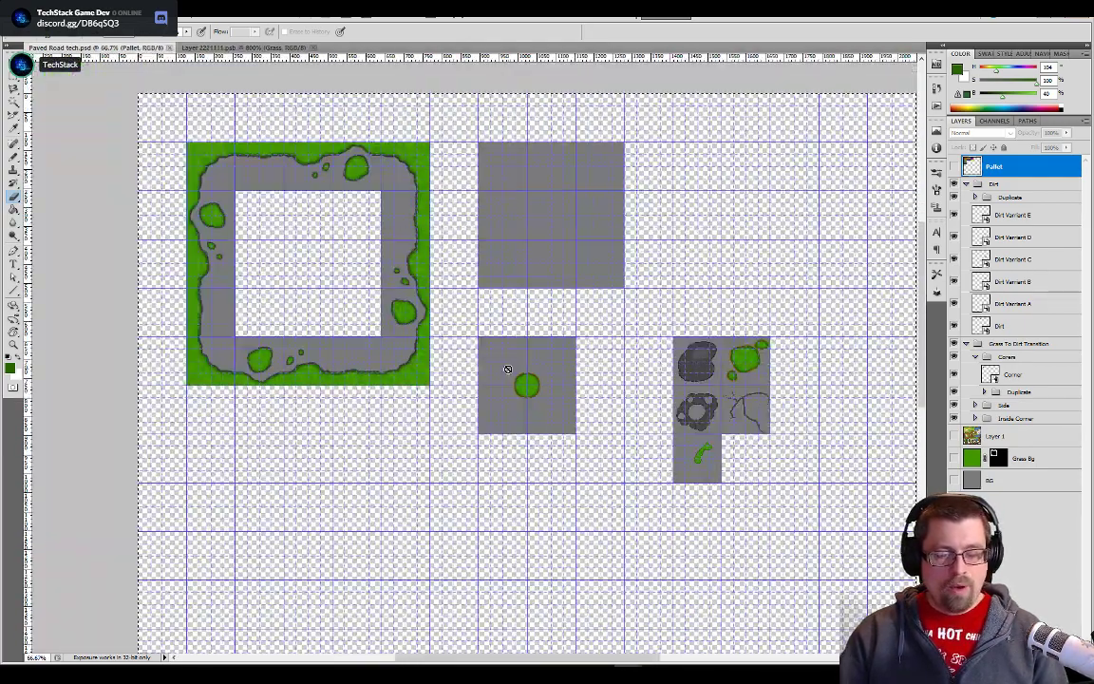
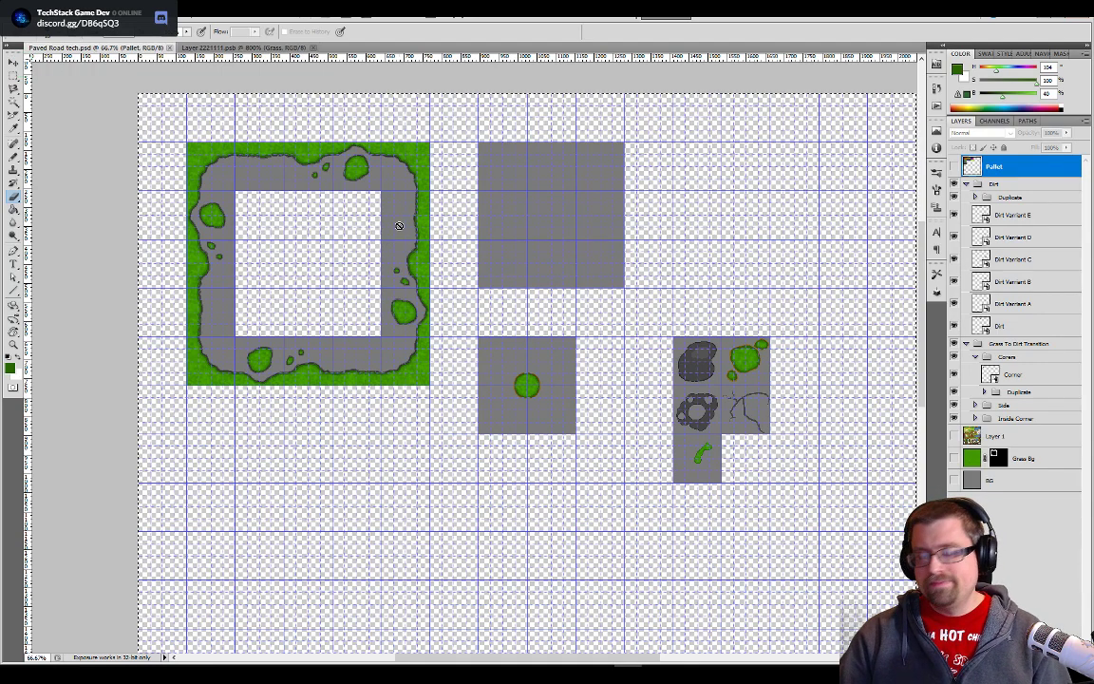
- Select Dirt Varriant E in the Paved Road tech document and sample the dark grey outline colour beside the grass border with the Pencil
{"action": "scroll", "coordinate": [399, 224], "scroll_direction": "up", "scroll_amount": 2}
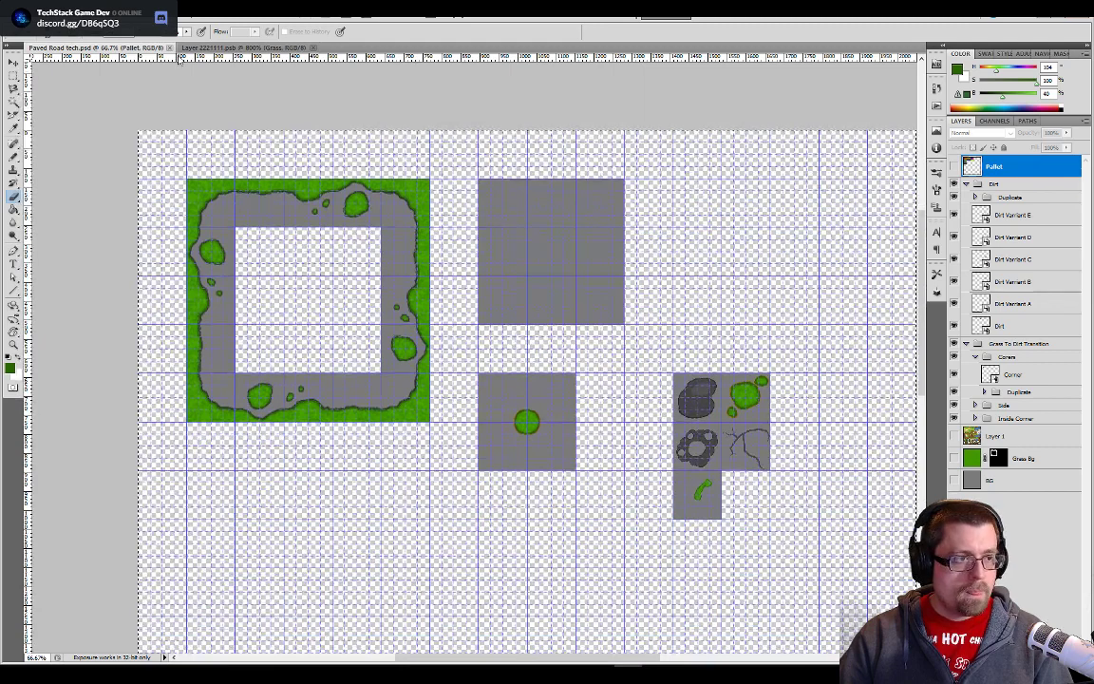
{"action": "key", "text": "ctrl+Tab"}
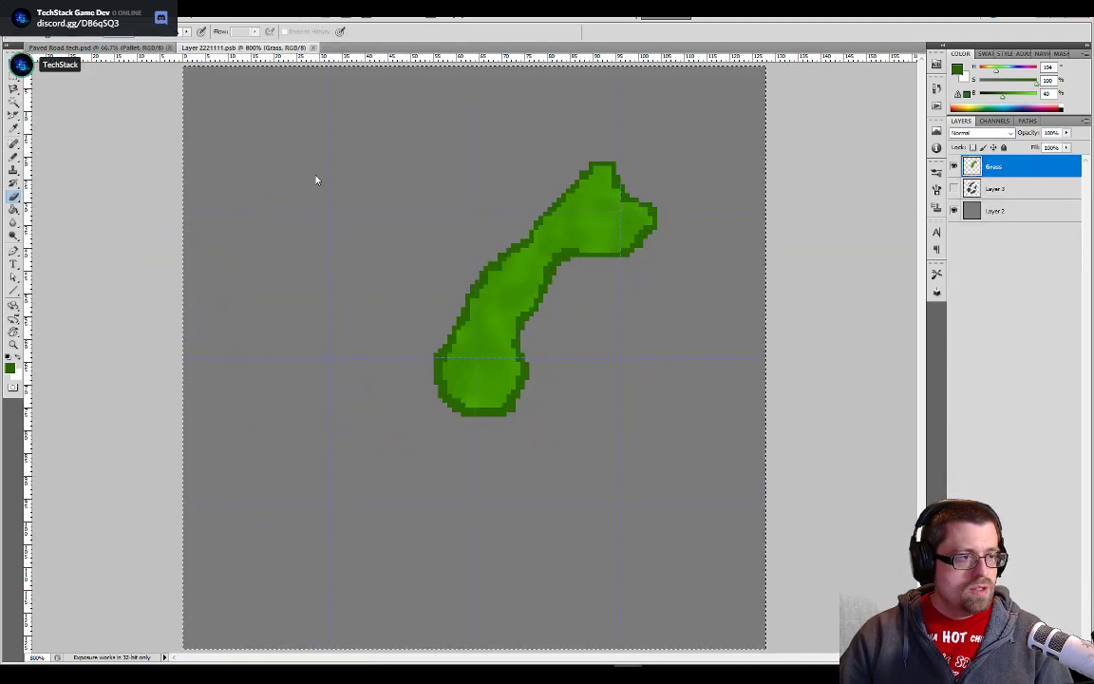
{"action": "key", "text": "ctrl+Tab"}
{"action": "key", "text": "ctrl+plus"}
{"action": "key", "text": "ctrl+plus"}
{"action": "key", "text": "ctrl+plus"}
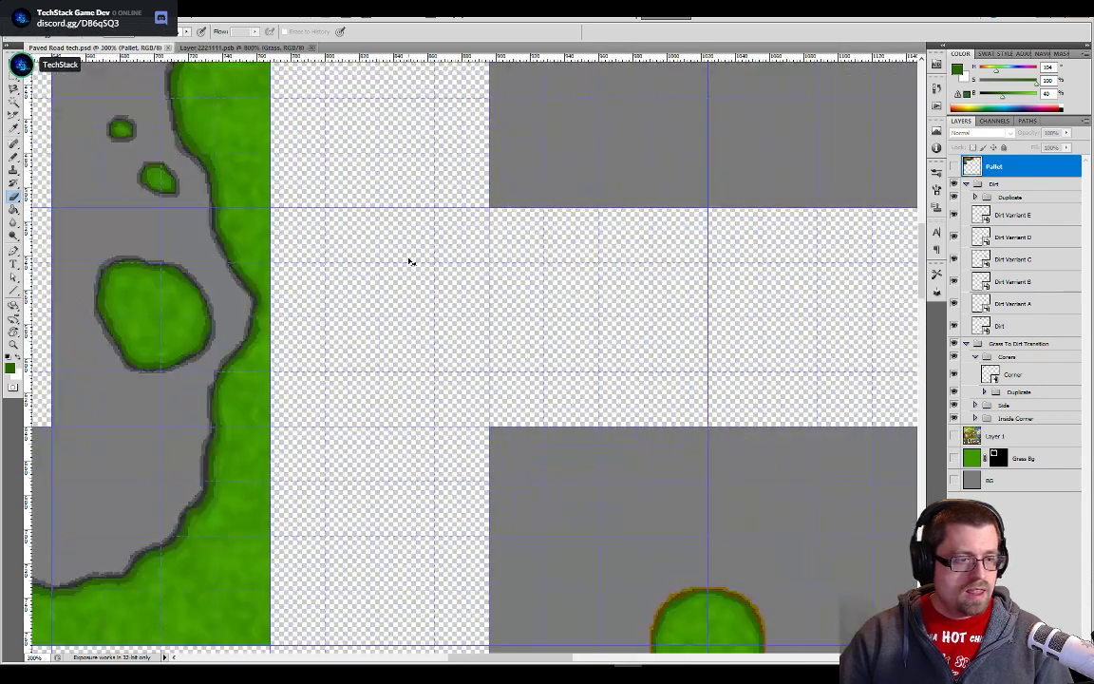
{"action": "left_click_drag", "start_coordinate": [267, 154], "coordinate": [514, 281]}
{"action": "scroll", "coordinate": [461, 309], "scroll_direction": "up", "scroll_amount": 2}
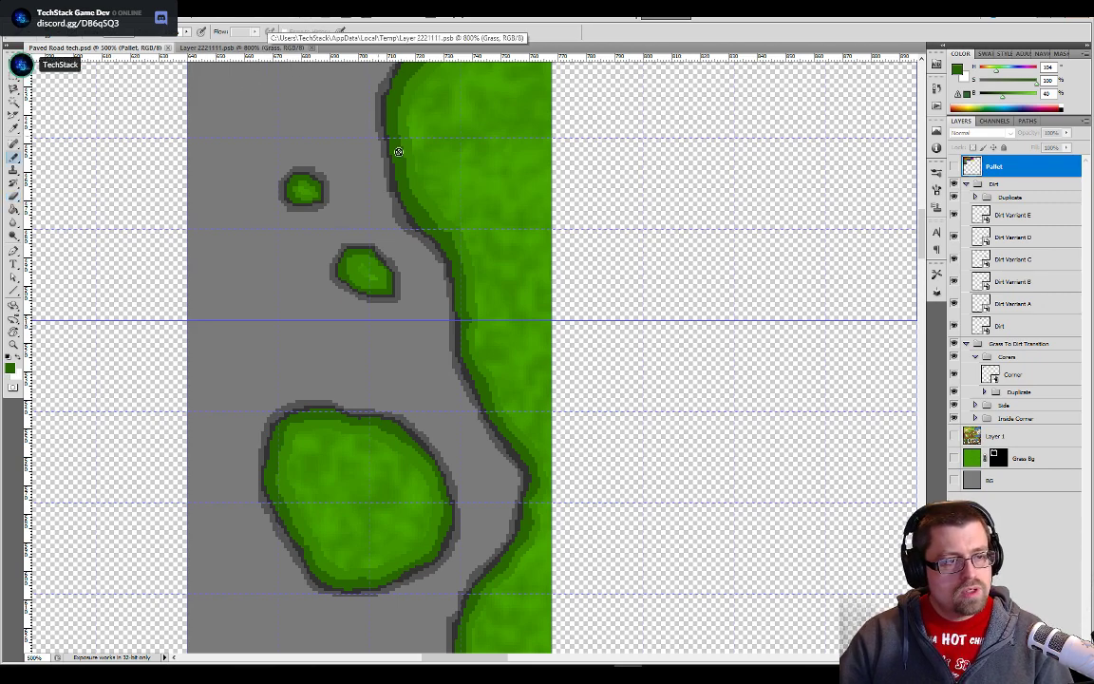
{"action": "key", "text": "b"}
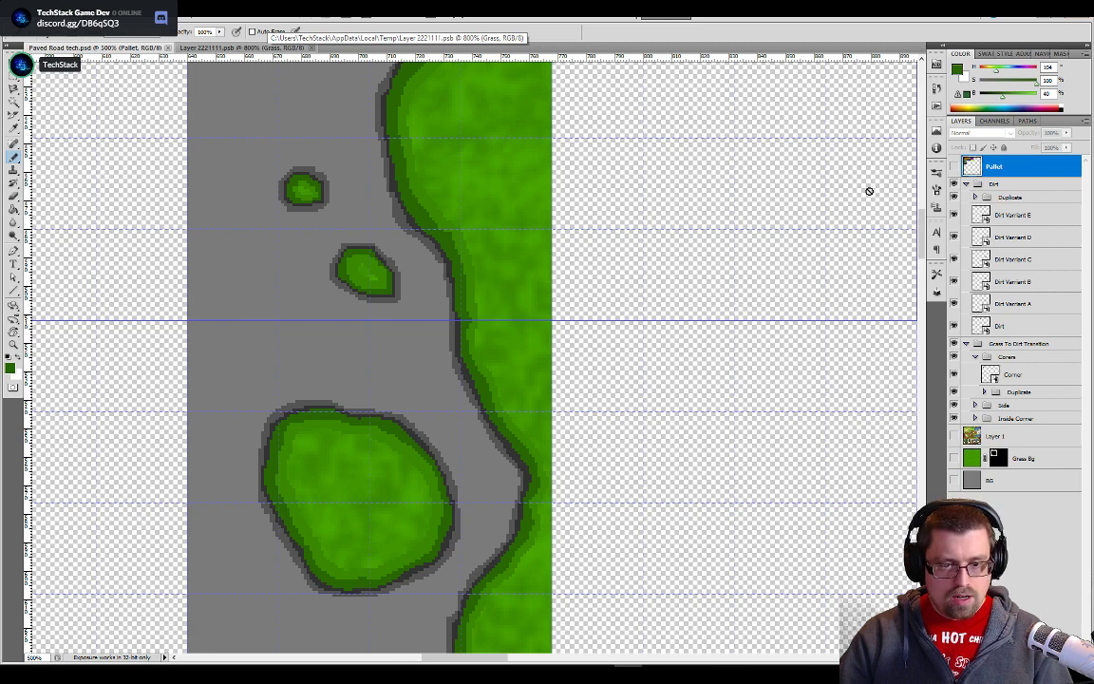
{"action": "left_click", "coordinate": [1013, 215]}
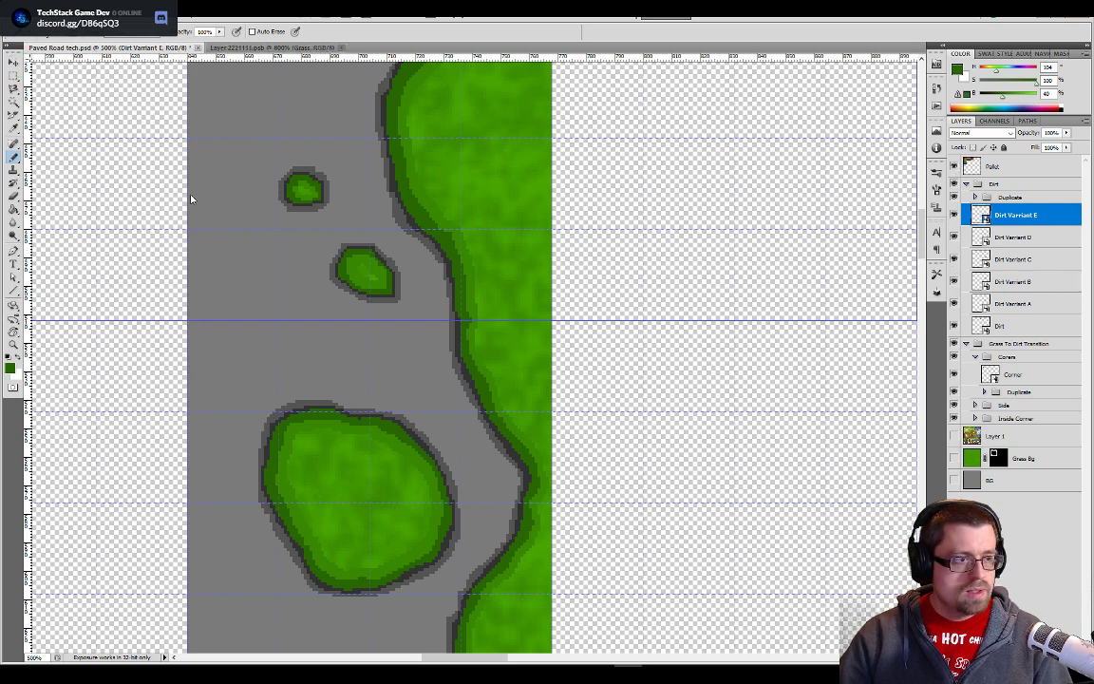
{"action": "left_click", "coordinate": [397, 170], "text": "alt"}
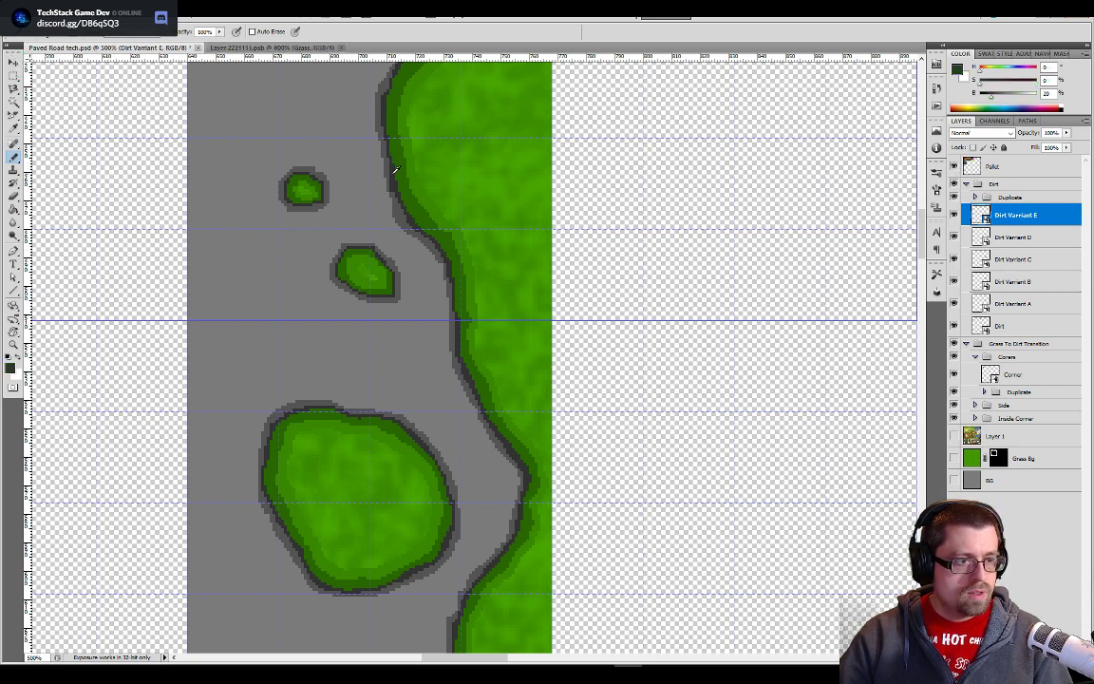
- Delete the hidden stone layer, Layer 3, from the Layer 2221111 document
{"action": "left_click", "coordinate": [306, 47]}
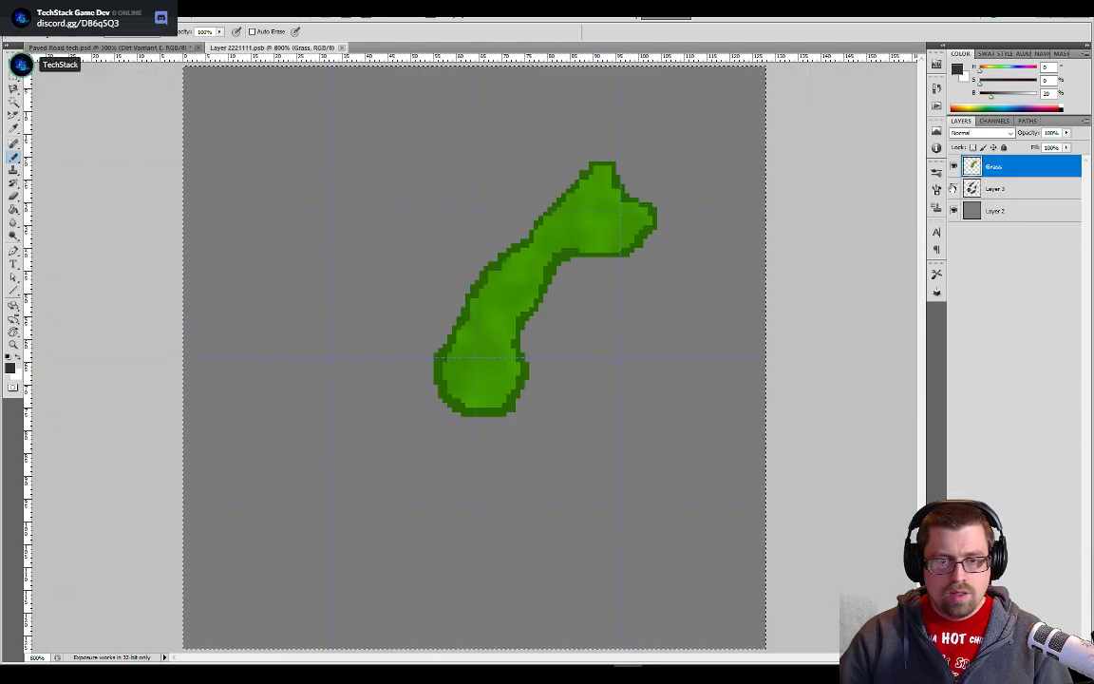
{"action": "left_click", "coordinate": [984, 189]}
{"action": "right_click", "coordinate": [984, 189]}
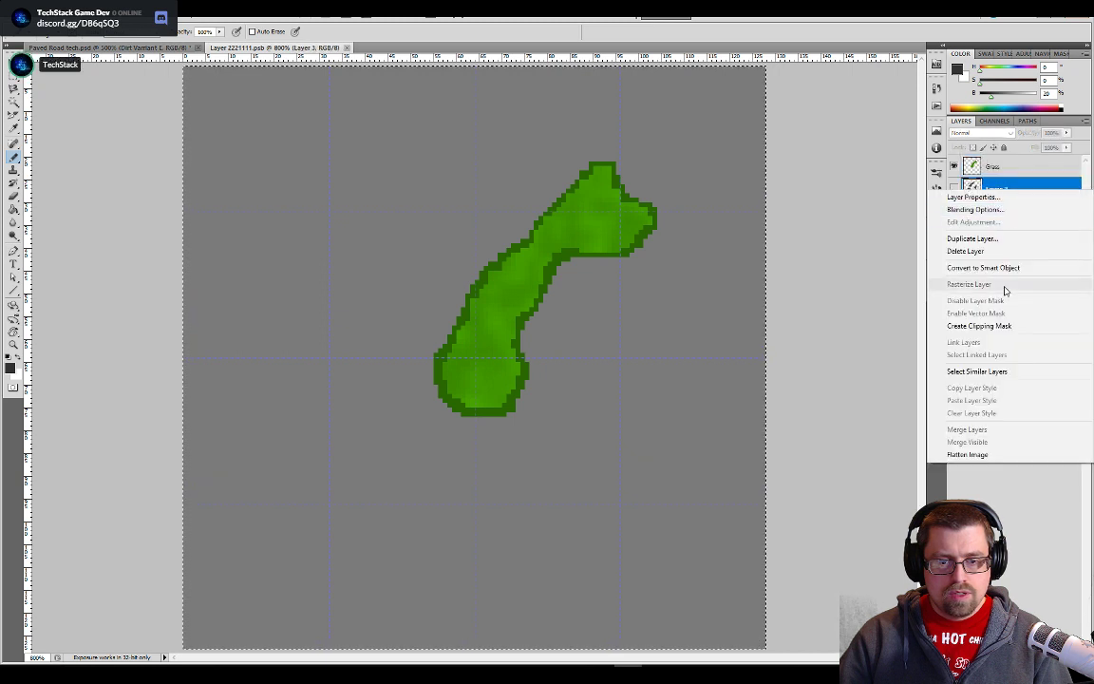
{"action": "left_click", "coordinate": [988, 252]}
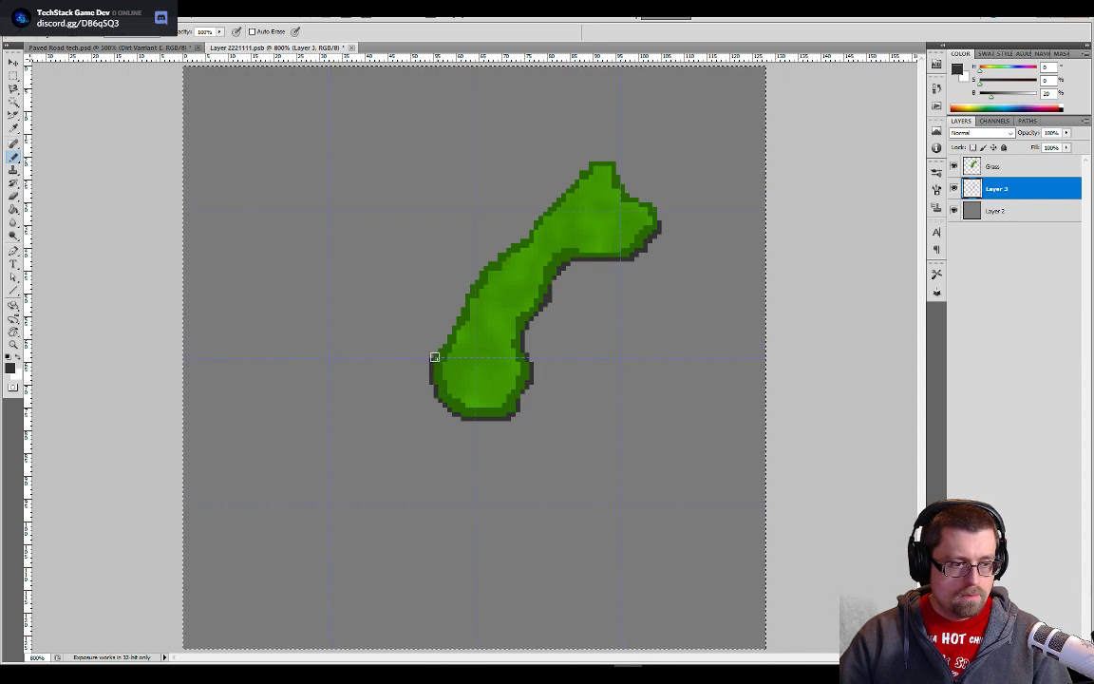
- Pencil the dark grey outline along the left edge of the grass shape's stem on the new Layer 3
{"action": "left_click", "coordinate": [474, 287], "text": "shift"}
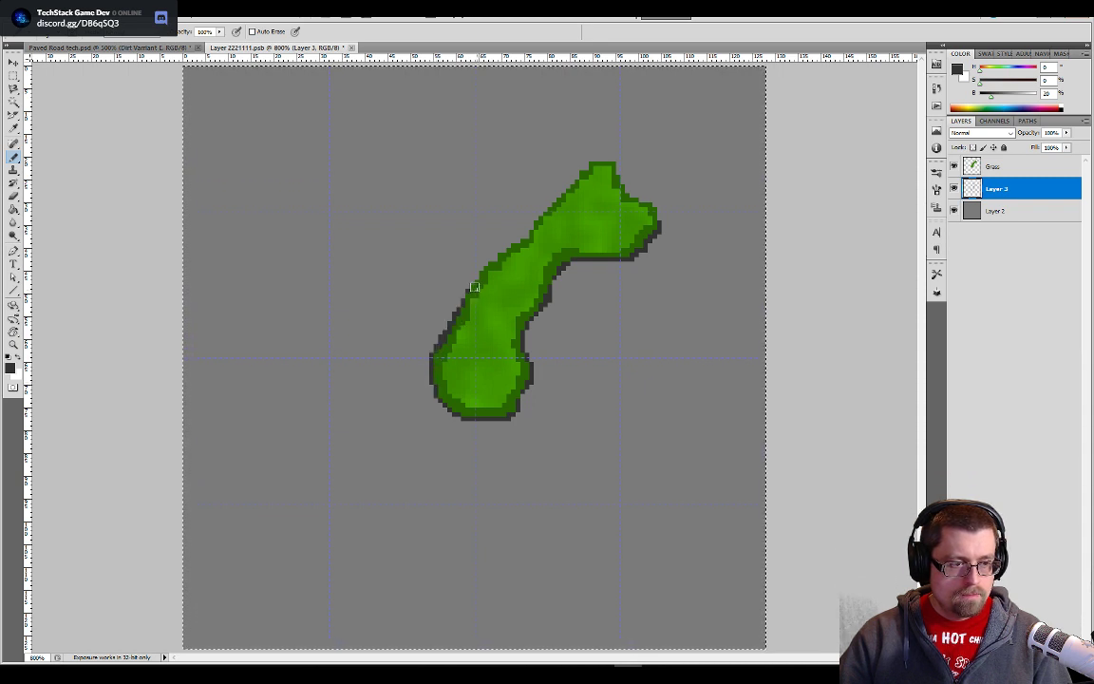
{"action": "key", "text": "e"}
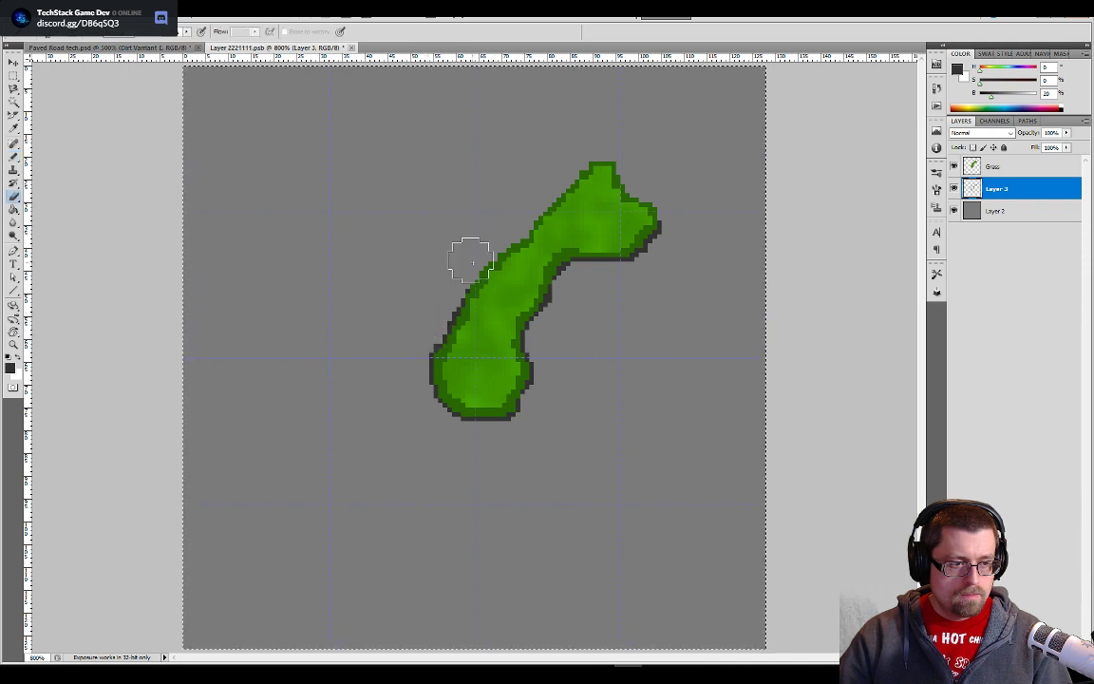
{"action": "key", "text": "b"}
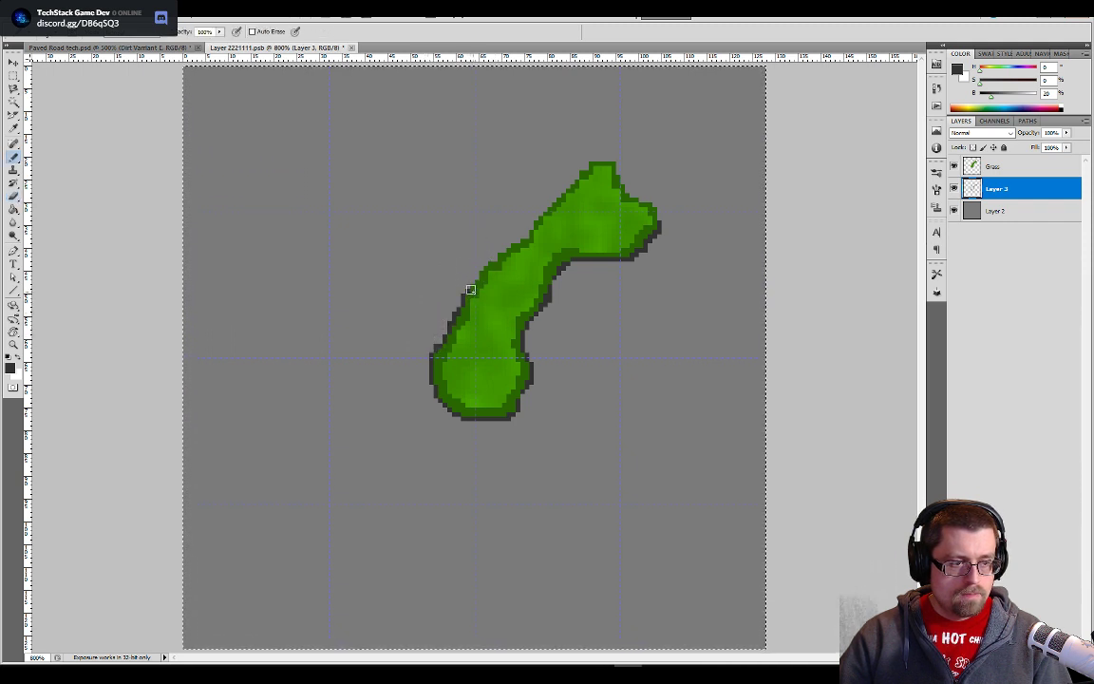
{"action": "key", "text": "ctrl+plus"}
{"action": "key", "text": "ctrl+plus"}
{"action": "key", "text": "ctrl+plus"}
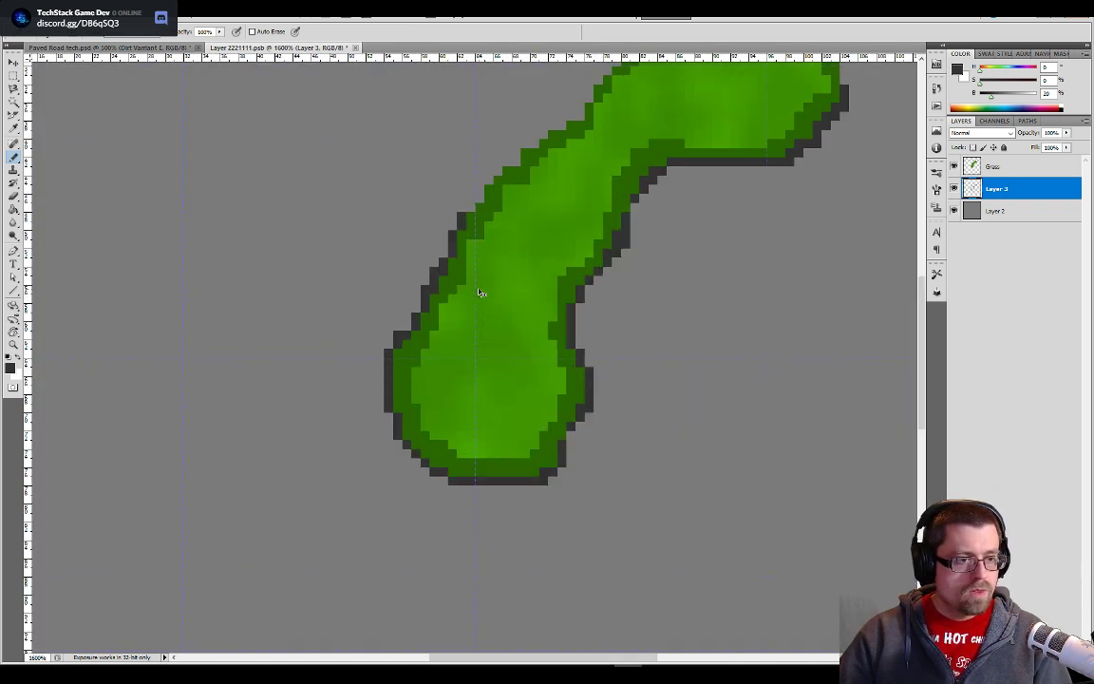
{"action": "mouse_move", "coordinate": [479, 288]}
{"action": "left_mouse_down"}
{"action": "mouse_move", "coordinate": [397, 560]}
{"action": "mouse_move", "coordinate": [396, 391]}
{"action": "mouse_move", "coordinate": [416, 343]}
{"action": "mouse_move", "coordinate": [445, 305]}
{"action": "mouse_move", "coordinate": [583, 188]}
{"action": "left_mouse_up"}
{"action": "mouse_move", "coordinate": [644, 264]}
{"action": "left_mouse_down"}
{"action": "mouse_move", "coordinate": [625, 369]}
{"action": "mouse_move", "coordinate": [572, 518]}
{"action": "left_mouse_up"}
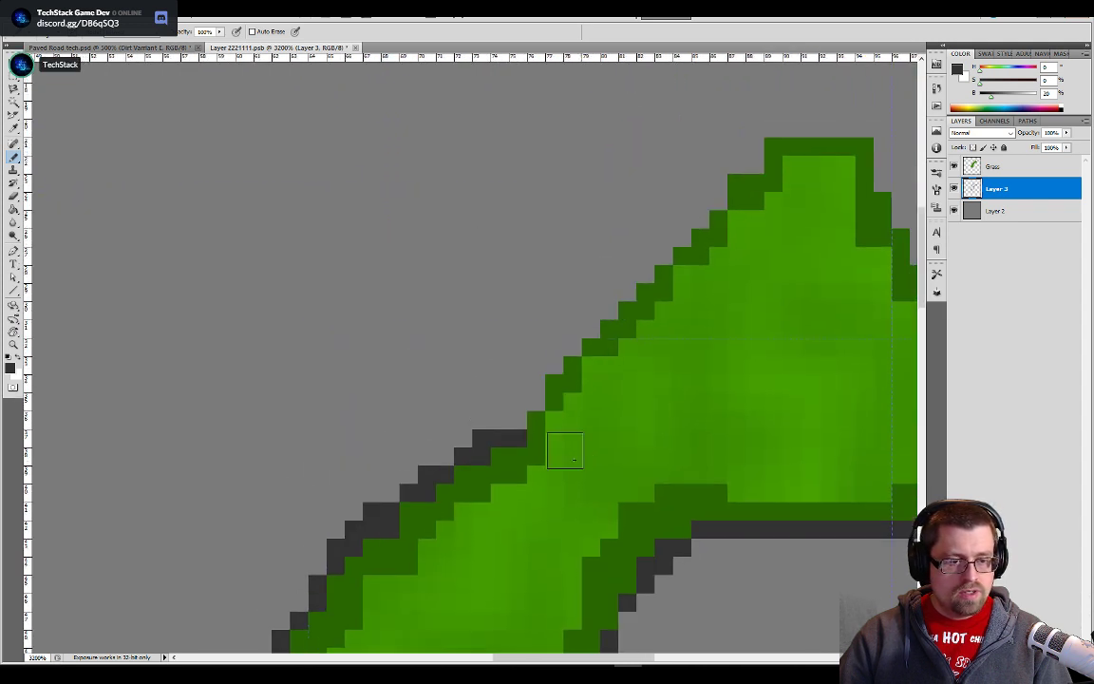
- Continue the dark grey pixel outline up the diagonal upper-left edge and around the grass shape's top tip
{"action": "left_click", "coordinate": [542, 413]}
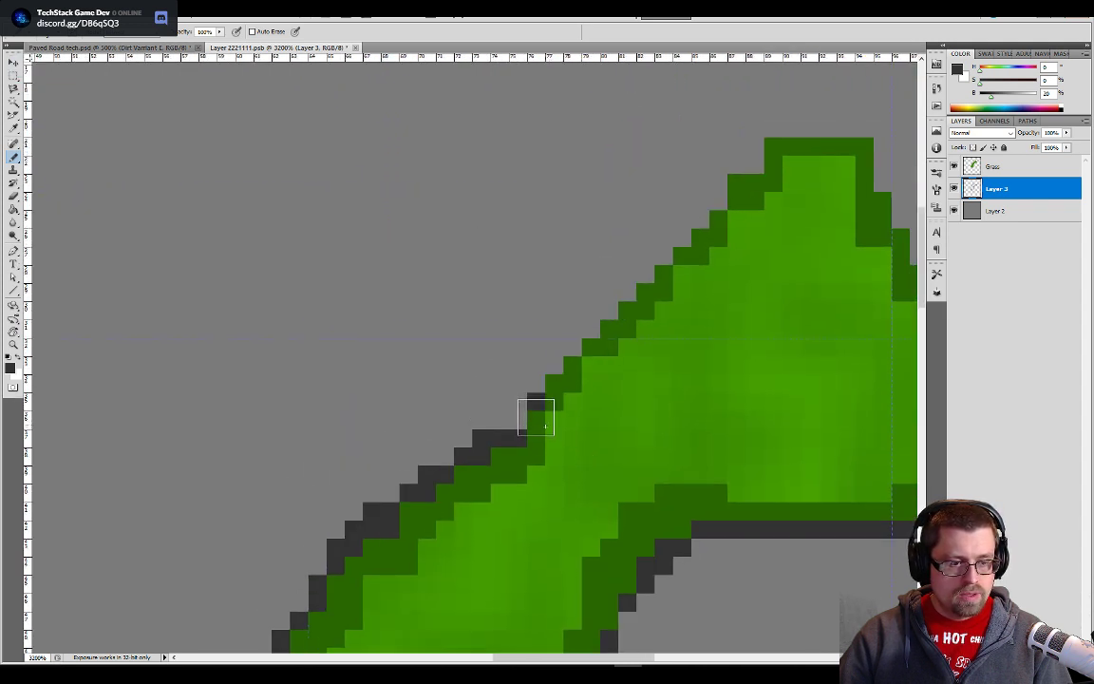
{"action": "left_click", "coordinate": [536, 424]}
{"action": "mouse_move", "coordinate": [545, 433]}
{"action": "left_mouse_down"}
{"action": "mouse_move", "coordinate": [538, 418]}
{"action": "mouse_move", "coordinate": [589, 359]}
{"action": "mouse_move", "coordinate": [639, 326]}
{"action": "mouse_move", "coordinate": [665, 268]}
{"action": "mouse_move", "coordinate": [720, 206]}
{"action": "left_mouse_up"}
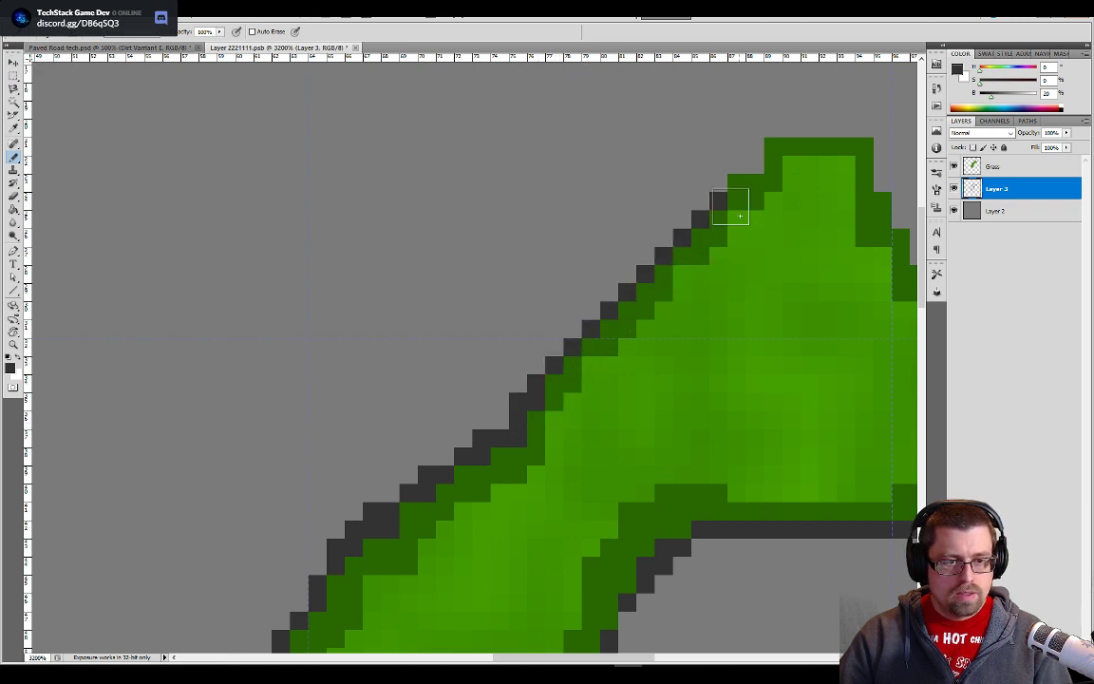
{"action": "mouse_move", "coordinate": [725, 295]}
{"action": "left_mouse_down"}
{"action": "mouse_move", "coordinate": [703, 347]}
{"action": "mouse_move", "coordinate": [605, 479]}
{"action": "left_mouse_up"}
{"action": "mouse_move", "coordinate": [621, 387]}
{"action": "left_mouse_down"}
{"action": "mouse_move", "coordinate": [664, 343]}
{"action": "mouse_move", "coordinate": [705, 337]}
{"action": "mouse_move", "coordinate": [676, 335]}
{"action": "mouse_move", "coordinate": [726, 336]}
{"action": "mouse_move", "coordinate": [755, 355]}
{"action": "mouse_move", "coordinate": [756, 375]}
{"action": "left_mouse_up"}
{"action": "left_click_drag", "start_coordinate": [776, 468], "coordinate": [501, 389]}
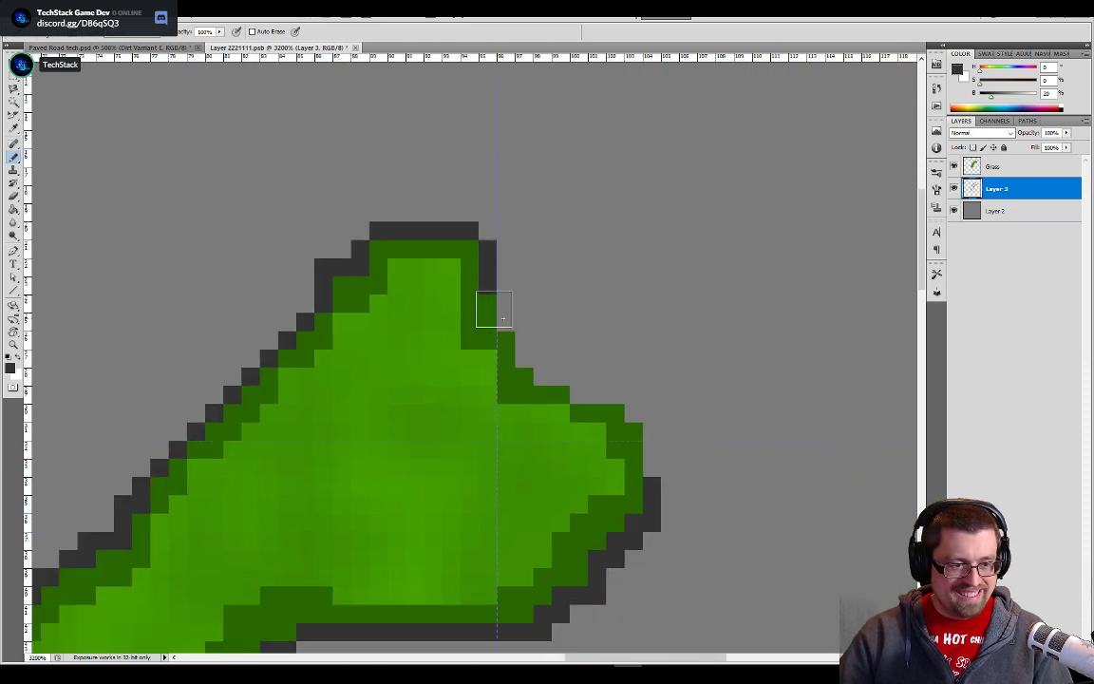
- Outline the notch and right-hand tip of the grass shape in dark grey and fill the missing outline pixel on its inner curve
{"action": "mouse_move", "coordinate": [501, 318]}
{"action": "left_mouse_down"}
{"action": "mouse_move", "coordinate": [521, 361]}
{"action": "mouse_move", "coordinate": [583, 414]}
{"action": "mouse_move", "coordinate": [624, 440]}
{"action": "mouse_move", "coordinate": [633, 424]}
{"action": "mouse_move", "coordinate": [619, 424]}
{"action": "mouse_move", "coordinate": [647, 472]}
{"action": "left_mouse_up"}
{"action": "left_click_drag", "start_coordinate": [543, 486], "coordinate": [646, 339]}
{"action": "left_click_drag", "start_coordinate": [436, 507], "coordinate": [641, 283]}
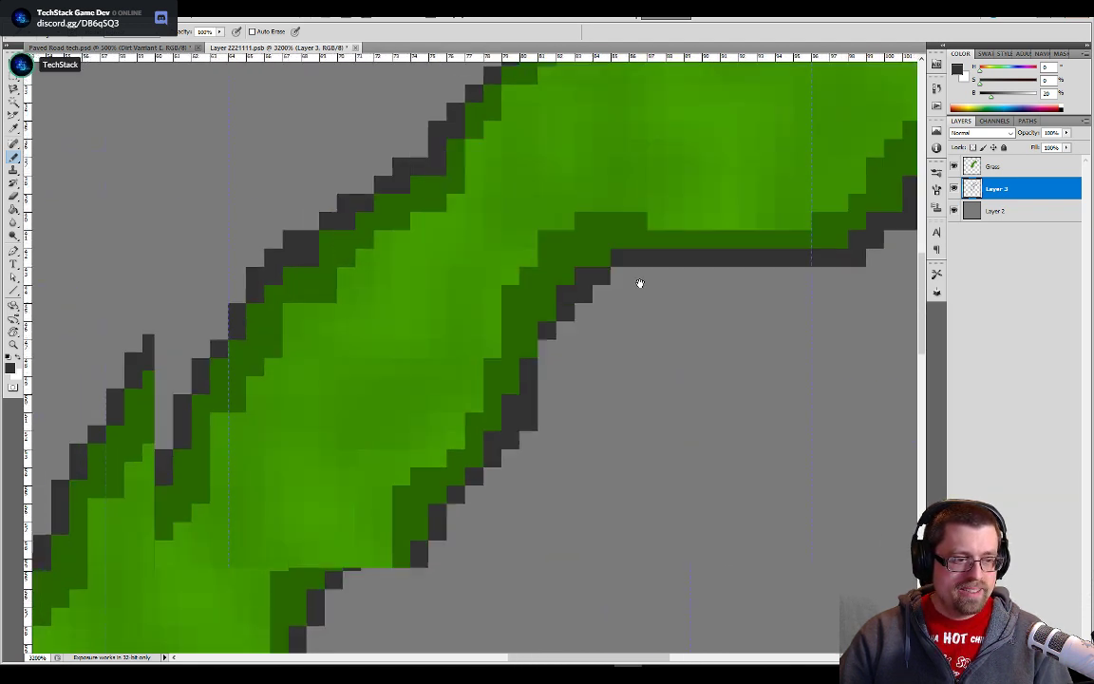
{"action": "left_click", "coordinate": [543, 355]}
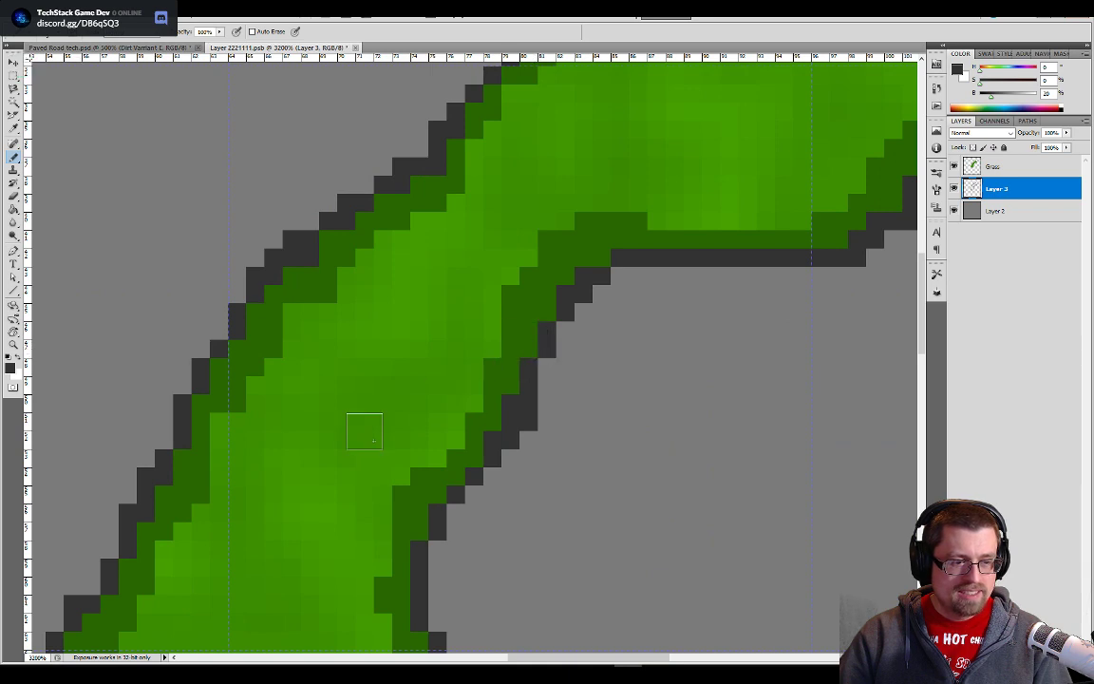
{"action": "scroll", "coordinate": [361, 460], "scroll_direction": "down", "scroll_amount": 3}
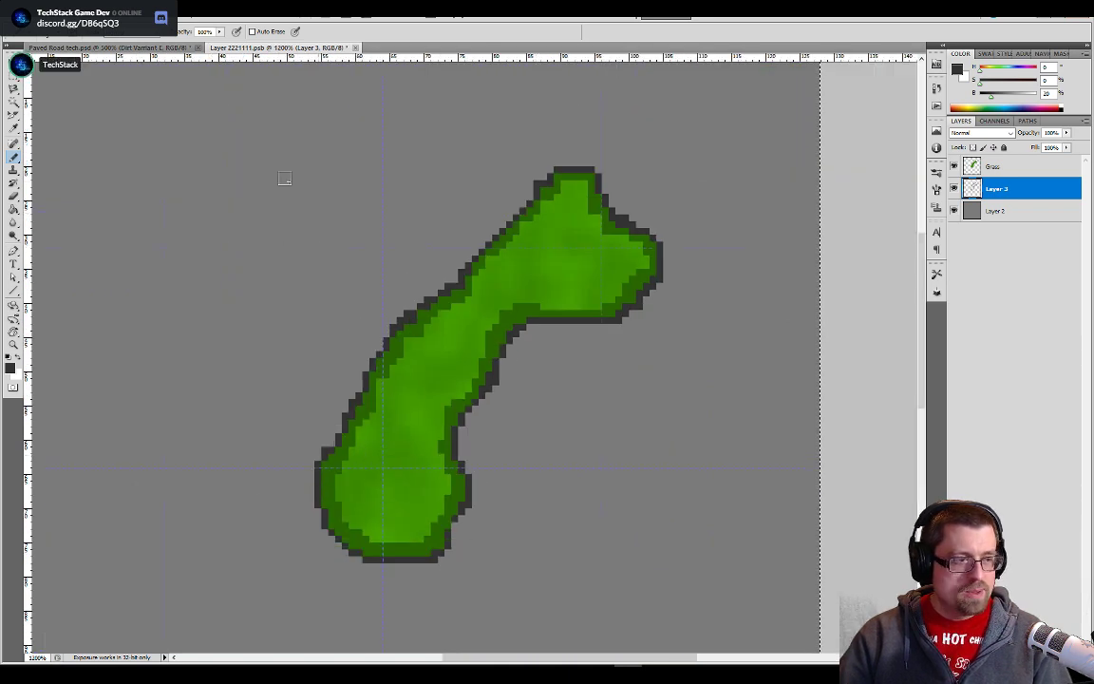
- Sample the lighter grey outer outline colour from the Paved Road tech document and add a new layer above Layer 3 in Layer 2221111
{"action": "left_click", "coordinate": [169, 48]}
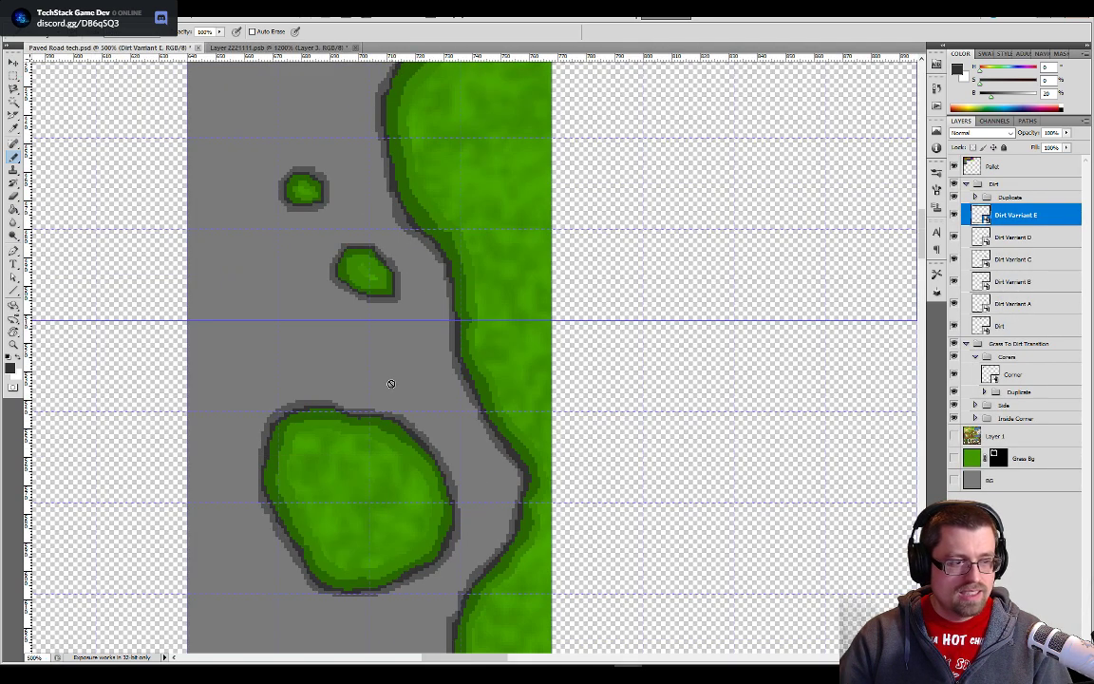
{"action": "left_click", "coordinate": [276, 47]}
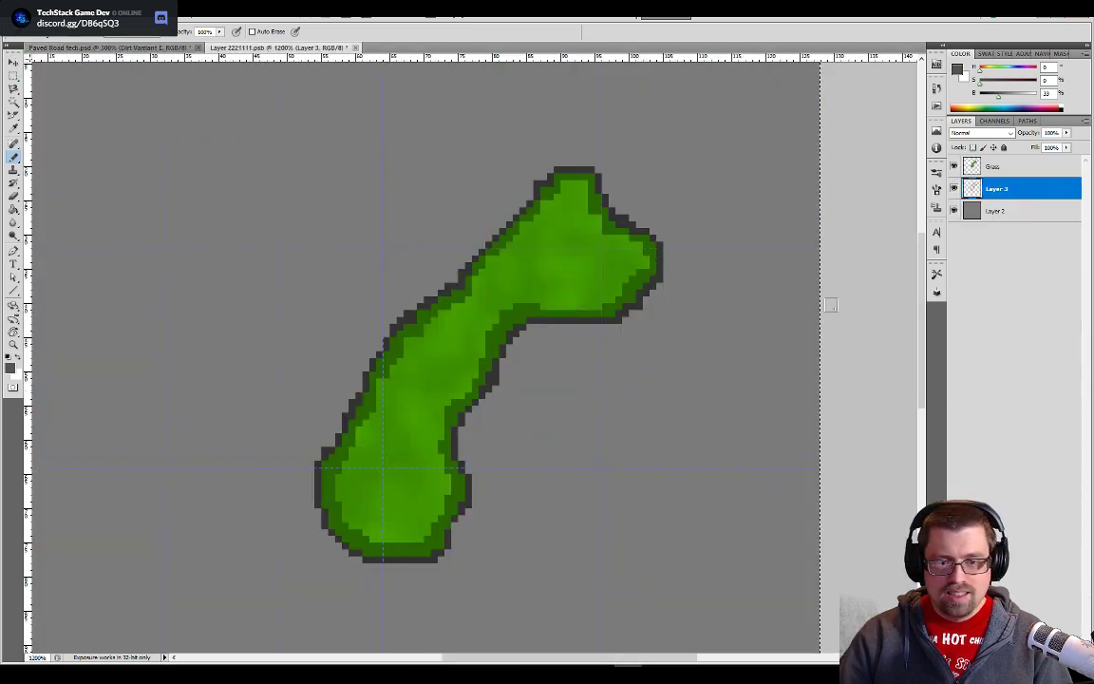
{"action": "key", "text": "ctrl+shift+alt+n"}
- Clear the selection and use the Magic Wand on Layer 3 to select the dark outline together with its whole interior
{"action": "key", "text": "w"}
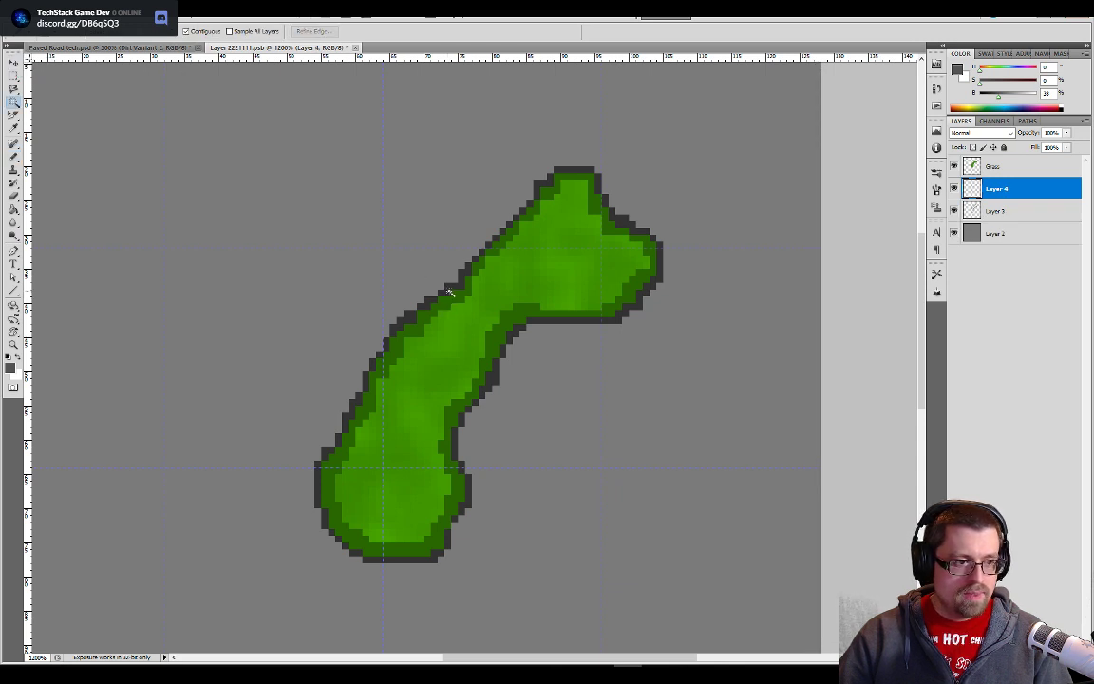
{"action": "key", "text": "ctrl+d"}
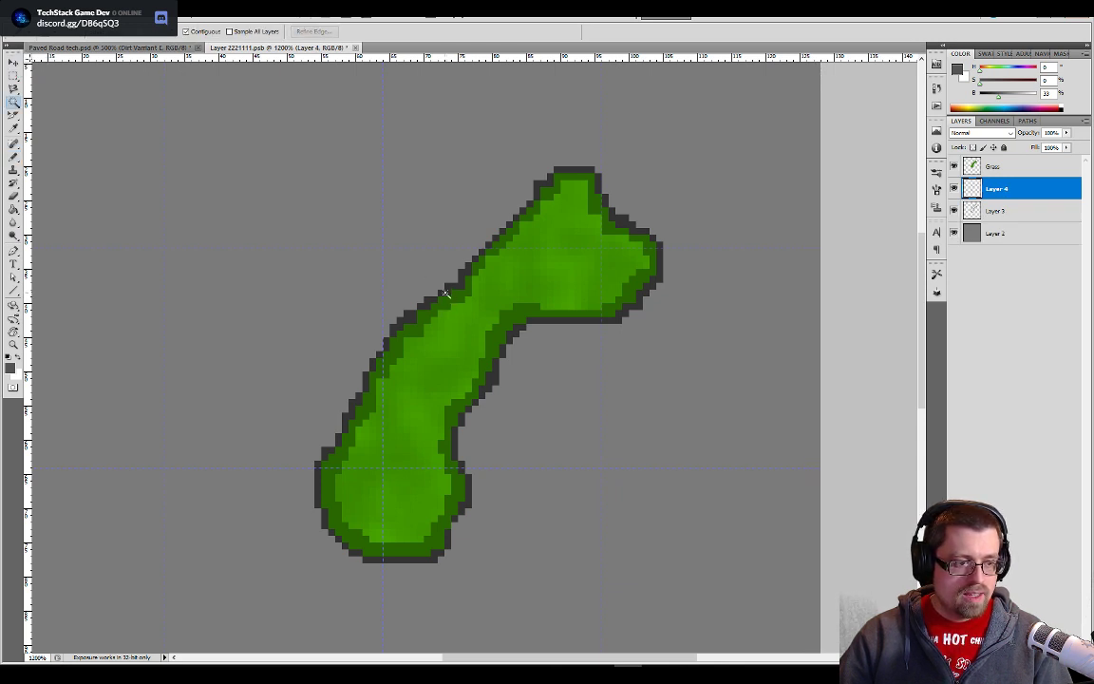
{"action": "left_click", "coordinate": [444, 293]}
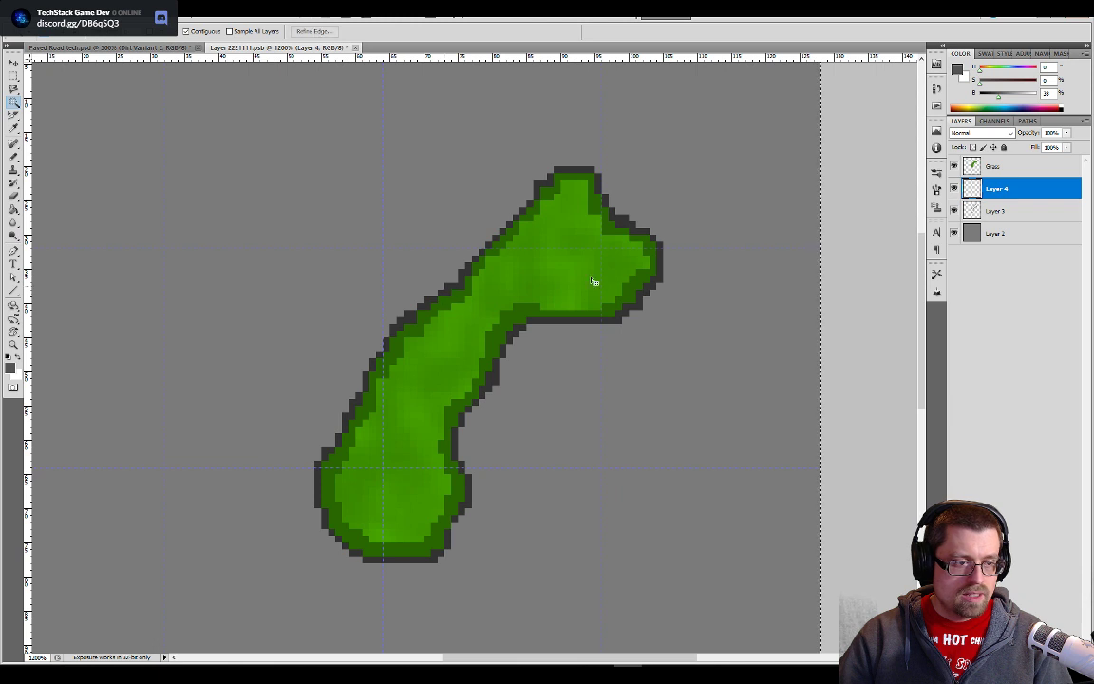
{"action": "left_click", "coordinate": [1001, 215]}
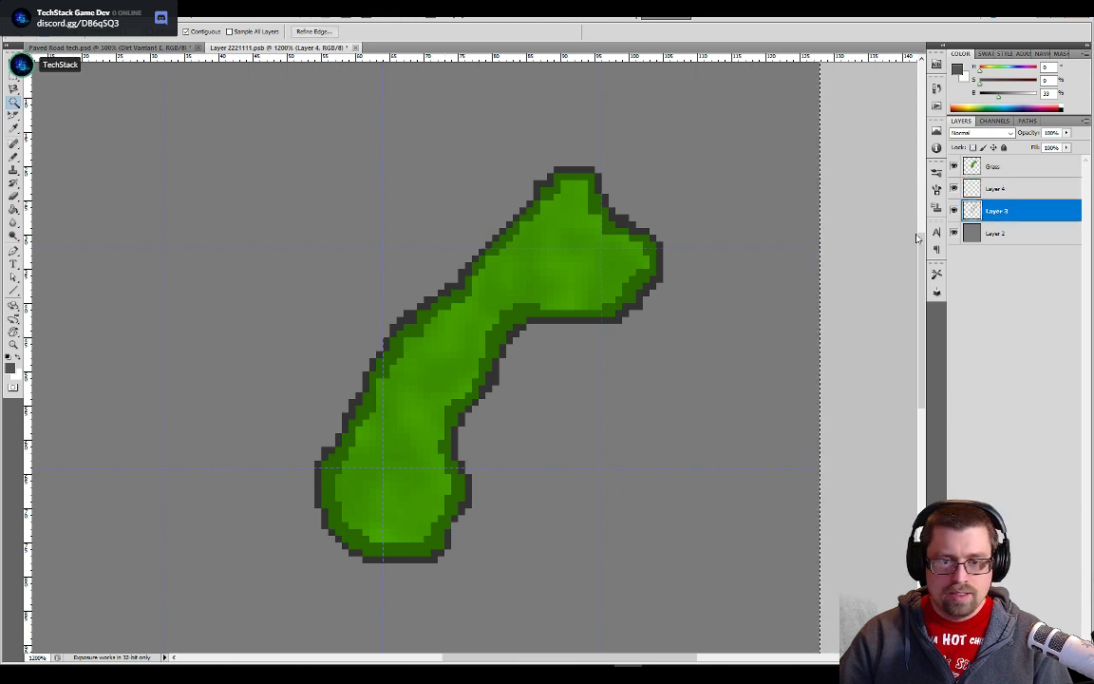
{"action": "left_click", "coordinate": [452, 305]}
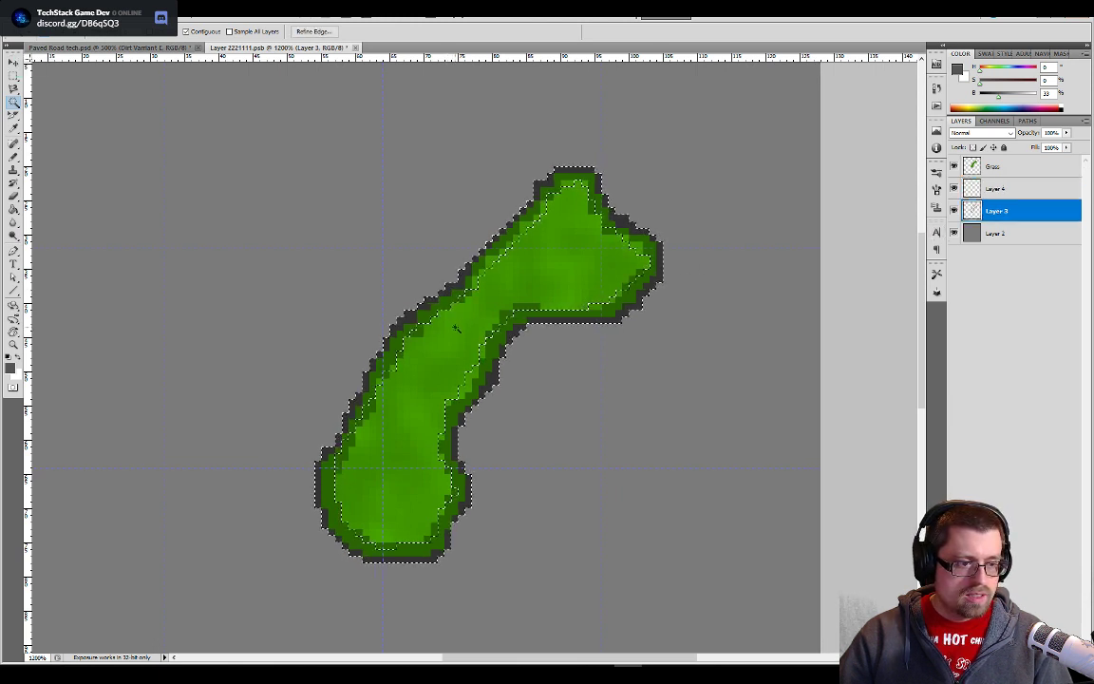
{"action": "left_click", "coordinate": [591, 320], "text": "shift"}
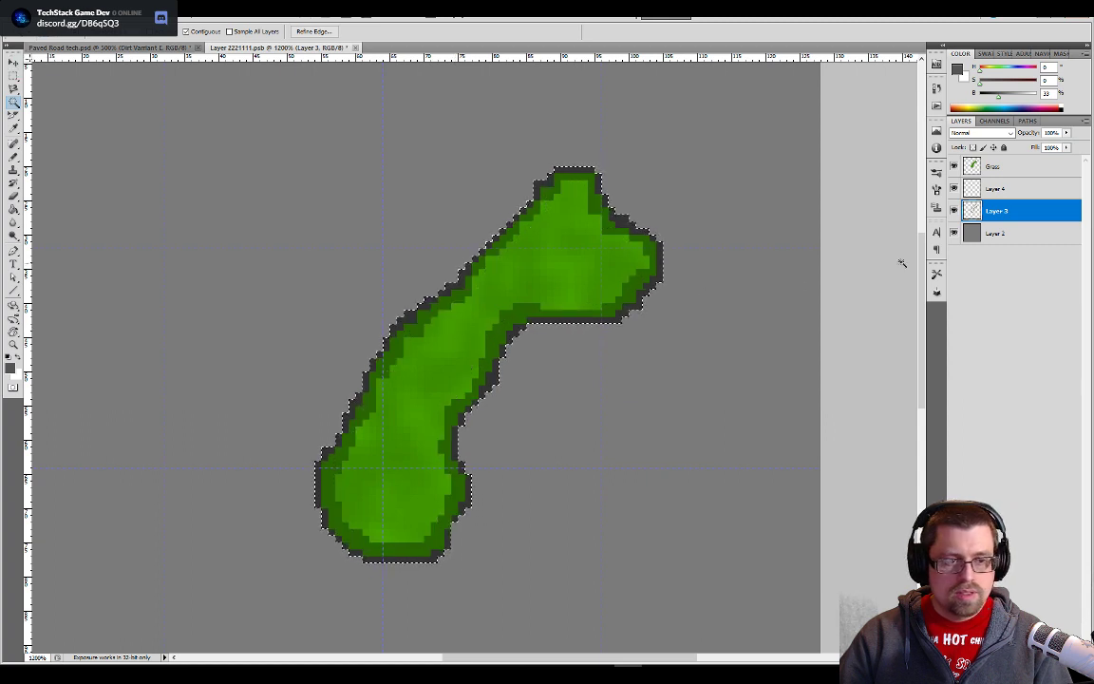
- Expand the selection by one pixel and fill it on Layer 4 with the sampled lighter grey
{"action": "key", "text": "alt+bracketright"}
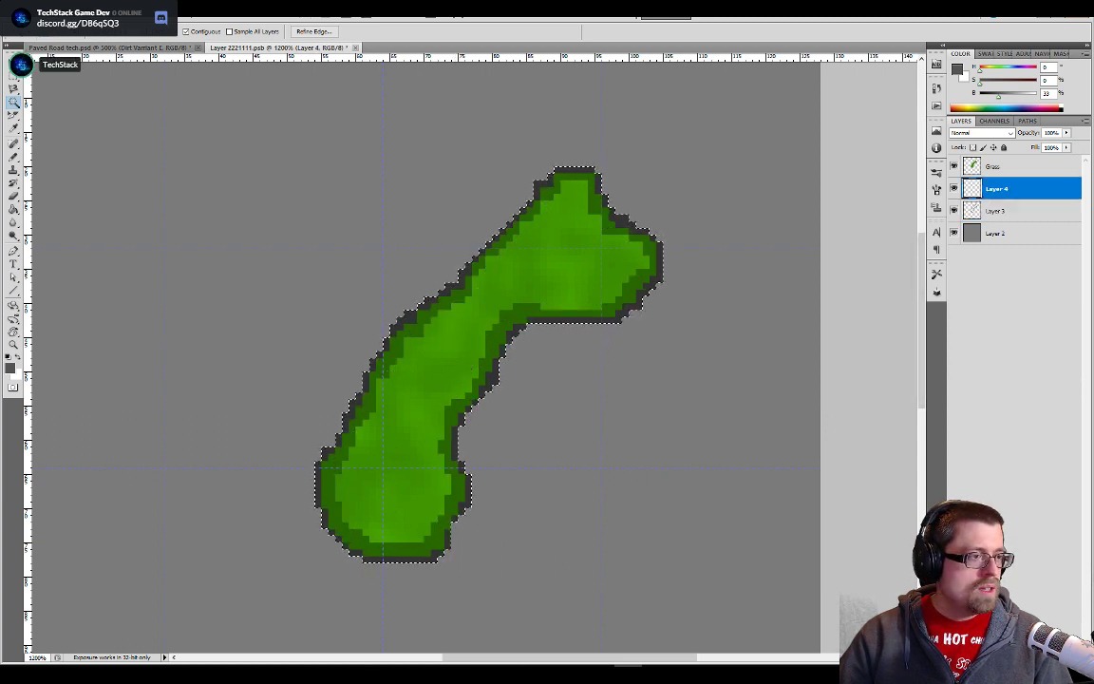
{"action": "left_click", "coordinate": [106, 13]}
{"action": "mouse_move", "coordinate": [134, 12]}
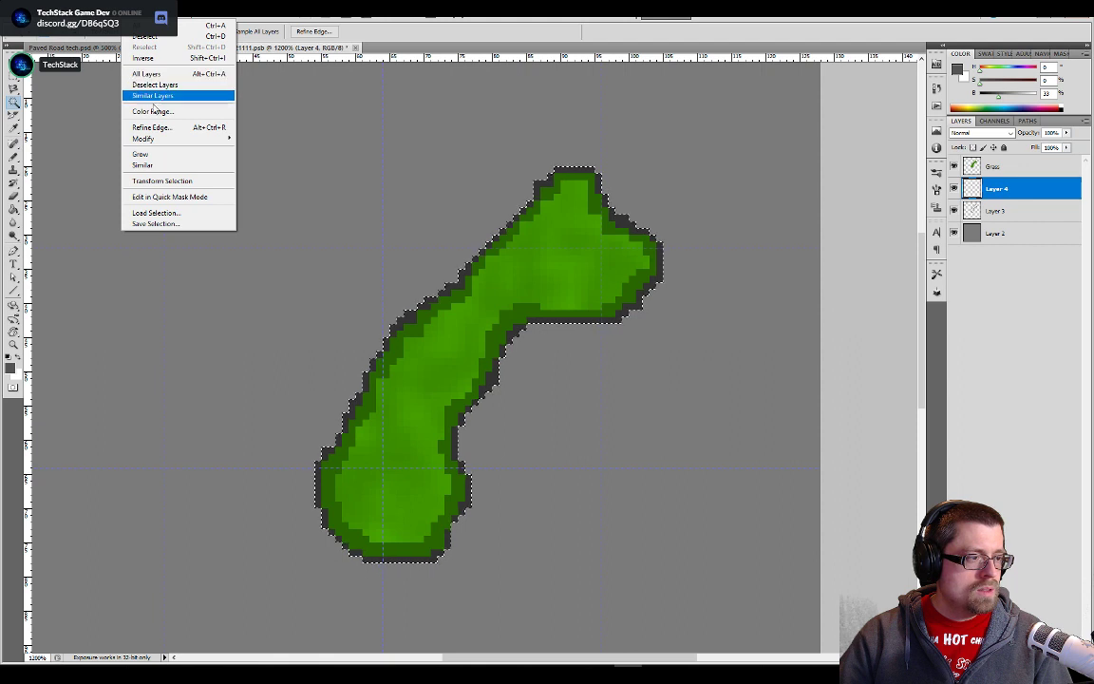
{"action": "mouse_move", "coordinate": [190, 138]}
{"action": "left_click", "coordinate": [267, 161]}
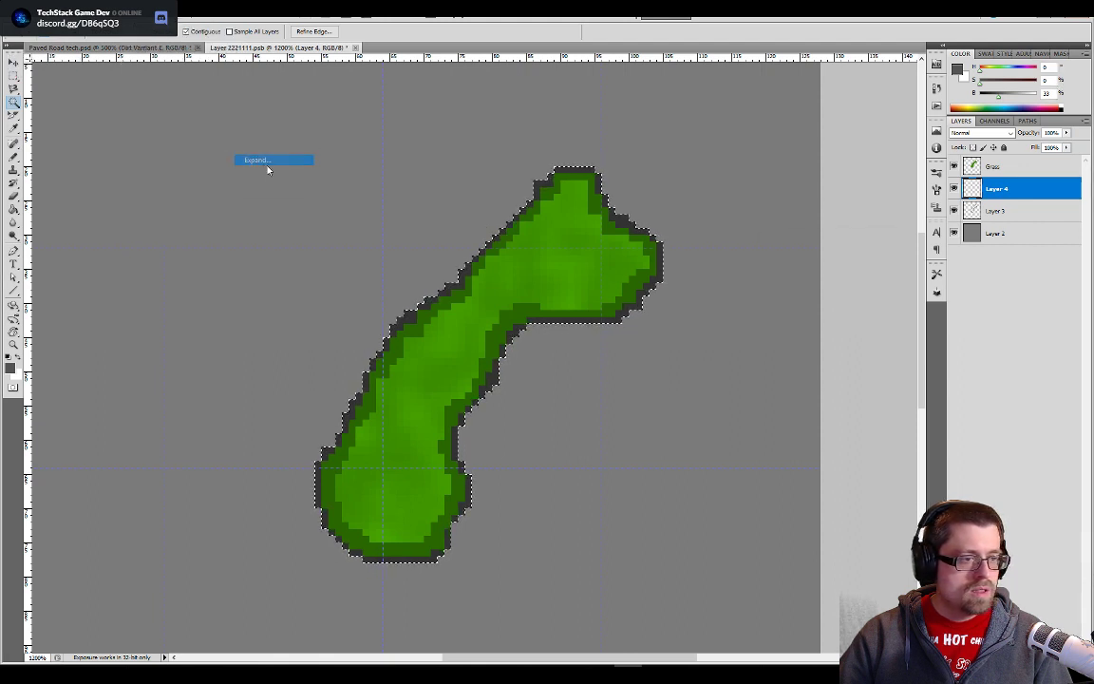
{"action": "left_click", "coordinate": [861, 258]}
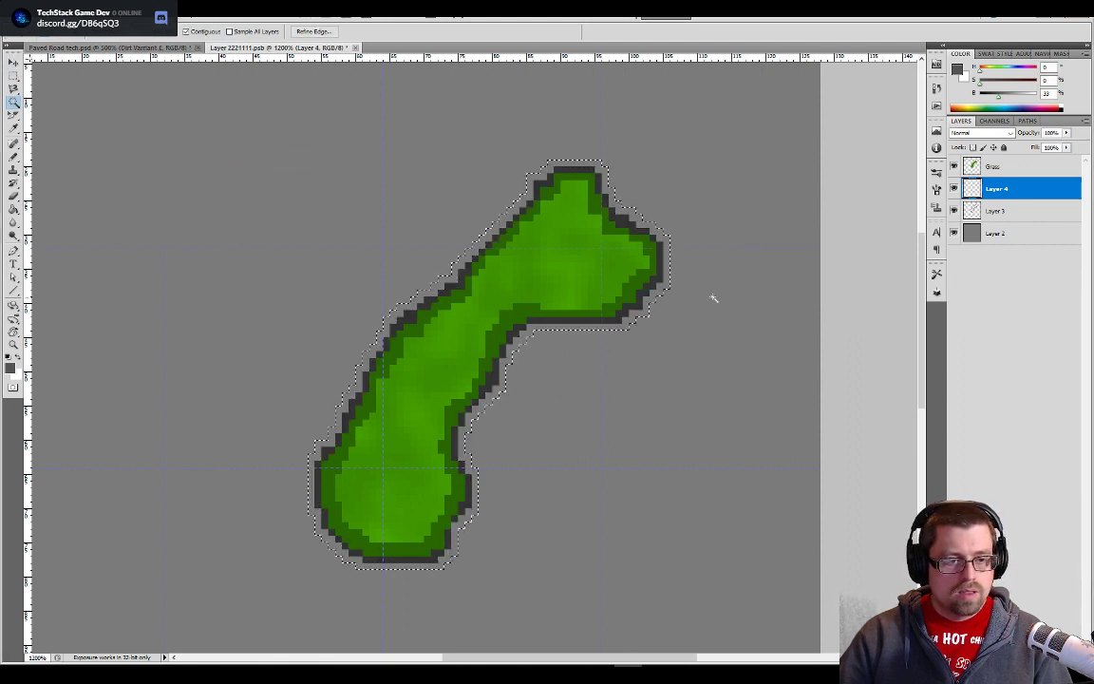
{"action": "key", "text": "g"}
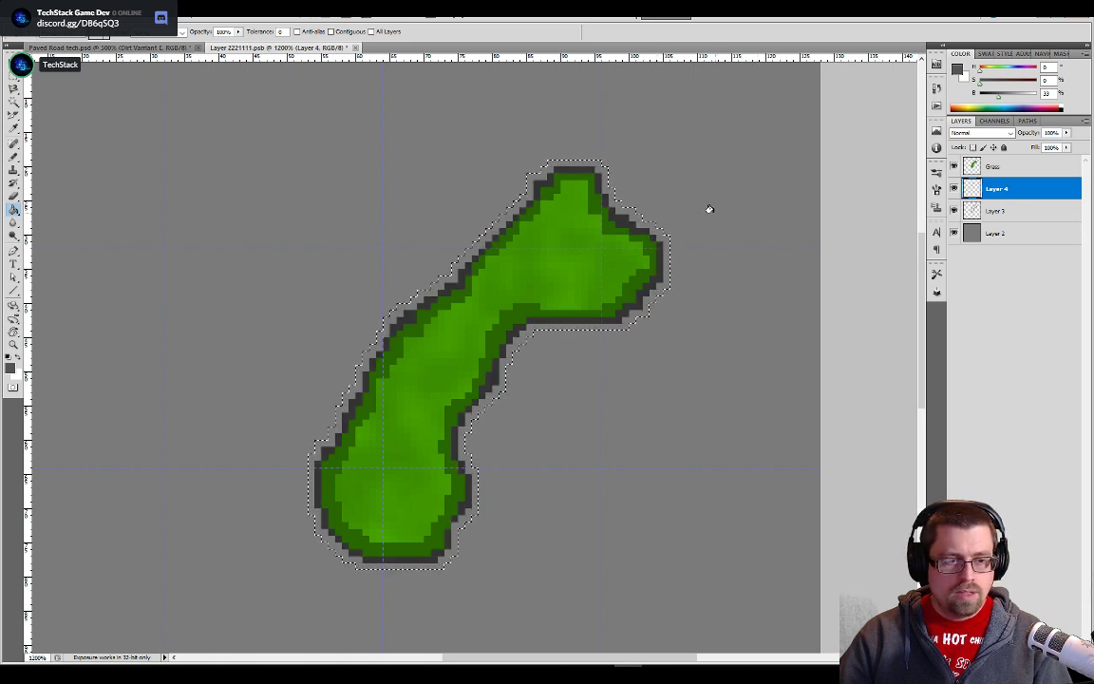
{"action": "left_click", "coordinate": [632, 213]}
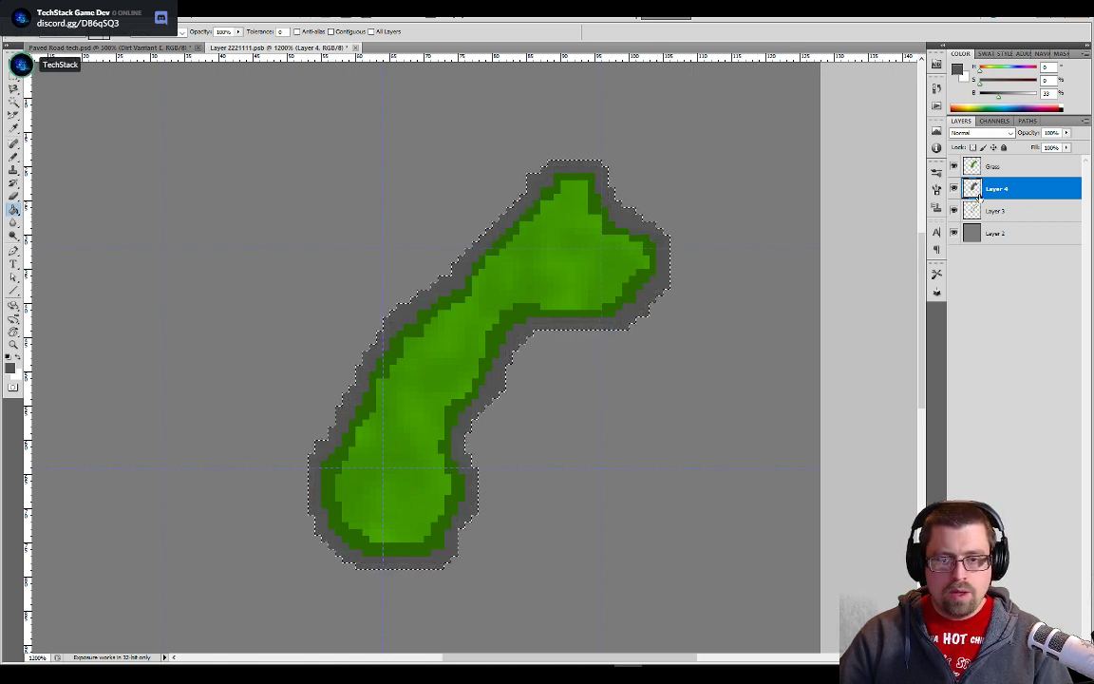
- Move Layer 4 below Layer 3, clear the selection and save the Layer 2221111 document
{"action": "left_click_drag", "start_coordinate": [998, 188], "coordinate": [988, 218]}
{"action": "key", "text": "ctrl+d"}
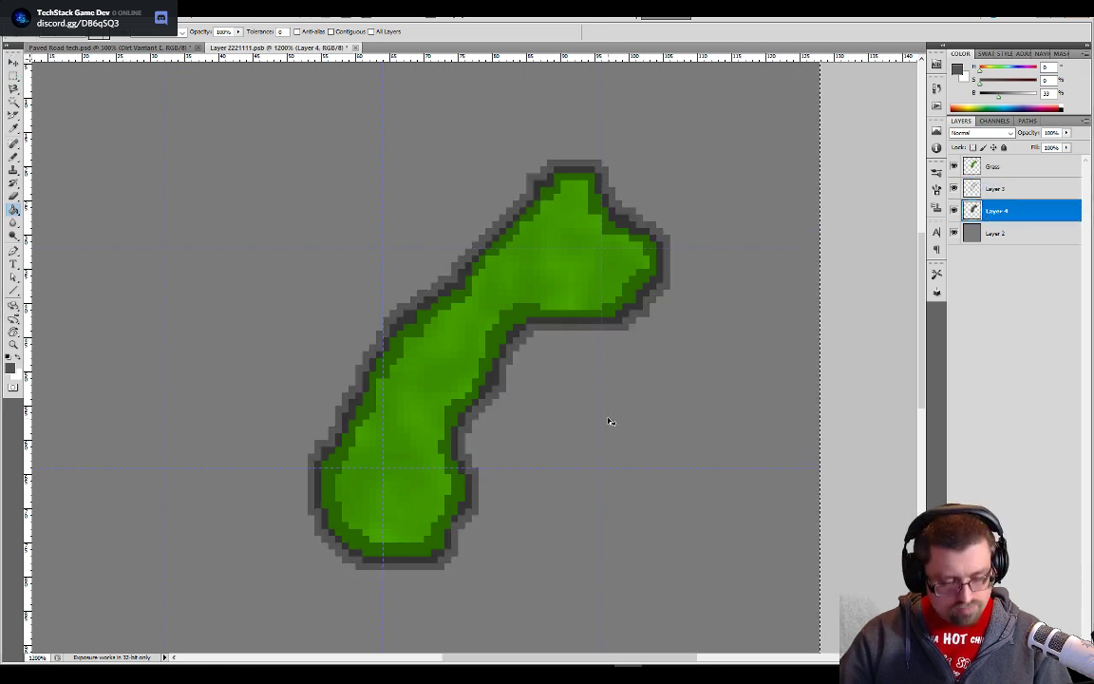
{"action": "key", "text": "alt+Tab"}
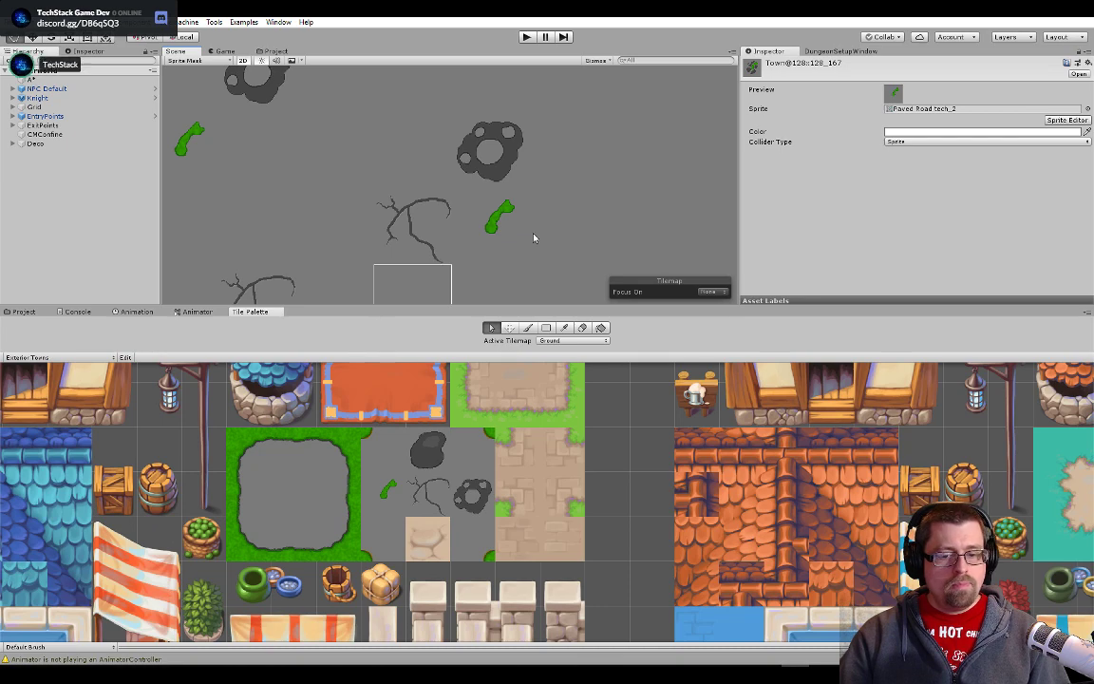
{"action": "key", "text": "alt+Tab"}
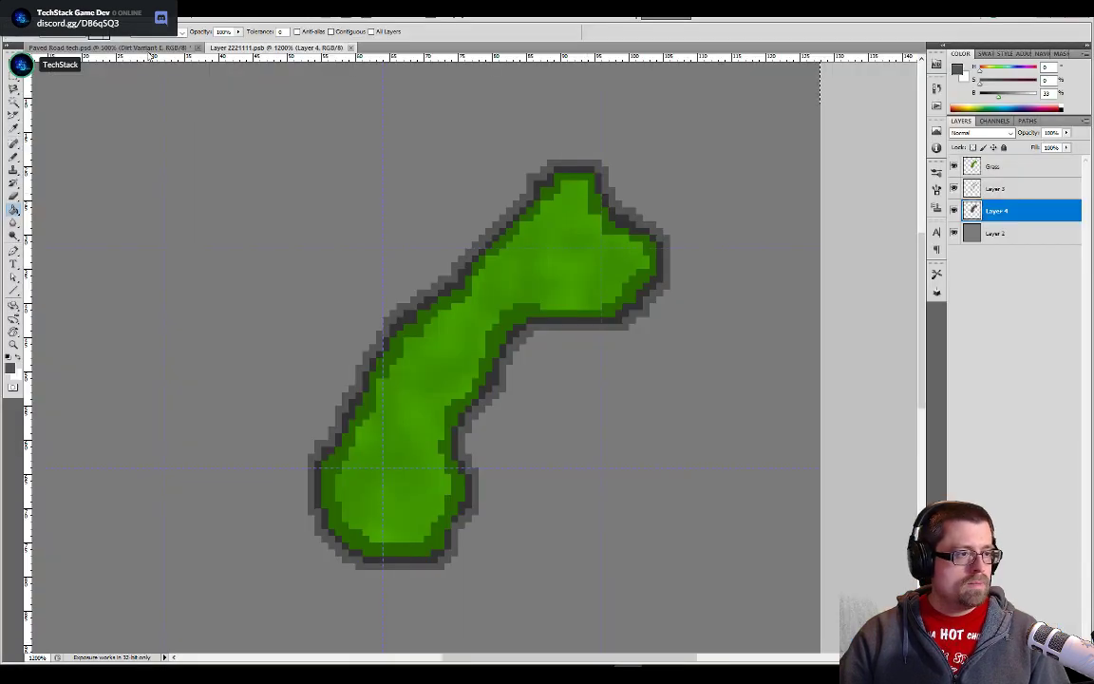
- In the Paved Road tech document, show the Grass Bg and BG layers, hide the Pallet layer, save, and switch to Unity
{"action": "key", "text": "ctrl+Tab"}
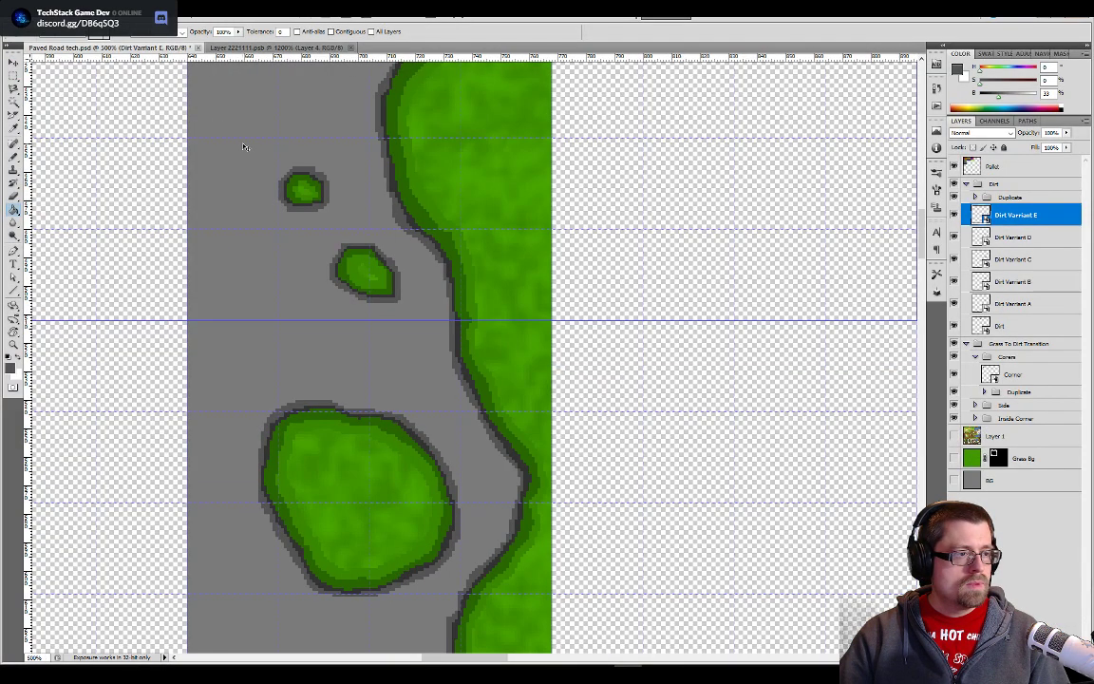
{"action": "left_click", "coordinate": [954, 481]}
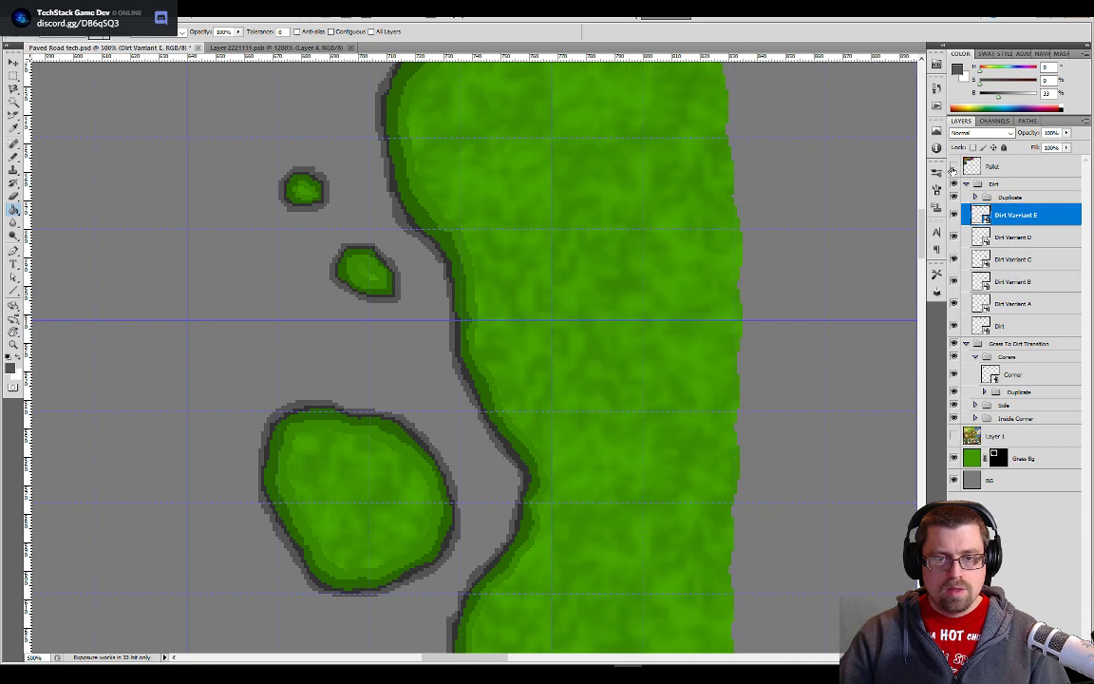
{"action": "key", "text": "alt+Tab"}
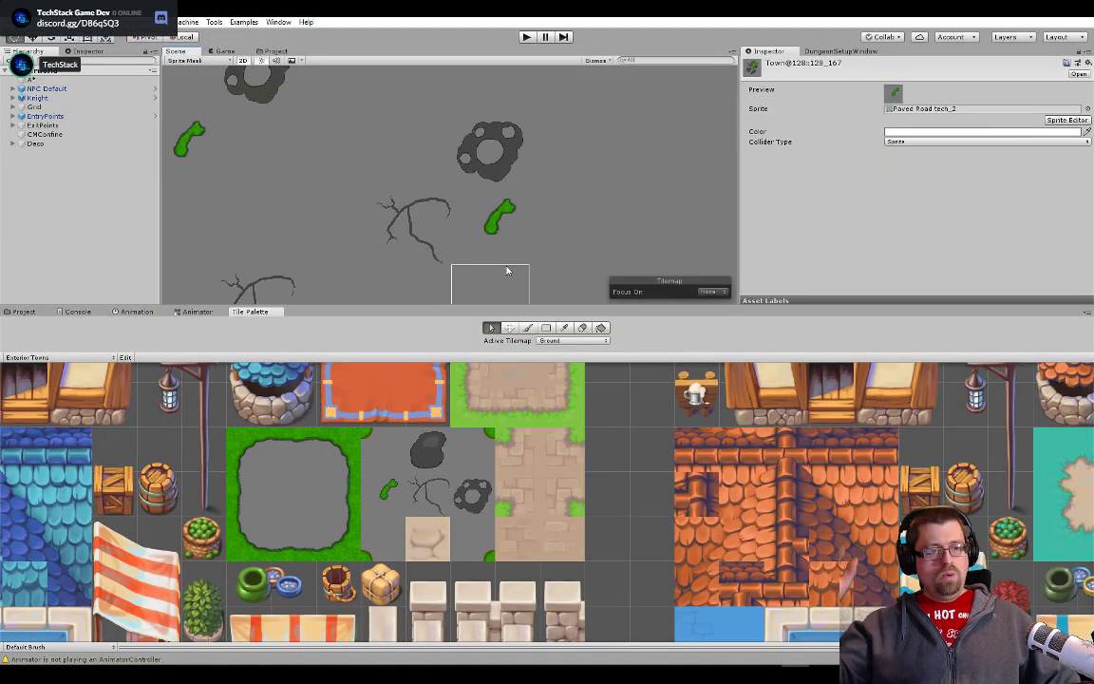
- Enlarge the Scene view by shrinking the Tile Palette below it and the Inspector beside it
{"action": "scroll", "coordinate": [474, 261], "scroll_direction": "down", "scroll_amount": 1}
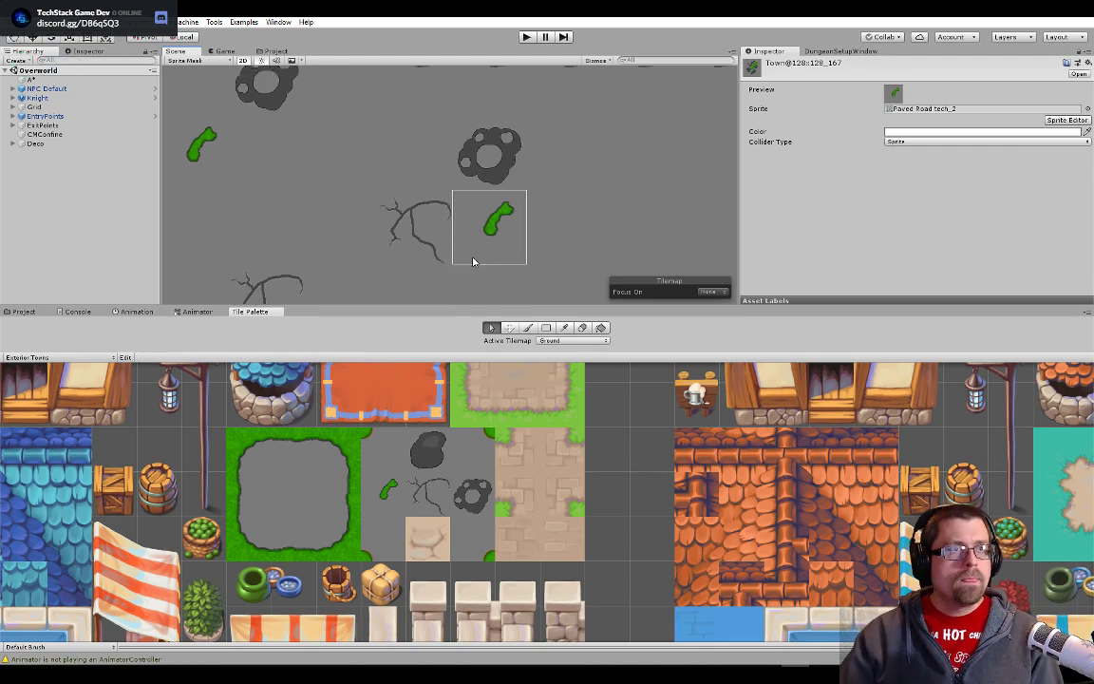
{"action": "scroll", "coordinate": [474, 261], "scroll_direction": "down", "scroll_amount": 6}
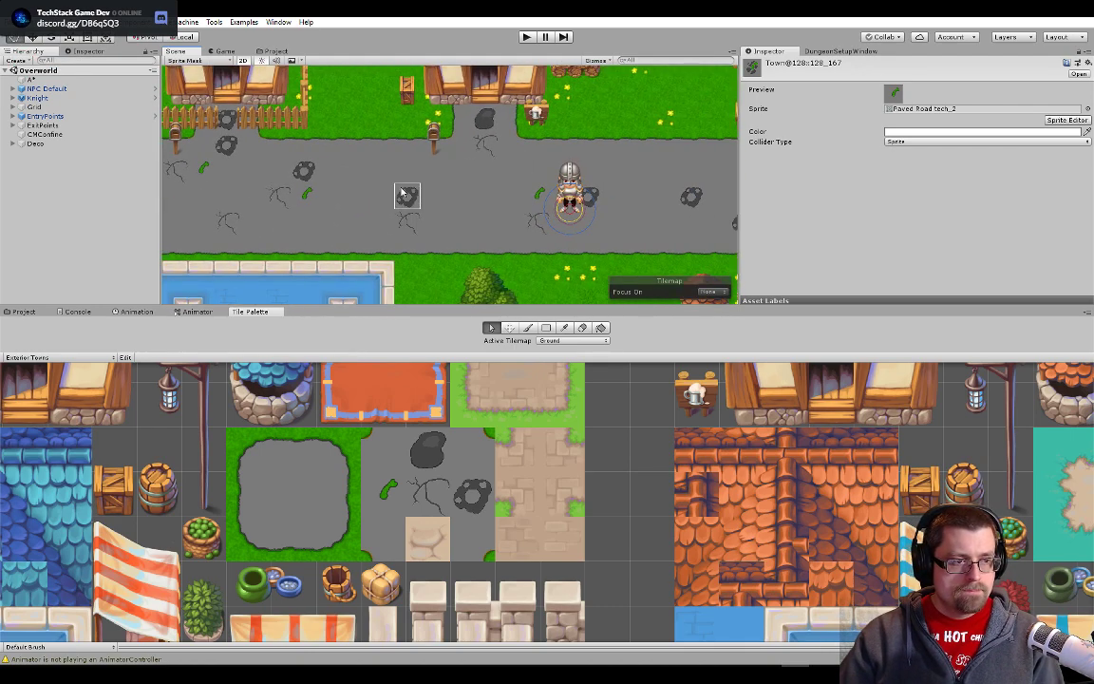
{"action": "left_click_drag", "start_coordinate": [740, 302], "coordinate": [750, 524]}
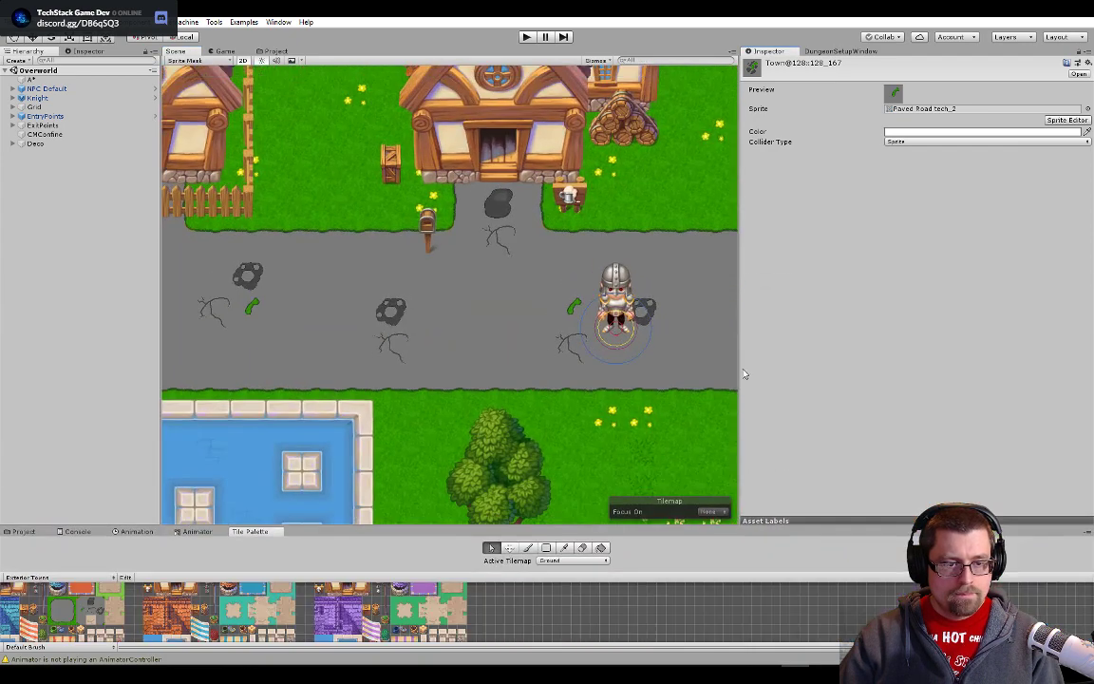
{"action": "left_click_drag", "start_coordinate": [741, 333], "coordinate": [936, 333]}
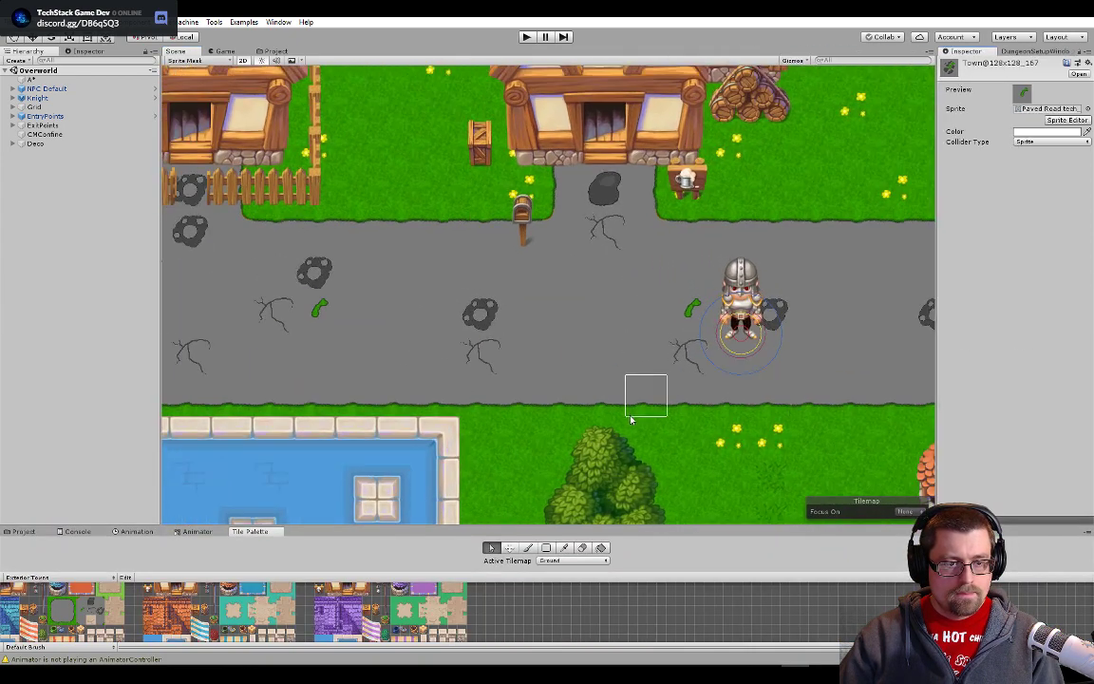
- Examine the road network across the Overworld scene and the updated grass tile's outline up close on the upper road
{"action": "scroll", "coordinate": [665, 404], "scroll_direction": "down", "scroll_amount": 4}
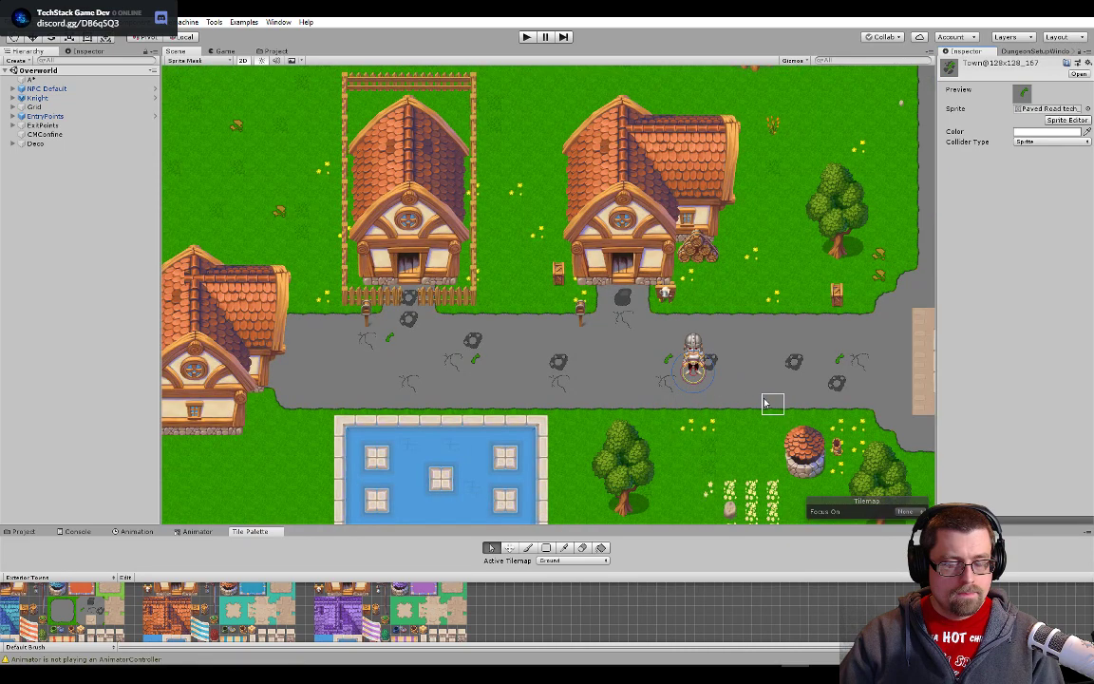
{"action": "left_click_drag", "start_coordinate": [824, 383], "coordinate": [472, 335]}
{"action": "left_click_drag", "start_coordinate": [701, 326], "coordinate": [305, 288]}
{"action": "left_click_drag", "start_coordinate": [290, 144], "coordinate": [552, 440]}
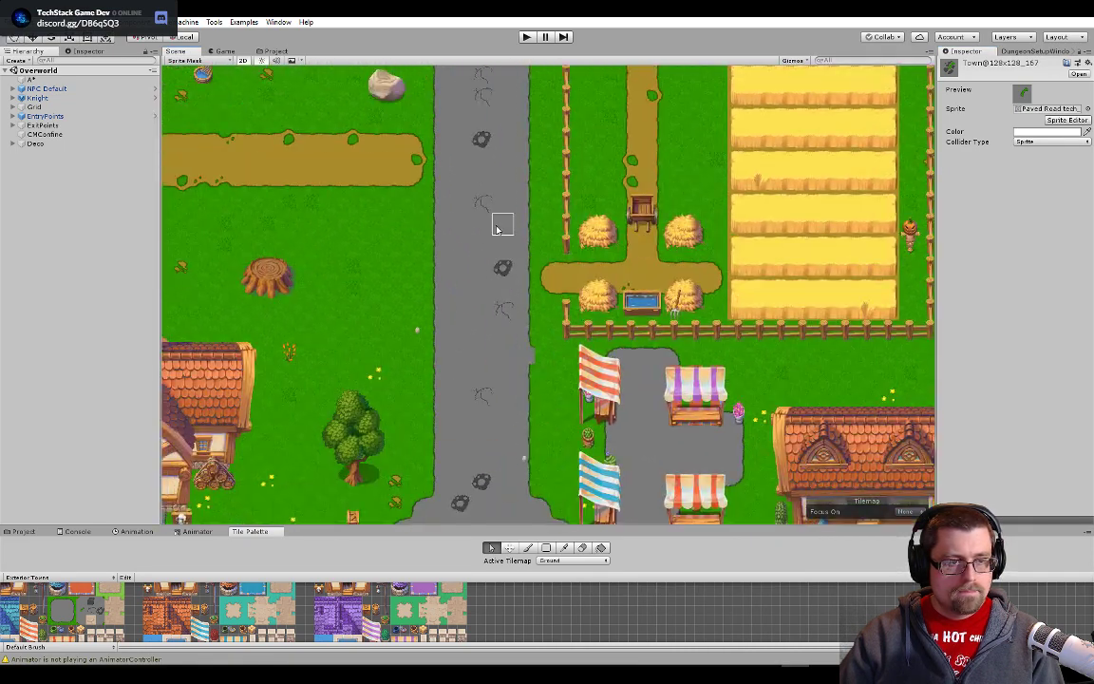
{"action": "left_click_drag", "start_coordinate": [475, 94], "coordinate": [484, 304]}
{"action": "scroll", "coordinate": [483, 304], "scroll_direction": "down", "scroll_amount": 9}
{"action": "scroll", "coordinate": [549, 267], "scroll_direction": "down", "scroll_amount": 3}
{"action": "left_click_drag", "start_coordinate": [773, 165], "coordinate": [757, 252]}
{"action": "scroll", "coordinate": [304, 198], "scroll_direction": "up", "scroll_amount": 5}
{"action": "scroll", "coordinate": [697, 274], "scroll_direction": "up", "scroll_amount": 10}
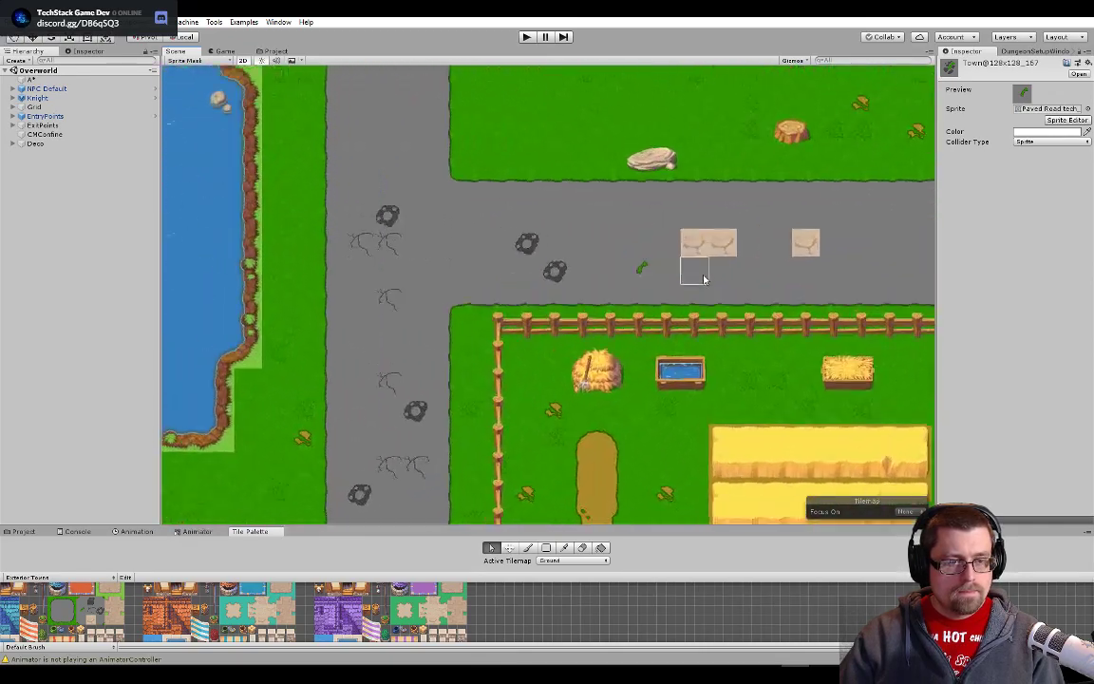
{"action": "scroll", "coordinate": [700, 275], "scroll_direction": "up", "scroll_amount": 8}
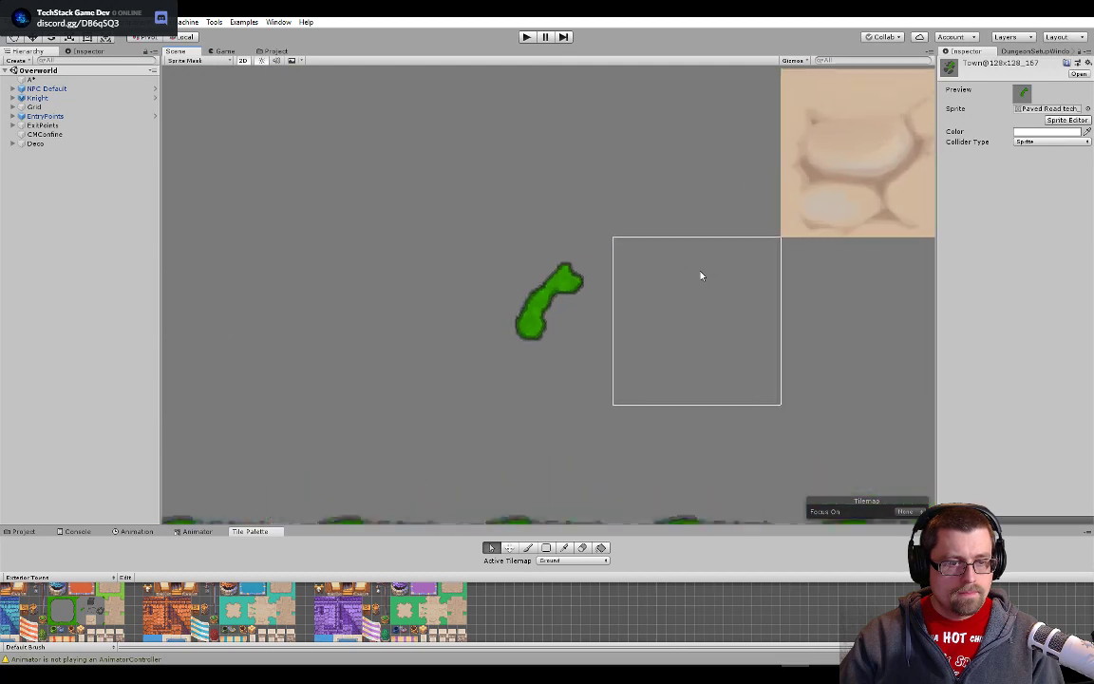
{"action": "scroll", "coordinate": [485, 335], "scroll_direction": "up", "scroll_amount": 3}
{"action": "scroll", "coordinate": [484, 335], "scroll_direction": "up", "scroll_amount": 6}
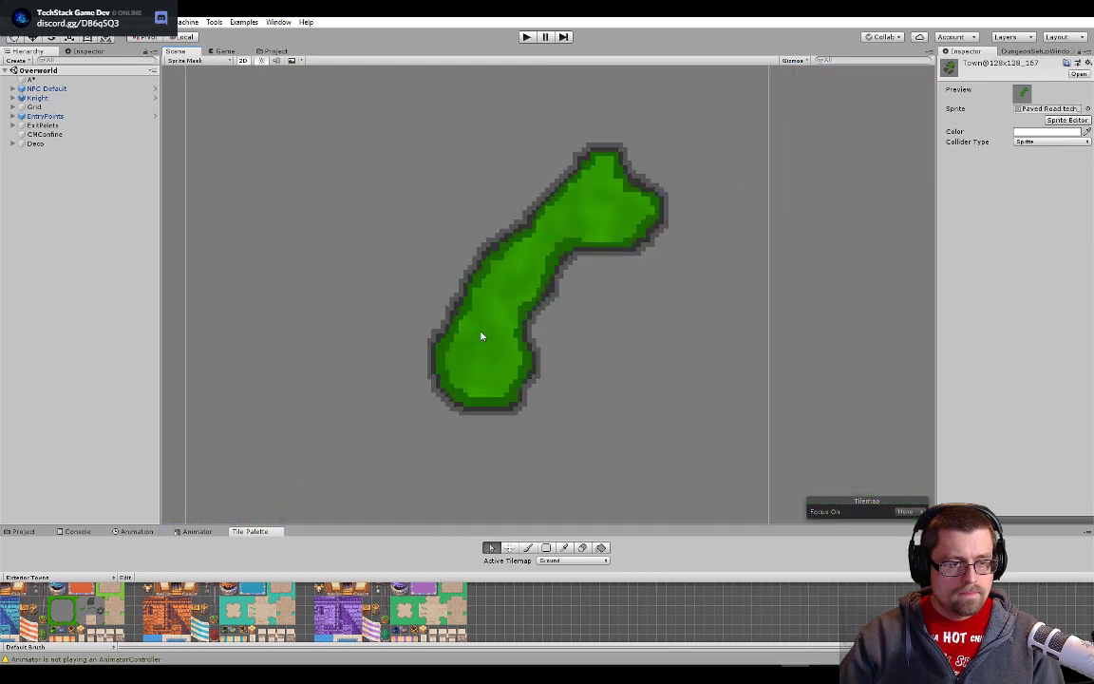
{"action": "scroll", "coordinate": [482, 335], "scroll_direction": "down", "scroll_amount": 15}
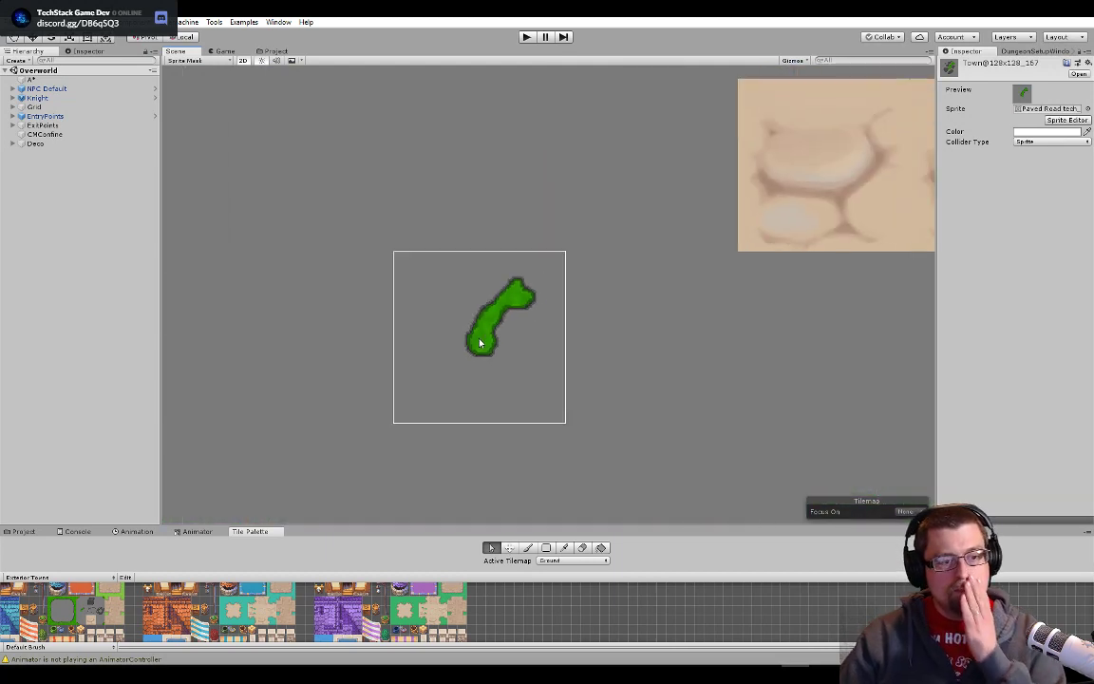
{"action": "scroll", "coordinate": [549, 328], "scroll_direction": "down", "scroll_amount": 4}
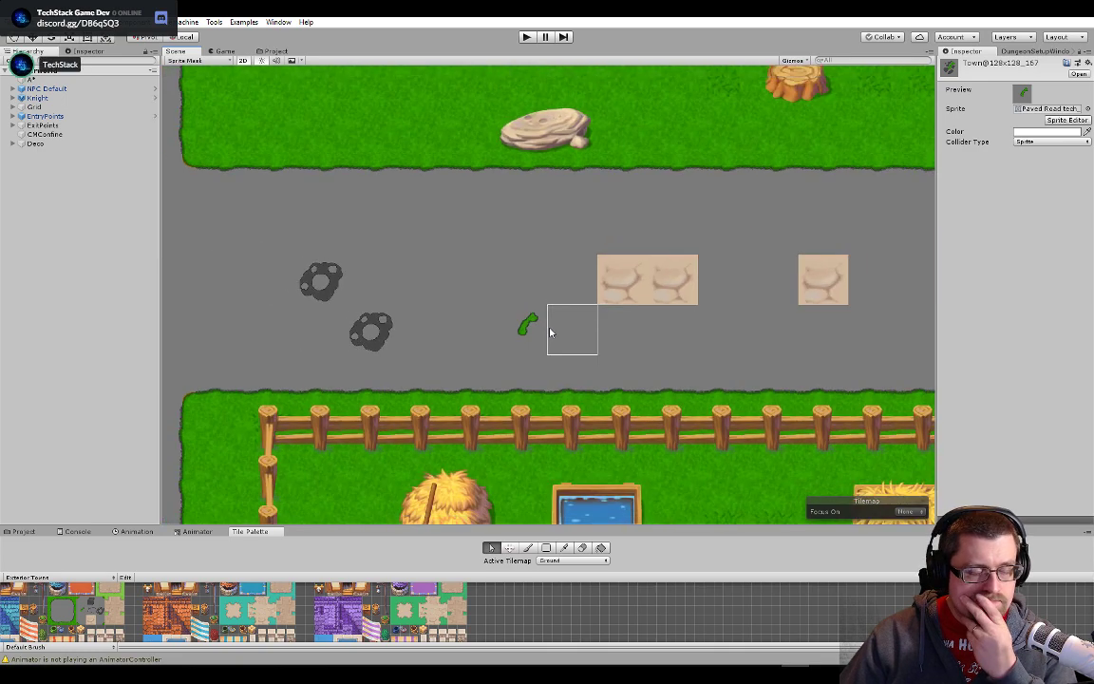
- Examine the grass-to-road edge beside the boulder along the vertical road up close
{"action": "scroll", "coordinate": [549, 331], "scroll_direction": "up", "scroll_amount": 2}
{"action": "left_click_drag", "start_coordinate": [364, 372], "coordinate": [808, 210]}
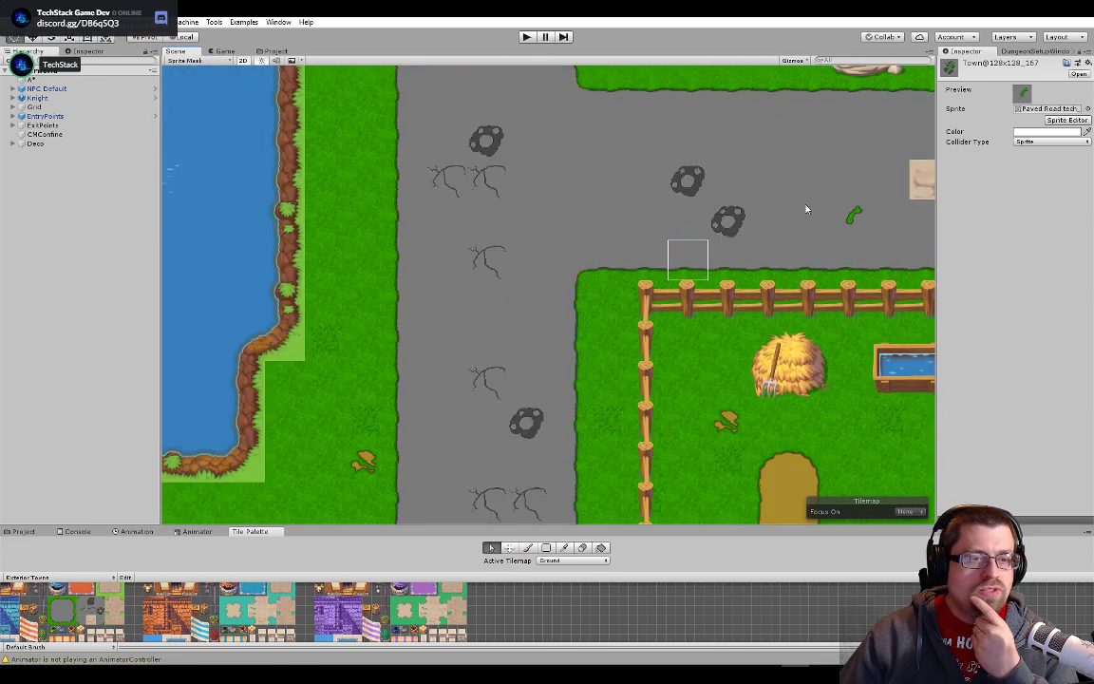
{"action": "left_click_drag", "start_coordinate": [532, 276], "coordinate": [852, 180]}
{"action": "left_click_drag", "start_coordinate": [667, 444], "coordinate": [620, 199]}
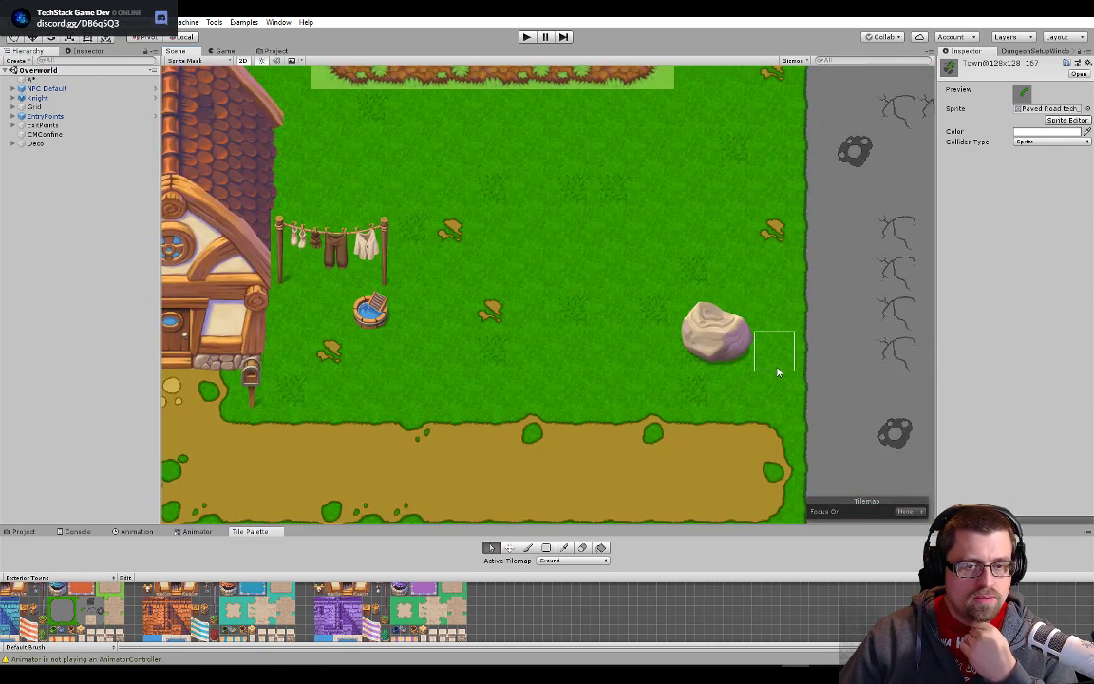
{"action": "scroll", "coordinate": [788, 231], "scroll_direction": "up", "scroll_amount": 4}
{"action": "left_click_drag", "start_coordinate": [831, 325], "coordinate": [606, 311]}
{"action": "scroll", "coordinate": [581, 317], "scroll_direction": "up", "scroll_amount": 6}
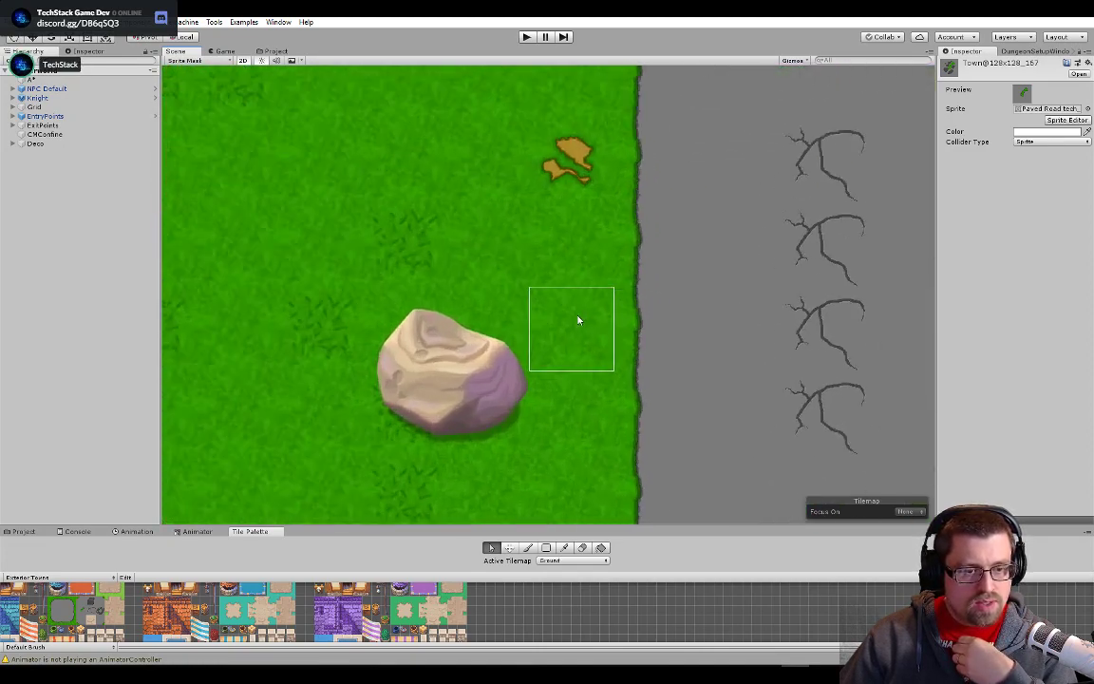
{"action": "scroll", "coordinate": [581, 318], "scroll_direction": "up", "scroll_amount": 3}
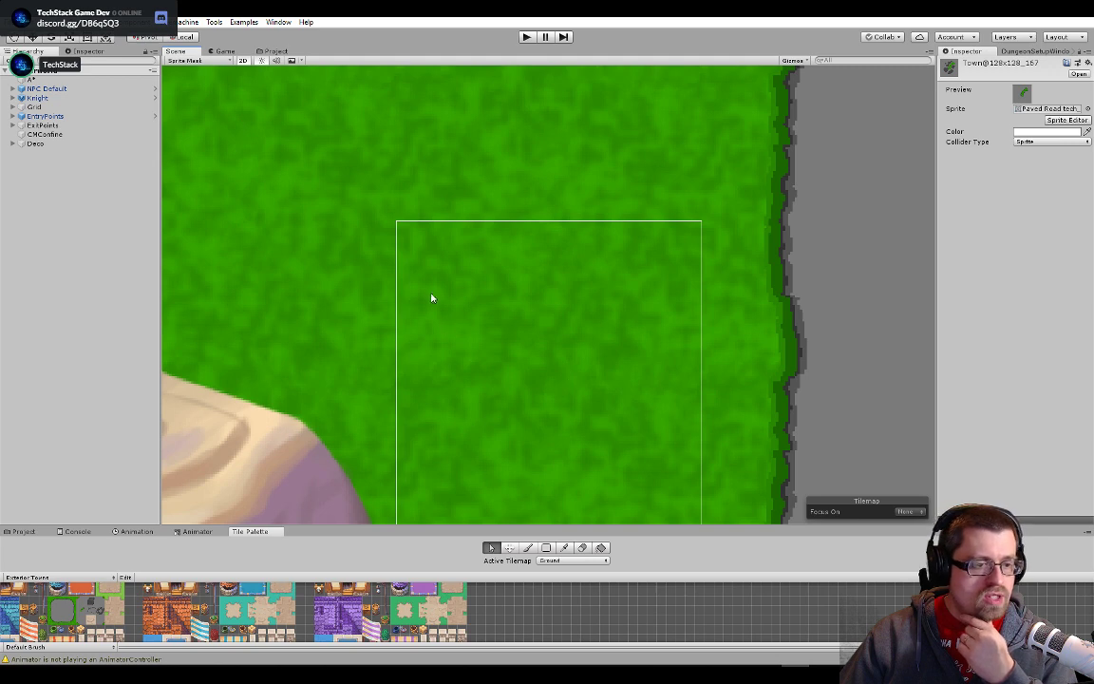
{"action": "left_click_drag", "start_coordinate": [572, 337], "coordinate": [350, 354]}
{"action": "scroll", "coordinate": [351, 352], "scroll_direction": "down", "scroll_amount": 1}
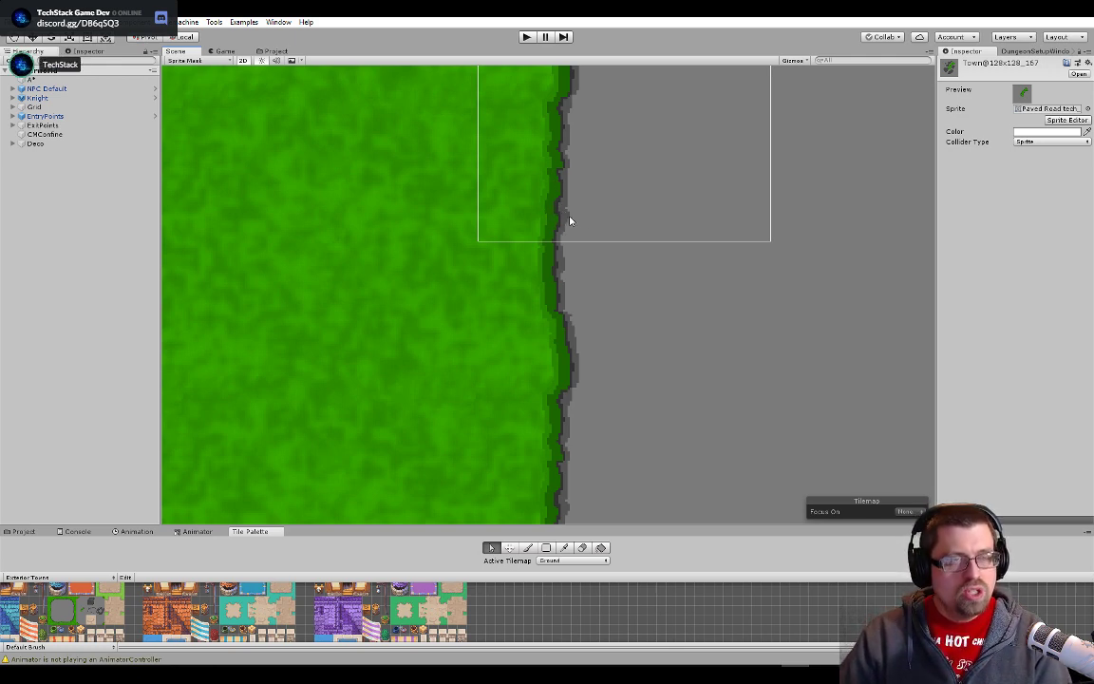
{"action": "scroll", "coordinate": [573, 220], "scroll_direction": "down", "scroll_amount": 10}
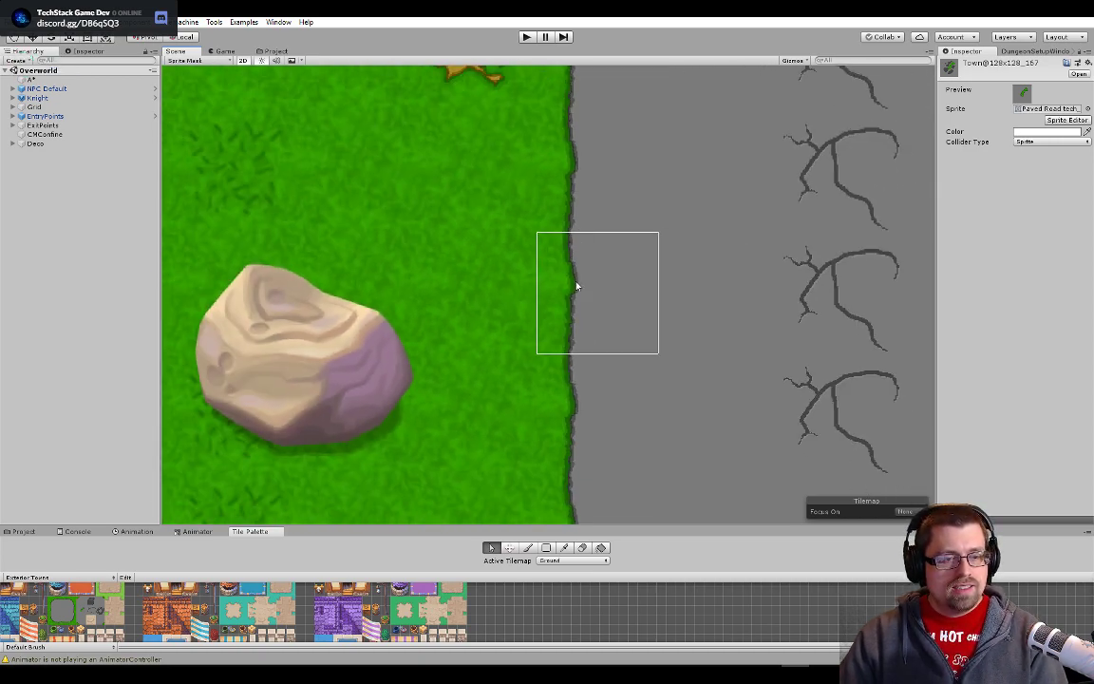
- Examine the vertical road down to the pool plaza and the grass edge's corner near the tree
{"action": "scroll", "coordinate": [602, 409], "scroll_direction": "down", "scroll_amount": 8}
{"action": "left_click_drag", "start_coordinate": [619, 446], "coordinate": [687, 228]}
{"action": "left_click_drag", "start_coordinate": [672, 413], "coordinate": [681, 260]}
{"action": "scroll", "coordinate": [681, 261], "scroll_direction": "down", "scroll_amount": 8}
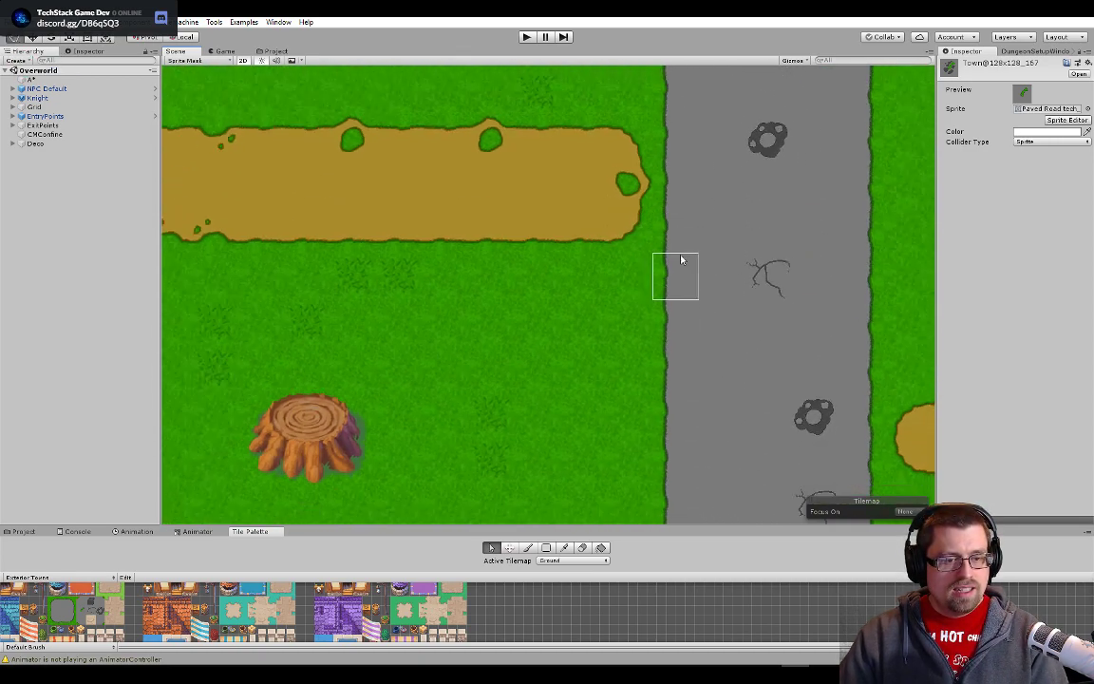
{"action": "scroll", "coordinate": [705, 380], "scroll_direction": "down", "scroll_amount": 2}
{"action": "left_click_drag", "start_coordinate": [700, 393], "coordinate": [638, 267]}
{"action": "left_click_drag", "start_coordinate": [671, 435], "coordinate": [614, 280]}
{"action": "left_click_drag", "start_coordinate": [578, 339], "coordinate": [609, 266]}
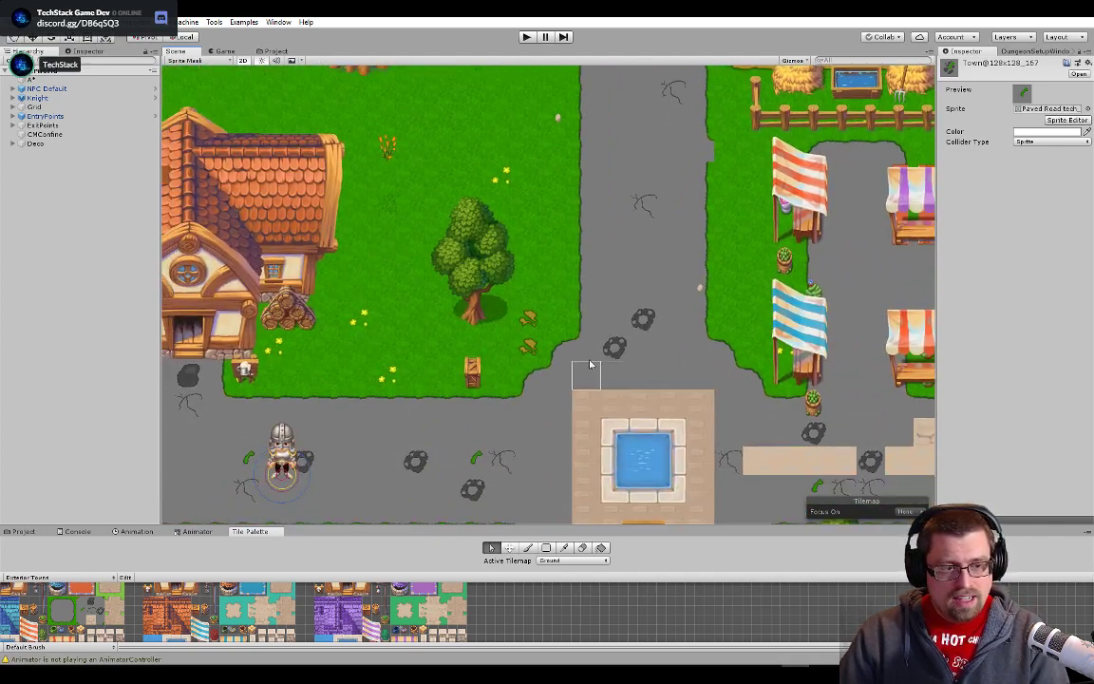
{"action": "scroll", "coordinate": [609, 266], "scroll_direction": "up", "scroll_amount": 10}
{"action": "scroll", "coordinate": [572, 281], "scroll_direction": "up", "scroll_amount": 5}
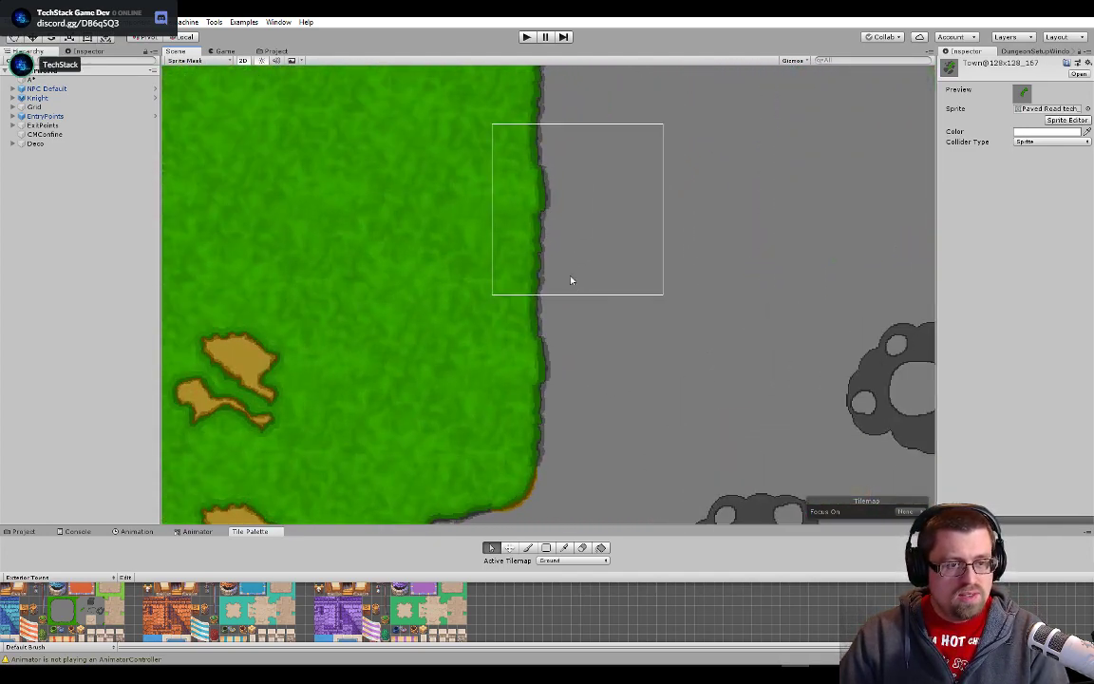
{"action": "scroll", "coordinate": [574, 238], "scroll_direction": "down", "scroll_amount": 7}
{"action": "scroll", "coordinate": [580, 416], "scroll_direction": "down", "scroll_amount": 5}
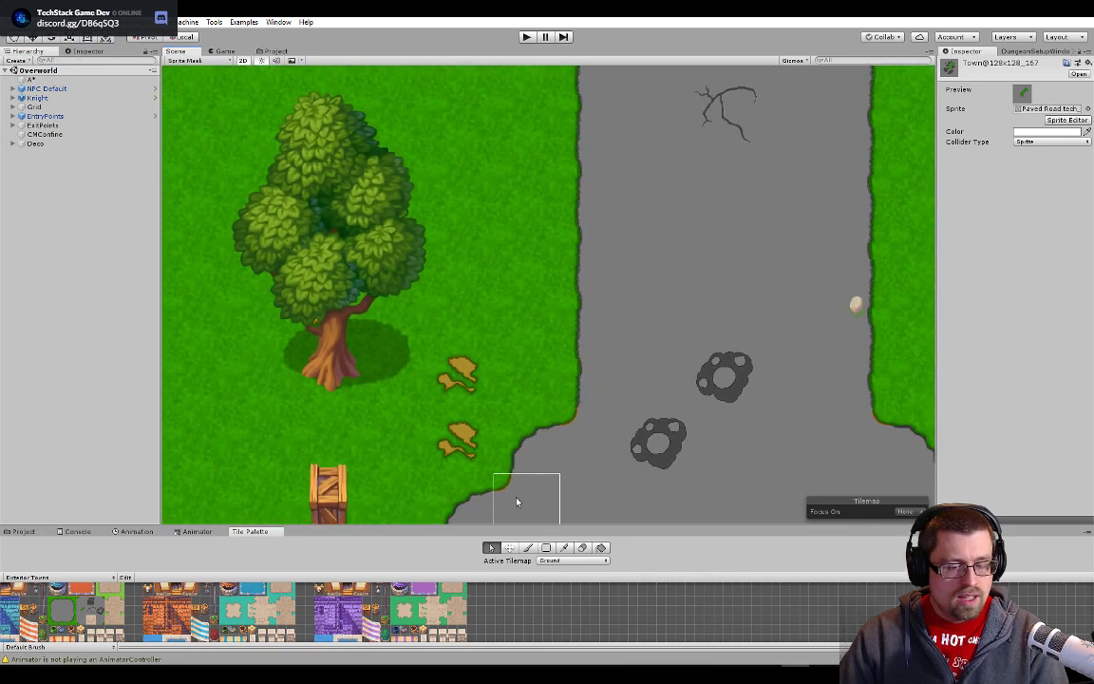
- Examine the crack, stone and grass variants along the main road by the houses, including the grass tile by the mailbox up close
{"action": "left_click_drag", "start_coordinate": [517, 500], "coordinate": [694, 175]}
{"action": "left_click_drag", "start_coordinate": [577, 388], "coordinate": [700, 222]}
{"action": "left_click_drag", "start_coordinate": [356, 284], "coordinate": [746, 306]}
{"action": "left_click_drag", "start_coordinate": [475, 281], "coordinate": [784, 290]}
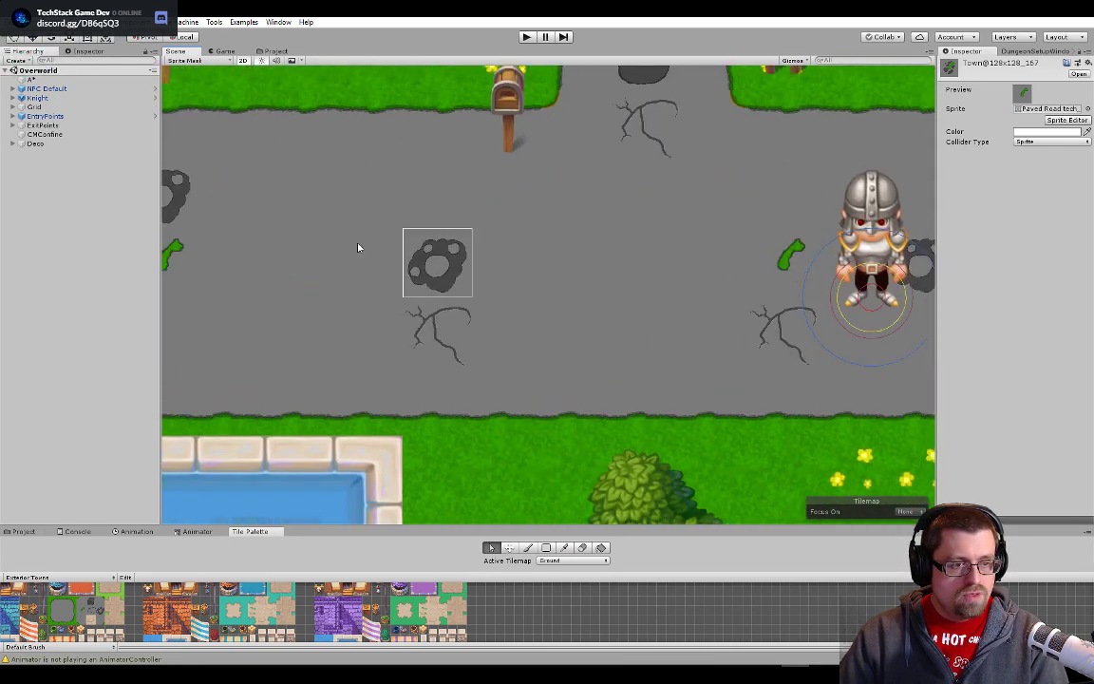
{"action": "left_click_drag", "start_coordinate": [265, 251], "coordinate": [745, 303]}
{"action": "left_click_drag", "start_coordinate": [582, 335], "coordinate": [569, 369]}
{"action": "left_click_drag", "start_coordinate": [455, 283], "coordinate": [791, 250]}
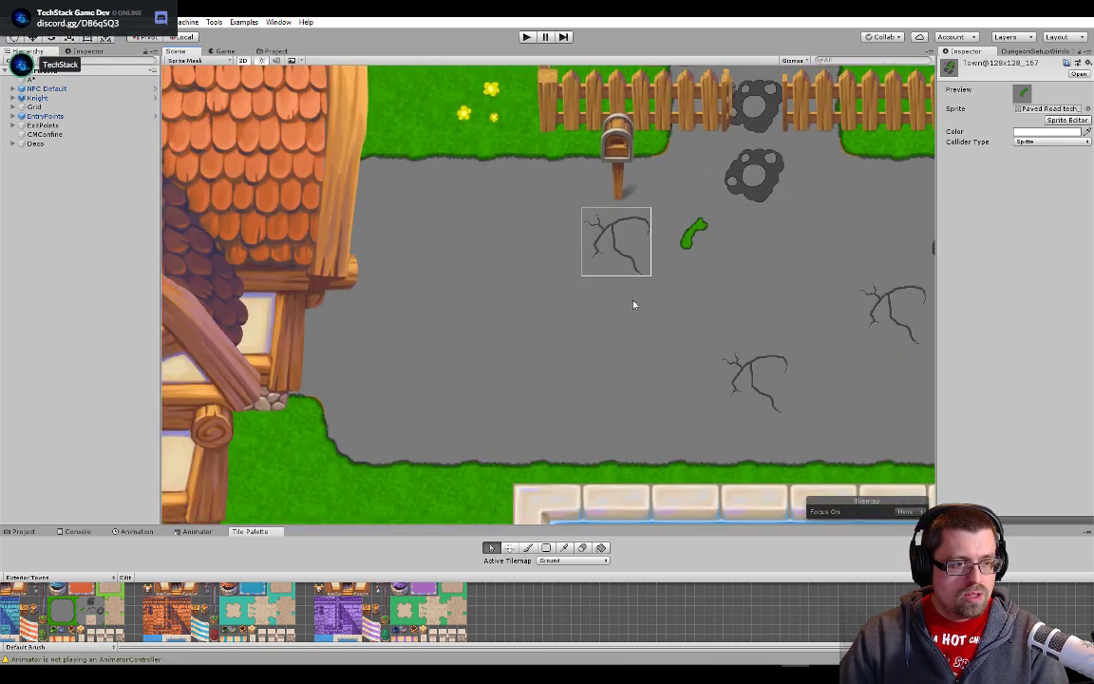
{"action": "left_click_drag", "start_coordinate": [755, 324], "coordinate": [291, 268]}
{"action": "left_click_drag", "start_coordinate": [353, 255], "coordinate": [558, 285]}
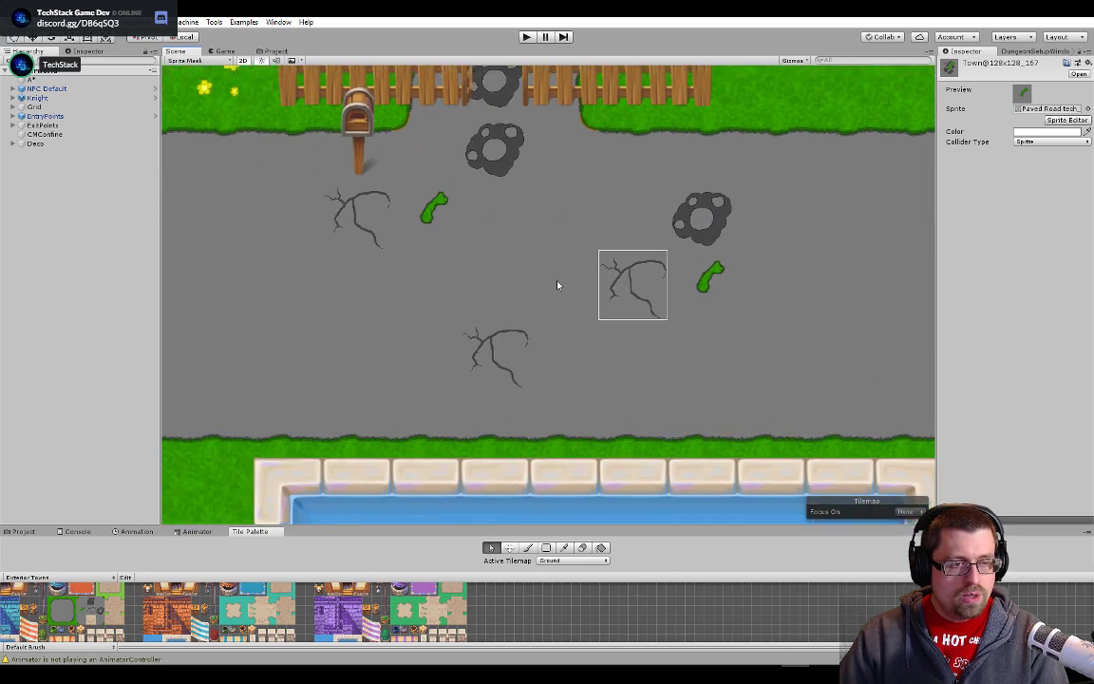
{"action": "left_click_drag", "start_coordinate": [478, 219], "coordinate": [634, 300]}
{"action": "scroll", "coordinate": [630, 227], "scroll_direction": "up", "scroll_amount": 5}
{"action": "scroll", "coordinate": [629, 227], "scroll_direction": "up", "scroll_amount": 8}
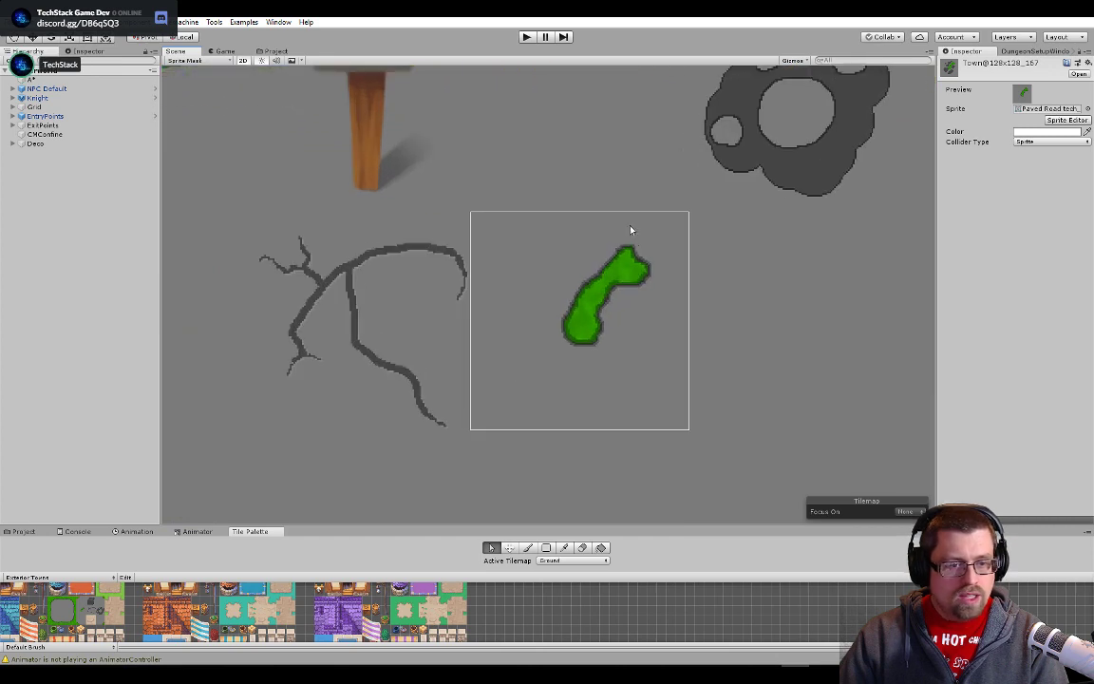
{"action": "scroll", "coordinate": [818, 325], "scroll_direction": "down", "scroll_amount": 6}
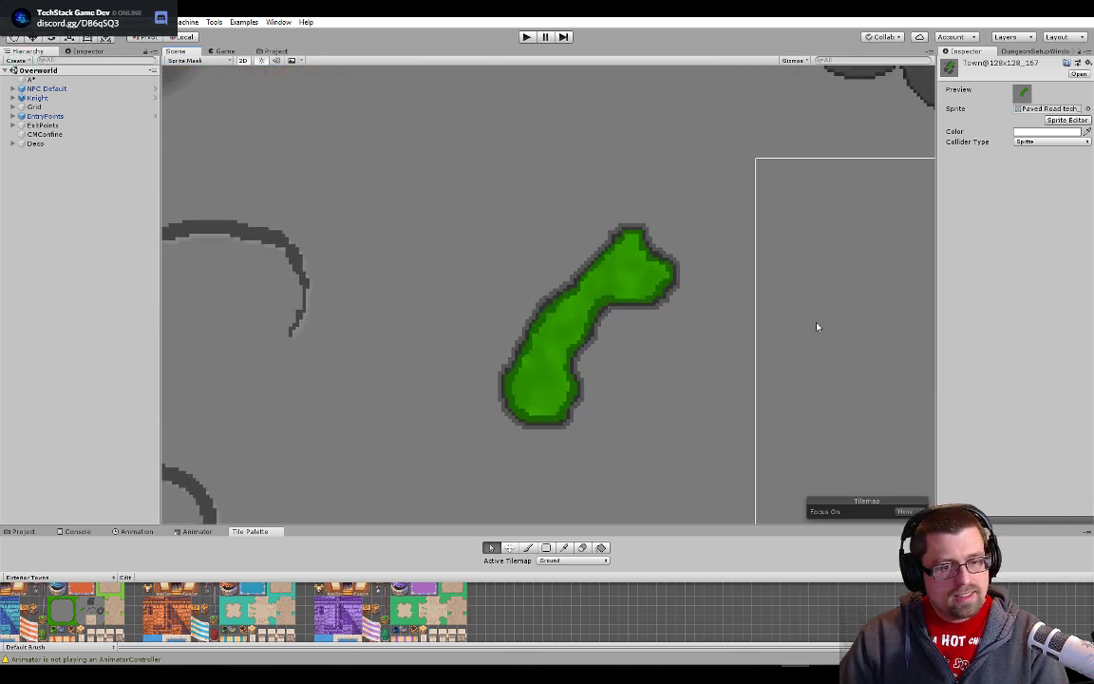
- Examine the yellow flower tile on the grass beside the picket fence up close
{"action": "scroll", "coordinate": [634, 442], "scroll_direction": "up", "scroll_amount": 8}
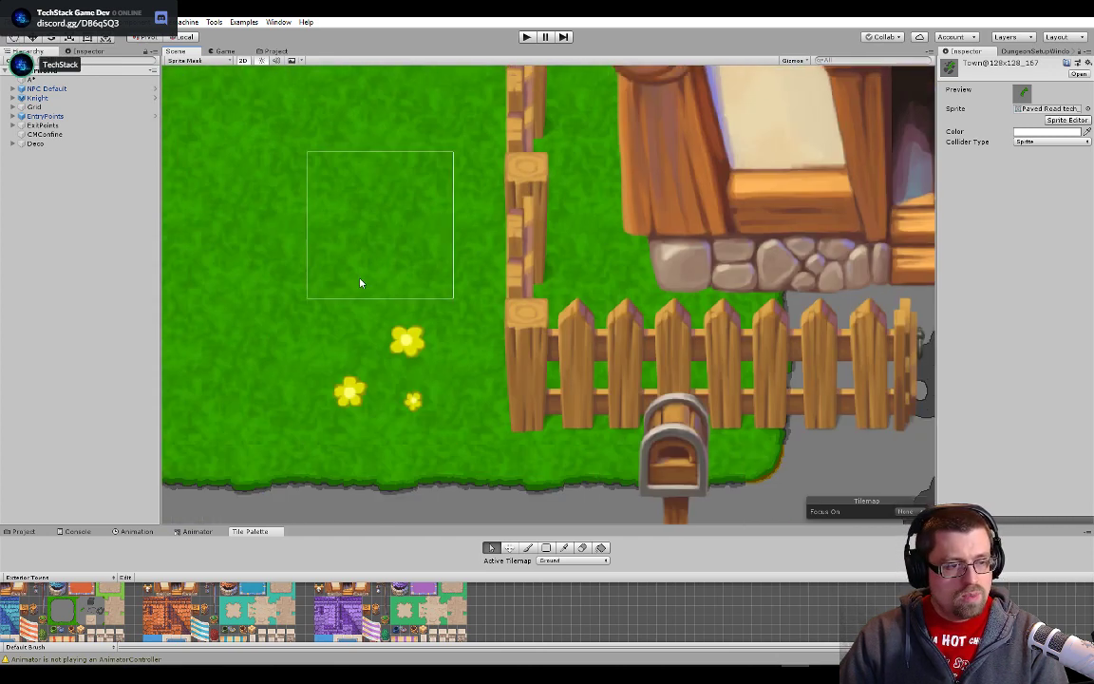
{"action": "scroll", "coordinate": [366, 402], "scroll_direction": "up", "scroll_amount": 8}
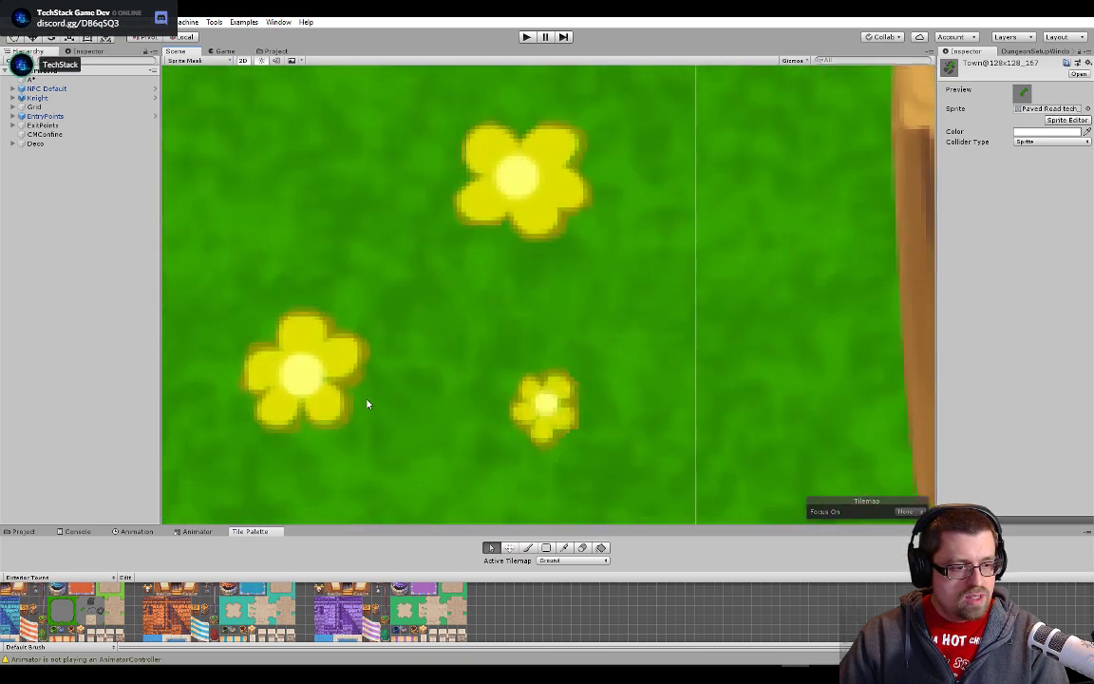
{"action": "scroll", "coordinate": [366, 403], "scroll_direction": "up", "scroll_amount": 1}
{"action": "scroll", "coordinate": [551, 232], "scroll_direction": "down", "scroll_amount": 6}
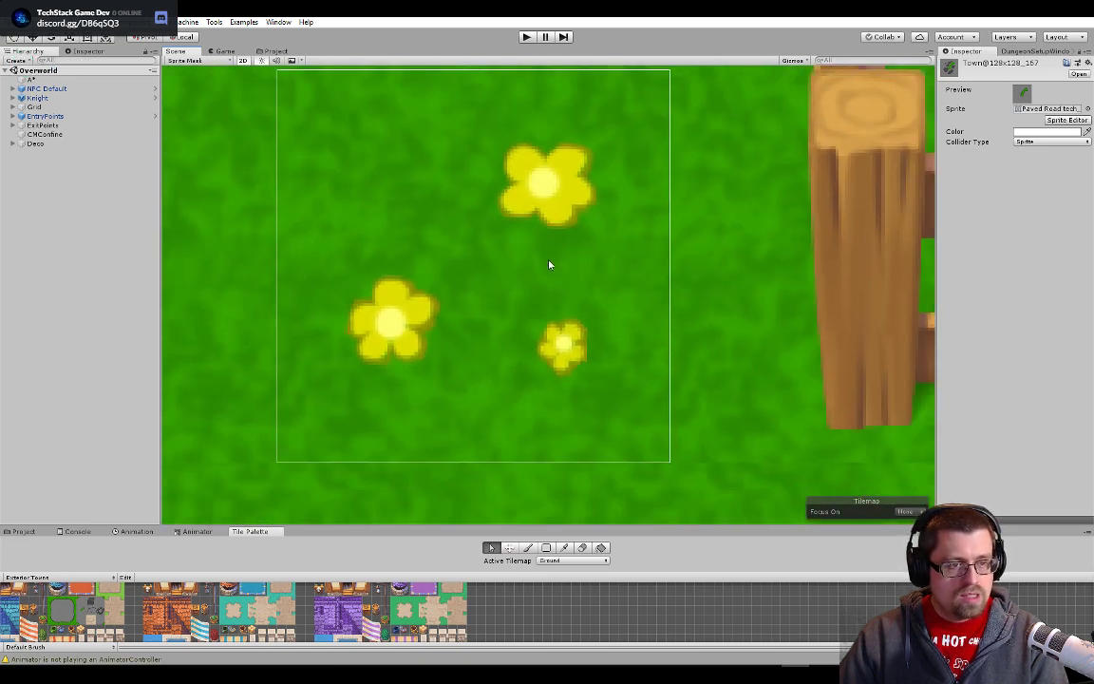
- Examine the grassy field beyond the fenced house and the outlined grass edge along the dirt path up close
{"action": "scroll", "coordinate": [579, 250], "scroll_direction": "down", "scroll_amount": 2}
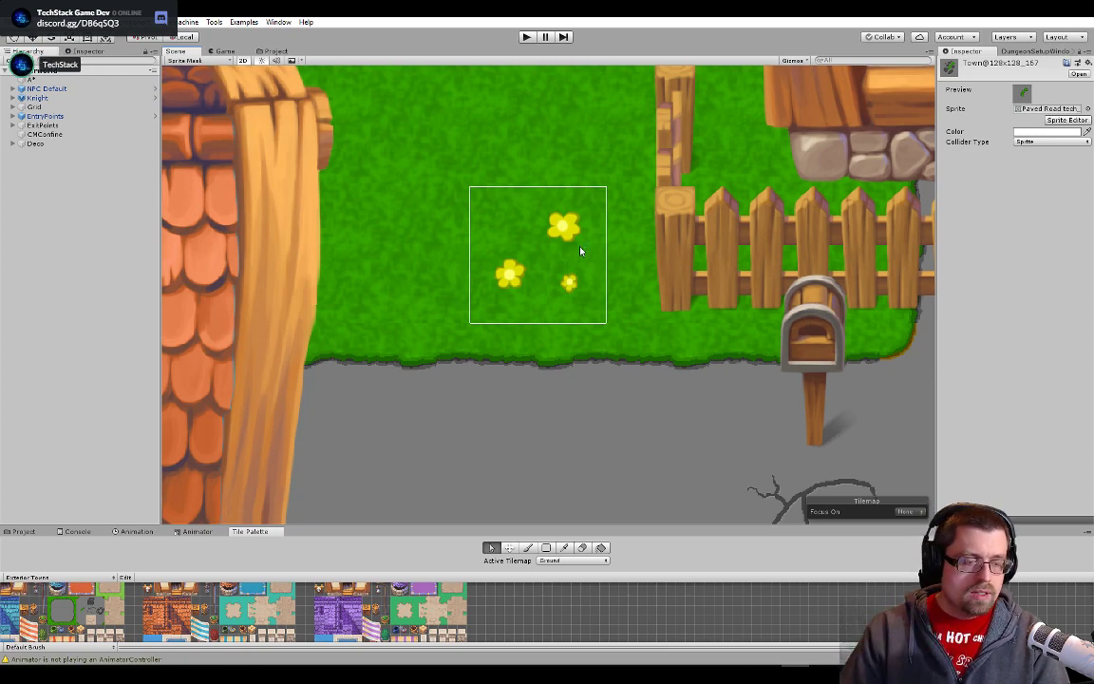
{"action": "scroll", "coordinate": [535, 220], "scroll_direction": "down", "scroll_amount": 8}
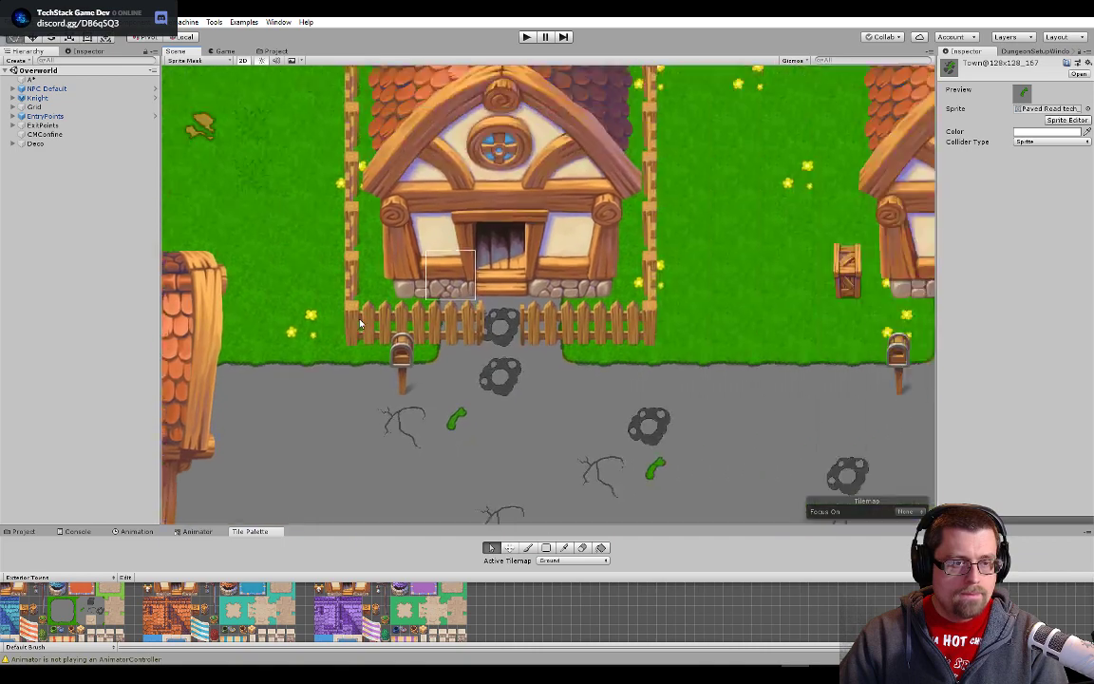
{"action": "left_click_drag", "start_coordinate": [359, 324], "coordinate": [285, 345]}
{"action": "left_click_drag", "start_coordinate": [518, 270], "coordinate": [796, 413]}
{"action": "left_click_drag", "start_coordinate": [367, 344], "coordinate": [587, 544]}
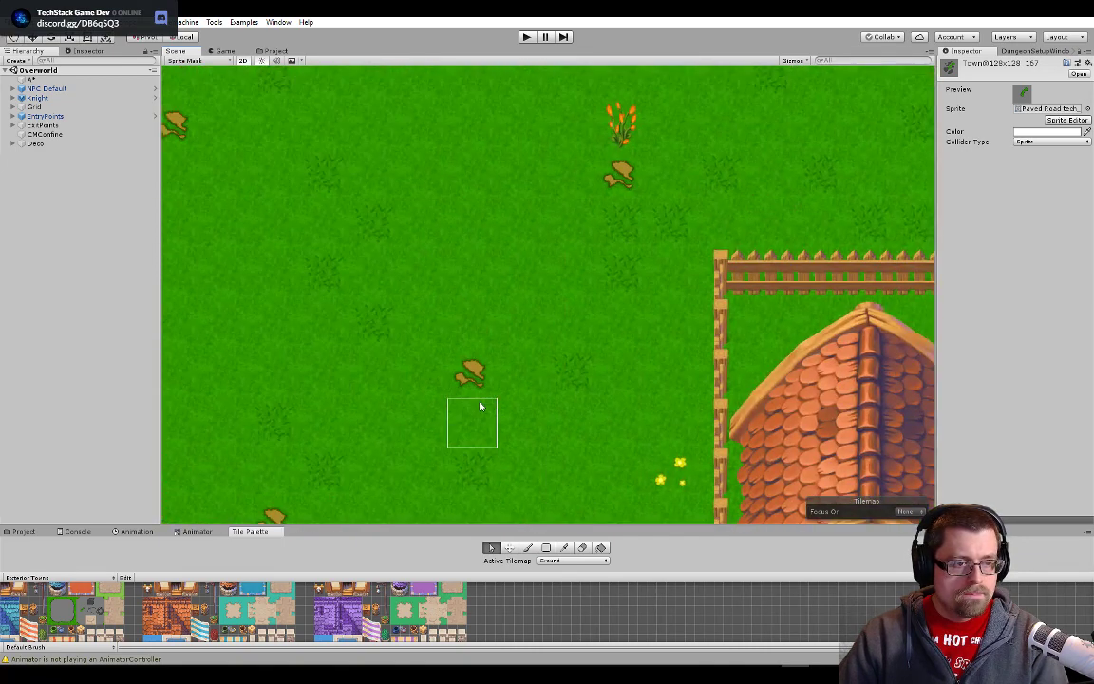
{"action": "left_click_drag", "start_coordinate": [610, 235], "coordinate": [510, 425]}
{"action": "left_click_drag", "start_coordinate": [647, 142], "coordinate": [556, 243]}
{"action": "scroll", "coordinate": [729, 216], "scroll_direction": "up", "scroll_amount": 8}
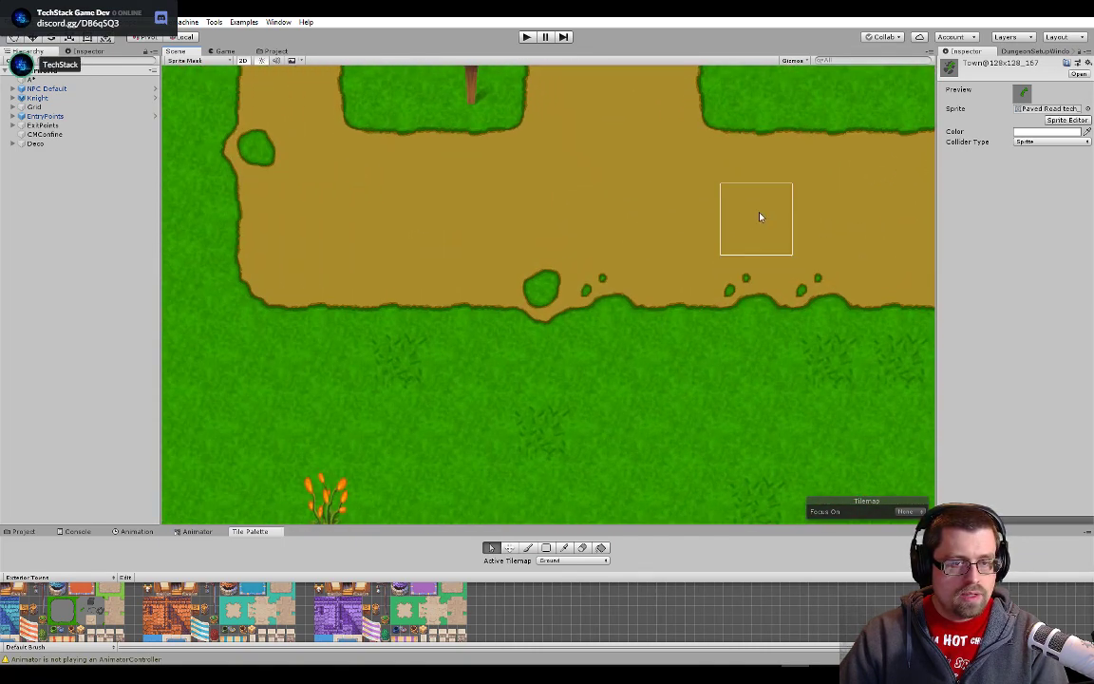
{"action": "scroll", "coordinate": [774, 180], "scroll_direction": "up", "scroll_amount": 6}
{"action": "left_click_drag", "start_coordinate": [762, 103], "coordinate": [369, 480]}
{"action": "scroll", "coordinate": [399, 447], "scroll_direction": "up", "scroll_amount": 3}
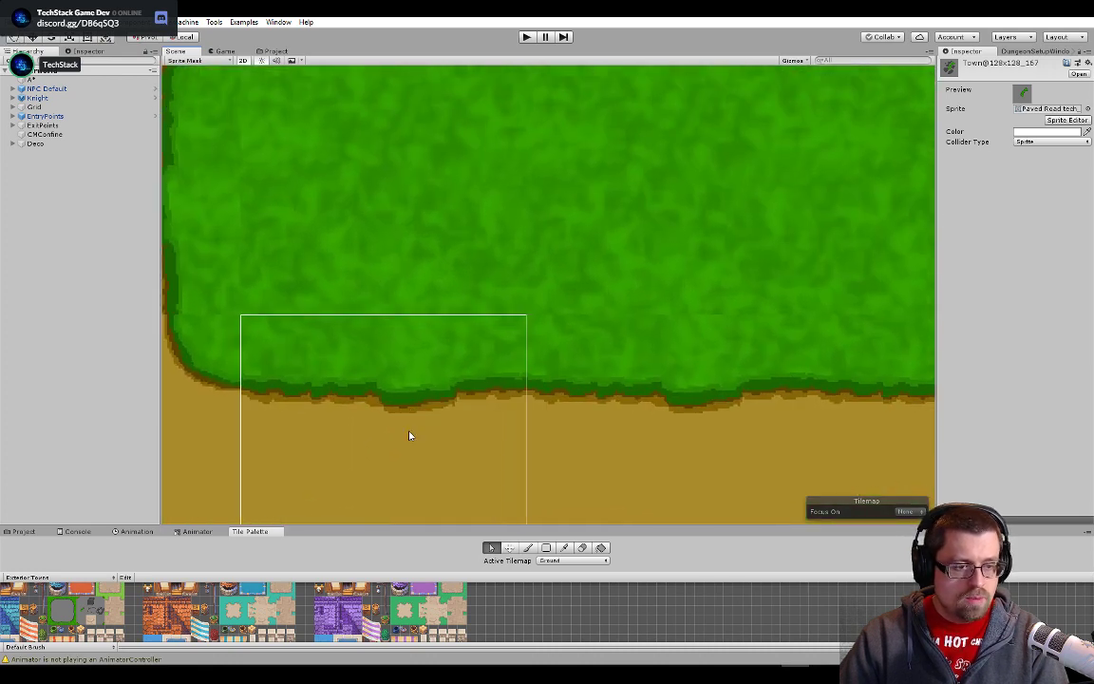
{"action": "scroll", "coordinate": [409, 435], "scroll_direction": "up", "scroll_amount": 4}
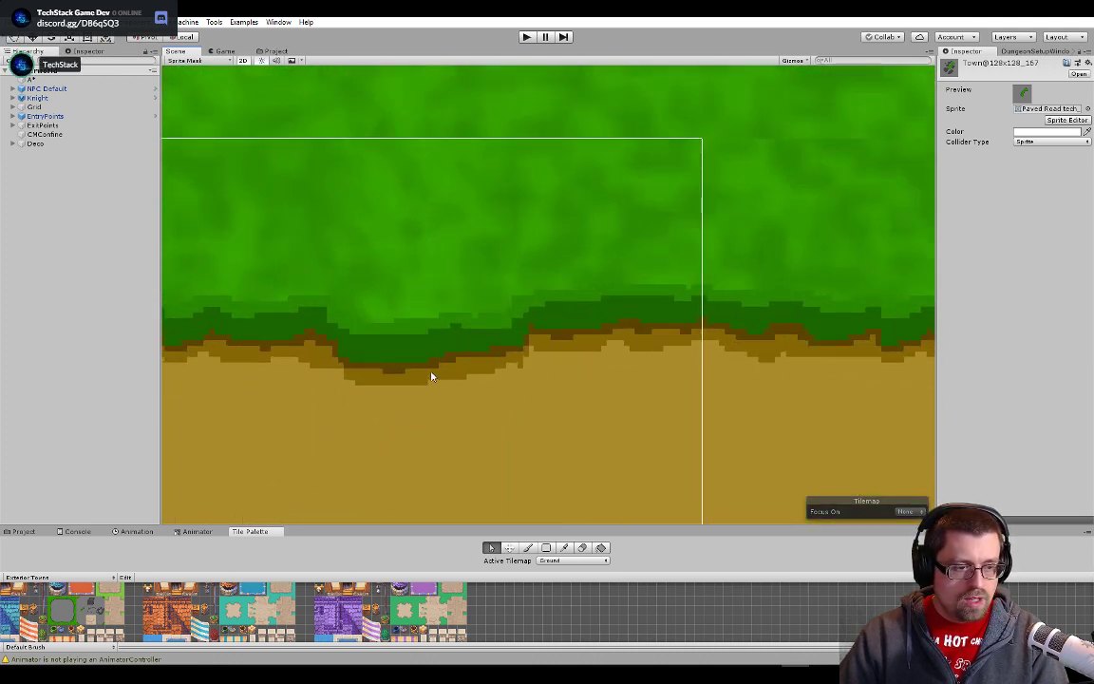
- Examine the dirt path's plain surface up close, and compare it with the paved road around the knight and pool plaza
{"action": "scroll", "coordinate": [418, 389], "scroll_direction": "down", "scroll_amount": 3}
{"action": "left_click_drag", "start_coordinate": [415, 399], "coordinate": [518, 48]}
{"action": "left_click_drag", "start_coordinate": [489, 371], "coordinate": [606, 155]}
{"action": "scroll", "coordinate": [570, 325], "scroll_direction": "down", "scroll_amount": 9}
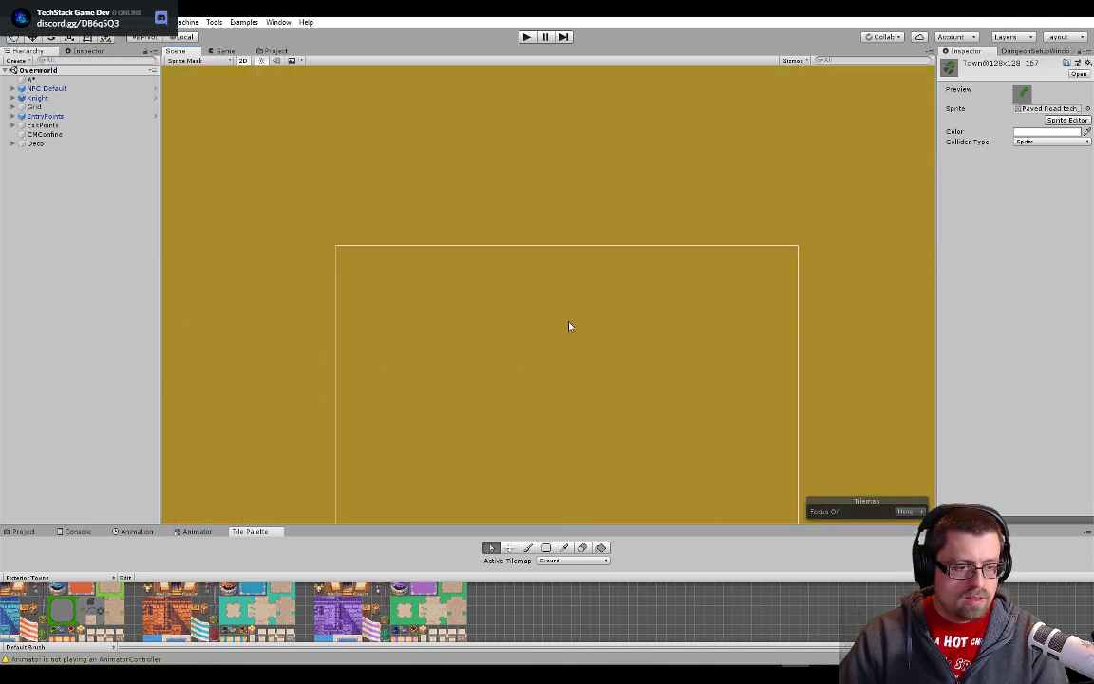
{"action": "scroll", "coordinate": [463, 291], "scroll_direction": "down", "scroll_amount": 12}
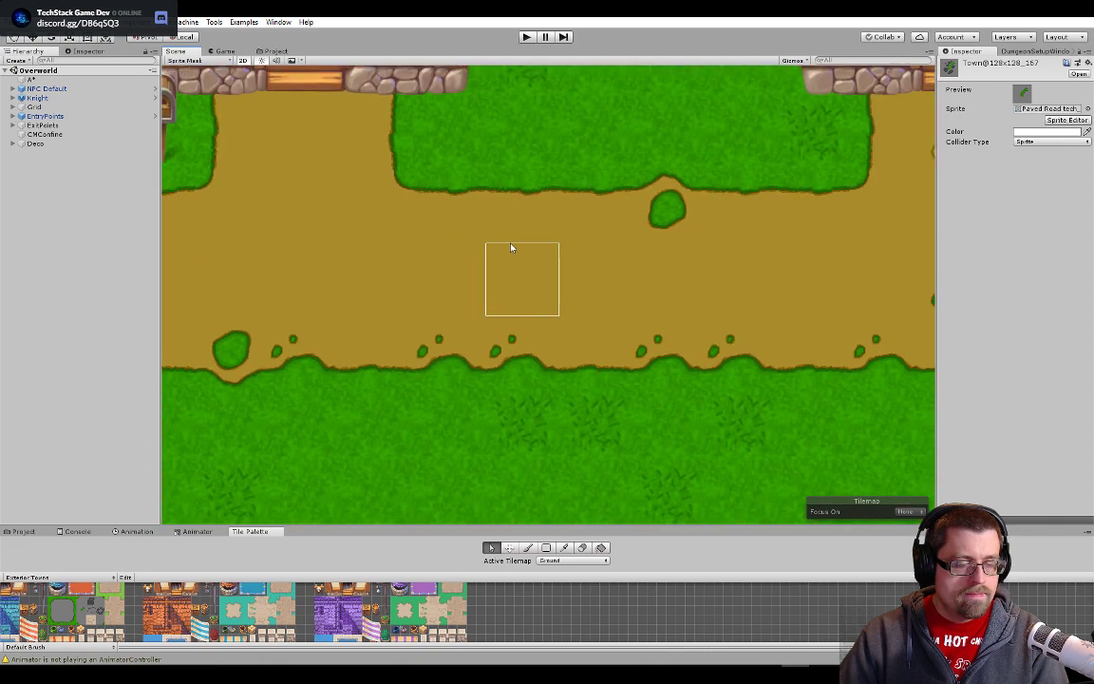
{"action": "scroll", "coordinate": [625, 315], "scroll_direction": "down", "scroll_amount": 12}
{"action": "scroll", "coordinate": [671, 391], "scroll_direction": "down", "scroll_amount": 2}
{"action": "mouse_move", "coordinate": [675, 395]}
{"action": "left_mouse_down"}
{"action": "mouse_move", "coordinate": [420, 185]}
{"action": "mouse_move", "coordinate": [475, 206]}
{"action": "left_mouse_up"}
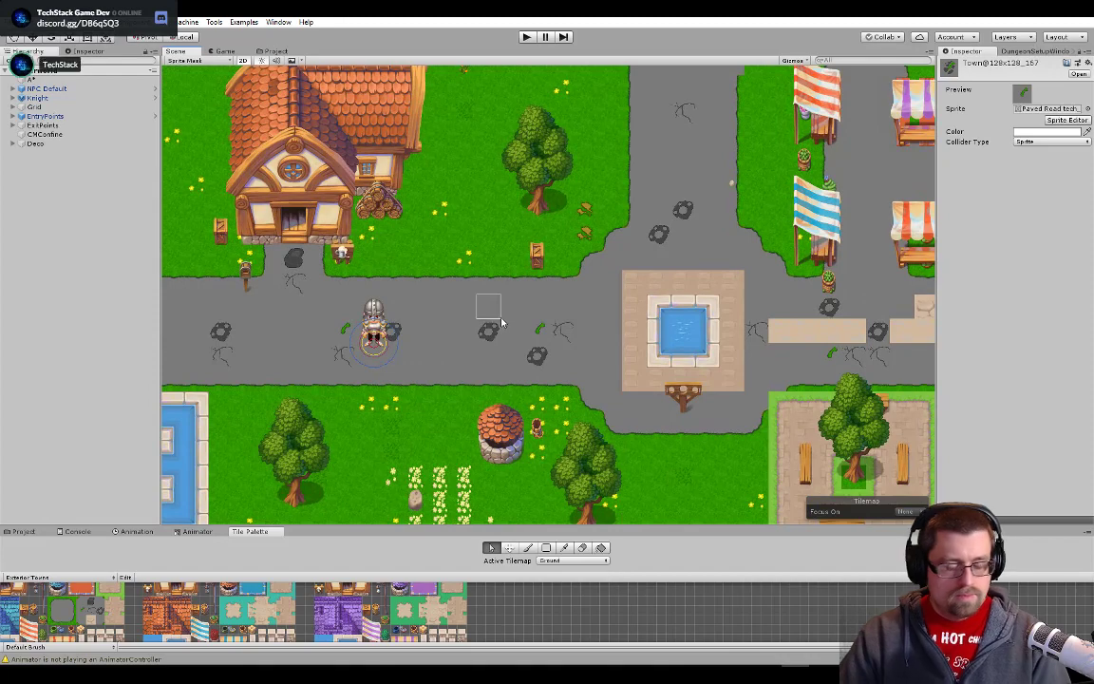
- Switch to Photoshop, select Layer 3 and Layer 4 in the grass patch document, and activate the Blur tool
{"action": "key", "text": "alt+Tab"}
{"action": "scroll", "coordinate": [674, 357], "scroll_direction": "up", "scroll_amount": 1}
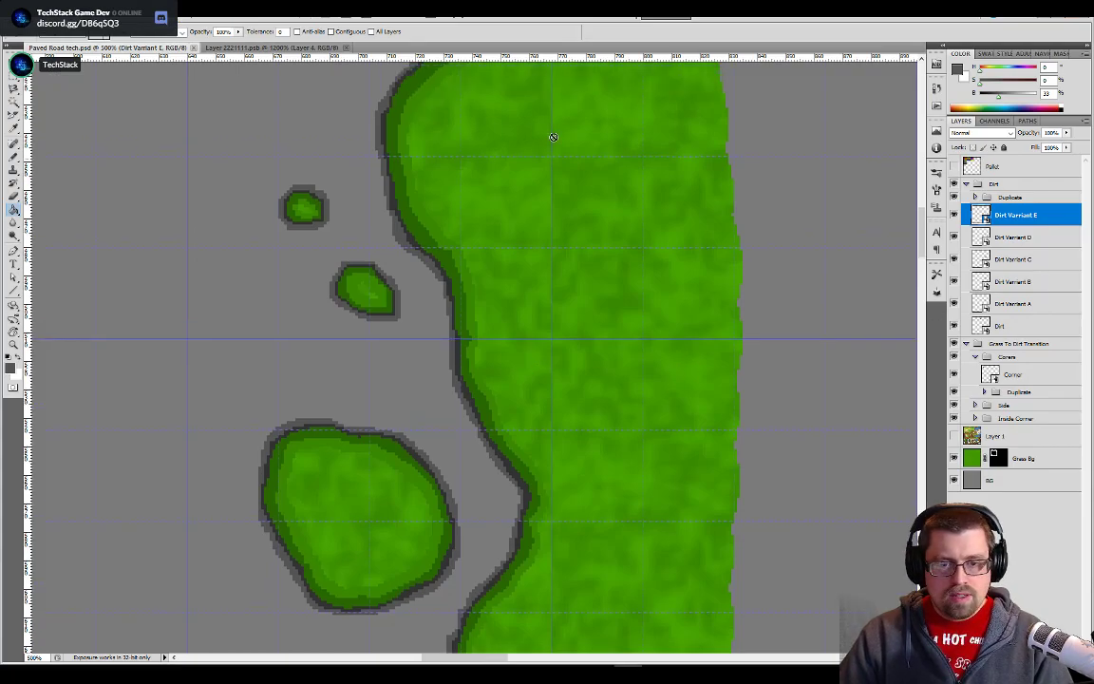
{"action": "key", "text": "ctrl+Tab"}
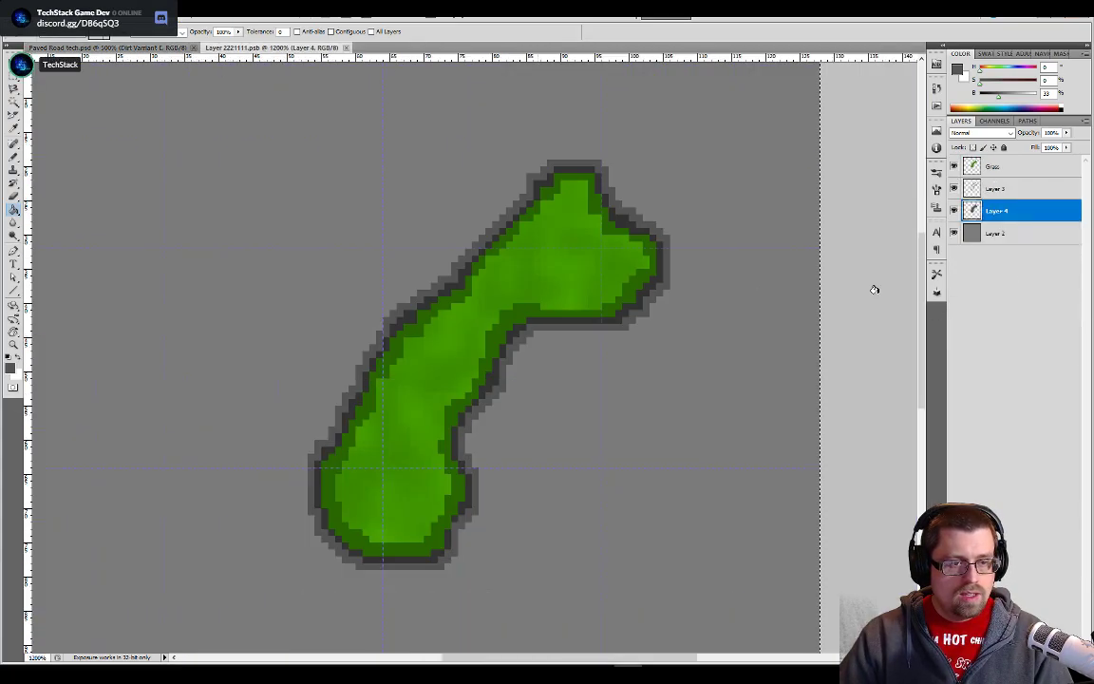
{"action": "left_click", "coordinate": [1007, 190]}
{"action": "left_click", "coordinate": [1011, 212], "text": "shift"}
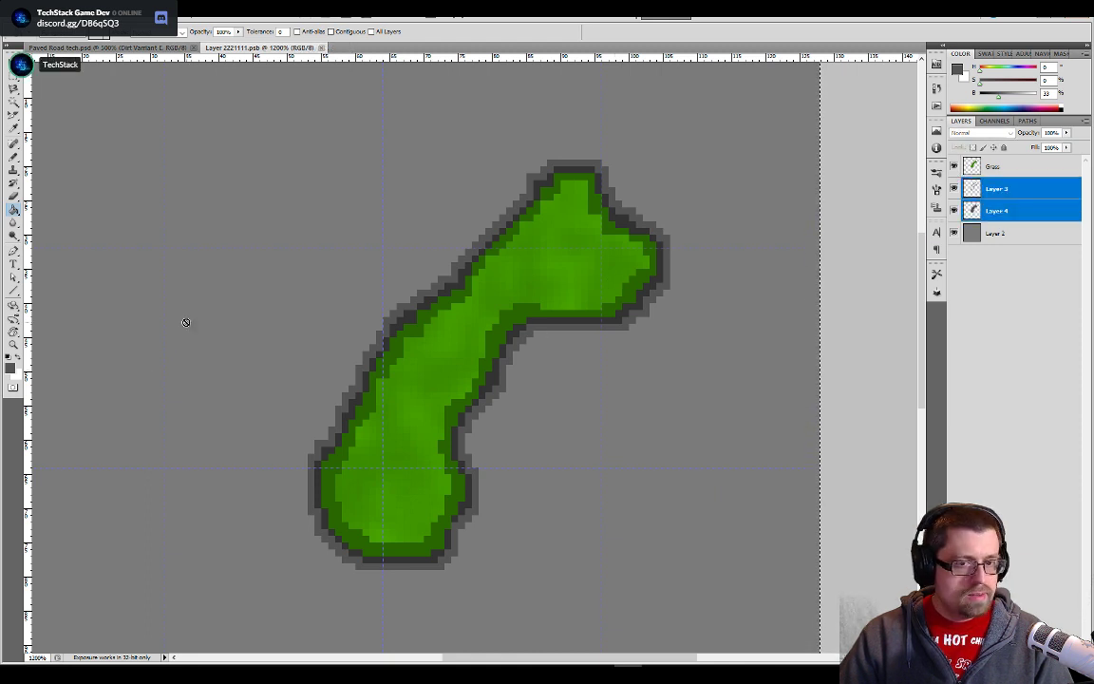
{"action": "left_click", "coordinate": [13, 223]}
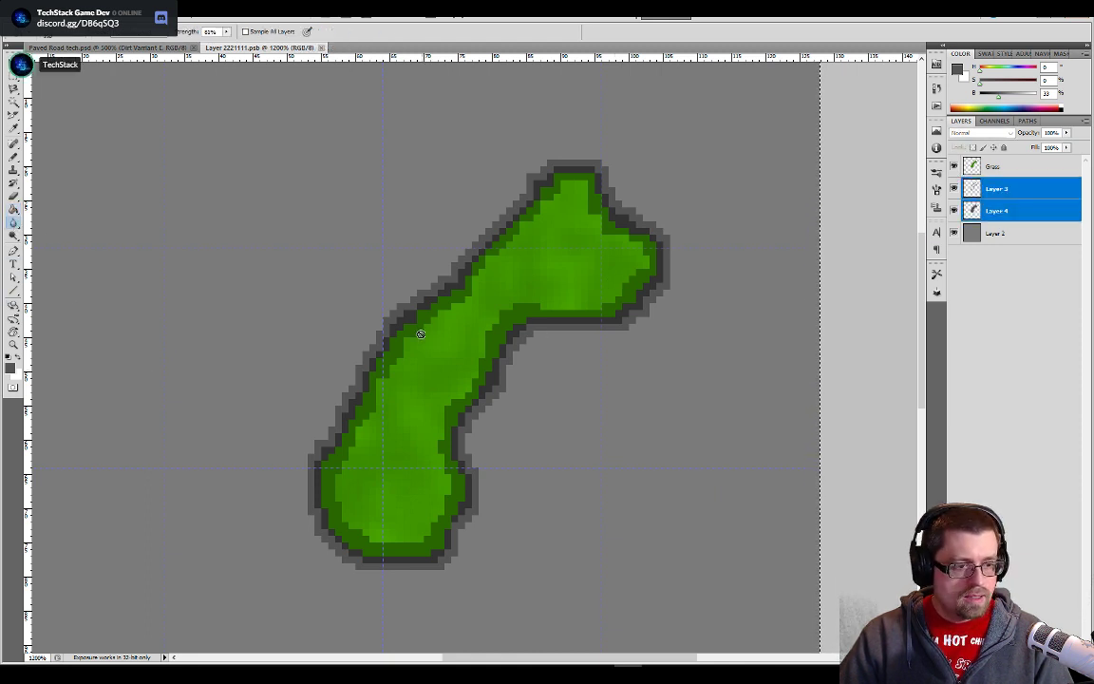
{"action": "scroll", "coordinate": [546, 289], "scroll_direction": "down", "scroll_amount": 5}
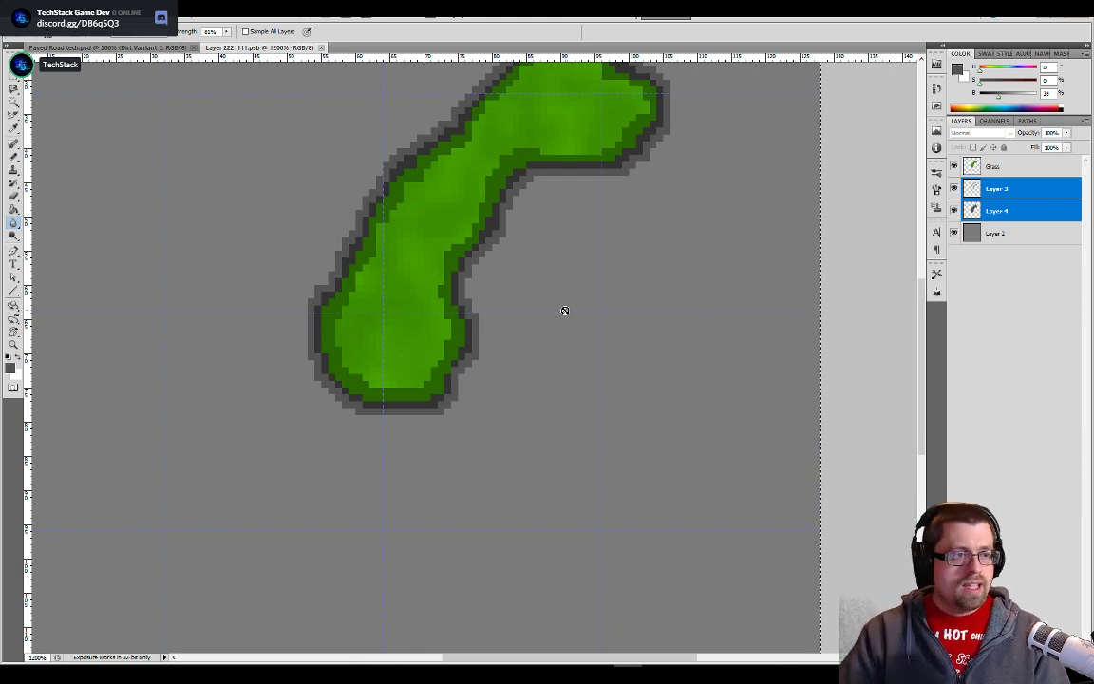
- Switch to Unity and examine the plain grass near the orange plant and the dirt path in front of the houses
{"action": "key", "text": "alt+Tab"}
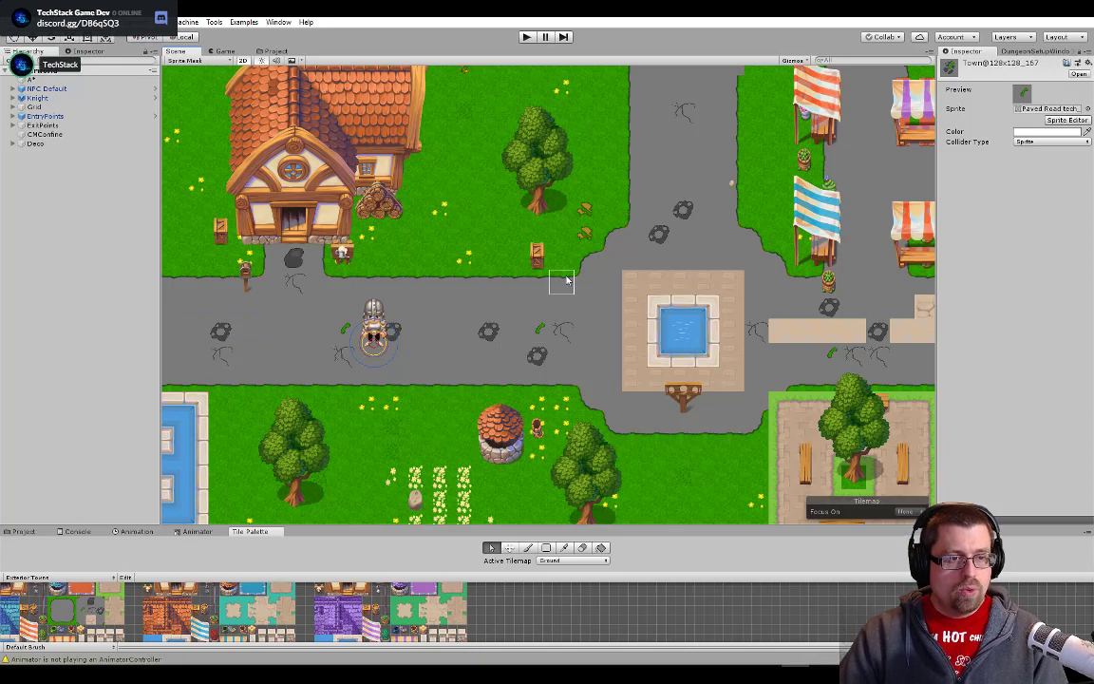
{"action": "left_click_drag", "start_coordinate": [567, 280], "coordinate": [560, 489]}
{"action": "left_click_drag", "start_coordinate": [601, 217], "coordinate": [637, 419]}
{"action": "left_click_drag", "start_coordinate": [638, 363], "coordinate": [638, 411]}
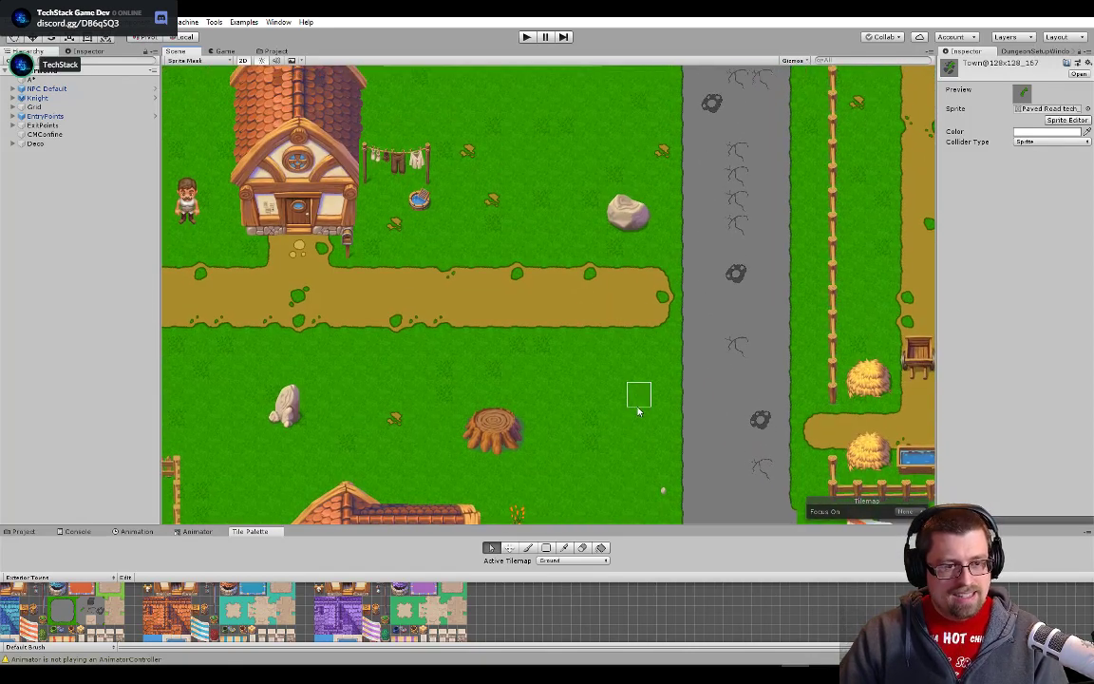
{"action": "left_click_drag", "start_coordinate": [411, 376], "coordinate": [722, 299]}
{"action": "mouse_move", "coordinate": [521, 330]}
{"action": "left_mouse_down"}
{"action": "mouse_move", "coordinate": [625, 345]}
{"action": "mouse_move", "coordinate": [741, 338]}
{"action": "left_mouse_up"}
{"action": "scroll", "coordinate": [508, 381], "scroll_direction": "up", "scroll_amount": 12}
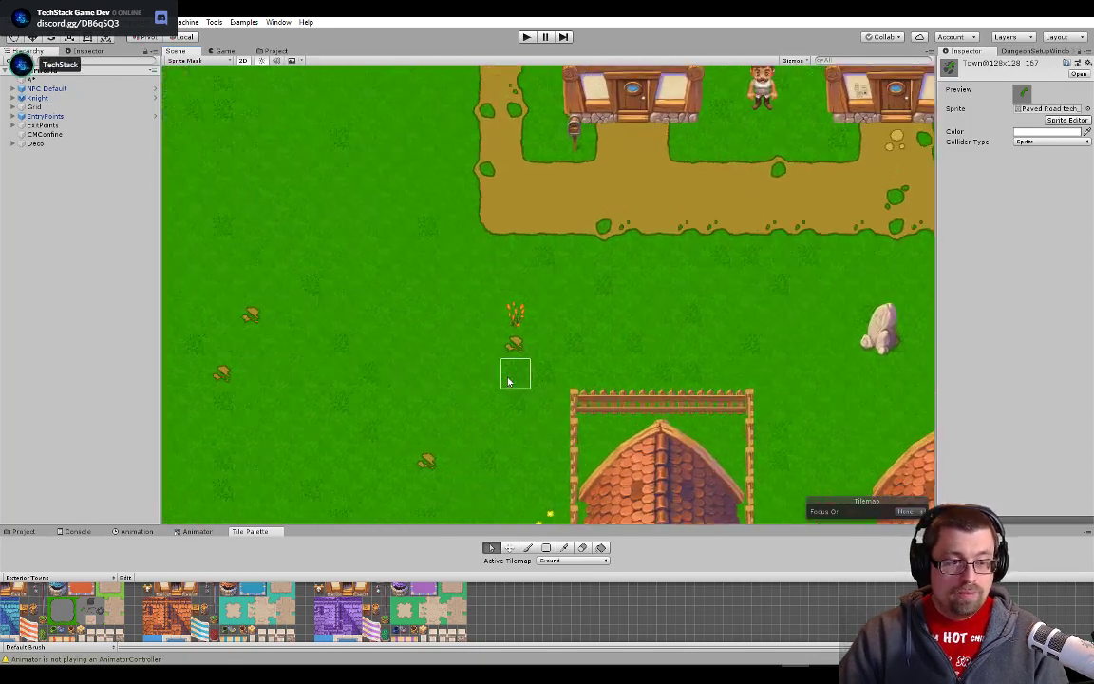
{"action": "scroll", "coordinate": [396, 304], "scroll_direction": "up", "scroll_amount": 5}
{"action": "scroll", "coordinate": [543, 276], "scroll_direction": "up", "scroll_amount": 6}
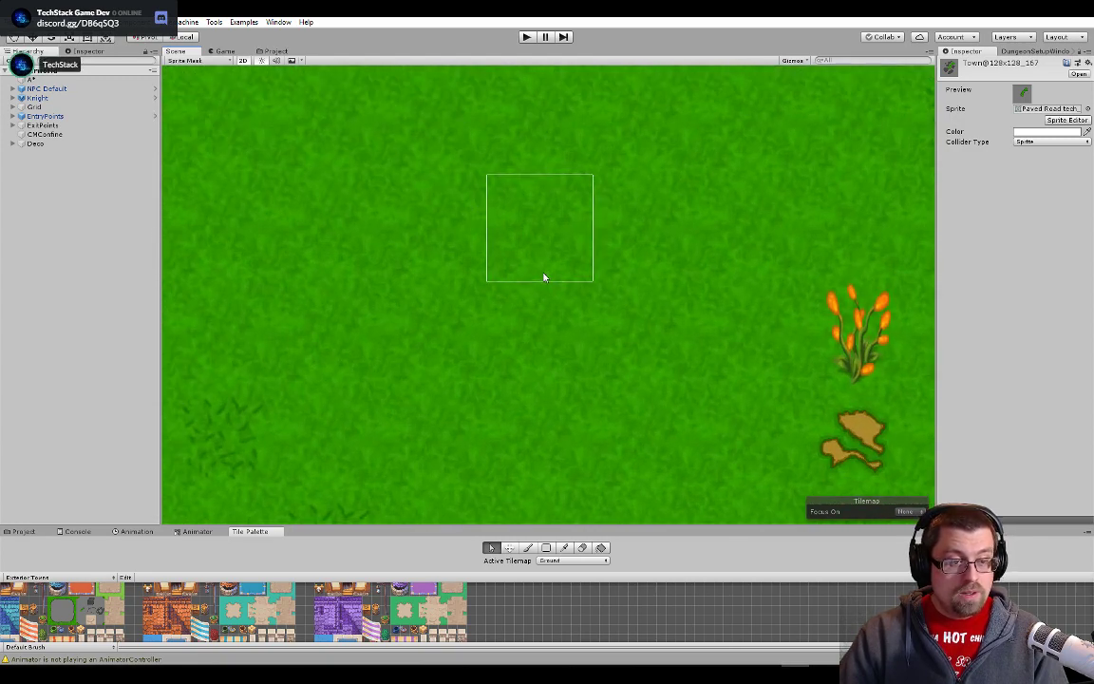
{"action": "scroll", "coordinate": [627, 427], "scroll_direction": "down", "scroll_amount": 15}
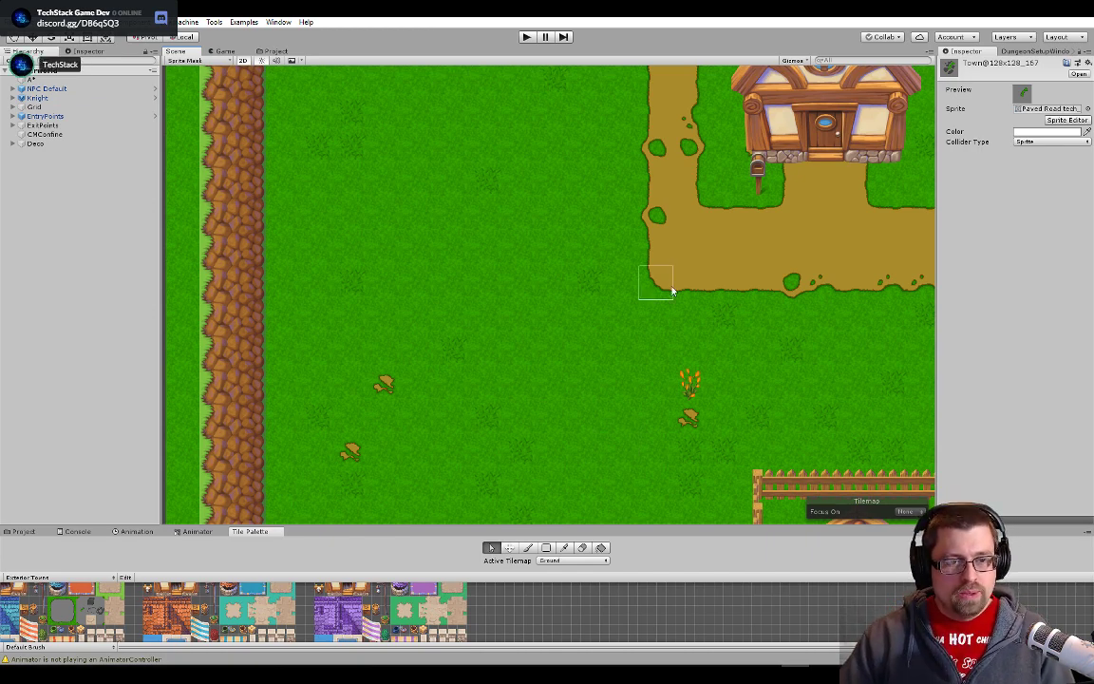
{"action": "left_click_drag", "start_coordinate": [726, 279], "coordinate": [535, 315]}
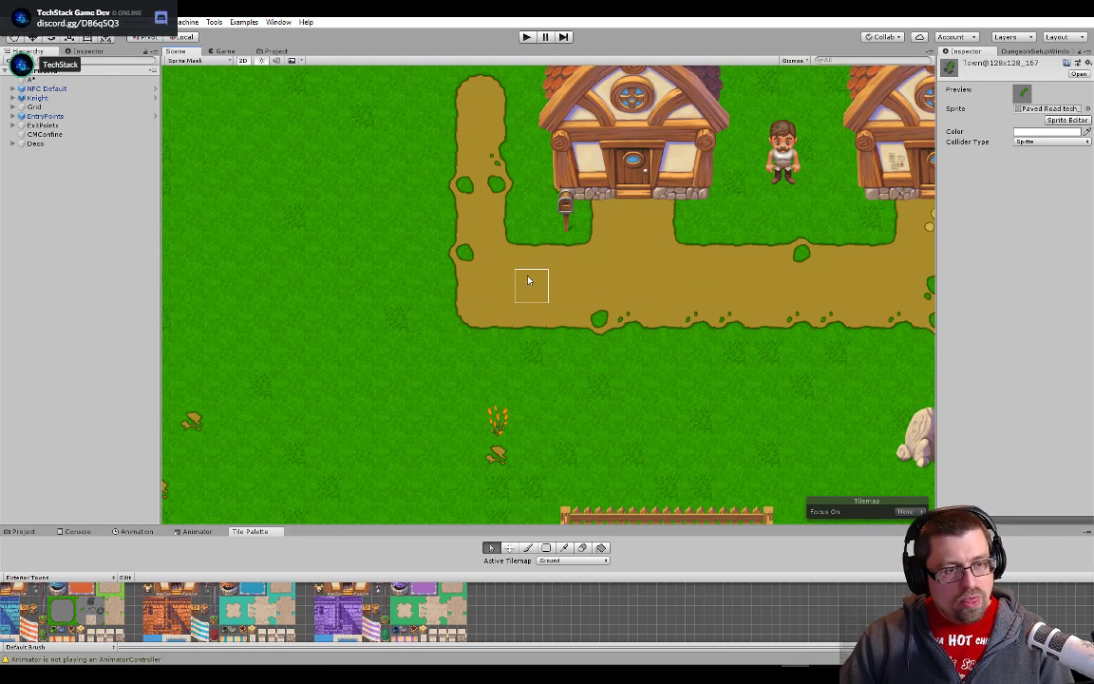
{"action": "left_click_drag", "start_coordinate": [867, 298], "coordinate": [446, 329]}
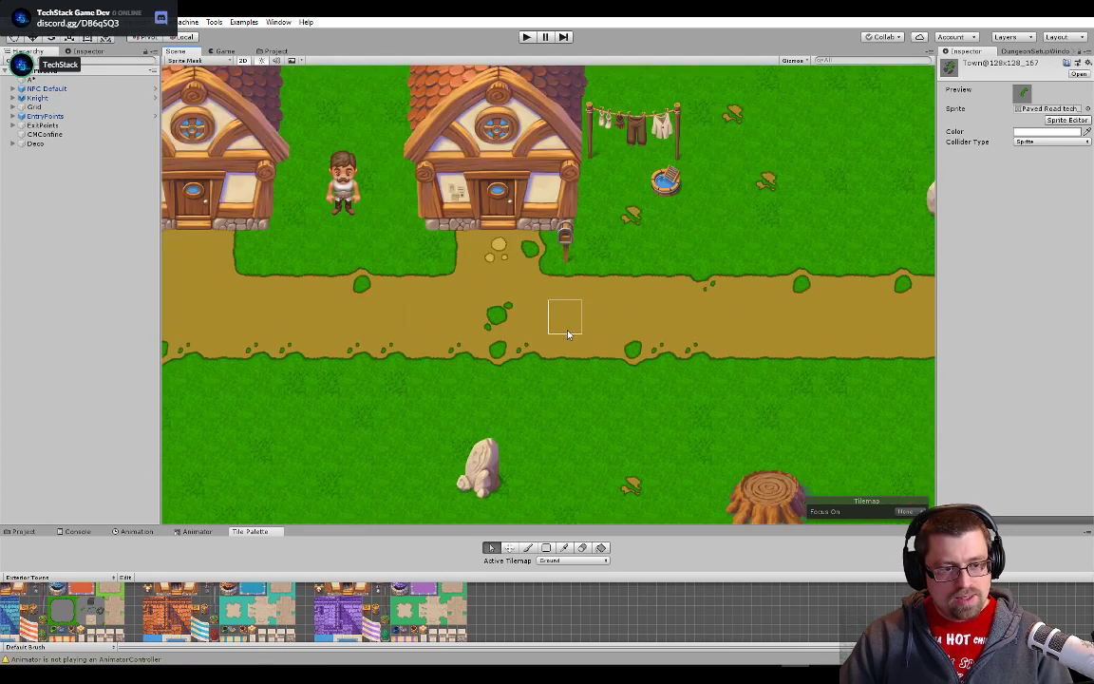
- Switch to Photoshop and close the grass patch document Layer 2221111.psb
{"action": "key", "text": "alt+Tab"}
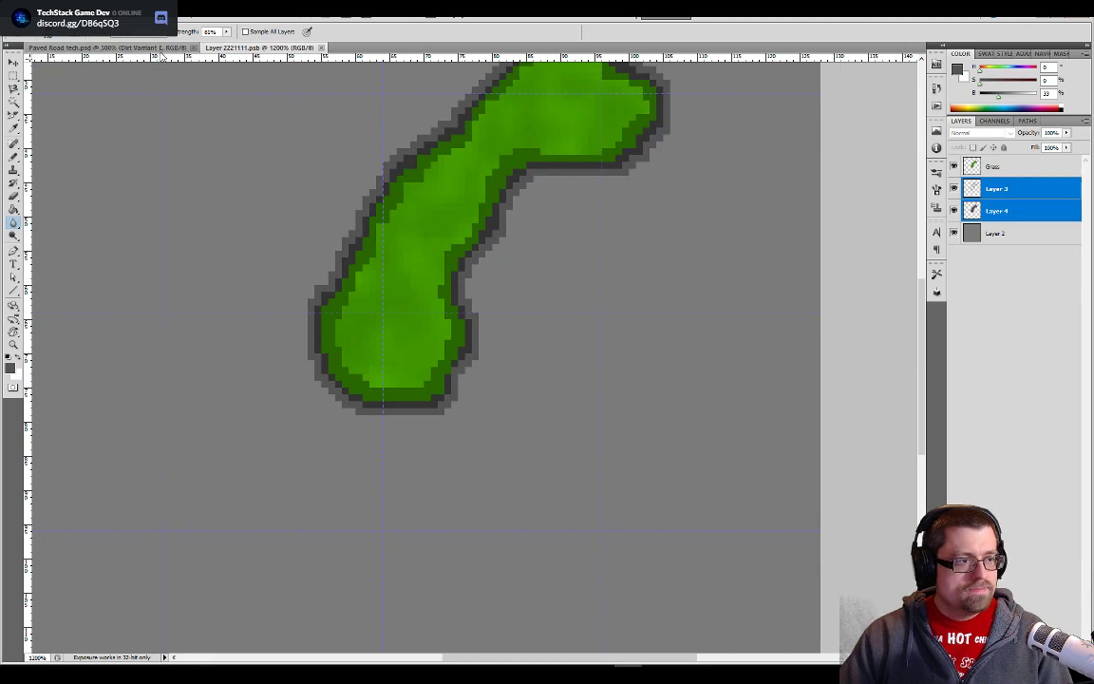
{"action": "left_click", "coordinate": [145, 47]}
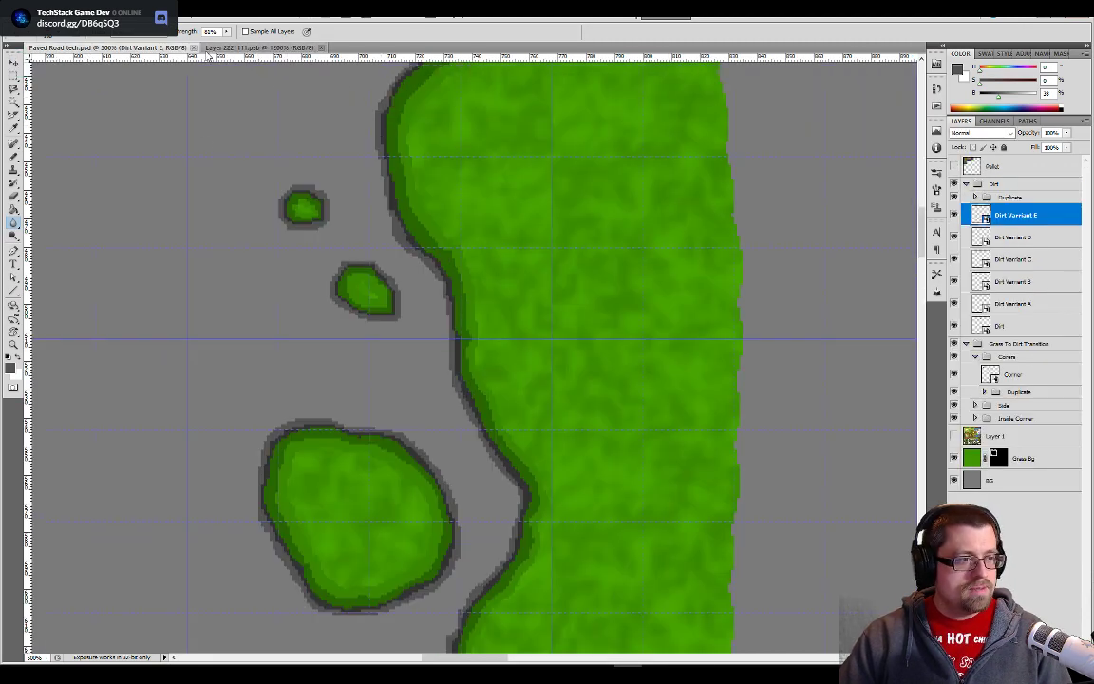
{"action": "left_click", "coordinate": [321, 48]}
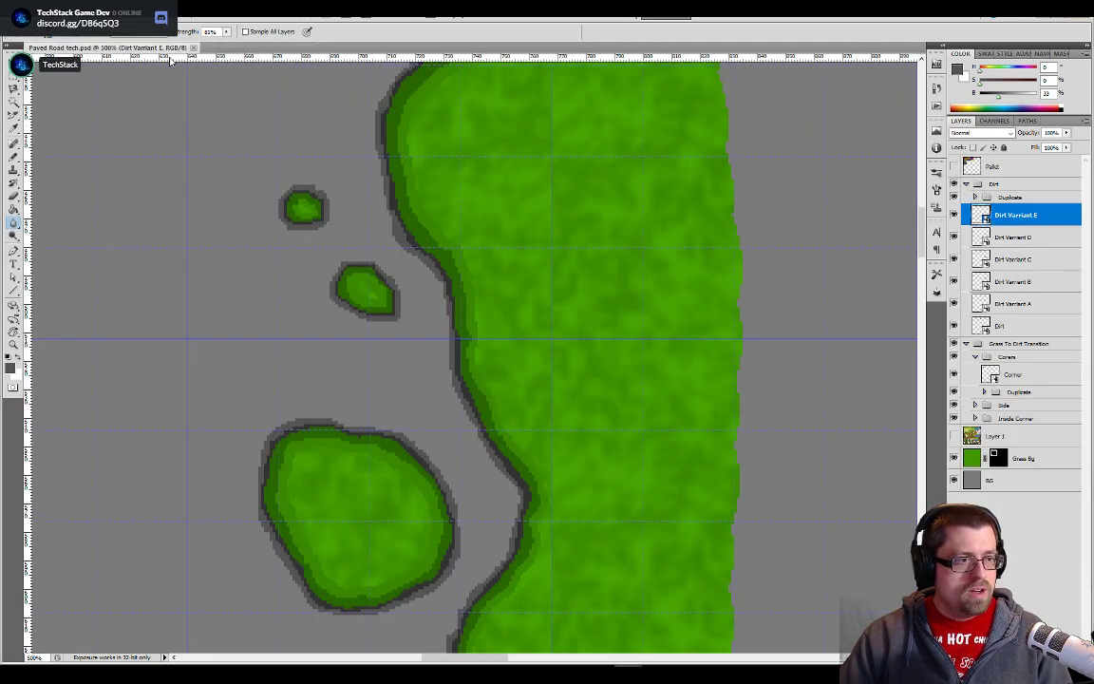
- From the PathRuleTile's default sprite in Unity, open Glasslands tech.psd in Photoshop and close Paved Road tech.psd
{"action": "key", "text": "alt+Tab"}
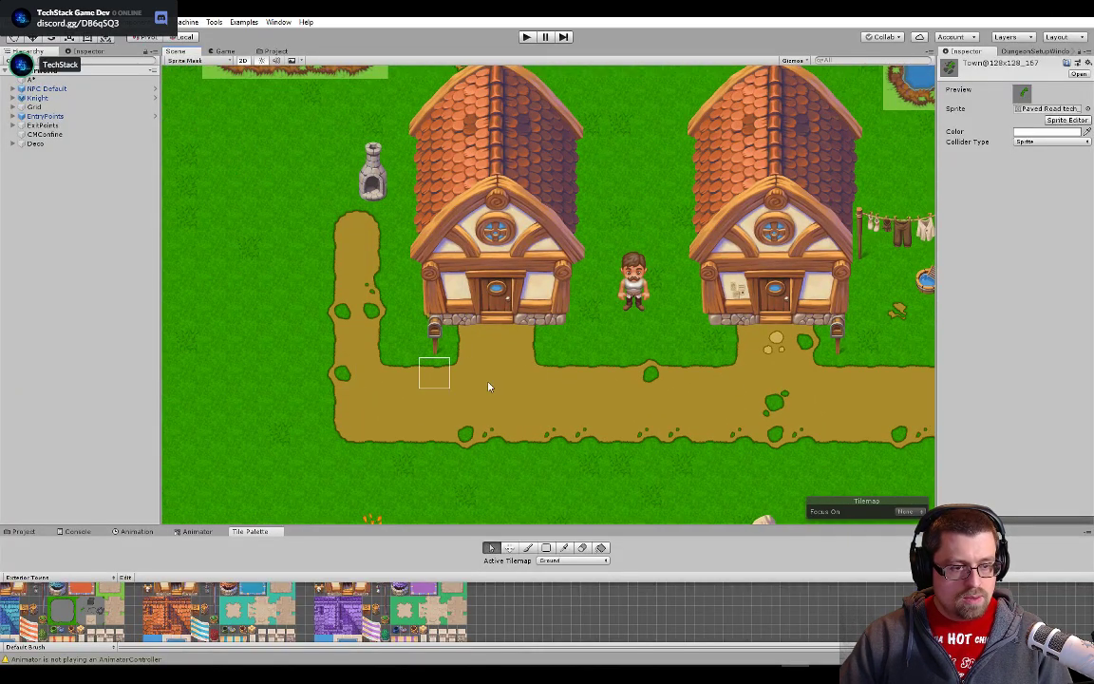
{"action": "left_click", "coordinate": [506, 392]}
{"action": "double_click", "coordinate": [1047, 104]}
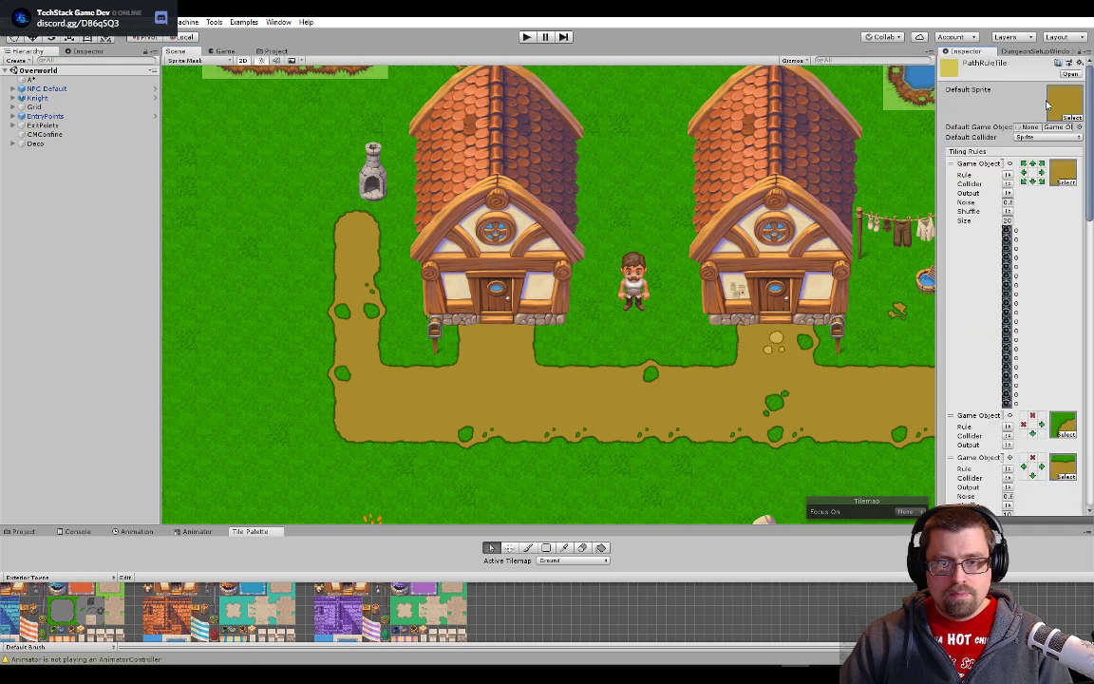
{"action": "double_click", "coordinate": [1060, 99]}
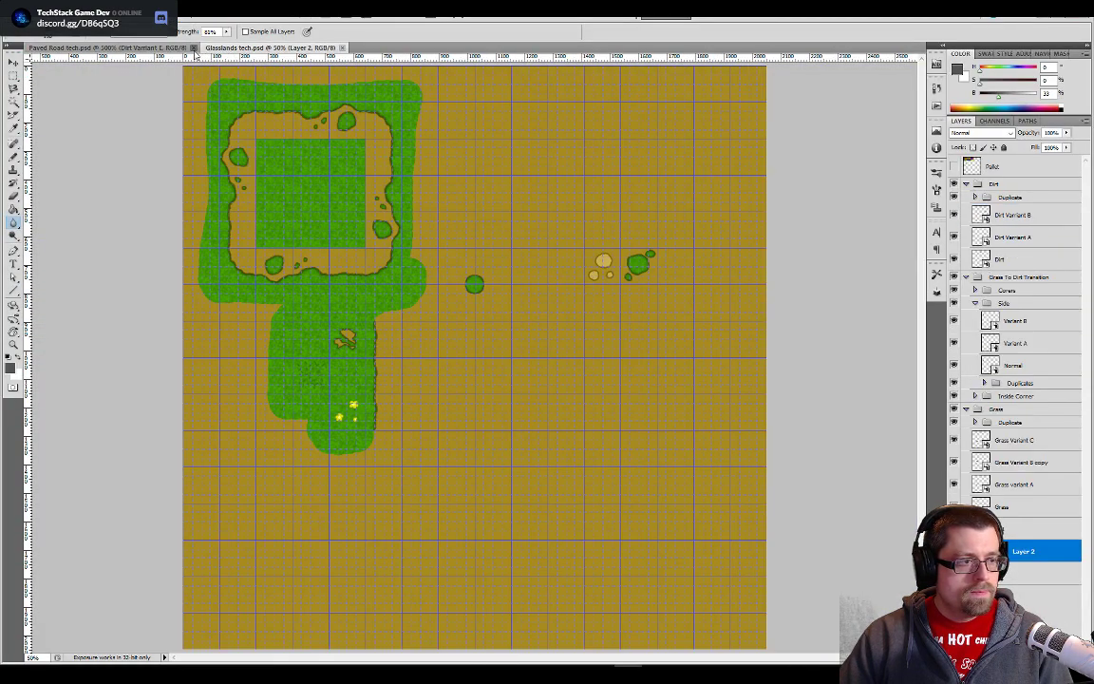
{"action": "left_click", "coordinate": [194, 48]}
- Hide Layer 2 and the adjacent background layer, and bring the plain dirt tiles into close view
{"action": "key", "text": "ctrl+plus"}
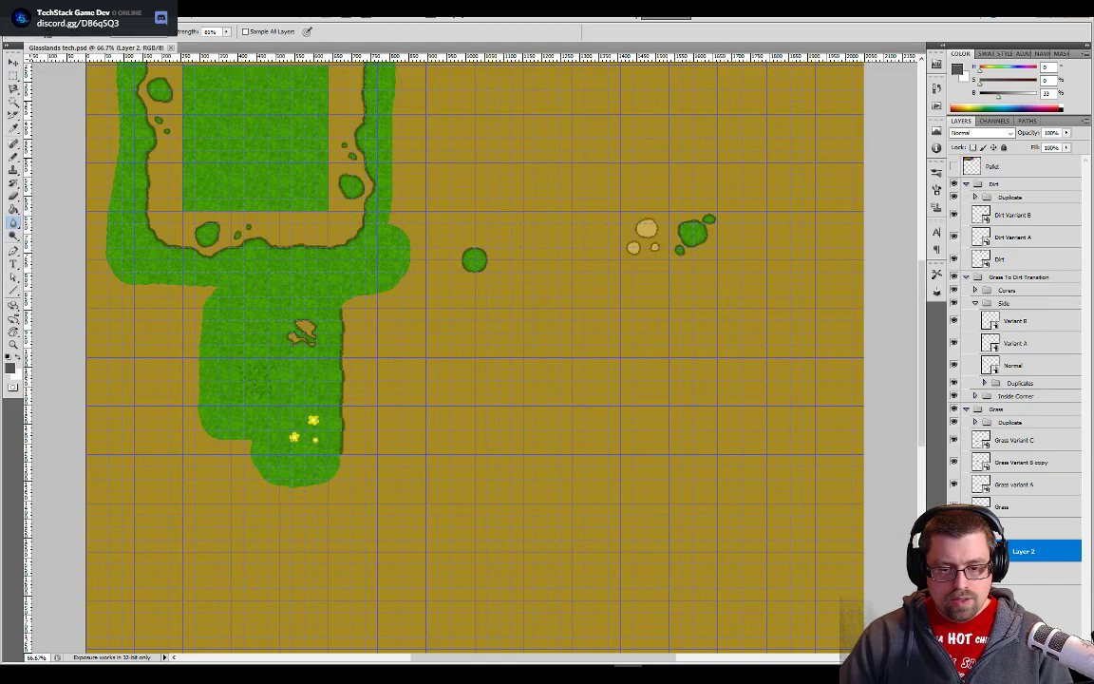
{"action": "left_click_drag", "start_coordinate": [954, 551], "coordinate": [954, 573]}
{"action": "left_click_drag", "start_coordinate": [471, 185], "coordinate": [526, 468]}
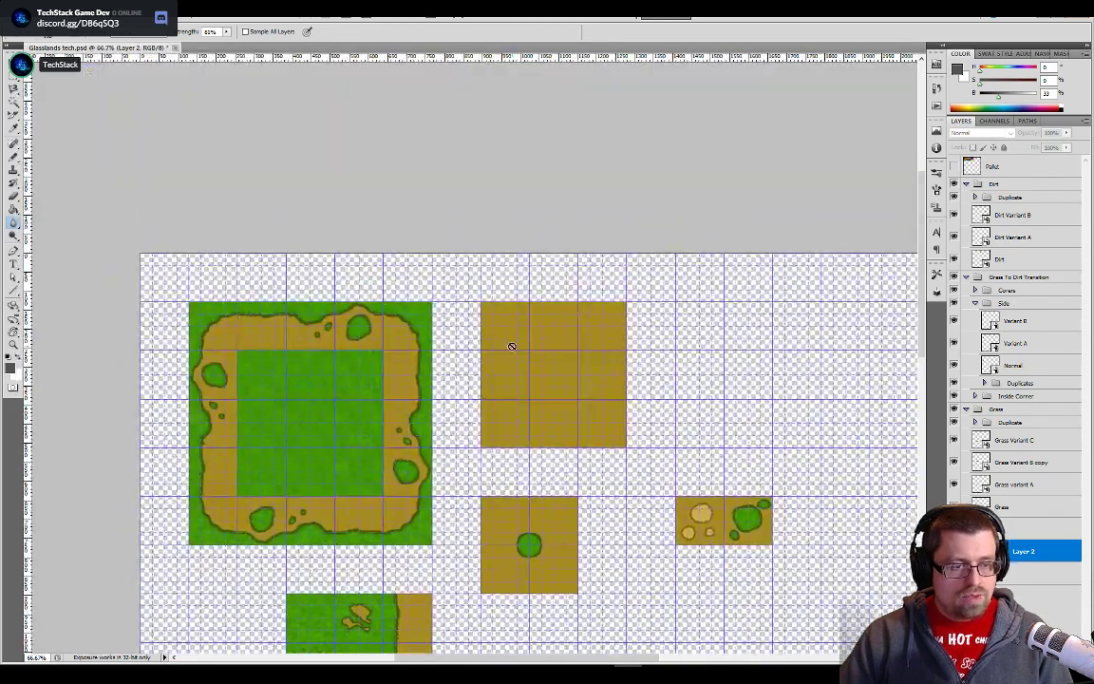
{"action": "key", "text": "ctrl+plus"}
{"action": "key", "text": "ctrl+plus"}
{"action": "key", "text": "ctrl+plus"}
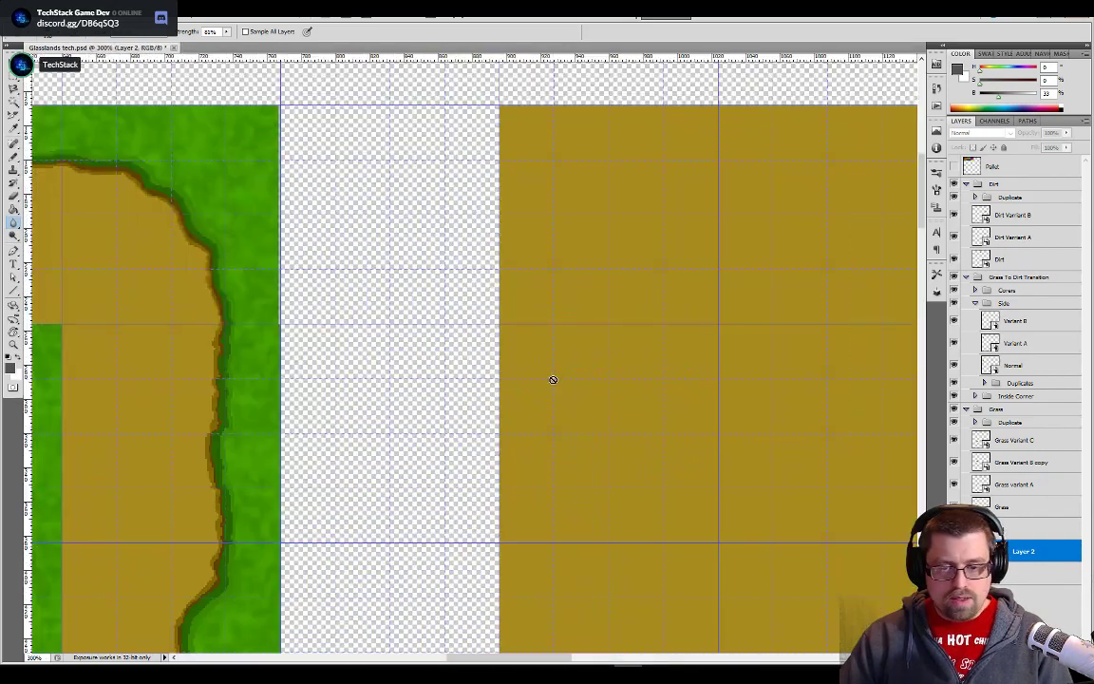
- Open the contents of the Dirt smart object for editing and enlarge the tile
{"action": "left_click", "coordinate": [979, 258]}
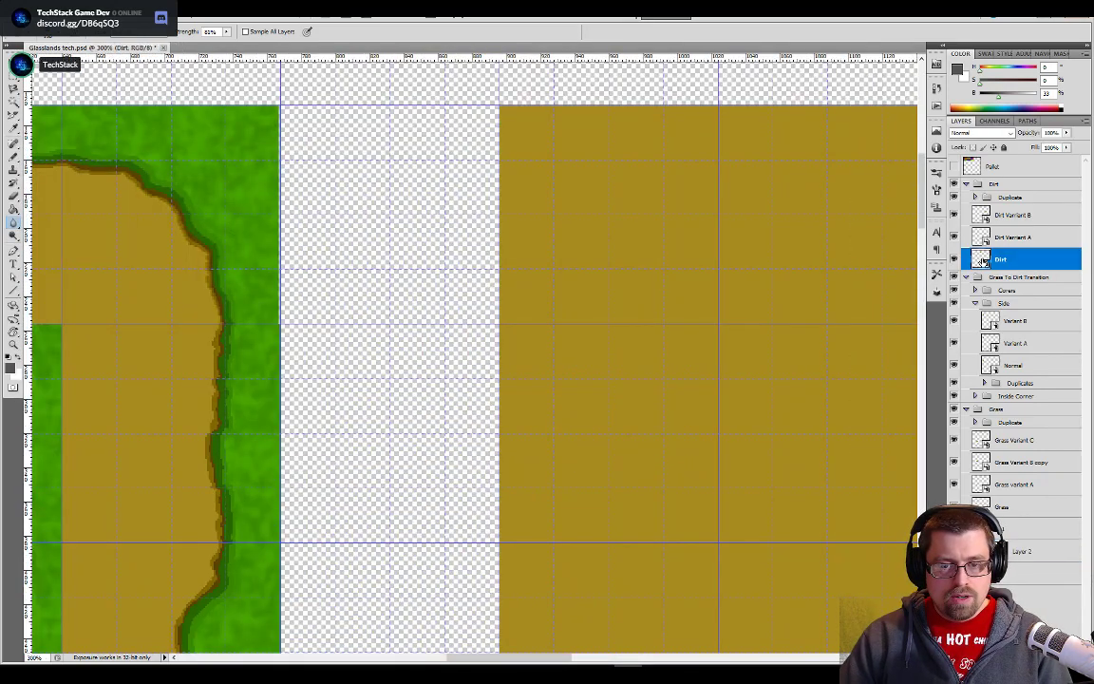
{"action": "double_click", "coordinate": [982, 260]}
{"action": "key", "text": "ctrl+plus"}
{"action": "key", "text": "ctrl+plus"}
{"action": "key", "text": "ctrl+plus"}
{"action": "key", "text": "ctrl+plus"}
{"action": "key", "text": "ctrl+plus"}
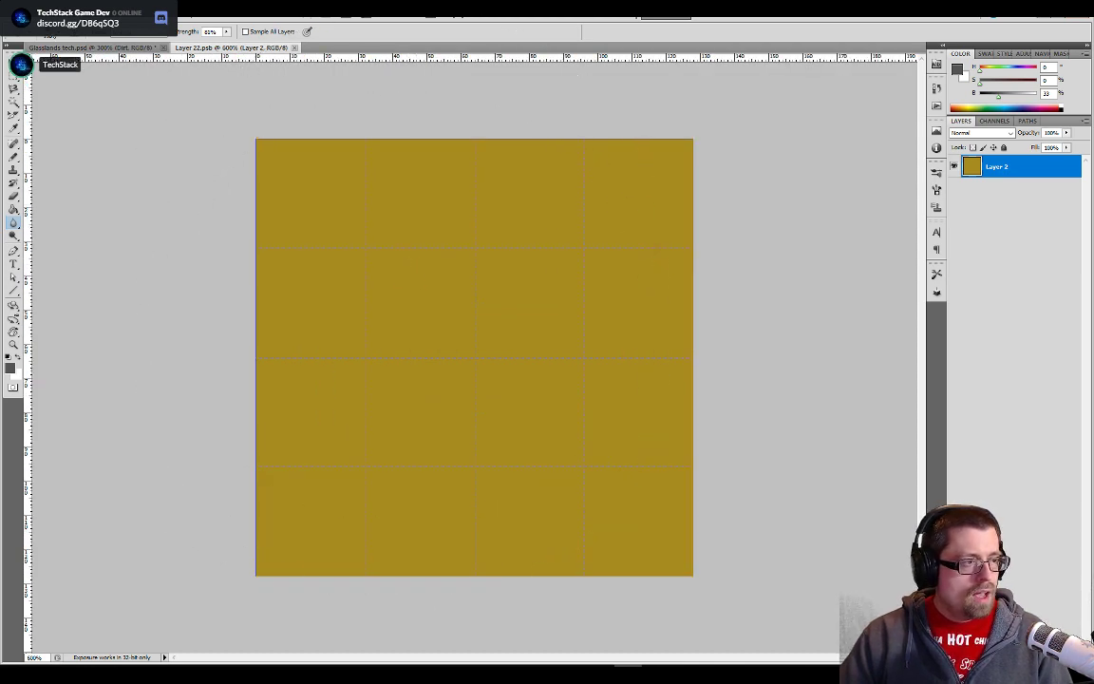
- Choose the 100 px speckled brush tip for the Blur tool
{"action": "left_click", "coordinate": [63, 35]}
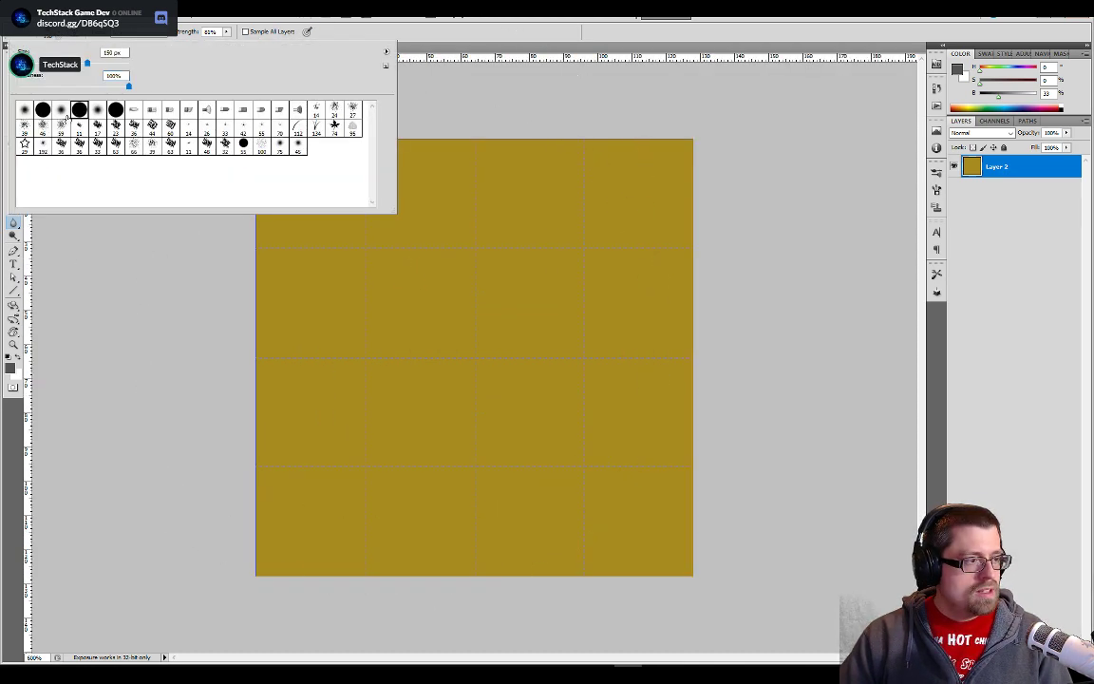
{"action": "left_click", "coordinate": [134, 142]}
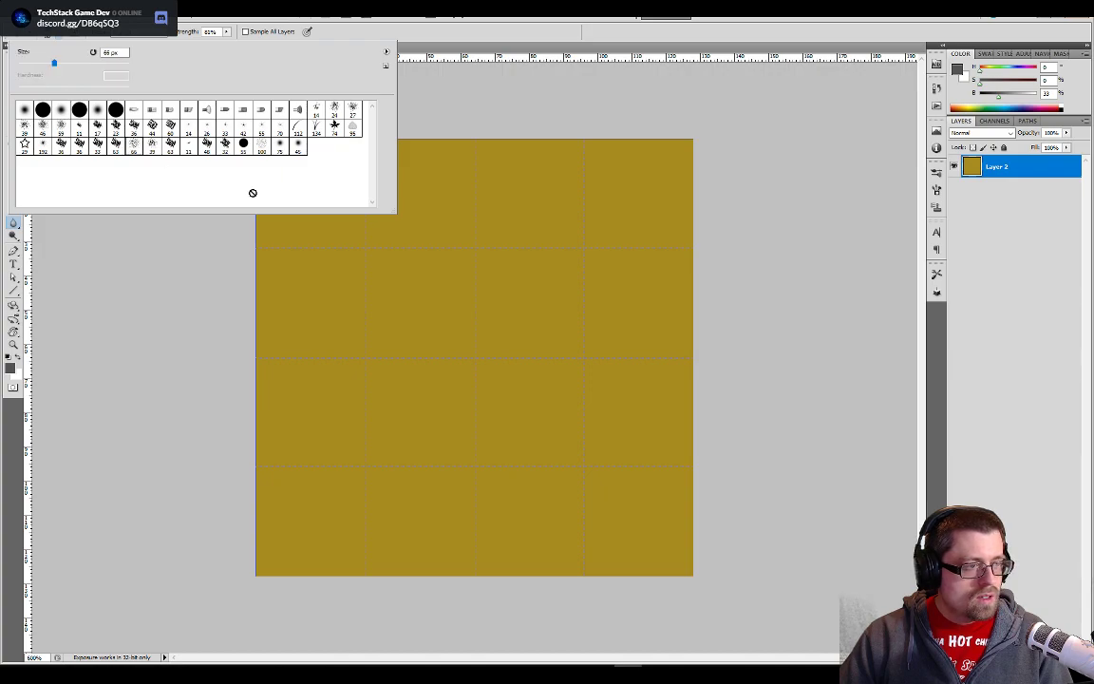
{"action": "left_click", "coordinate": [262, 144]}
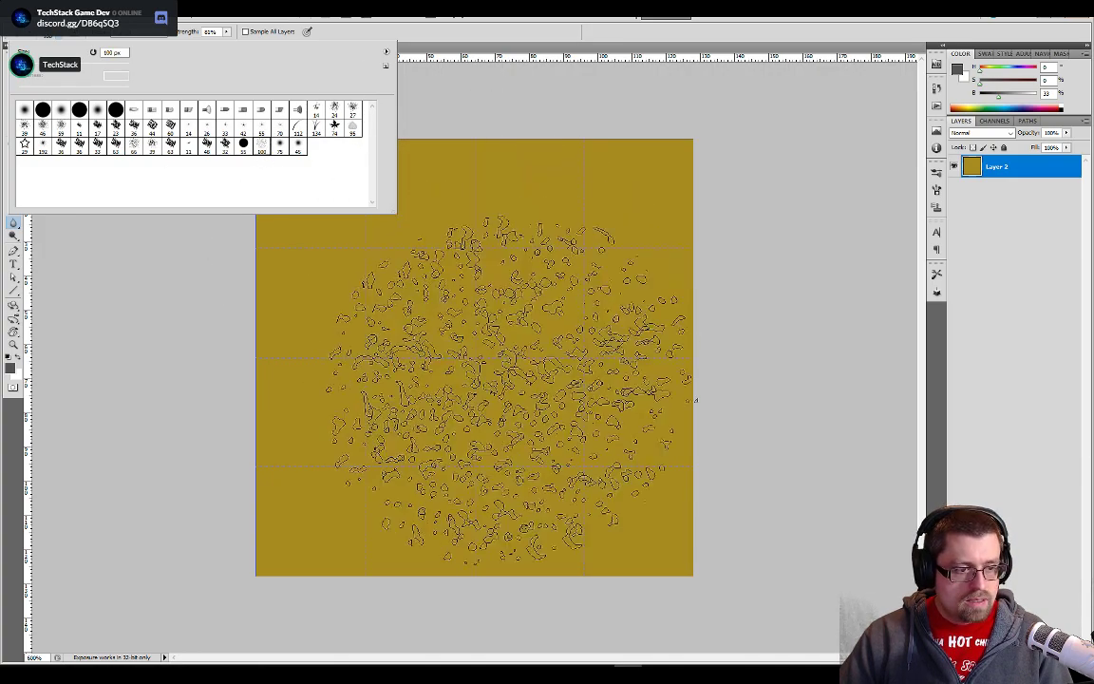
- Sample the dirt tile's colour, switch to the Brush tool and choose the 100 px speckled tip for it
{"action": "left_click", "coordinate": [797, 292]}
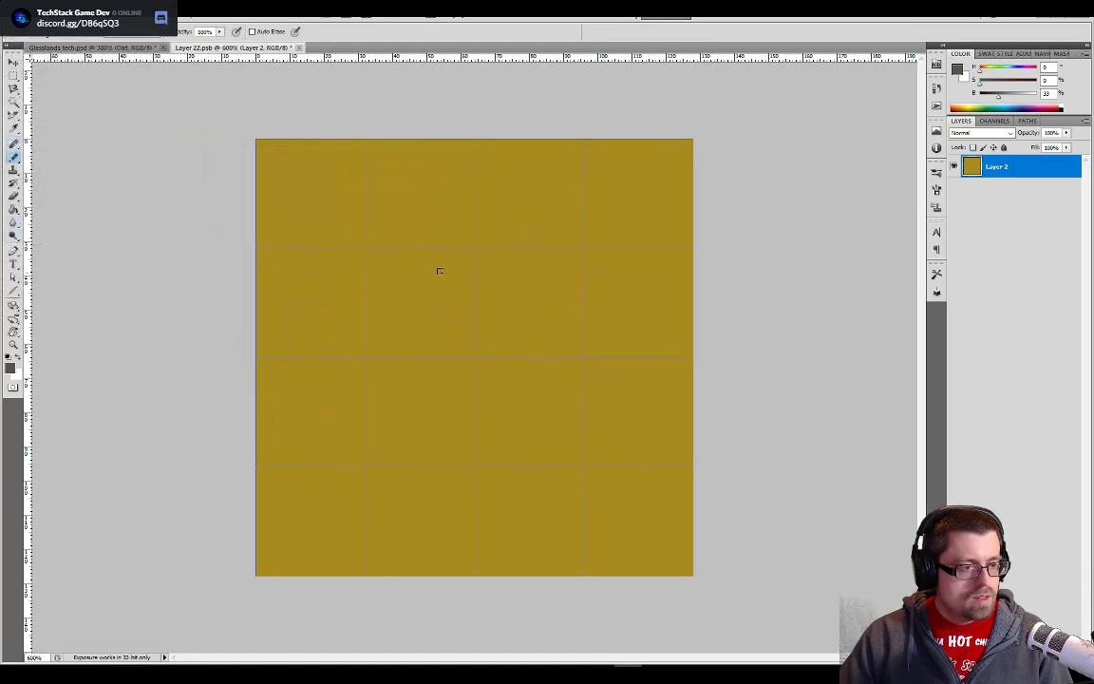
{"action": "left_click", "coordinate": [472, 282]}
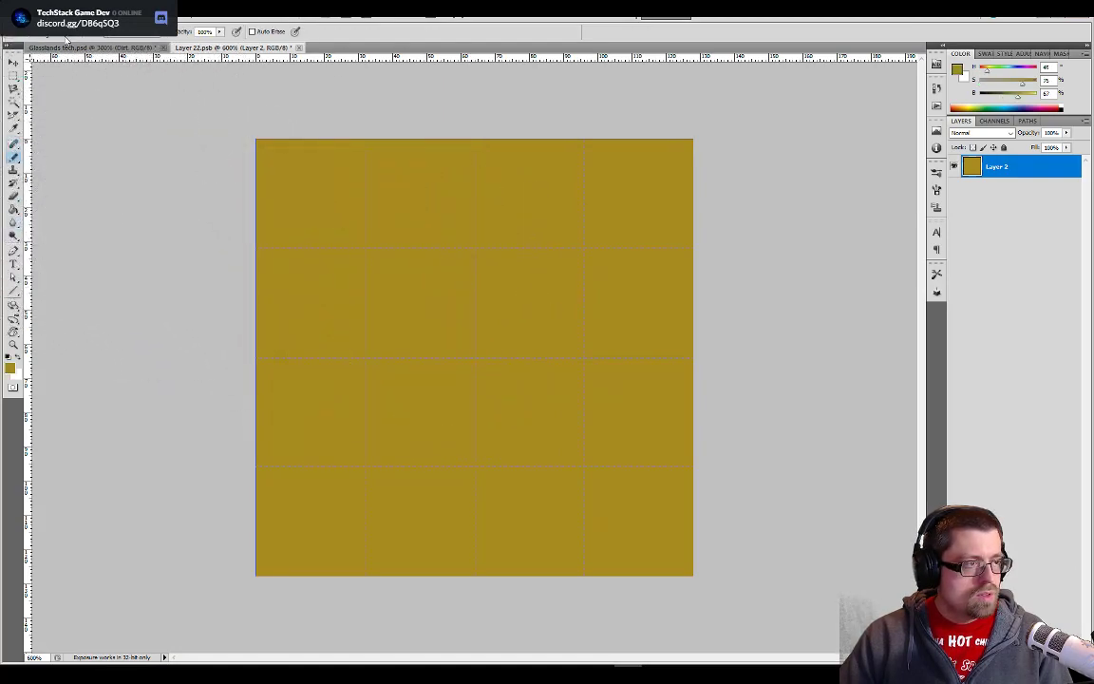
{"action": "left_click", "coordinate": [59, 36]}
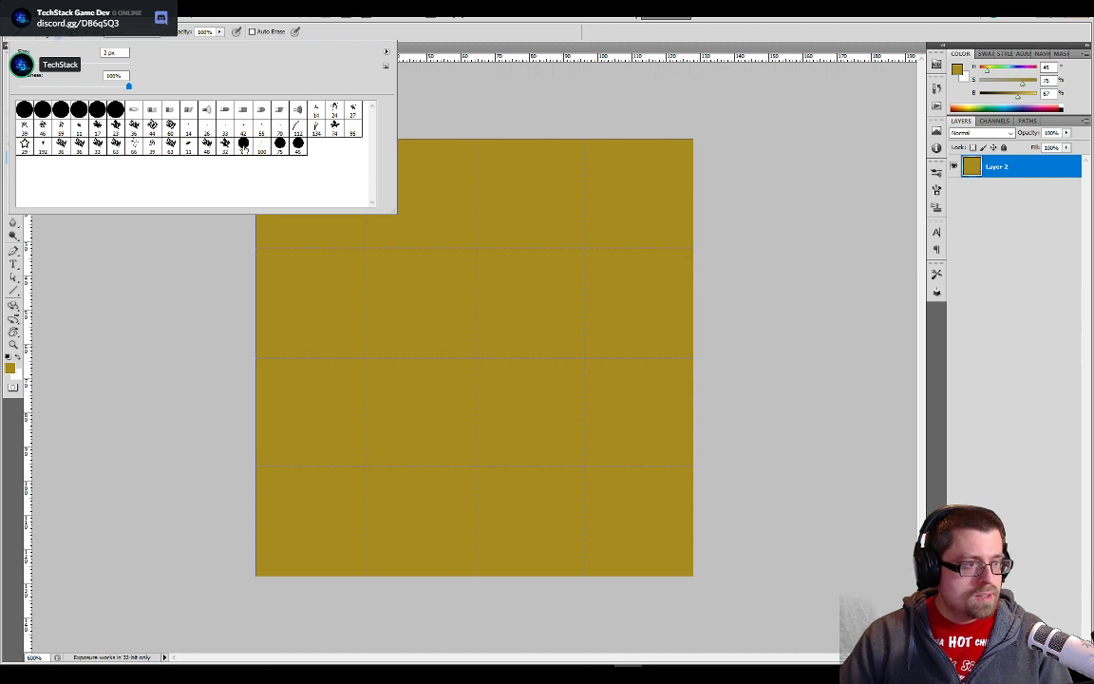
{"action": "left_click", "coordinate": [145, 264]}
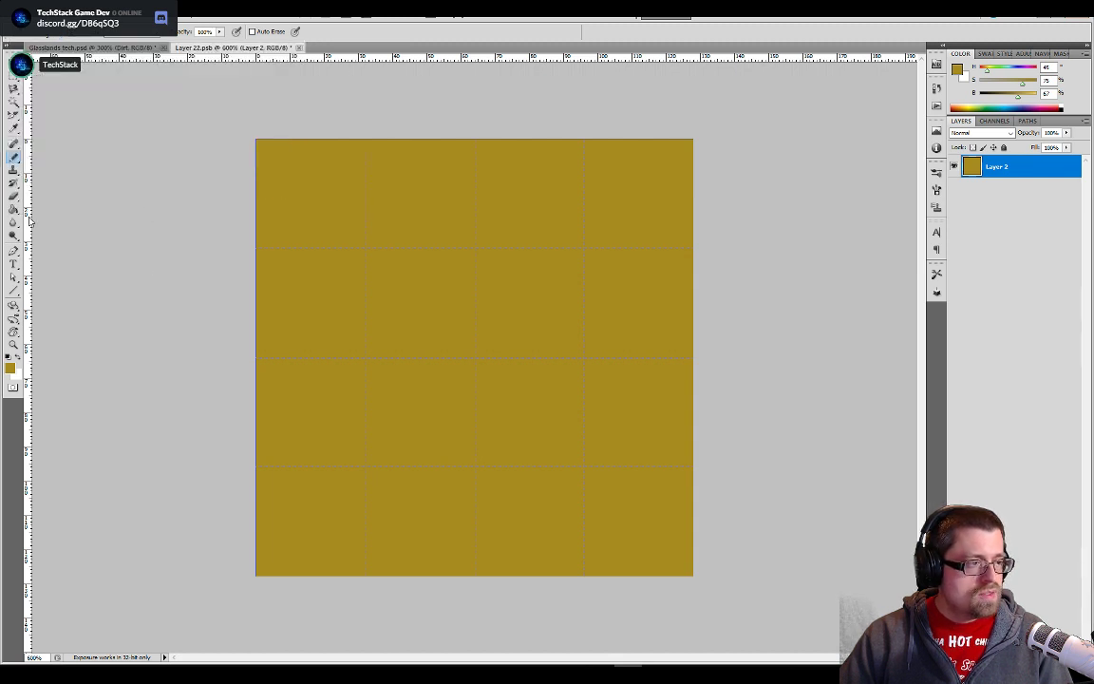
{"action": "right_click", "coordinate": [13, 160]}
{"action": "left_click", "coordinate": [32, 164]}
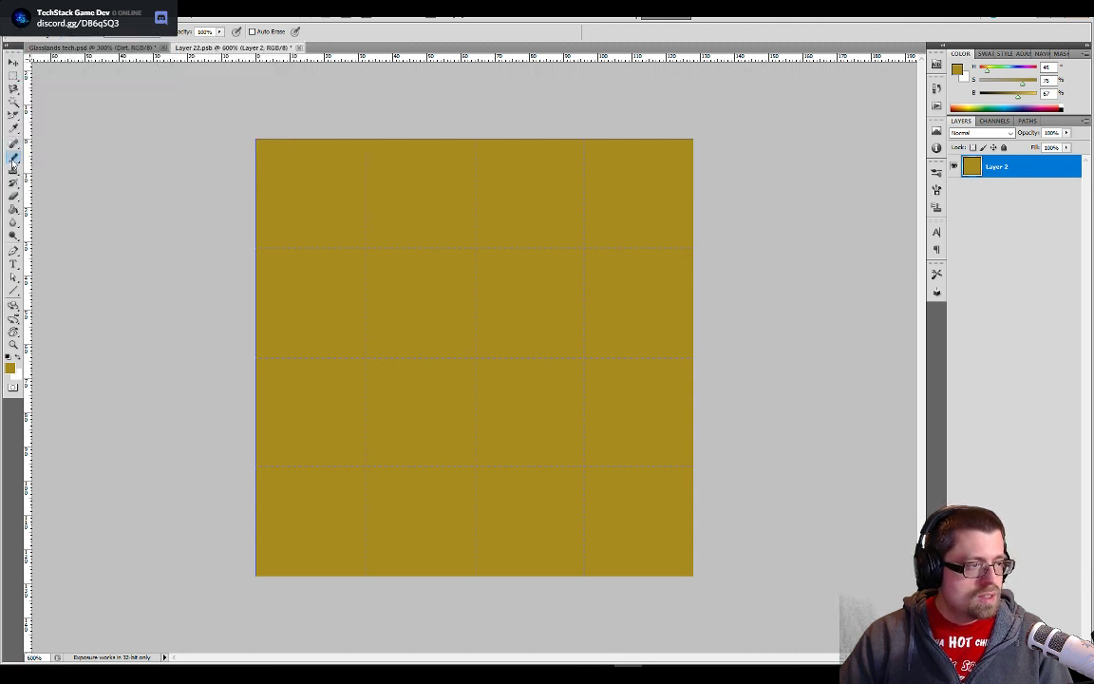
{"action": "right_click", "coordinate": [13, 159]}
{"action": "left_click", "coordinate": [42, 154]}
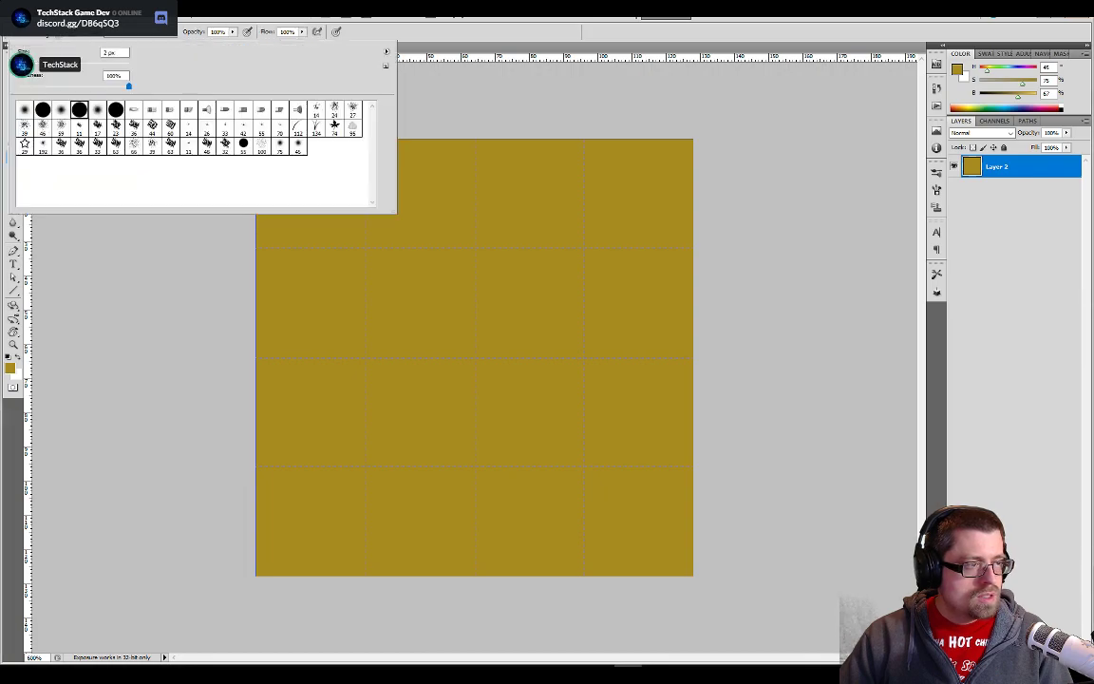
{"action": "left_click", "coordinate": [53, 35]}
{"action": "left_click", "coordinate": [262, 149]}
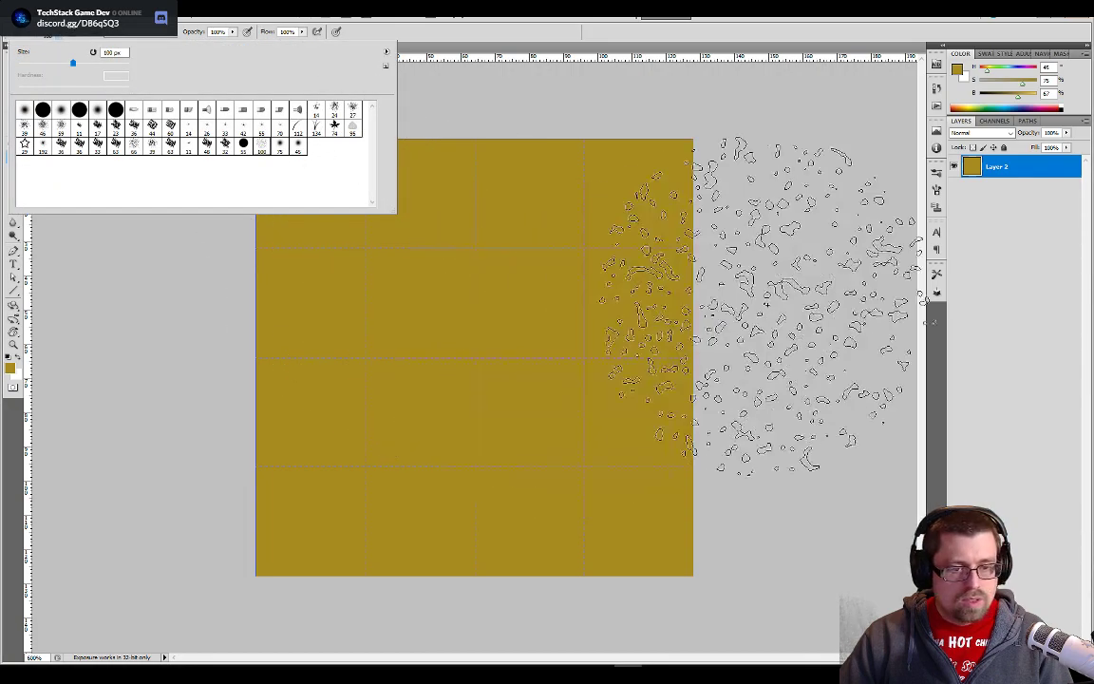
{"action": "left_click", "coordinate": [708, 318]}
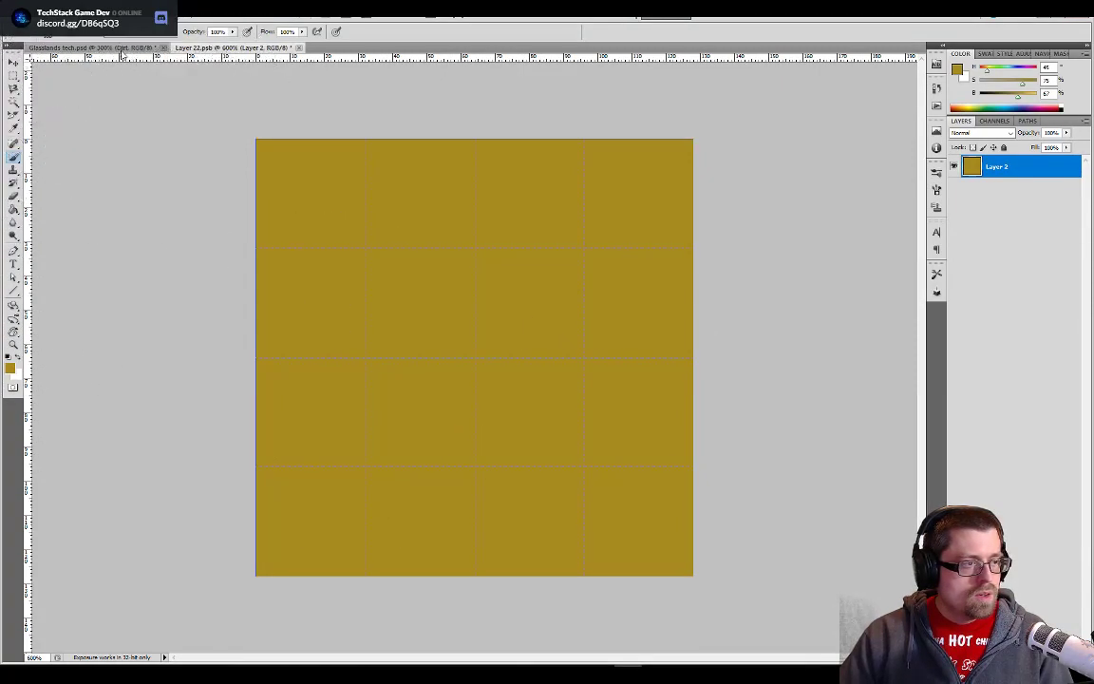
- Show the Pallet layer in Glasslands tech.psd, sample the lighter of the two dark dirt swatches, and return to Layer 22.psb
{"action": "key", "text": "ctrl+Tab"}
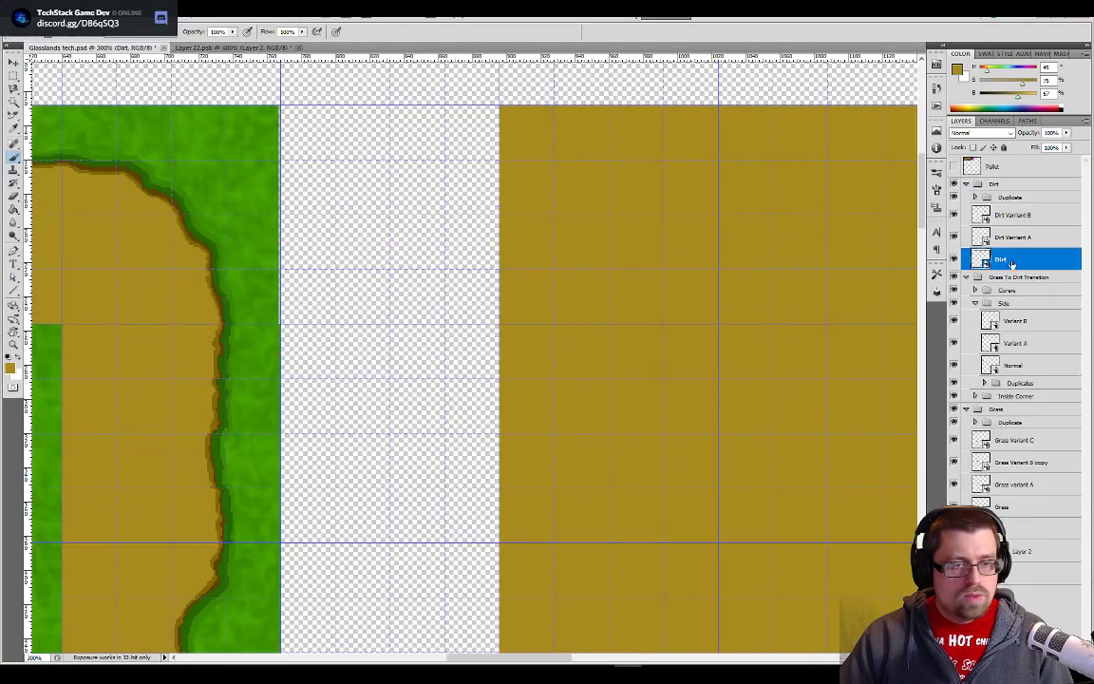
{"action": "left_click", "coordinate": [955, 165]}
{"action": "left_click_drag", "start_coordinate": [197, 326], "coordinate": [531, 465]}
{"action": "left_click_drag", "start_coordinate": [245, 282], "coordinate": [458, 395]}
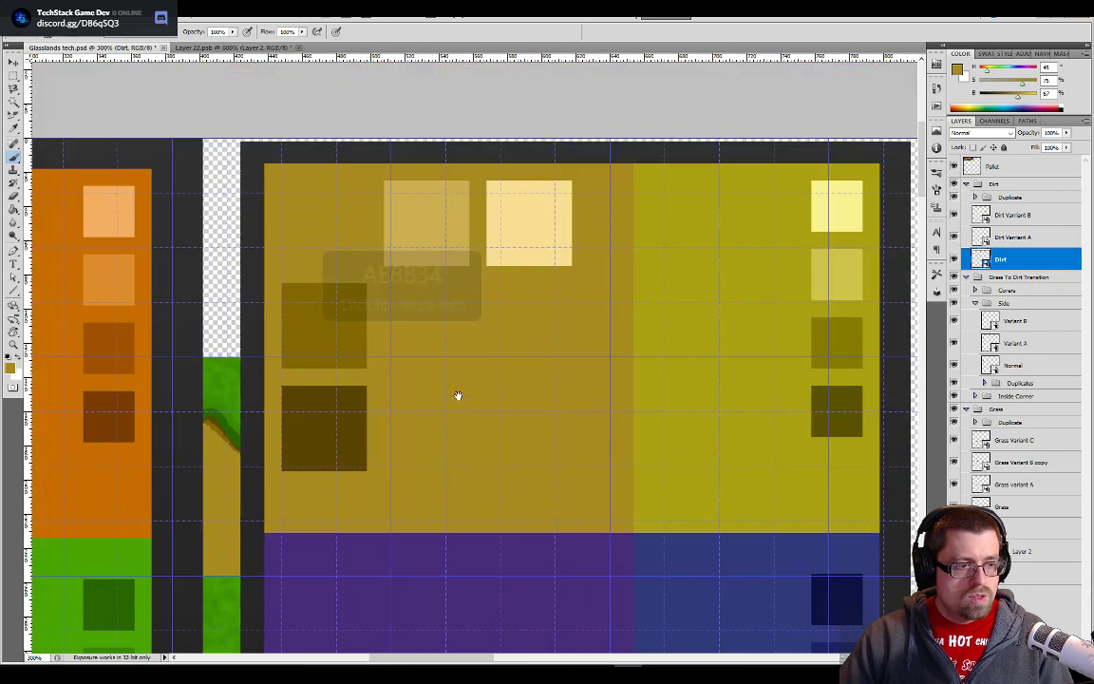
{"action": "left_click_drag", "start_coordinate": [445, 452], "coordinate": [590, 476]}
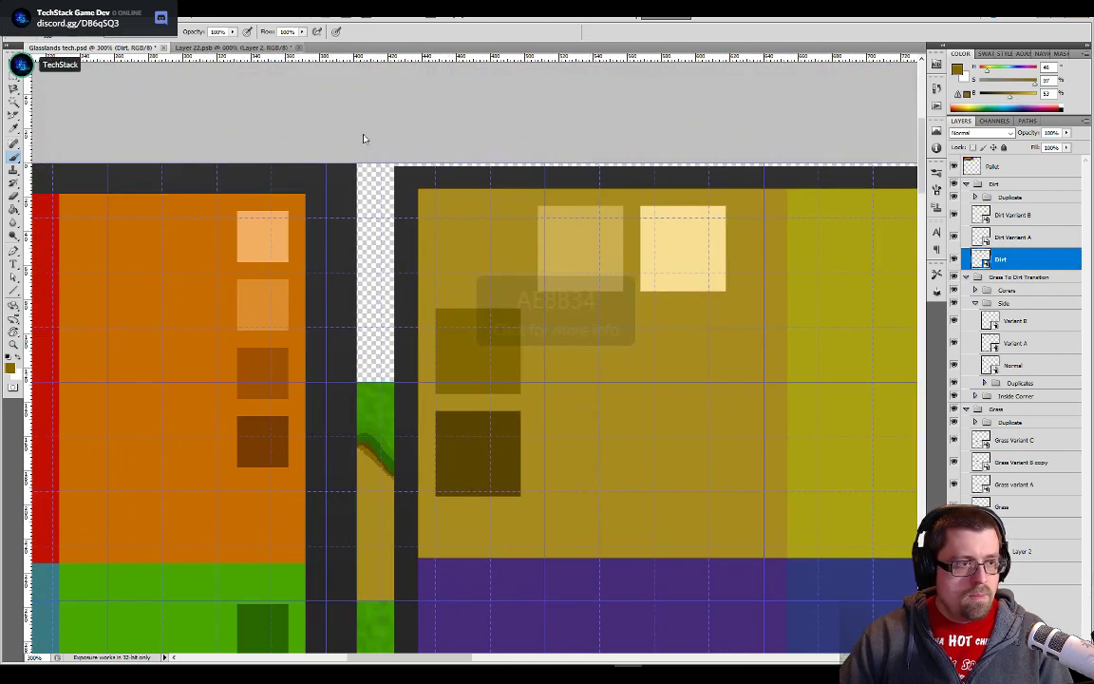
{"action": "left_click", "coordinate": [254, 46]}
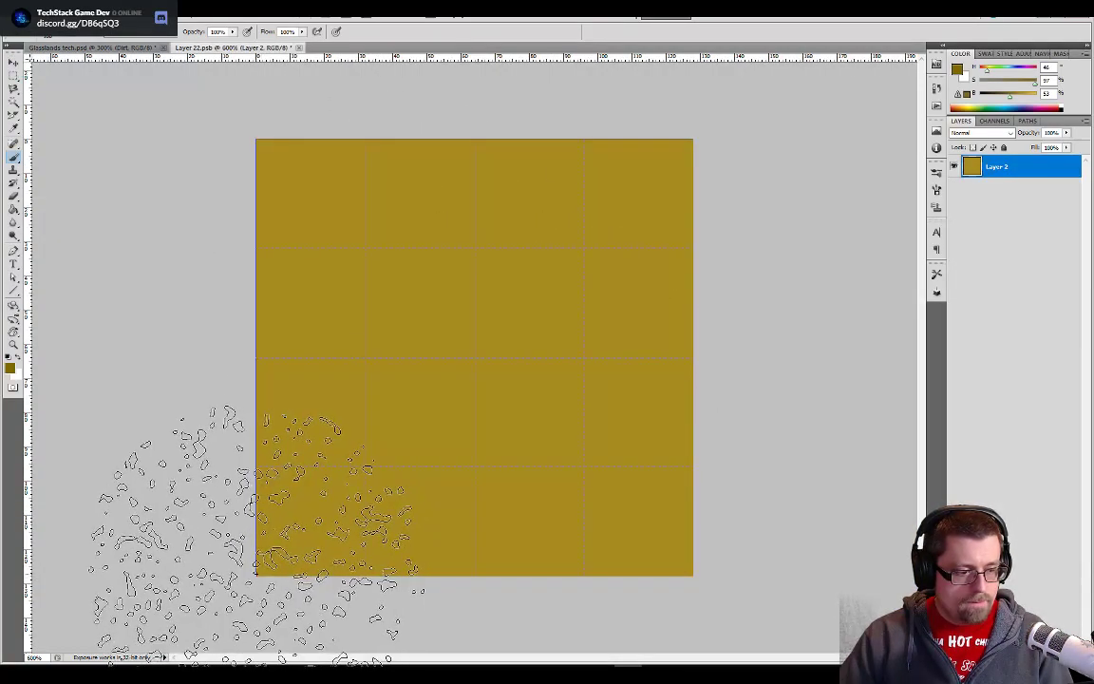
- Enlarge the speckled brush beyond the tile's size, stamp dark specks across the dirt tile, and save it
{"action": "key", "text": "ctrl+z"}
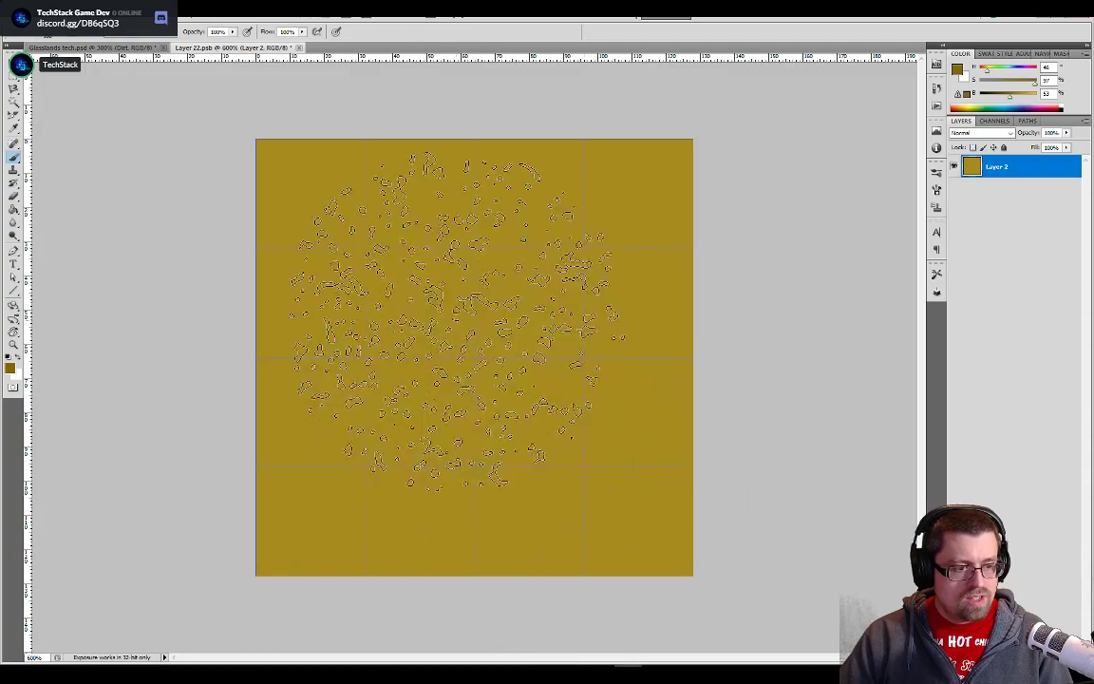
{"action": "left_click", "coordinate": [459, 325]}
{"action": "key", "text": "bracketright"}
{"action": "key", "text": "bracketright"}
{"action": "key", "text": "bracketright"}
{"action": "key", "text": "bracketright"}
{"action": "key", "text": "bracketright"}
{"action": "key", "text": "bracketright"}
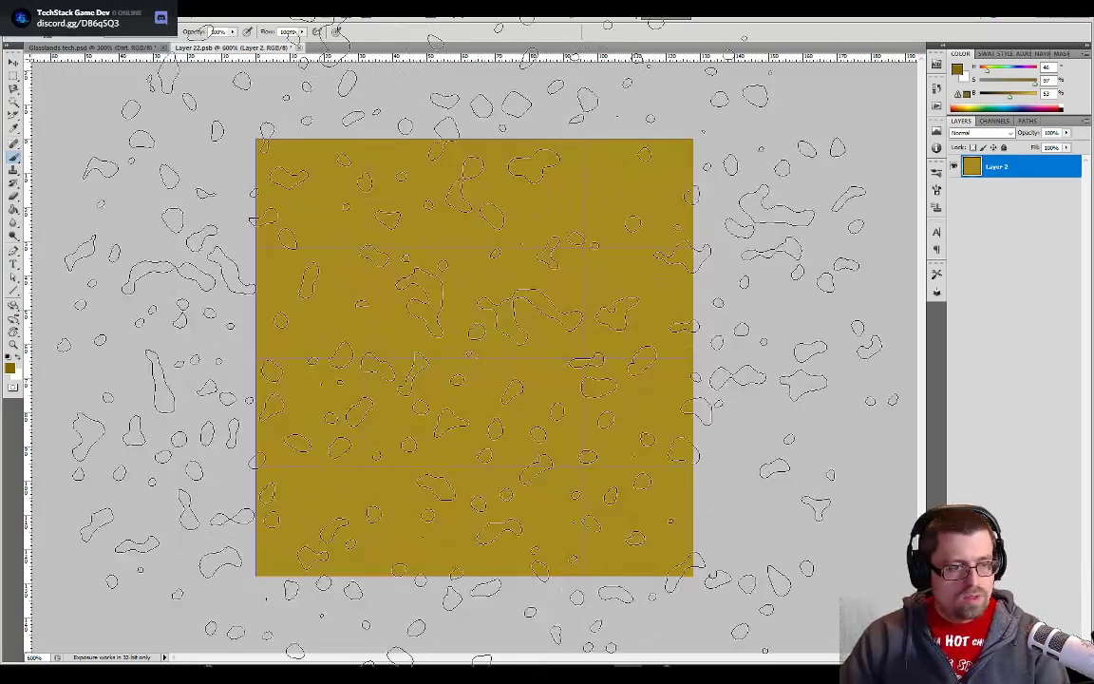
{"action": "left_click", "coordinate": [475, 346]}
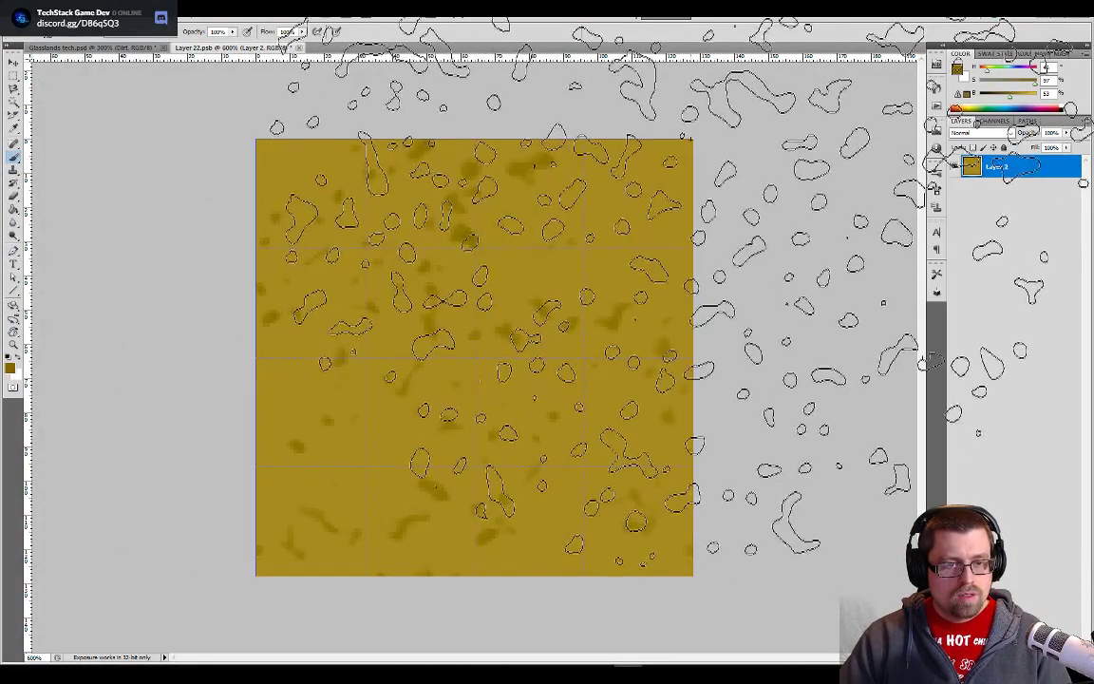
{"action": "key", "text": "ctrl+s"}
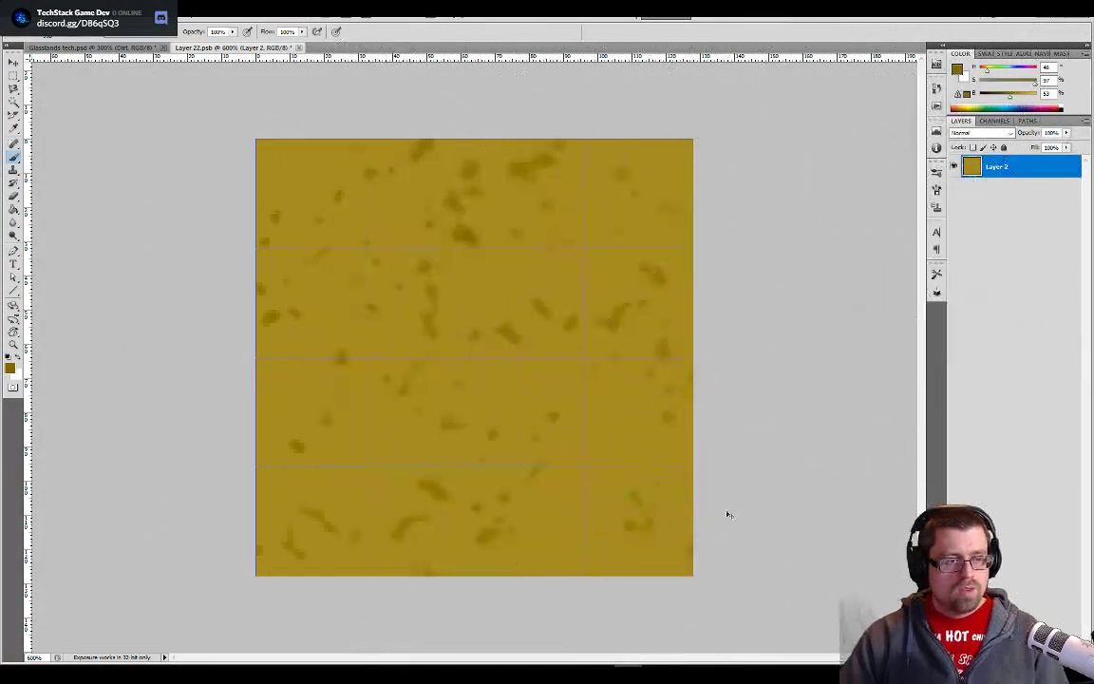
- In Glasslands tech.psd, hide the Pallet layer and show Layer 2 and the BG layer around the speckled dirt tiles
{"action": "left_click", "coordinate": [135, 45]}
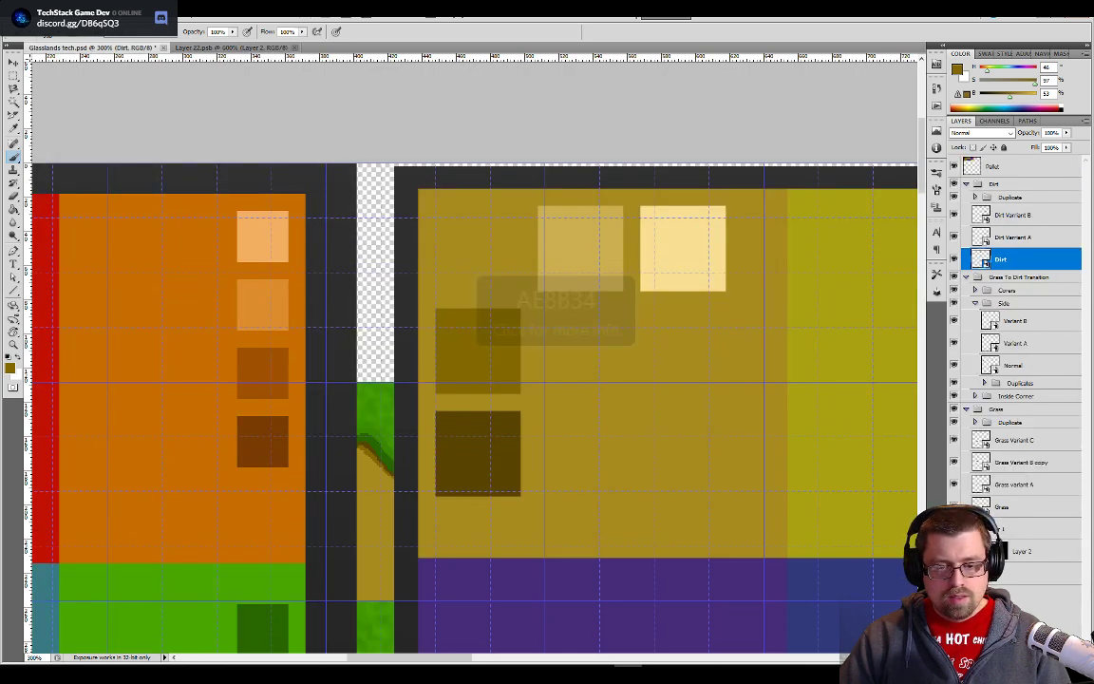
{"action": "scroll", "coordinate": [794, 458], "scroll_direction": "down", "scroll_amount": 5}
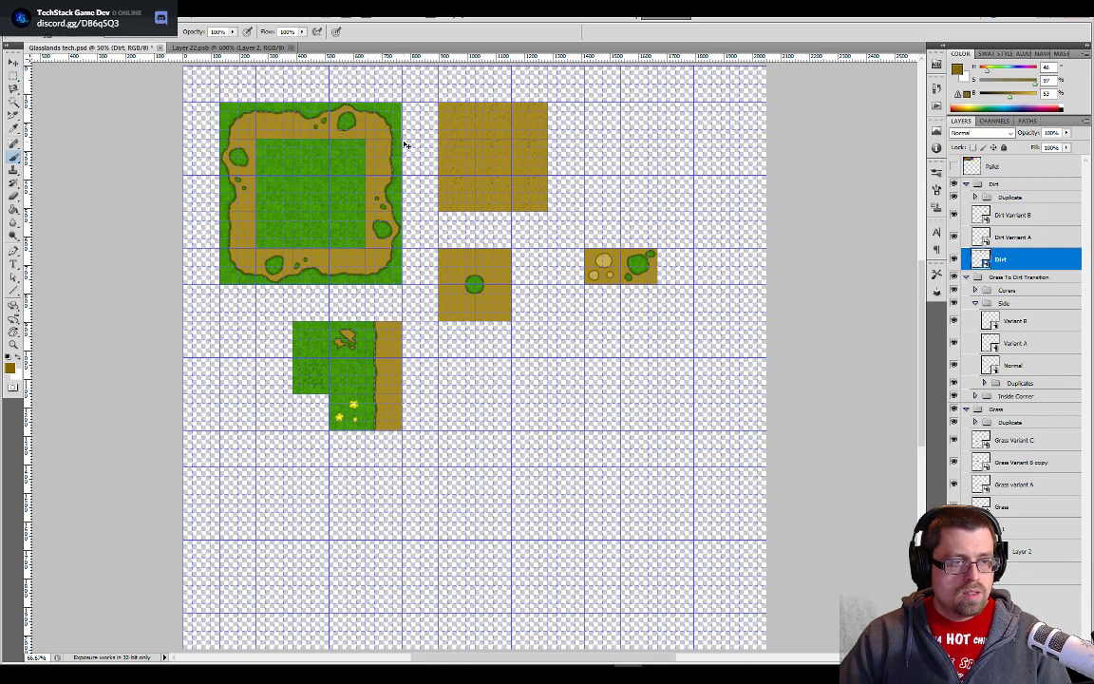
{"action": "key", "text": "ctrl+plus"}
{"action": "key", "text": "ctrl+plus"}
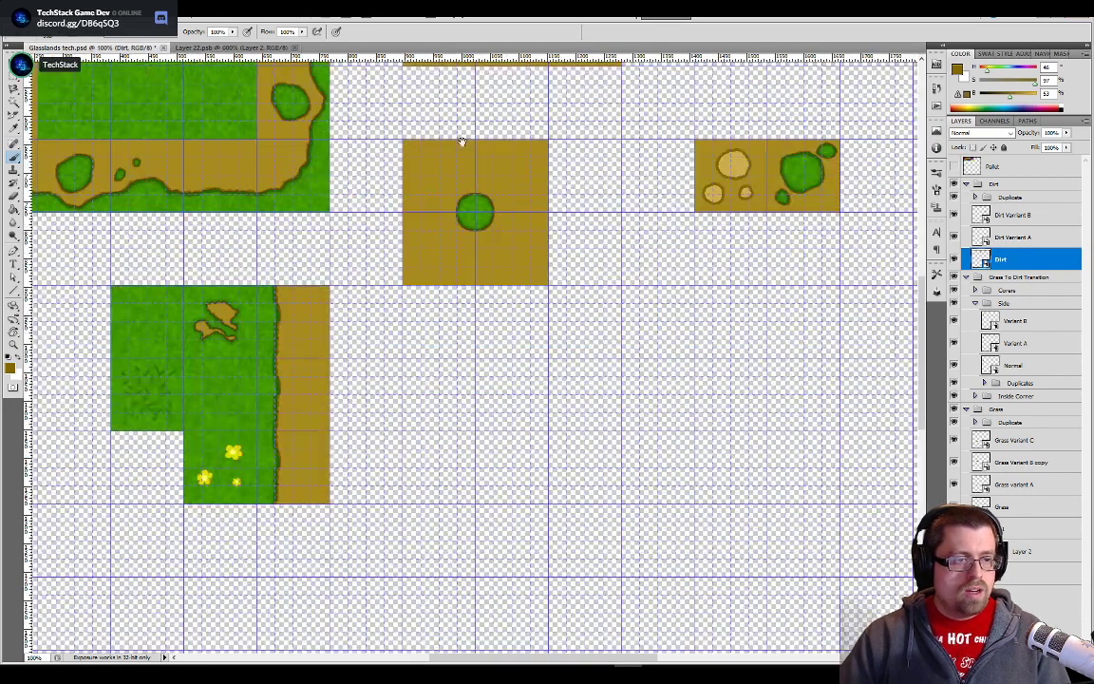
{"action": "left_click_drag", "start_coordinate": [508, 141], "coordinate": [454, 499]}
{"action": "key", "text": "ctrl+plus"}
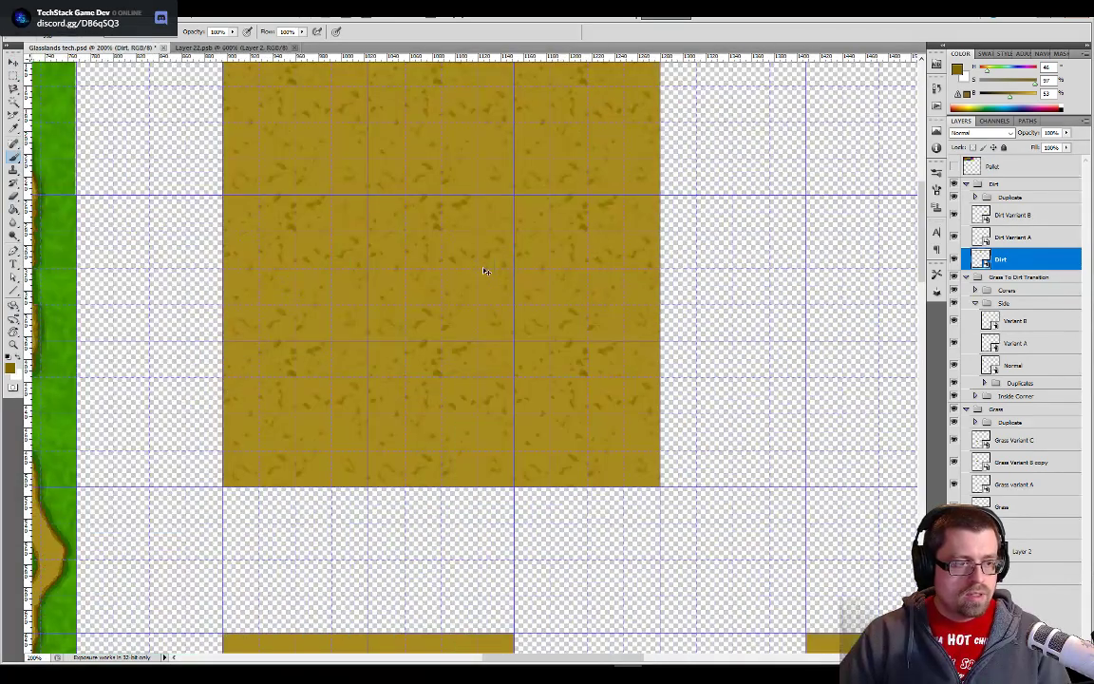
{"action": "left_click_drag", "start_coordinate": [483, 269], "coordinate": [547, 445]}
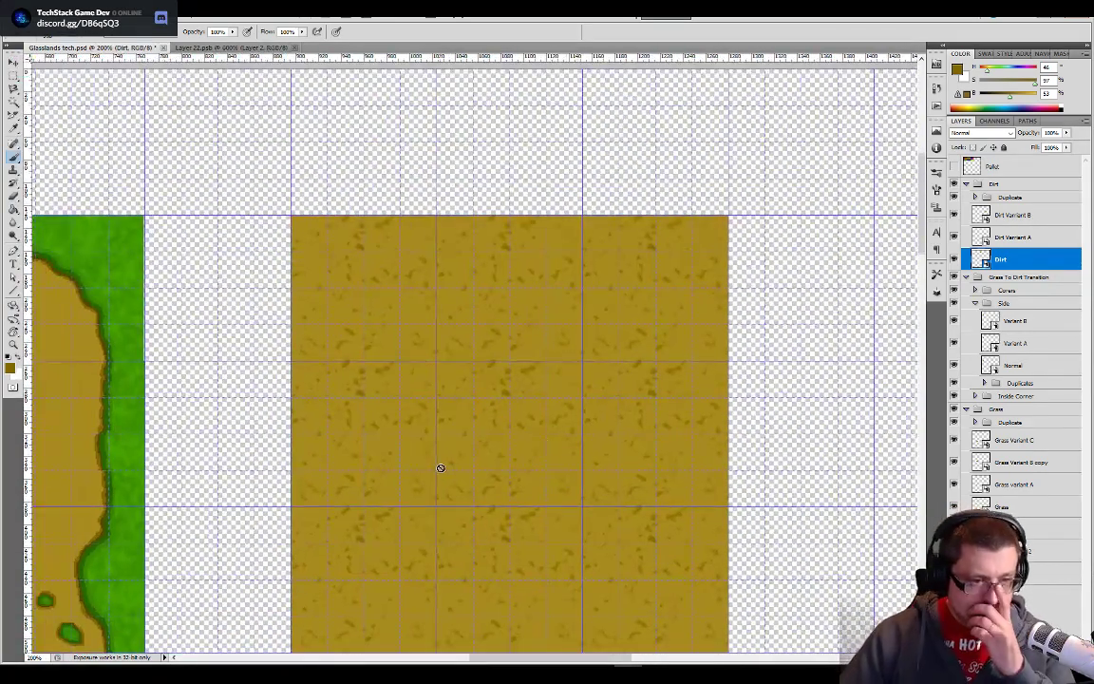
{"action": "left_click", "coordinate": [954, 551]}
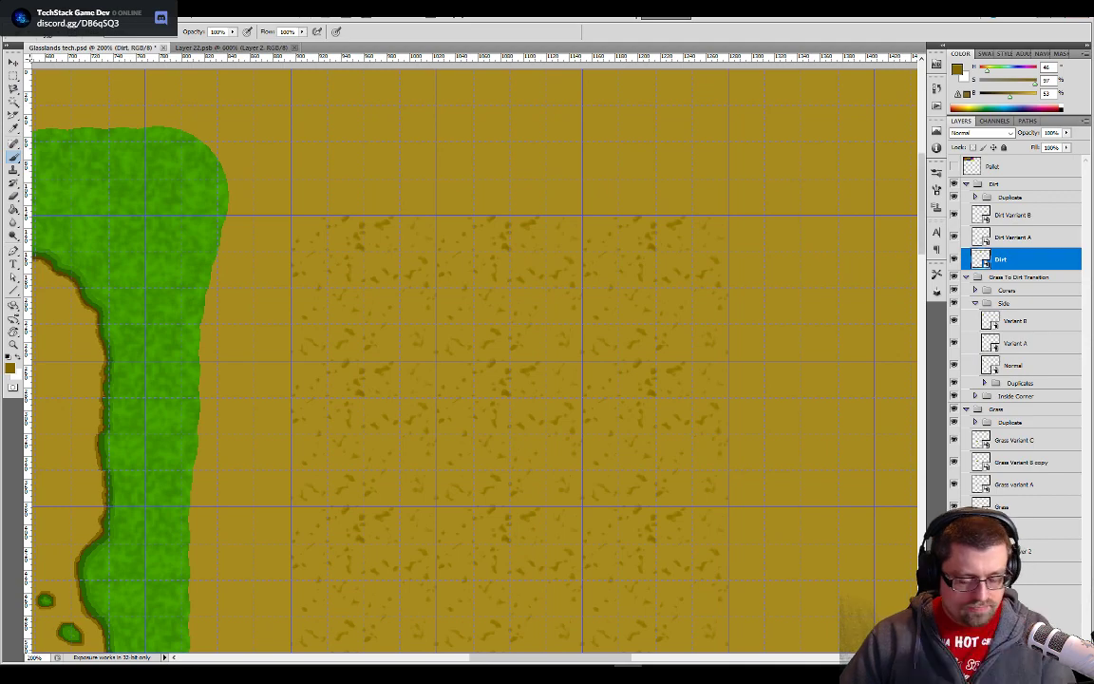
- Switch to Unity and examine the speckled dirt along the Overworld paths around the houses
{"action": "key", "text": "alt+Tab"}
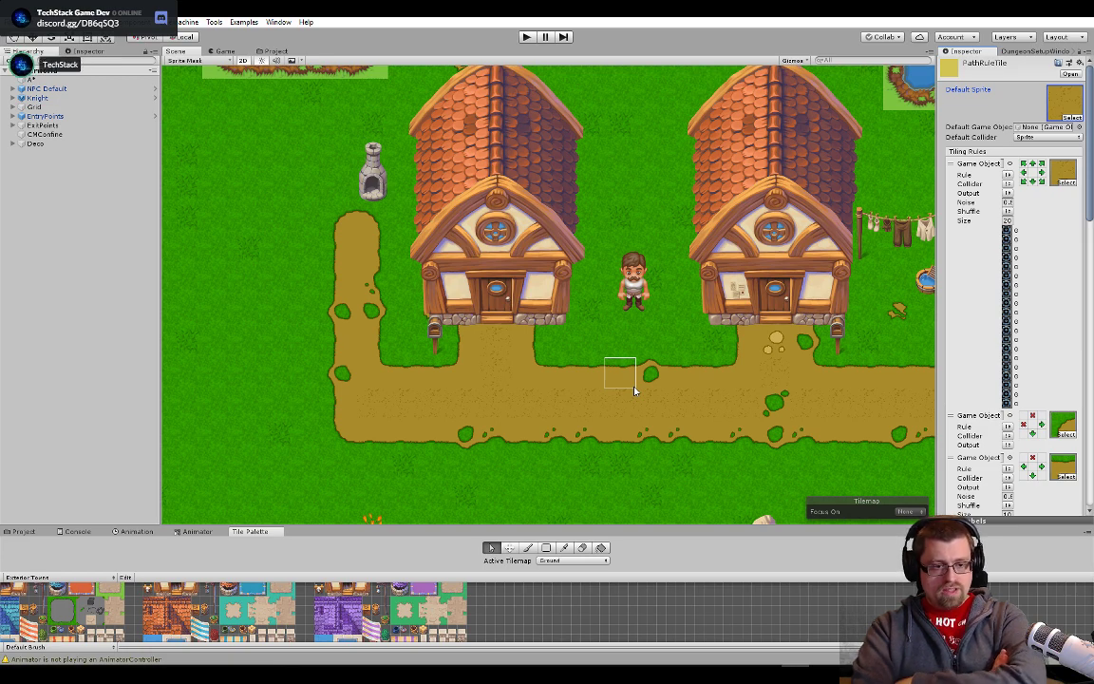
{"action": "scroll", "coordinate": [621, 478], "scroll_direction": "up", "scroll_amount": 5}
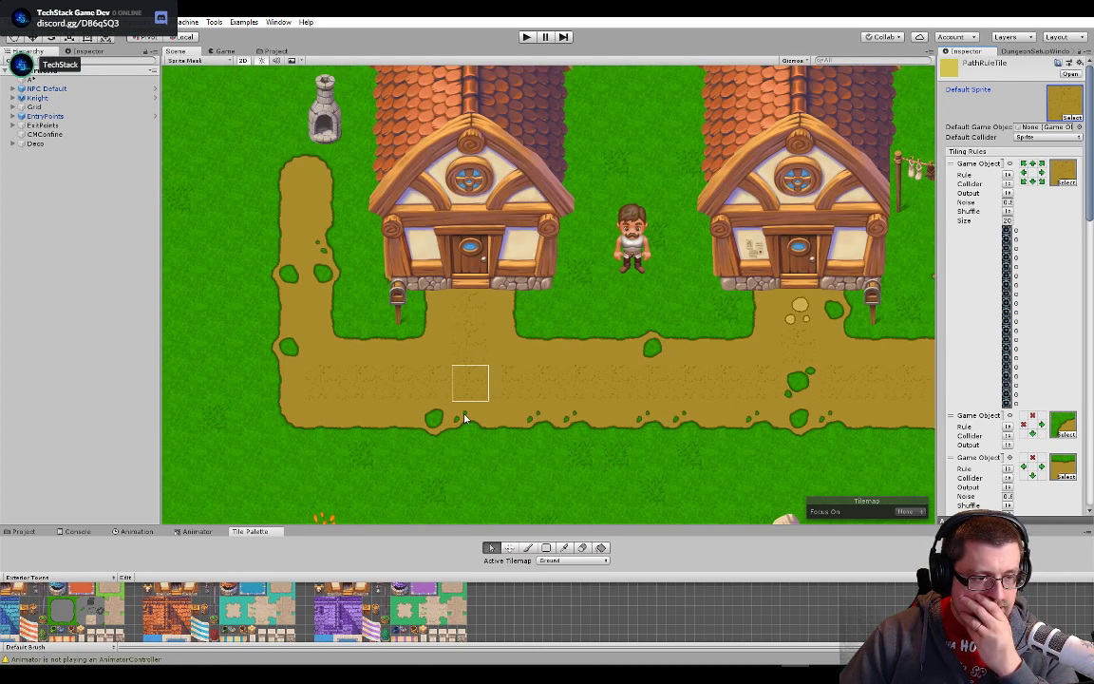
{"action": "left_click_drag", "start_coordinate": [871, 461], "coordinate": [635, 408]}
{"action": "left_click_drag", "start_coordinate": [741, 371], "coordinate": [278, 329]}
{"action": "left_click_drag", "start_coordinate": [272, 400], "coordinate": [645, 390]}
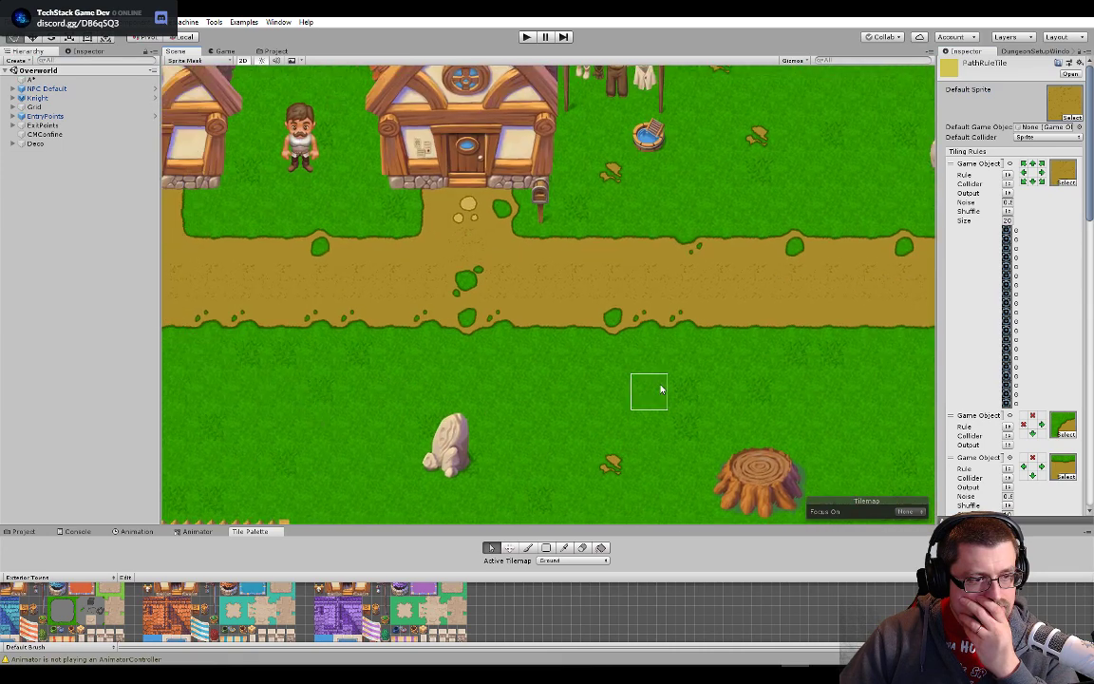
{"action": "scroll", "coordinate": [652, 390], "scroll_direction": "down", "scroll_amount": 4}
{"action": "left_click_drag", "start_coordinate": [429, 392], "coordinate": [726, 379]}
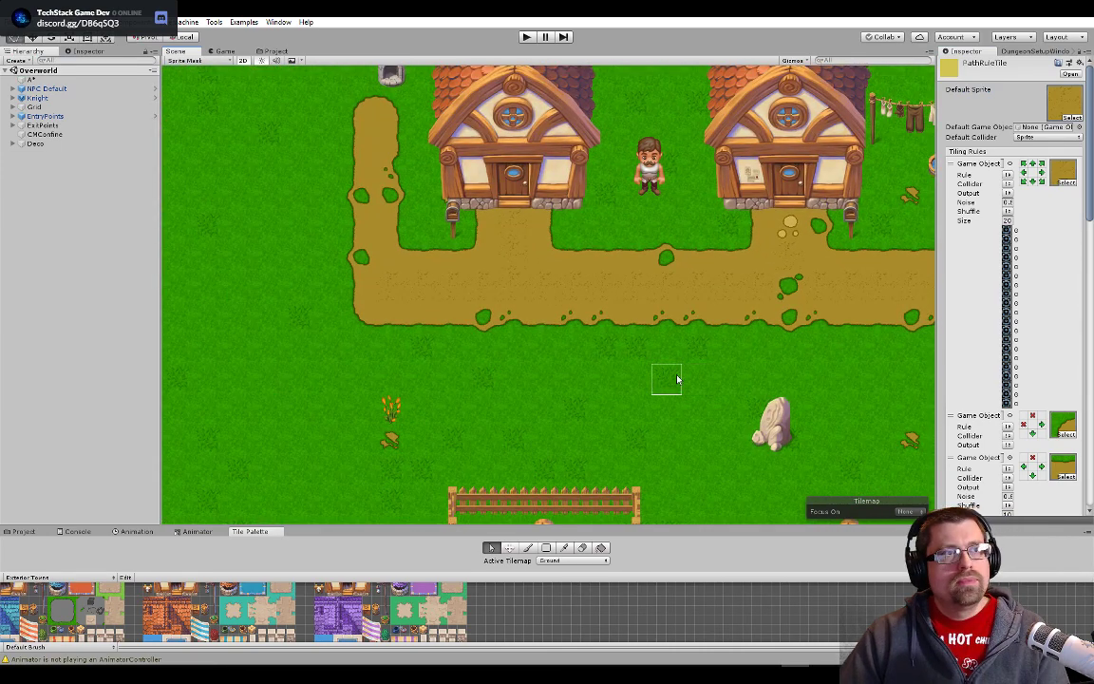
- Return to Photoshop, select the whole speckled dirt tile in Layer 22.psb and define it as a pattern named "Dif"
{"action": "key", "text": "alt+Tab"}
{"action": "scroll", "coordinate": [387, 357], "scroll_direction": "down", "scroll_amount": 2}
{"action": "scroll", "coordinate": [387, 358], "scroll_direction": "down", "scroll_amount": 1}
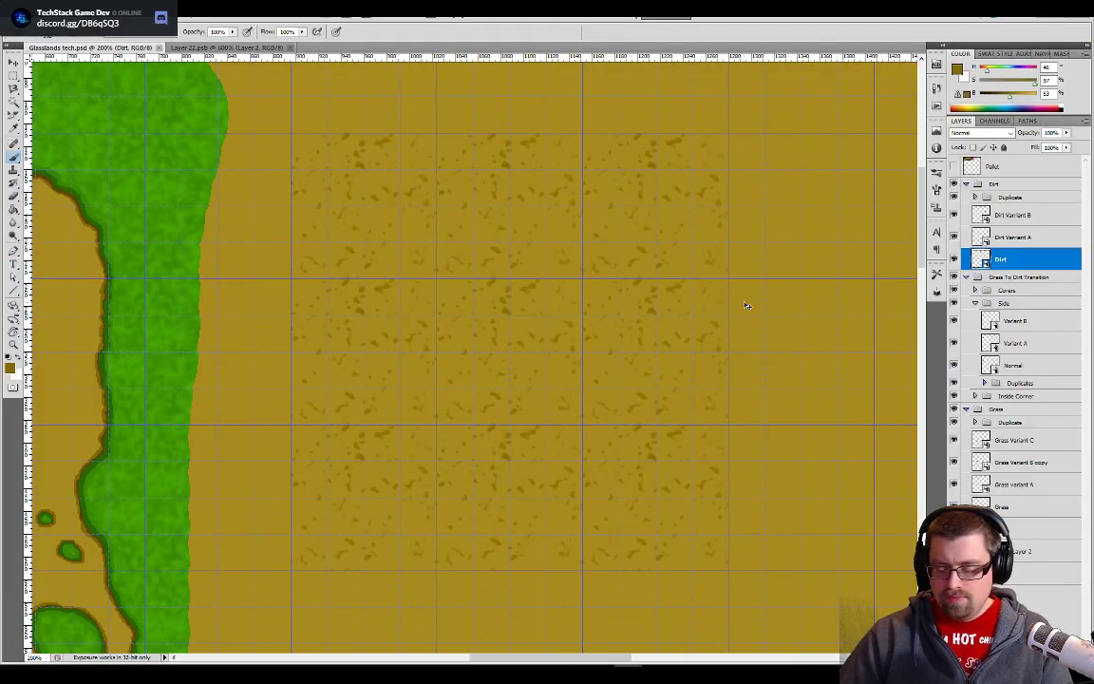
{"action": "key", "text": "ctrl+minus"}
{"action": "key", "text": "ctrl+minus"}
{"action": "left_click_drag", "start_coordinate": [455, 467], "coordinate": [628, 361]}
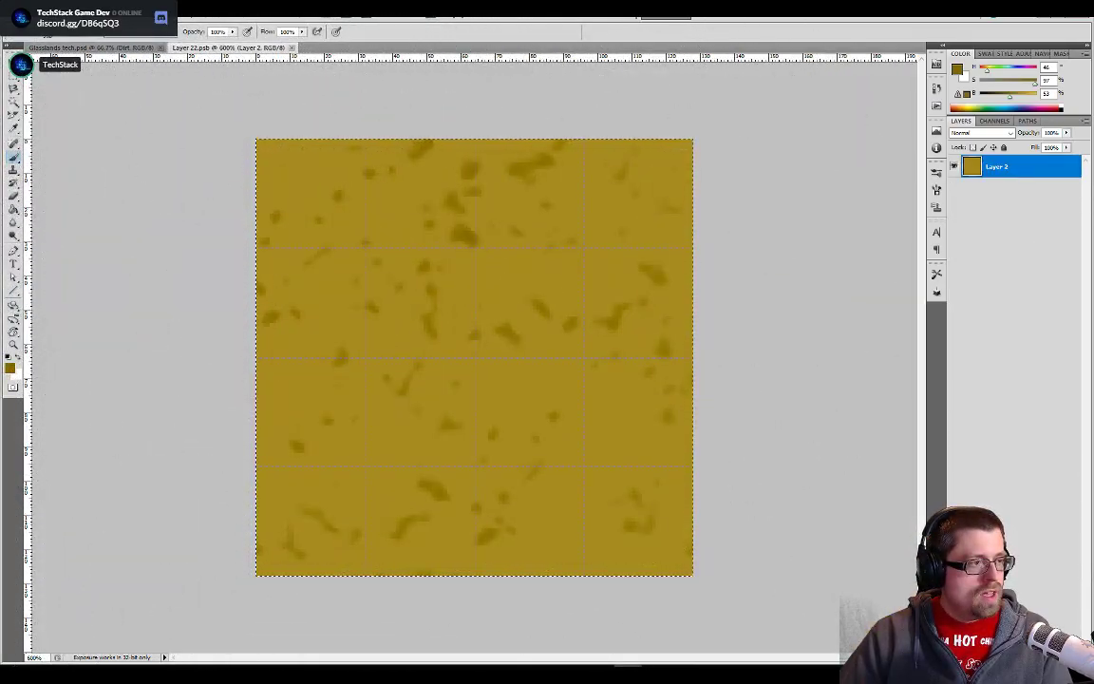
{"action": "left_click", "coordinate": [57, 13]}
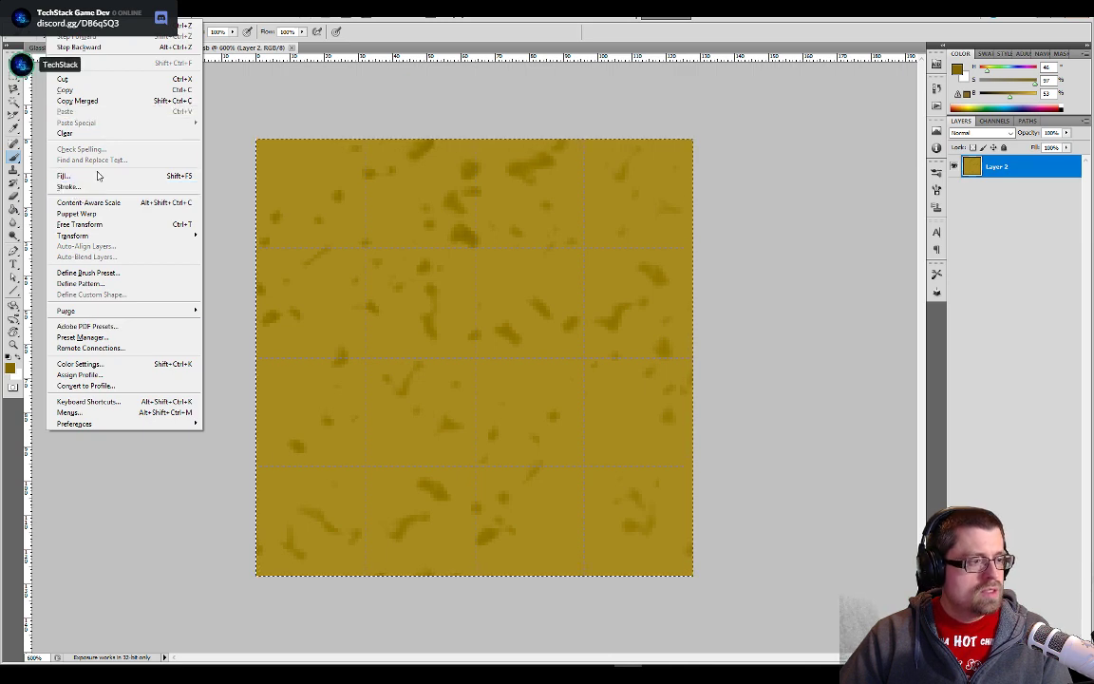
{"action": "left_click", "coordinate": [112, 283]}
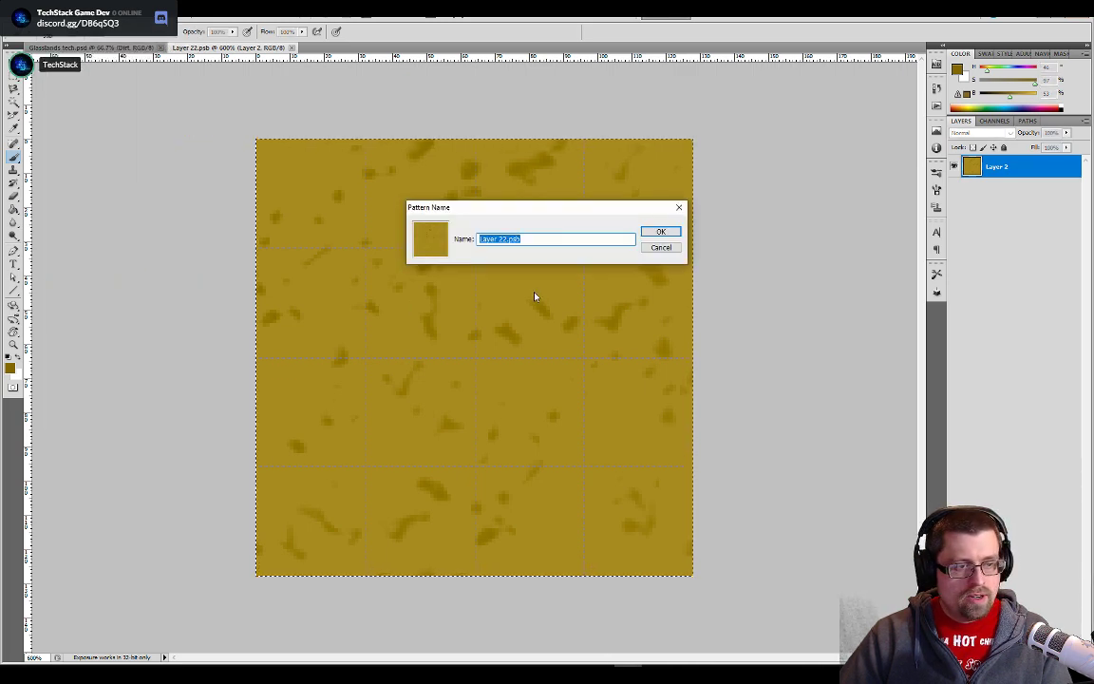
{"action": "type", "text": "Dif"}
{"action": "key", "text": "Return"}
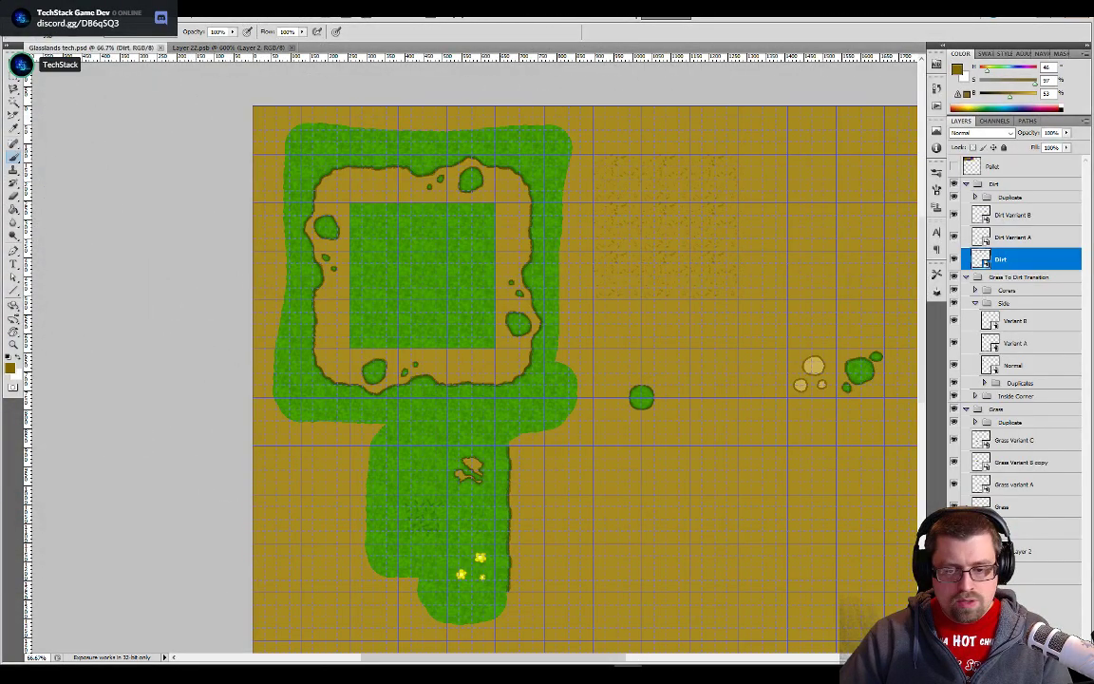
- Fill the BG layer of Glasslands tech.psd with the new speckled dirt pattern using the Paint Bucket
{"action": "left_click", "coordinate": [996, 572]}
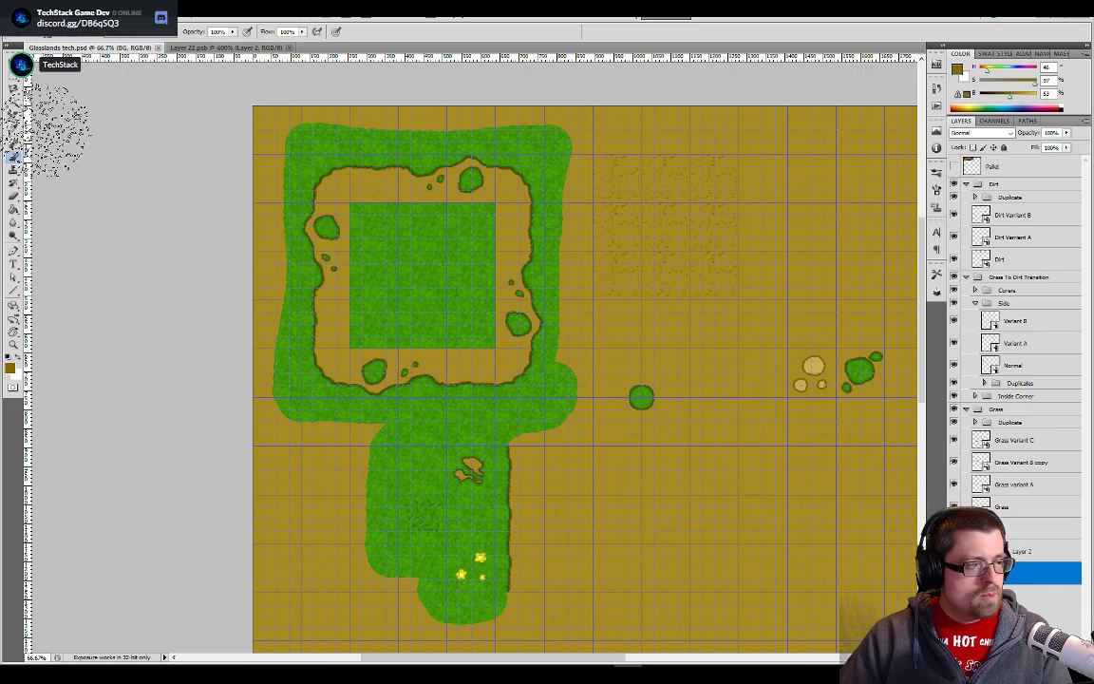
{"action": "key", "text": "g"}
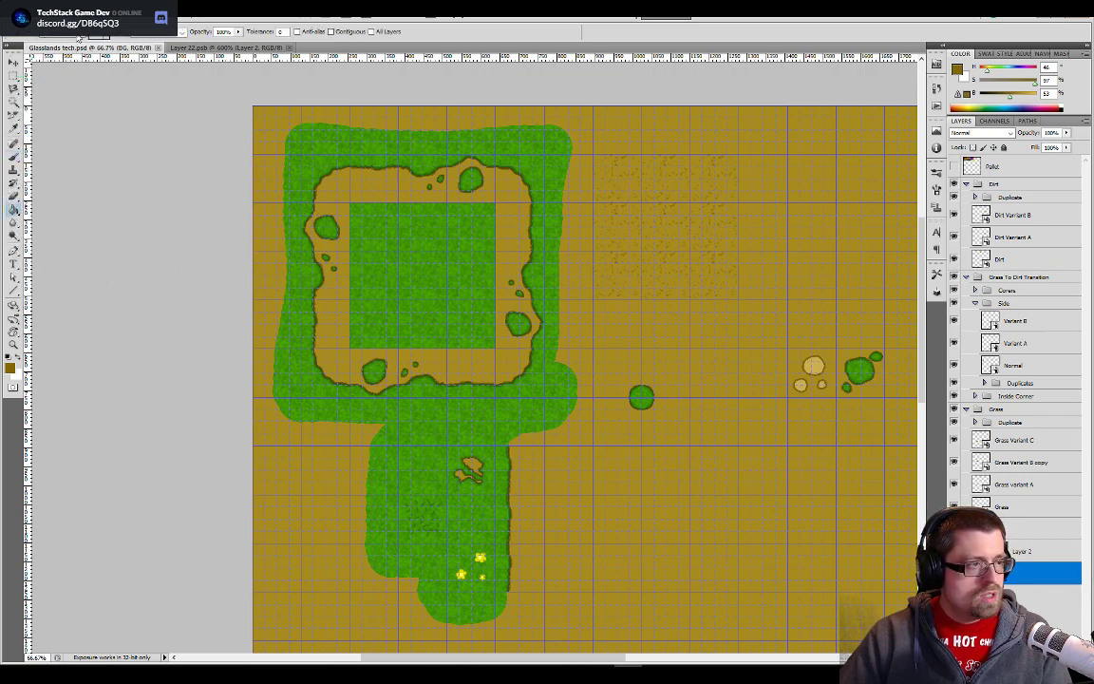
{"action": "left_click", "coordinate": [109, 35]}
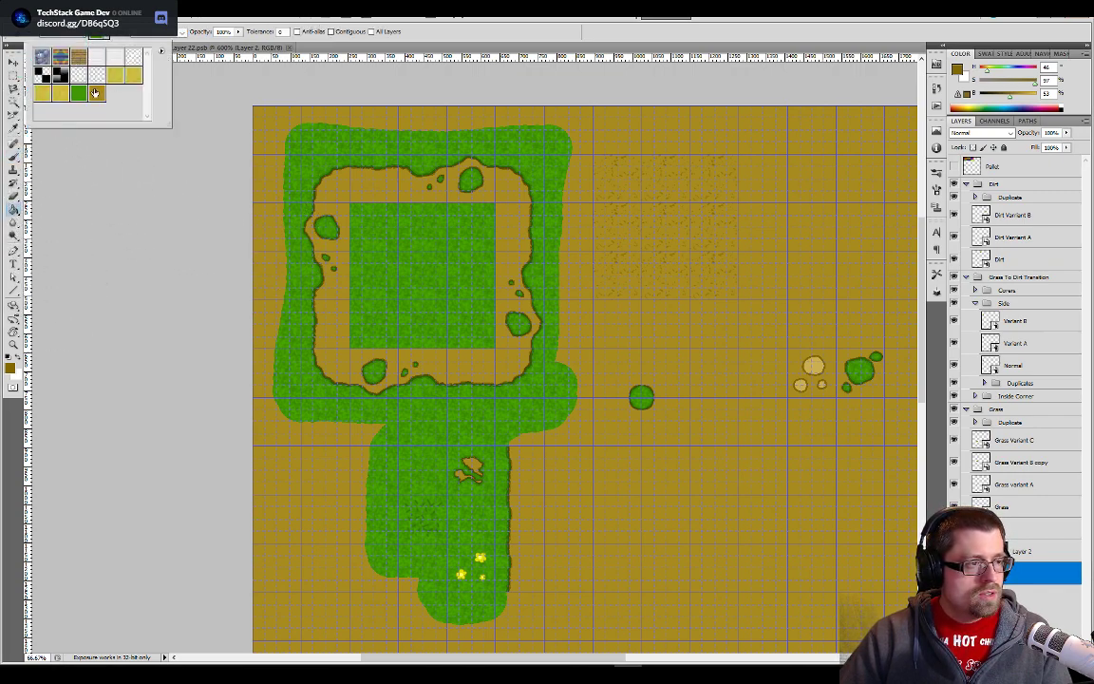
{"action": "left_click", "coordinate": [777, 208]}
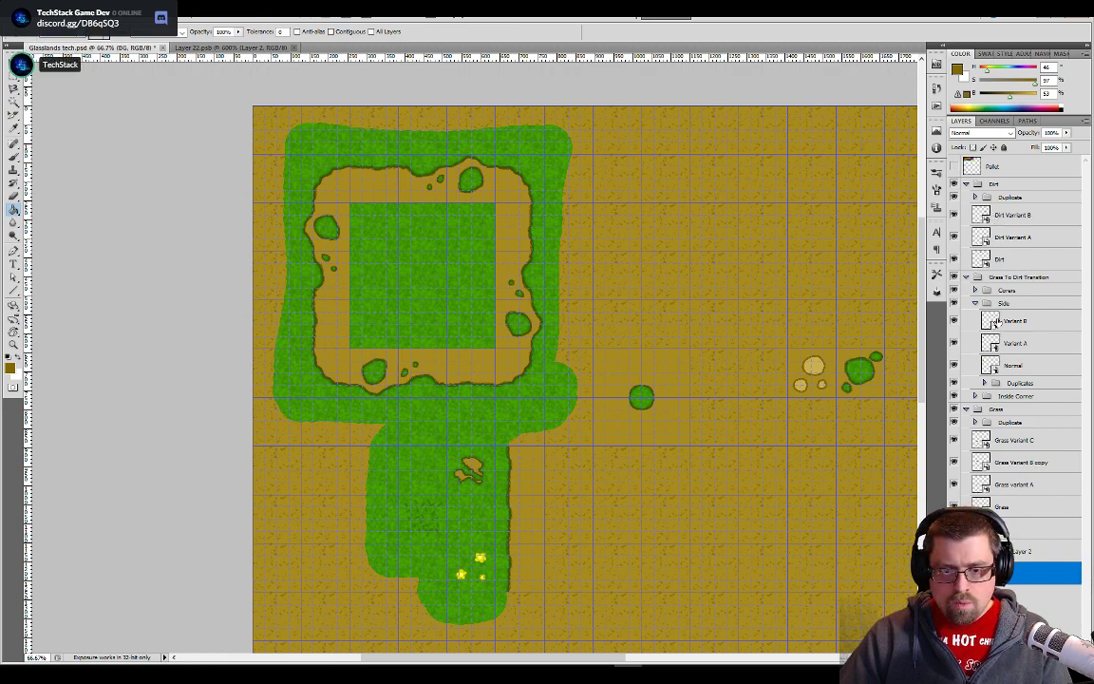
- Inspect the Grass and Grass Variant A tile contents, plus the Grass Variant B copy and Grass Variant C tiles on the canvas
{"action": "double_click", "coordinate": [982, 507]}
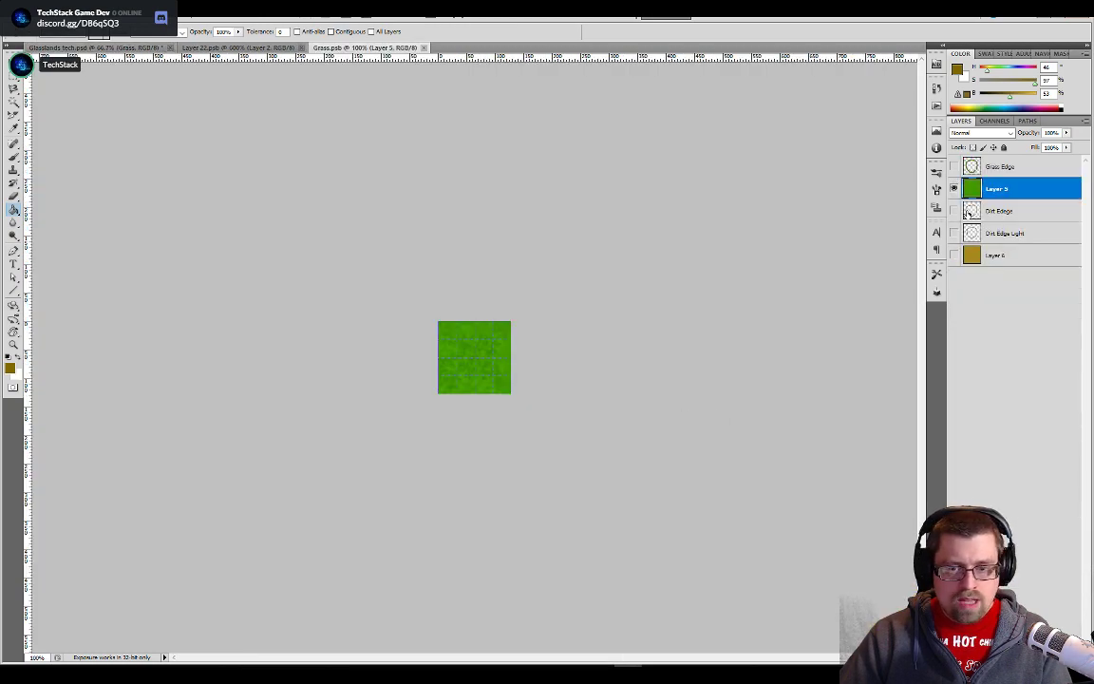
{"action": "left_click", "coordinate": [124, 48]}
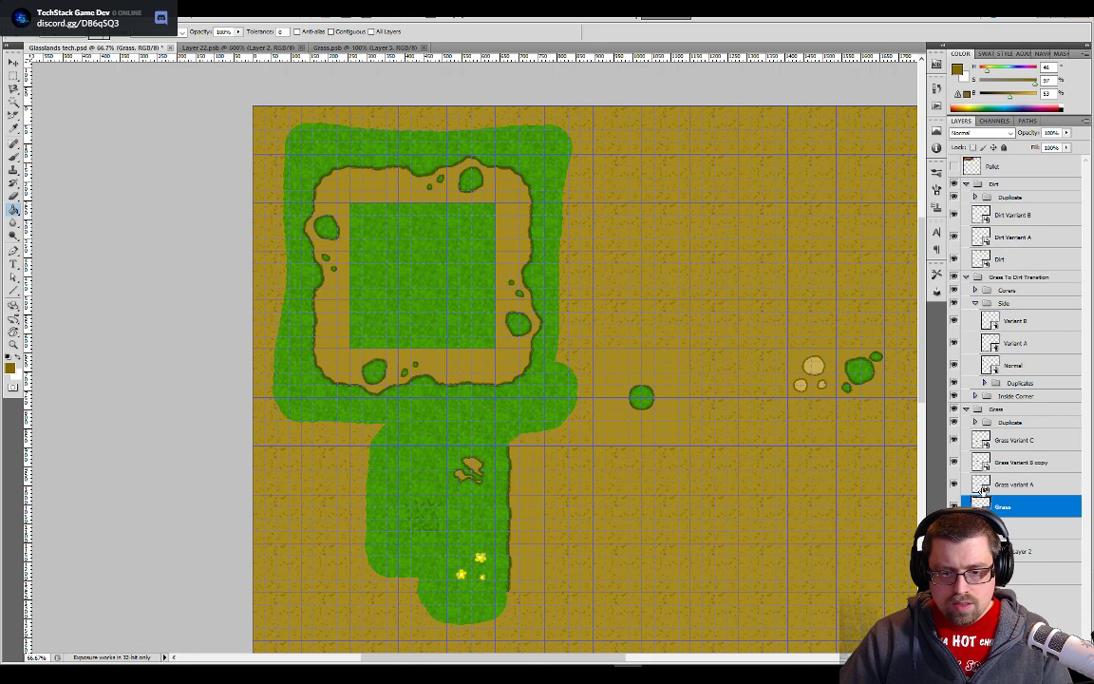
{"action": "double_click", "coordinate": [983, 485]}
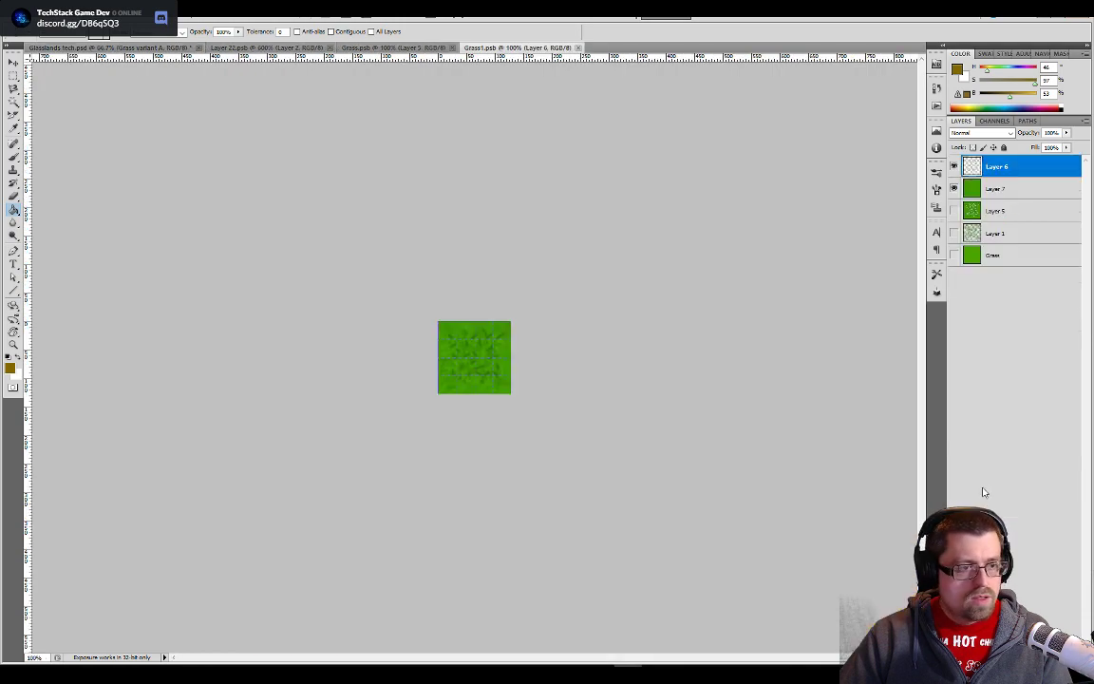
{"action": "left_click", "coordinate": [114, 47]}
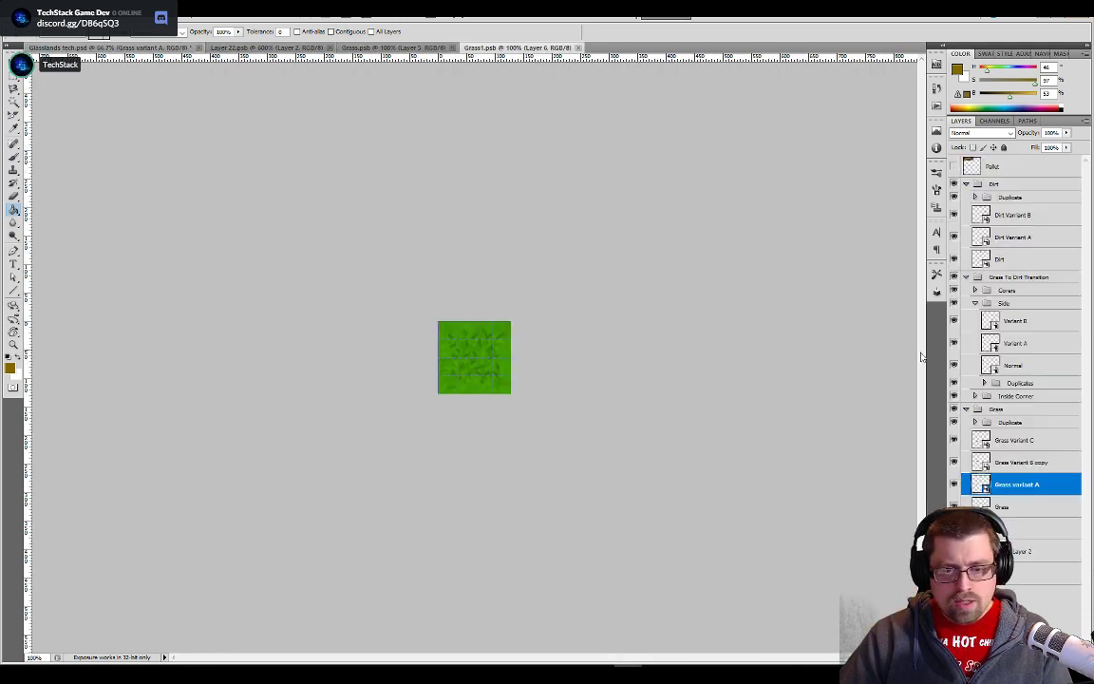
{"action": "left_click", "coordinate": [985, 462]}
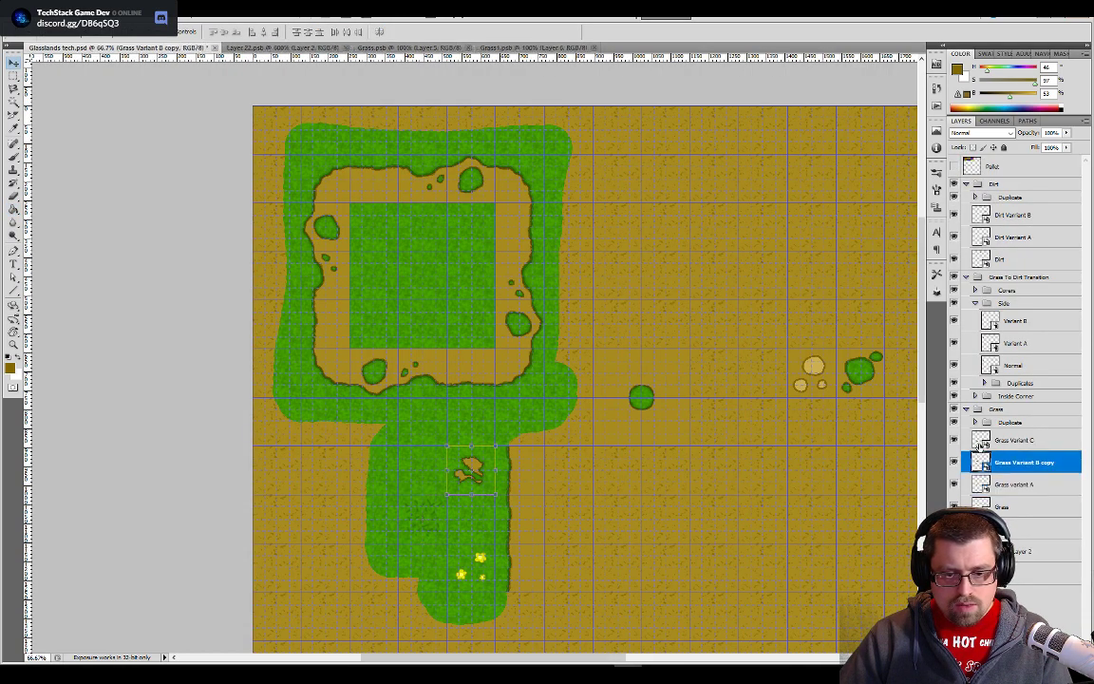
{"action": "left_click", "coordinate": [985, 440]}
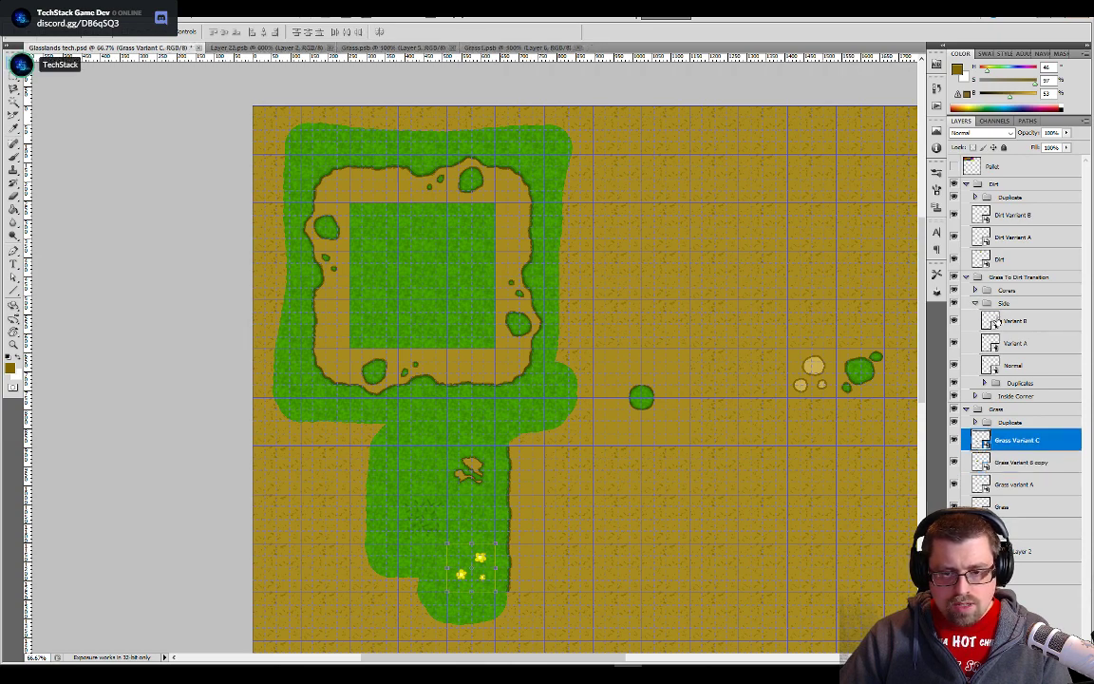
- Hide the Dirt layer inside the Normal side tile of the Grass To Dirt Transition group and return to Glasslands tech.psd
{"action": "double_click", "coordinate": [990, 365]}
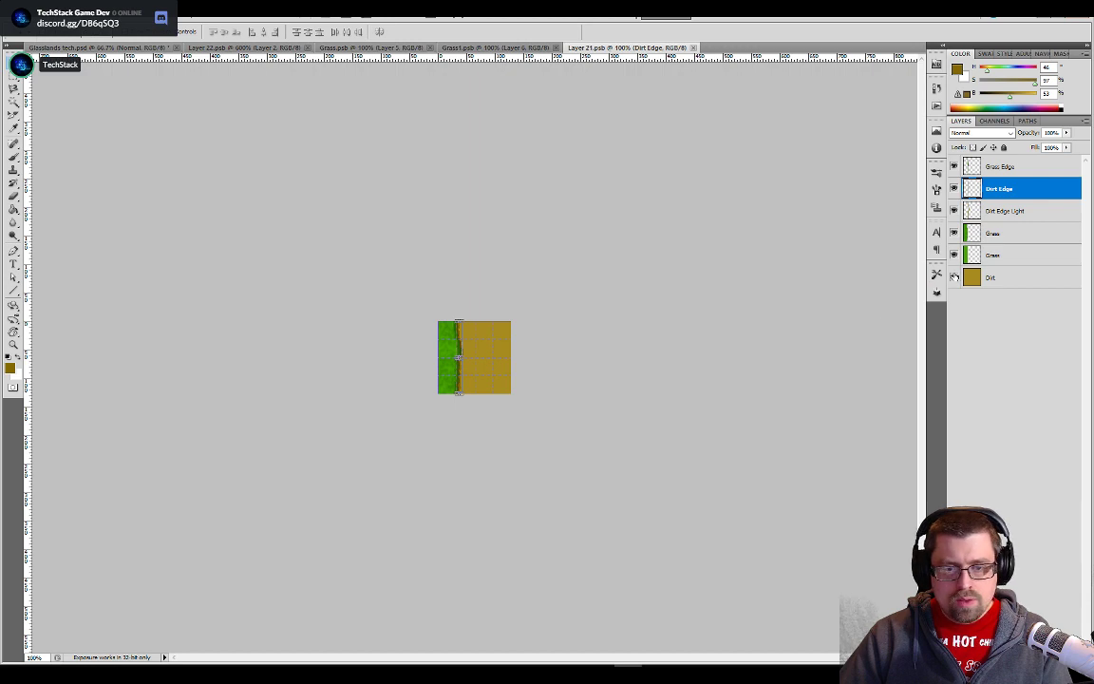
{"action": "left_click", "coordinate": [954, 276]}
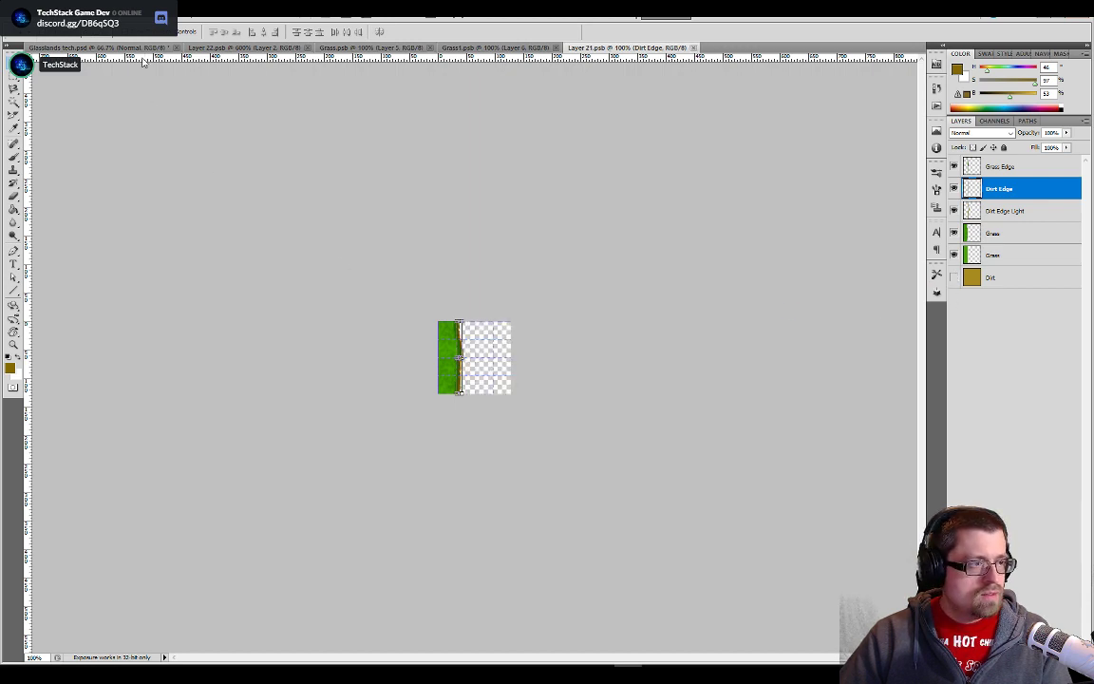
{"action": "key", "text": "ctrl+Tab"}
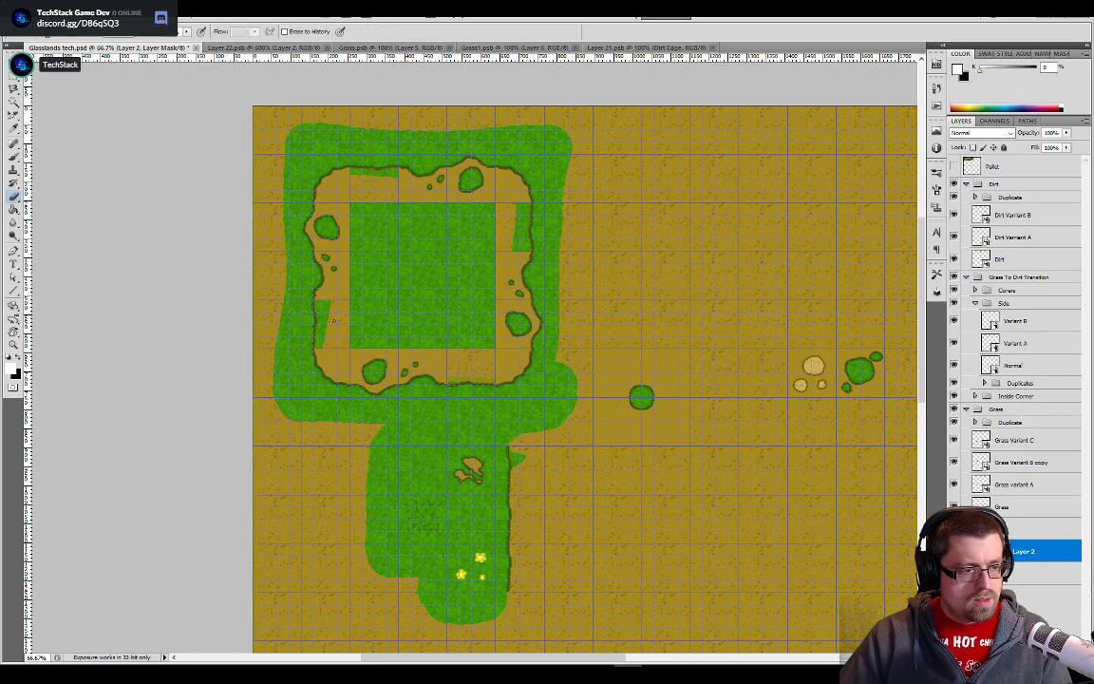
- Erase the grass showing under the Normal side tile on the path's left edge in Layer 2's mask, checking with the BG layer toggled
{"action": "key", "text": "x"}
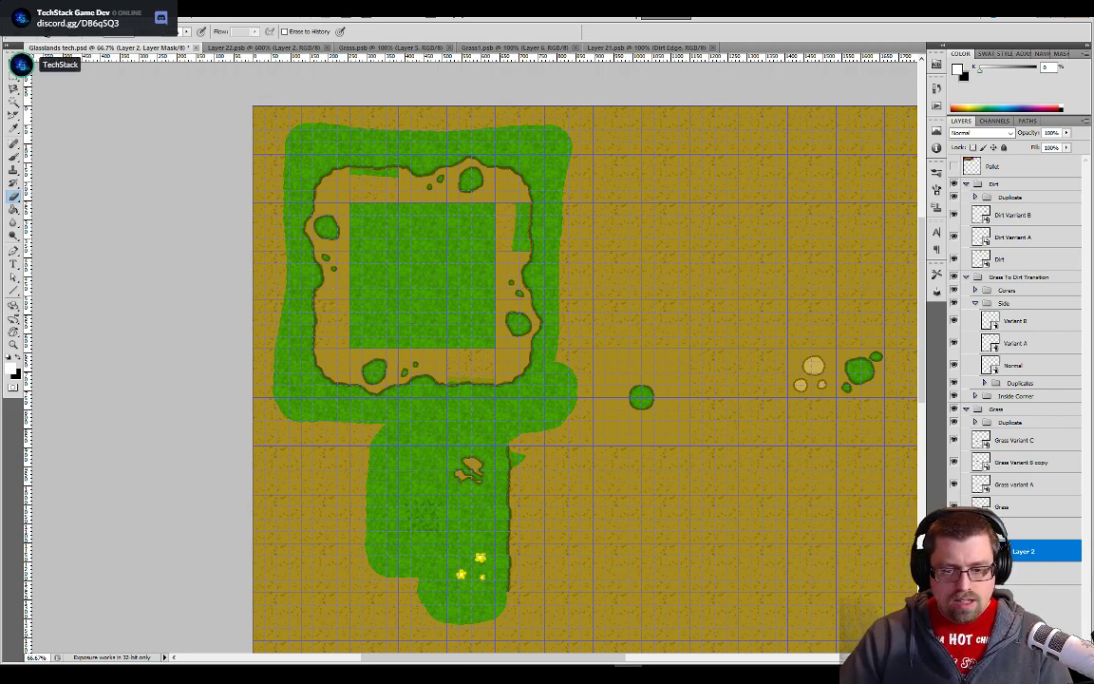
{"action": "left_click", "coordinate": [954, 573]}
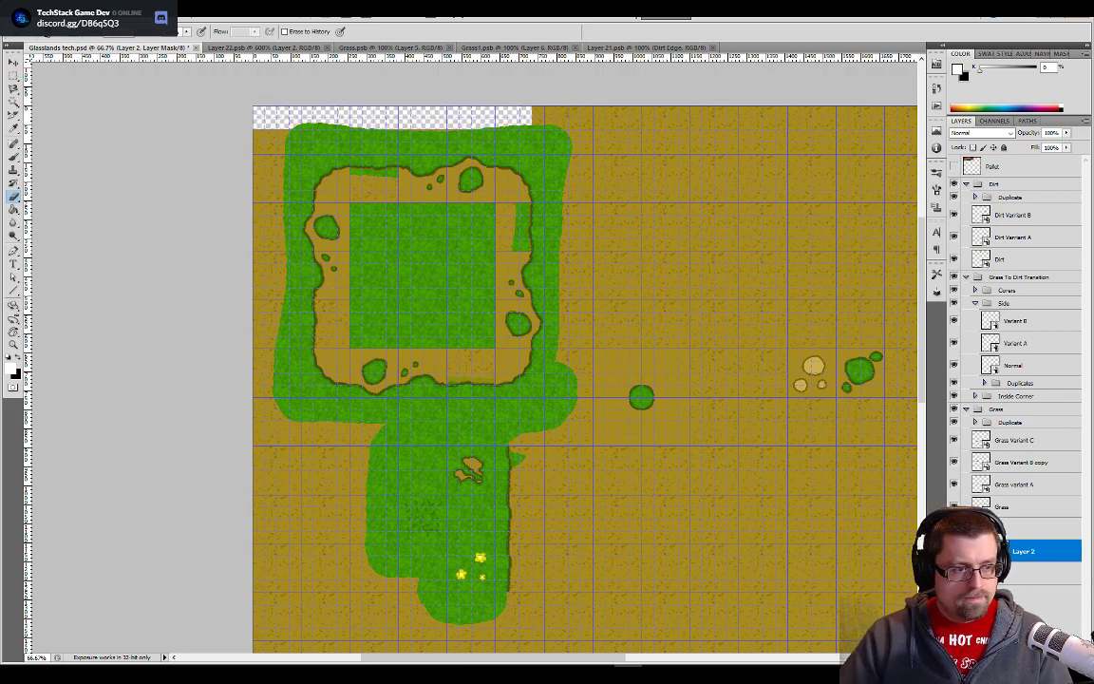
{"action": "left_click", "coordinate": [954, 573]}
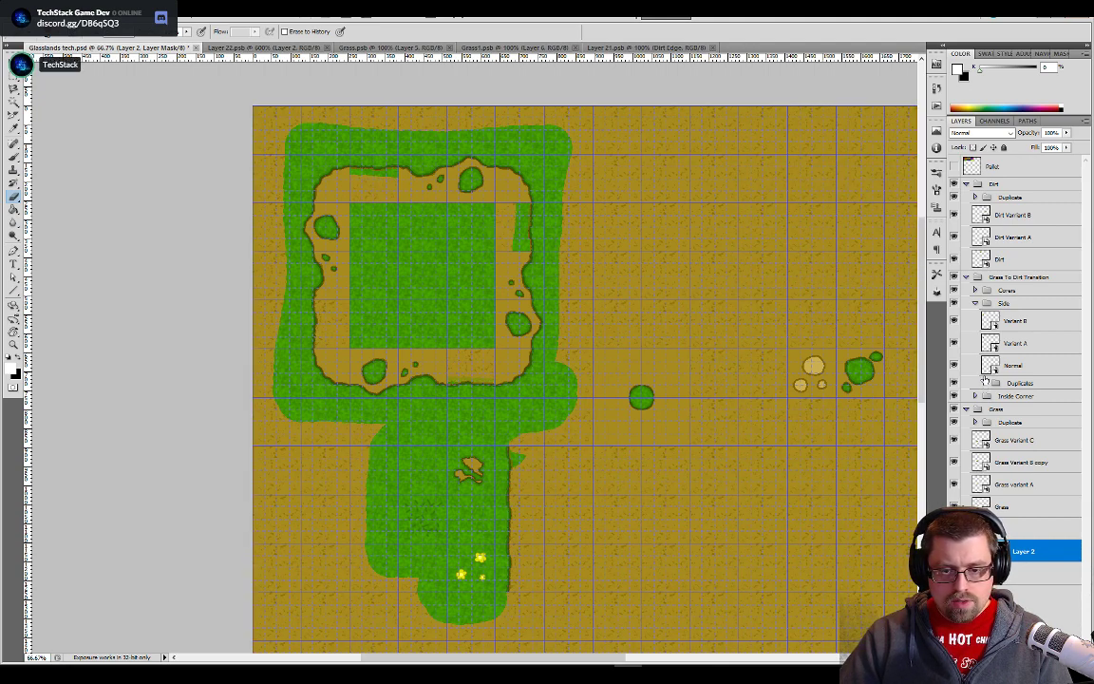
- Hide the Dirt layer inside both the Variant A and Variant B side tiles and return to Glasslands tech.psd
{"action": "double_click", "coordinate": [991, 343]}
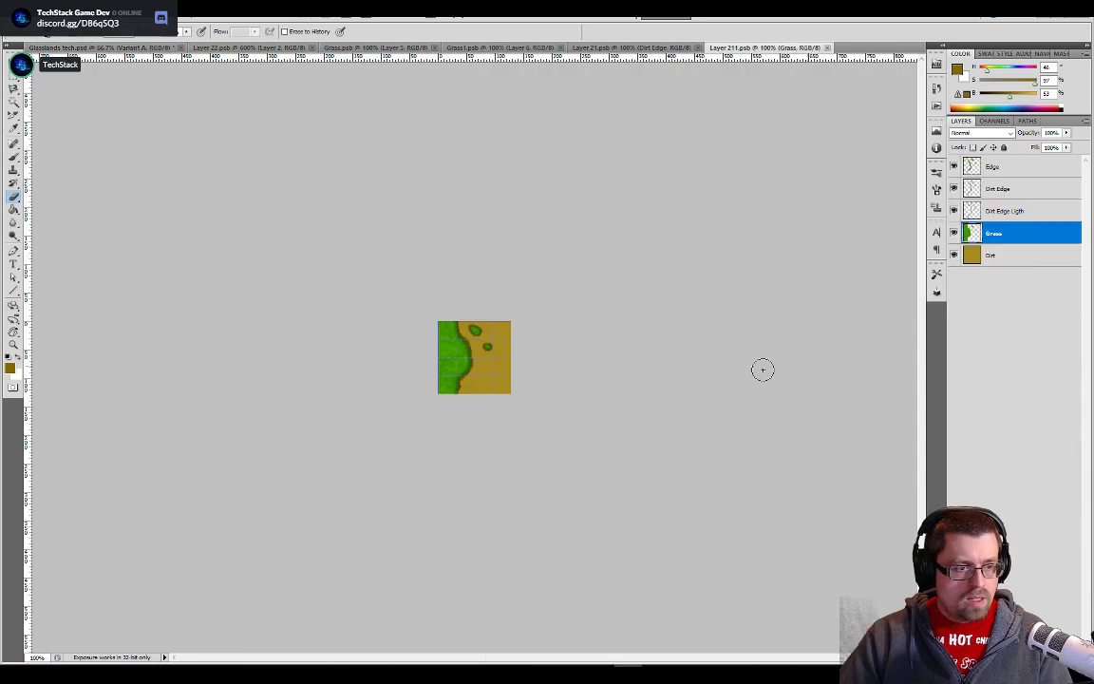
{"action": "left_click", "coordinate": [953, 255]}
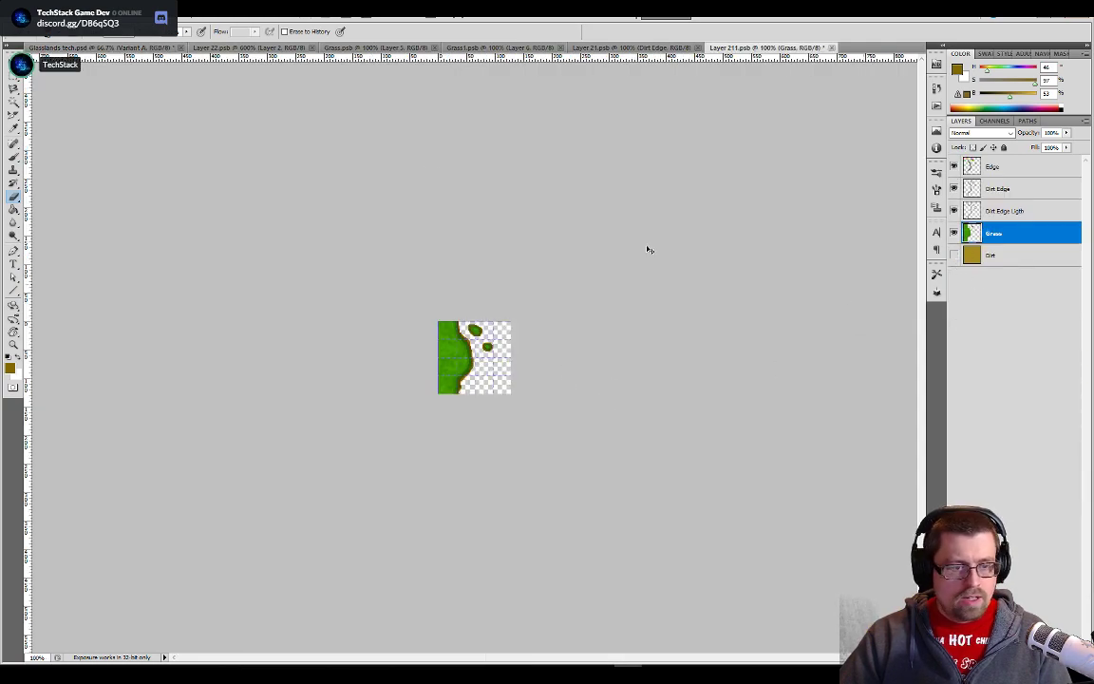
{"action": "key", "text": "ctrl+Tab"}
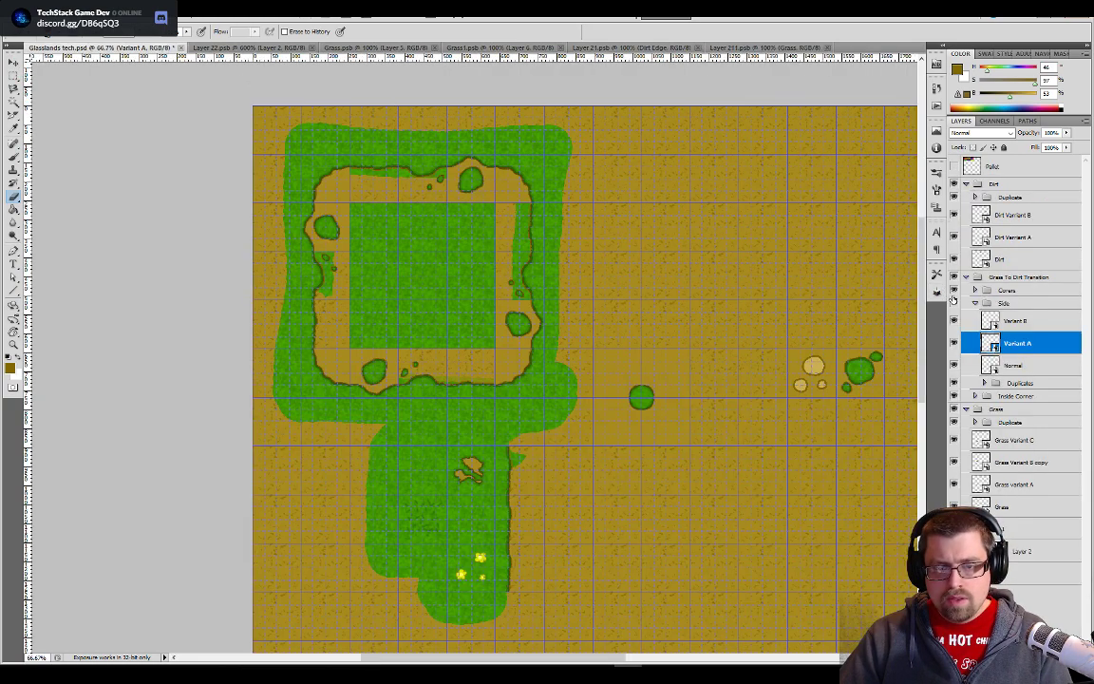
{"action": "double_click", "coordinate": [990, 321]}
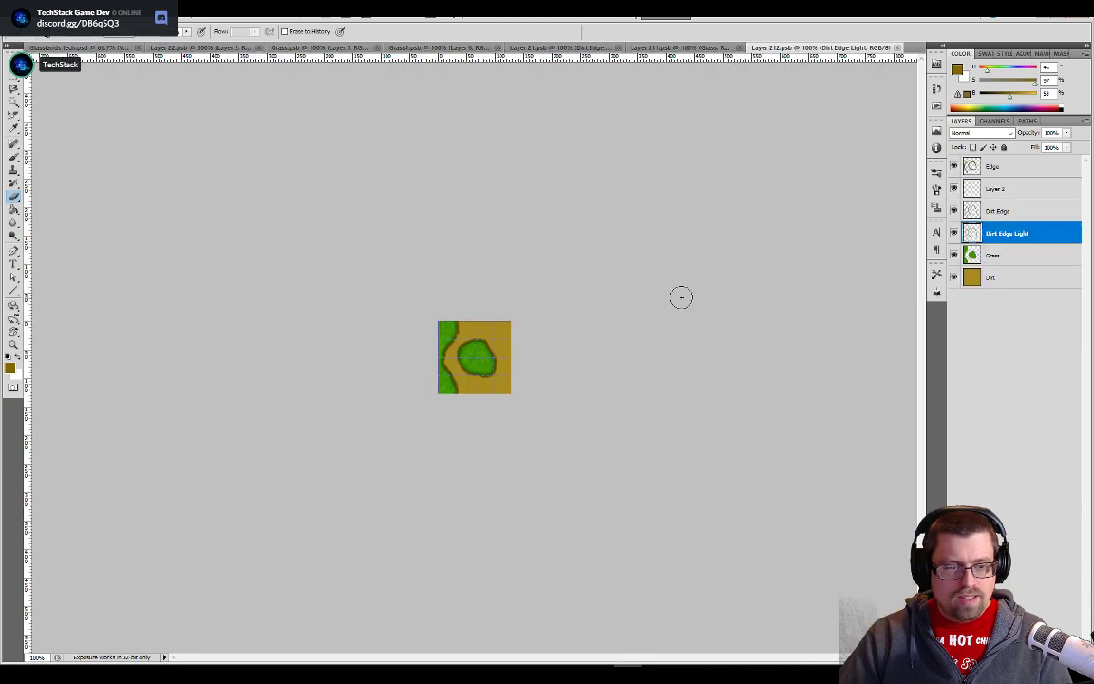
{"action": "left_click", "coordinate": [953, 277]}
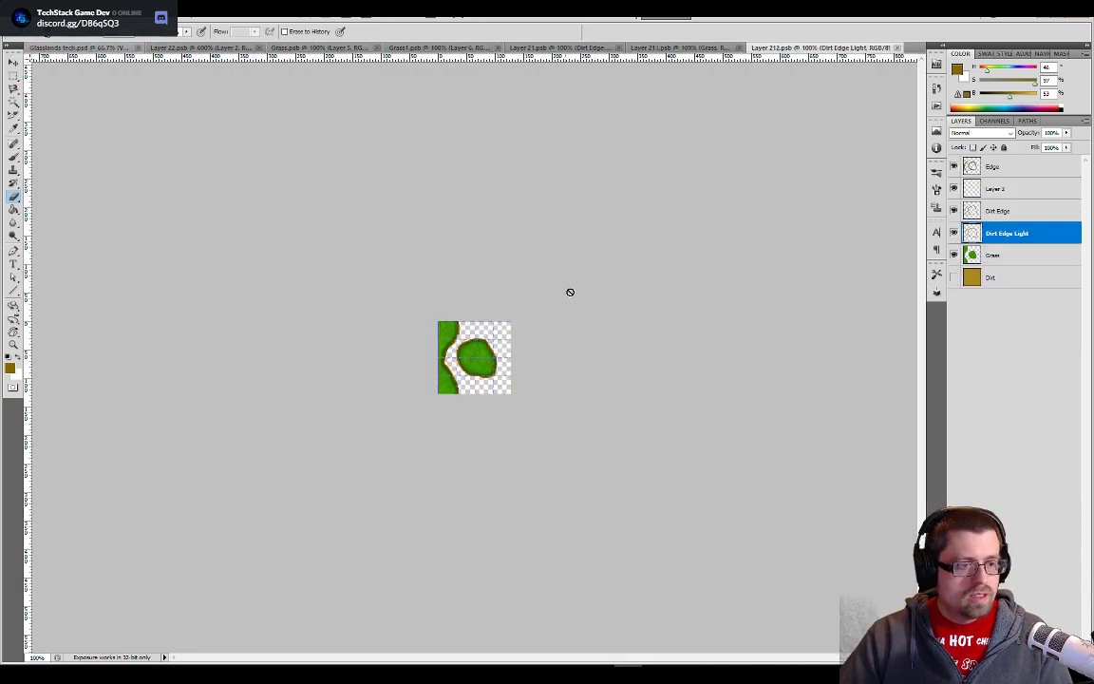
{"action": "key", "text": "ctrl+Tab"}
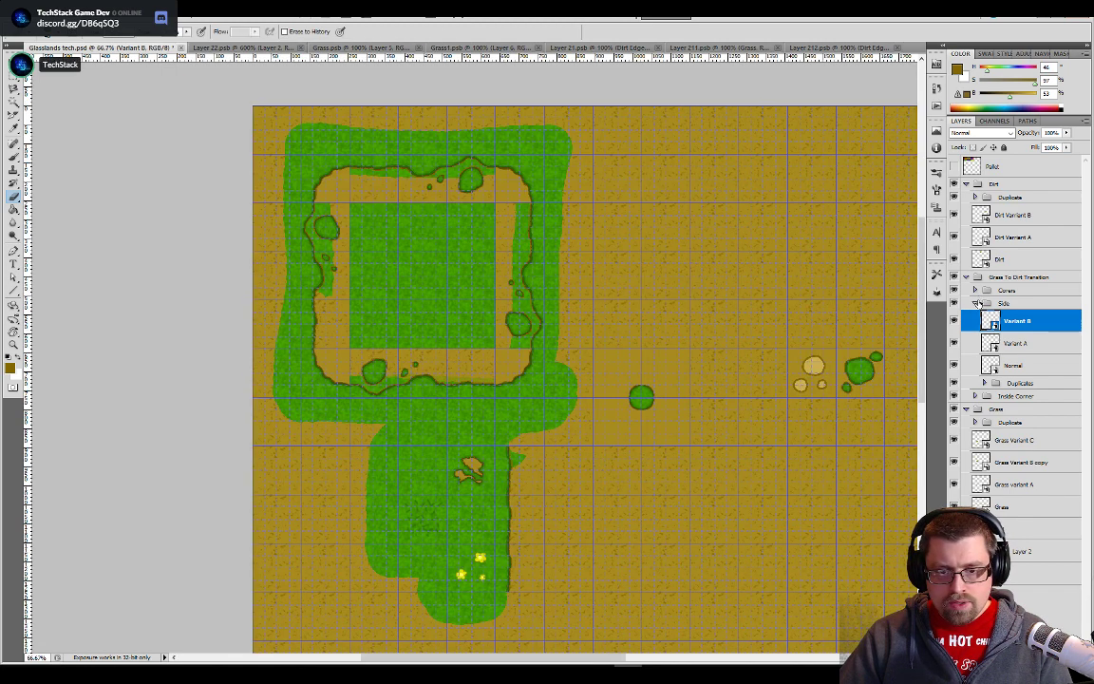
- Hide the Dirt layer inside the Corner tile of the Grass To Dirt Transition group and return to Glasslands tech.psd
{"action": "left_click", "coordinate": [976, 302]}
{"action": "left_click", "coordinate": [975, 290]}
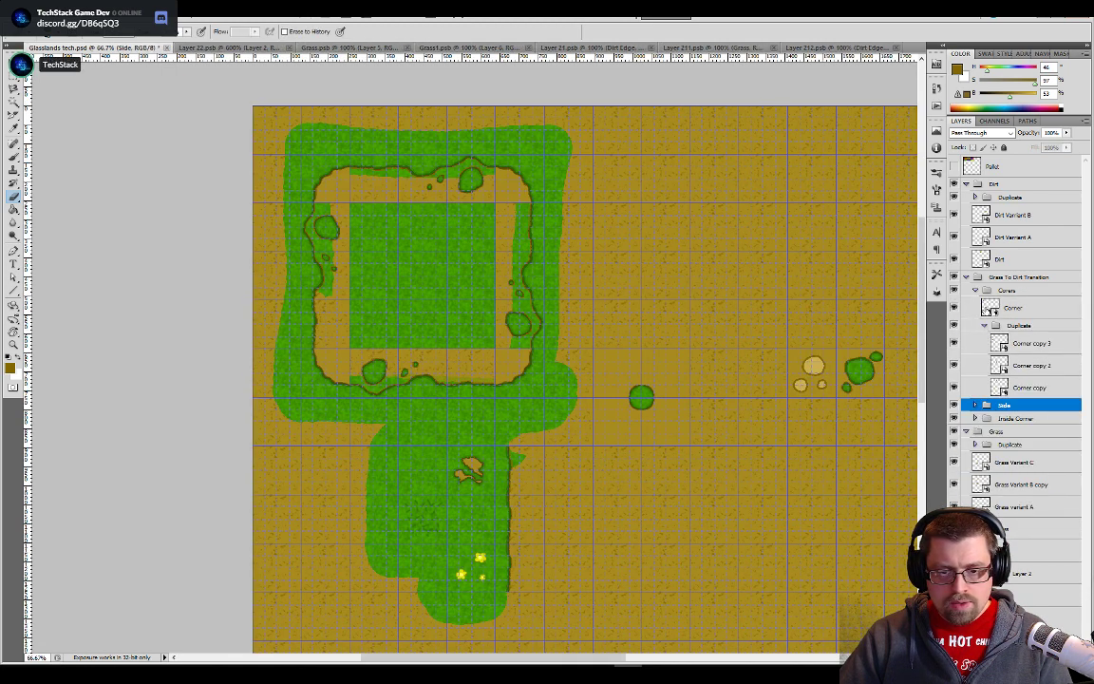
{"action": "double_click", "coordinate": [990, 310]}
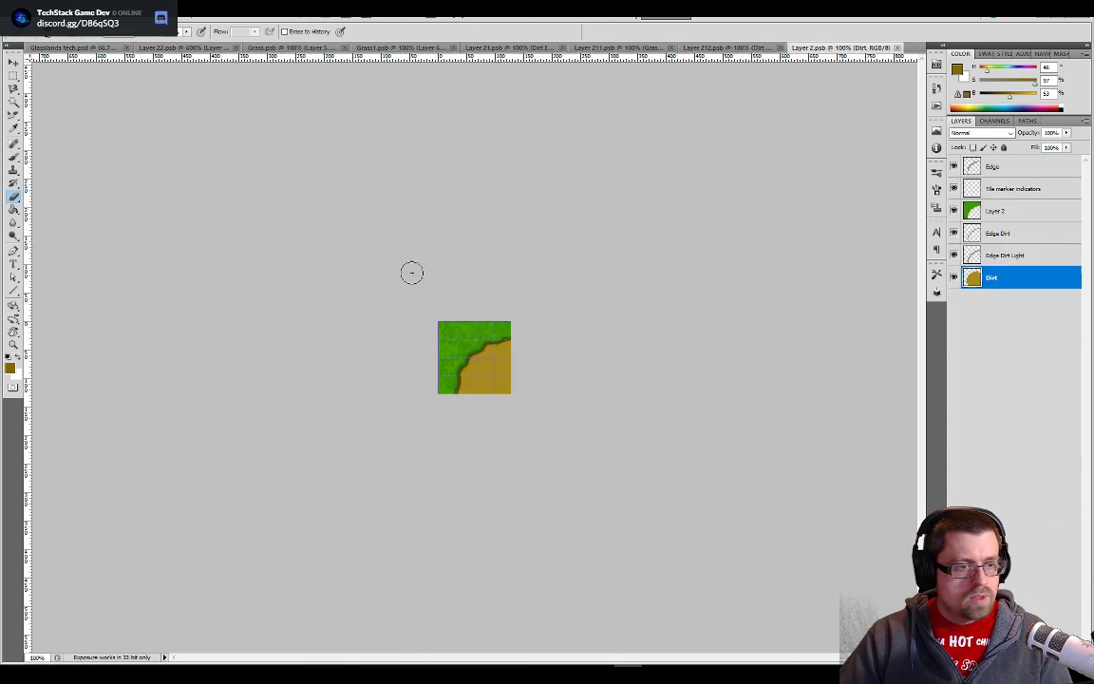
{"action": "left_click", "coordinate": [955, 278]}
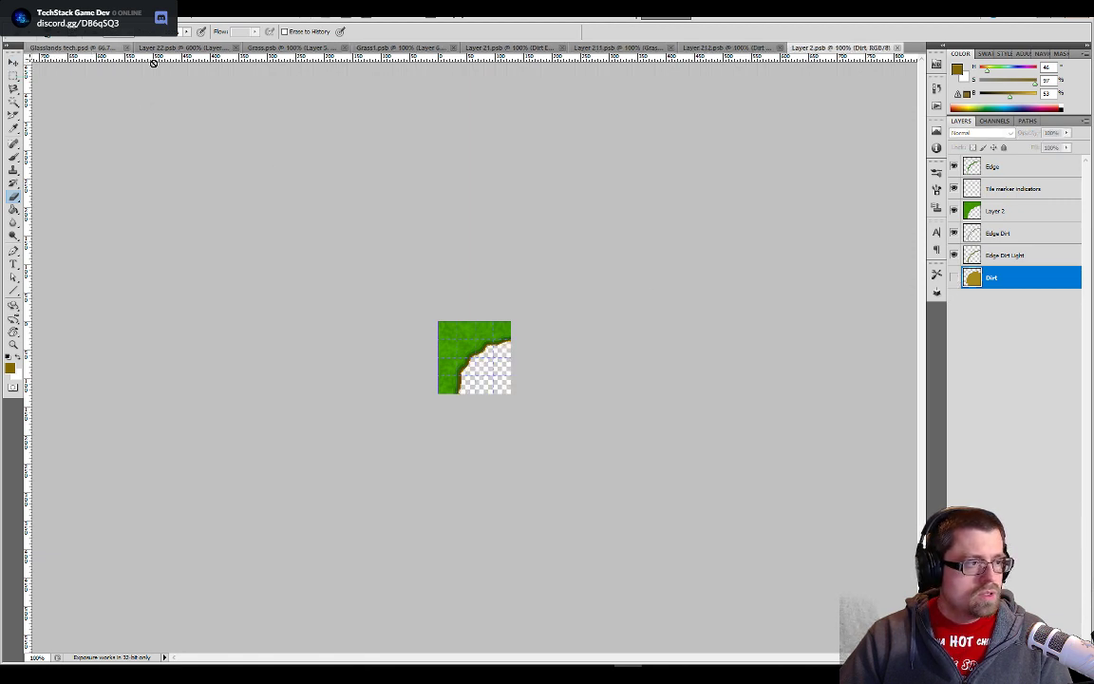
{"action": "key", "text": "ctrl+Tab"}
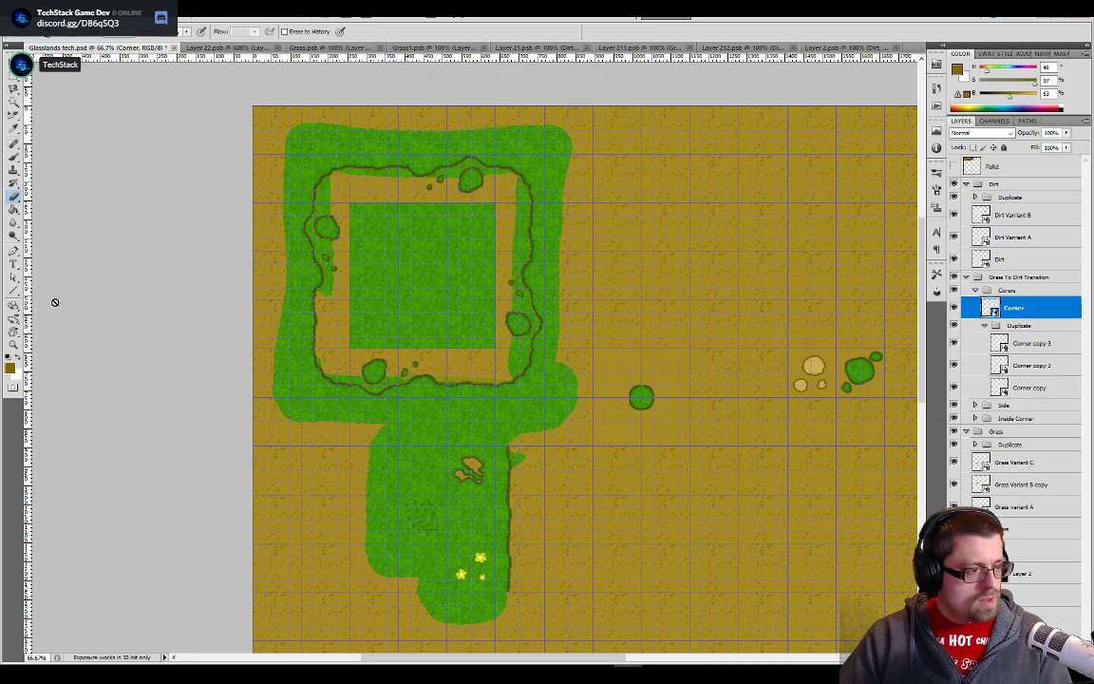
- Erase the remaining grass inside the dirt path ring from Layer 2's mask so the speckled dirt background shows through
{"action": "key", "text": "b"}
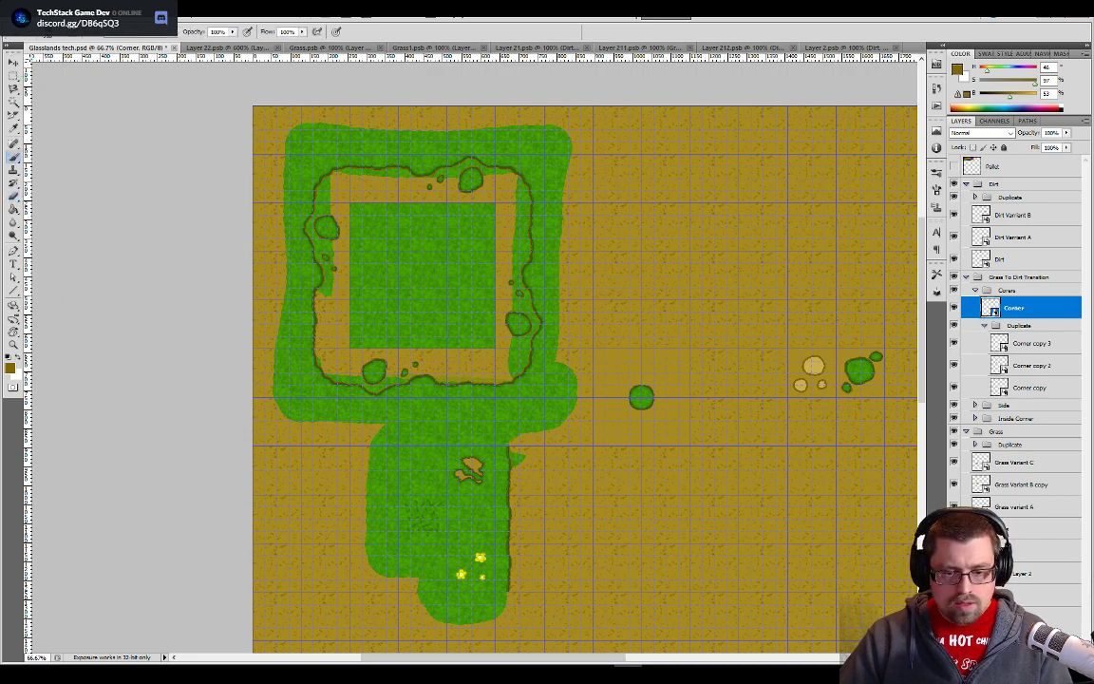
{"action": "left_click", "coordinate": [1002, 574]}
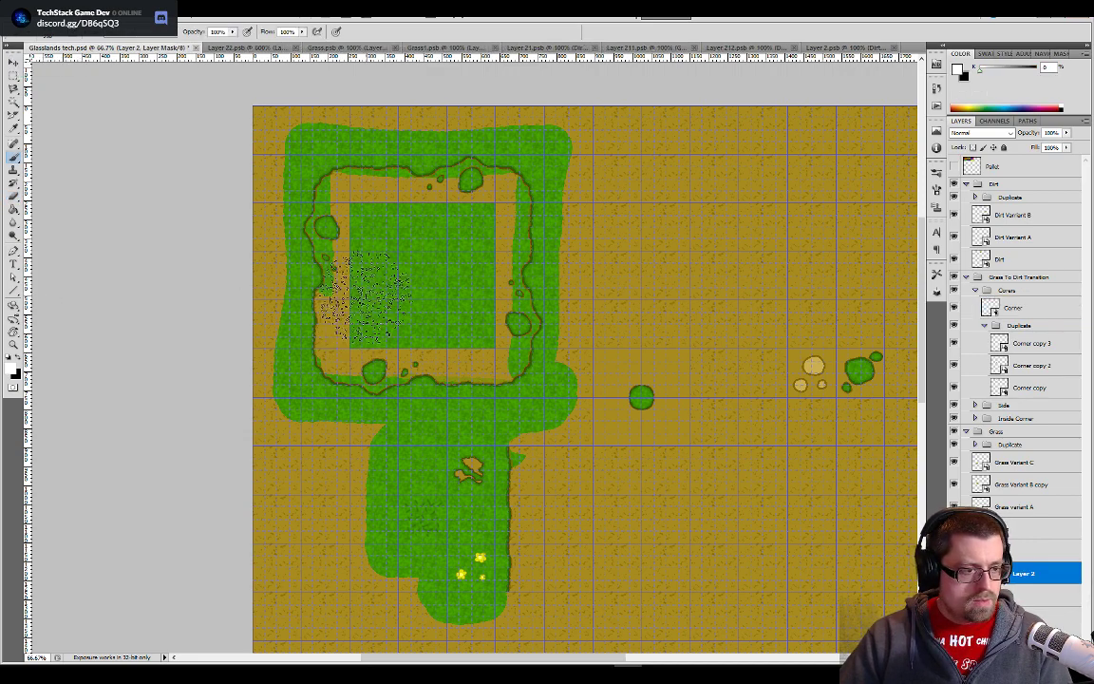
{"action": "key", "text": "shift+b"}
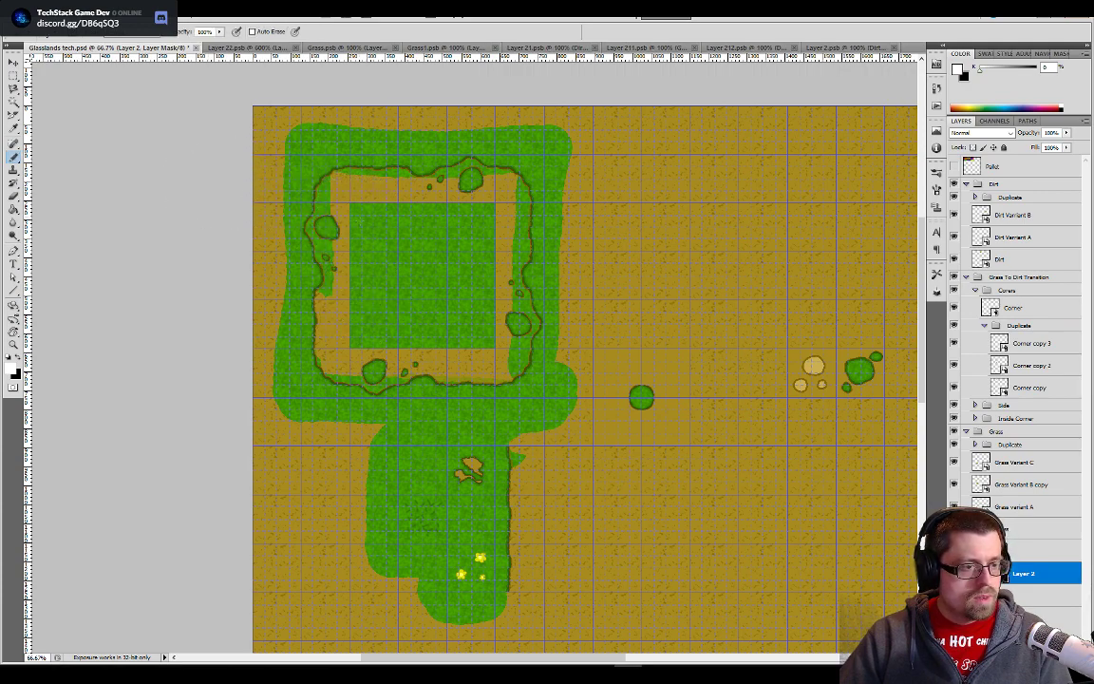
{"action": "key", "text": "e"}
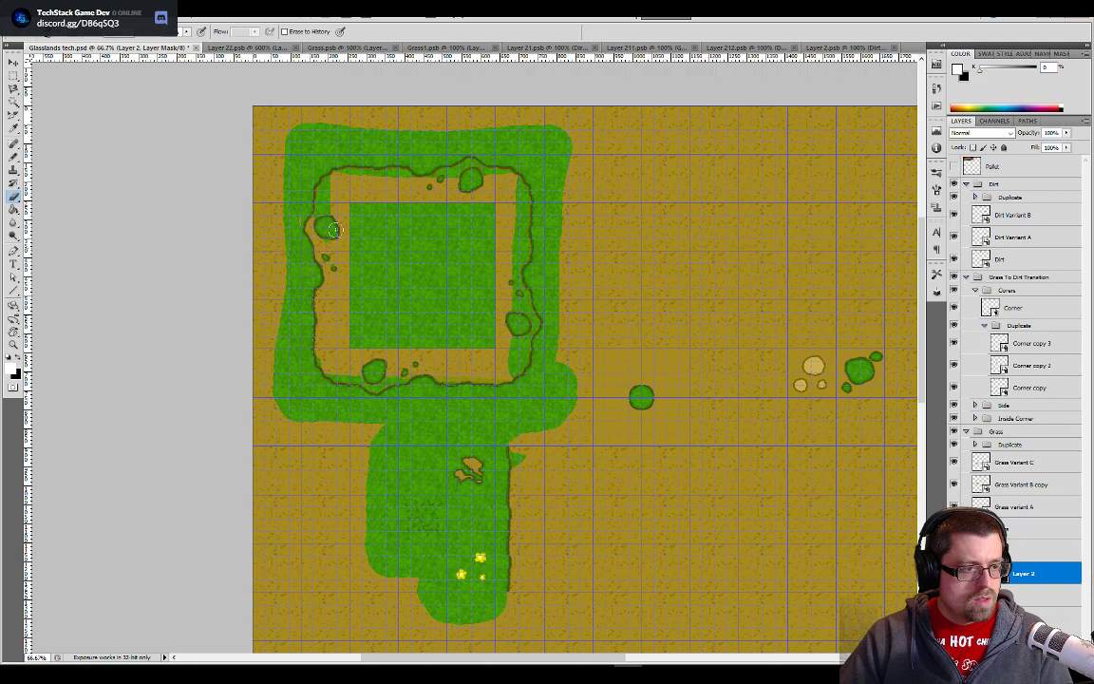
{"action": "mouse_move", "coordinate": [335, 230]}
{"action": "left_mouse_down"}
{"action": "mouse_move", "coordinate": [316, 194]}
{"action": "mouse_move", "coordinate": [345, 171]}
{"action": "mouse_move", "coordinate": [322, 183]}
{"action": "mouse_move", "coordinate": [327, 192]}
{"action": "mouse_move", "coordinate": [366, 169]}
{"action": "mouse_move", "coordinate": [425, 170]}
{"action": "mouse_move", "coordinate": [362, 178]}
{"action": "mouse_move", "coordinate": [489, 167]}
{"action": "mouse_move", "coordinate": [437, 179]}
{"action": "mouse_move", "coordinate": [500, 170]}
{"action": "left_mouse_up"}
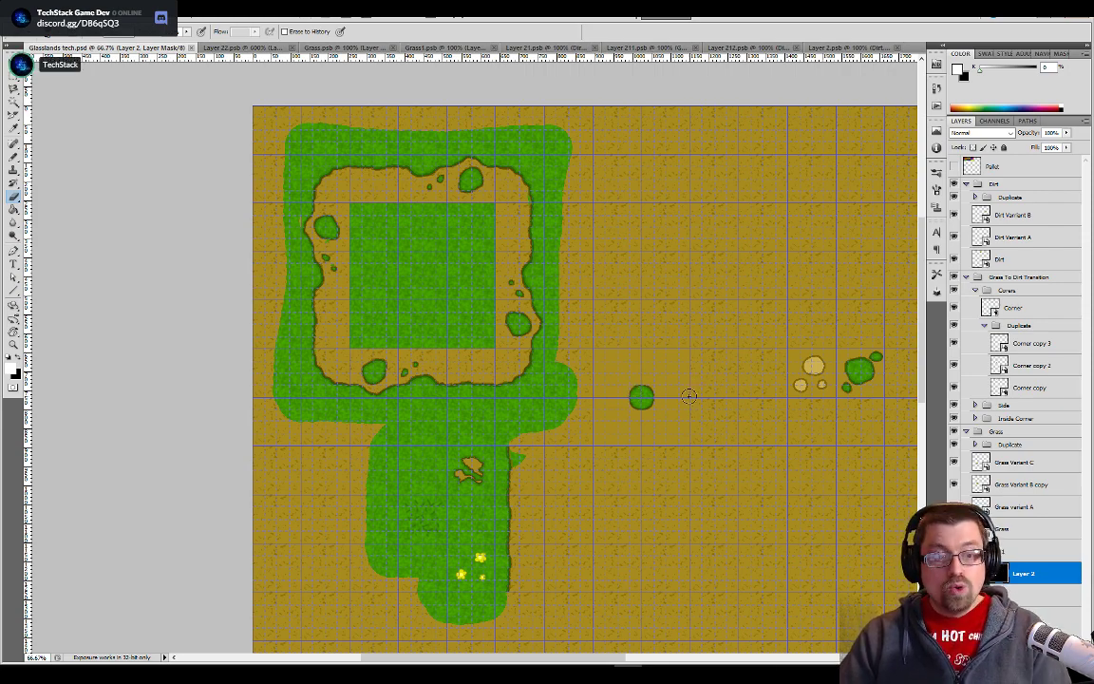
- Hide the dirt-filled Layer 2 inside the Dirt Inside Corner tile and return to Glasslands tech.psd
{"action": "scroll", "coordinate": [657, 379], "scroll_direction": "up", "scroll_amount": 1}
{"action": "scroll", "coordinate": [657, 379], "scroll_direction": "up", "scroll_amount": 1}
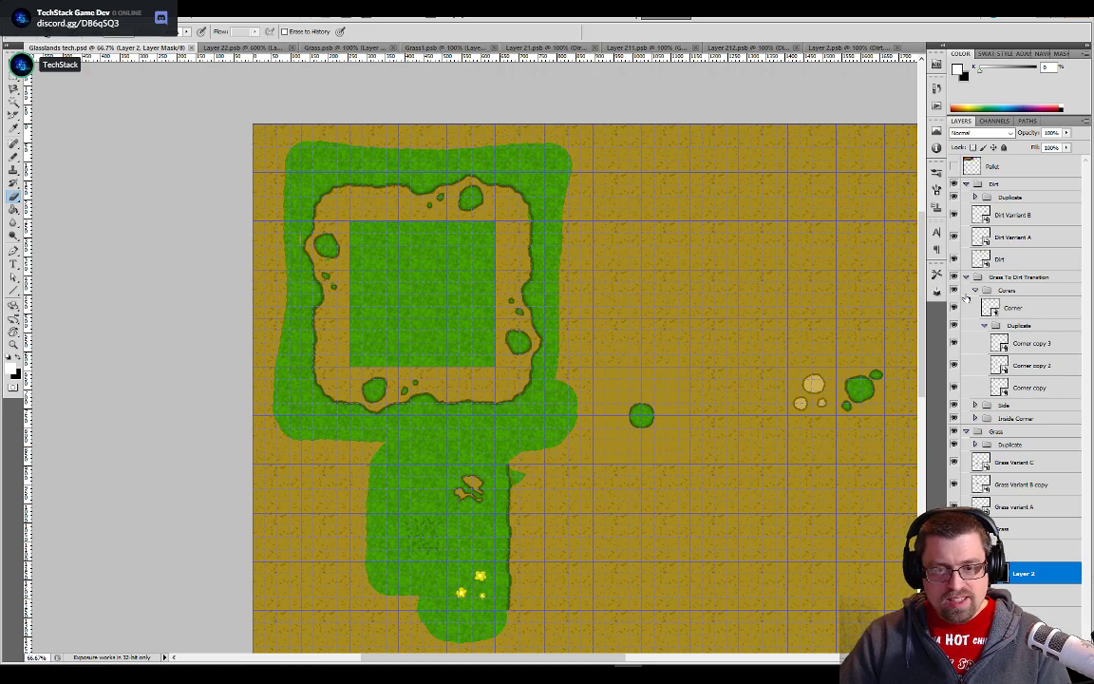
{"action": "left_click", "coordinate": [975, 290]}
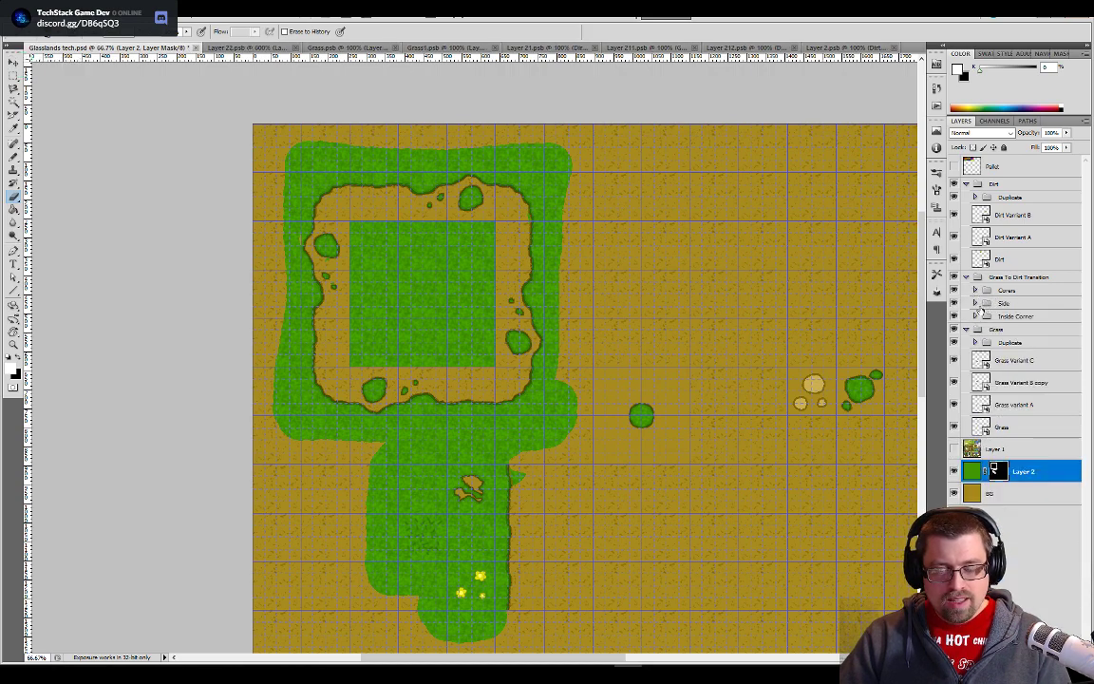
{"action": "left_click", "coordinate": [976, 316]}
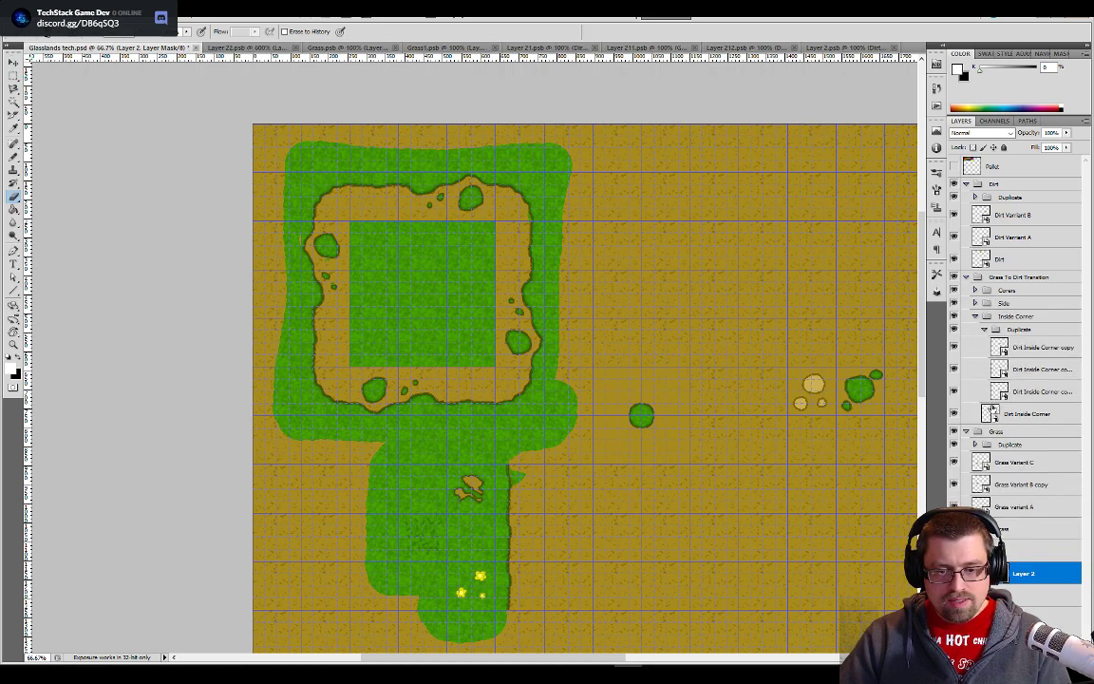
{"action": "double_click", "coordinate": [991, 415]}
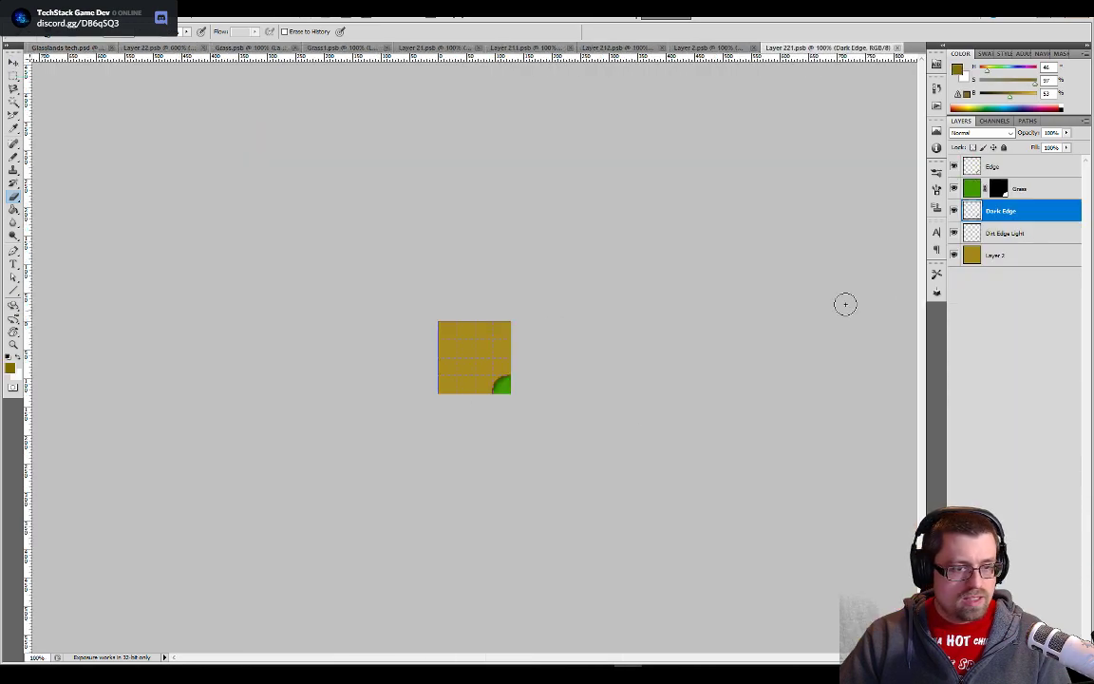
{"action": "left_click", "coordinate": [955, 255]}
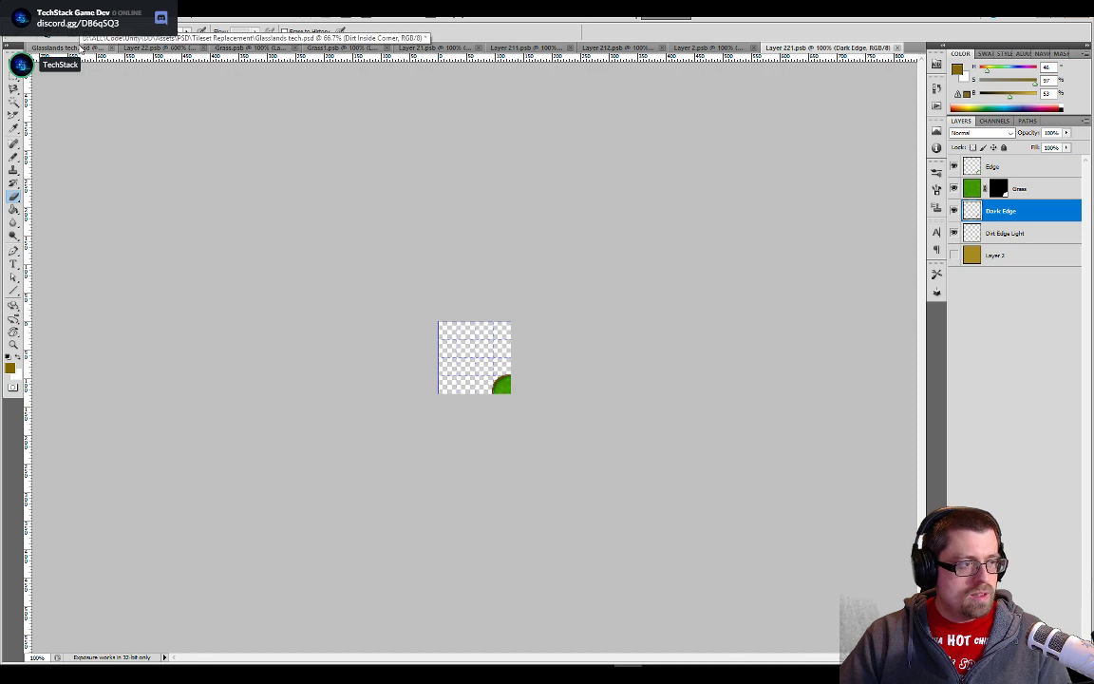
{"action": "left_click", "coordinate": [111, 48]}
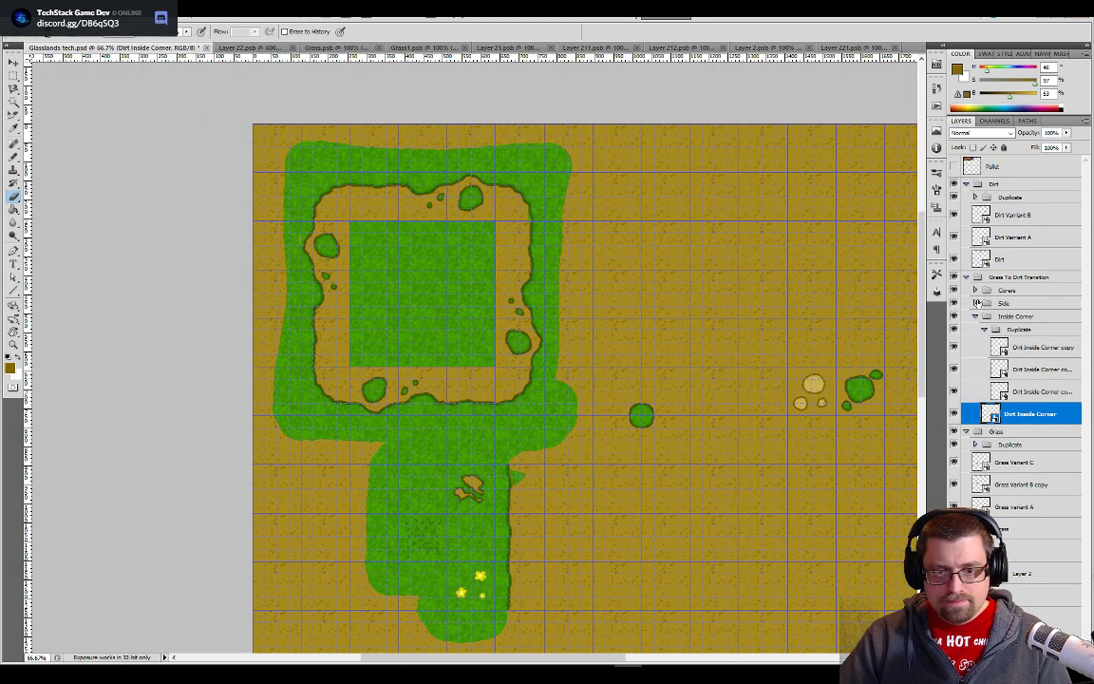
- Fill Layer 2 inside the Dirt Varriant A tile with the speckled dirt pattern, save it and return to Glasslands tech.psd
{"action": "double_click", "coordinate": [978, 238]}
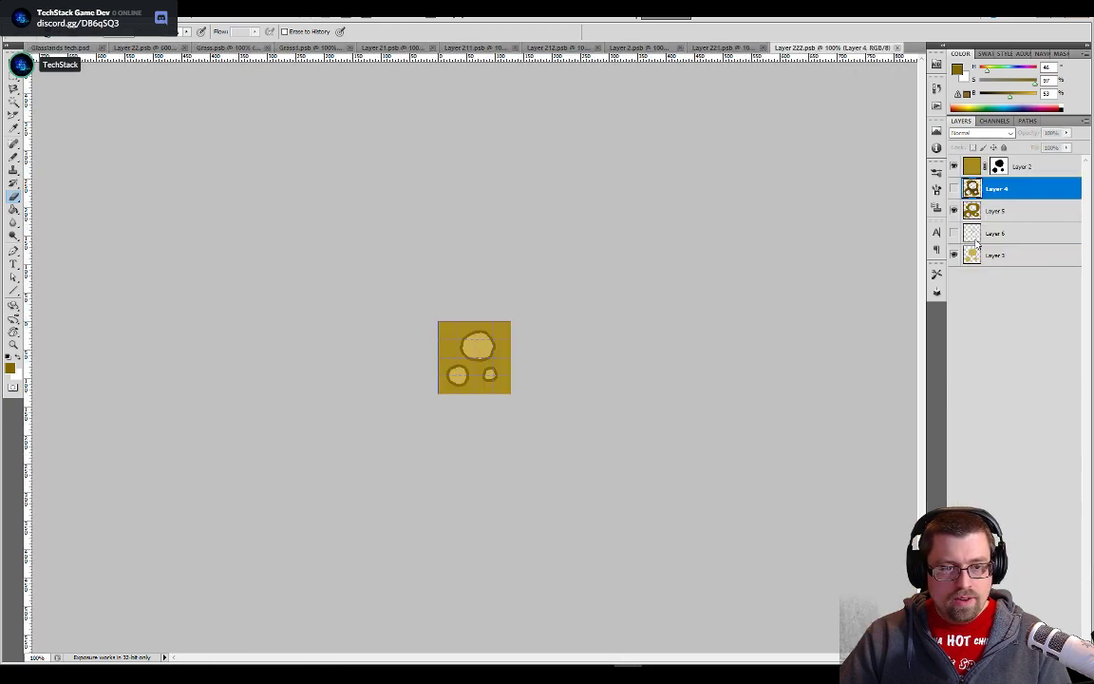
{"action": "left_click", "coordinate": [953, 167]}
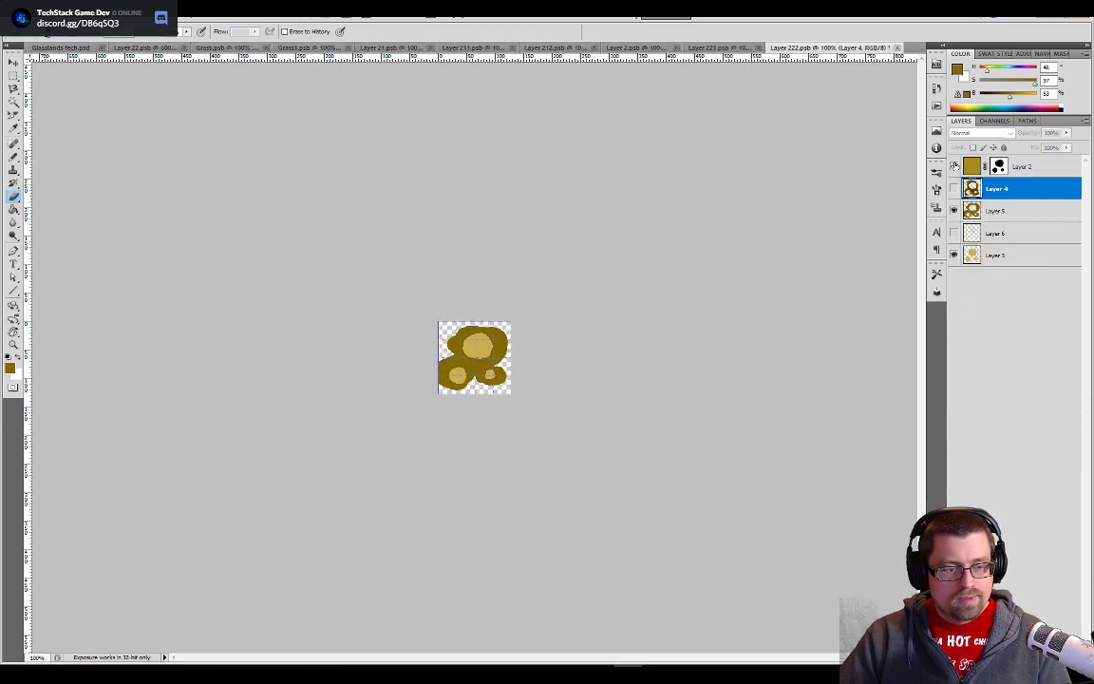
{"action": "left_click", "coordinate": [954, 166]}
{"action": "left_click", "coordinate": [954, 167]}
{"action": "left_click", "coordinate": [954, 167]}
{"action": "left_click", "coordinate": [954, 167]}
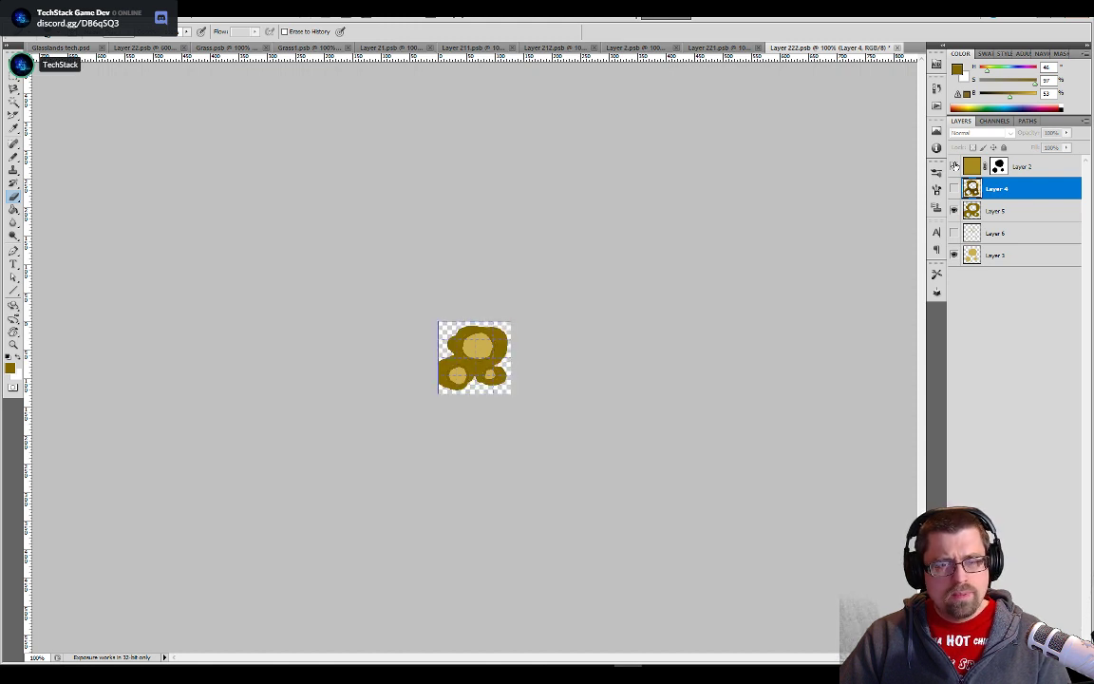
{"action": "left_click", "coordinate": [953, 167]}
{"action": "left_click", "coordinate": [967, 166]}
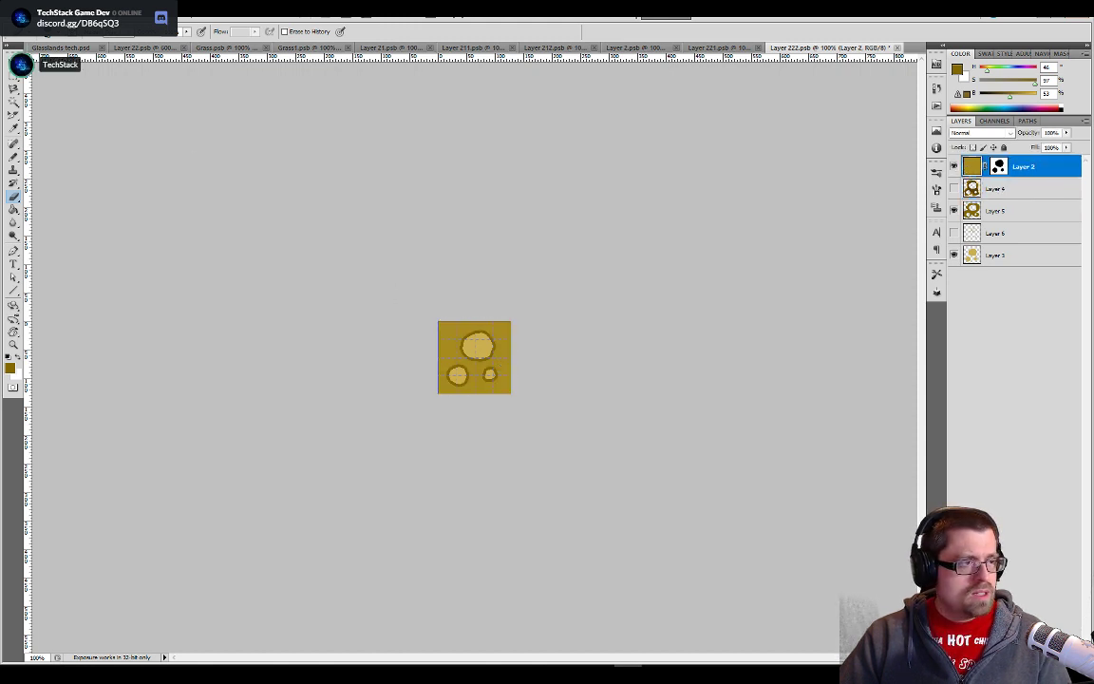
{"action": "key", "text": "g"}
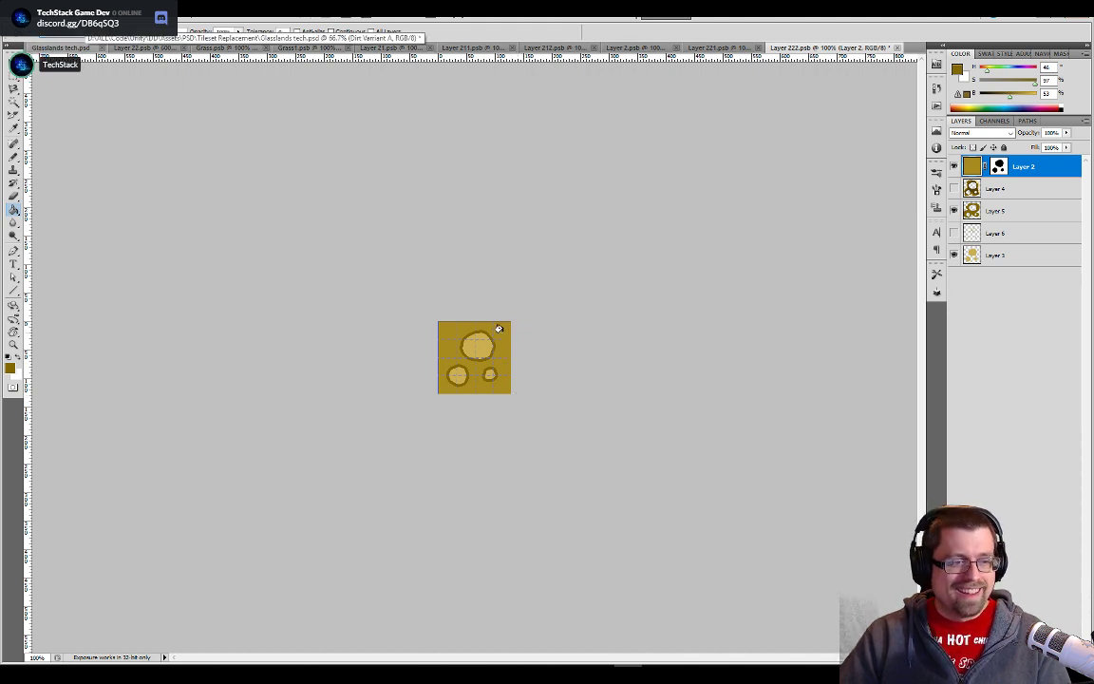
{"action": "key", "text": "ctrl+s"}
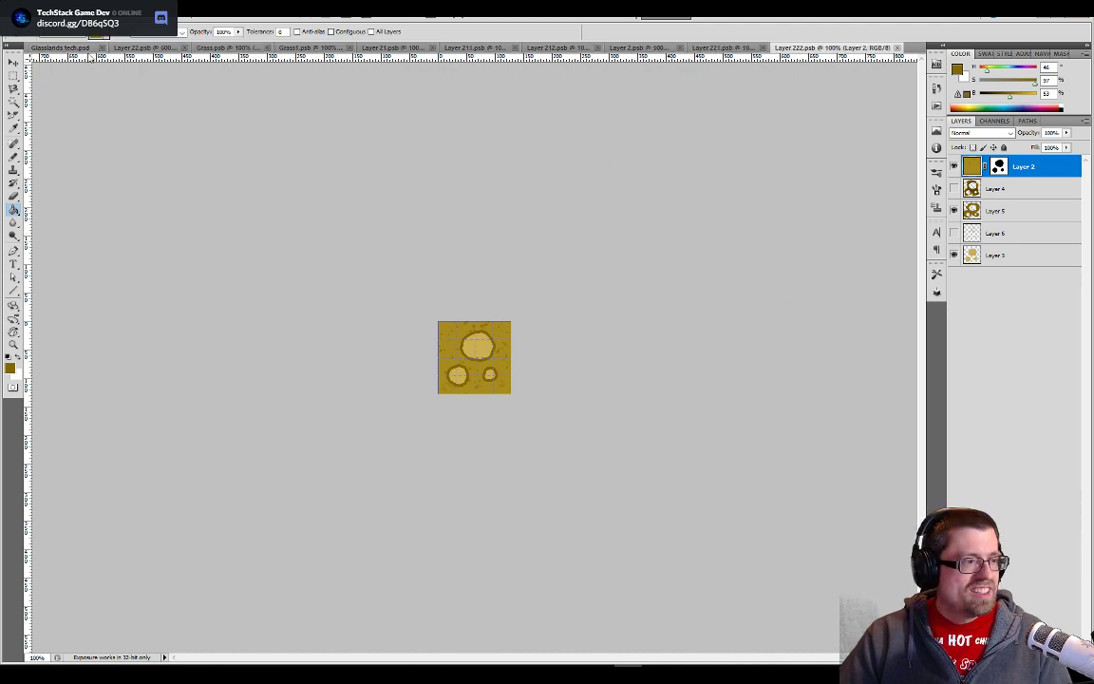
{"action": "key", "text": "ctrl+Tab"}
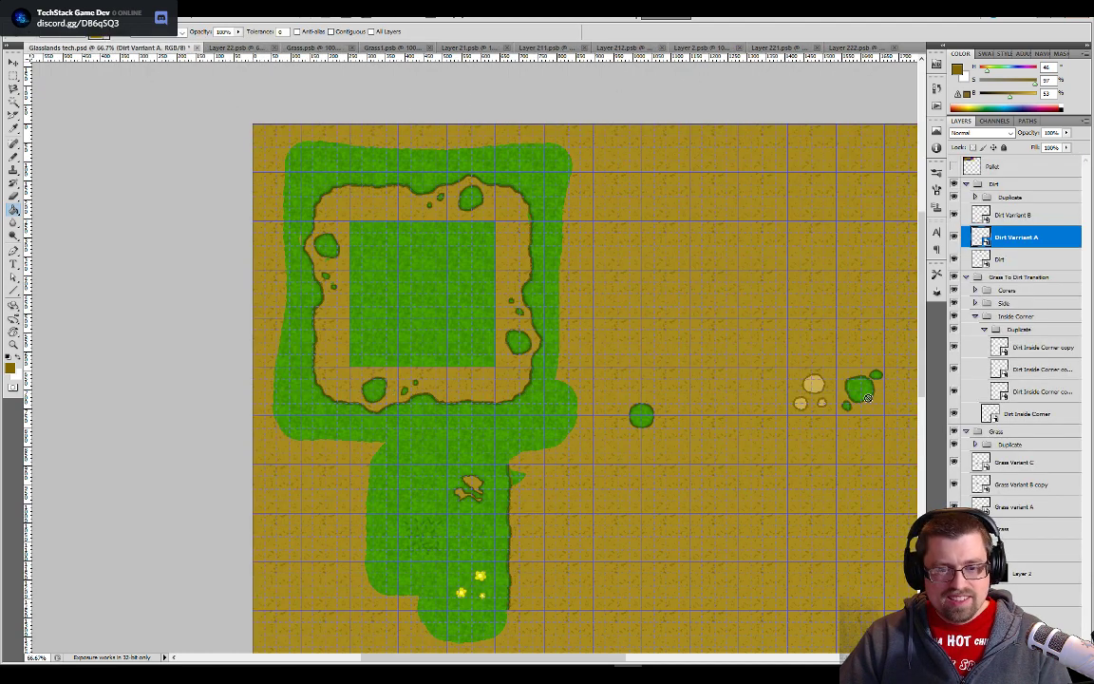
- Hide the plain dirt Layer 2 inside the Dirt Varriant B tile and save both the tile and Glasslands tech.psd
{"action": "double_click", "coordinate": [982, 215]}
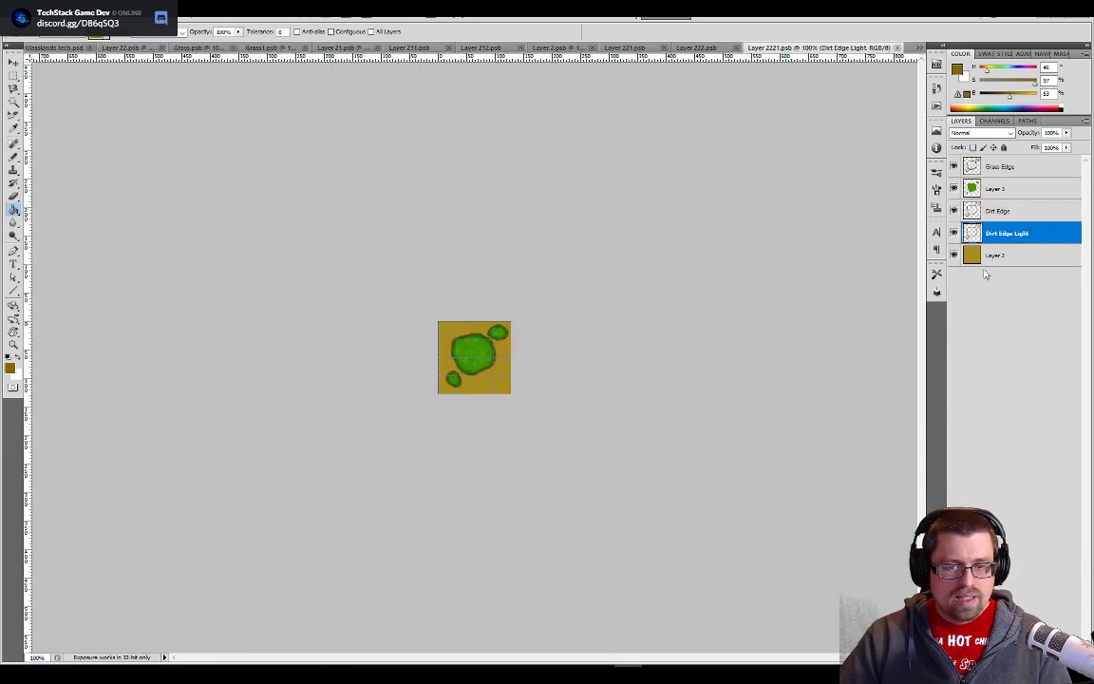
{"action": "left_click", "coordinate": [955, 257]}
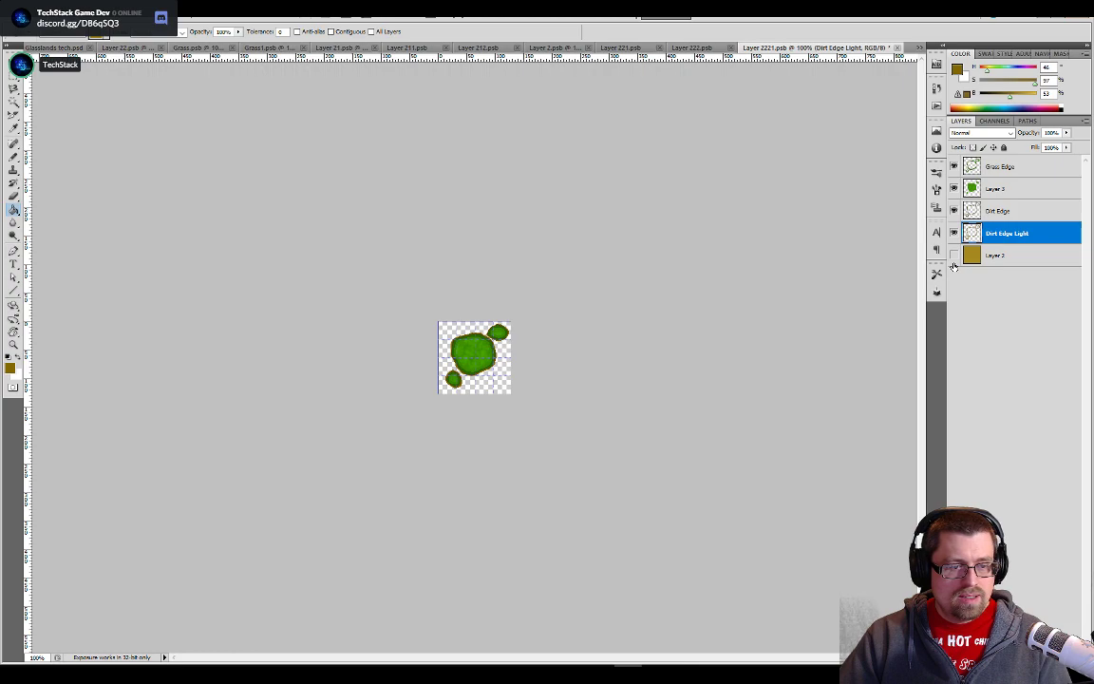
{"action": "key", "text": "ctrl+s"}
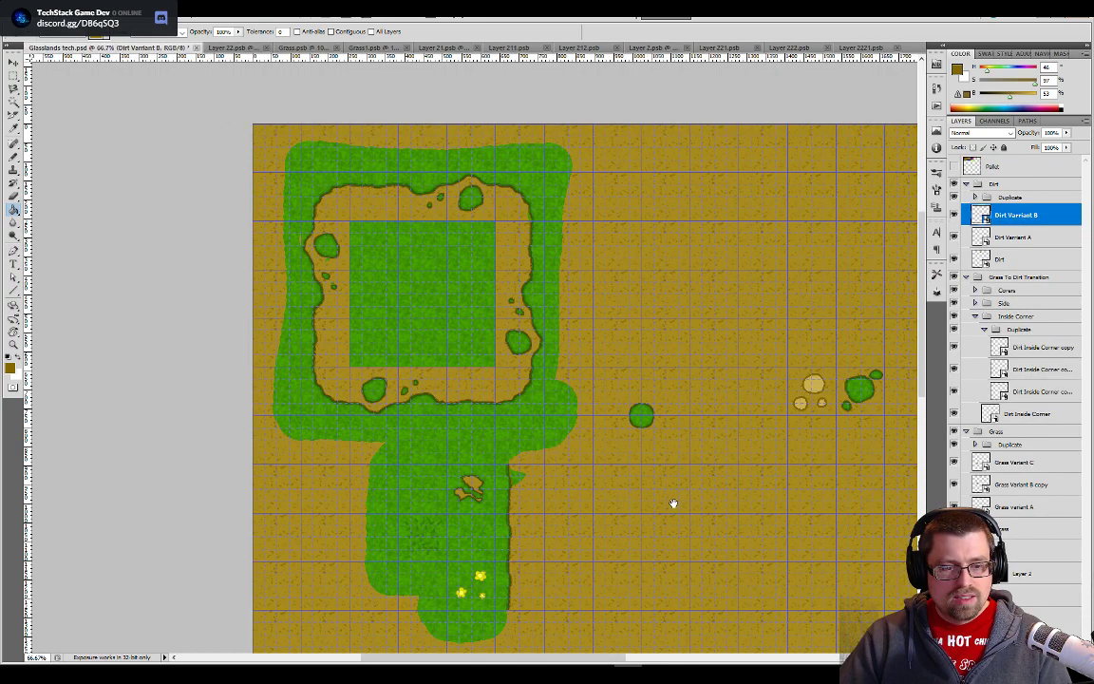
{"action": "left_click_drag", "start_coordinate": [673, 503], "coordinate": [526, 444]}
{"action": "key", "text": "ctrl+s"}
- Switch to Unity and examine the updated dirt path, its corners, edges and variant tiles across the Overworld scene
{"action": "key", "text": "alt+Tab"}
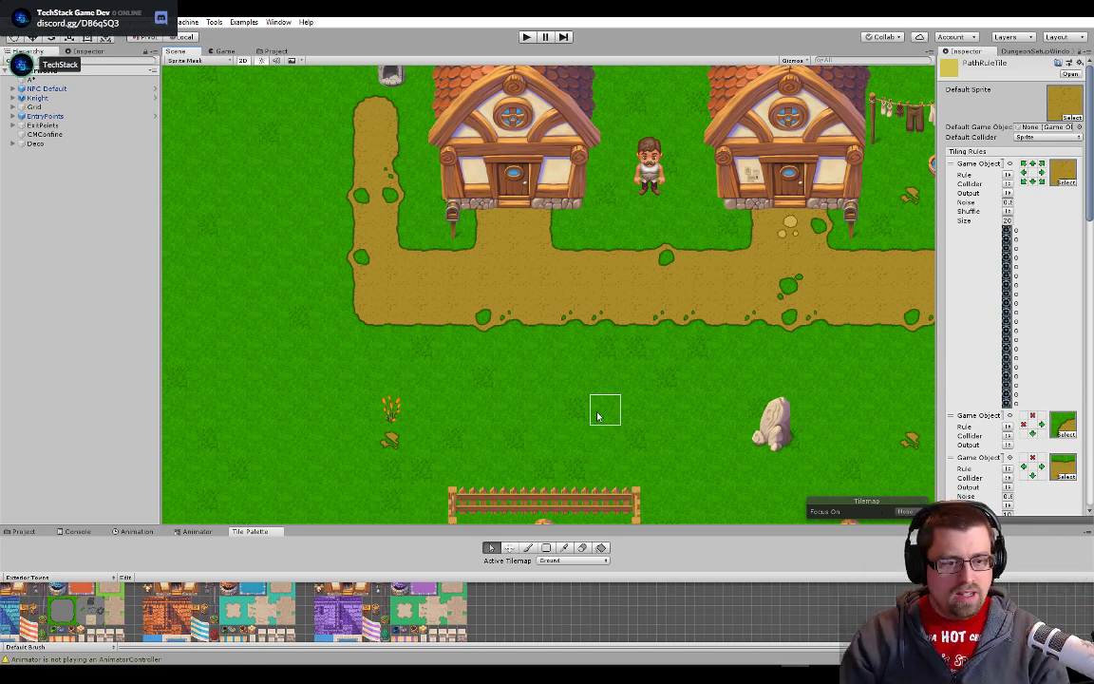
{"action": "scroll", "coordinate": [634, 302], "scroll_direction": "up", "scroll_amount": 2}
{"action": "scroll", "coordinate": [548, 264], "scroll_direction": "up", "scroll_amount": 8}
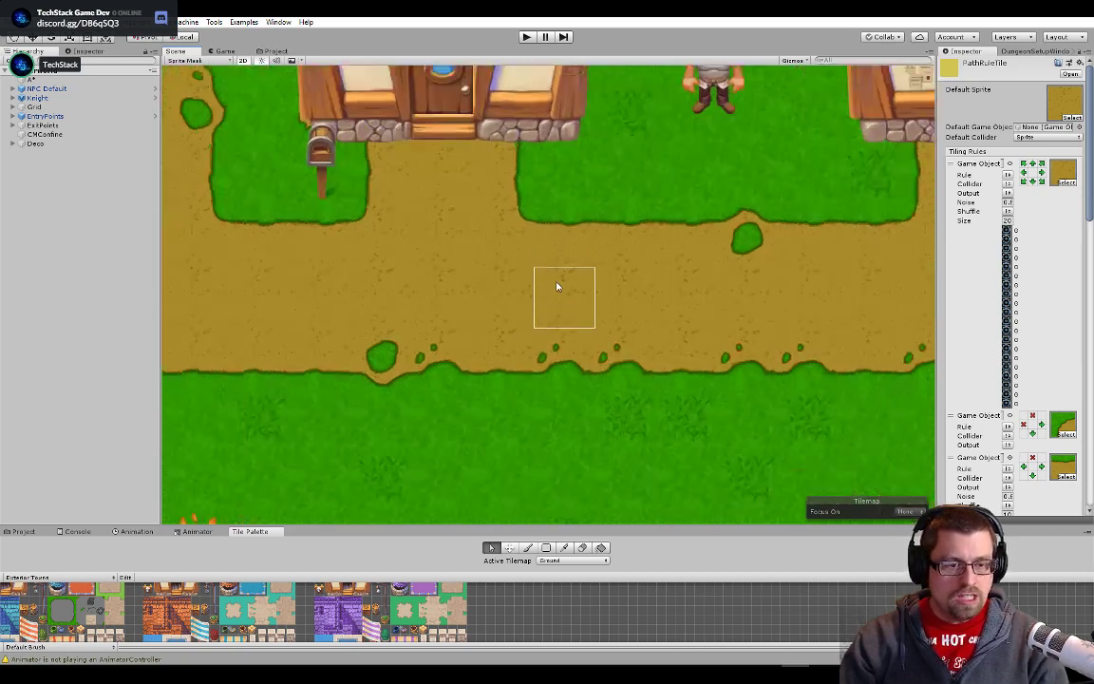
{"action": "scroll", "coordinate": [481, 317], "scroll_direction": "down", "scroll_amount": 6}
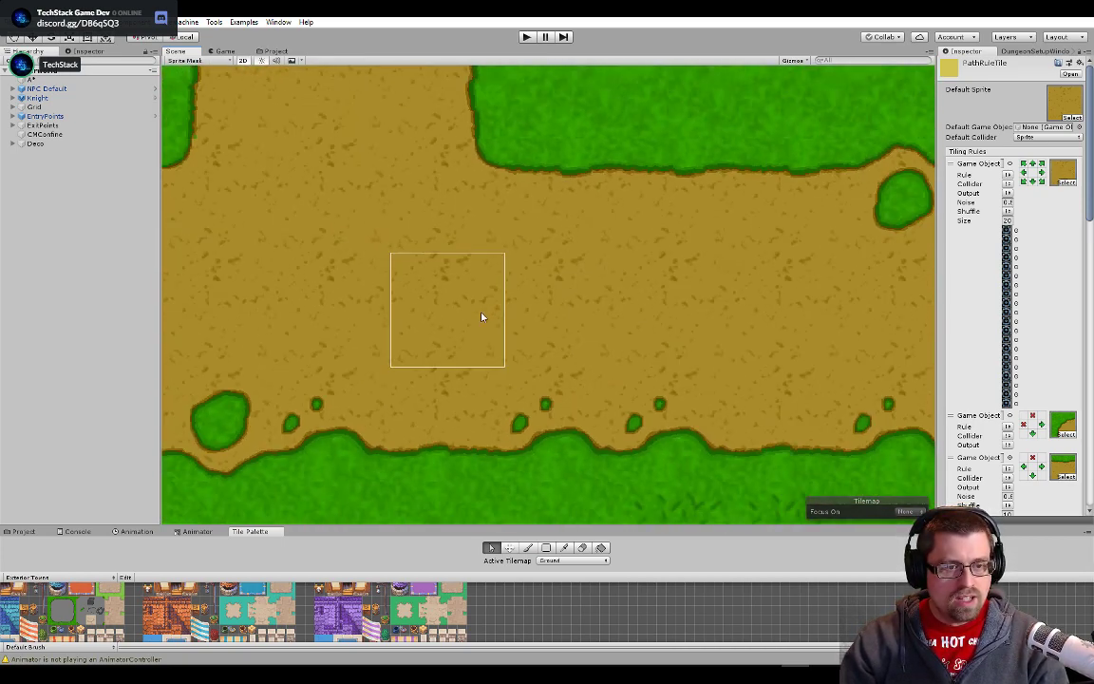
{"action": "left_click_drag", "start_coordinate": [330, 333], "coordinate": [608, 360]}
{"action": "left_click_drag", "start_coordinate": [249, 304], "coordinate": [568, 370]}
{"action": "scroll", "coordinate": [568, 370], "scroll_direction": "down", "scroll_amount": 1}
{"action": "scroll", "coordinate": [568, 371], "scroll_direction": "down", "scroll_amount": 7}
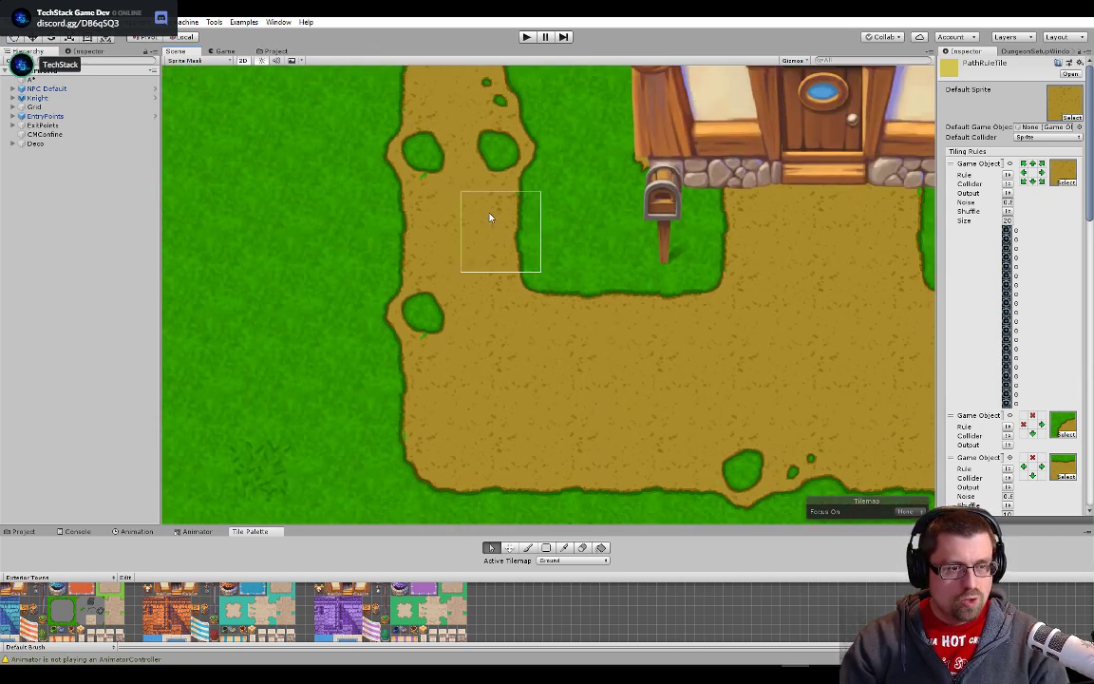
{"action": "scroll", "coordinate": [491, 217], "scroll_direction": "up", "scroll_amount": 1}
{"action": "left_click_drag", "start_coordinate": [490, 90], "coordinate": [511, 396]}
{"action": "left_click_drag", "start_coordinate": [499, 267], "coordinate": [450, 188]}
{"action": "scroll", "coordinate": [518, 358], "scroll_direction": "up", "scroll_amount": 1}
{"action": "left_click_drag", "start_coordinate": [498, 356], "coordinate": [427, 85]}
{"action": "left_click_drag", "start_coordinate": [532, 321], "coordinate": [338, 177]}
{"action": "left_click_drag", "start_coordinate": [813, 274], "coordinate": [407, 315]}
{"action": "left_click_drag", "start_coordinate": [815, 302], "coordinate": [431, 326]}
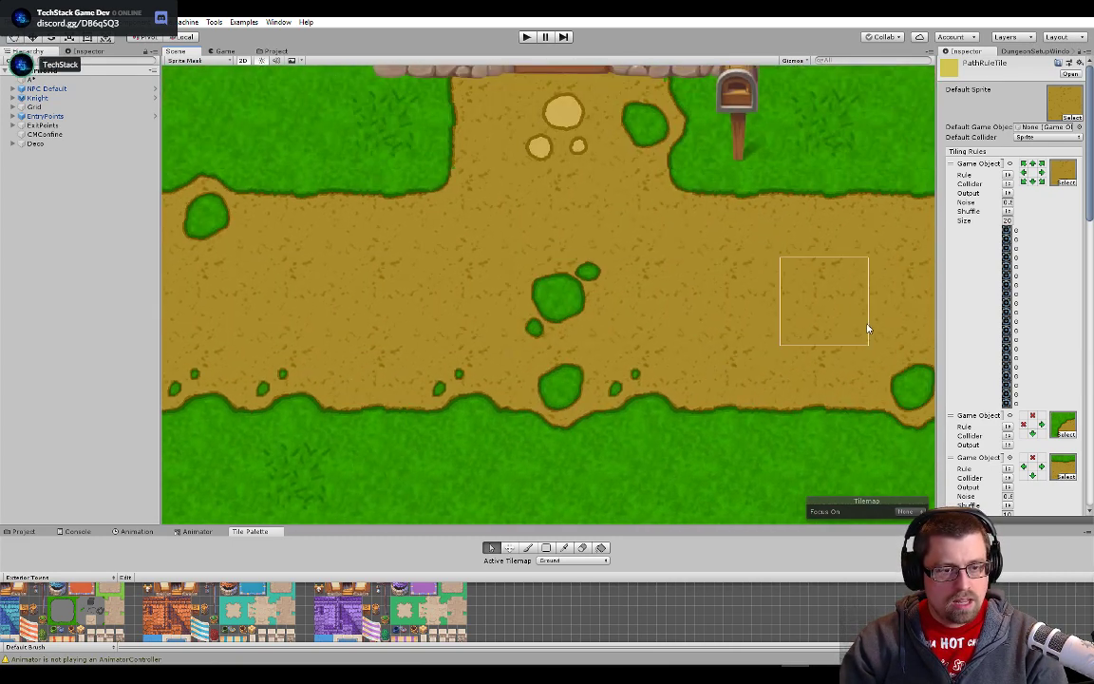
{"action": "left_click_drag", "start_coordinate": [871, 328], "coordinate": [485, 353]}
{"action": "left_click_drag", "start_coordinate": [807, 357], "coordinate": [427, 385]}
{"action": "left_click_drag", "start_coordinate": [727, 363], "coordinate": [606, 371]}
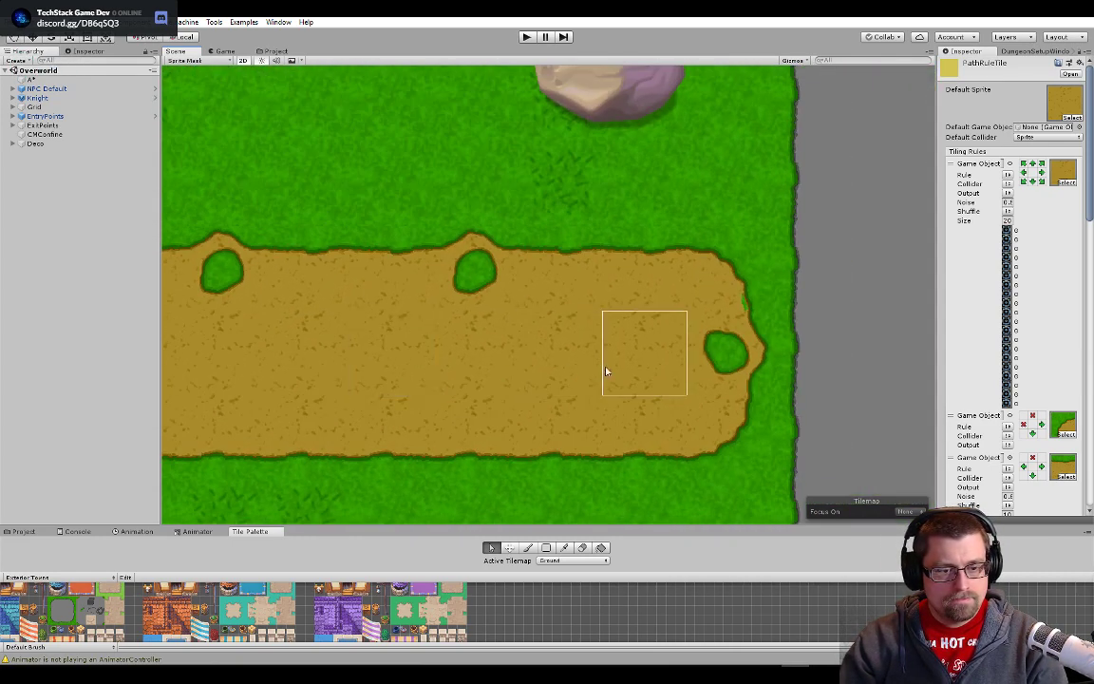
{"action": "scroll", "coordinate": [606, 371], "scroll_direction": "down", "scroll_amount": 10}
{"action": "scroll", "coordinate": [396, 412], "scroll_direction": "down", "scroll_amount": 3}
{"action": "left_click_drag", "start_coordinate": [393, 413], "coordinate": [715, 340]}
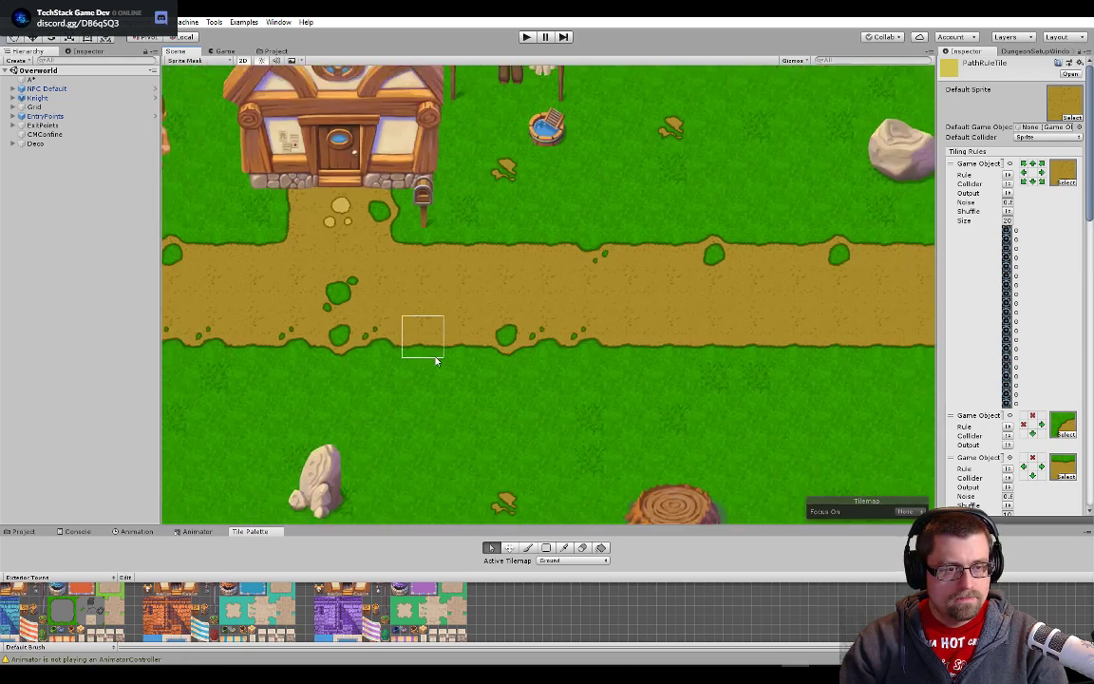
{"action": "left_click_drag", "start_coordinate": [437, 360], "coordinate": [602, 353]}
- Switch back to Photoshop and close every open tile document, keeping only Glasslands tech.psd open
{"action": "key", "text": "alt+Tab"}
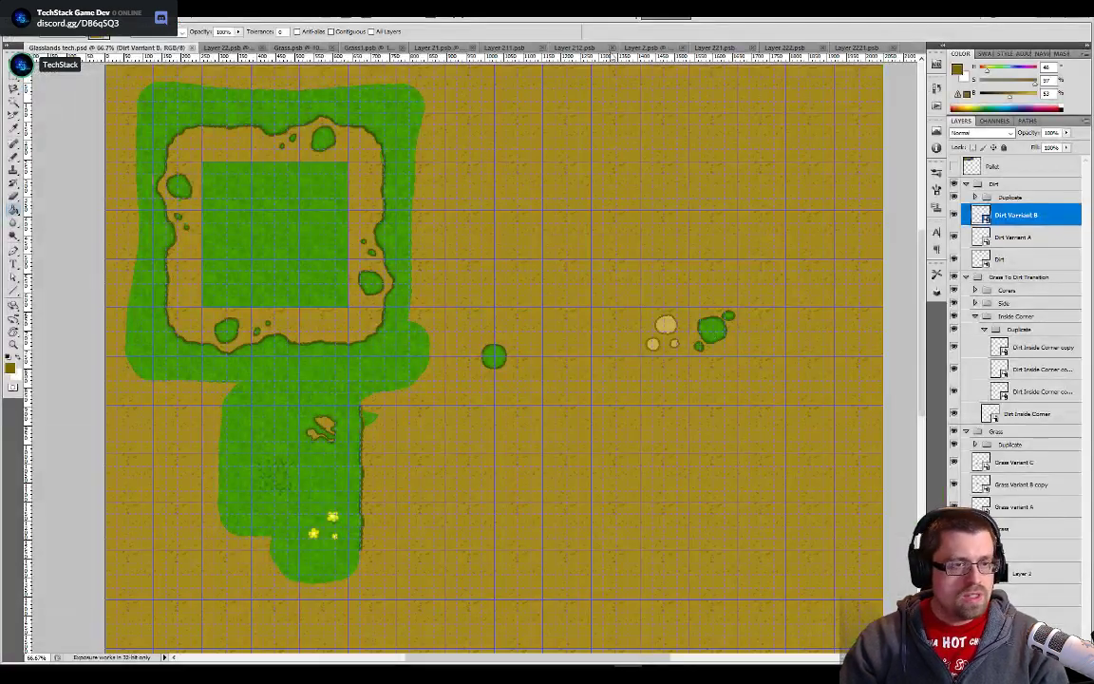
{"action": "right_click", "coordinate": [150, 47]}
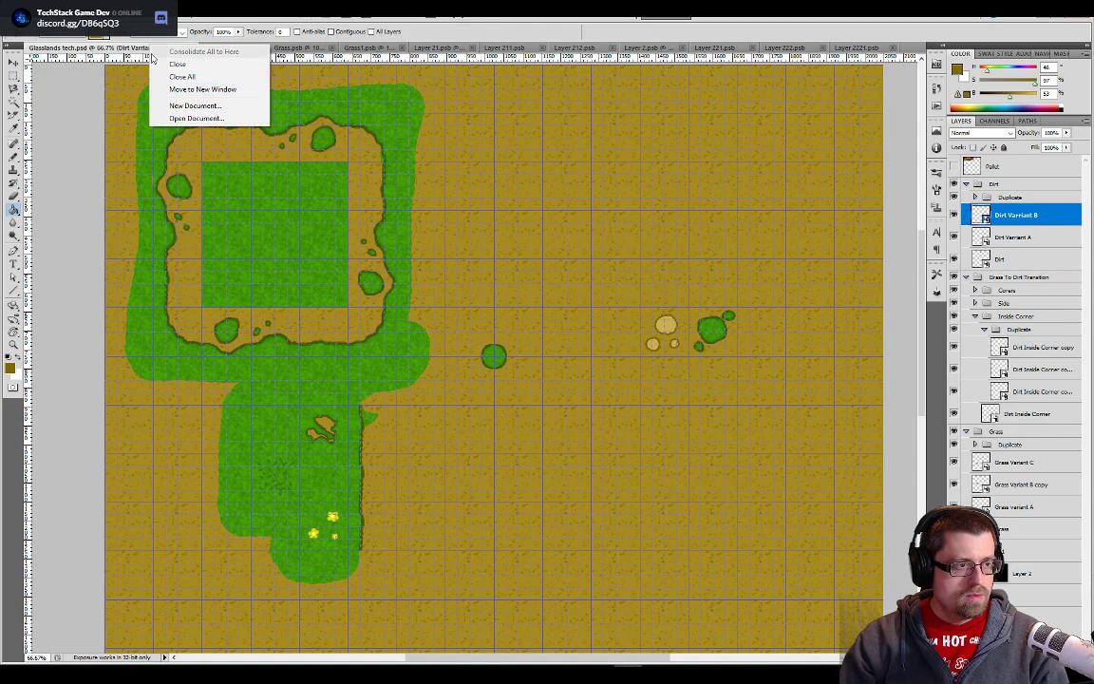
{"action": "right_click", "coordinate": [131, 49]}
{"action": "right_click", "coordinate": [140, 47]}
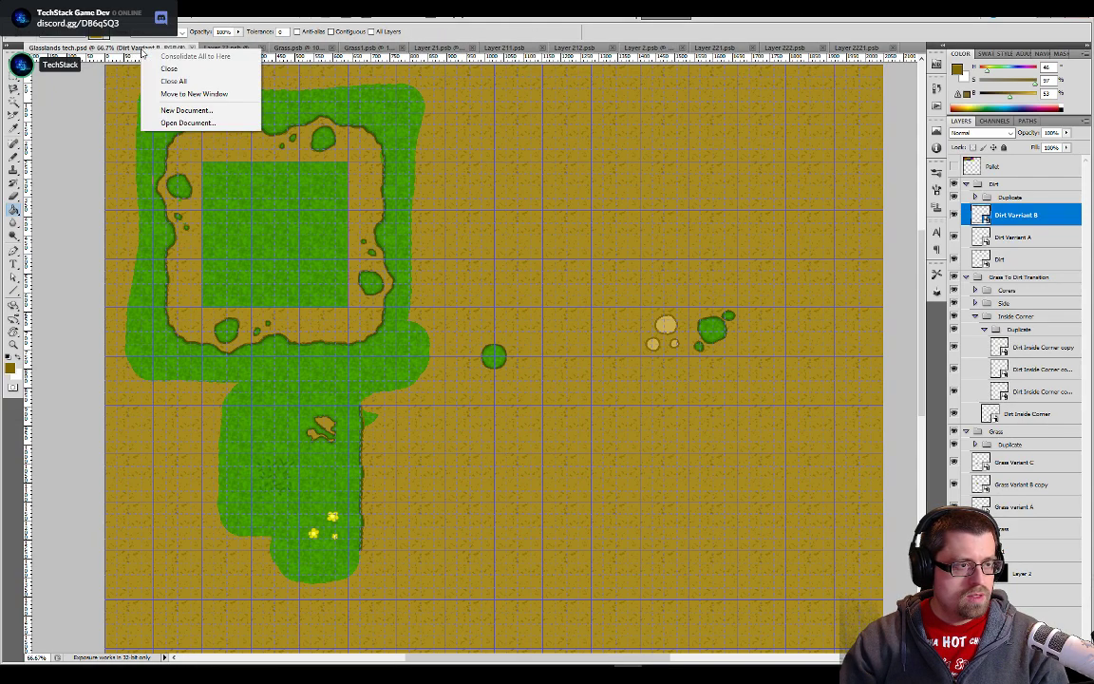
{"action": "left_click", "coordinate": [227, 49]}
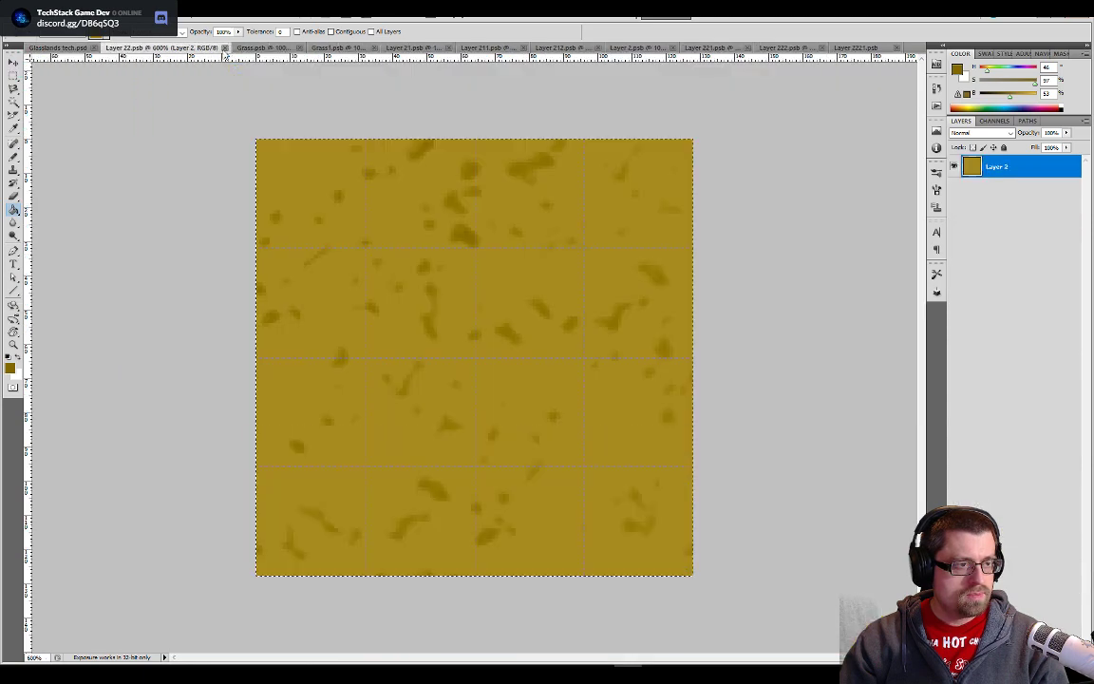
{"action": "left_click", "coordinate": [225, 49]}
{"action": "left_click", "coordinate": [224, 49]}
{"action": "left_click", "coordinate": [225, 49]}
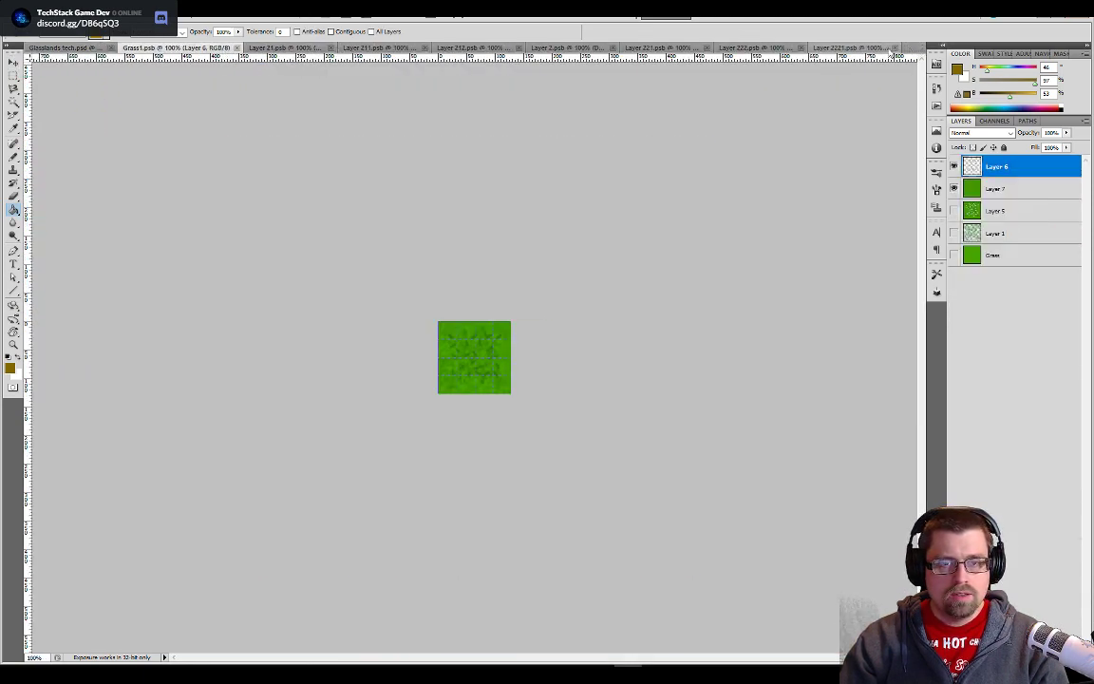
{"action": "right_click", "coordinate": [861, 55]}
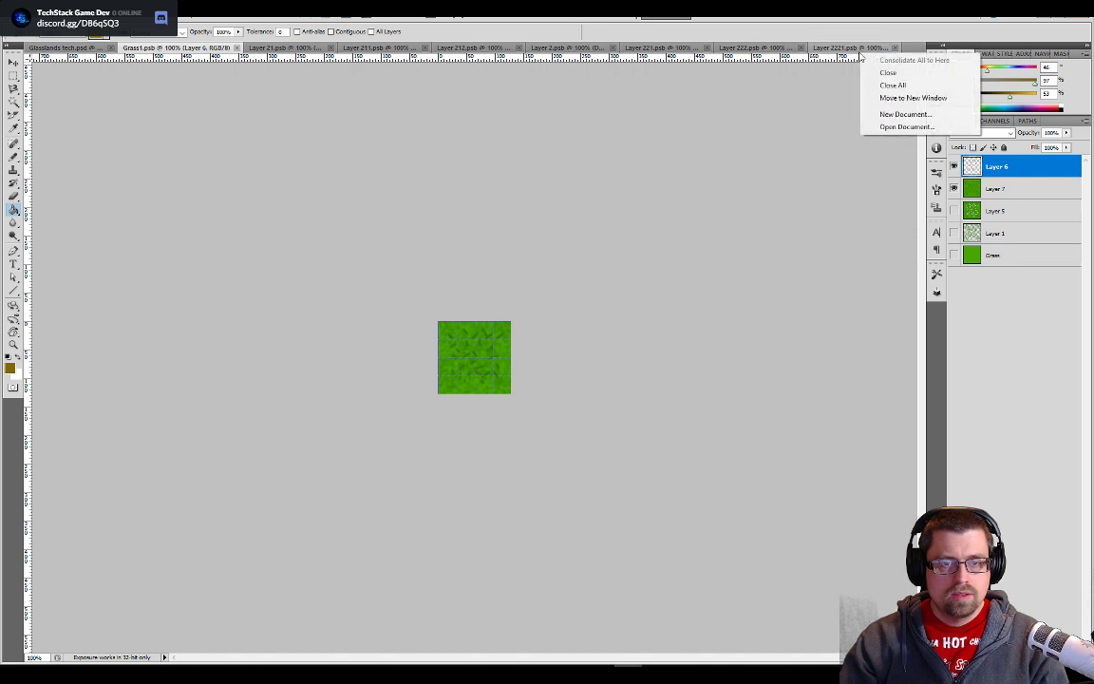
{"action": "left_click", "coordinate": [896, 48]}
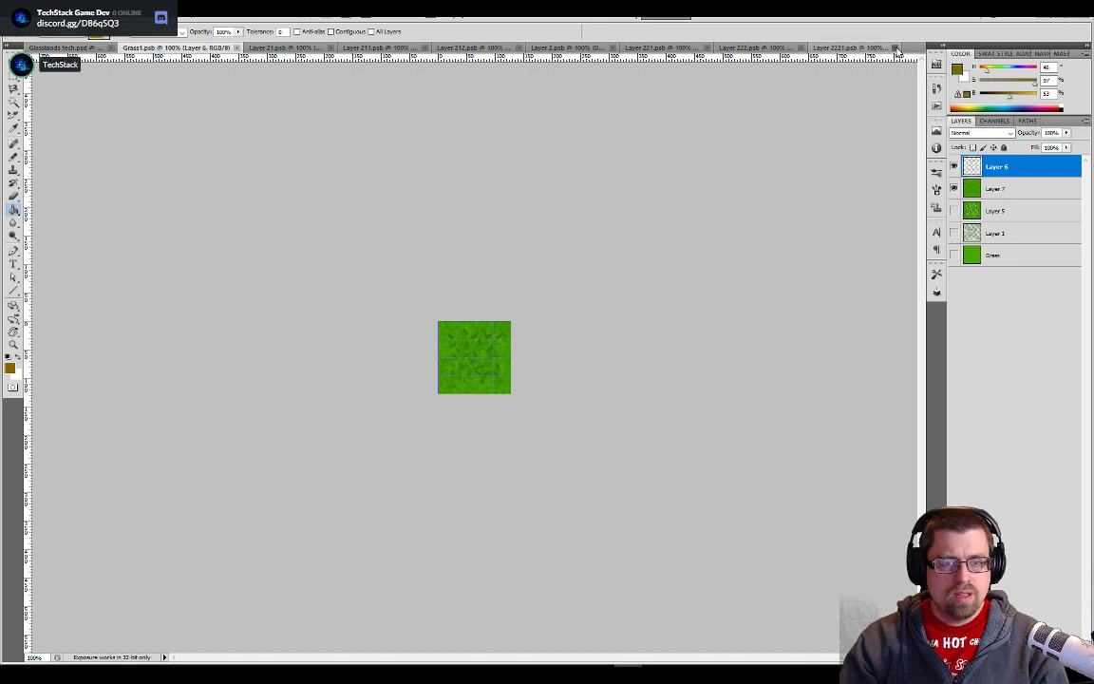
{"action": "left_click", "coordinate": [898, 49]}
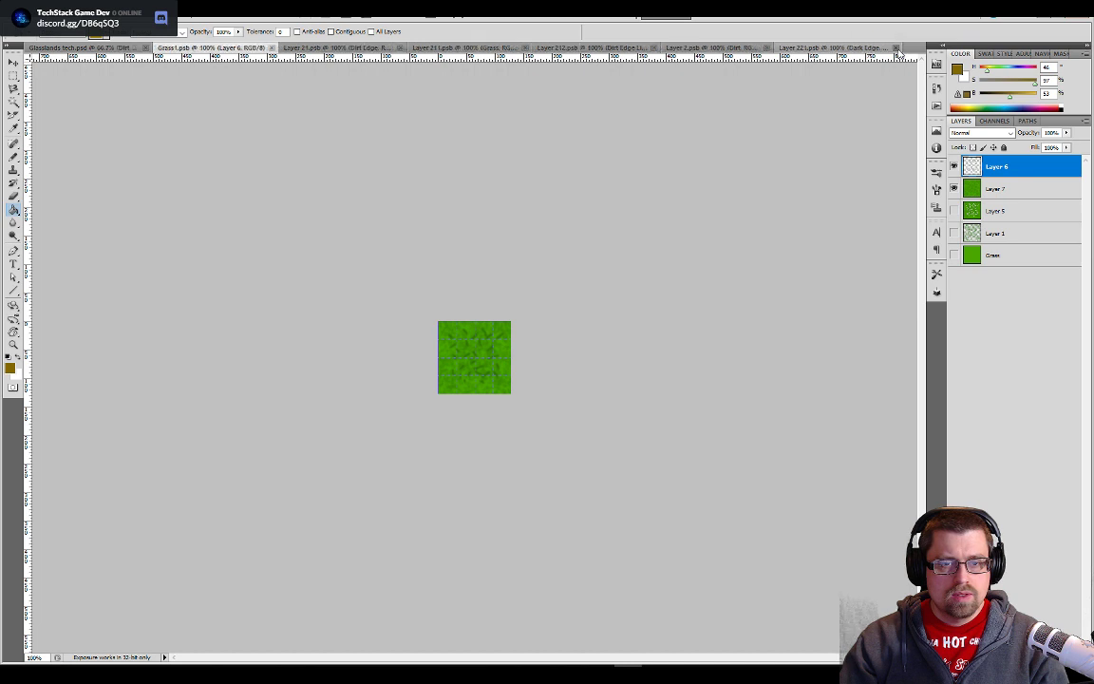
{"action": "left_click", "coordinate": [898, 50]}
{"action": "left_click", "coordinate": [865, 49]}
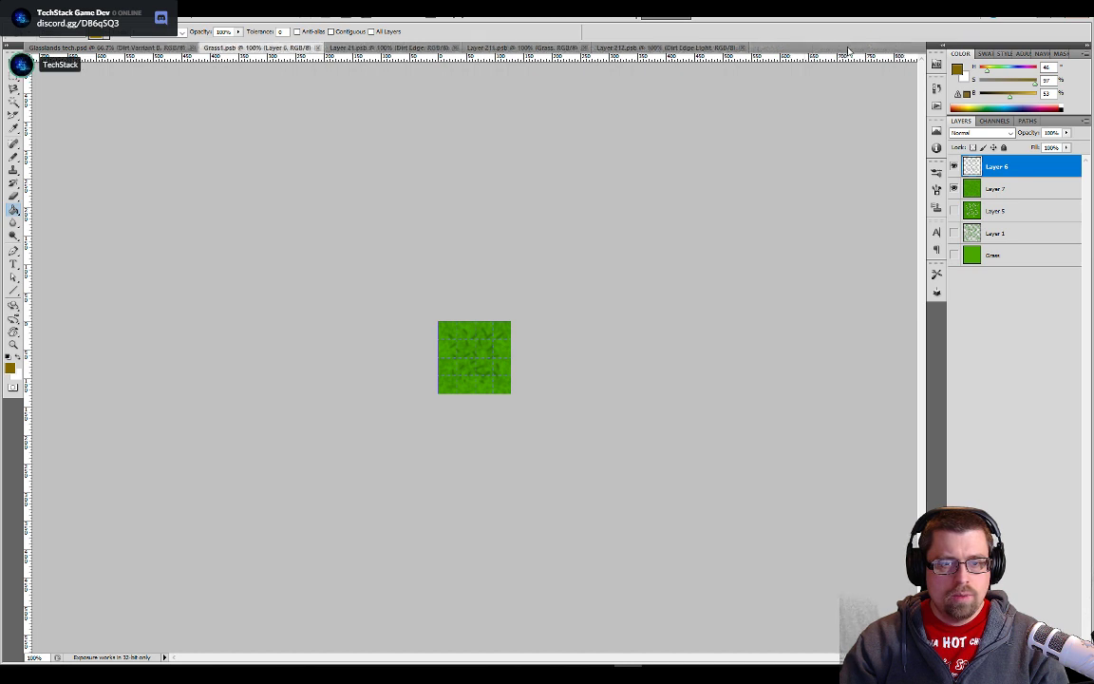
{"action": "left_click", "coordinate": [743, 49]}
{"action": "left_click", "coordinate": [584, 48]}
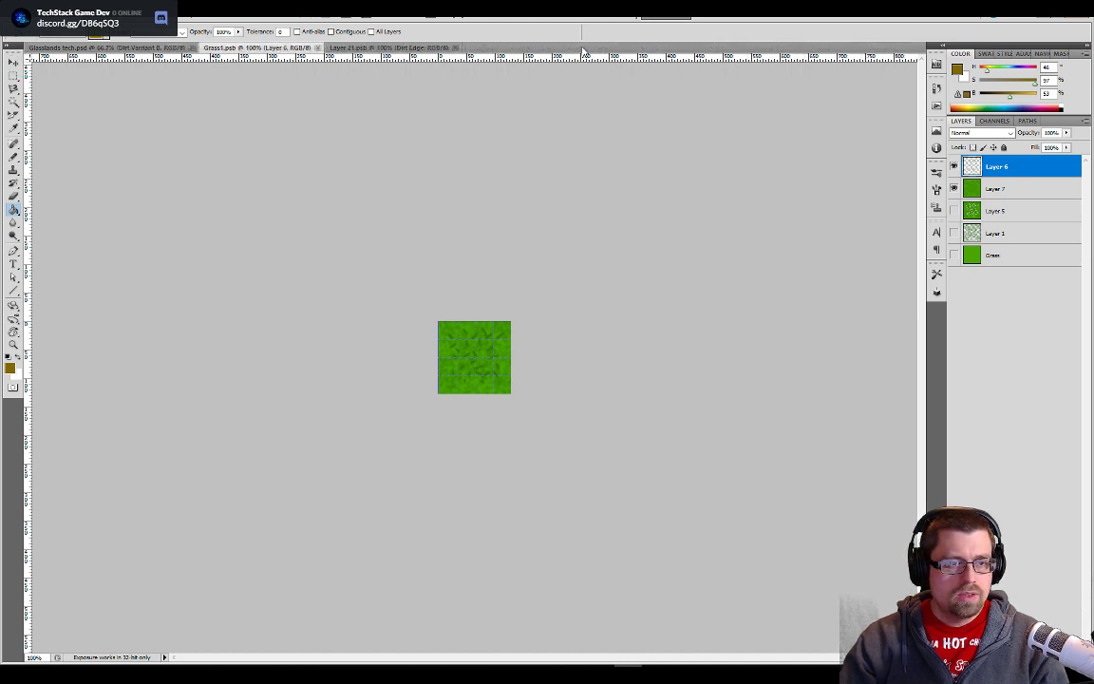
{"action": "left_click", "coordinate": [455, 48]}
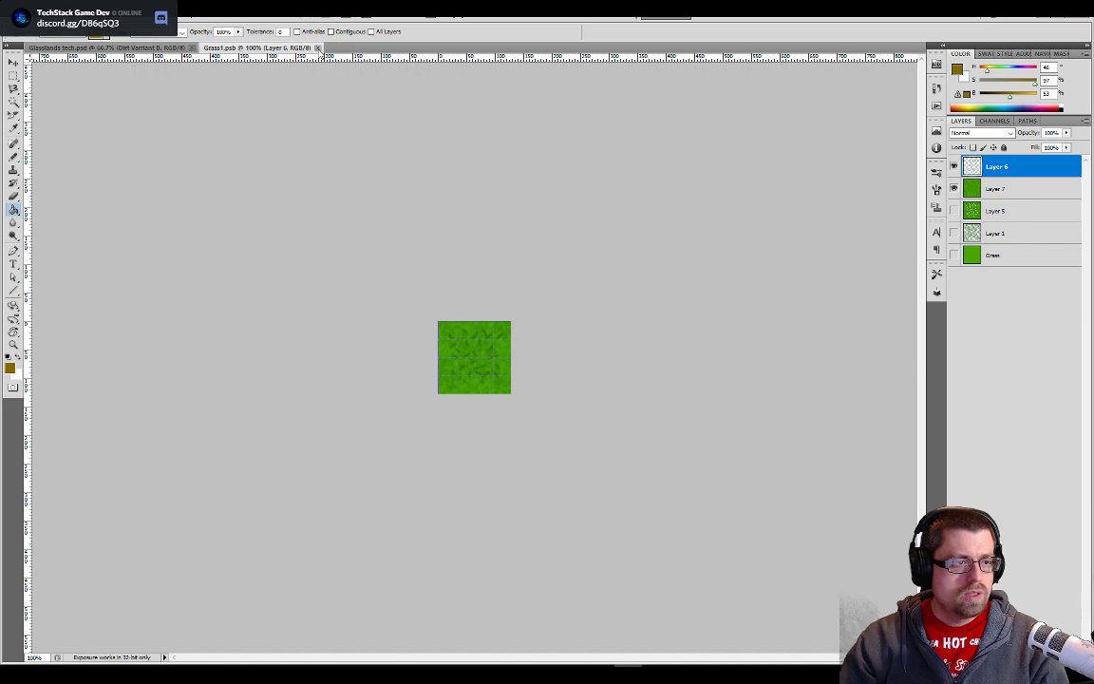
{"action": "left_click", "coordinate": [317, 48]}
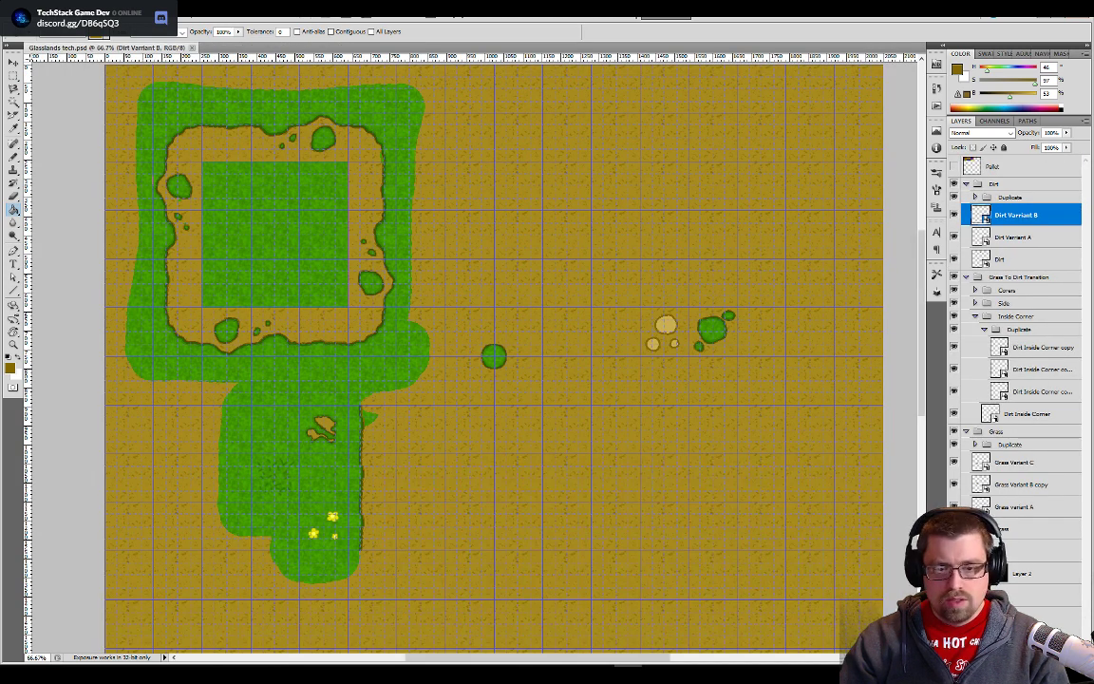
- Open the Dirt tile for editing and choose a hard round brush tip for the Blur tool
{"action": "double_click", "coordinate": [981, 258]}
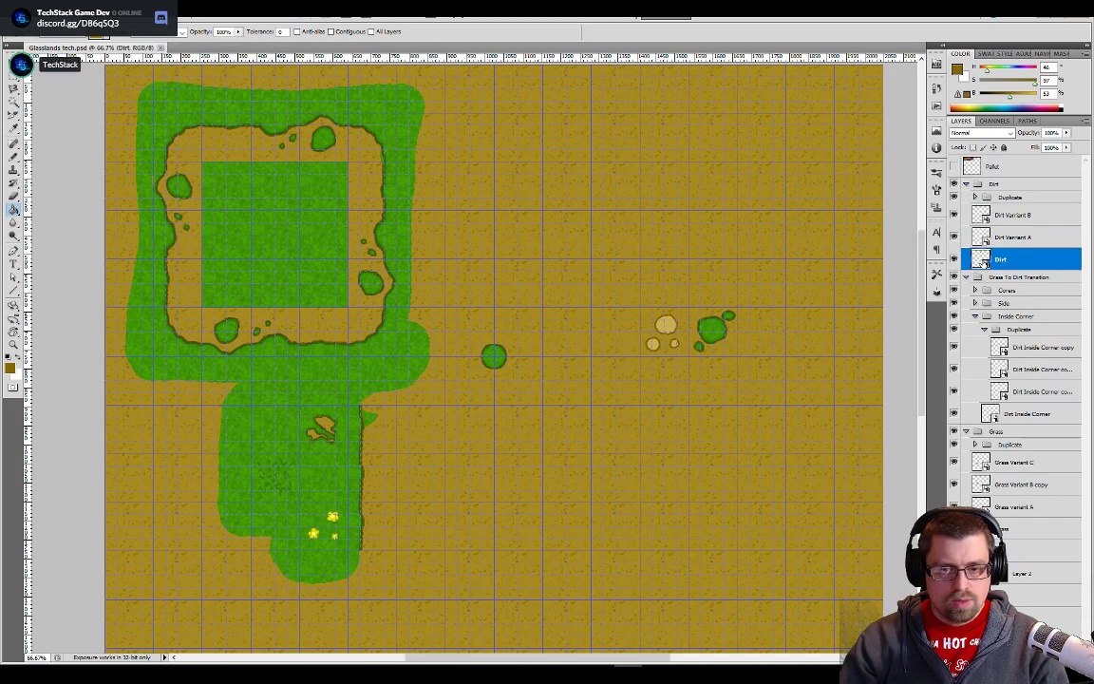
{"action": "key", "text": "ctrl+plus"}
{"action": "key", "text": "ctrl+plus"}
{"action": "key", "text": "ctrl+plus"}
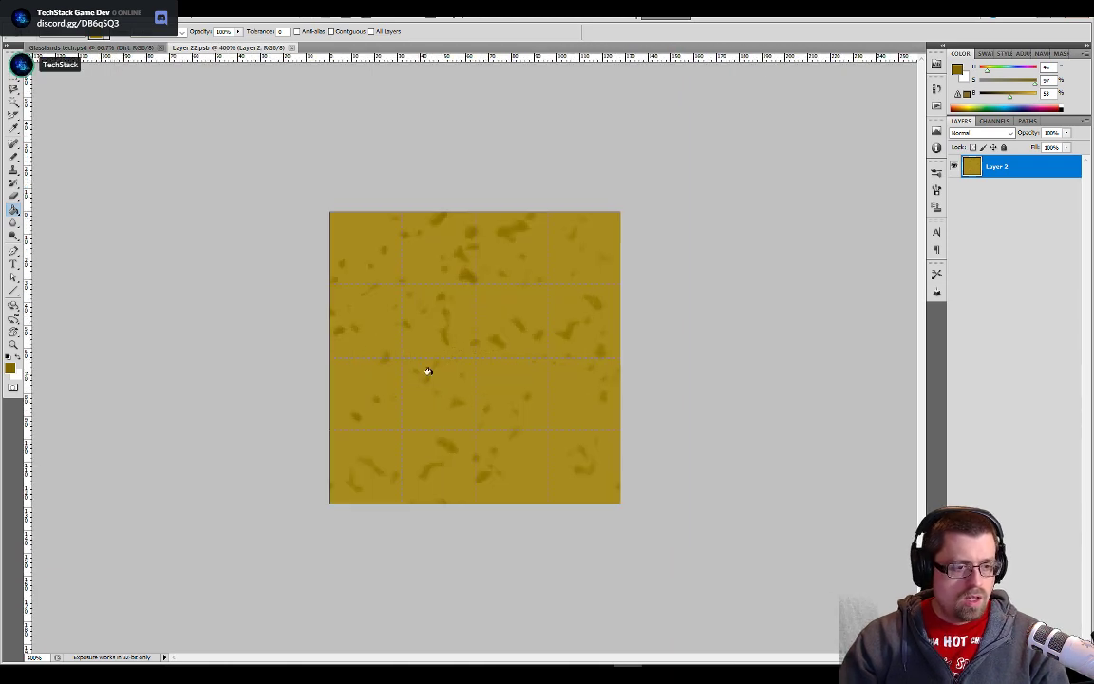
{"action": "left_click", "coordinate": [14, 224]}
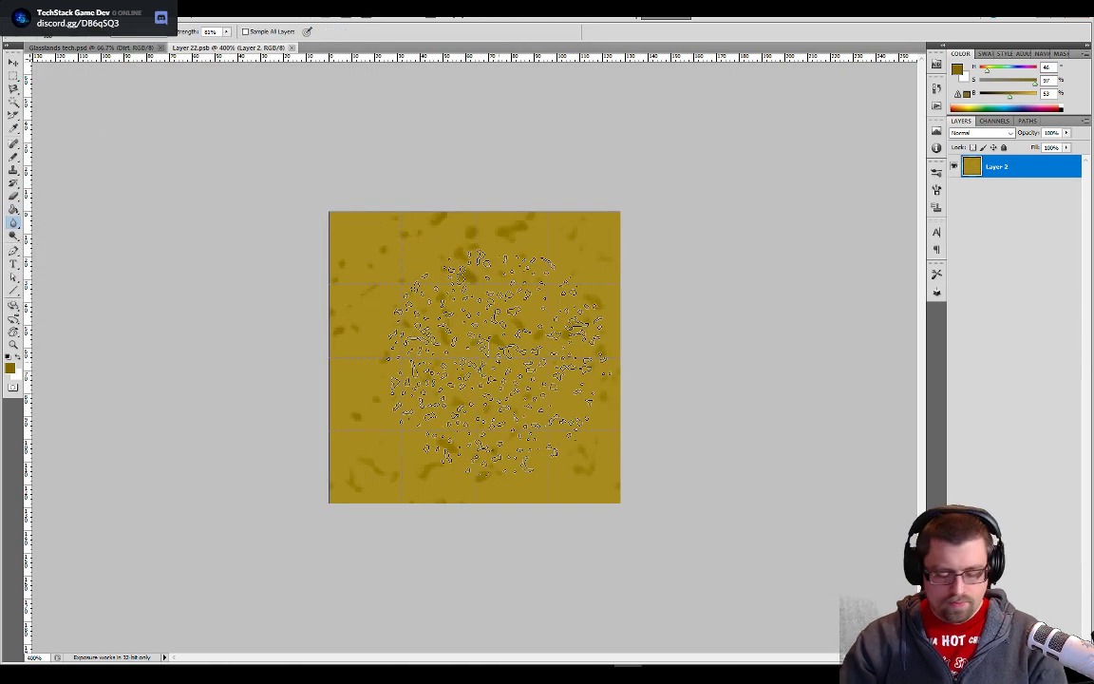
{"action": "left_click", "coordinate": [51, 34]}
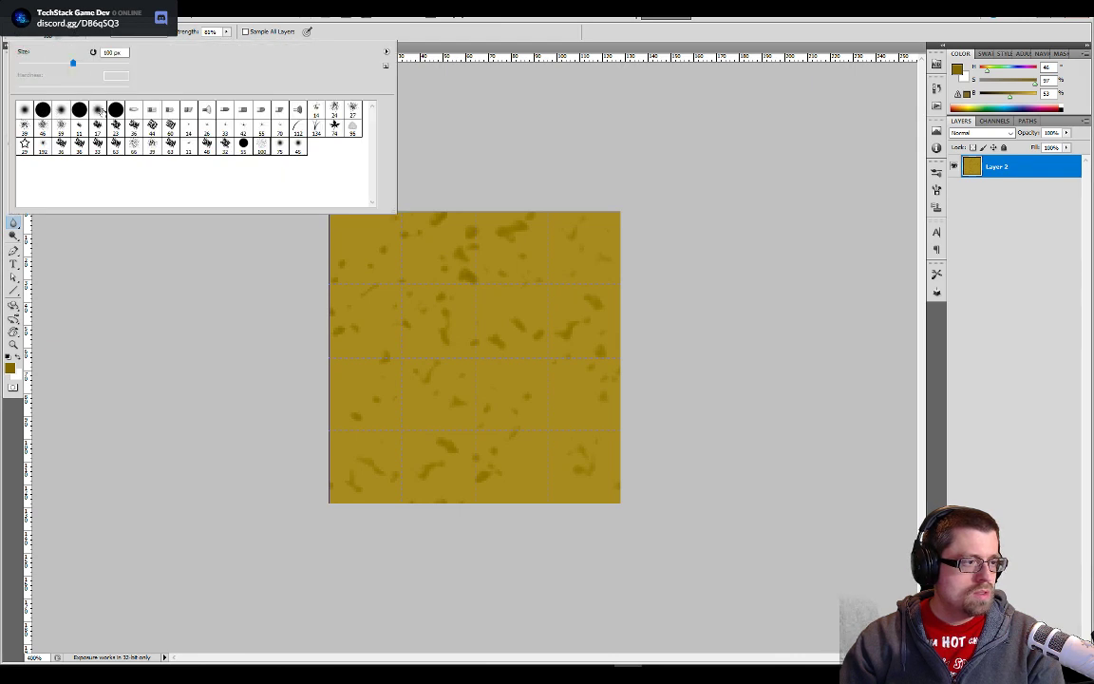
{"action": "left_click", "coordinate": [116, 110]}
- Enlarge the blur brush until it covers the whole tile and soften the dirt speckles on Layer 2
{"action": "left_click", "coordinate": [576, 159]}
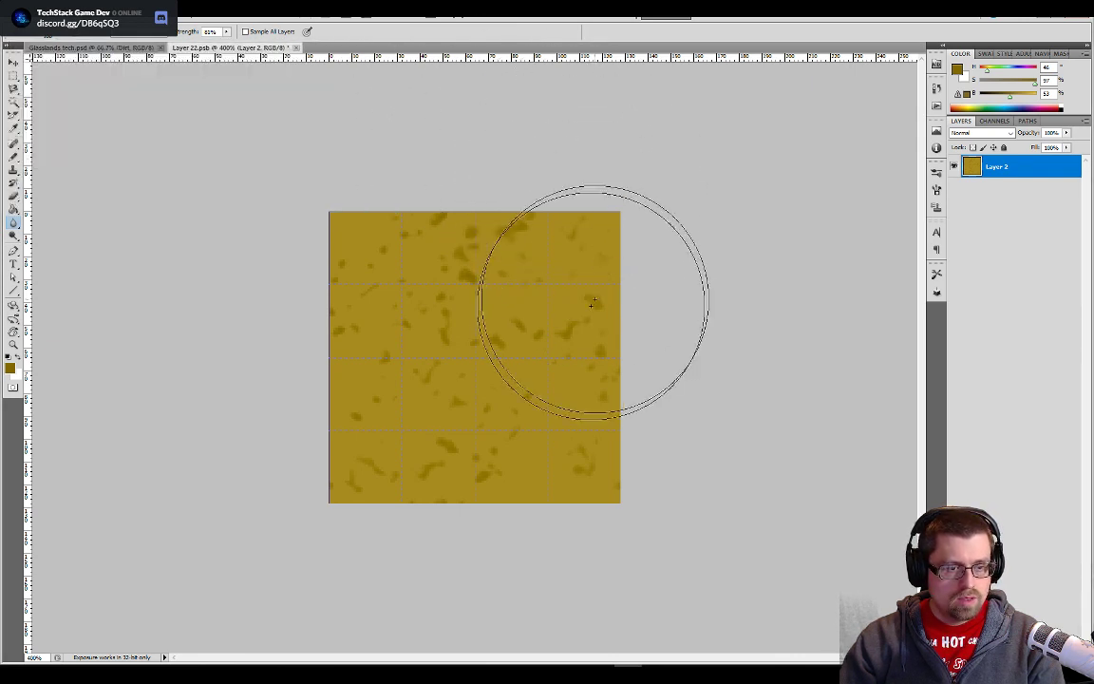
{"action": "key", "text": "bracketright"}
{"action": "key", "text": "bracketright"}
{"action": "key", "text": "bracketright"}
{"action": "key", "text": "bracketright"}
{"action": "key", "text": "bracketright"}
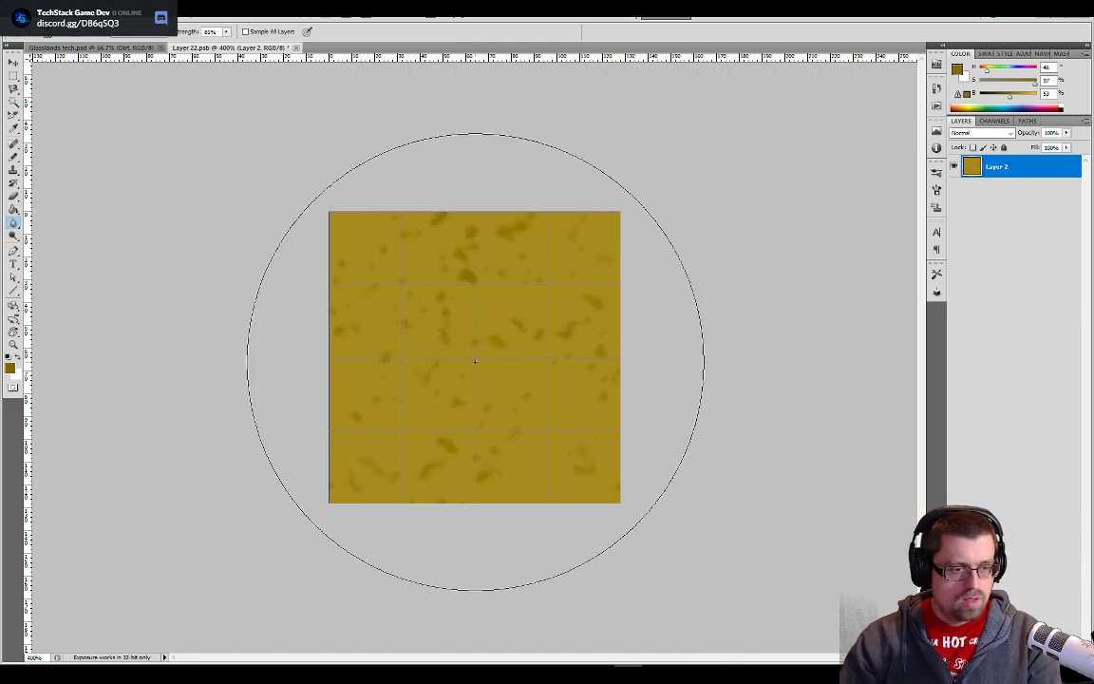
{"action": "key", "text": "alt+Tab"}
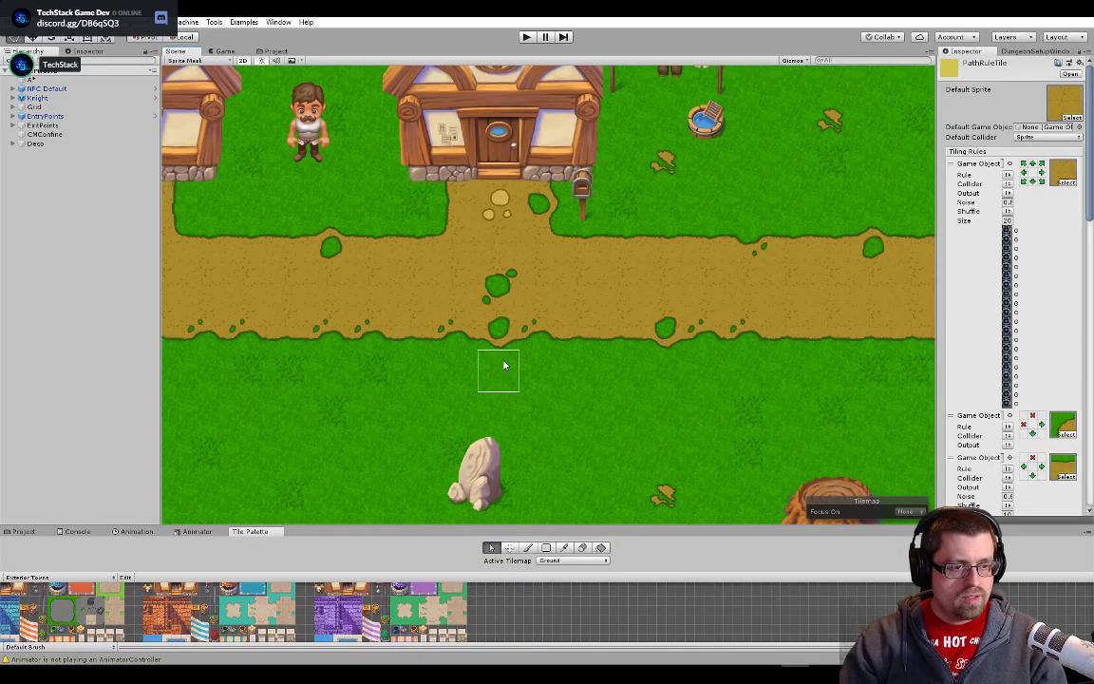
{"action": "key", "text": "alt+Tab"}
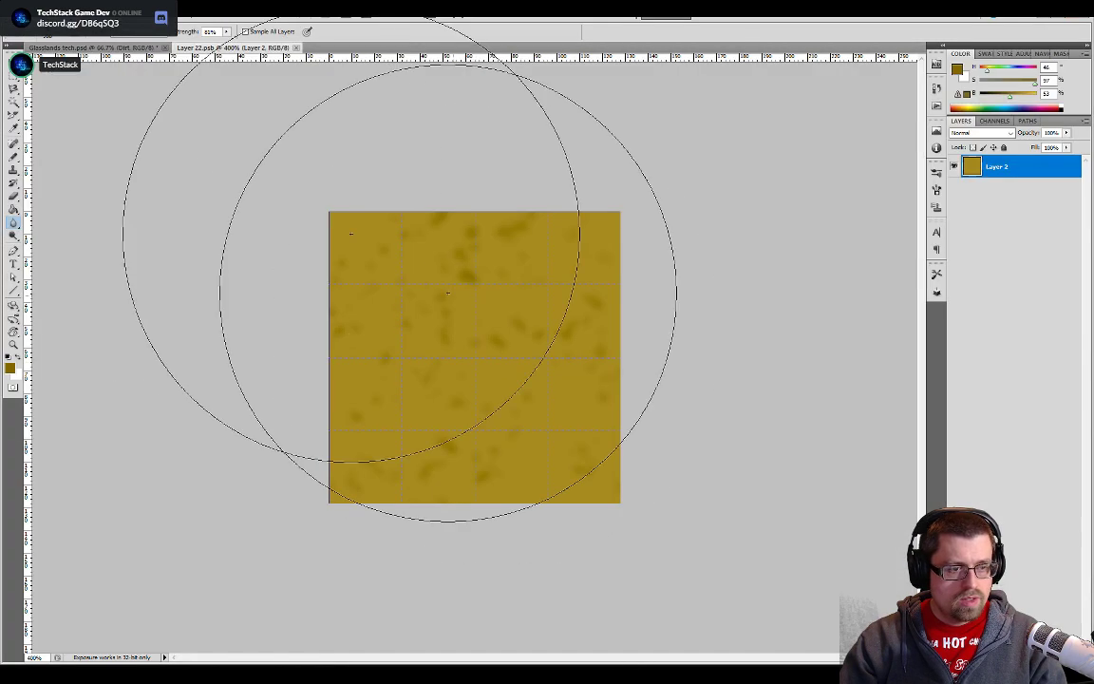
- Compare the tileset in Glasslands tech.psd with the dirt path in Unity
{"action": "key", "text": "ctrl+Tab"}
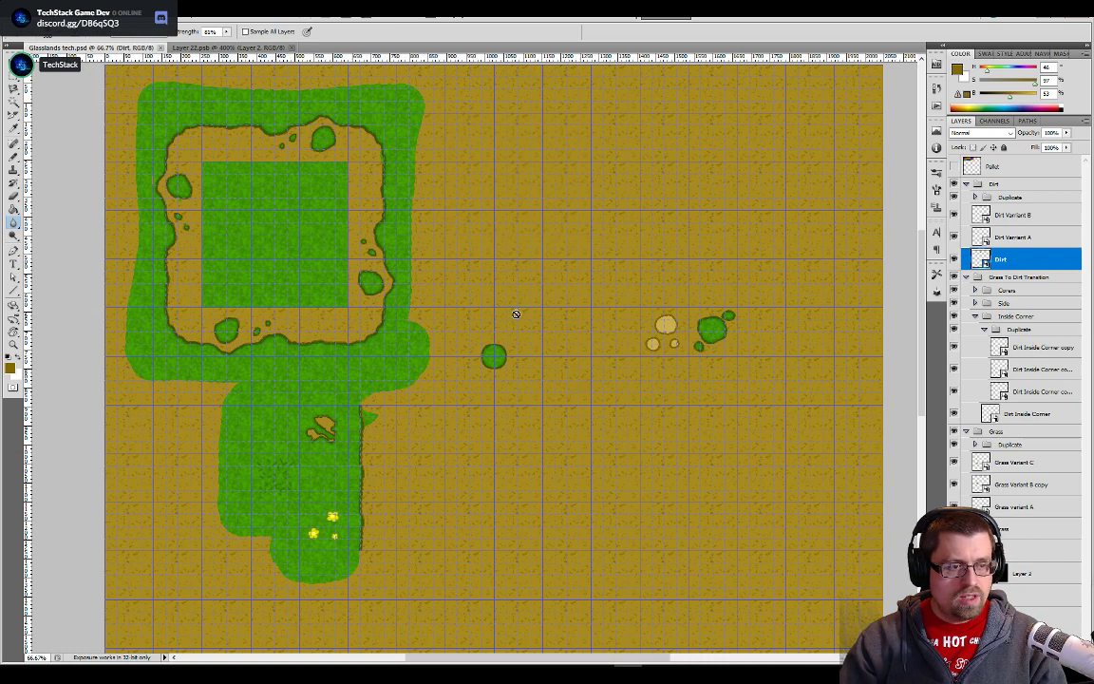
{"action": "key", "text": "alt+Tab"}
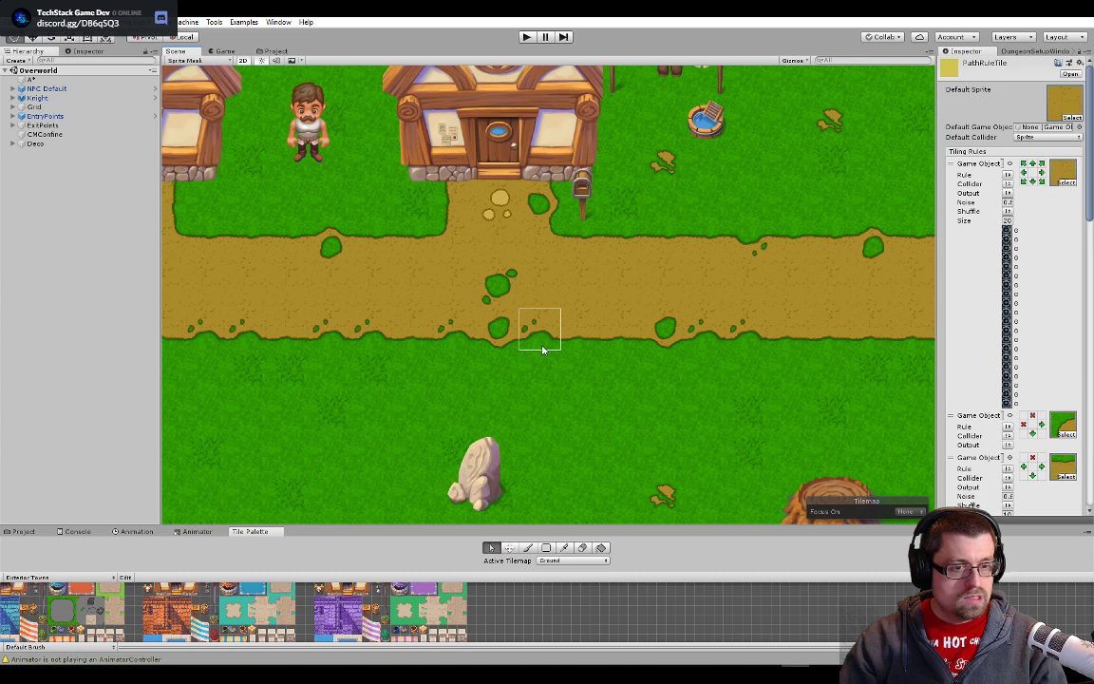
{"action": "key", "text": "alt+Tab"}
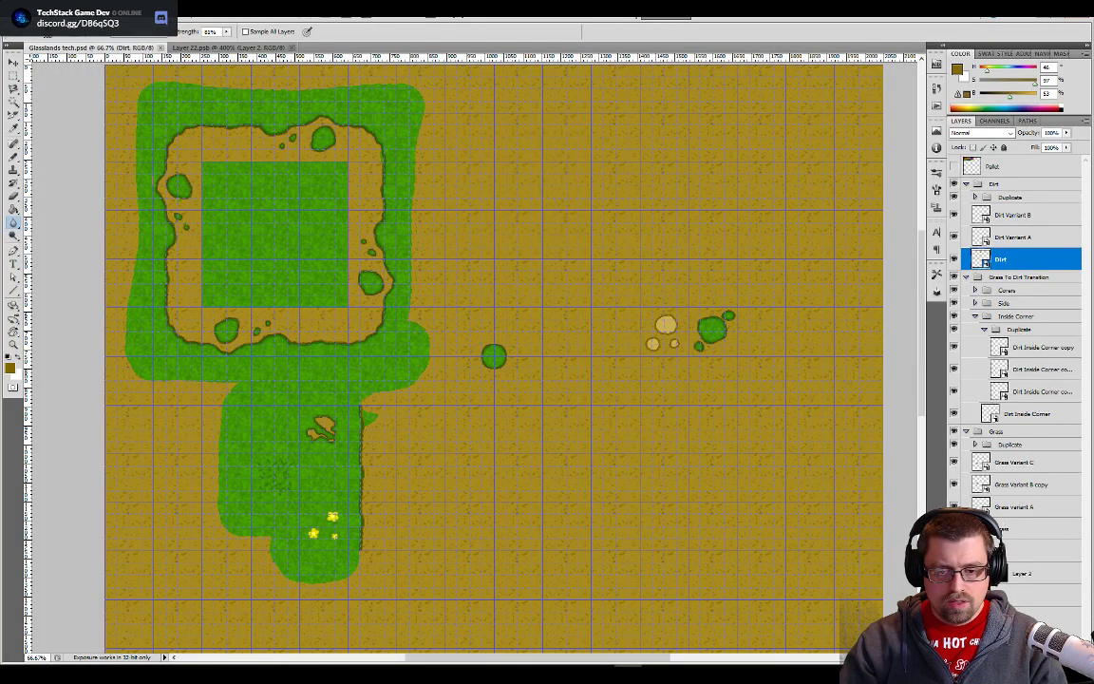
- Select the entire softened Dirt tile and define it as a new pattern with a name beginning "Dirt Soft"
{"action": "left_click", "coordinate": [248, 47]}
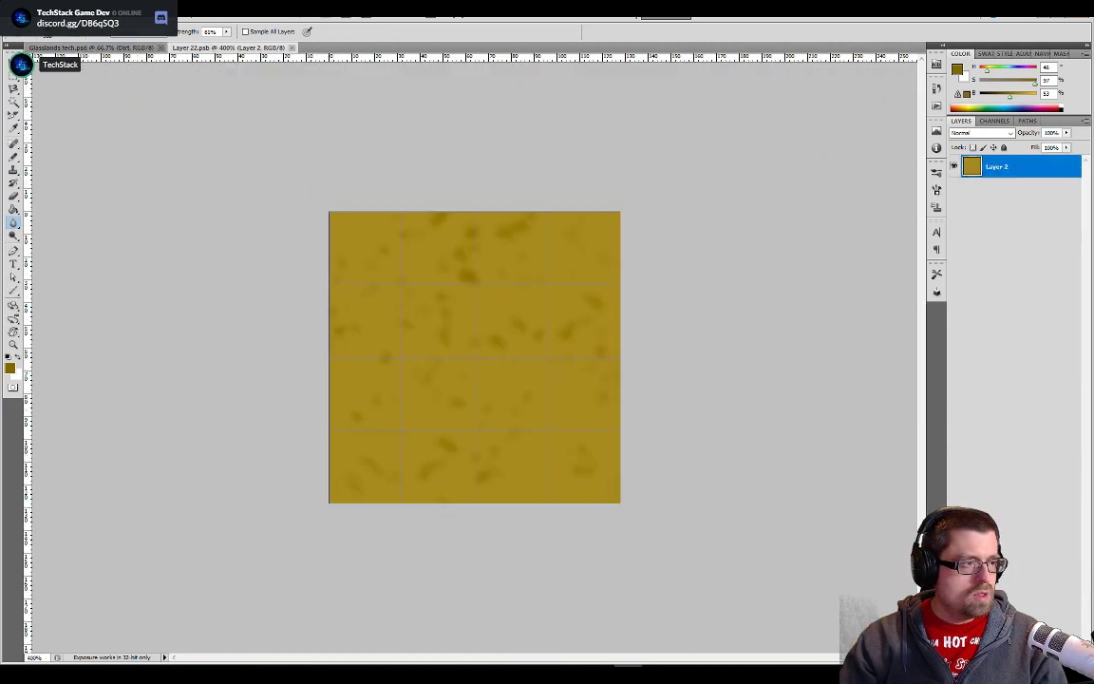
{"action": "left_click", "coordinate": [58, 12]}
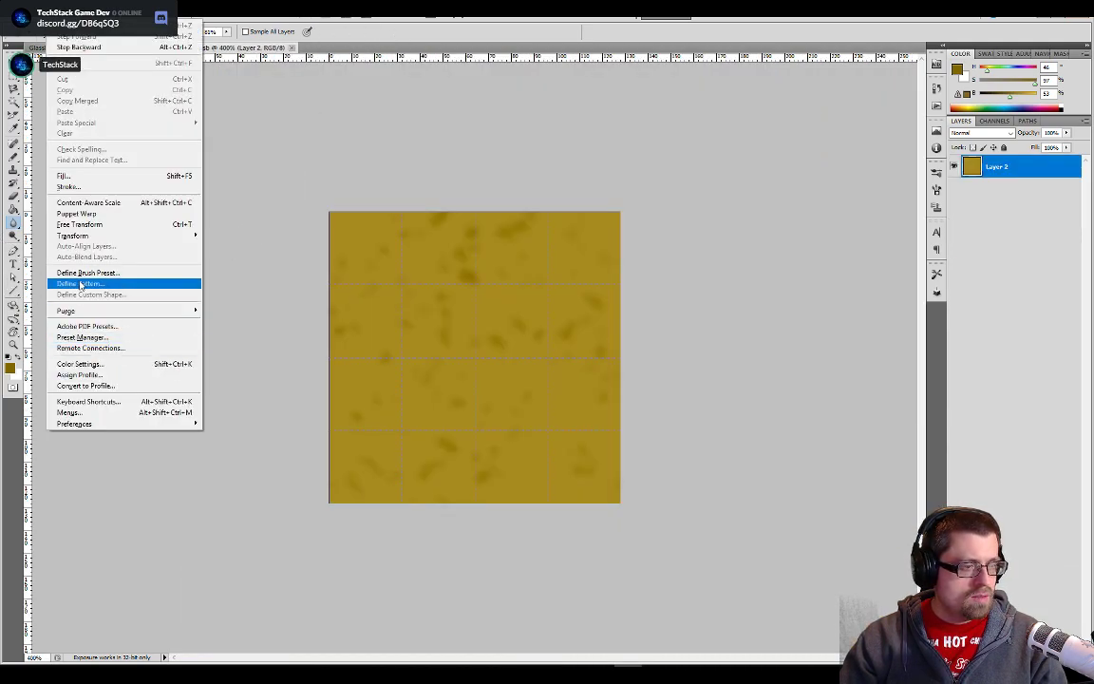
{"action": "left_click", "coordinate": [282, 177]}
{"action": "key", "text": "ctrl+a"}
{"action": "left_click", "coordinate": [58, 12]}
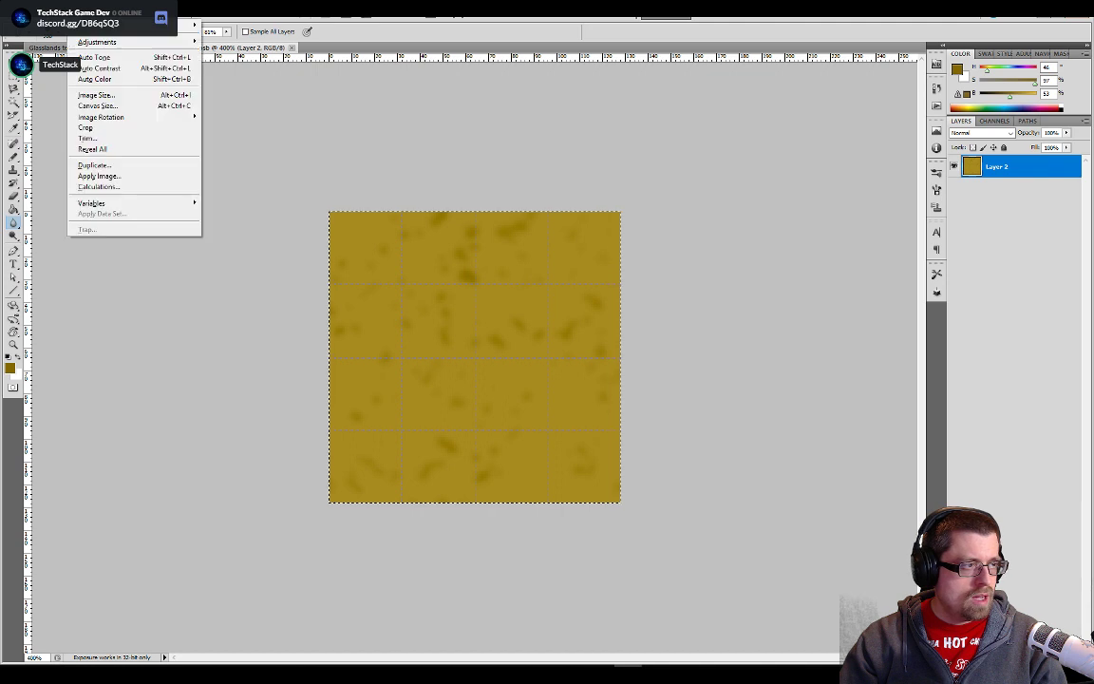
{"action": "left_click", "coordinate": [79, 283]}
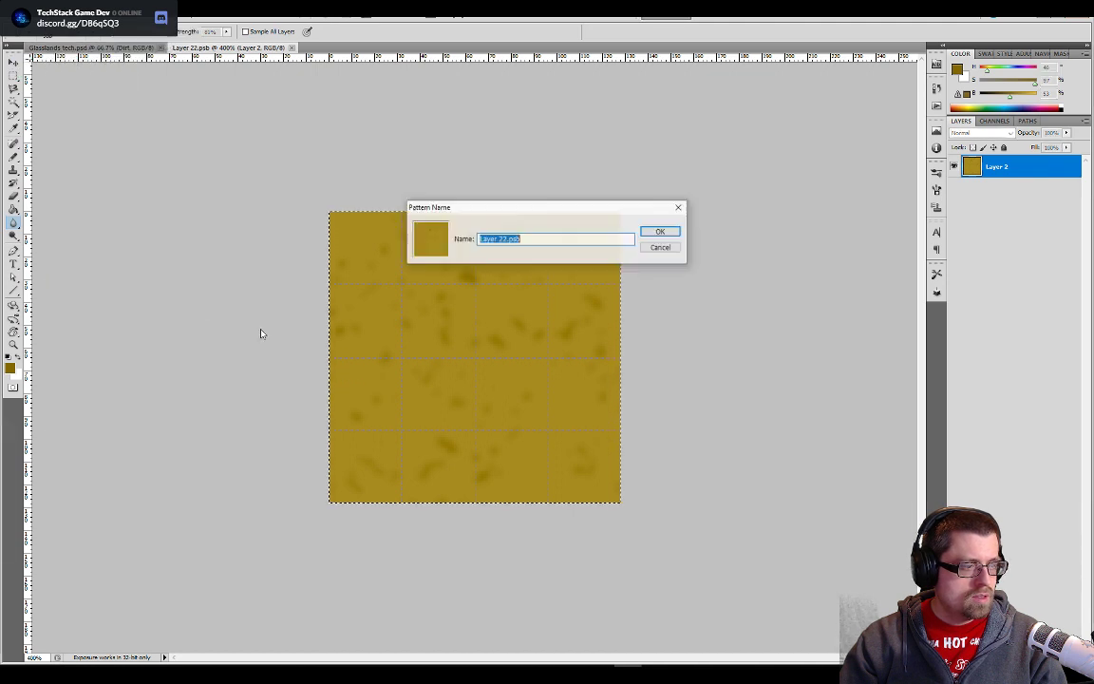
{"action": "left_click_drag", "start_coordinate": [675, 233], "coordinate": [592, 240]}
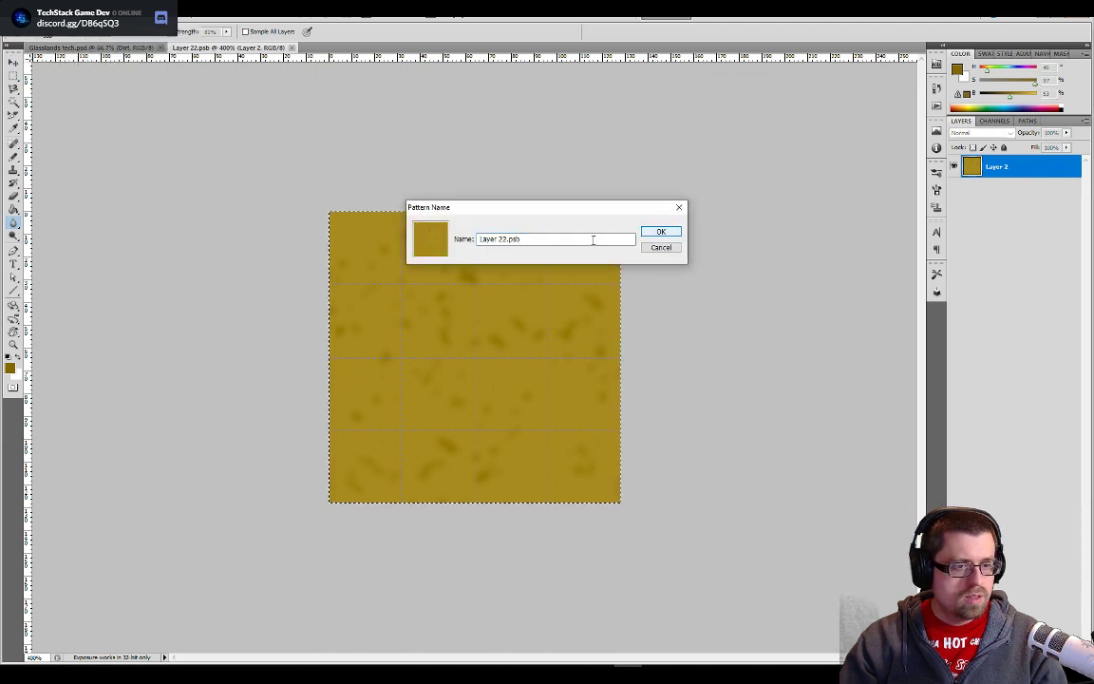
{"action": "triple_click", "coordinate": [592, 240]}
{"action": "type", "text": "Dirt Soft"}
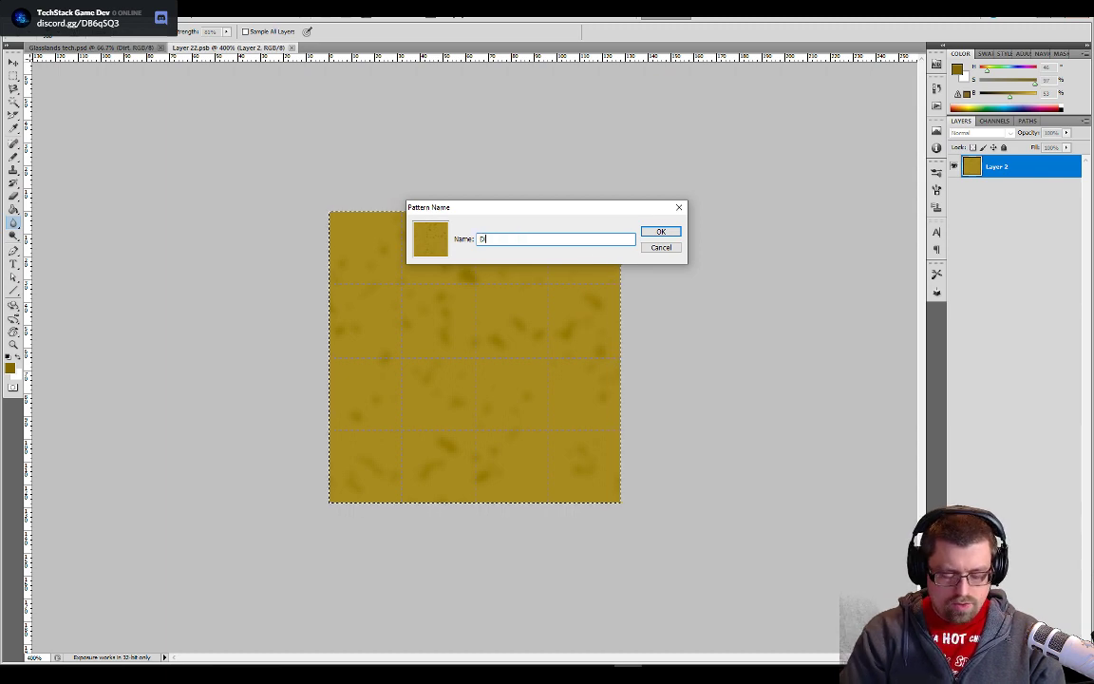
{"action": "type", "text": " Orange"}
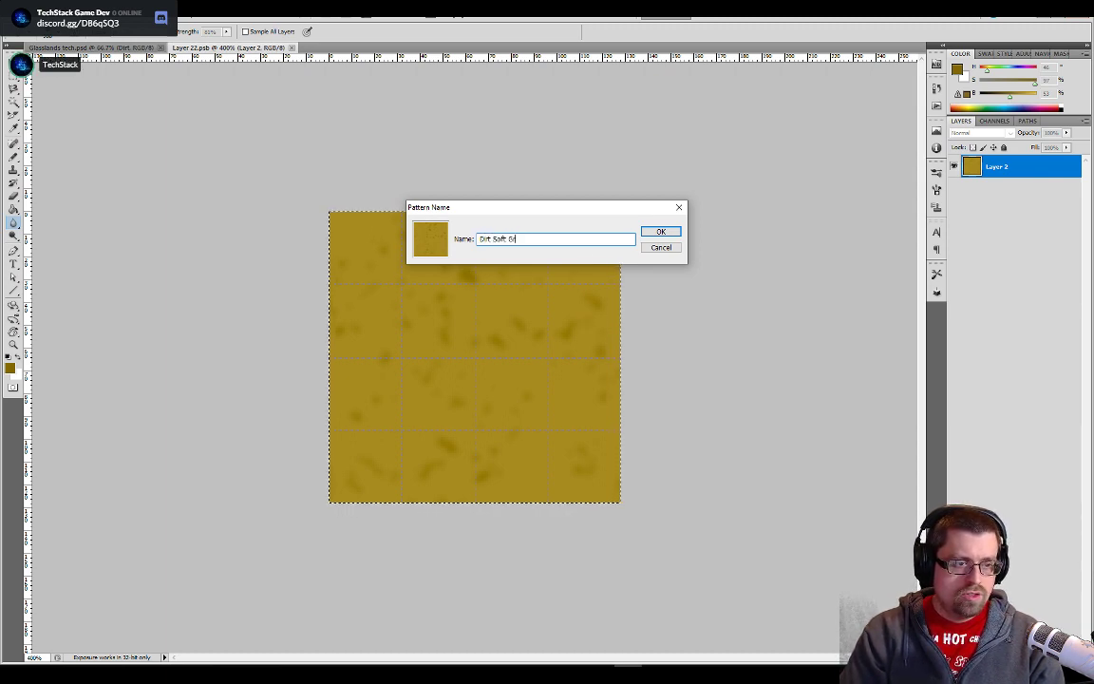
{"action": "key", "text": "Return"}
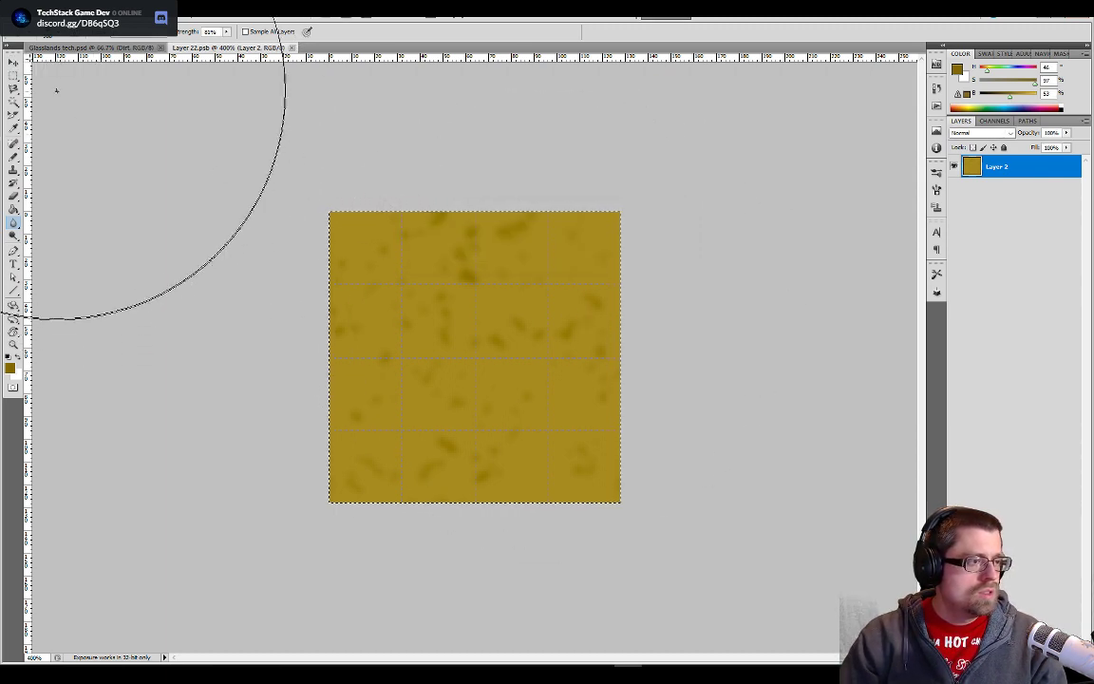
- Fill the BG layer of Glasslands tech.psd with the softened dirt pattern, raising the Paint Bucket tolerance to 255
{"action": "left_click", "coordinate": [90, 47]}
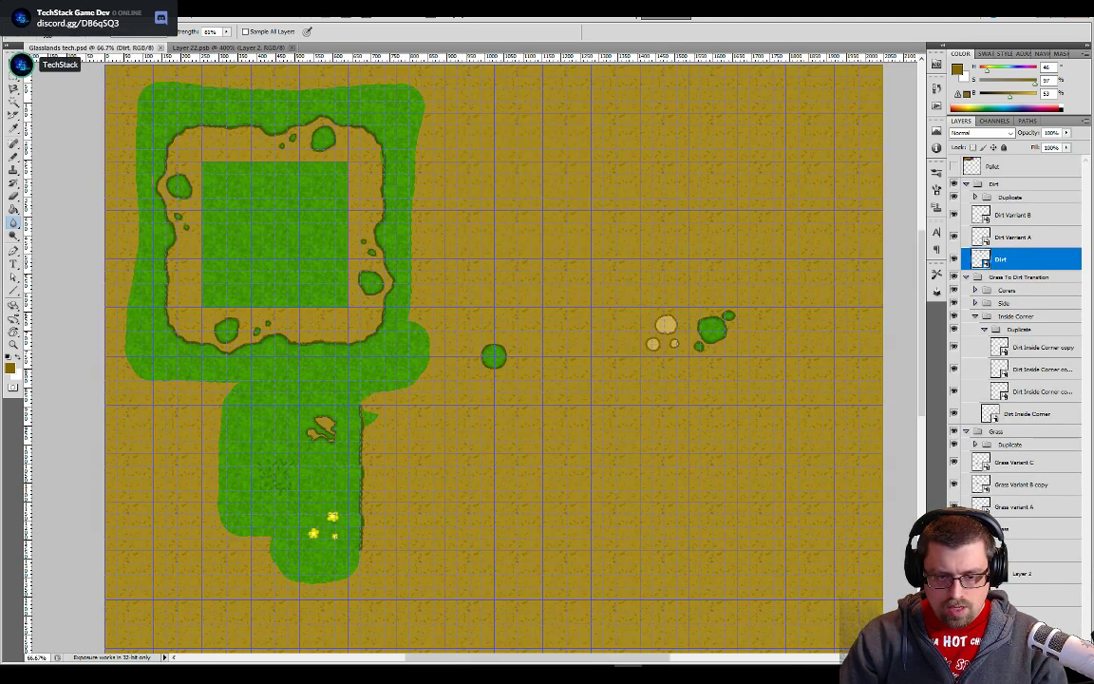
{"action": "key", "text": "g"}
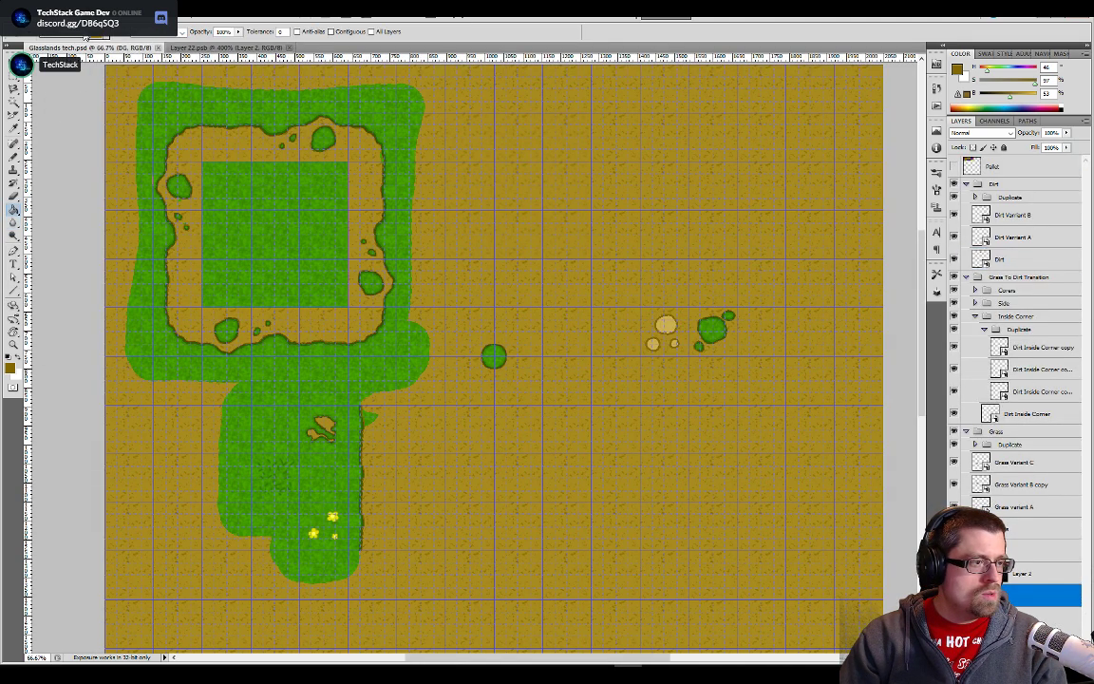
{"action": "left_click", "coordinate": [106, 35]}
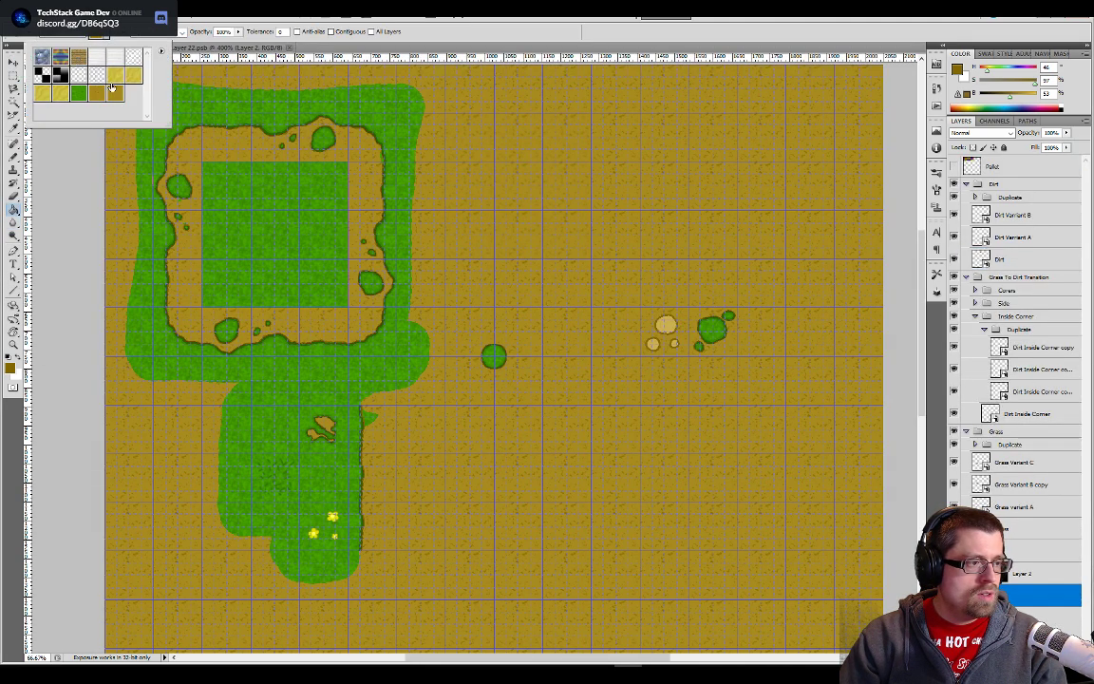
{"action": "left_click", "coordinate": [613, 194]}
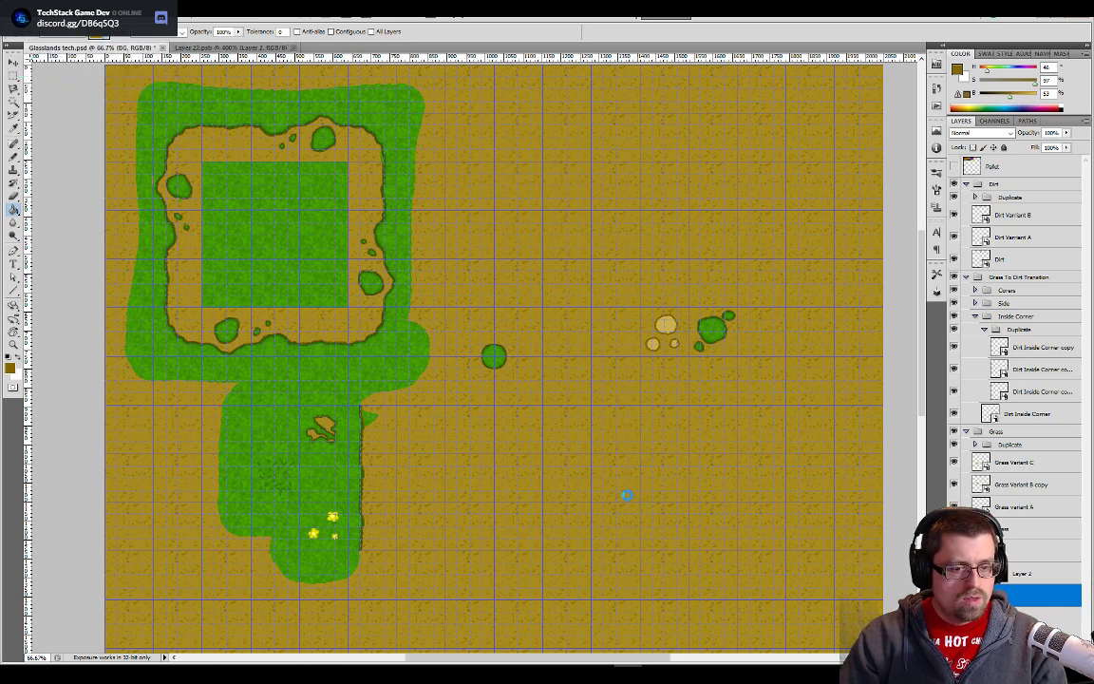
{"action": "key", "text": "alt+Tab"}
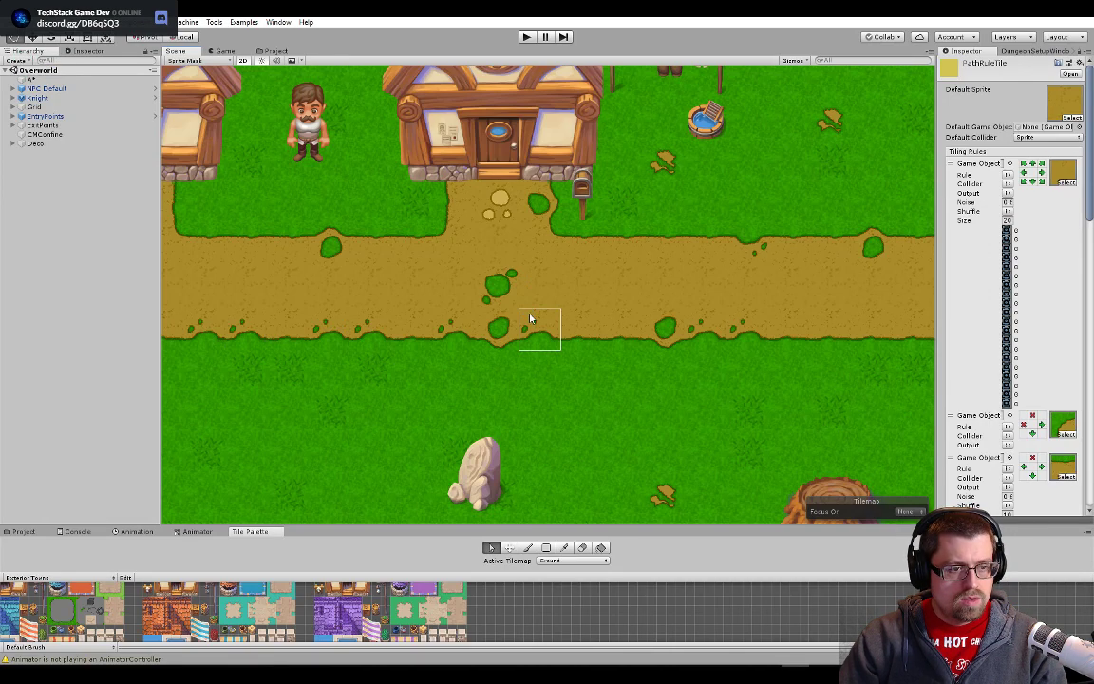
{"action": "key", "text": "alt+Tab"}
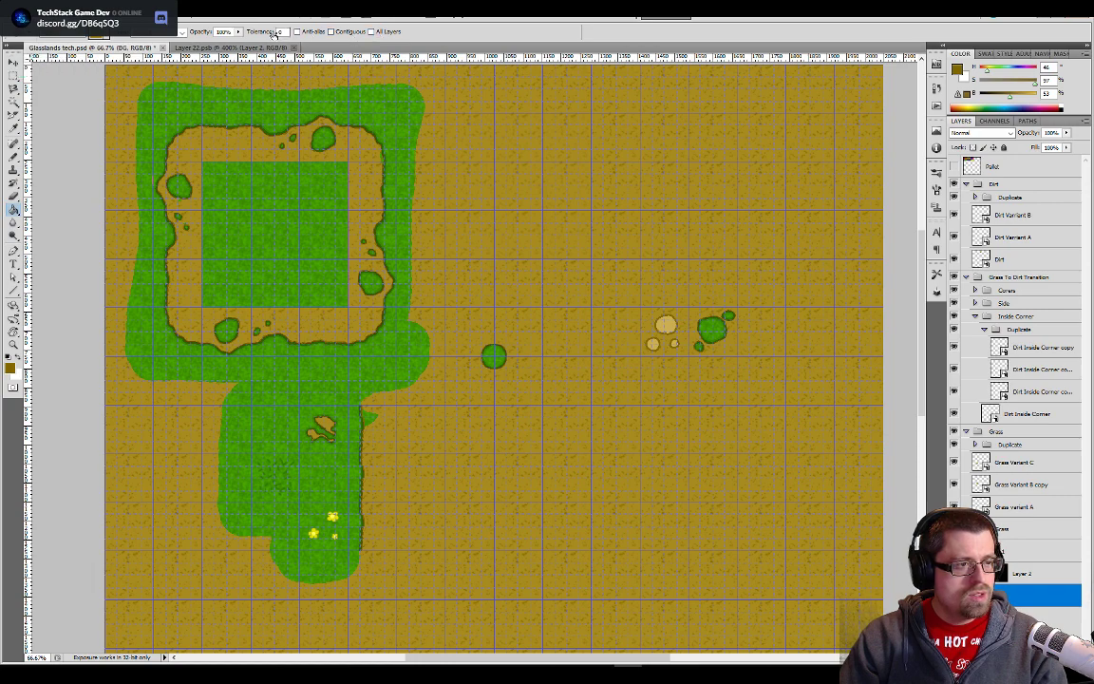
{"action": "left_click_drag", "start_coordinate": [270, 34], "coordinate": [386, 39]}
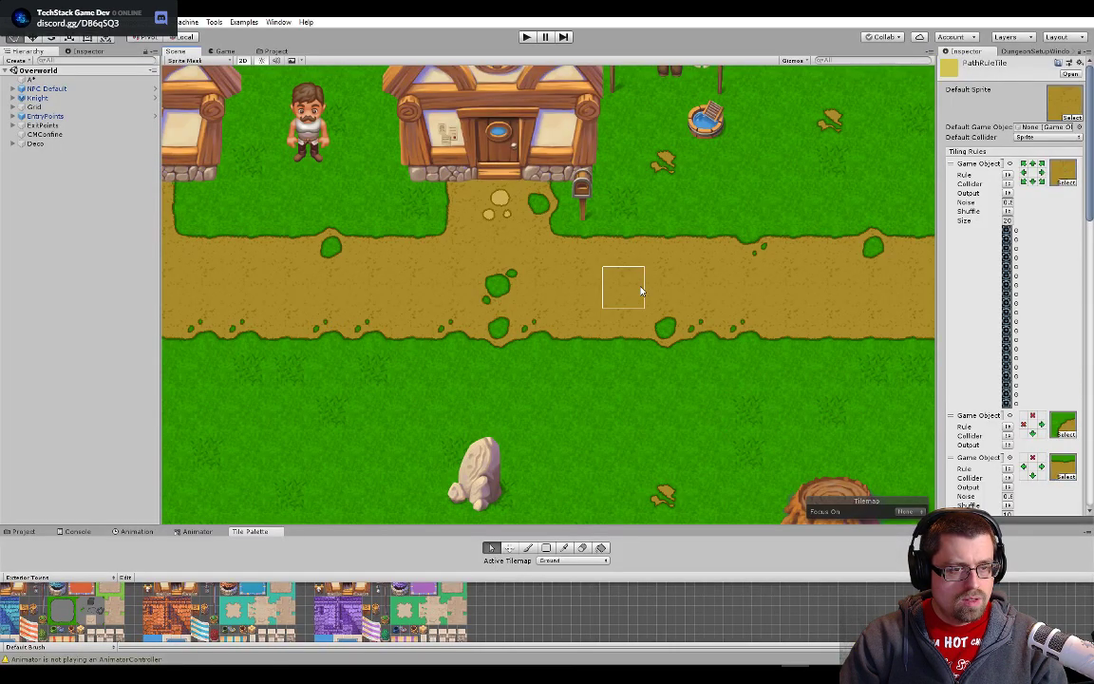
- Examine the softened dirt path in front of the houses in Unity and return to Photoshop
{"action": "scroll", "coordinate": [514, 314], "scroll_direction": "down", "scroll_amount": 4}
{"action": "left_click_drag", "start_coordinate": [299, 372], "coordinate": [468, 368]}
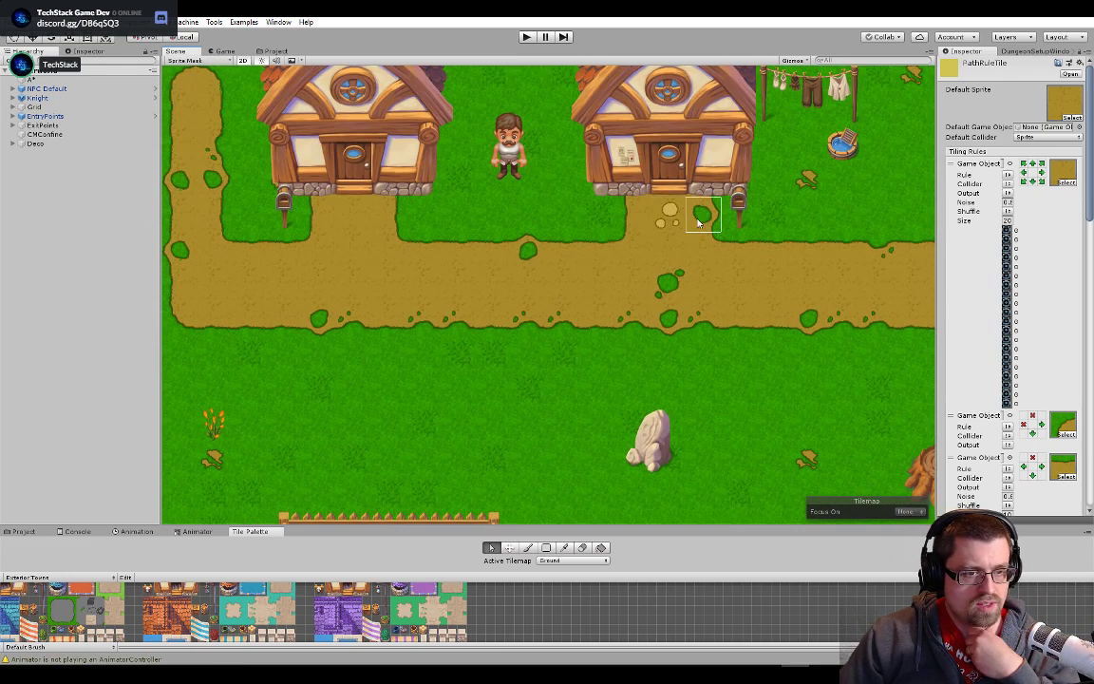
{"action": "key", "text": "alt+Tab"}
- Open the Dirt Varriant B and Dirt Varriant A tiles from Glasslands tech.psd to inspect their layers
{"action": "scroll", "coordinate": [728, 371], "scroll_direction": "up", "scroll_amount": 4}
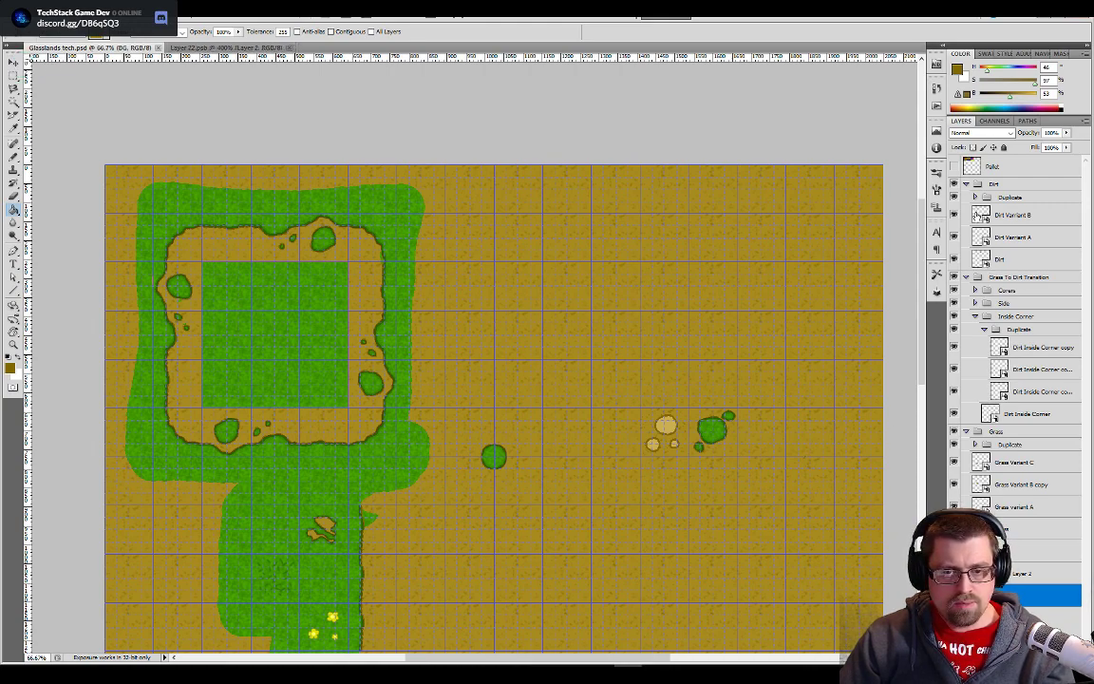
{"action": "double_click", "coordinate": [978, 216]}
{"action": "double_click", "coordinate": [979, 236]}
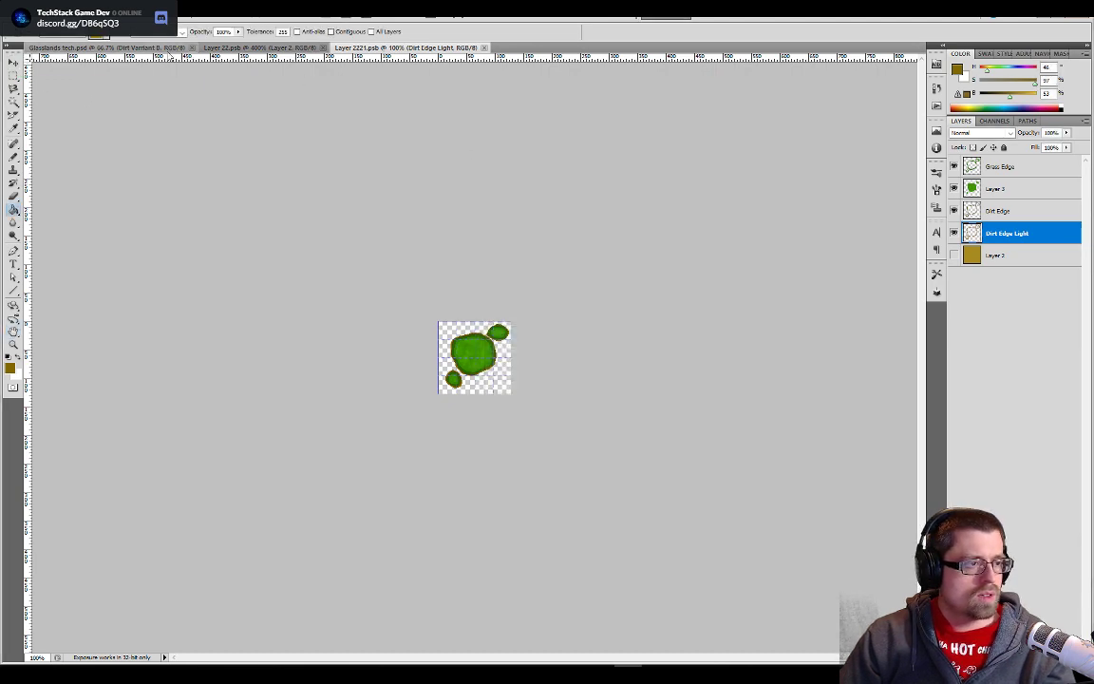
{"action": "key", "text": "ctrl+Tab"}
{"action": "double_click", "coordinate": [980, 238]}
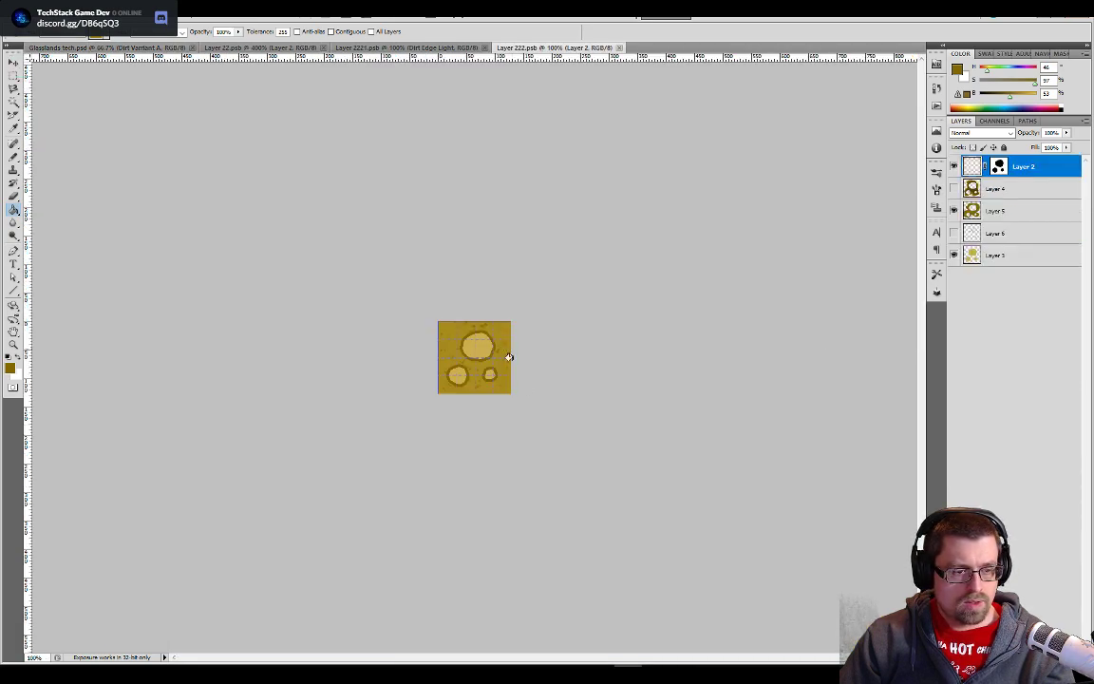
- Switch to Unity, look over the dirt paths across the Overworld scene and start the game in Play mode
{"action": "key", "text": "alt+Tab"}
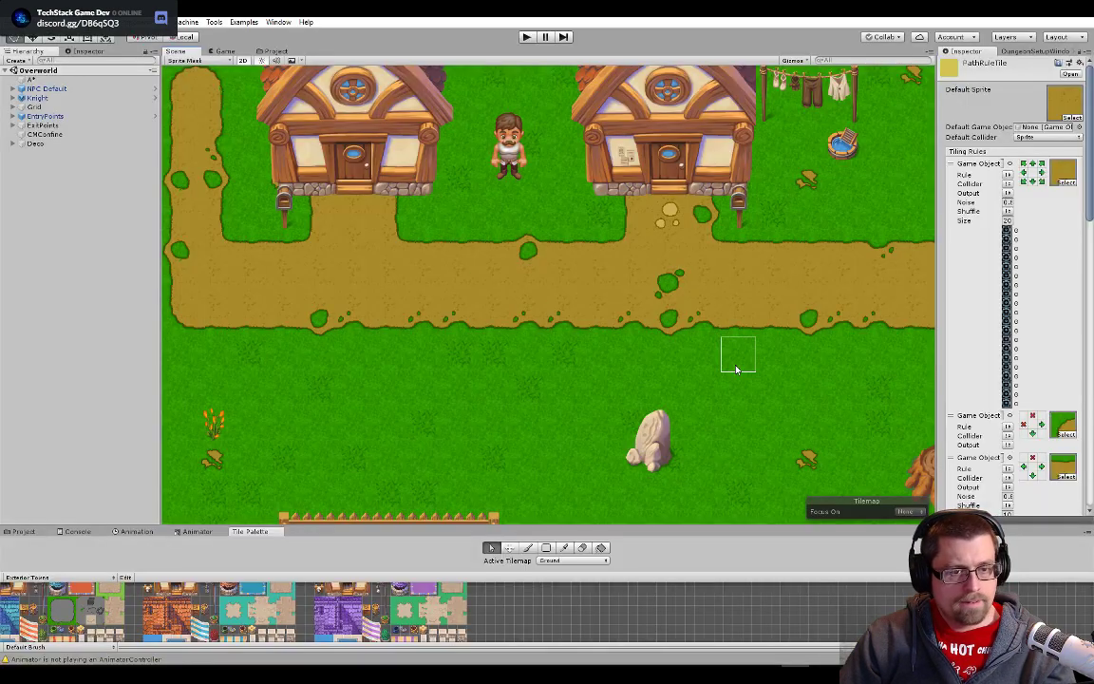
{"action": "scroll", "coordinate": [737, 370], "scroll_direction": "up", "scroll_amount": 1}
{"action": "scroll", "coordinate": [737, 370], "scroll_direction": "down", "scroll_amount": 2}
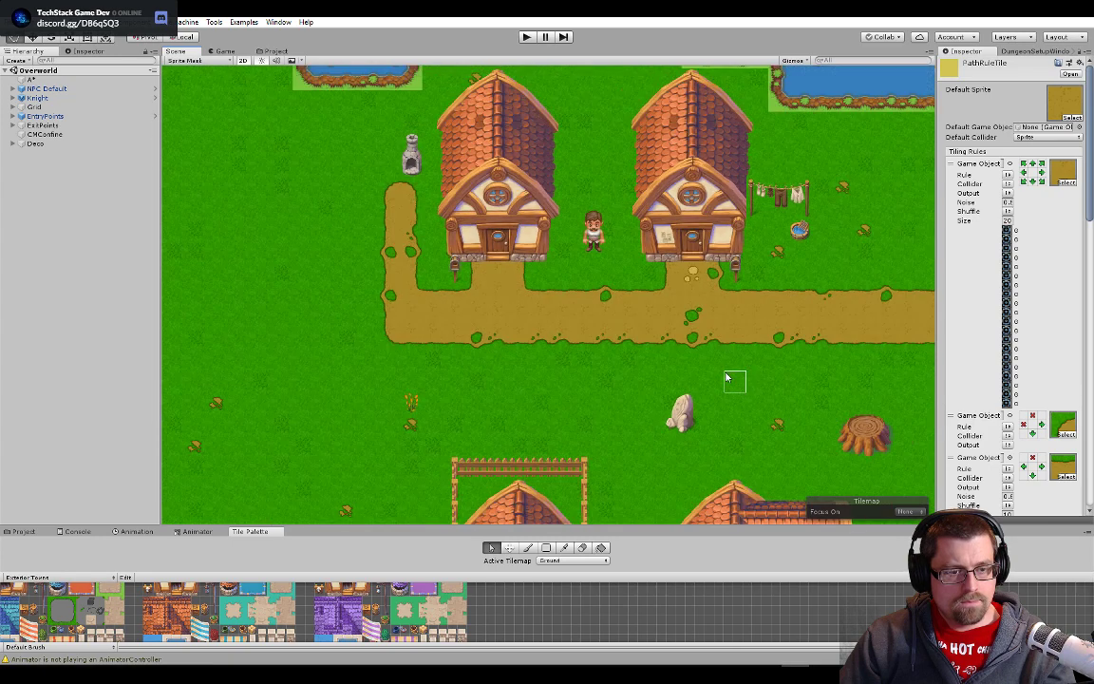
{"action": "left_click_drag", "start_coordinate": [729, 390], "coordinate": [364, 264]}
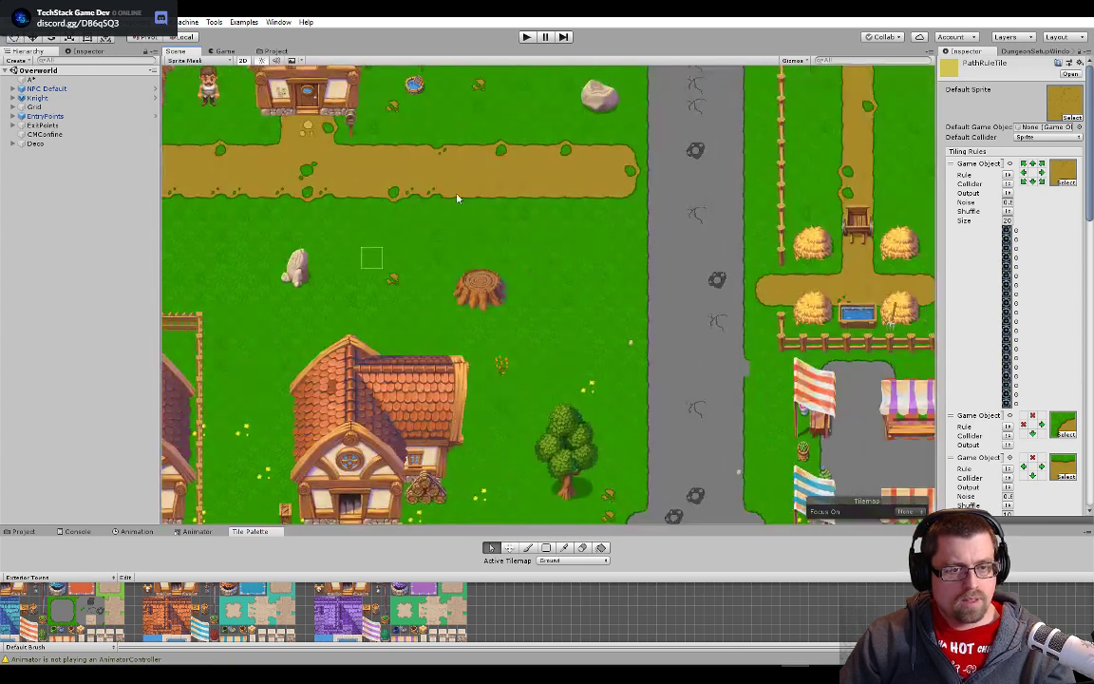
{"action": "left_click", "coordinate": [525, 37]}
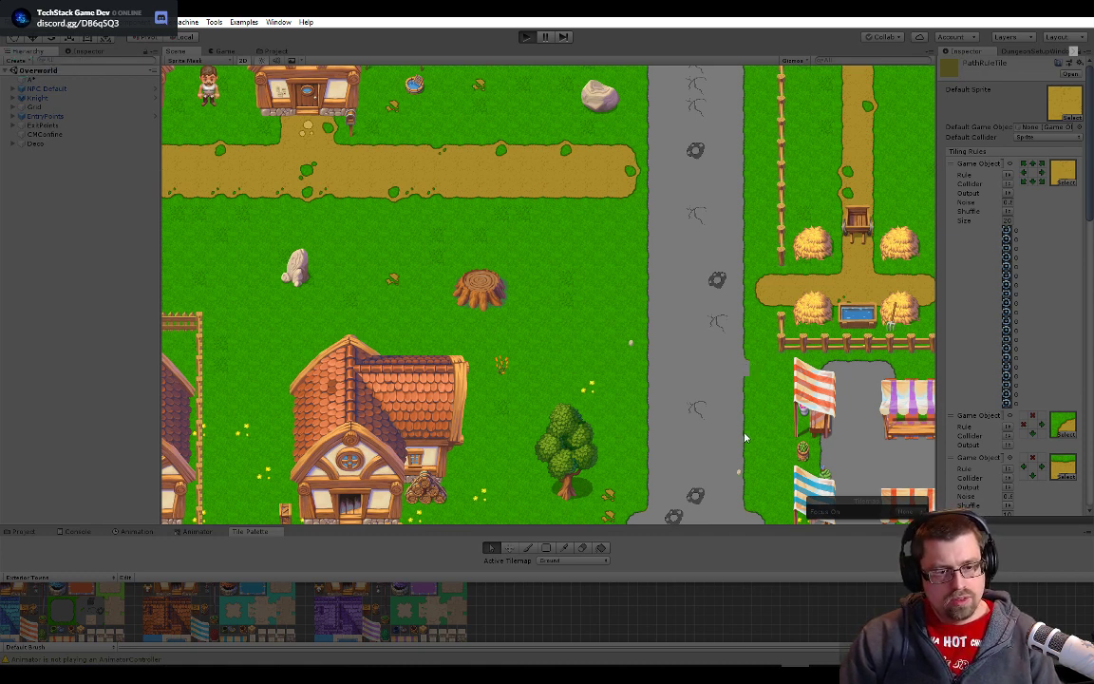
{"action": "key", "text": "ctrl+p"}
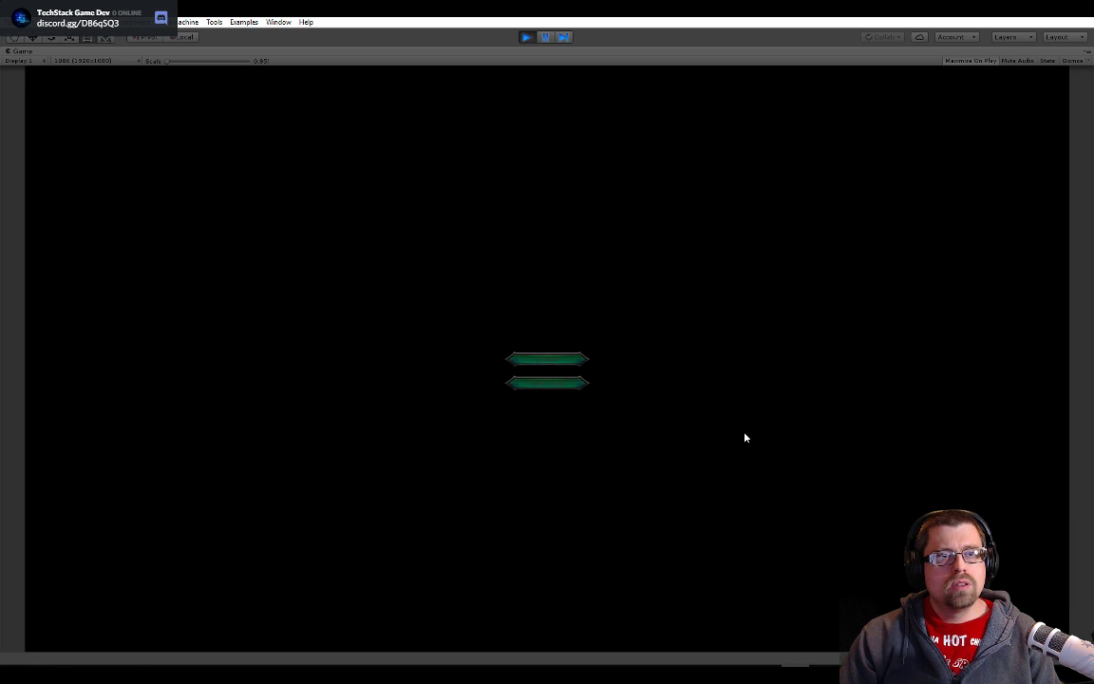
- Start the game from its menu and walk the character to the dirt path, following it west past the two houses to inspect the texture
{"action": "left_click", "coordinate": [550, 363]}
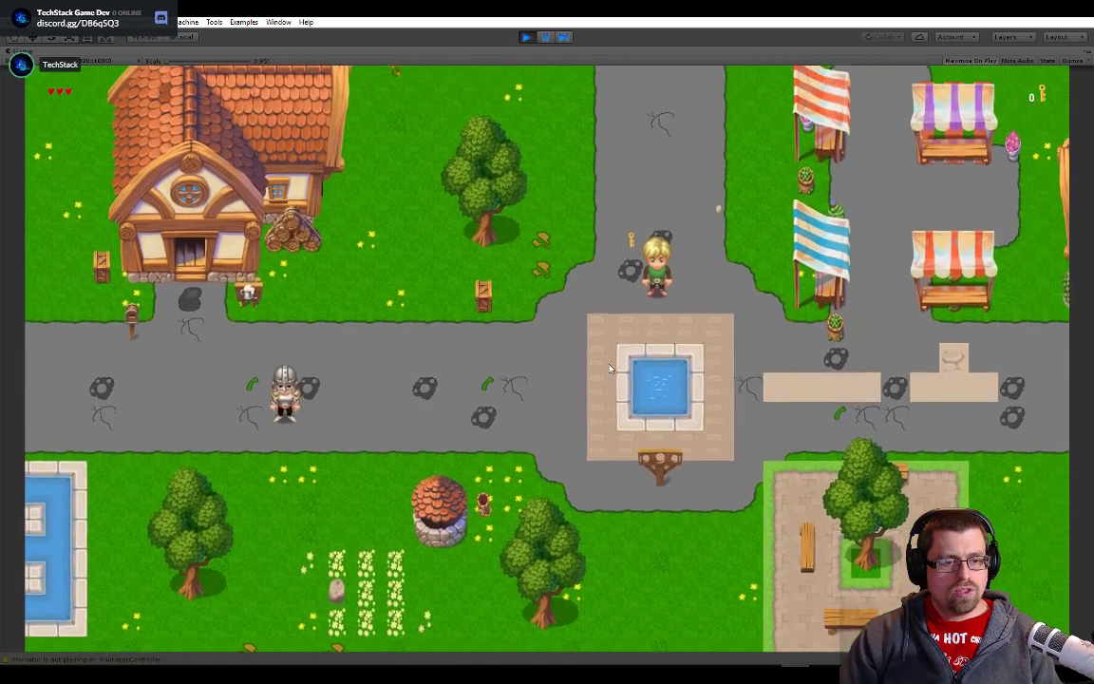
{"action": "key", "text": "w"}
{"action": "key", "text": "a"}
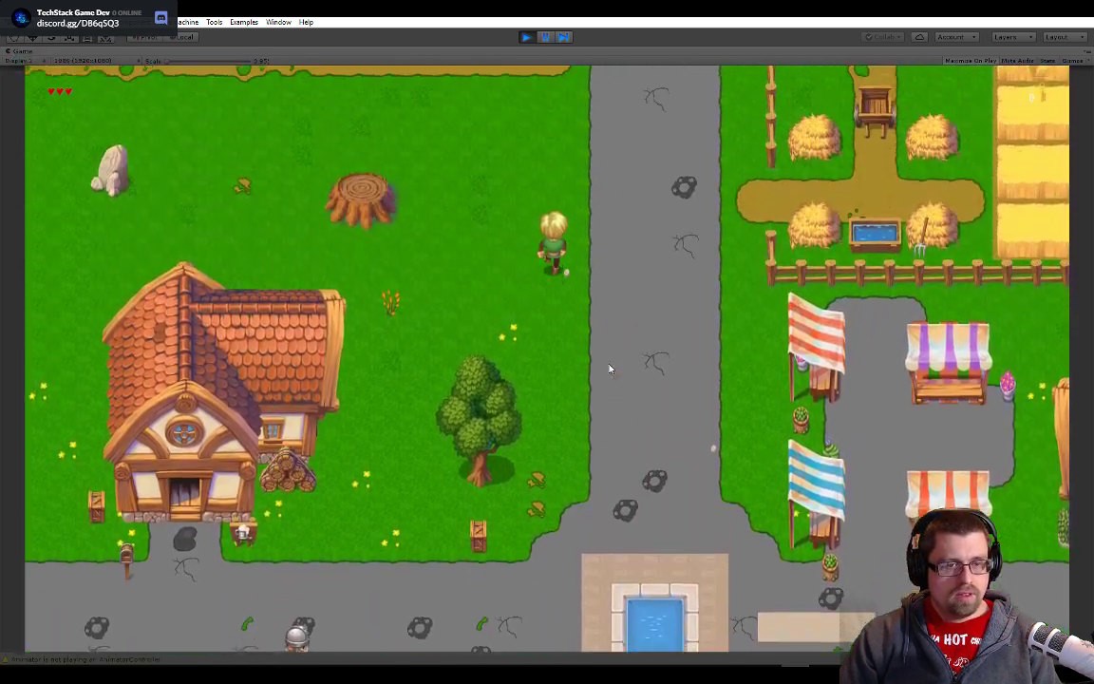
{"action": "key", "text": "a"}
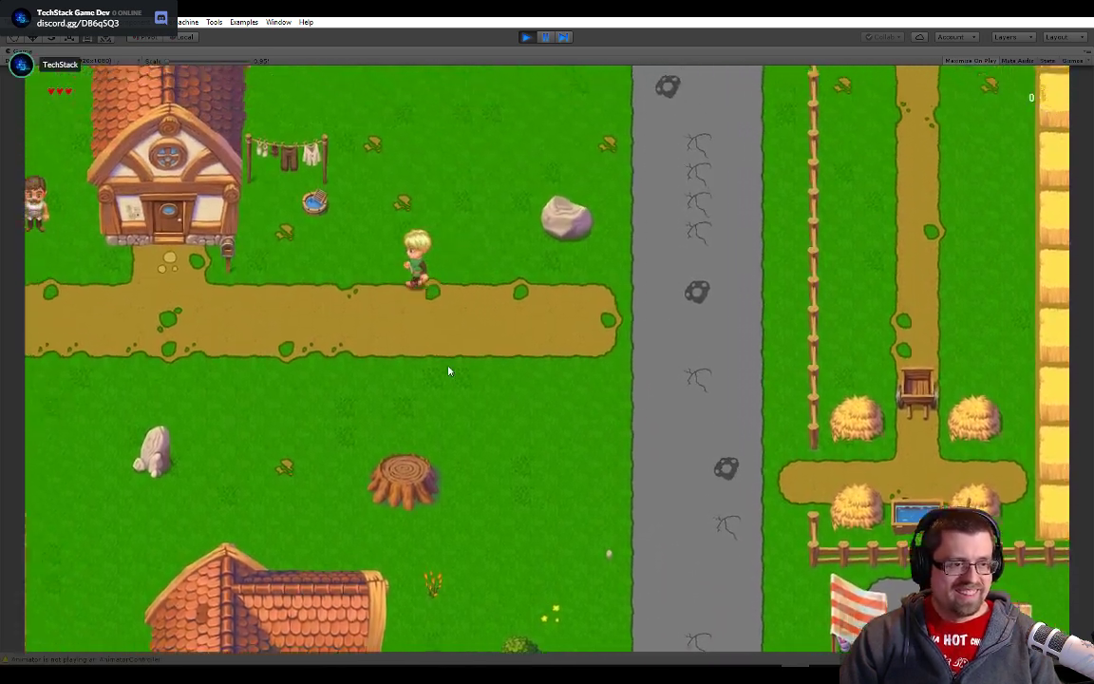
{"action": "key", "text": "a"}
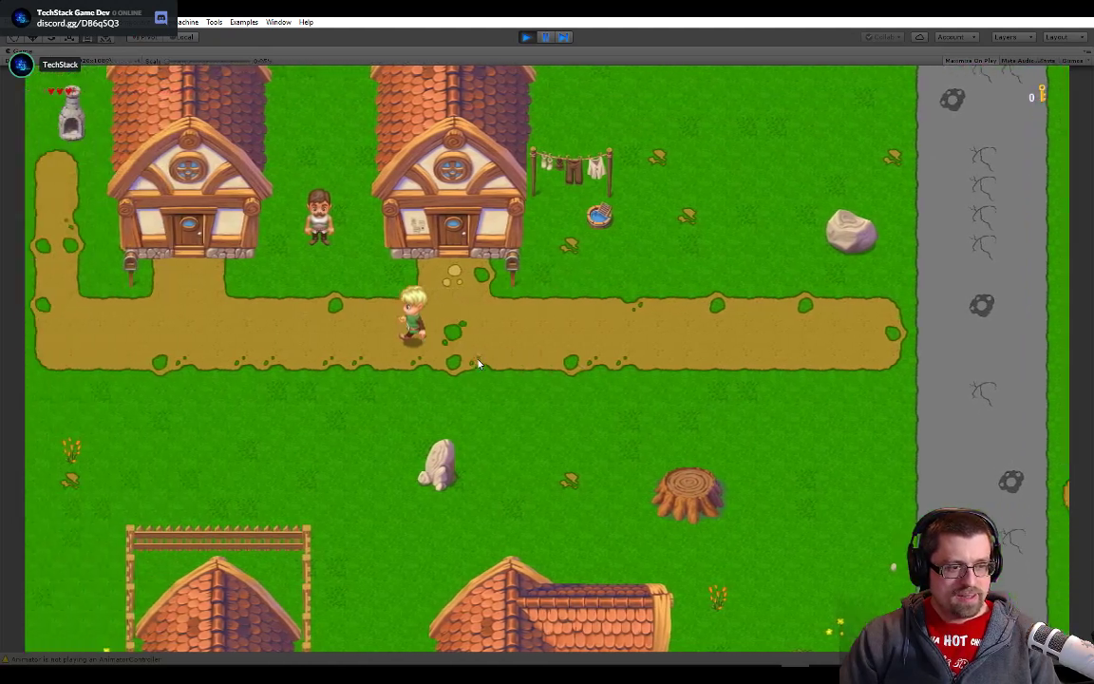
{"action": "key", "text": "a"}
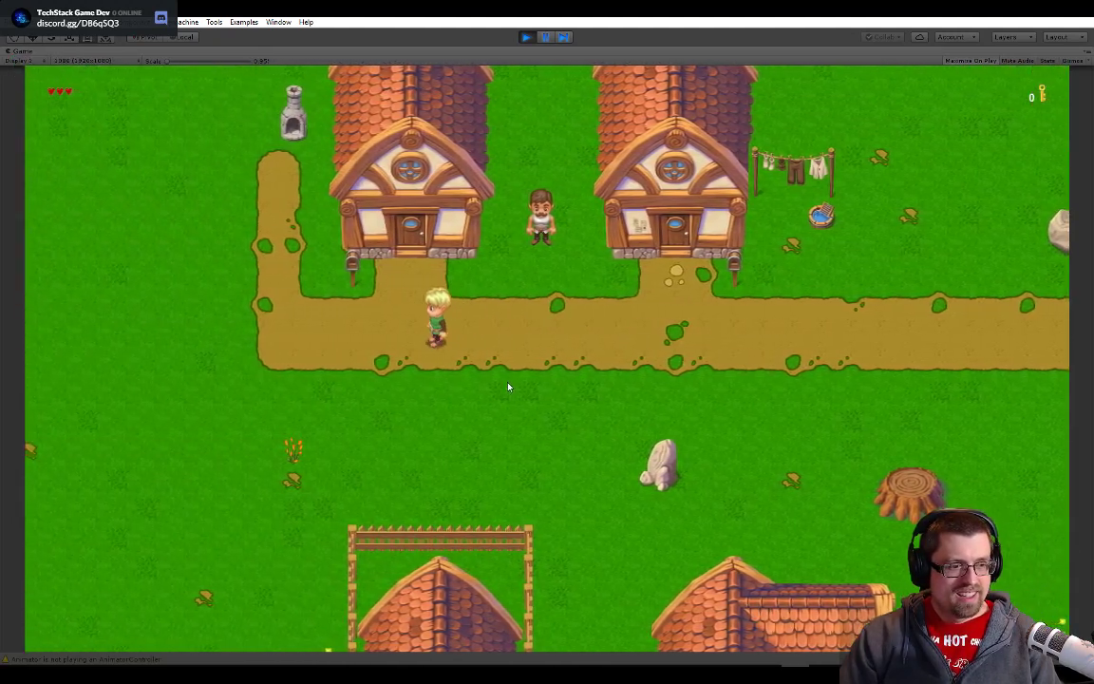
{"action": "key", "text": "a"}
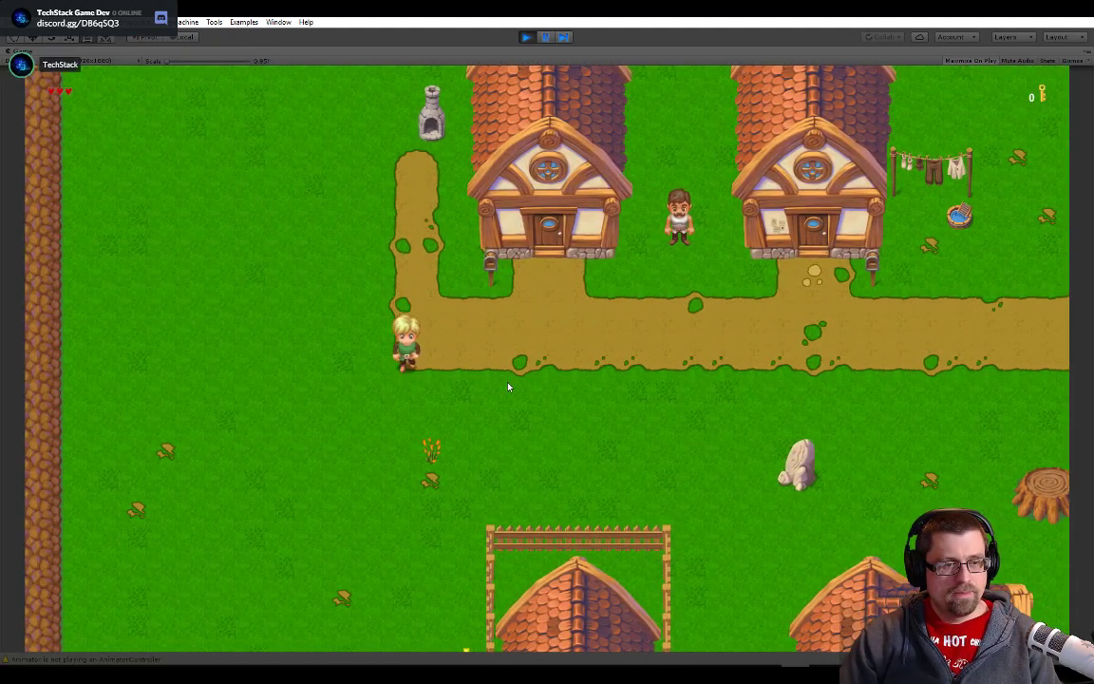
{"action": "key", "text": "a"}
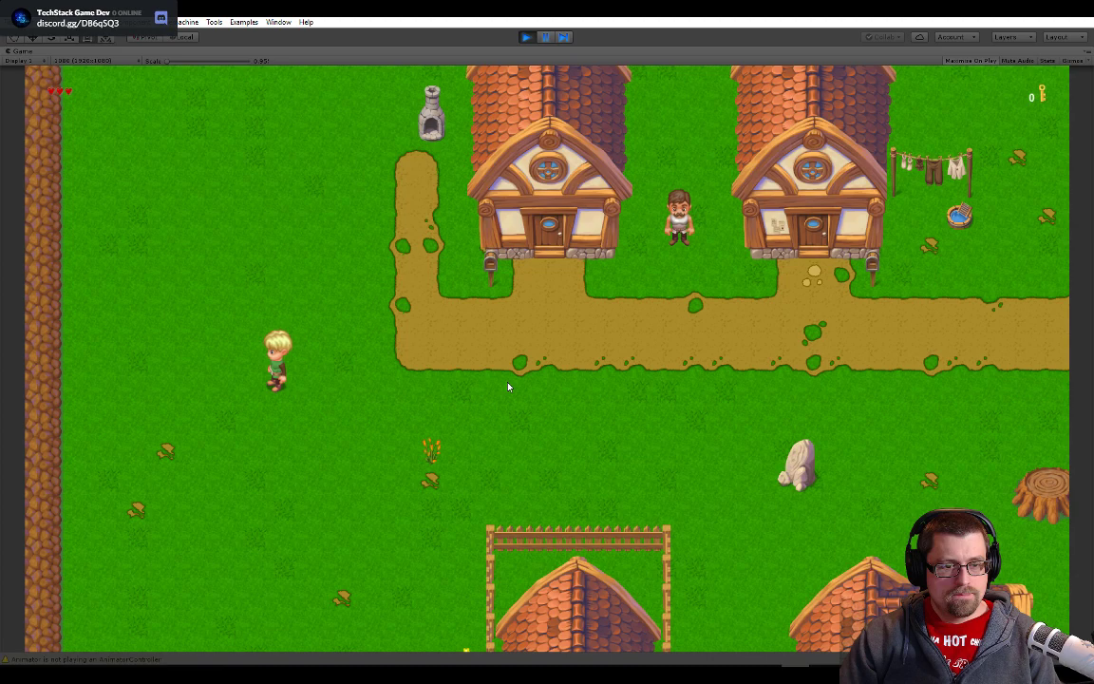
- Walk the character east along the dirt path and back west in front of the houses to examine the softened texture in motion
{"action": "key", "text": "d"}
{"action": "left_click_drag", "start_coordinate": [171, 63], "coordinate": [100, 69]}
{"action": "key", "text": "d"}
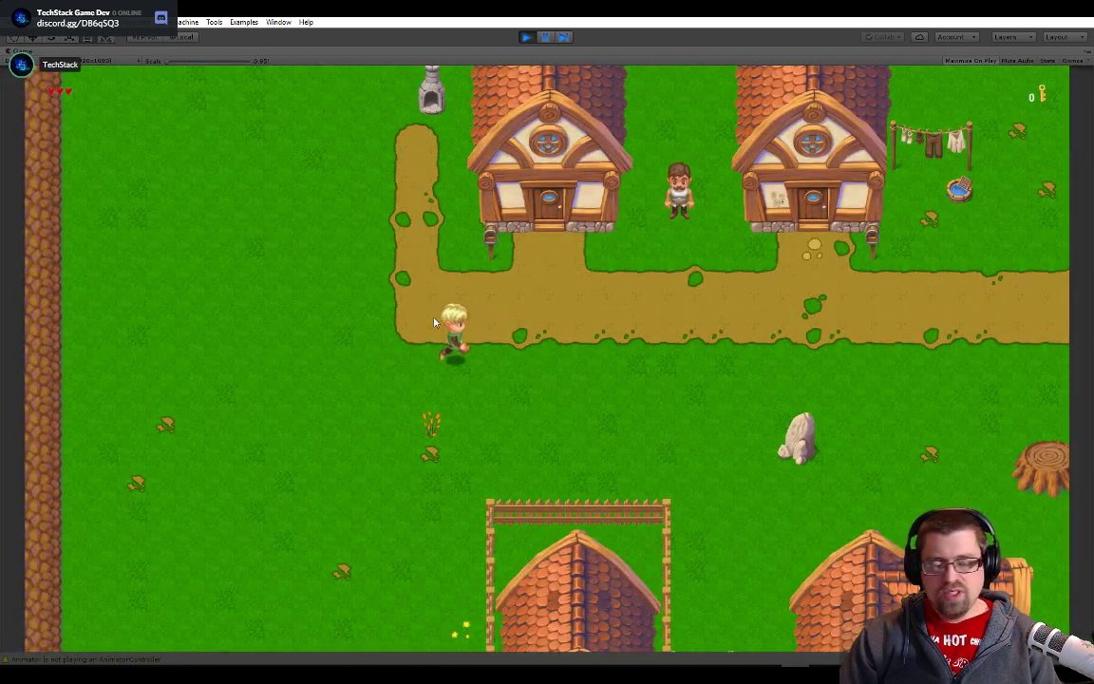
{"action": "key", "text": "s"}
{"action": "key", "text": "w"}
{"action": "key", "text": "d"}
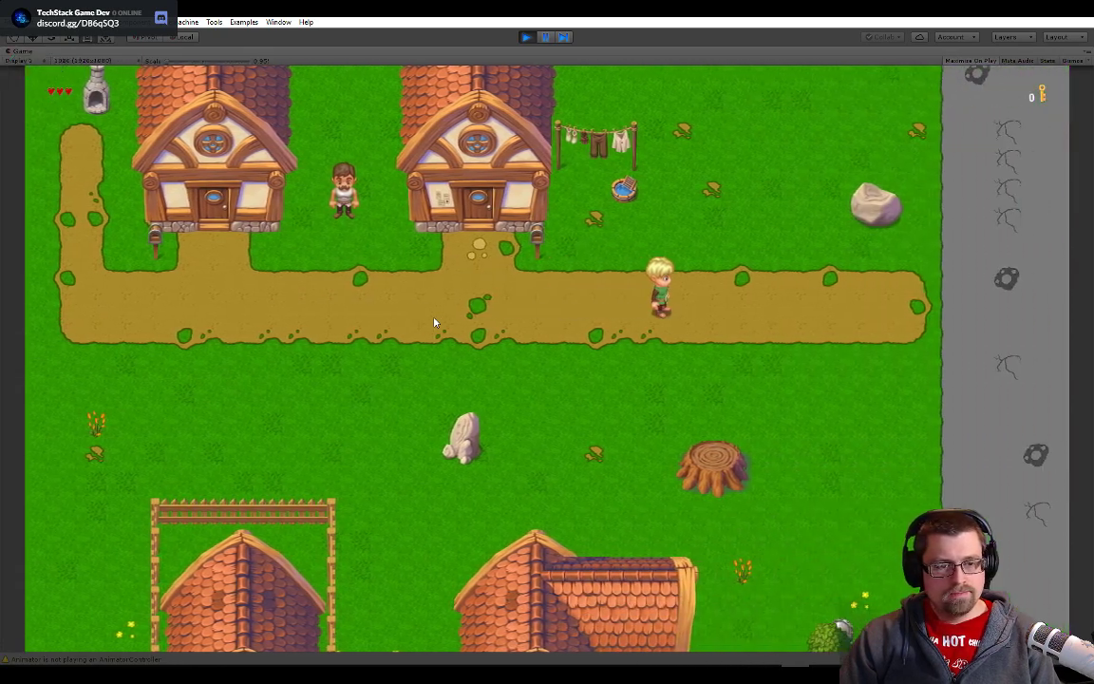
{"action": "key", "text": "a"}
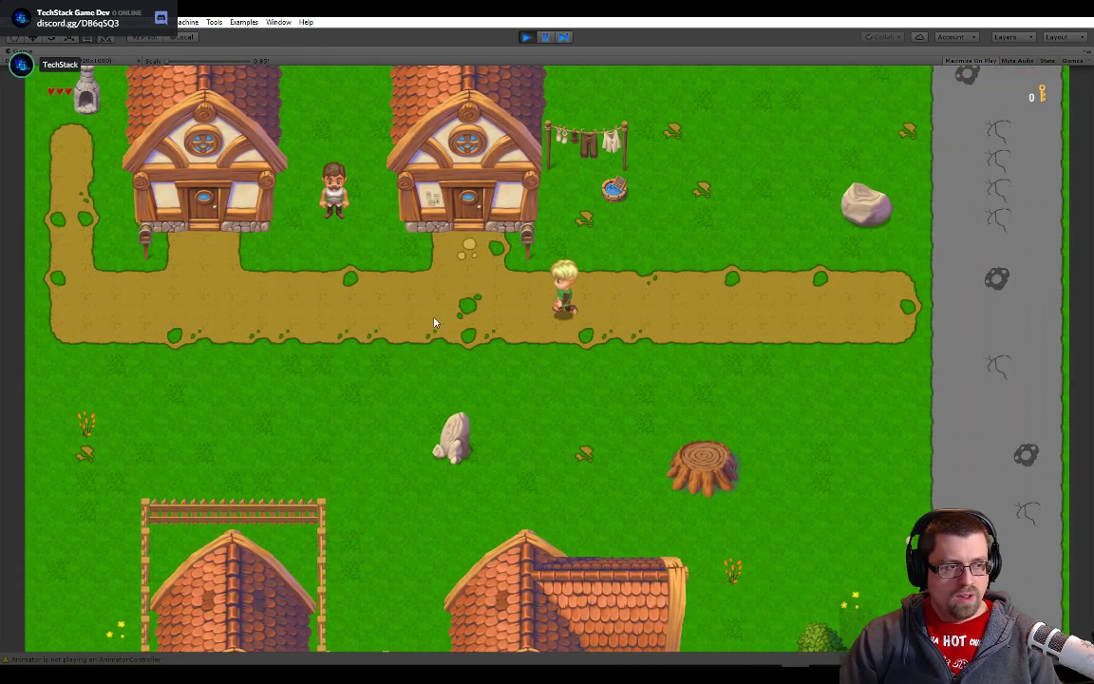
{"action": "key", "text": "s"}
{"action": "key", "text": "a"}
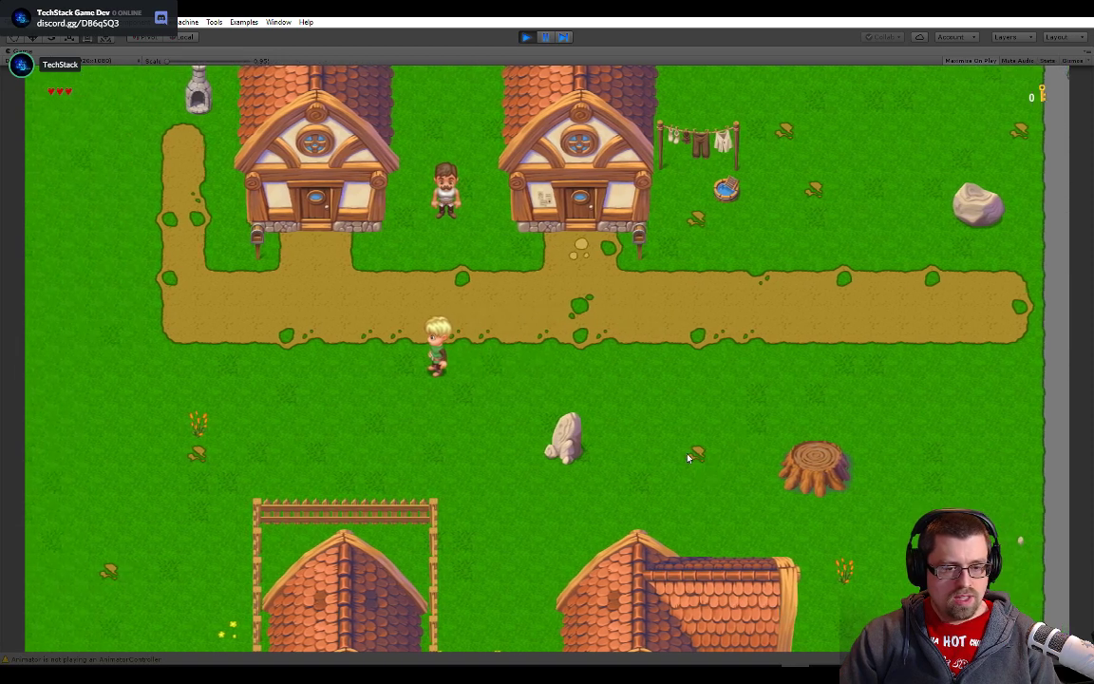
{"action": "key", "text": "a"}
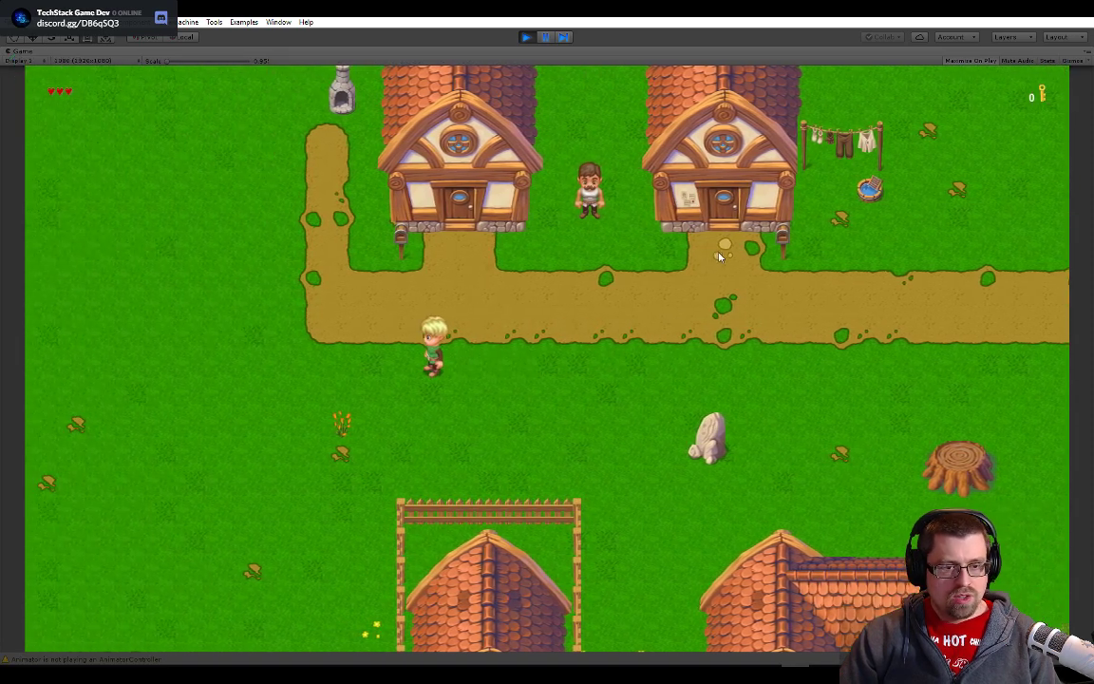
- Walk the character south to the grey stone road and east past the fenced house toward the fountain to compare the road surface
{"action": "key", "text": "s"}
{"action": "key", "text": "a"}
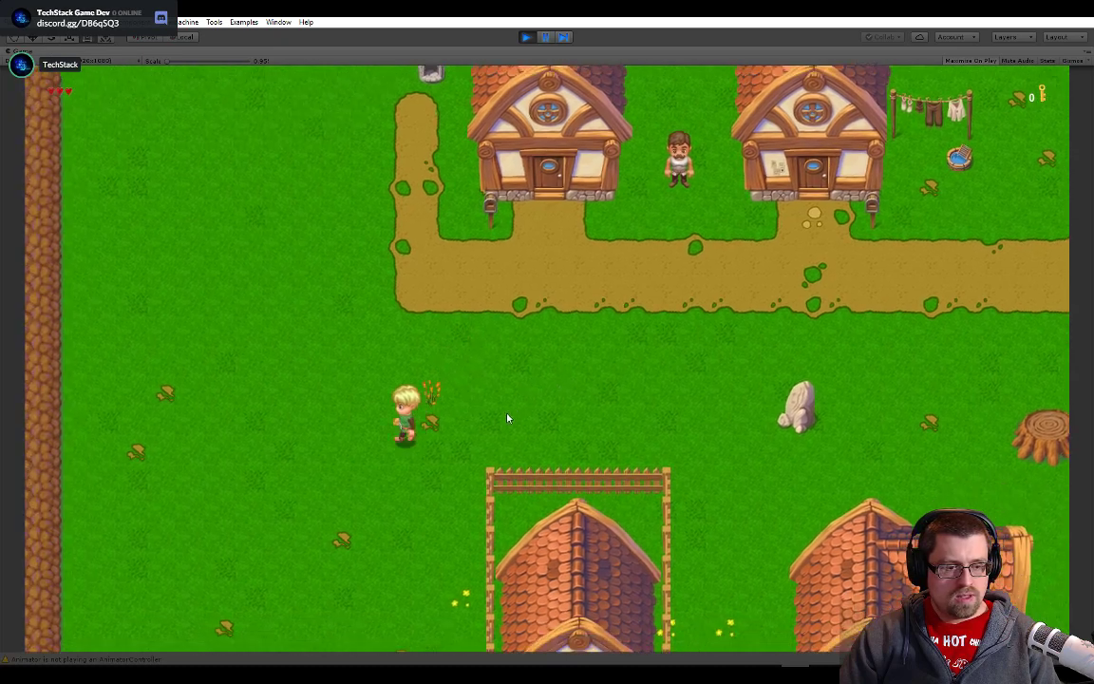
{"action": "key", "text": "s"}
{"action": "key", "text": "s"}
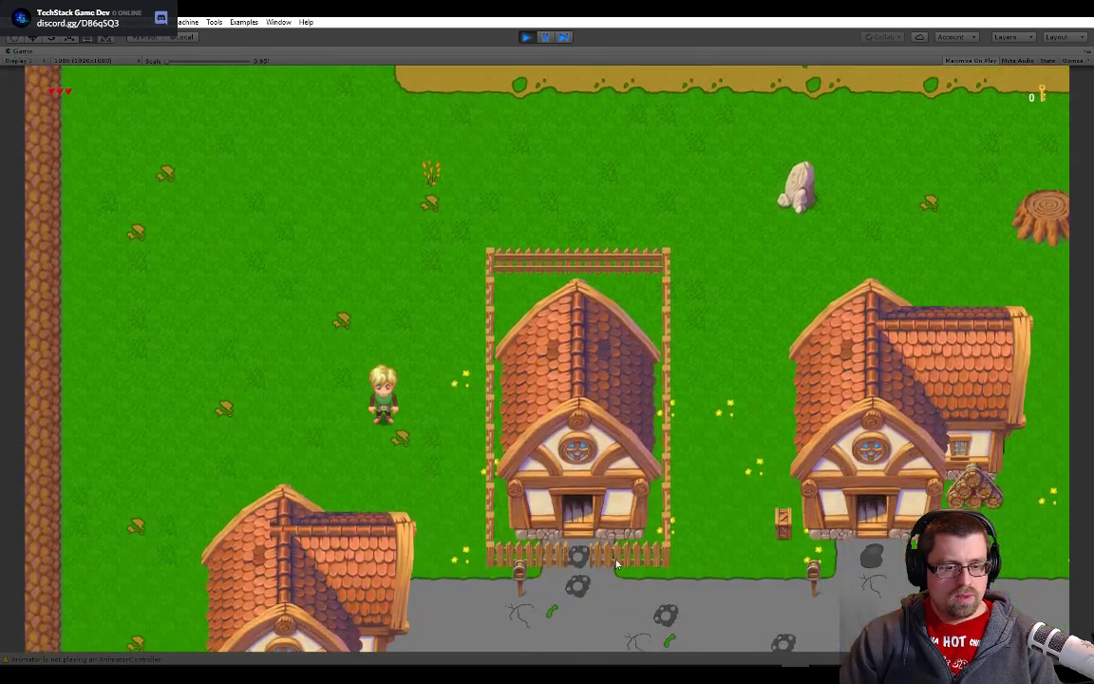
{"action": "key", "text": "d"}
{"action": "key", "text": "d"}
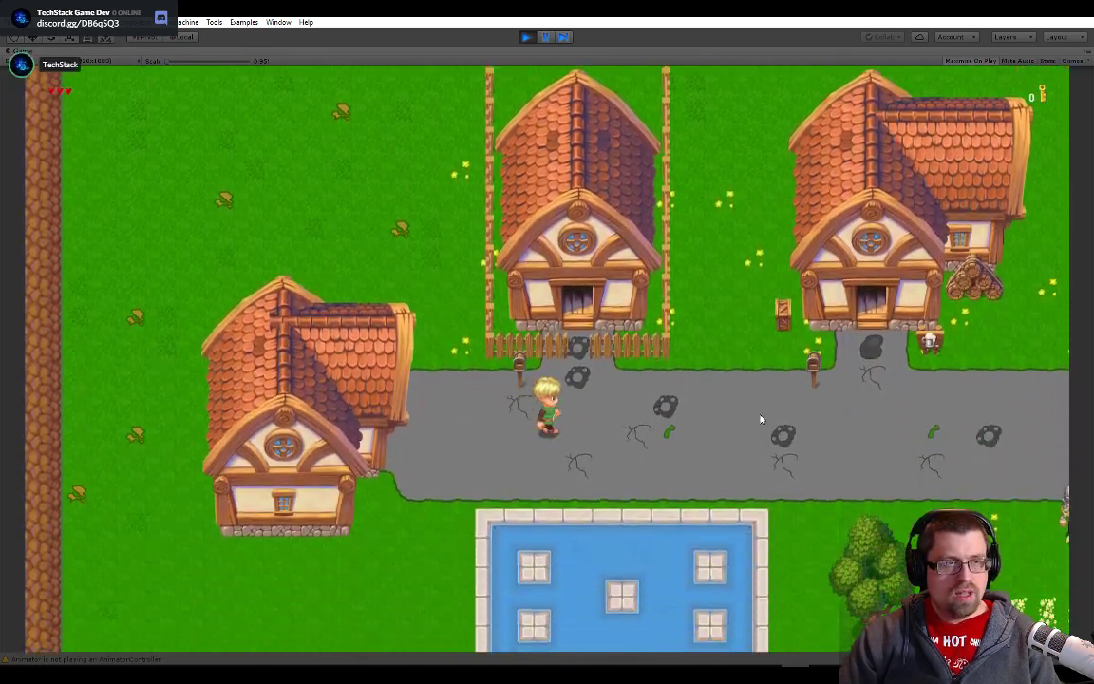
{"action": "key", "text": "w"}
{"action": "key", "text": "s"}
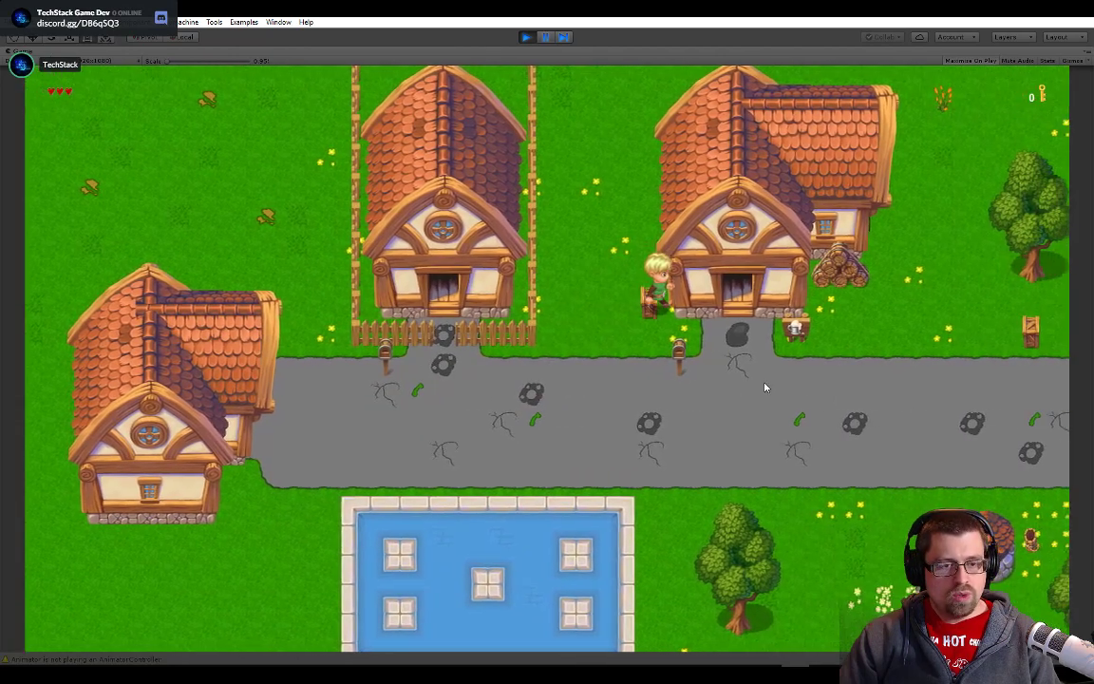
{"action": "key", "text": "d"}
{"action": "key", "text": "d"}
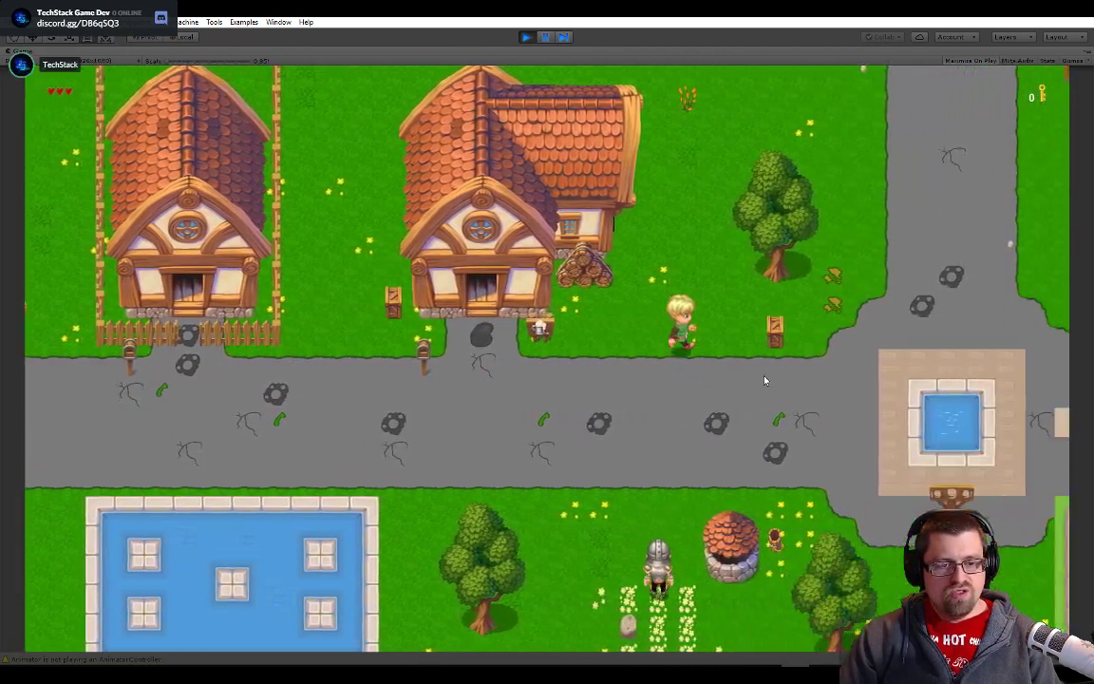
- Walk the character north up the grey road to compare it with the dirt paths on both sides
{"action": "key", "text": "w"}
{"action": "key", "text": "w"}
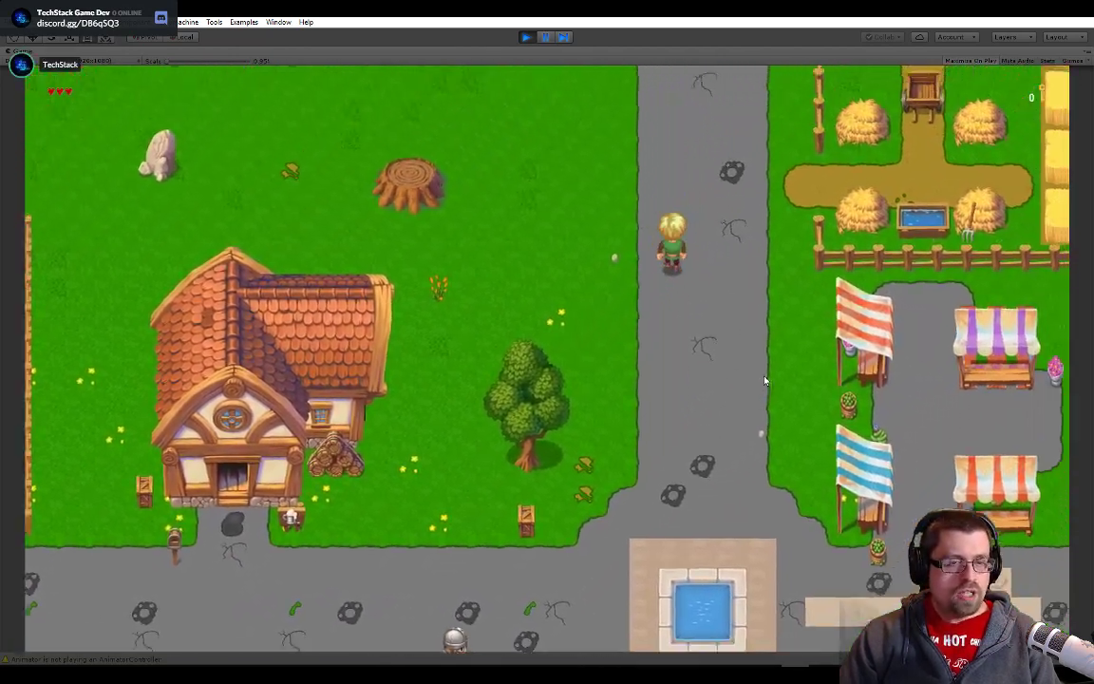
{"action": "key", "text": "d"}
{"action": "key", "text": "w"}
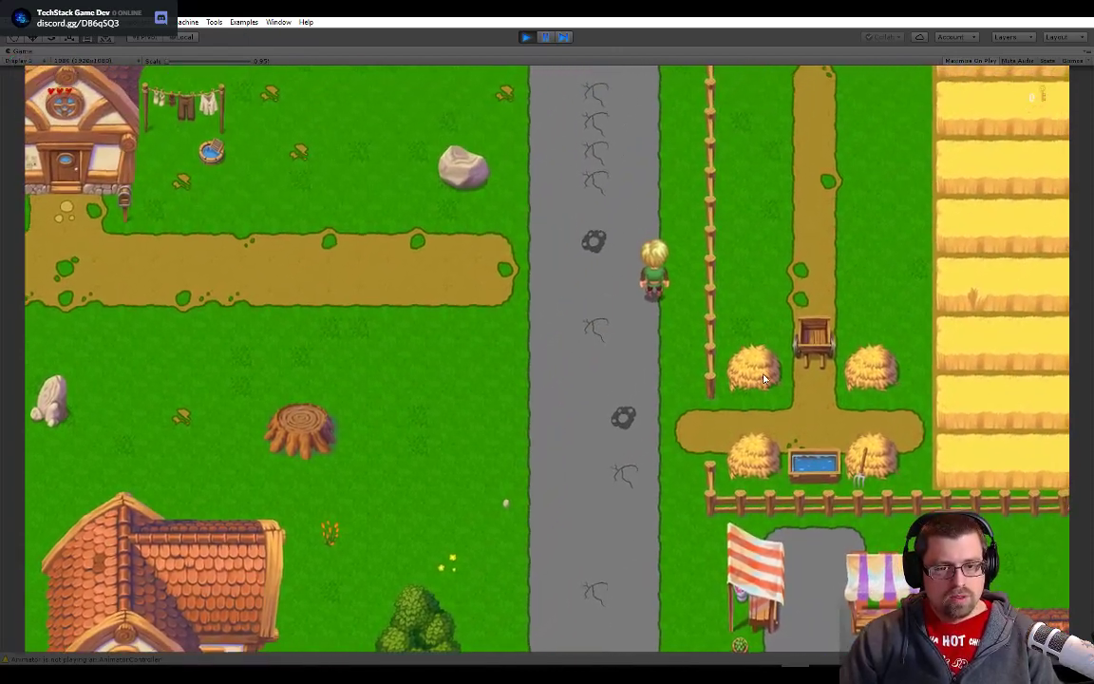
{"action": "key", "text": "w"}
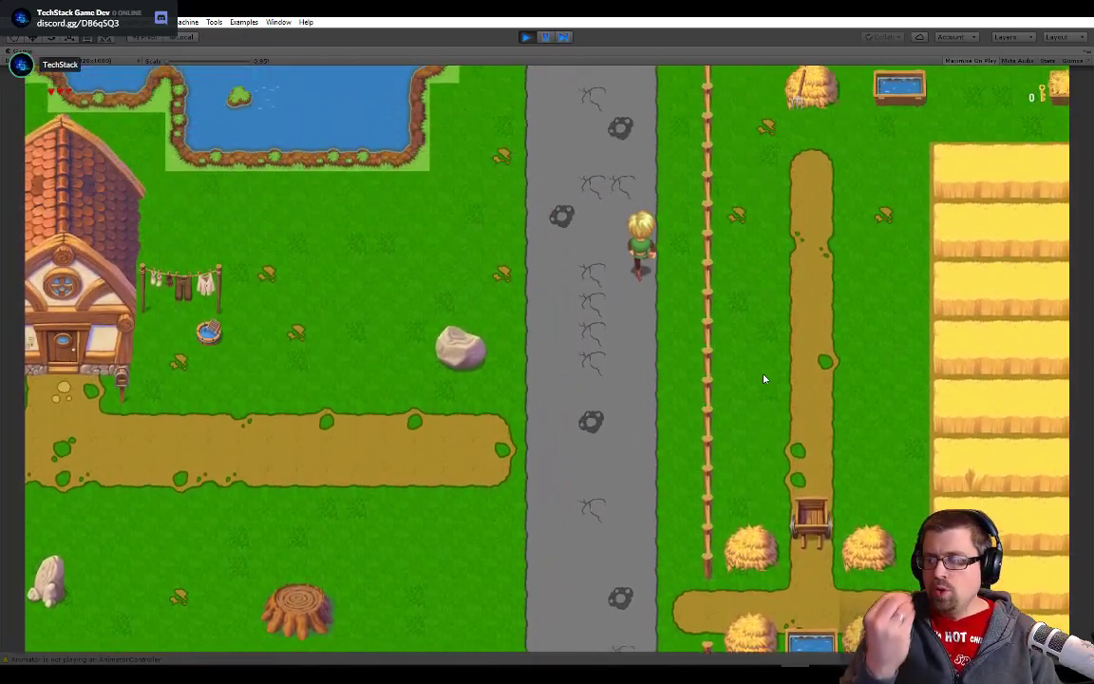
- Walk the character from the pond southwest across the dirt path to the grass below the two houses to recheck the path
{"action": "key", "text": "a"}
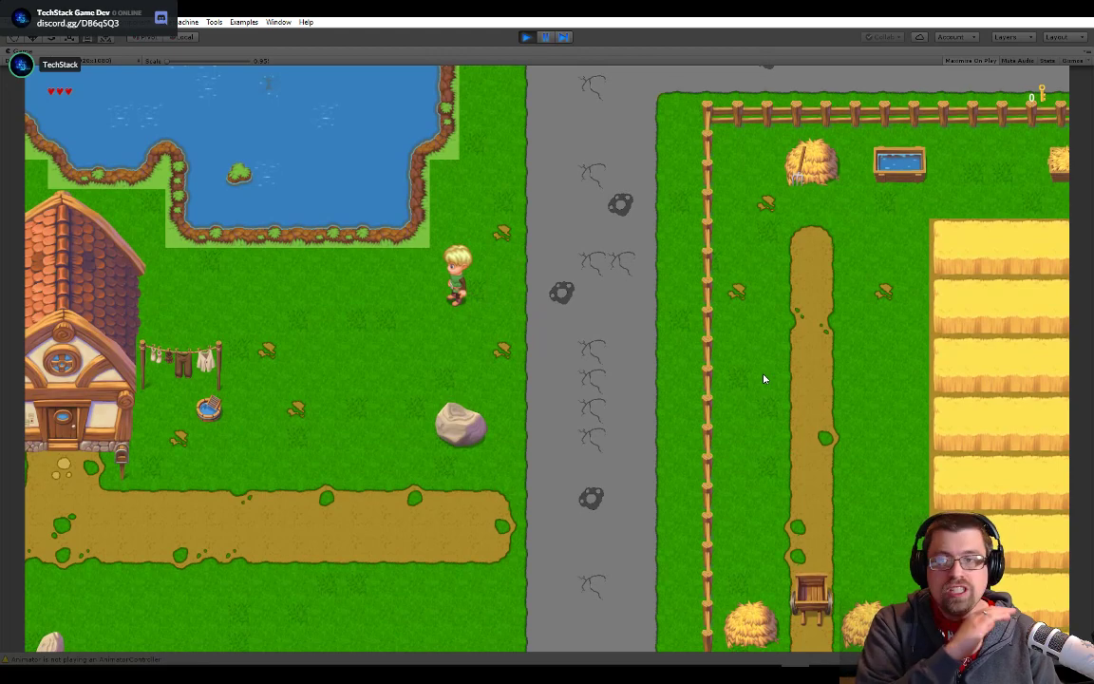
{"action": "key", "text": "s"}
{"action": "key", "text": "a"}
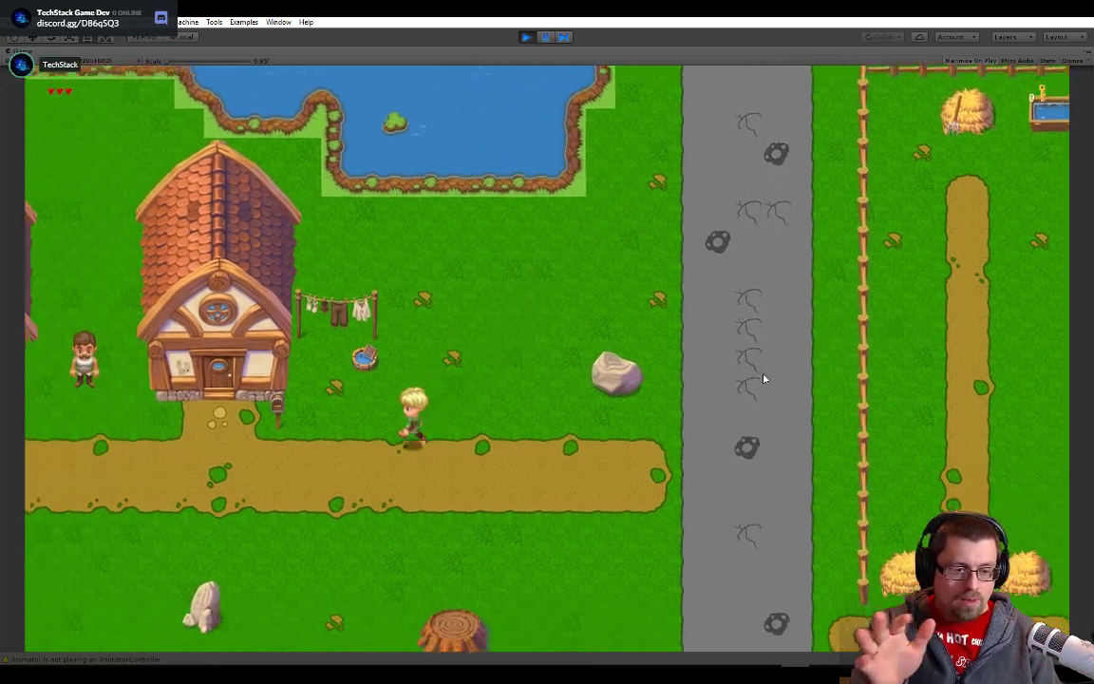
{"action": "key", "text": "s"}
{"action": "key", "text": "a"}
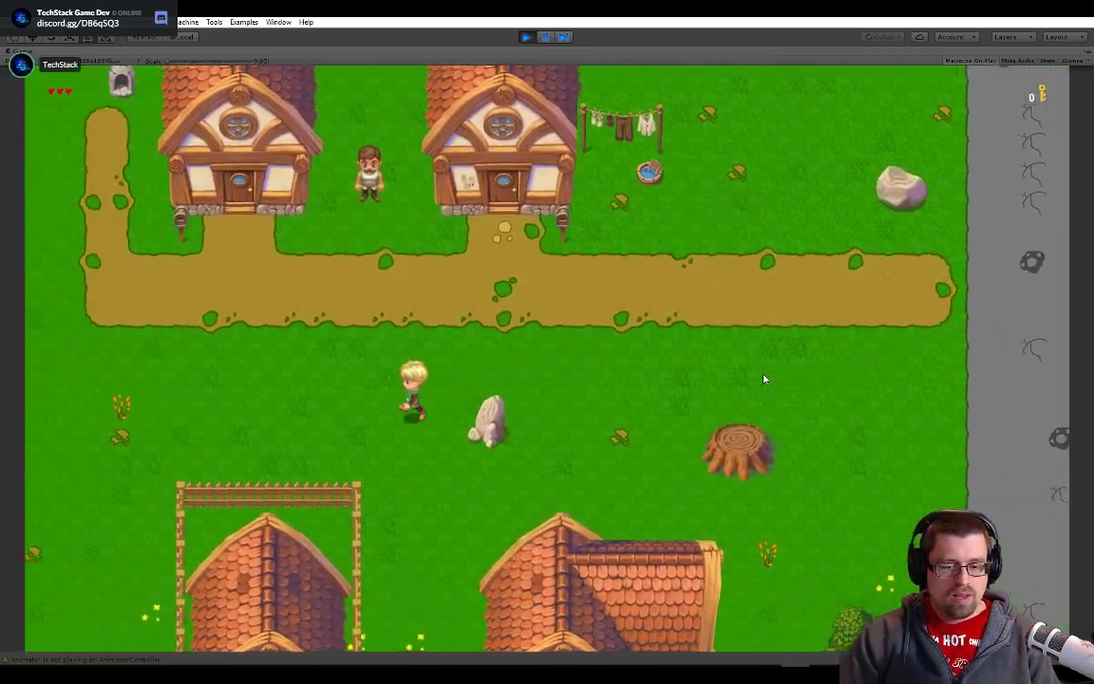
{"action": "key", "text": "a"}
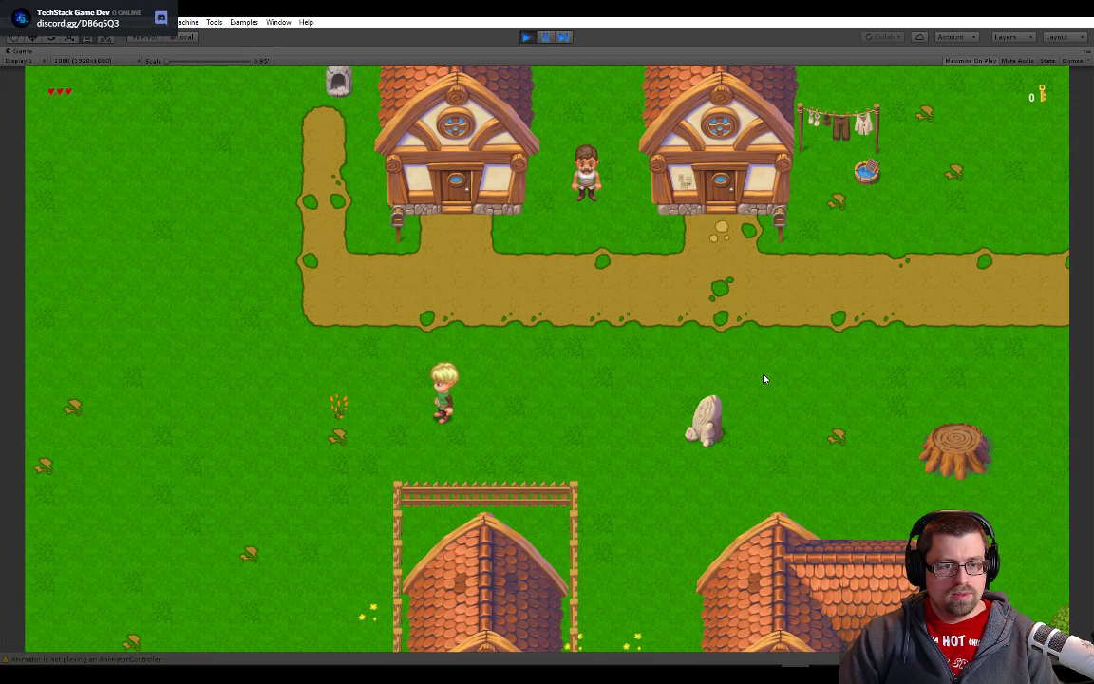
- Deselect the dirt texture in Photoshop's Layer 22.psb, and return to Unity to stop Play mode
{"action": "key", "text": "alt+Tab"}
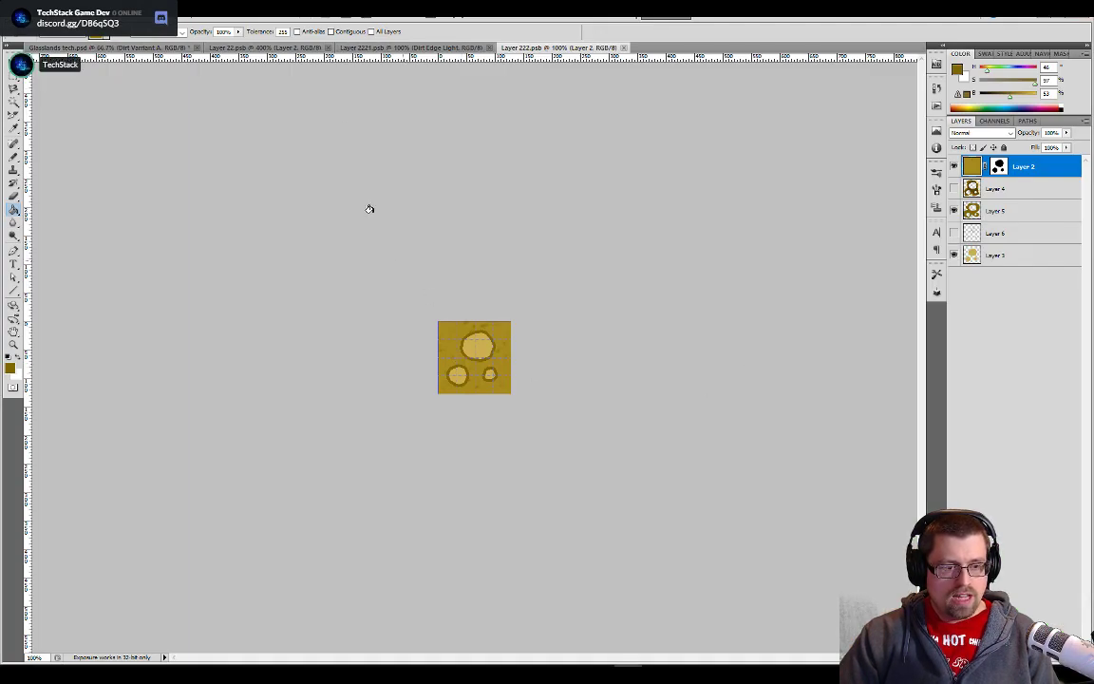
{"action": "left_click", "coordinate": [254, 49]}
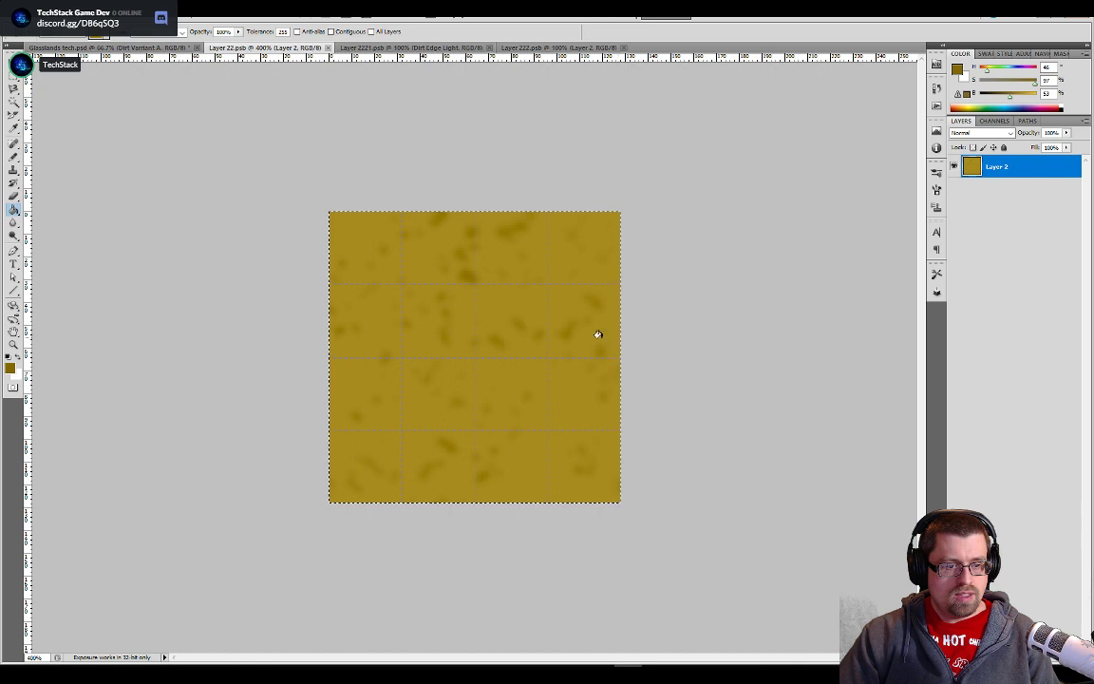
{"action": "key", "text": "ctrl+d"}
{"action": "key", "text": "alt+Tab"}
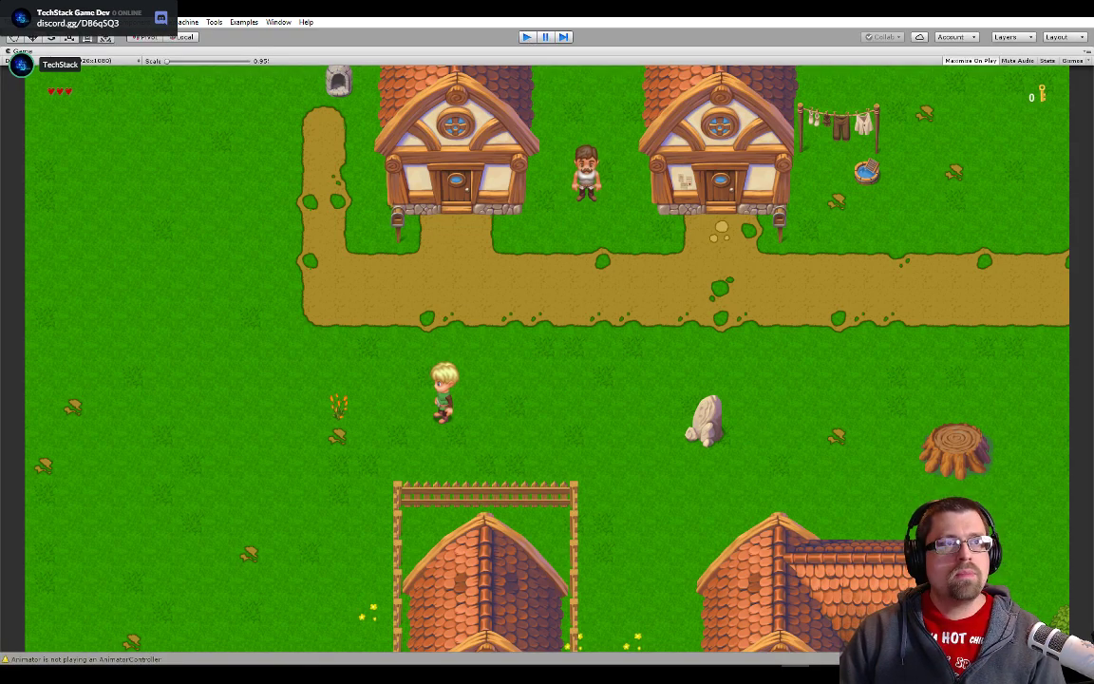
{"action": "key", "text": "ctrl+p"}
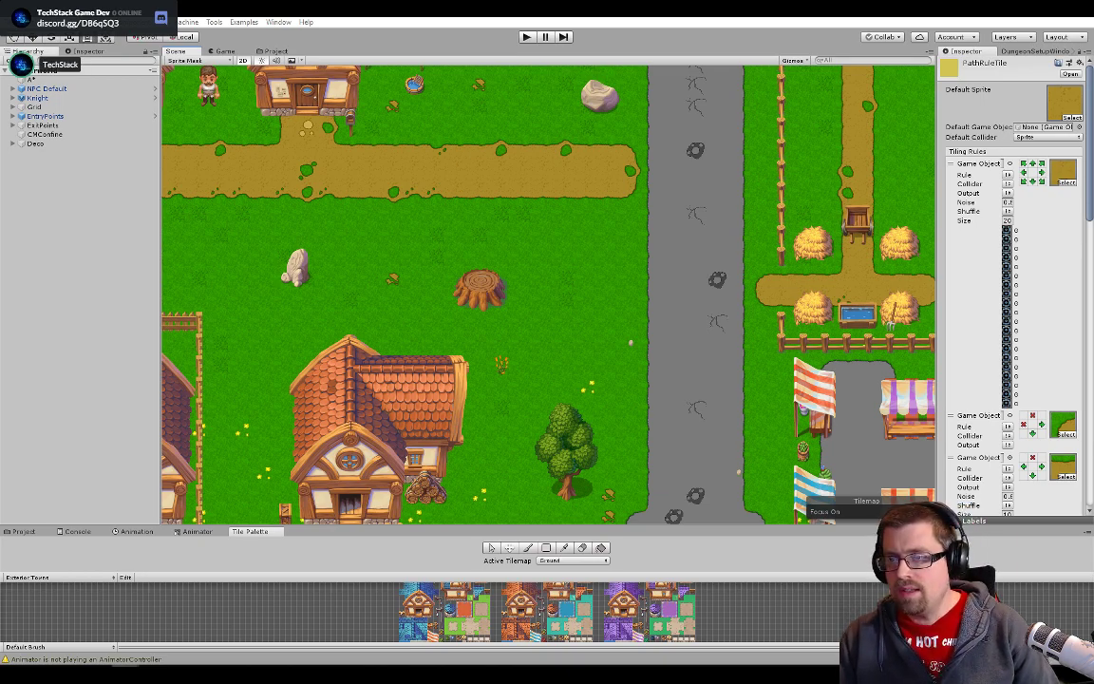
- Switch to Twitch in the browser, look over the Heartbound cutscene programming channel and return to the Science & Technology live channels
{"action": "left_click_drag", "start_coordinate": [2, 180], "coordinate": [514, 19]}
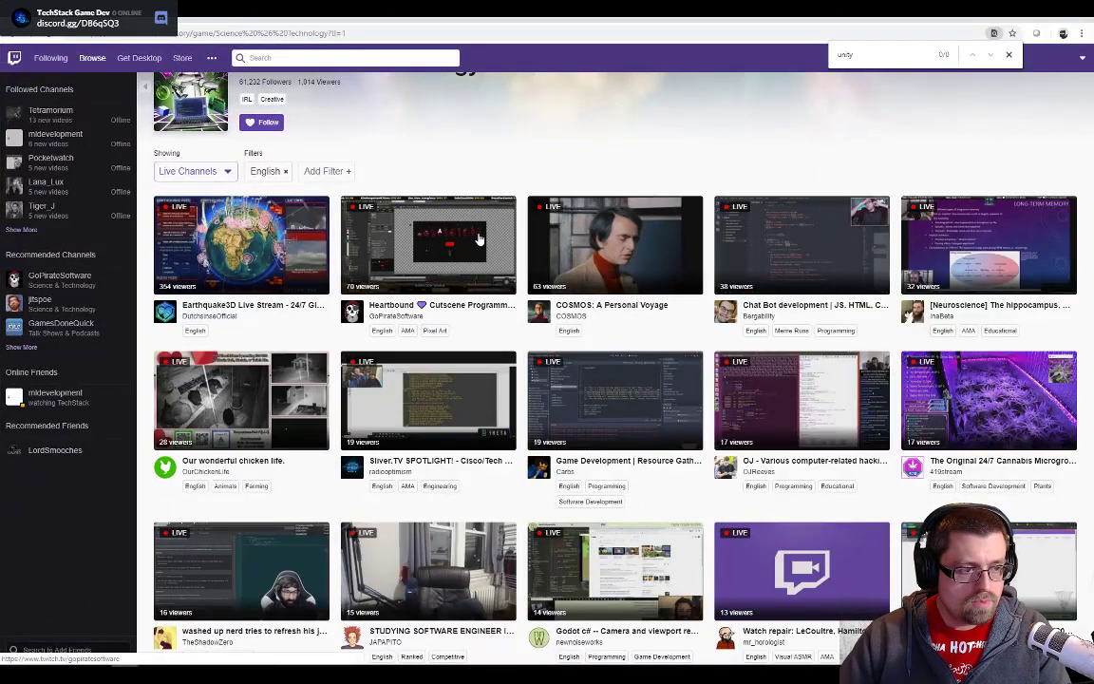
{"action": "left_click", "coordinate": [480, 239]}
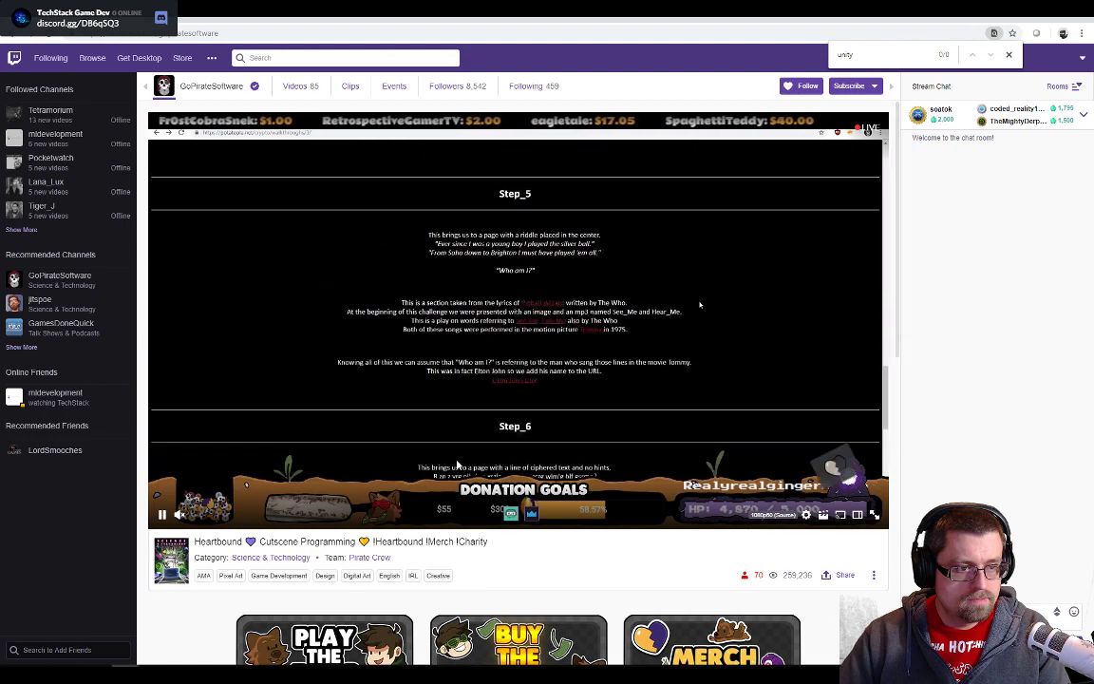
{"action": "scroll", "coordinate": [456, 463], "scroll_direction": "down", "scroll_amount": 4}
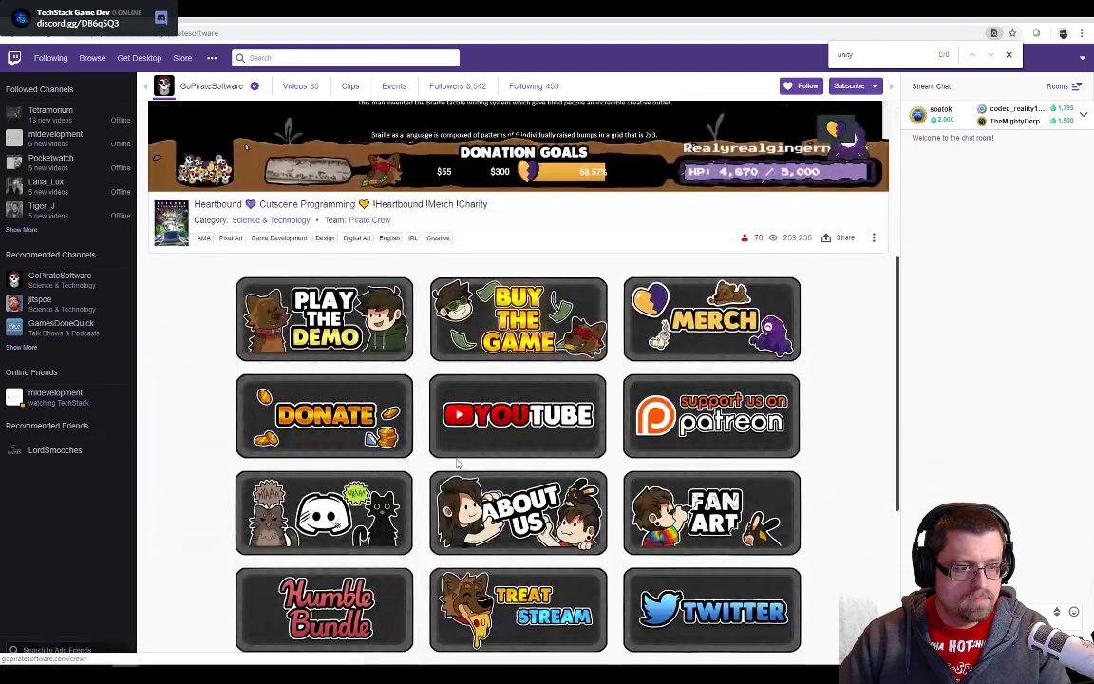
{"action": "scroll", "coordinate": [457, 464], "scroll_direction": "down", "scroll_amount": 4}
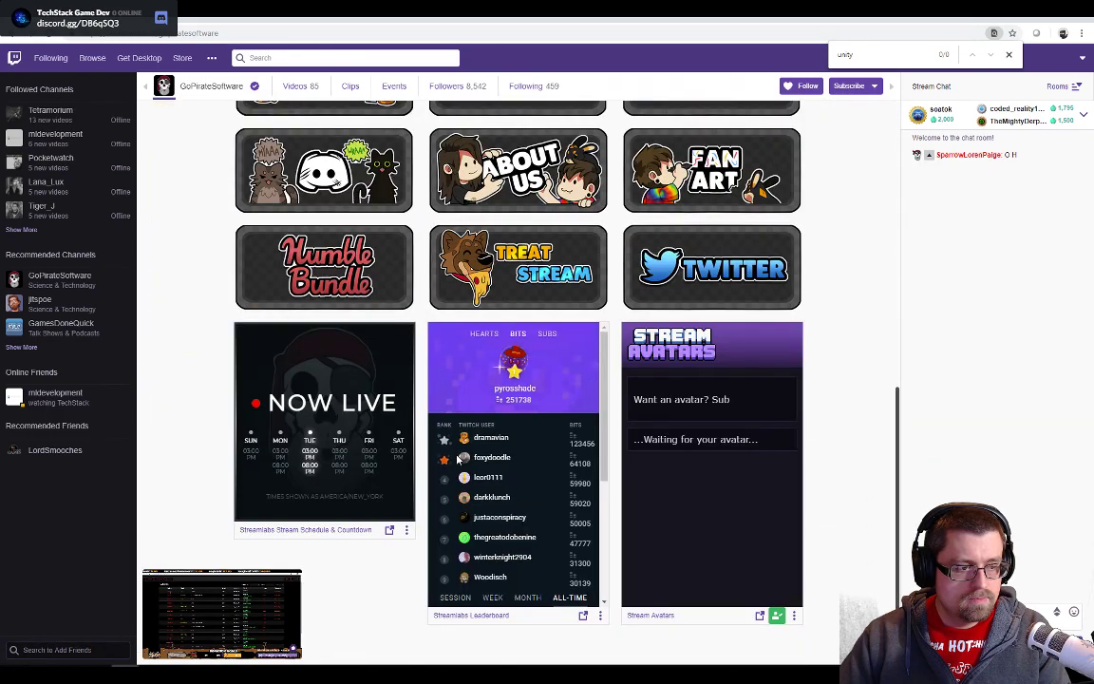
{"action": "scroll", "coordinate": [457, 459], "scroll_direction": "up", "scroll_amount": 8}
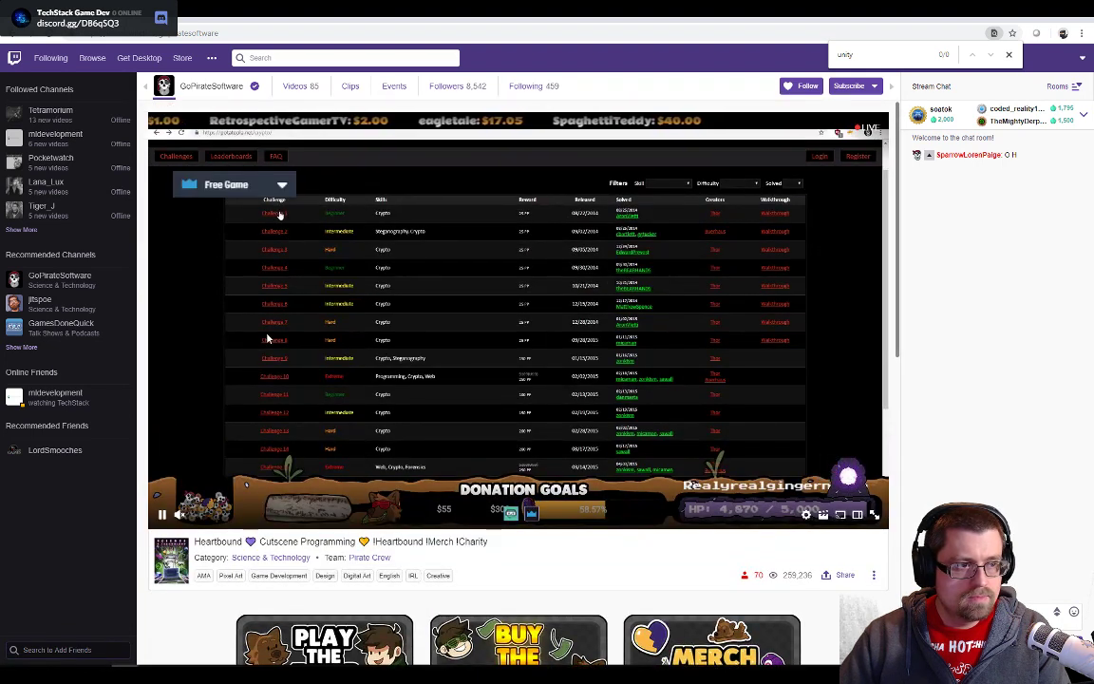
{"action": "left_click", "coordinate": [252, 557]}
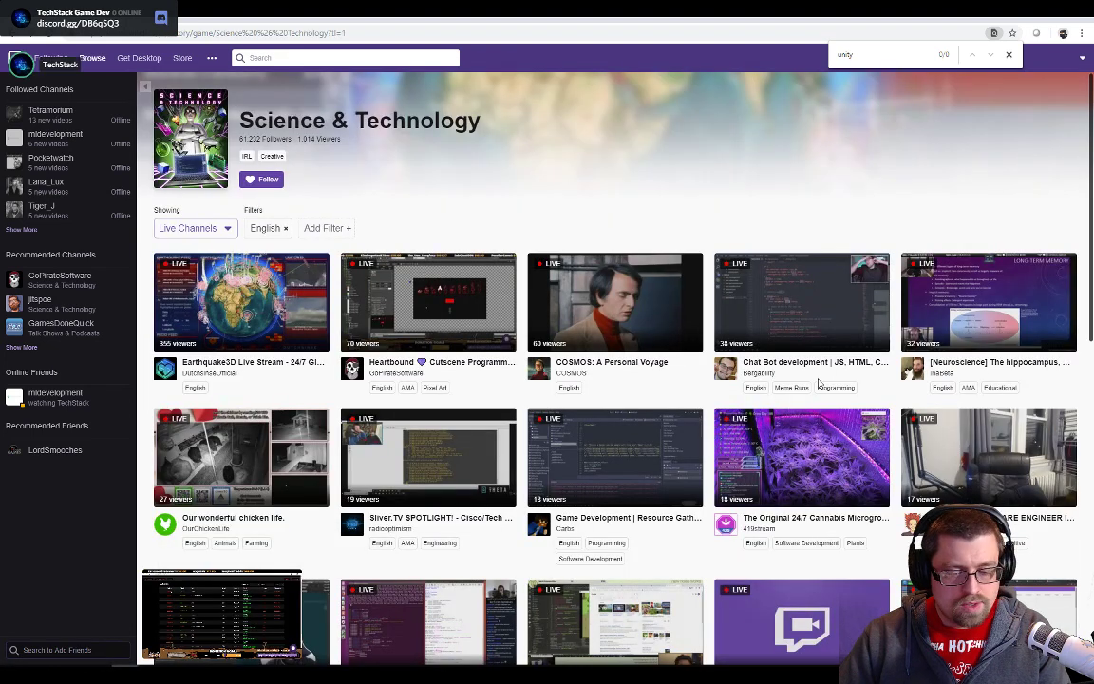
{"action": "scroll", "coordinate": [819, 382], "scroll_direction": "down", "scroll_amount": 1}
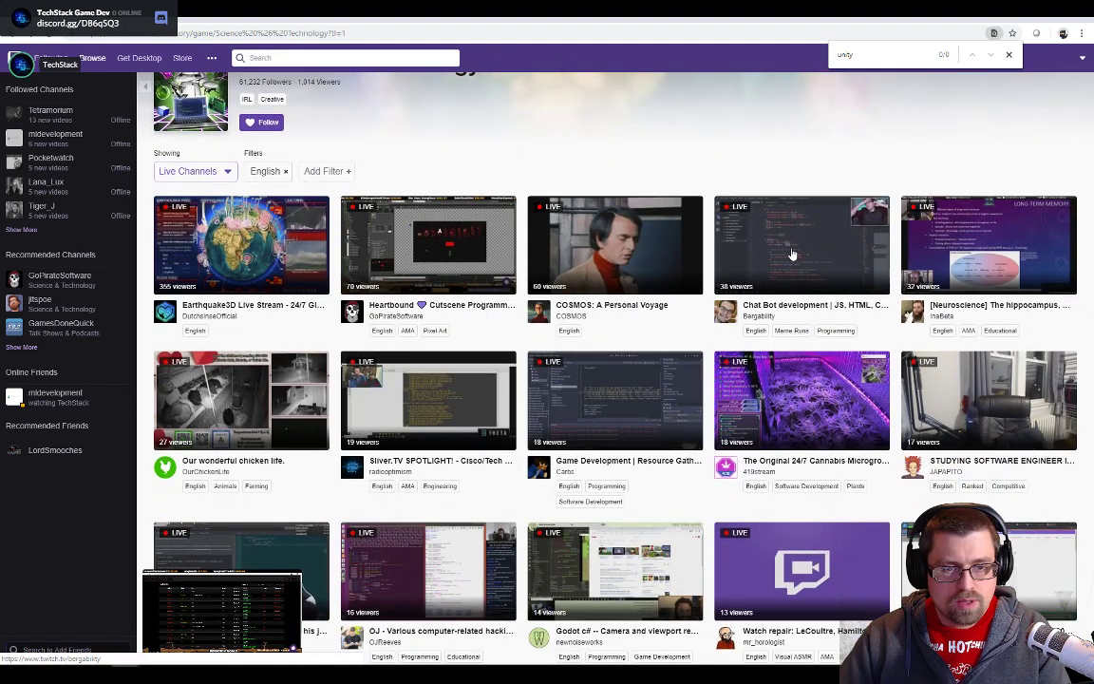
- Look over the "Chat Bot development" and "Chillin, Engineering HW come say hi" streams, returning to the Science & Technology live channels after each
{"action": "left_click", "coordinate": [792, 254]}
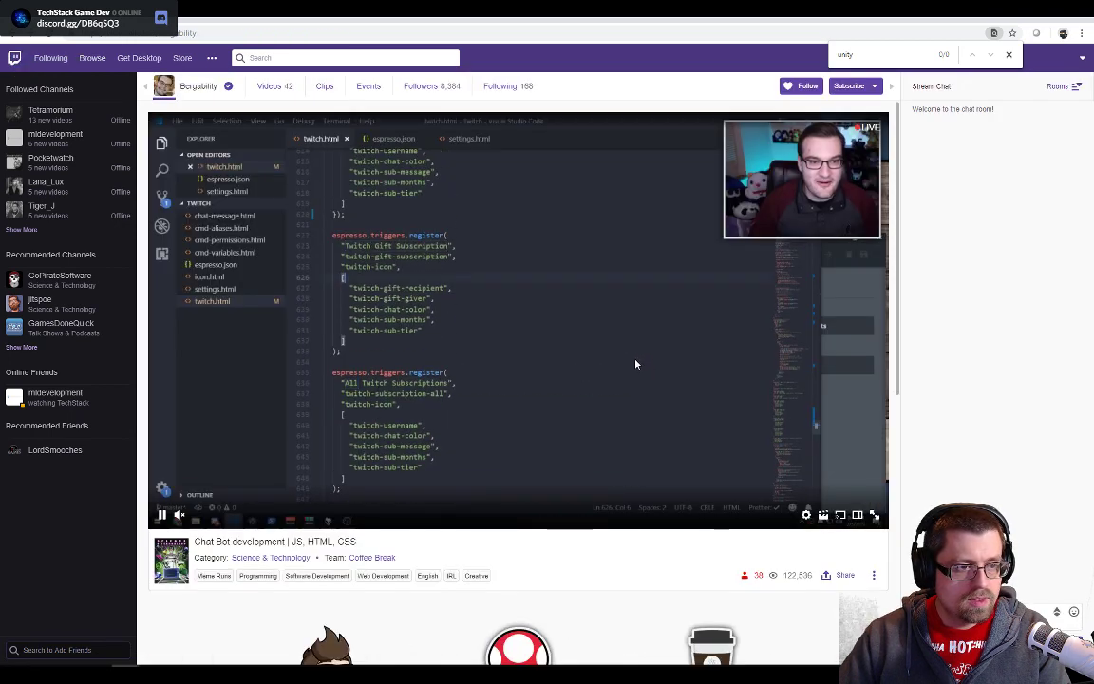
{"action": "key", "text": "alt+Left"}
{"action": "scroll", "coordinate": [862, 384], "scroll_direction": "down", "scroll_amount": 5}
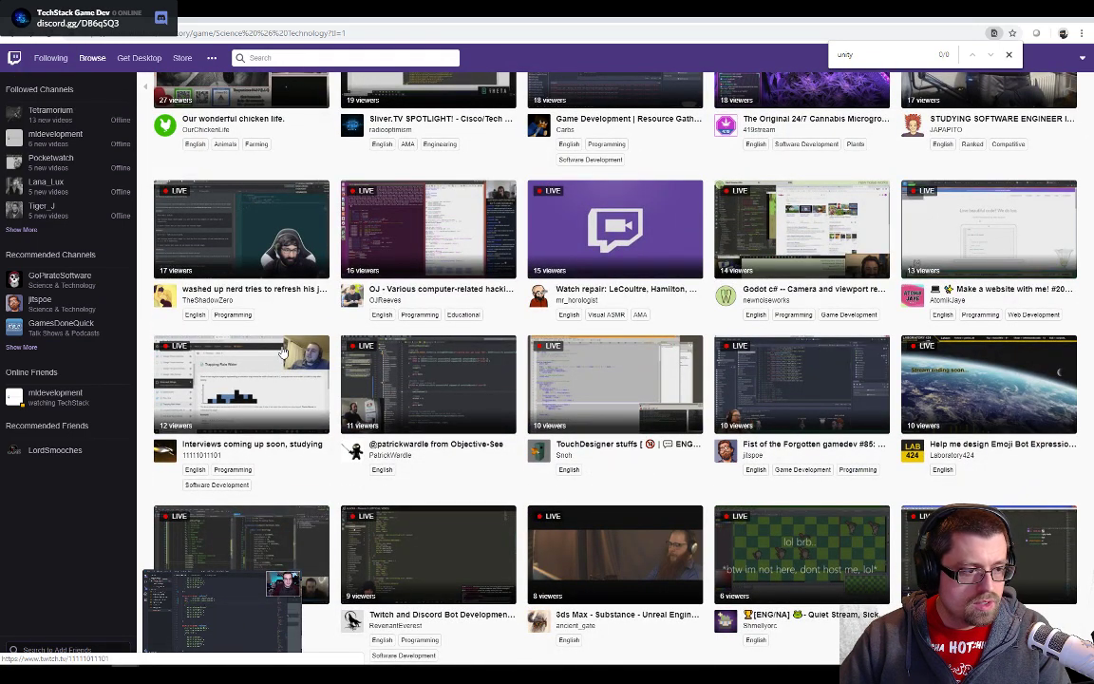
{"action": "scroll", "coordinate": [394, 338], "scroll_direction": "down", "scroll_amount": 3}
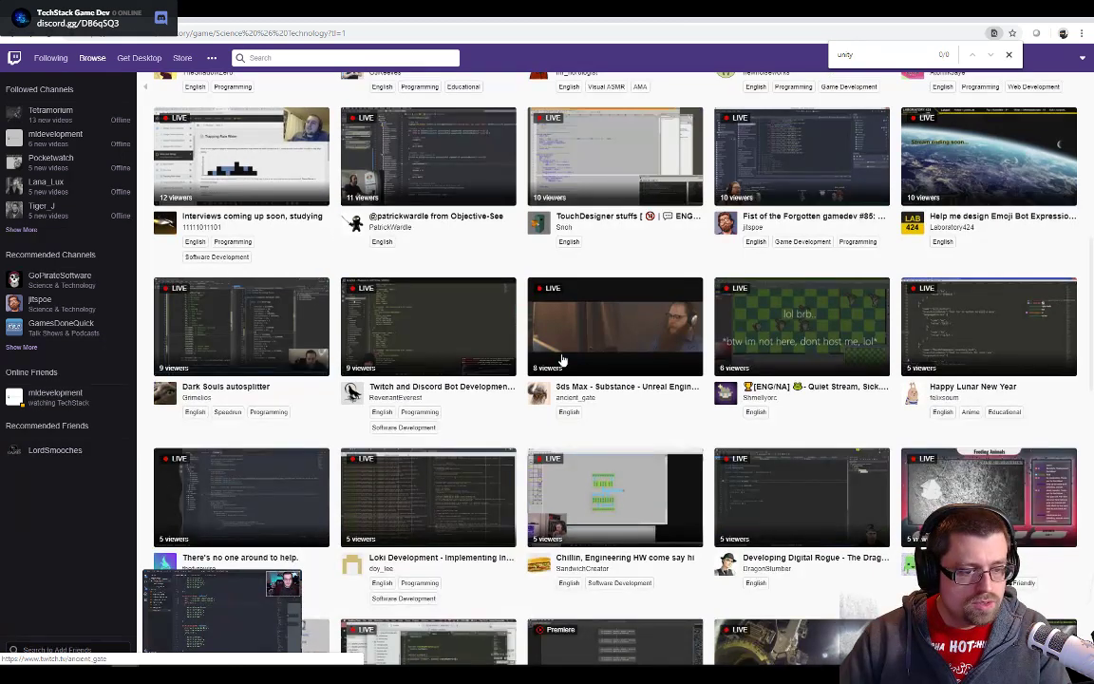
{"action": "scroll", "coordinate": [598, 399], "scroll_direction": "down", "scroll_amount": 1}
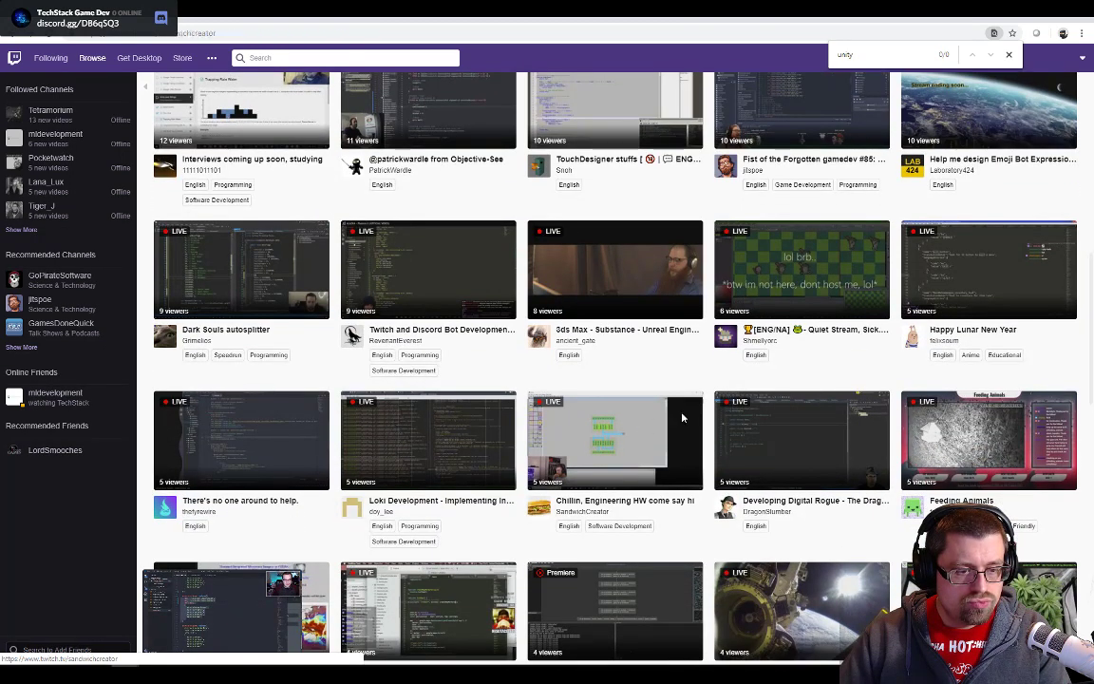
{"action": "left_click", "coordinate": [631, 427]}
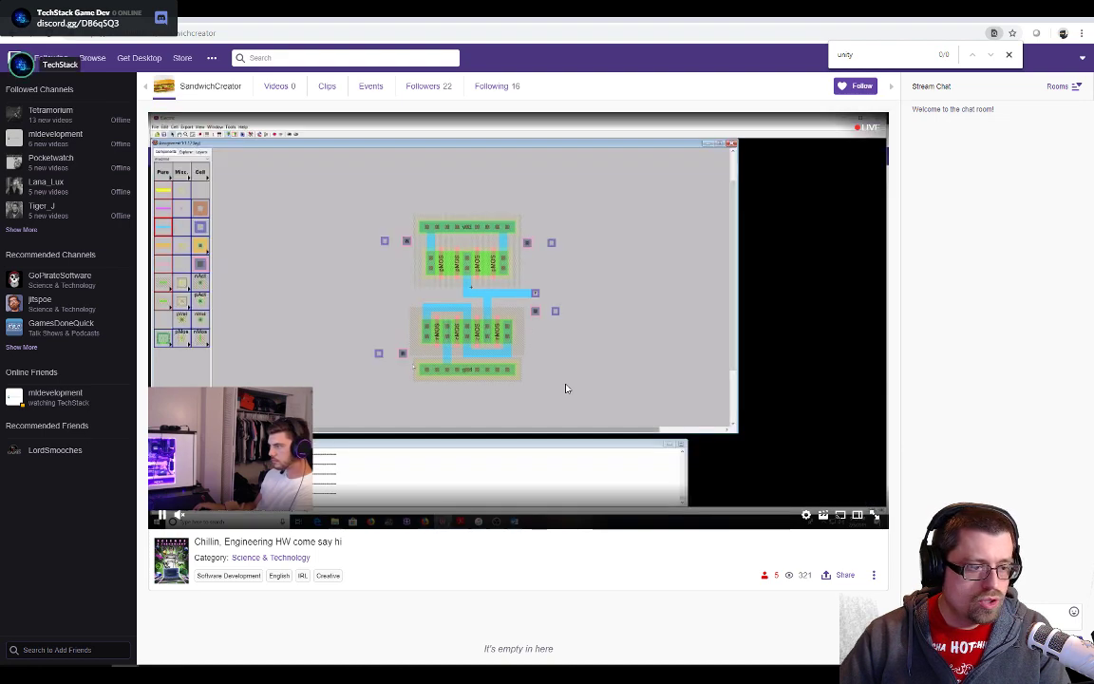
{"action": "key", "text": "alt+Left"}
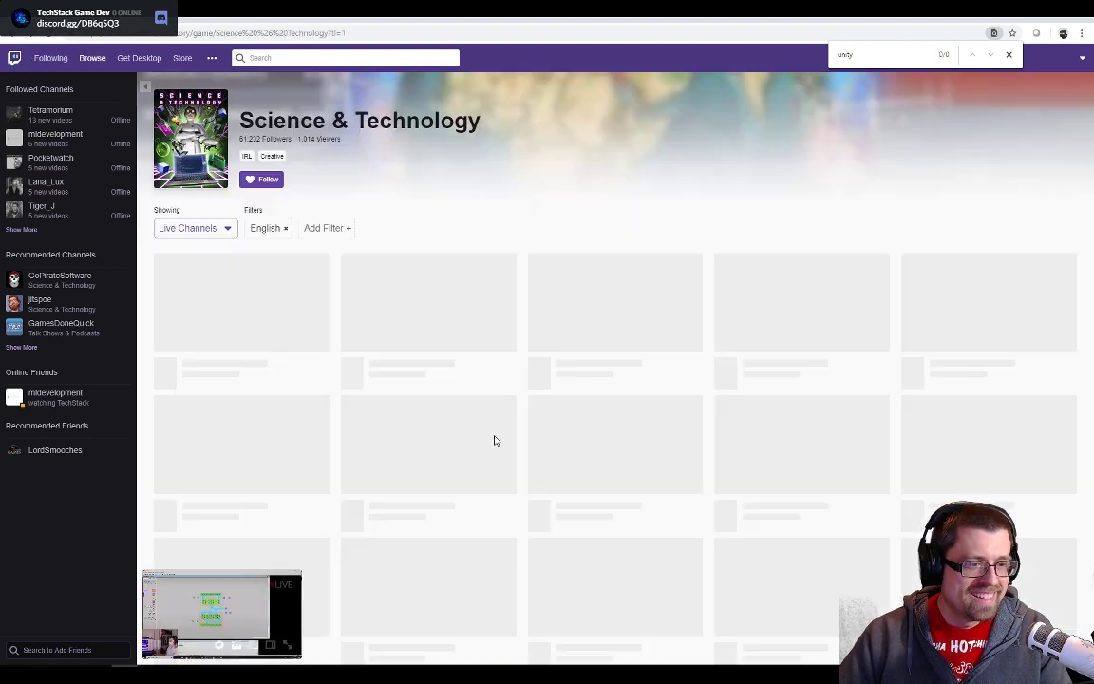
- Look through the less-watched Science & Technology live channels and open the "Unity3d - Electrical Systems" stream
{"action": "scroll", "coordinate": [582, 422], "scroll_direction": "down", "scroll_amount": 7}
{"action": "scroll", "coordinate": [584, 419], "scroll_direction": "down", "scroll_amount": 8}
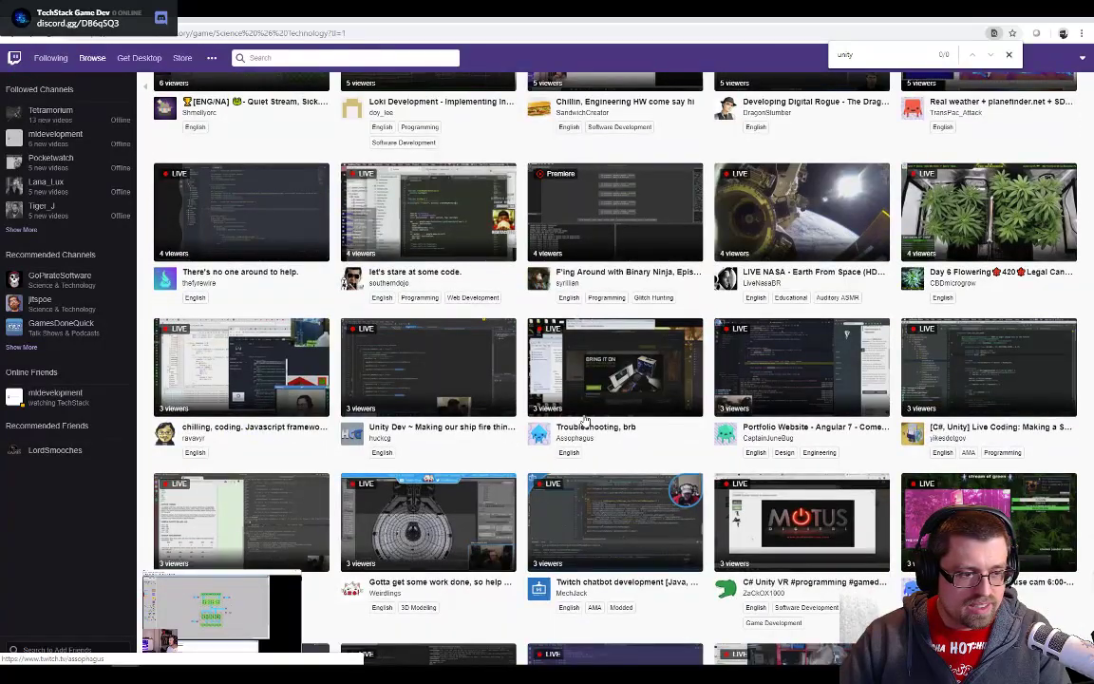
{"action": "scroll", "coordinate": [586, 421], "scroll_direction": "down", "scroll_amount": 5}
{"action": "scroll", "coordinate": [586, 419], "scroll_direction": "down", "scroll_amount": 4}
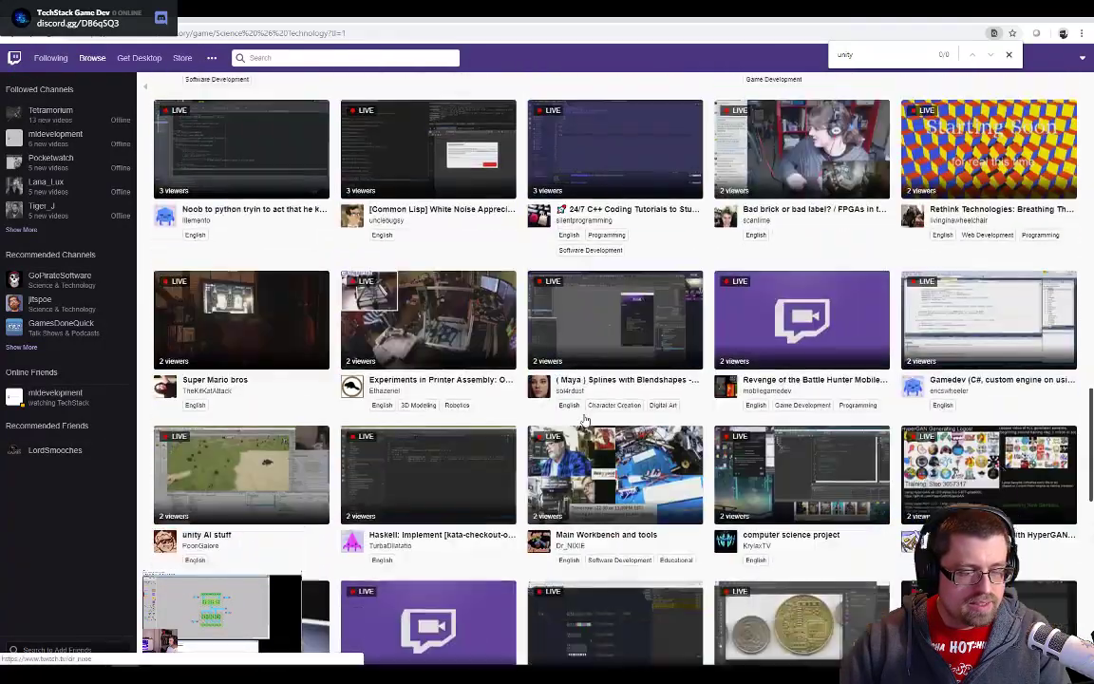
{"action": "scroll", "coordinate": [584, 419], "scroll_direction": "down", "scroll_amount": 4}
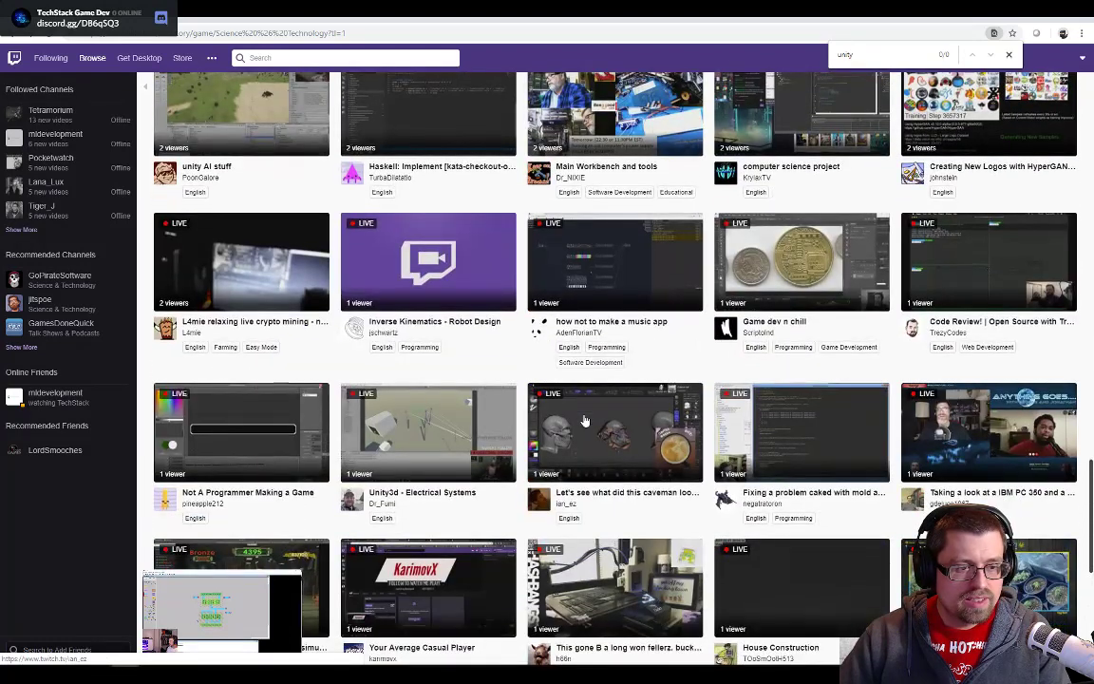
{"action": "left_click", "coordinate": [429, 443]}
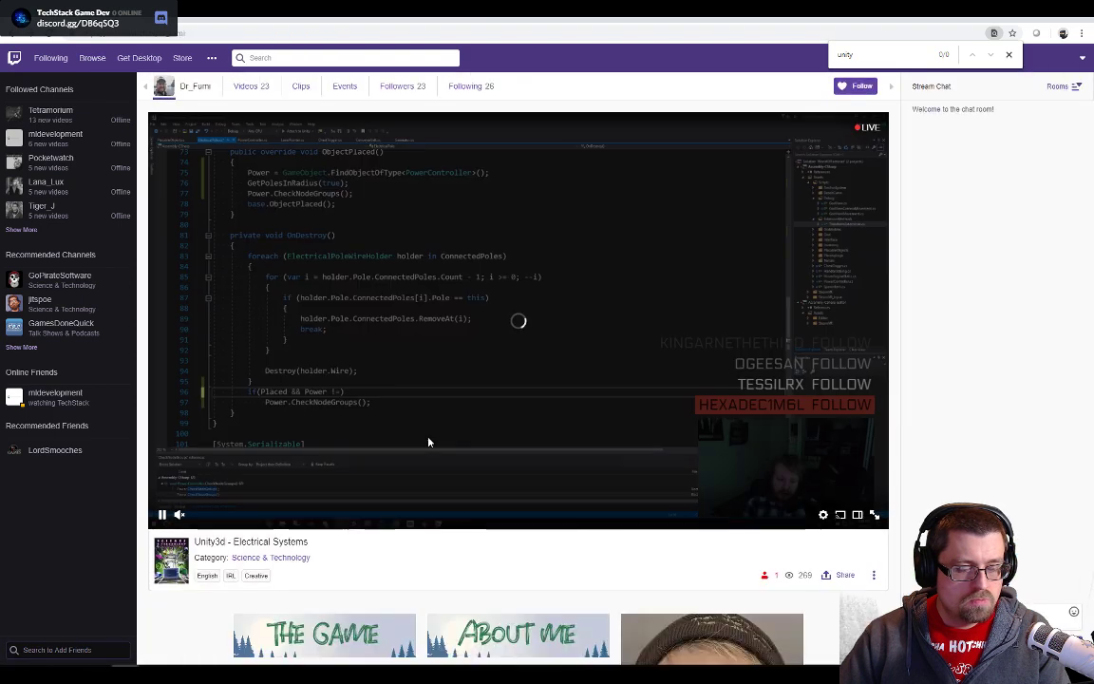